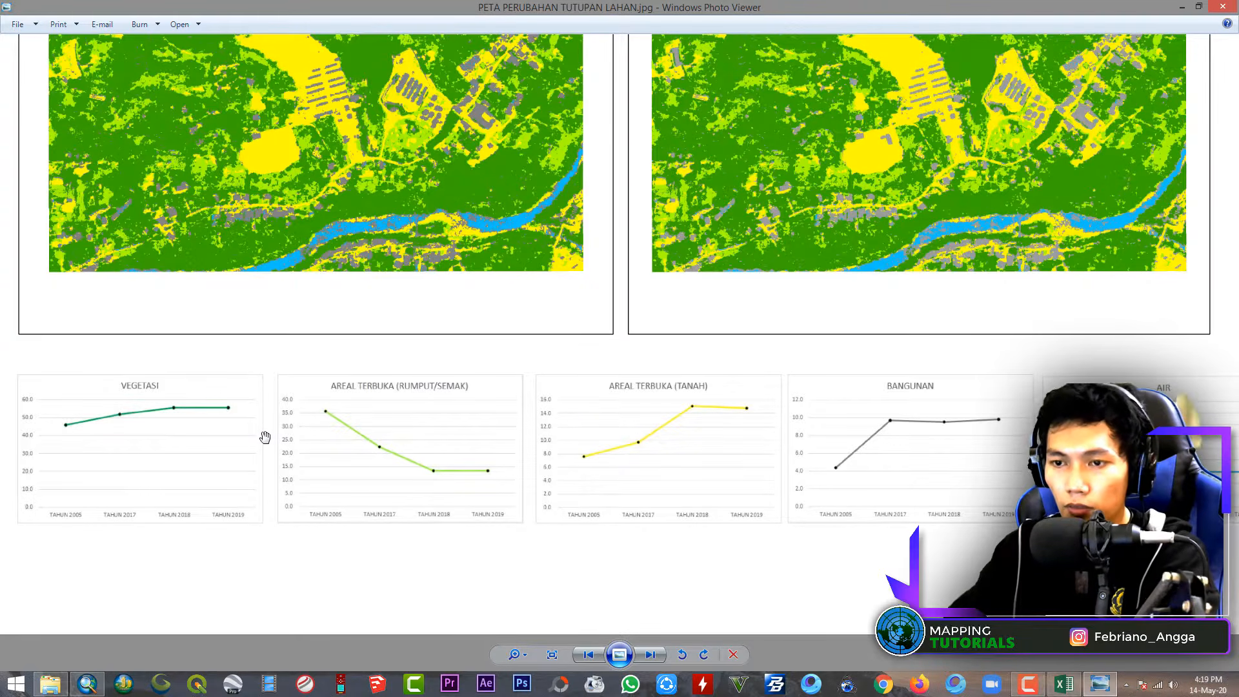
Examine the land-cover trend charts, yearly pie charts and classified maps in the PETA PERUBAHAN TUTUPAN LAHAN image
drag(430, 457, 350, 412)
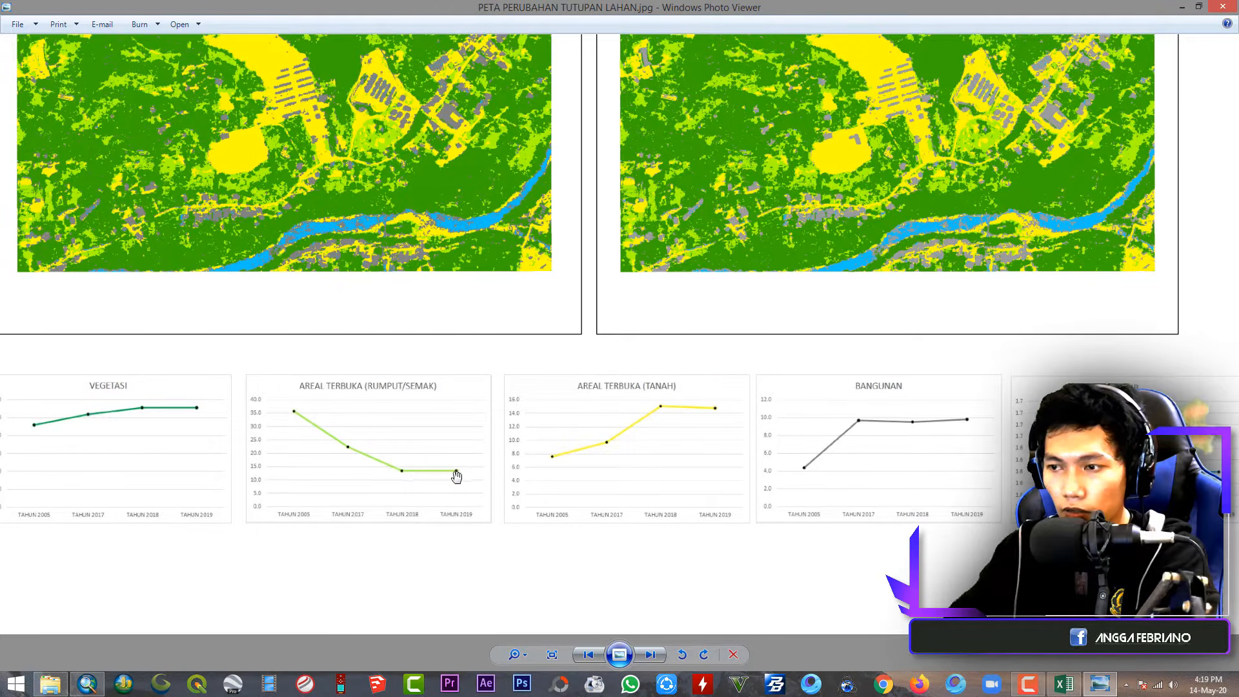
drag(607, 496, 499, 463)
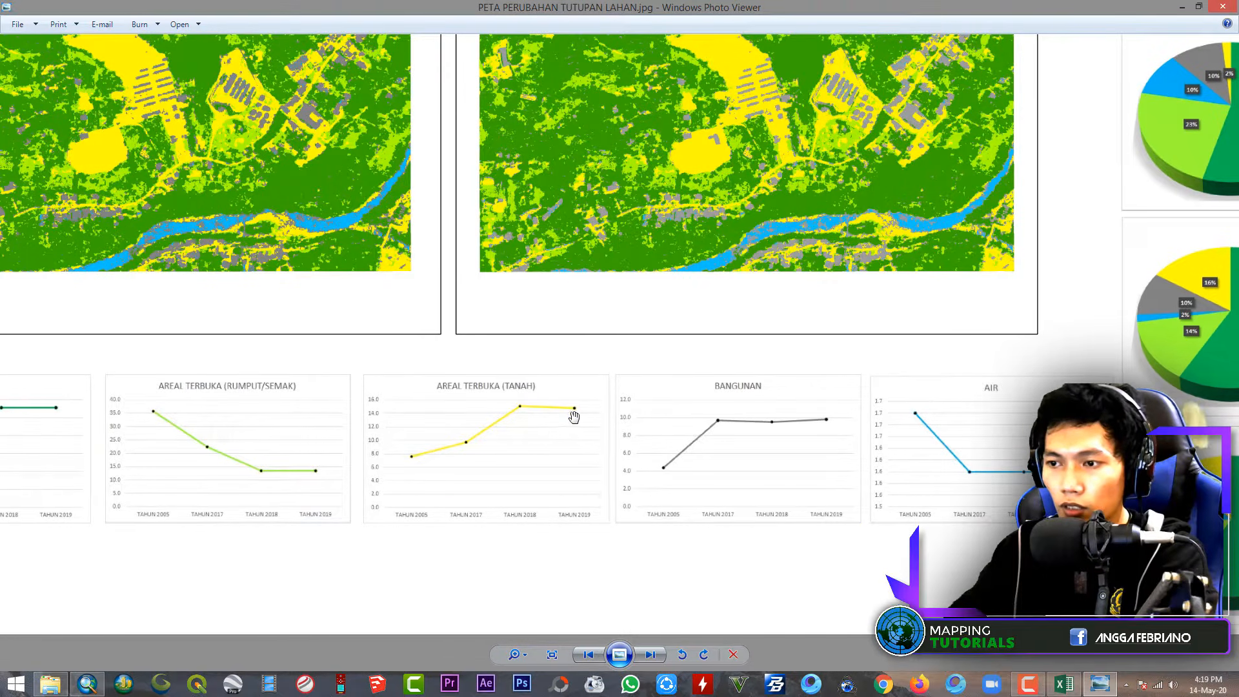
drag(574, 417, 554, 405)
drag(711, 480, 490, 471)
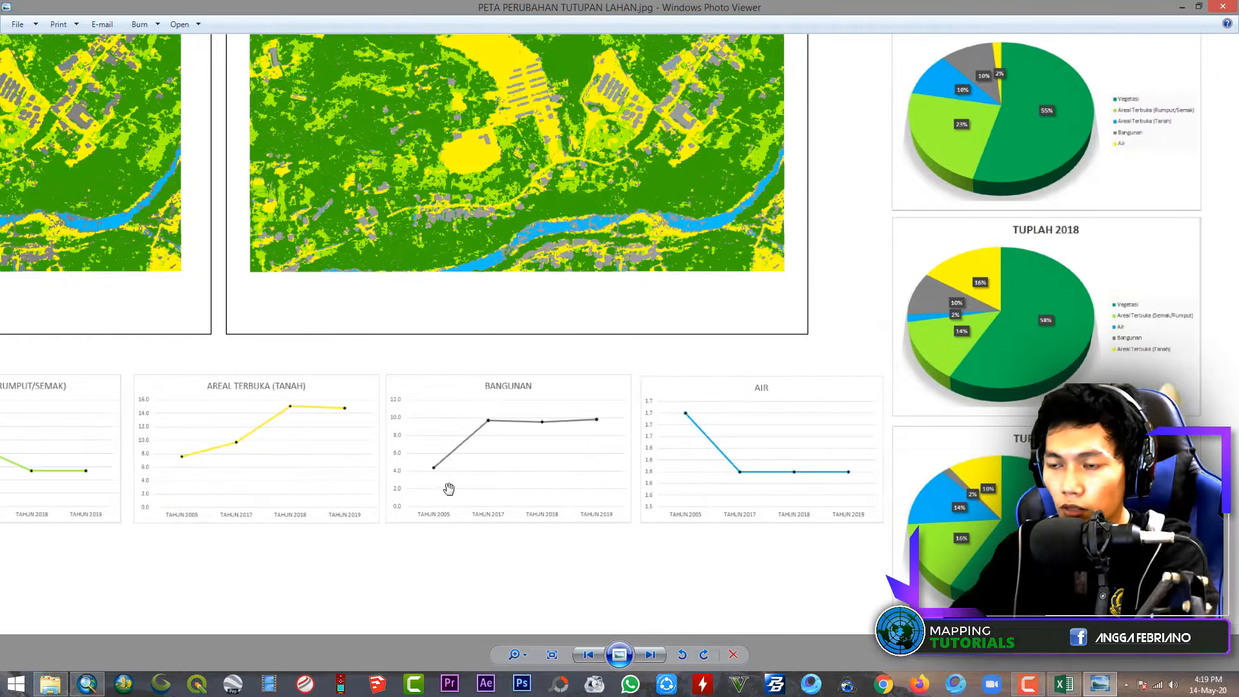
scroll(639, 426, down, 1)
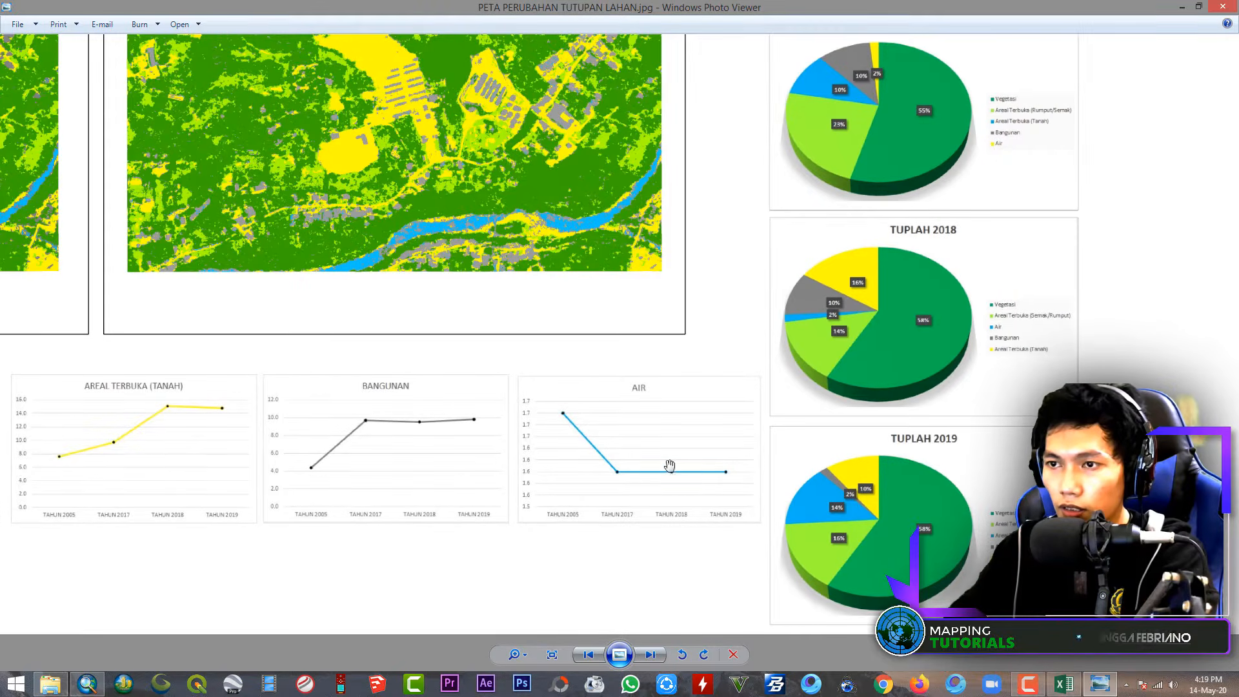
scroll(409, 362, down, 3)
scroll(354, 245, up, 2)
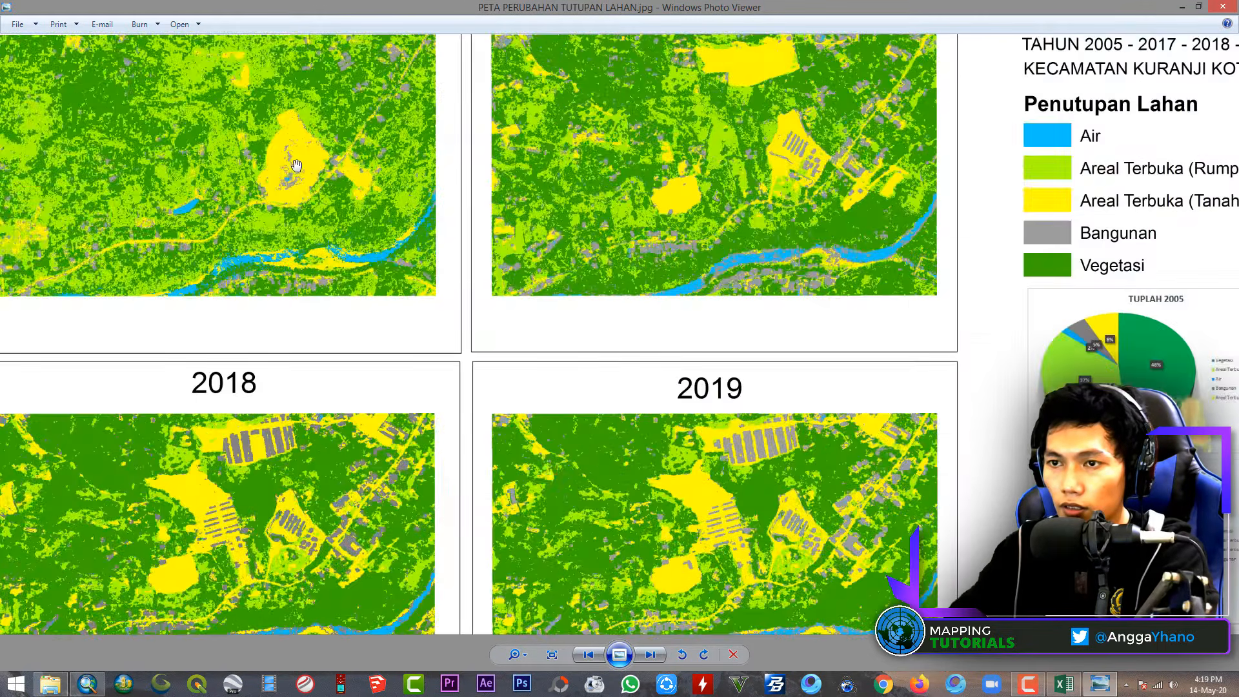
drag(294, 251, 345, 346)
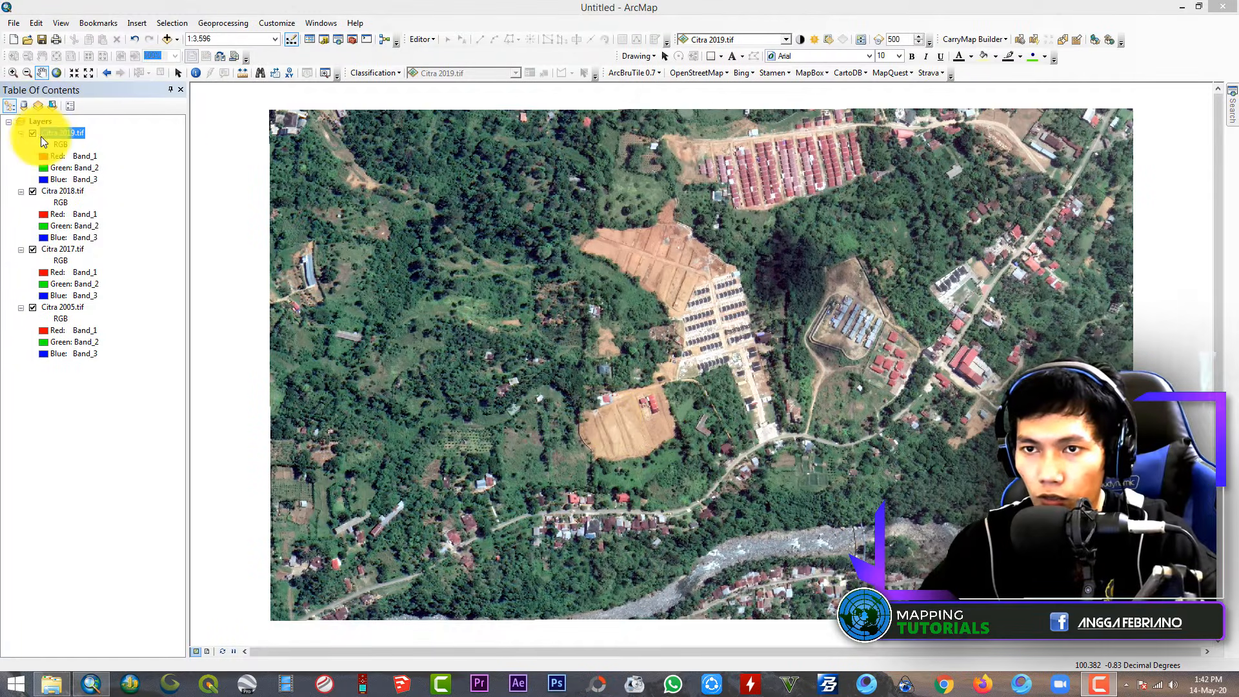
Remove the Citra 2005.tif, Citra 2017.tif and Citra 2018.tif layers from the map, keeping Citra 2019.tif
click(69, 307)
ctrl+click(64, 250)
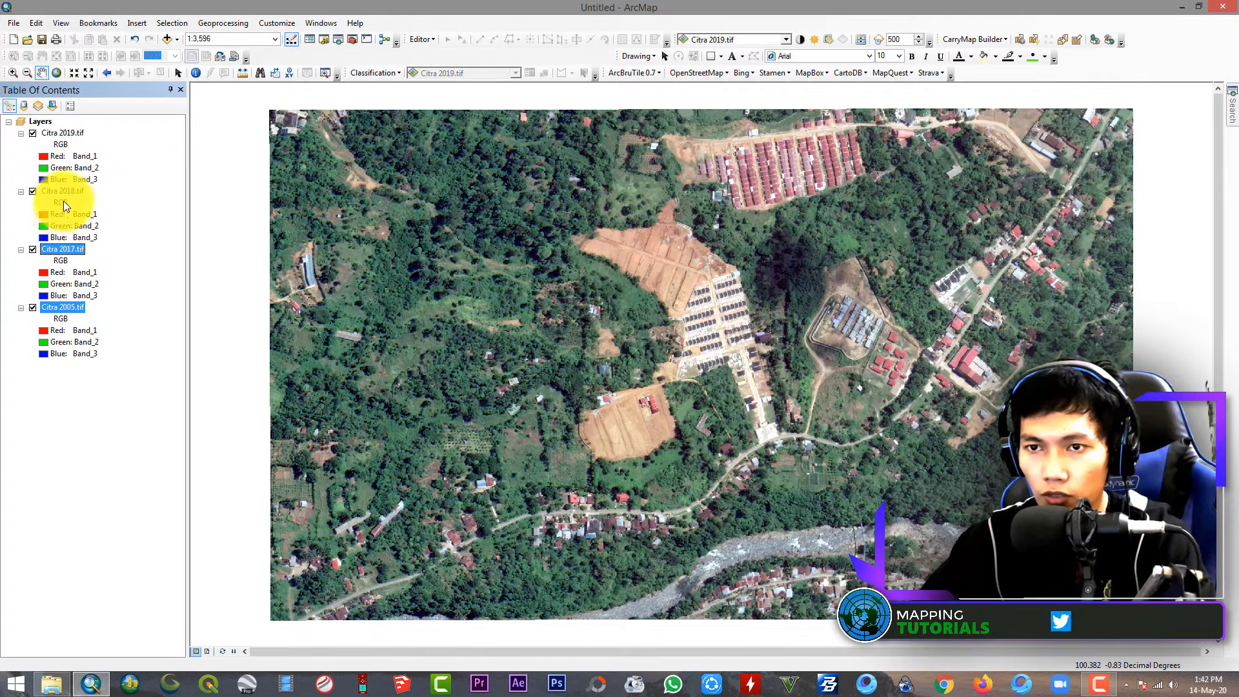
ctrl+click(66, 193)
key(Delete)
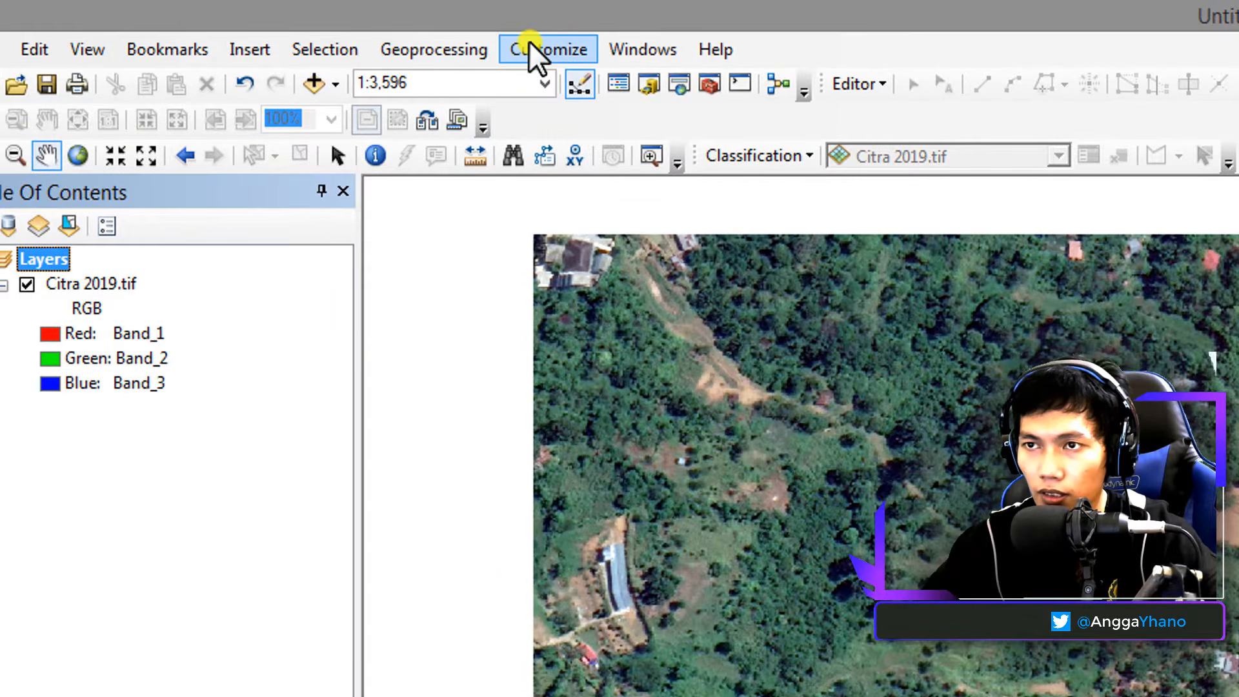
Enable the Spatial Analyst extension
click(529, 41)
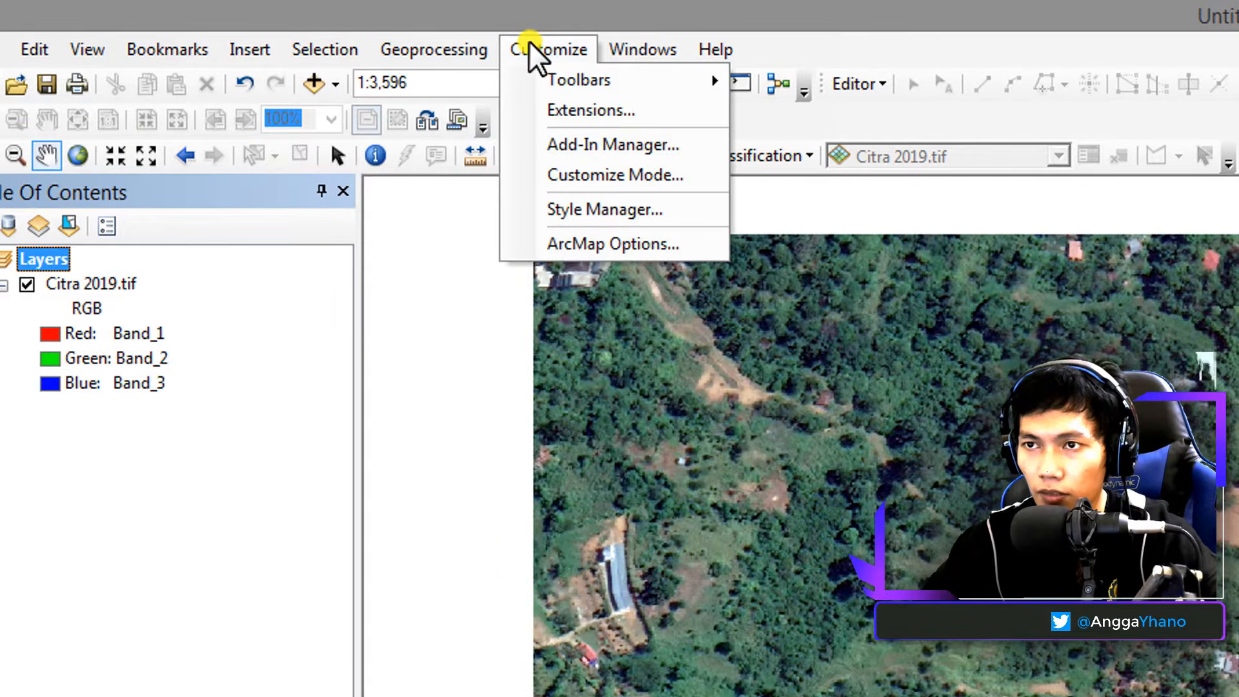
click(570, 110)
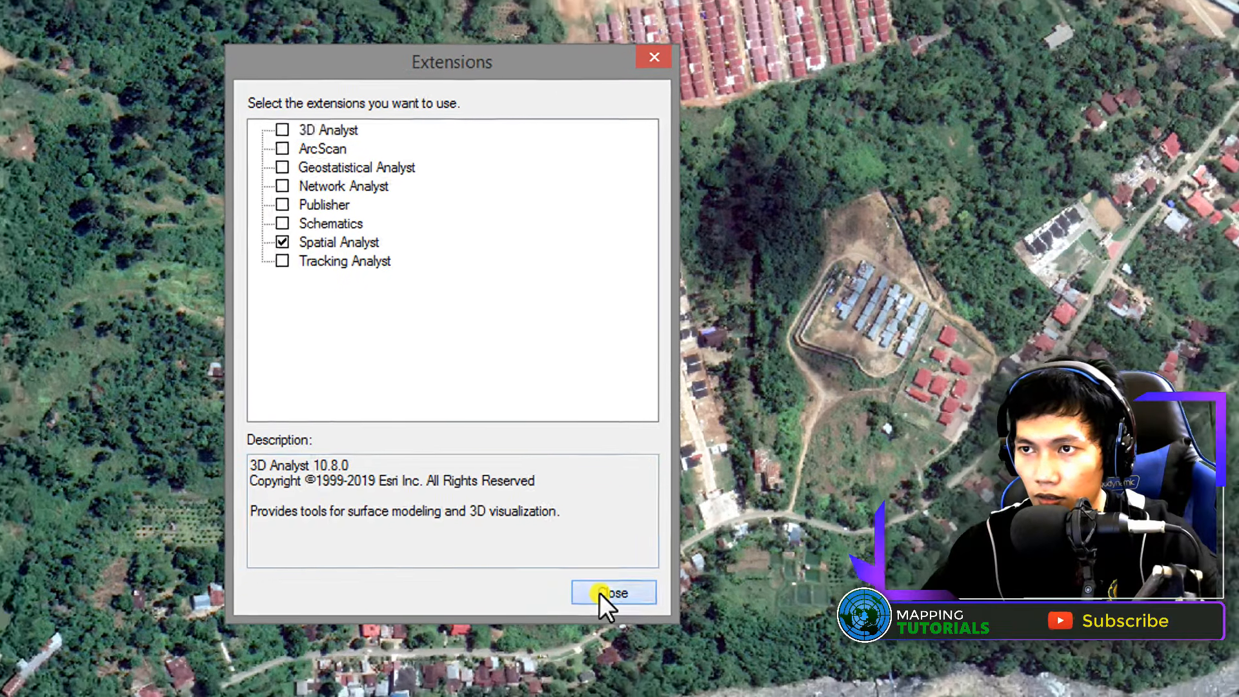
click(601, 607)
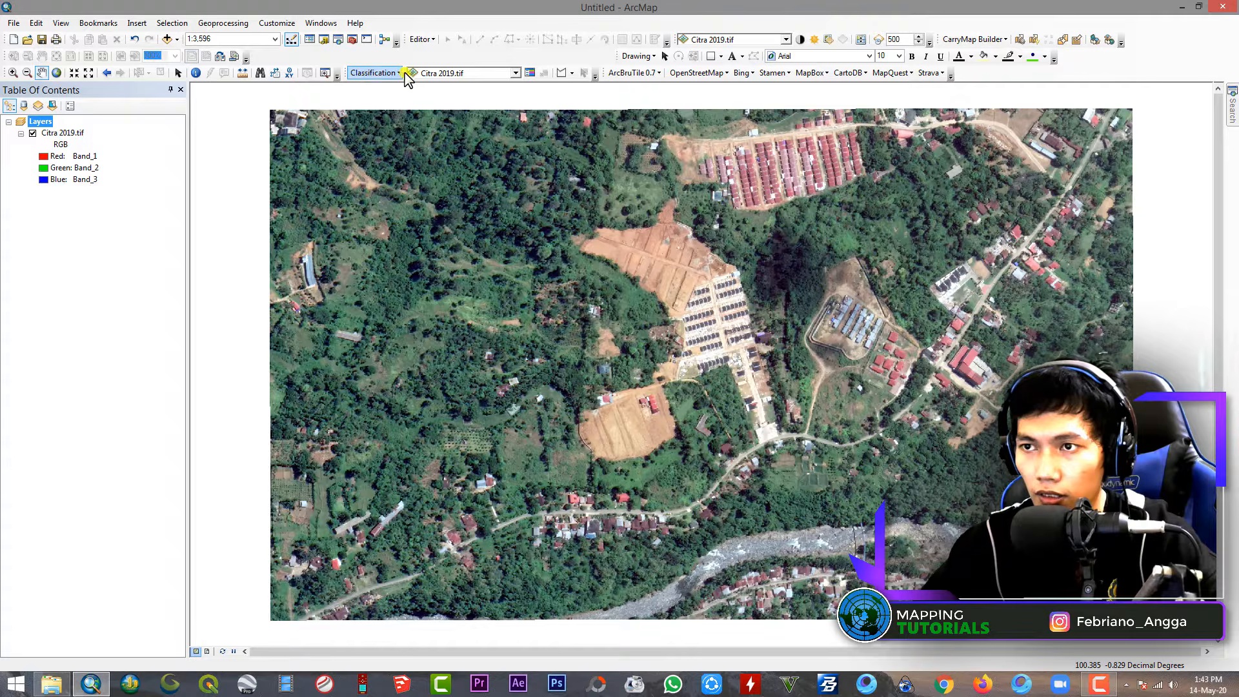
Check that the Image Classification toolbar is turned on and choose Citra 2019.tif as its input layer
right_click(473, 57)
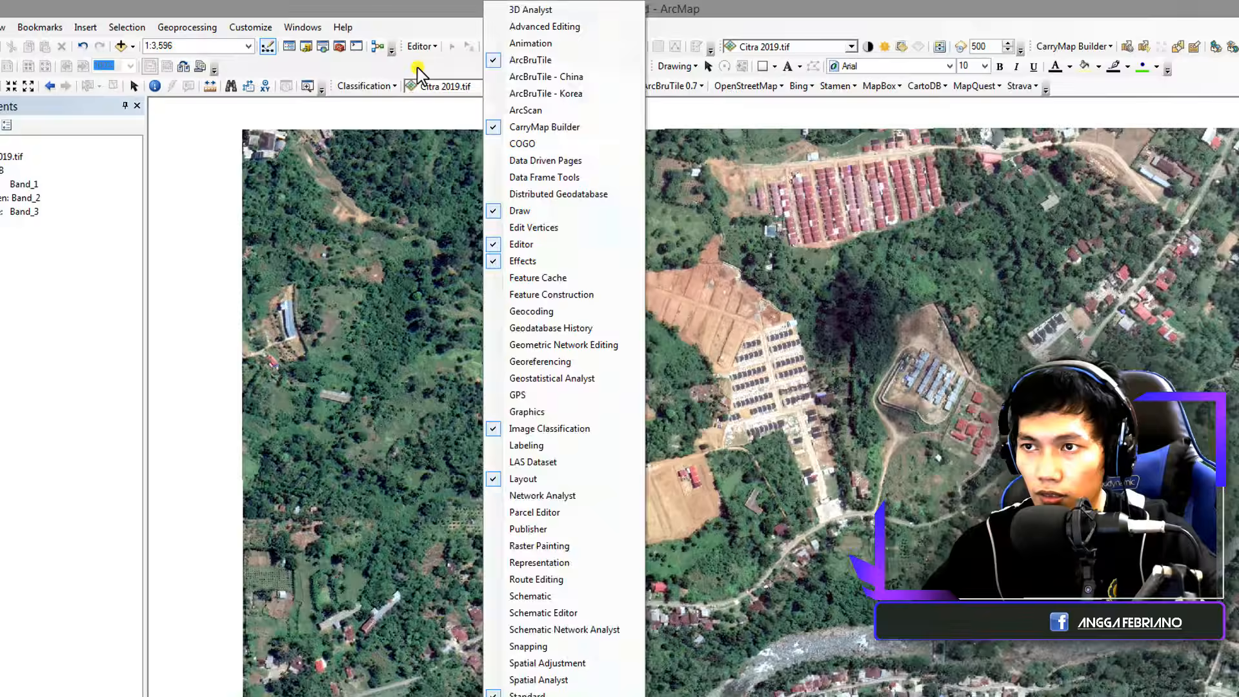
click(417, 68)
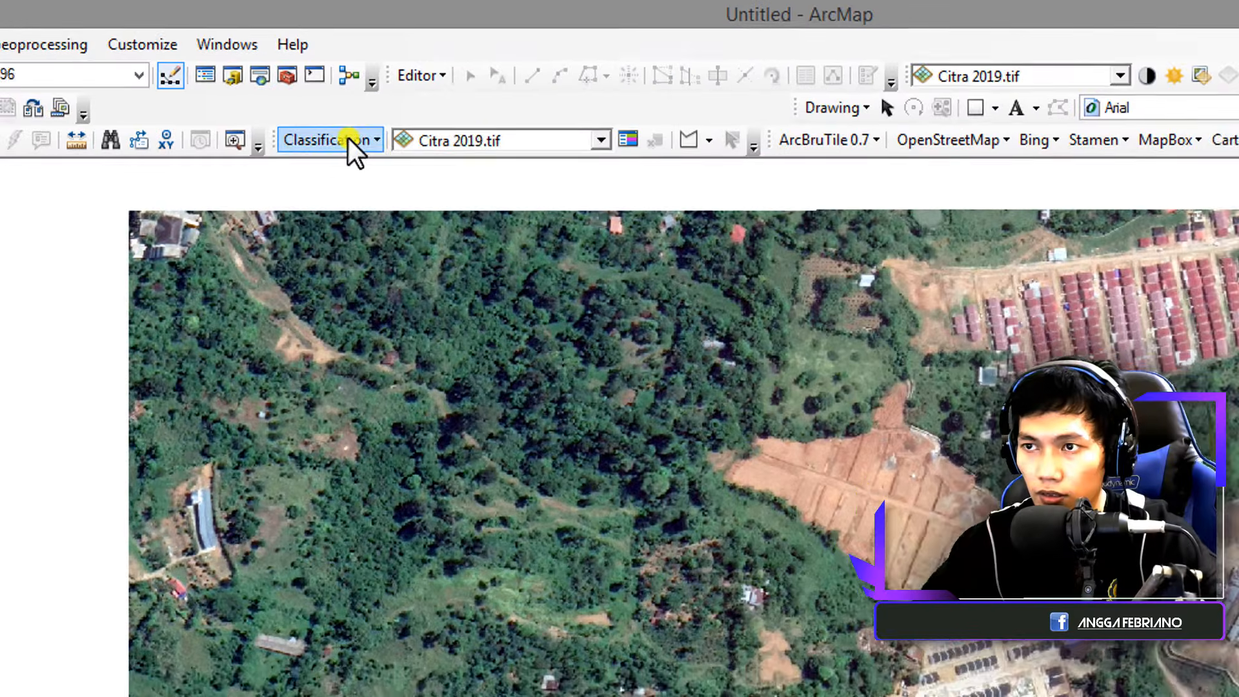
click(450, 83)
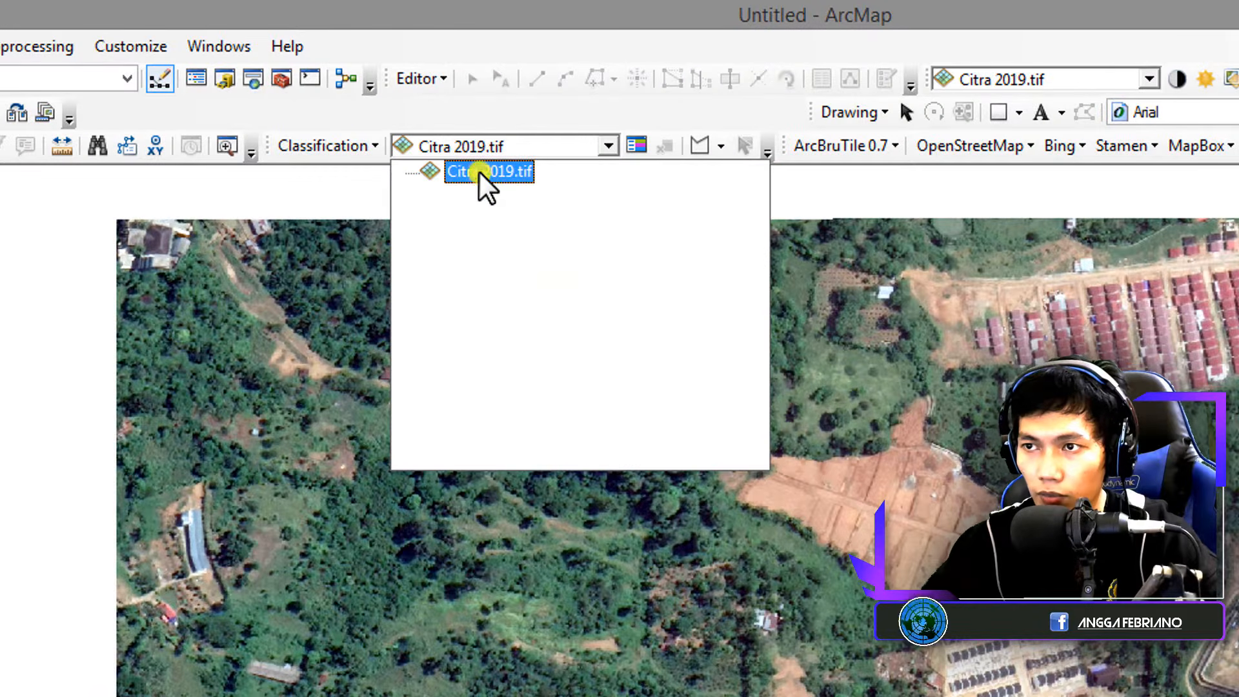
click(478, 171)
Turn off the Spatial Analyst extension
click(150, 47)
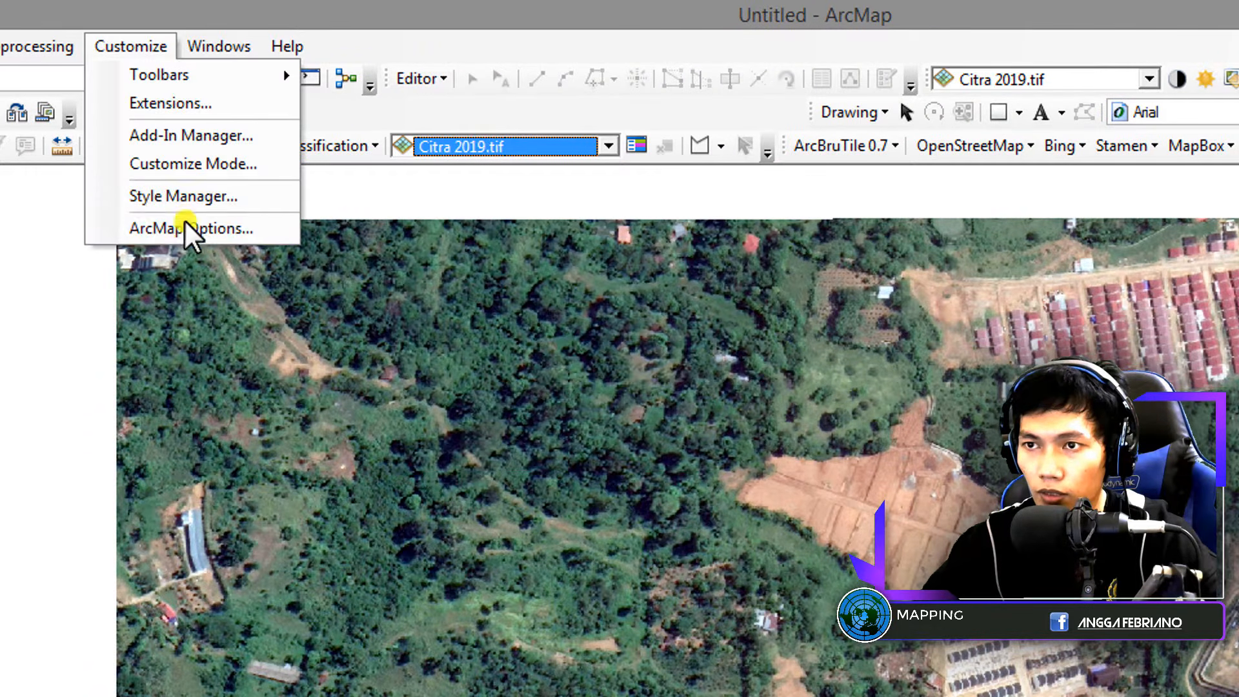
click(186, 103)
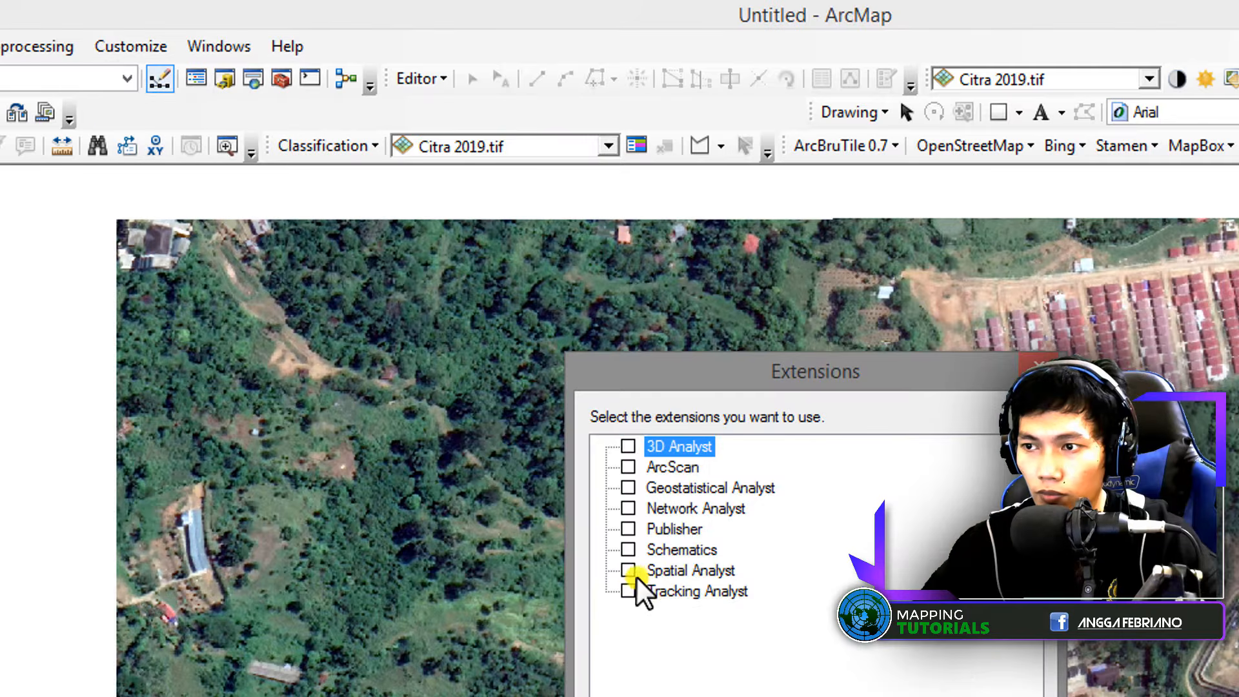
click(628, 570)
click(1039, 365)
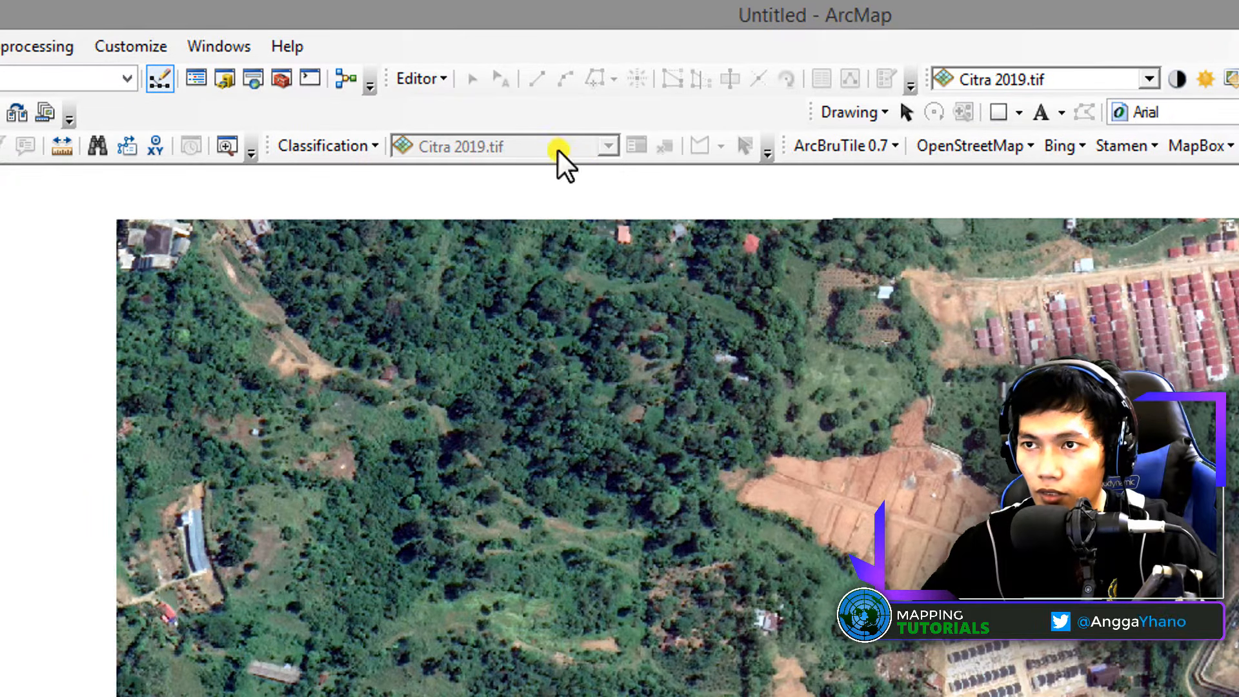
Turn the Spatial Analyst extension back on and select Citra 2019.tif as the image classification layer again
click(129, 46)
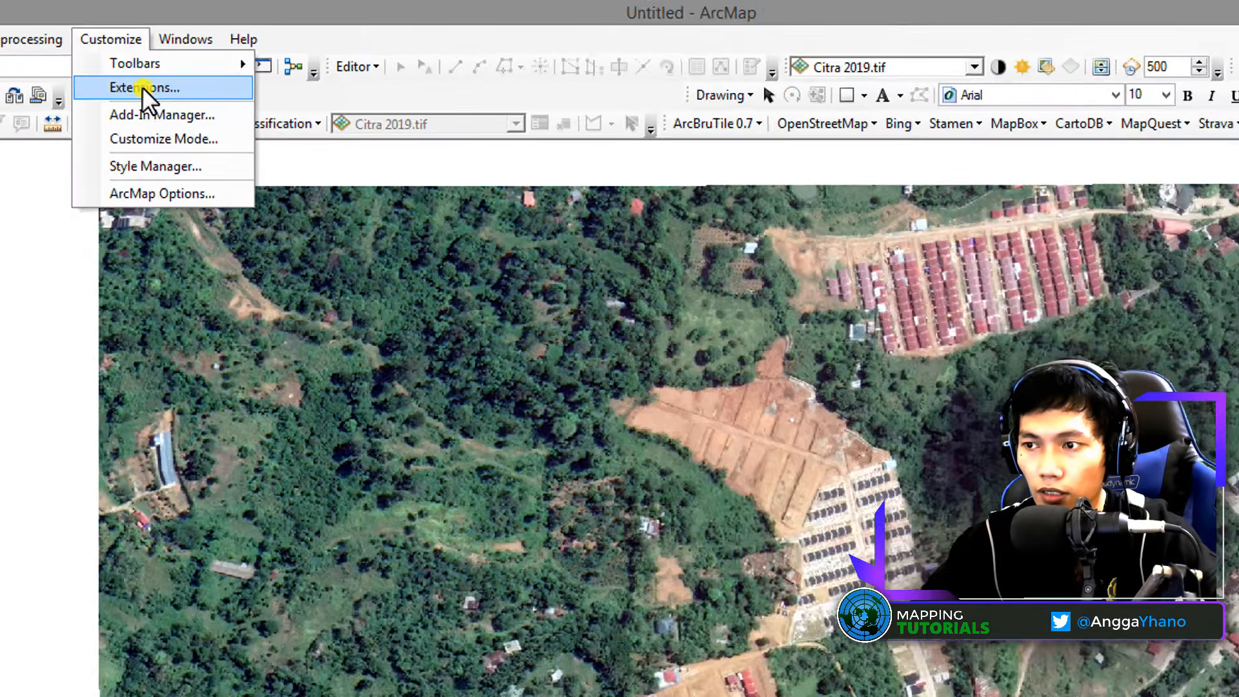
click(164, 102)
click(438, 397)
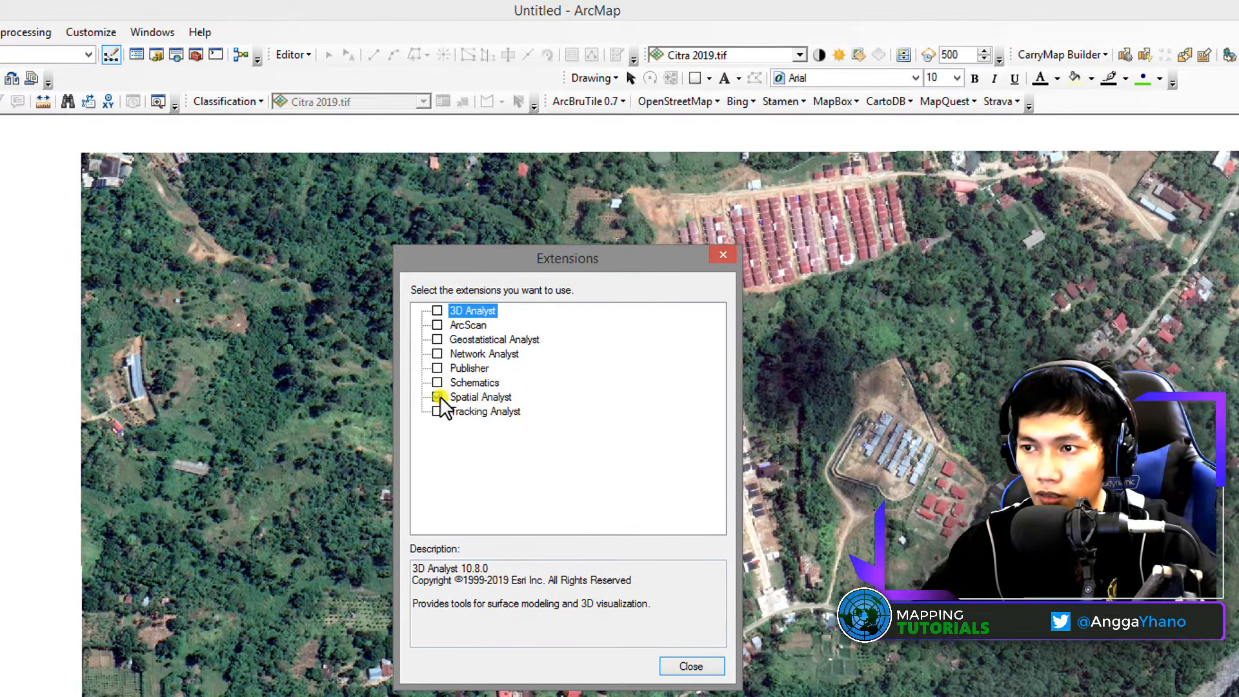
click(692, 666)
click(349, 98)
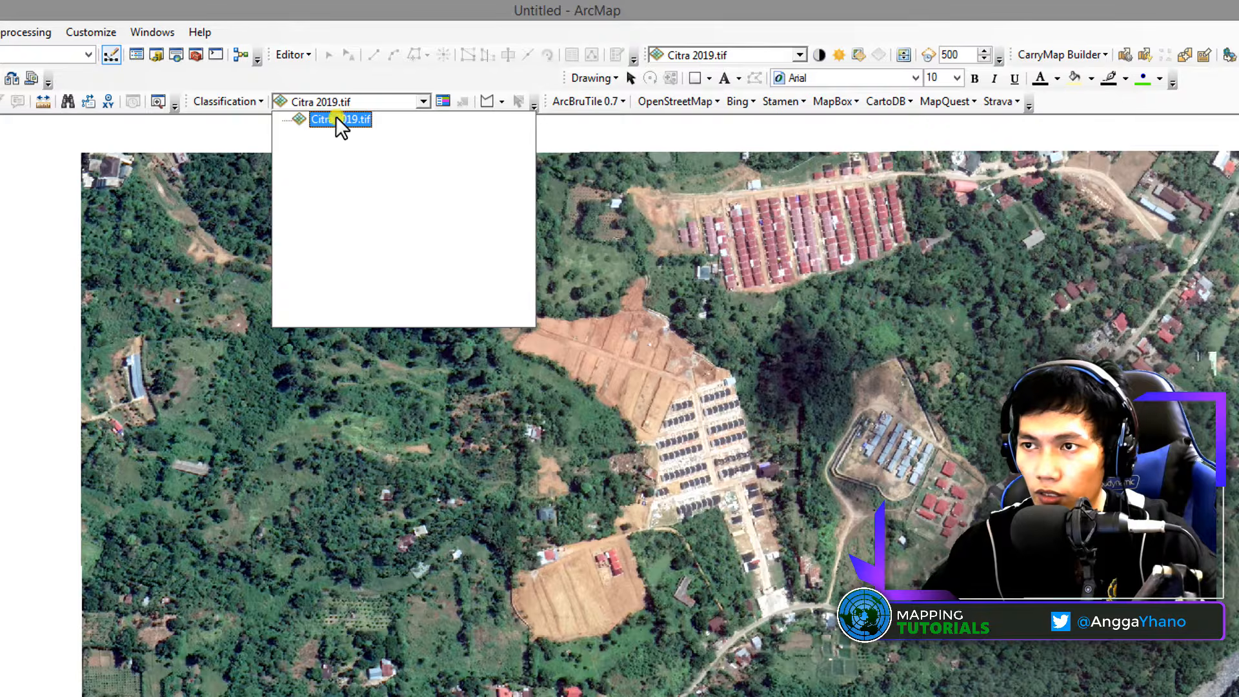
click(338, 120)
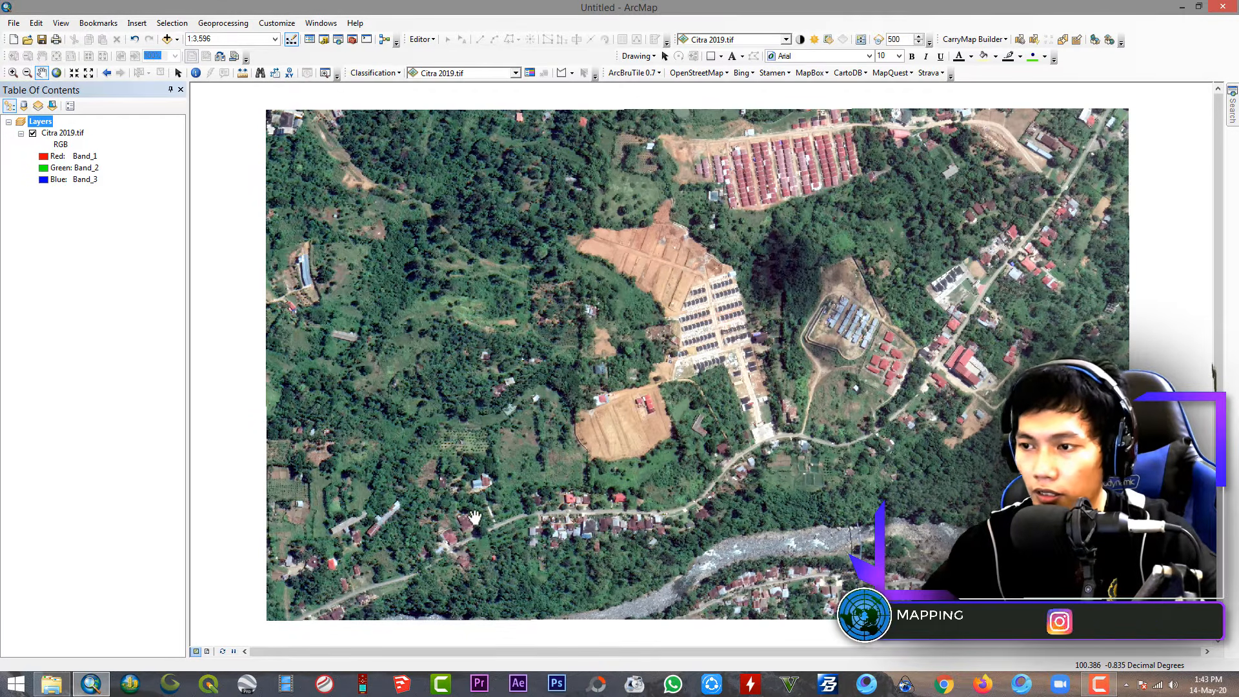
mouse_move(697, 342)
mouse_down()
mouse_move(681, 339)
mouse_move(705, 345)
mouse_up()
drag(888, 339, 884, 335)
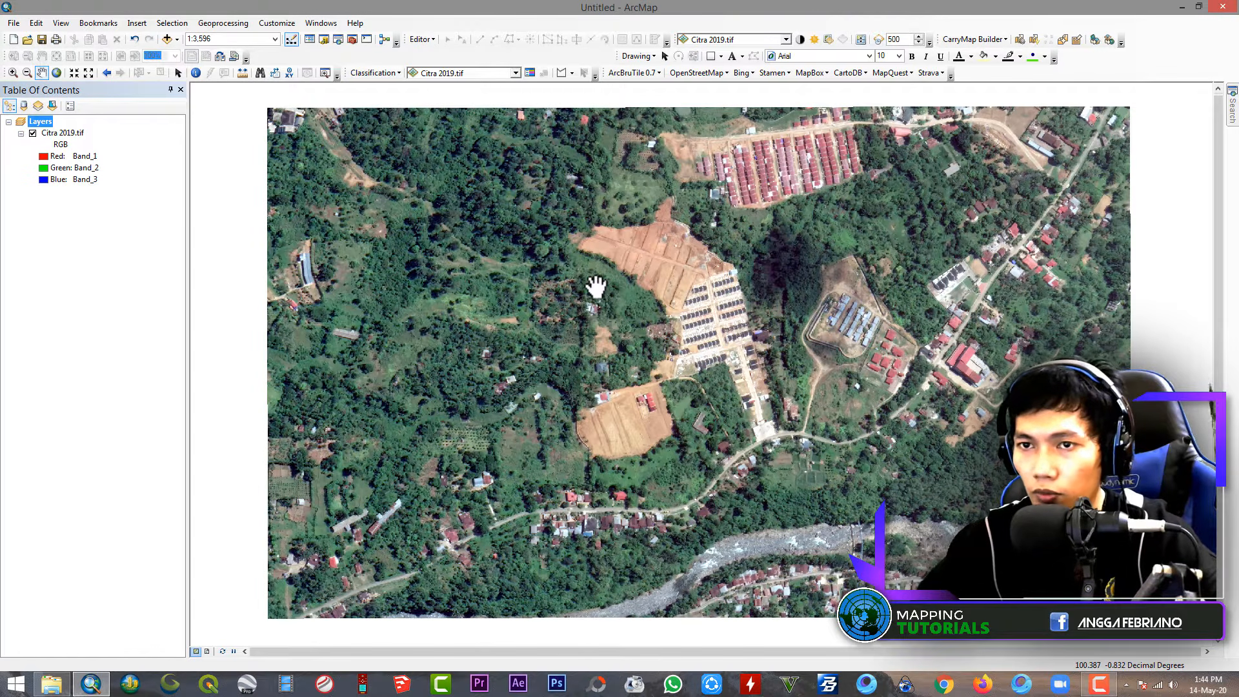
Select the Citra 2019.tif layer, open the Training Sample Manager and move its window clear of the image's centre
click(60, 132)
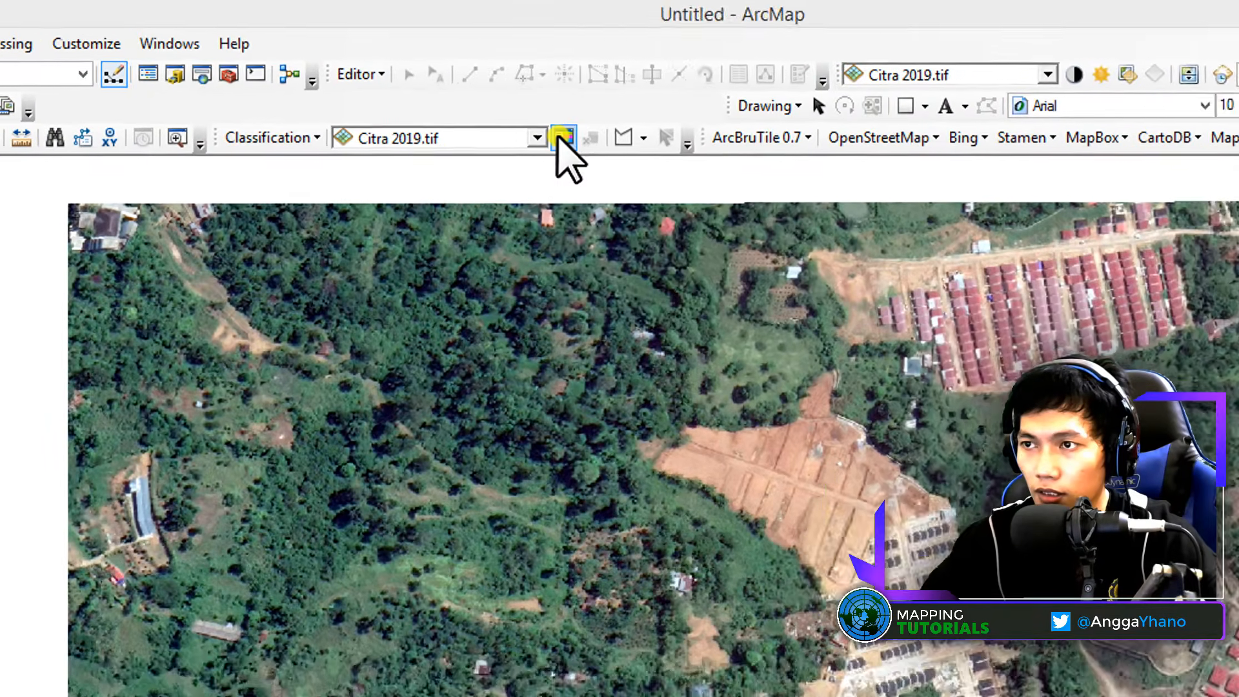
click(595, 147)
drag(746, 535, 289, 530)
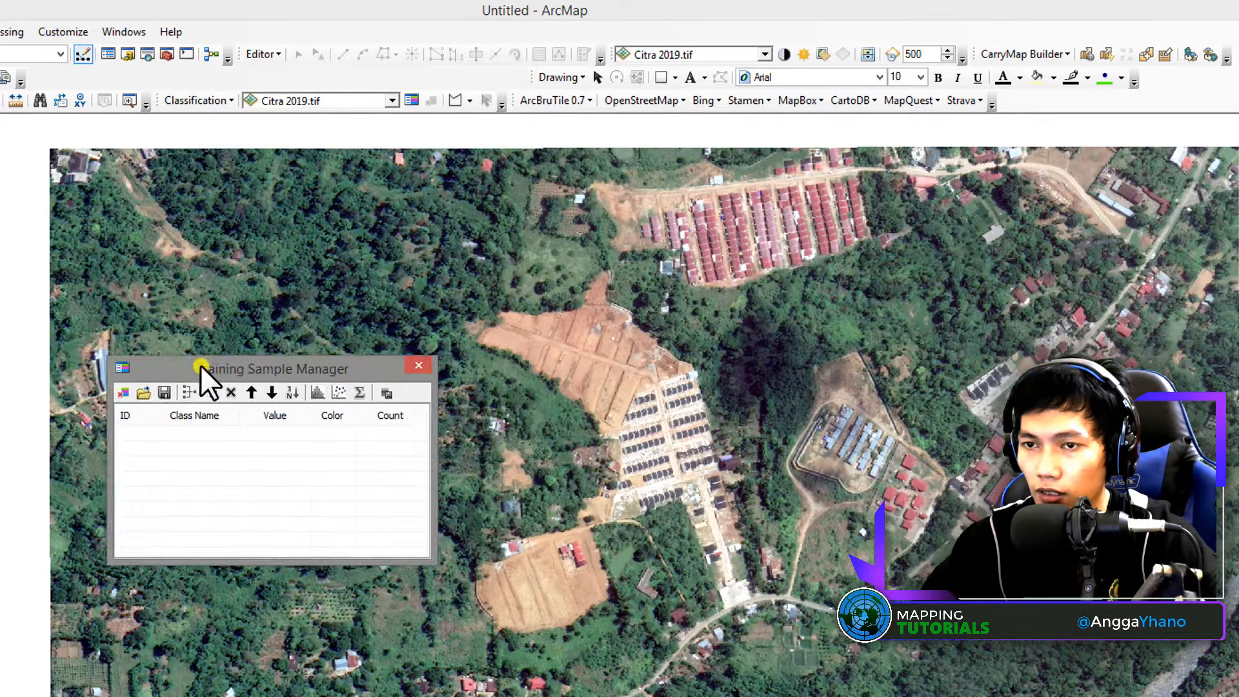
drag(200, 366, 0, 387)
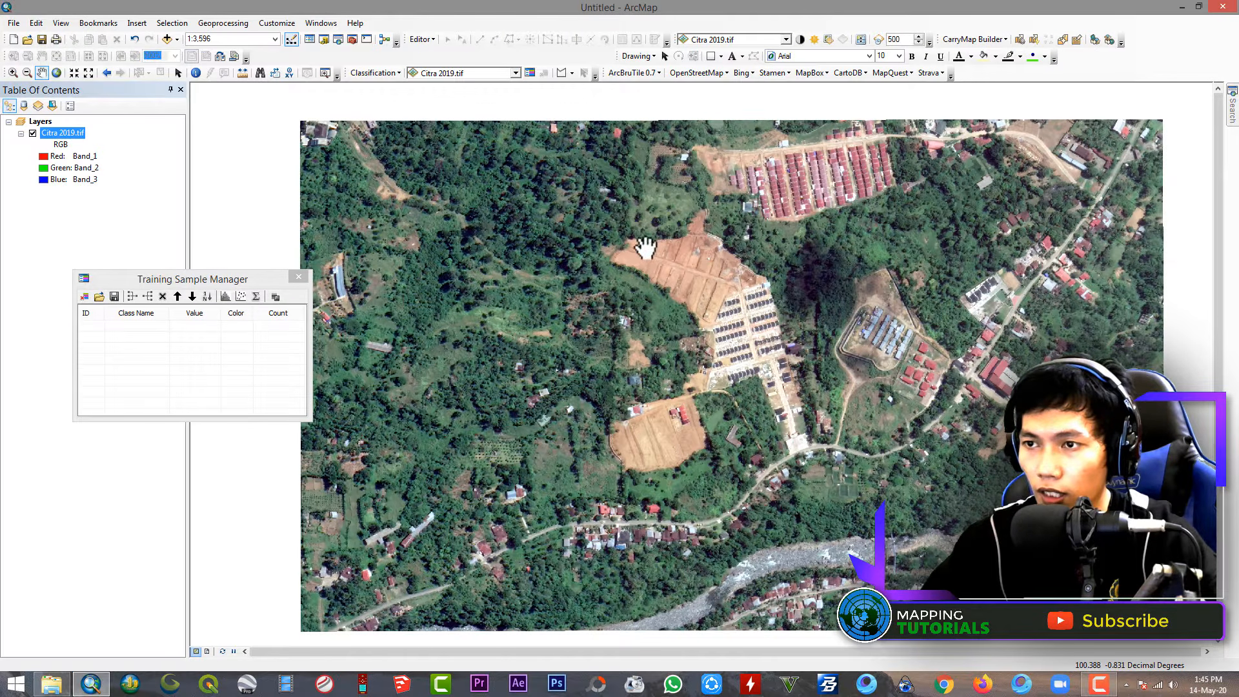
Draw a small four-sided training-sample polygon over dense trees near the image's upper-left corner, just east of the dirt track
scroll(393, 132, down, 8)
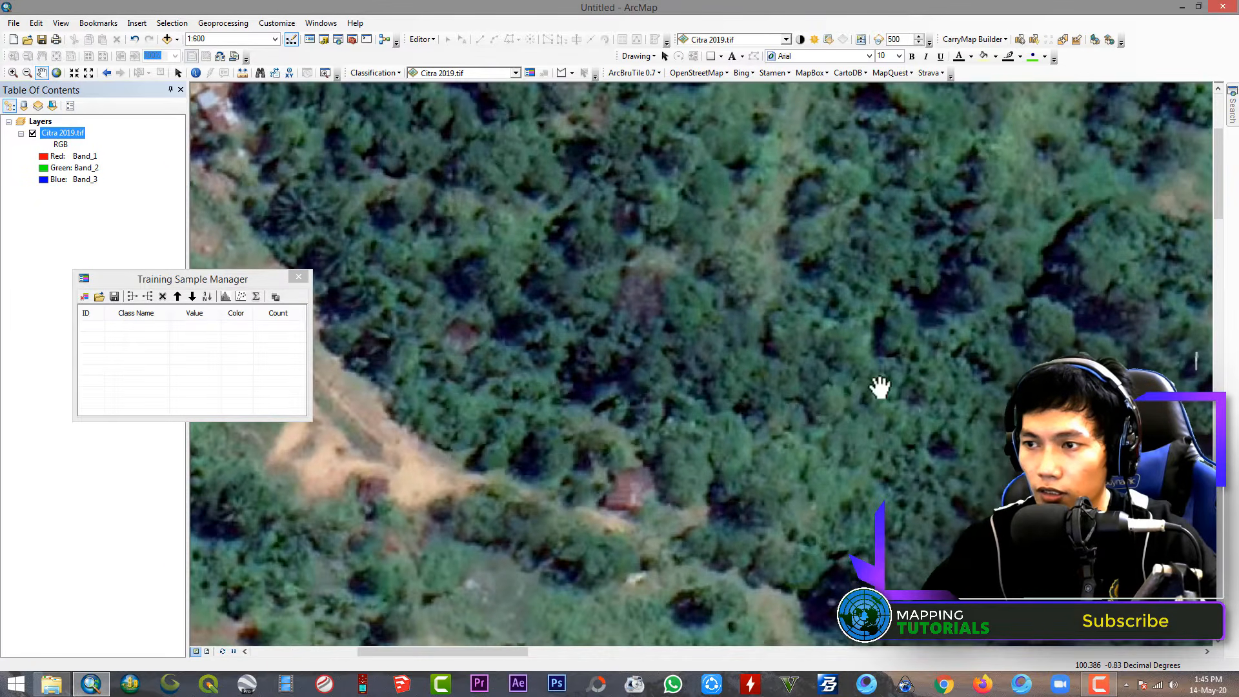
drag(460, 190, 592, 314)
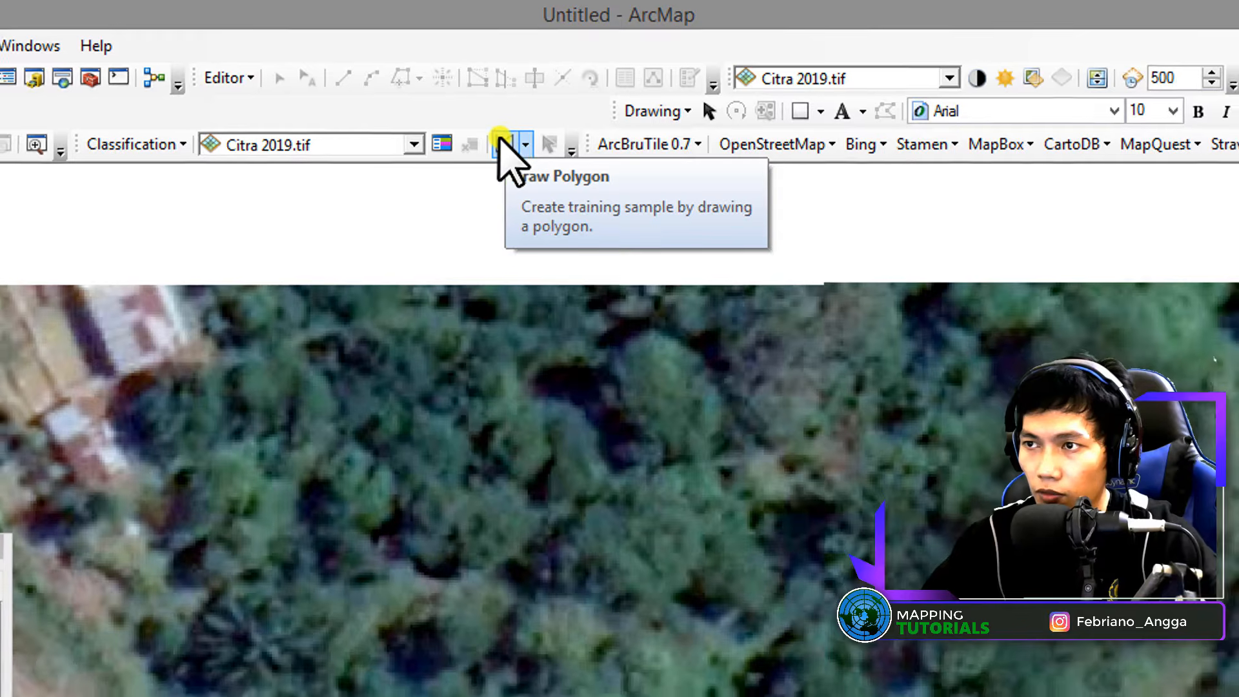
click(504, 141)
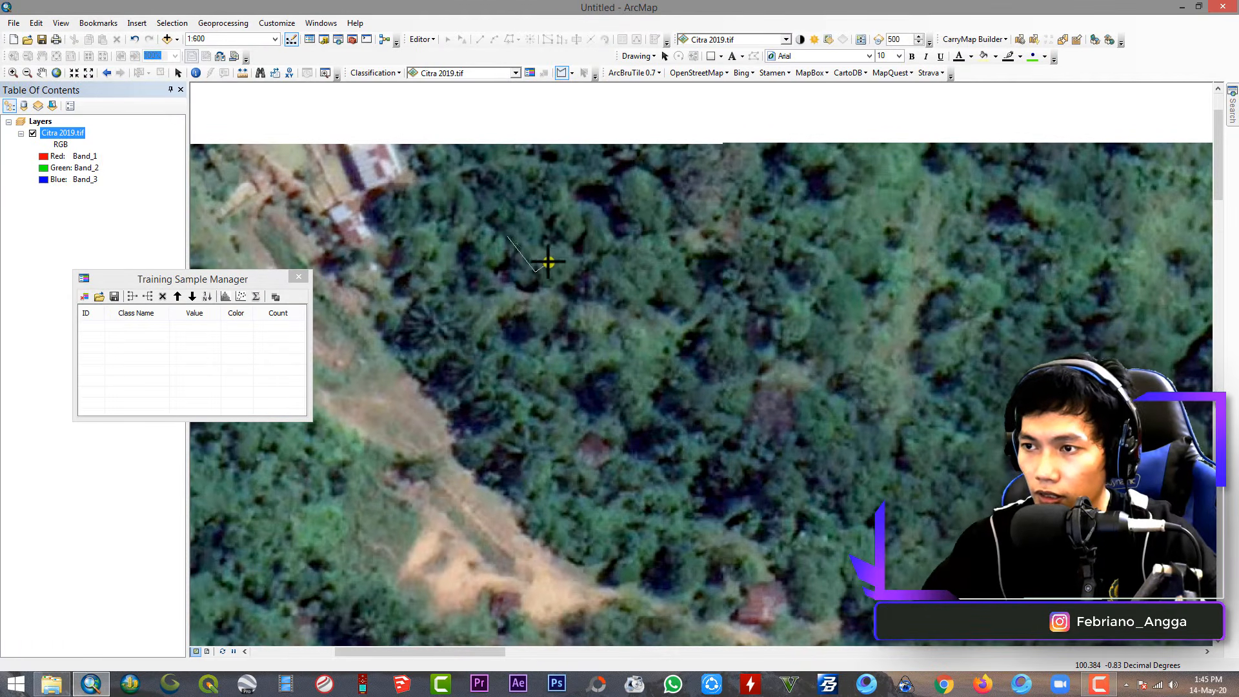
double_click(524, 224)
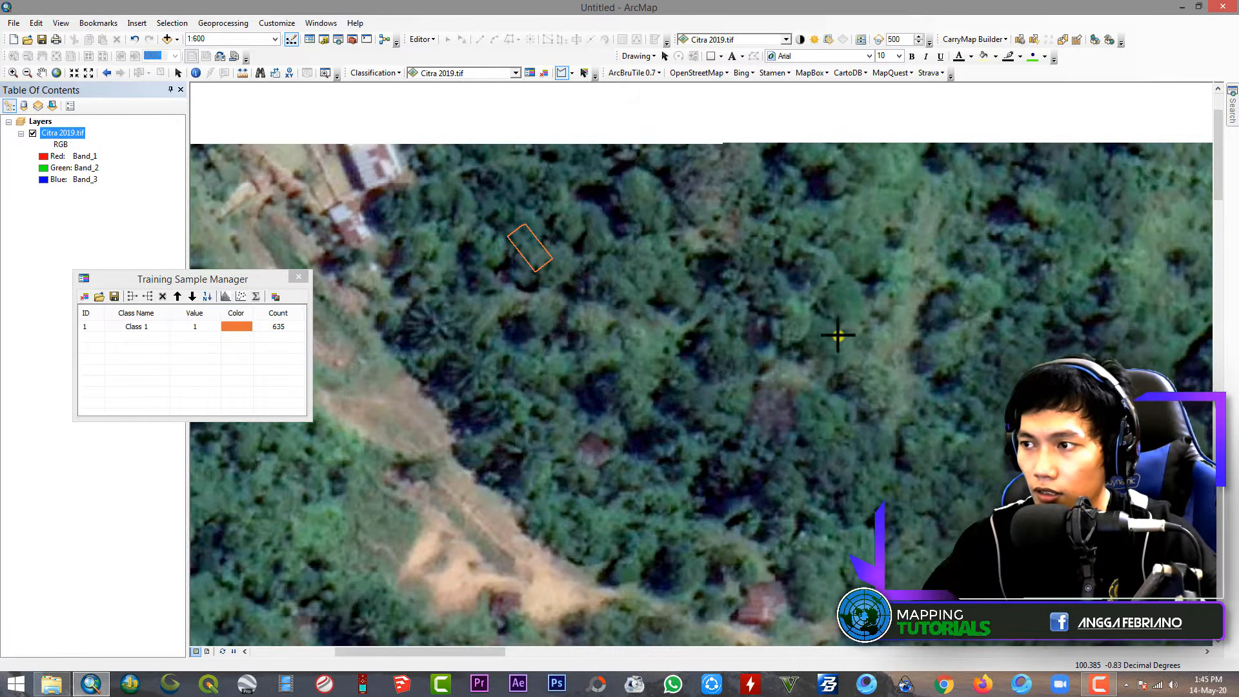
Draw five more small training-sample polygons over dense vegetation on both sides of the dirt track in the image's northern part
scroll(793, 370, down, 2)
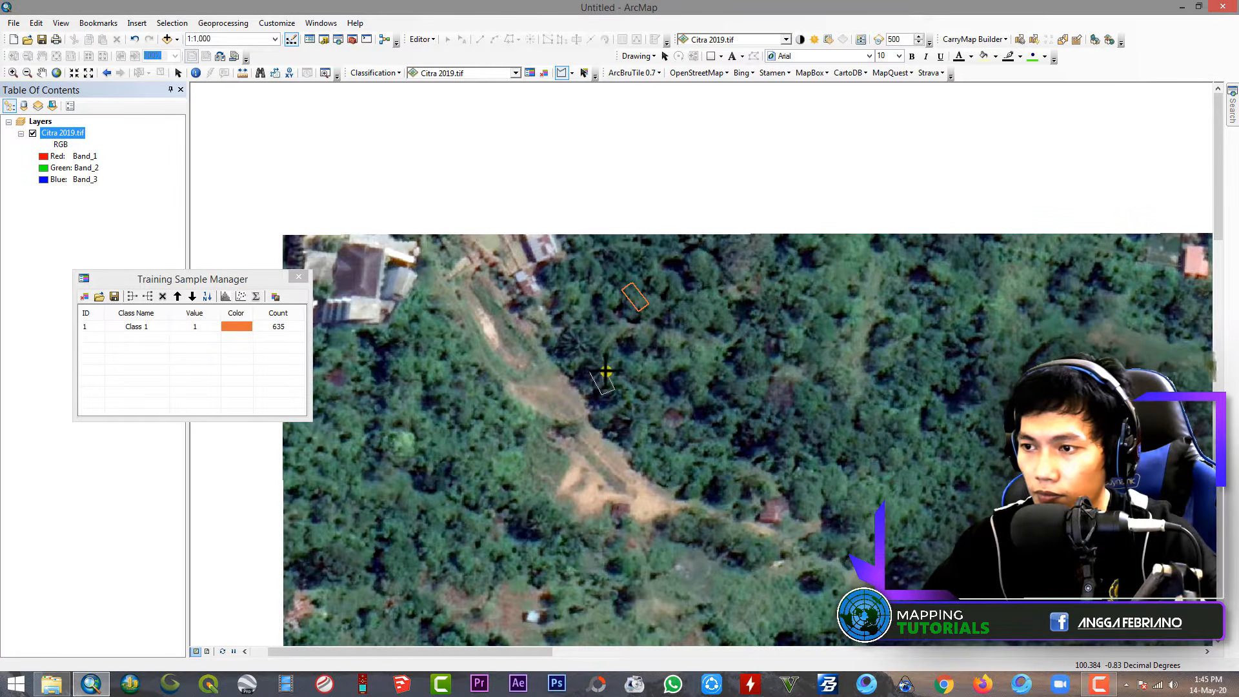
double_click(602, 366)
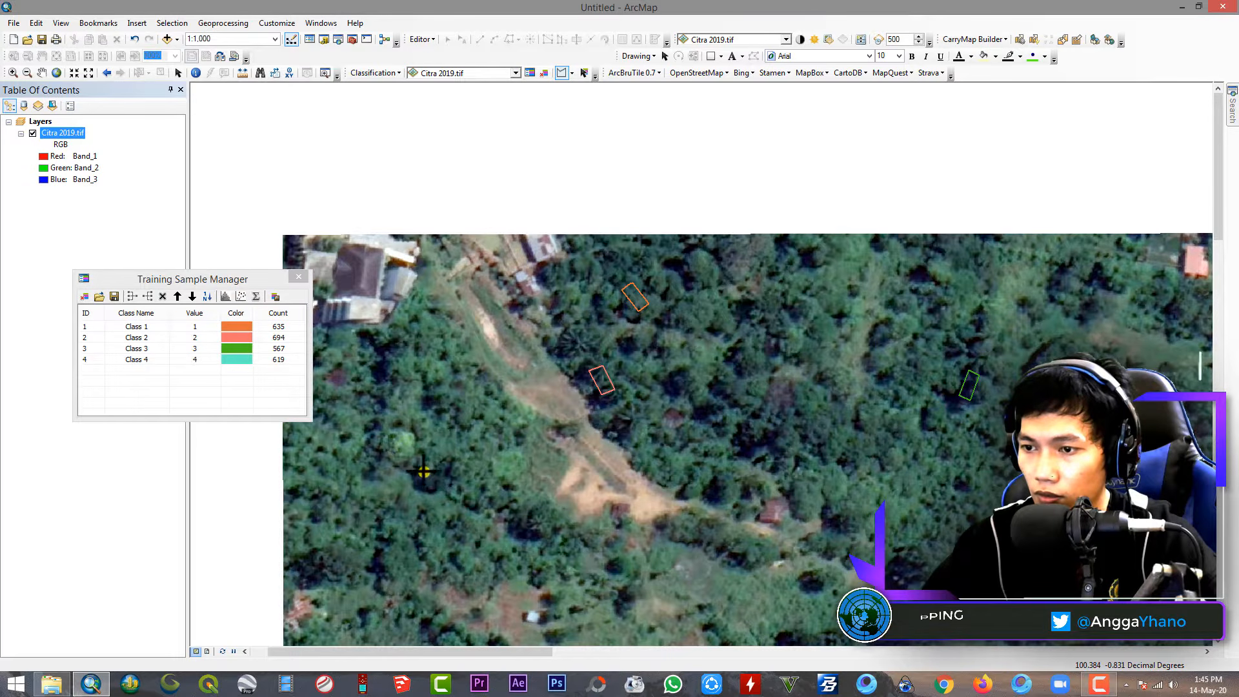
click(458, 469)
double_click(427, 452)
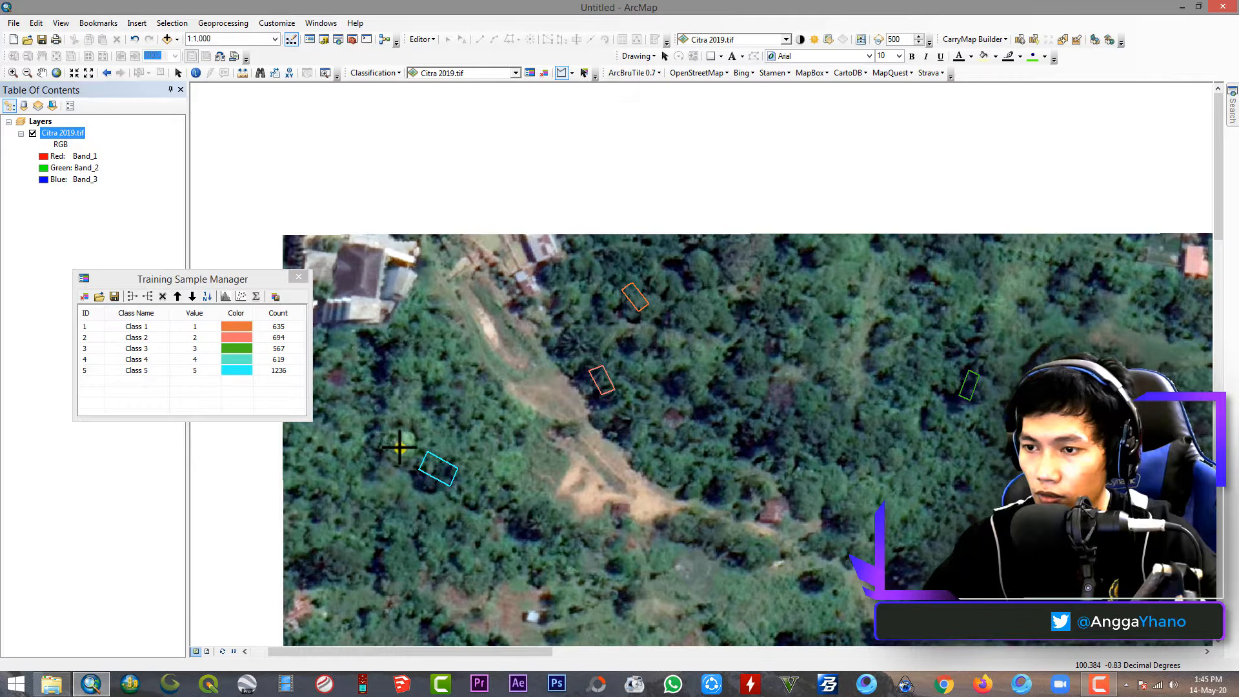
double_click(387, 417)
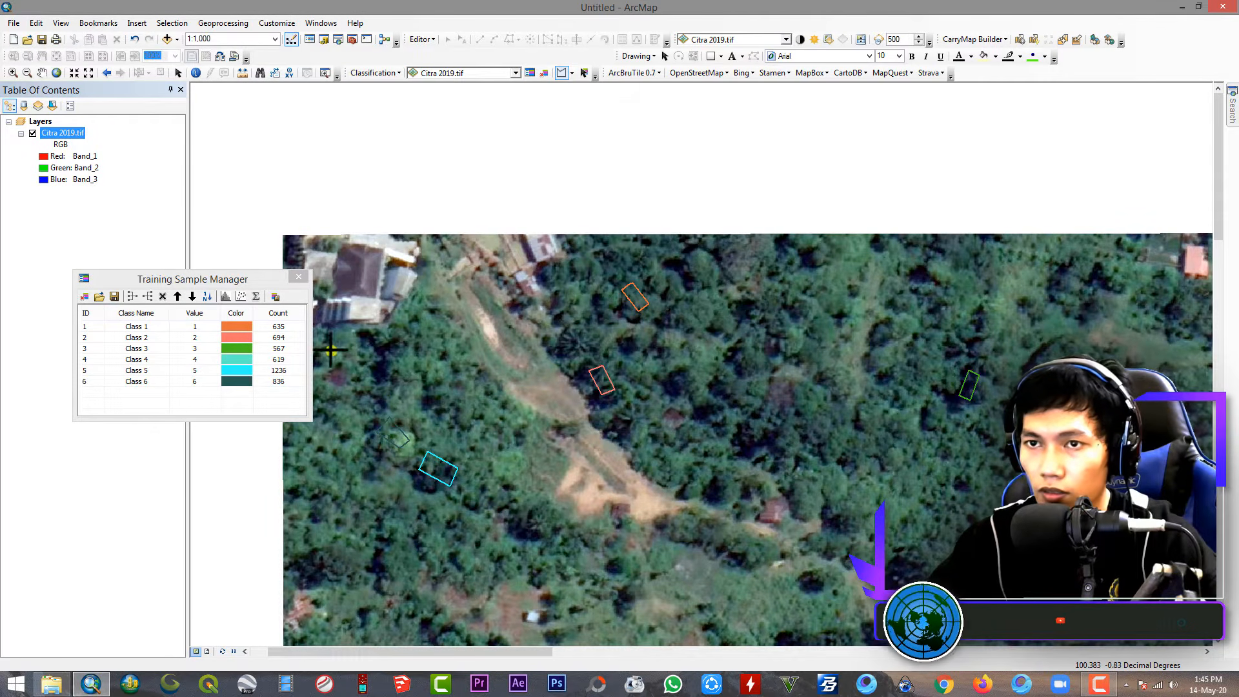
Draw two small four-sided training-sample polygons over dense trees in the image's southeastern part, one north and one south of the river
click(41, 73)
scroll(699, 410, up, 3)
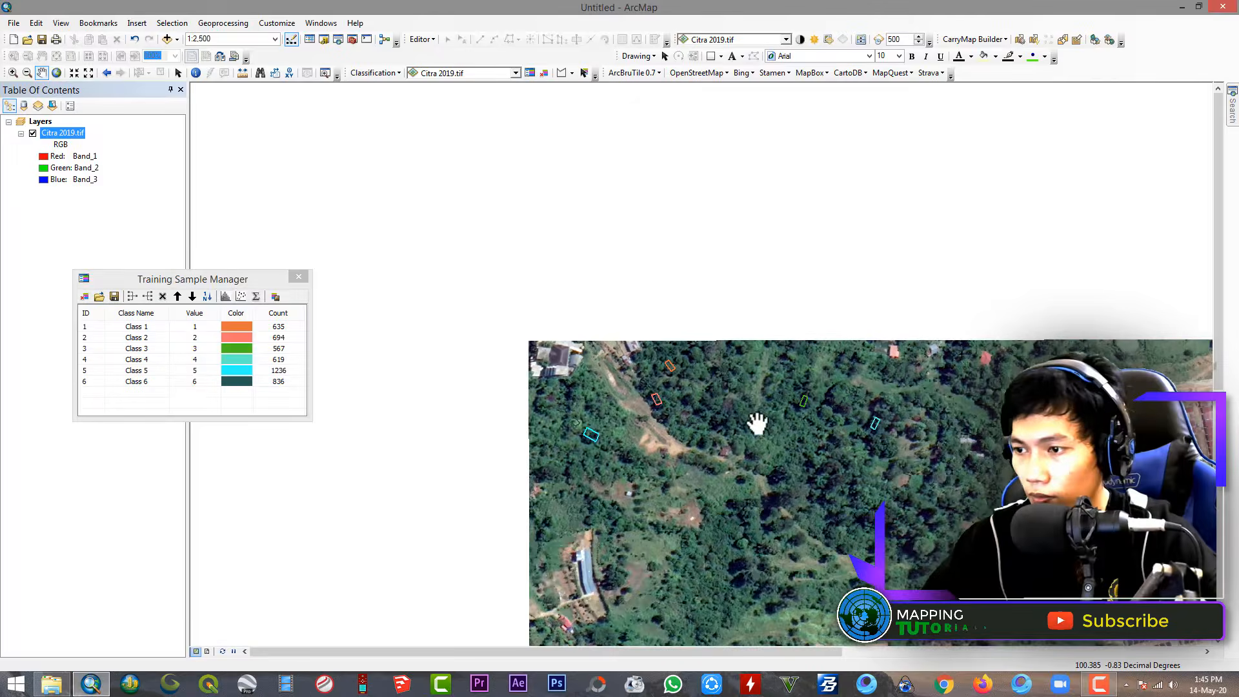
drag(756, 421, 688, 264)
drag(890, 409, 727, 327)
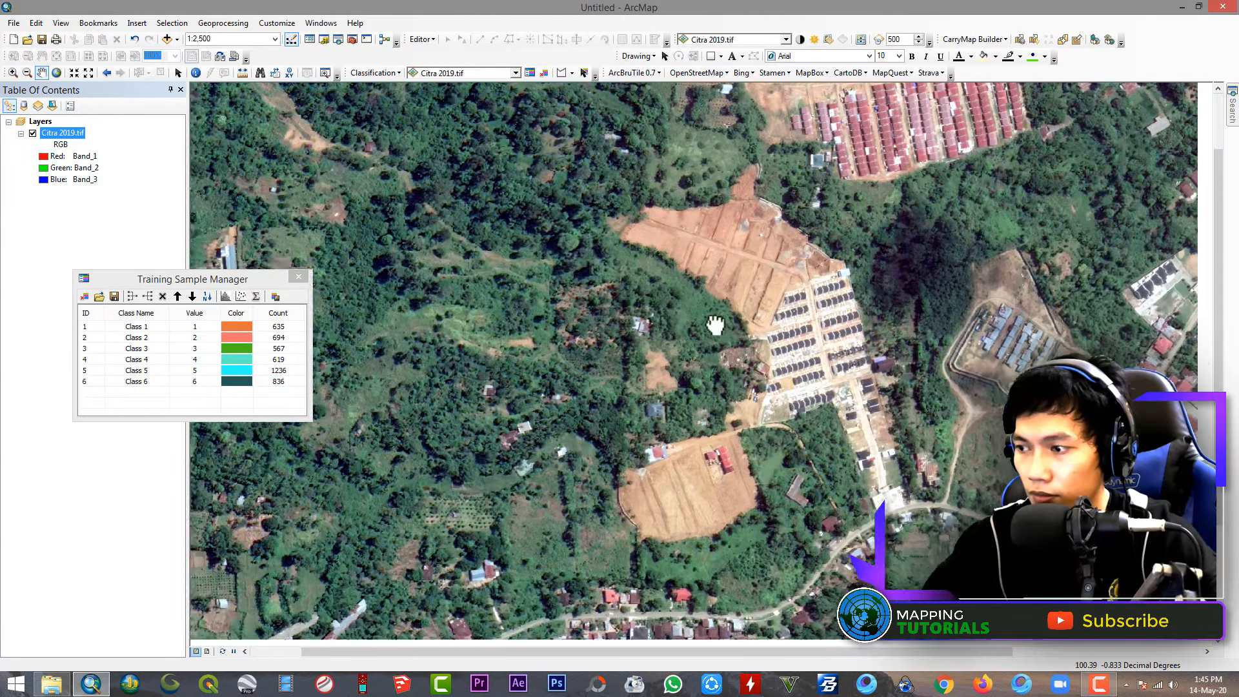
drag(954, 413, 683, 316)
drag(810, 344, 664, 258)
drag(865, 348, 787, 343)
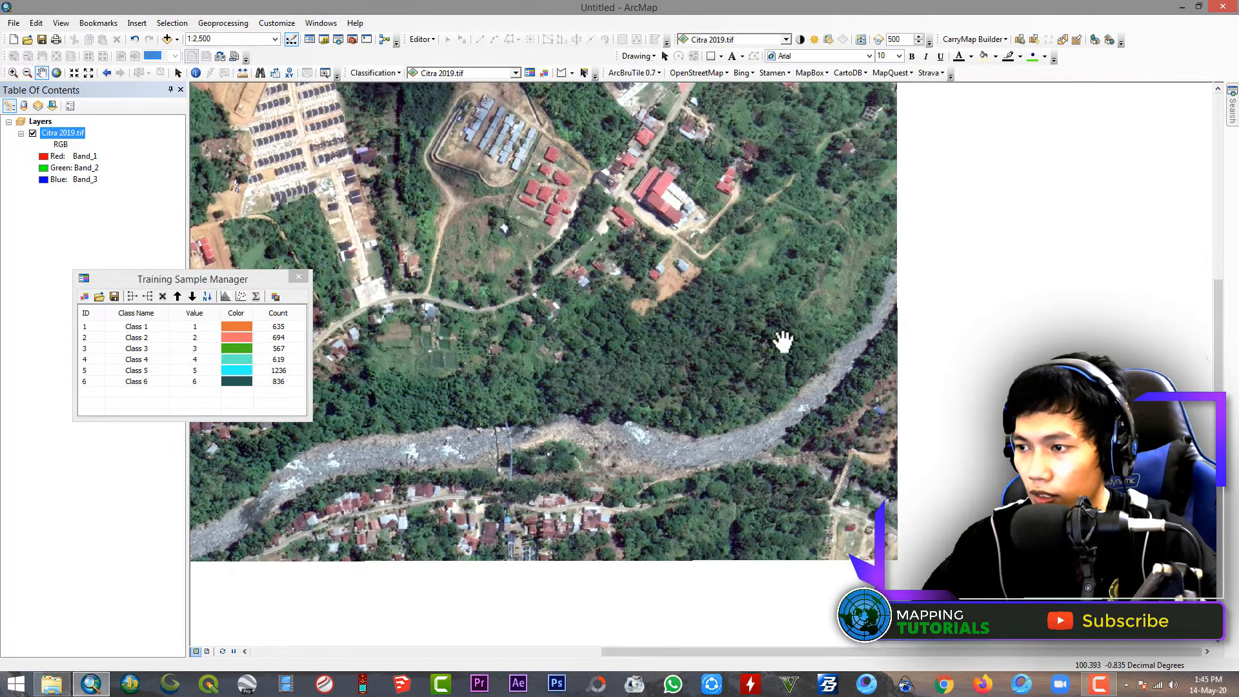
scroll(714, 520, down, 2)
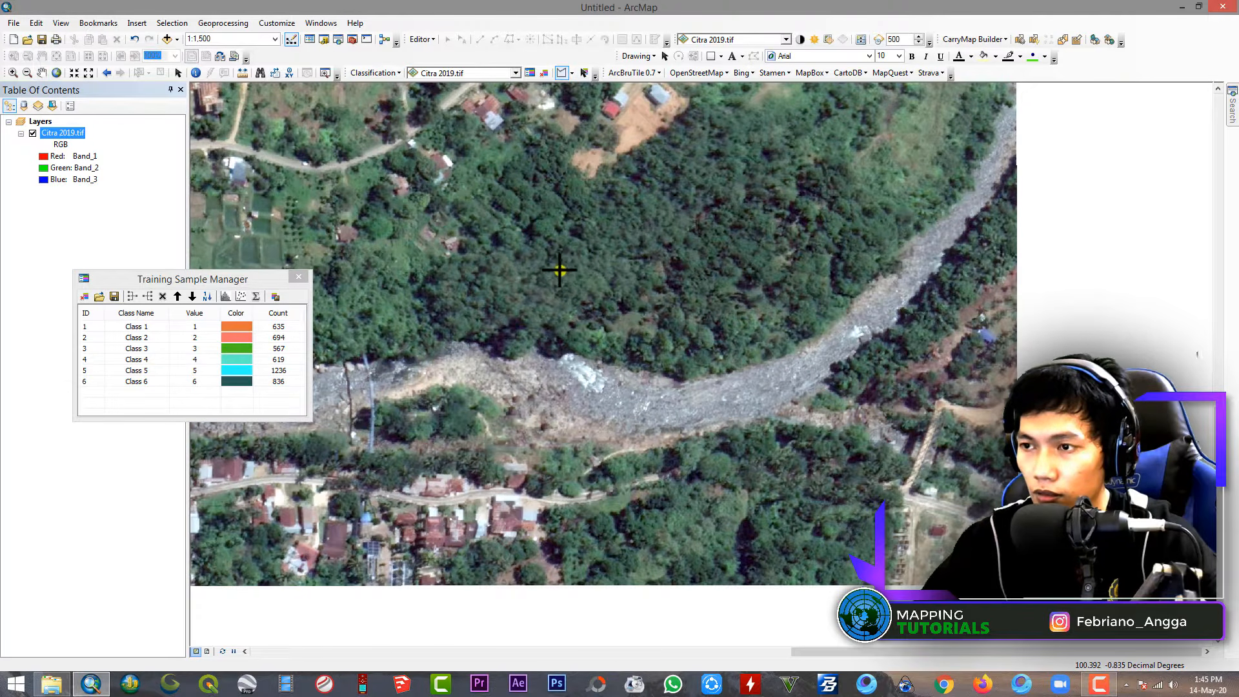
double_click(576, 254)
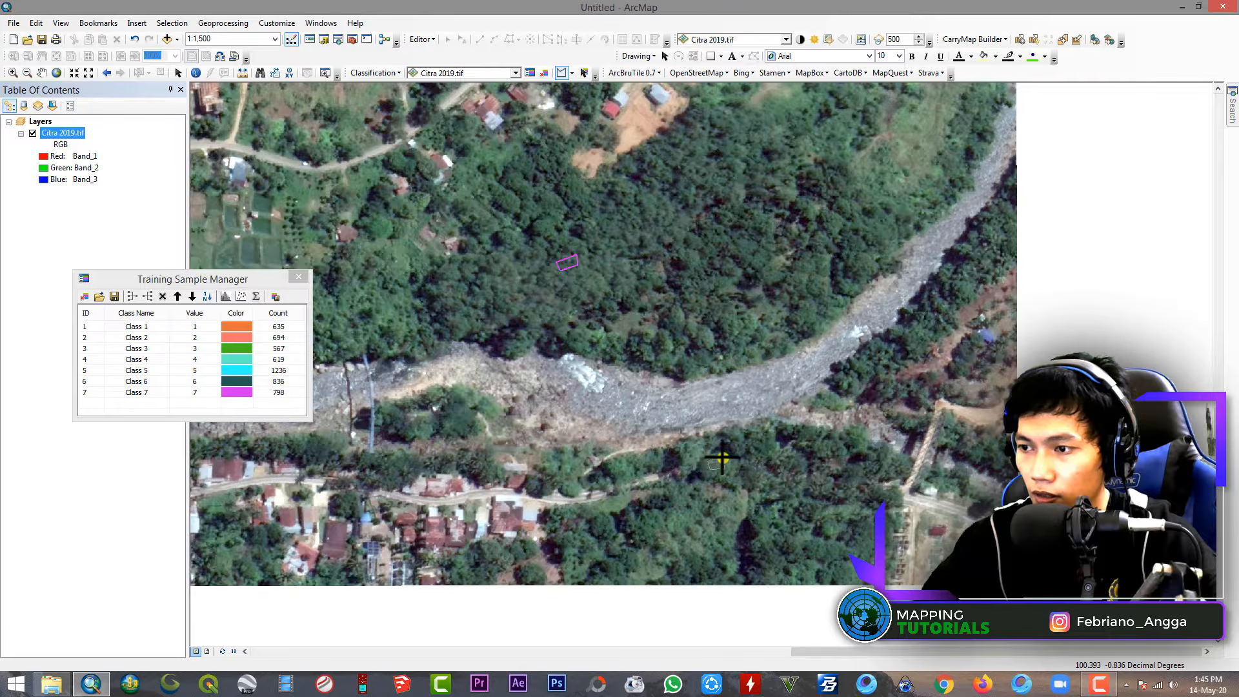
double_click(648, 526)
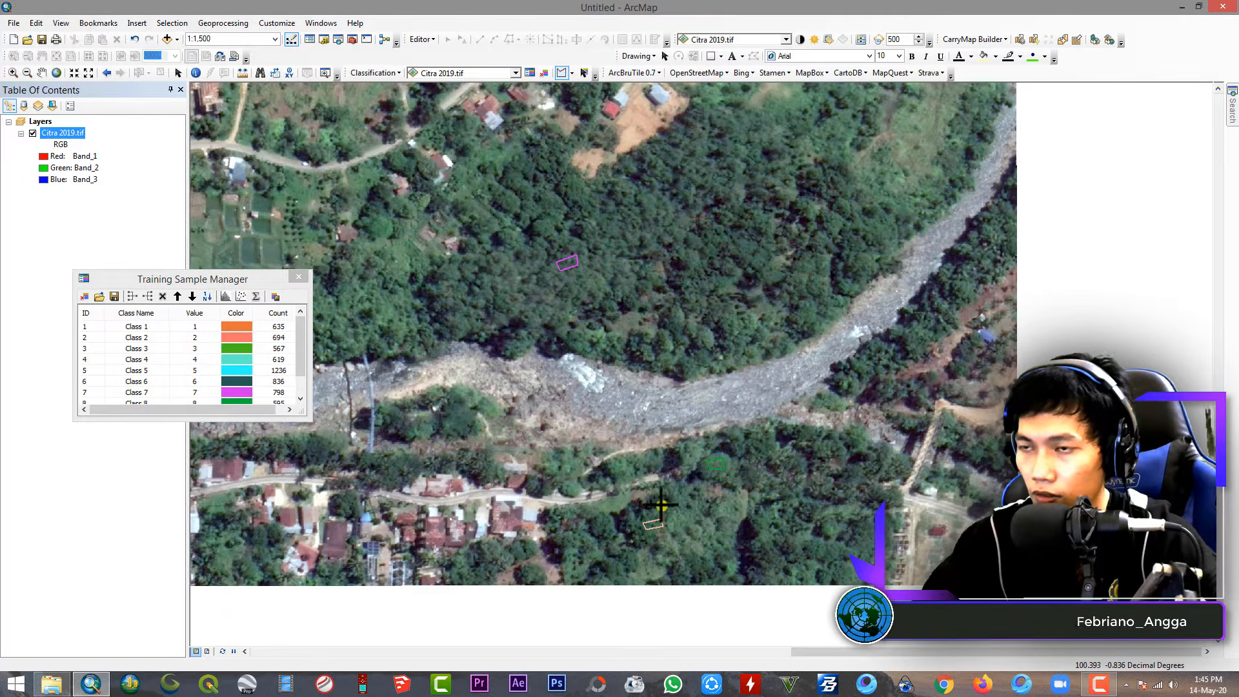
Draw more small training-sample polygons in the image's northeastern part, over trees east of the red-roofed housing rows and twice in the dark forest patch
click(42, 72)
drag(726, 232, 655, 457)
drag(772, 232, 732, 441)
drag(754, 175, 732, 444)
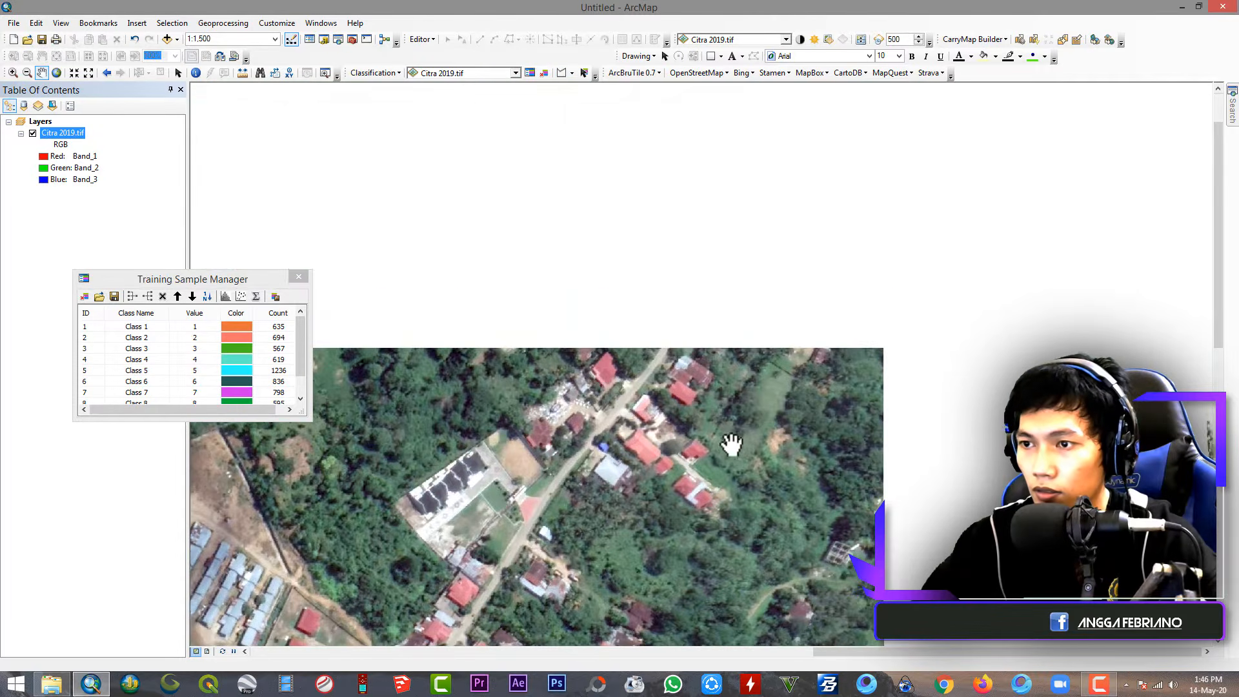
drag(603, 339, 738, 313)
drag(566, 195, 703, 288)
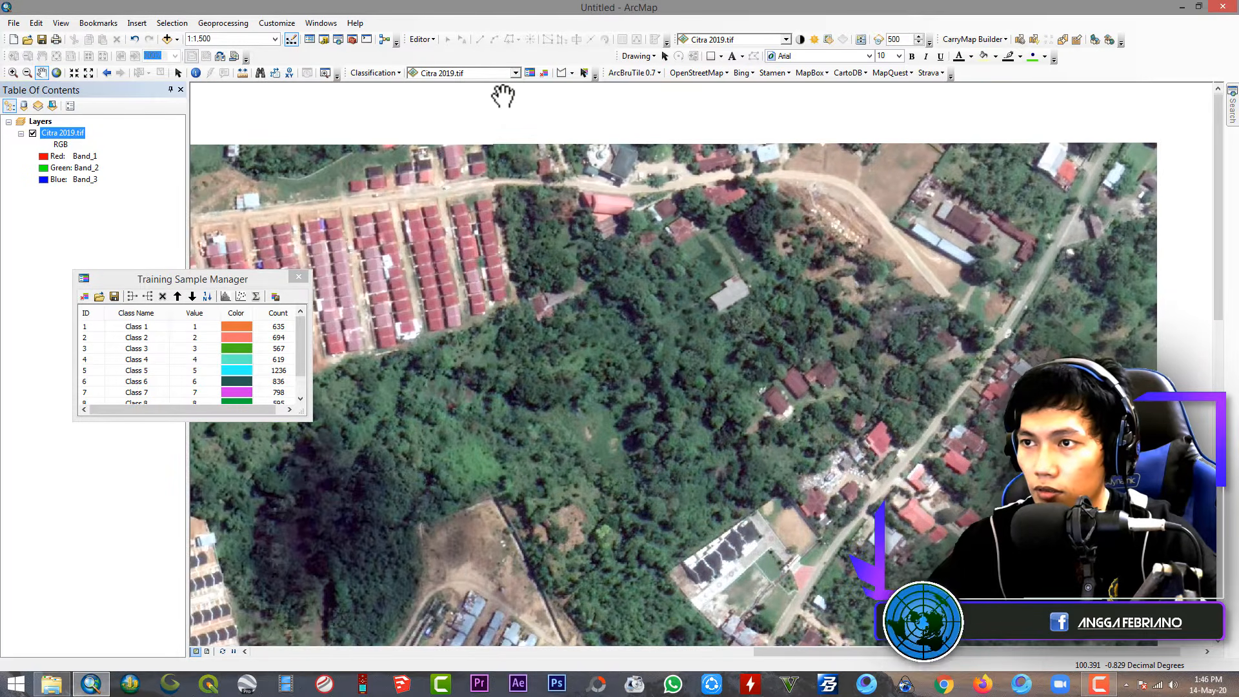
click(563, 73)
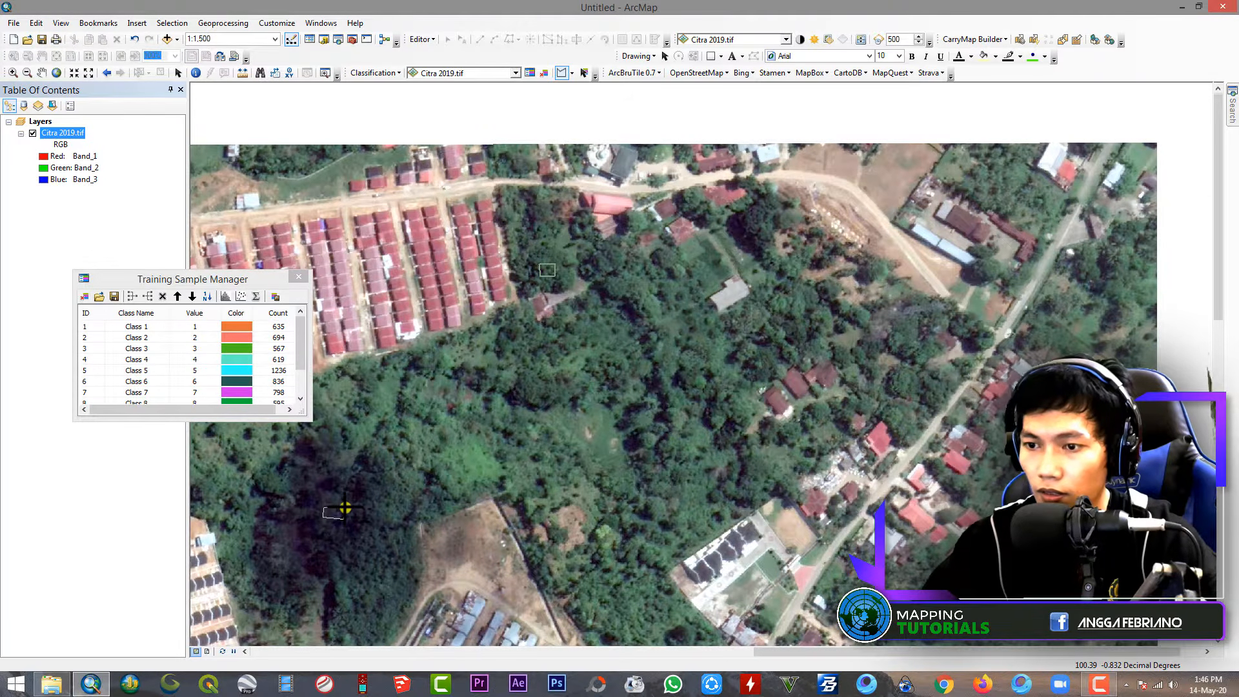
click(306, 475)
click(313, 482)
click(324, 476)
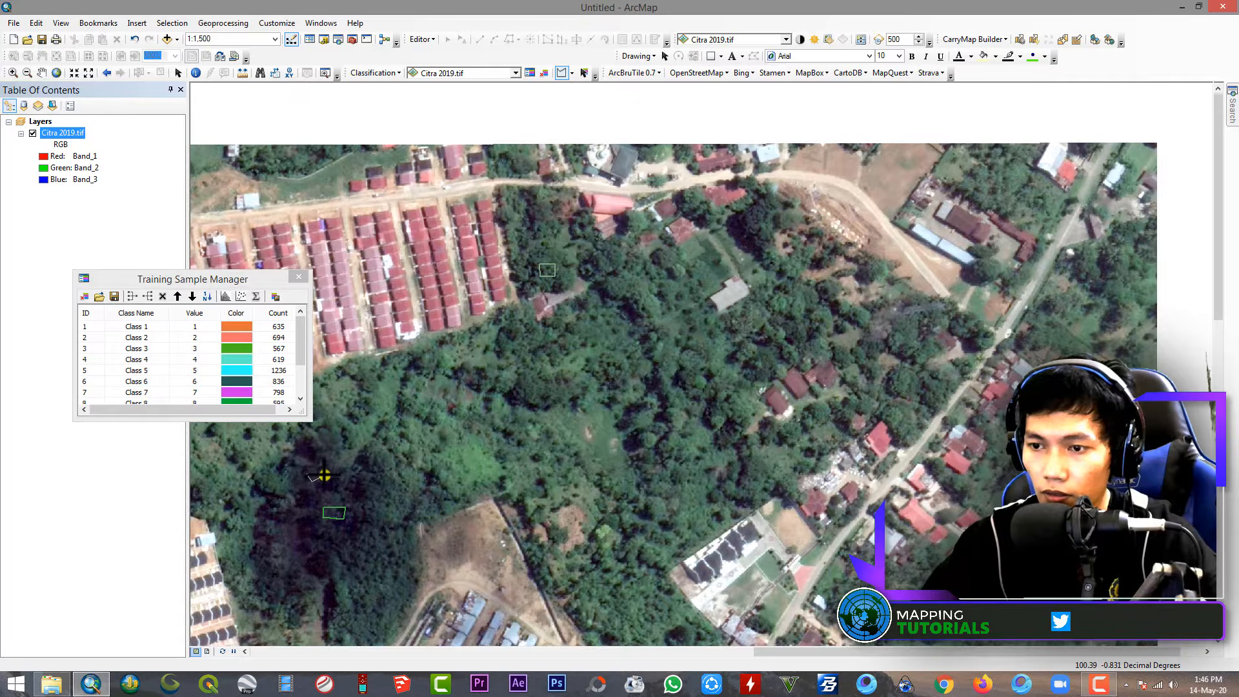
double_click(322, 466)
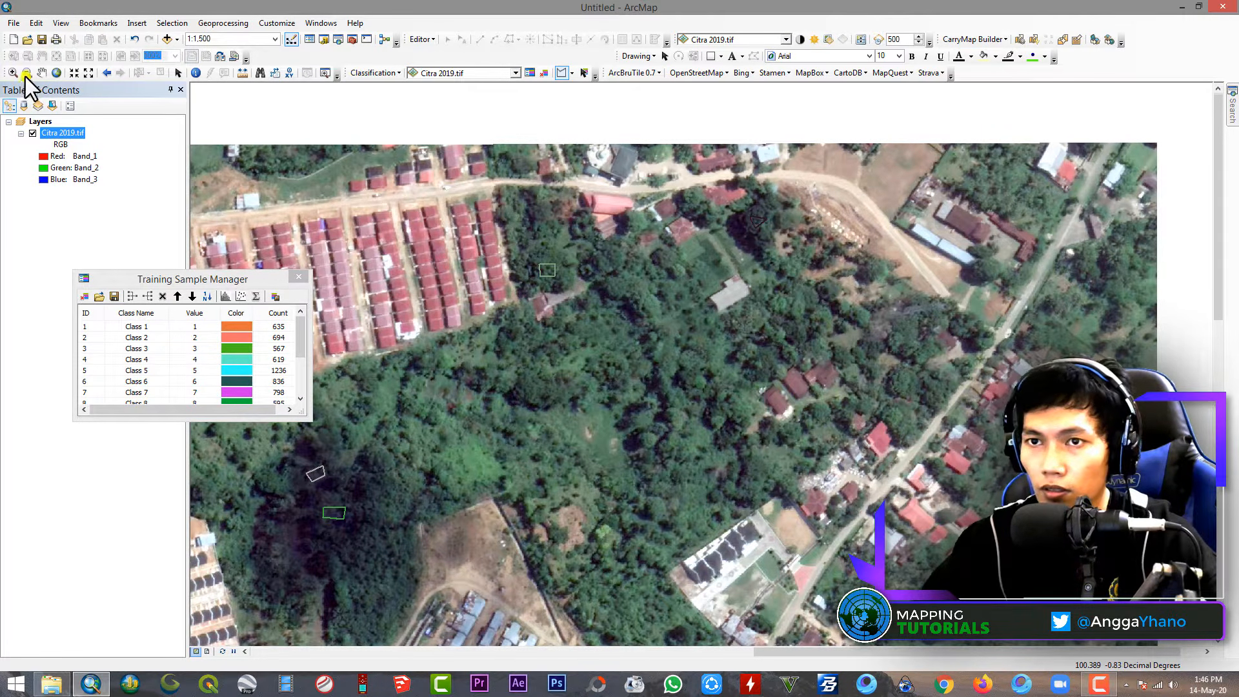
Draw a small four-sided training-sample polygon over trees just east of the grassy clearing in the image's southwestern part
drag(676, 201, 573, 597)
scroll(770, 526, down, 1)
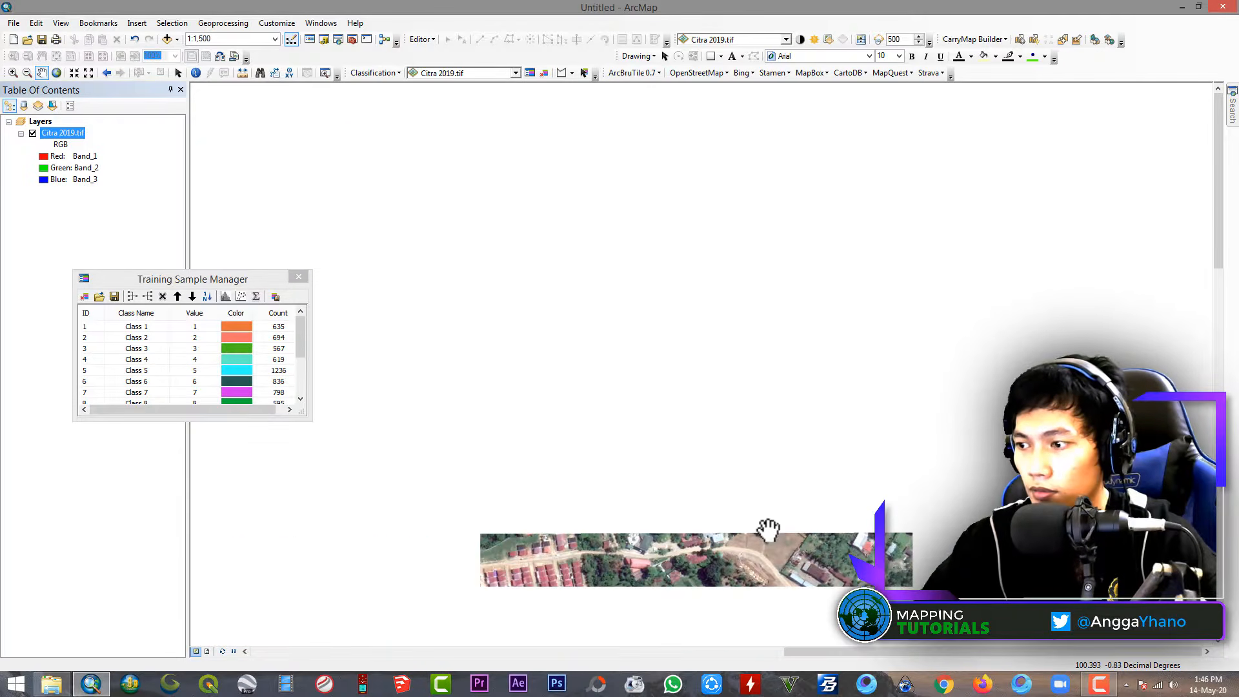
drag(672, 581, 816, 326)
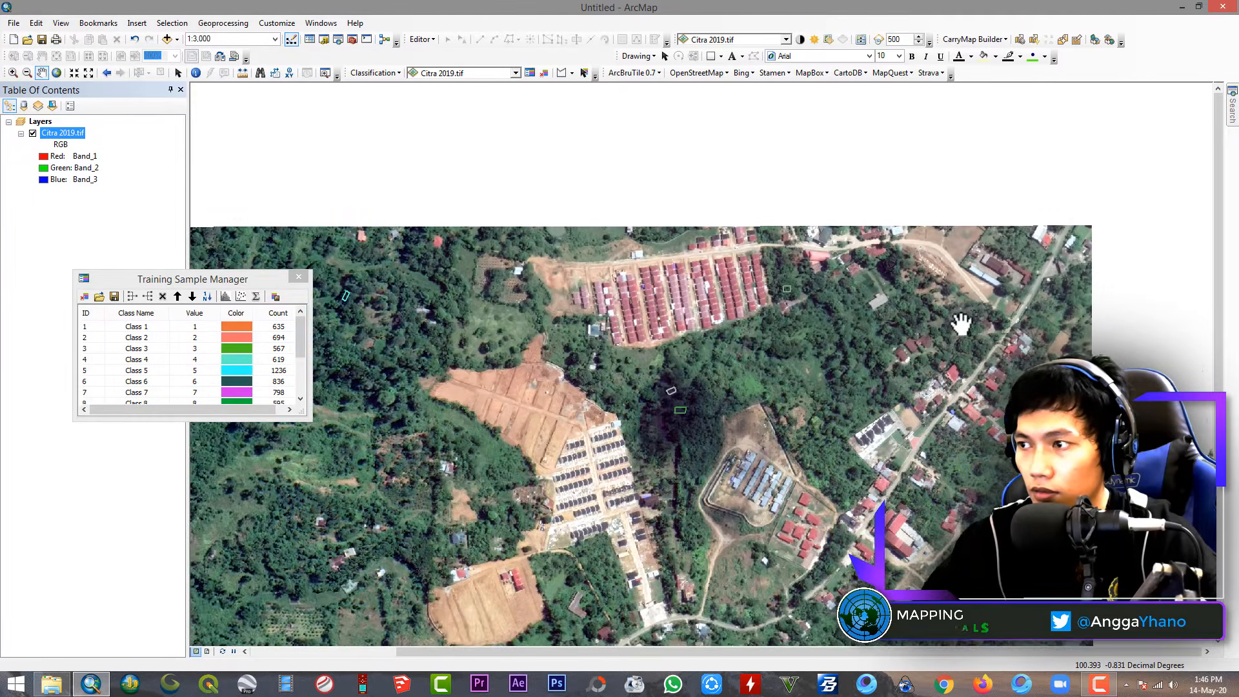
drag(959, 327, 899, 330)
drag(749, 482, 867, 336)
drag(787, 436, 916, 387)
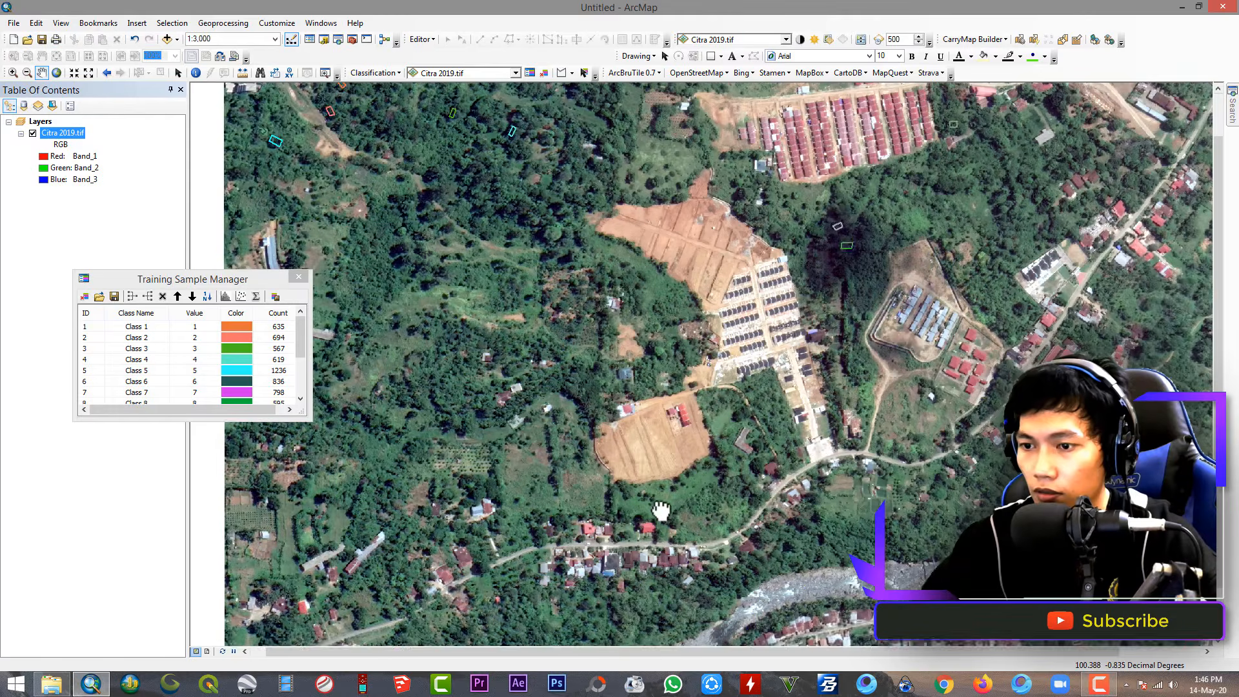
drag(635, 527, 763, 423)
scroll(475, 423, up, 4)
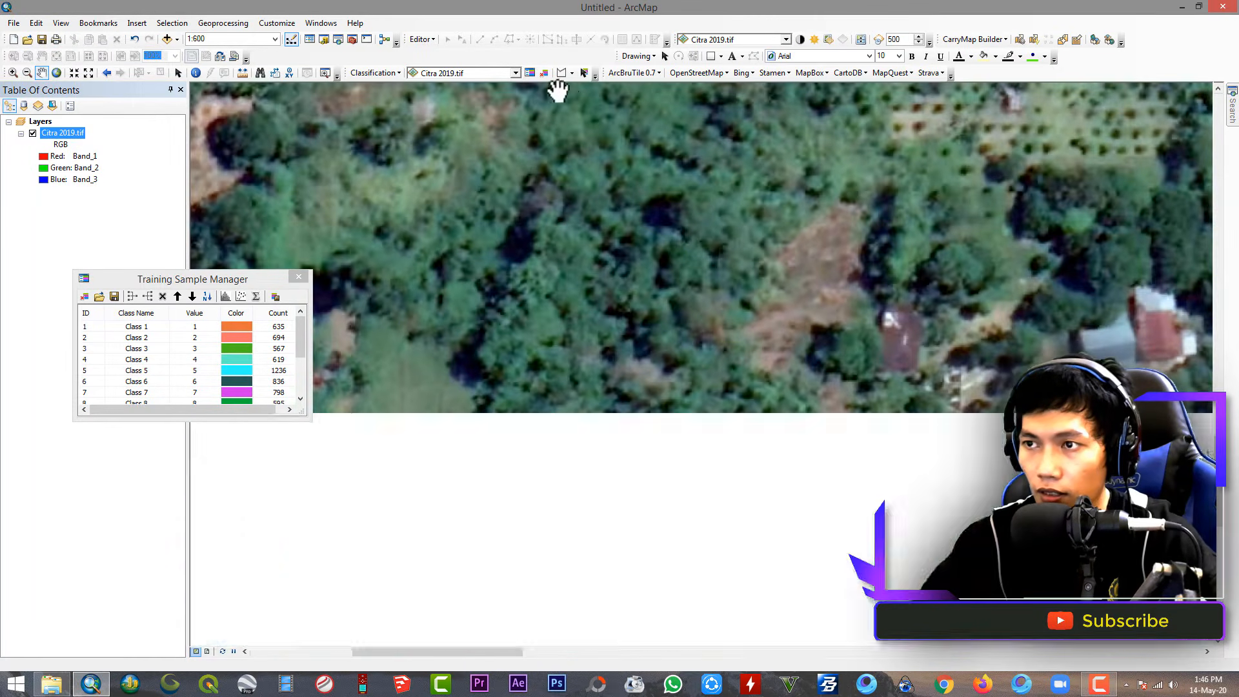
click(562, 72)
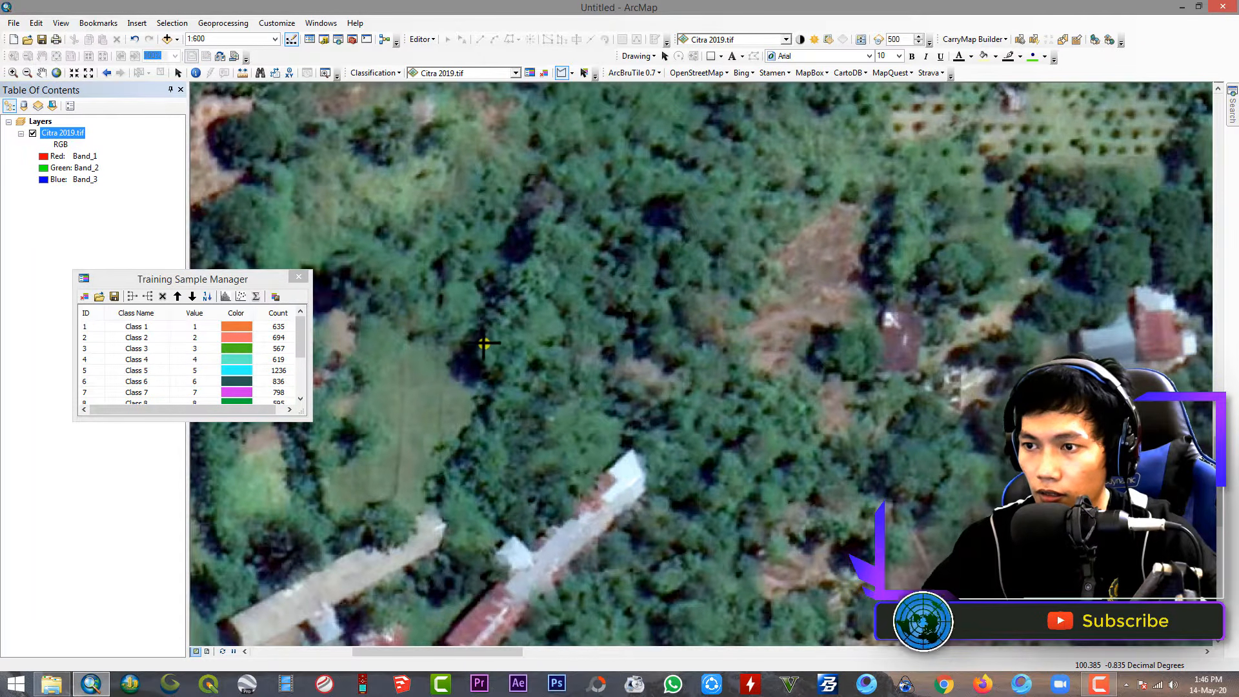
click(499, 366)
click(512, 350)
double_click(504, 332)
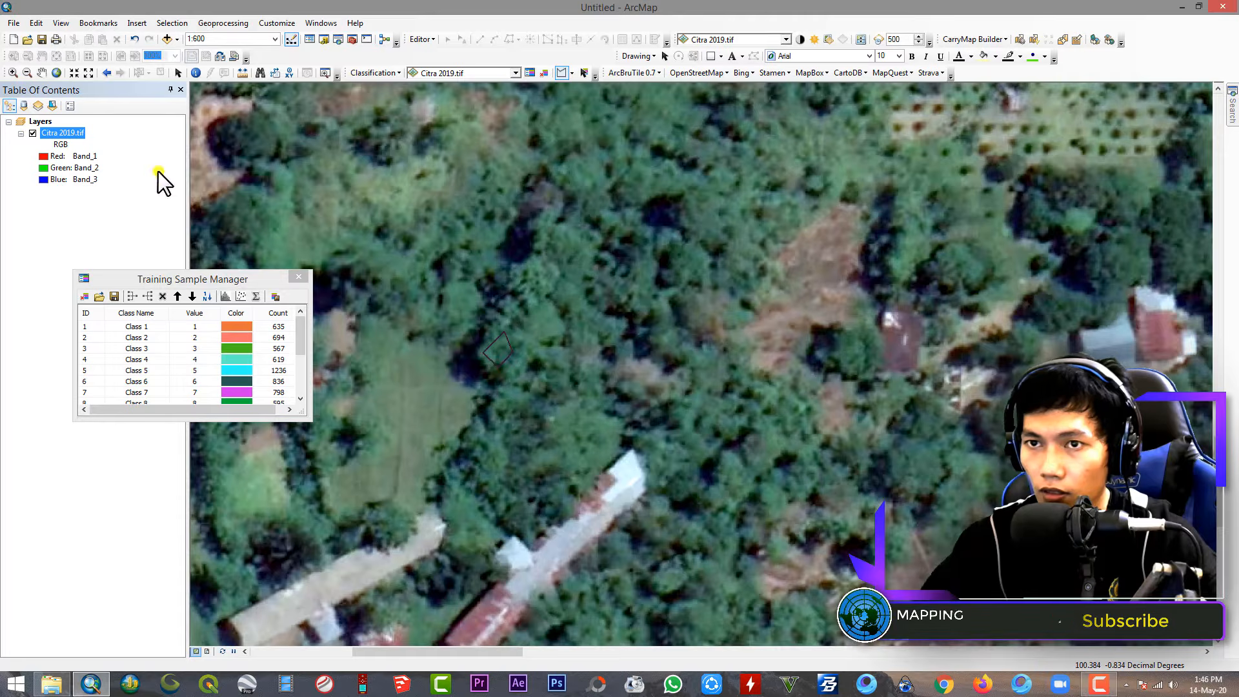
Merge all the vegetation training samples, Class 1 through Class 14, into a single class
scroll(643, 391, down, 4)
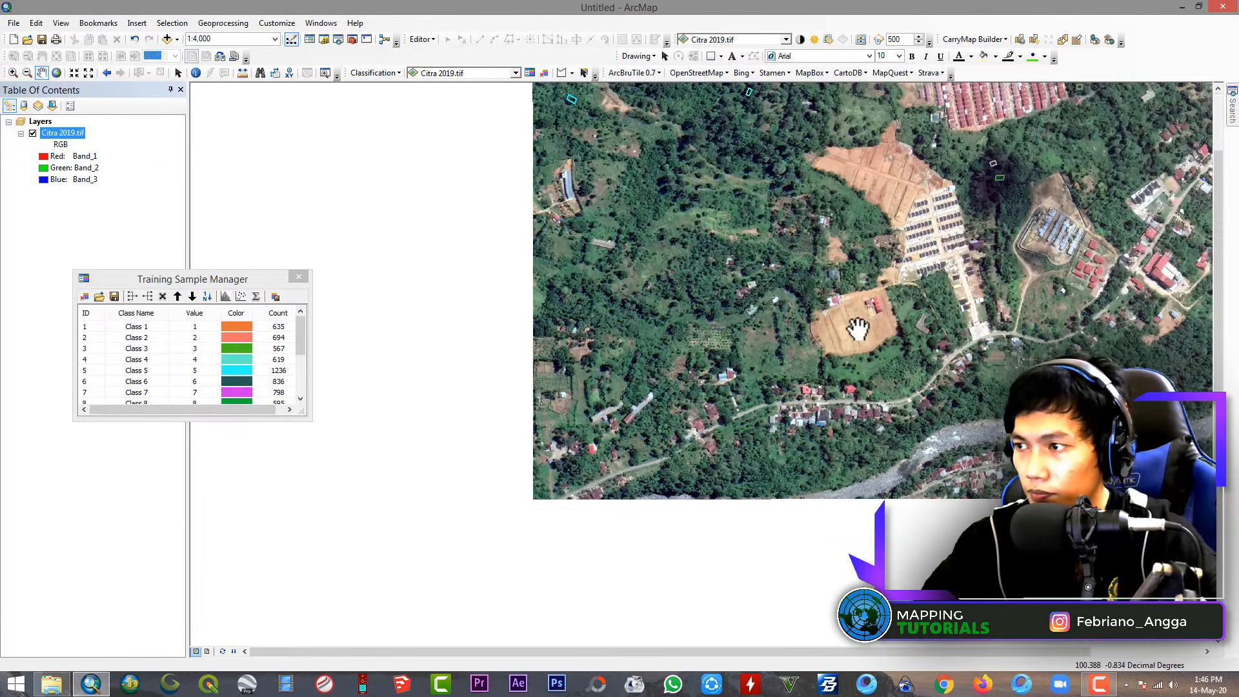
scroll(860, 329, down, 1)
drag(754, 406, 736, 420)
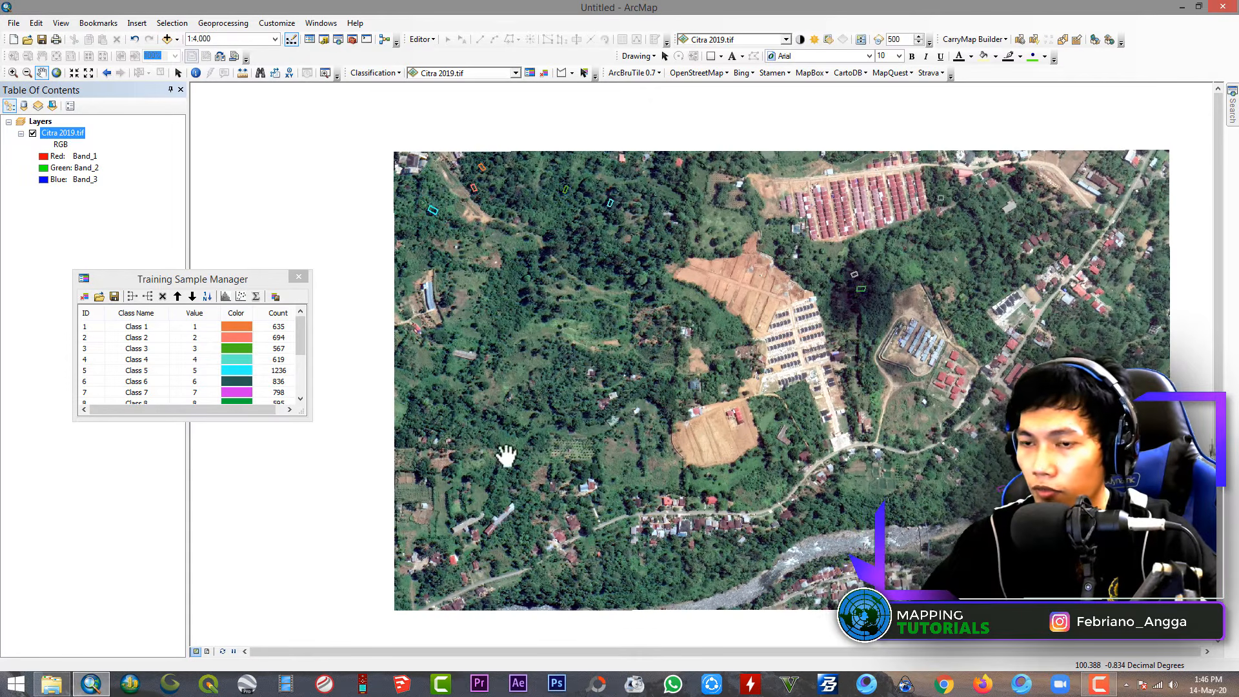
drag(301, 342, 299, 389)
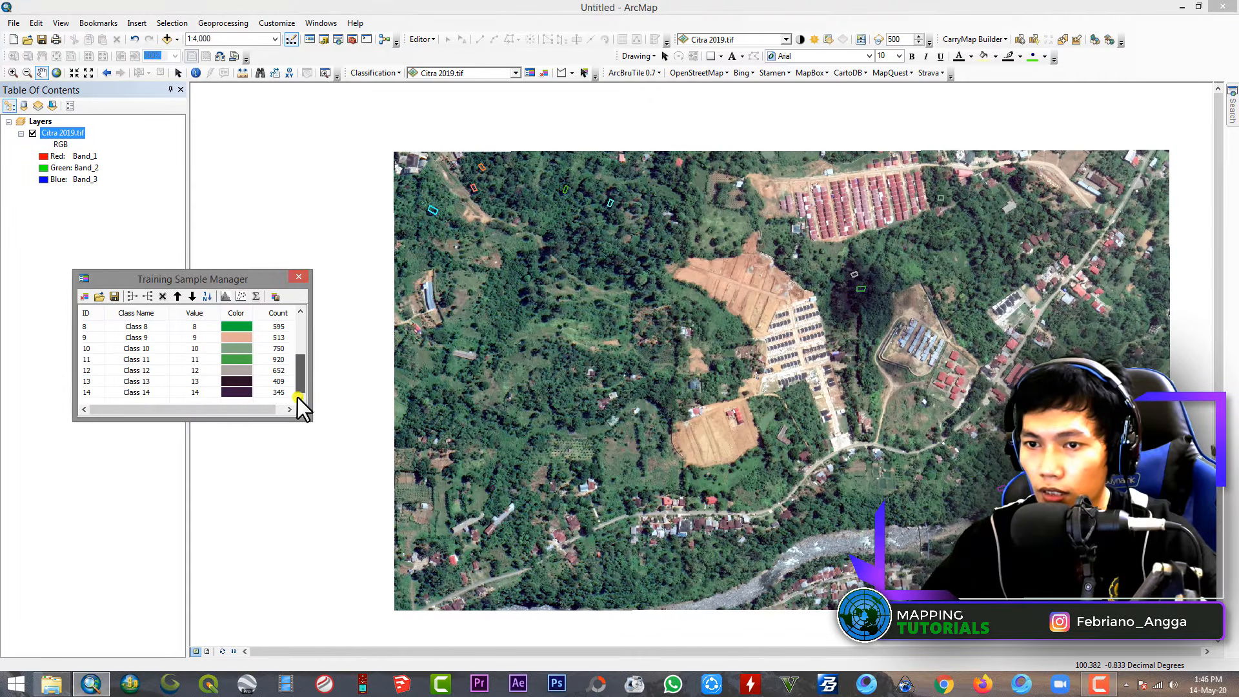
scroll(302, 378, up, 3)
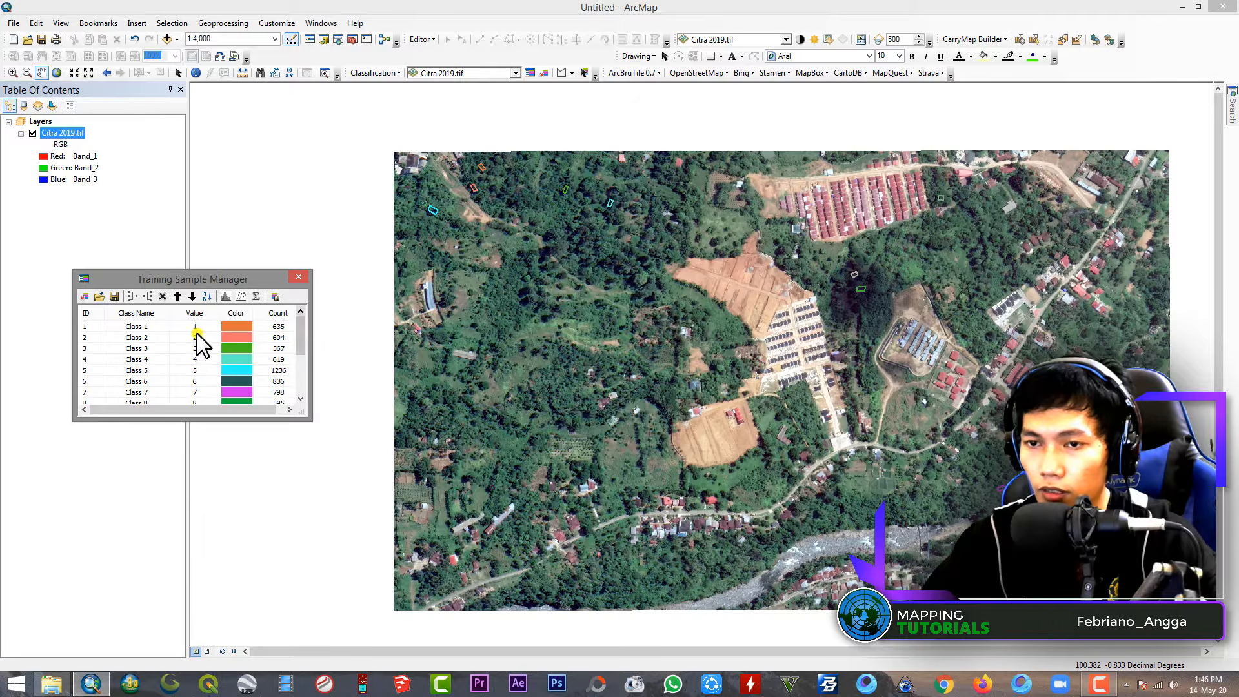
click(84, 328)
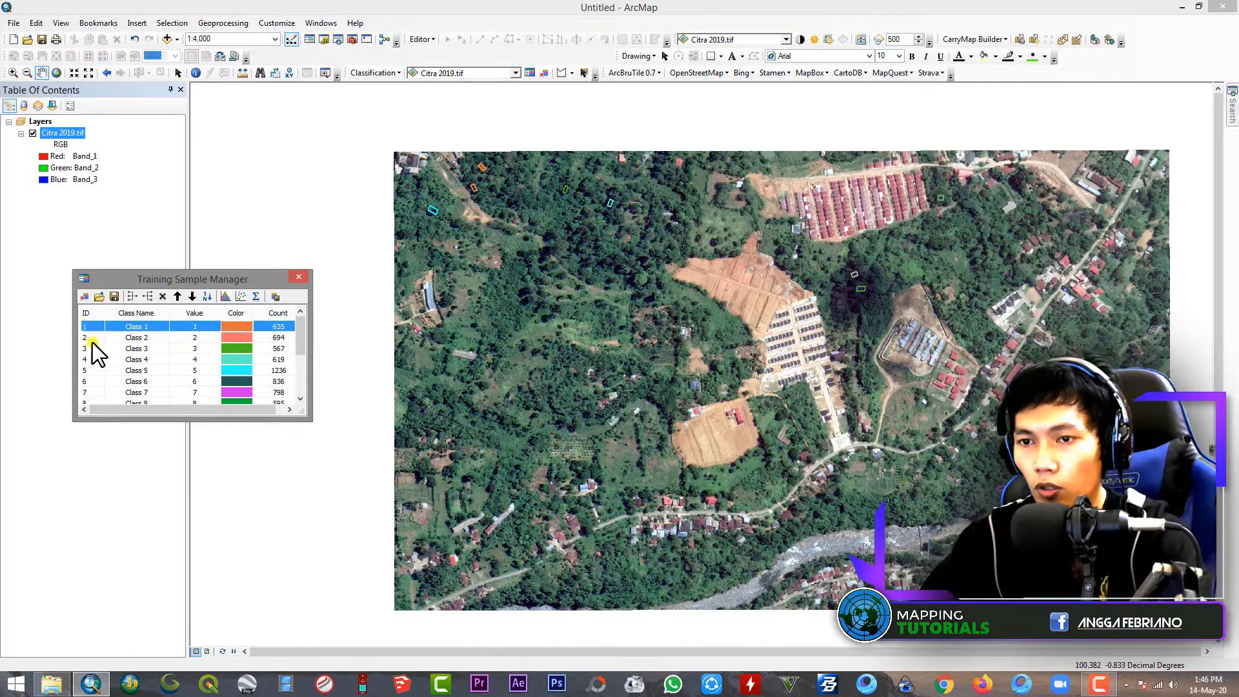
scroll(91, 349, down, 3)
shift+click(85, 392)
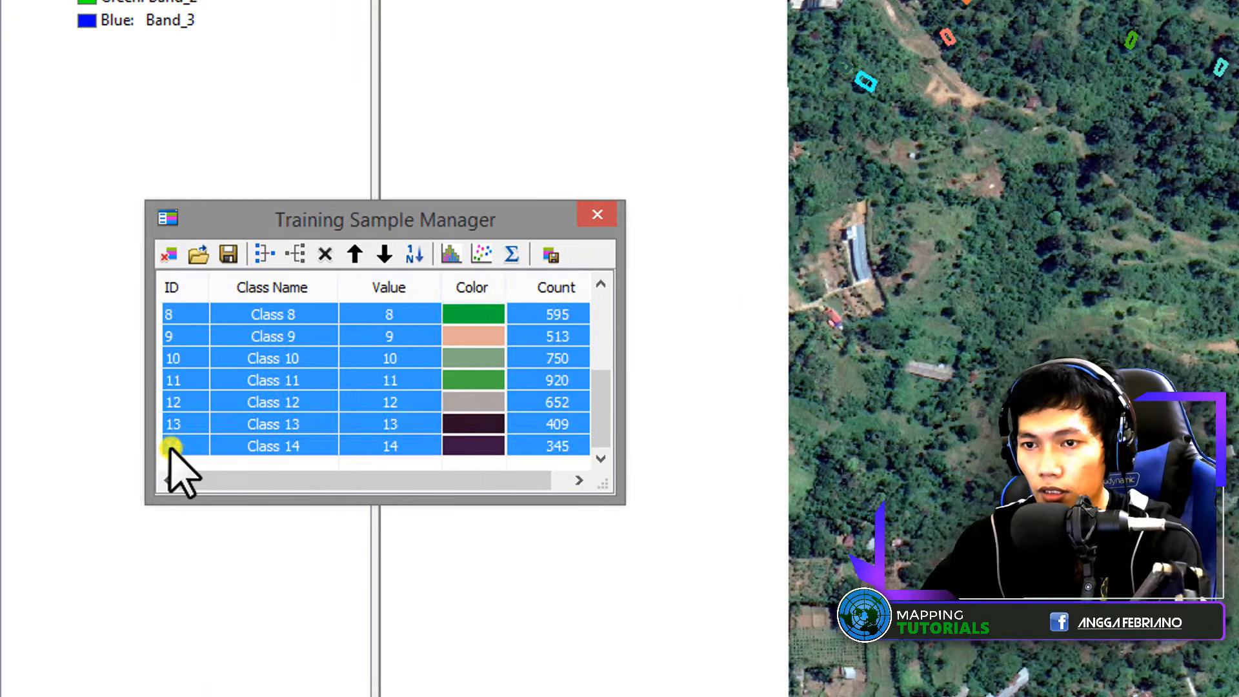
scroll(206, 419, up, 3)
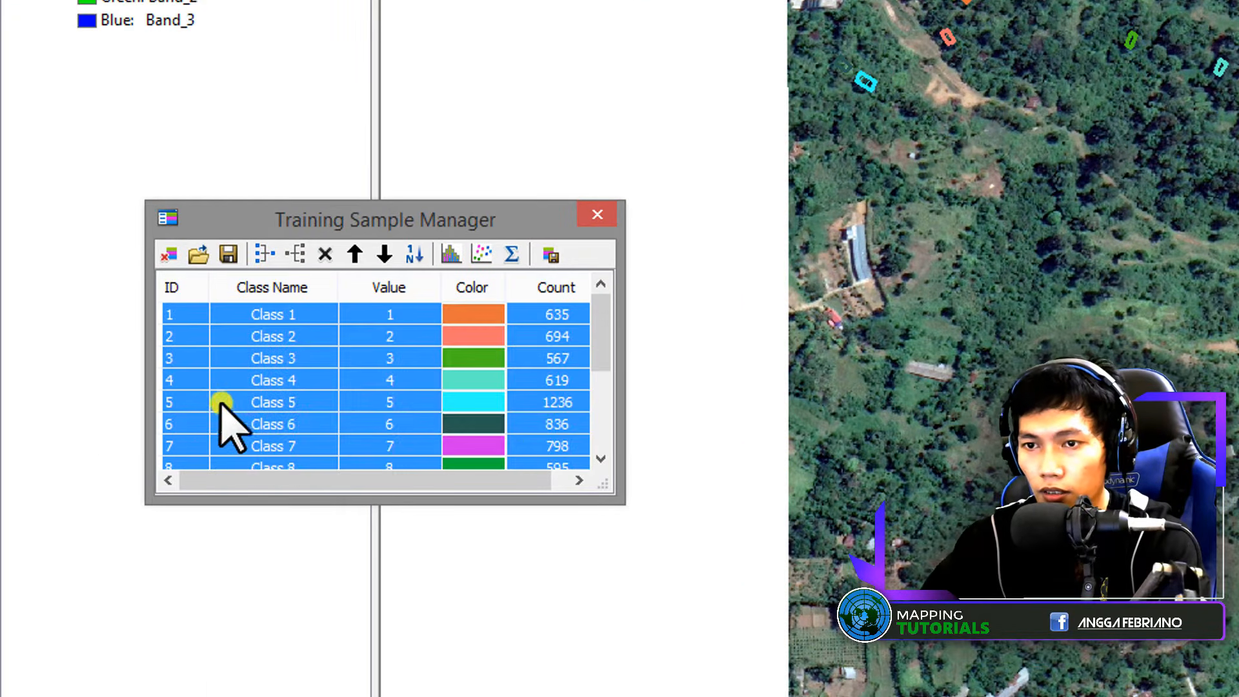
click(260, 255)
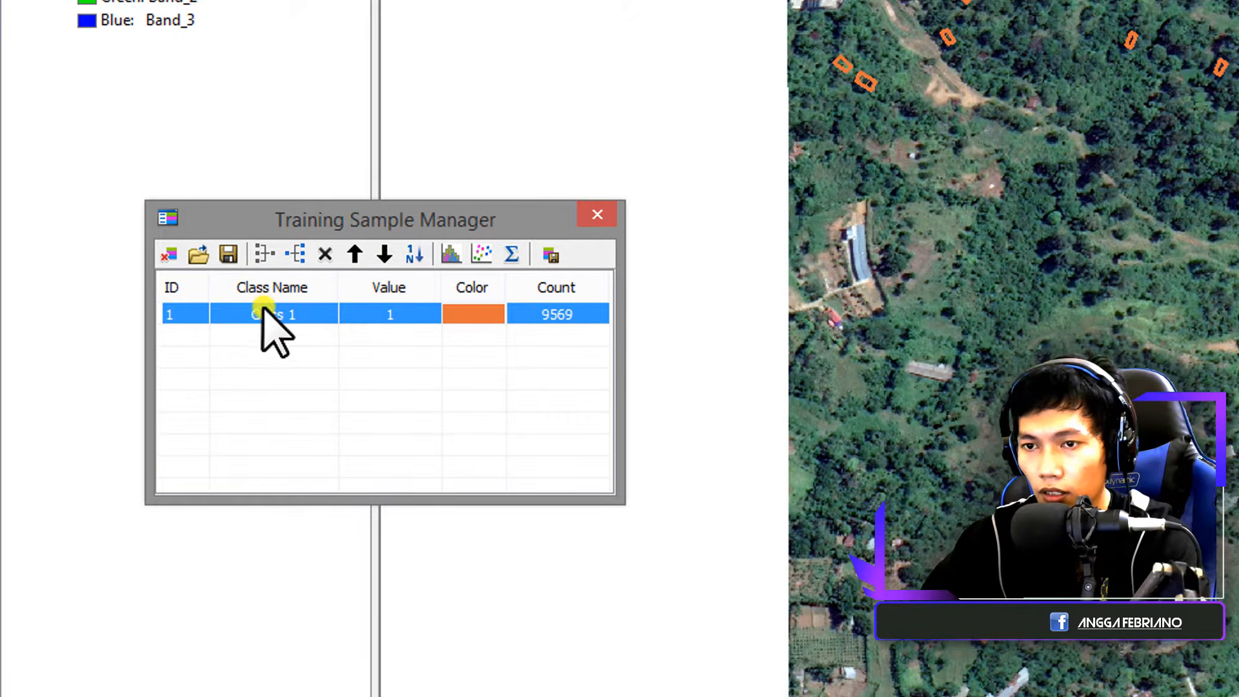
Rename the merged training-sample class as Vegetasi
click(289, 314)
text(Vegetasi)
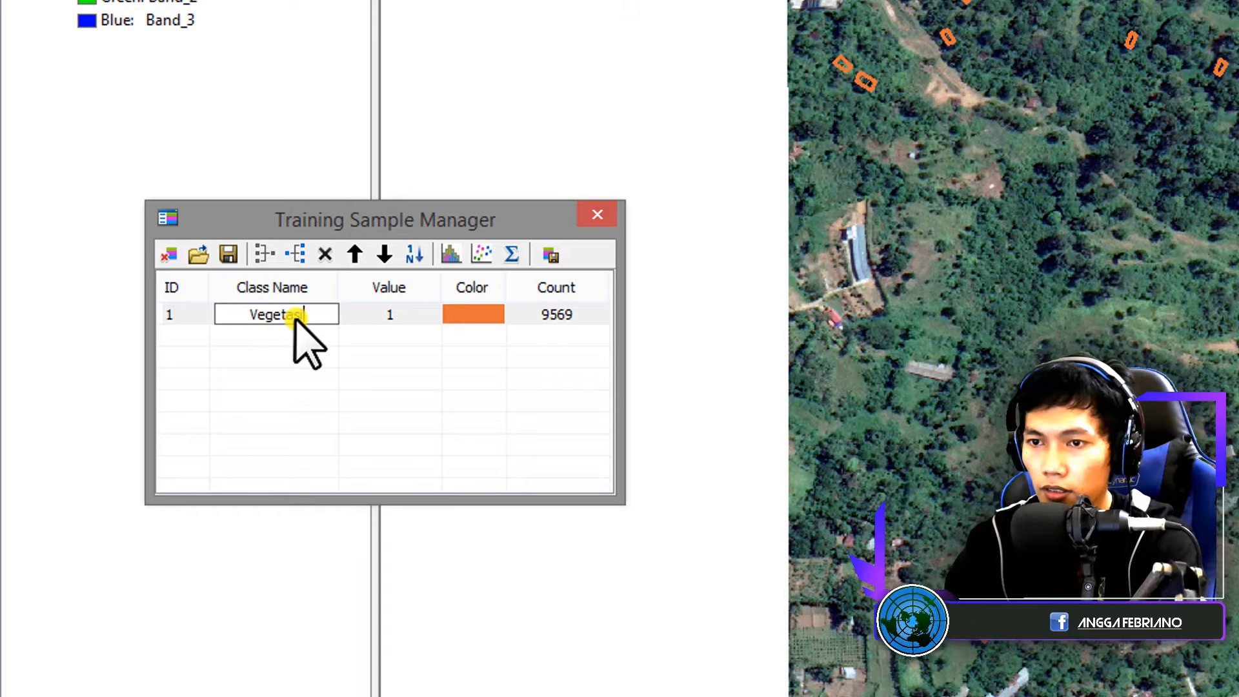
key(Return)
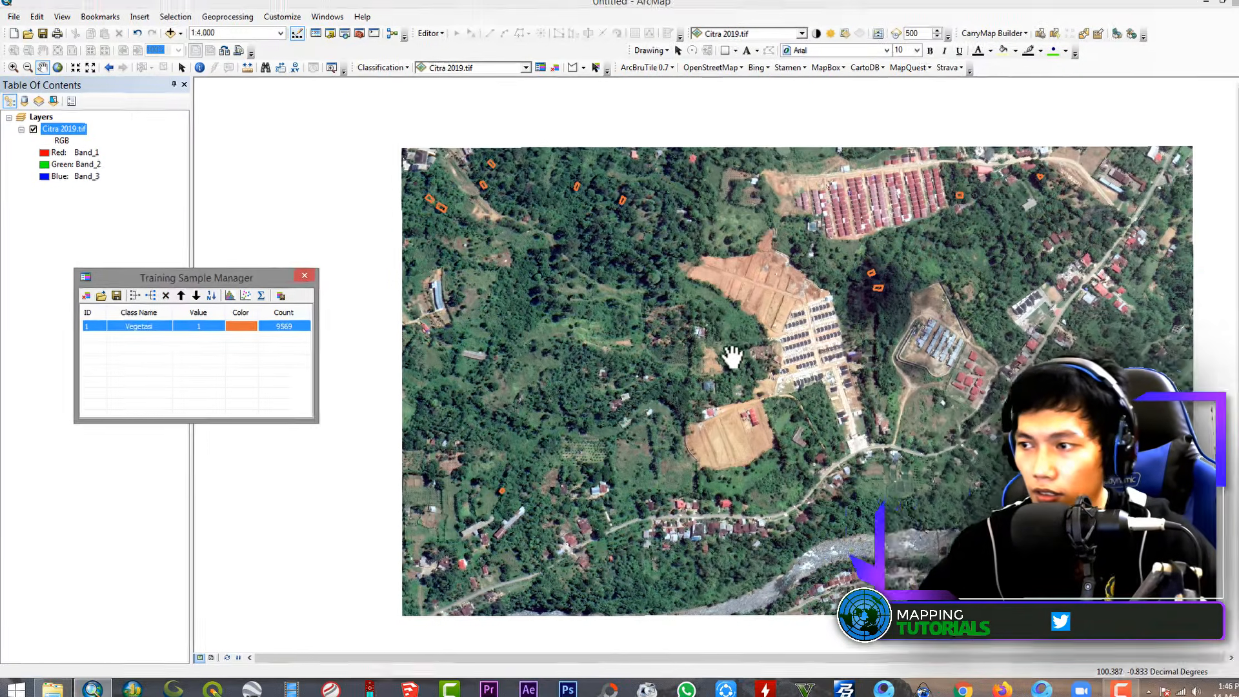
Draw four small training-sample polygons over the bare ground of the cleared construction site, down to the edge of the dark-roofed housing rows
drag(733, 351, 718, 351)
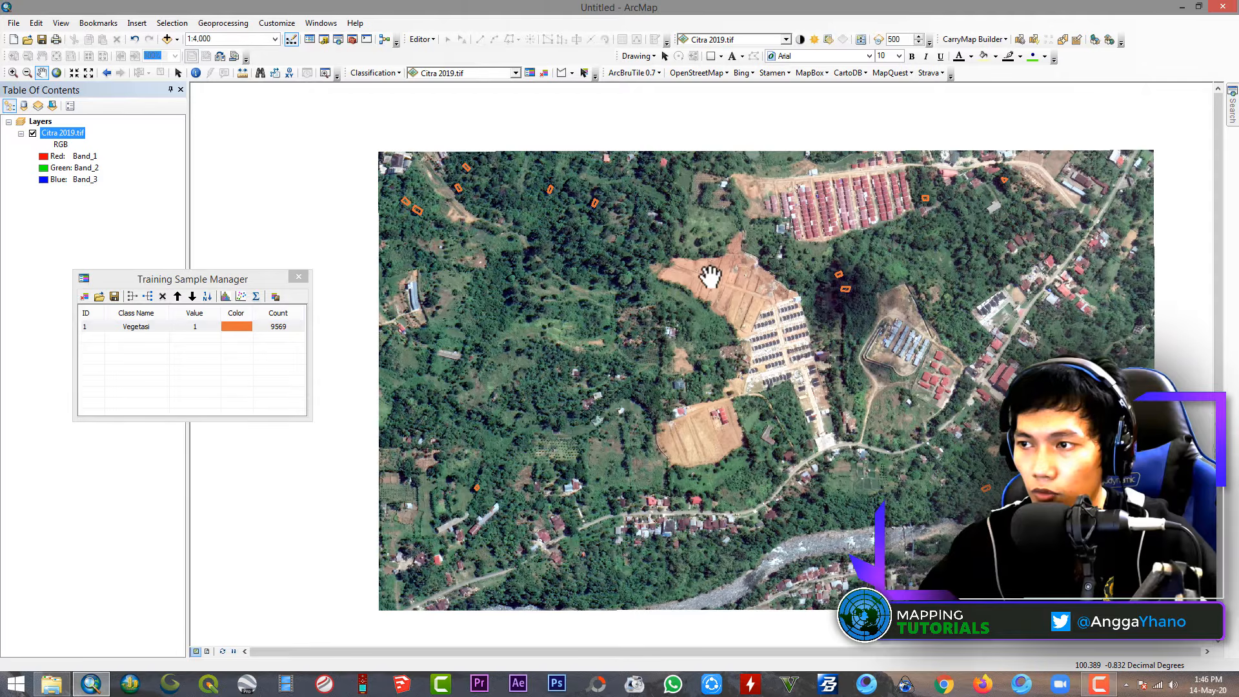
scroll(718, 263, down, 8)
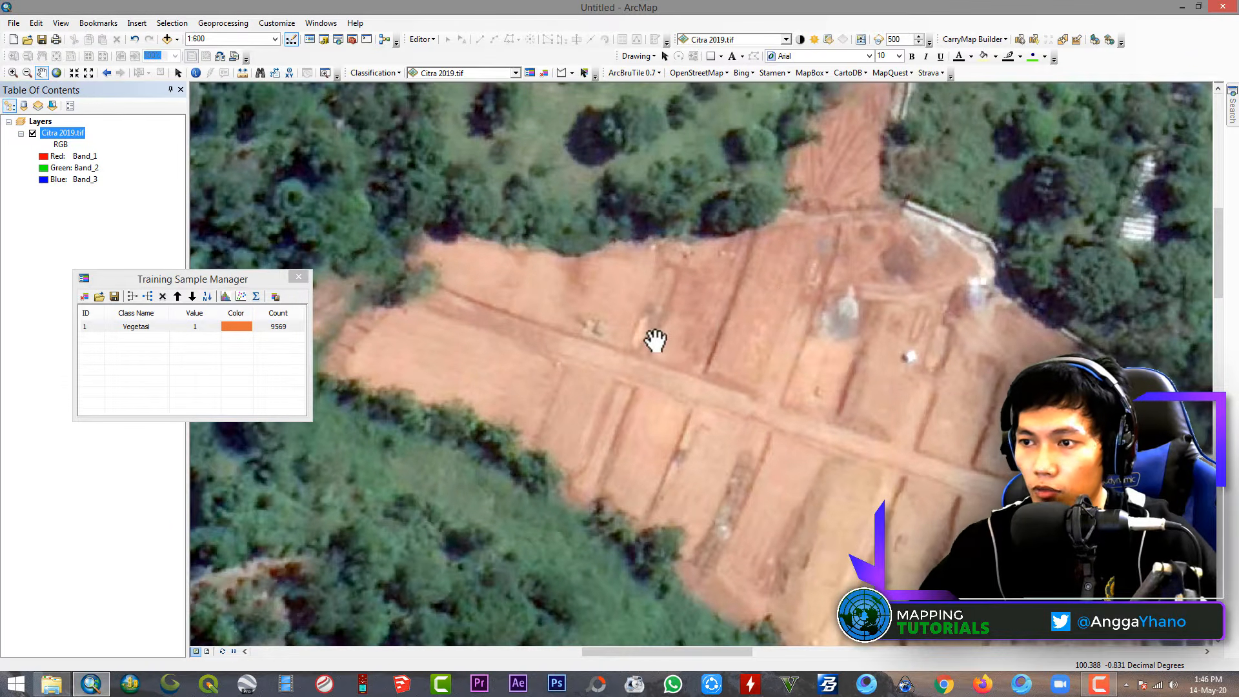
click(562, 73)
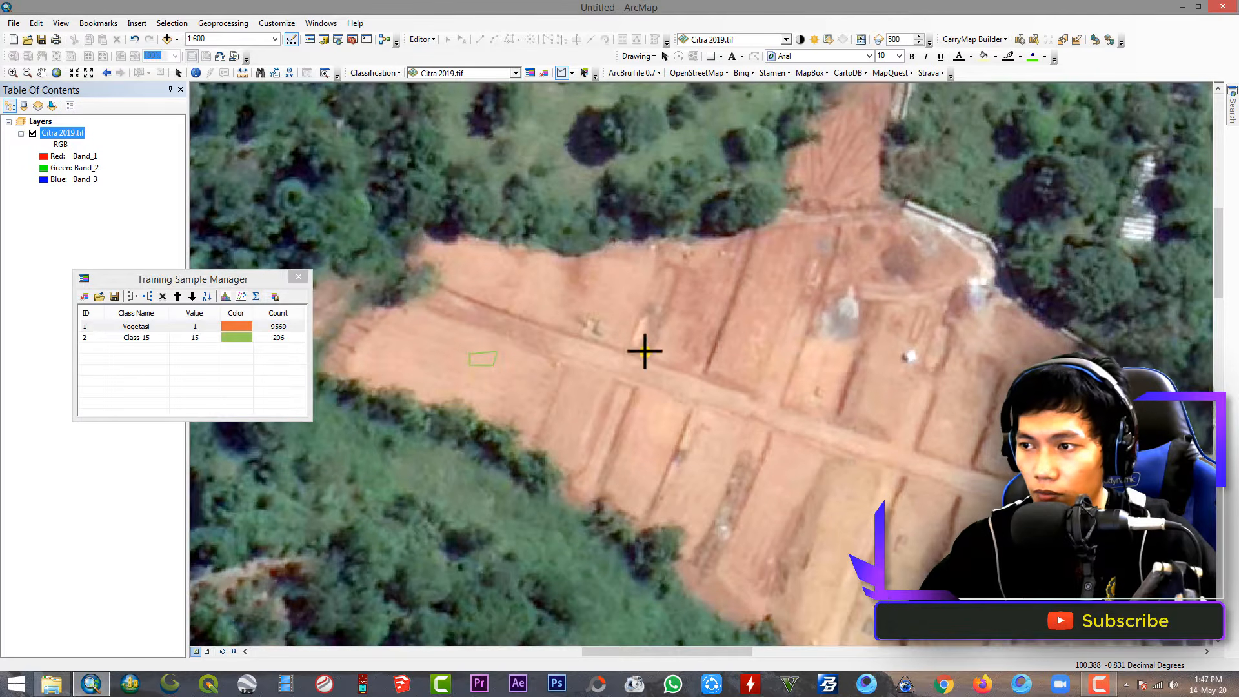
click(732, 333)
click(740, 337)
click(747, 318)
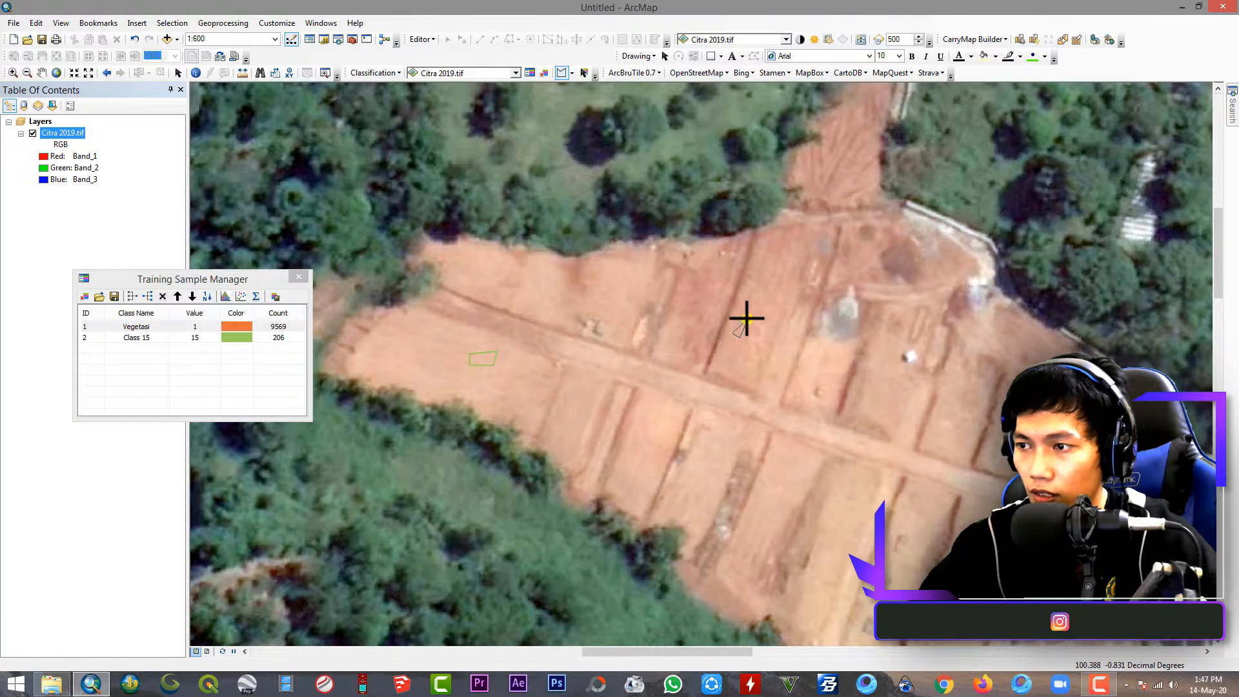
double_click(737, 312)
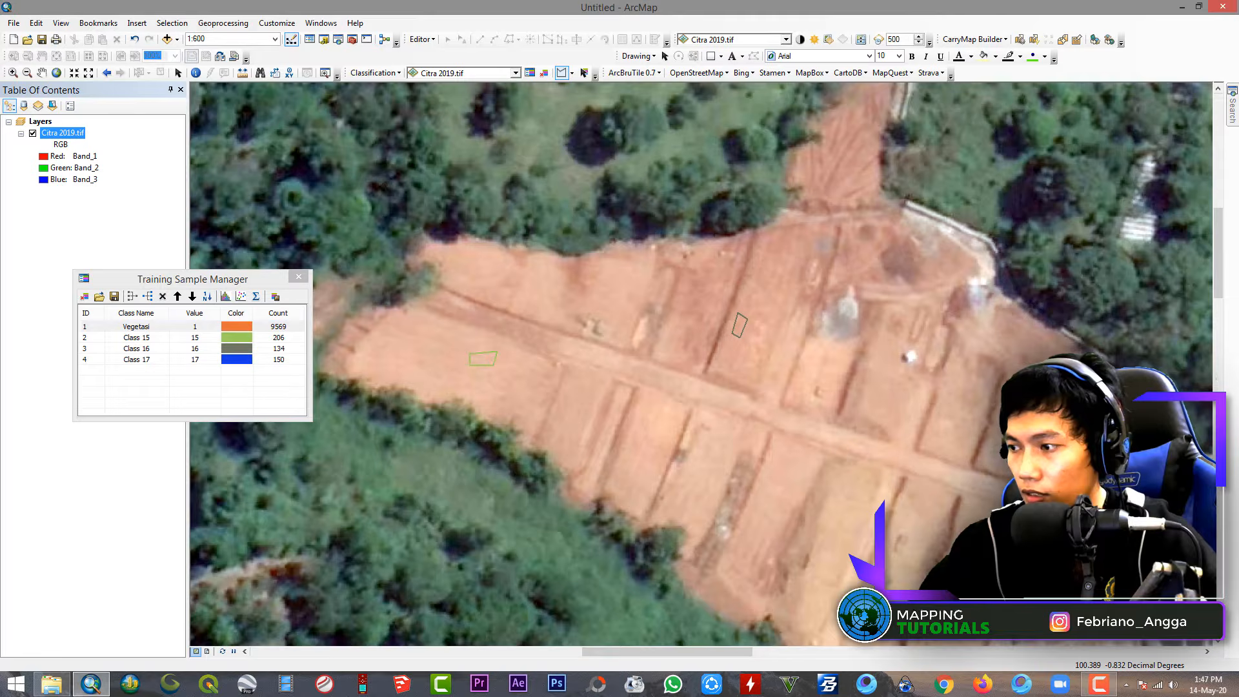
double_click(1045, 517)
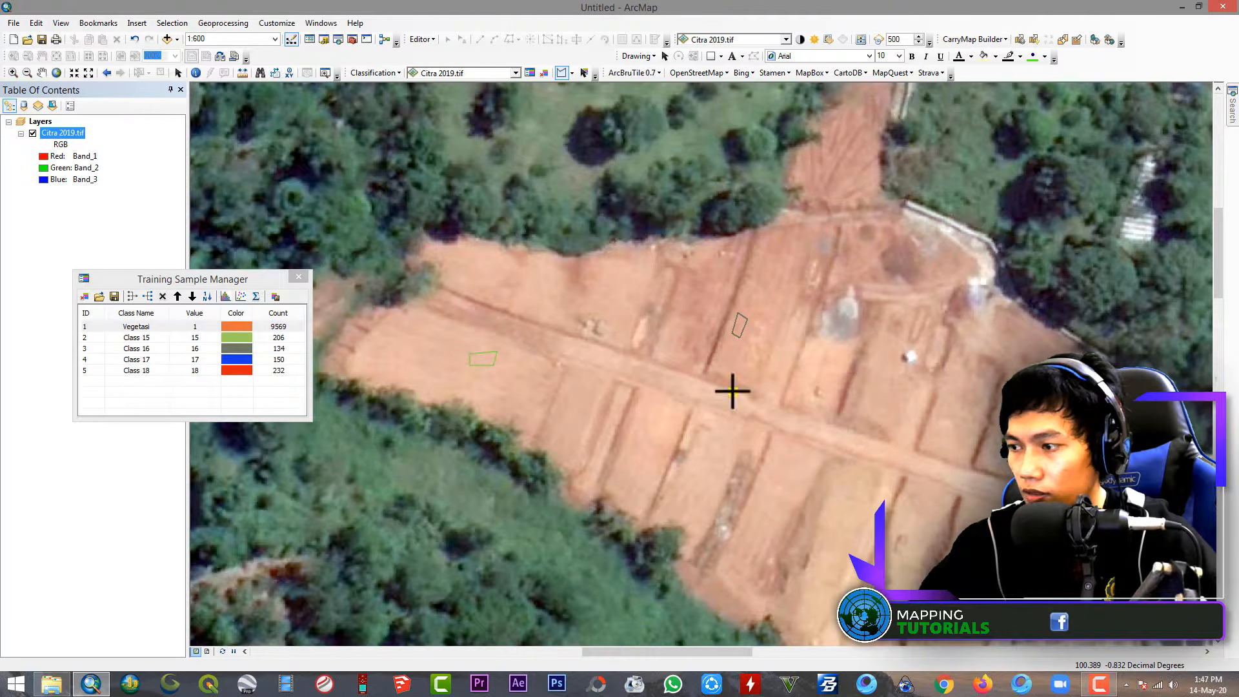
Draw two small training-sample polygons over bare ground: one on the dirt clearing near the parked cars, one west of the red-roofed houses
drag(838, 405, 487, 94)
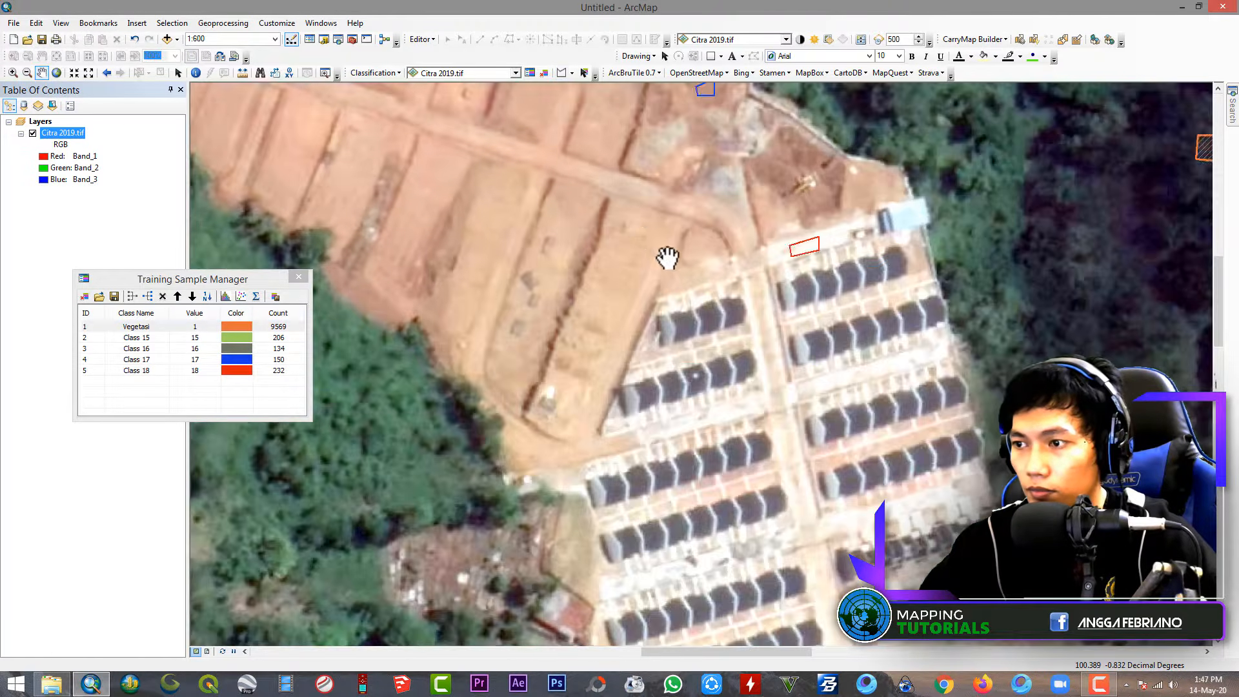
drag(747, 453, 655, 133)
drag(678, 393, 845, 196)
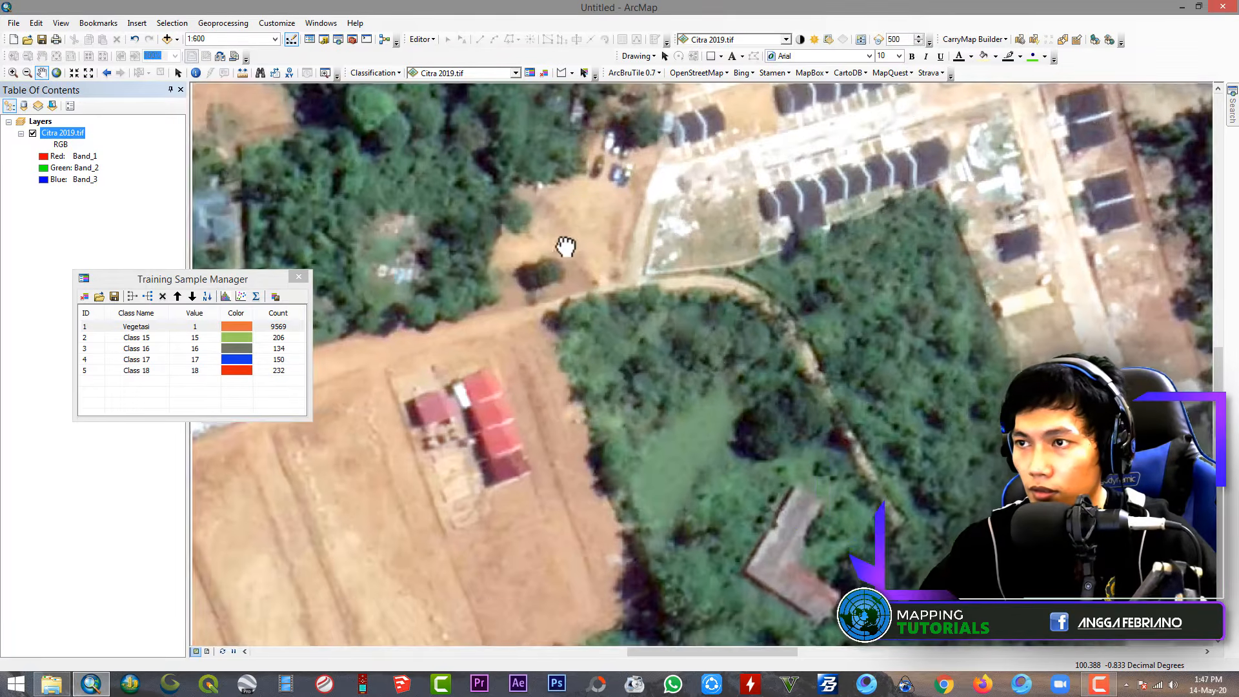
click(560, 72)
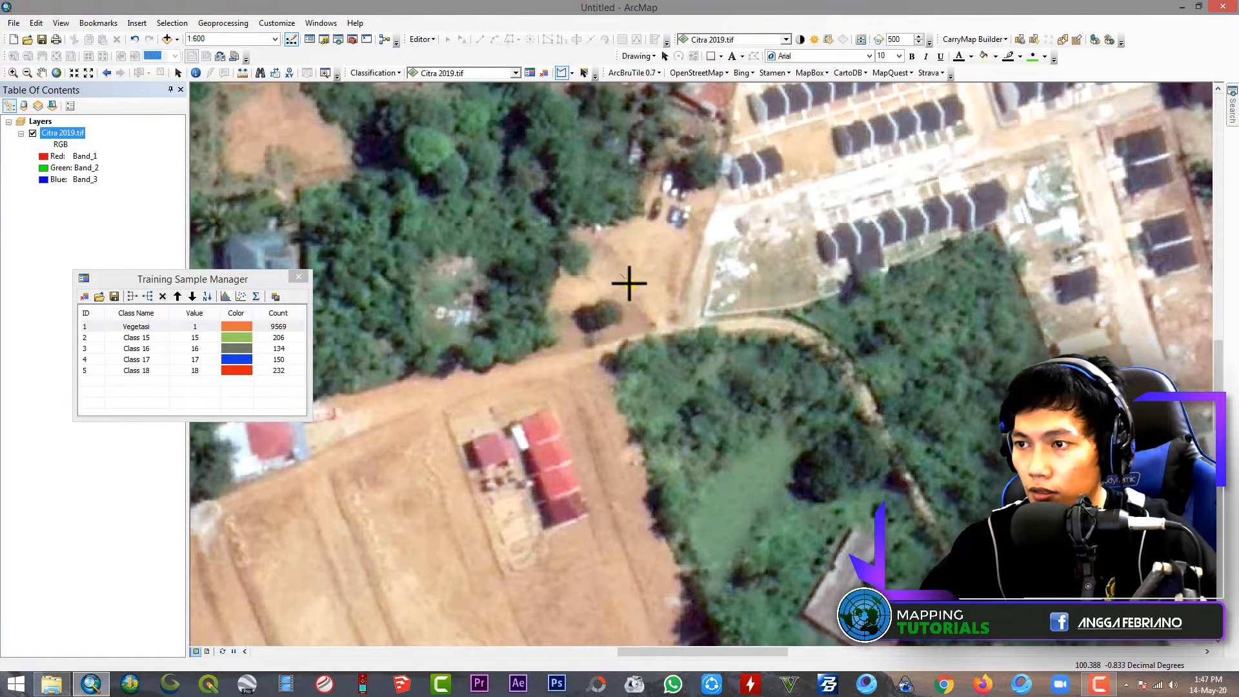
double_click(642, 257)
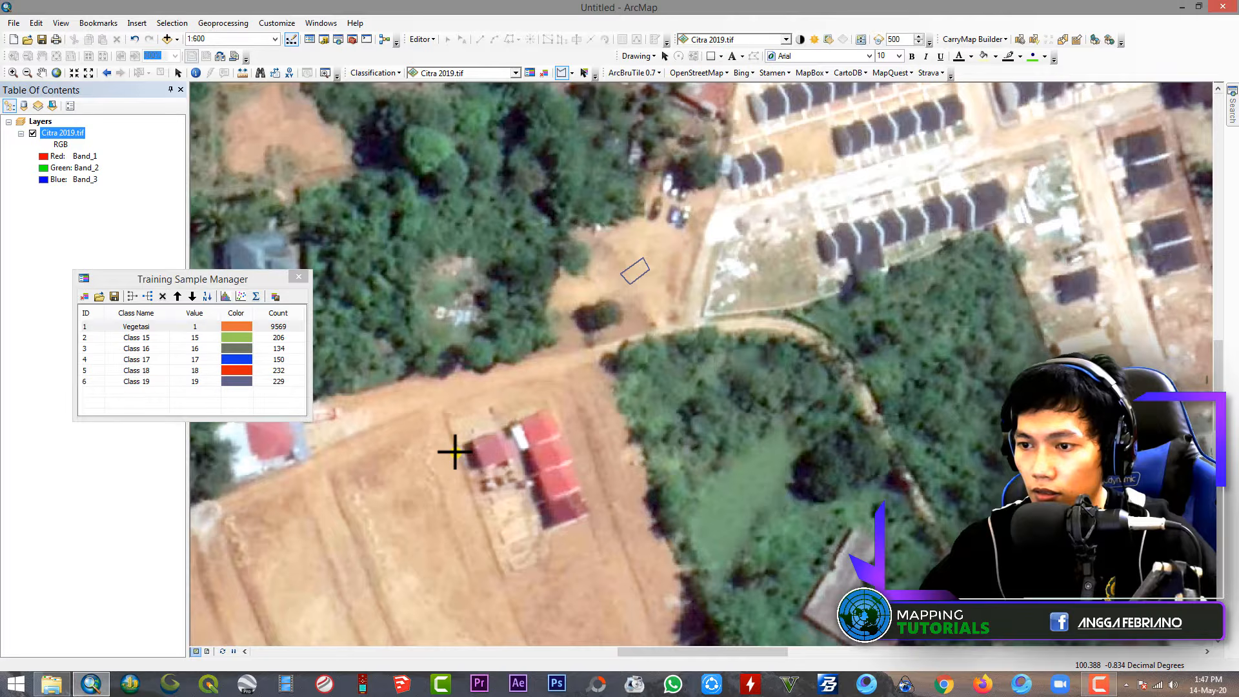
double_click(415, 482)
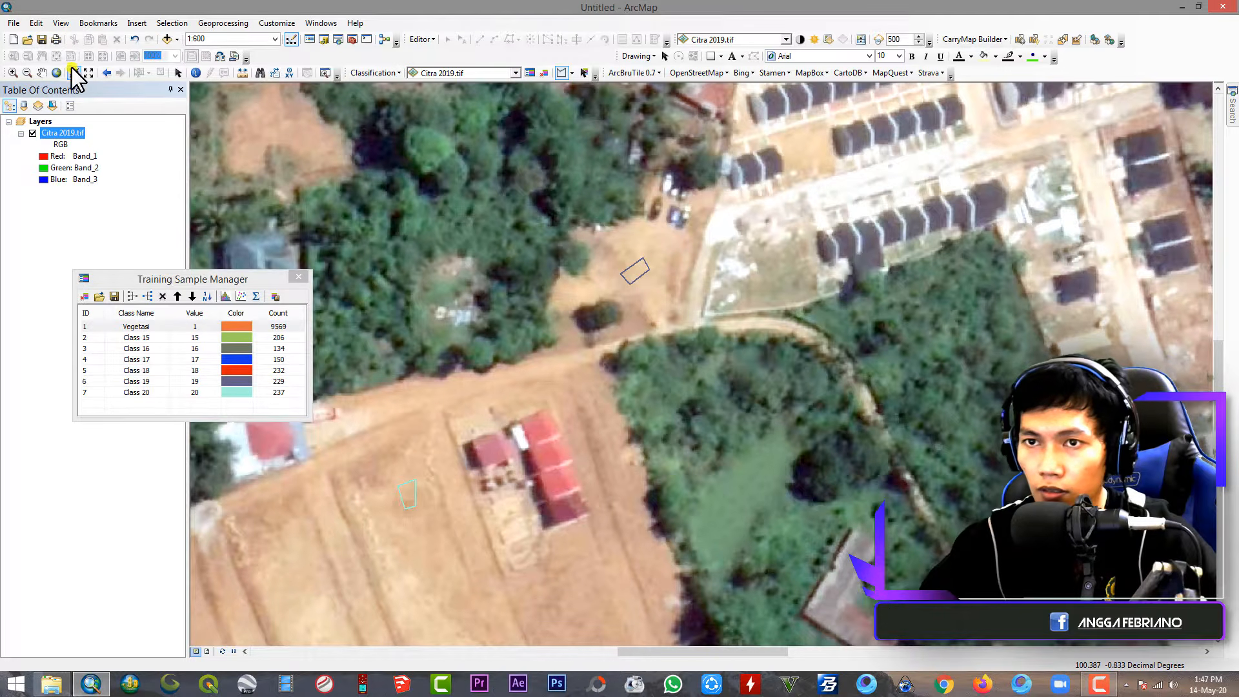
Draw a small four-sided training-sample polygon over the bare soil at the western edge of the cleared field with the red-roofed houses
click(41, 73)
drag(768, 364, 1008, 183)
drag(955, 321, 849, 329)
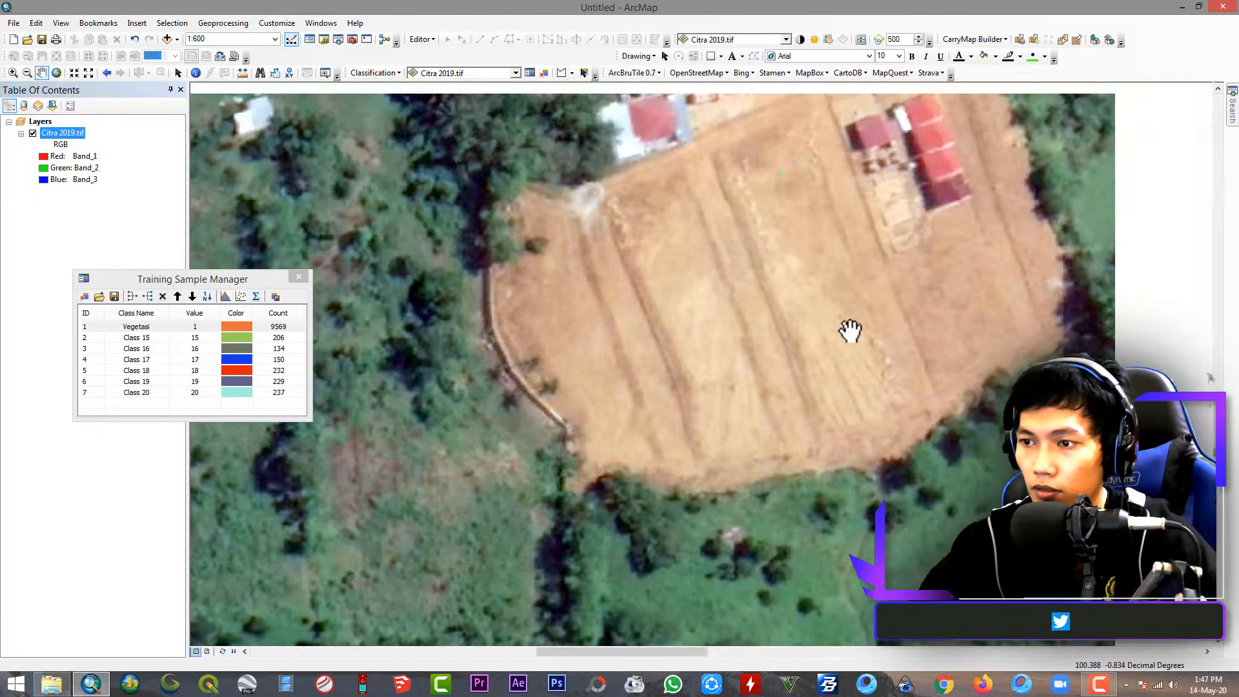
click(559, 75)
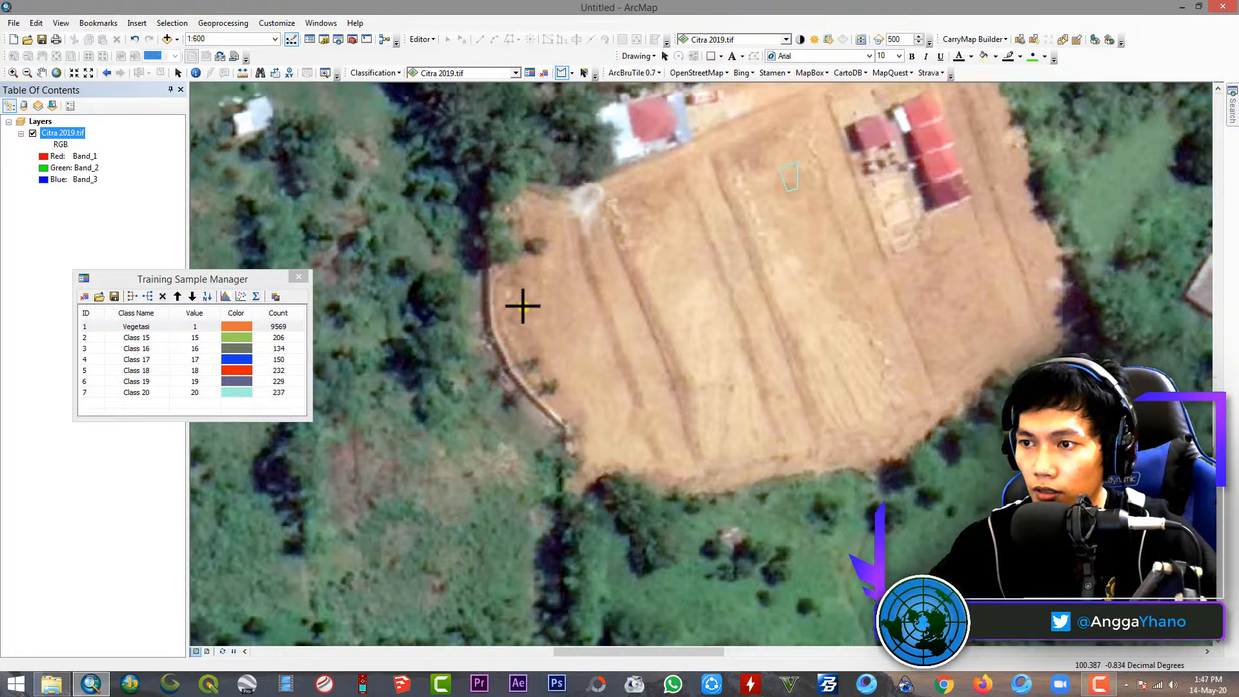
click(528, 324)
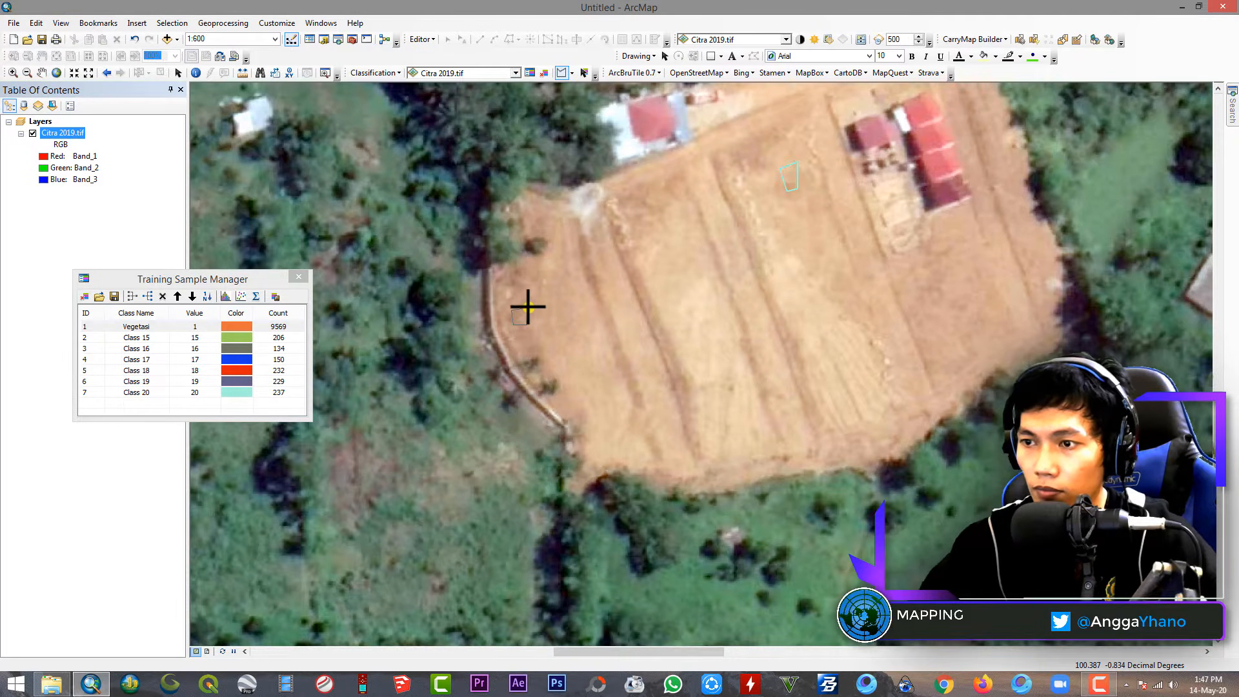
double_click(528, 308)
Draw three small training-sample polygons over bare soil near the image's southwestern edge: below the white-roofed building, on the garden plots, and on the clearing further north
click(42, 72)
scroll(690, 372, down, 6)
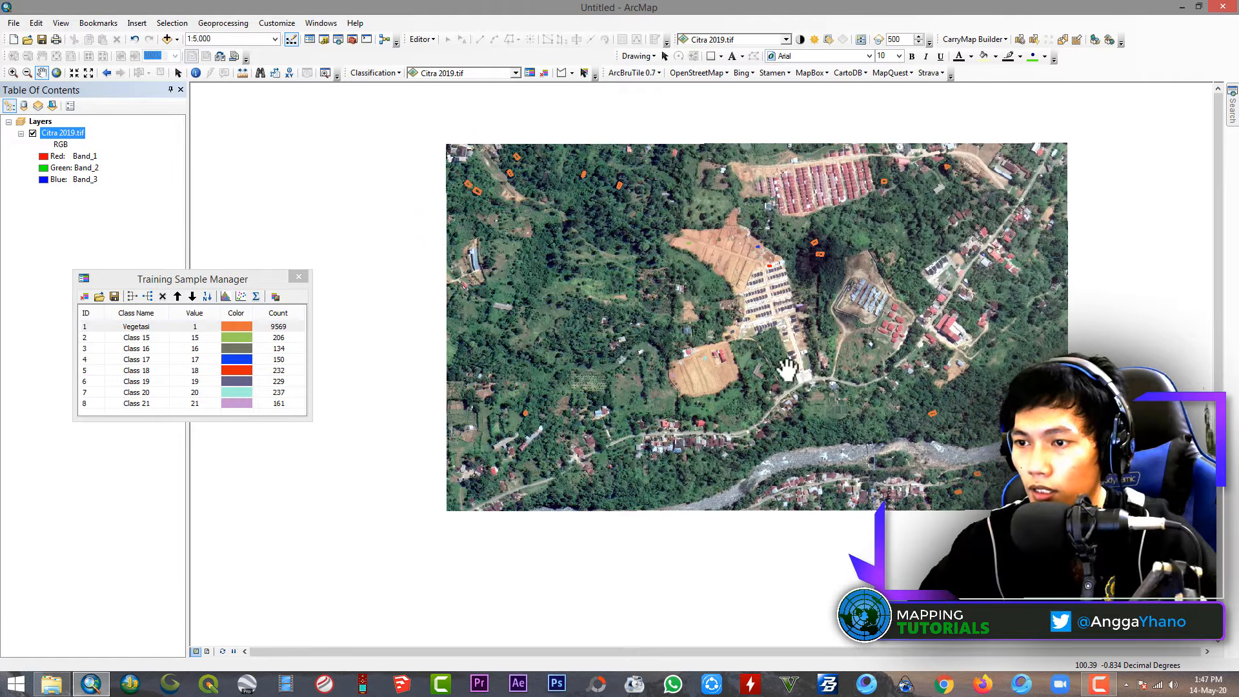
scroll(457, 428, up, 5)
scroll(453, 435, up, 2)
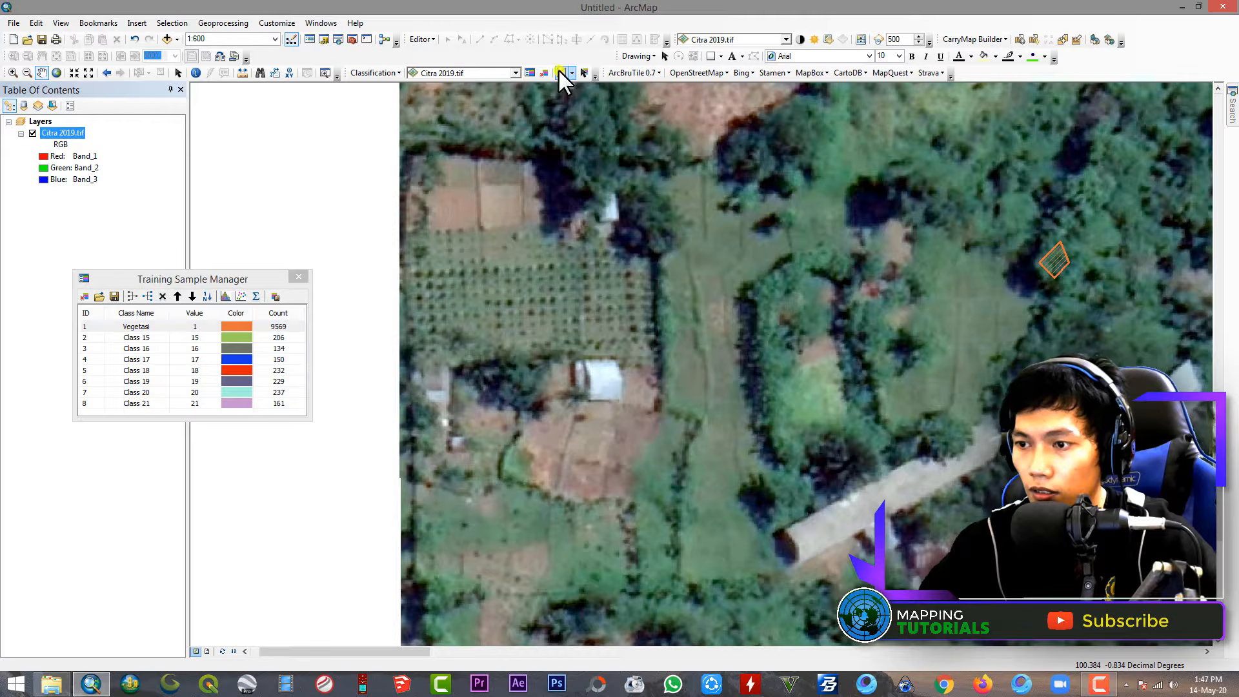
double_click(593, 436)
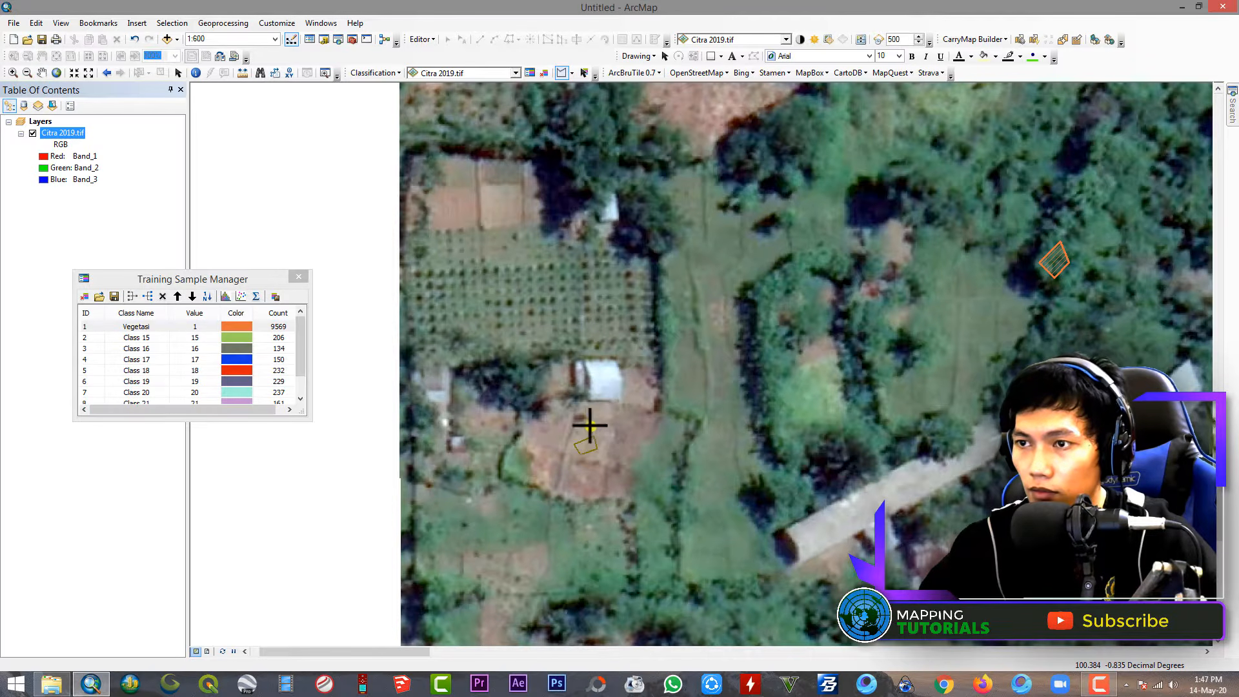
double_click(466, 199)
click(41, 72)
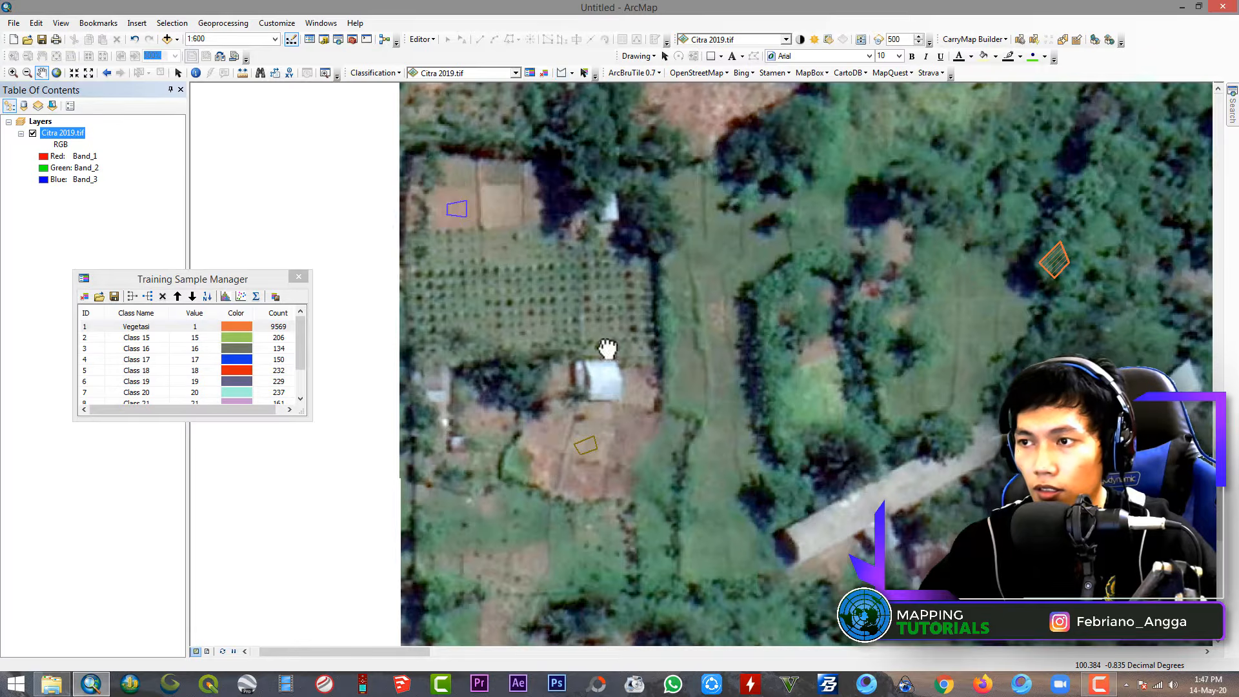
drag(623, 223, 619, 508)
click(562, 72)
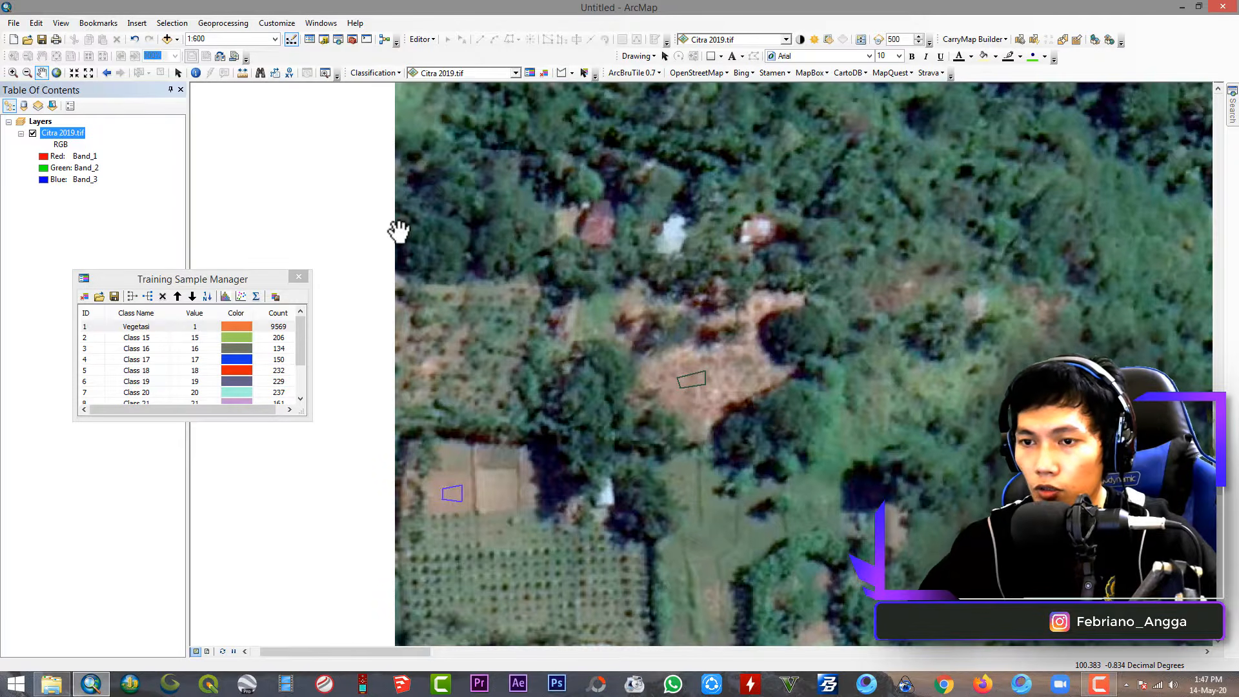
Draw two small training-sample polygons over the bare ground at the northern and southern ends of the long blue-roofed building near the western edge
drag(545, 207, 526, 359)
drag(579, 250, 603, 355)
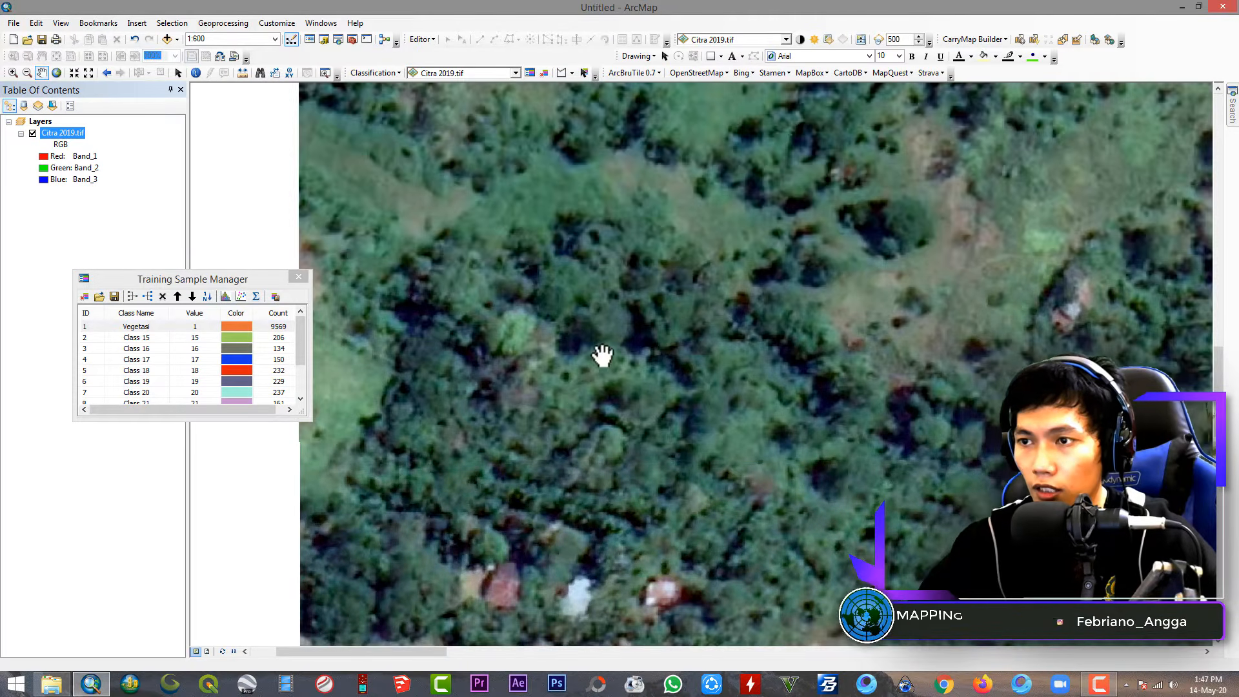
drag(629, 470, 692, 185)
scroll(754, 433, down, 2)
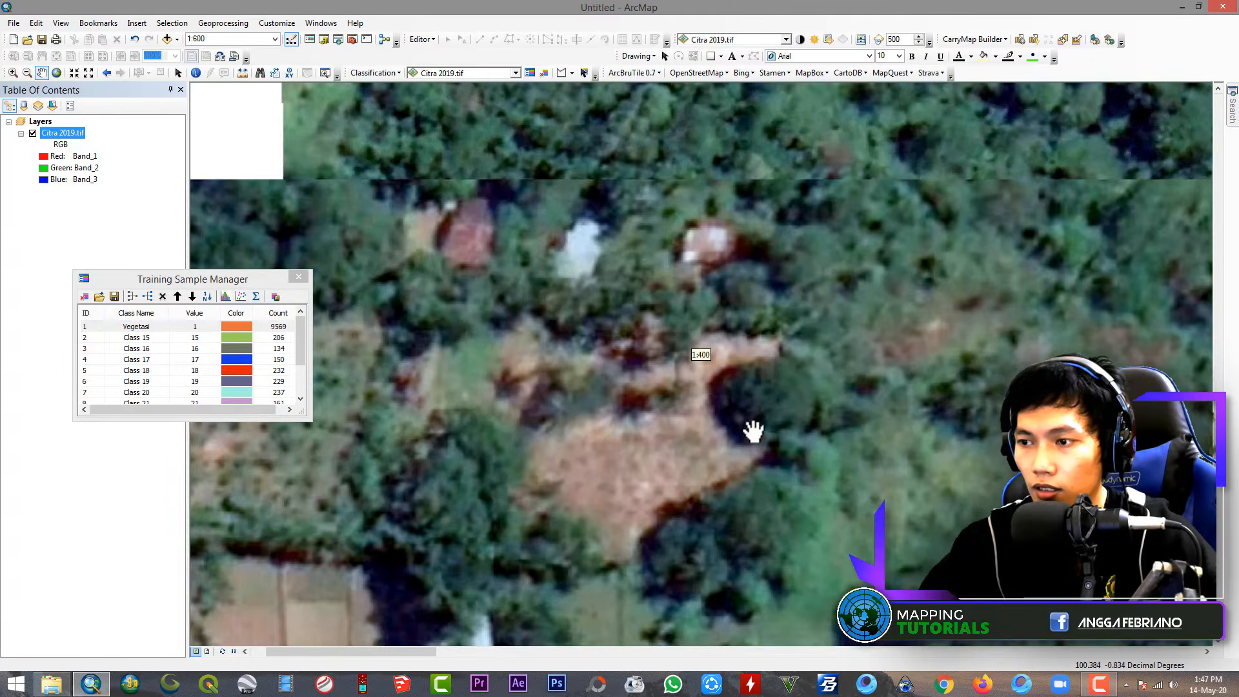
scroll(749, 439, up, 3)
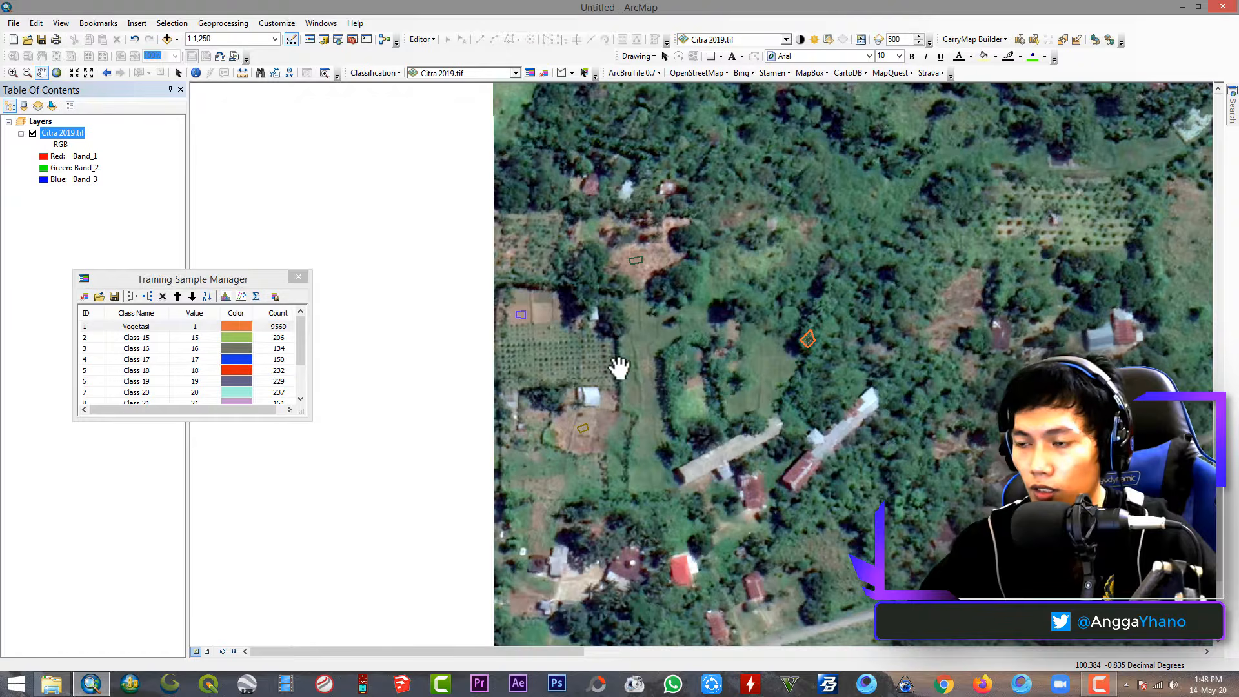
drag(788, 303, 783, 555)
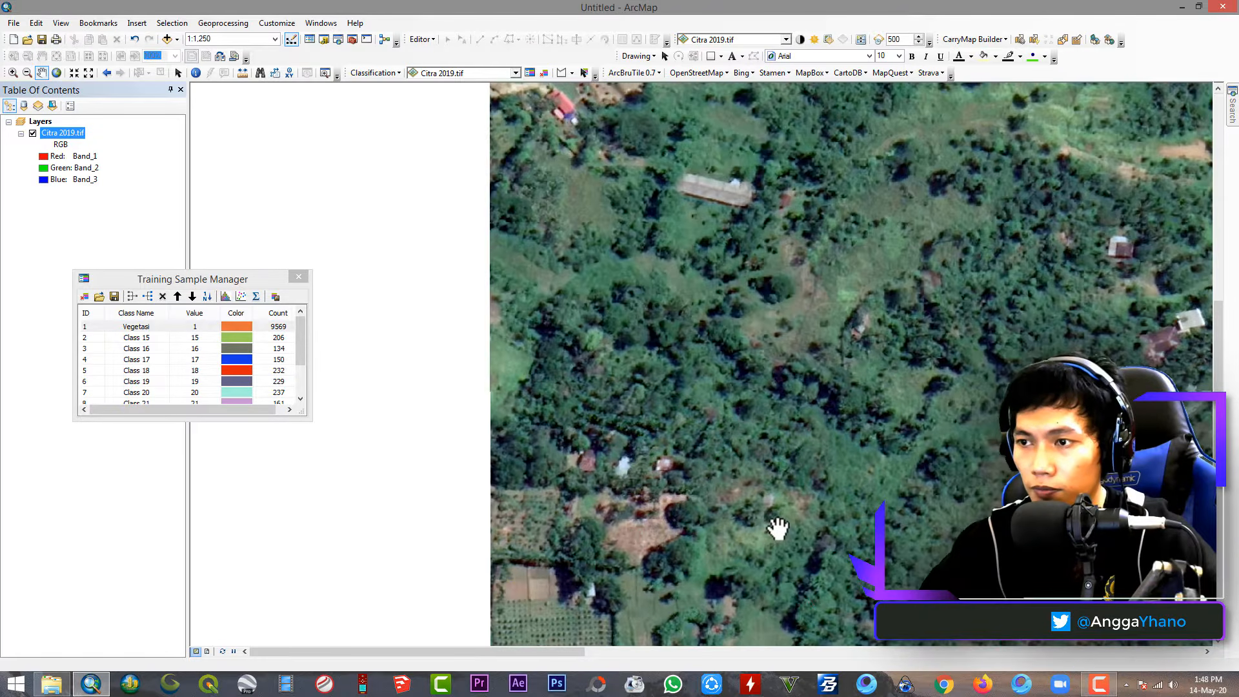
drag(794, 374, 798, 613)
scroll(597, 277, up, 2)
scroll(571, 221, up, 1)
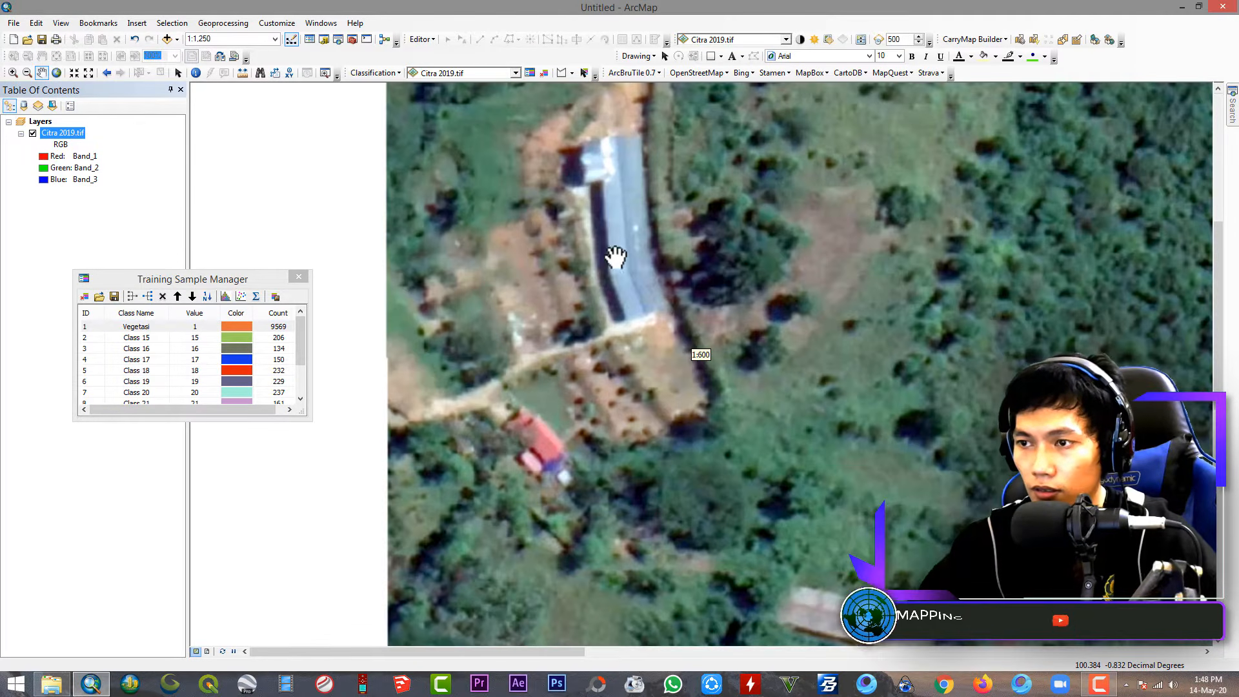
drag(611, 208, 642, 313)
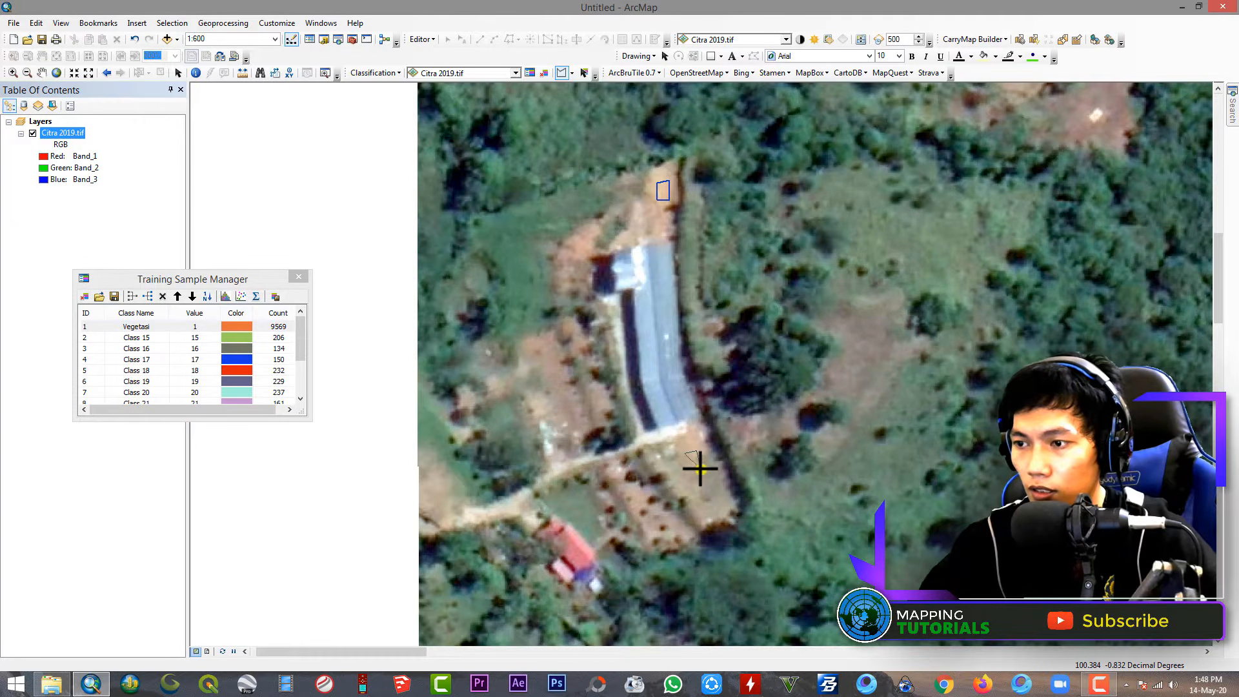
Draw two small training-sample polygons northeast of the long blue-roofed building: on the reddish clearing and on the pale bare ground beside the dirt track
click(43, 72)
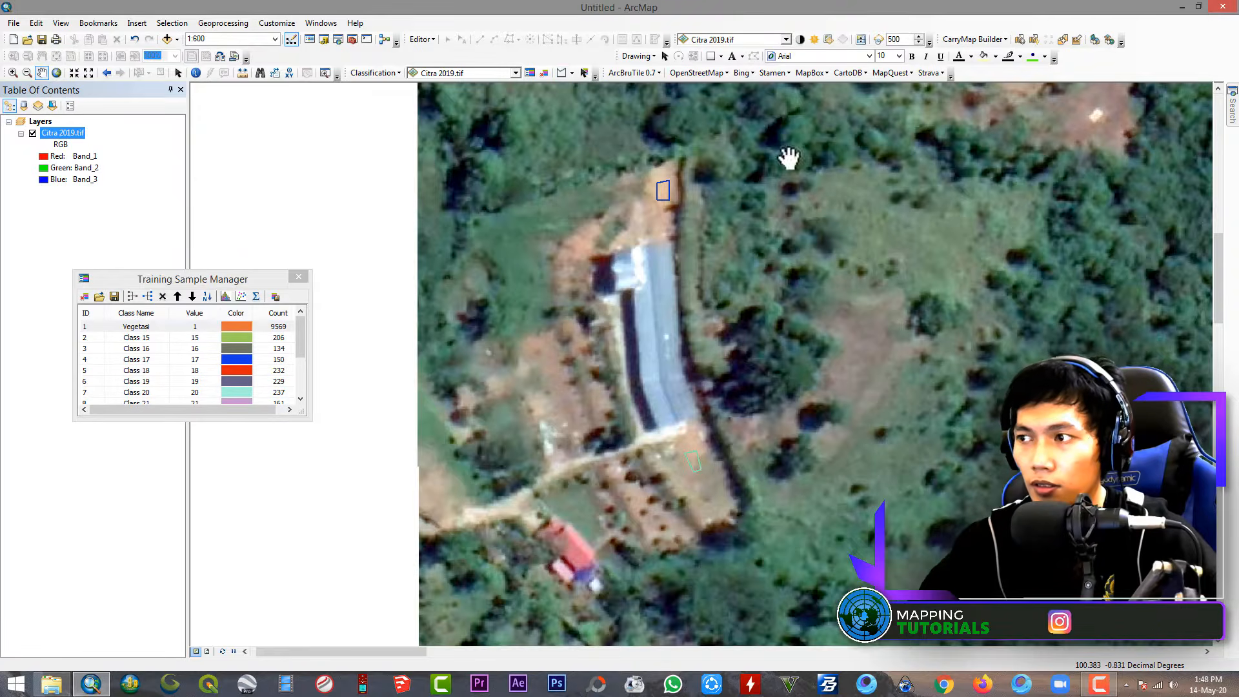
drag(788, 158, 581, 434)
scroll(731, 269, down, 2)
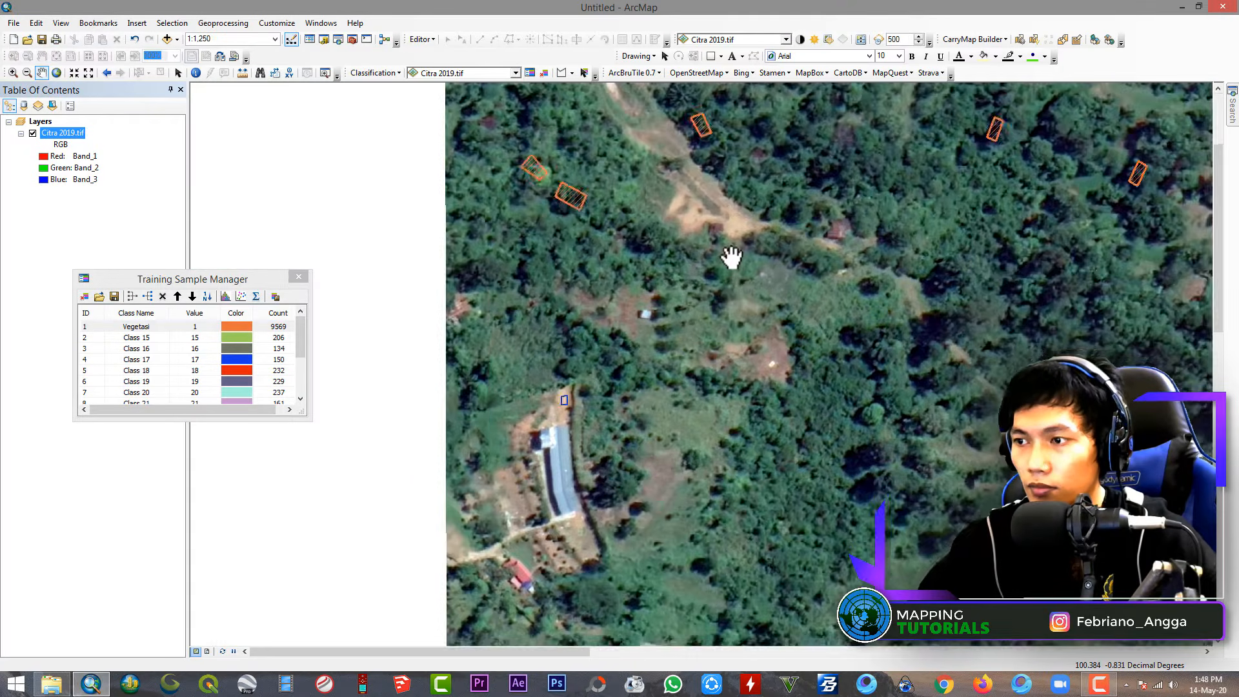
drag(733, 256, 740, 456)
scroll(741, 454, up, 2)
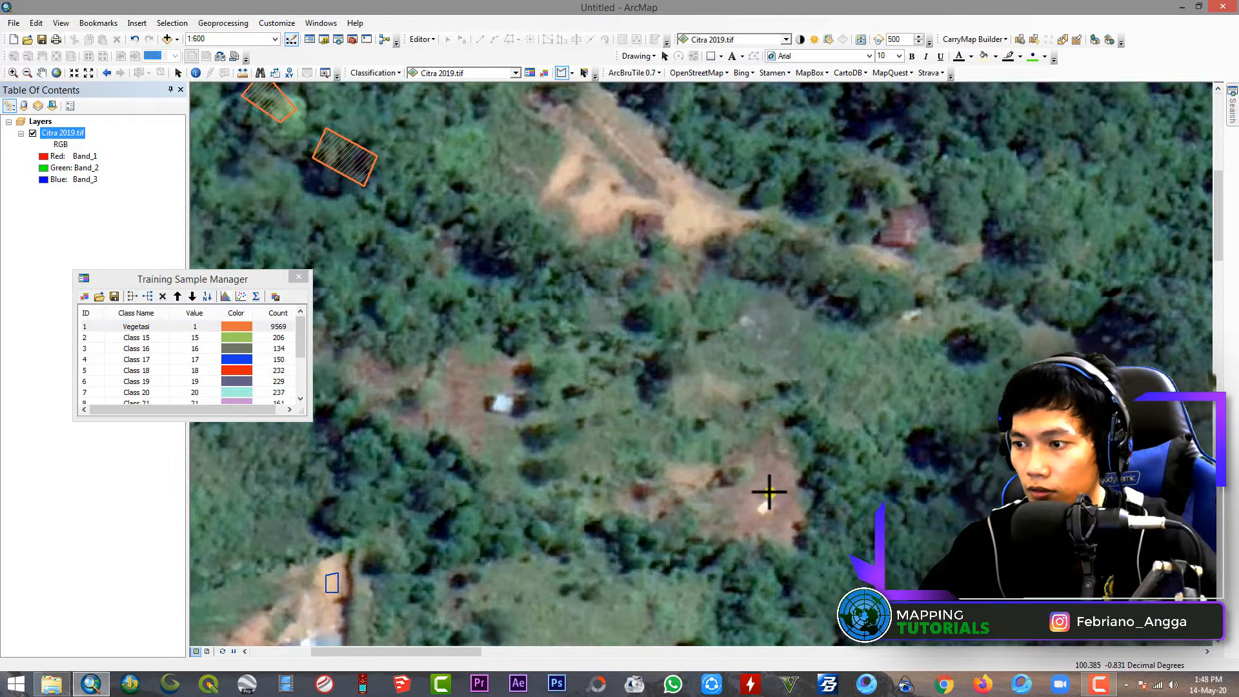
double_click(775, 484)
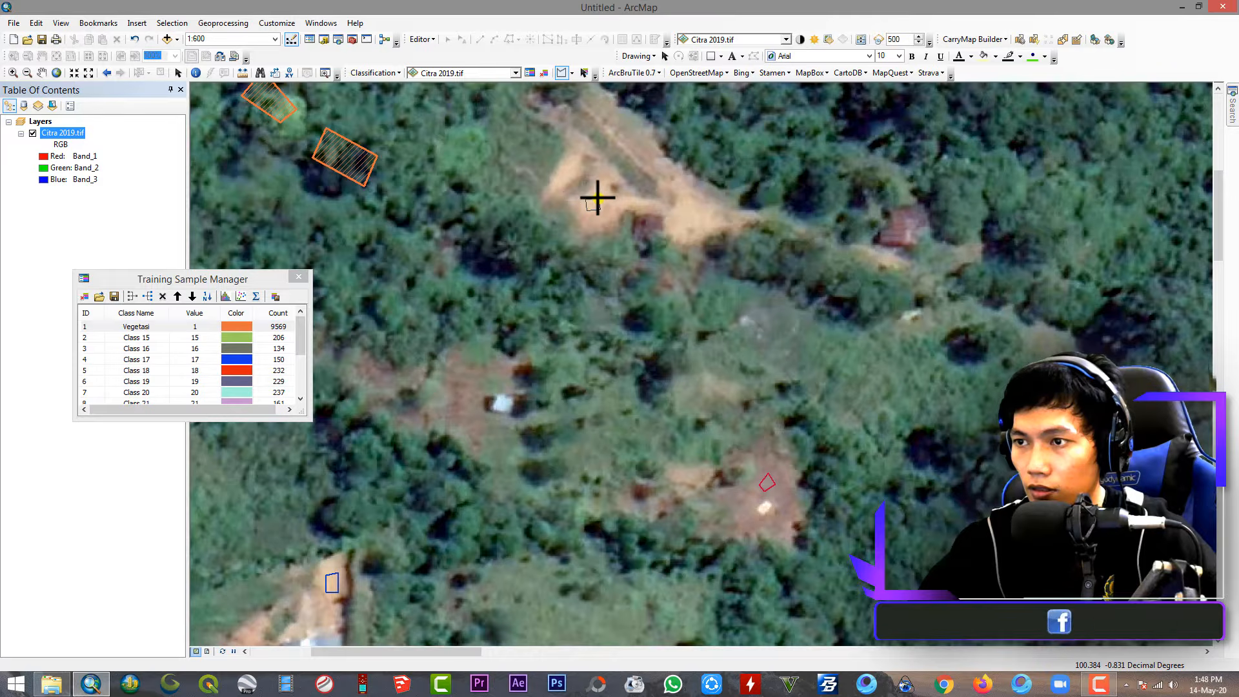
Draw three small training-sample polygons around the blue-roofed compound: on the bare ground north of it, in its southern yard, and by the dirt-track junction
click(41, 72)
scroll(899, 374, down, 3)
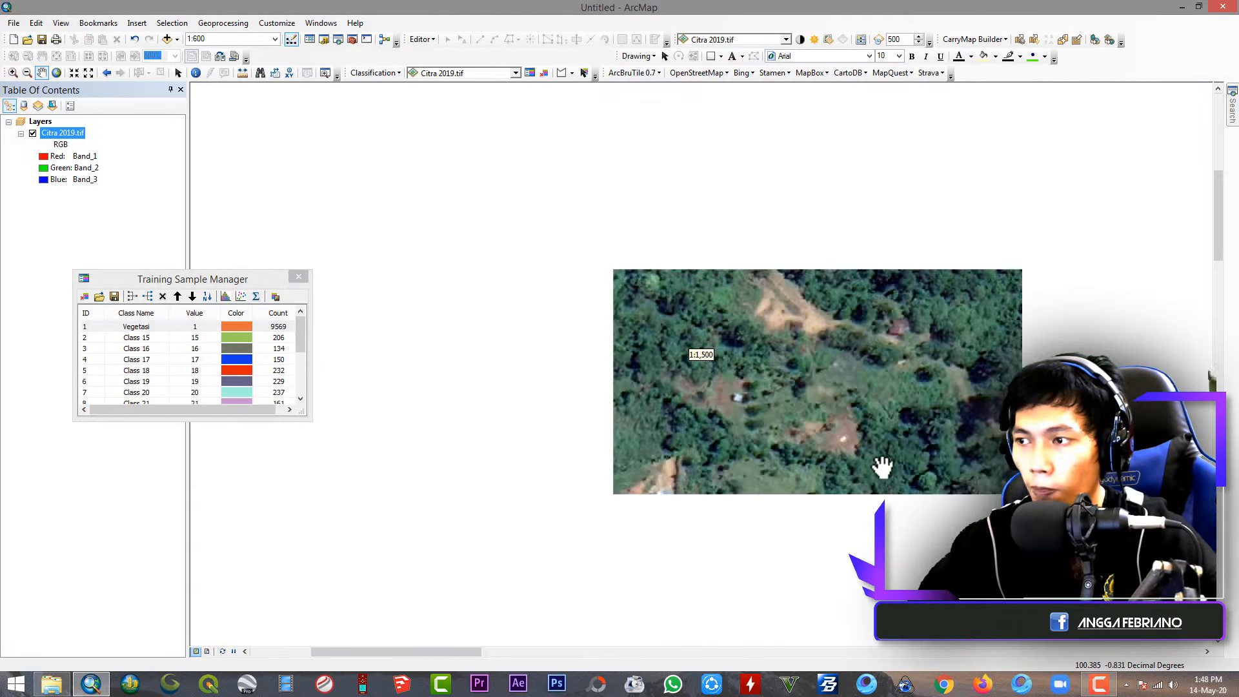
drag(1064, 500, 678, 395)
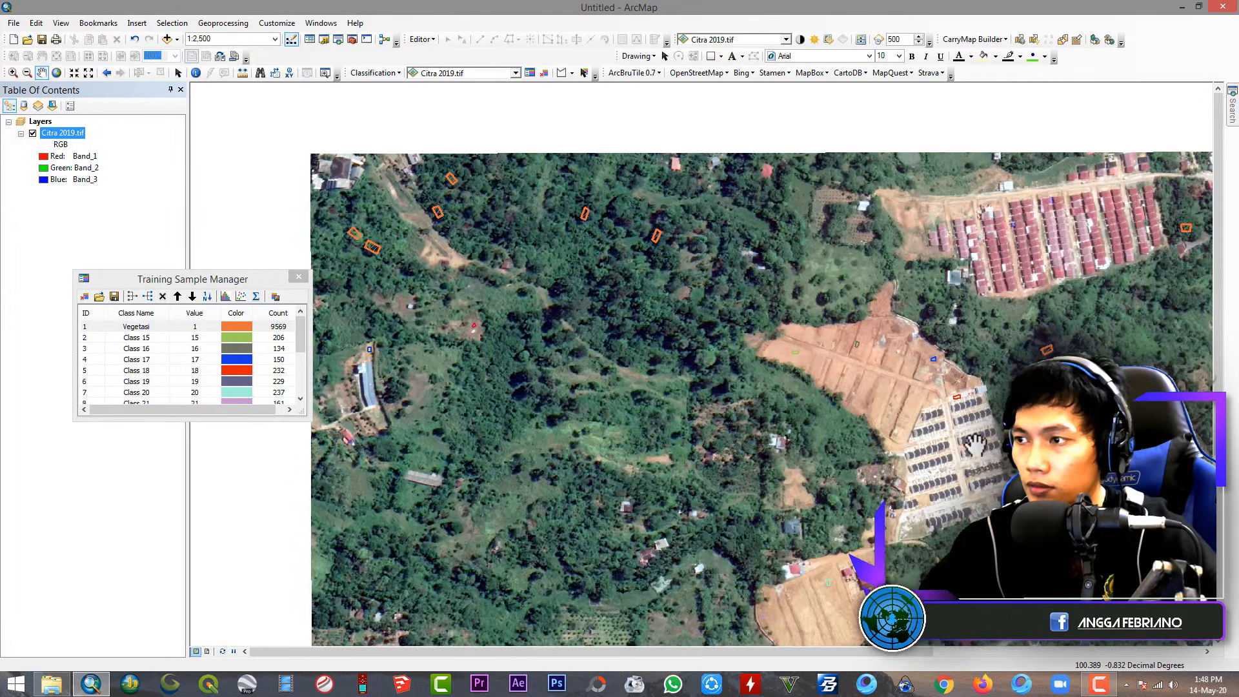
drag(1042, 399, 846, 429)
drag(996, 475, 852, 365)
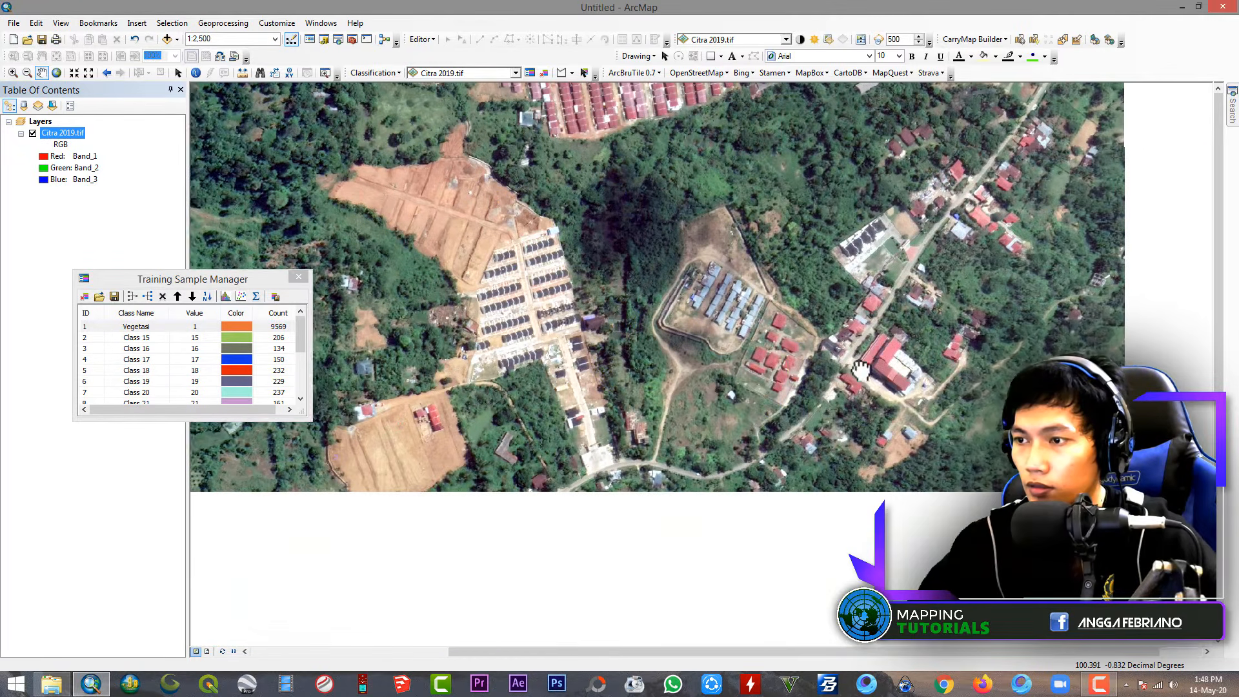
scroll(718, 261, up, 2)
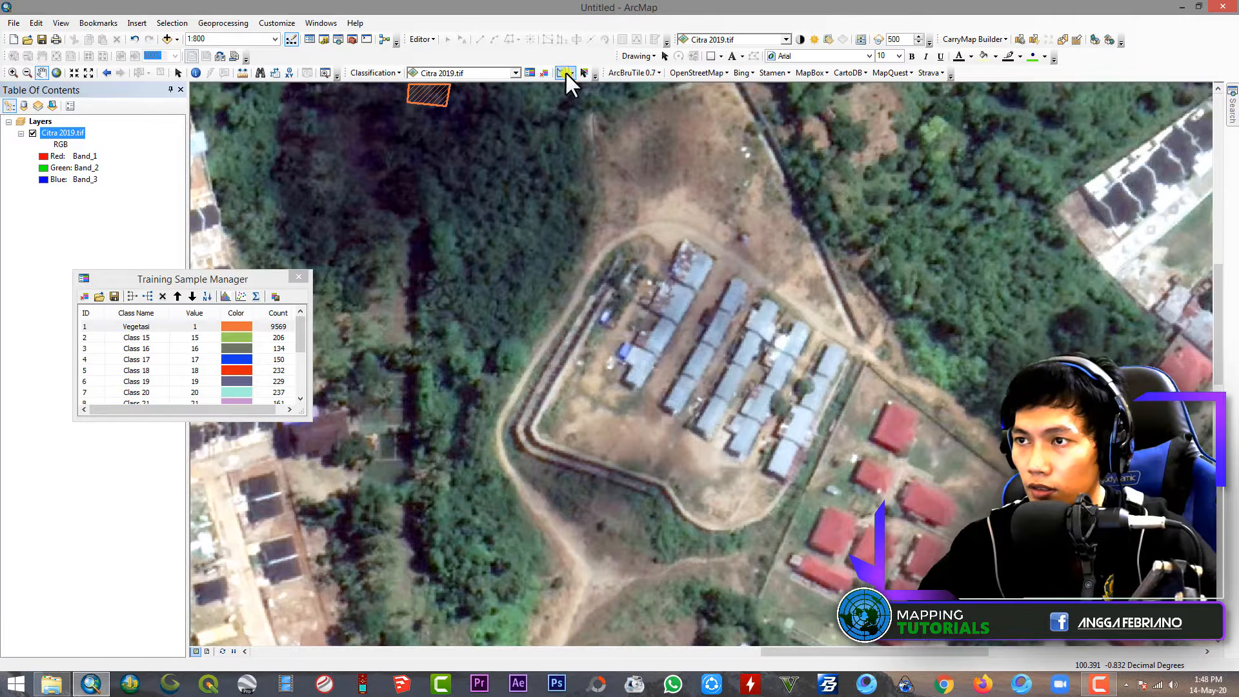
double_click(695, 153)
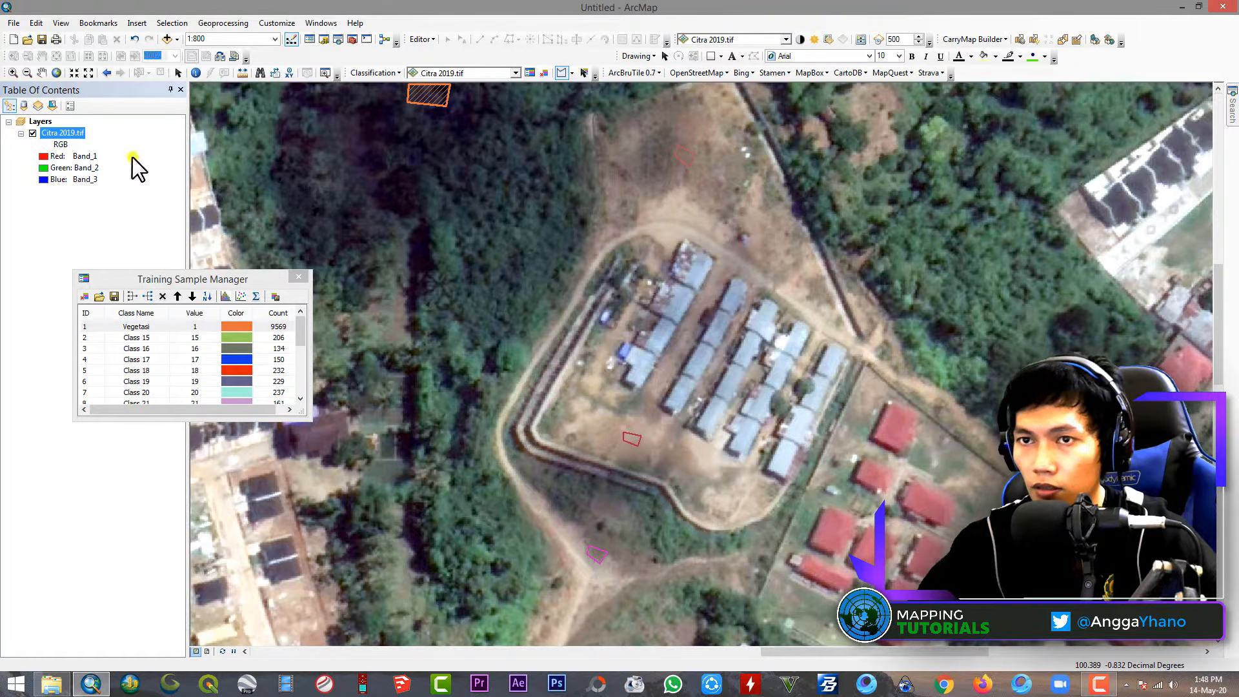
Draw two small training-sample polygons near the image's northeastern edge: on the brown field north of the curving dirt road and the bare slope south of it
click(41, 73)
scroll(845, 326, up, 2)
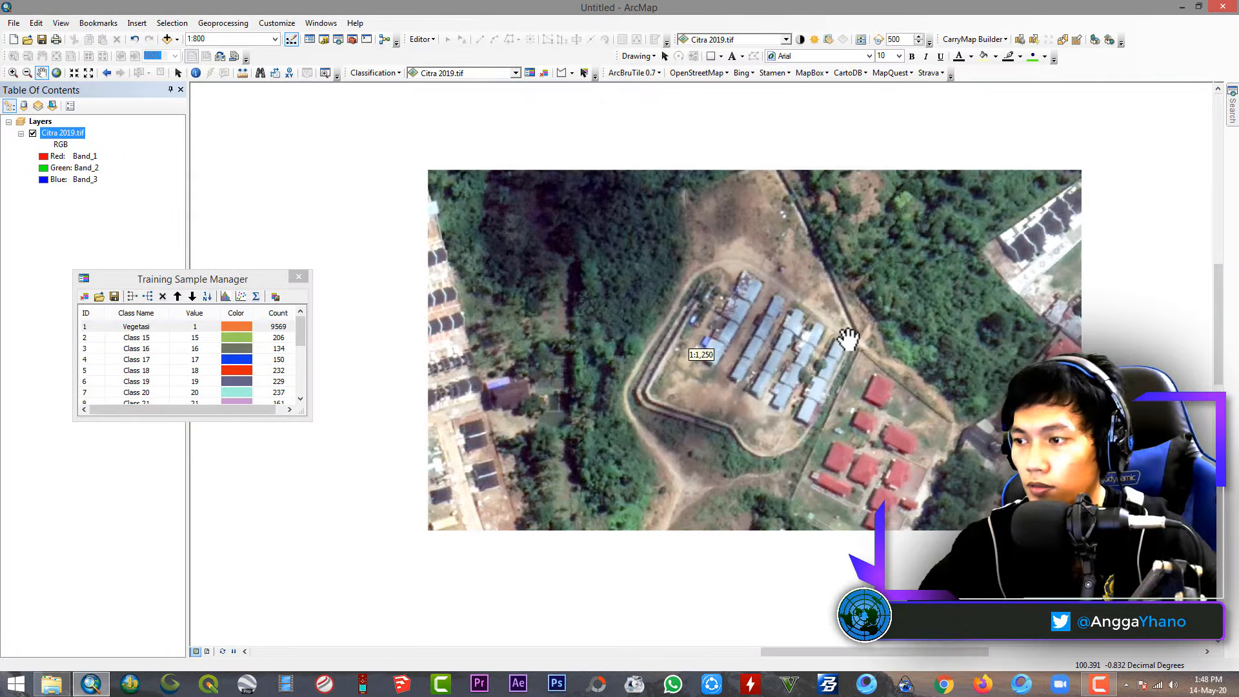
drag(1036, 142, 728, 487)
scroll(766, 468, up, 2)
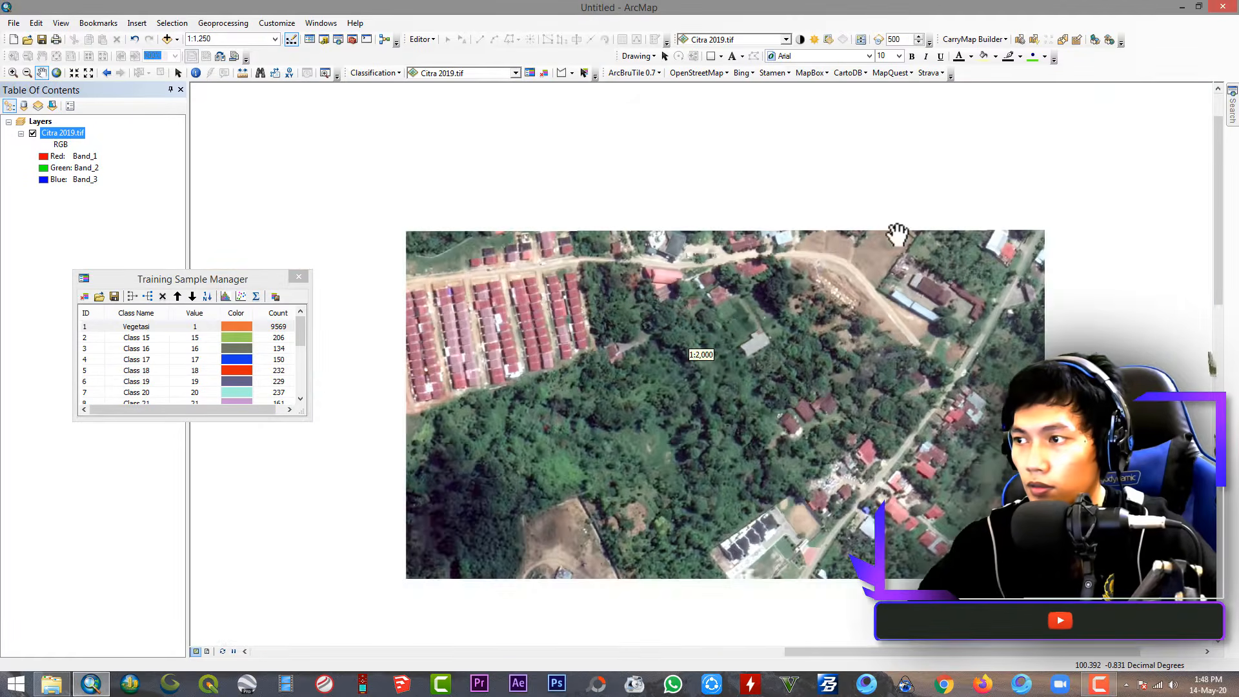
scroll(732, 271, down, 5)
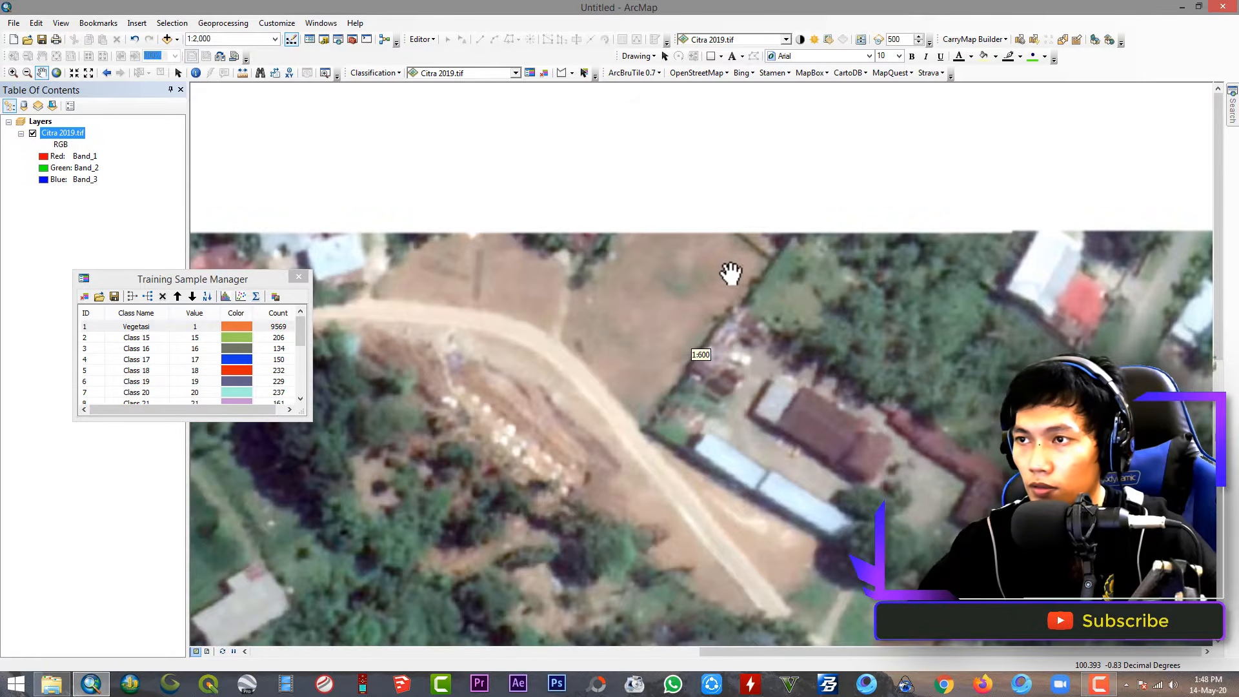
click(562, 73)
click(622, 310)
click(620, 322)
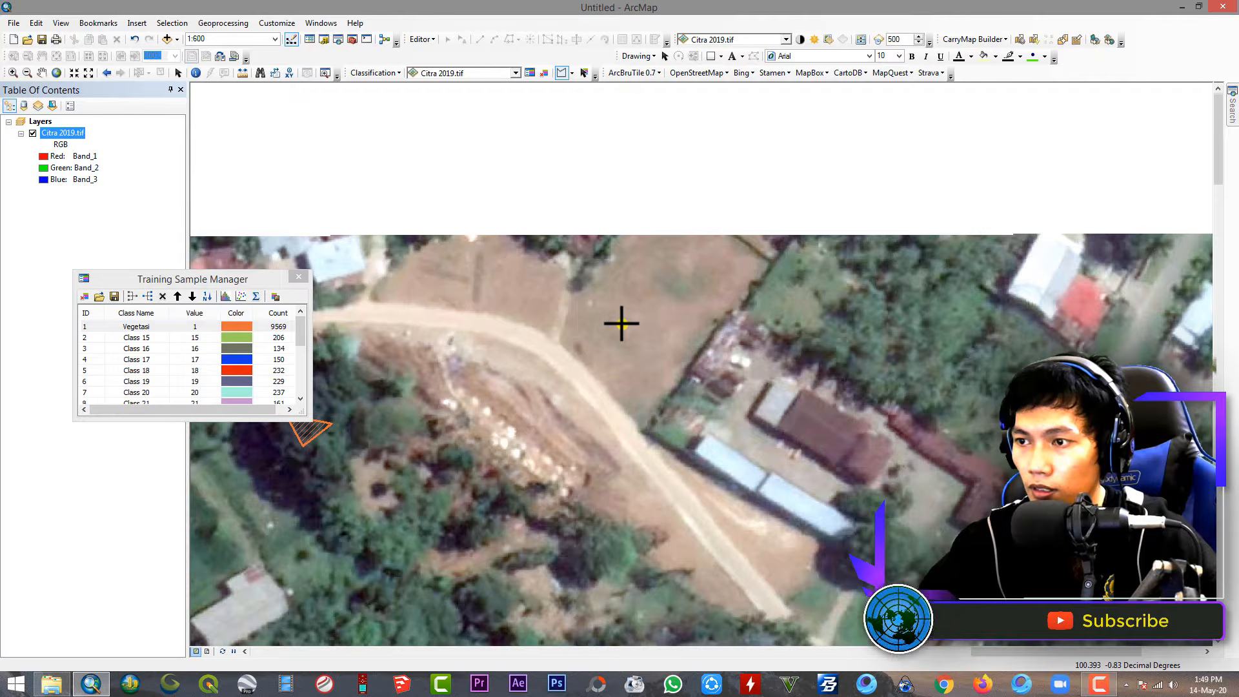
click(638, 331)
click(646, 317)
double_click(646, 317)
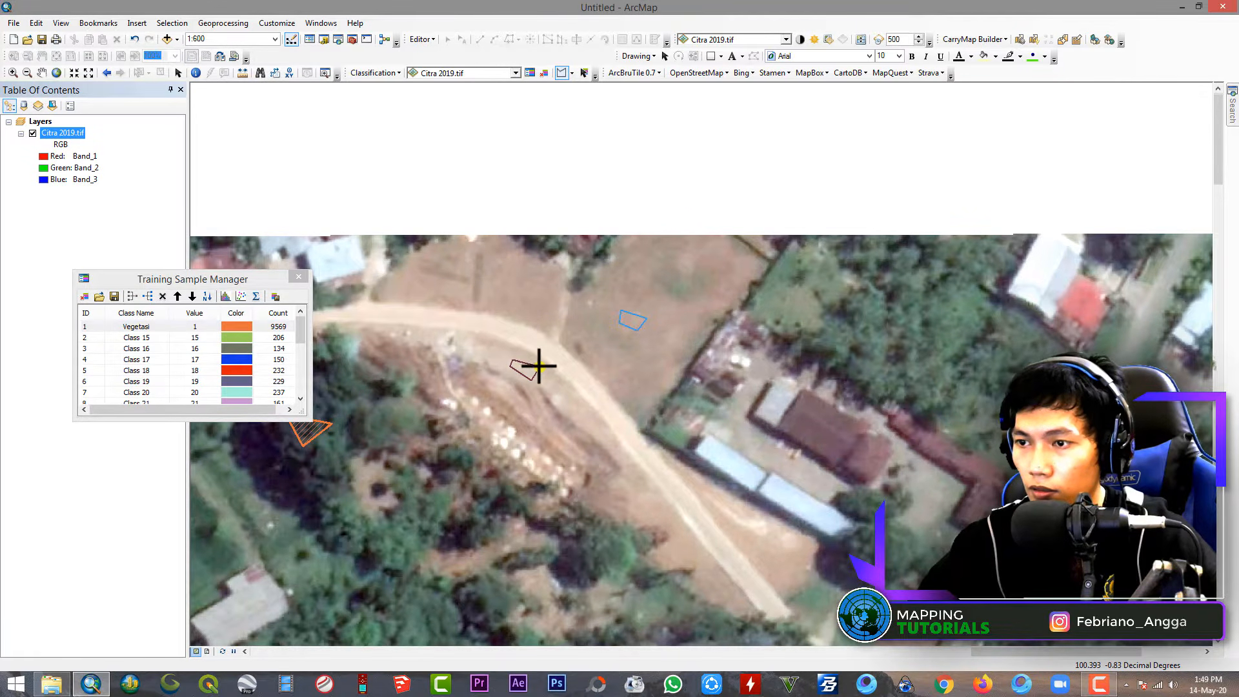
click(41, 72)
scroll(913, 406, up, 6)
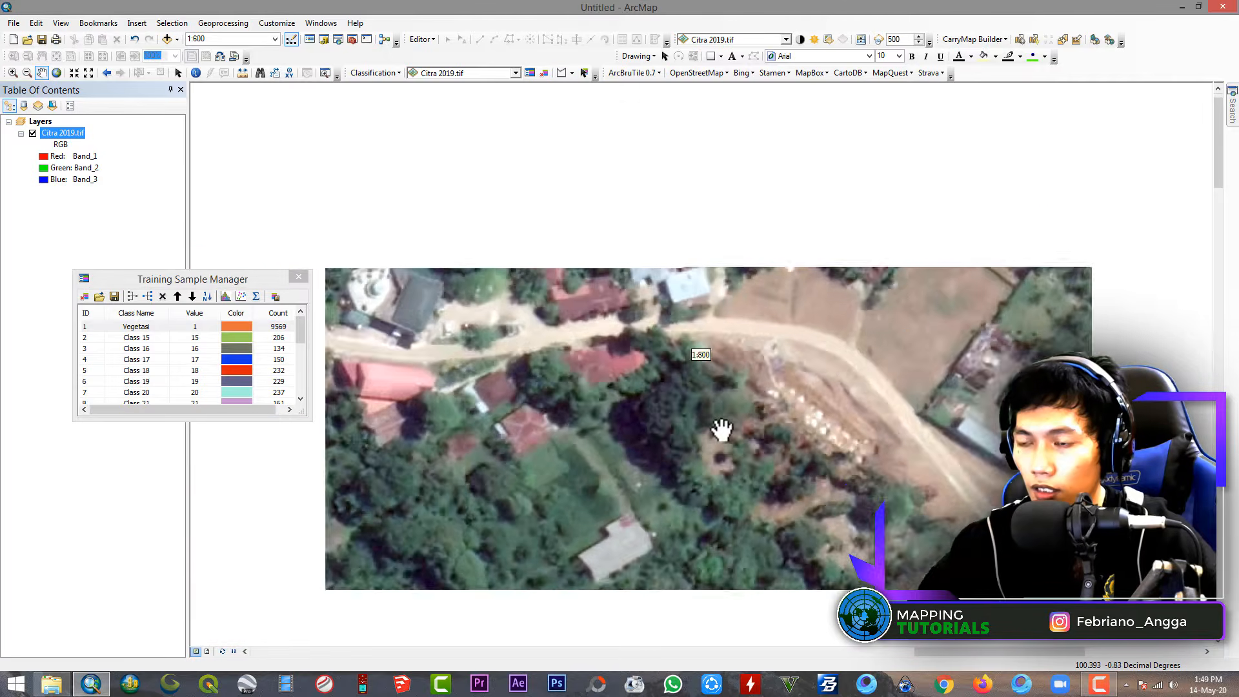
drag(694, 473, 795, 355)
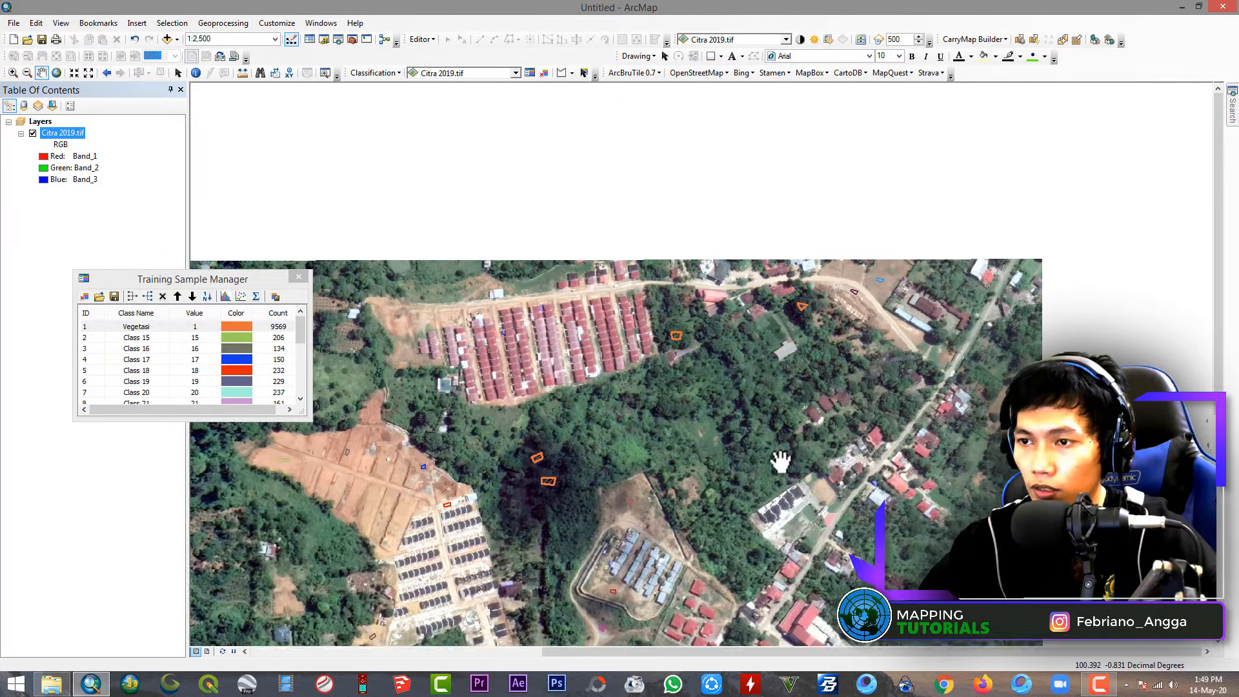
Draw two small training-sample polygons on the curving dirt road near the image's northeastern edge
drag(781, 466, 677, 516)
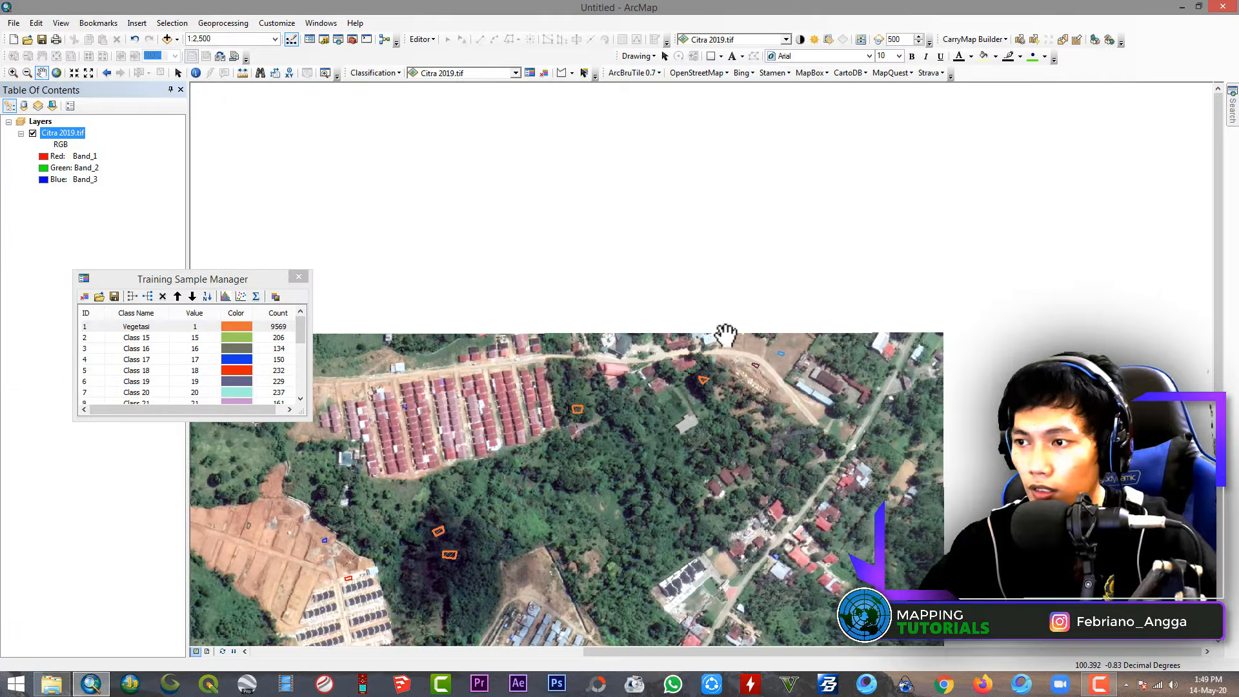
scroll(787, 361, down, 6)
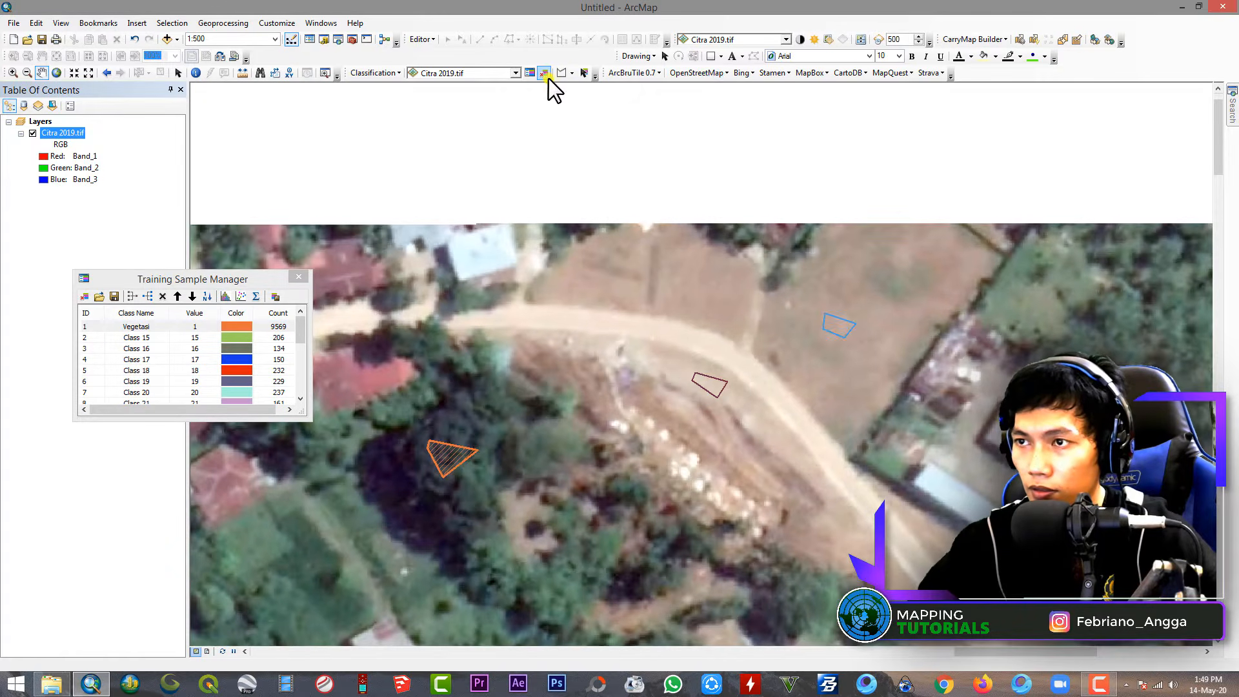
double_click(701, 335)
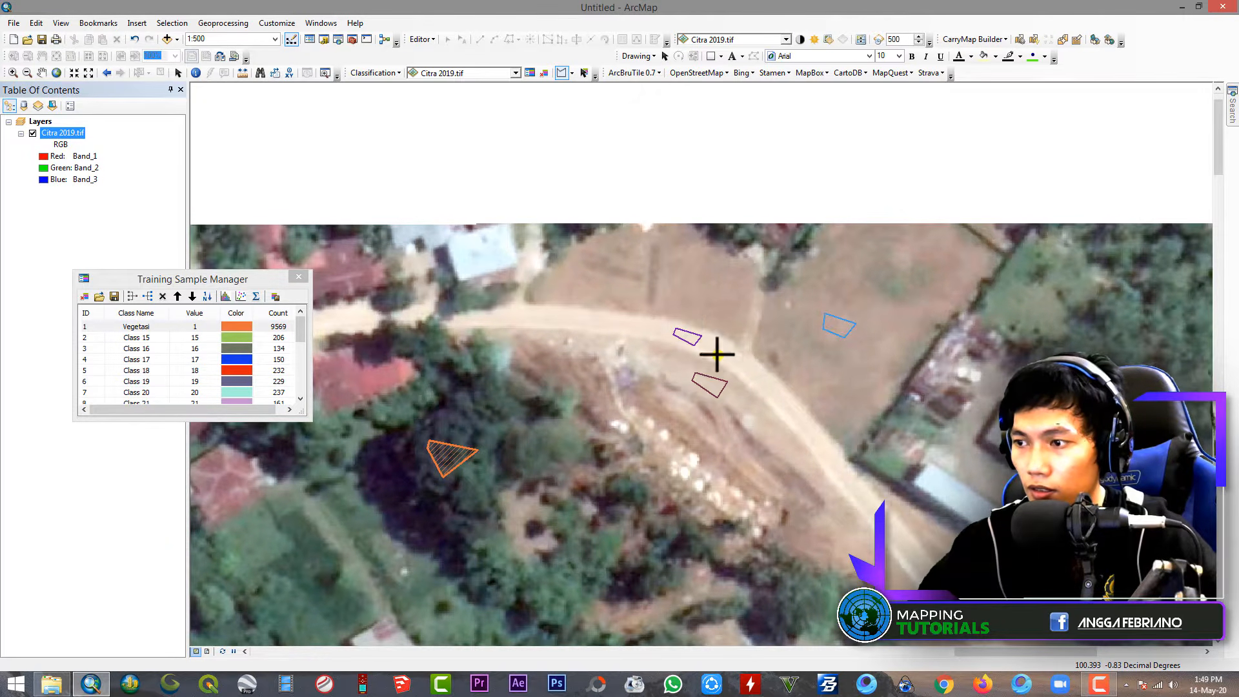
click(827, 453)
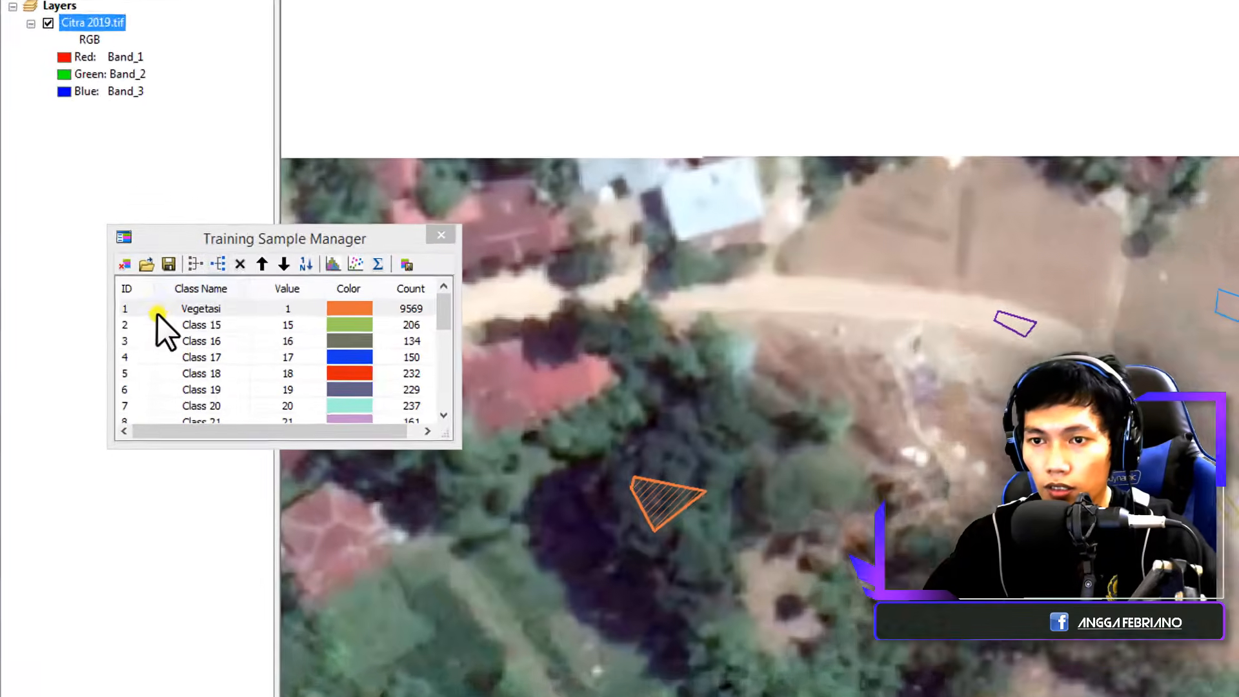
Merge the training samples Class 15 through Class 35 into one class
click(121, 323)
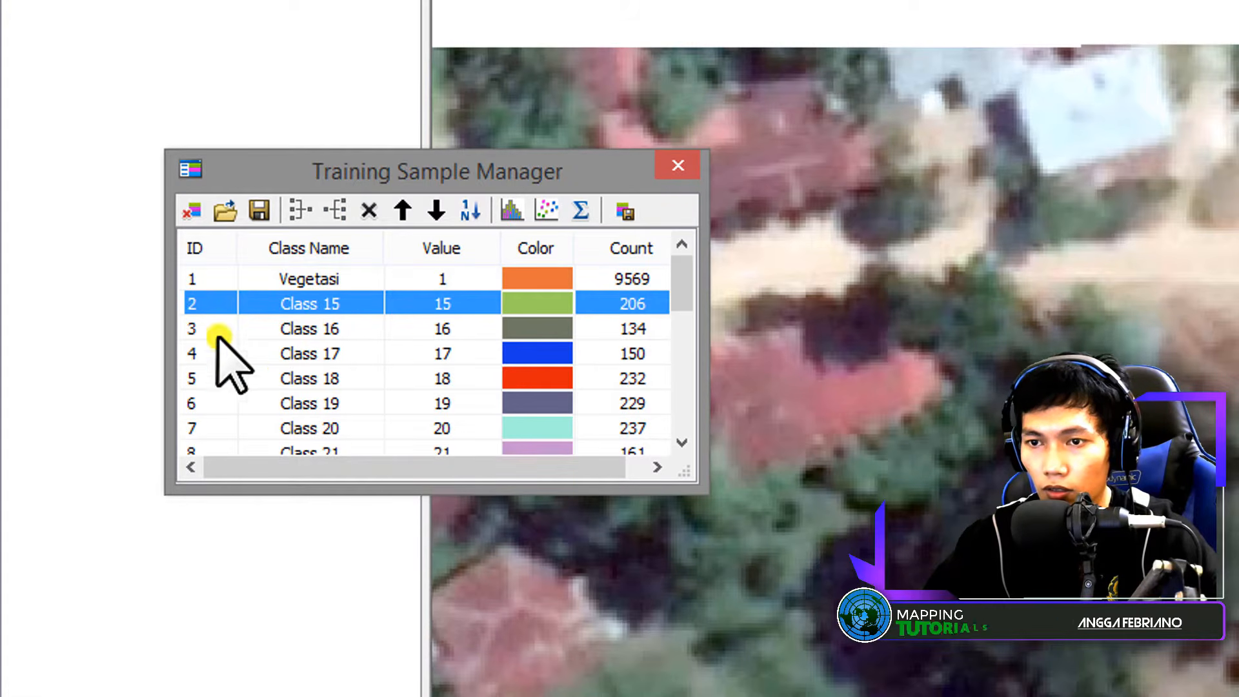
scroll(259, 413, down, 5)
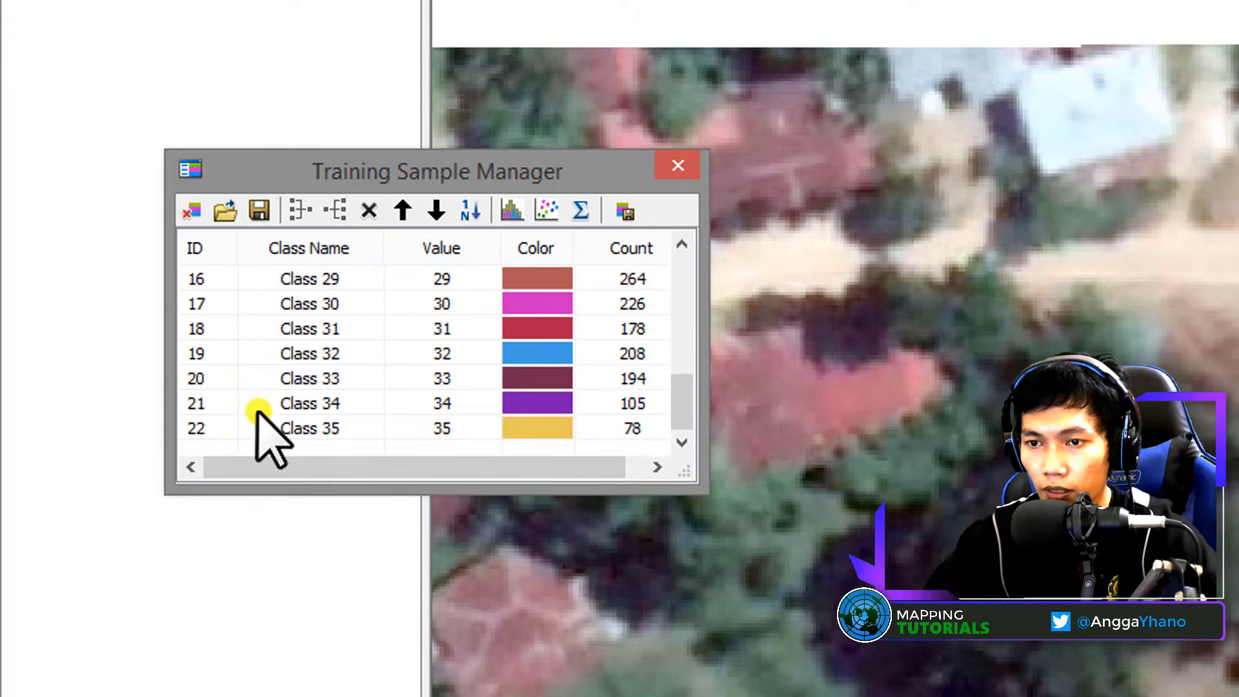
shift+click(191, 428)
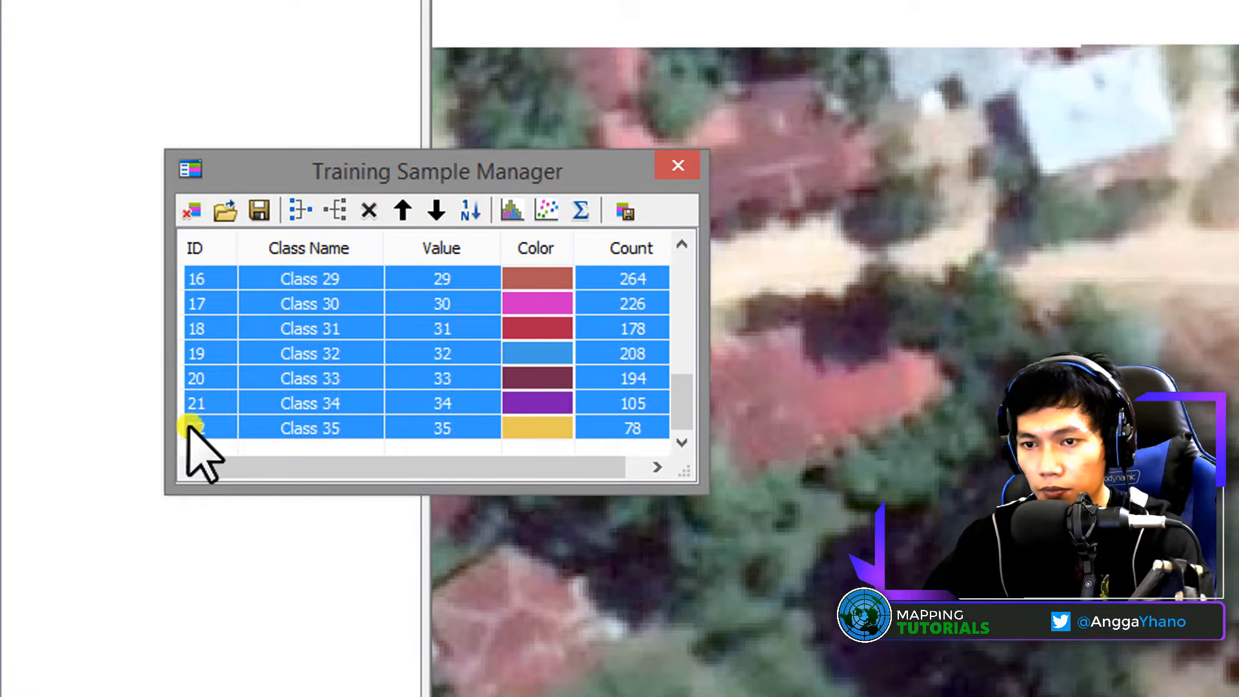
click(298, 210)
Name the merged class Areal Terbuka (Tanah) and widen the class name column to fit it
click(309, 309)
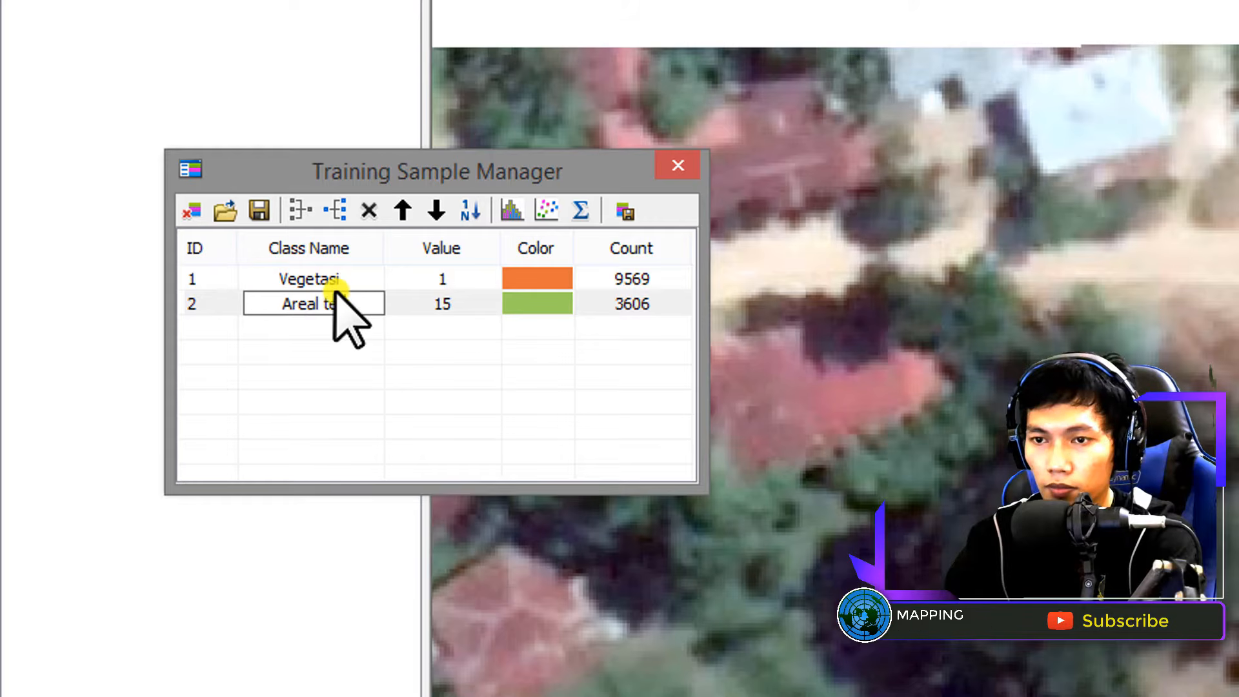
text(Areal Terbuk)
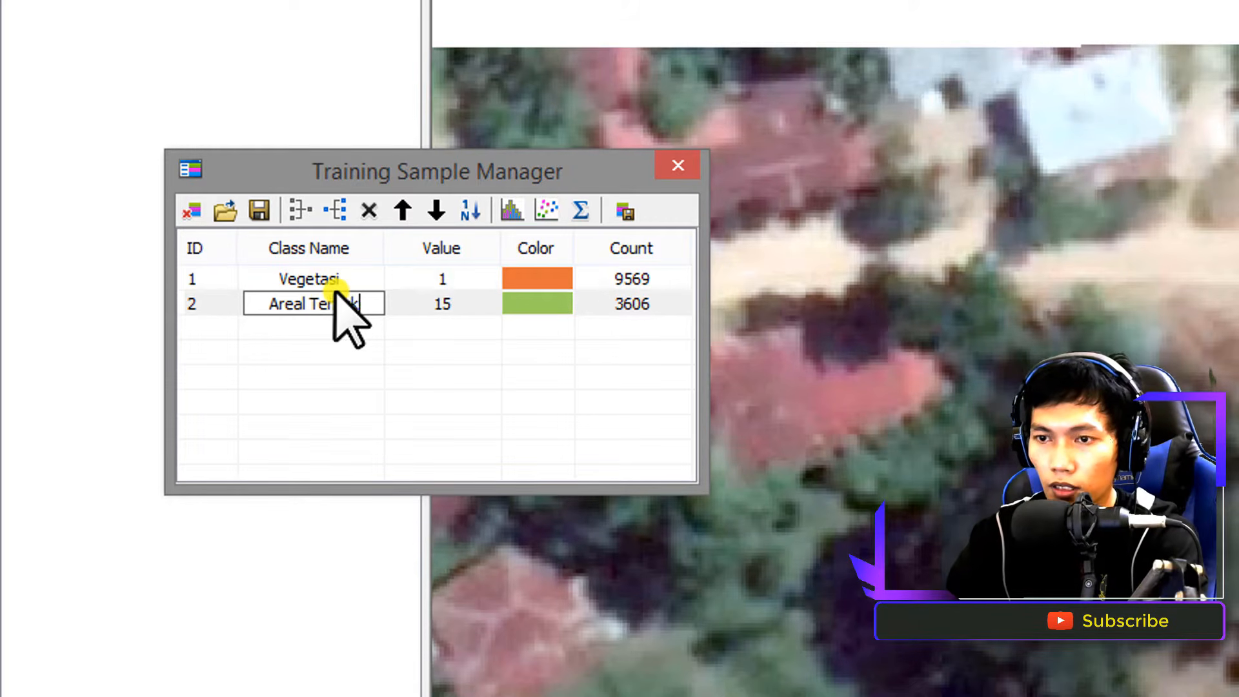
text(a ()
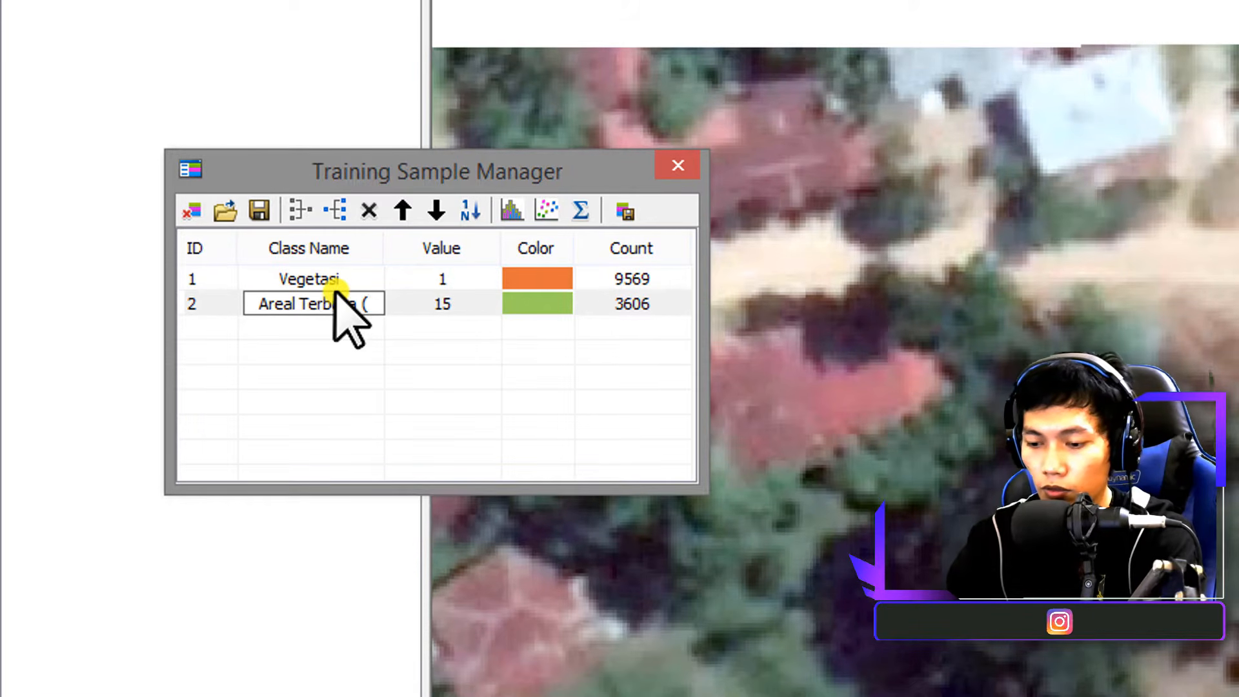
text(Tanah))
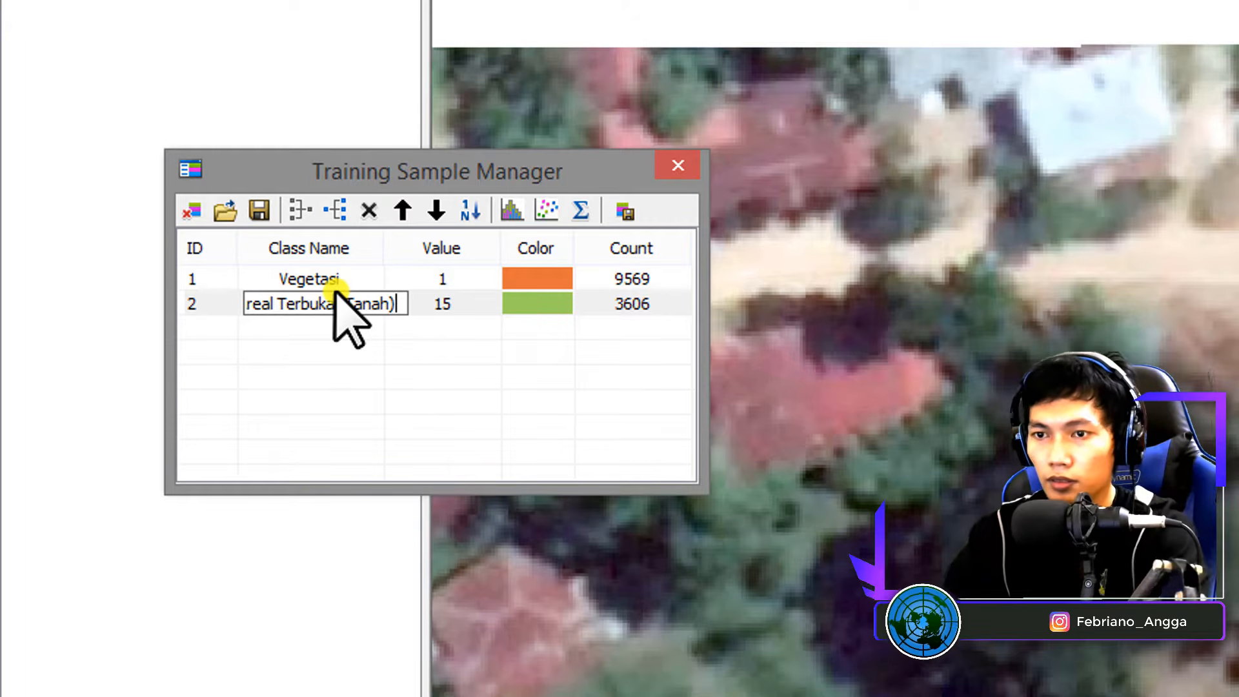
key(Return)
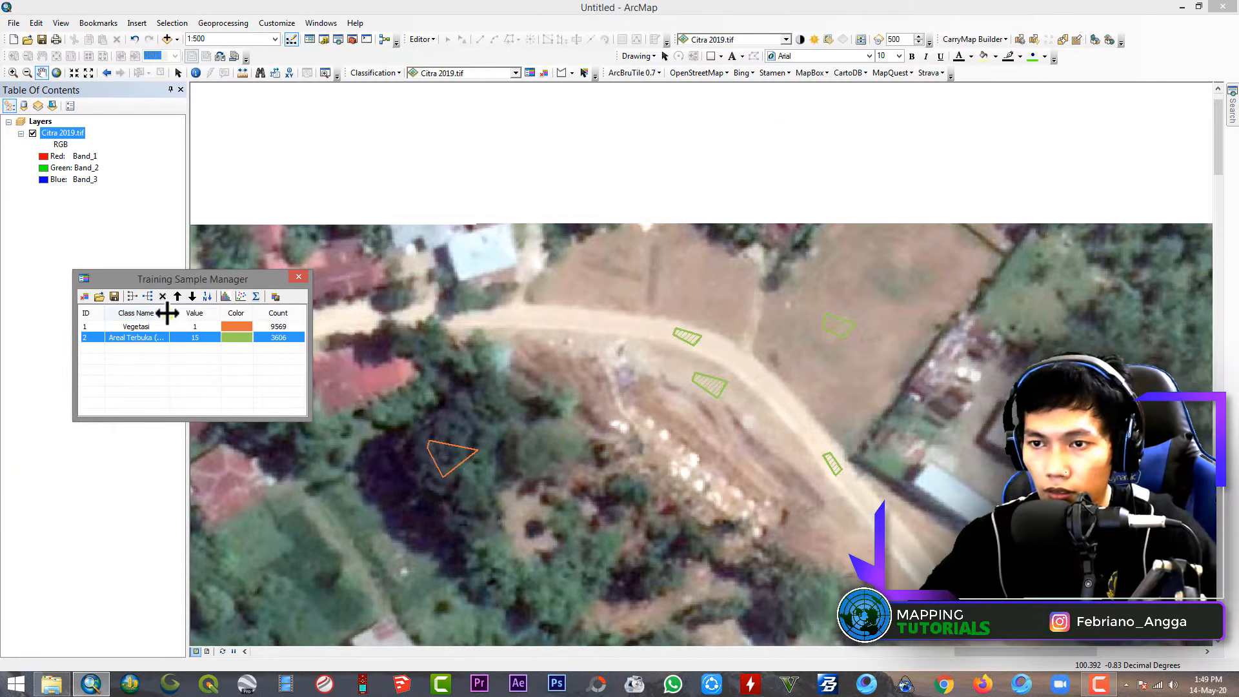
drag(371, 251, 436, 251)
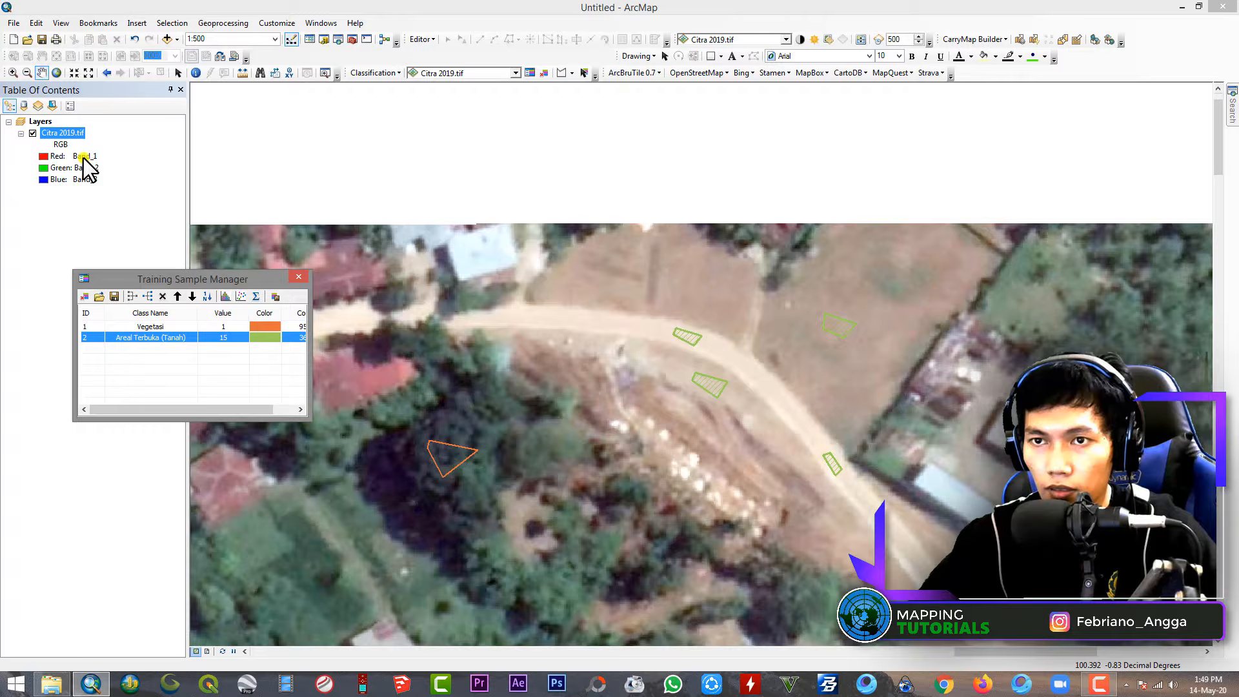
Draw a small training-sample polygon on the grass just south of the brown cleared field in the image's south
click(41, 72)
scroll(584, 410, down, 5)
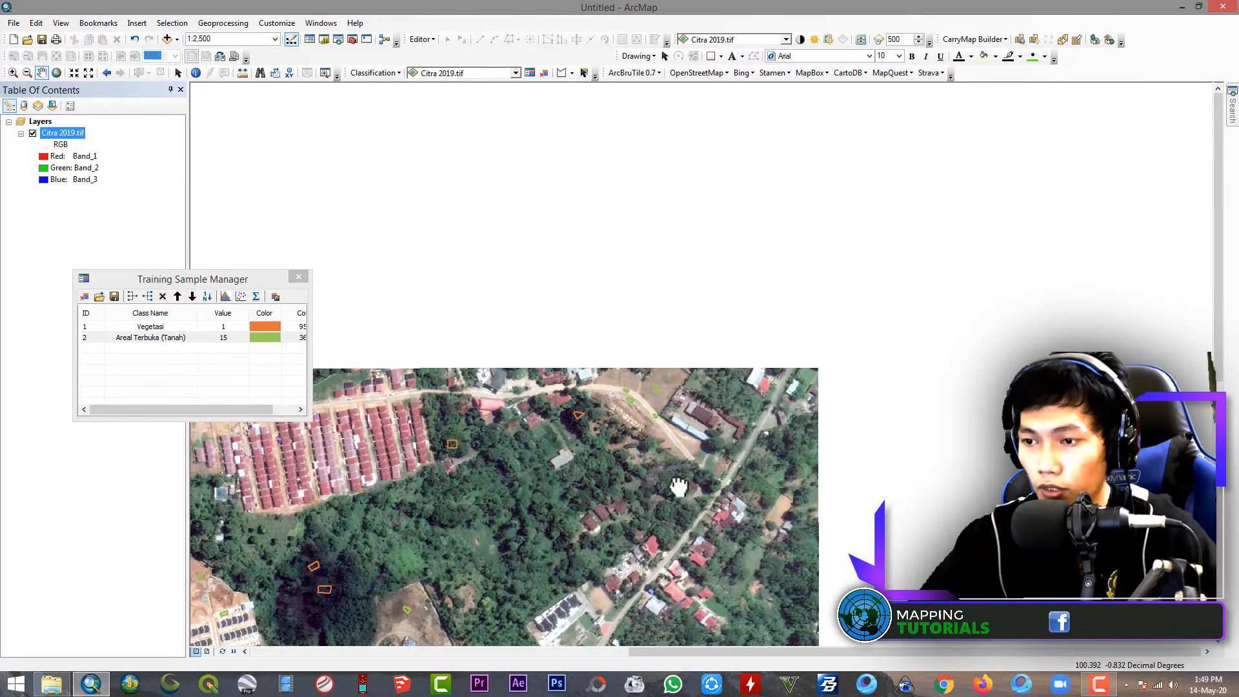
drag(679, 486, 874, 314)
drag(626, 549, 705, 382)
drag(650, 478, 639, 352)
drag(529, 360, 686, 362)
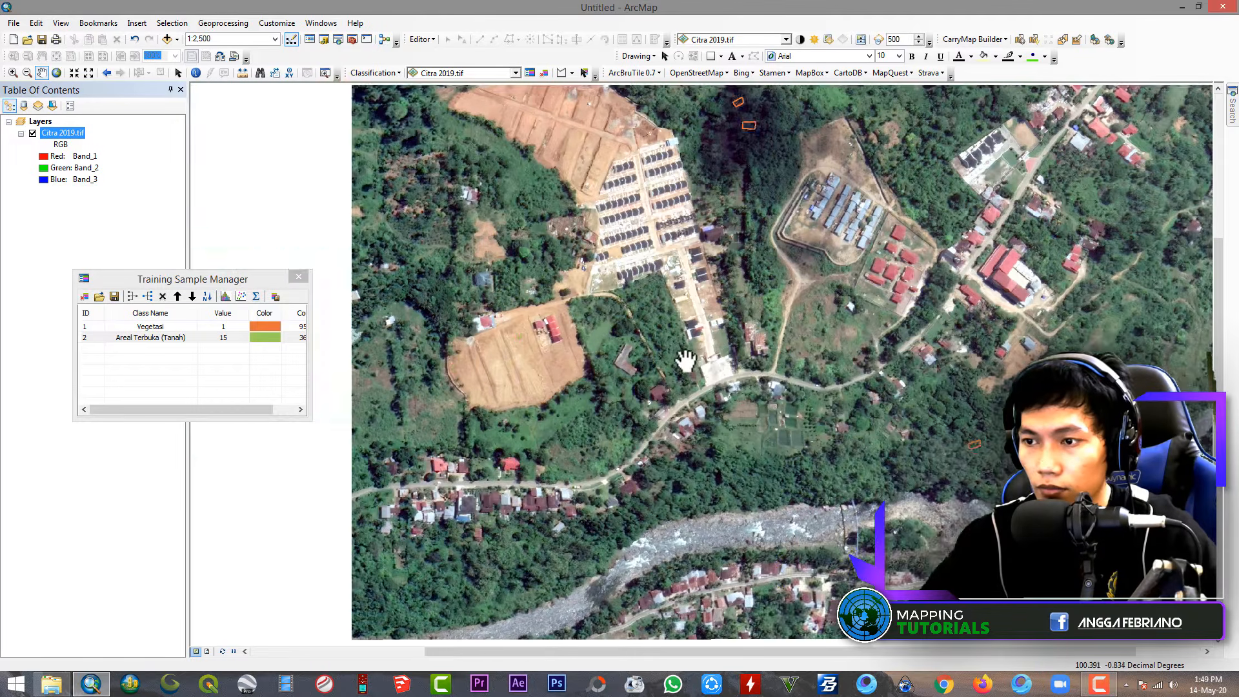
scroll(685, 360, up, 5)
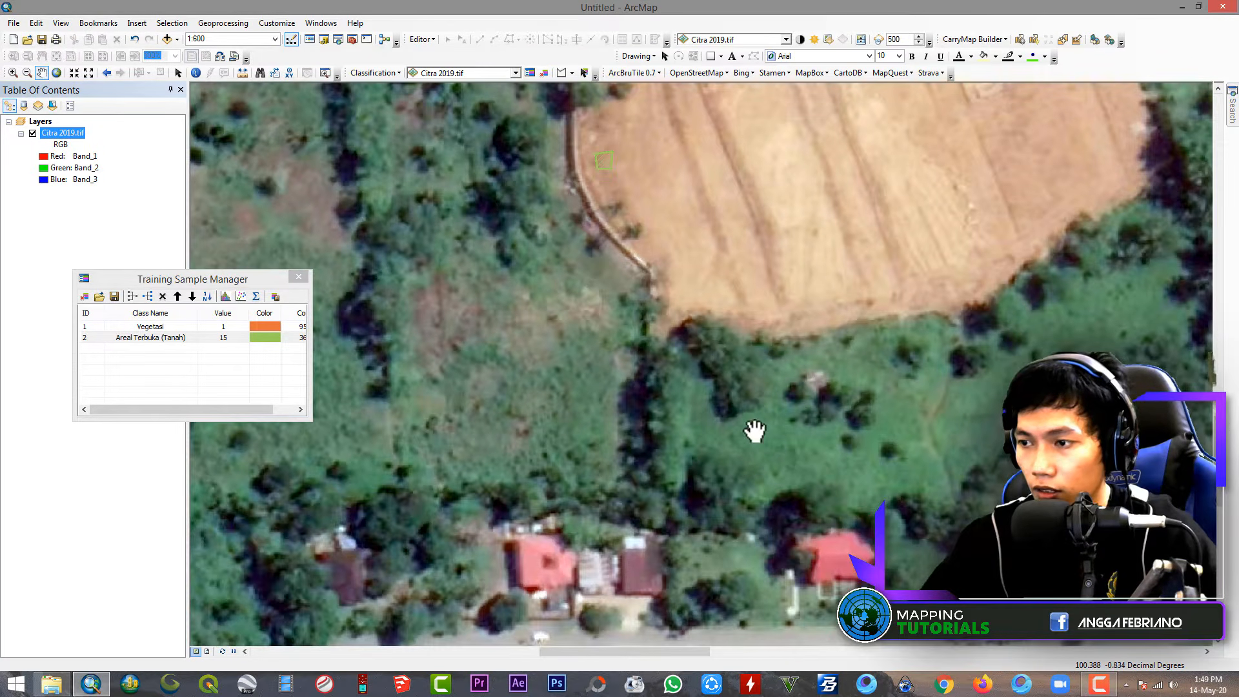
drag(783, 457, 749, 452)
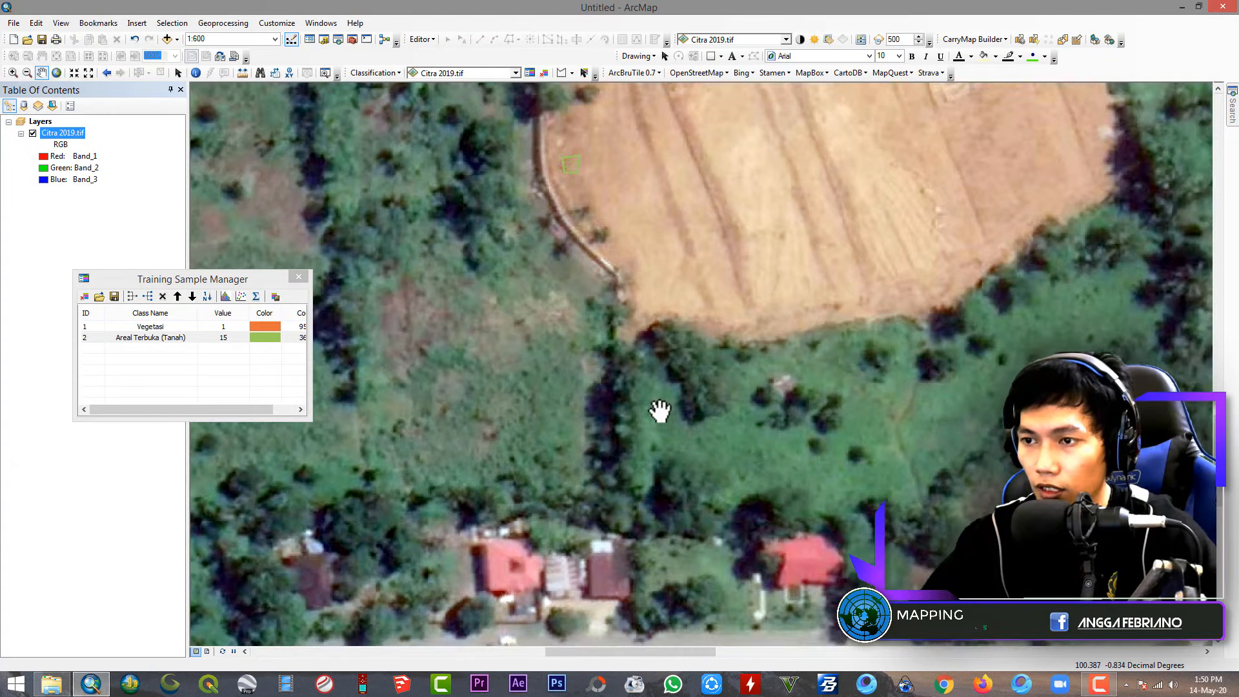
click(735, 441)
click(761, 455)
click(765, 444)
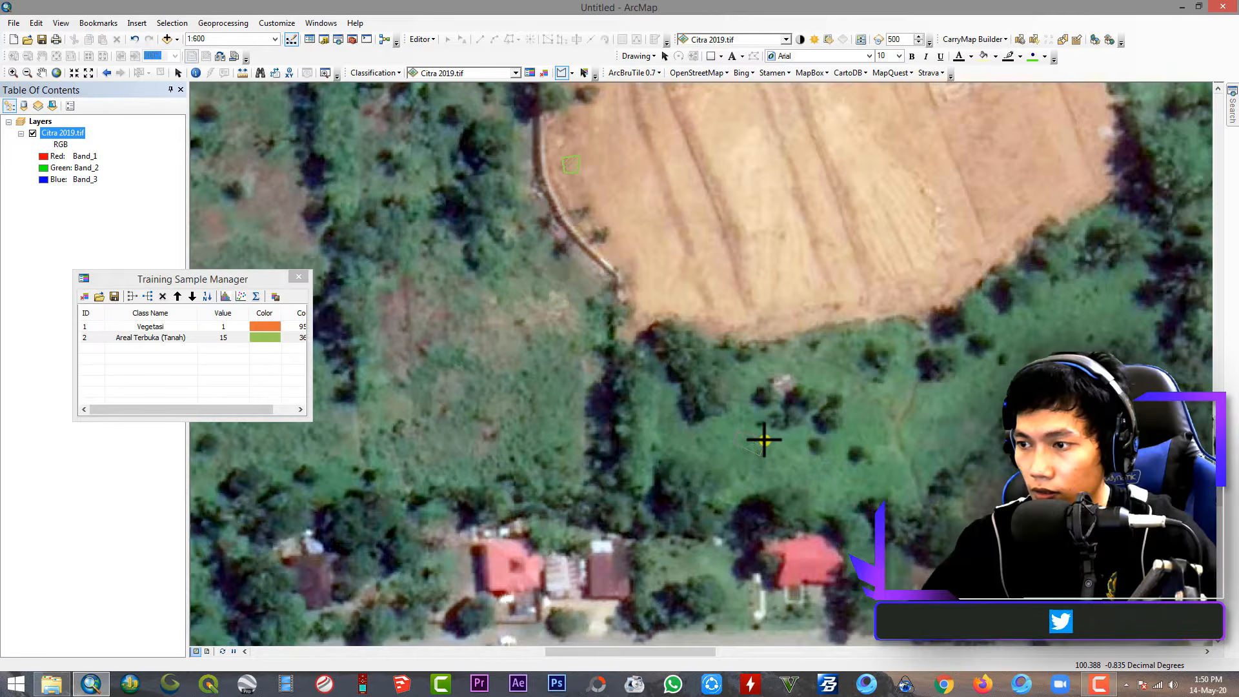
double_click(742, 431)
Draw three more small training-sample polygons on the grassland around the cleared field: one southwest of it and two to its southeast
click(532, 381)
click(544, 395)
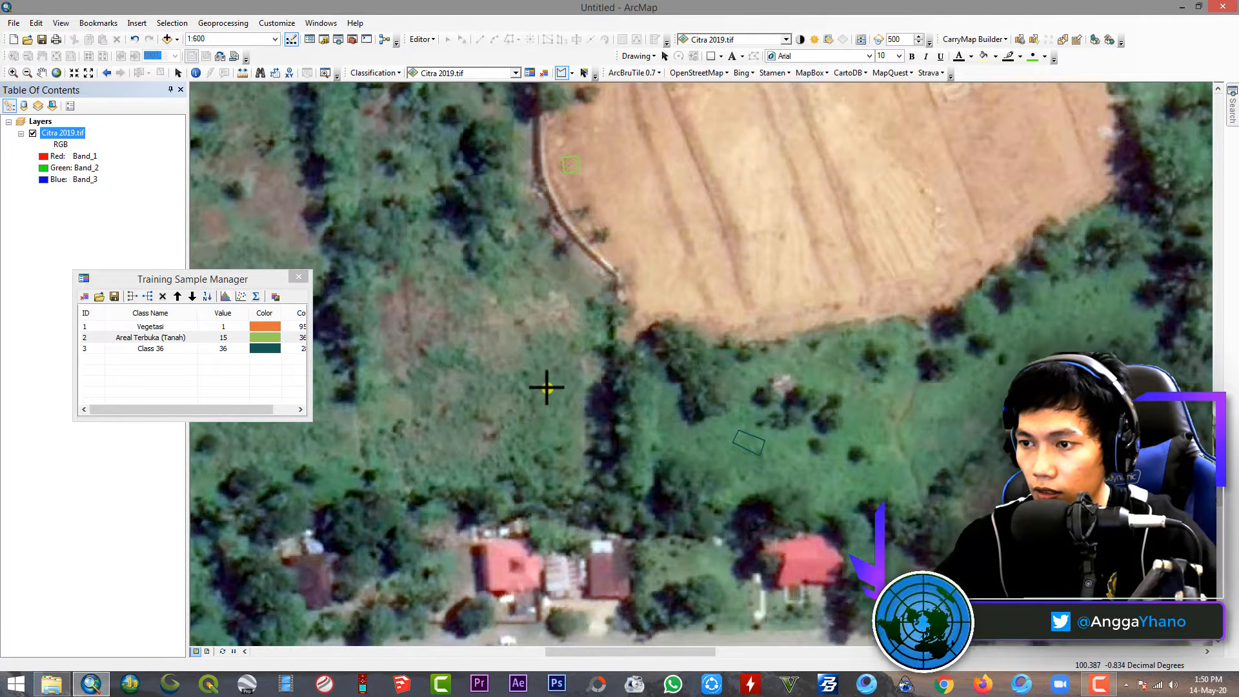
click(557, 386)
double_click(551, 369)
click(922, 412)
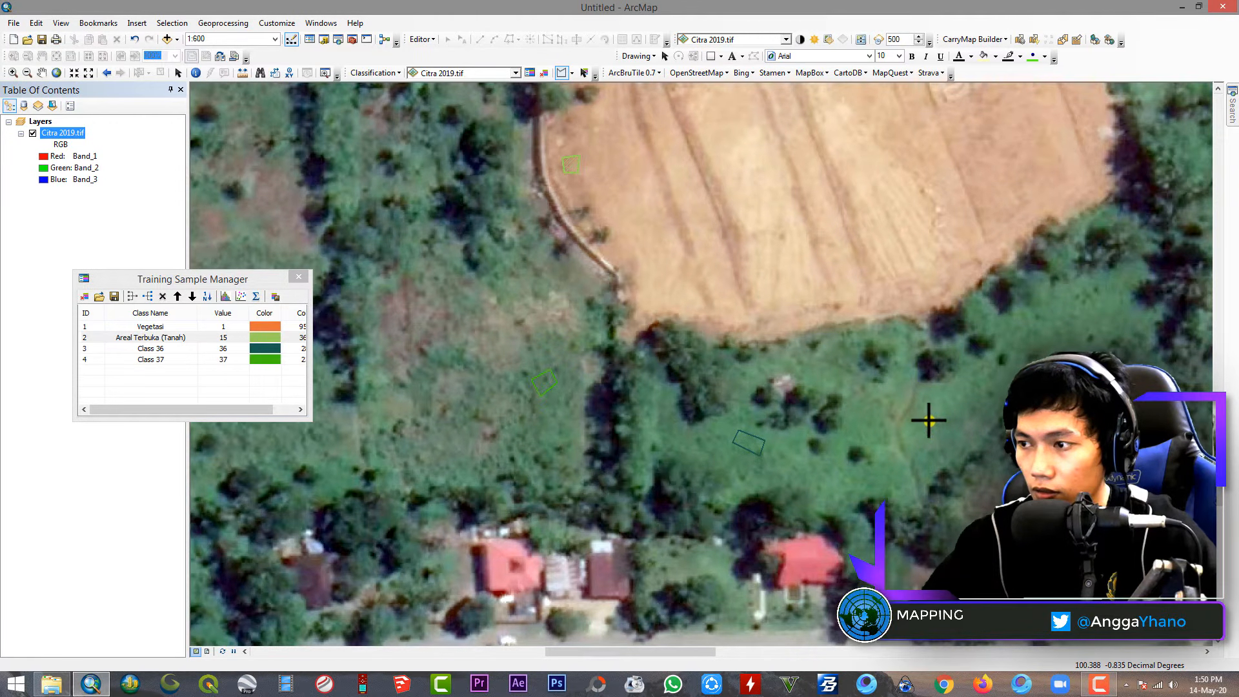
click(927, 421)
click(954, 409)
double_click(944, 395)
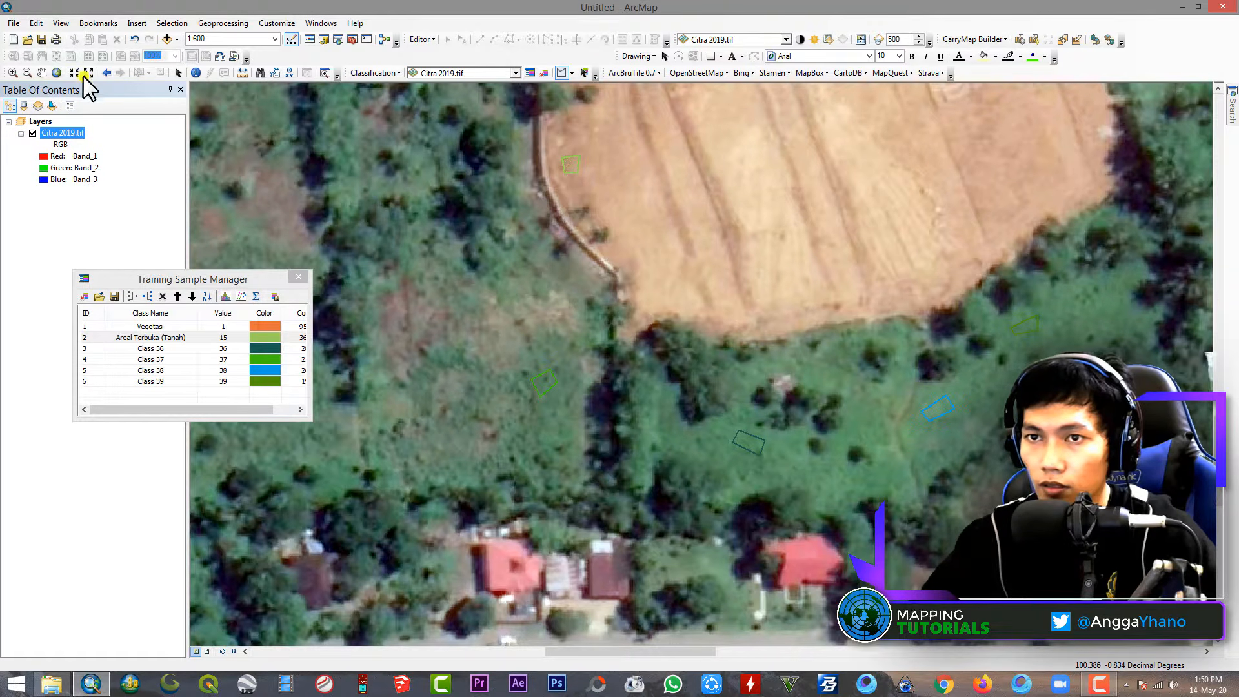
Draw two small training-sample polygons east of the long blue-roofed building: on the grassy clearing and on the grass patch farther southeast
click(41, 72)
scroll(667, 394, up, 3)
scroll(666, 393, up, 2)
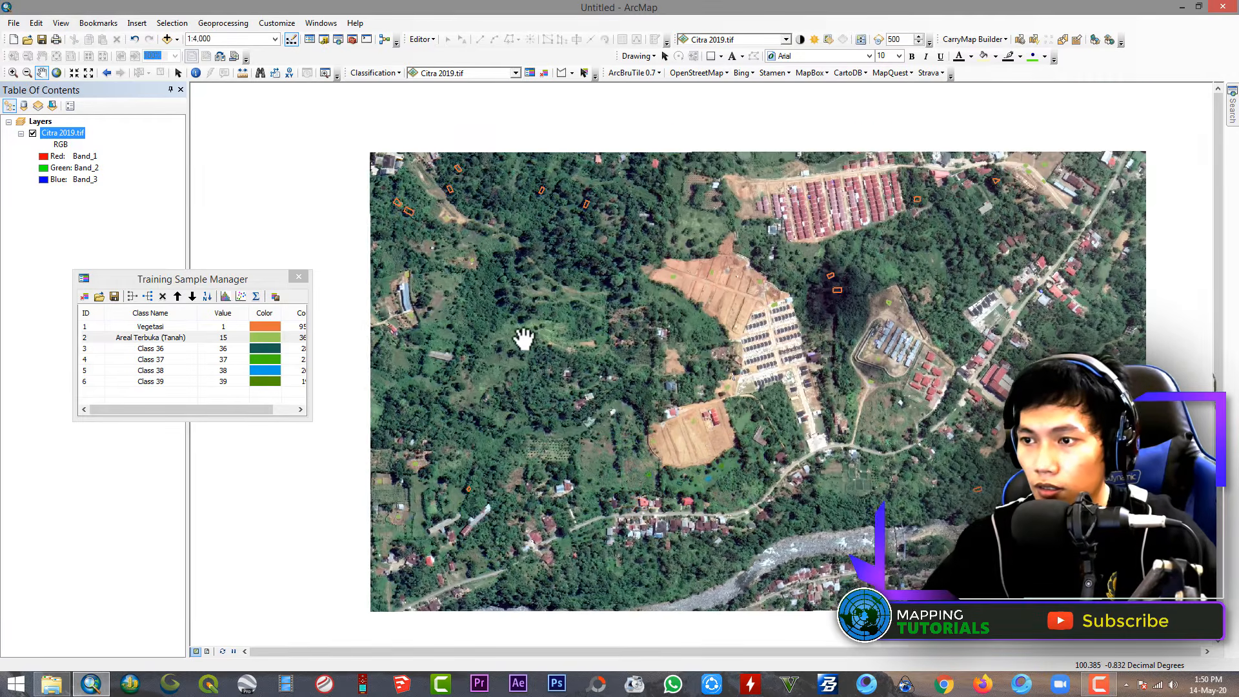
scroll(451, 282, down, 5)
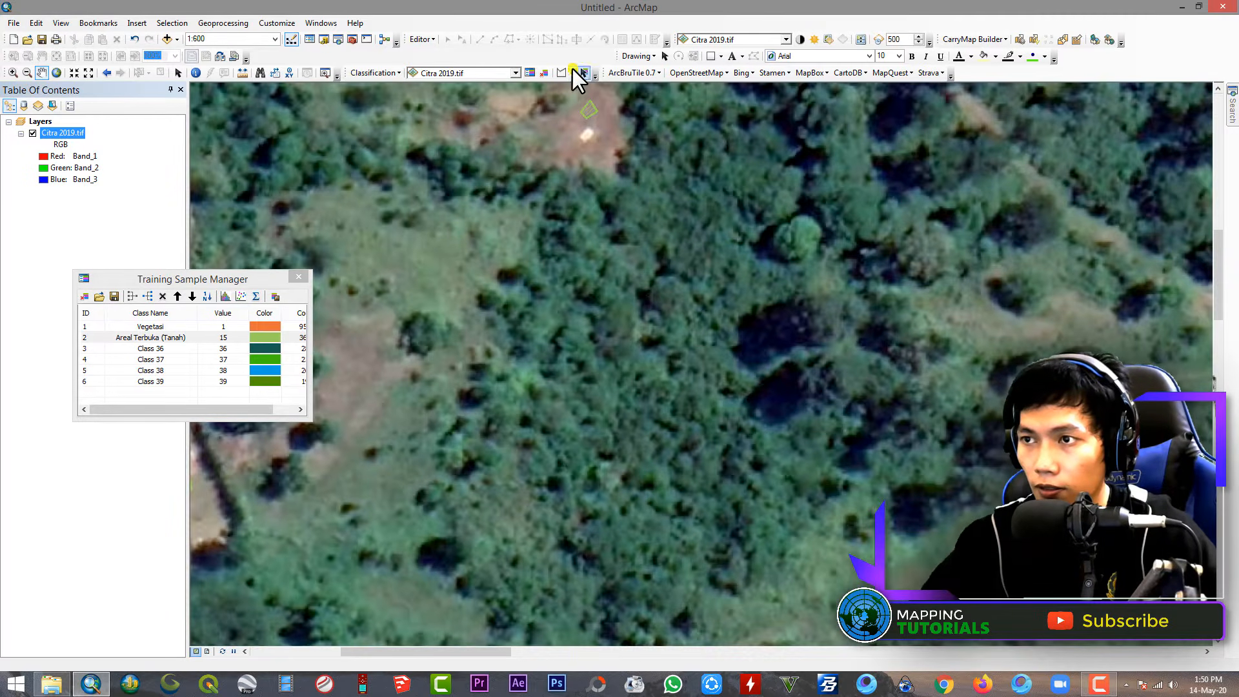
click(561, 72)
click(420, 268)
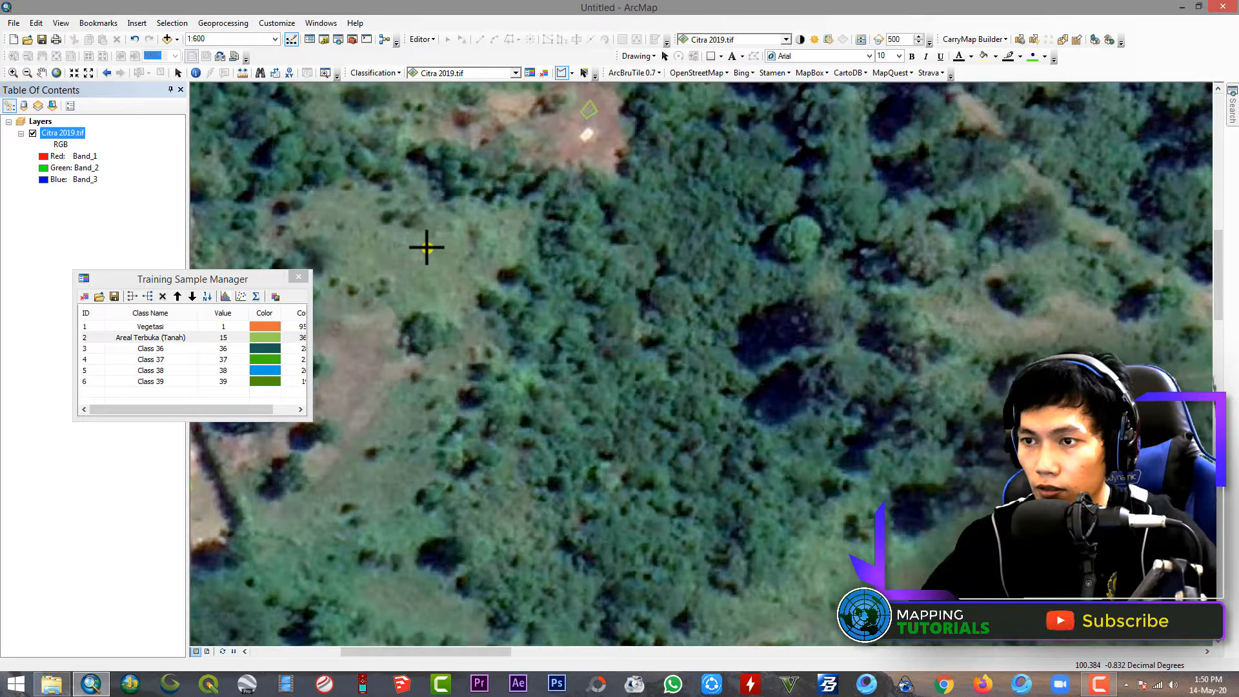
double_click(427, 248)
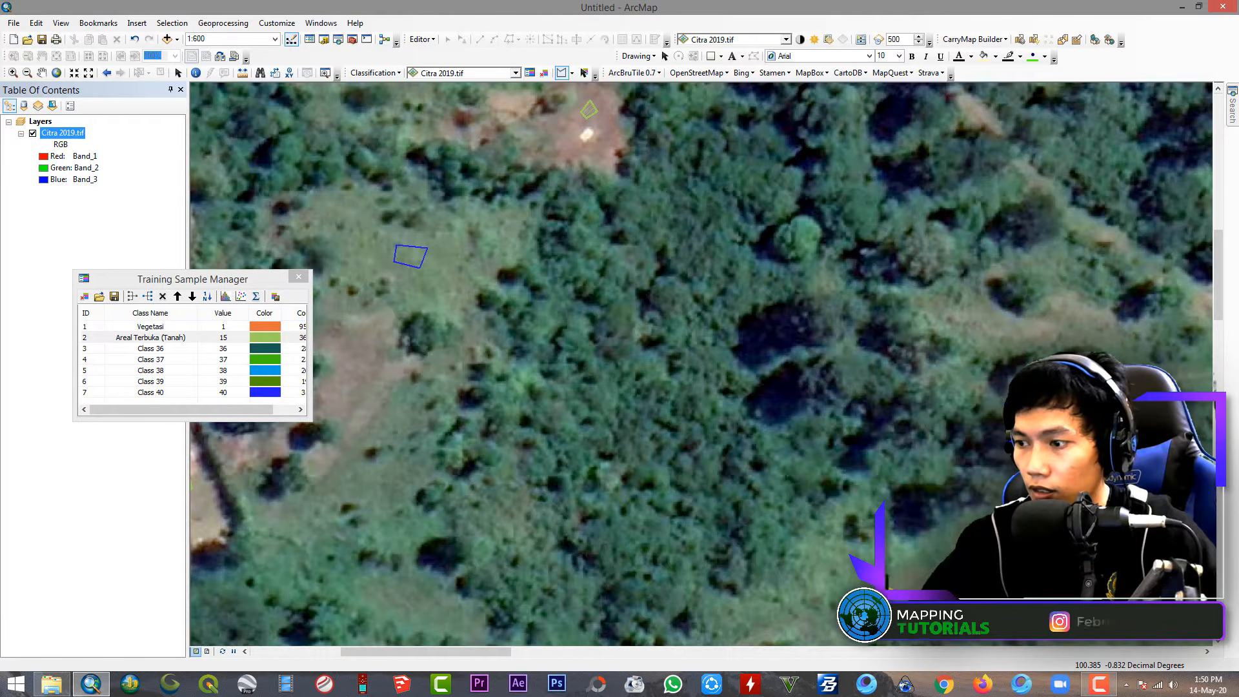
double_click(863, 597)
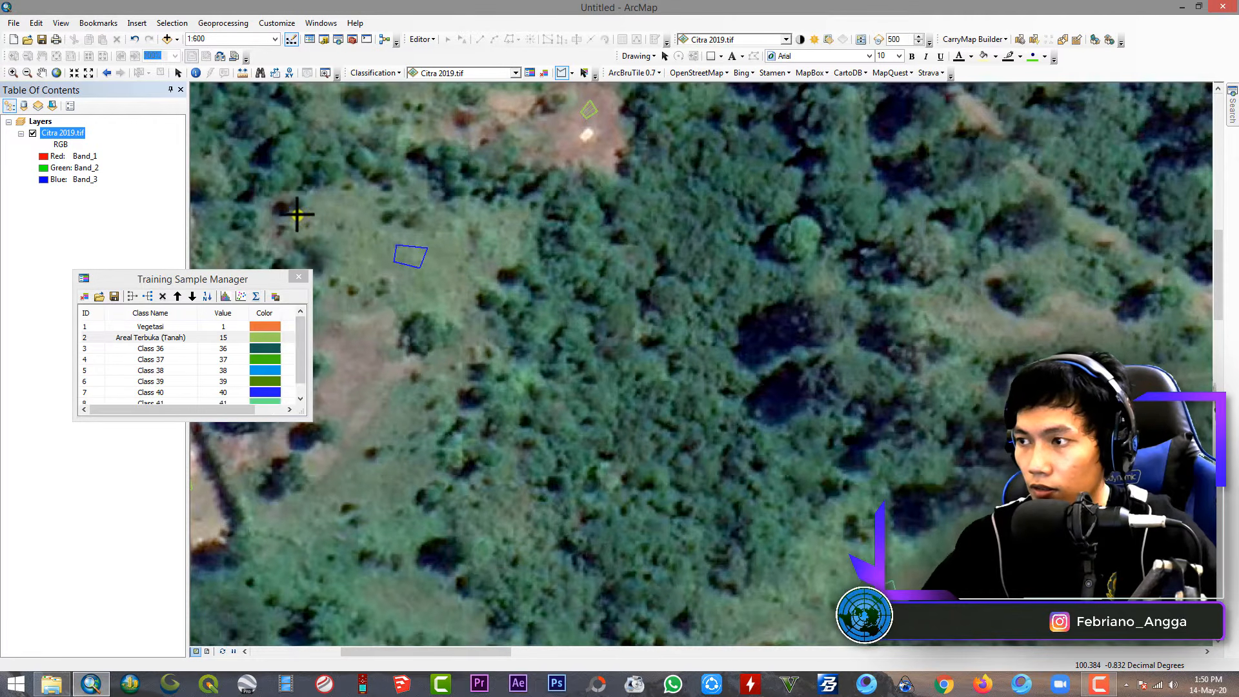
Draw two small training-sample polygons on the grassy strip near the image's southeastern edge, north of the river
click(40, 73)
scroll(711, 381, down, 5)
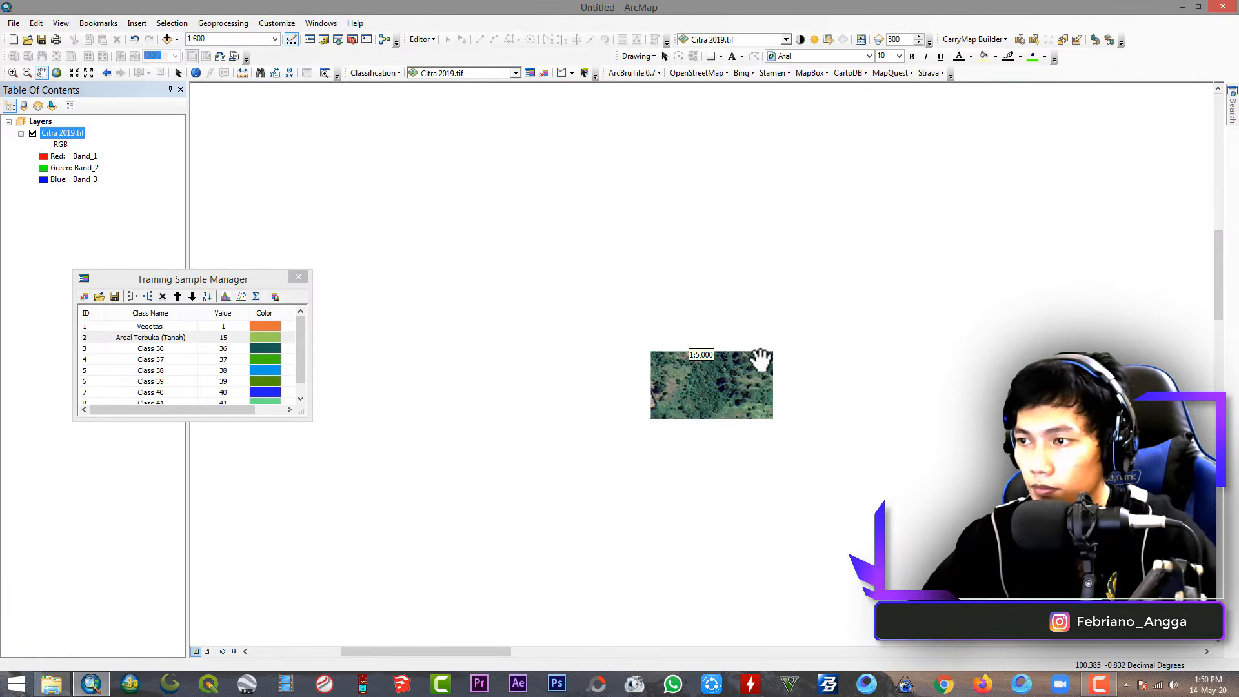
drag(872, 413, 549, 334)
drag(837, 407, 785, 373)
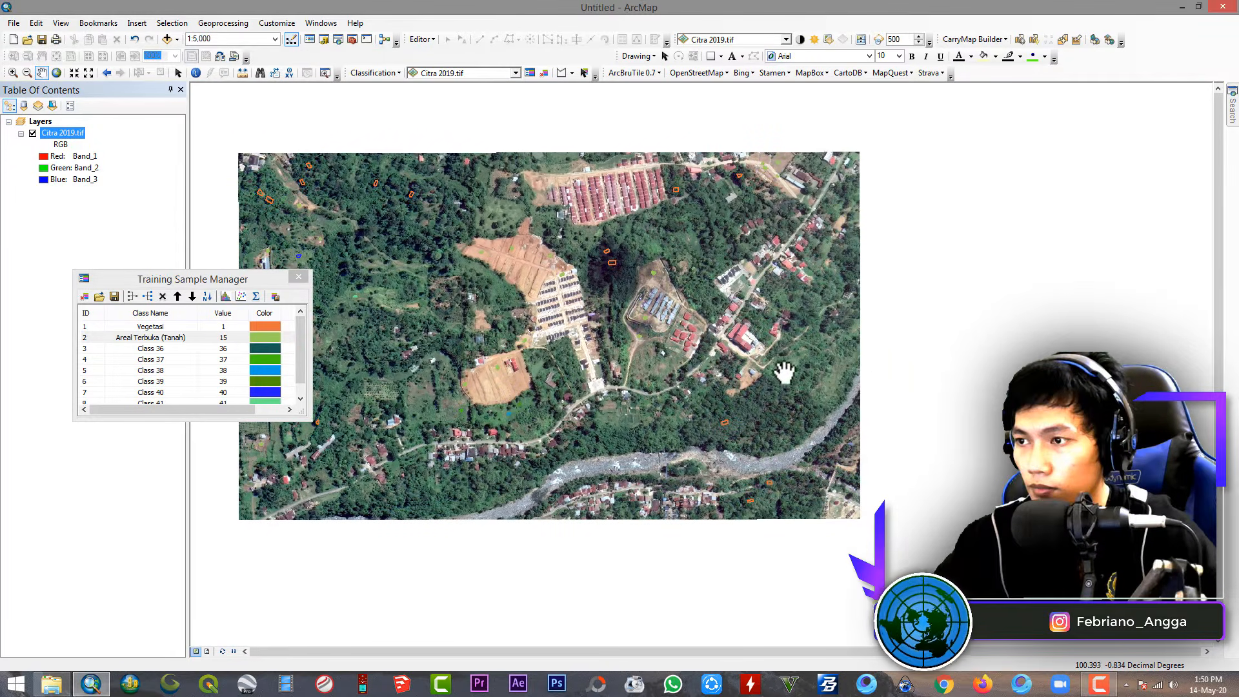
scroll(857, 381, up, 3)
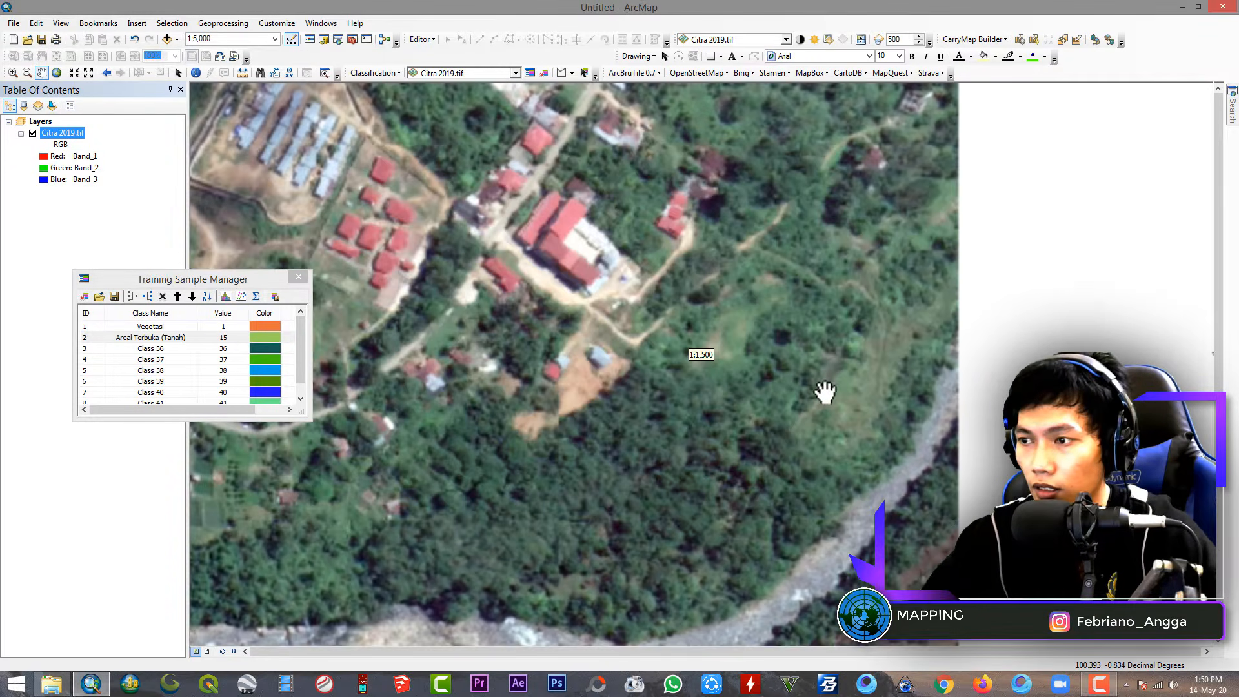
scroll(860, 383, up, 2)
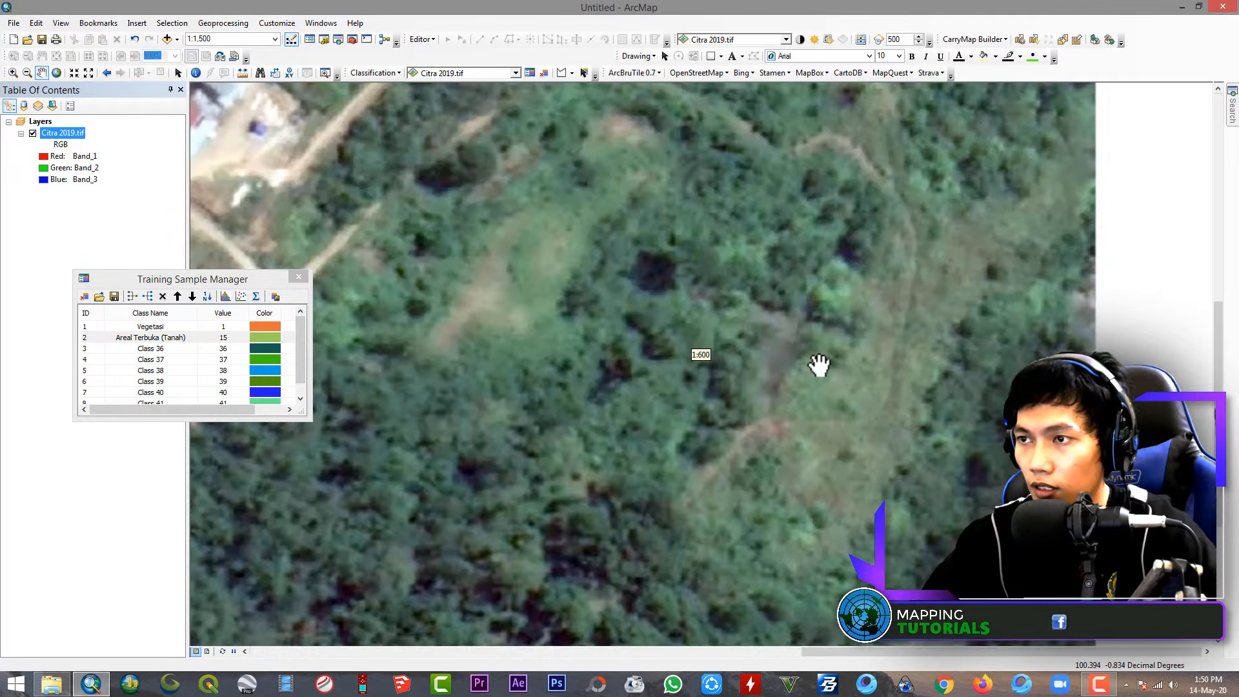
click(561, 73)
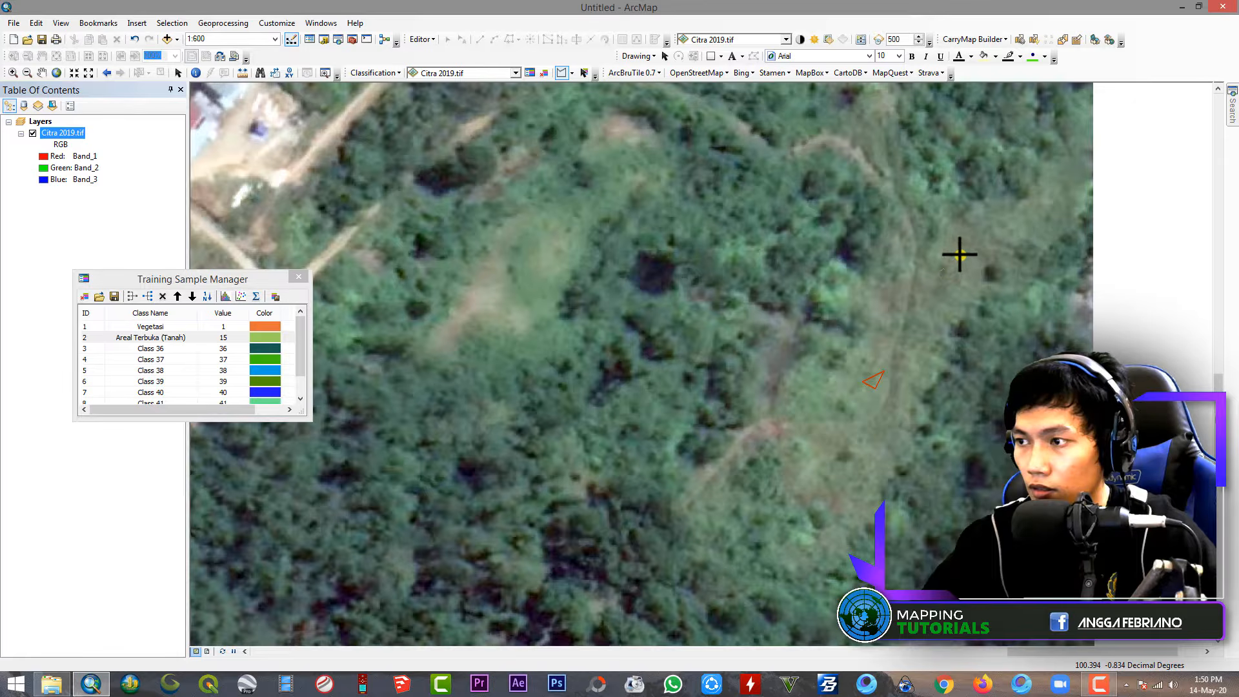
Look over the rest of the satellite image, from the southeastern edge back towards the housing areas, for grassland still to sample
click(42, 73)
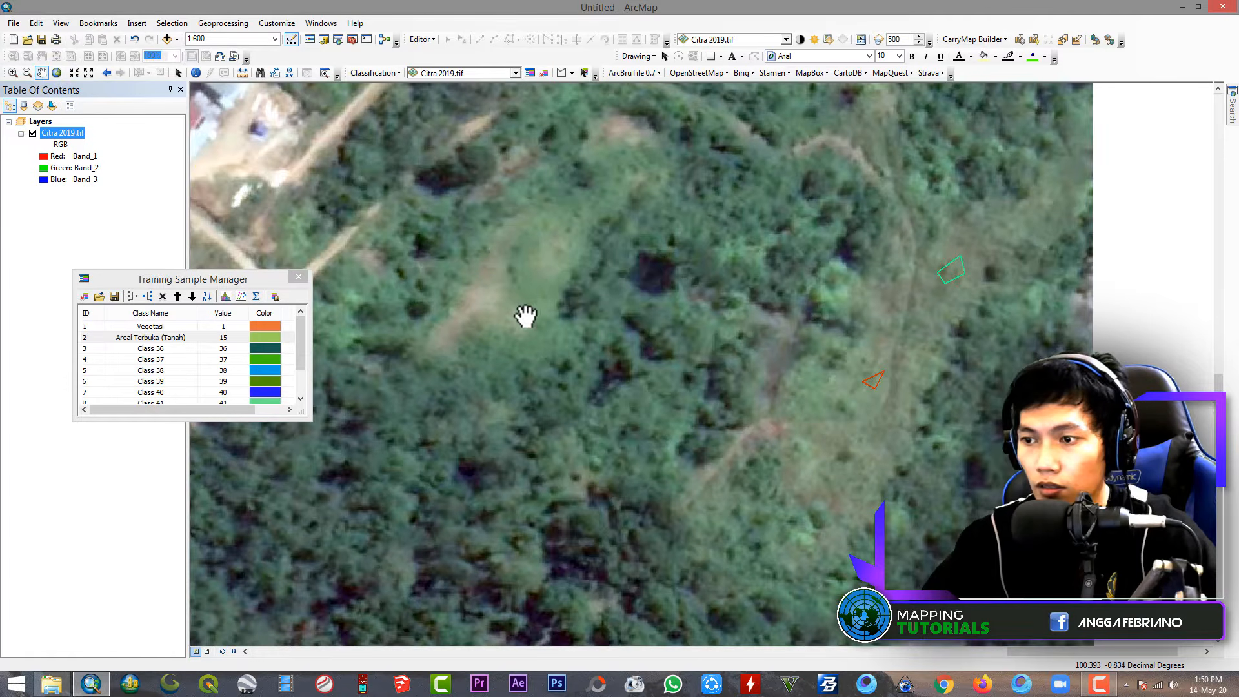
scroll(525, 316, down, 3)
drag(567, 275, 620, 445)
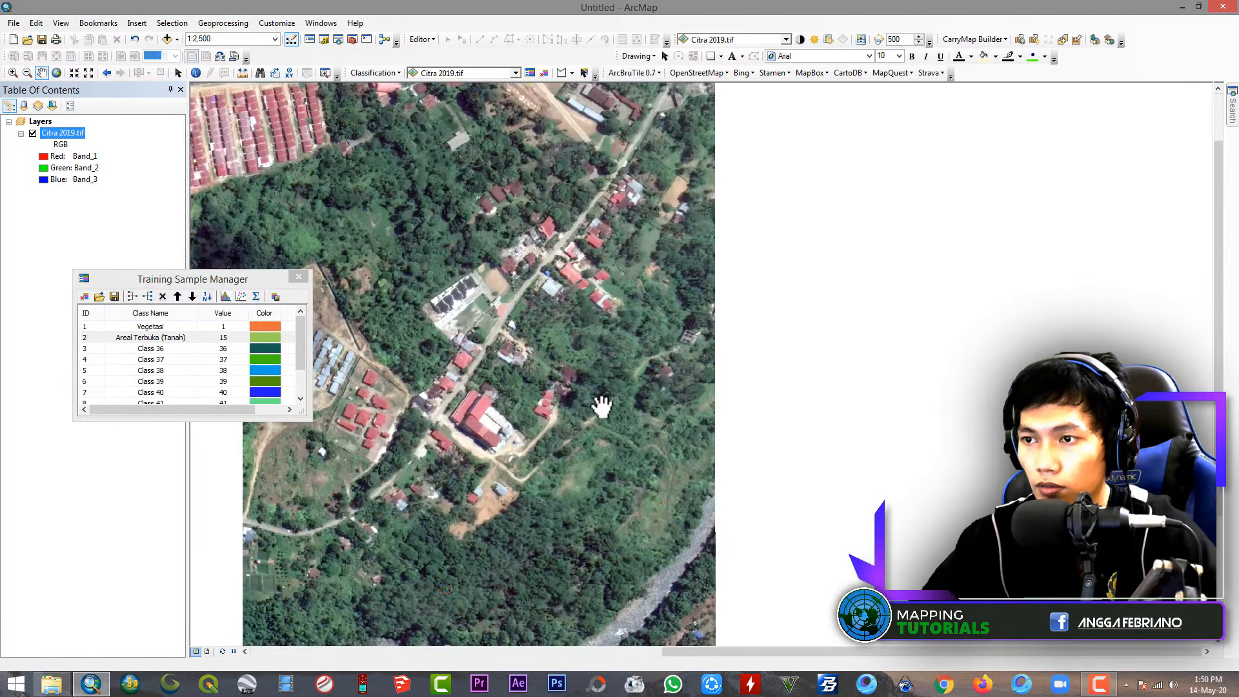
drag(576, 332, 670, 439)
drag(552, 282, 697, 362)
drag(601, 375, 746, 284)
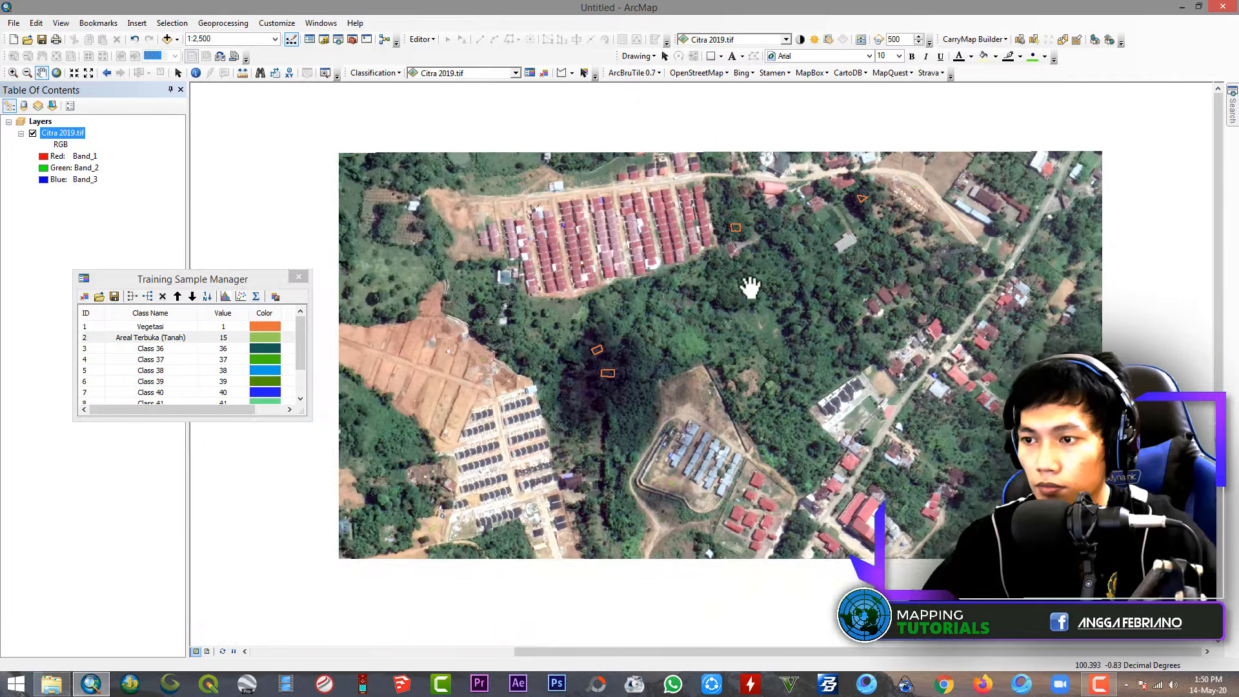
scroll(753, 388, down, 1)
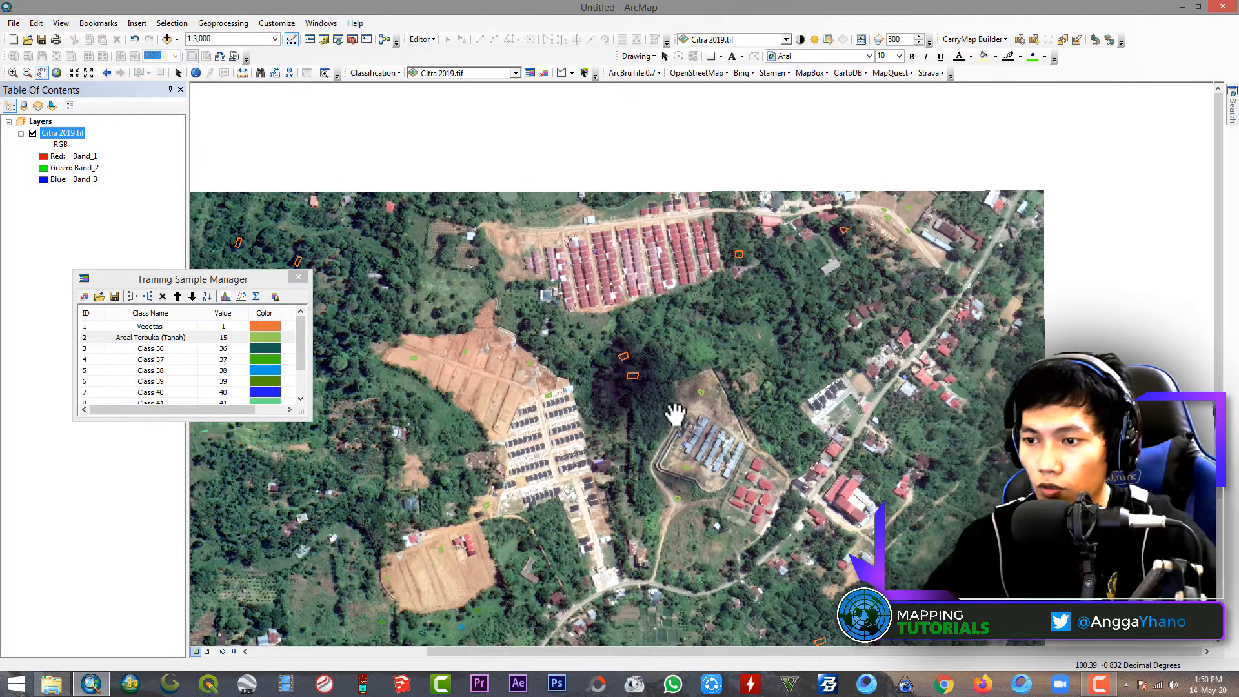
drag(733, 442, 748, 332)
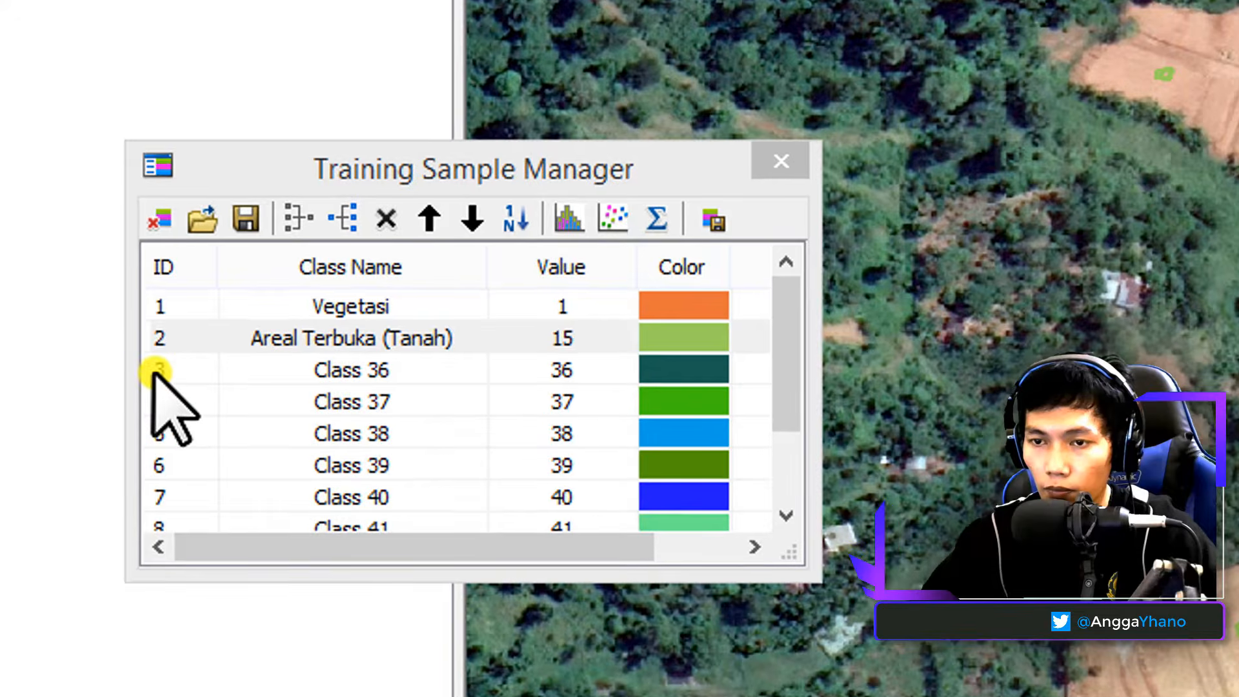
Merge the training samples Class 36 through Class 43 into a single class
click(90, 350)
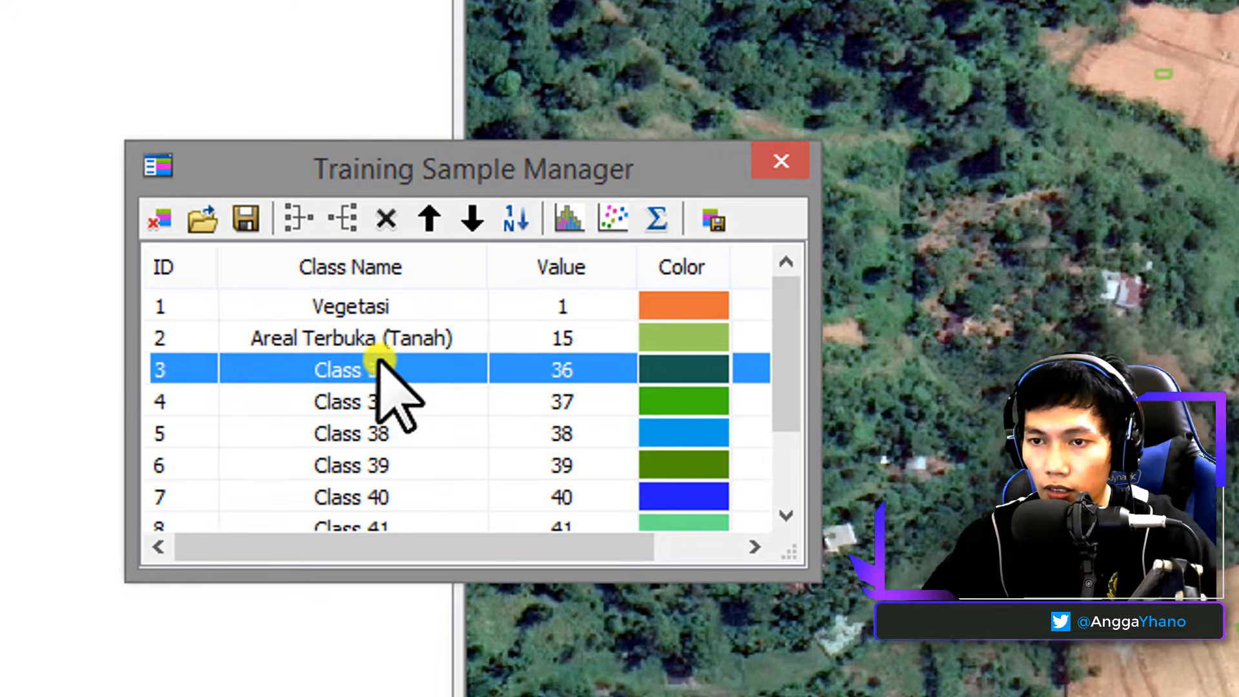
scroll(381, 368, down, 1)
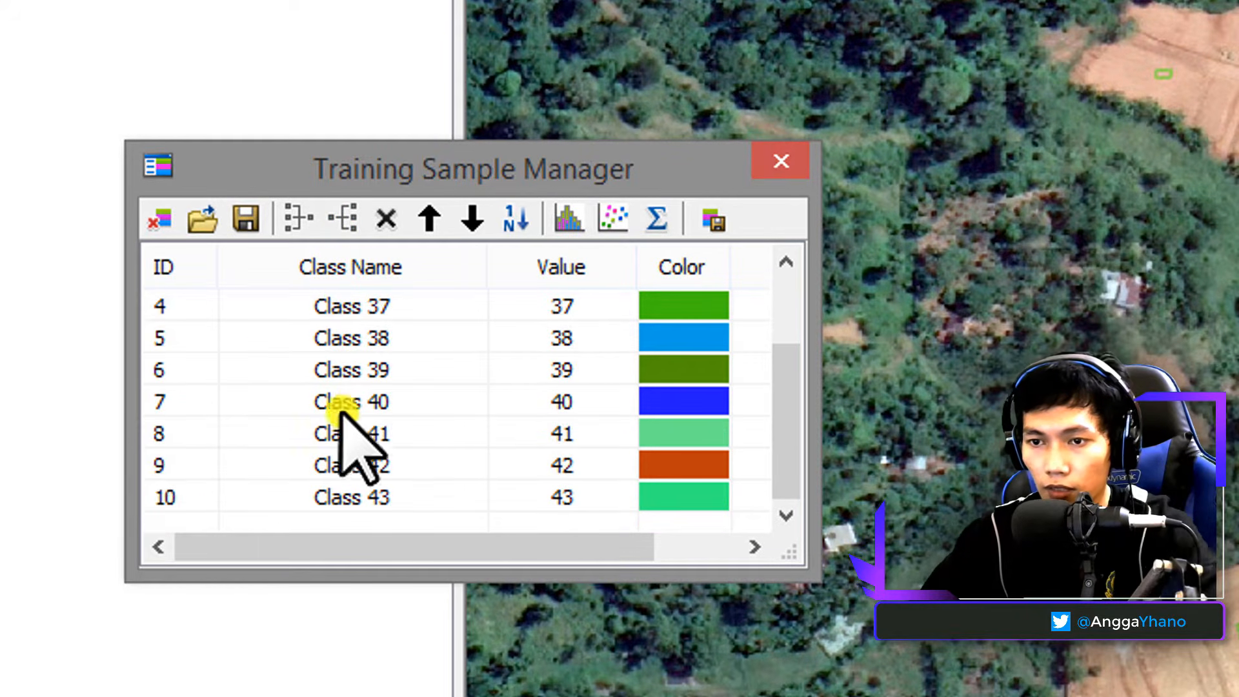
shift+click(159, 499)
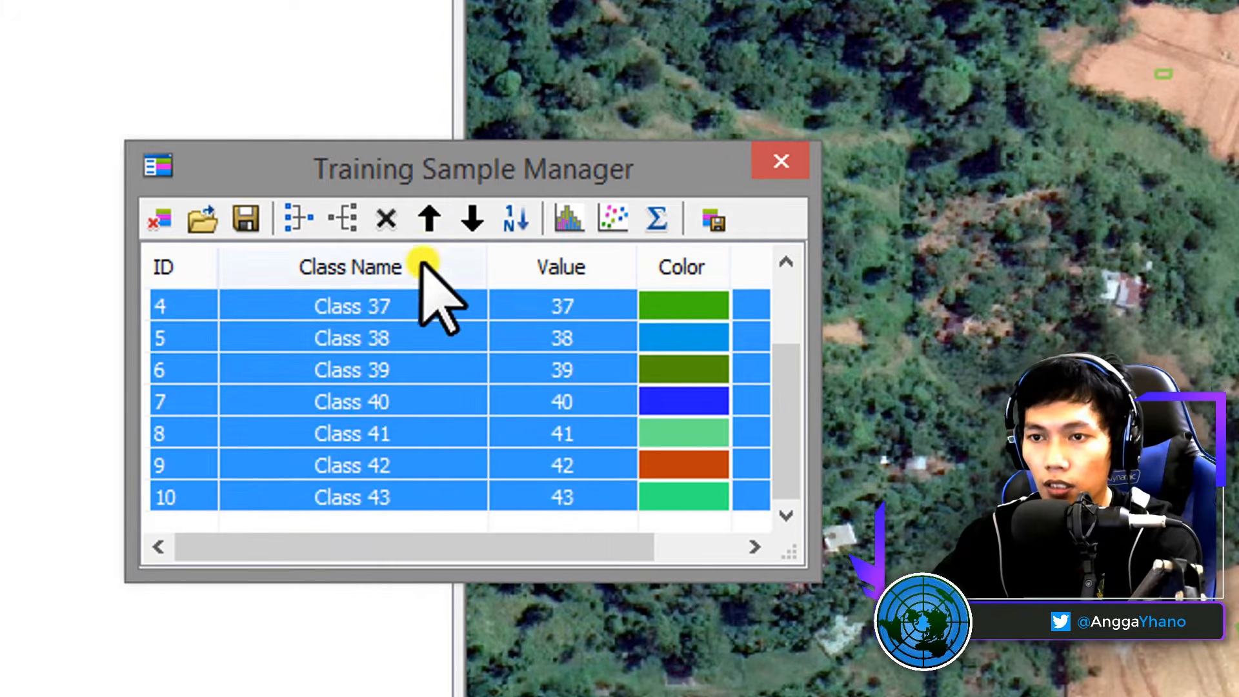
click(300, 219)
Rename the merged grassland class as Areal Terbuka (Hijau/Rumput)
click(344, 371)
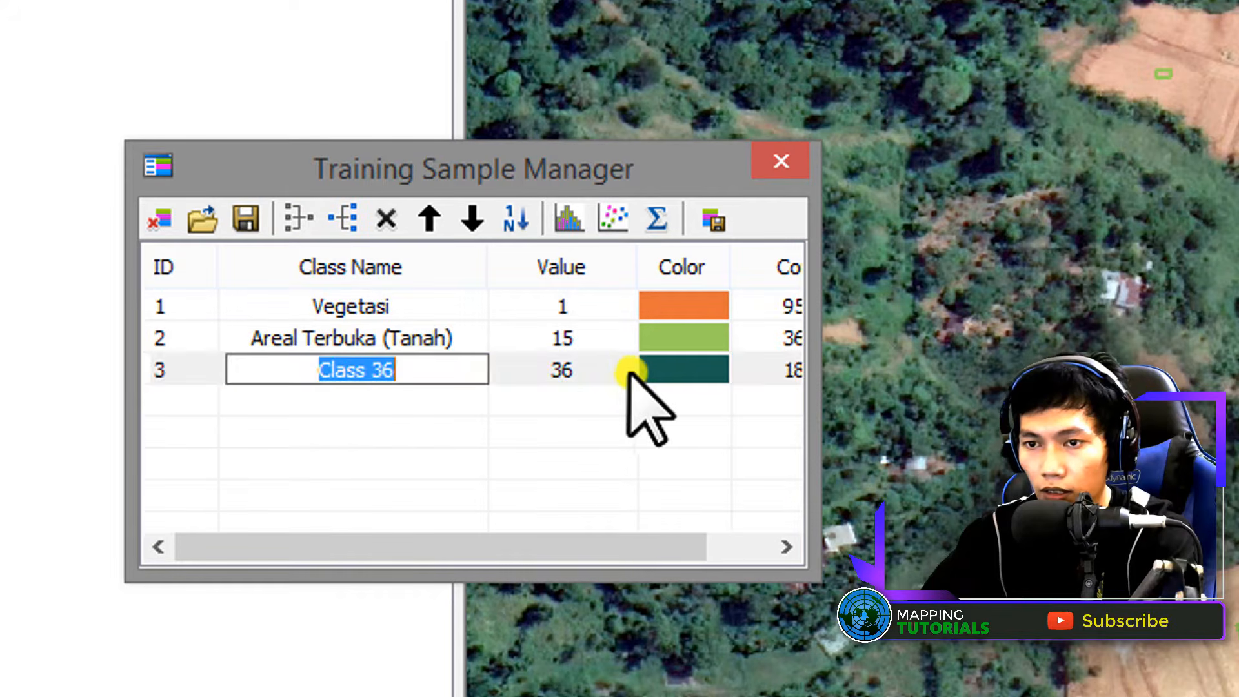
text(Area)
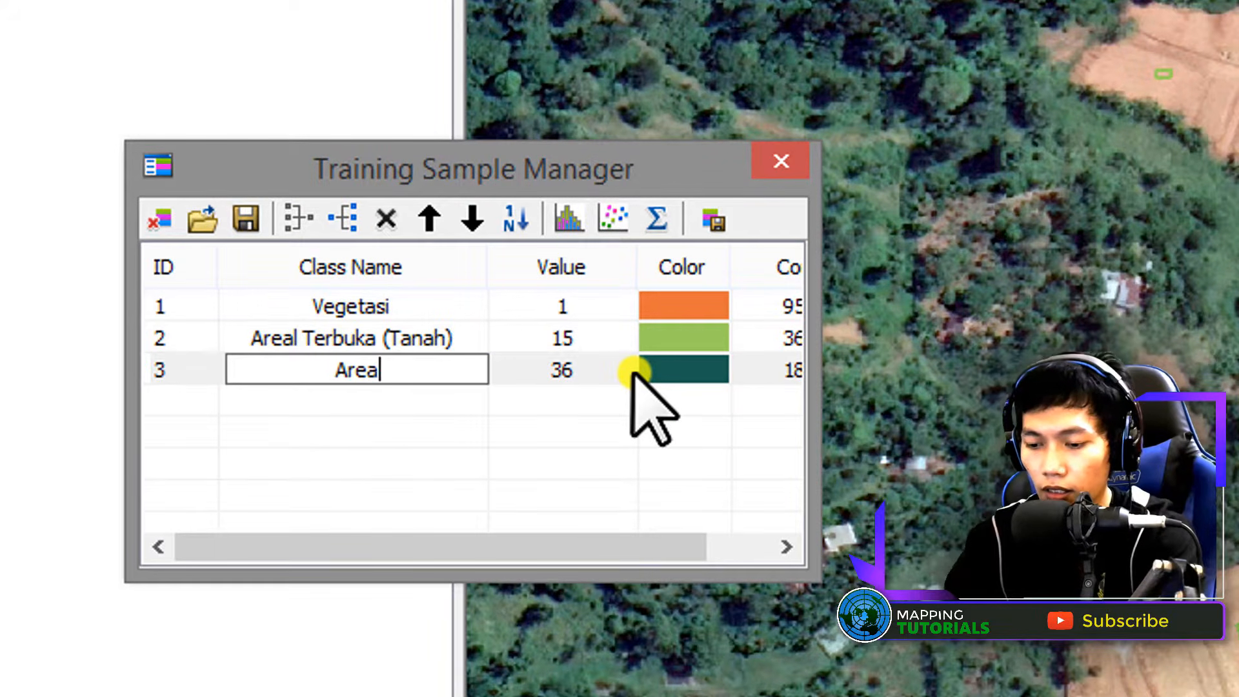
text(l terbuka)
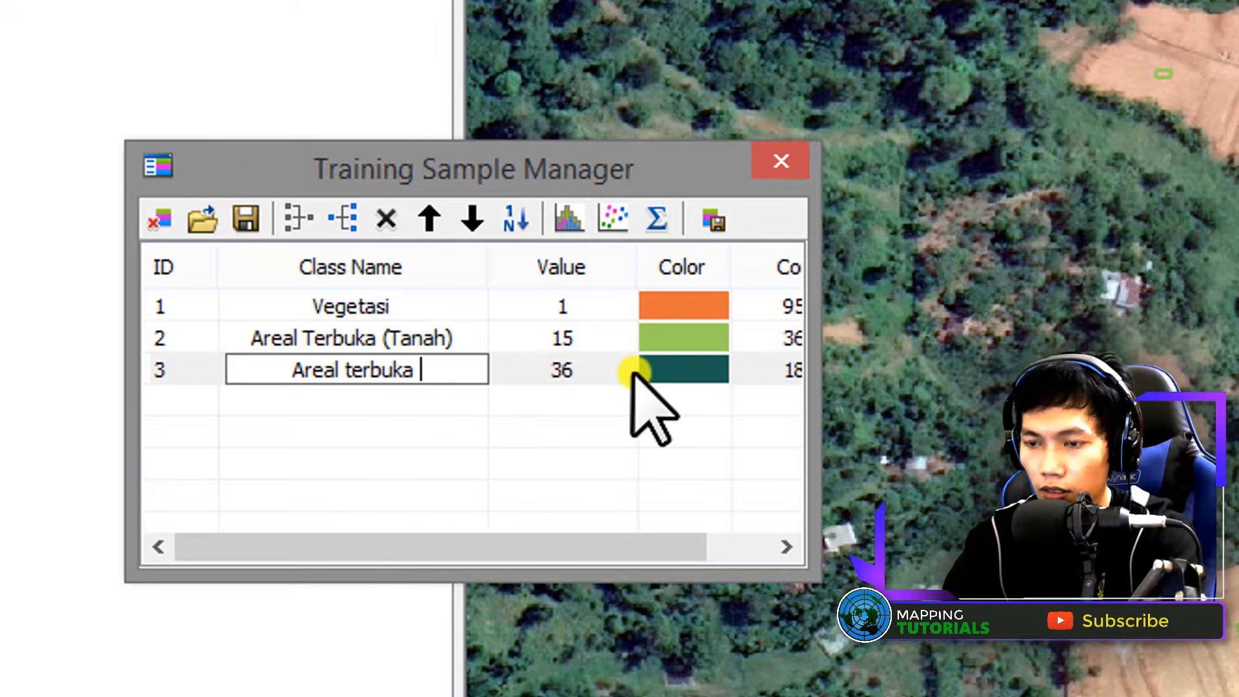
key(BackSpace)
key(BackSpace)
key(BackSpace)
key(BackSpace)
key(BackSpace)
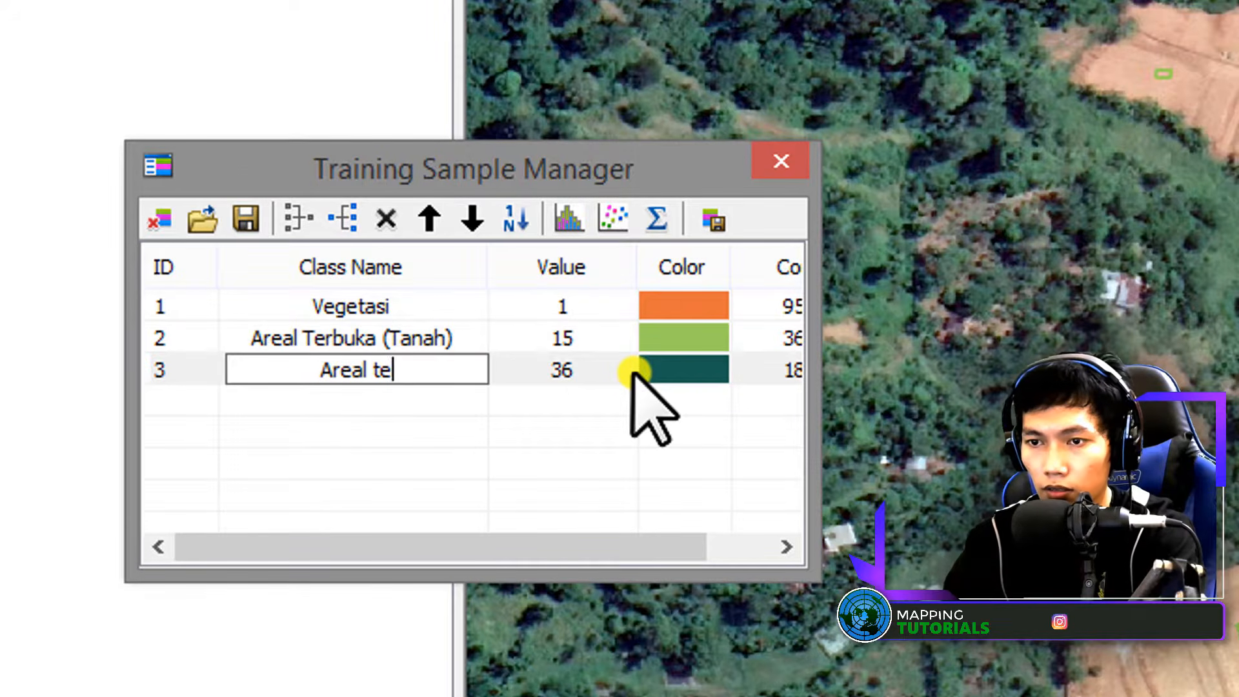
text(Terbuka )
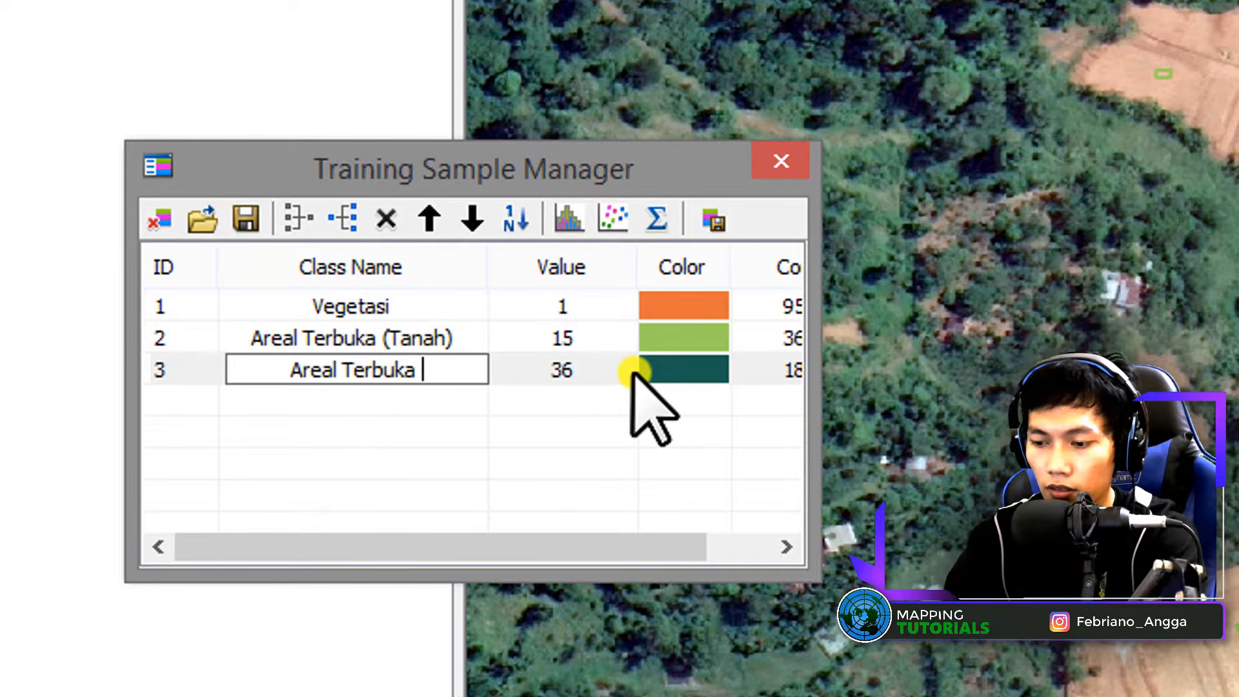
text(()
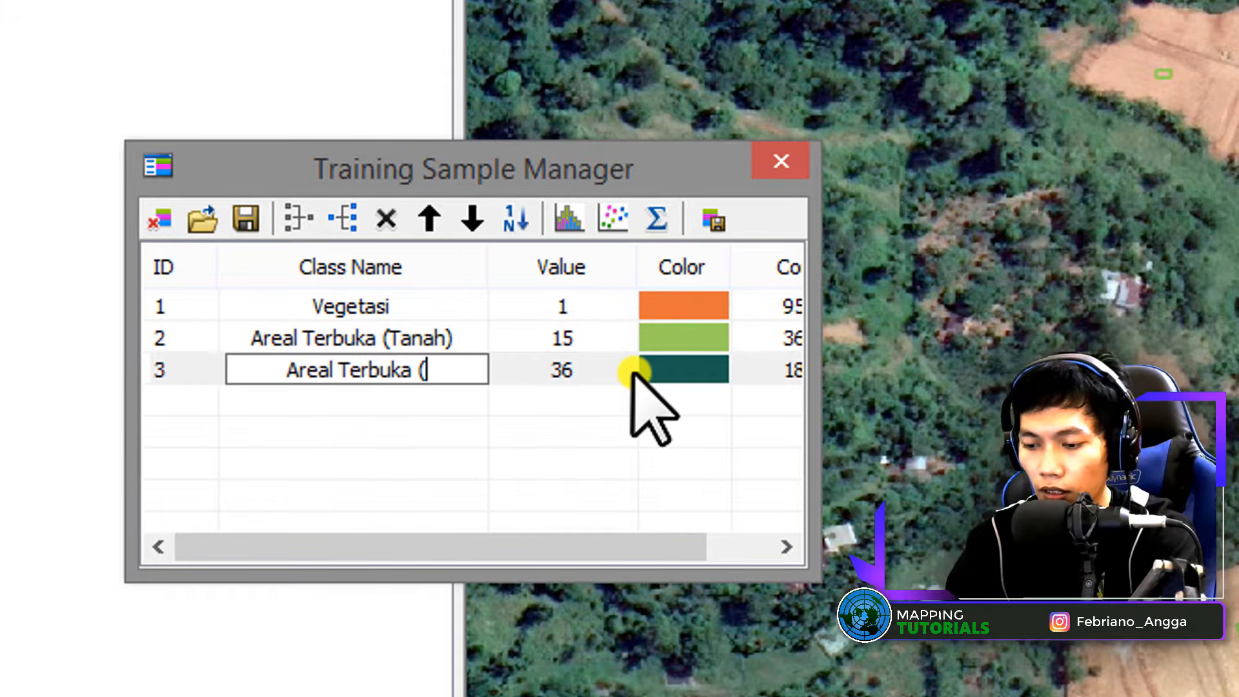
text(Hijau/)
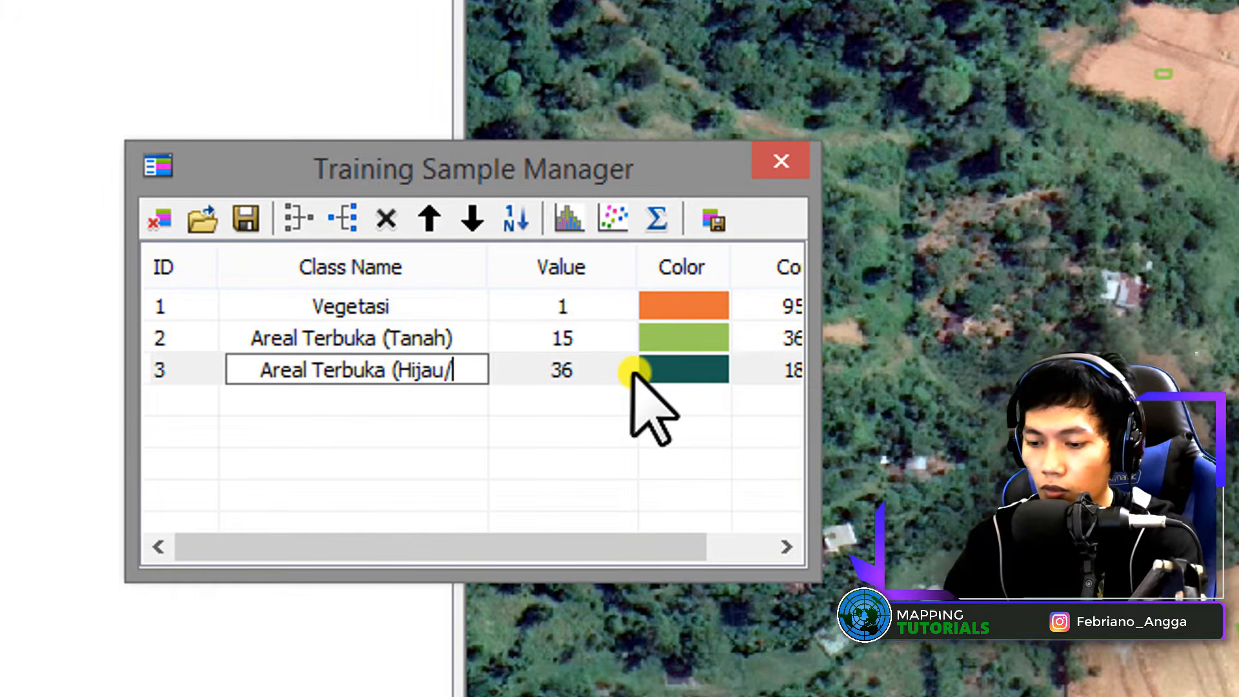
text(Rumput)
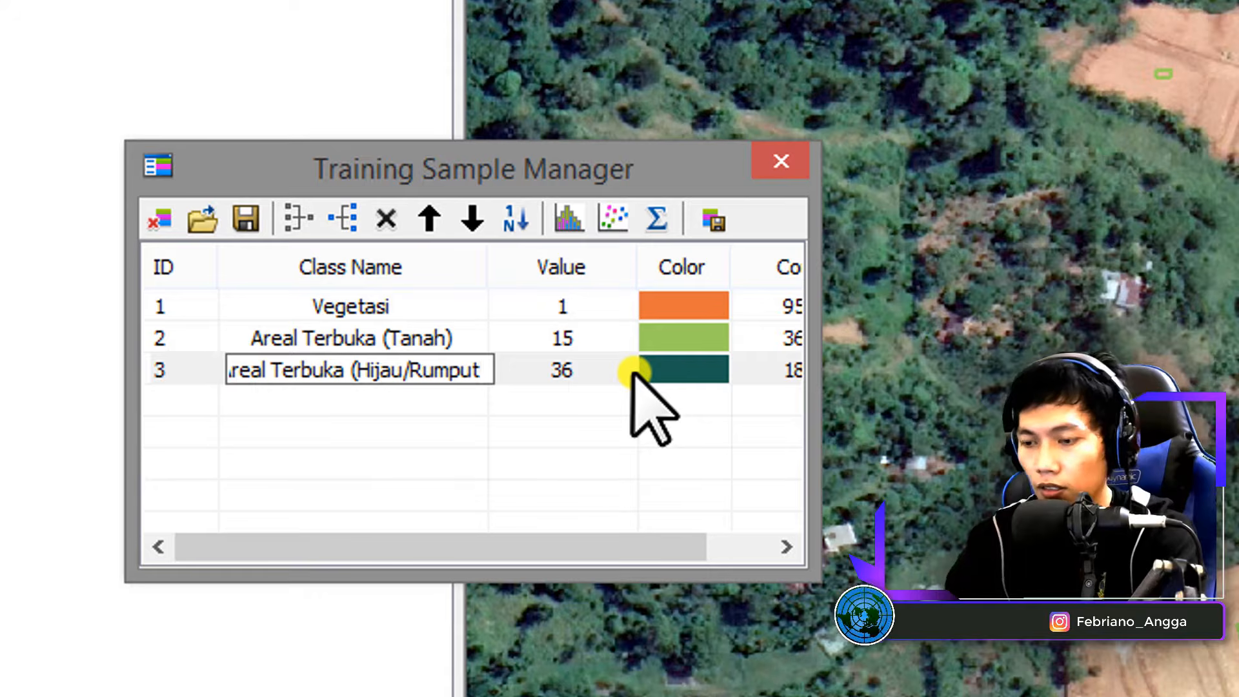
text())
key(Return)
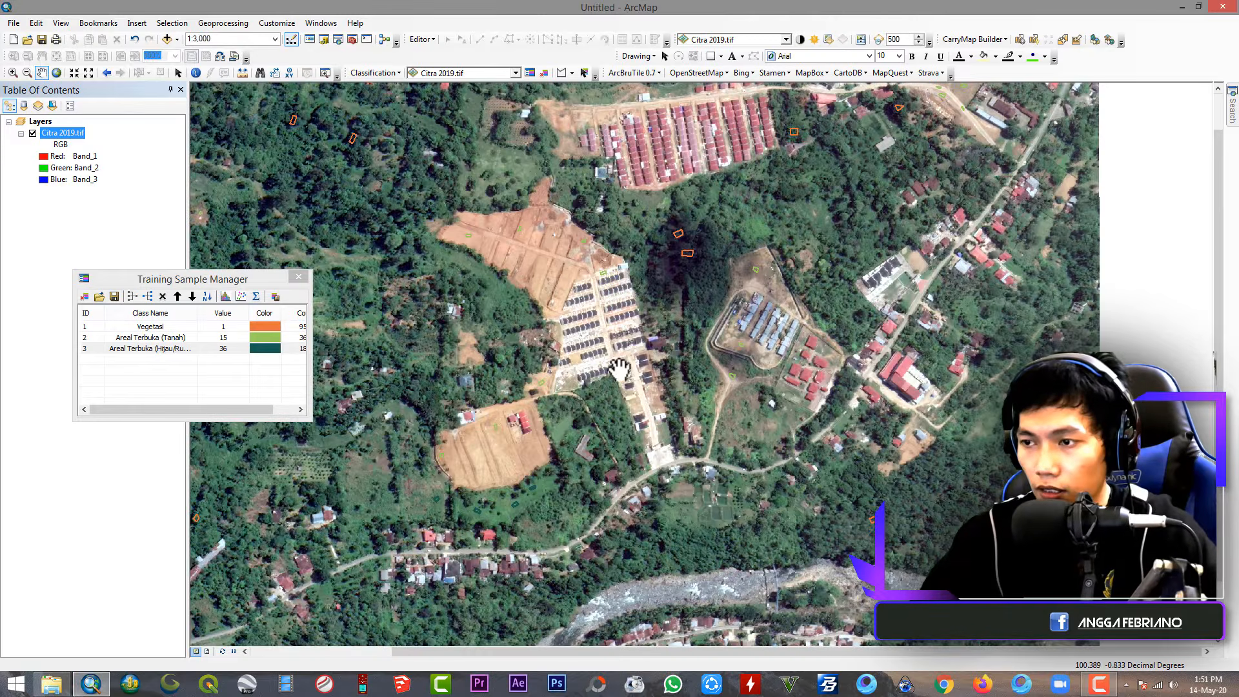
Draw three small training-sample polygons on the river's stretch near the image's southern edge, southwest of the rapids
drag(618, 369, 633, 305)
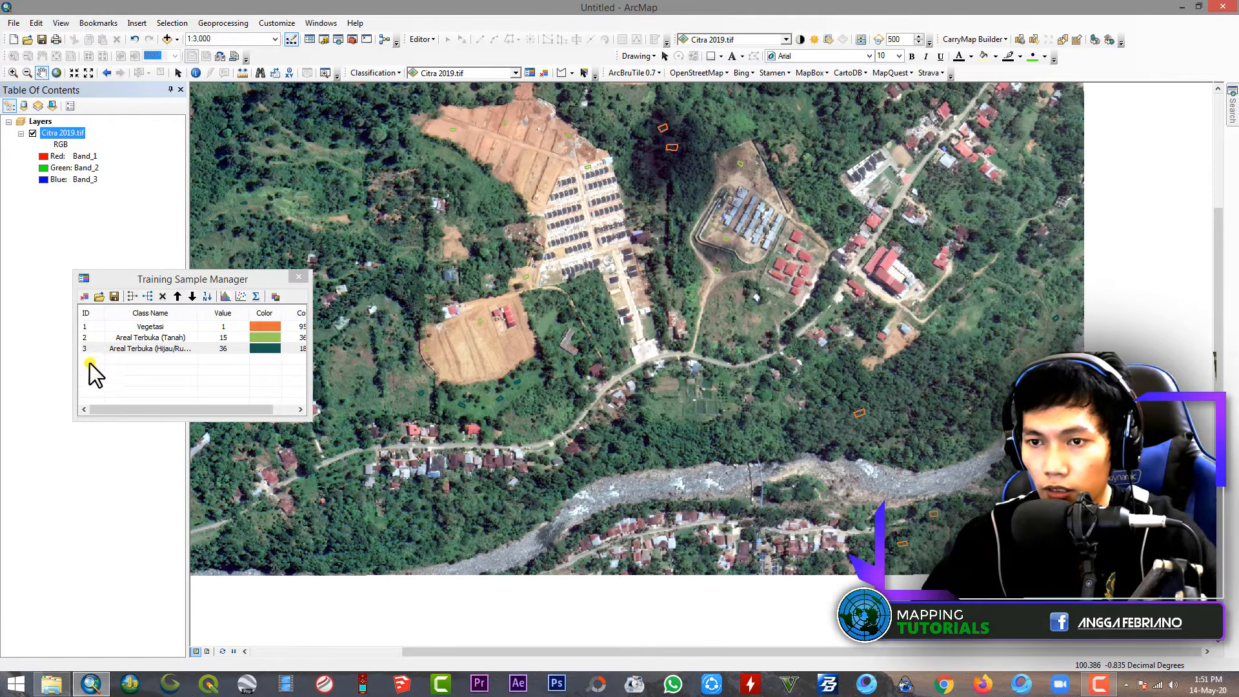
drag(564, 405, 575, 366)
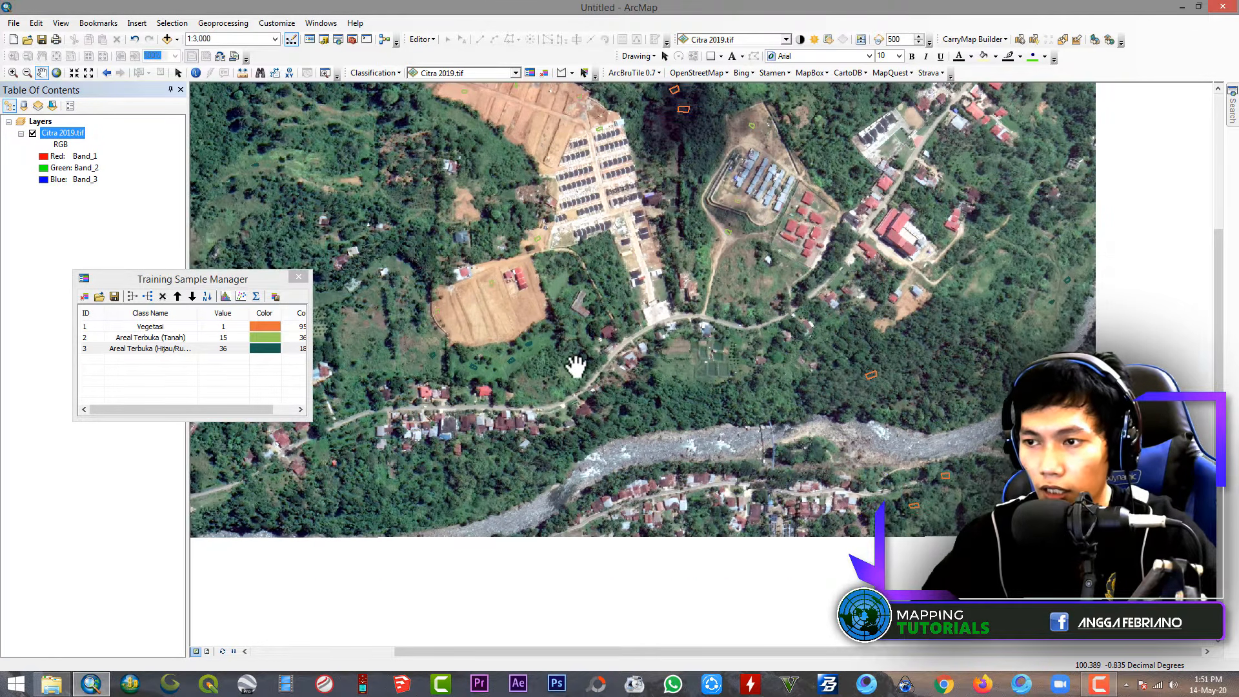
drag(701, 301, 666, 365)
drag(572, 499, 612, 404)
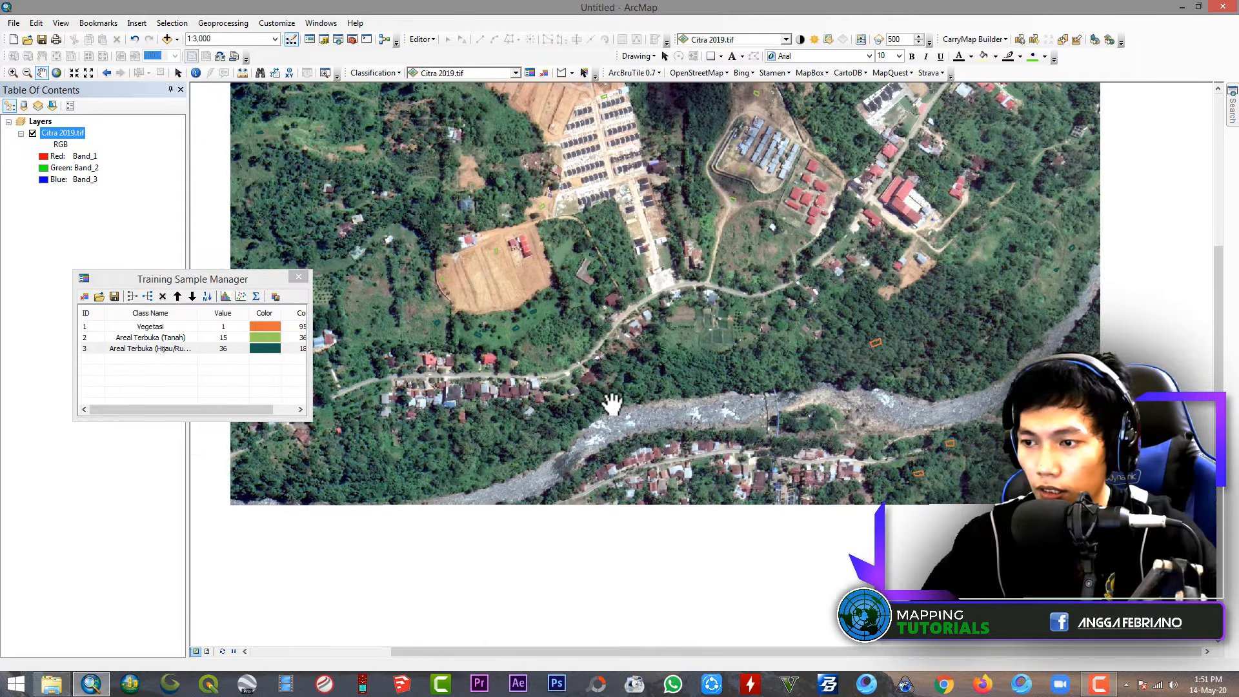
scroll(519, 489, up, 8)
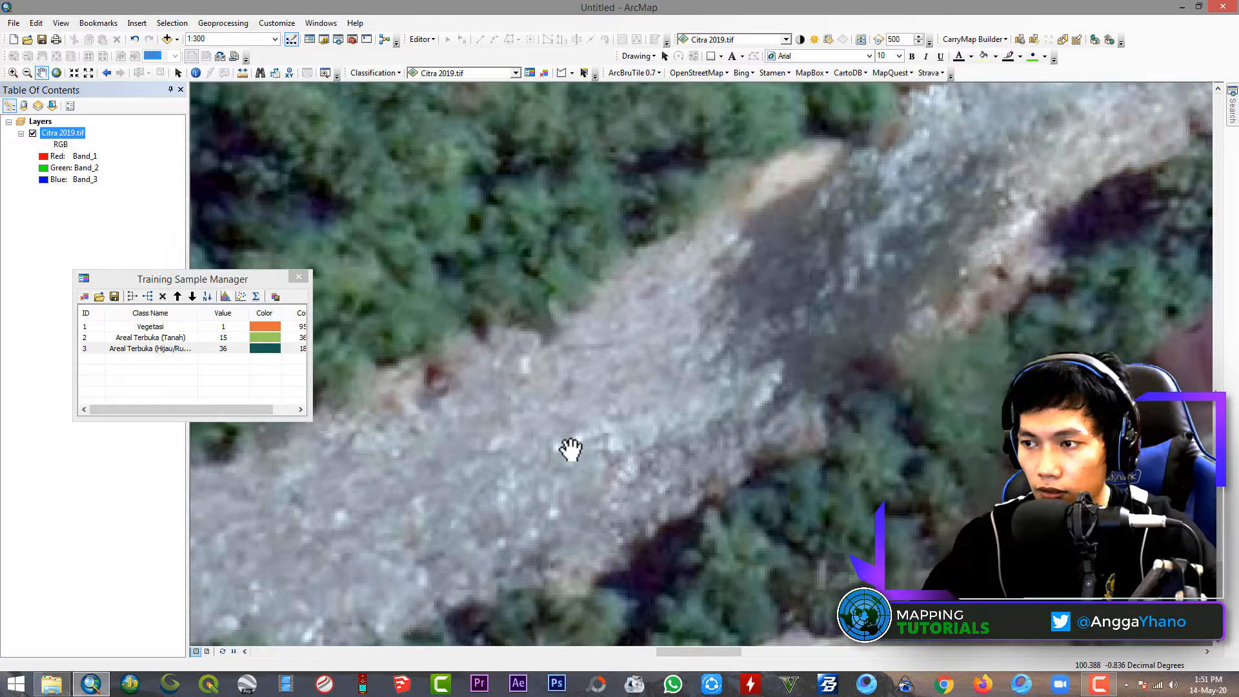
scroll(594, 444, down, 2)
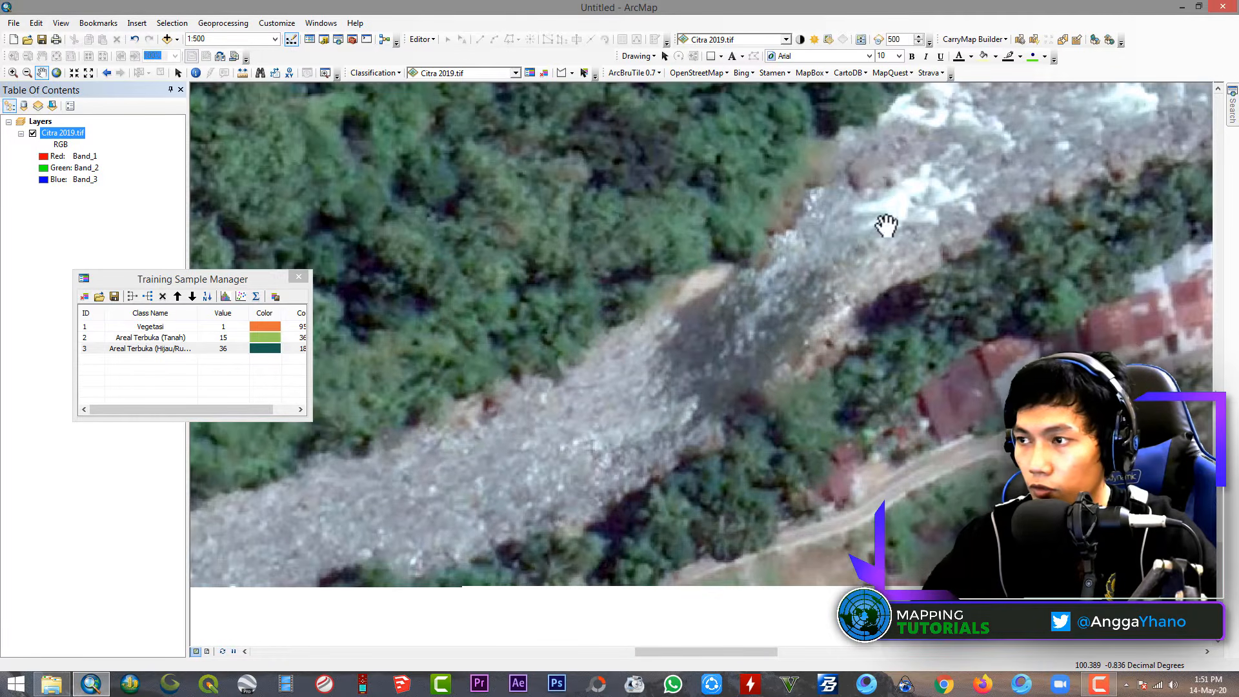
drag(504, 493, 657, 382)
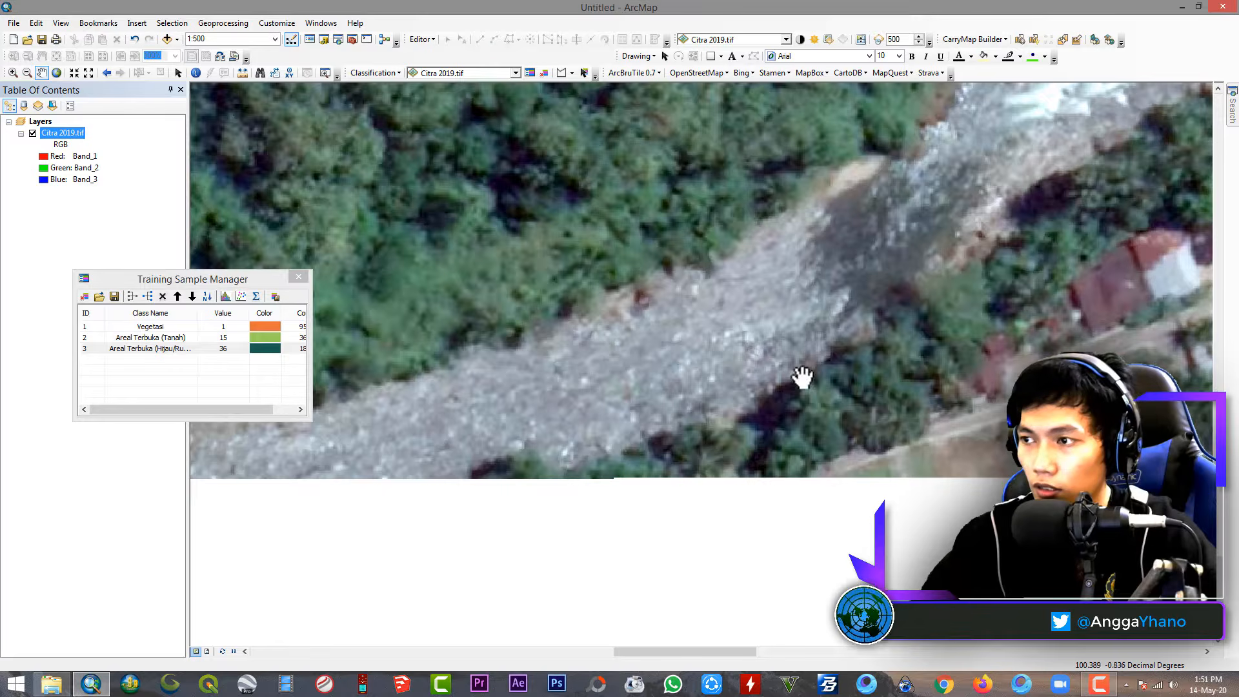
drag(702, 368, 657, 402)
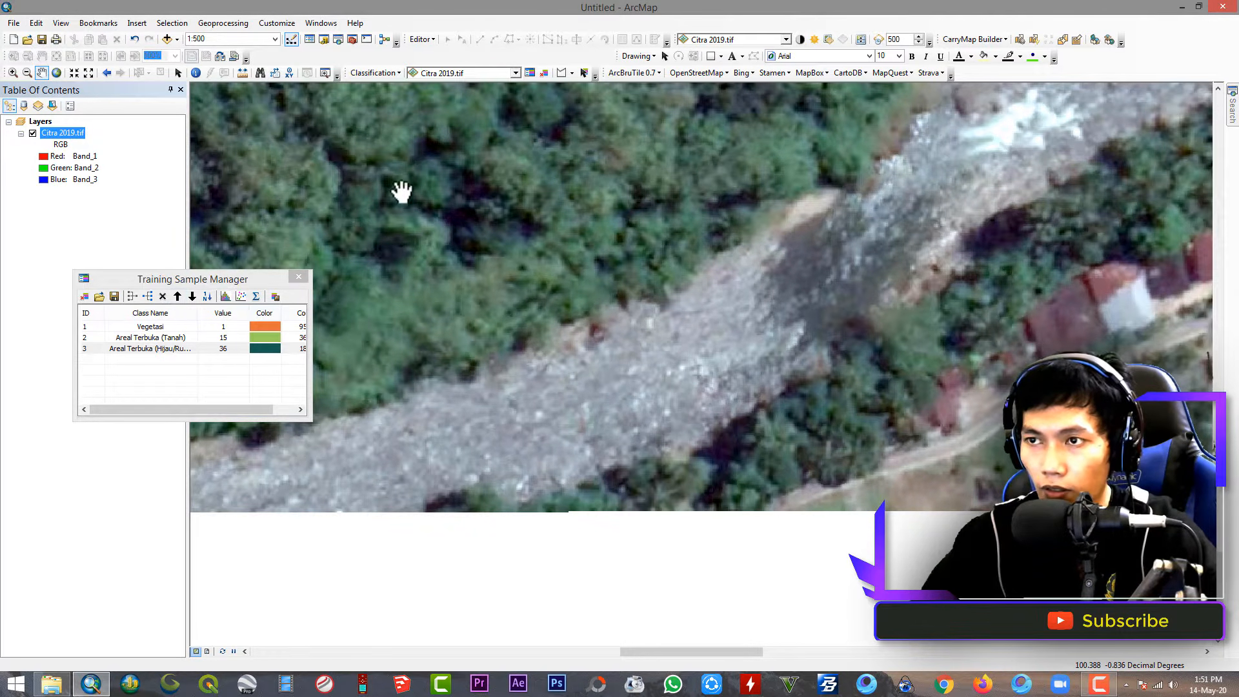
click(563, 74)
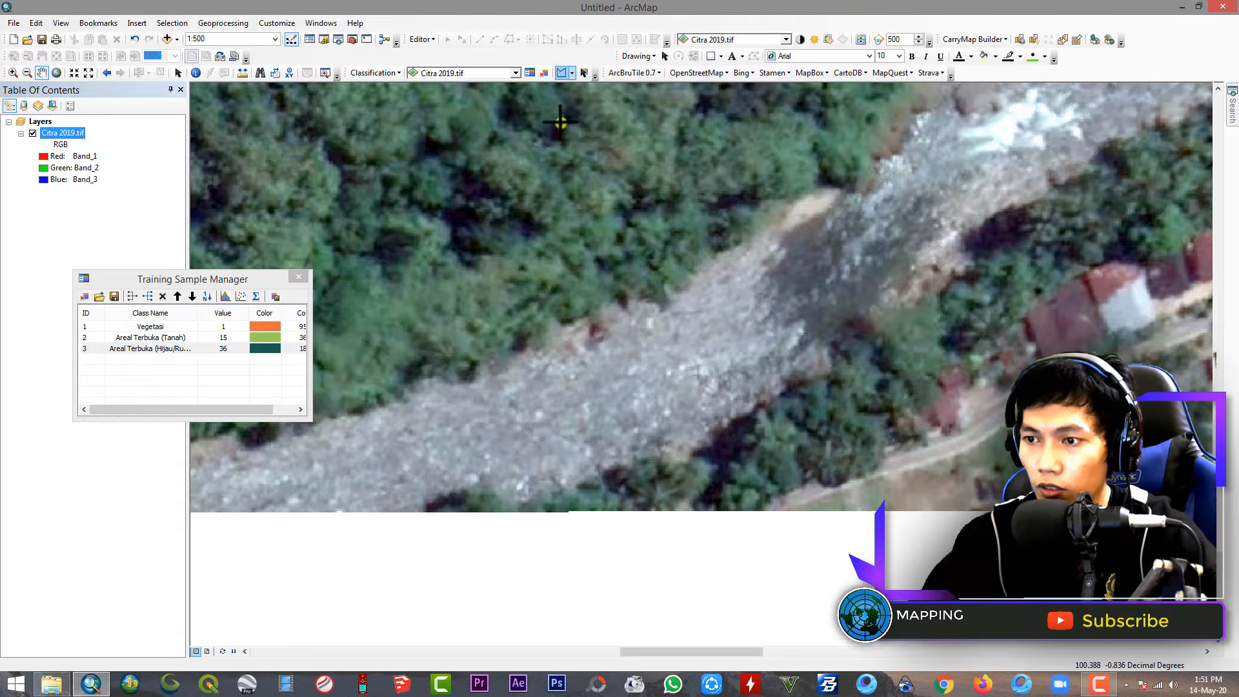
click(475, 442)
double_click(509, 414)
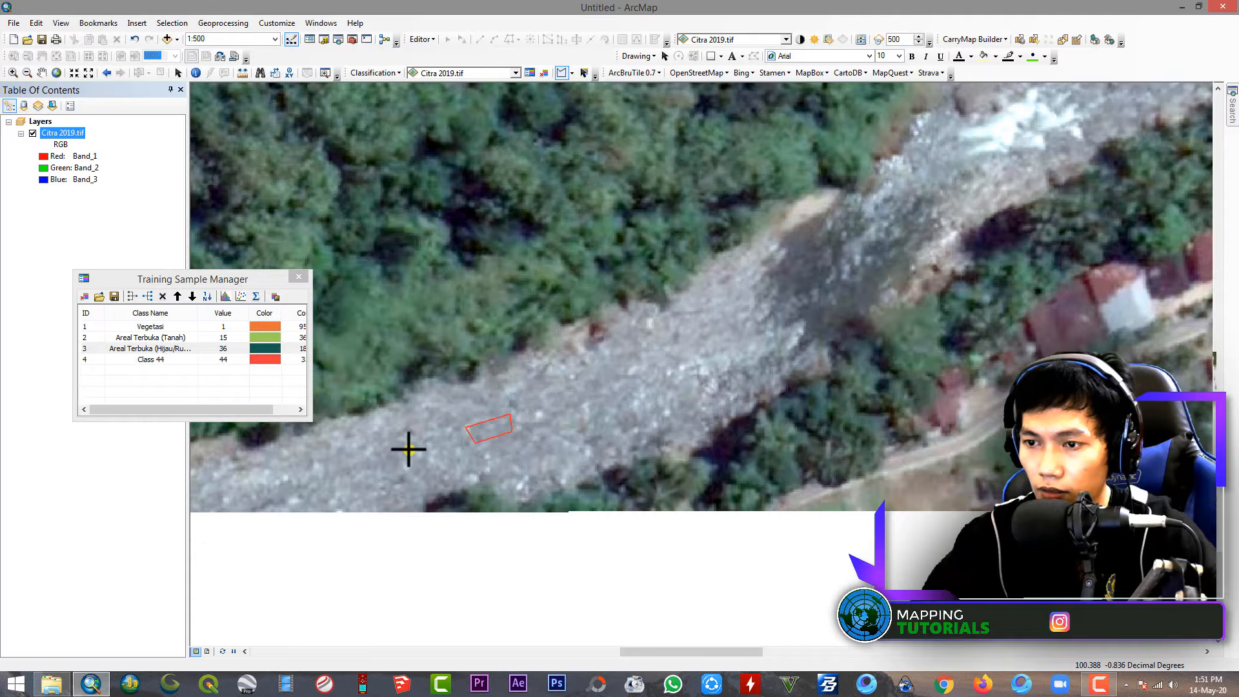
double_click(365, 454)
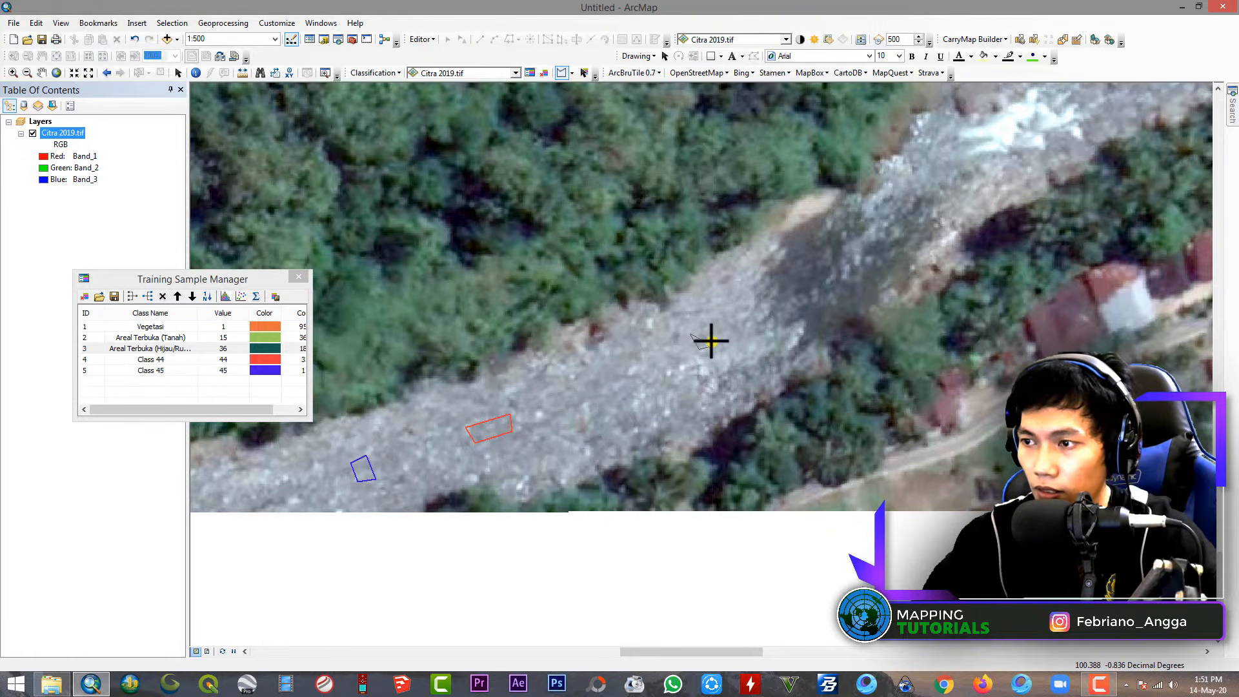
double_click(706, 318)
Draw five more small training-sample polygons farther upstream: one just below the white rapids and four along the stretch towards the bridge
scroll(852, 320, down, 2)
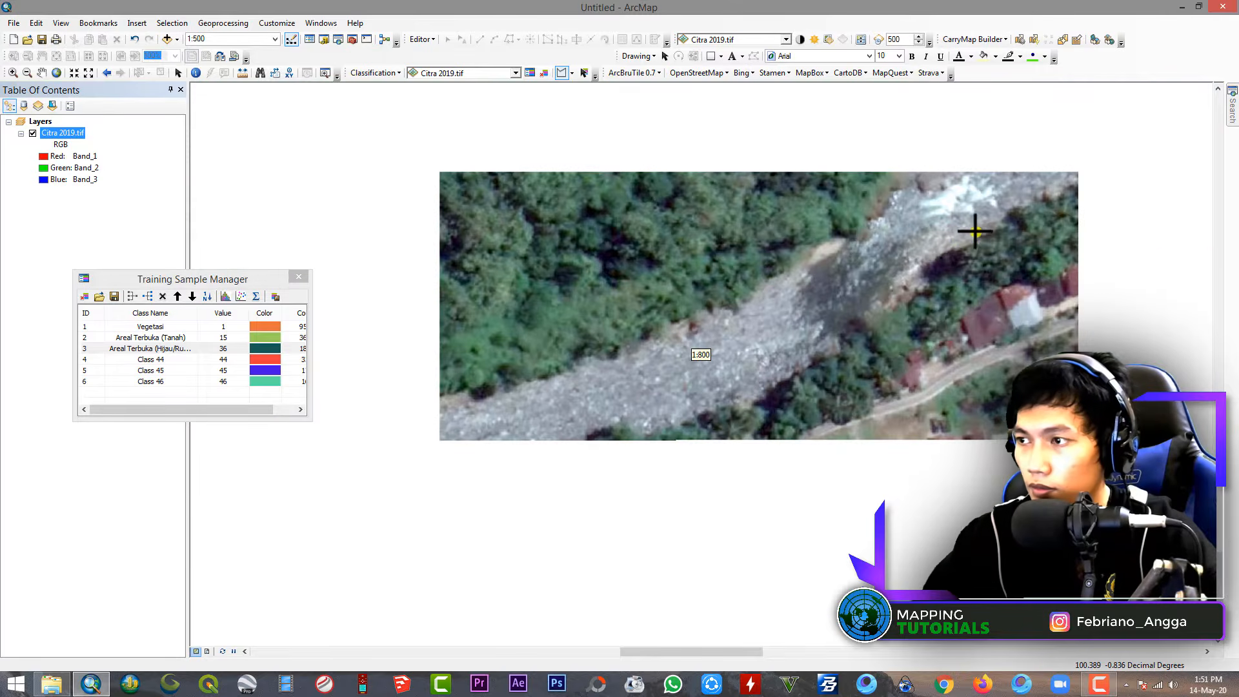
double_click(911, 215)
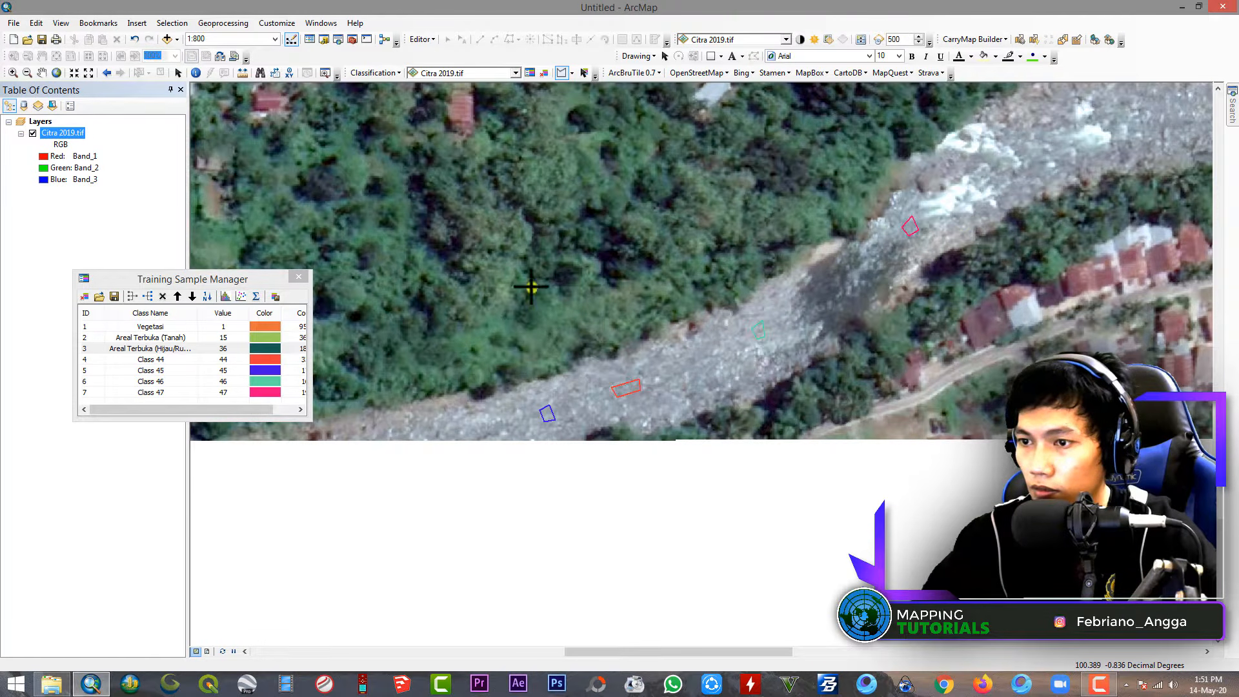
click(43, 72)
drag(1014, 164, 545, 415)
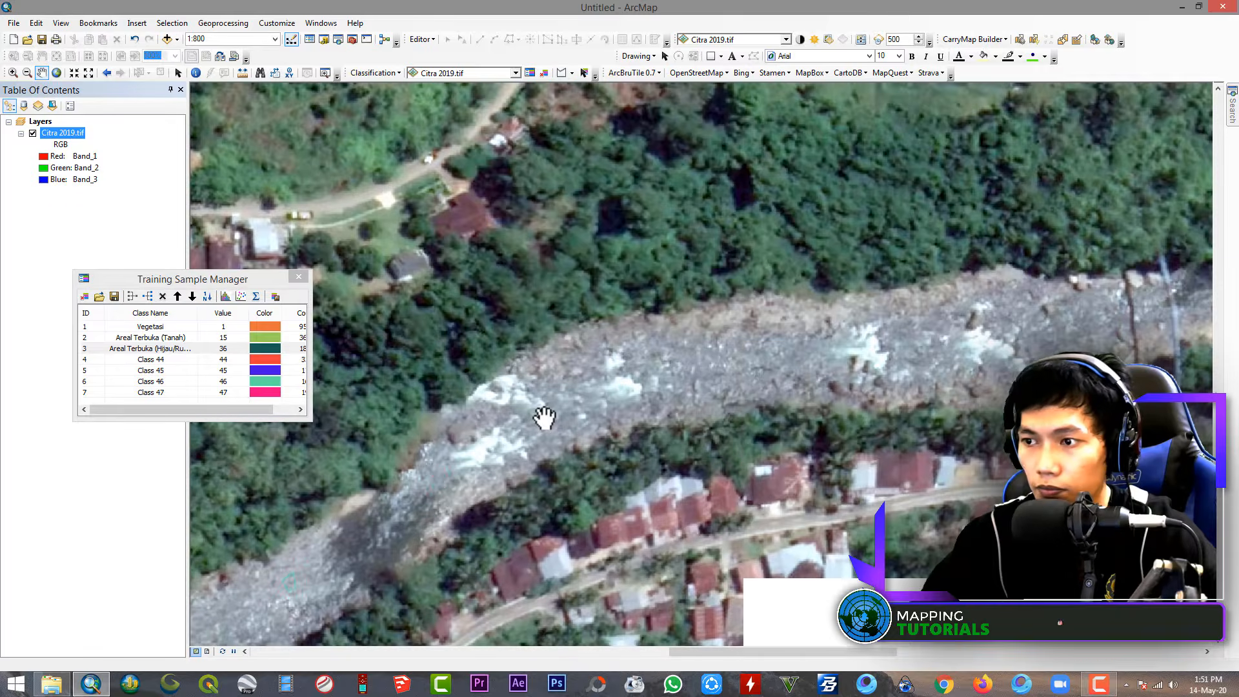
click(561, 72)
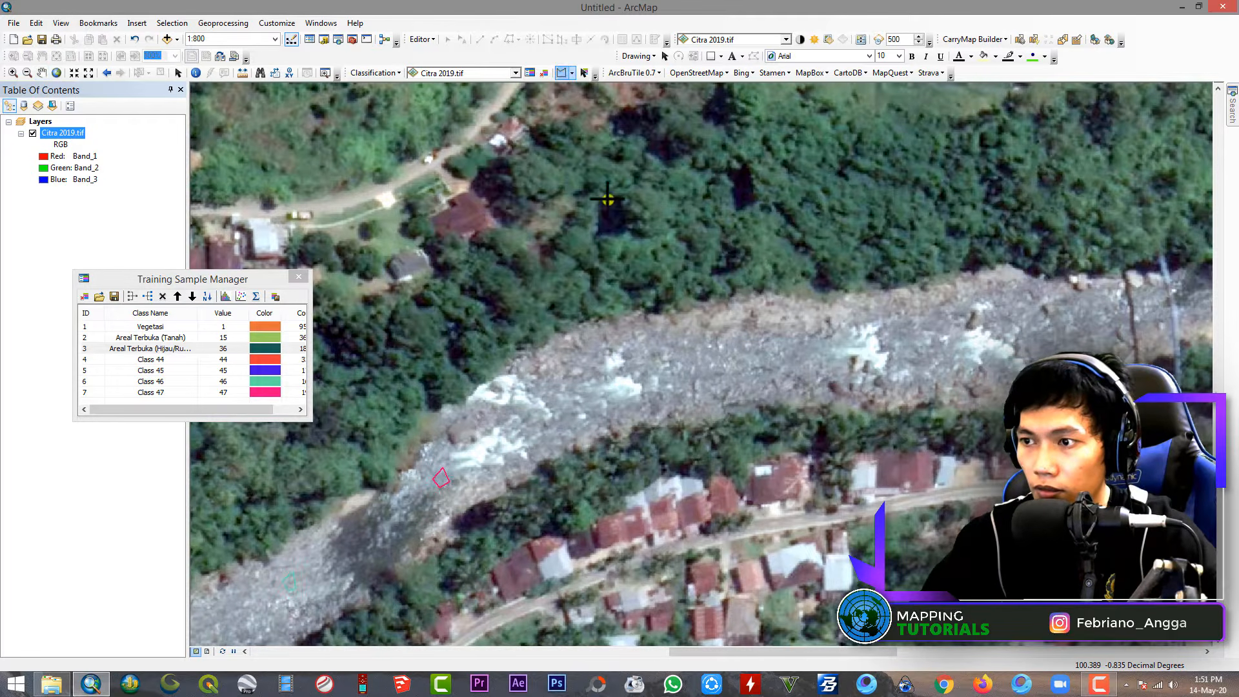
double_click(689, 354)
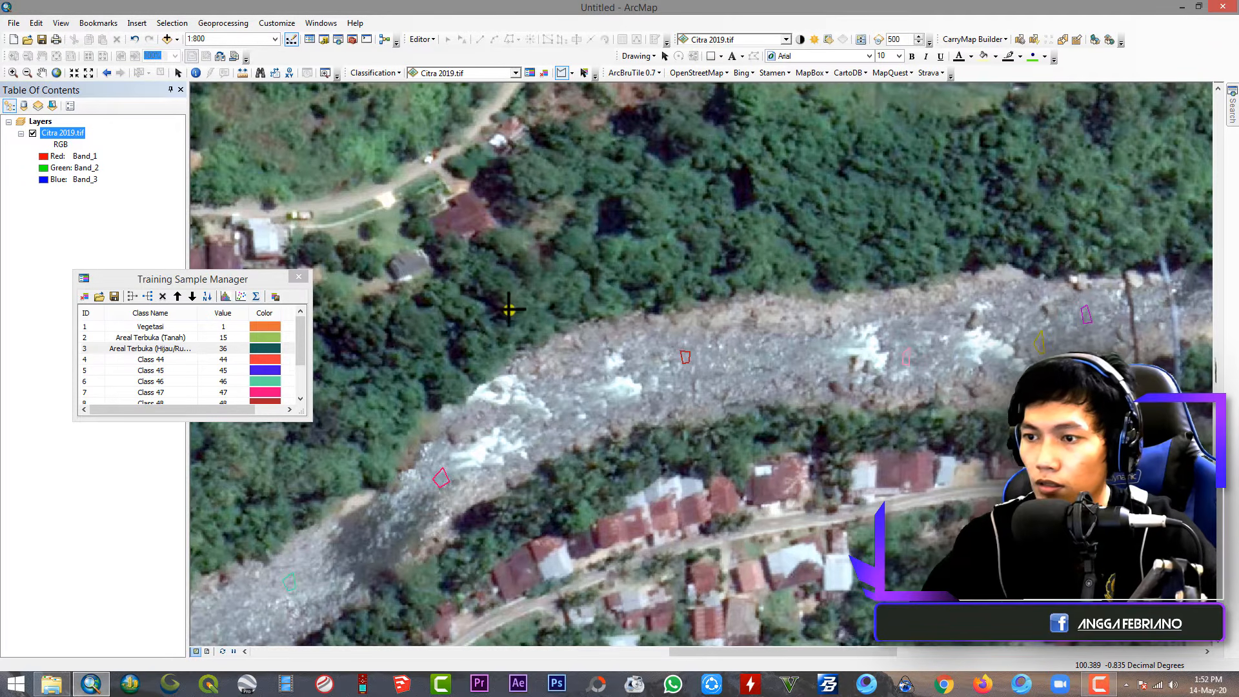
Draw four small training-sample polygons along the river bend east of the bridge
scroll(633, 342, up, 3)
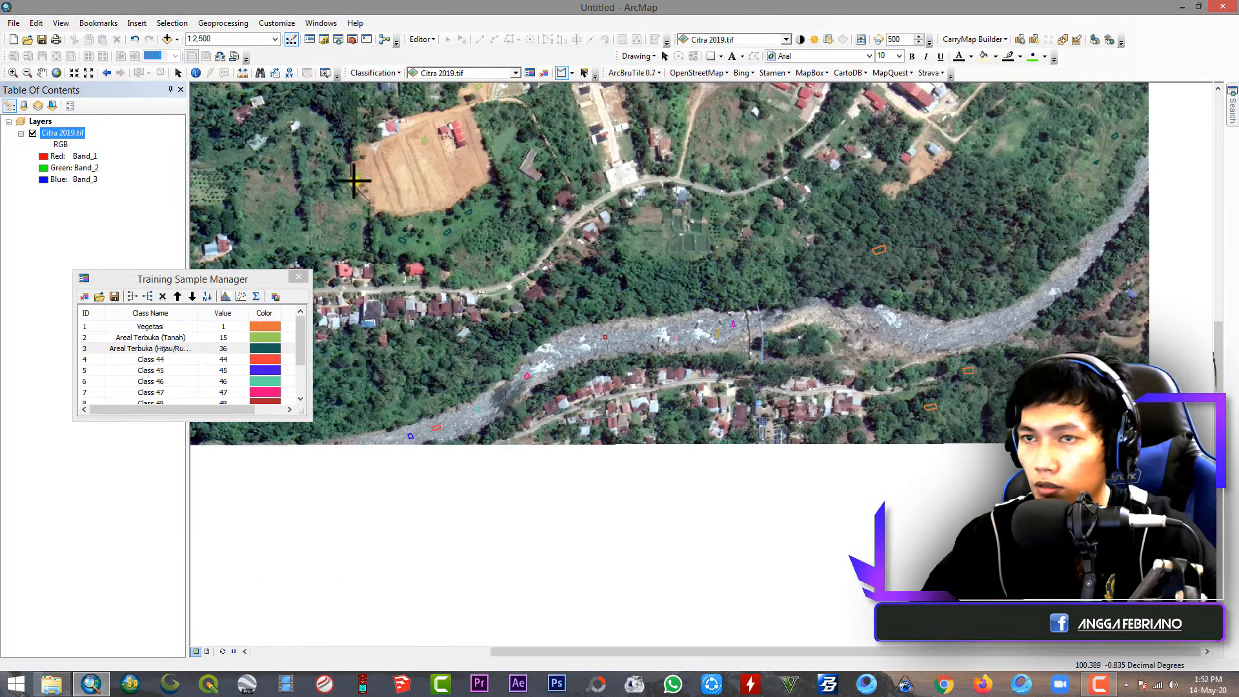
click(42, 73)
scroll(646, 420, down, 3)
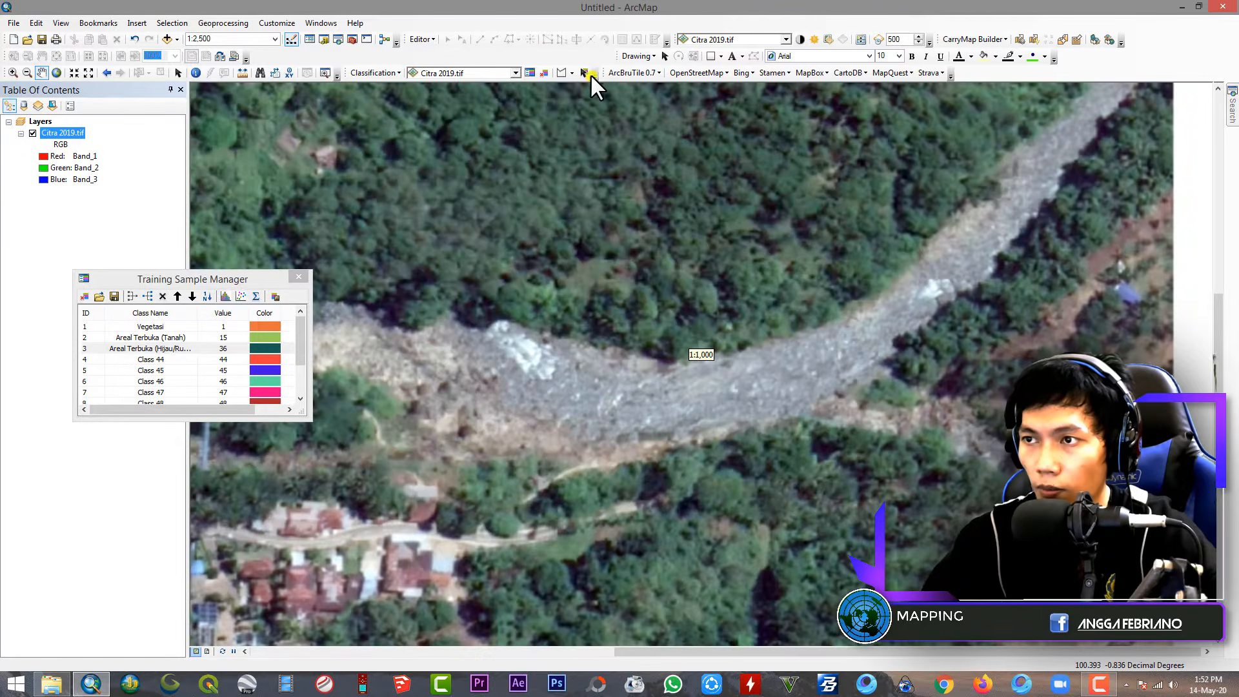
click(561, 72)
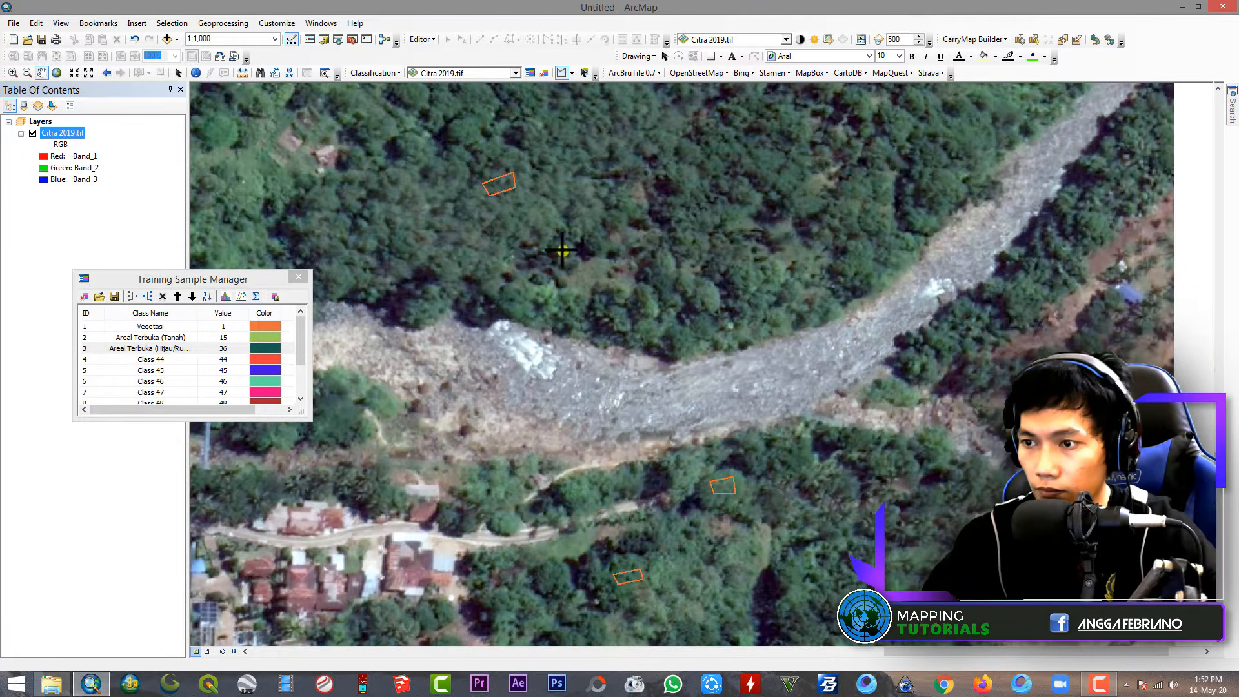
double_click(563, 386)
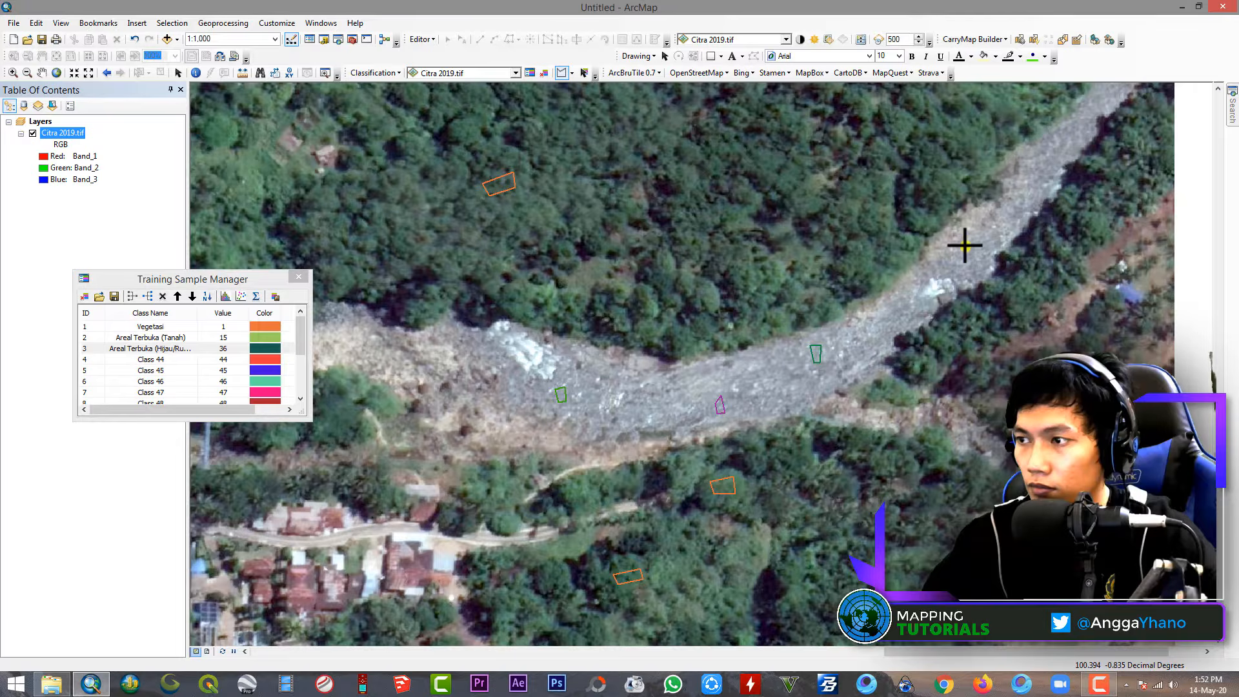
Draw two more small training-sample polygons on the narrow river stretch running up to the image's eastern edge
click(42, 73)
drag(999, 154, 657, 415)
drag(787, 357, 728, 369)
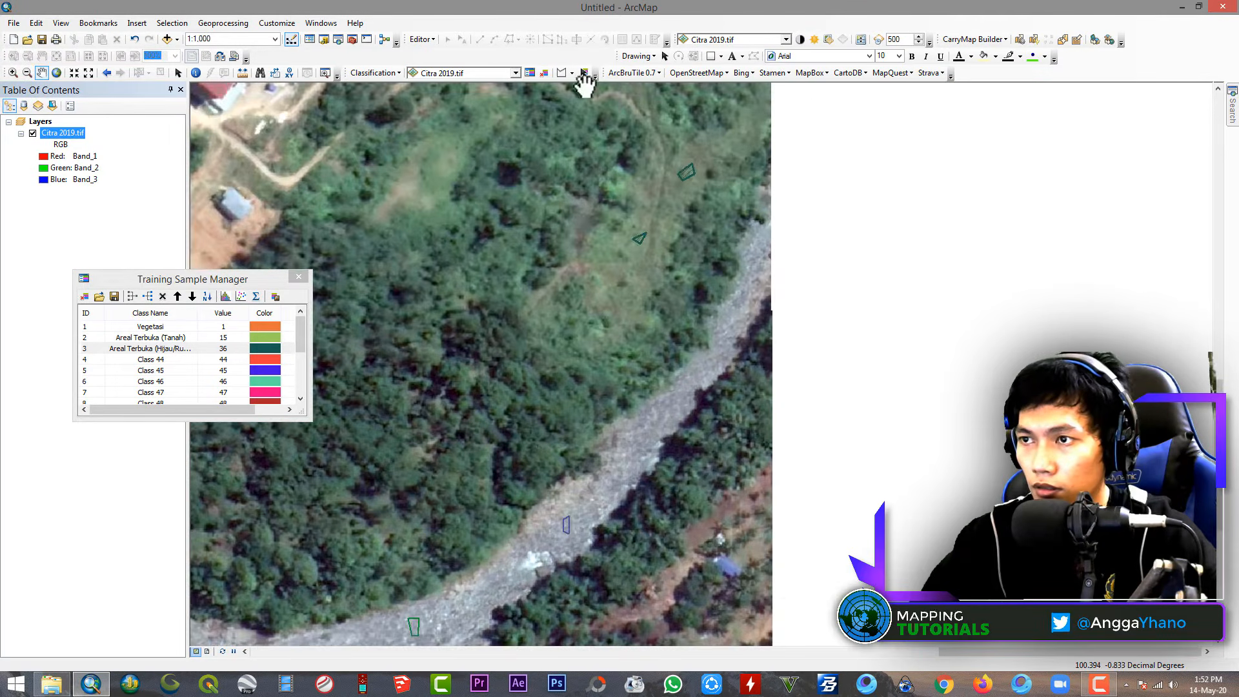
click(561, 73)
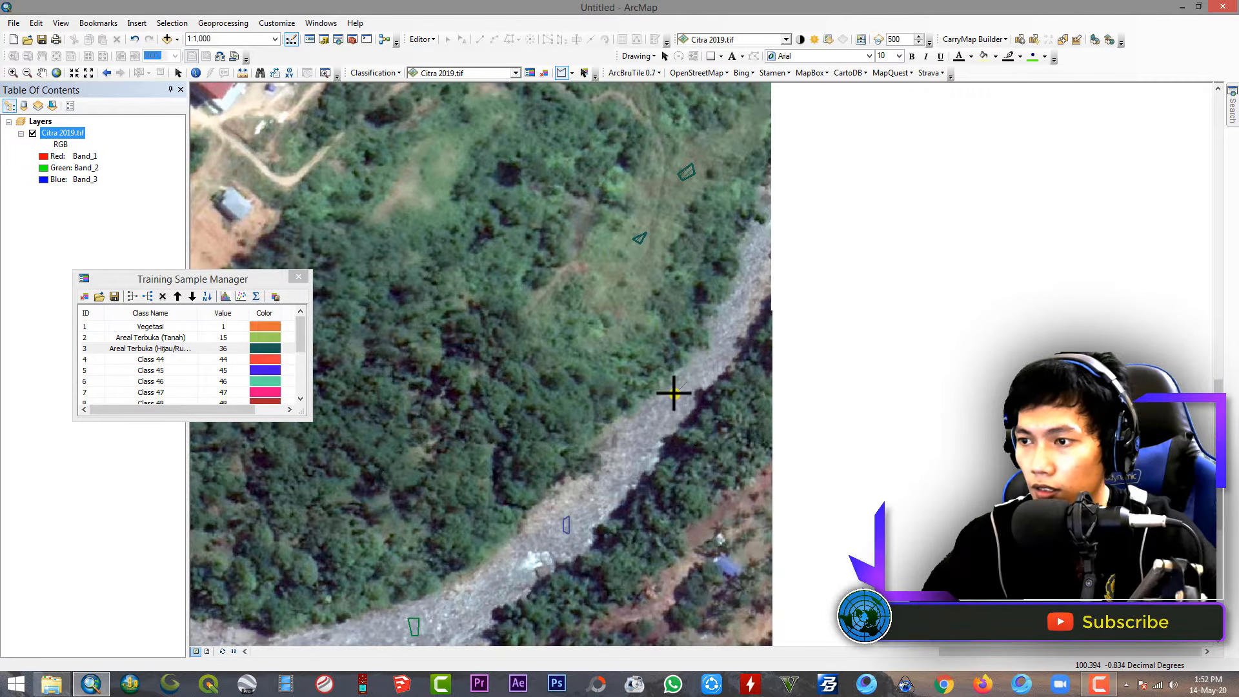
click(674, 393)
click(676, 401)
double_click(686, 387)
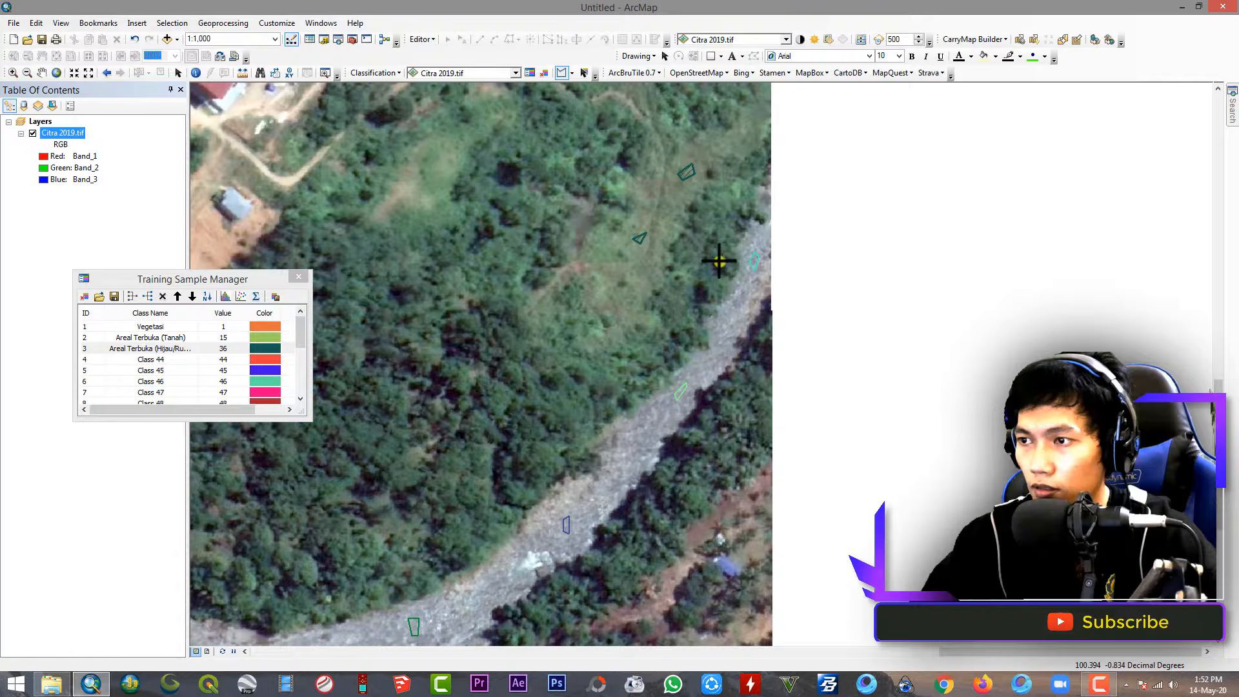
Draw two small training-sample polygons on the thin strip of river at the image's southern edge, near its southwest corner
scroll(725, 409, up, 3)
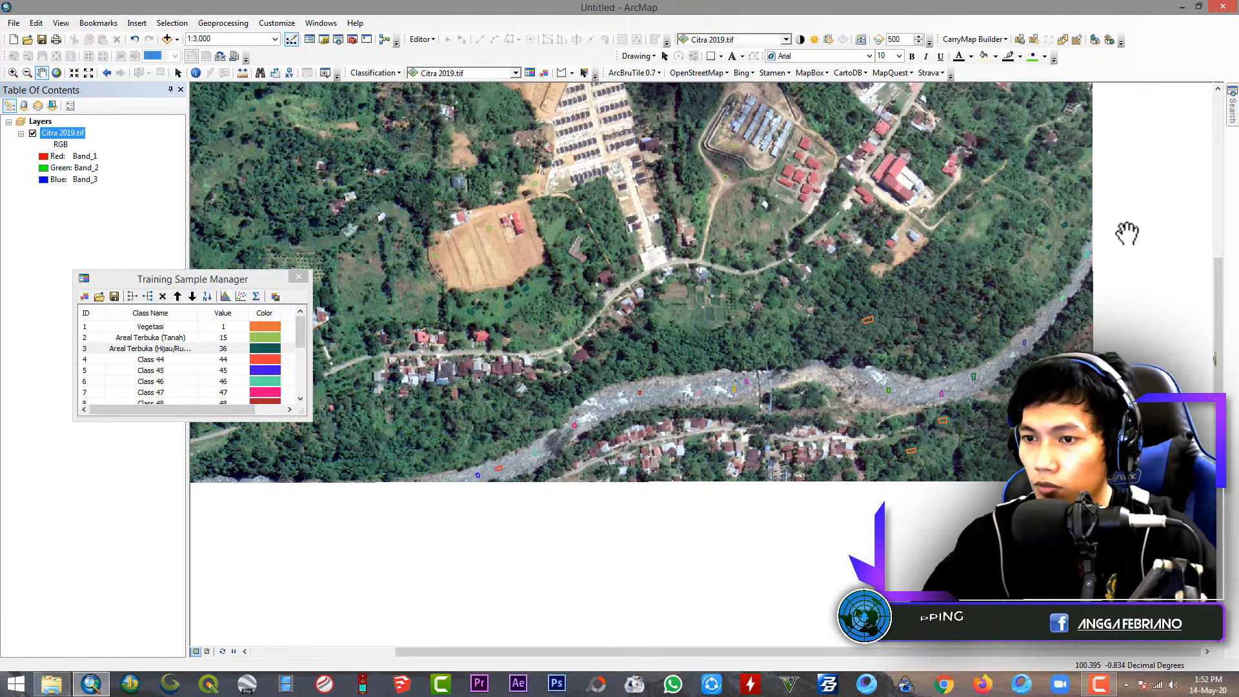
drag(391, 462, 453, 478)
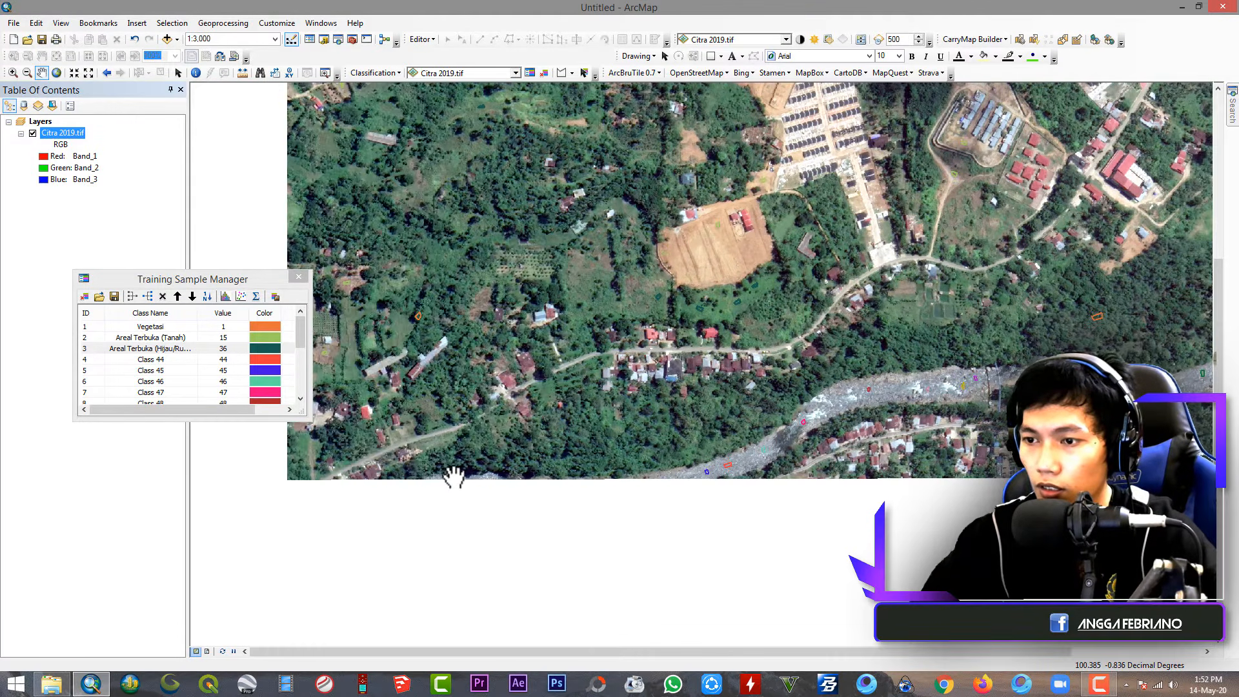
scroll(454, 478, down, 5)
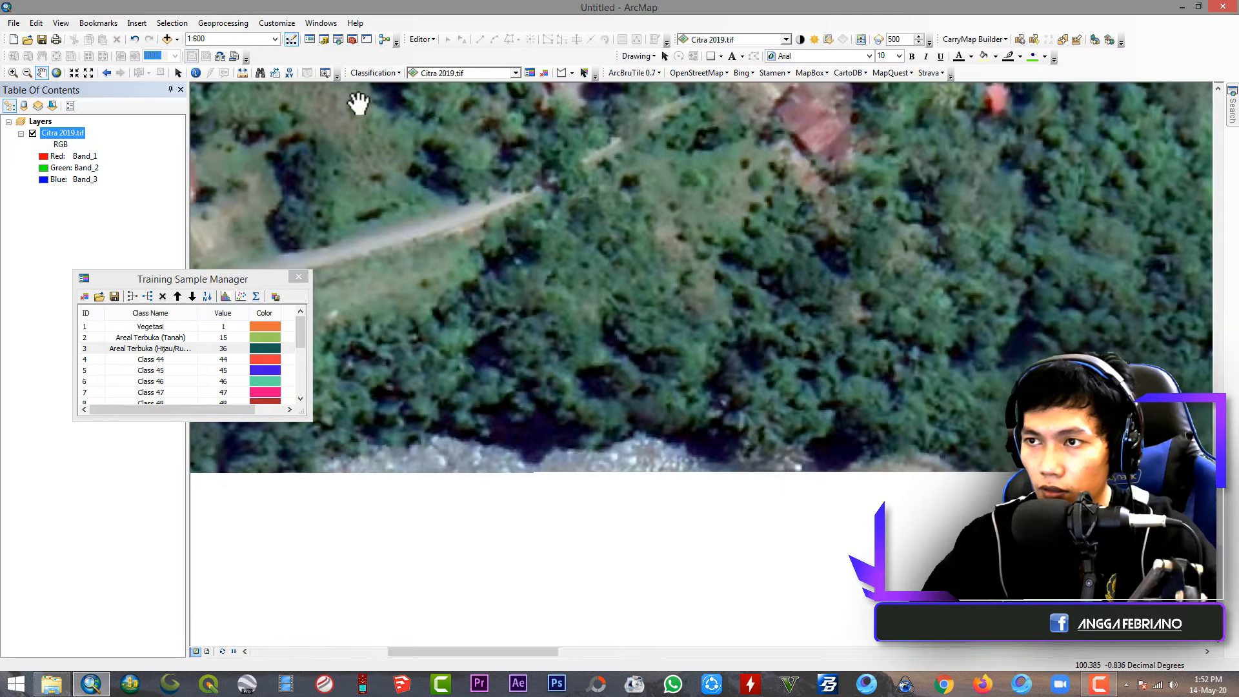
click(561, 72)
click(417, 459)
click(417, 466)
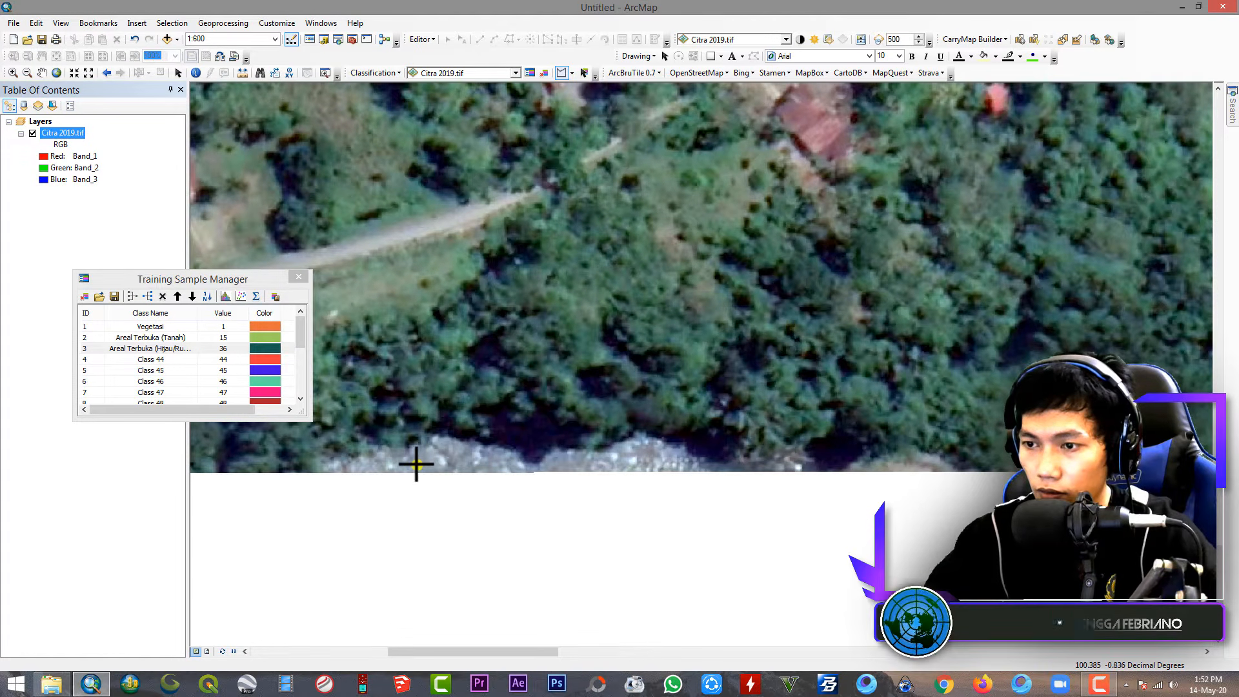
click(431, 468)
double_click(434, 460)
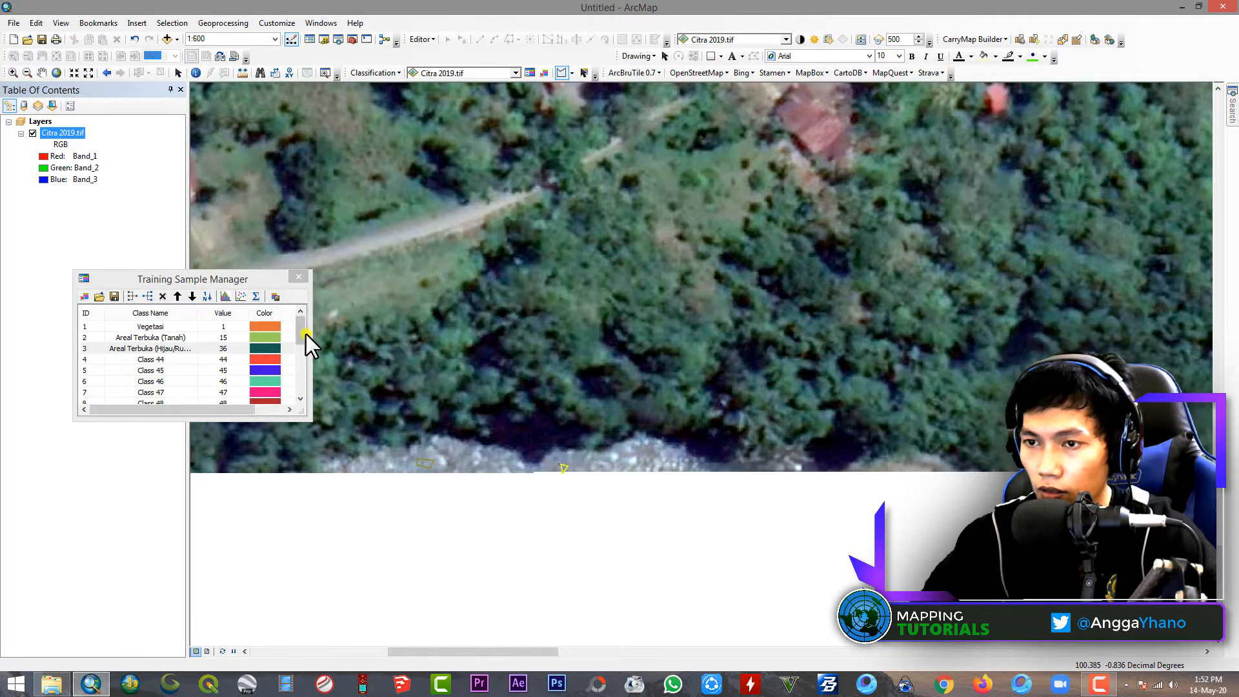
Delete the Class 59 training sample and redraw it as a small polygon on the same river strip at the southern edge
drag(301, 332, 316, 419)
click(87, 393)
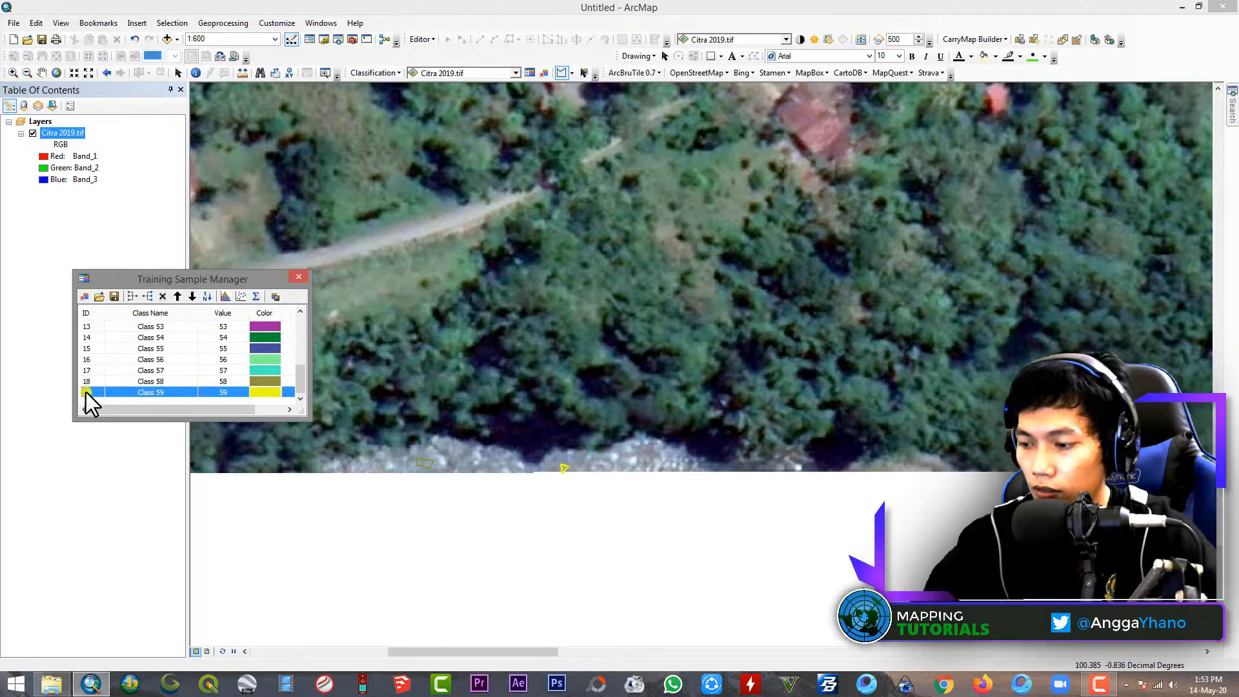
key(Delete)
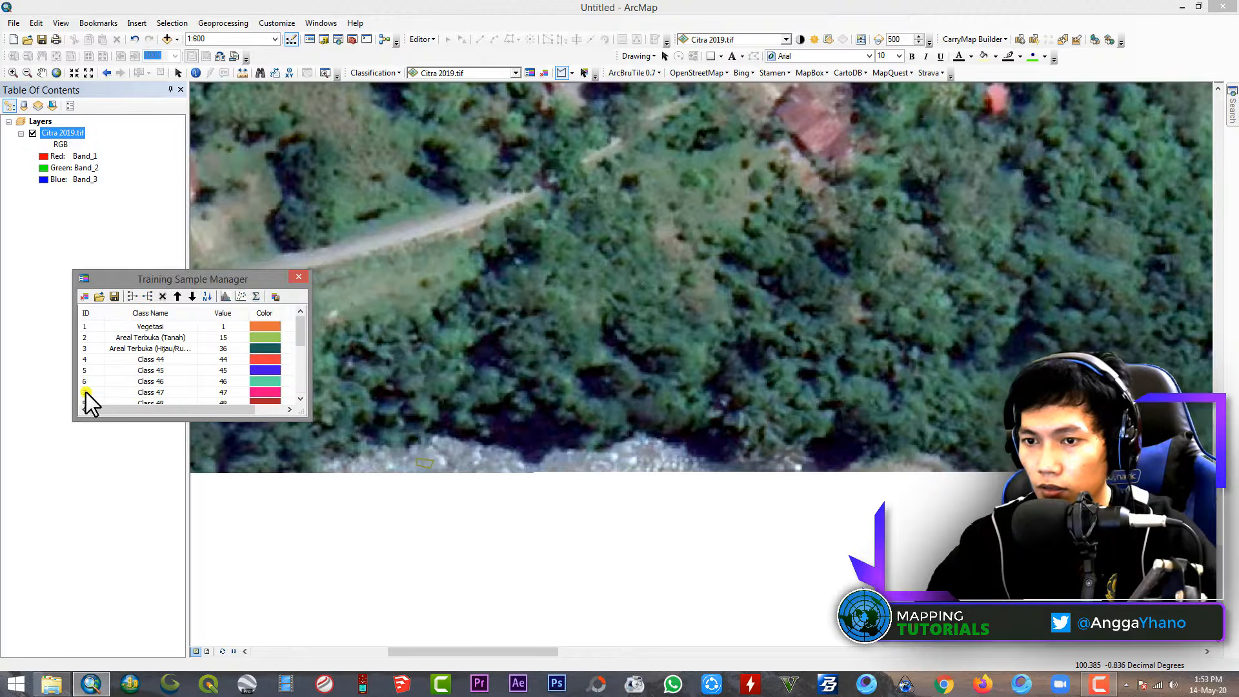
click(574, 459)
double_click(571, 465)
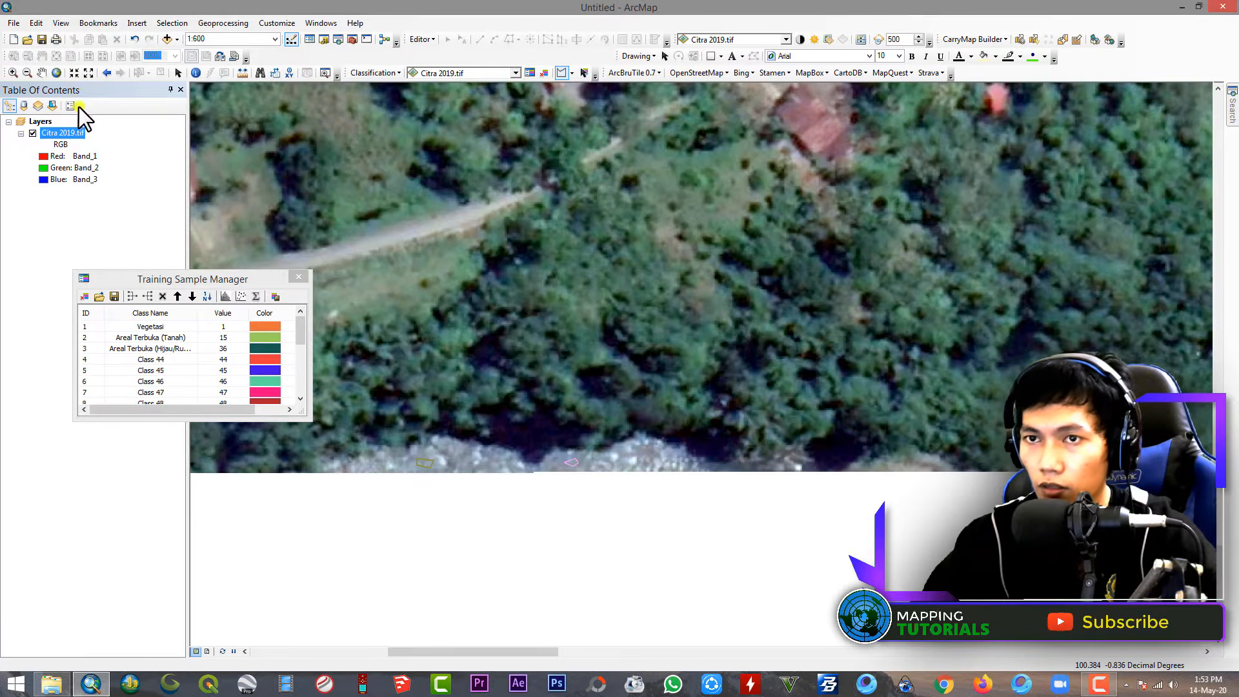
Merge the training samples Class 44 through Class 59 into a single class
click(42, 72)
scroll(670, 396, up, 3)
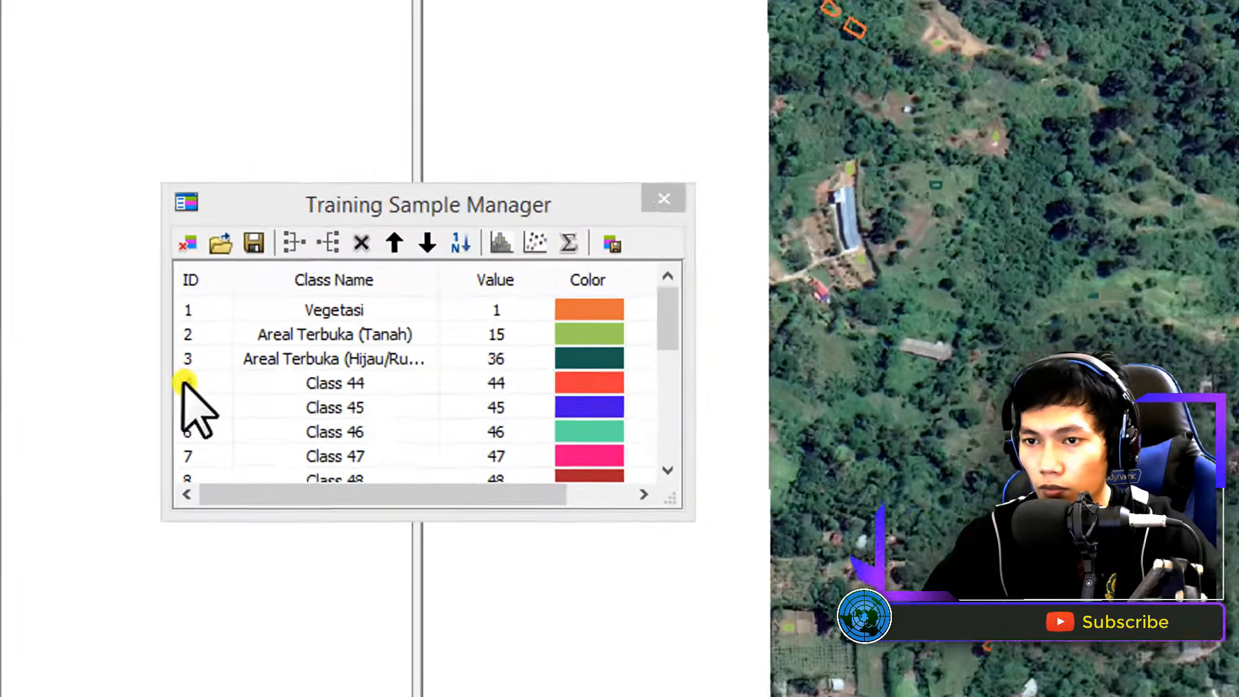
click(316, 383)
scroll(365, 407, down, 4)
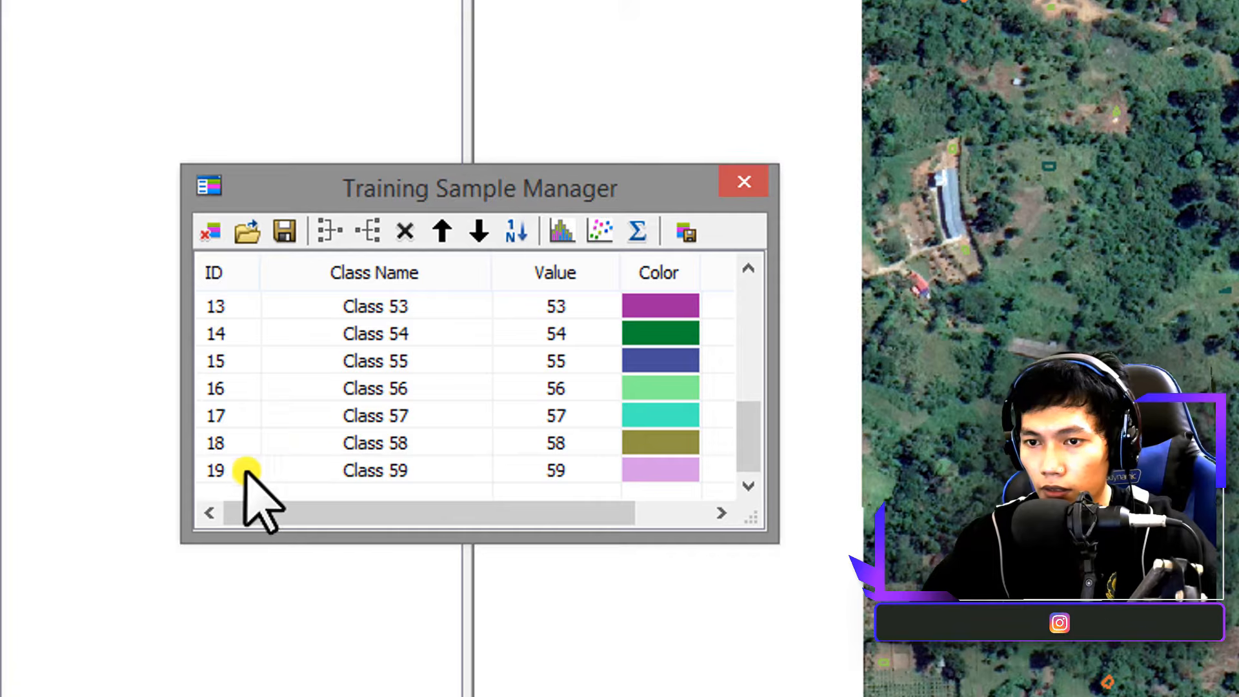
shift+click(203, 470)
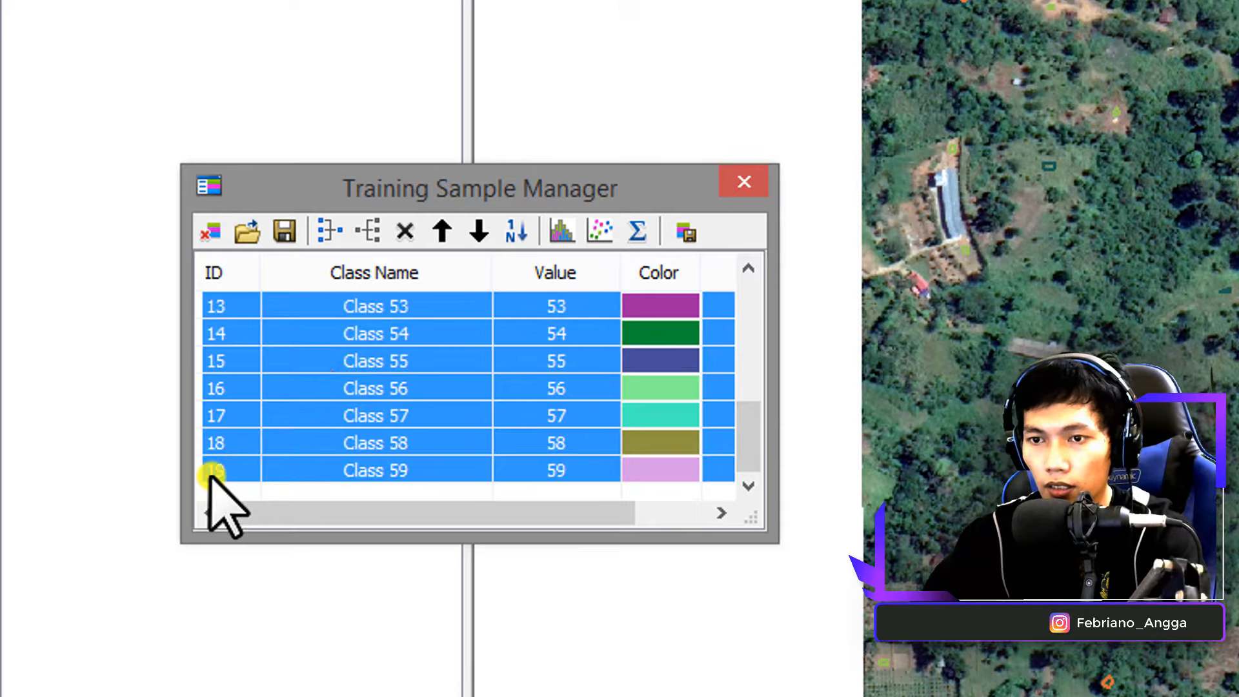
click(333, 229)
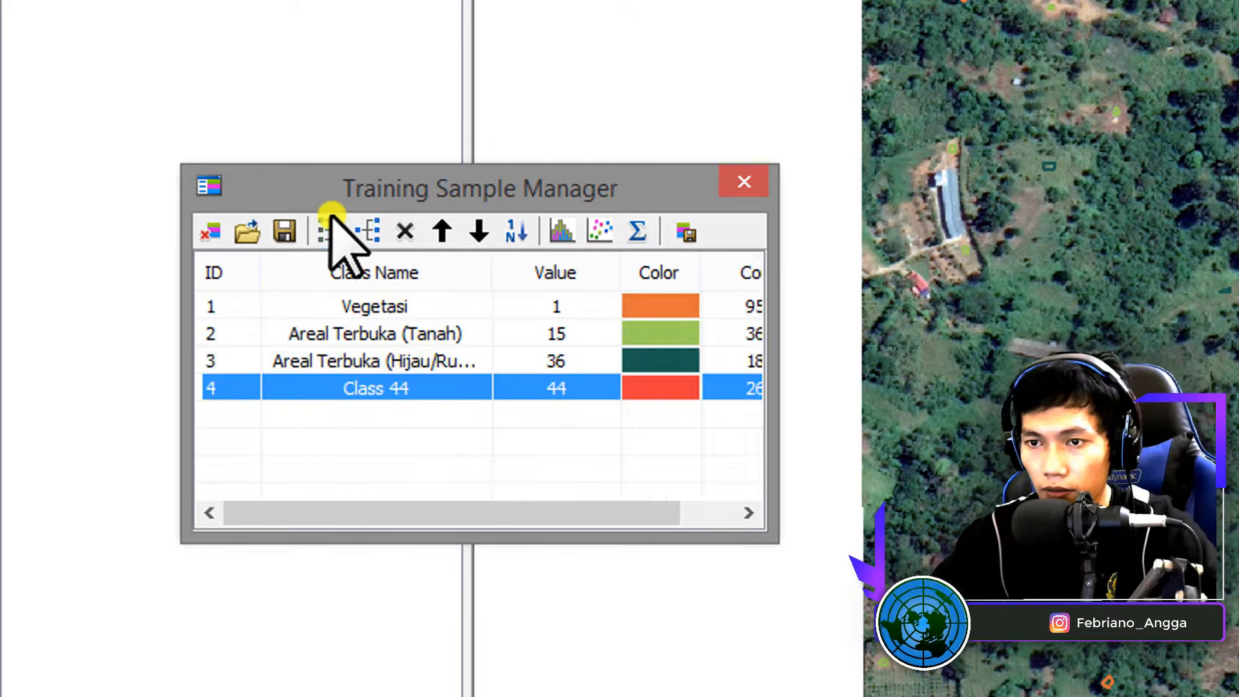
Rename the merged river class as Air
click(353, 388)
text(Air)
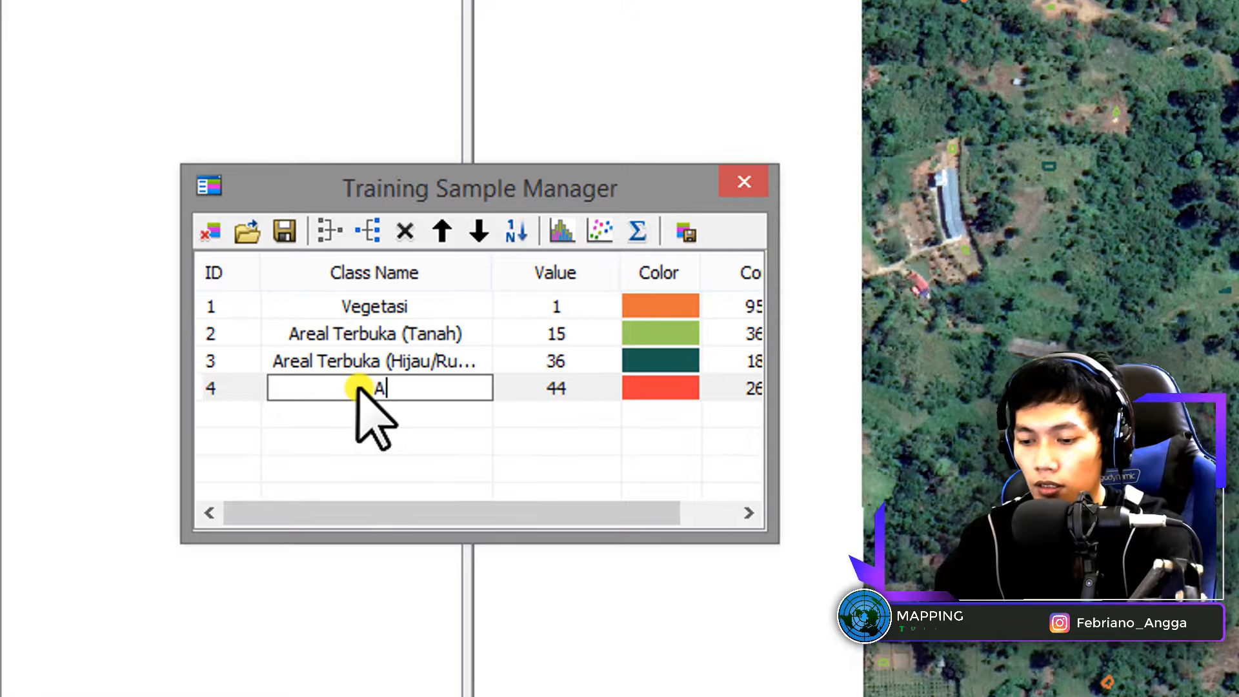
key(Return)
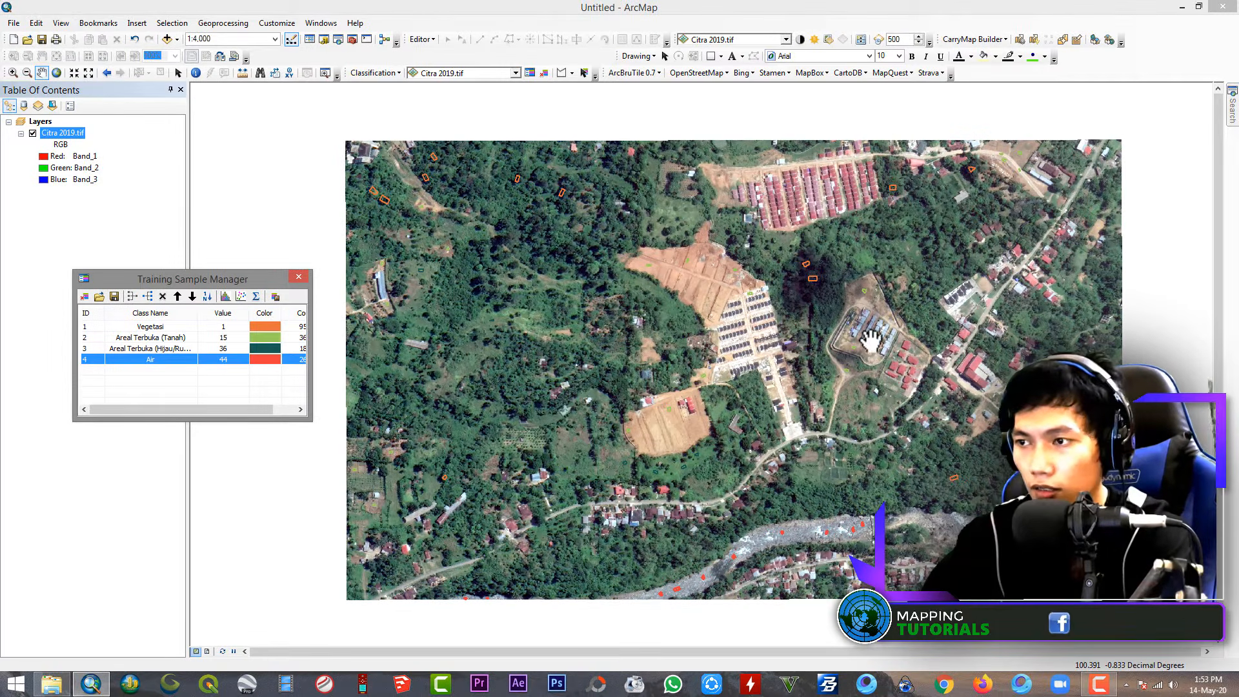
Draw a small training-sample polygon on a pinkish roof at the western end of the northern housing rows
mouse_move(867, 362)
mouse_down()
mouse_move(832, 357)
mouse_move(846, 372)
mouse_up()
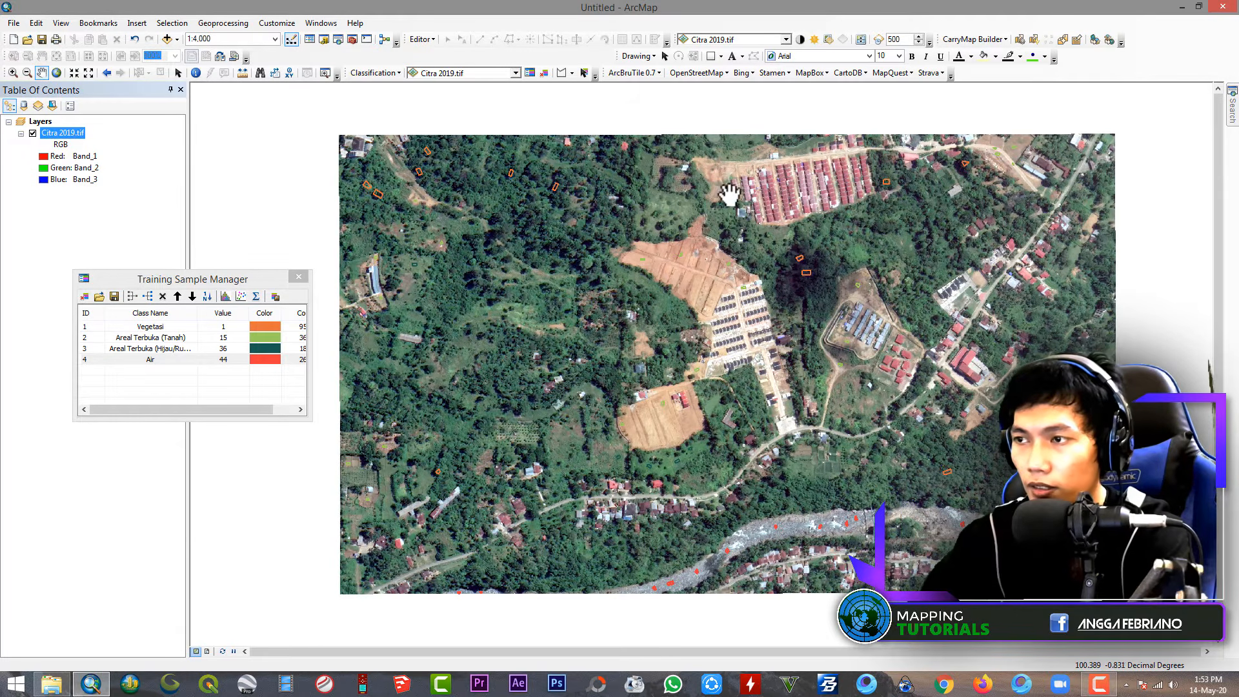
scroll(788, 162, up, 5)
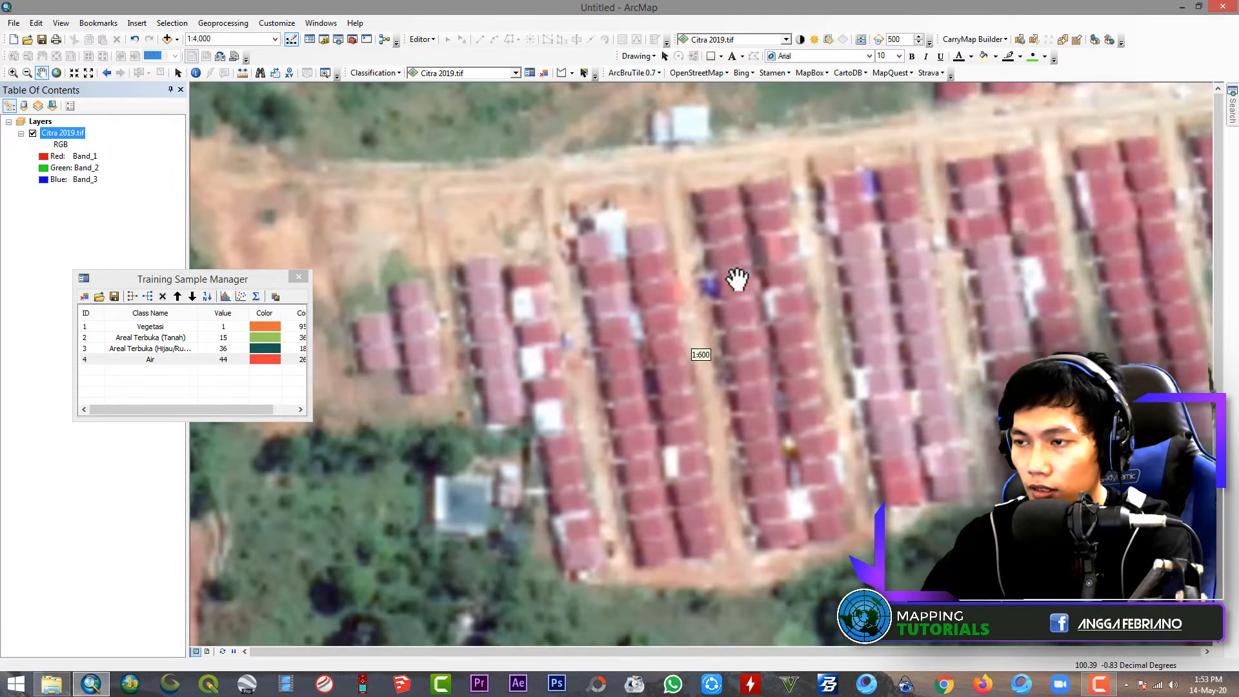
scroll(699, 326, up, 4)
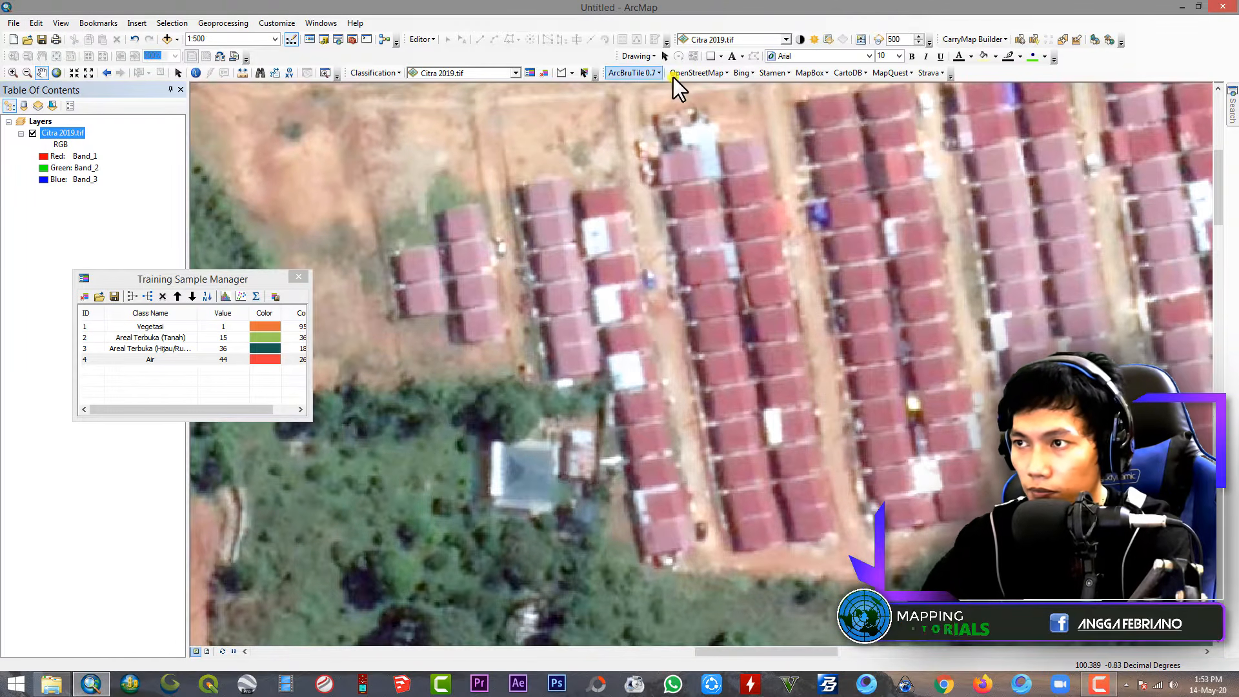
click(560, 73)
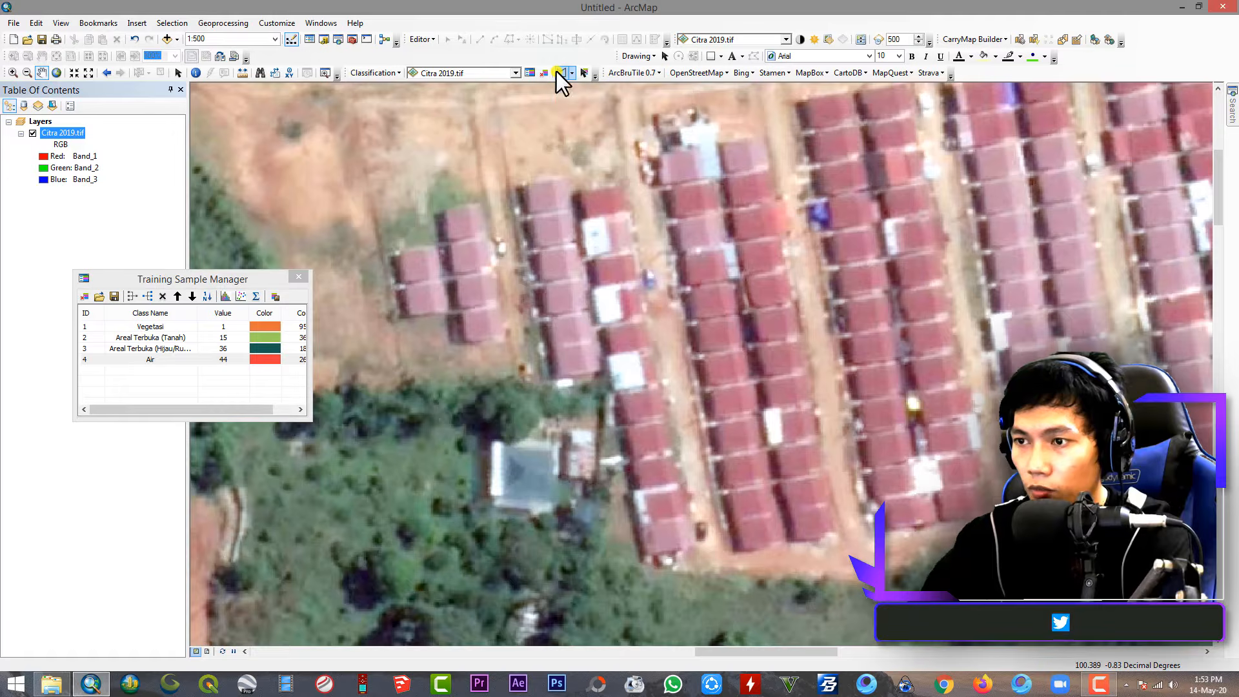
double_click(583, 354)
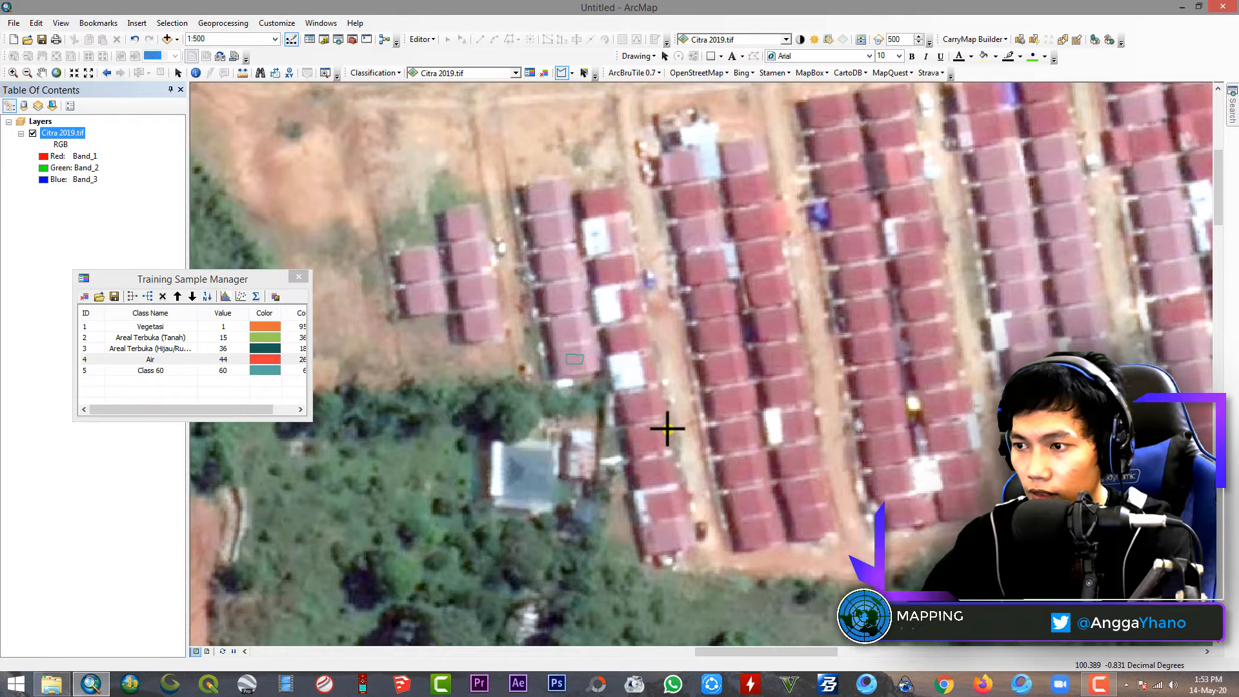
Draw two more roof training samples: one on a red roof in the housing rows and one on the grey-roofed building southwest of them
click(741, 430)
click(728, 432)
click(730, 441)
double_click(740, 439)
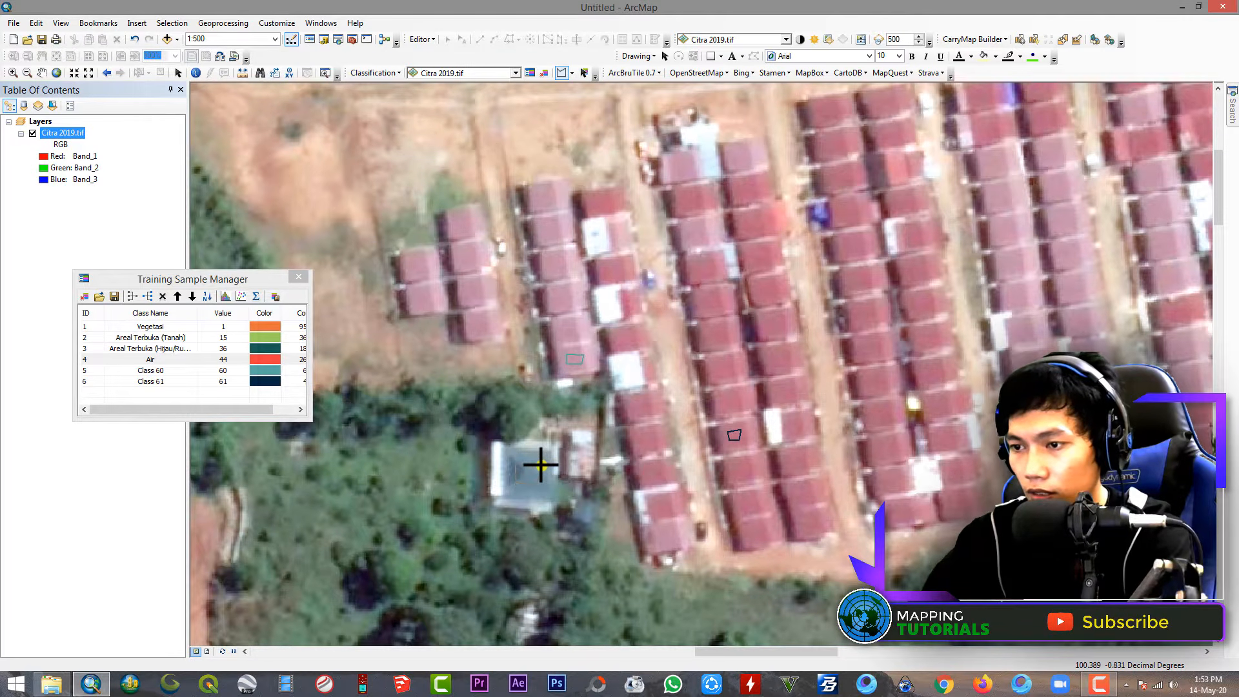
double_click(541, 465)
Draw a training-sample polygon on the white-roofed building just north of the road above the housing rows
click(42, 73)
drag(915, 282, 531, 314)
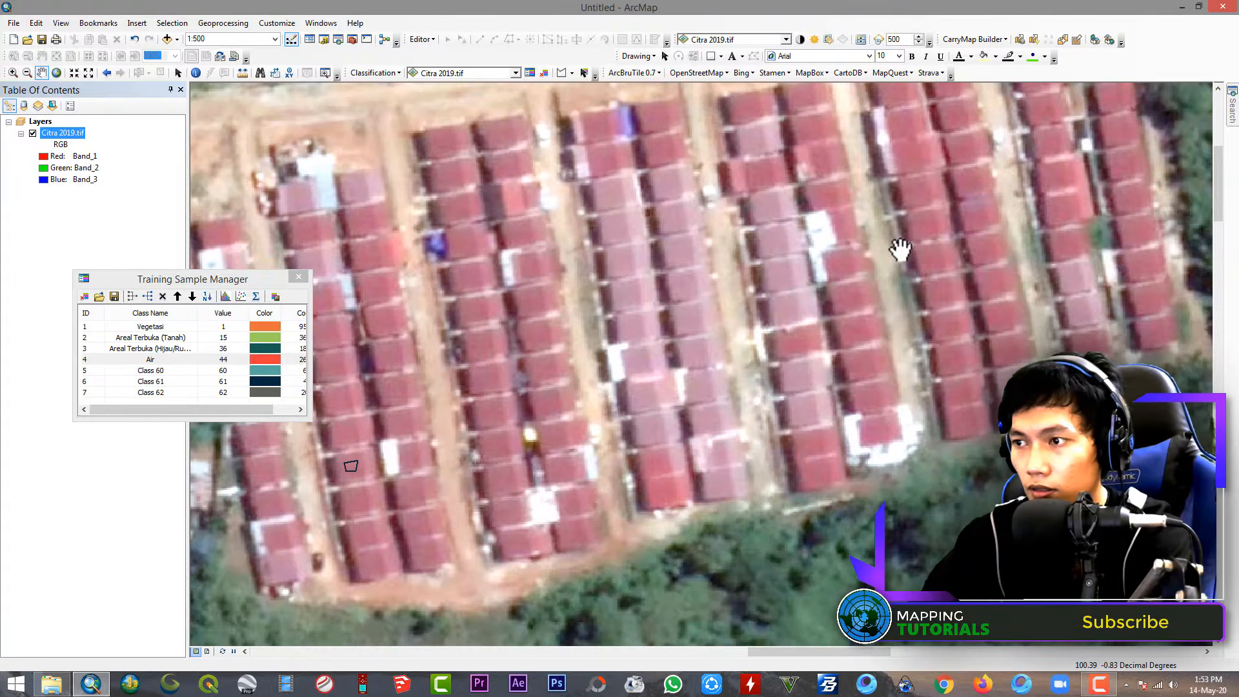
scroll(893, 309, up, 1)
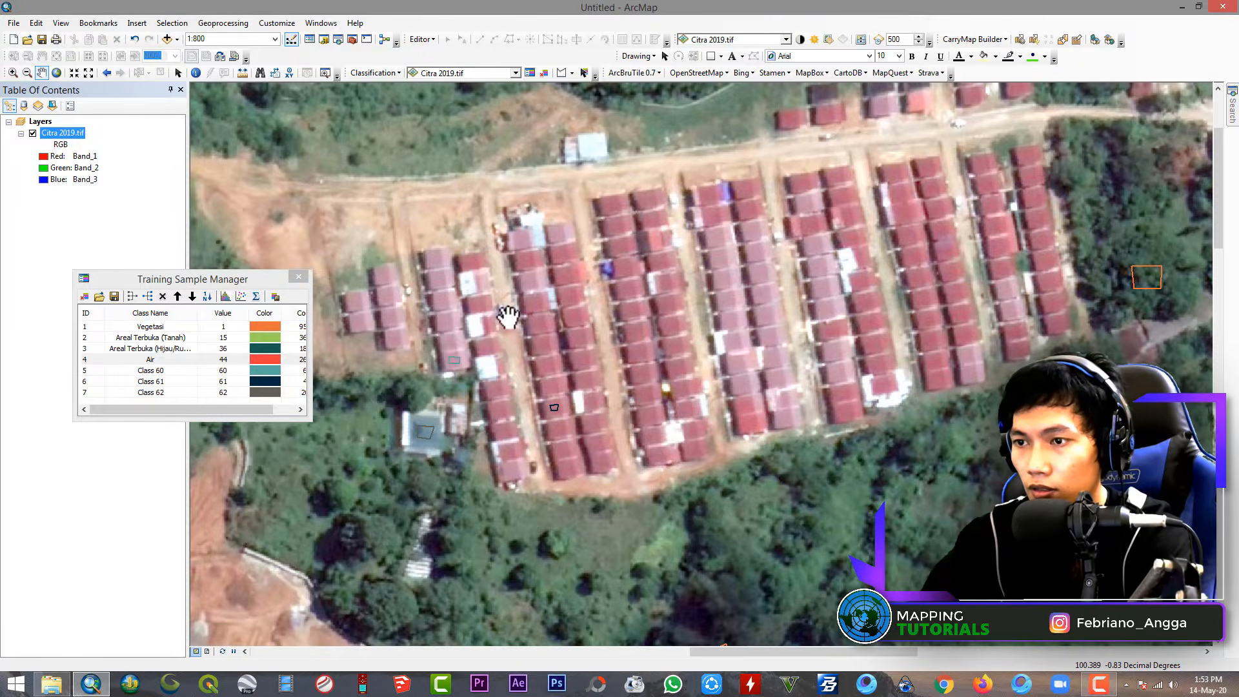
scroll(425, 351, down, 1)
drag(645, 191, 582, 519)
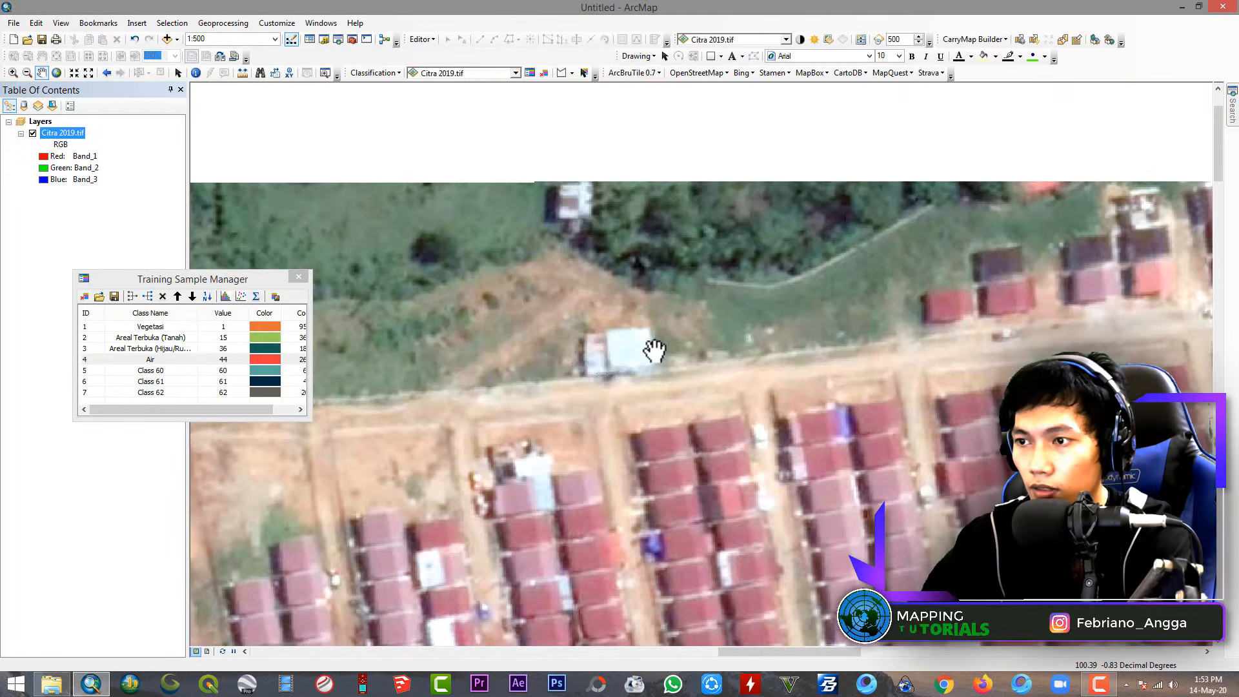
scroll(600, 359, down, 1)
click(561, 72)
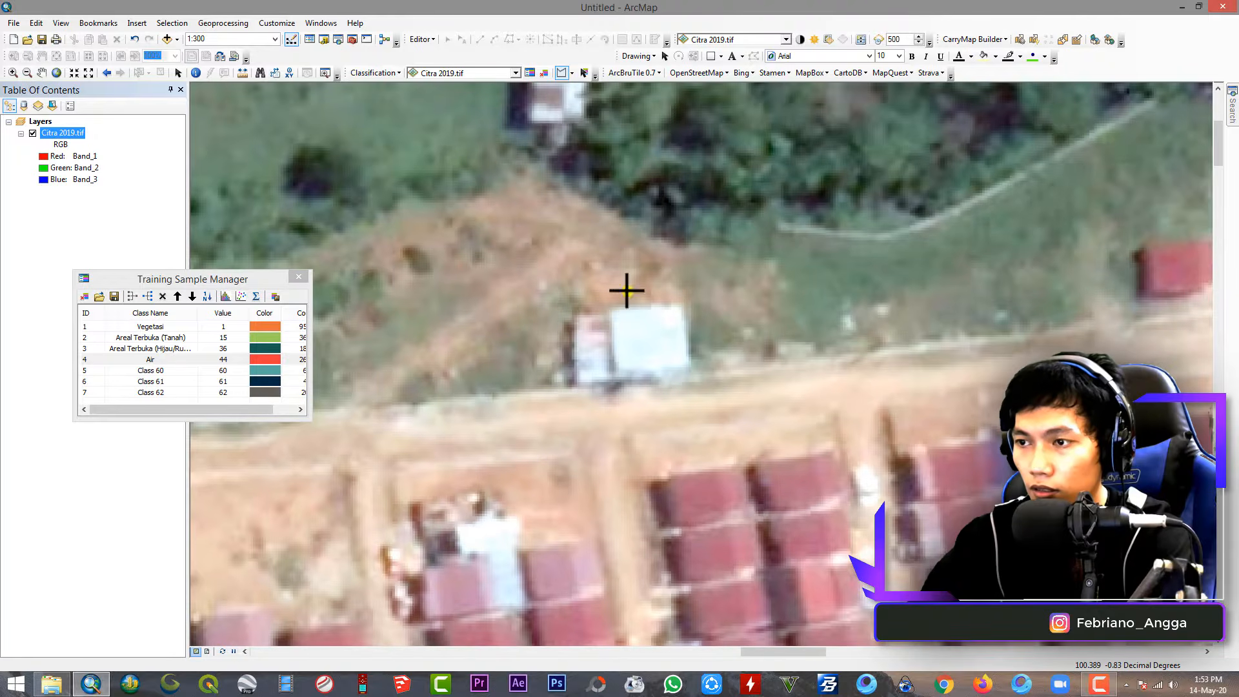
click(638, 344)
click(664, 348)
double_click(663, 326)
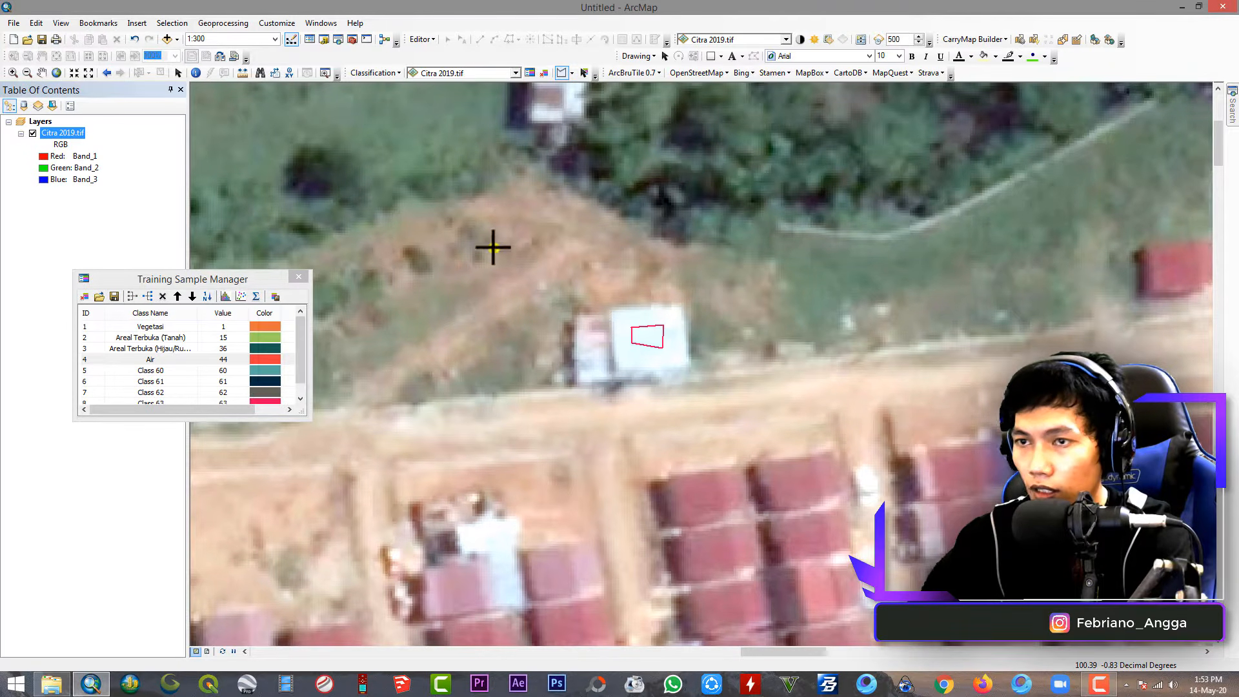
Draw a training-sample polygon on the grey-roofed building north of the road, east of the housing rows, beside the round white structure
click(43, 74)
drag(582, 268, 538, 405)
scroll(645, 434, up, 2)
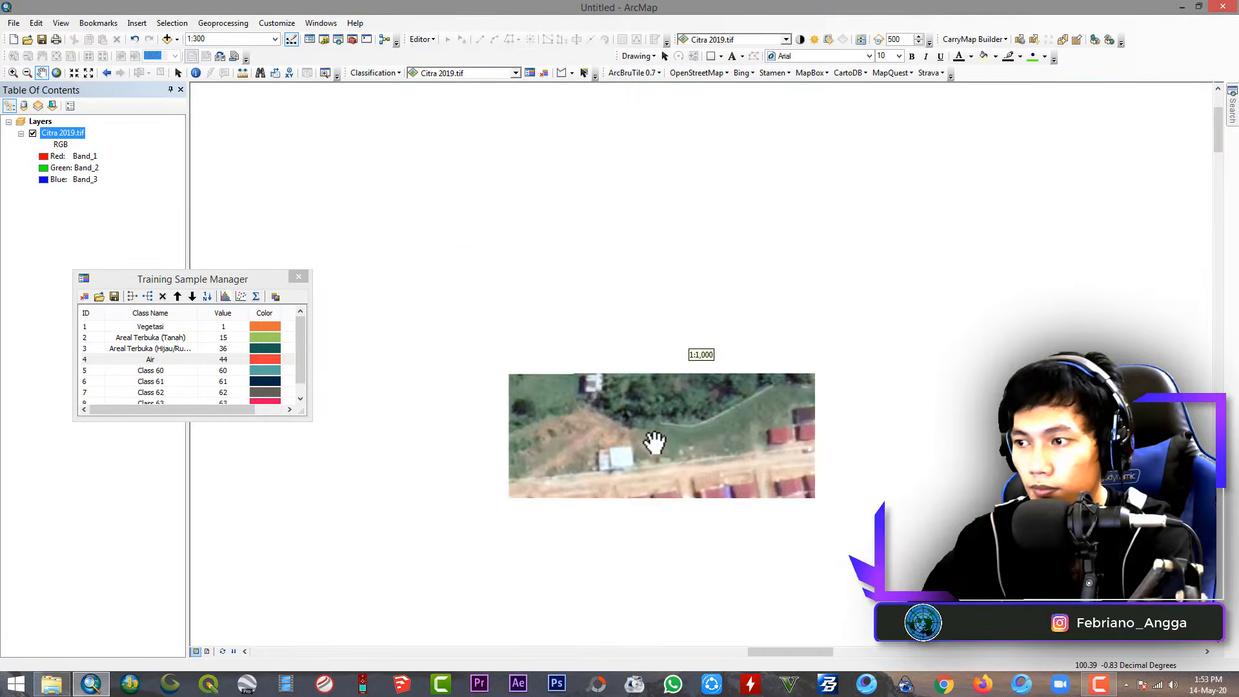
drag(975, 489, 821, 485)
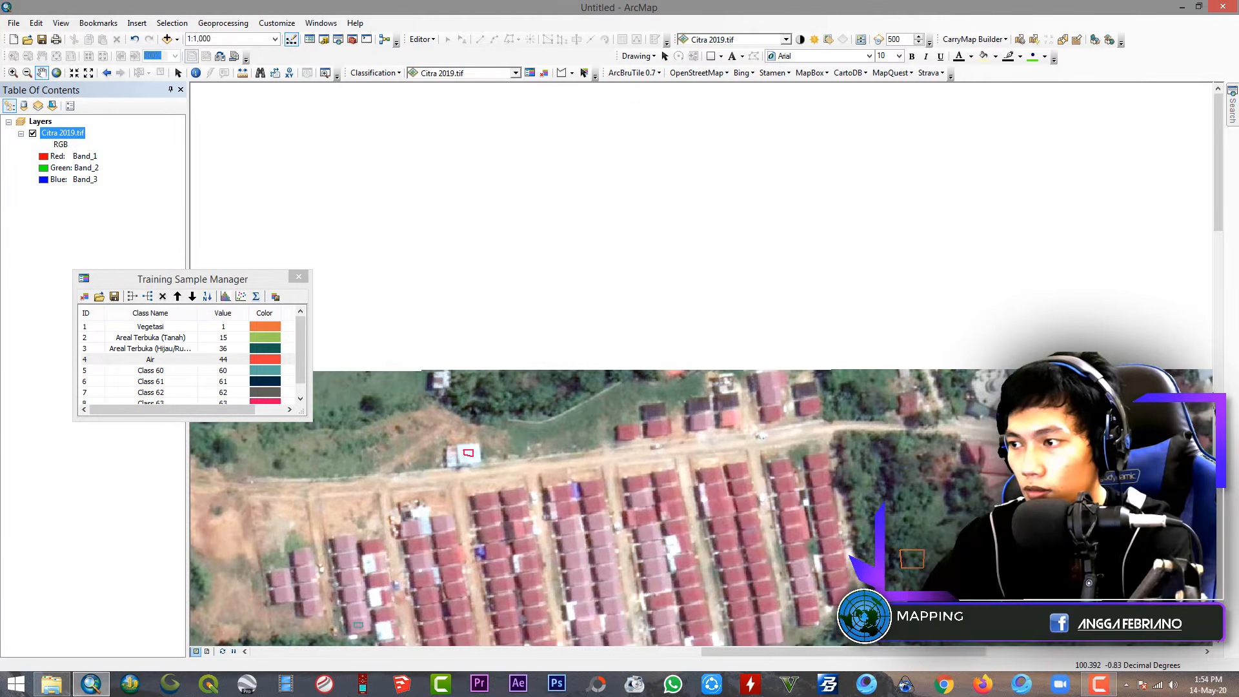
scroll(1091, 410, down, 2)
click(562, 72)
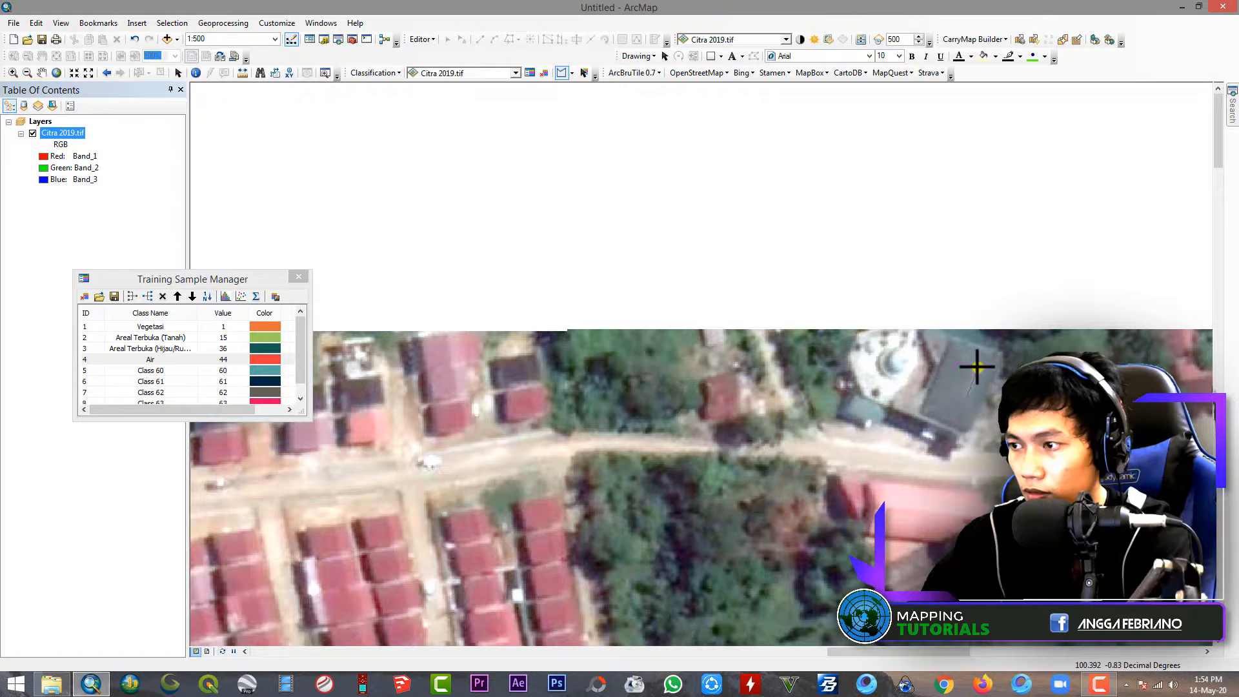
Draw two roof training samples east of the curved dirt road: one on the brown-roofed building and one on the long light-blue roof
click(42, 73)
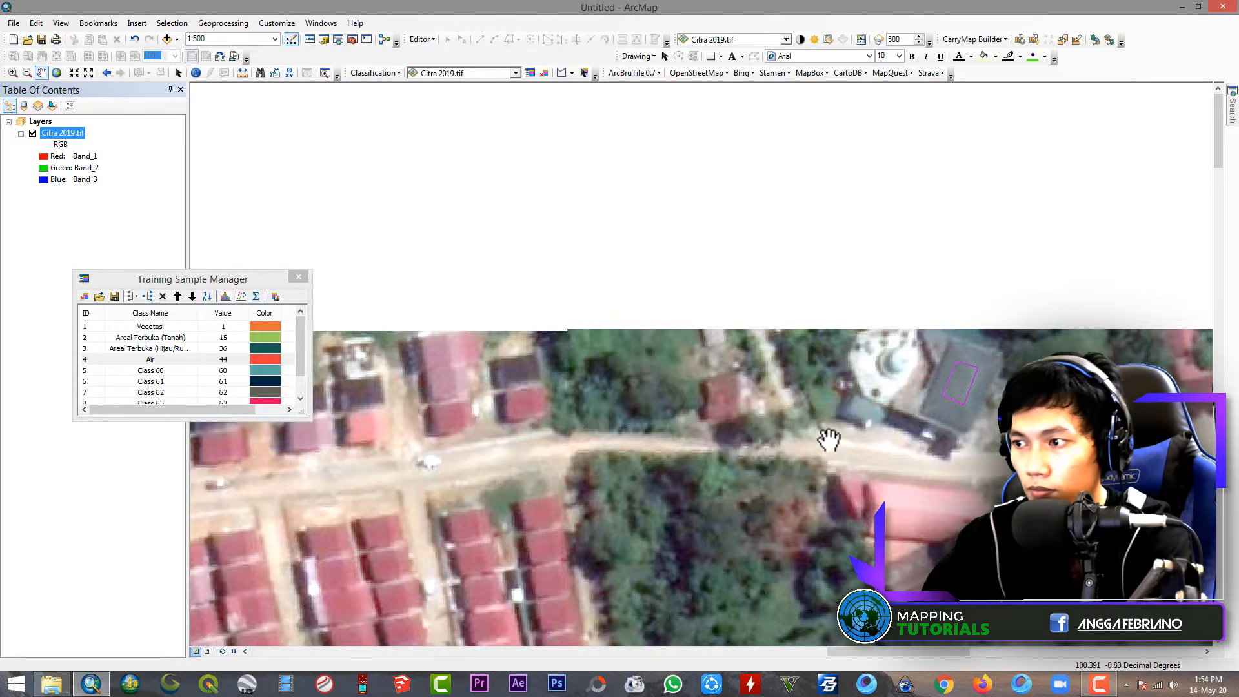
scroll(830, 441, up, 3)
drag(917, 474, 768, 379)
click(561, 73)
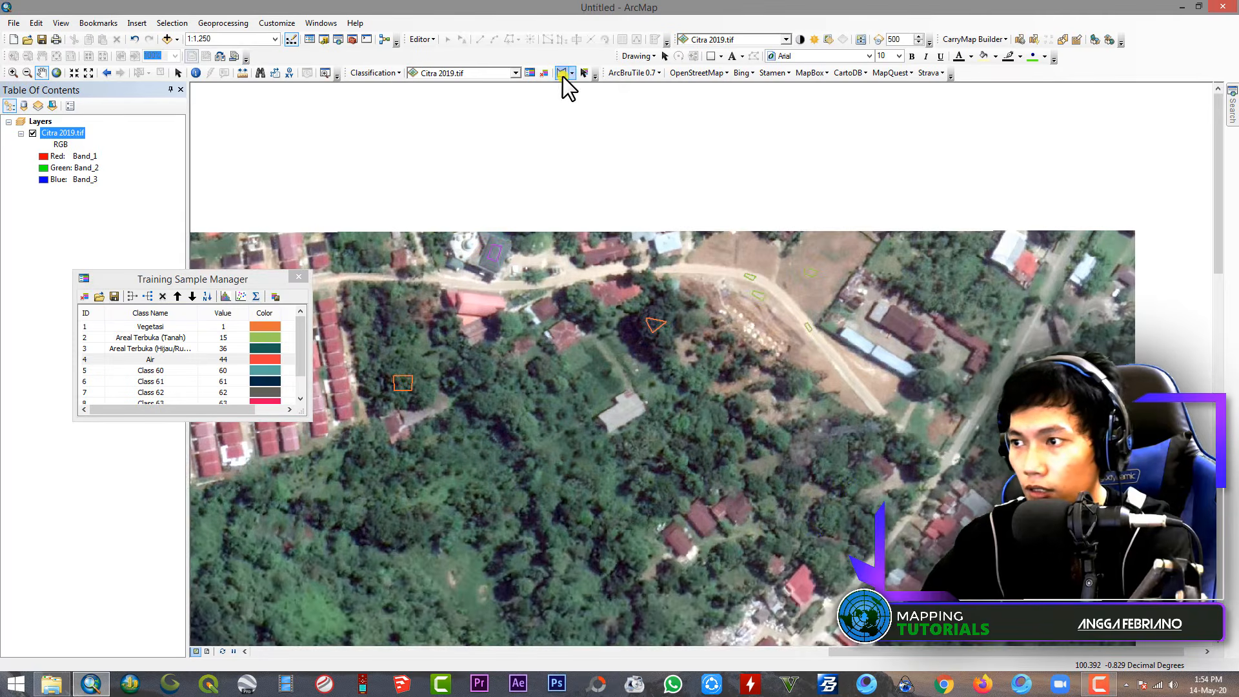
scroll(901, 322, down, 2)
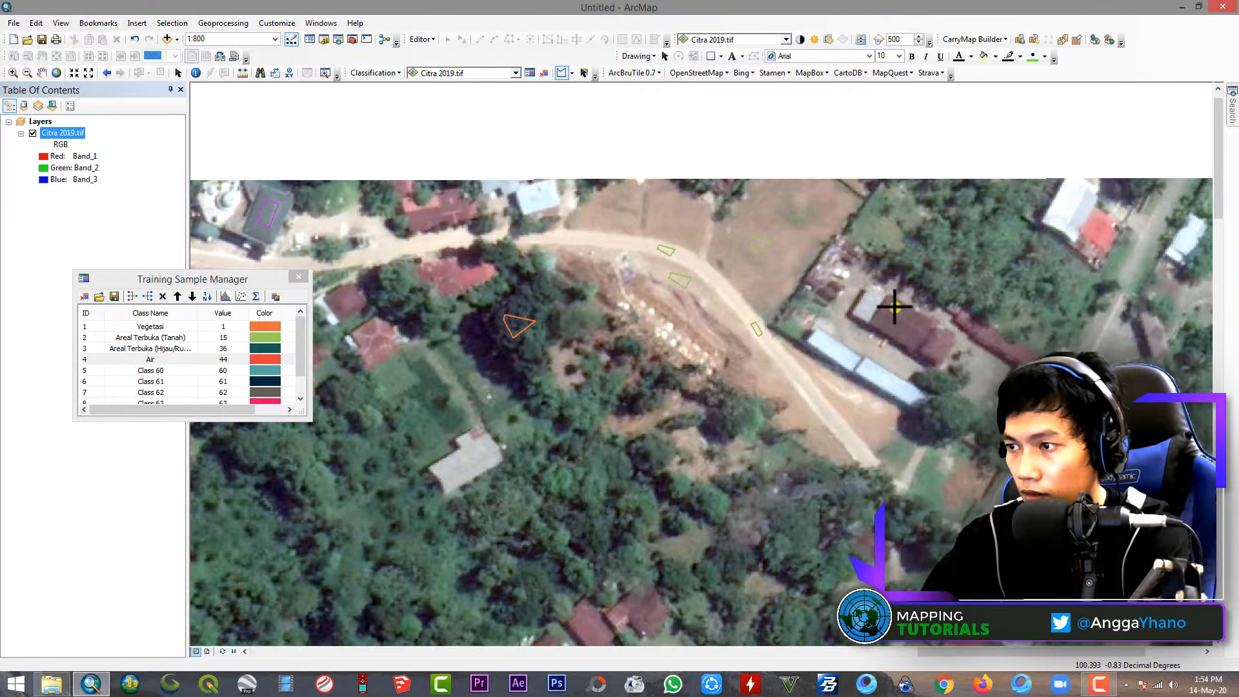
click(868, 366)
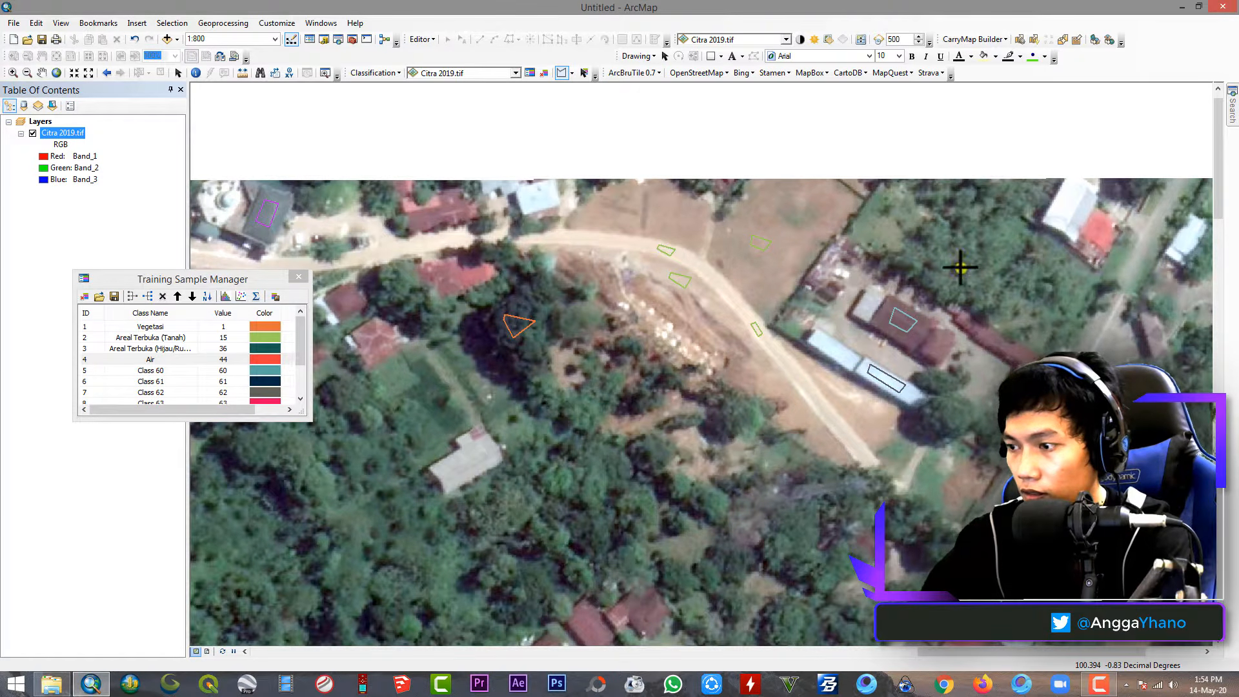
Draw a training-sample polygon on a dark roof at the southwestern end of the row in the walled compound beside the road
drag(605, 472, 648, 164)
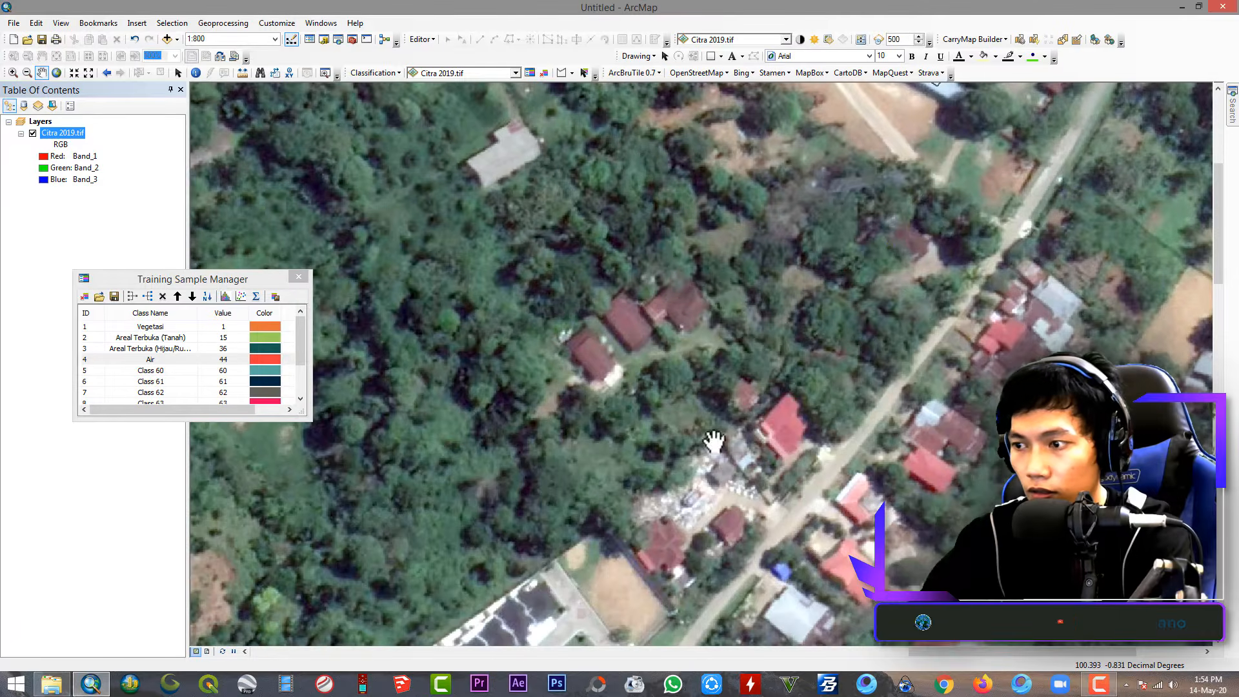
drag(797, 536, 798, 286)
drag(475, 392, 578, 383)
scroll(564, 359, down, 2)
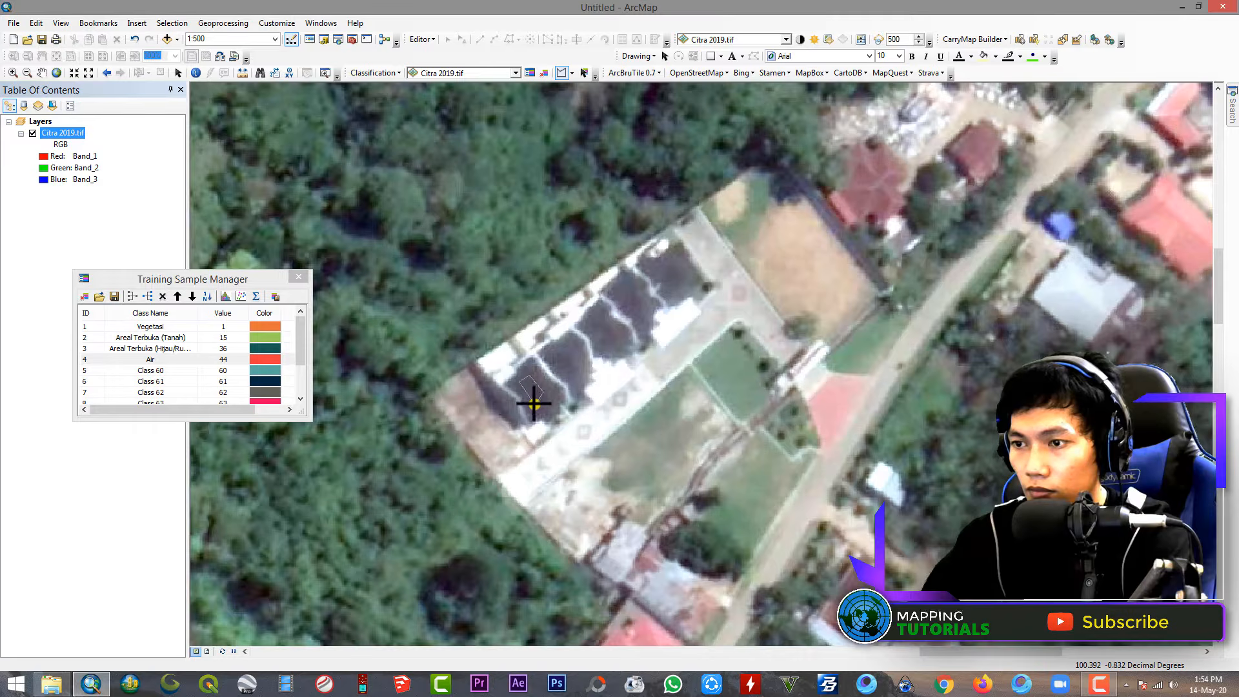
Draw a training-sample polygon on a dark roof in the housing complex south of the cleared brown land
scroll(742, 339, up, 6)
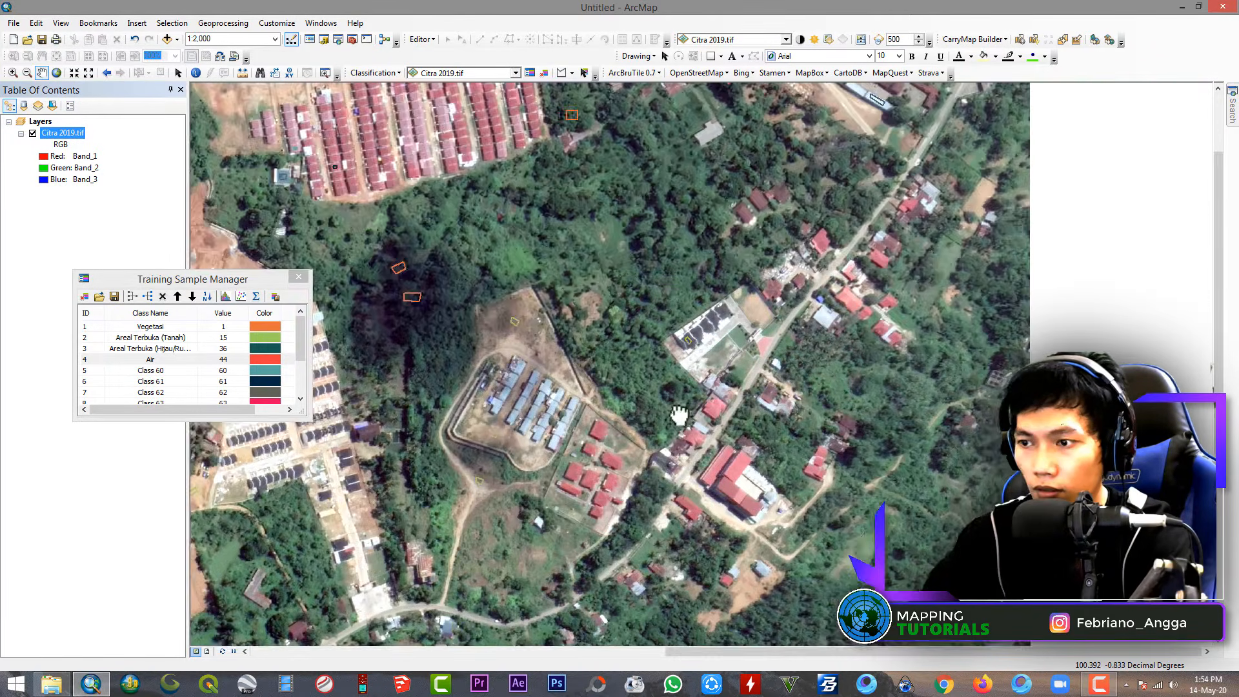
drag(515, 564, 713, 315)
drag(557, 218, 612, 367)
scroll(611, 366, down, 5)
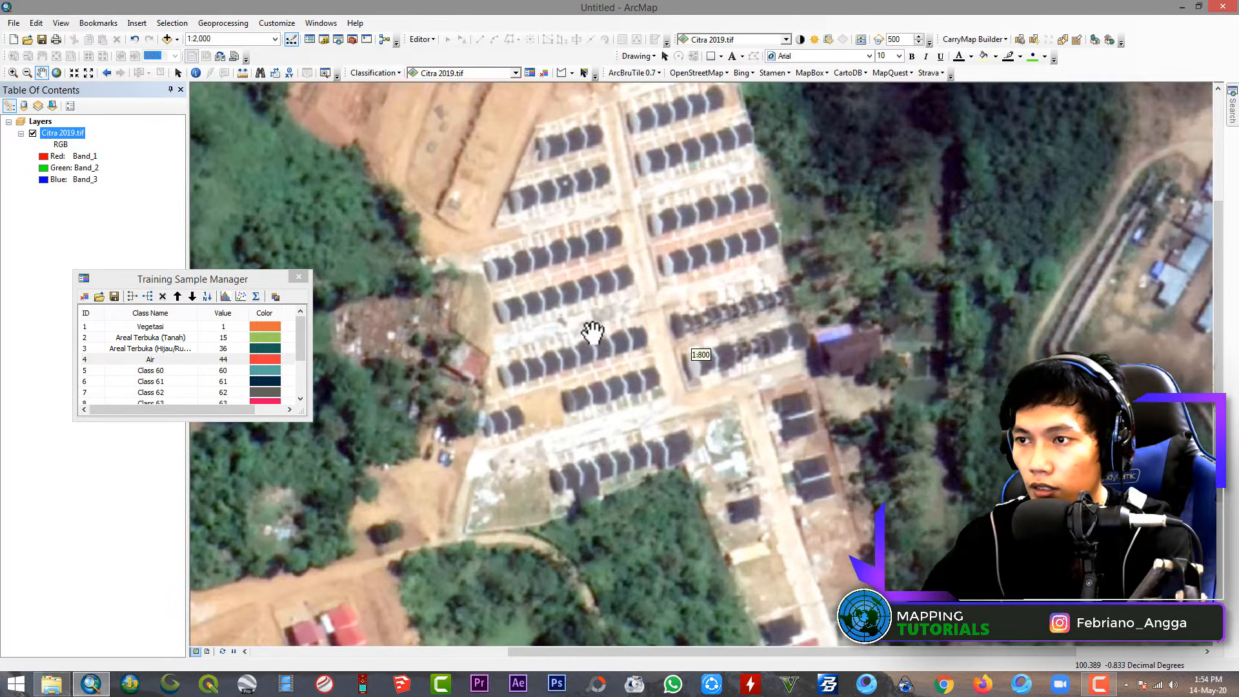
click(560, 73)
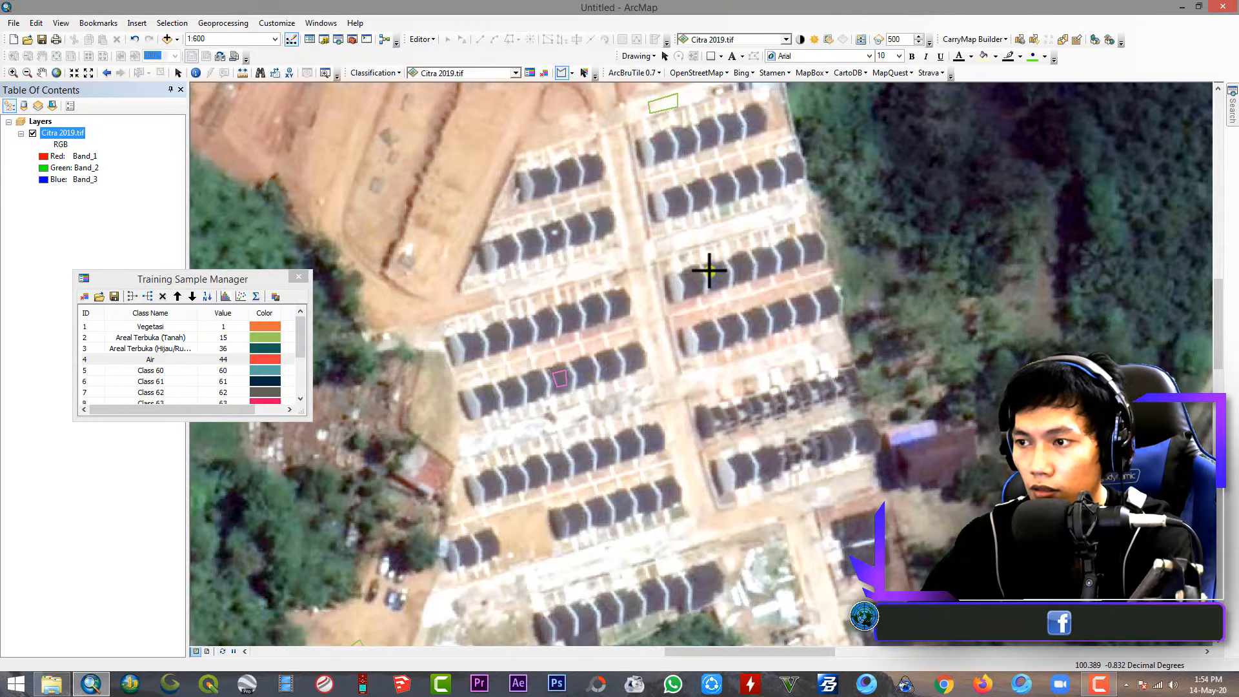
Draw two roof training samples south of the village road: one on the large dark roof and one on the small blue roof below it
scroll(621, 499, up, 2)
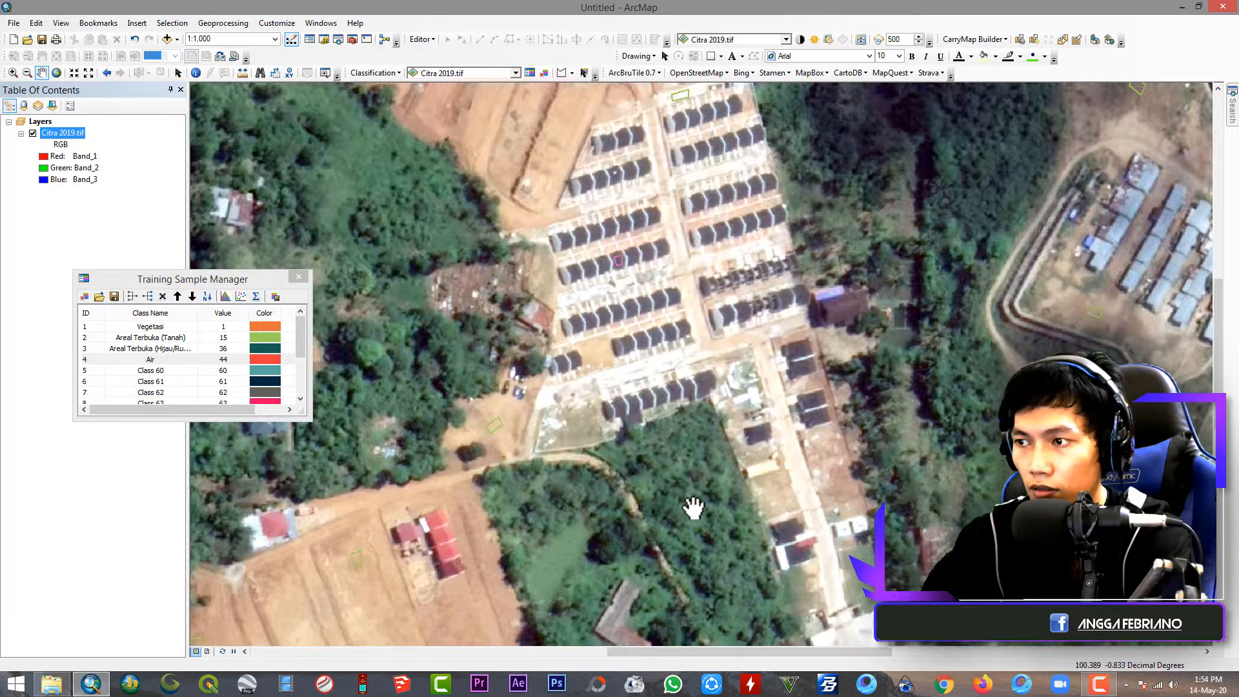
drag(694, 507, 836, 298)
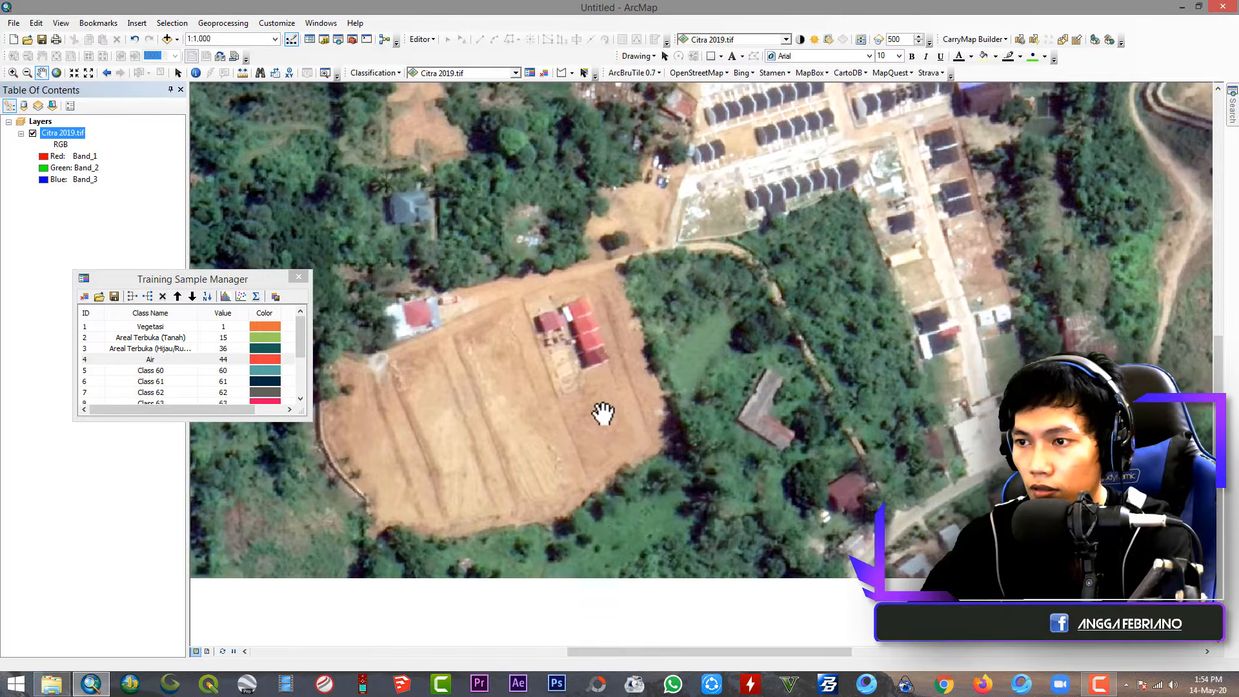
drag(524, 432, 658, 351)
scroll(624, 397, up, 1)
drag(579, 413, 642, 345)
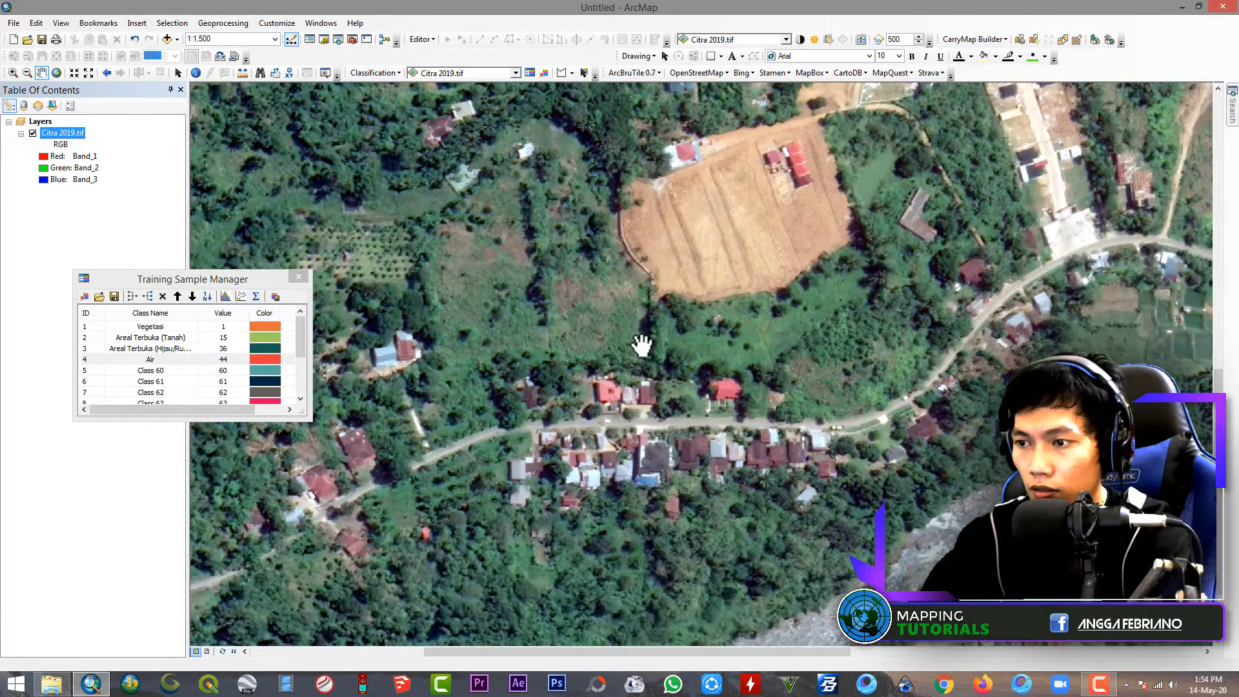
scroll(687, 413, down, 2)
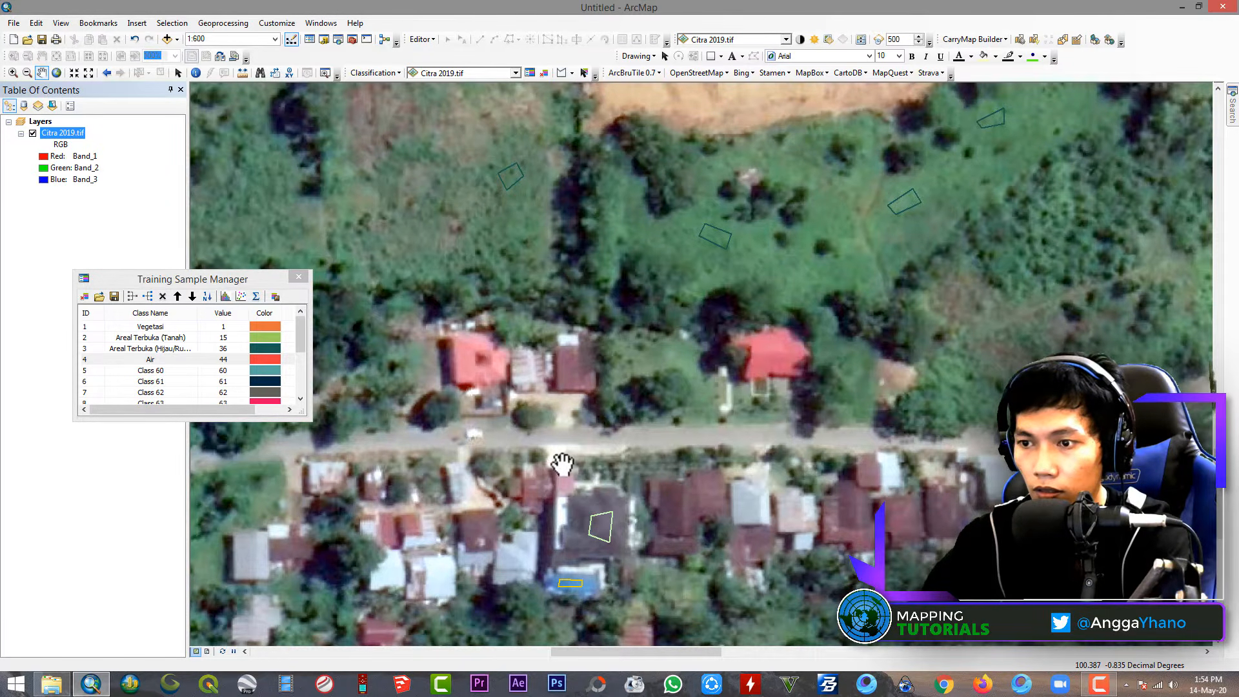
Draw an elongated training-sample polygon along the long blue-grey roof near the western edge of the image
scroll(562, 463, up, 2)
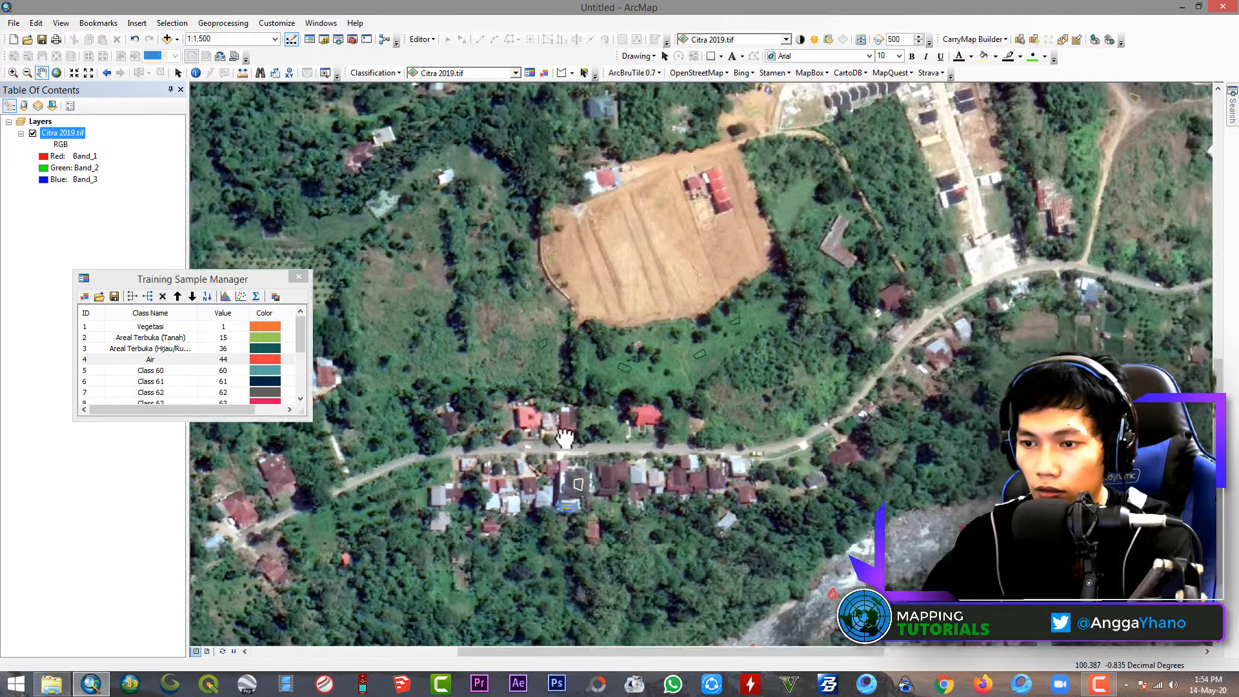
drag(509, 460, 796, 346)
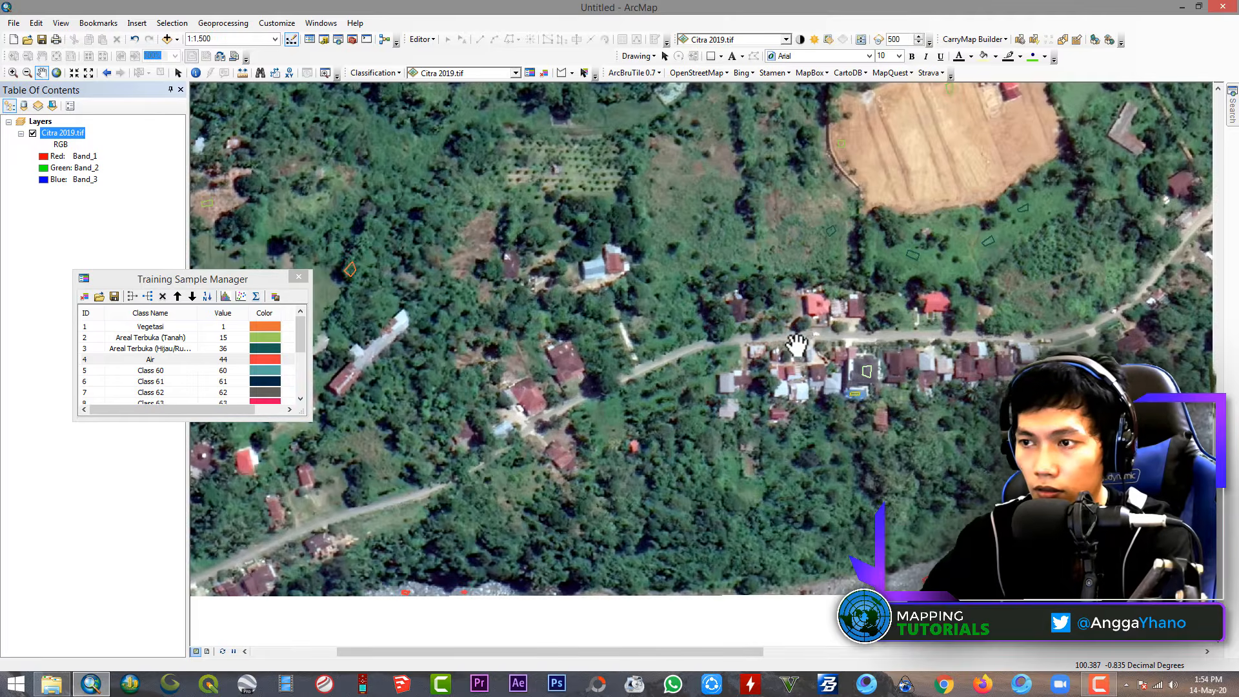
drag(533, 284, 601, 591)
drag(635, 170, 830, 368)
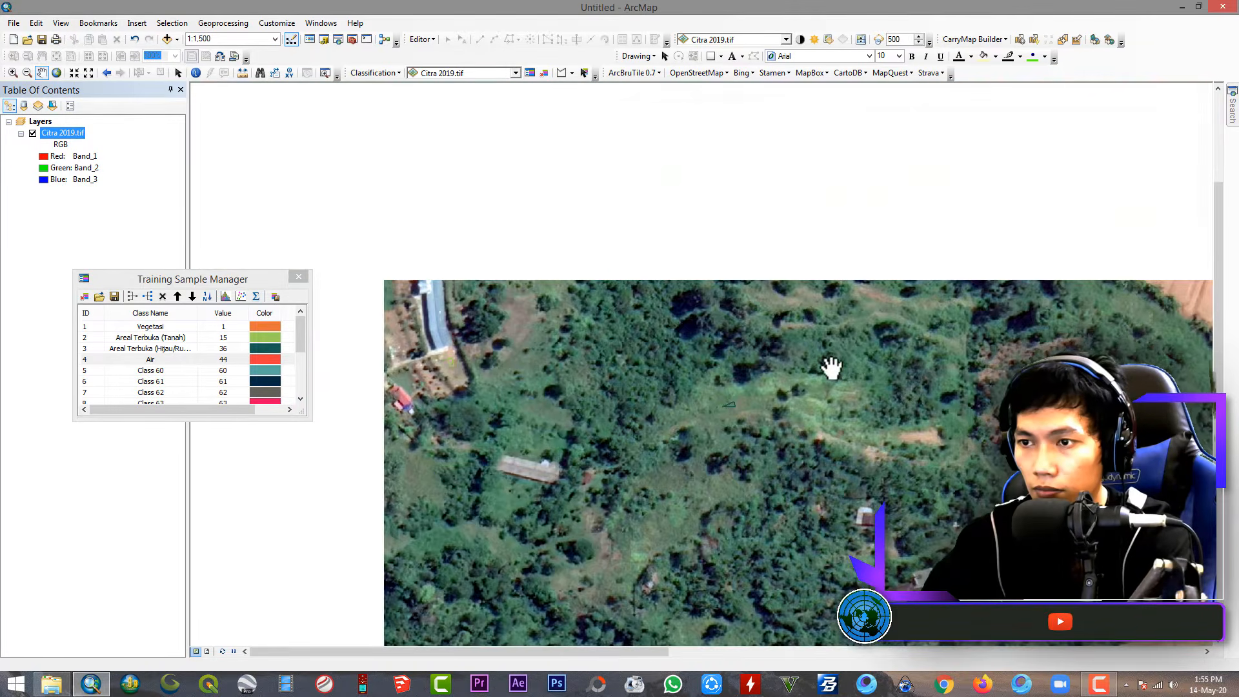
drag(644, 290, 688, 355)
scroll(450, 392, down, 2)
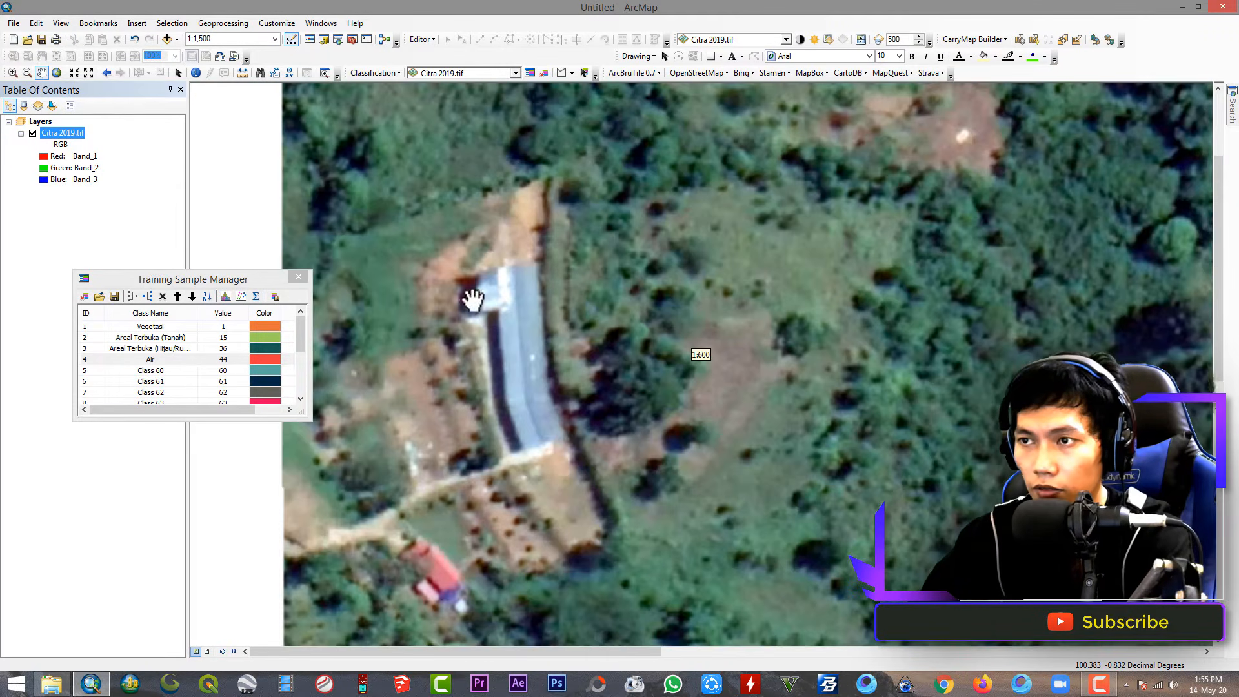
click(560, 72)
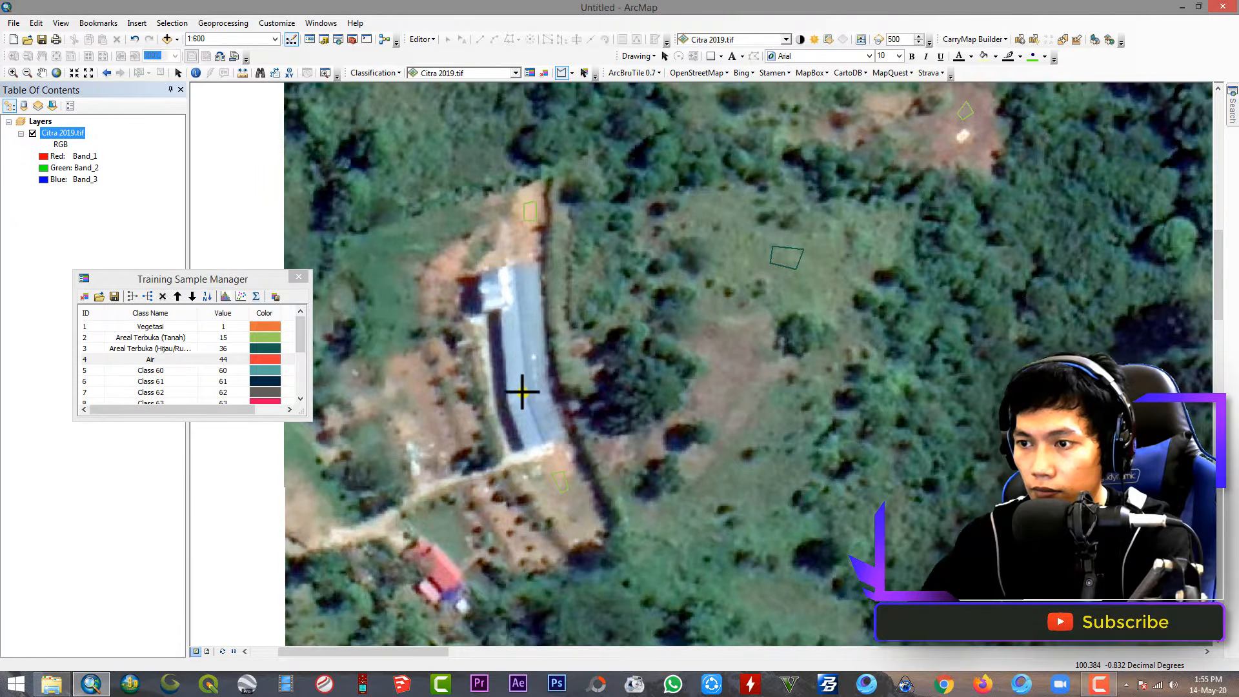
double_click(528, 320)
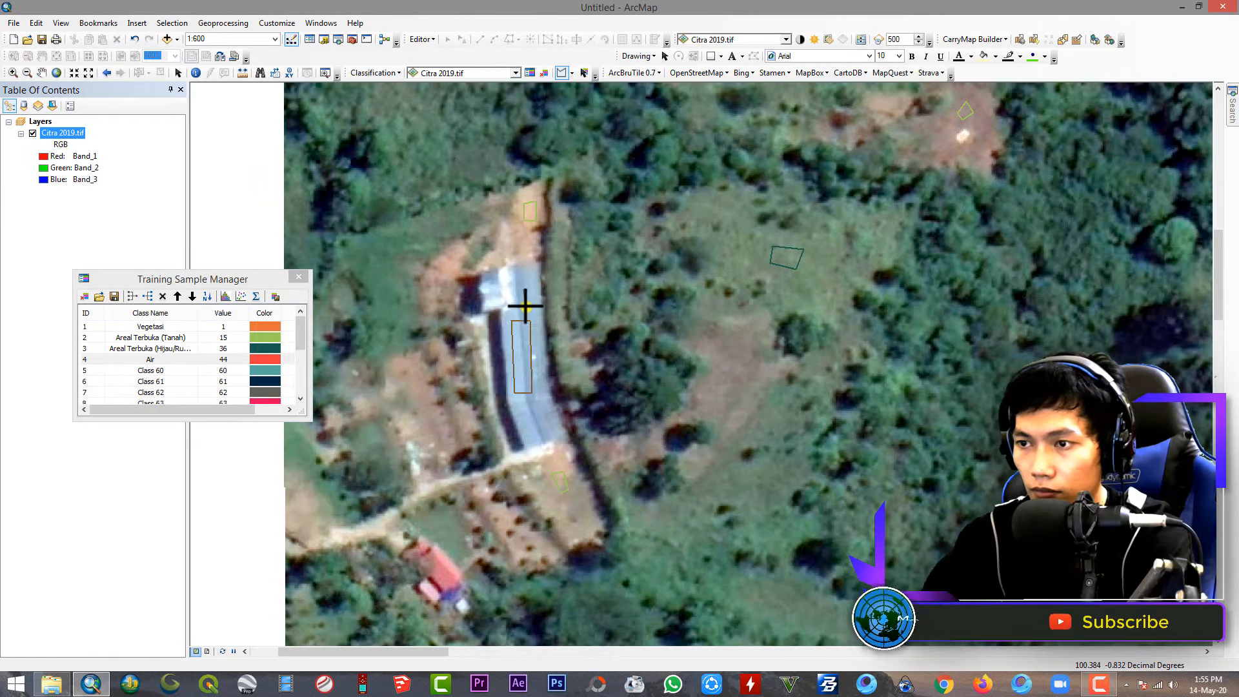
Merge the roof training samples Class 60 through Class 72 into one class
click(46, 73)
scroll(830, 504, up, 4)
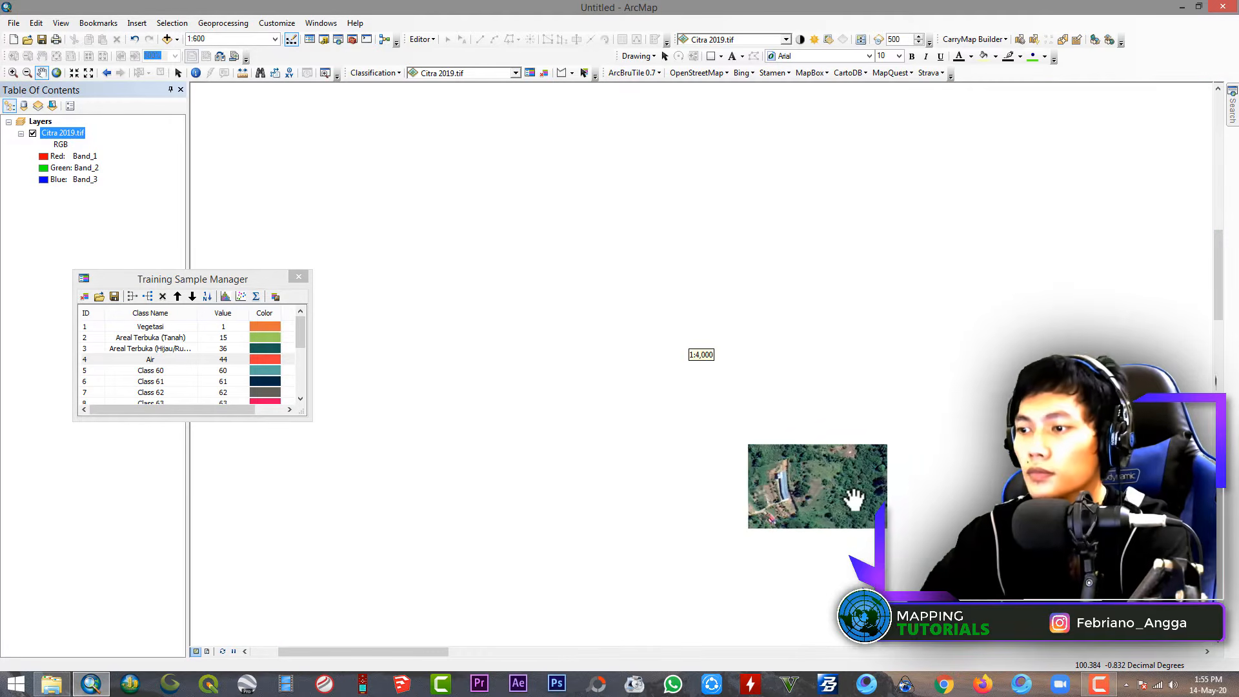
drag(930, 516, 746, 413)
drag(893, 453, 697, 401)
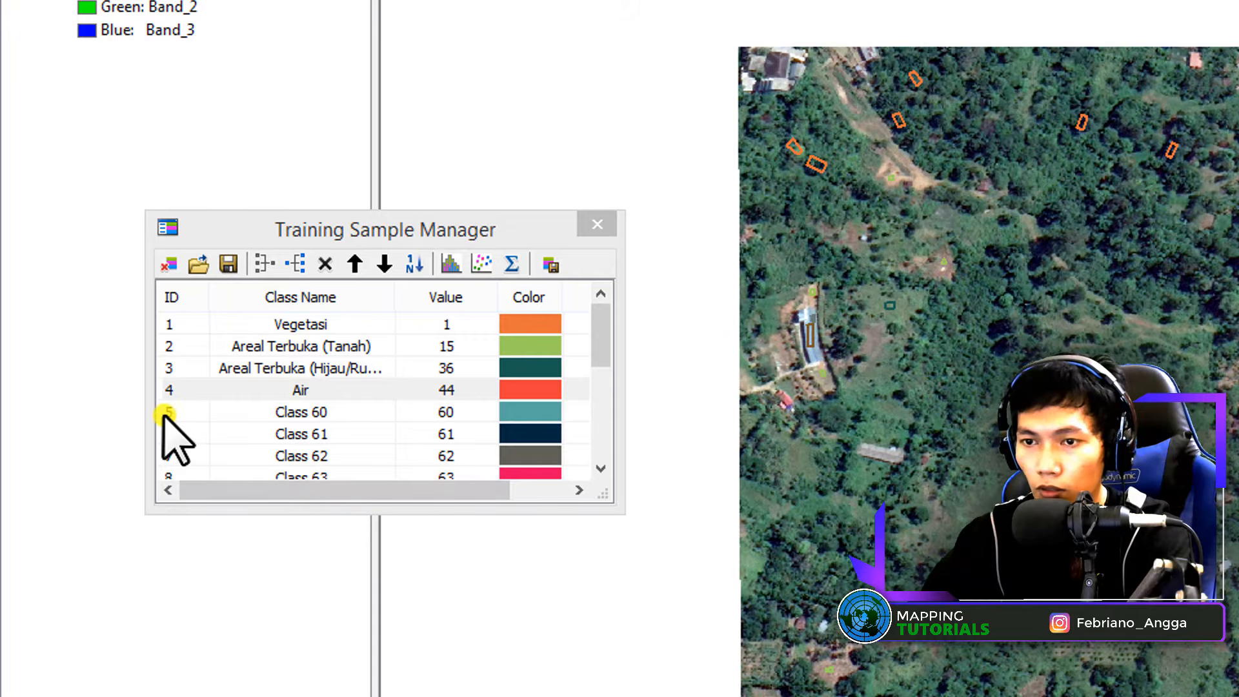
click(160, 412)
scroll(166, 418, down, 4)
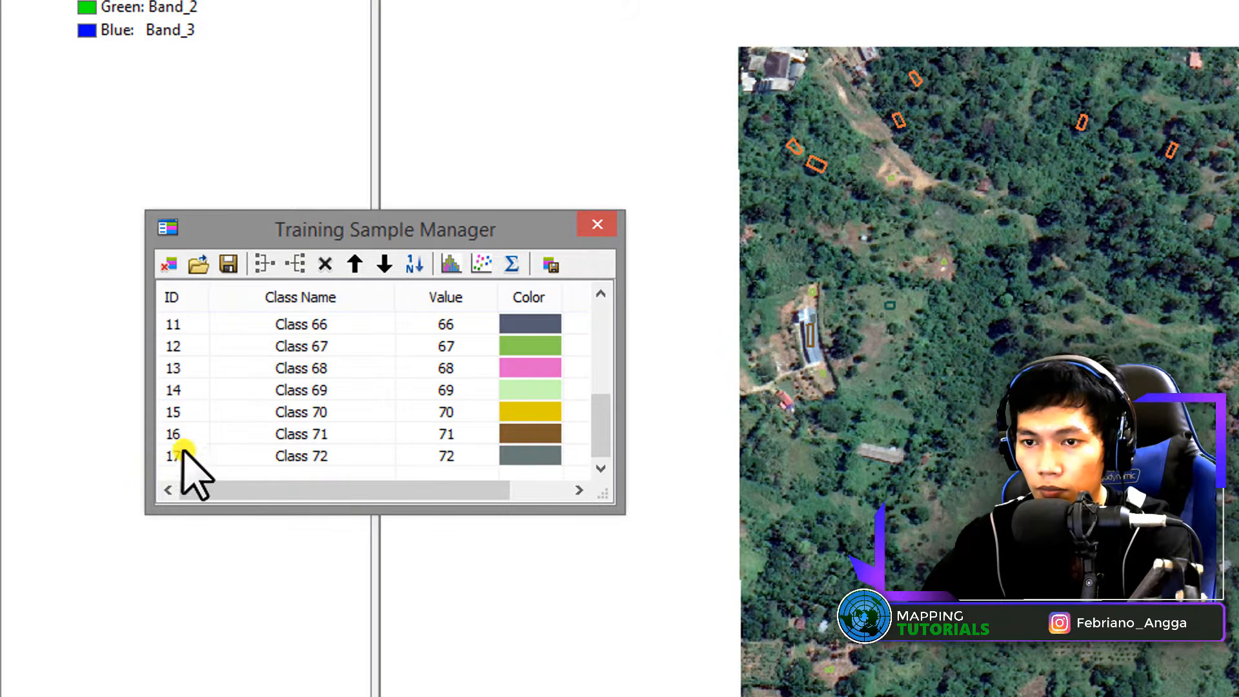
shift+click(169, 456)
click(260, 265)
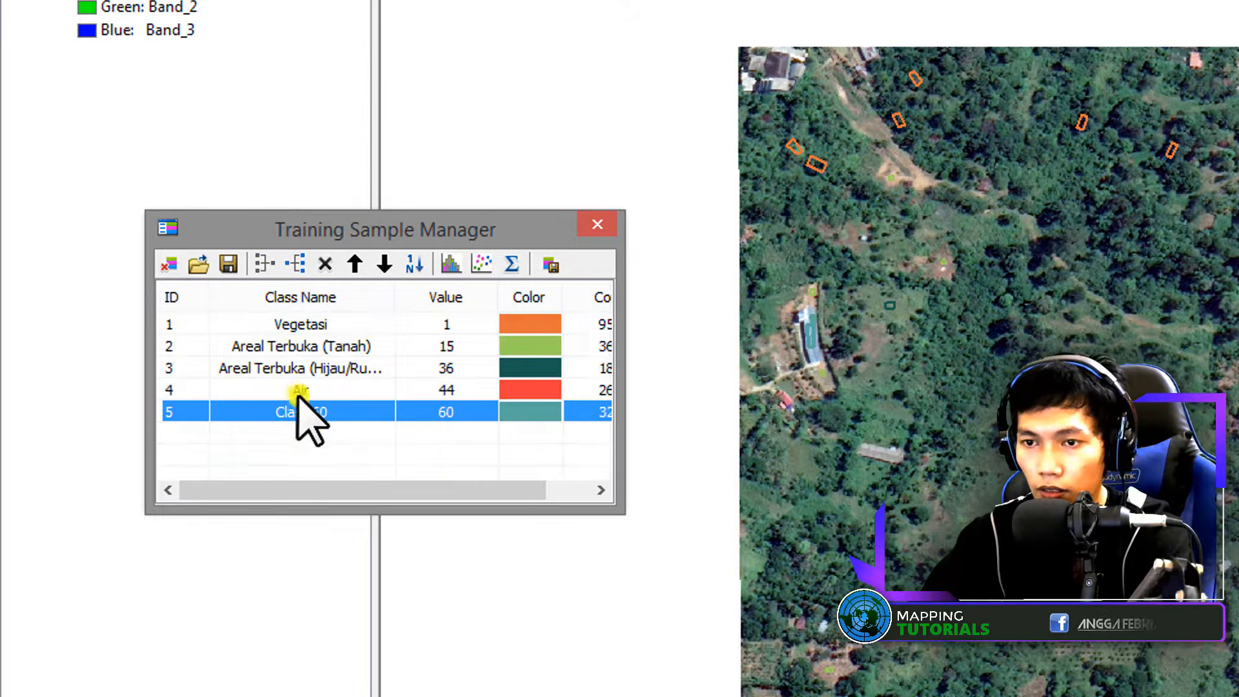
Rename the merged roof class as Bangunan
double_click(297, 410)
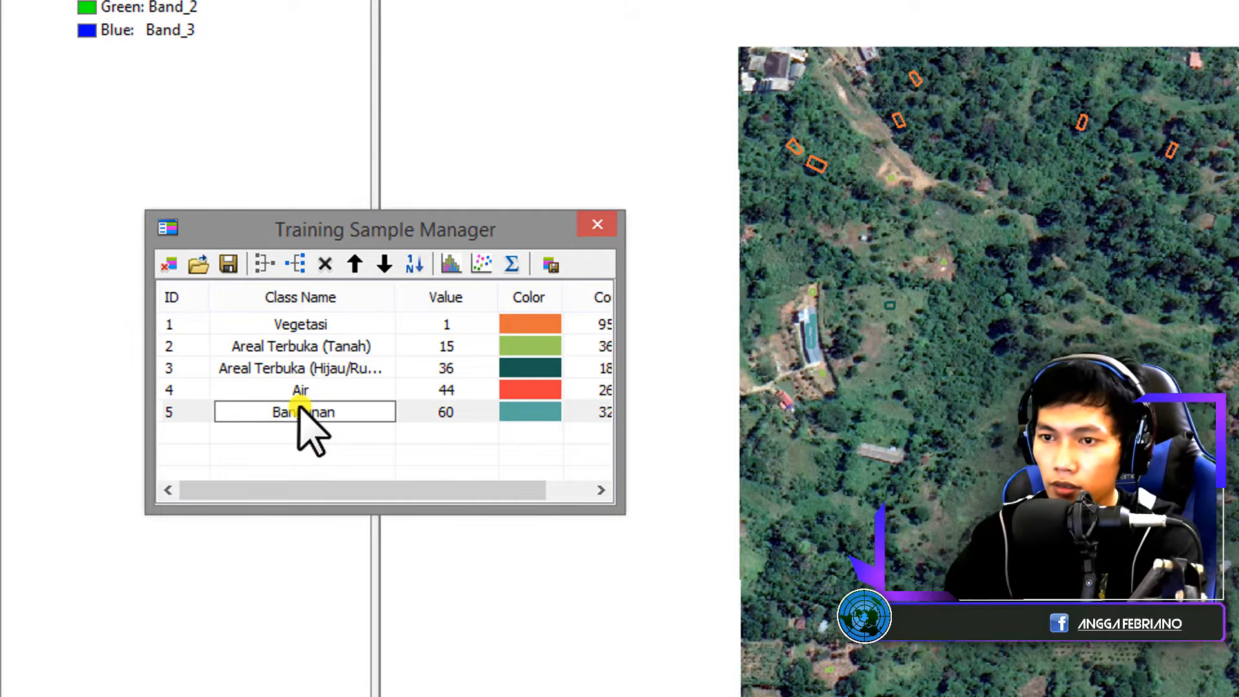
key(Return)
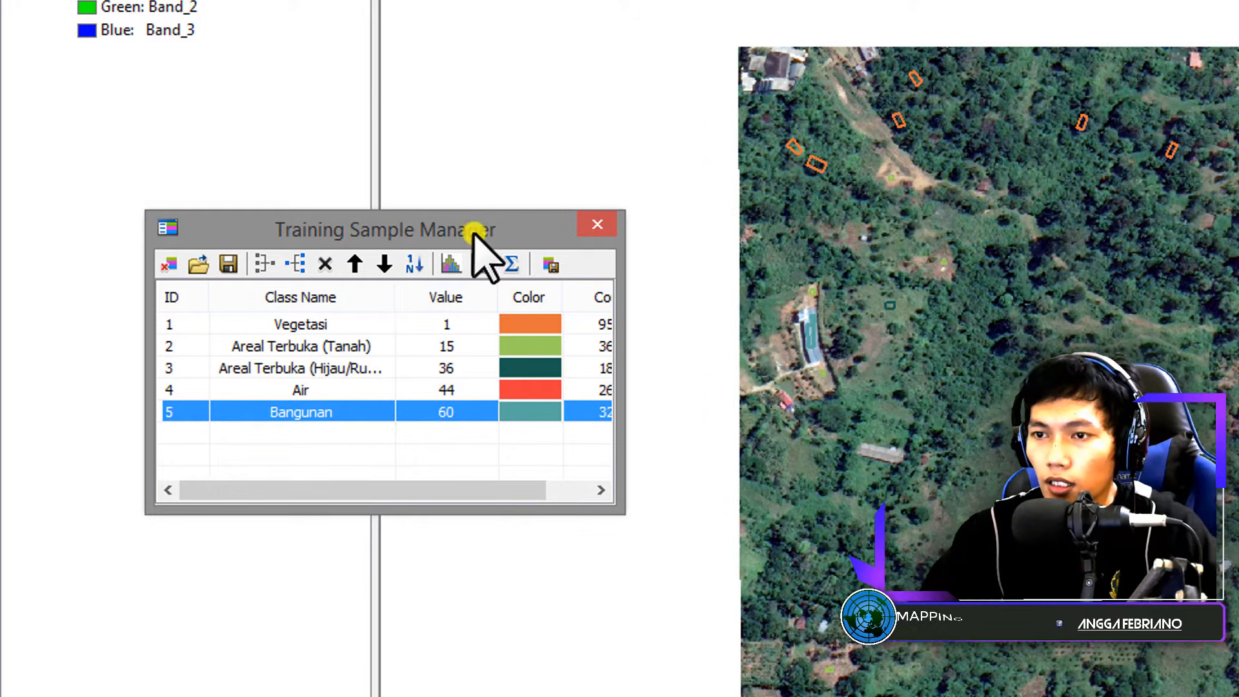
drag(473, 226, 457, 210)
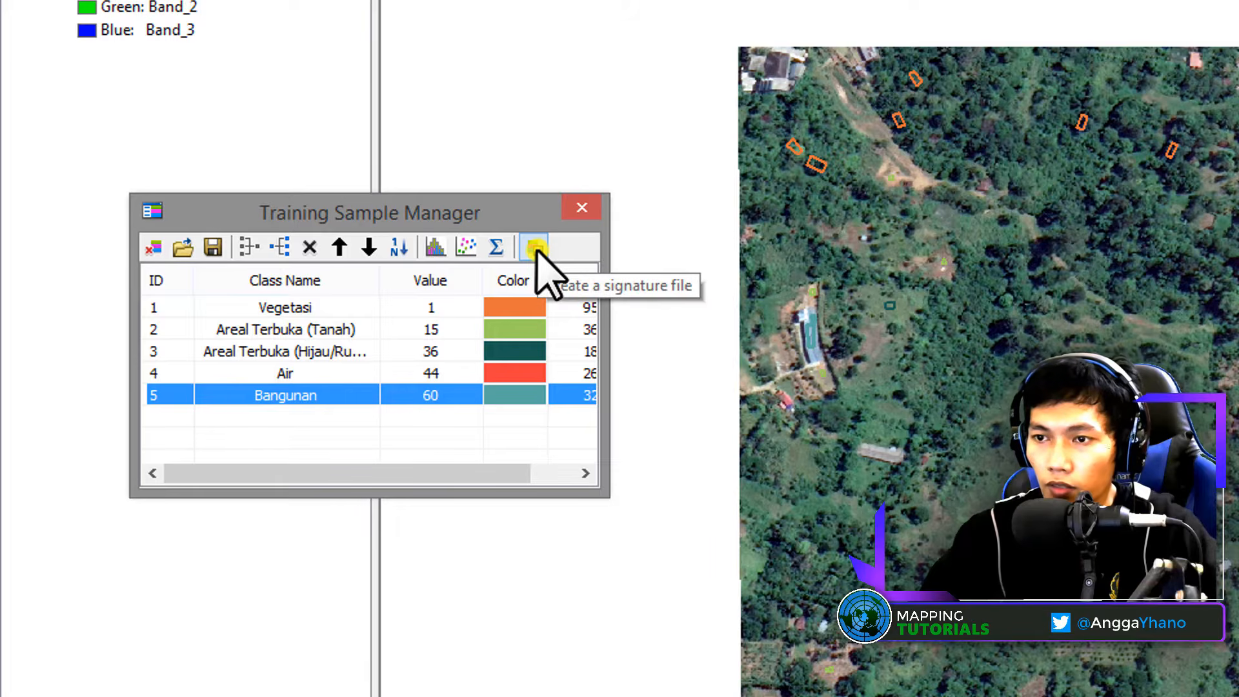
Create a signature file from the training samples, saved as 2019.gsg in the Google Earth folder on the Desktop
click(535, 247)
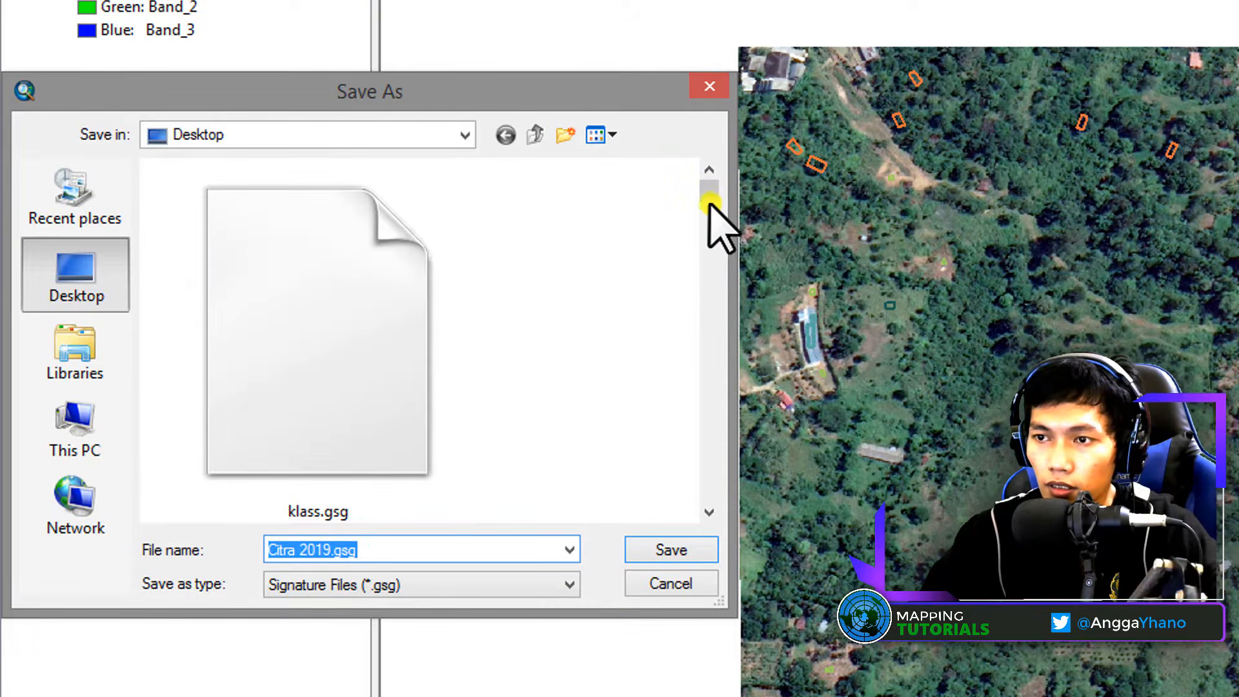
drag(709, 192, 722, 271)
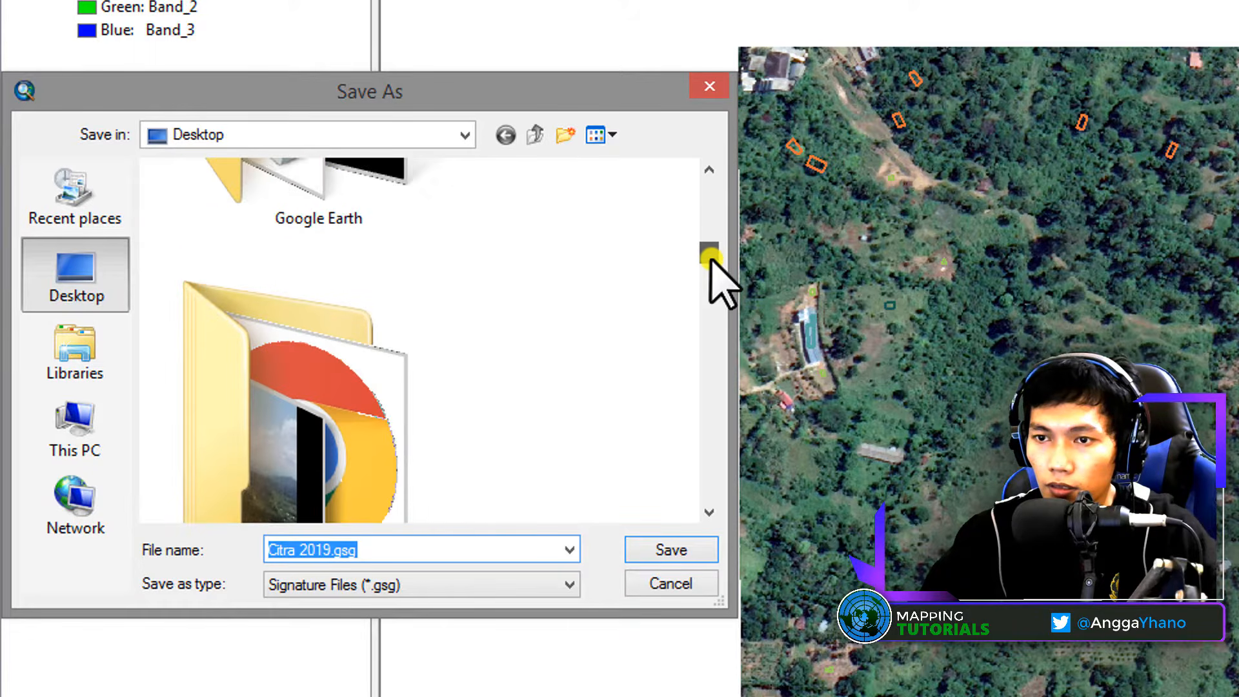
double_click(351, 191)
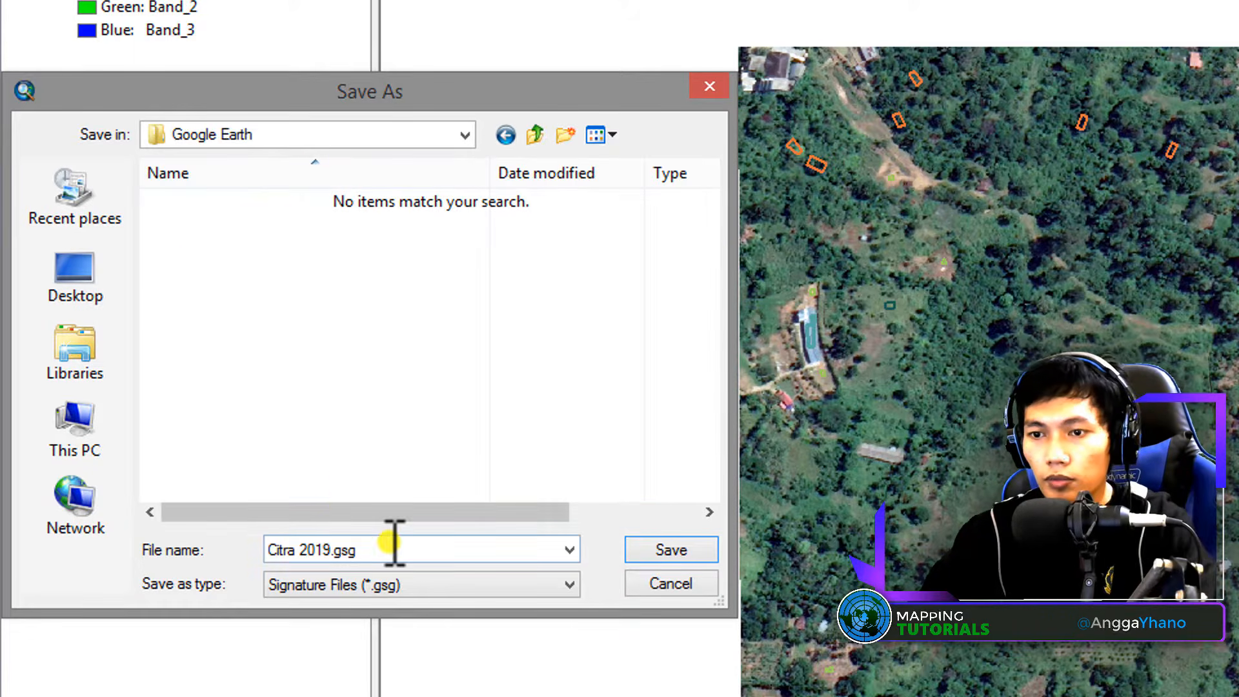
drag(393, 546, 203, 561)
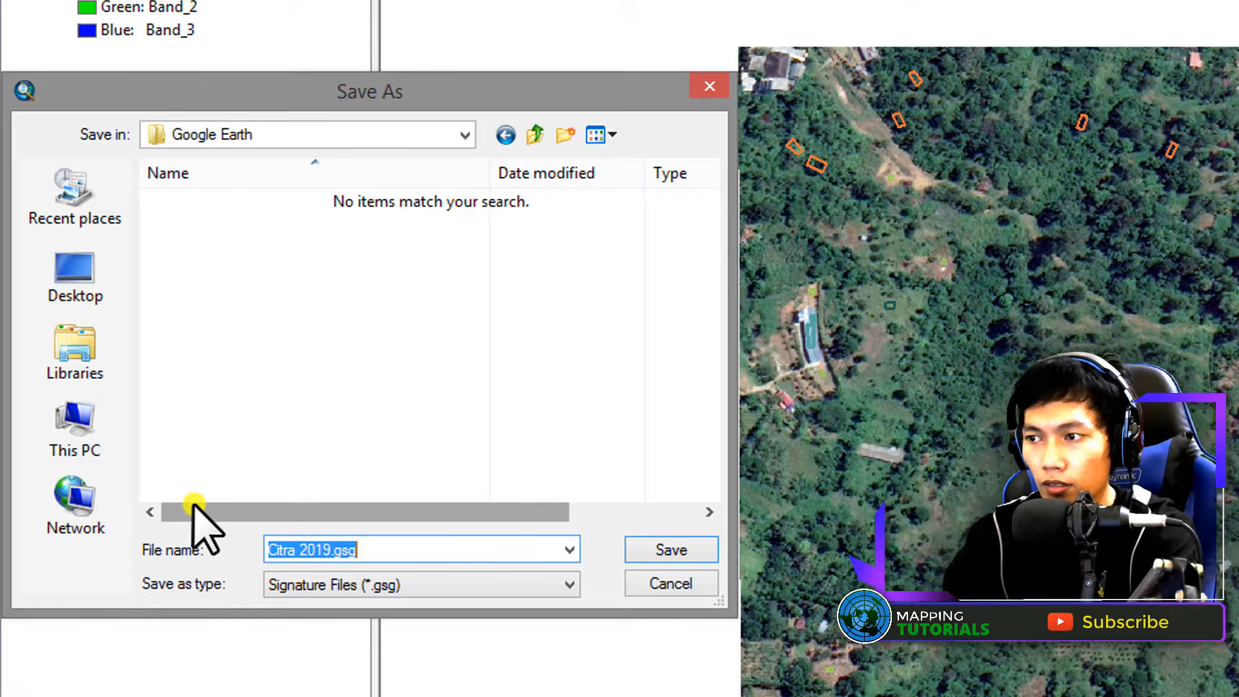
text(2019)
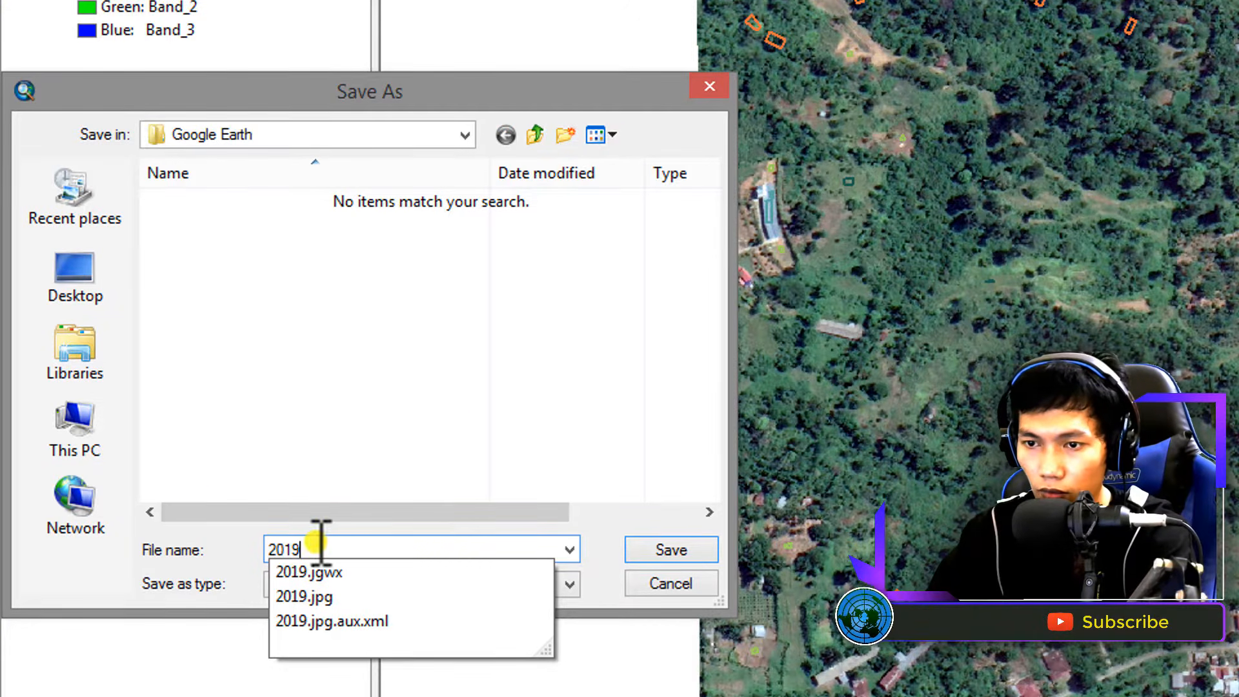
text(.gsg)
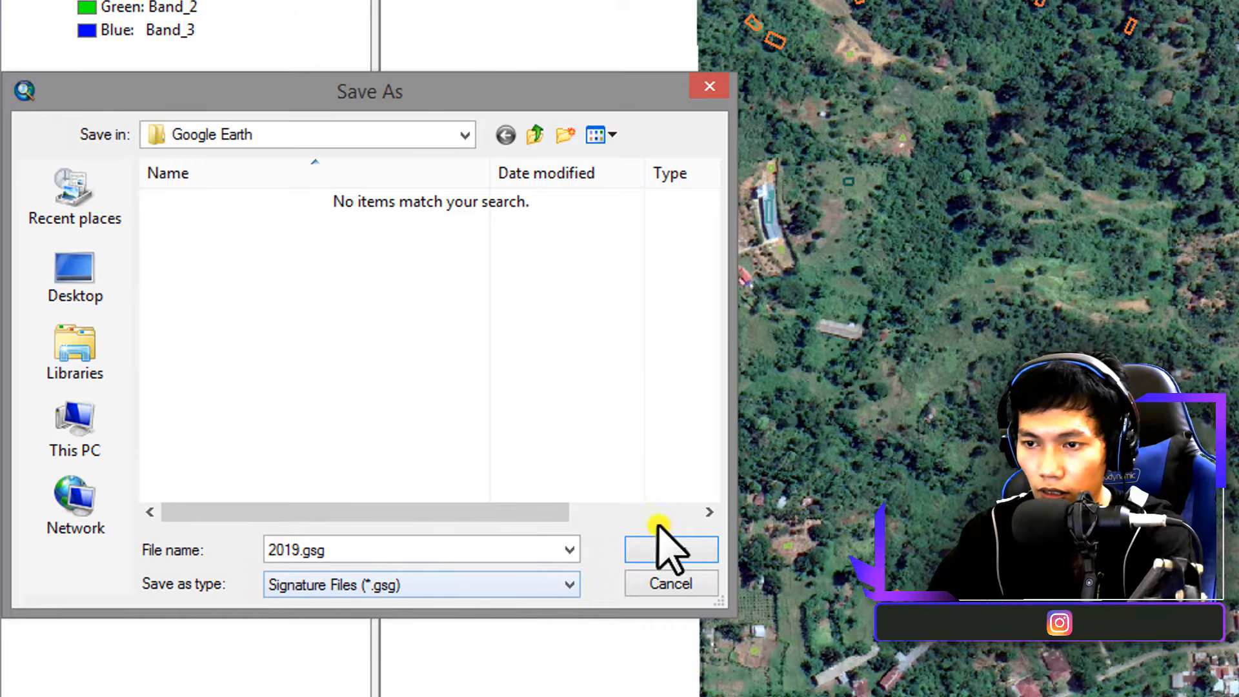
click(669, 552)
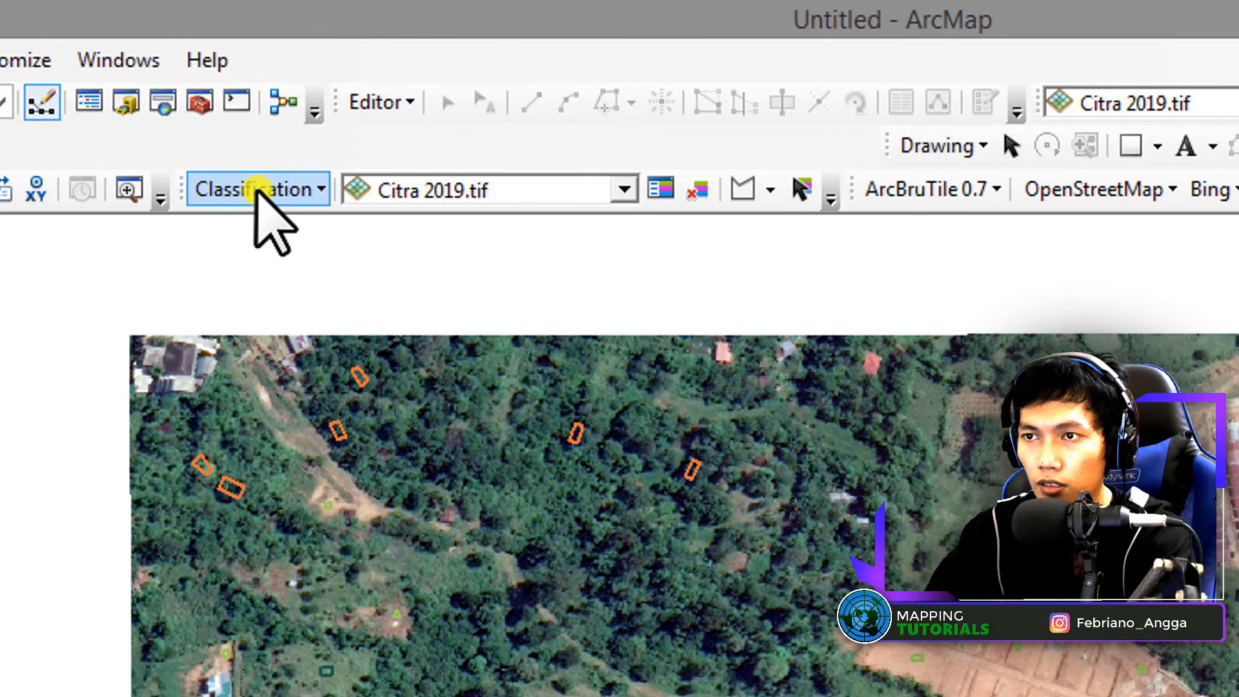
Run Maximum Likelihood Classification on Citra 2019.tif with the signature file 2019.gsg, keeping the default output raster and options
click(256, 189)
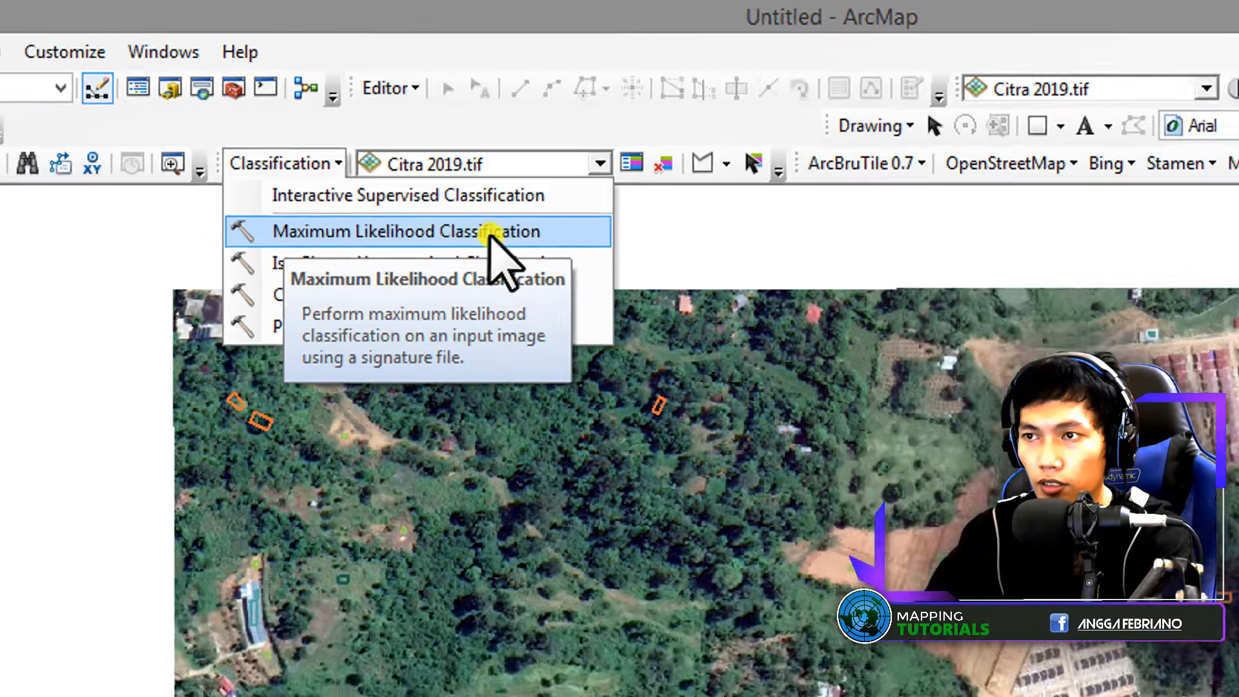
click(496, 268)
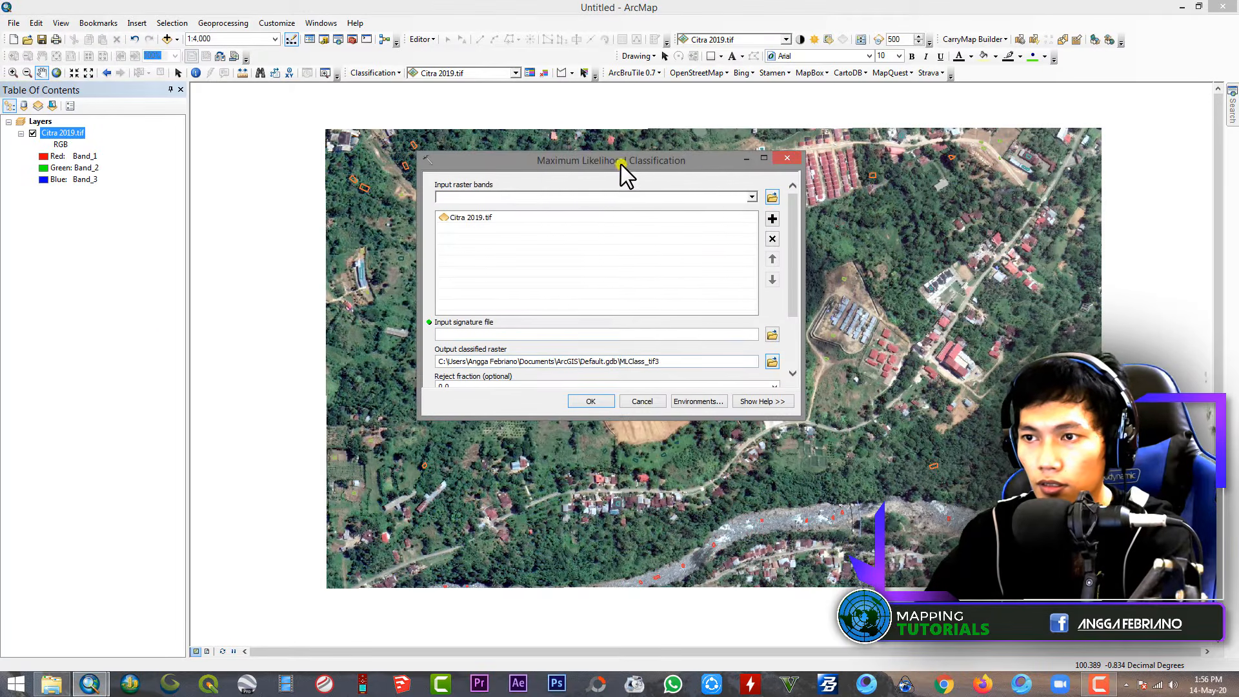
drag(621, 164, 469, 208)
click(329, 255)
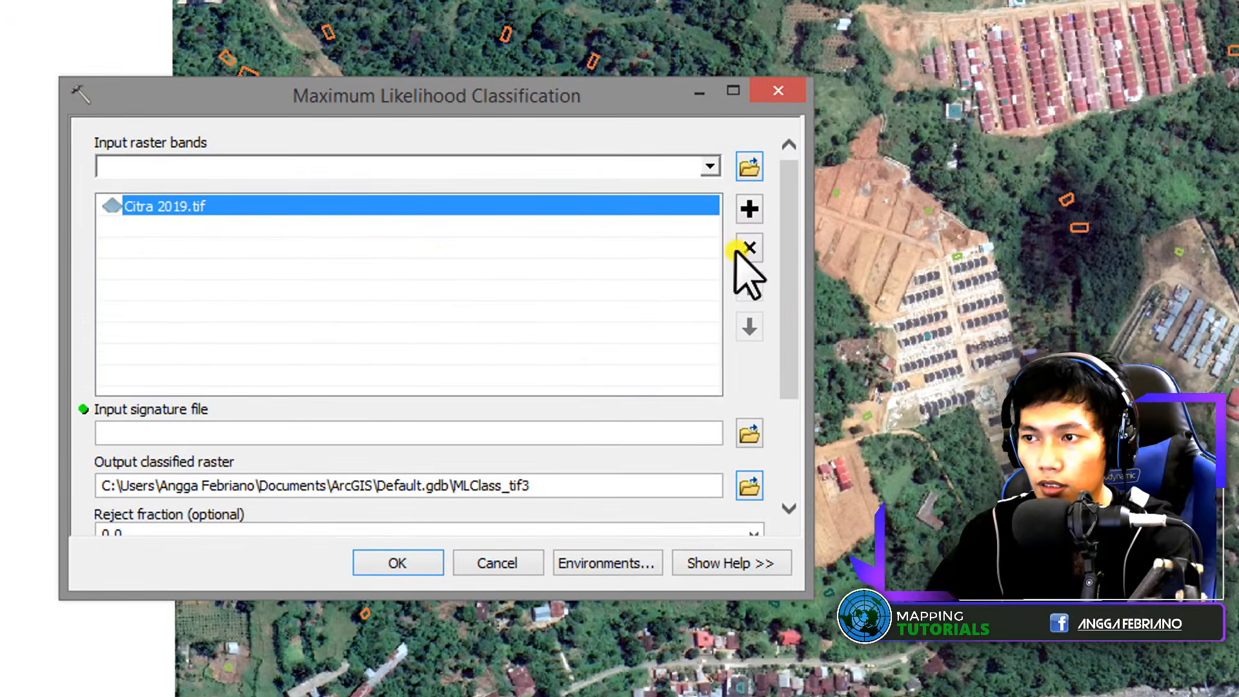
scroll(791, 336, down, 3)
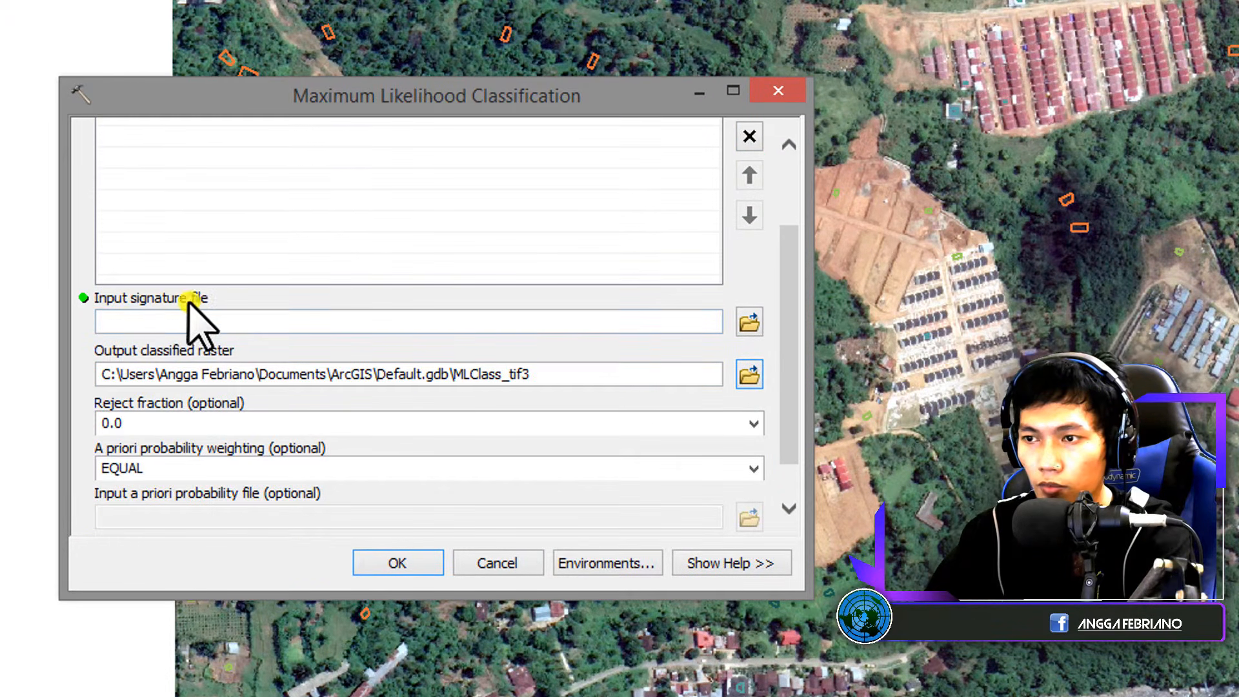
click(749, 322)
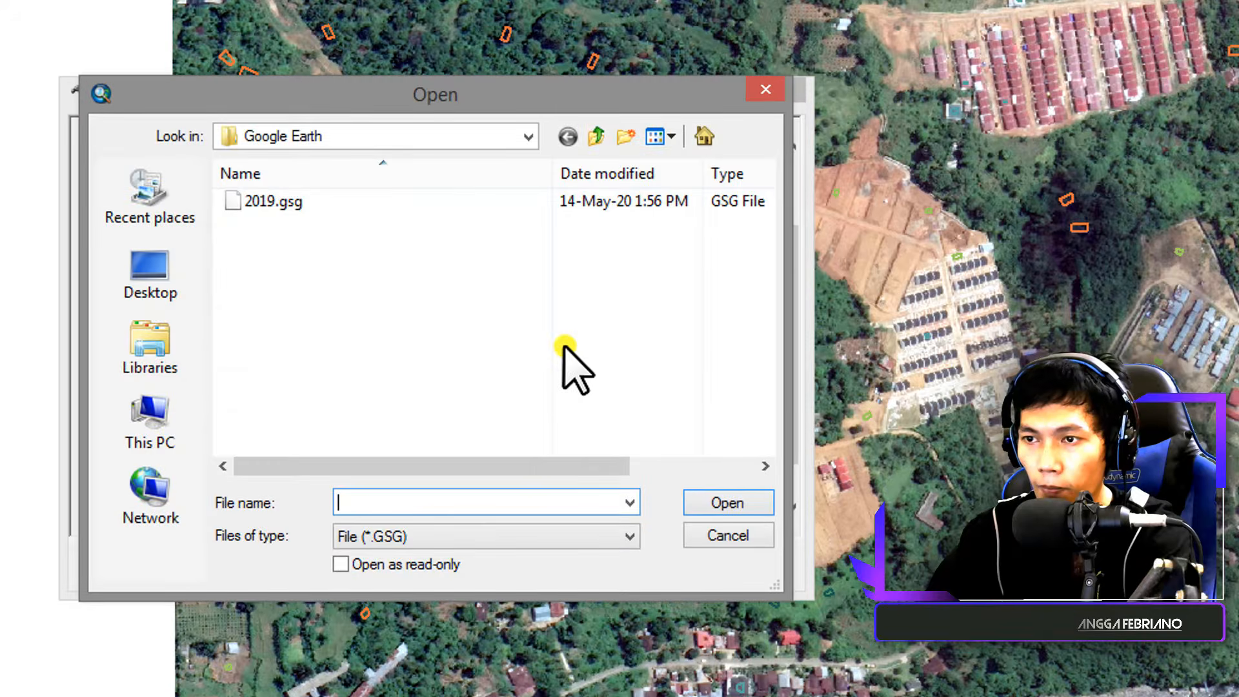
click(259, 200)
click(729, 503)
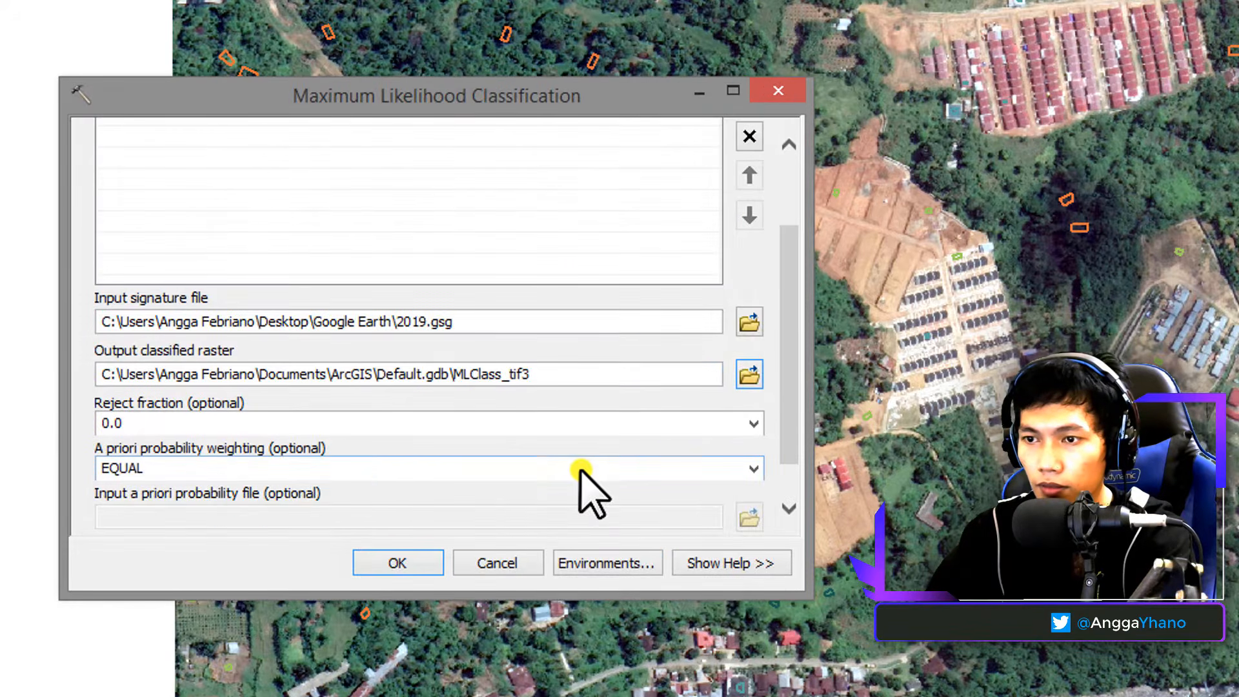
scroll(796, 351, down, 2)
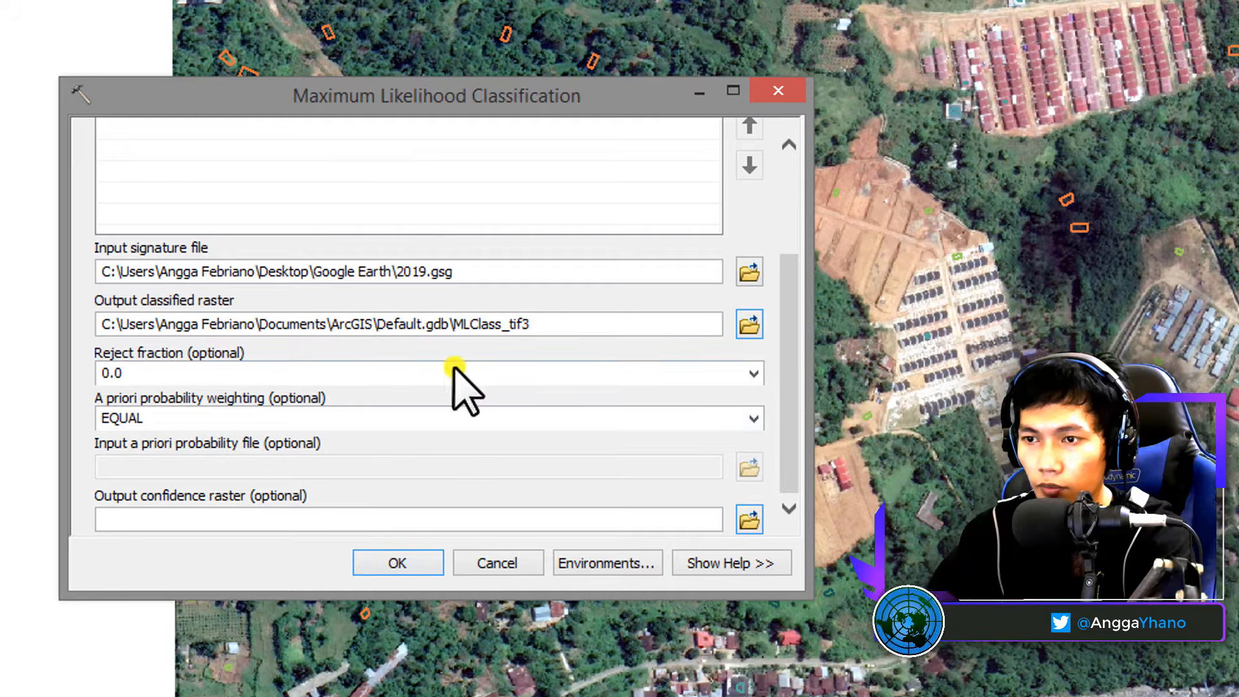
click(396, 565)
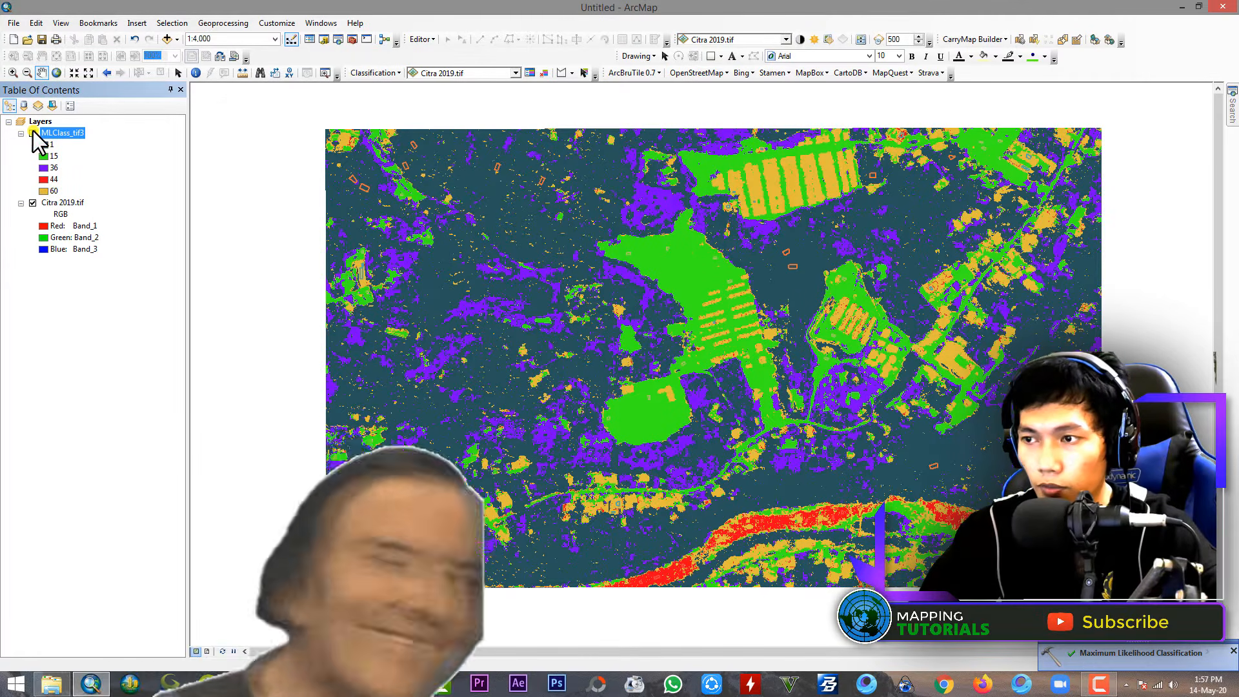
Compare the classified layer with the satellite image by toggling its visibility, and give class 15 a tan fill without an outline
click(32, 132)
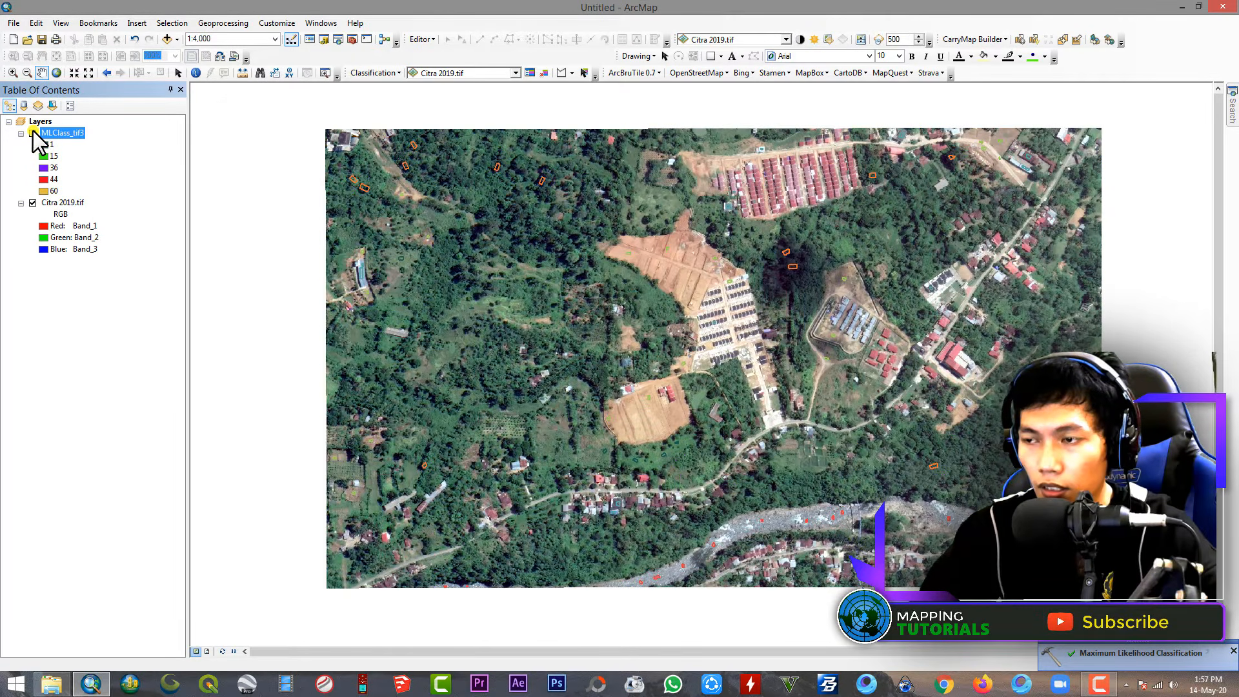
click(33, 132)
click(33, 132)
click(32, 131)
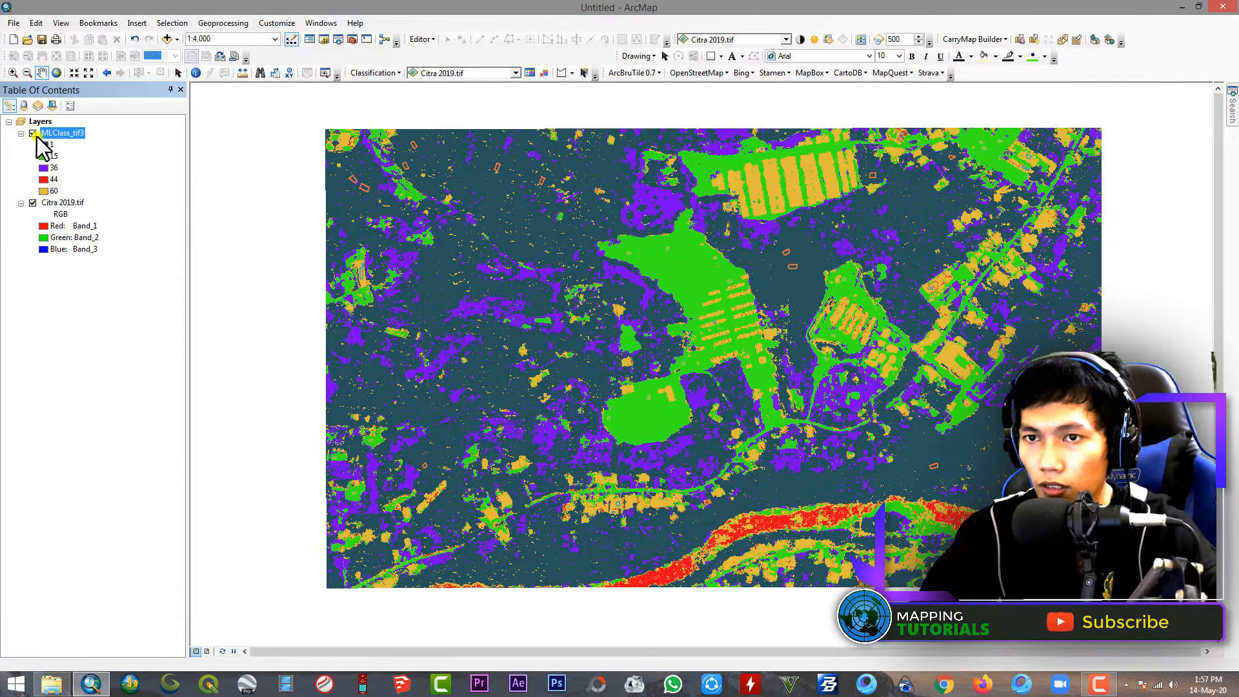
click(43, 155)
click(902, 350)
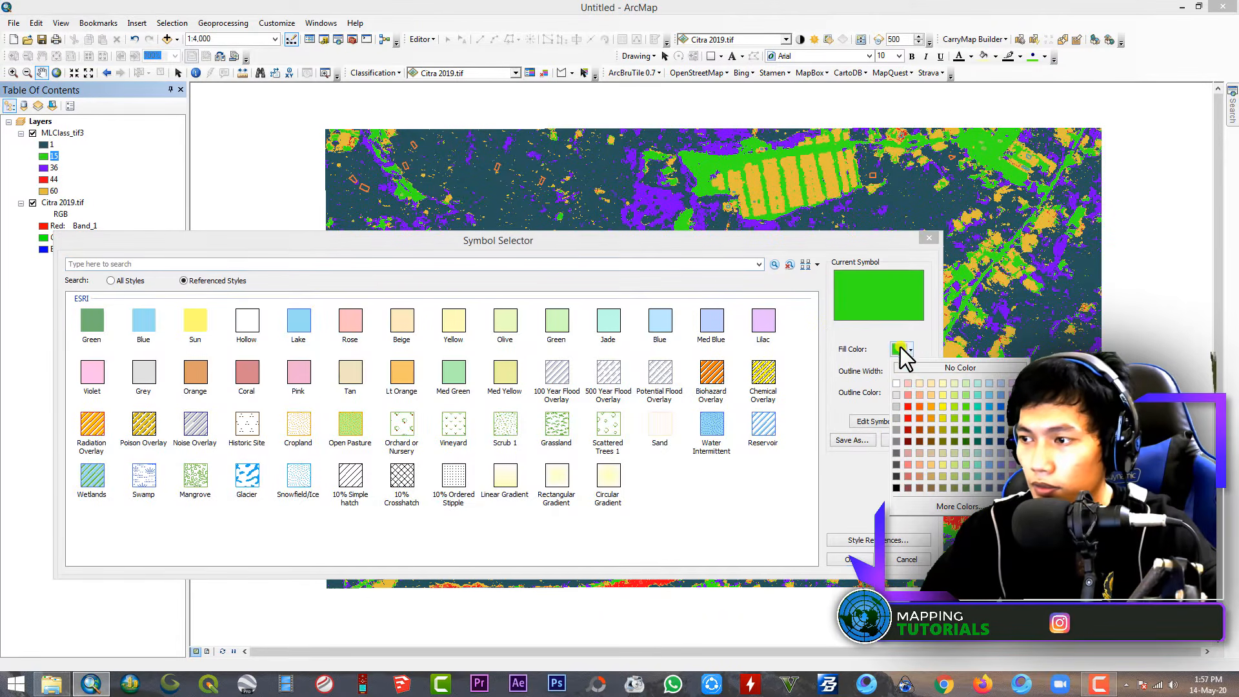
click(934, 479)
click(902, 393)
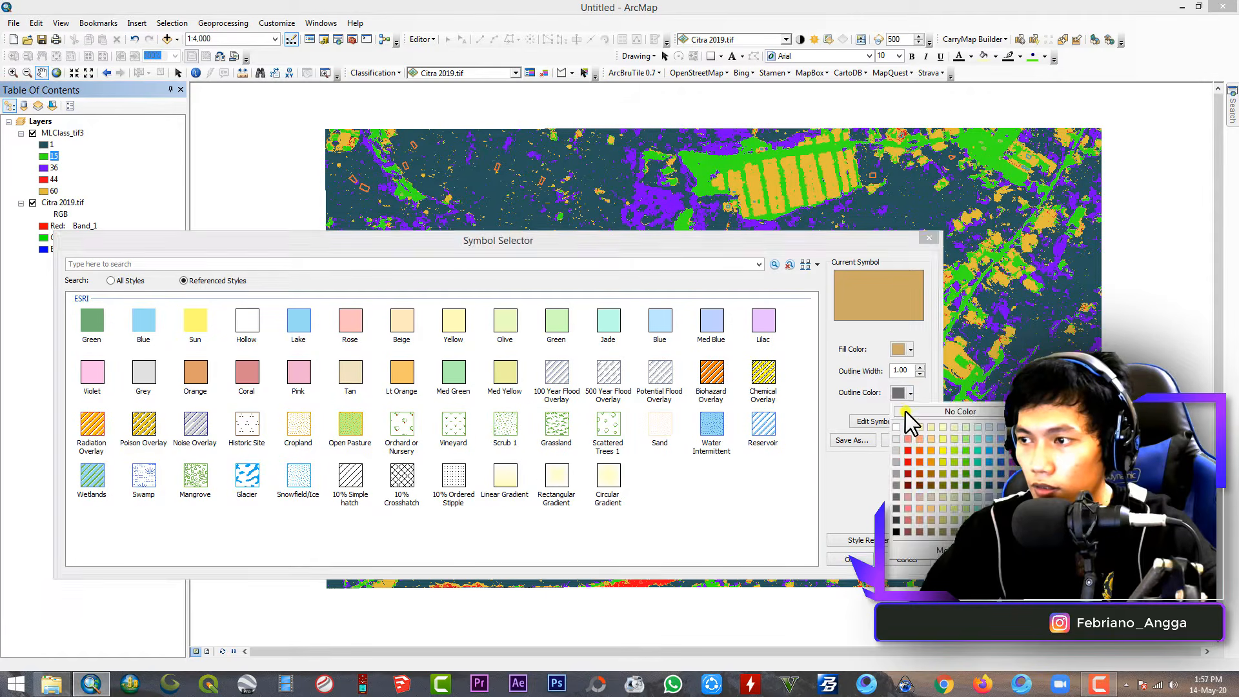
click(897, 420)
click(849, 559)
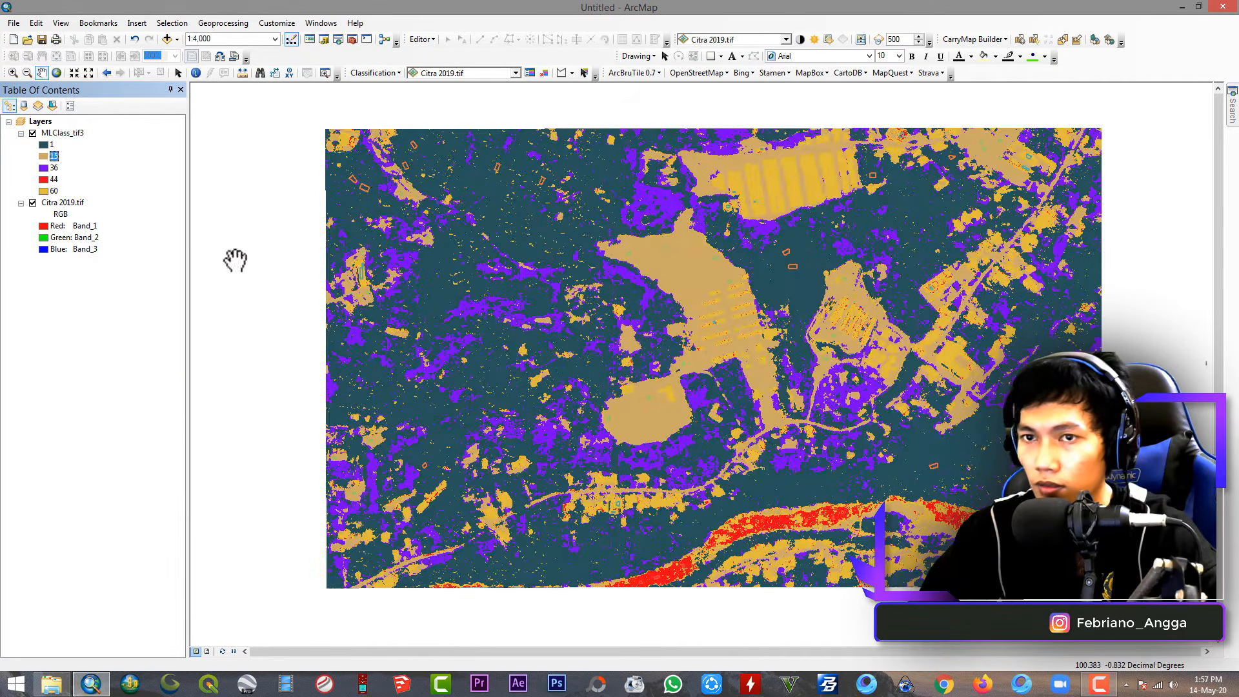
Toggle the classified layer against the image to check the built-up areas, and give class 60 a light grey fill without an outline
click(31, 133)
click(31, 133)
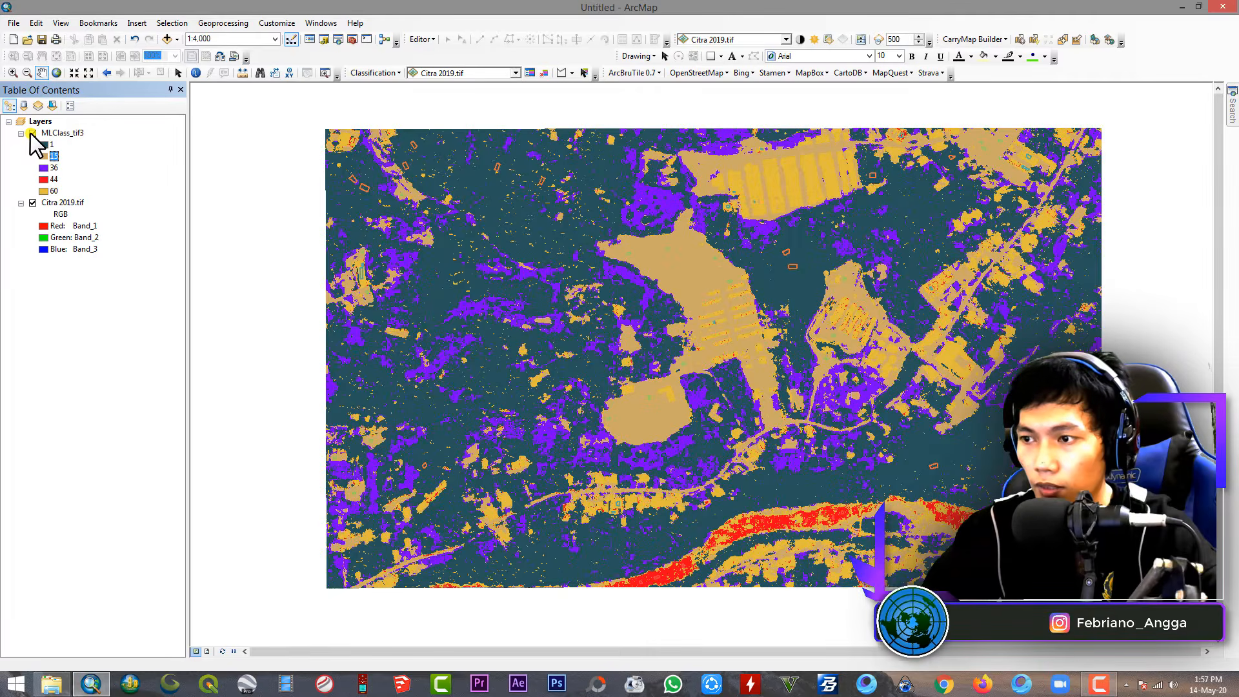
click(31, 133)
click(31, 133)
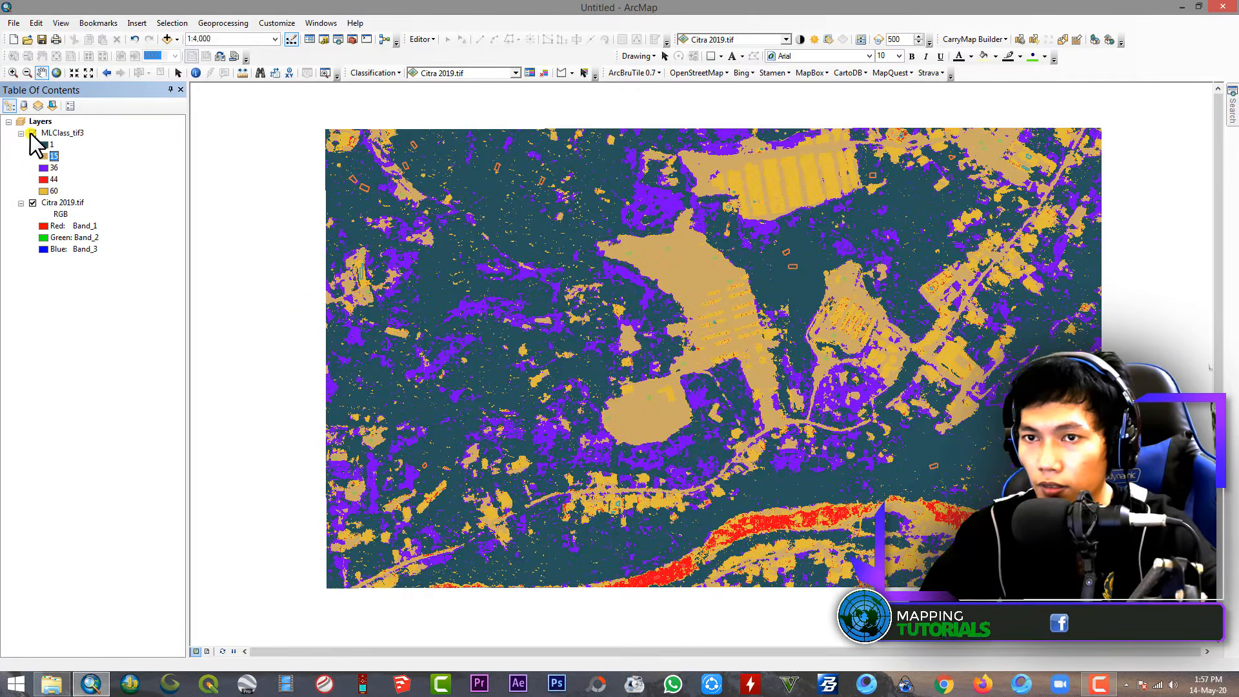
double_click(43, 191)
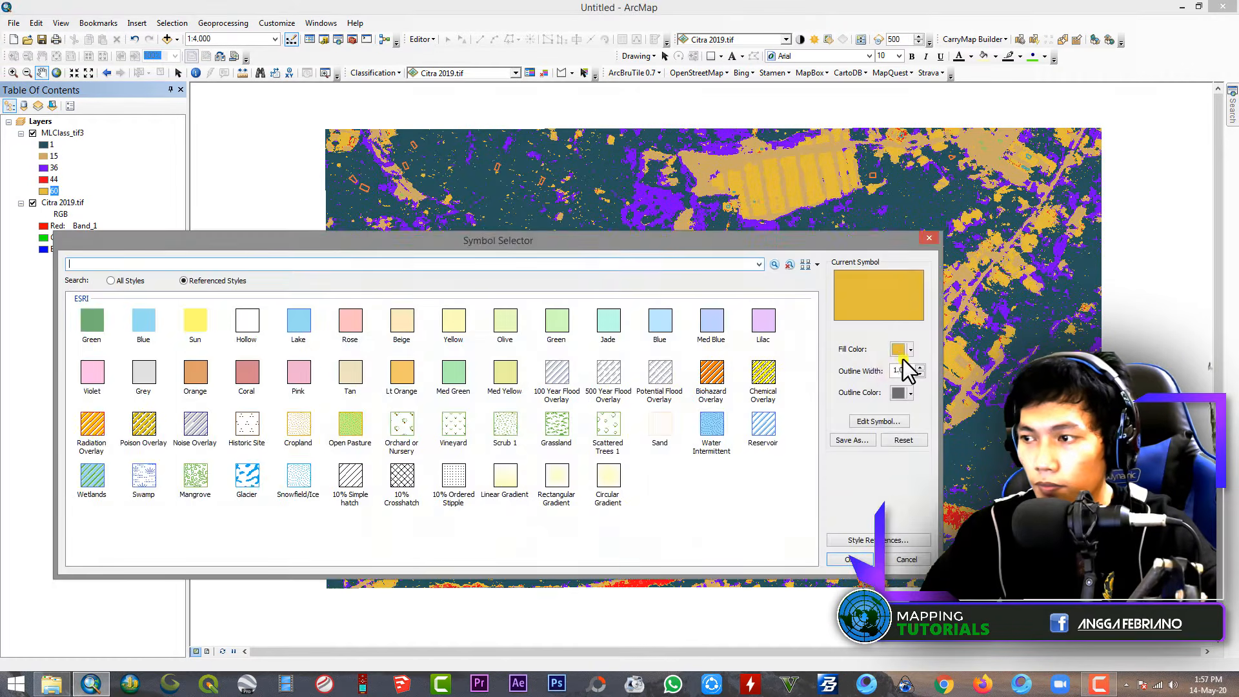
click(899, 349)
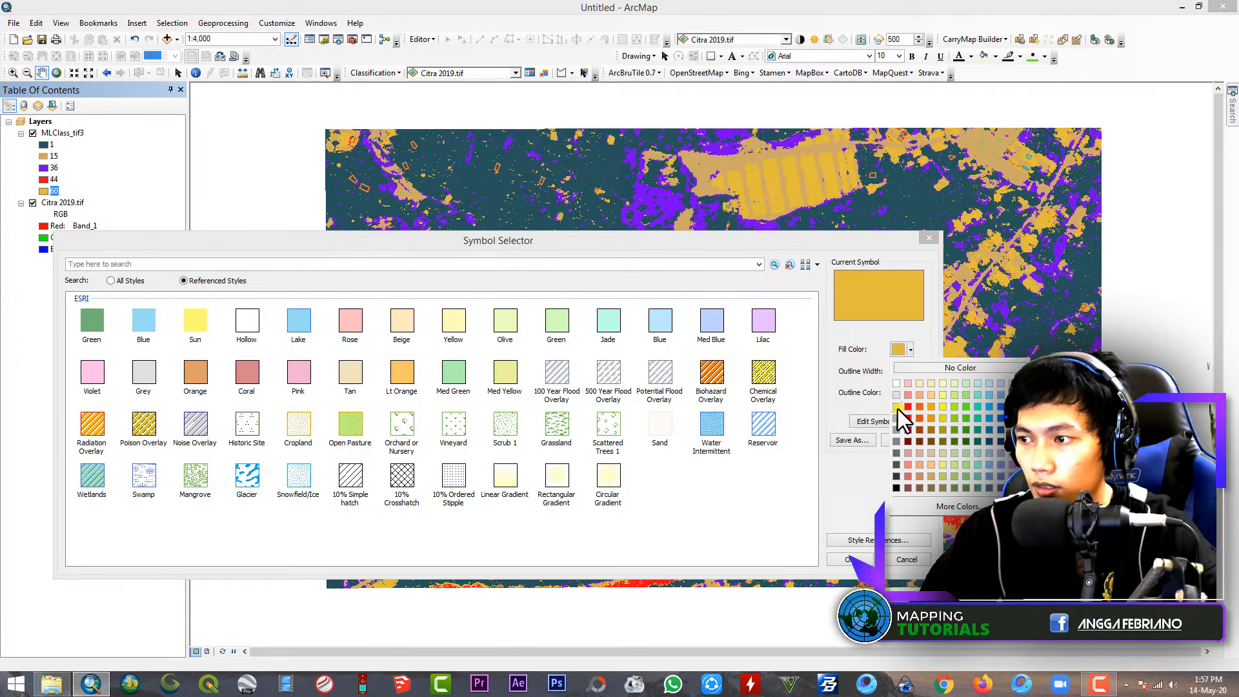
click(897, 408)
click(901, 393)
click(846, 411)
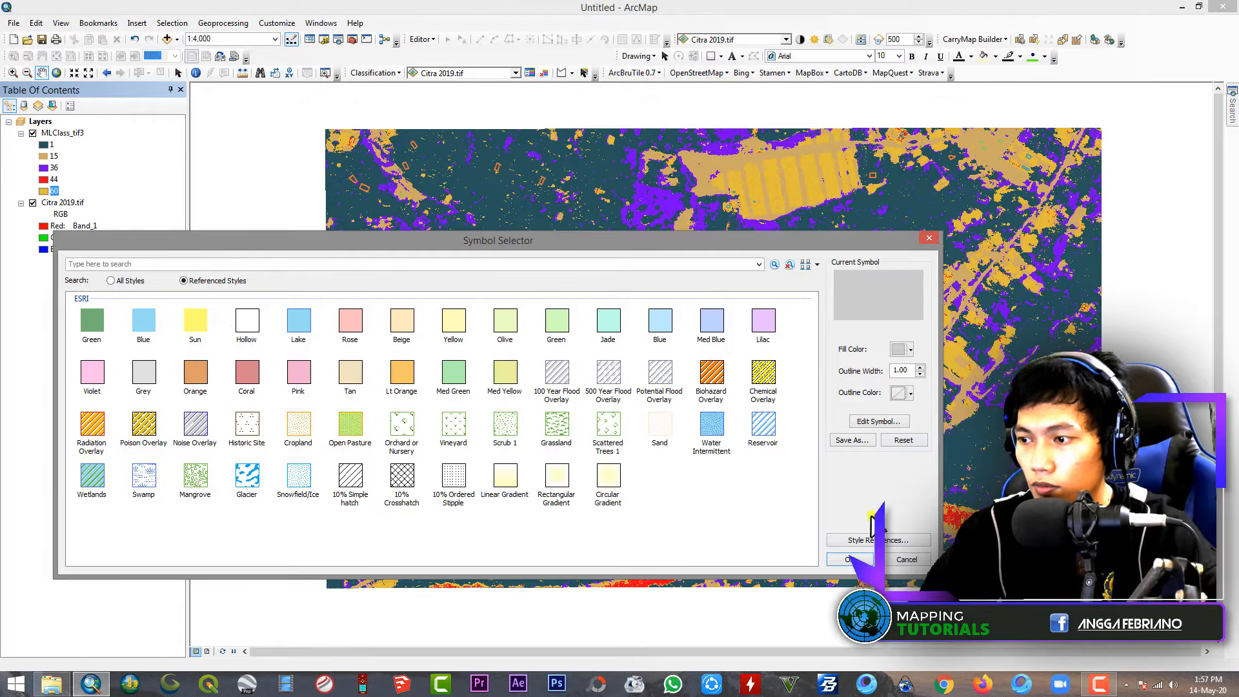
click(853, 559)
Switch the MLClass_tif3 layer off and on repeatedly to compare the recoloured classes with the Citra 2019.tif image, leaving it displayed
click(33, 134)
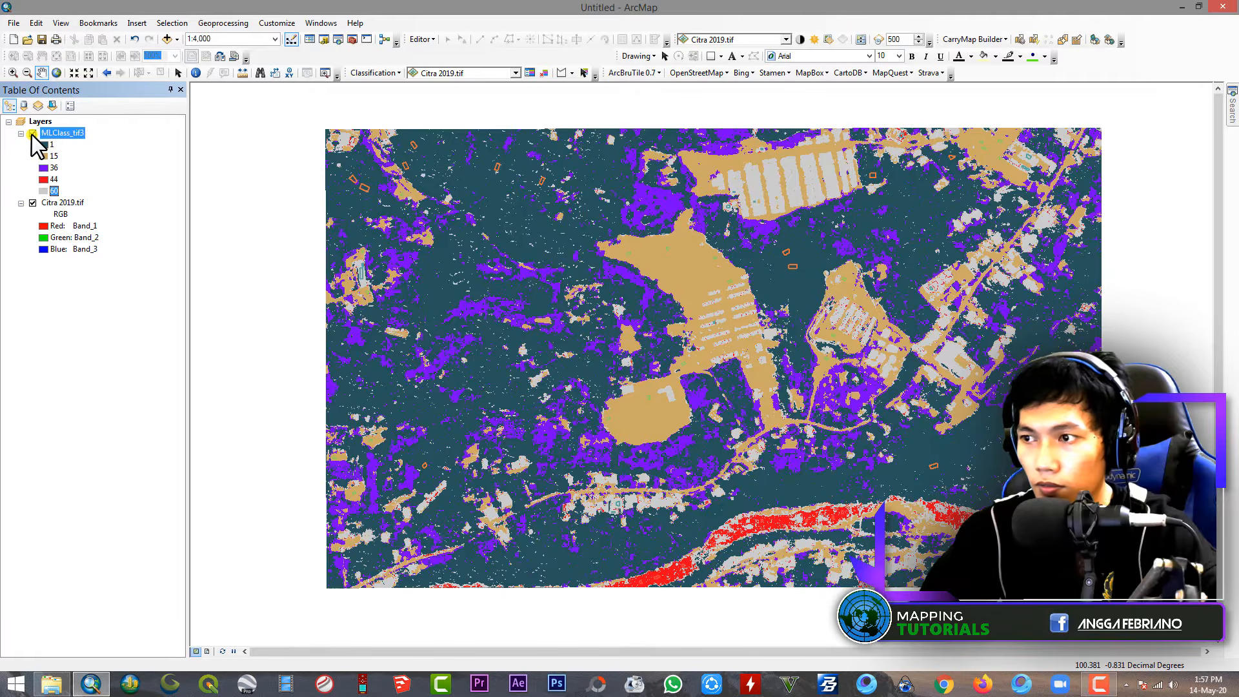
click(32, 134)
click(32, 134)
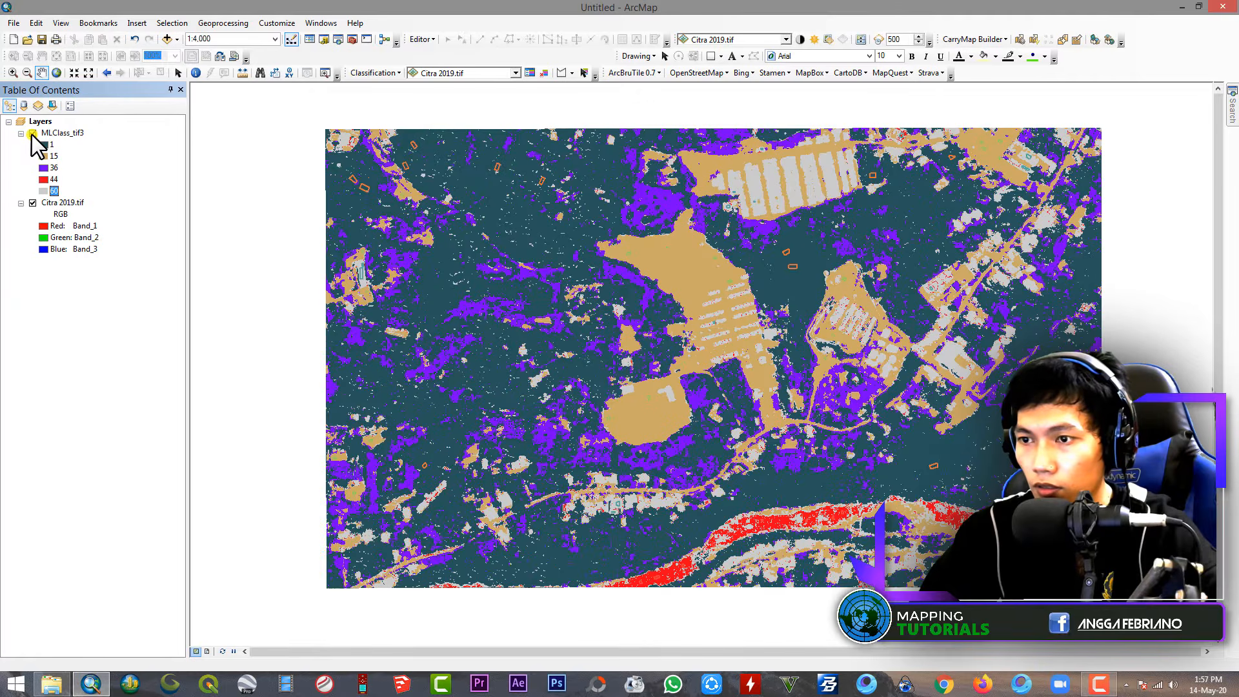
click(32, 135)
click(32, 135)
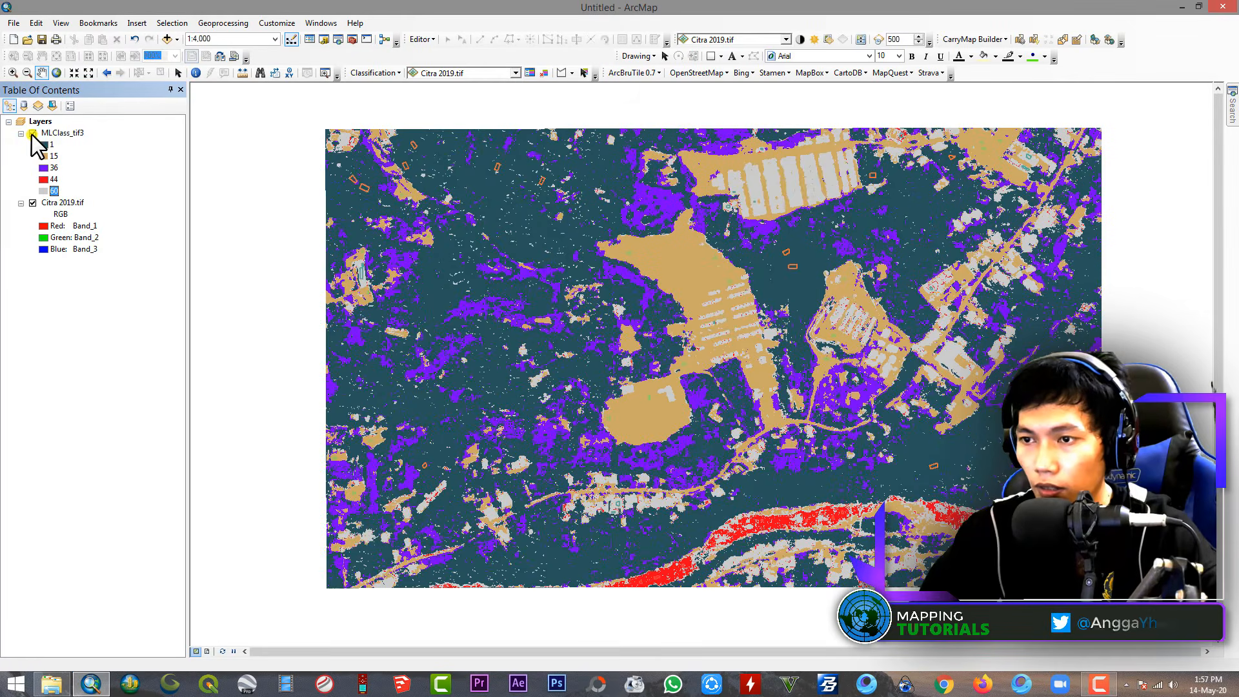
click(32, 134)
click(32, 134)
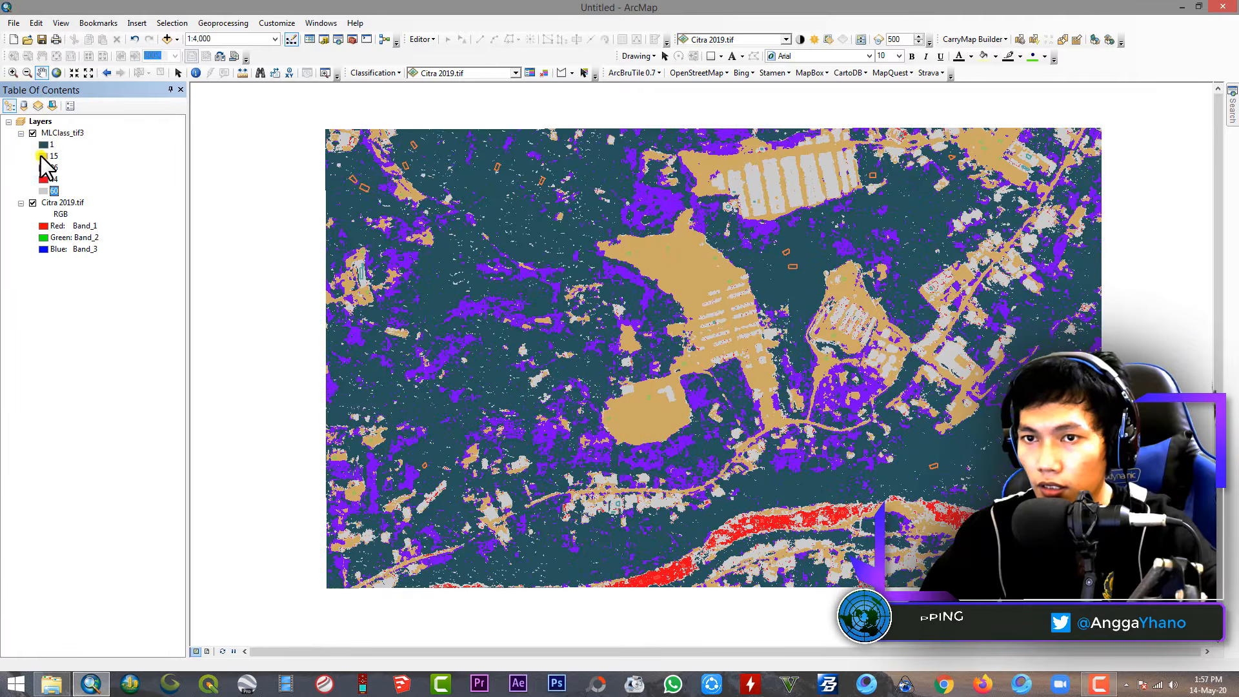
Give class 1 of the classified layer a dark green fill without an outline
double_click(43, 145)
click(902, 351)
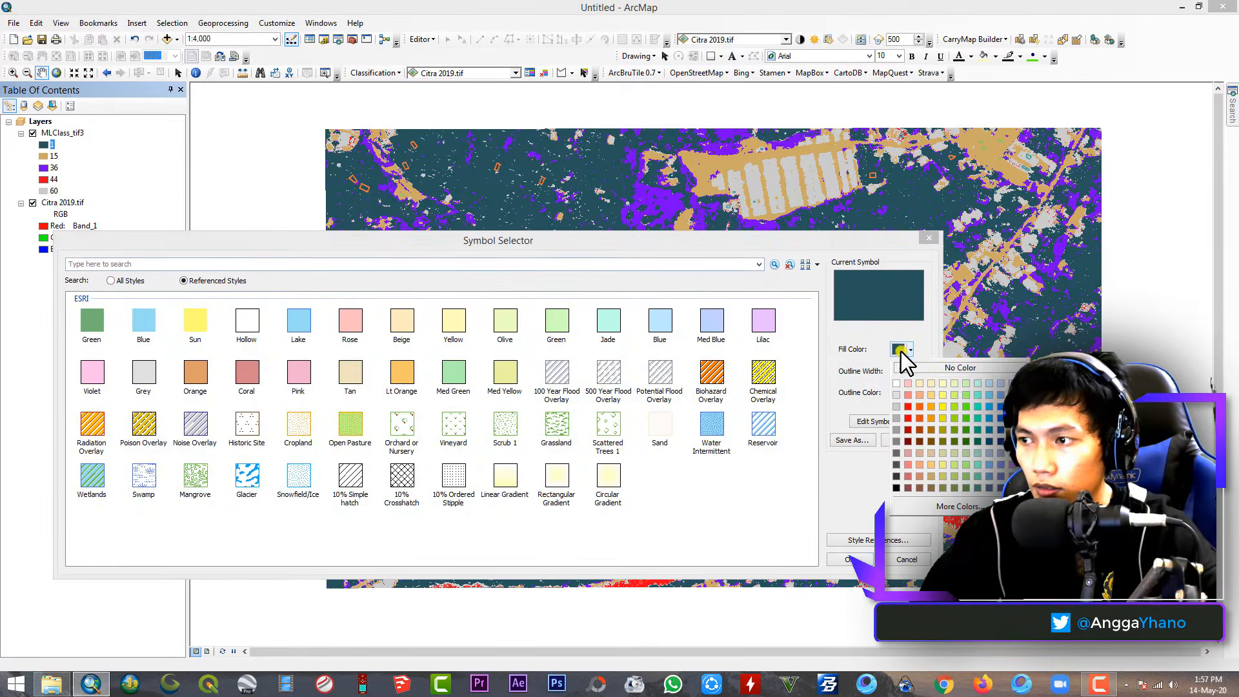
click(968, 443)
click(910, 393)
click(910, 409)
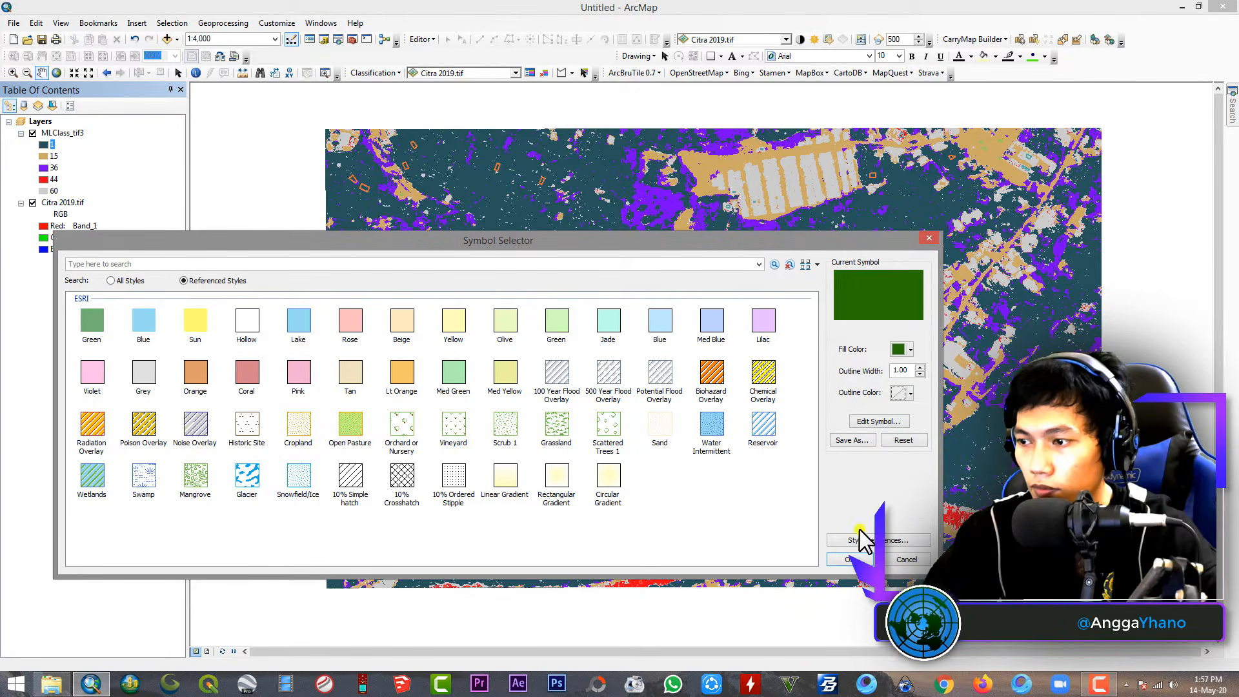
click(849, 558)
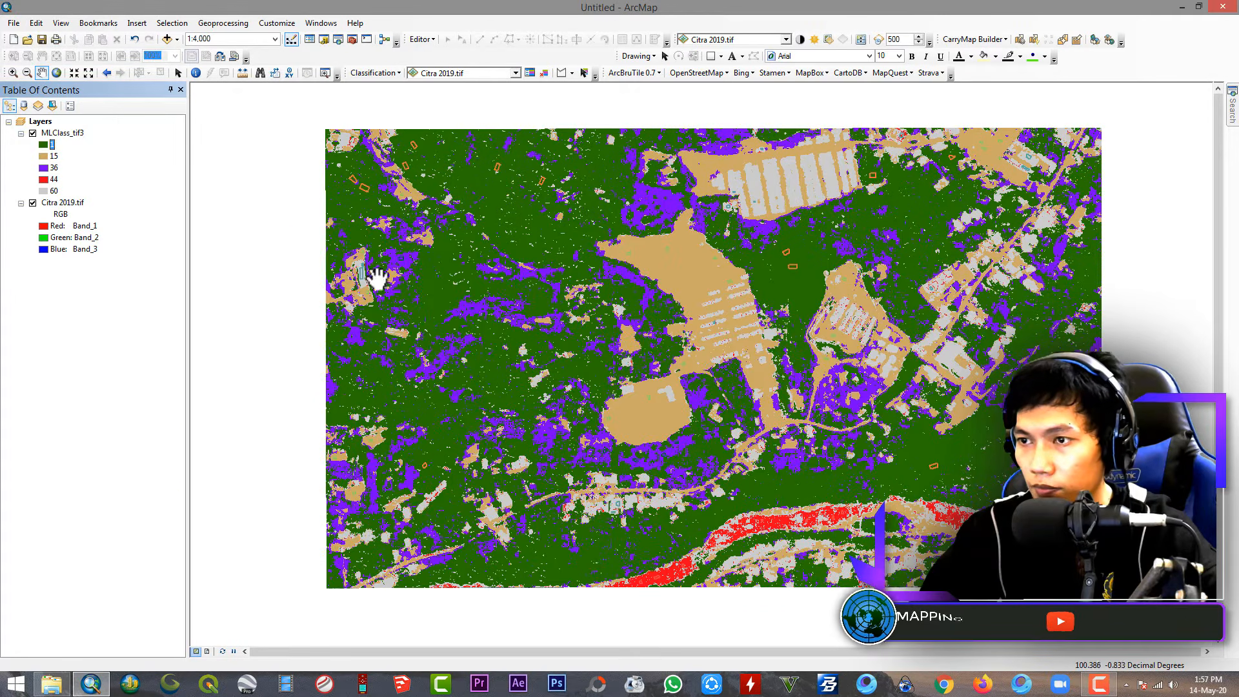
Compare the classified layer with the satellite image by toggling its visibility, and give class 44 a blue fill without an outline
click(32, 134)
click(32, 134)
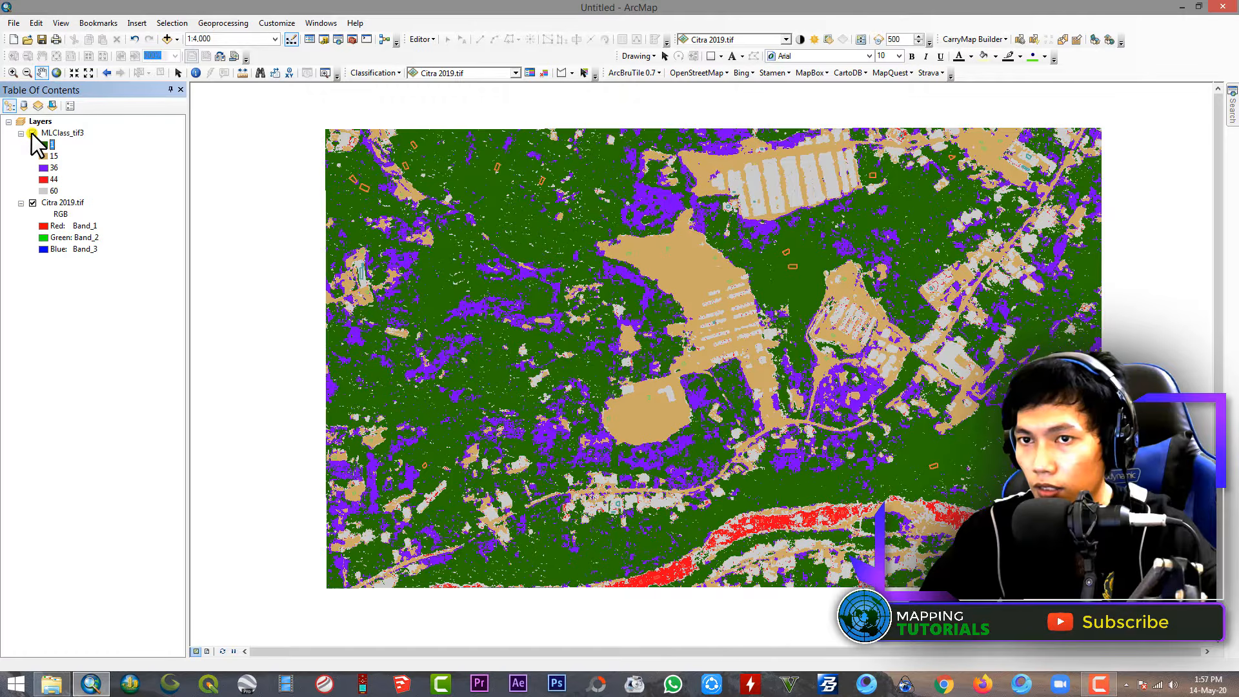
click(32, 133)
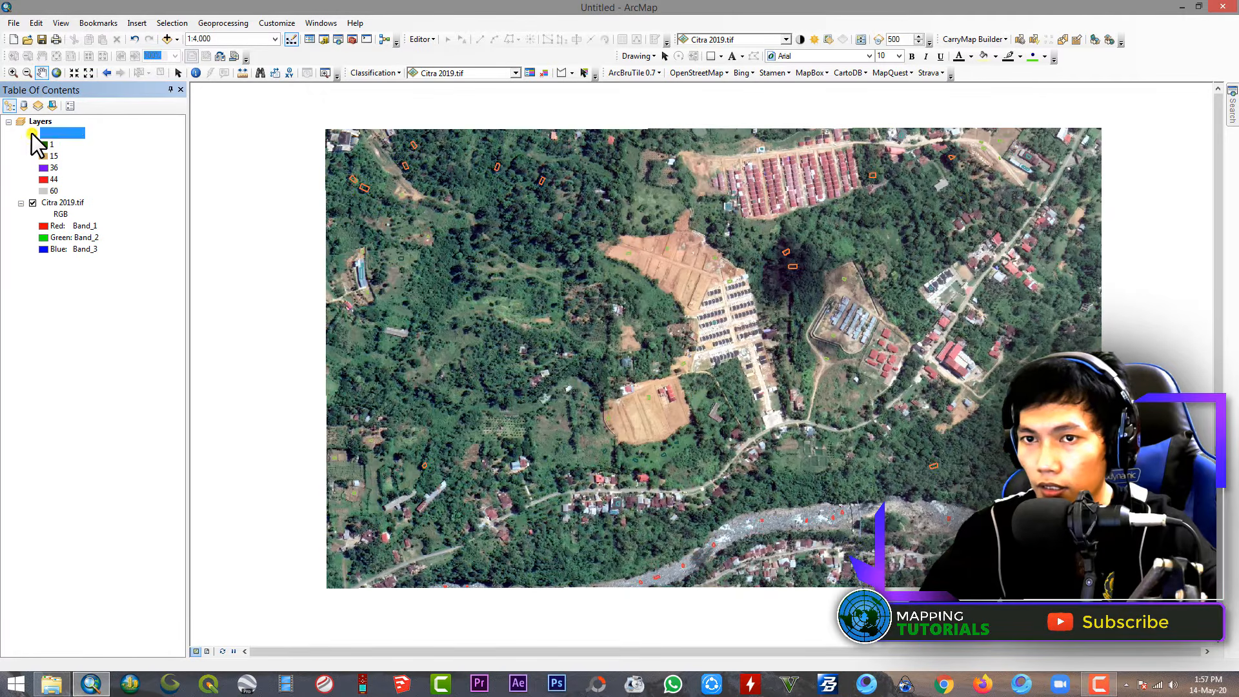
click(33, 134)
click(43, 180)
click(905, 350)
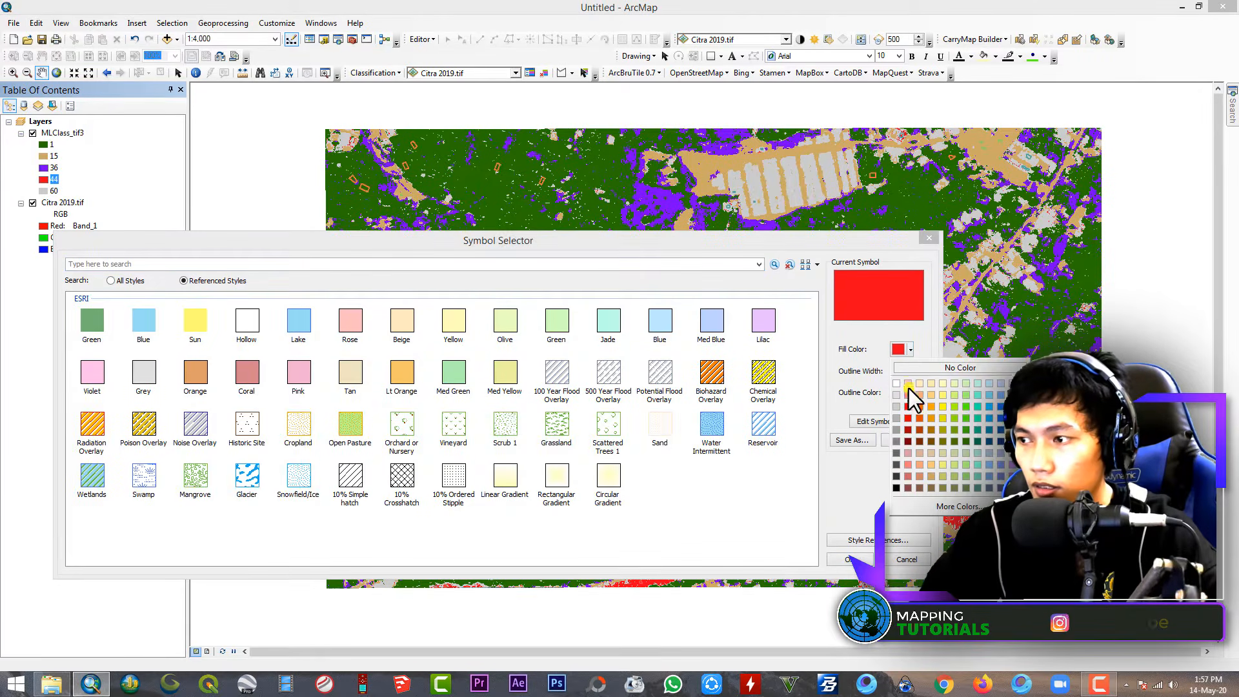
click(989, 406)
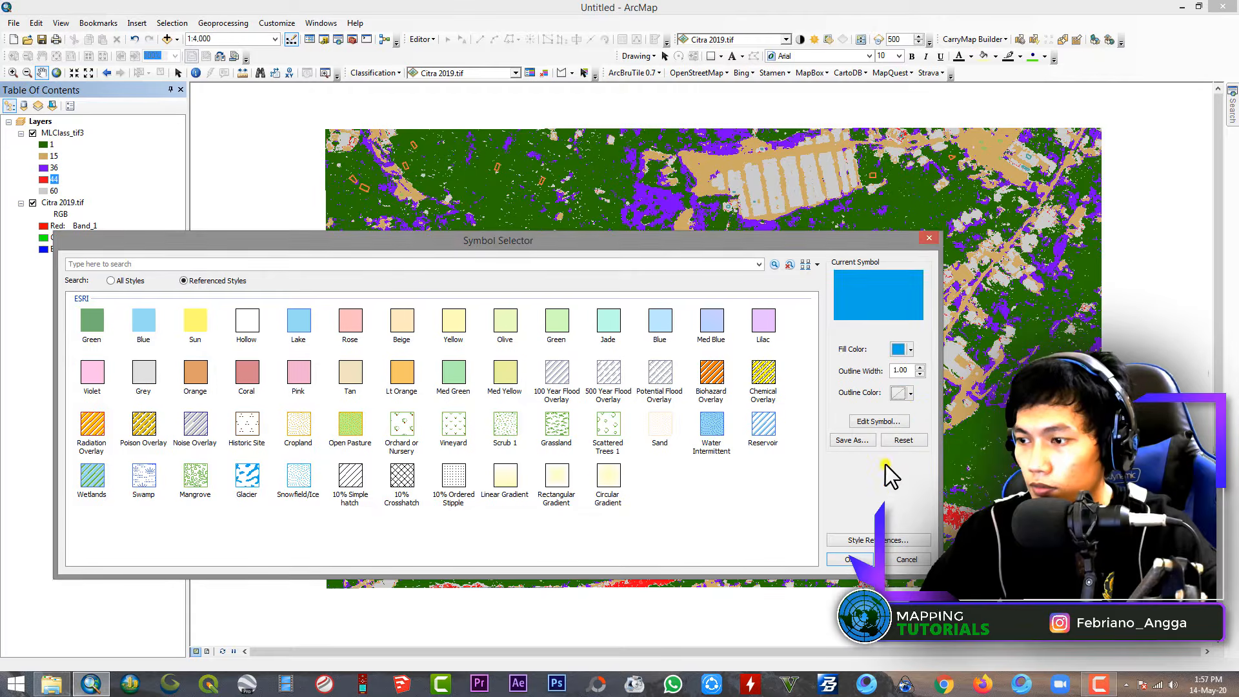
click(849, 559)
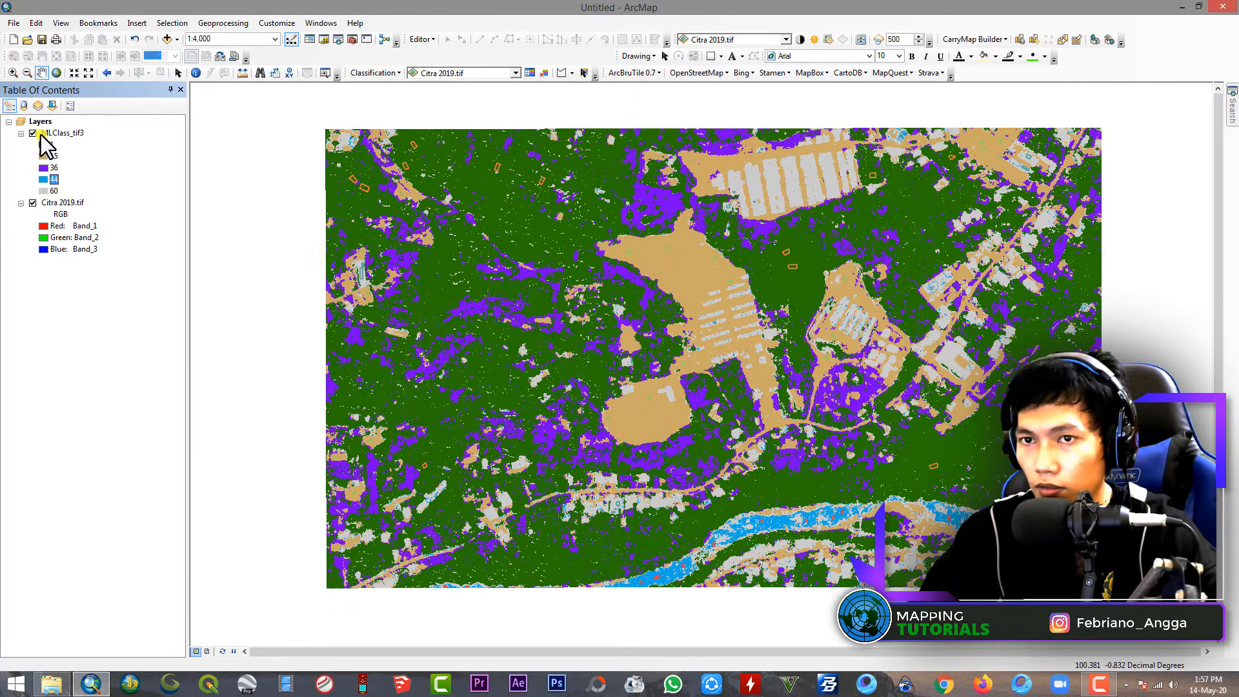
Toggle the classified layer against the image to check the vegetation, and give class 36 a bright green fill without an outline
click(32, 133)
click(32, 134)
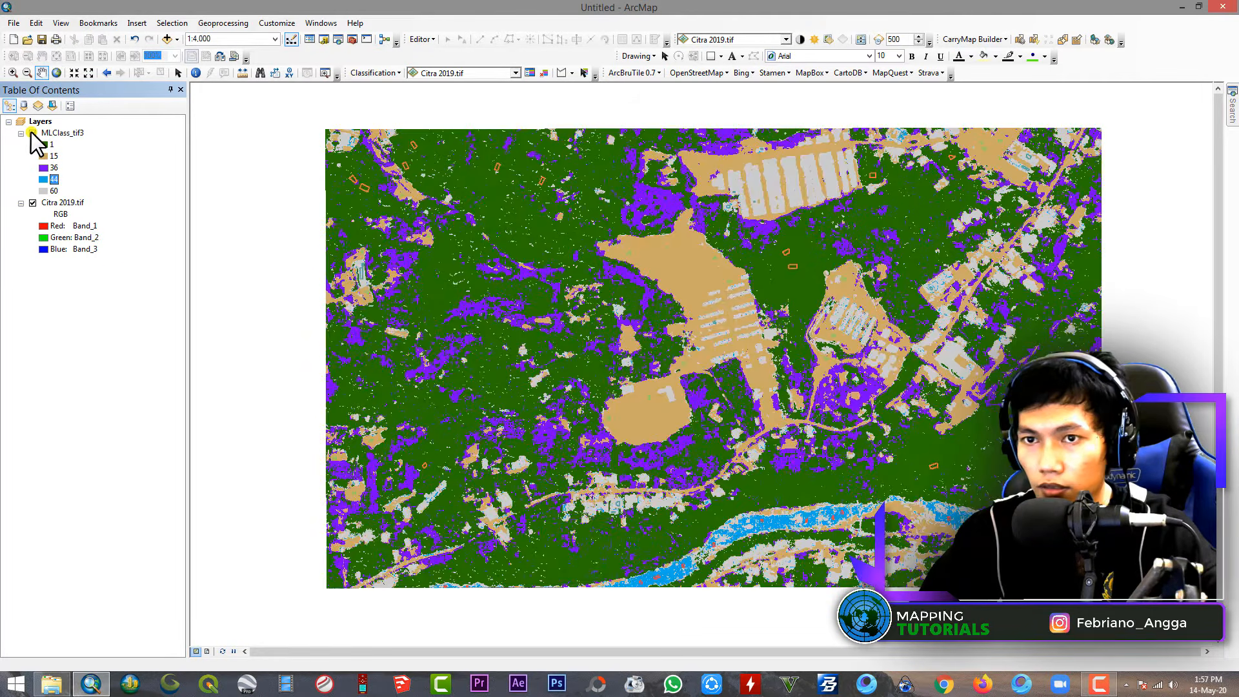
click(32, 133)
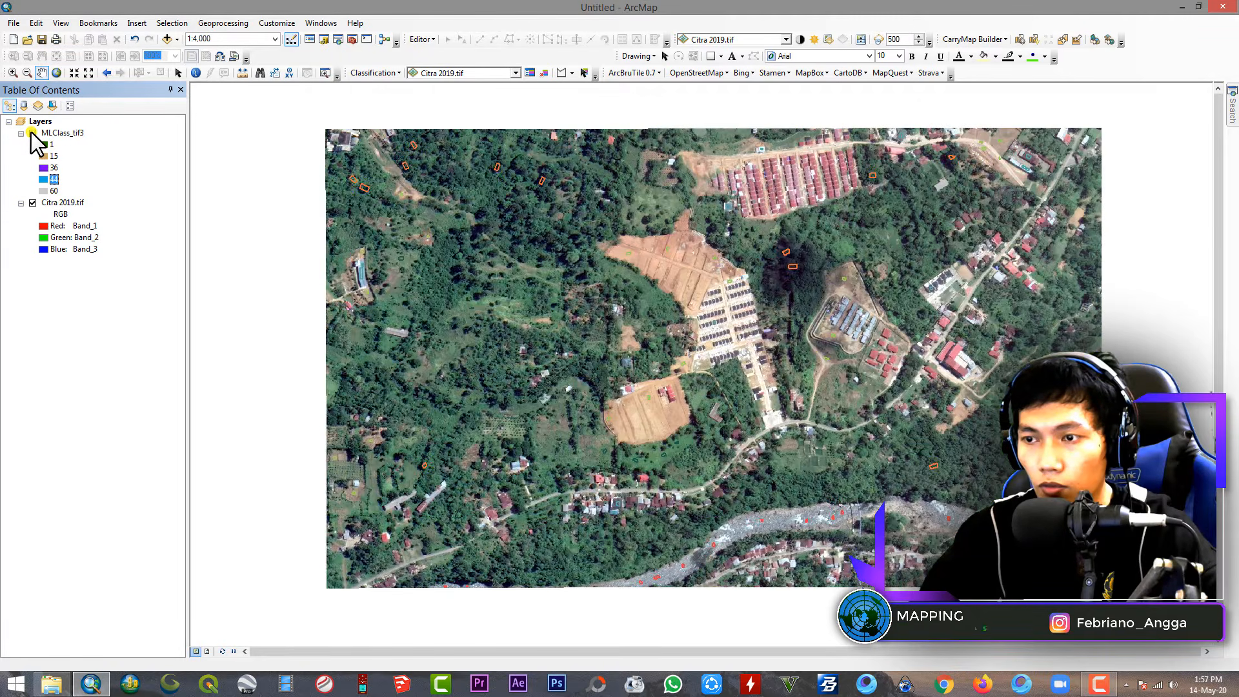
click(32, 133)
click(42, 167)
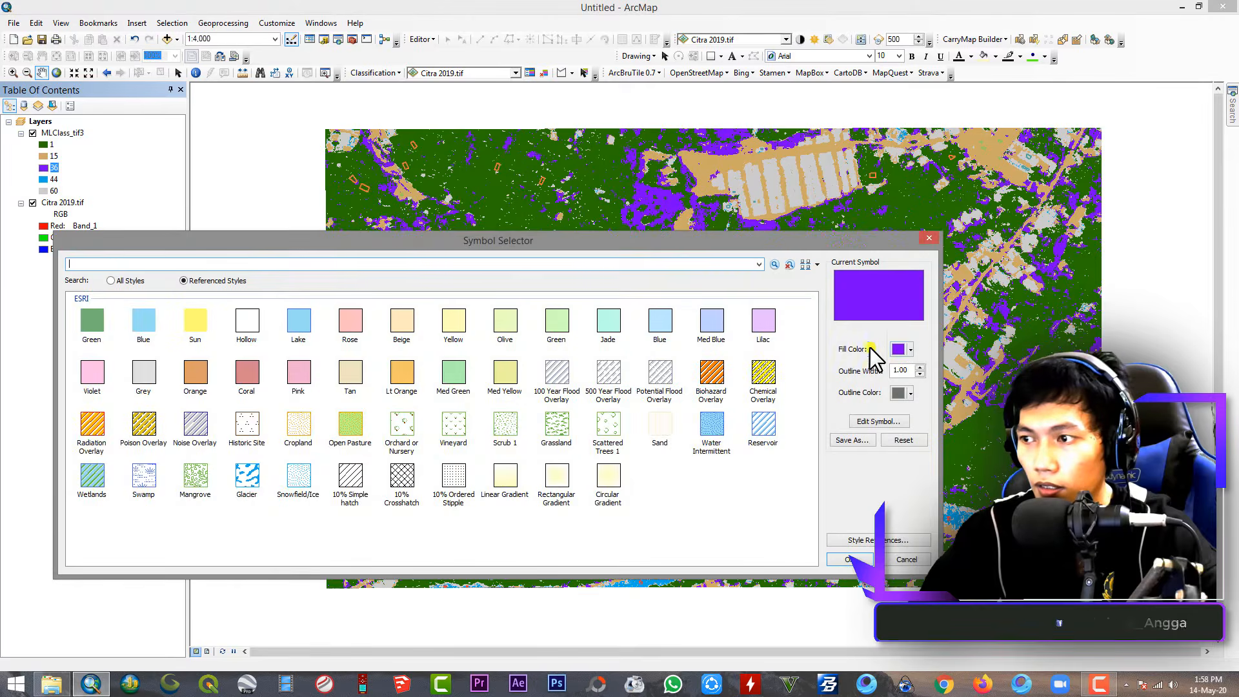
click(899, 350)
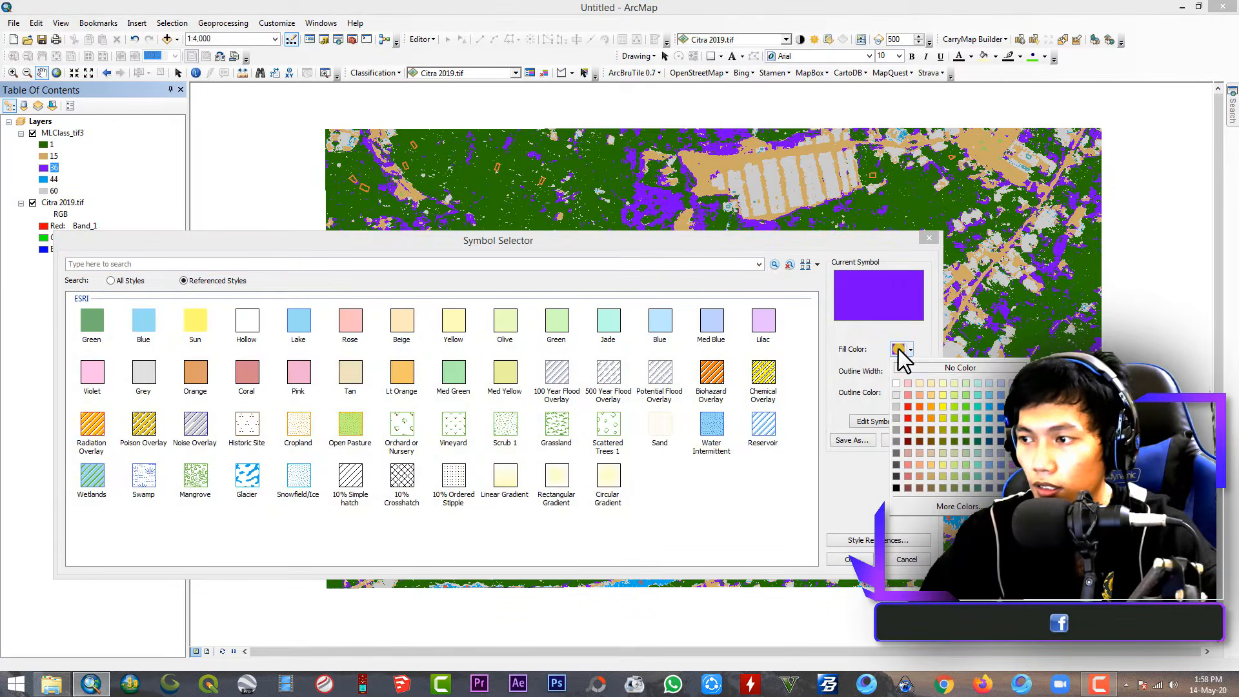
click(966, 410)
click(908, 395)
click(949, 411)
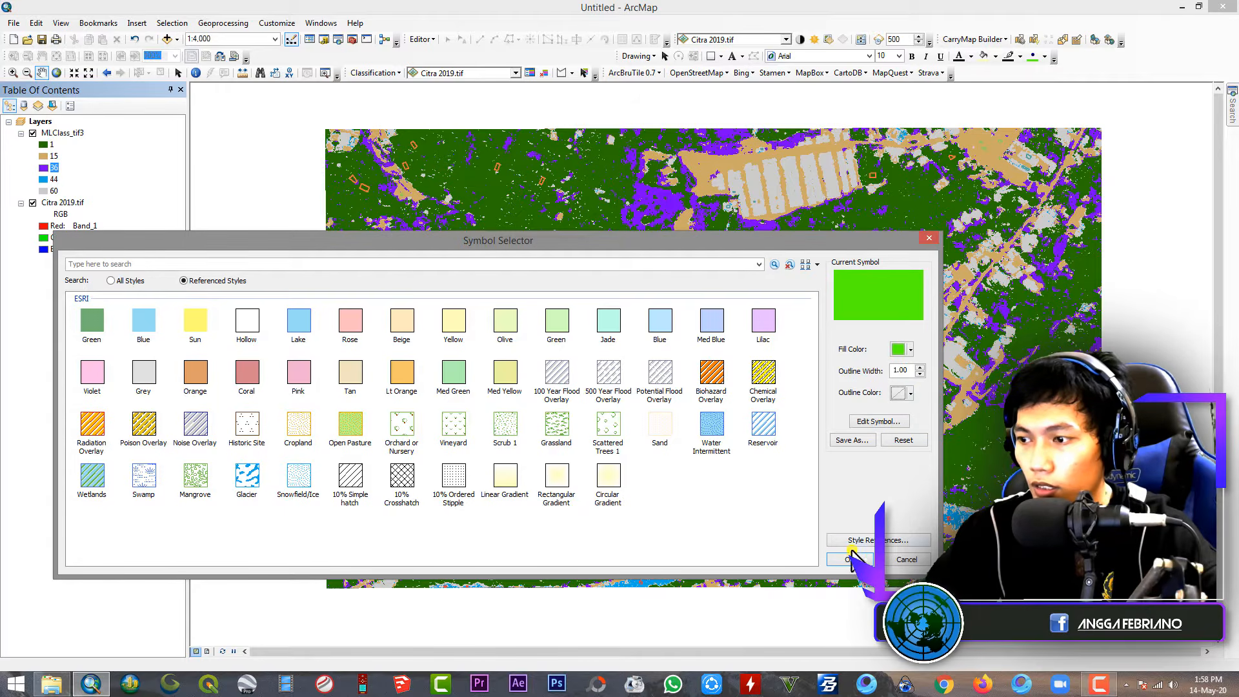
click(850, 560)
Compare the fully recoloured MLClass_tif3 layer with the whole Citra 2019.tif image by switching it off and on
drag(723, 392, 676, 372)
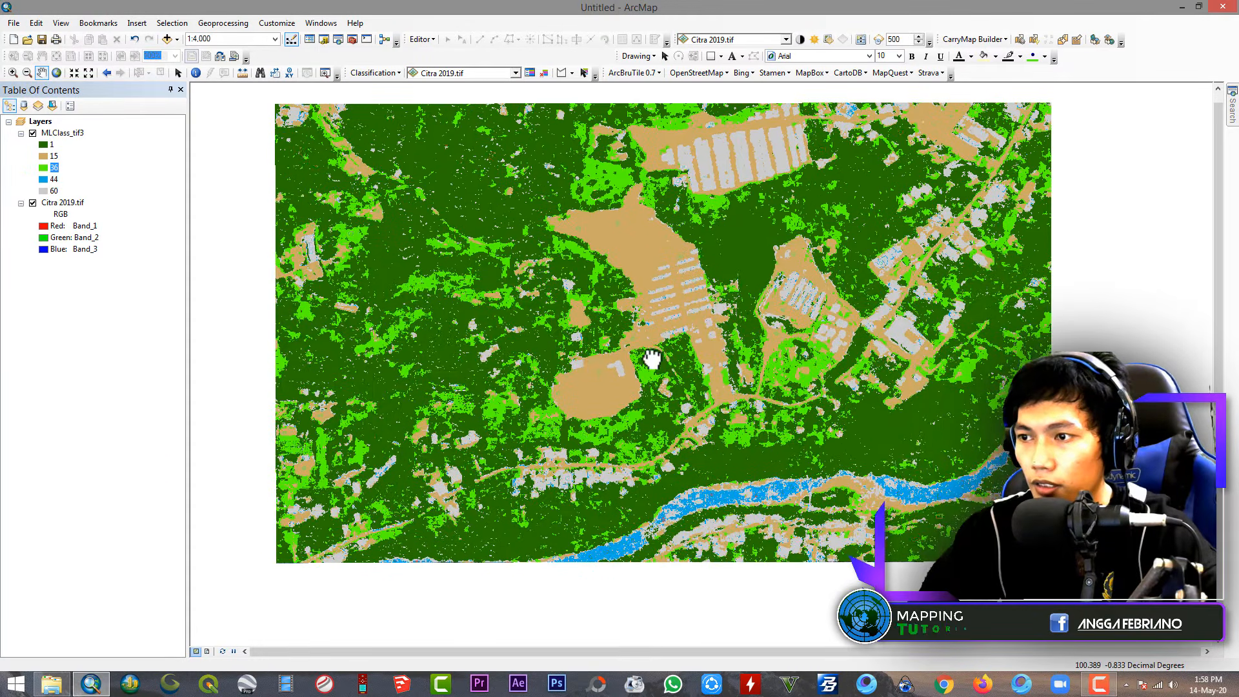
click(33, 133)
click(32, 133)
click(32, 134)
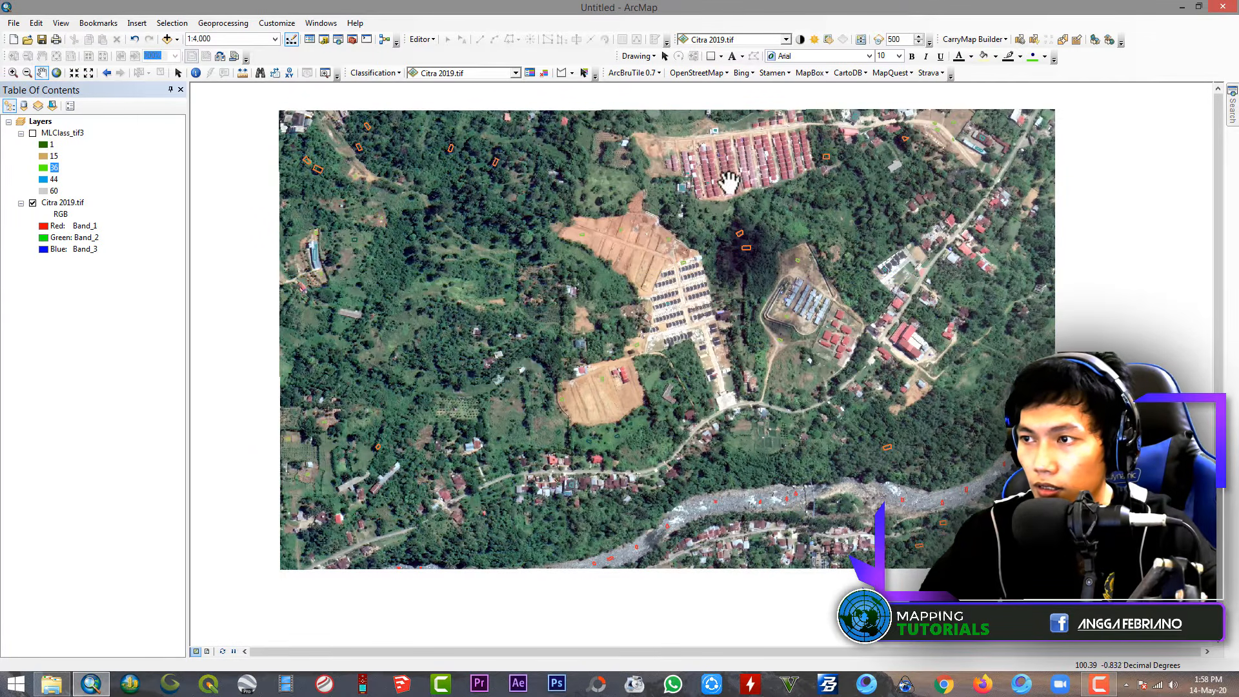
click(33, 133)
click(32, 134)
Examine the fenced building complex and red-roofed houses at 1:600, toggling MLClass_tif3 to compare its classes with the image
scroll(747, 310, down, 5)
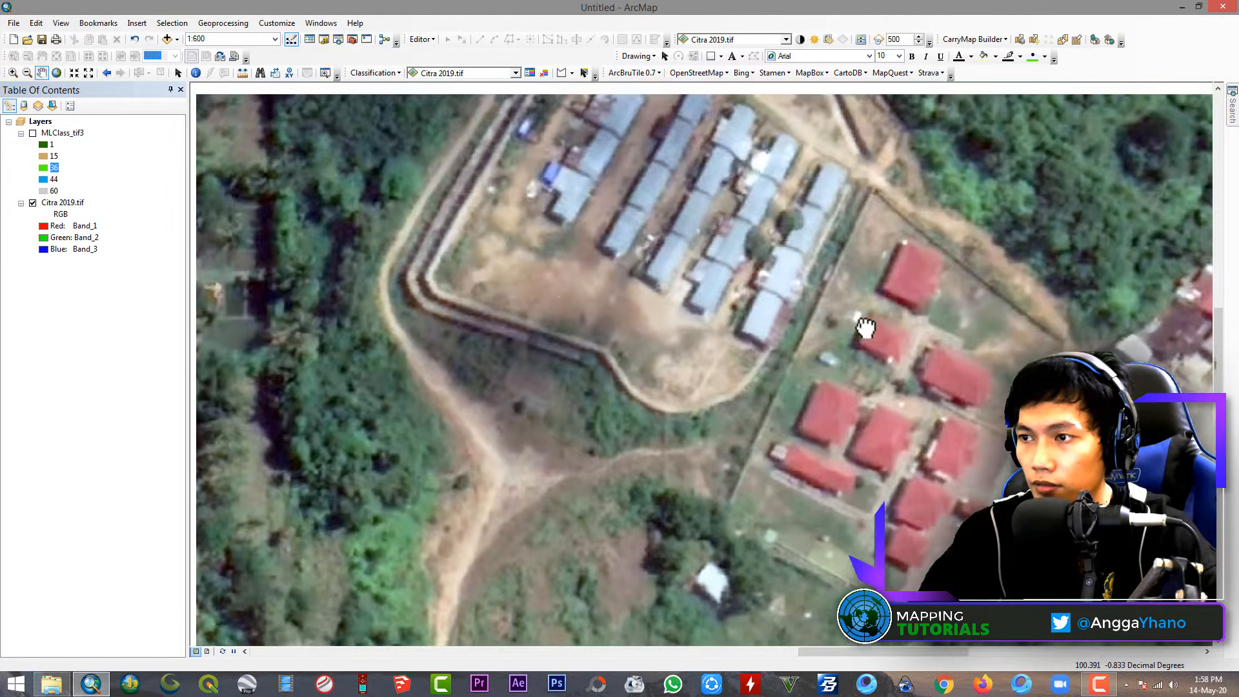
scroll(594, 278, down, 4)
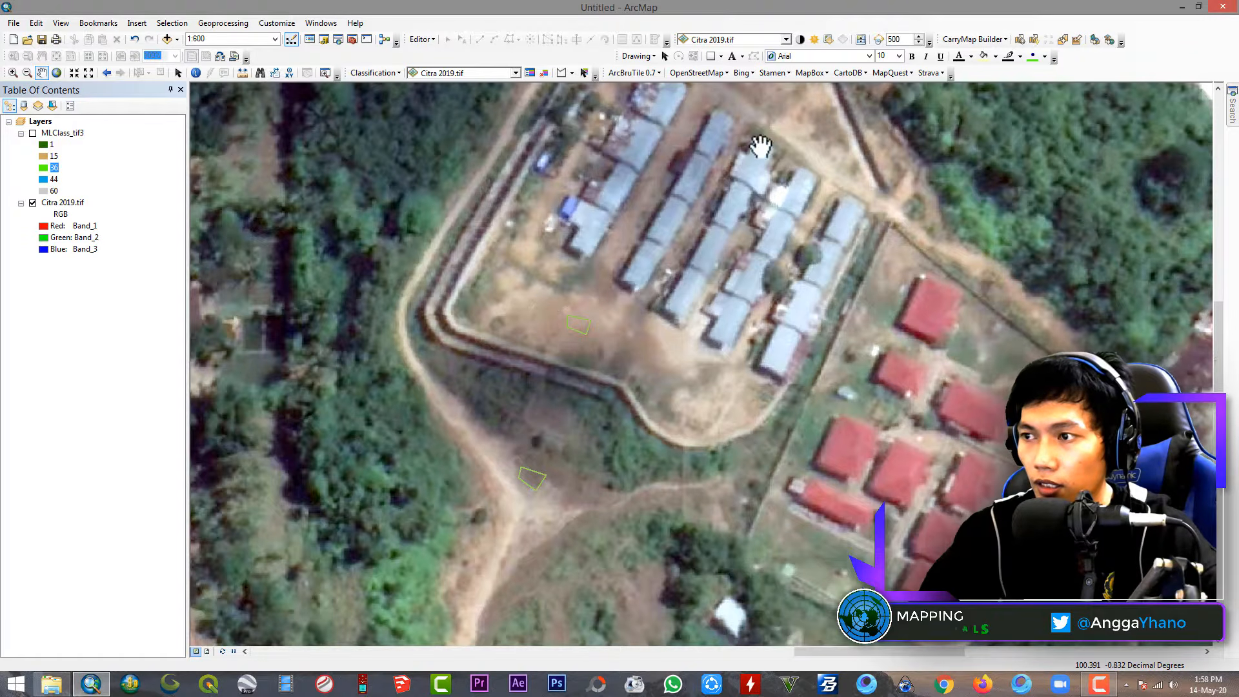
click(33, 134)
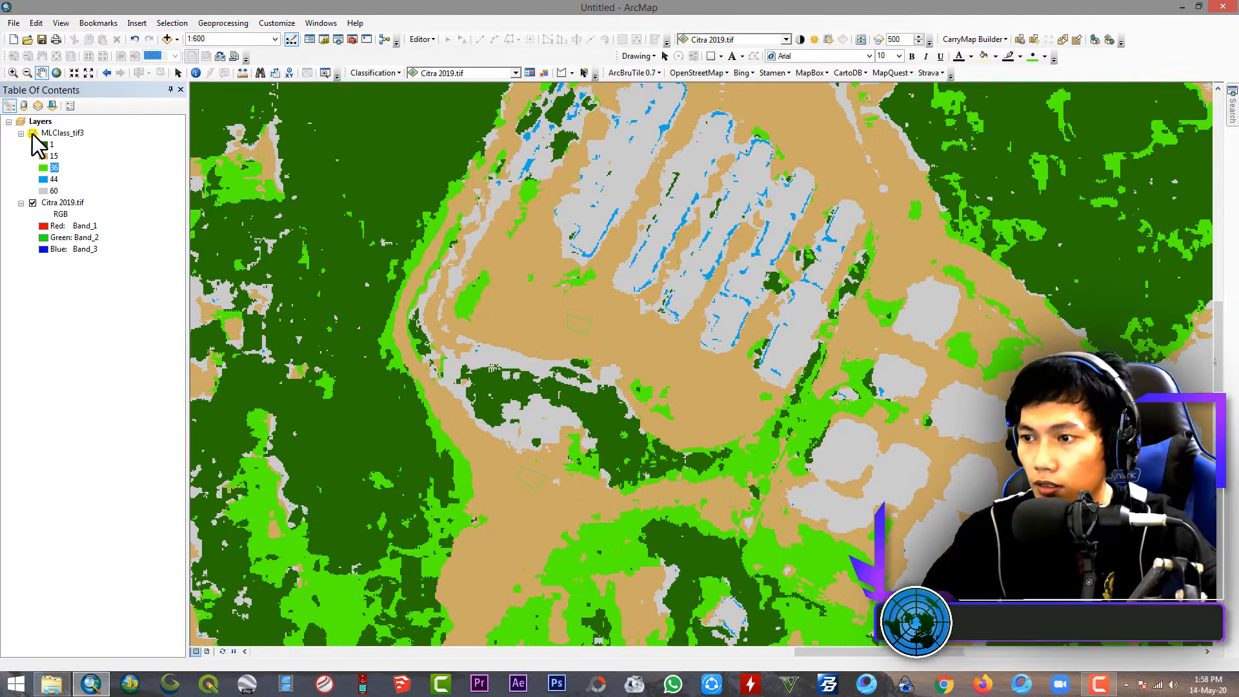
click(32, 134)
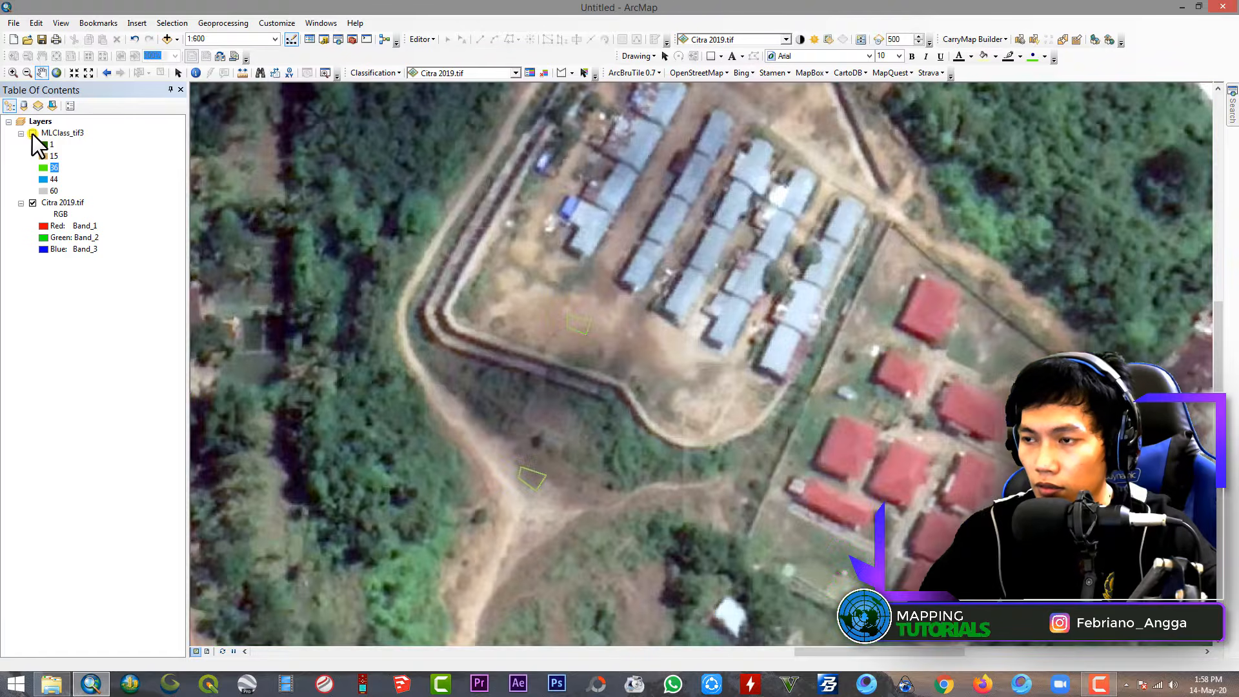
click(32, 135)
click(32, 134)
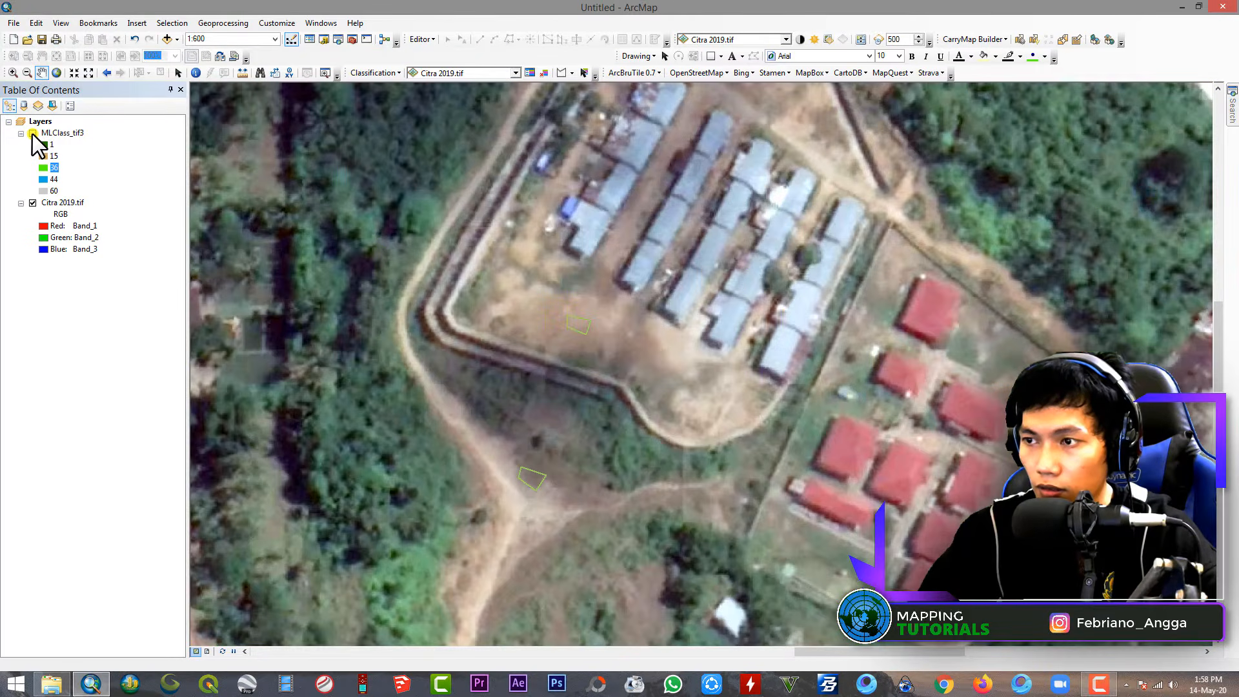
click(33, 134)
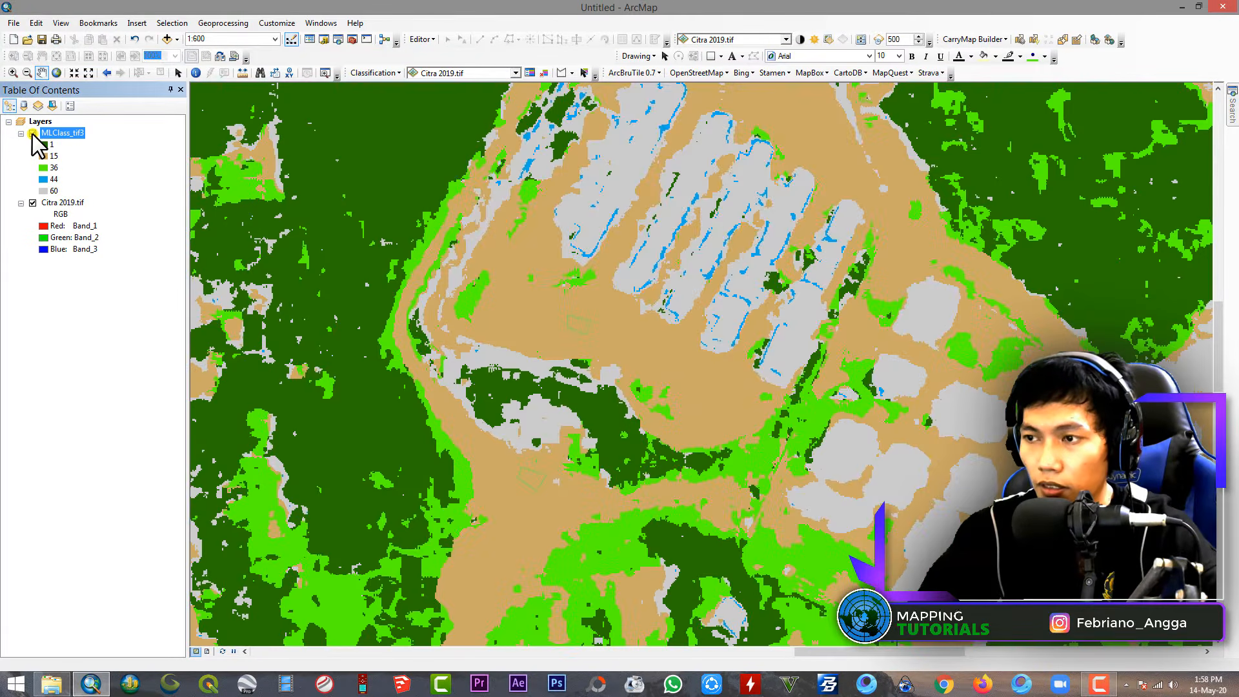
click(32, 134)
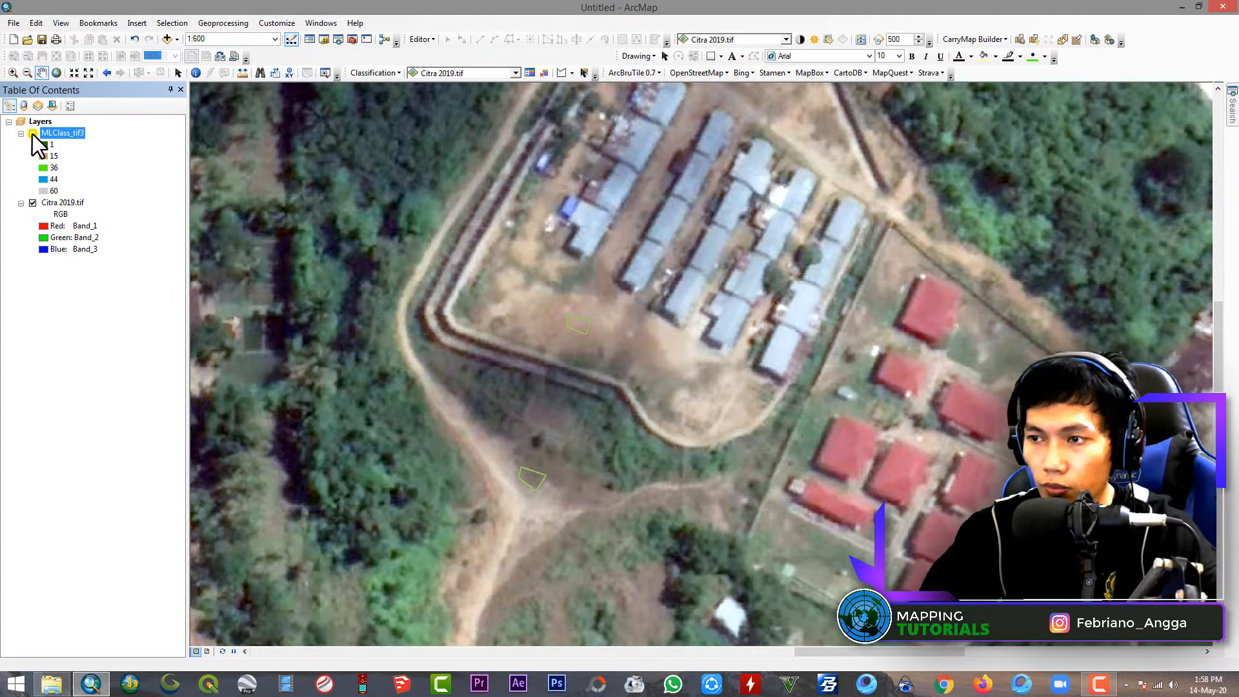
click(32, 134)
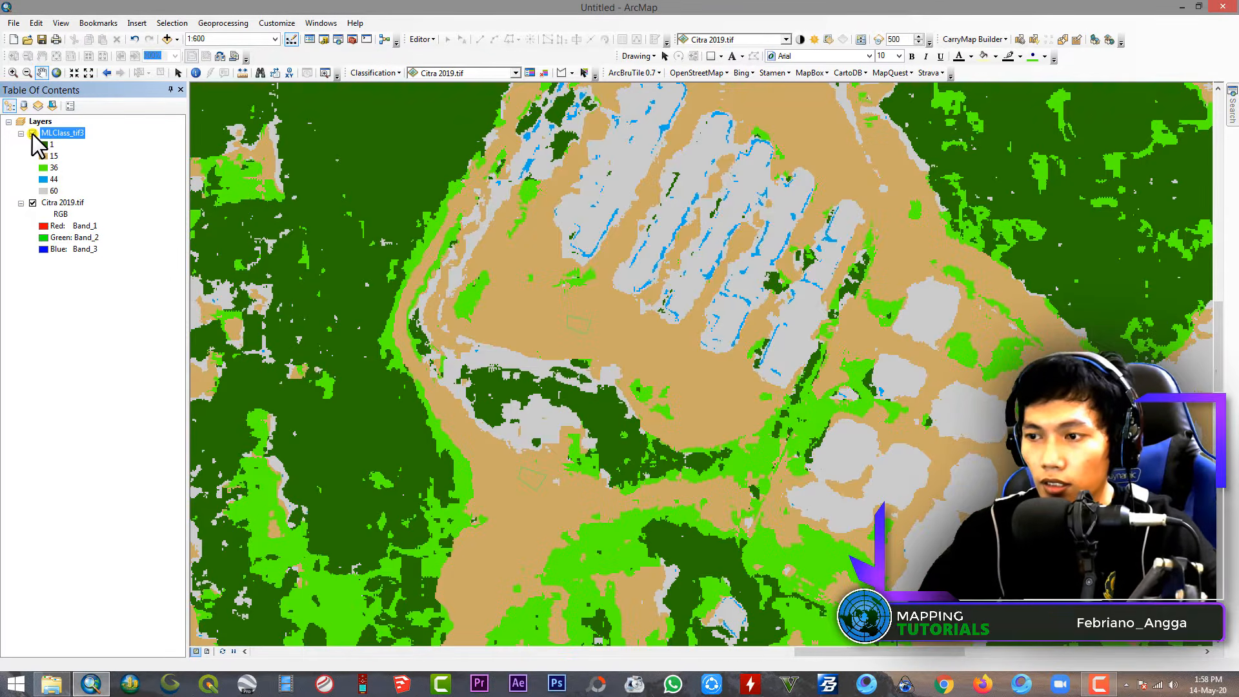
click(32, 133)
click(32, 133)
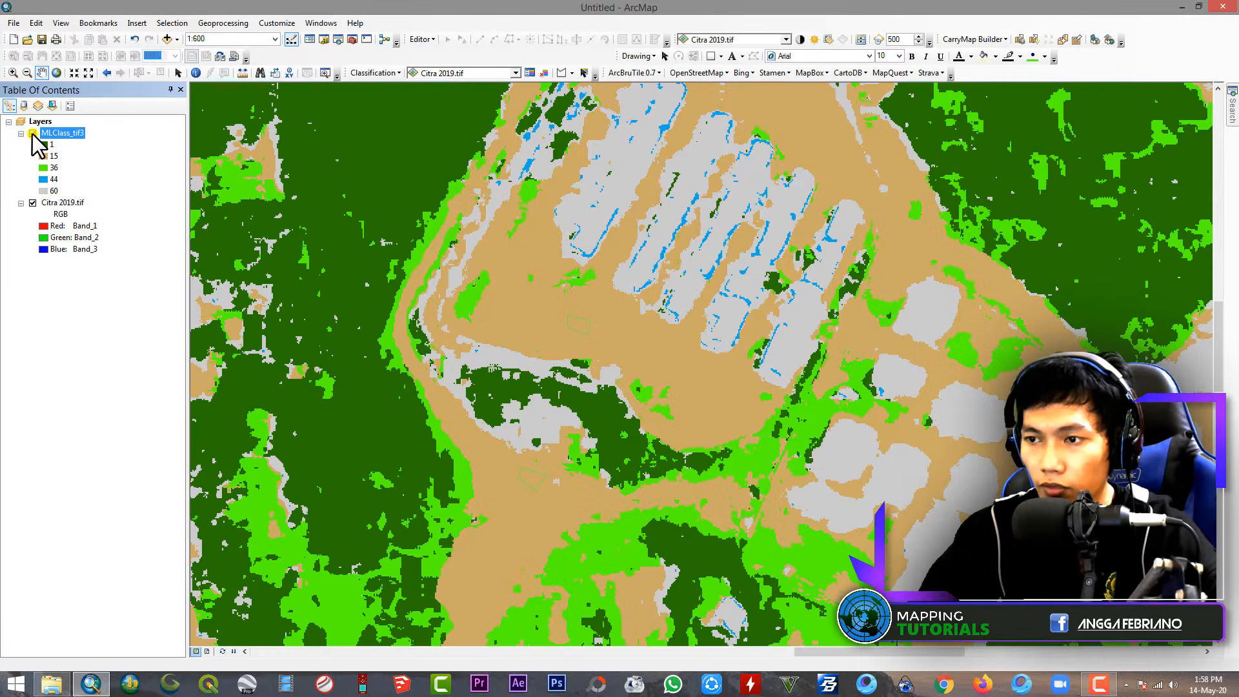
click(32, 134)
click(32, 133)
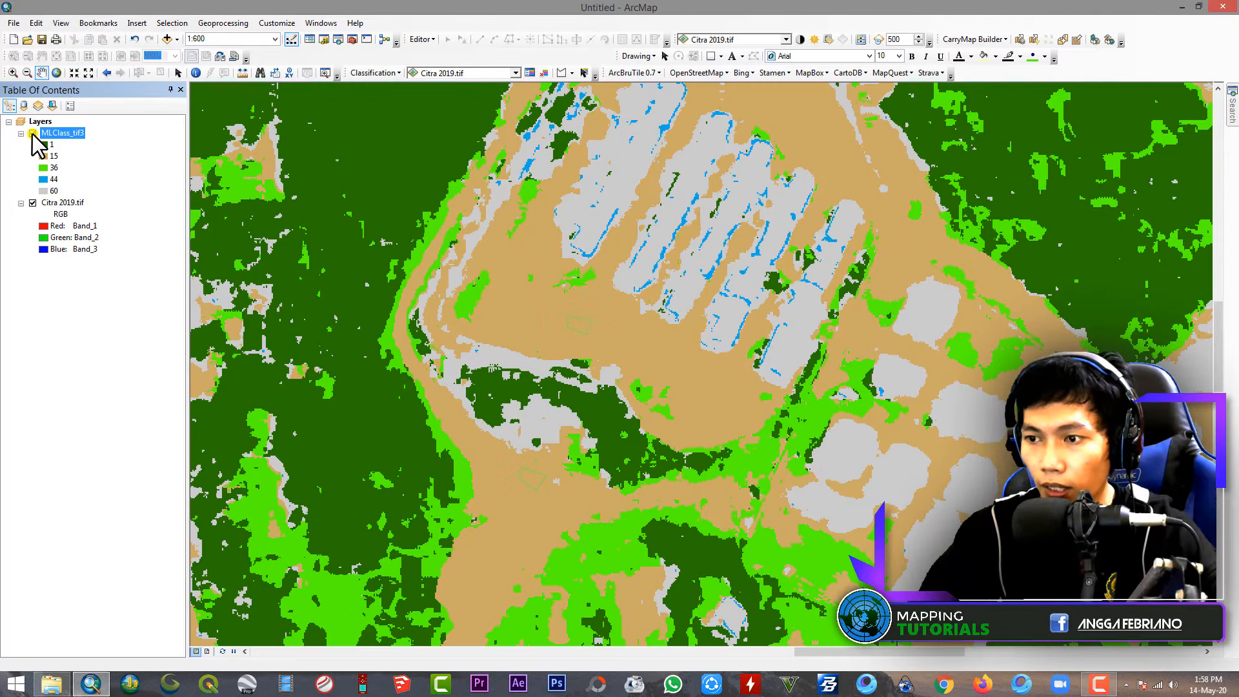
click(32, 133)
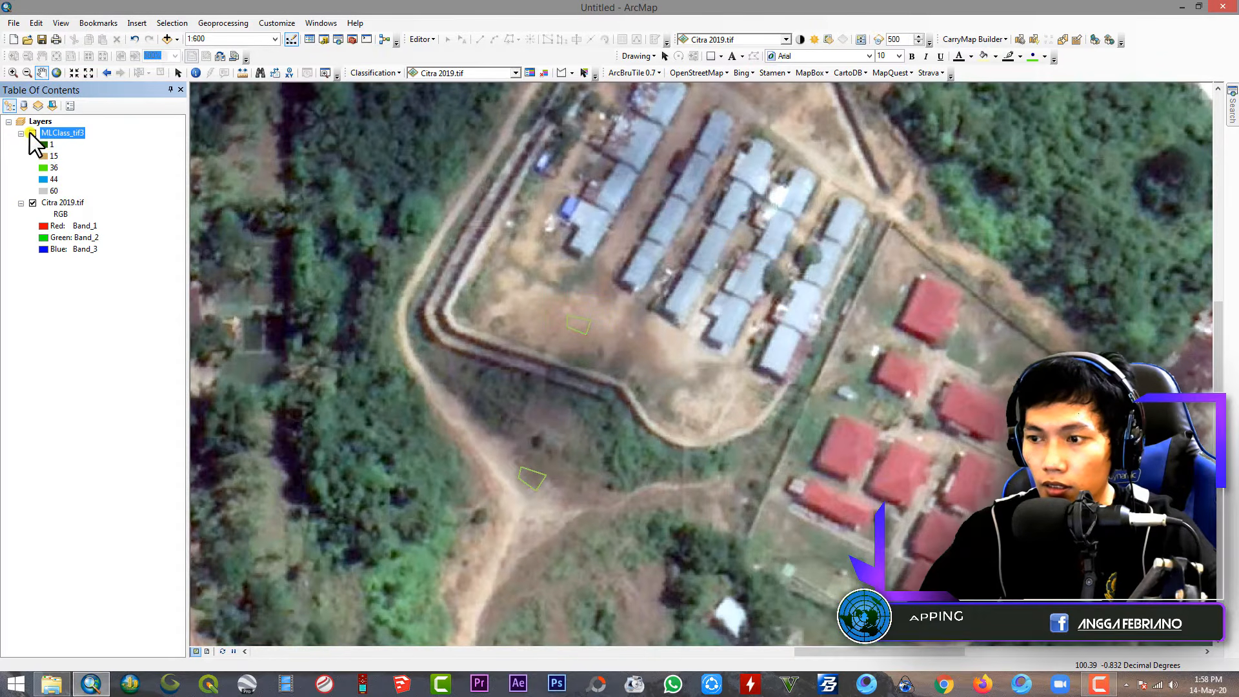
click(32, 133)
click(32, 133)
Show the MLClass_tif3 layer again over the full extent of the image
scroll(650, 500, up, 5)
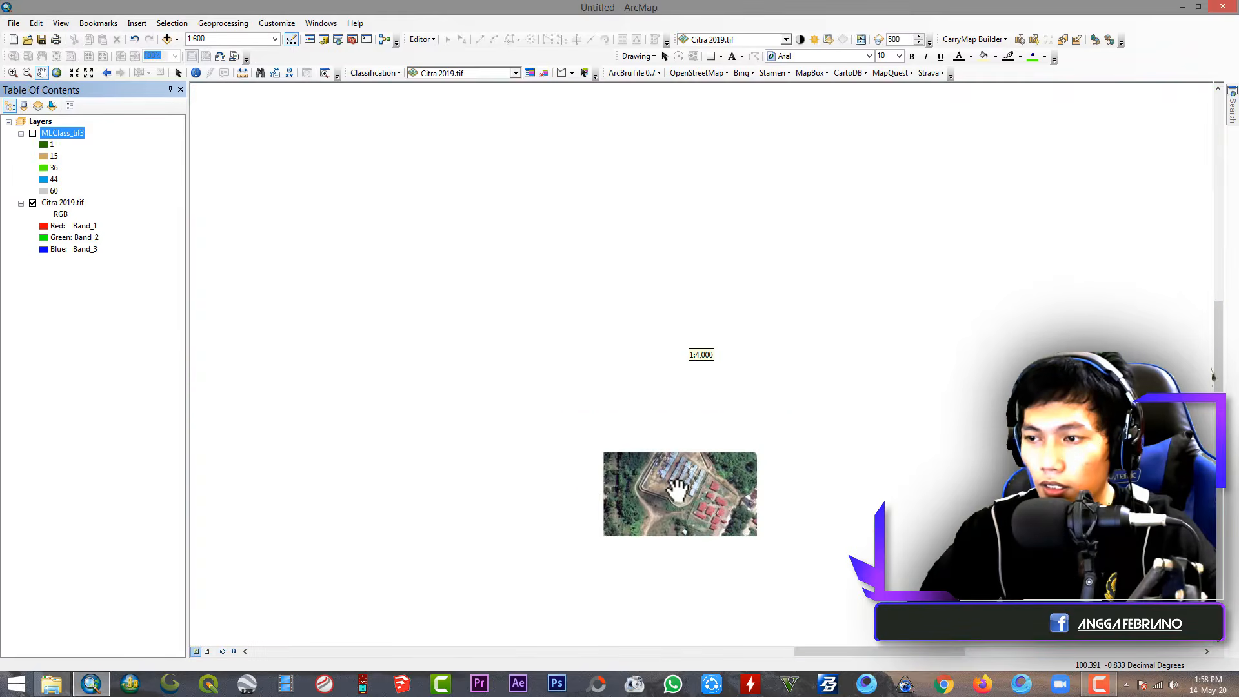
scroll(678, 491, up, 2)
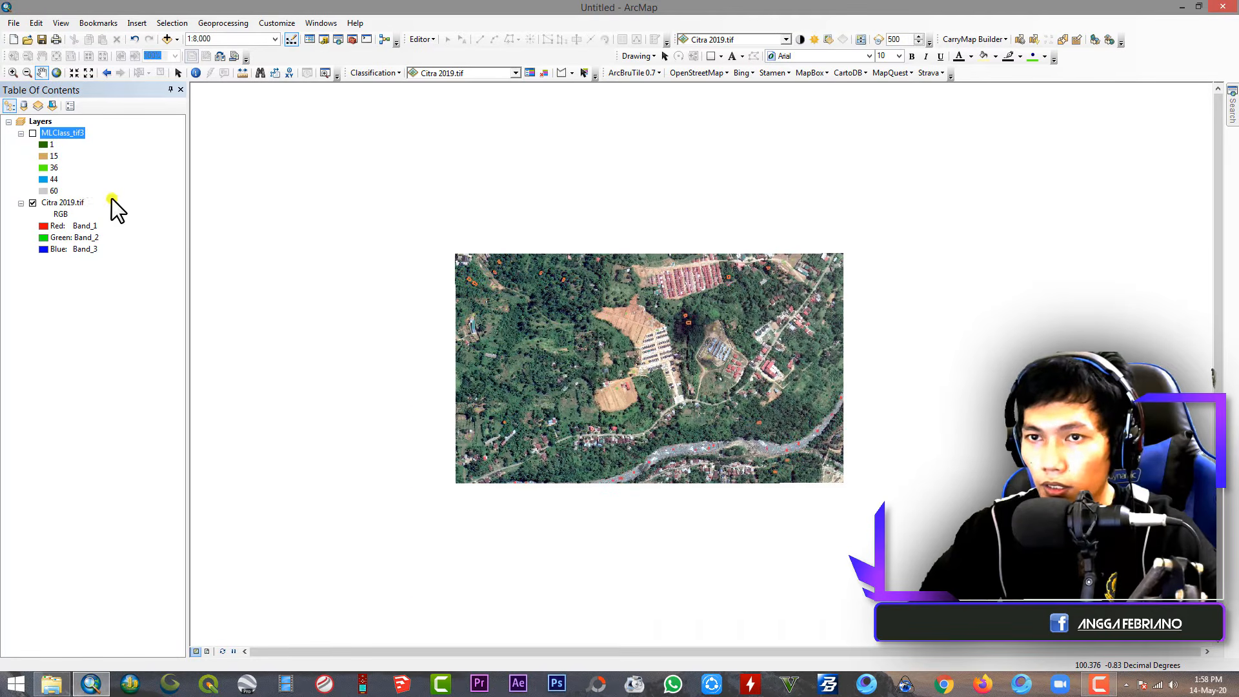
click(31, 134)
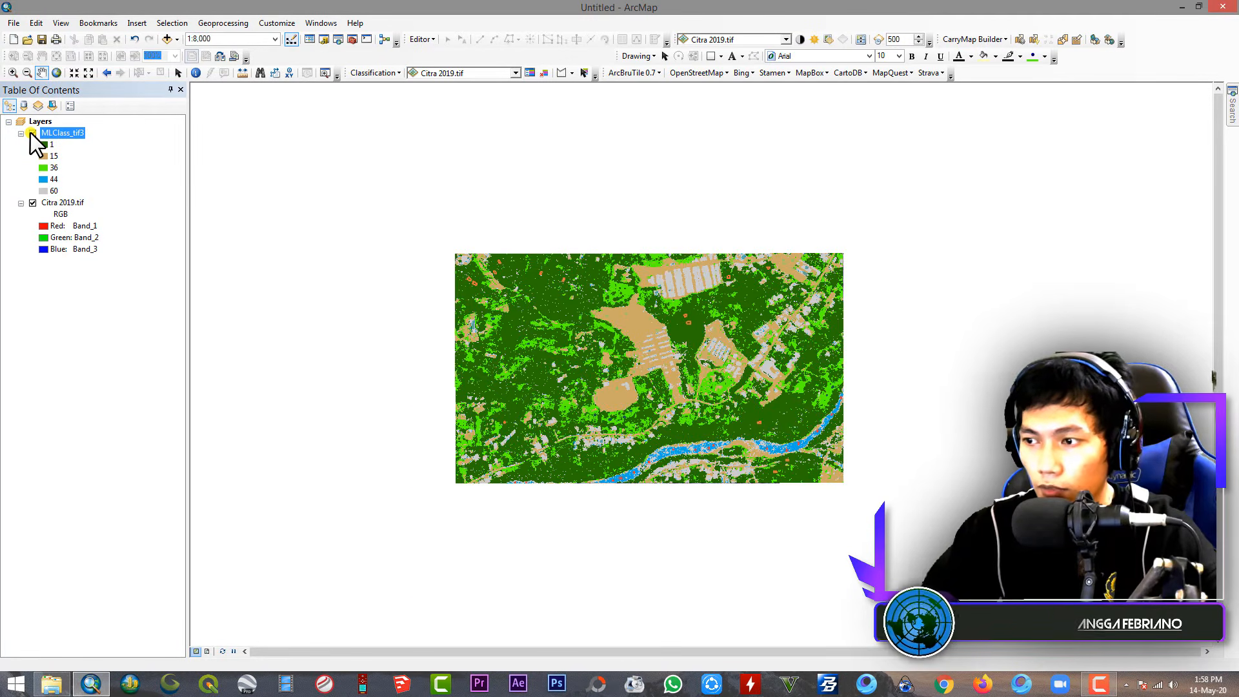
scroll(676, 364, down, 2)
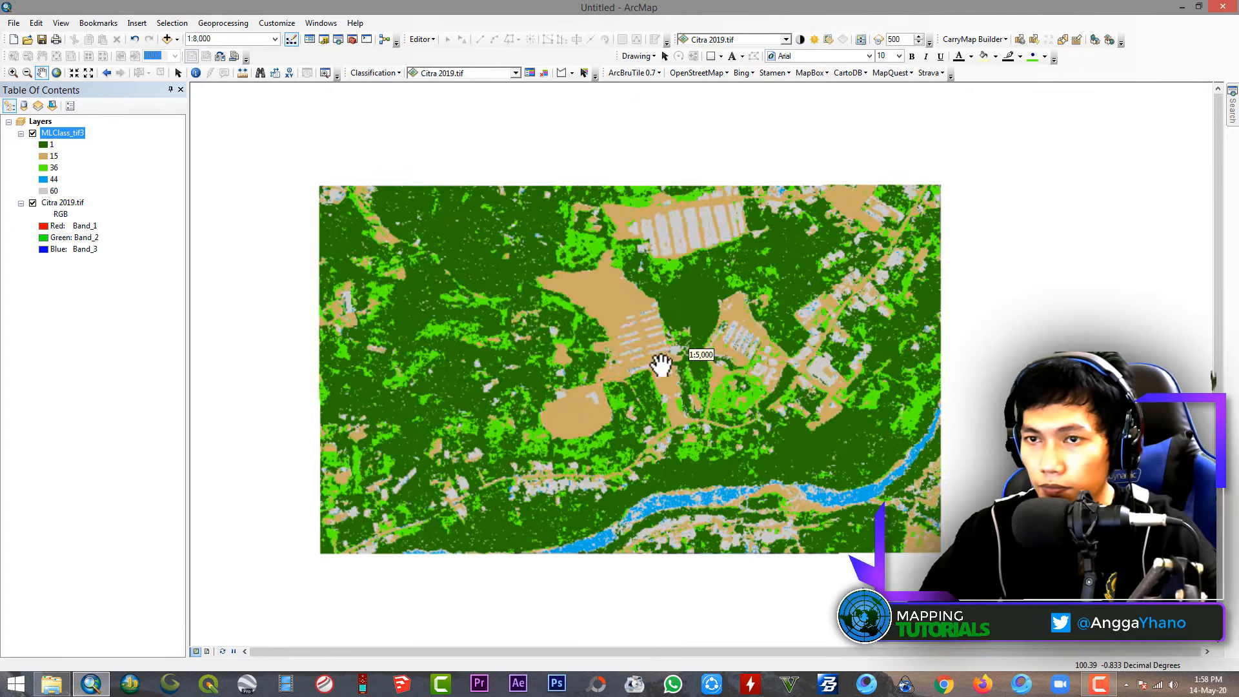
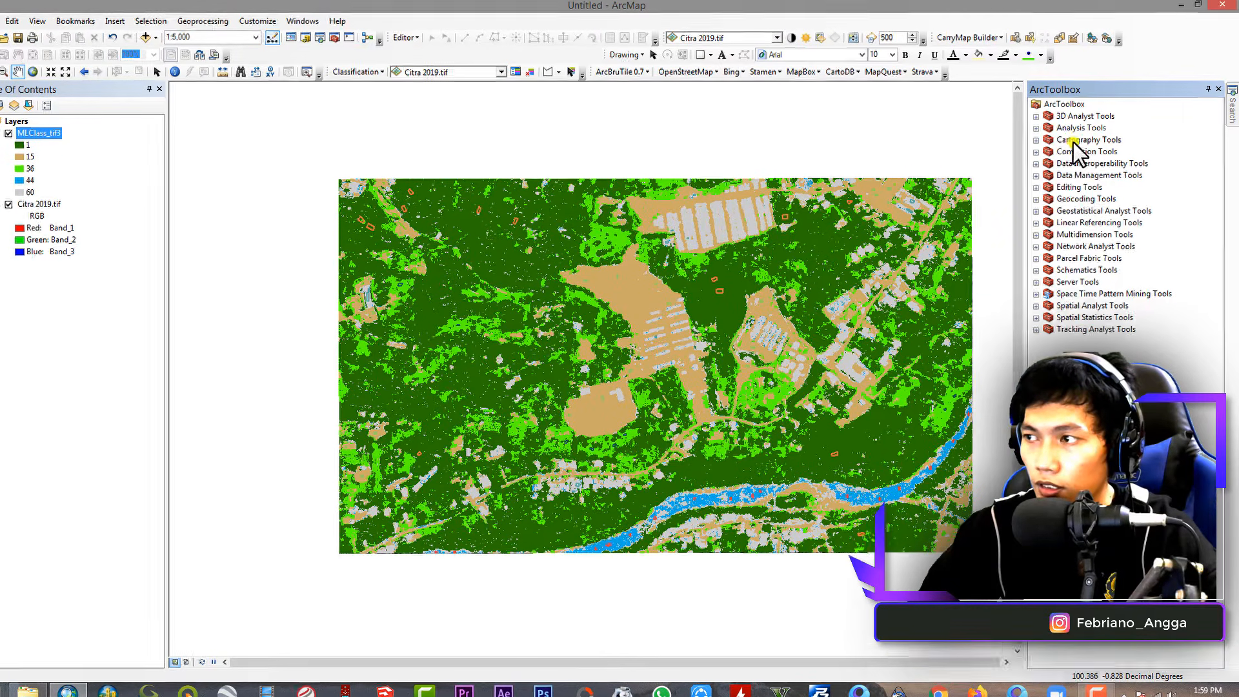
Convert the MLClass_tif3 raster to polygons with the Raster to Polygon conversion tool, using the Value field and simplified polygons
click(1073, 143)
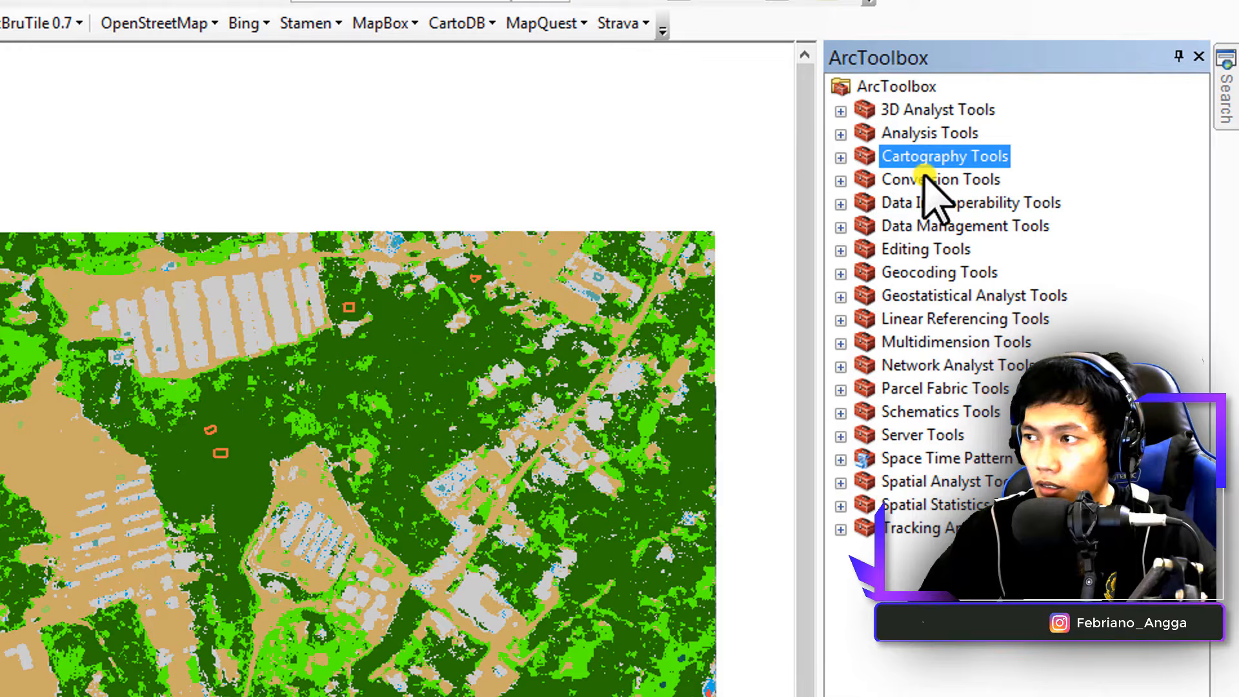
click(925, 177)
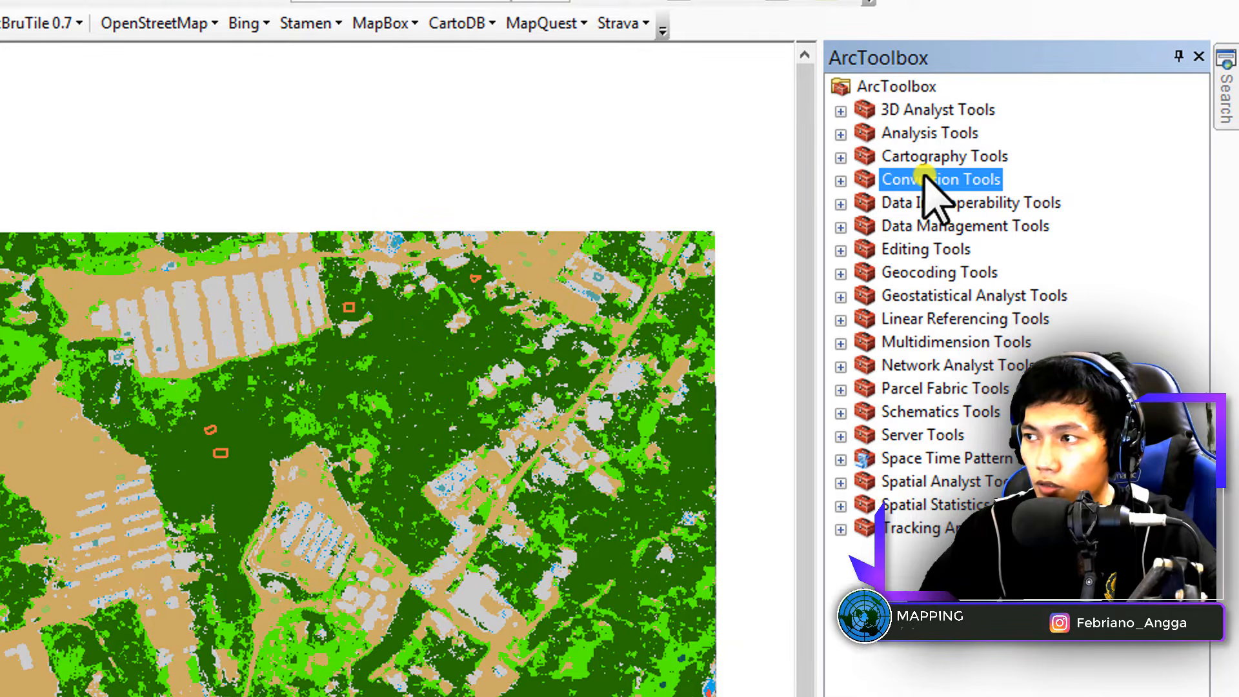
double_click(925, 177)
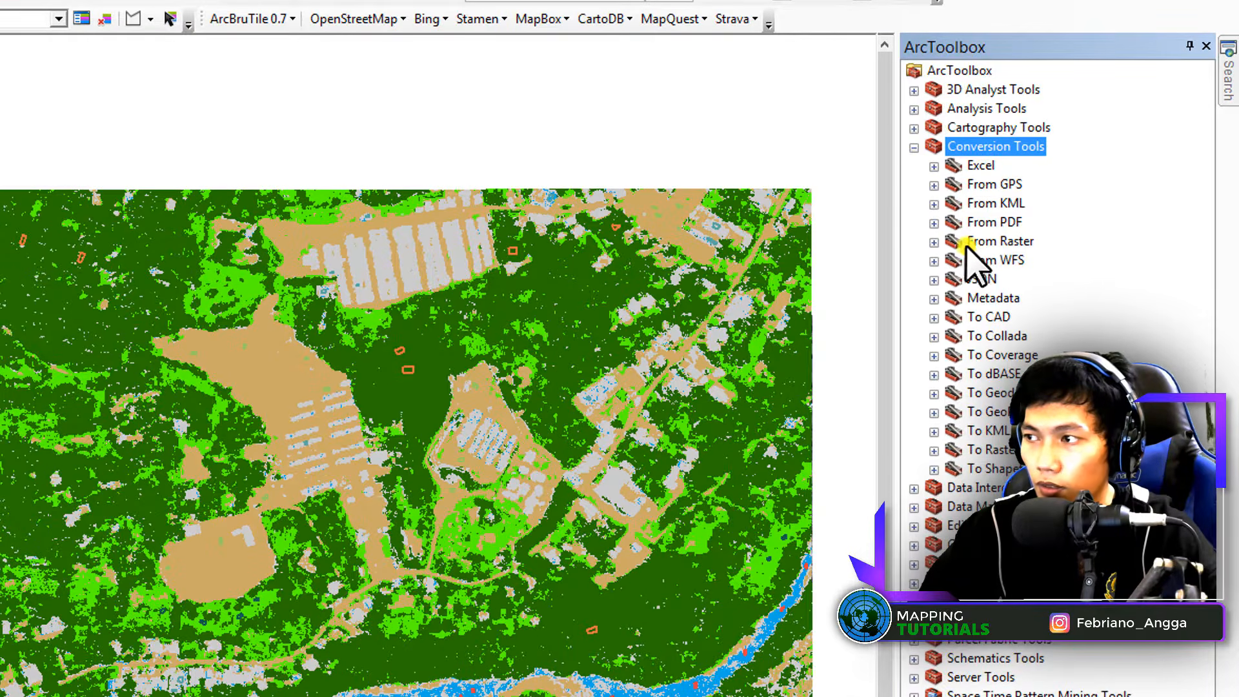
double_click(966, 245)
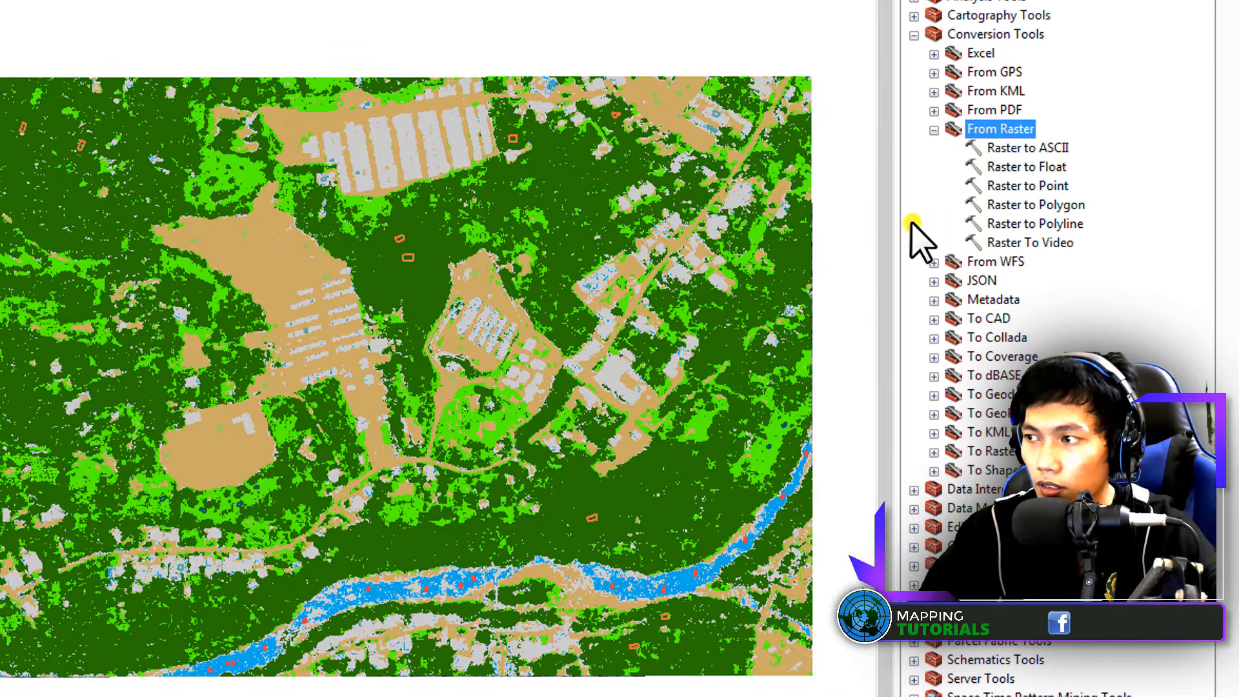
double_click(1017, 204)
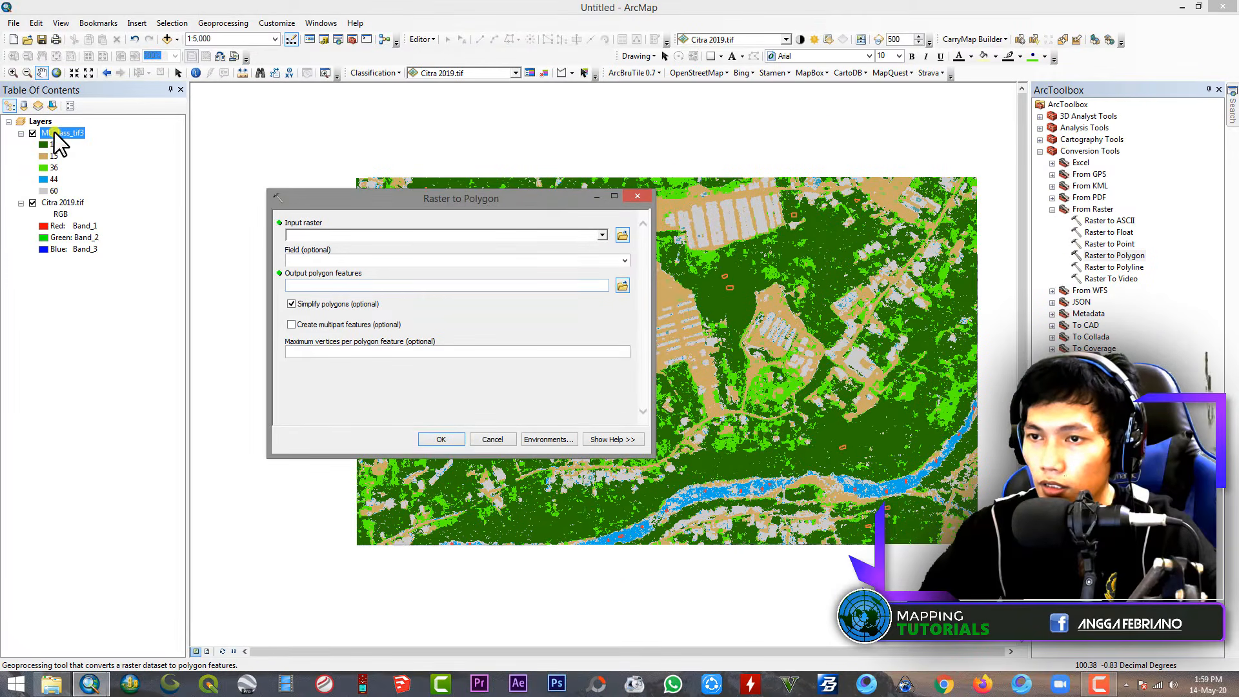
drag(57, 138, 362, 235)
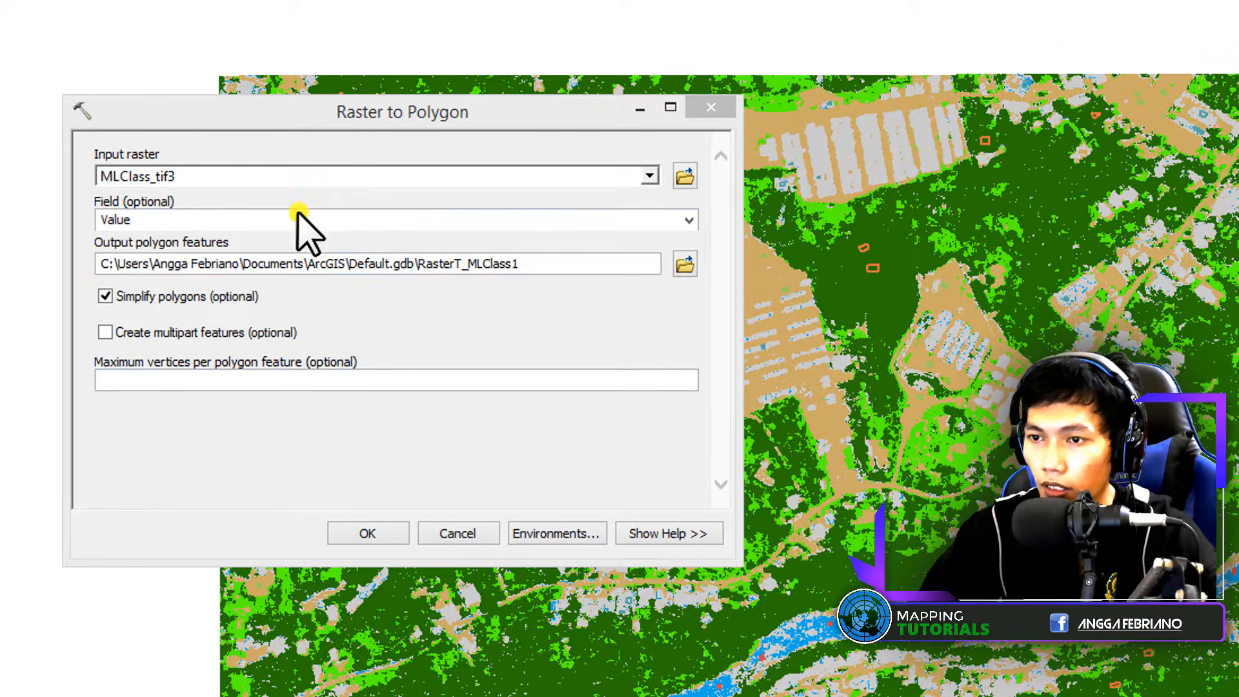
click(358, 533)
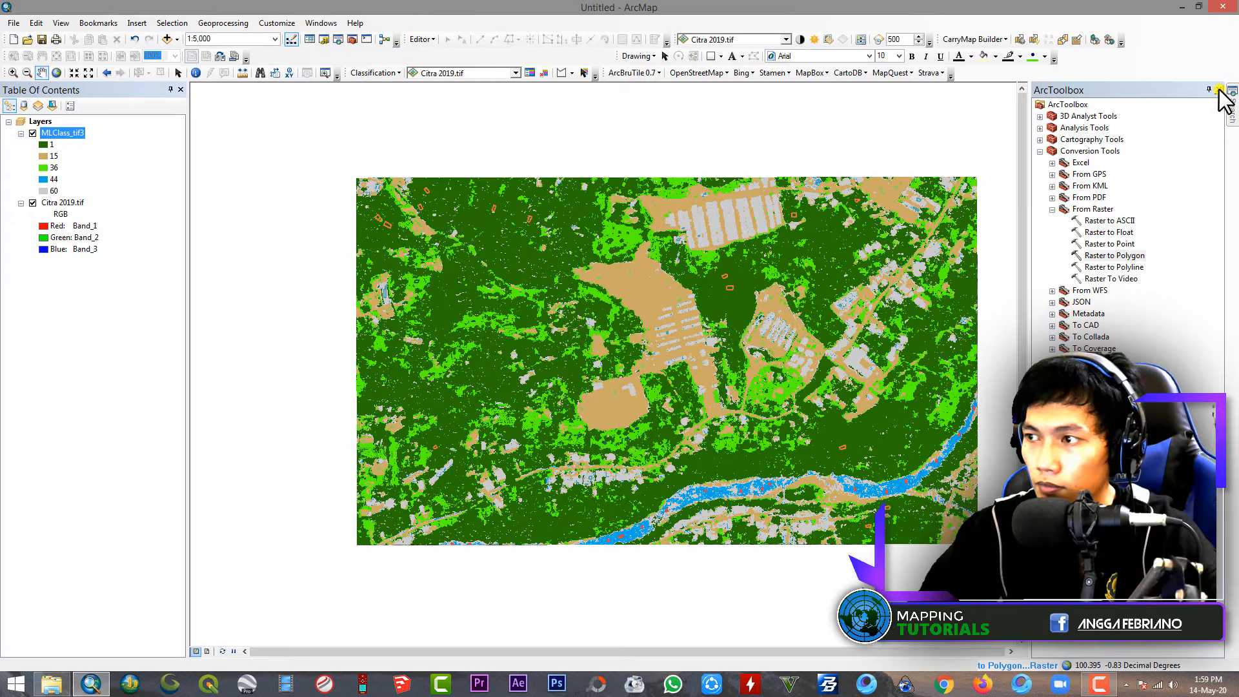
Close ArcToolbox, hide the MLClass_tif3 layer and look through the attribute table of the RasterT_MLClass1 polygons
click(1219, 89)
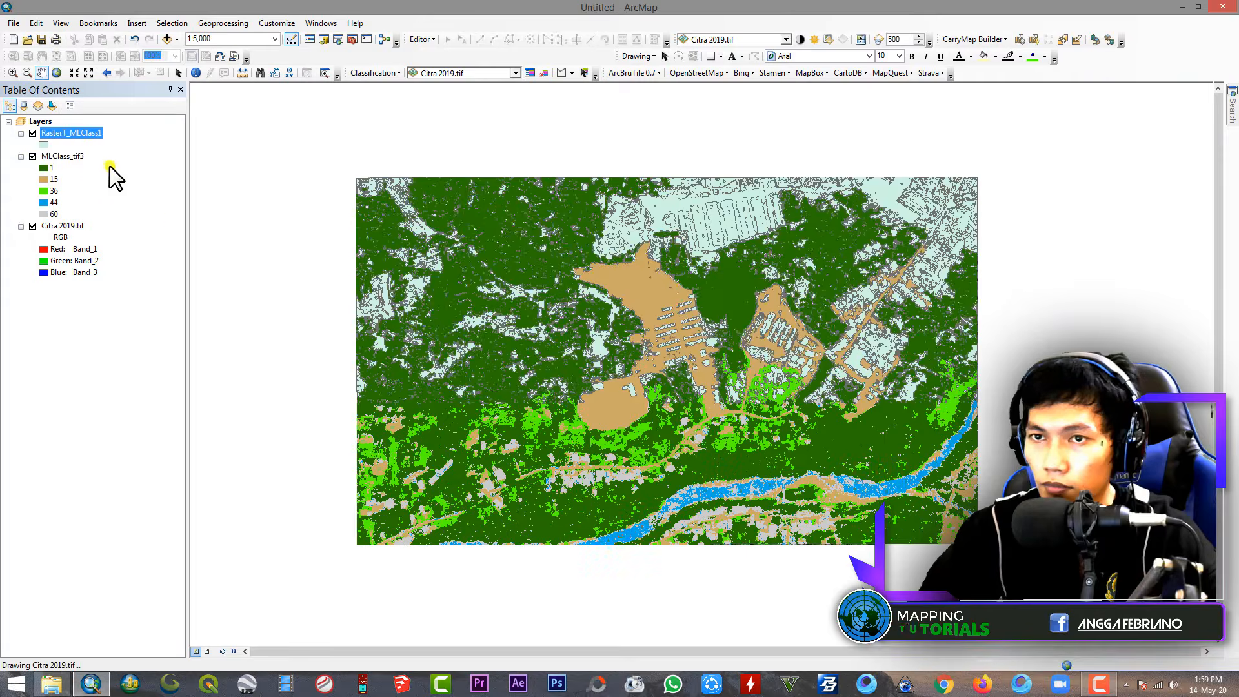
click(32, 156)
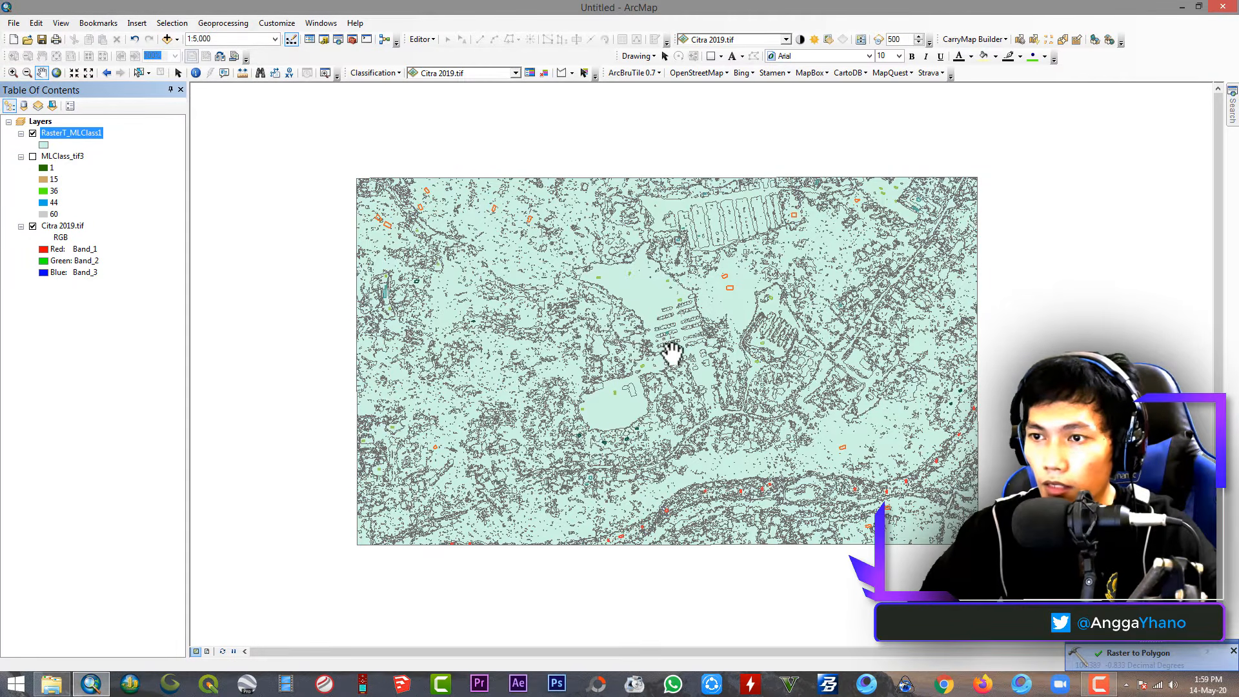
right_click(62, 133)
click(82, 167)
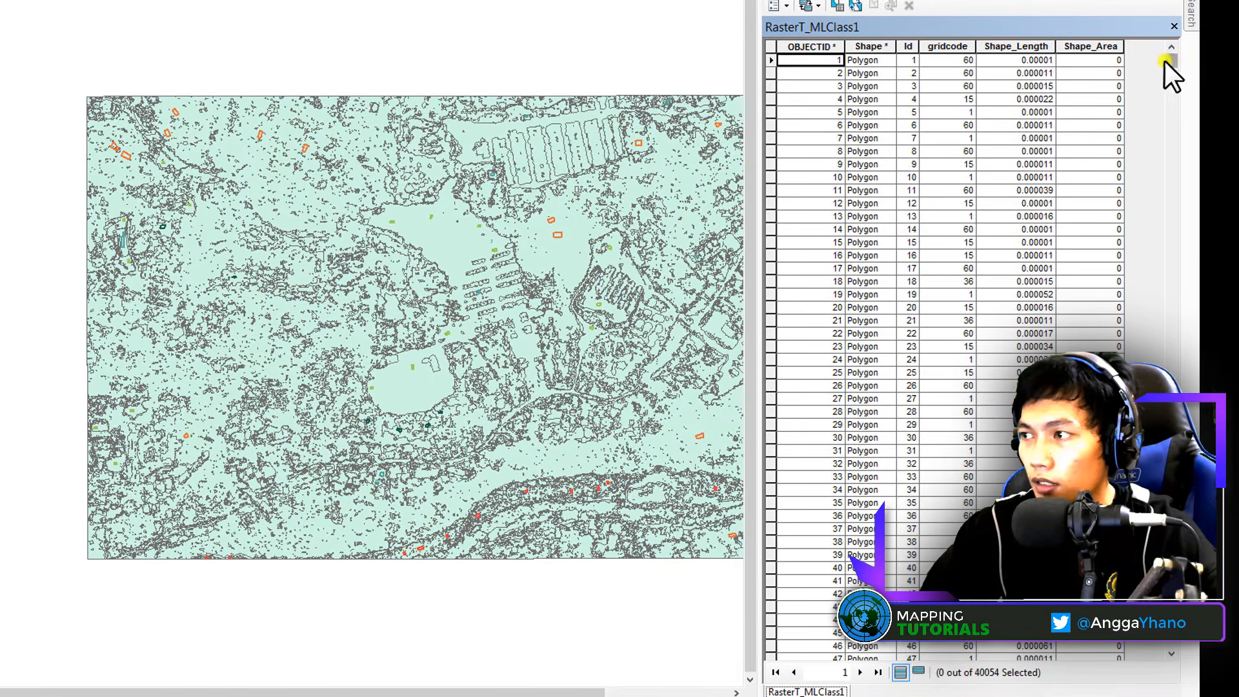
drag(1165, 60, 1171, 81)
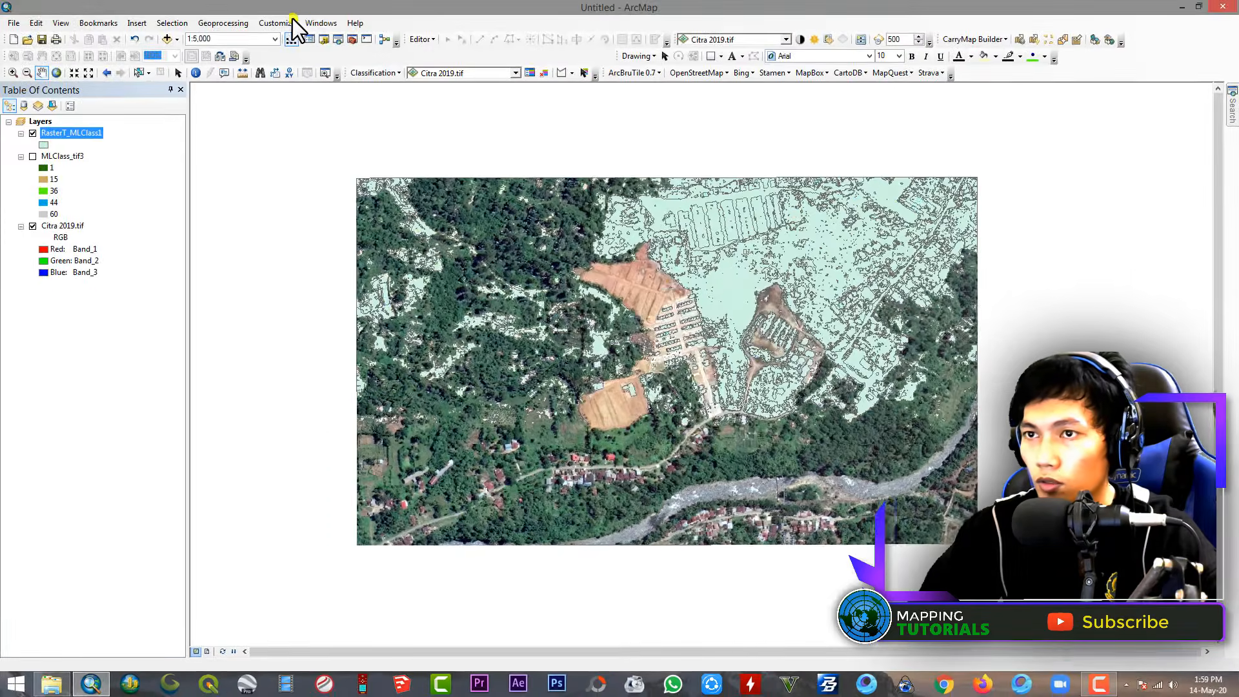
Dissolve the RasterT_MLClass1 polygons by the gridcode field and remove the undissolved RasterT_MLClass1 layer from the map
click(321, 23)
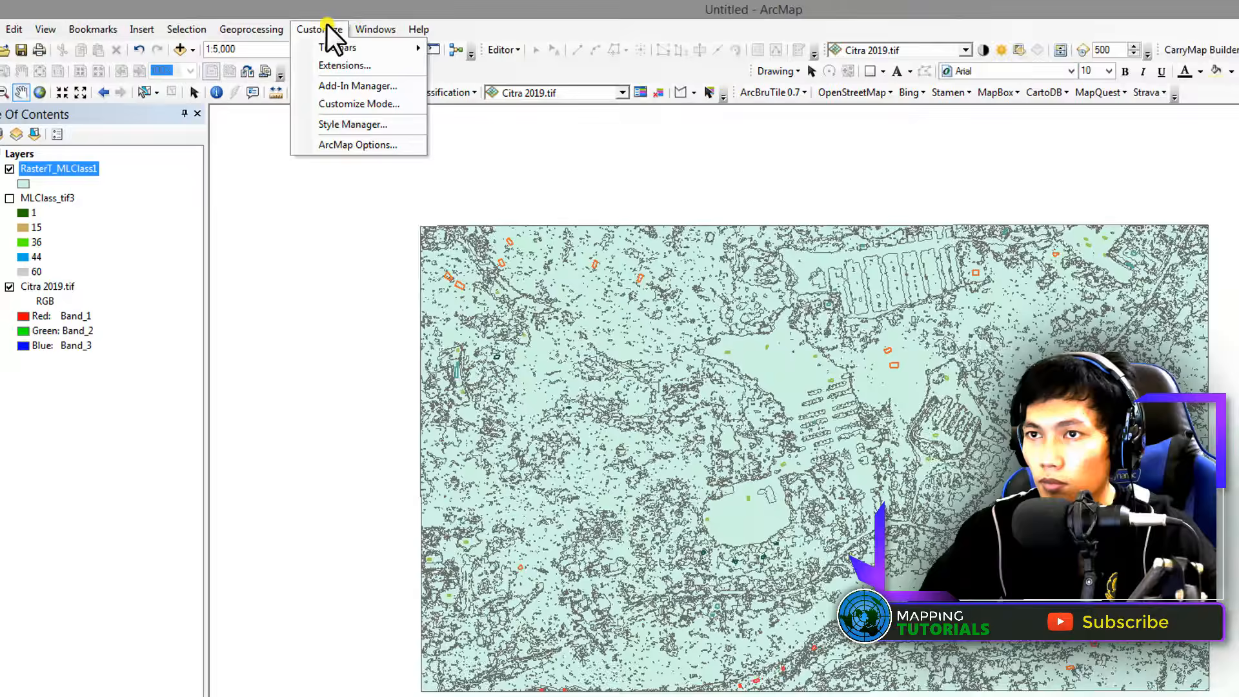
mouse_move(219, 25)
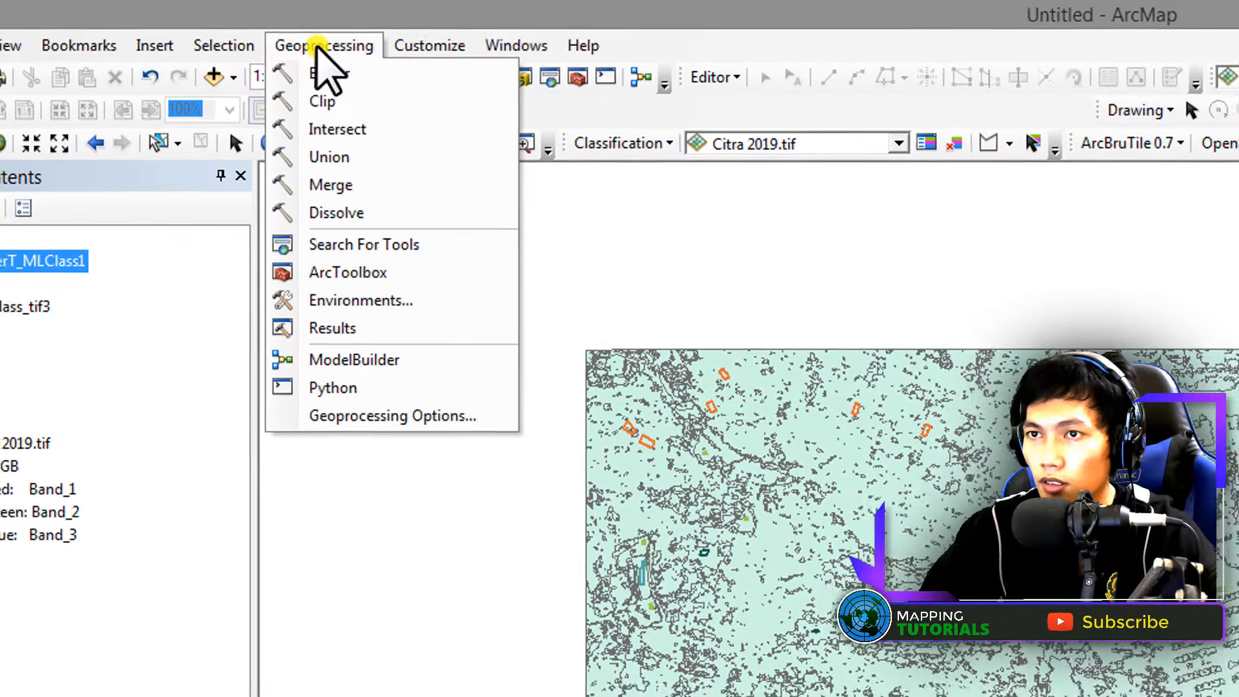
click(228, 110)
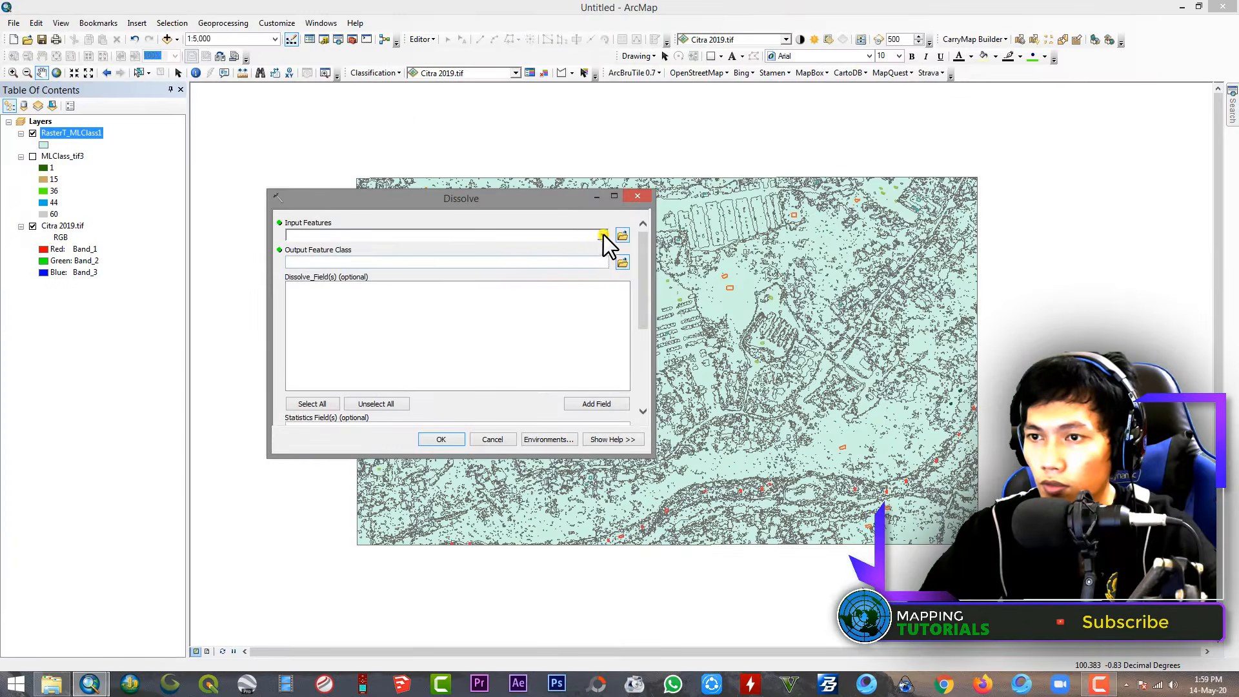
click(603, 235)
click(342, 248)
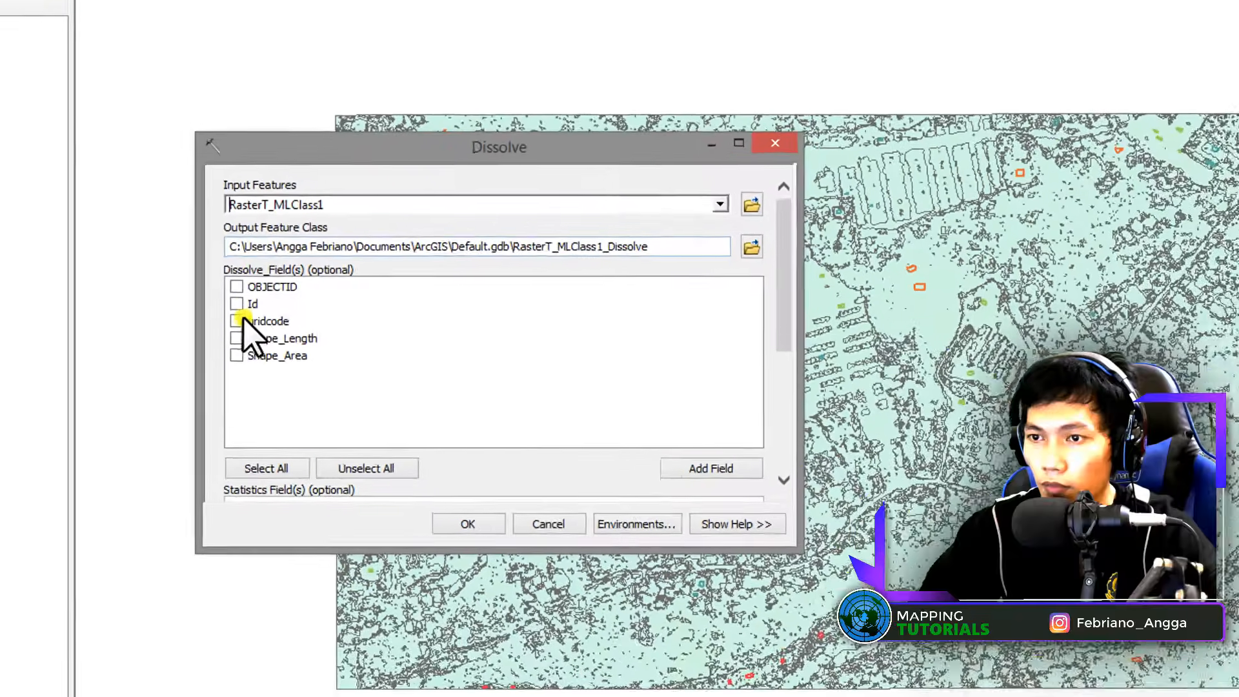
click(293, 310)
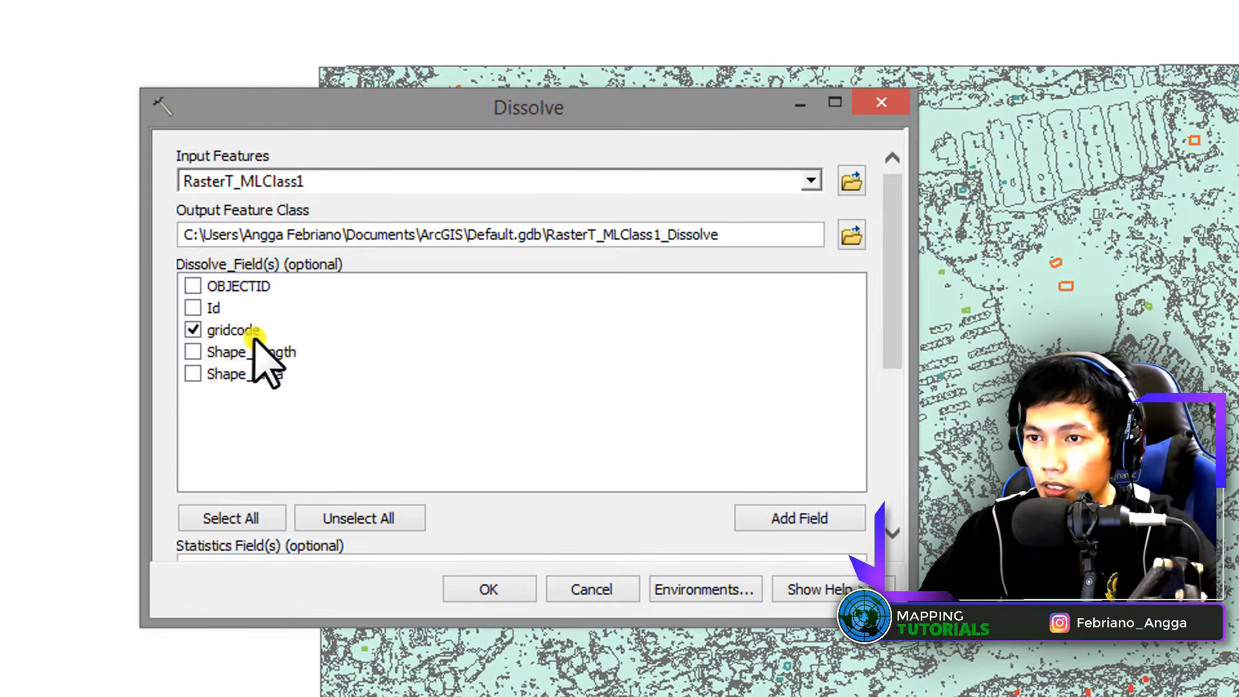
click(489, 589)
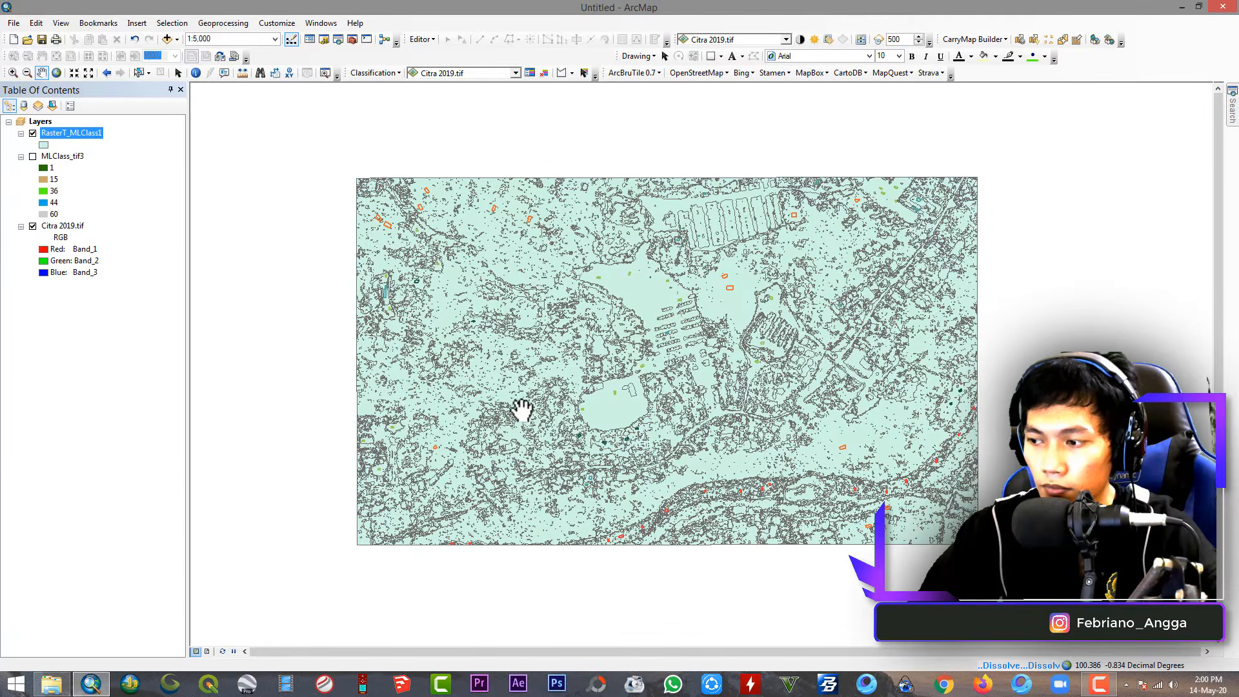
right_click(72, 157)
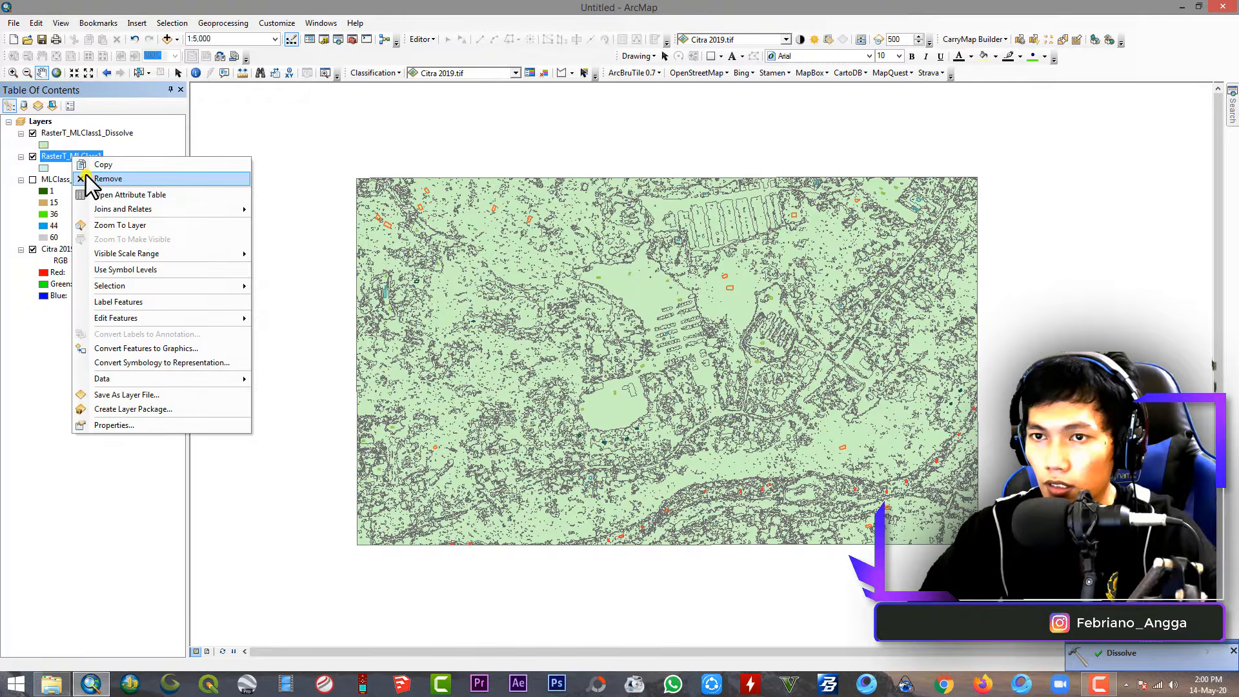
click(103, 179)
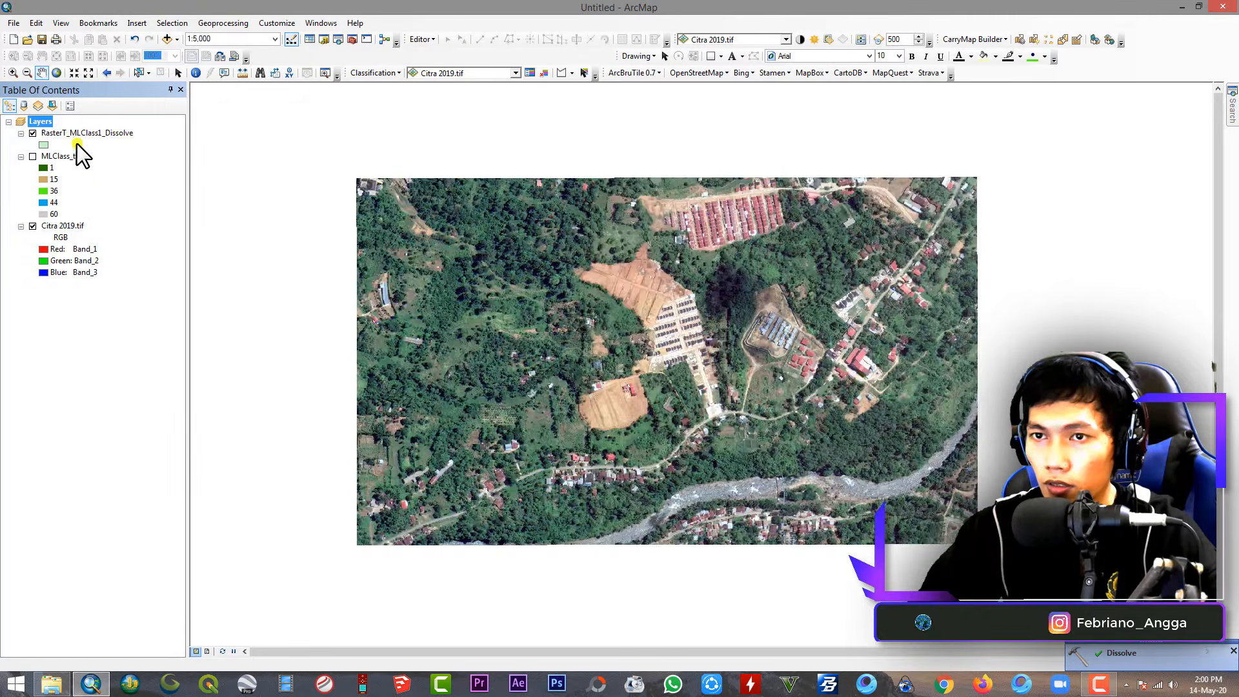
Open the attribute table of the RasterT_MLClass1_Dissolve layer and start adding a new field to it
right_click(80, 135)
click(106, 171)
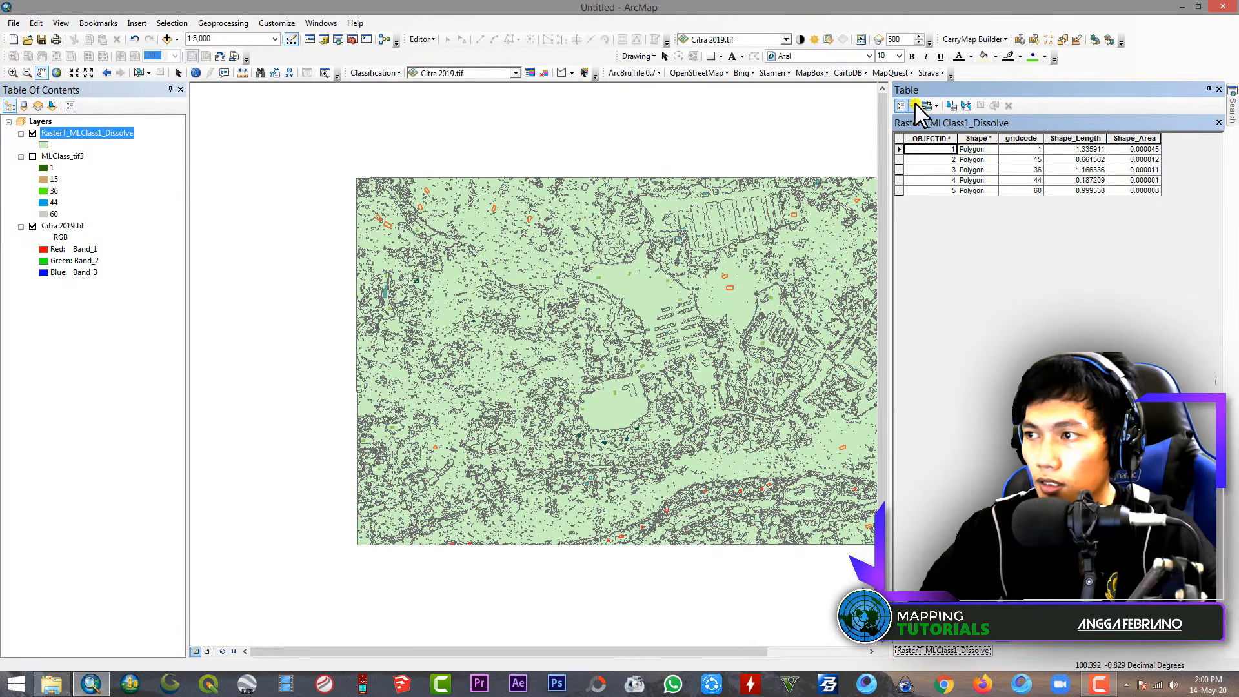
click(915, 105)
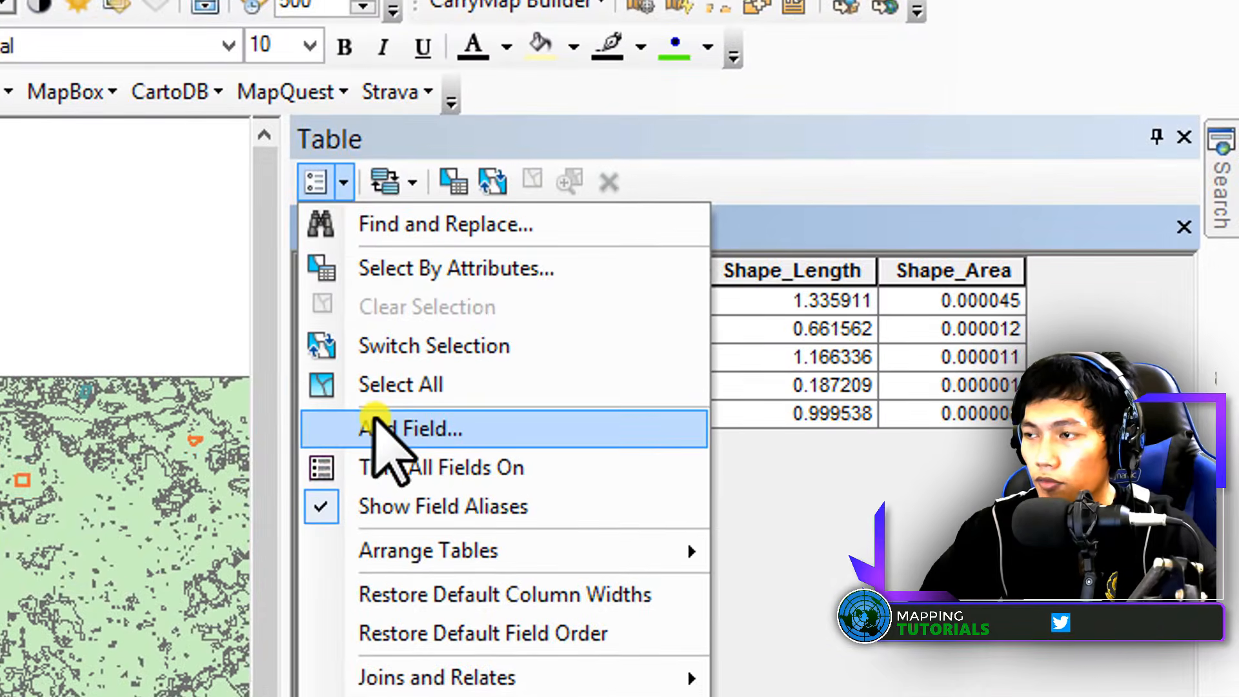
click(925, 193)
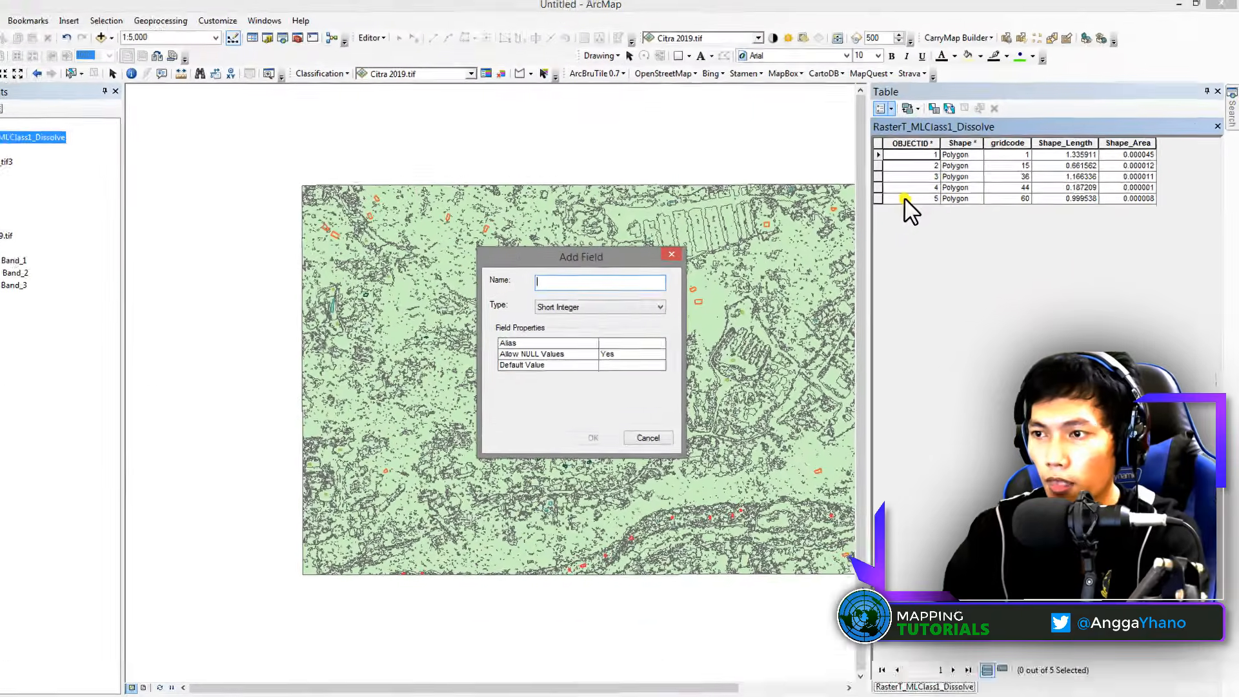
text(Nama T)
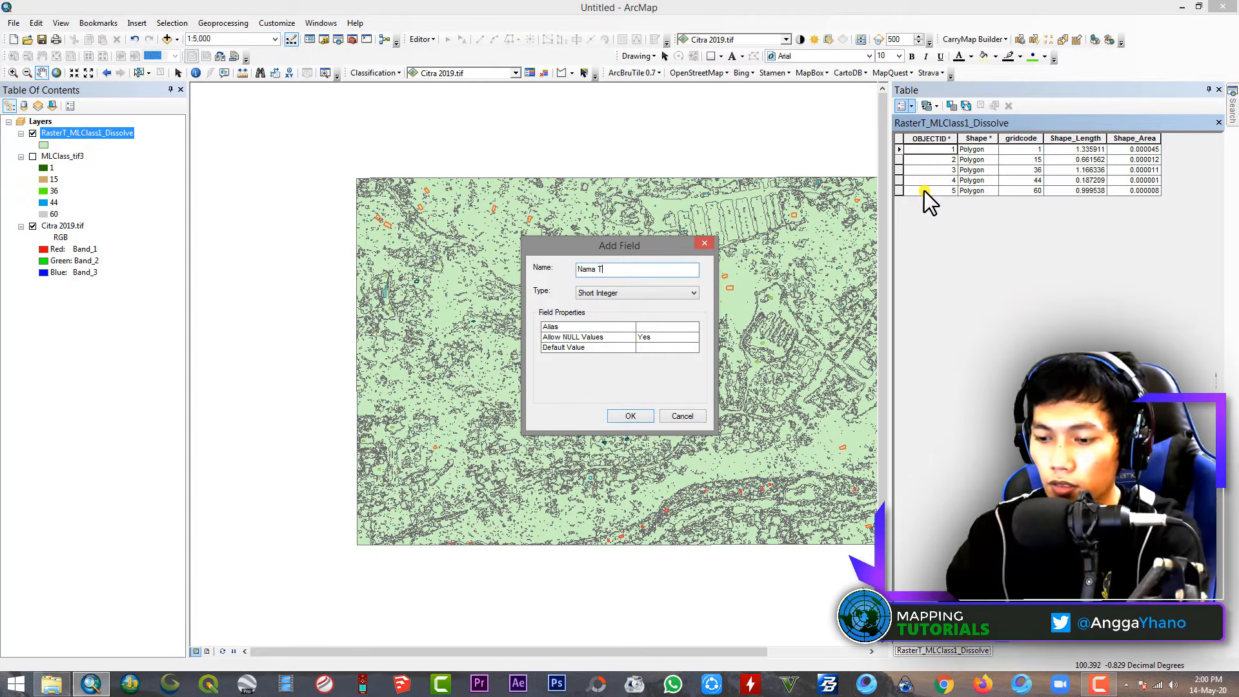
text(an)
key(BackSpace)
key(BackSpace)
key(BackSpace)
key(BackSpace)
key(BackSpace)
key(BackSpace)
key(BackSpace)
key(BackSpace)
key(BackSpace)
key(BackSpace)
key(BackSpace)
key(BackSpace)
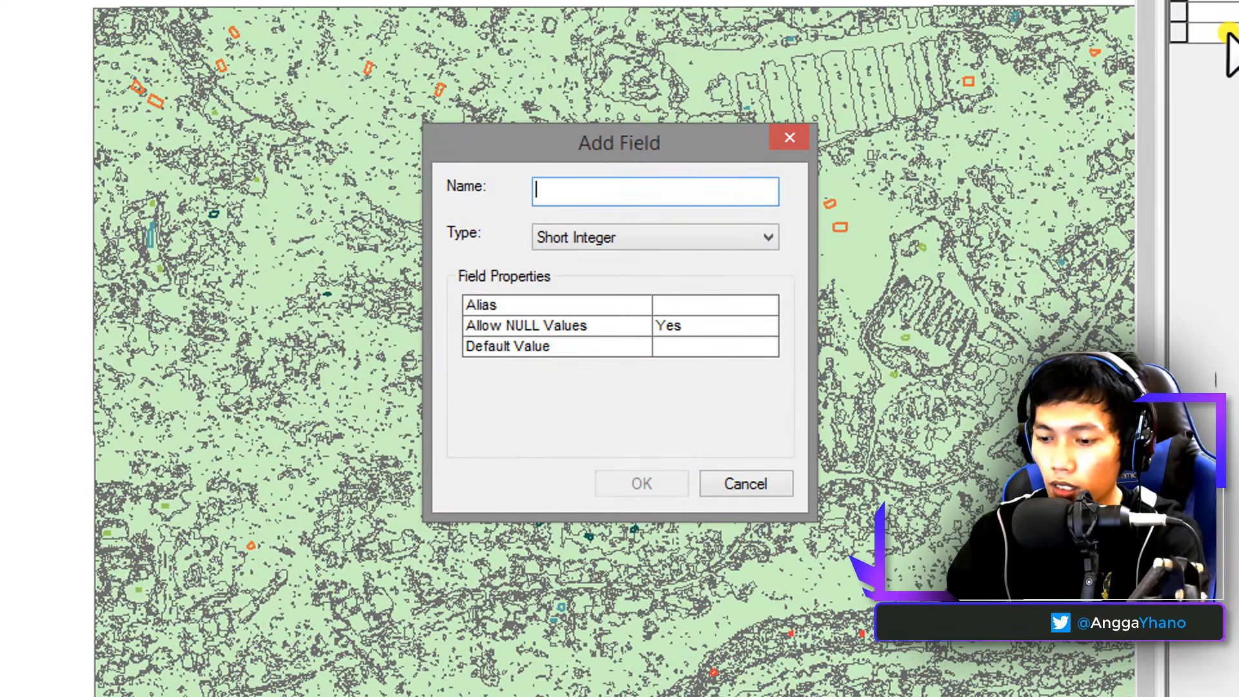
Name the new field Tuplah, set its type to Text and create it with a length of 50
text(Tuplah)
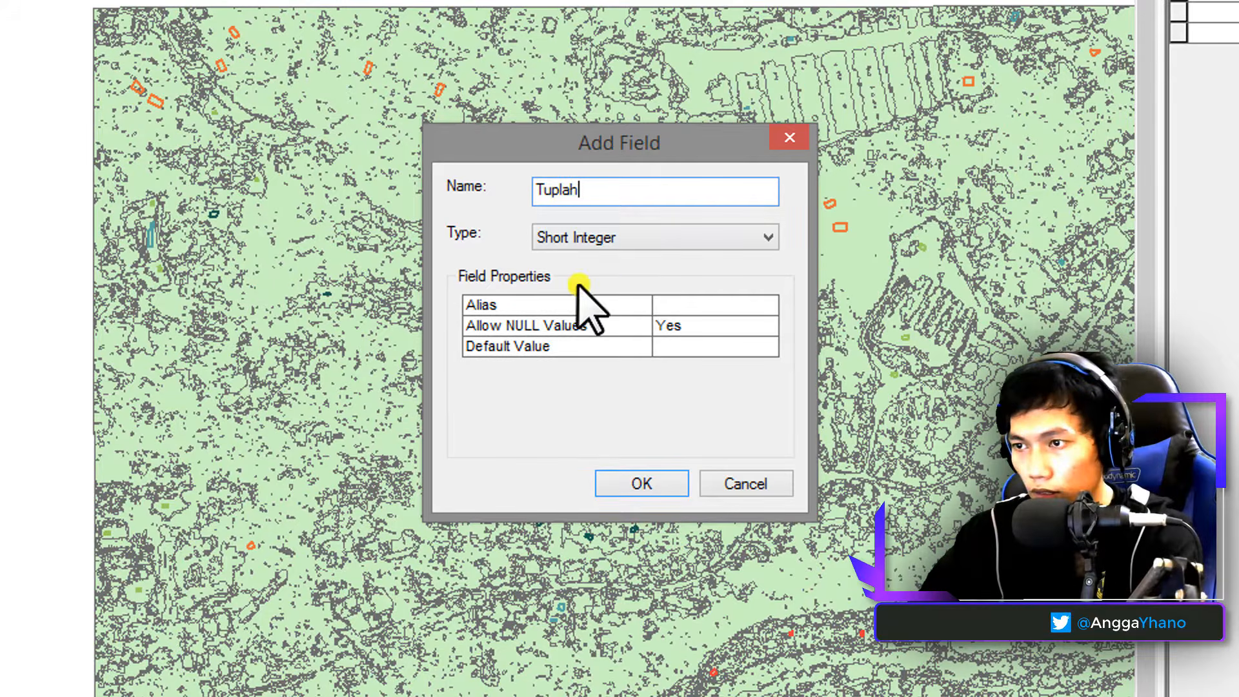
click(542, 239)
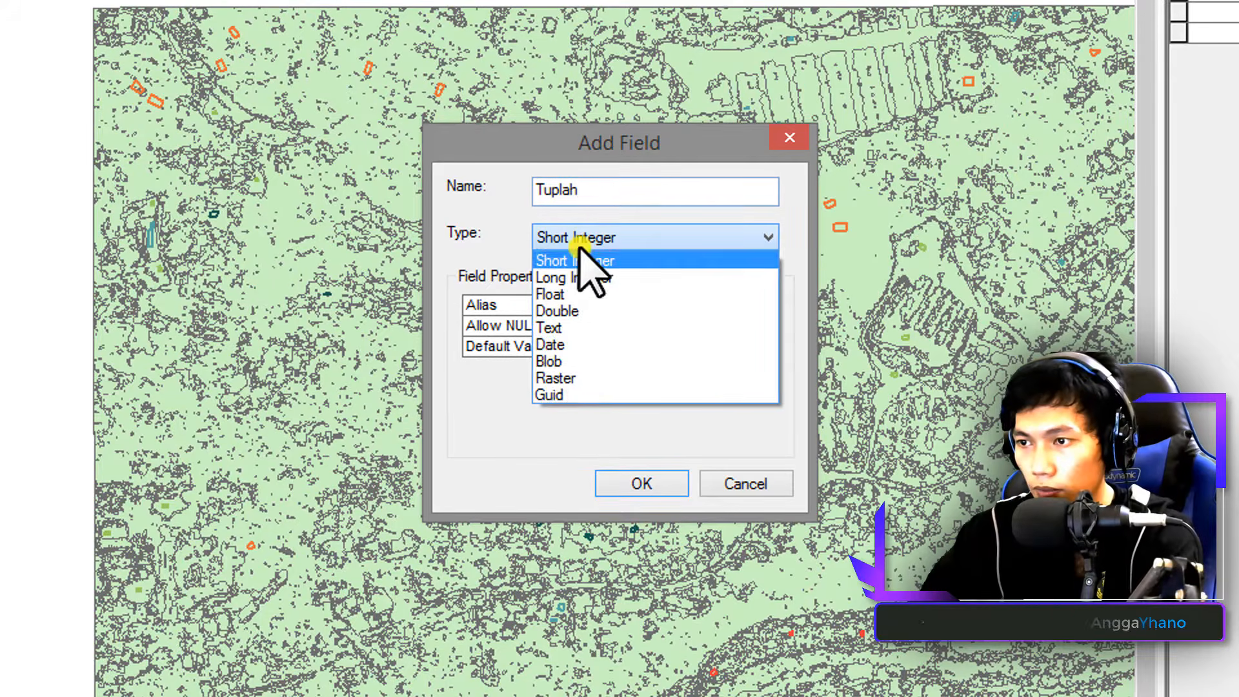
click(556, 327)
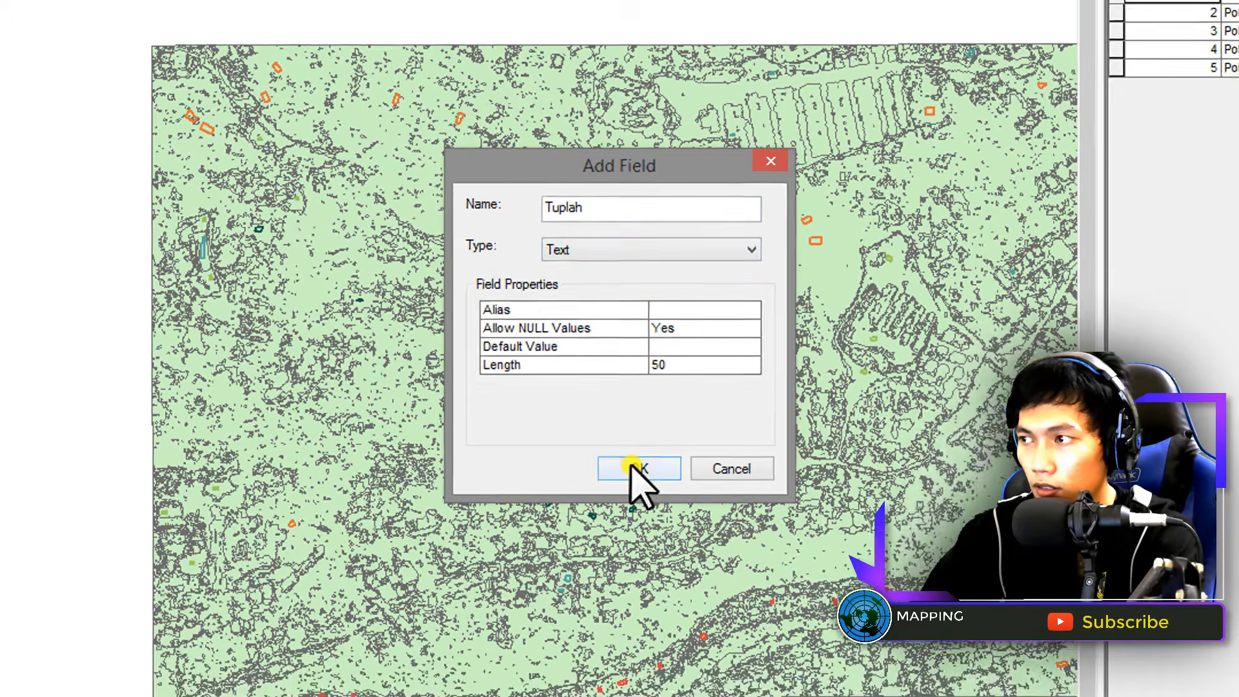
click(641, 484)
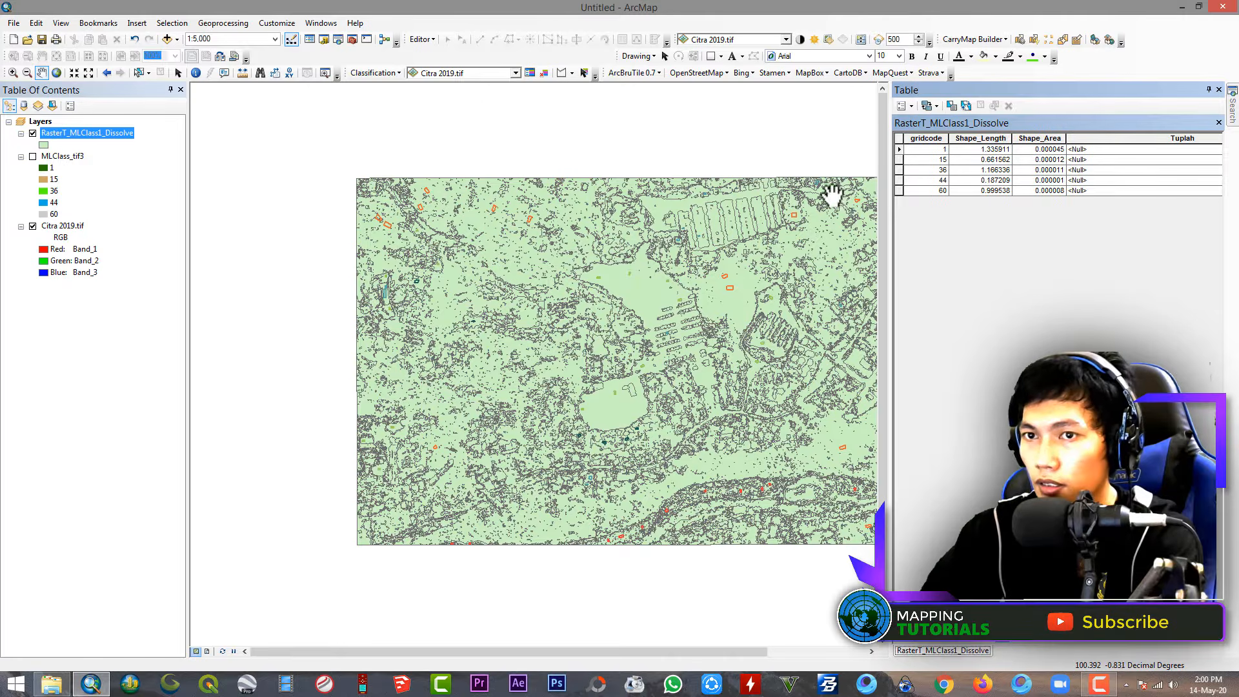
Widen the attribute table to show all fields and start an edit session on the RasterT_MLClass1_Dissolve layer
drag(977, 81, 741, 105)
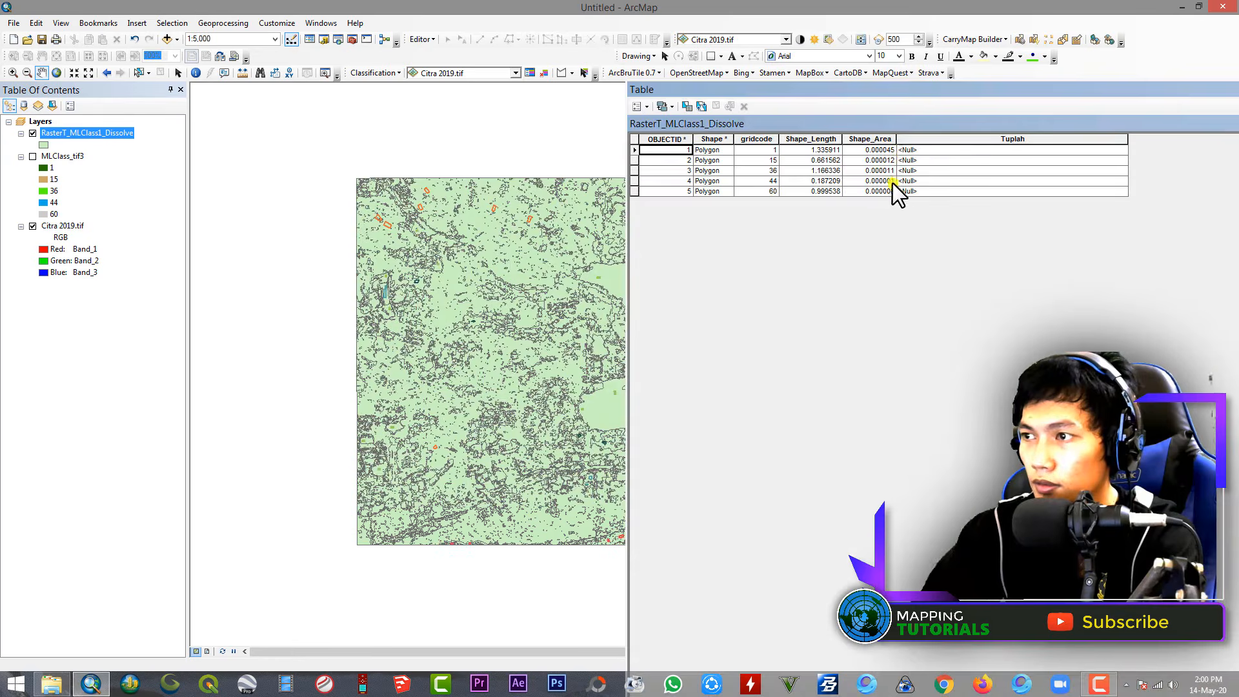
right_click(84, 129)
mouse_move(199, 289)
click(282, 289)
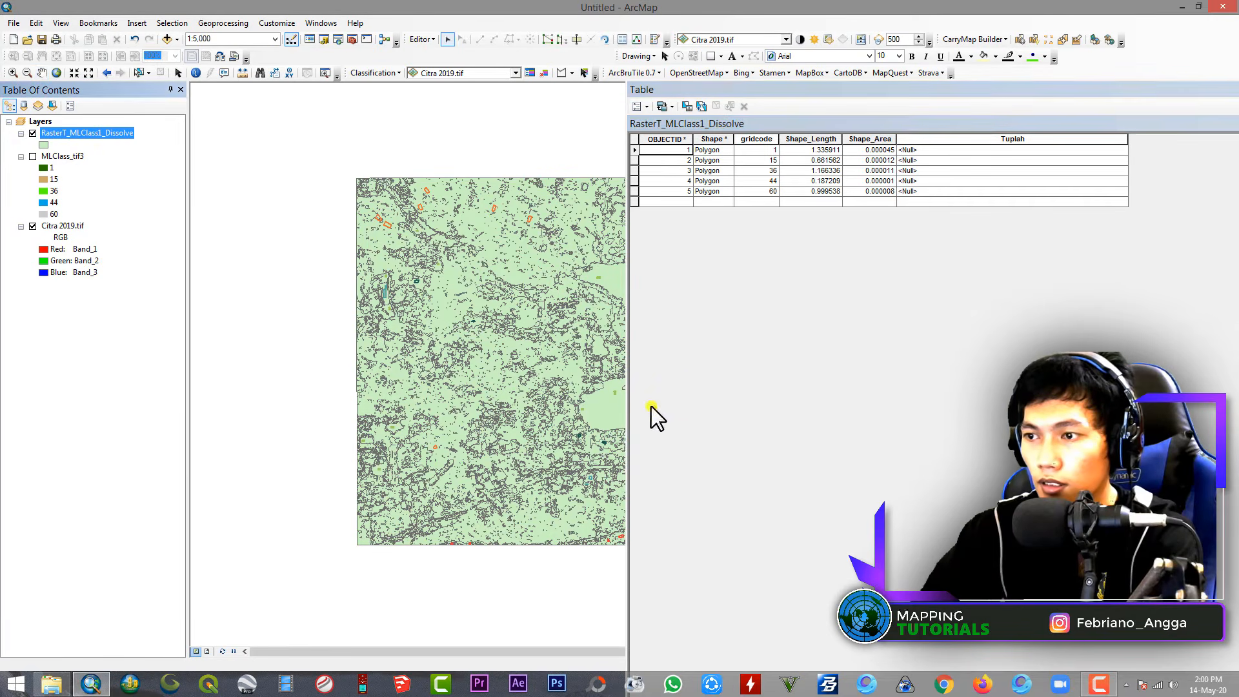
Fill in the Tuplah field with Vegetasi for gridcode 1 and Areal Terbuka (Tanah) for gridcode 15
click(954, 149)
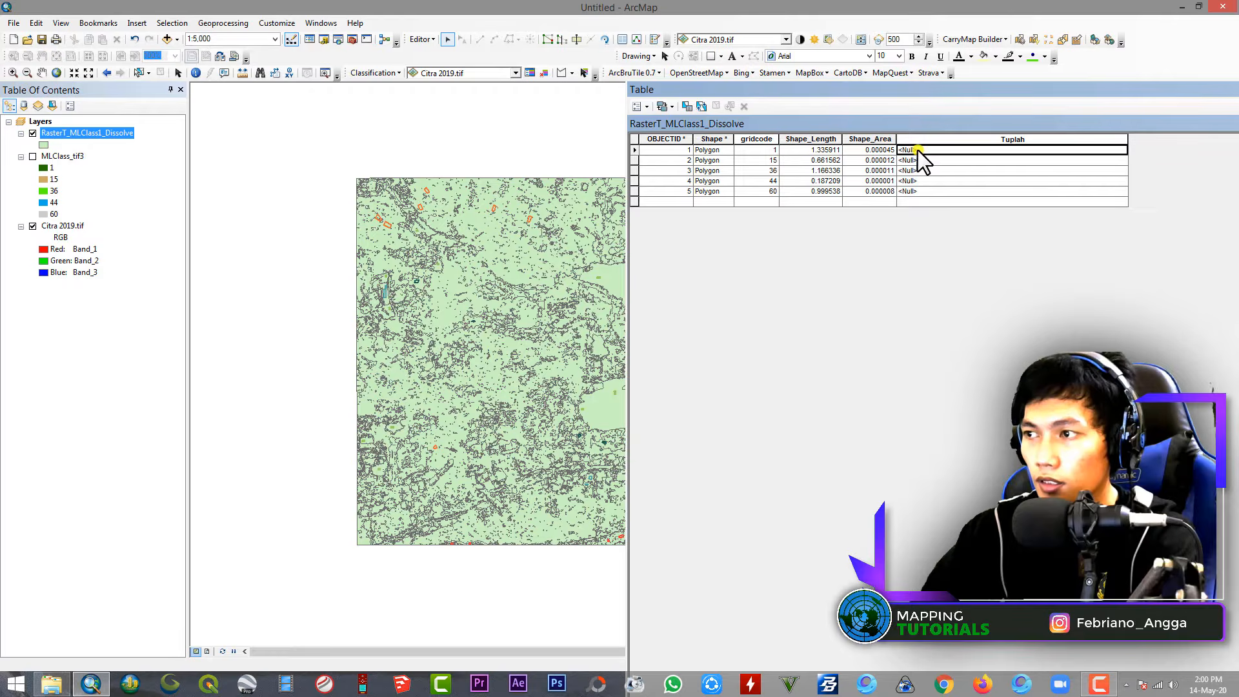
text(Vege)
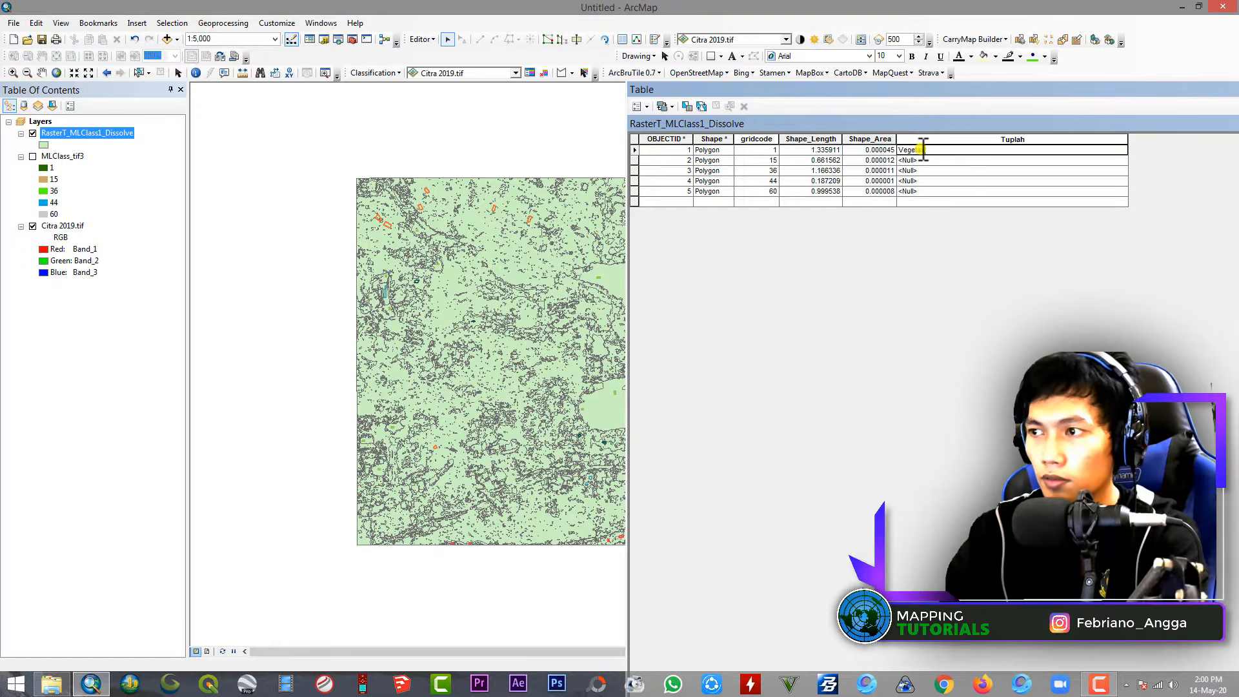
text(tasi)
key(Return)
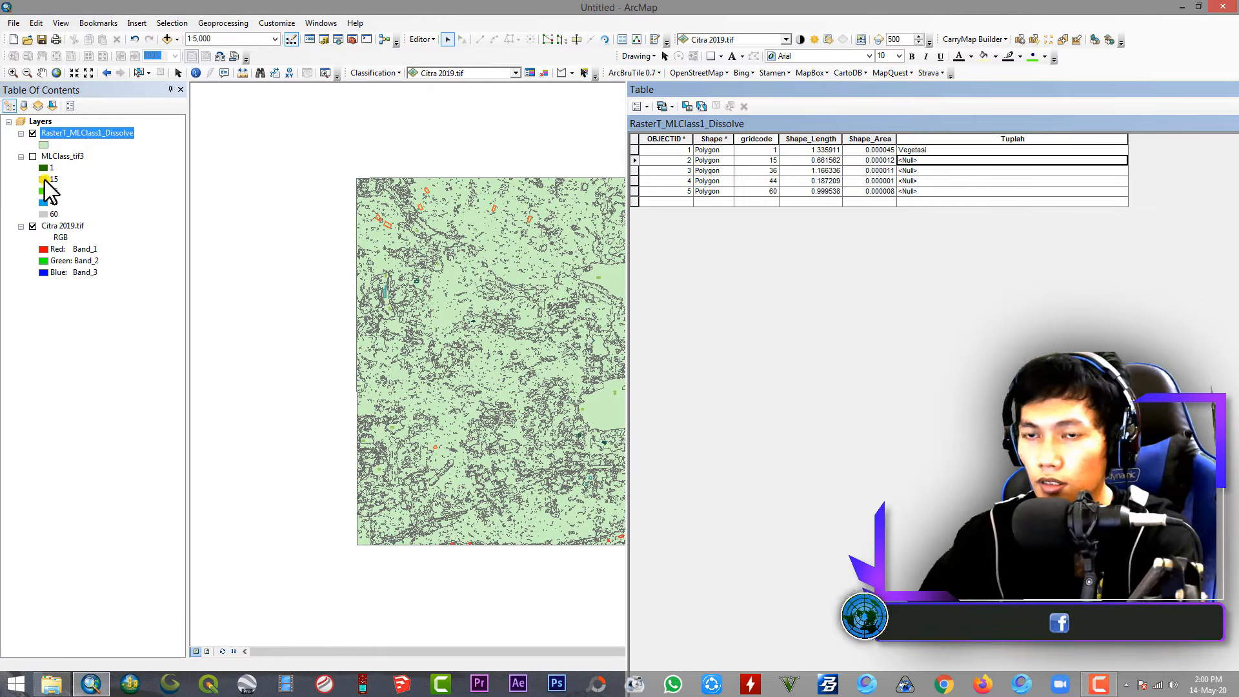
click(934, 162)
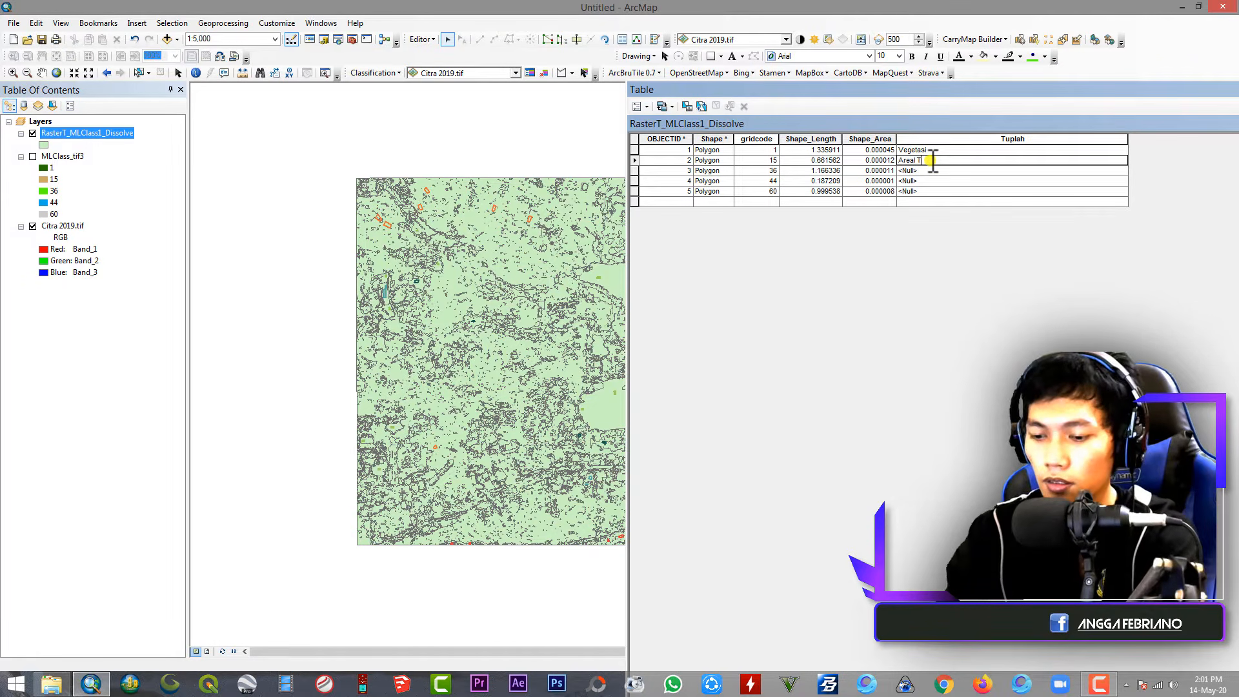
text(Areal Terbuka (Ta)
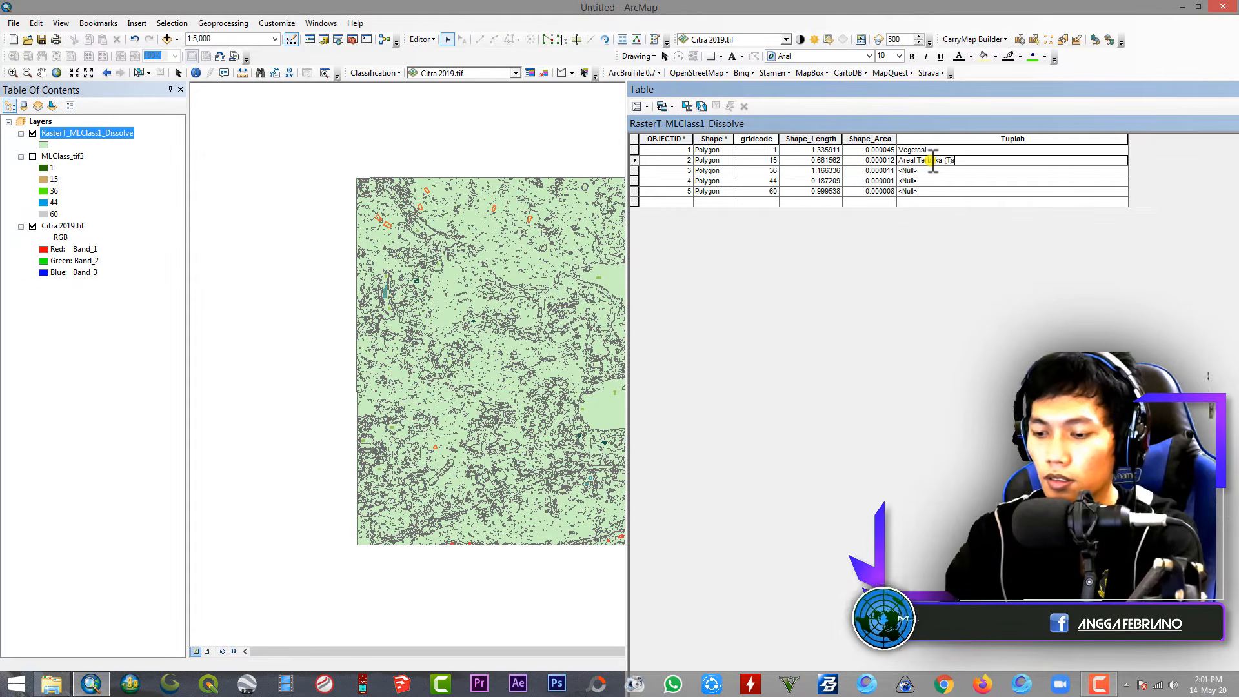
text(nah))
key(Return)
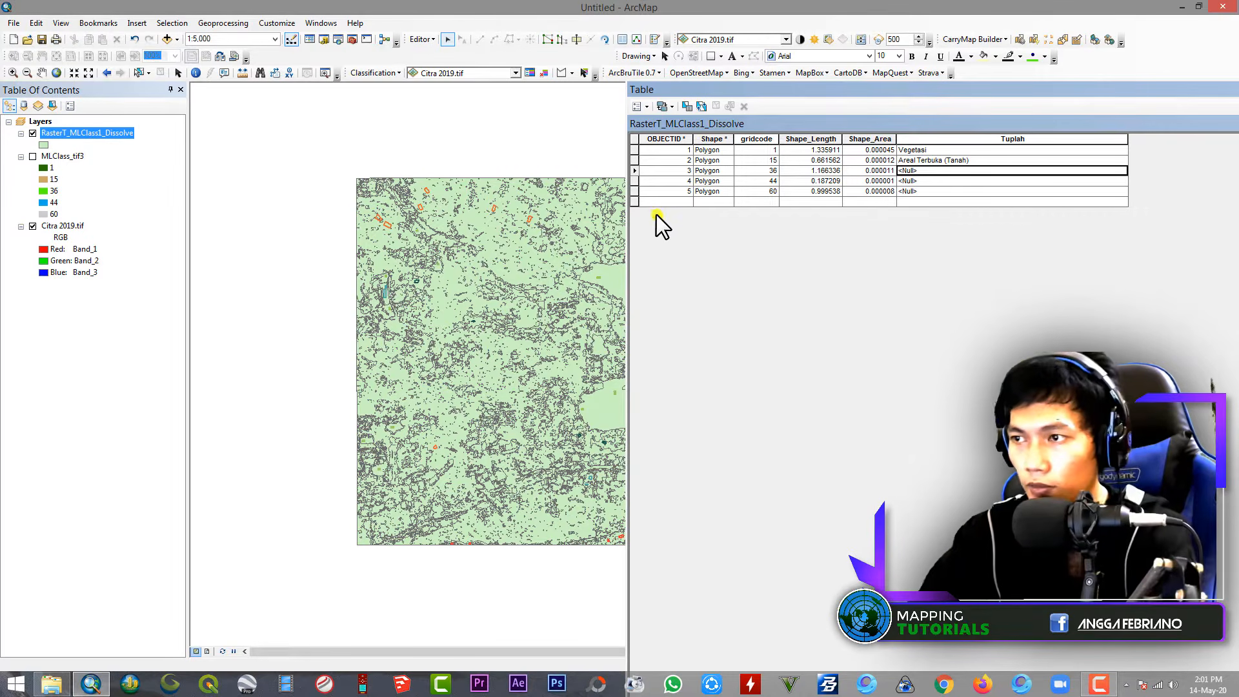
Open the symbol settings of class 36 in the MLClass_tif3 layer
click(44, 191)
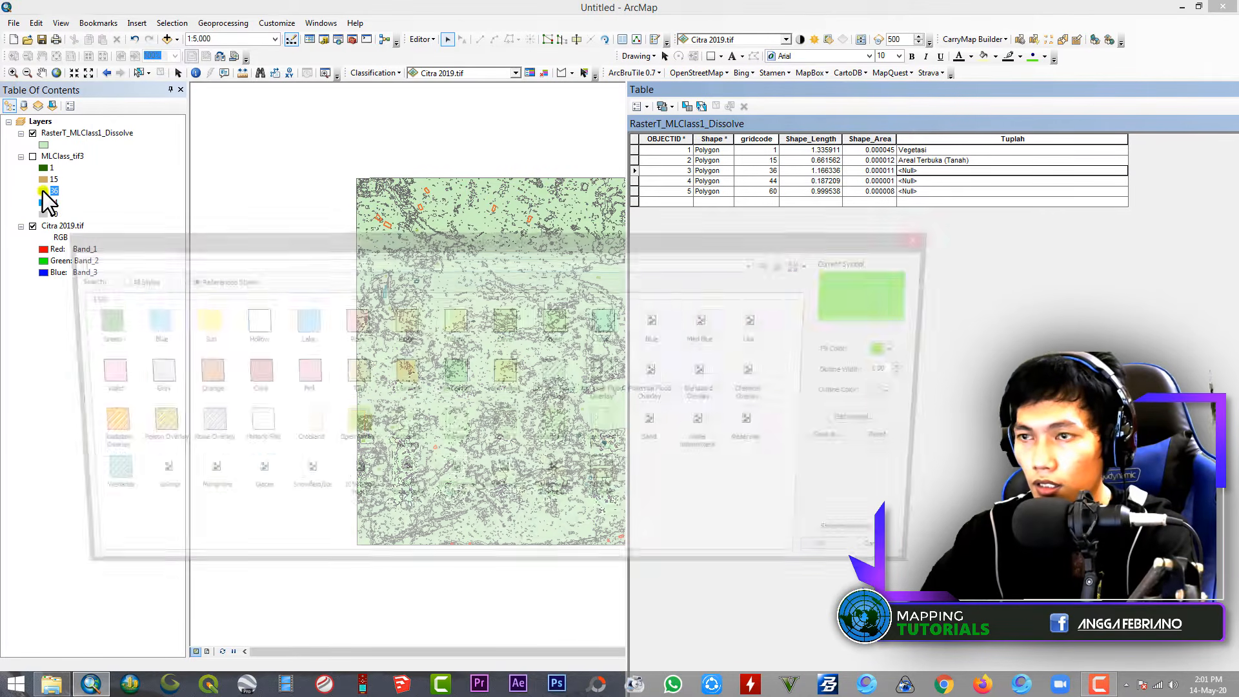
Enter "Areal Terbuka (Semak/Rumput)" as the Tuplah value for the gridcode 36 record
click(927, 240)
click(921, 171)
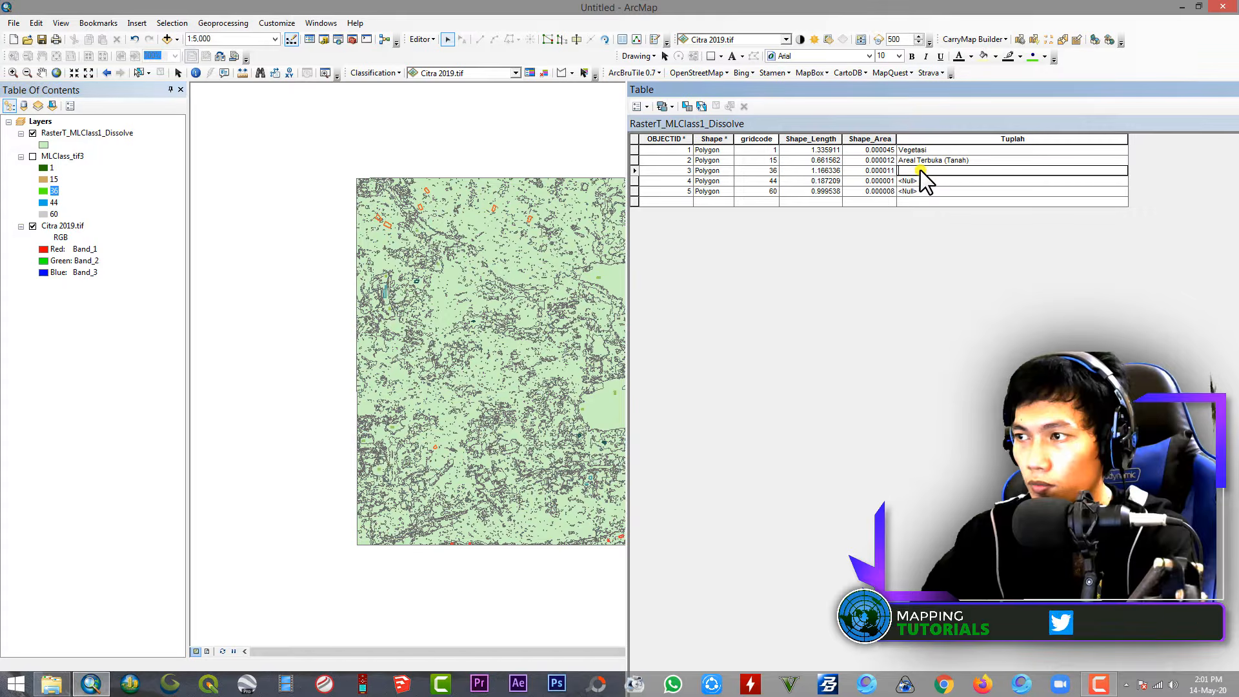
text(Areal Terbuka ()
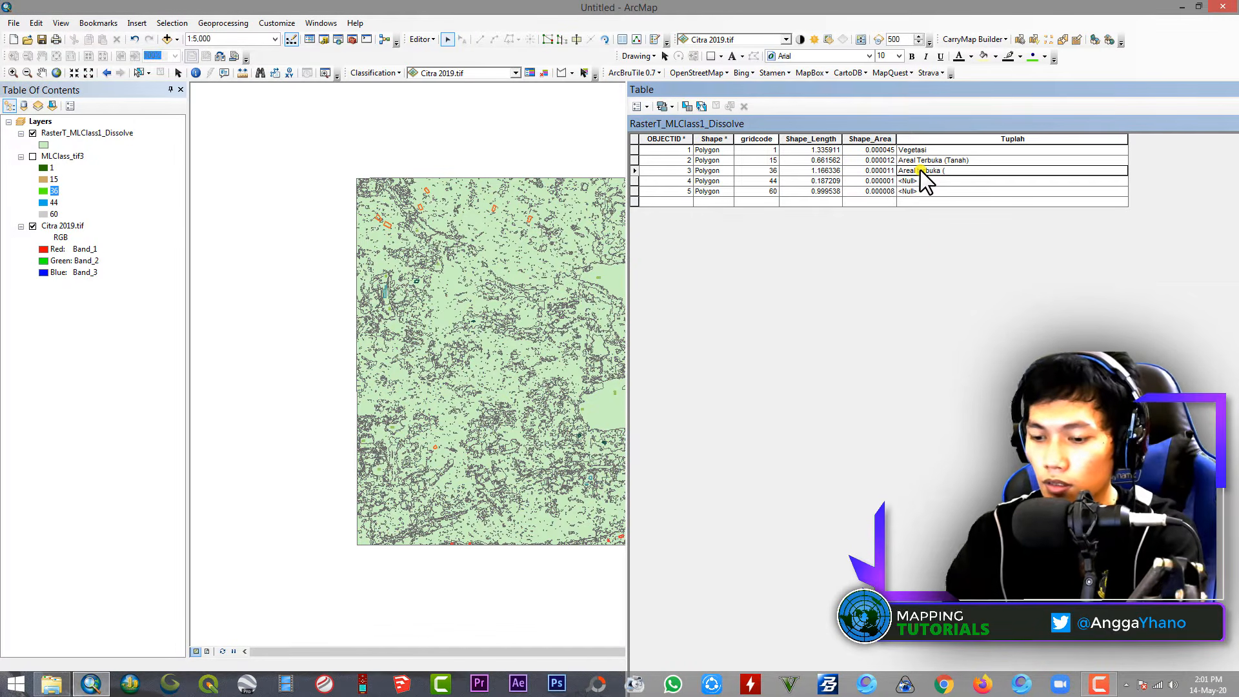
text(Semak/Ru)
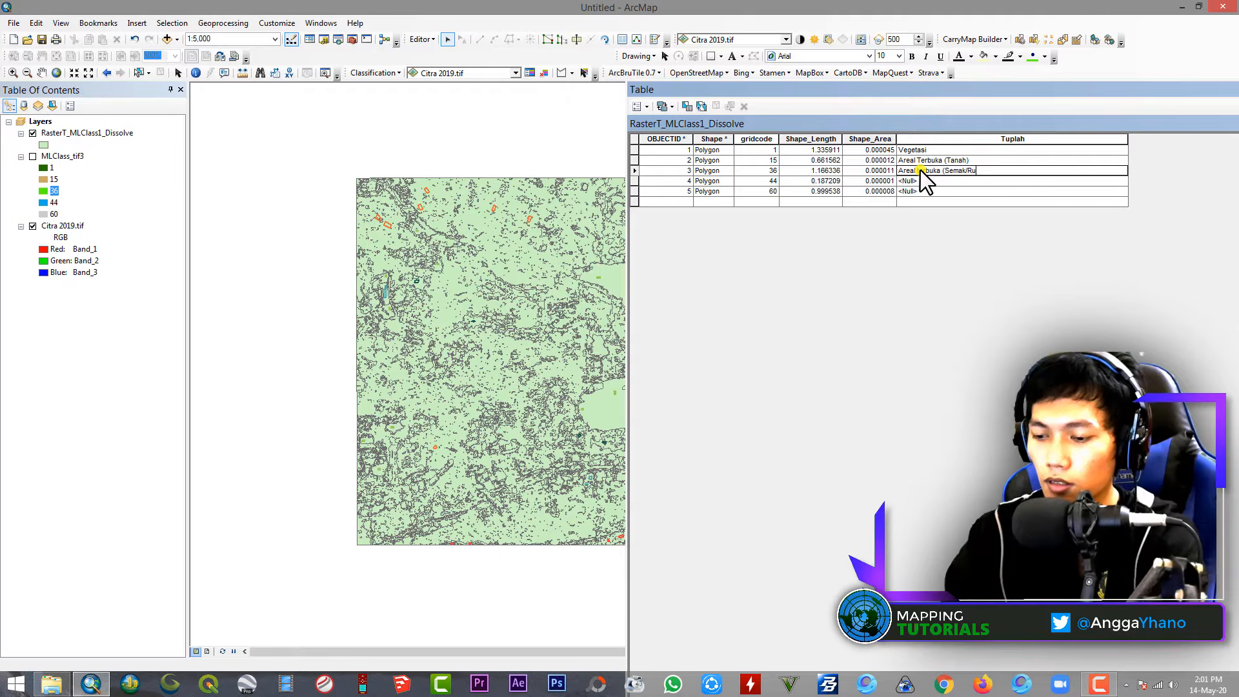
text(mput))
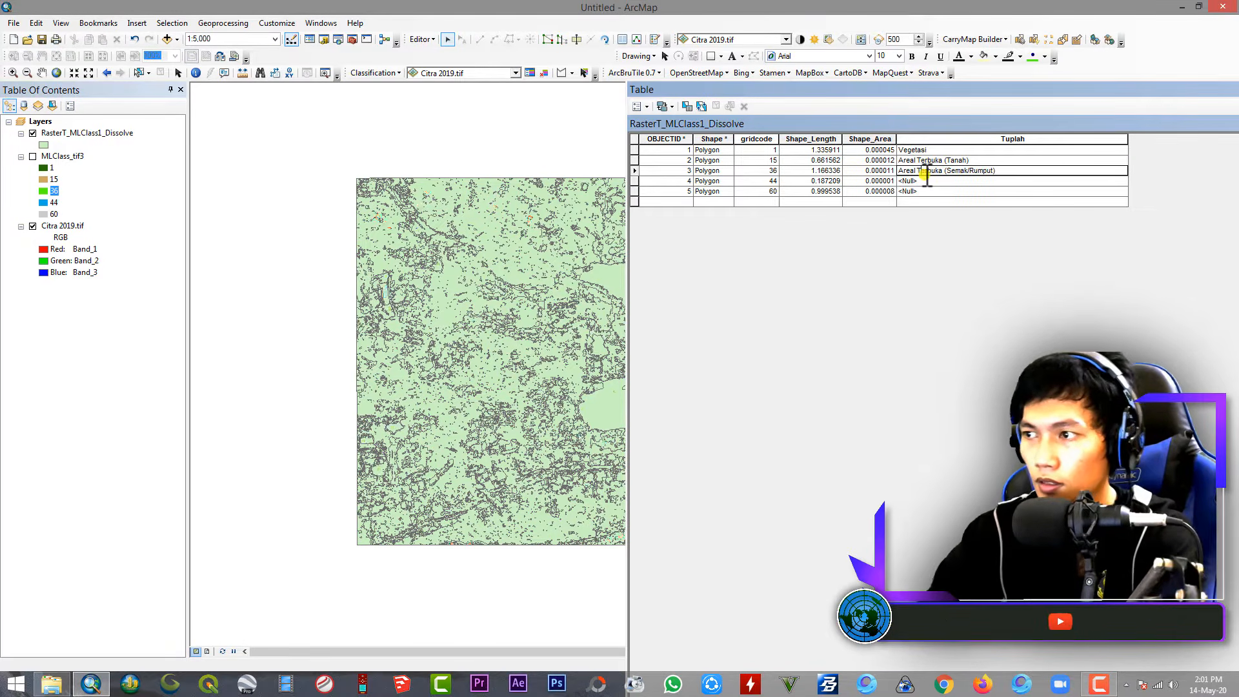
Fill in the Tuplah values "Air" for gridcode 44 and "Bangunan" for gridcode 60
click(932, 181)
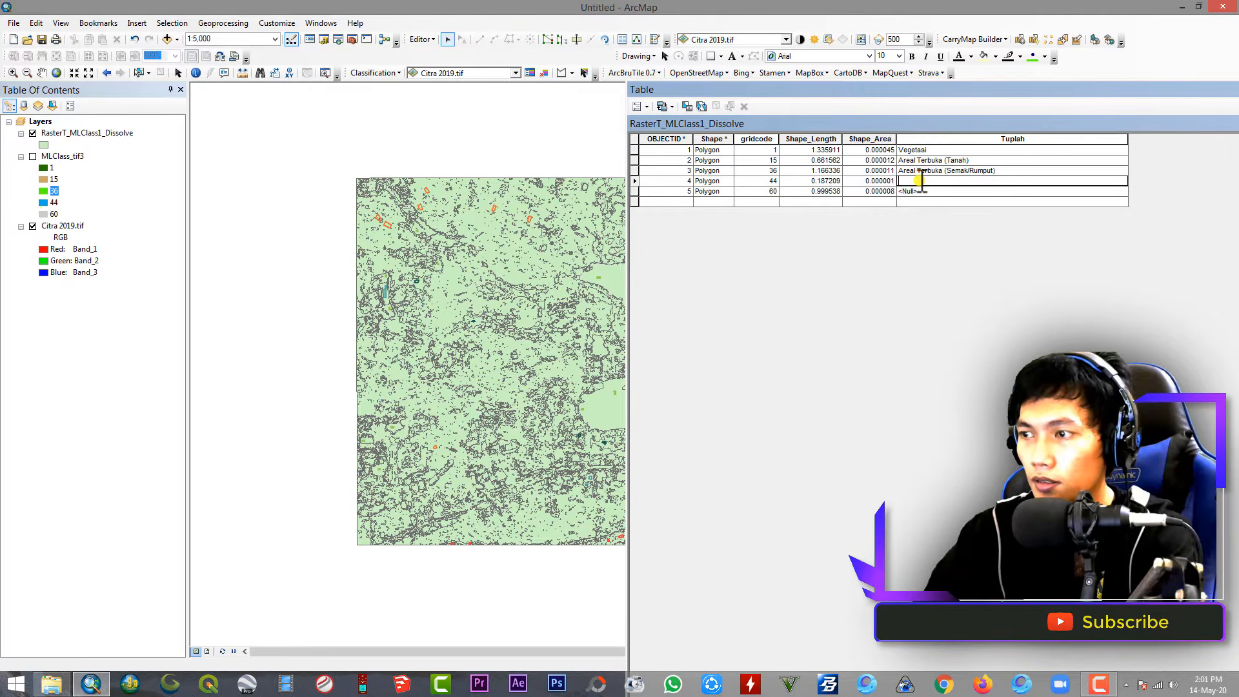
text(Air)
key(Return)
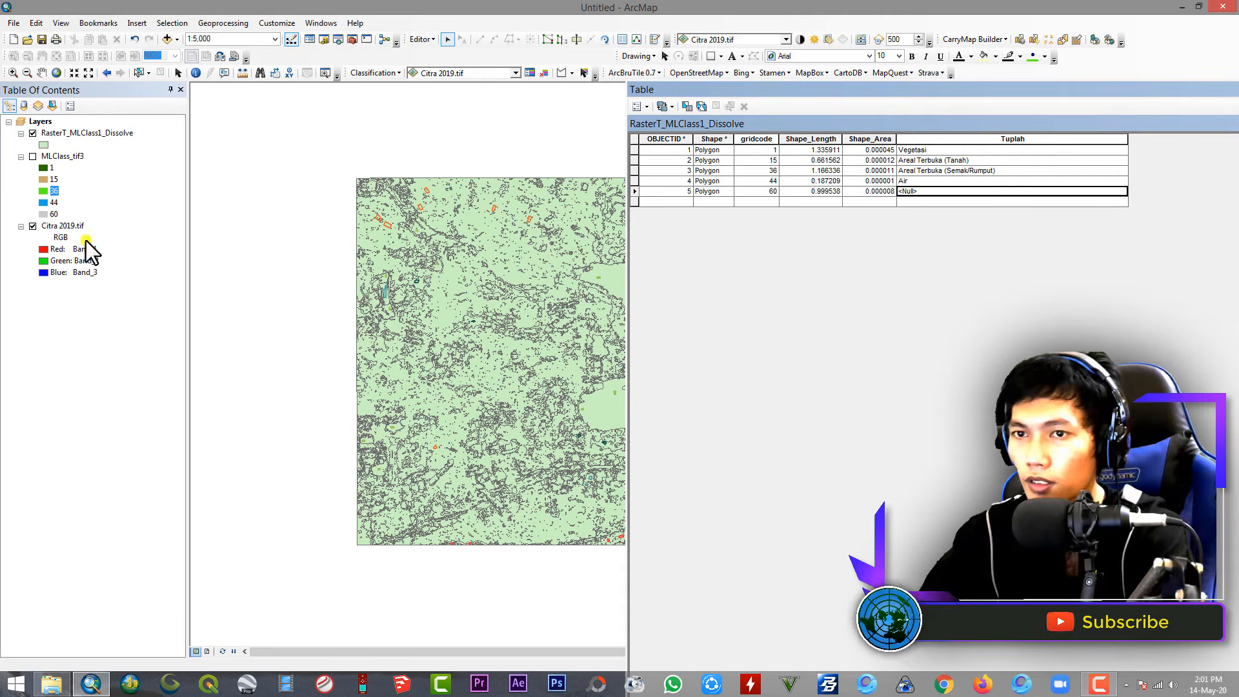
click(32, 226)
click(926, 191)
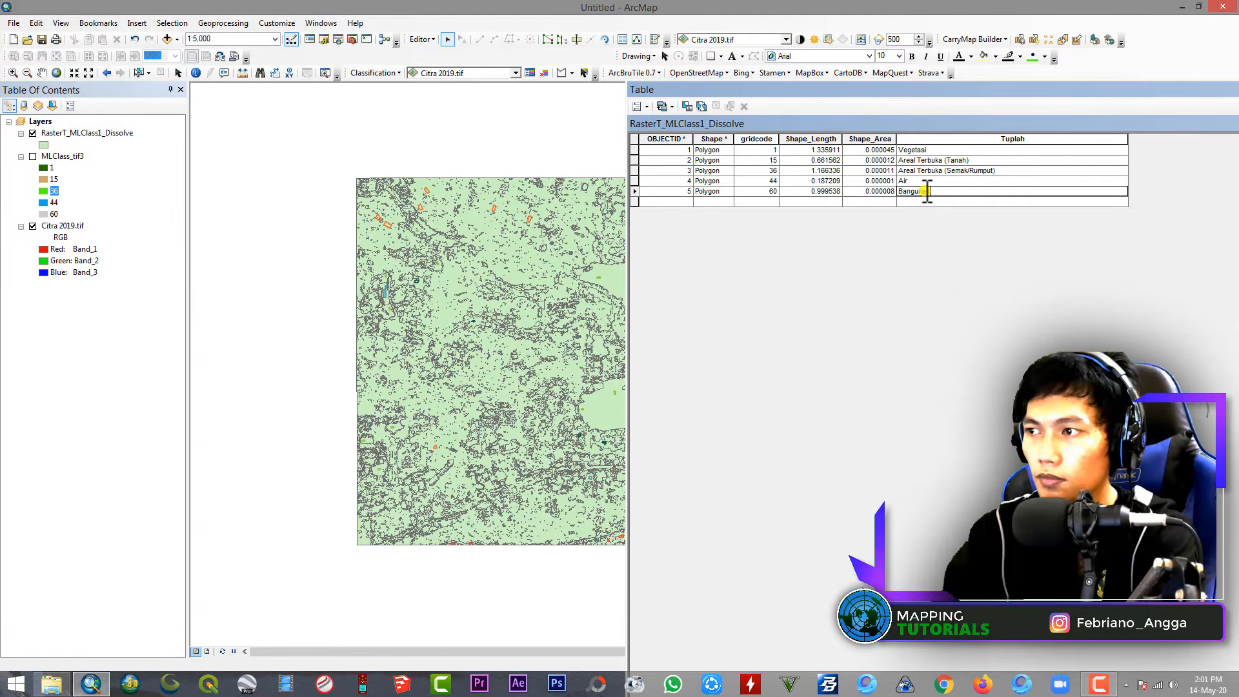
key(Return)
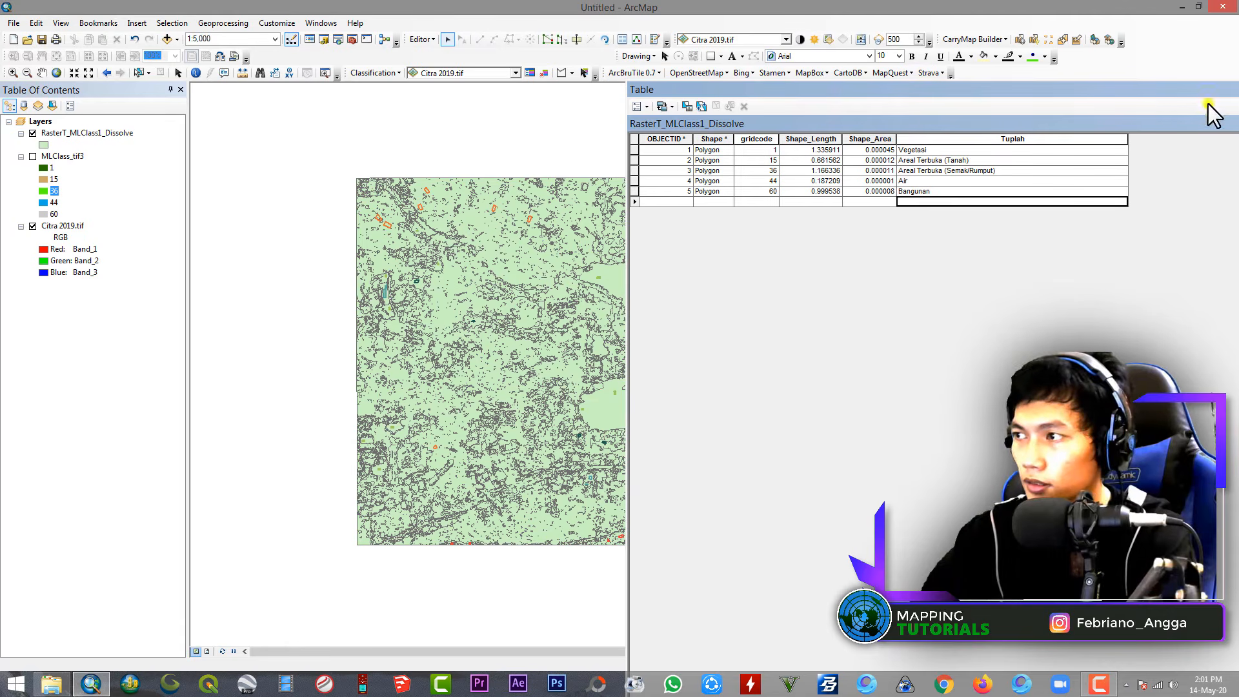
Narrow the Tuplah column and end the edit session, keeping the edits
drag(1046, 137, 1019, 139)
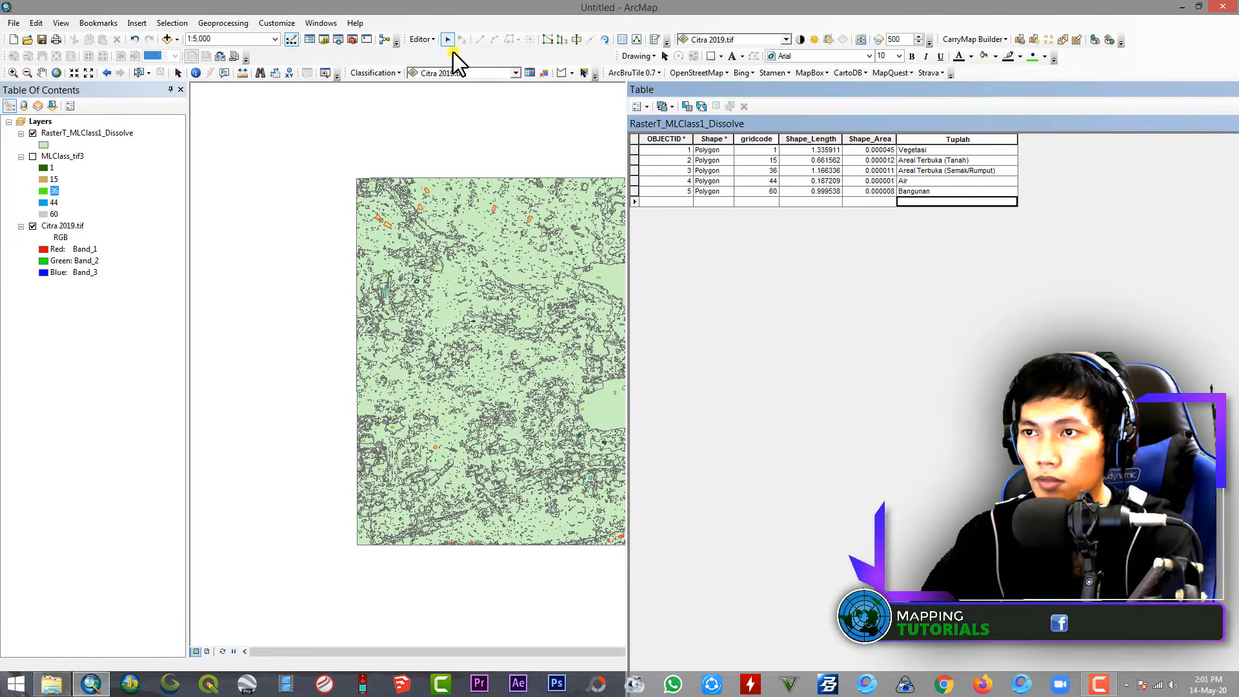
click(426, 39)
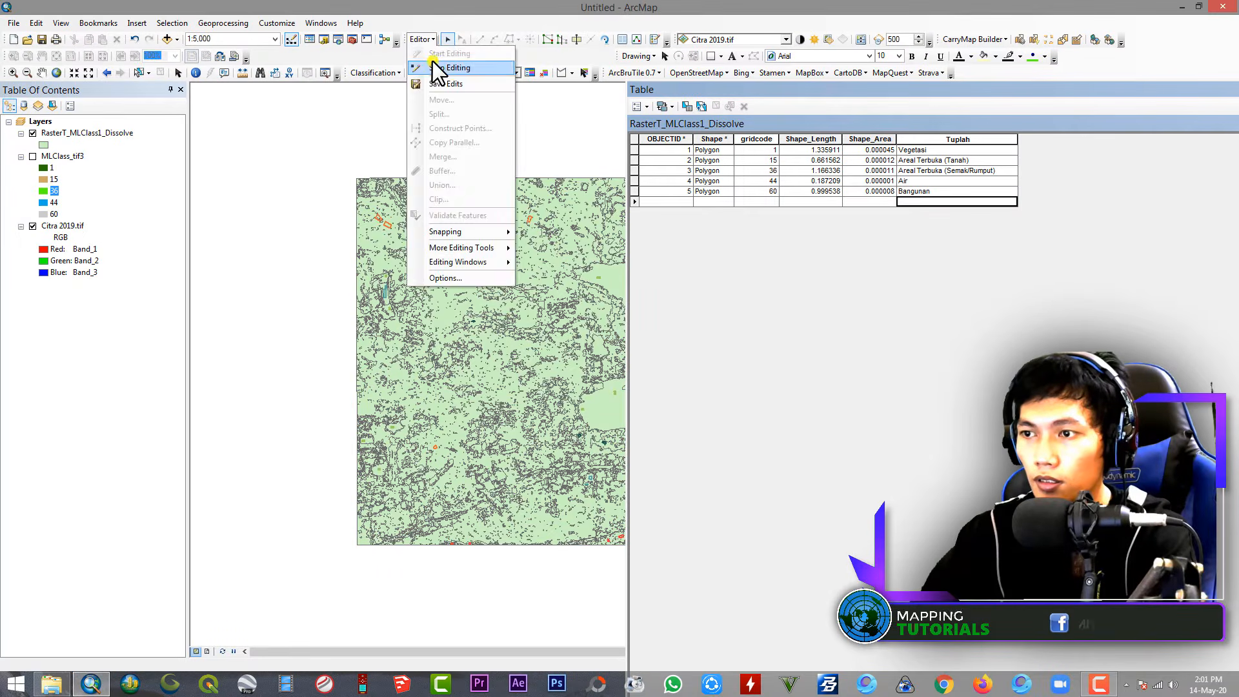
click(449, 67)
click(566, 382)
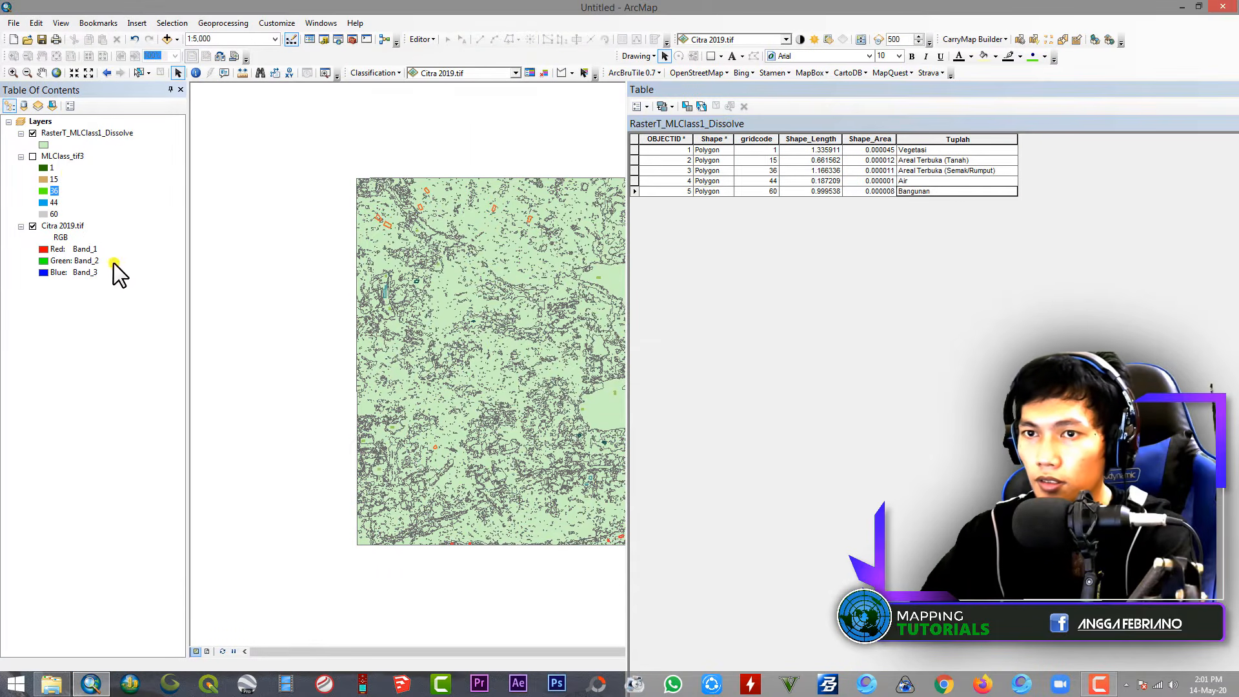
Remove the MLClass_tif3 layer from the map and close the attribute table
right_click(55, 158)
click(68, 179)
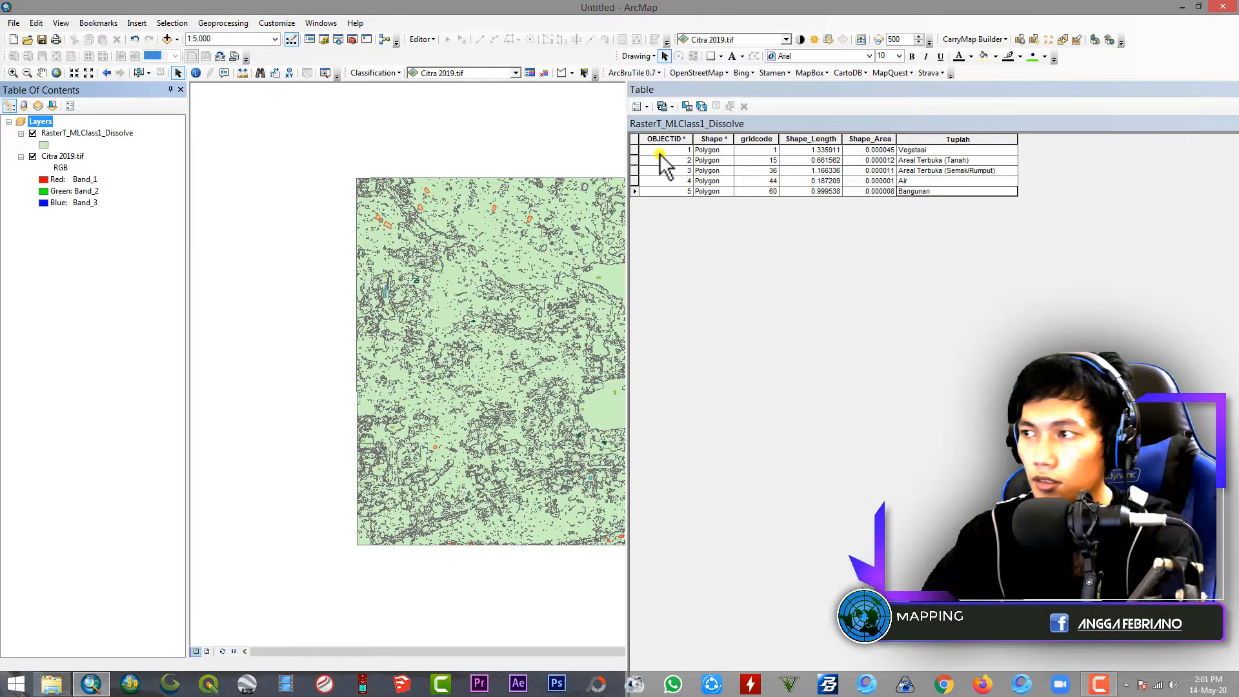
click(1213, 100)
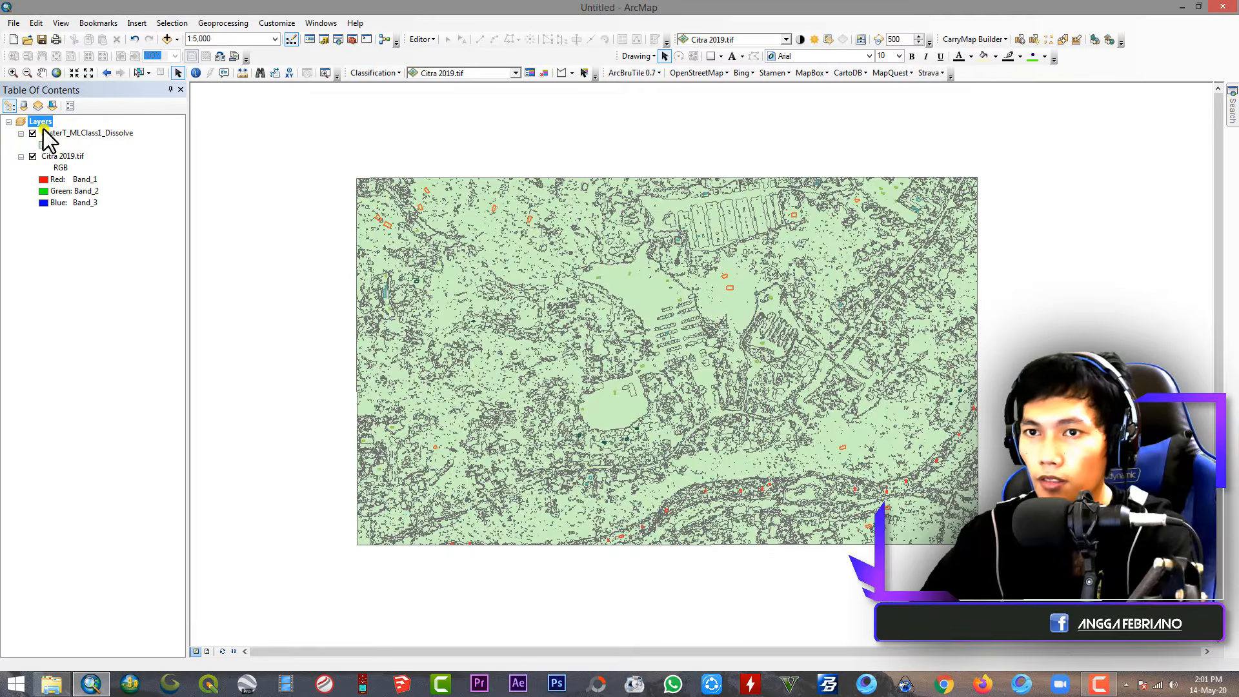
Set the symbology of RasterT_MLClass1_Dissolve to unique-value categories based on the Tuplah field
double_click(49, 133)
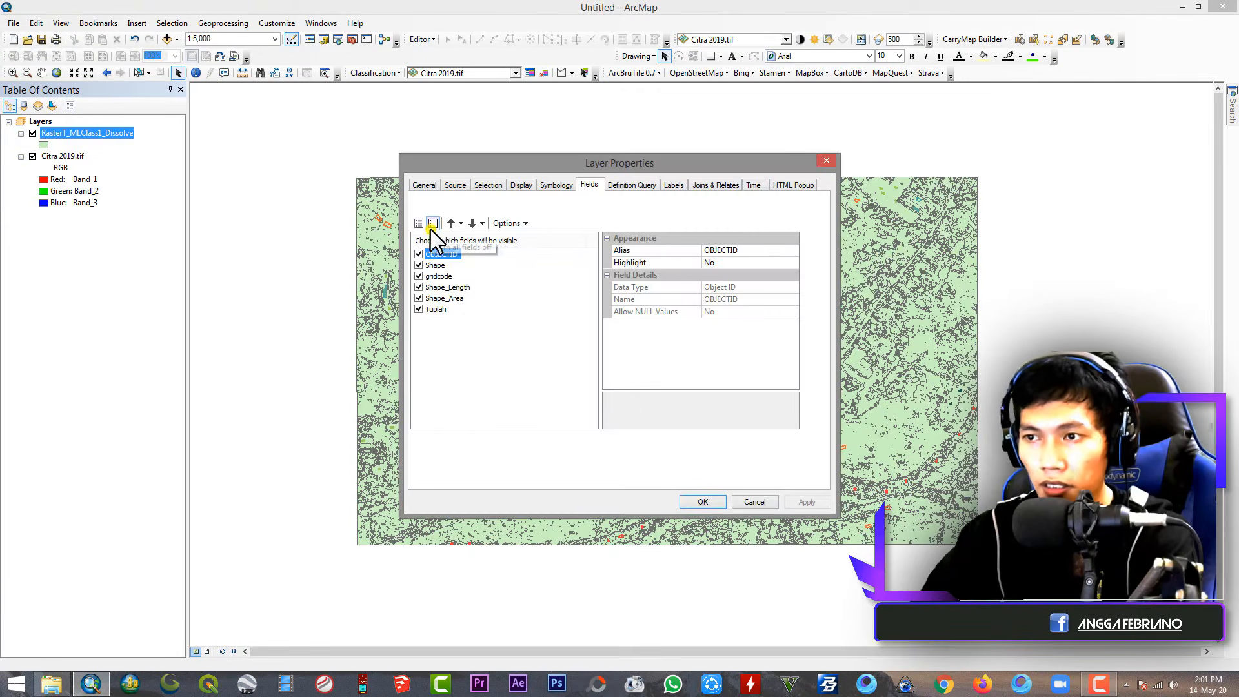
click(555, 185)
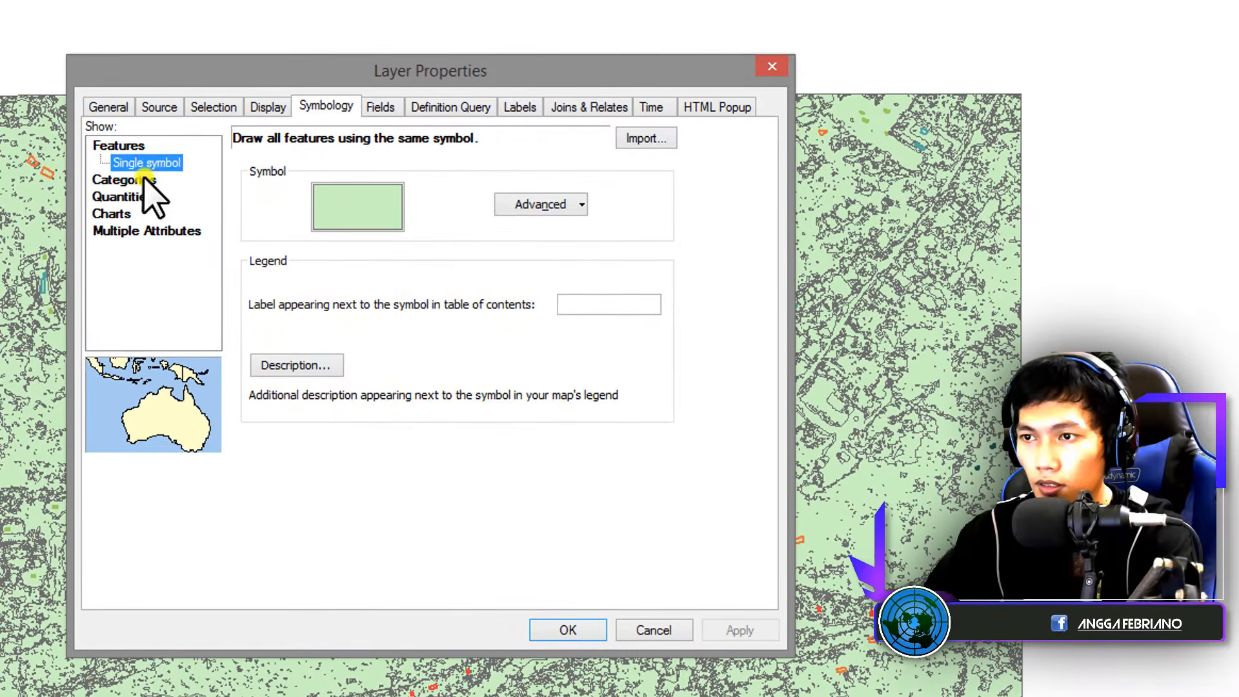
click(434, 218)
click(315, 193)
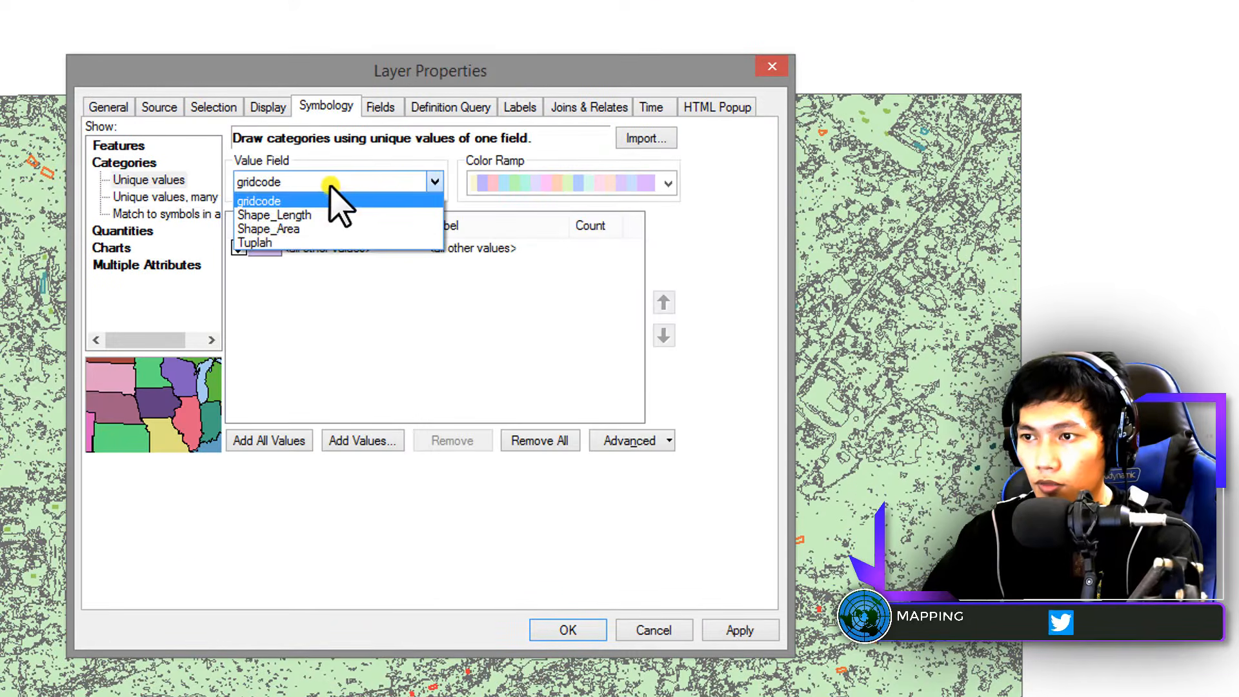
click(280, 244)
Set the outline color of the symbol for all other values to no color
double_click(265, 248)
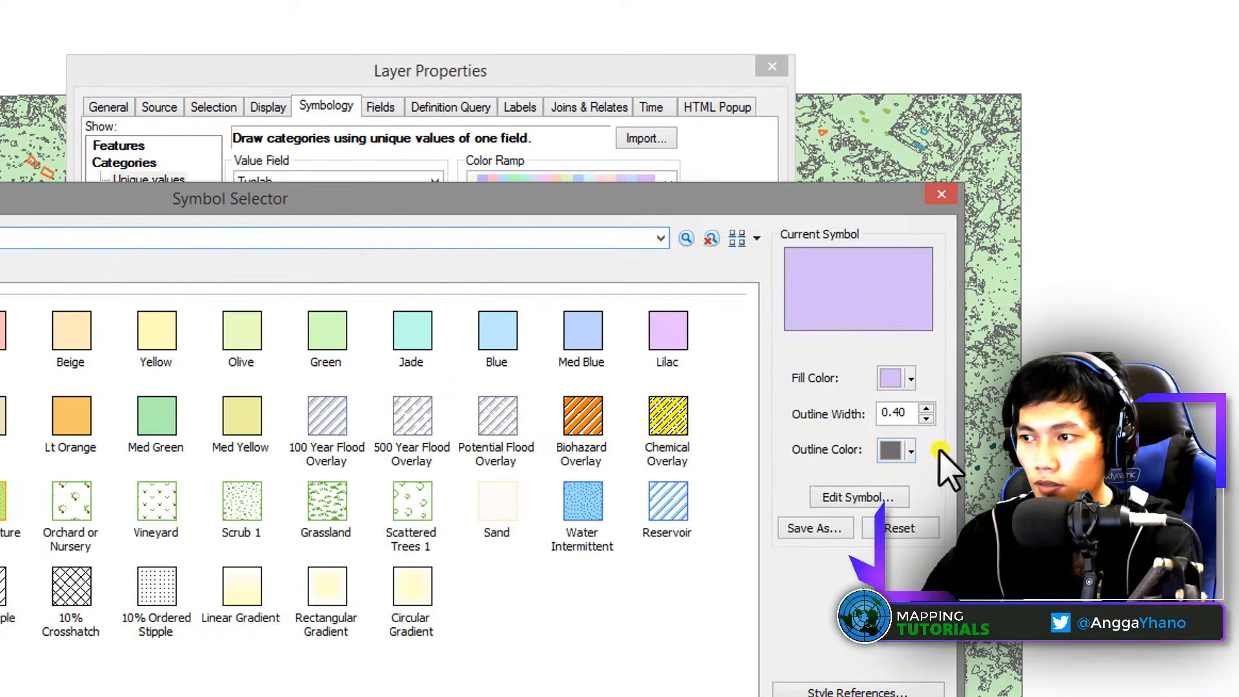
click(901, 452)
click(846, 571)
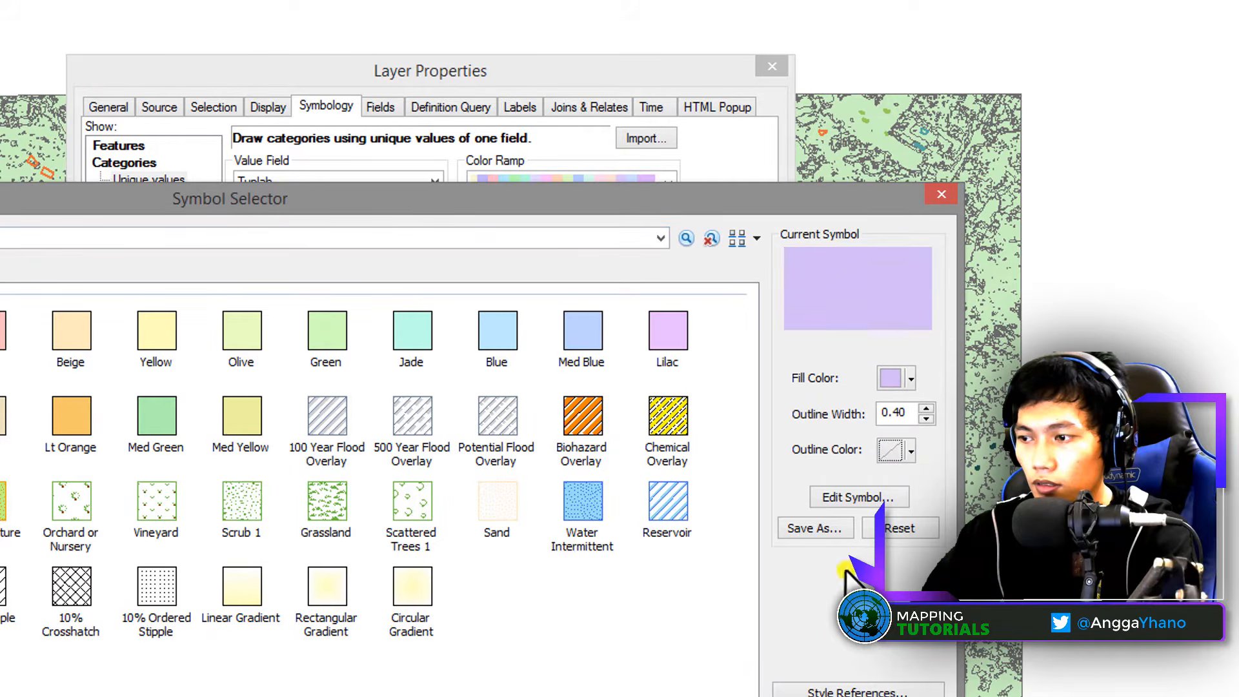
key(Return)
Add all Tuplah values to the unique-values symbology and apply it to the layer
click(278, 441)
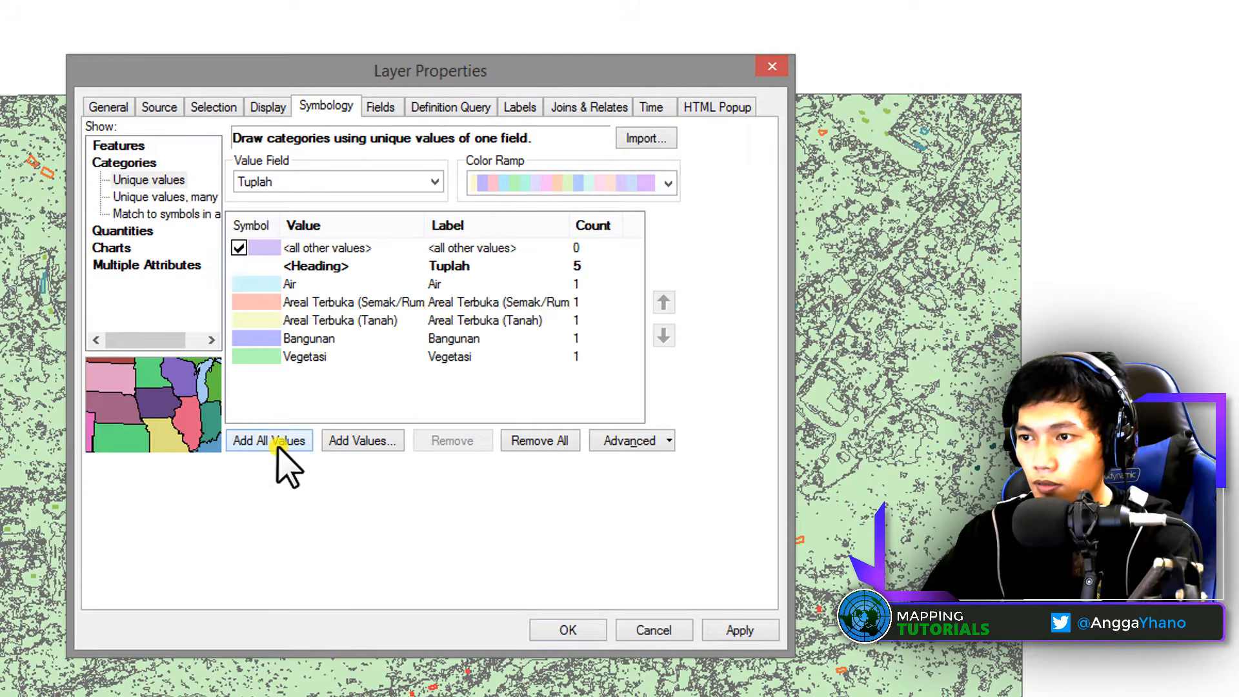
click(740, 630)
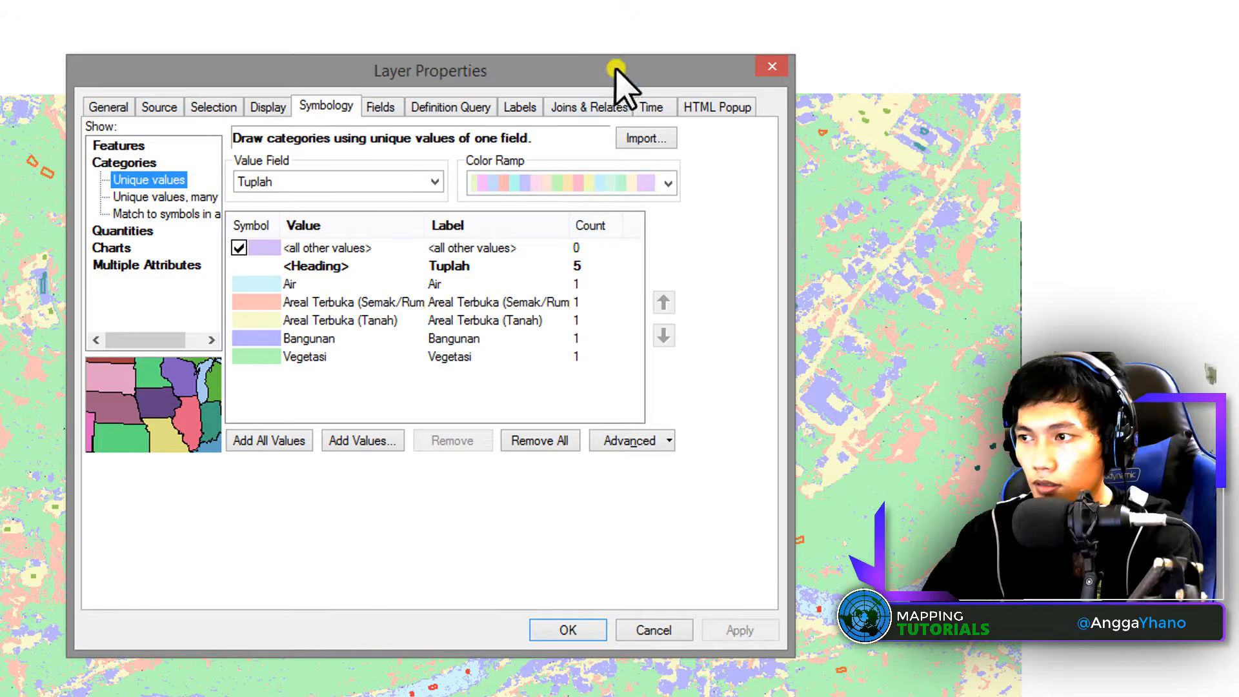
drag(620, 75, 976, 83)
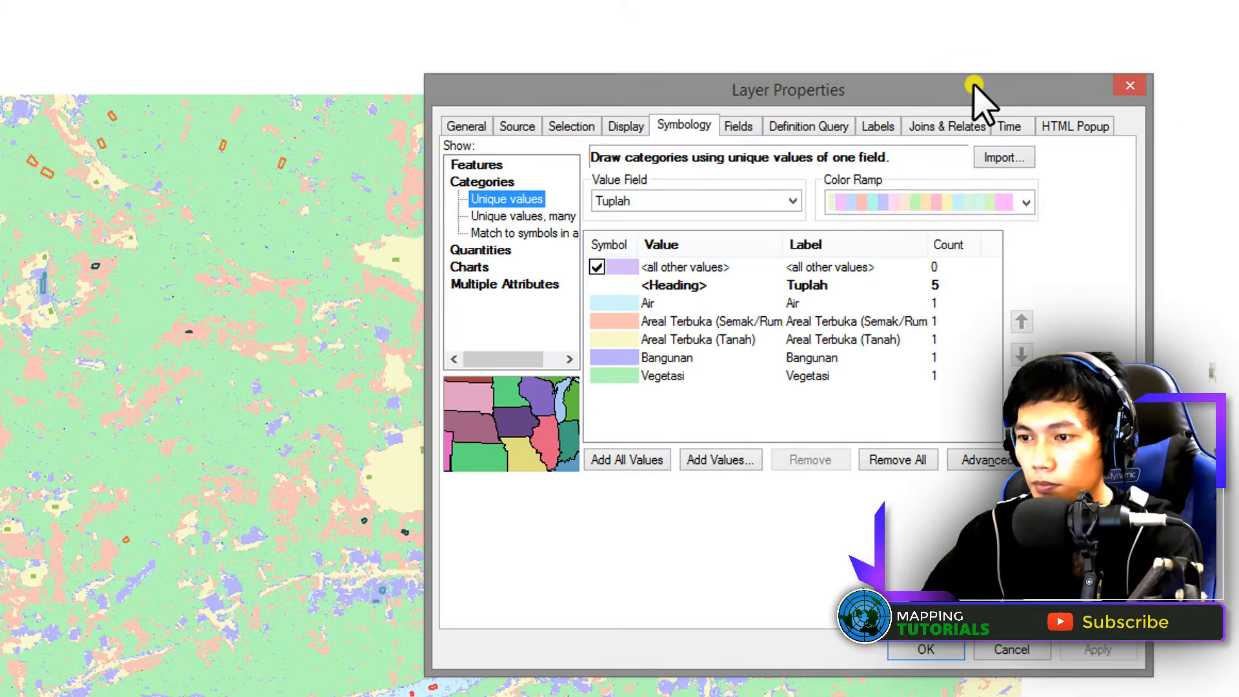
click(926, 649)
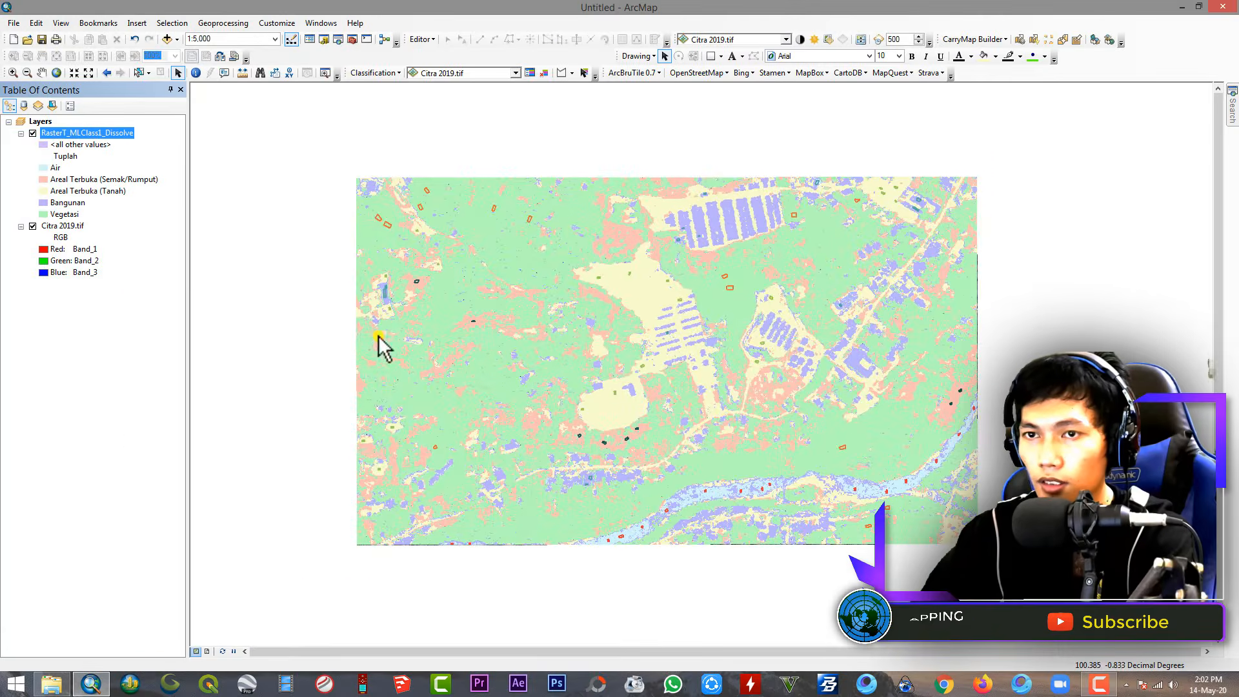
Add a text field named "Luas" to the attribute table of RasterT_MLClass1_Dissolve
right_click(74, 131)
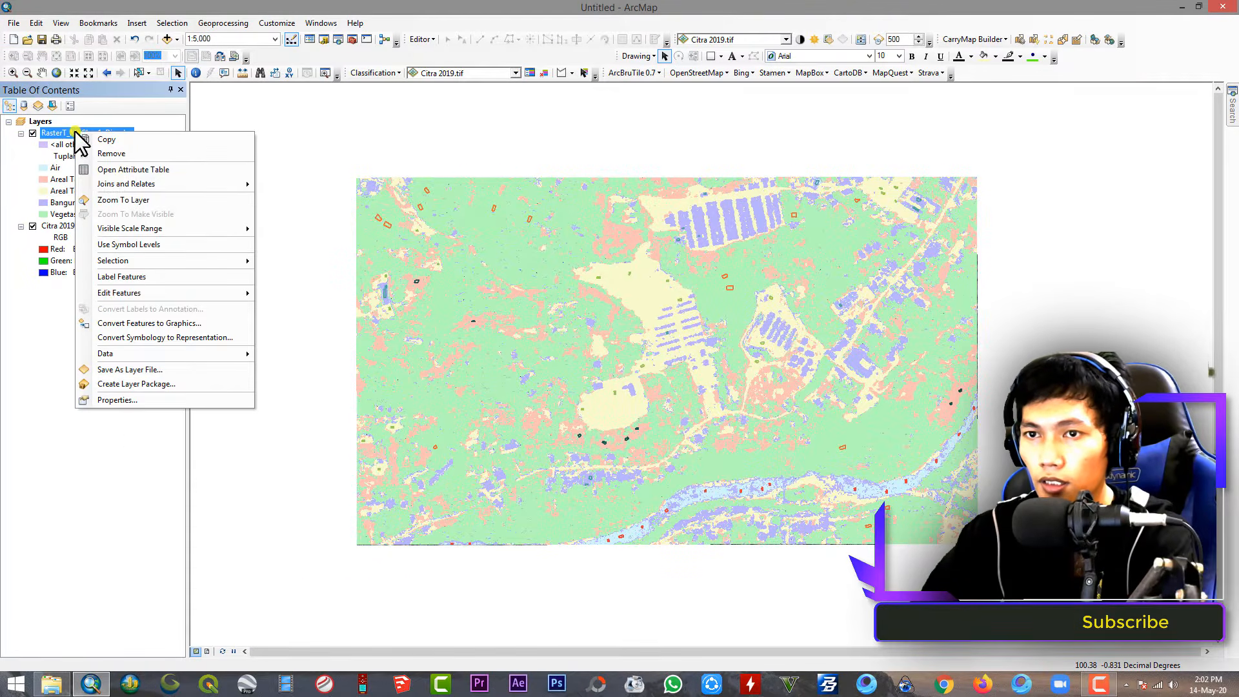
click(93, 167)
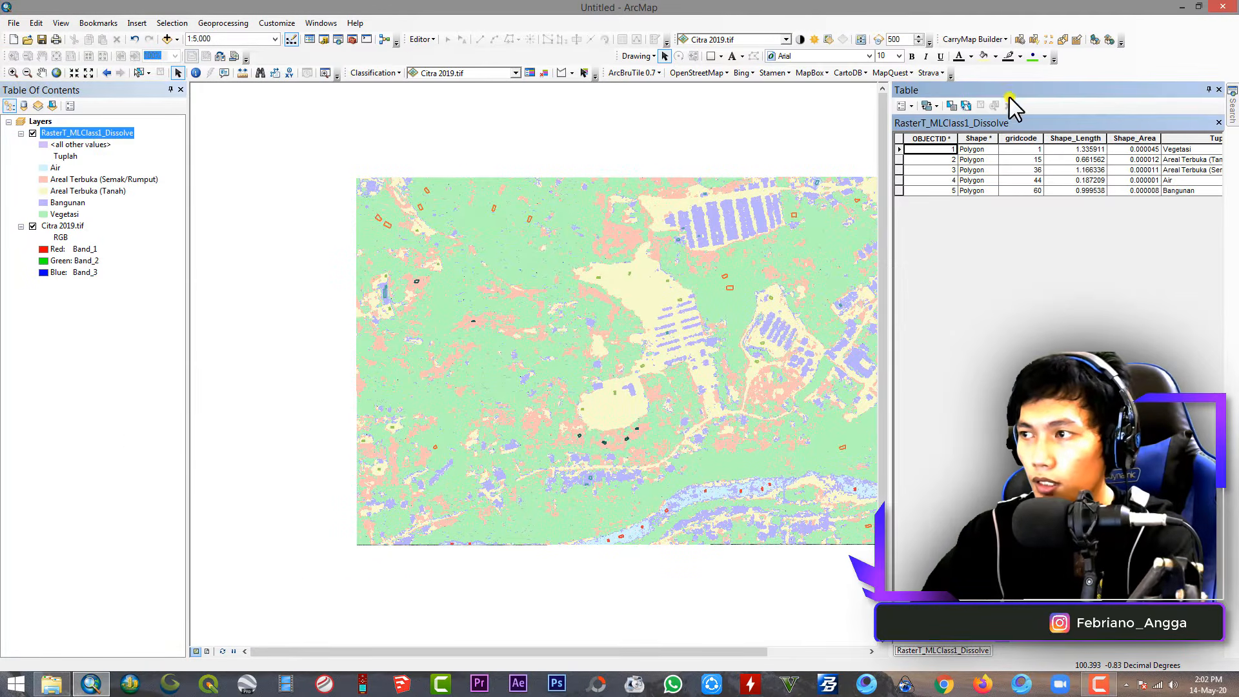
drag(1010, 98, 497, 129)
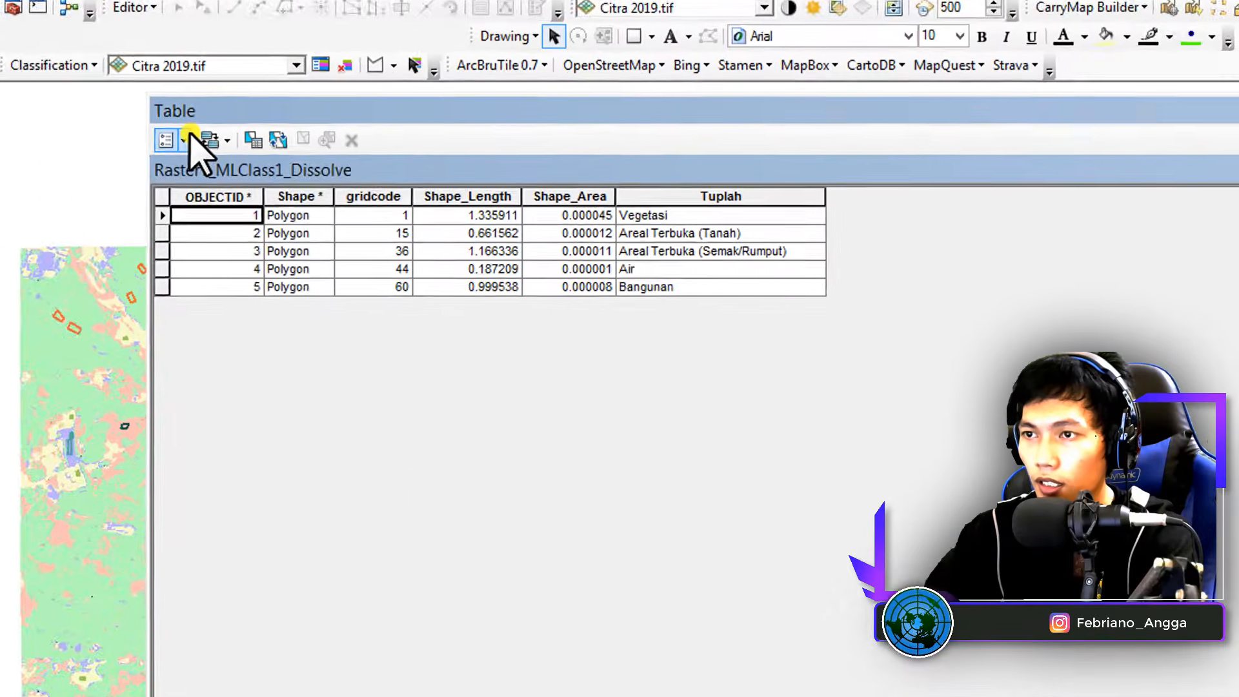
click(186, 139)
click(230, 298)
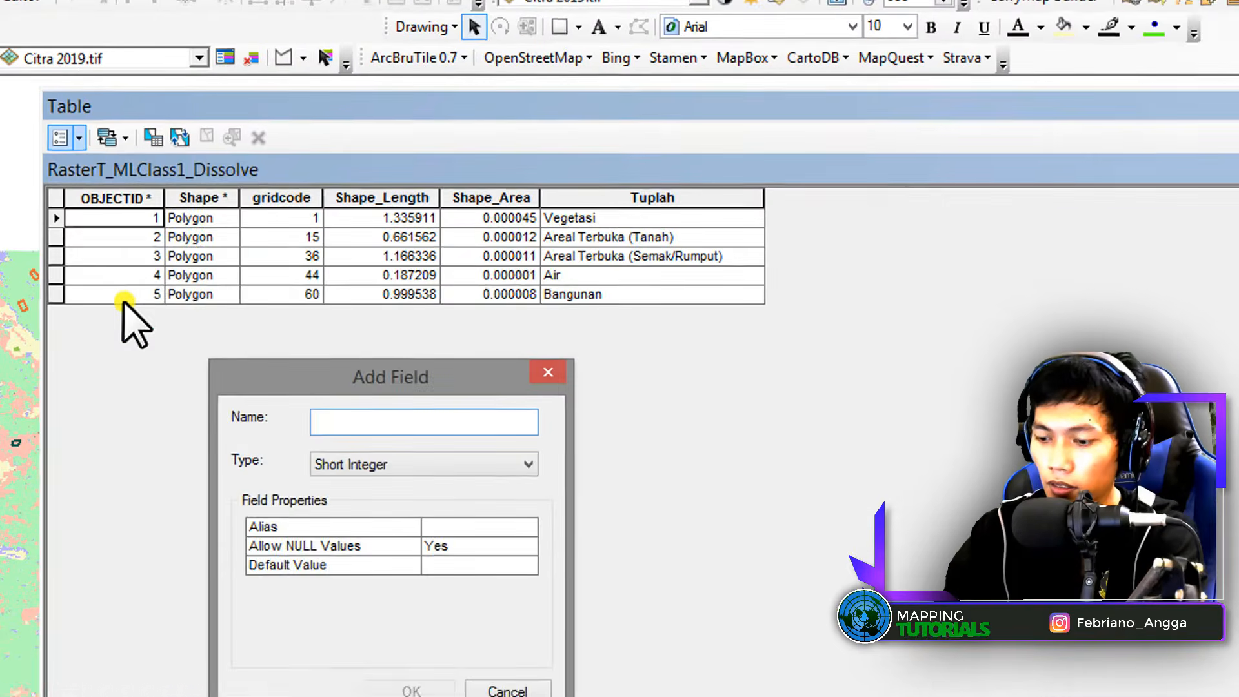
text(Luas)
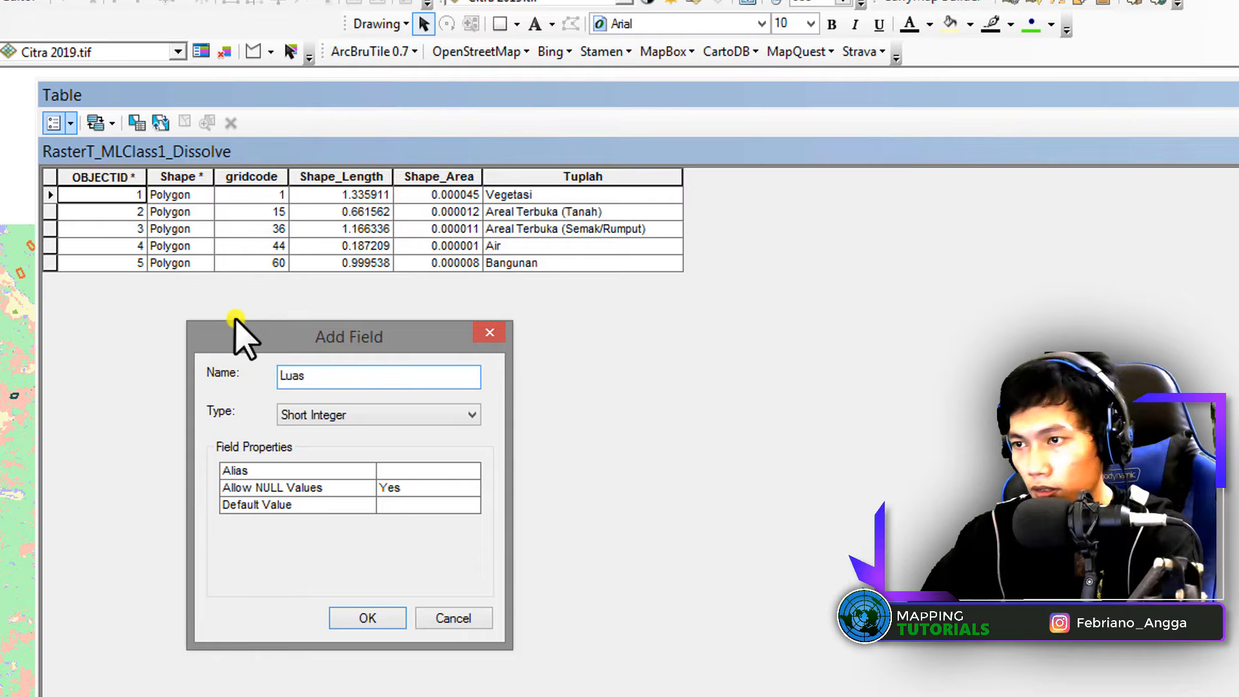
click(284, 416)
click(302, 504)
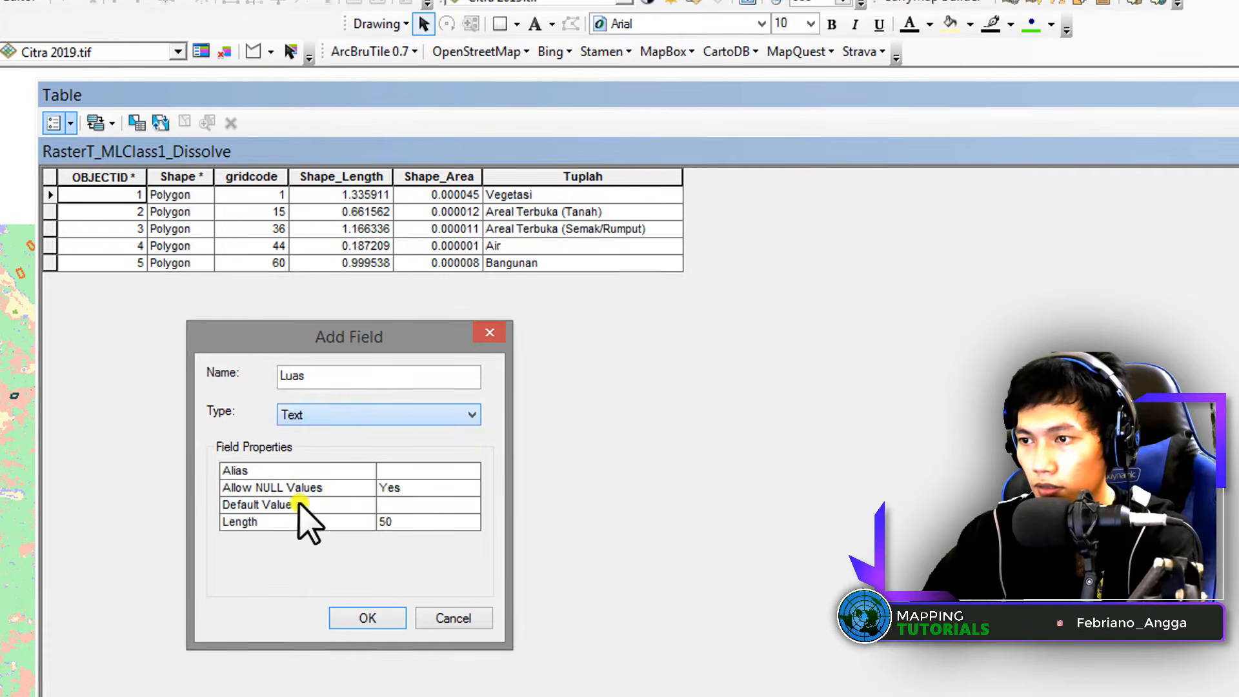
click(364, 620)
Try to calculate the polygon areas into the Luas field using the data source's coordinate system
click(844, 174)
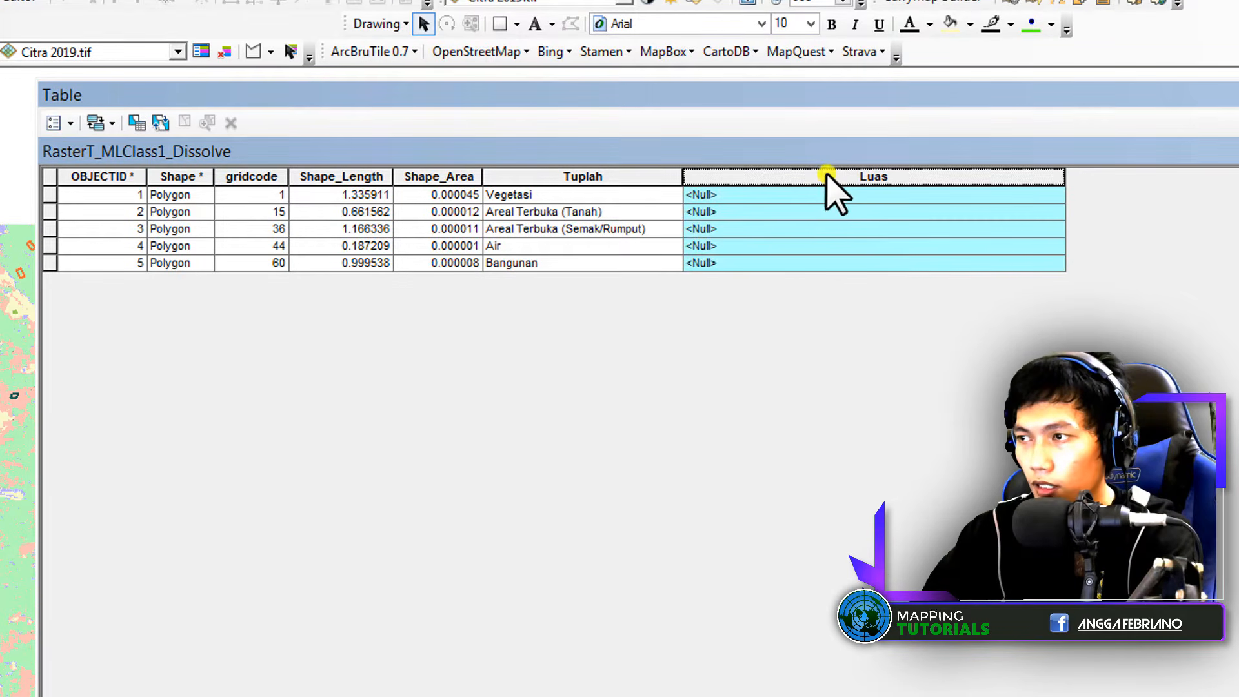
right_click(828, 176)
click(968, 334)
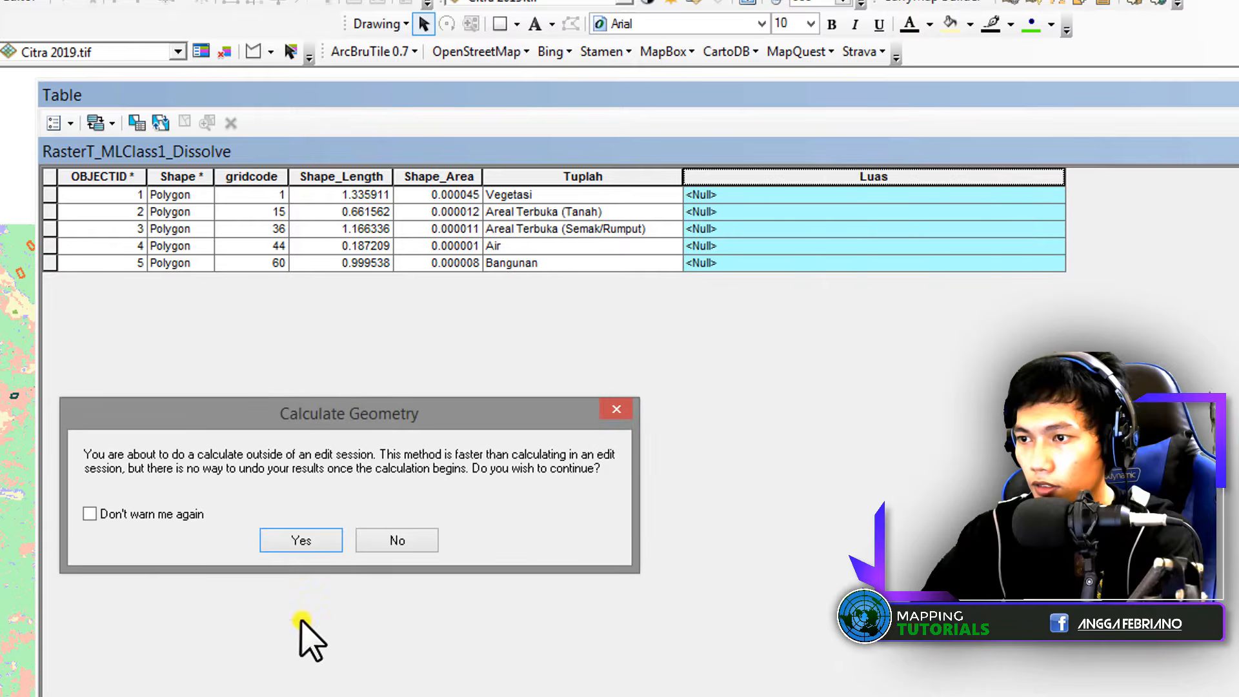
click(309, 548)
click(287, 380)
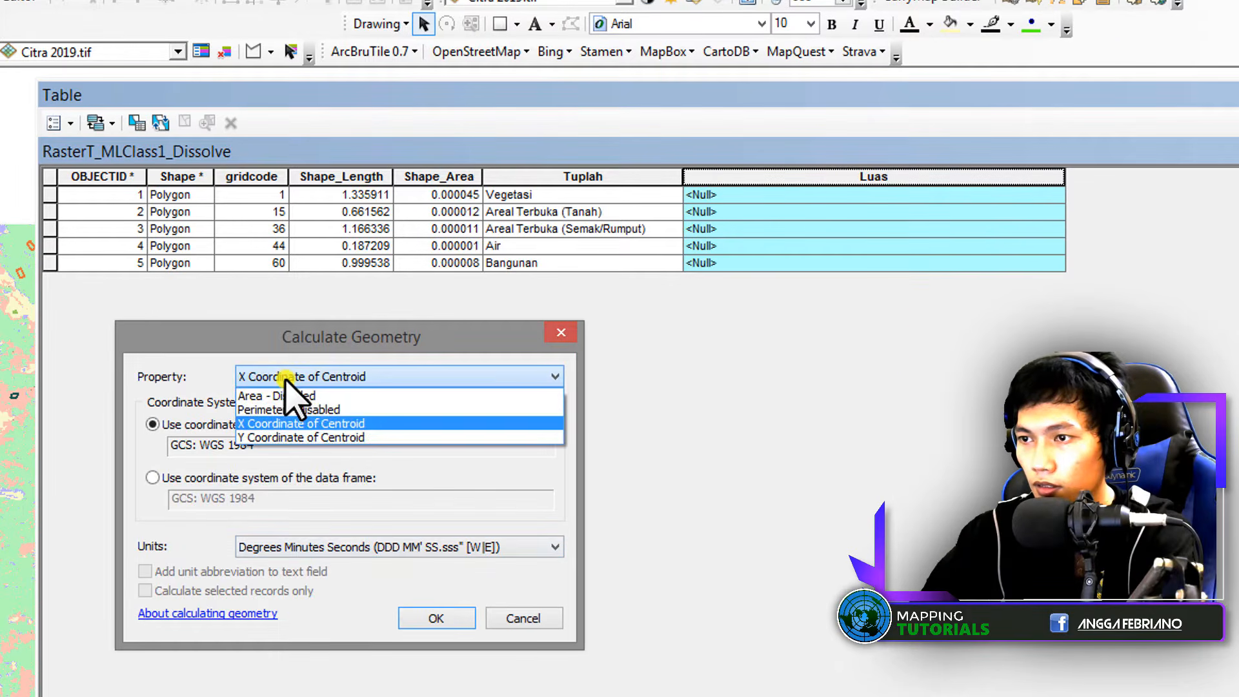
click(284, 395)
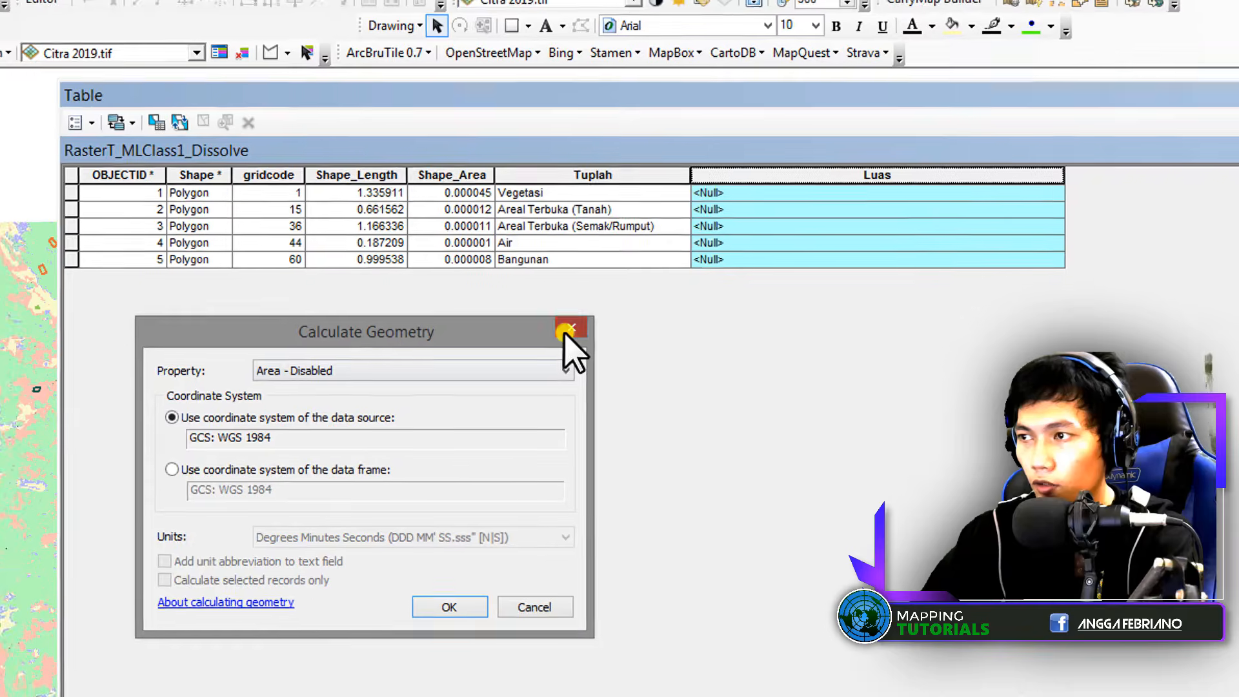
click(570, 330)
Set the data frame's coordinate system to WGS 1984 UTM Zone 47S
right_click(44, 121)
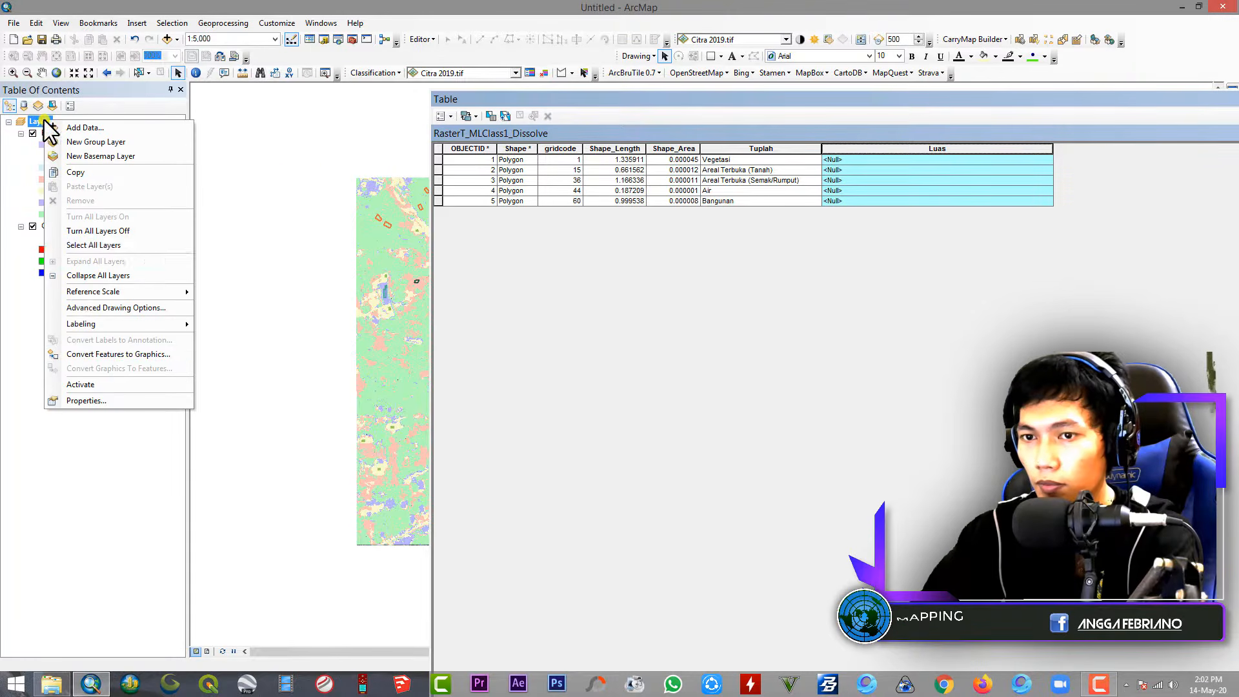
click(77, 402)
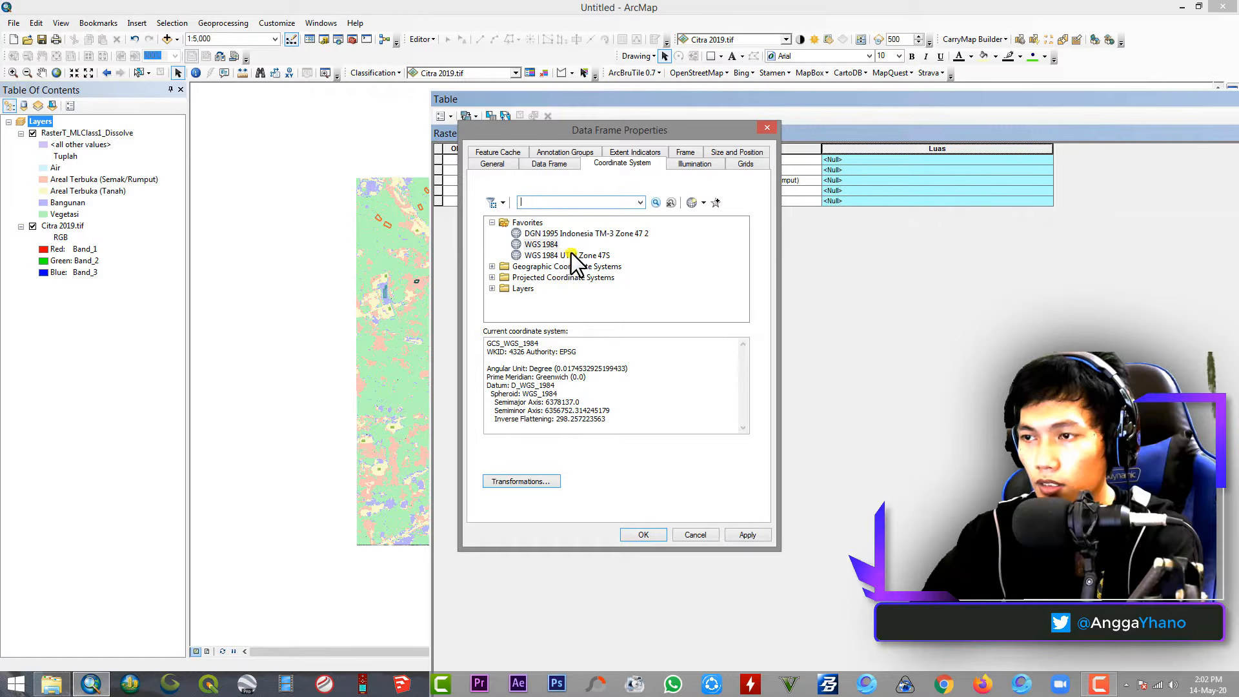
click(572, 255)
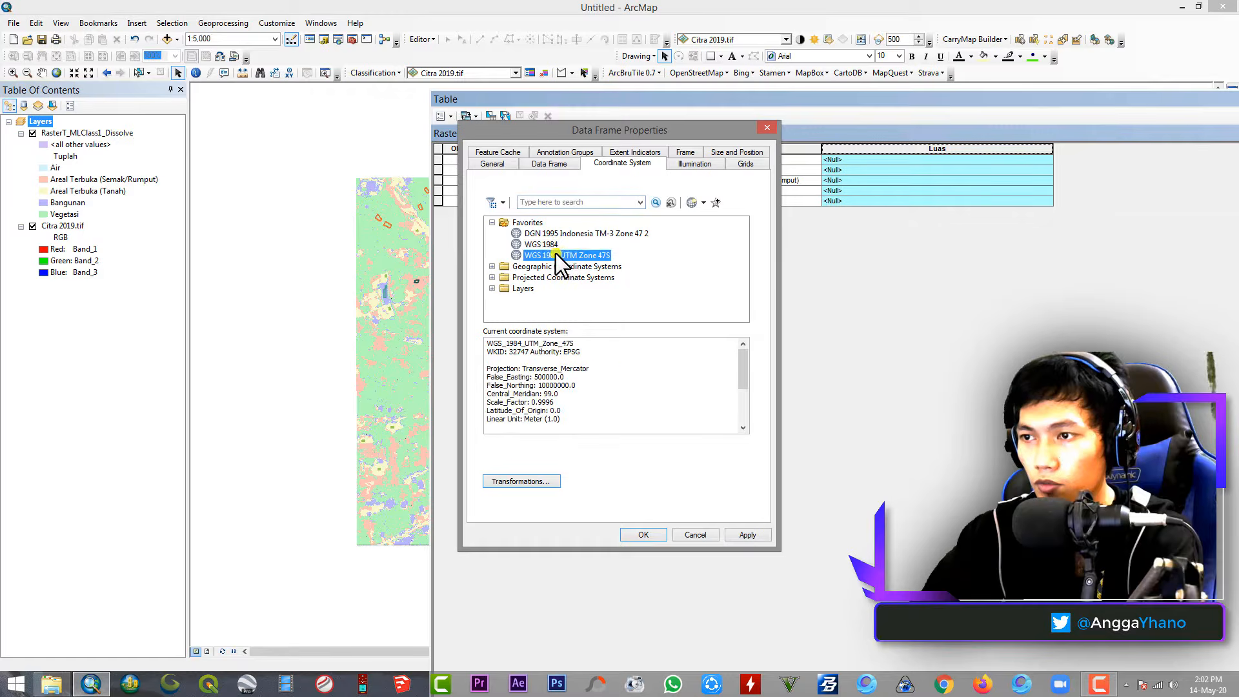
click(643, 535)
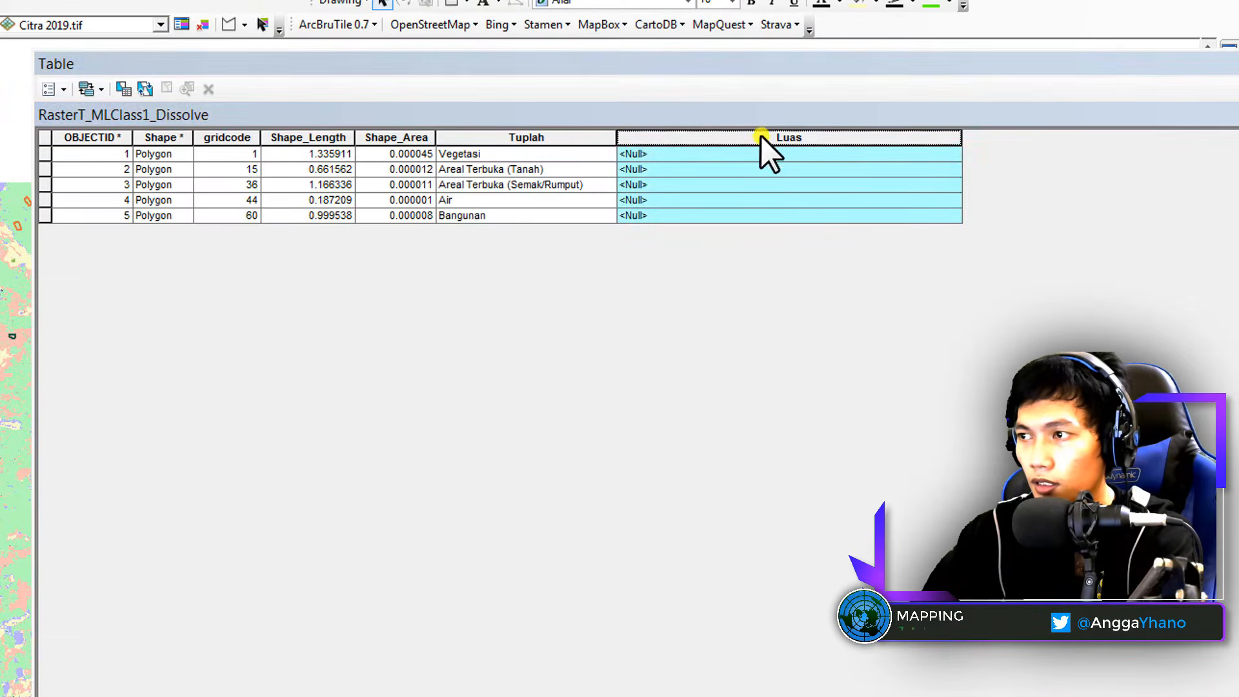
Calculate the polygon areas into the Luas field in hectares, using the data frame's coordinate system
right_click(789, 139)
click(586, 361)
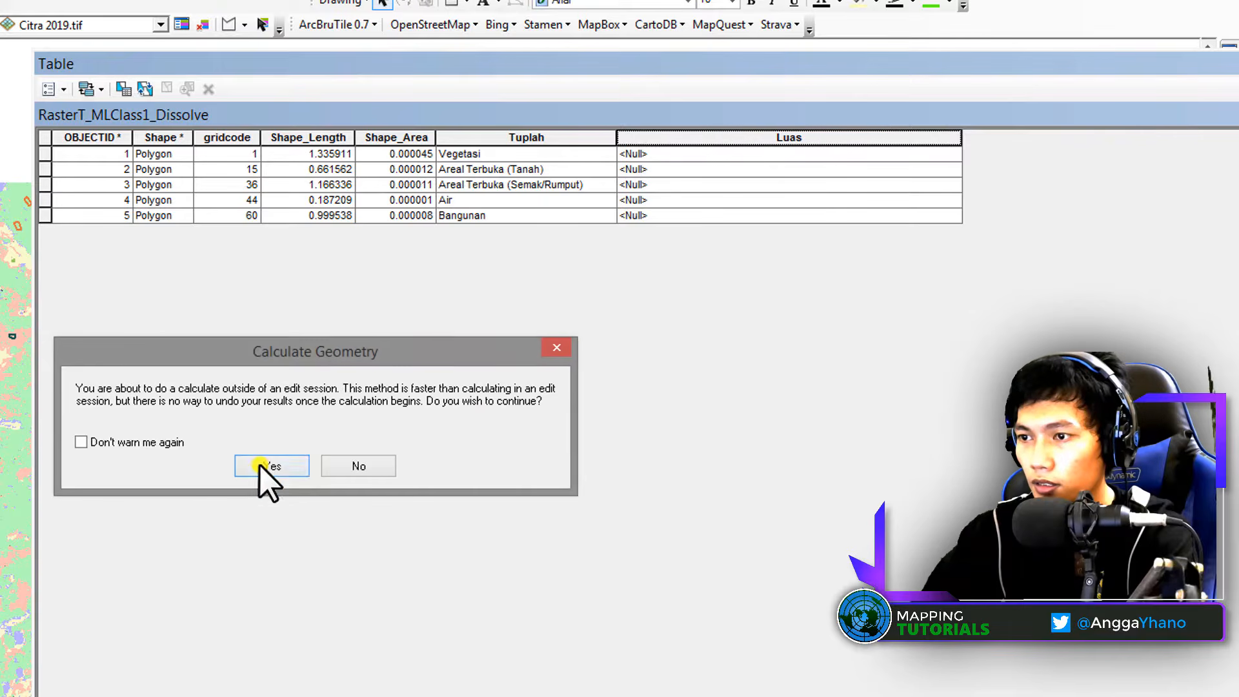
click(261, 466)
click(277, 316)
click(240, 336)
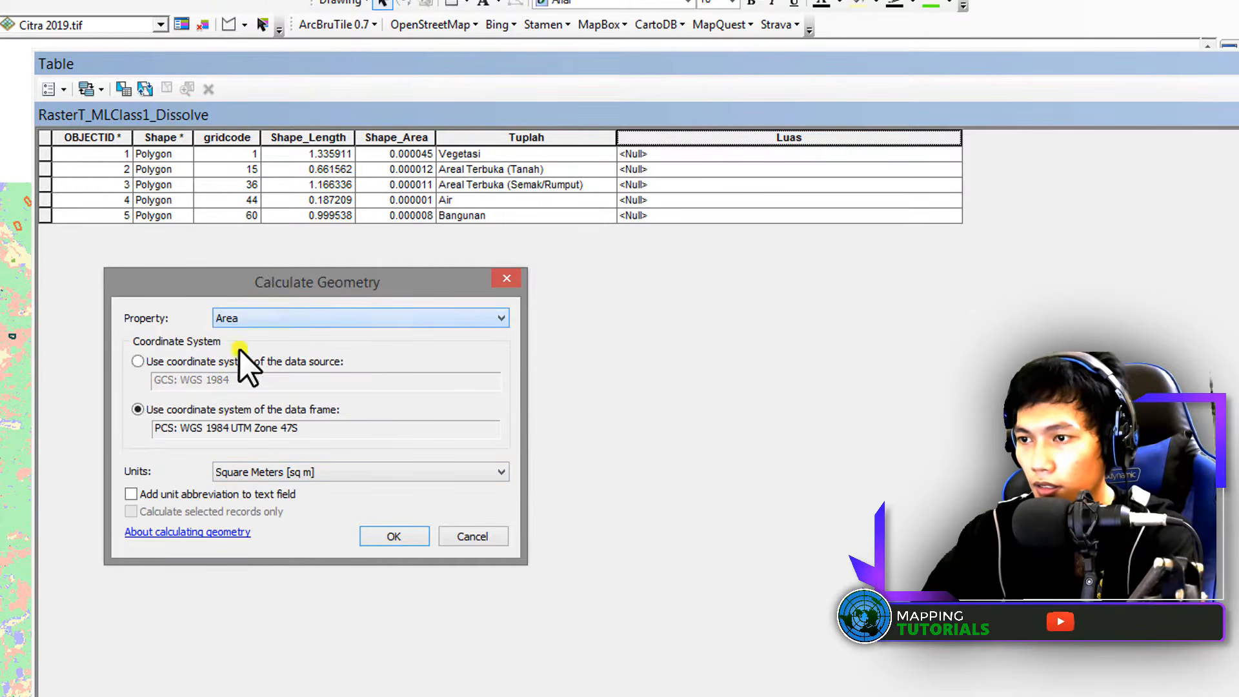
click(269, 471)
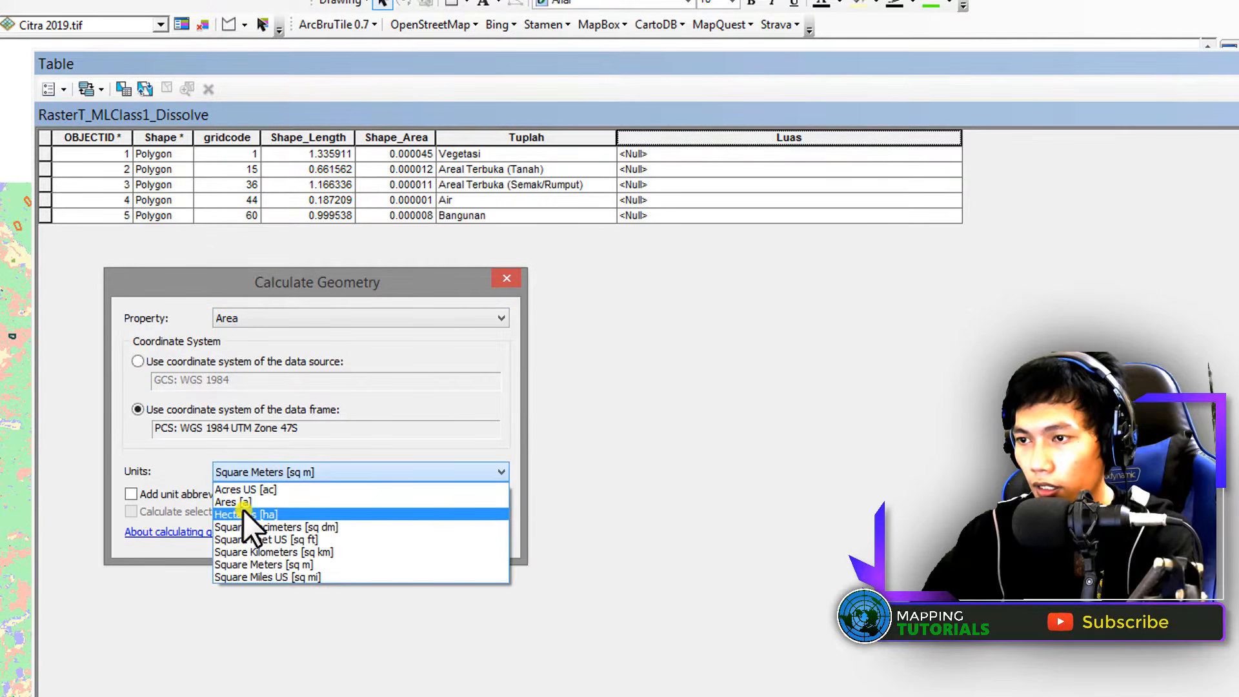
click(243, 514)
click(386, 531)
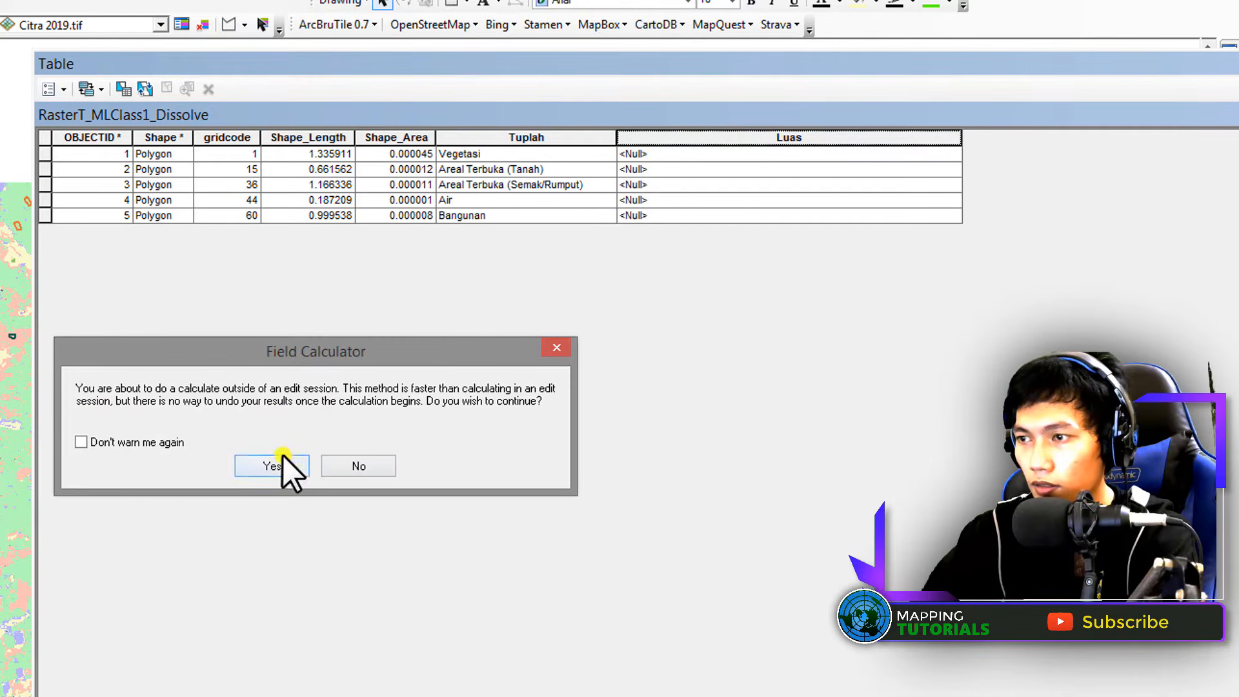
click(287, 459)
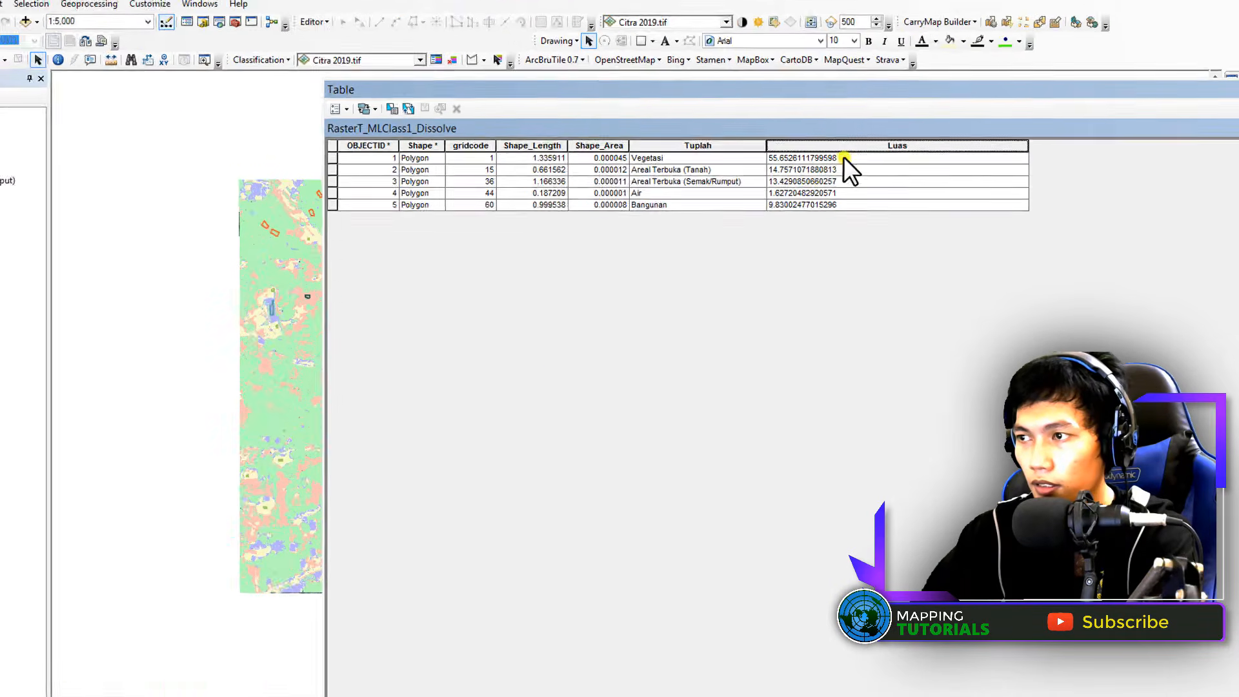
Start editing the RasterT_MLClass1_Dissolve layer and set the Luas value of the Vegetasi row to "55.6 Ha"
click(64, 134)
right_click(64, 133)
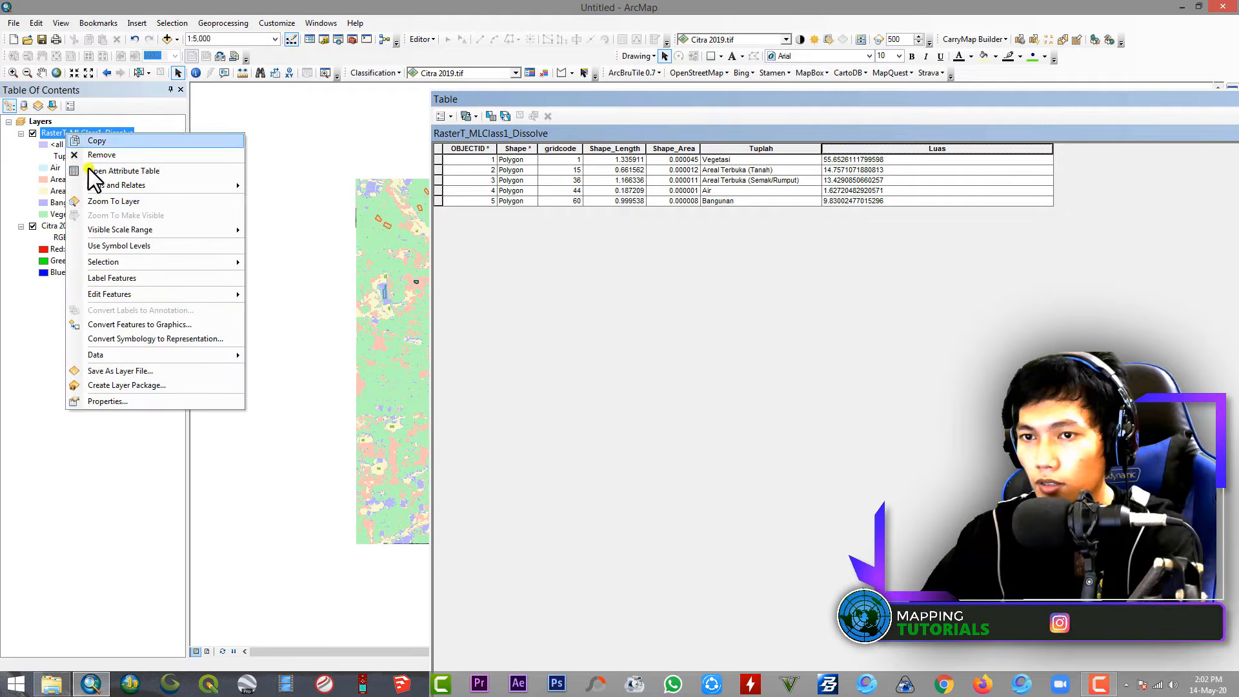
mouse_move(205, 295)
click(302, 299)
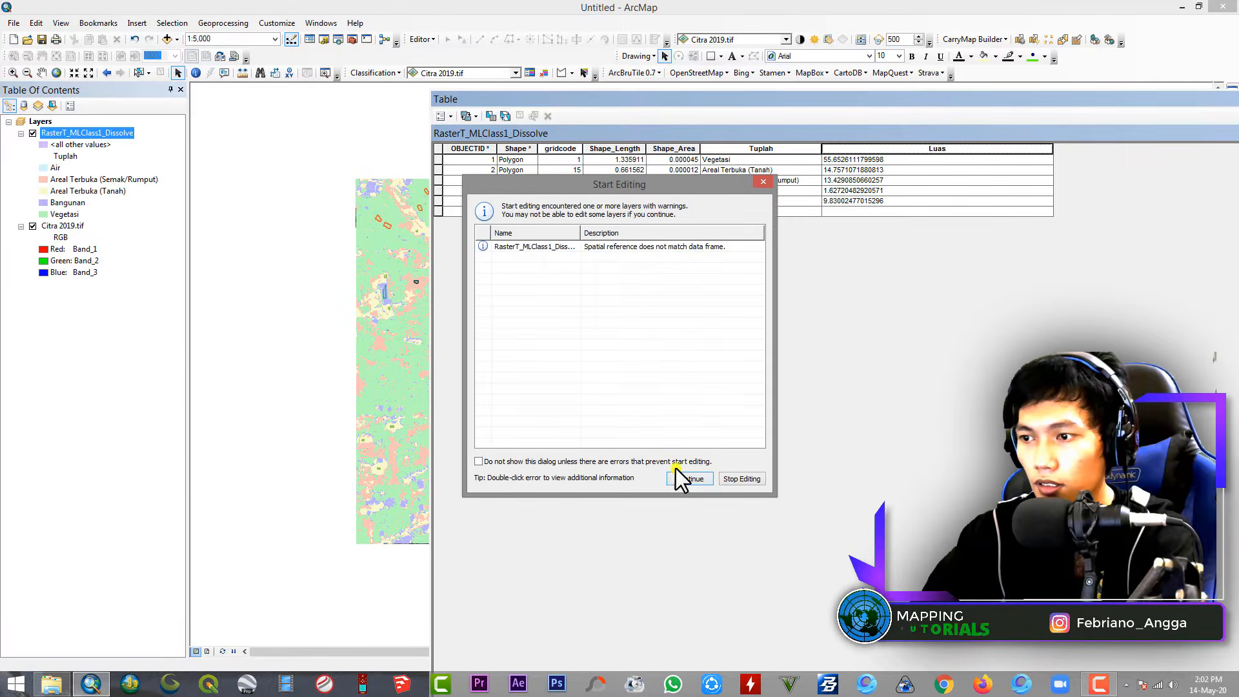
click(677, 470)
click(893, 161)
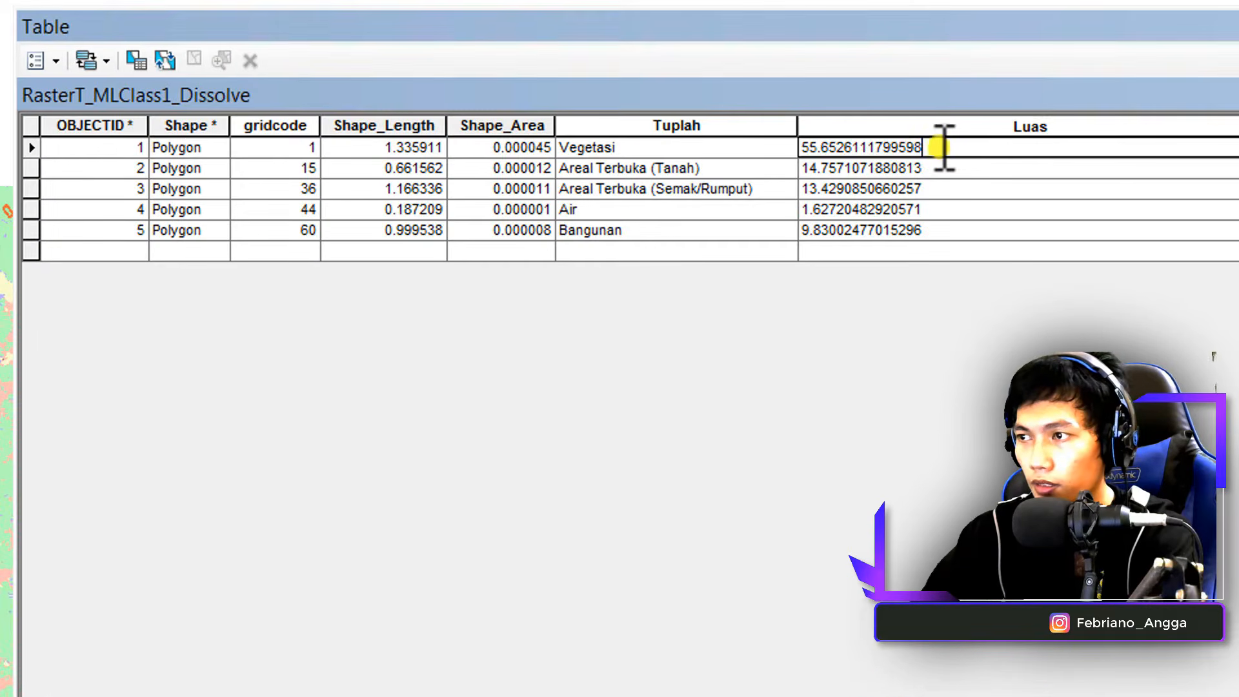
drag(941, 149, 839, 148)
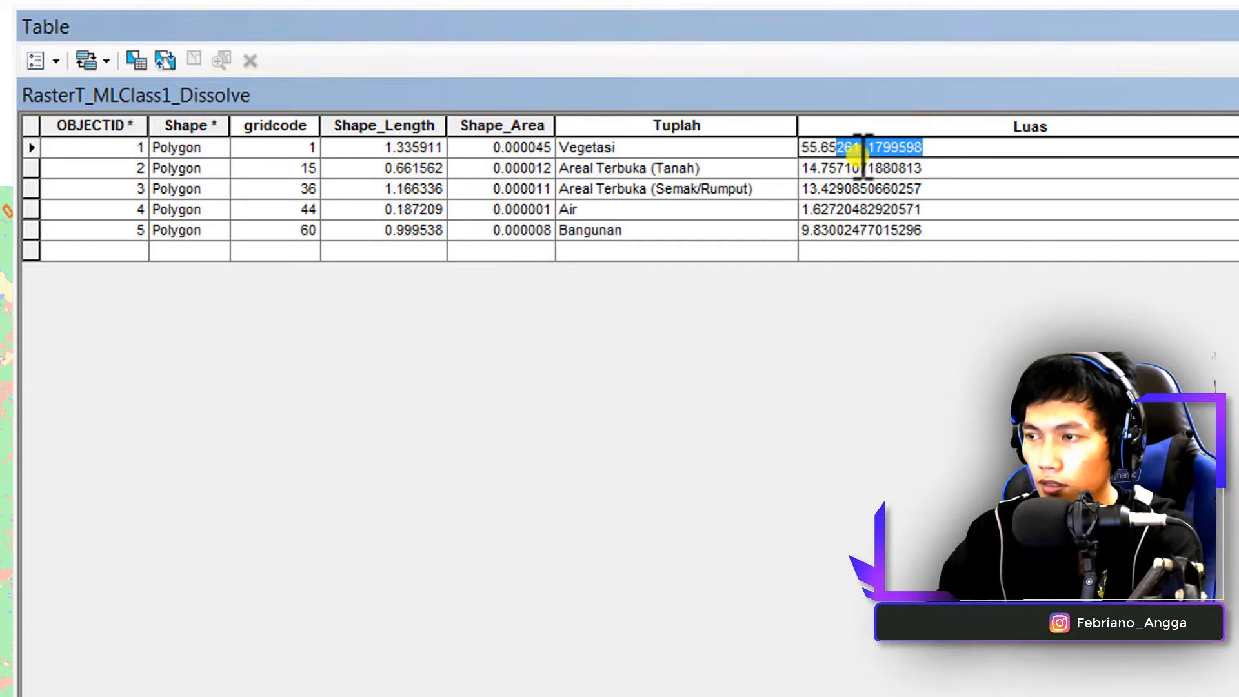
key(BackSpace)
text(Ha)
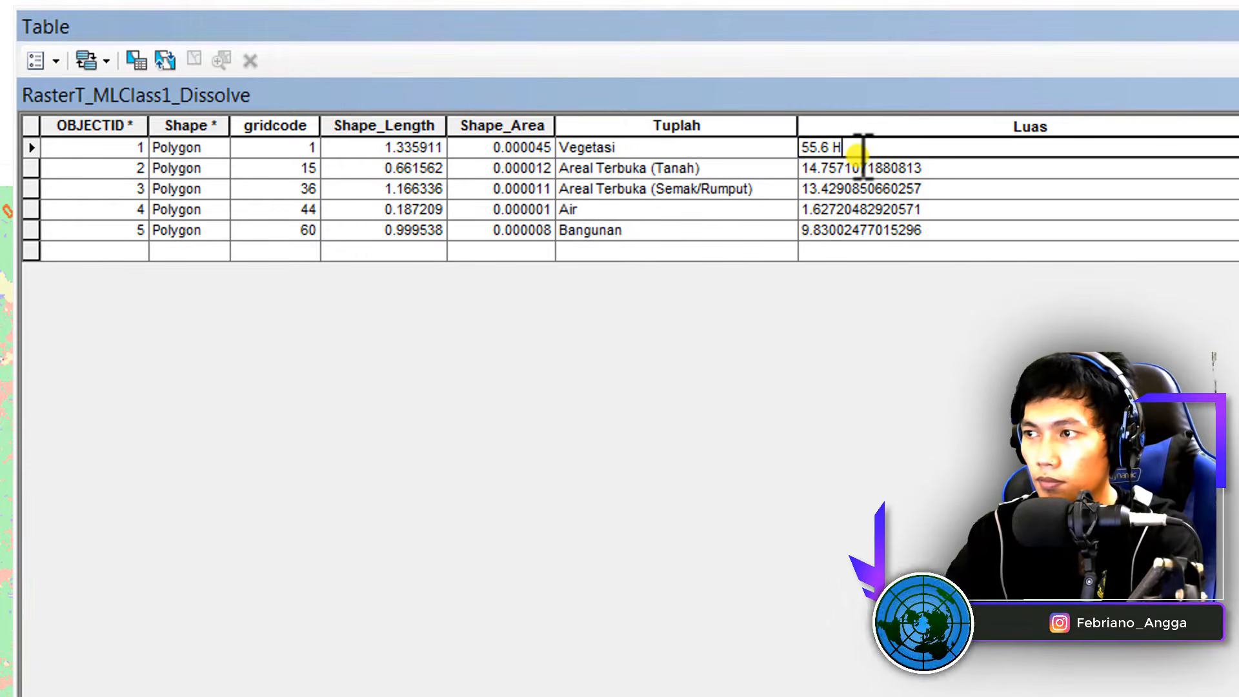
key(Return)
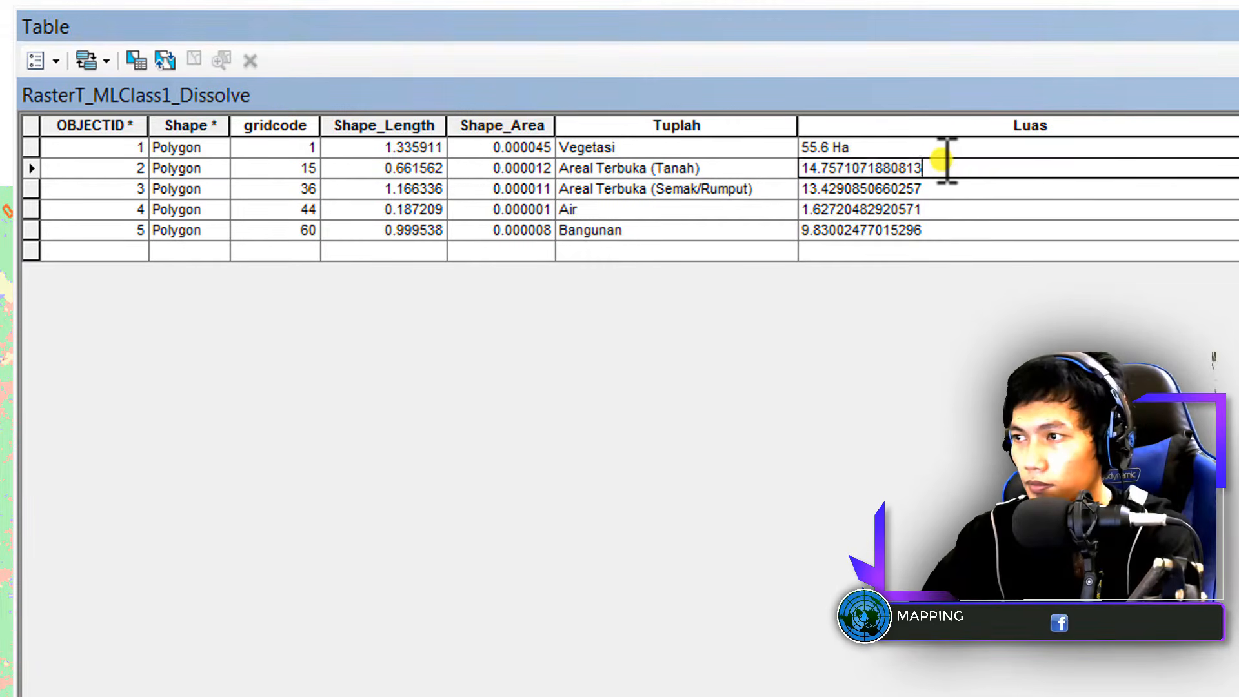
Set the Luas values to "14.8 Ha" for Areal Terbuka (Tanah) and "13.4 Ha" for Areal Terbuka (Semak/Rumput)
drag(926, 166, 828, 169)
text(8 Ha)
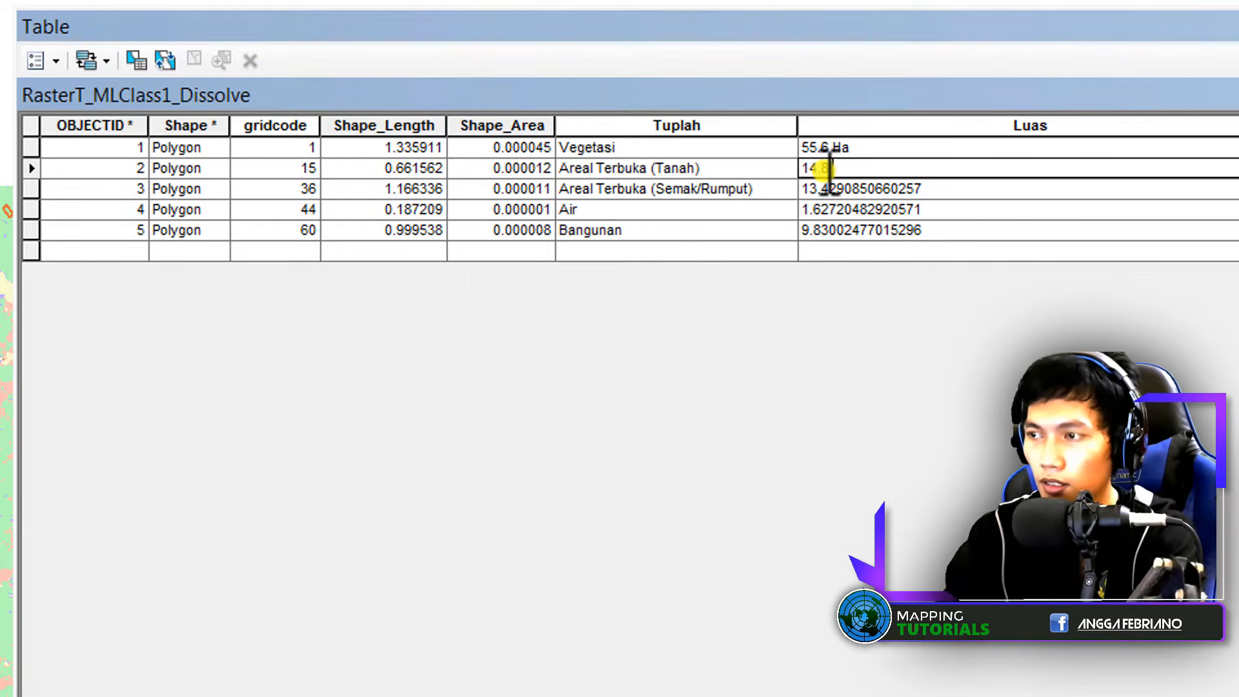
key(Return)
click(932, 182)
click(936, 188)
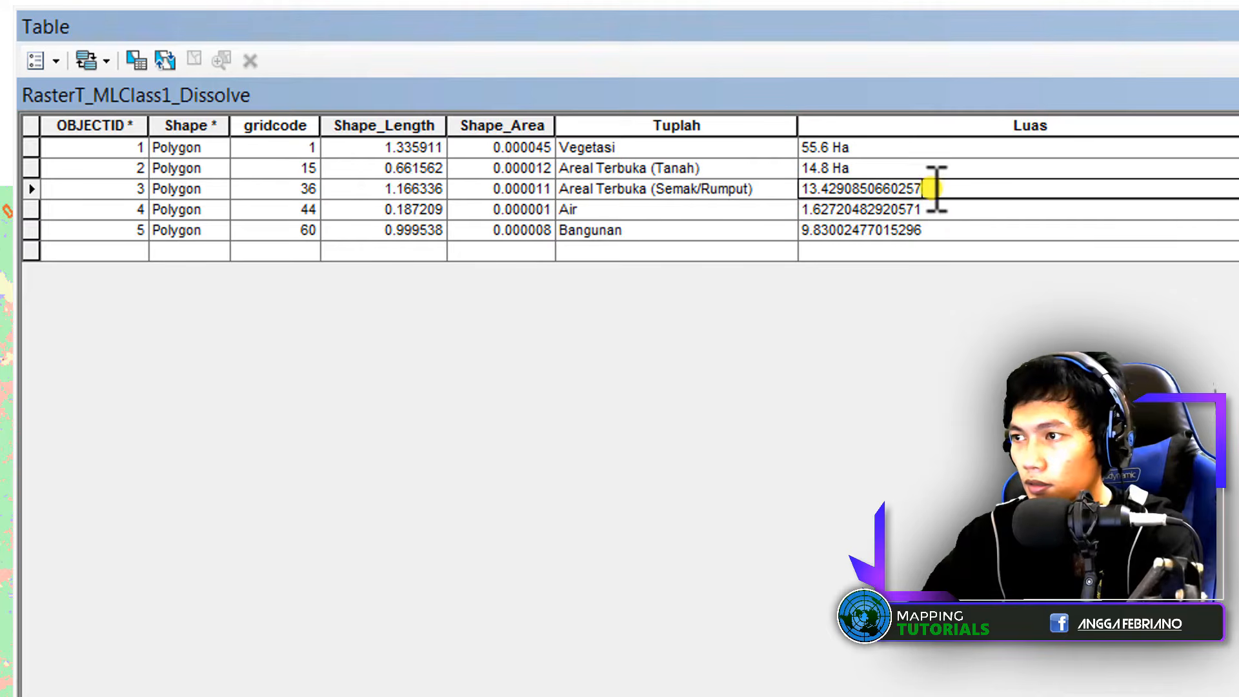
drag(929, 189, 832, 188)
text(Ha)
key(Return)
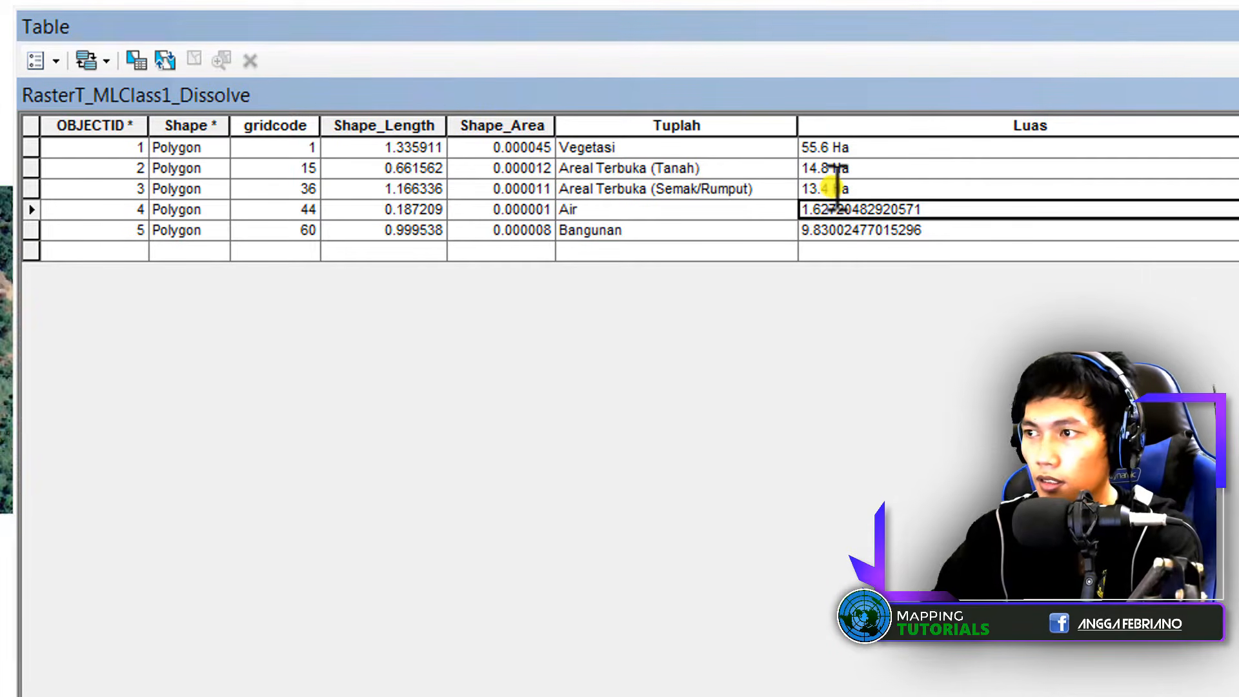
Set the Luas values to "1.6 Ha" for Air and "9.8 Ha" for Bangunan
click(931, 209)
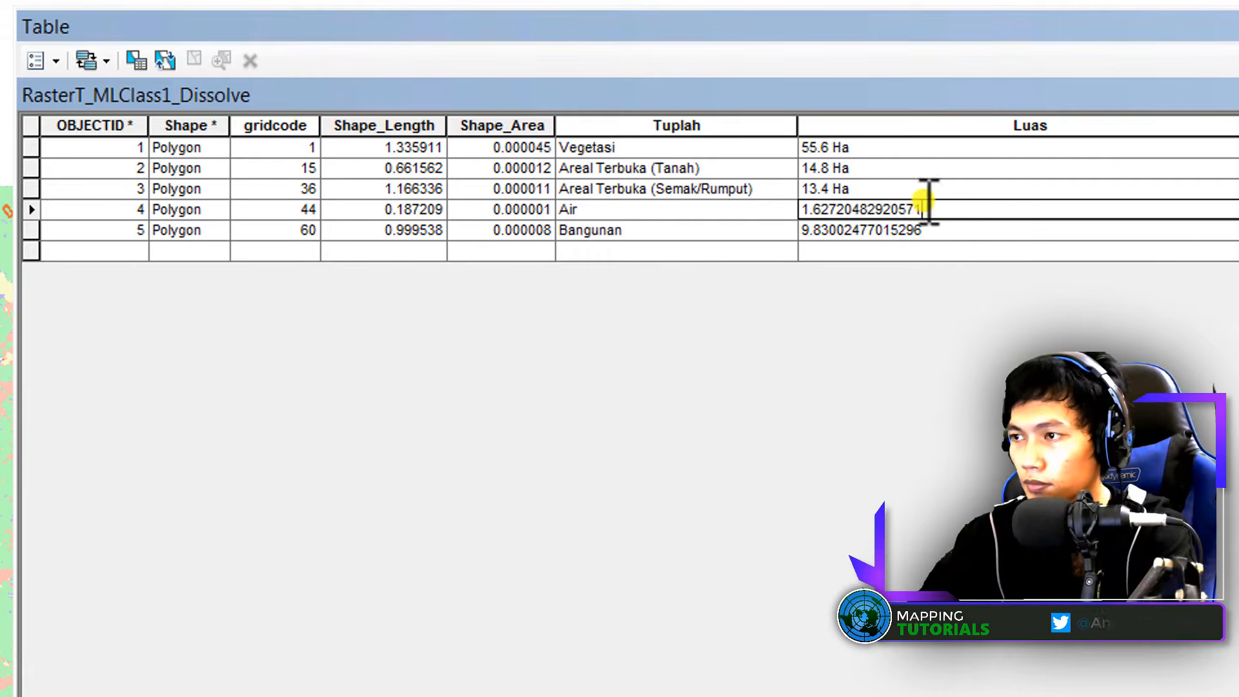
drag(936, 209, 836, 209)
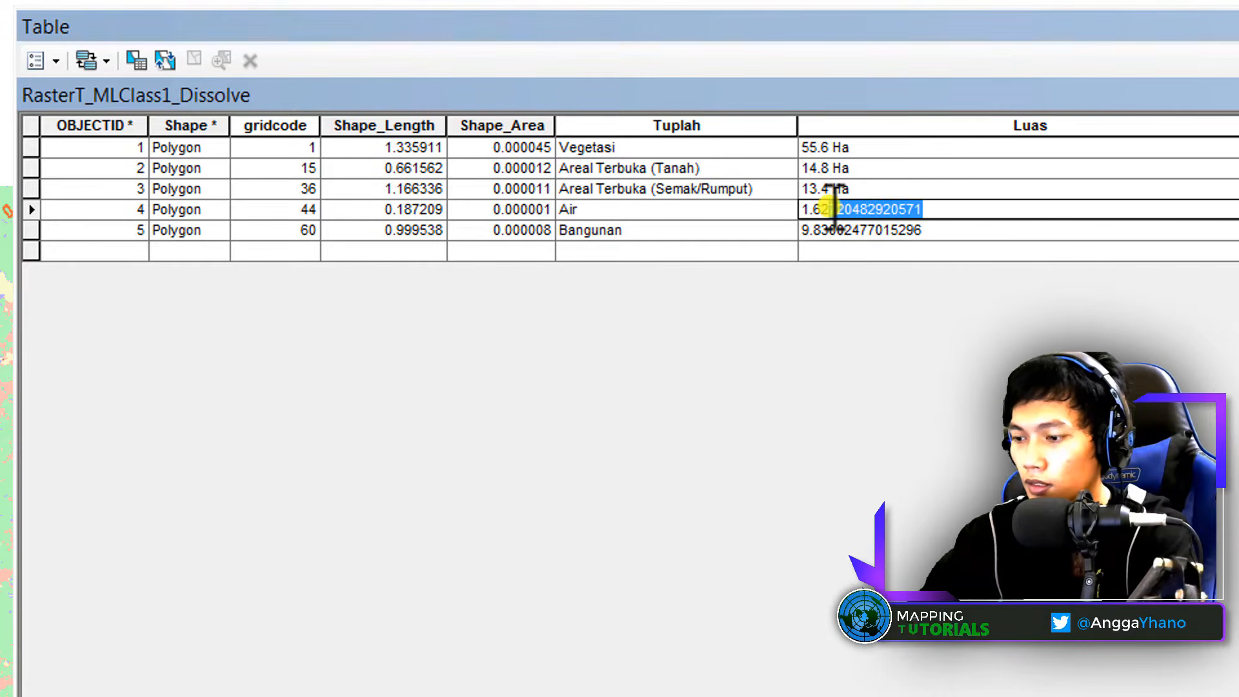
key(BackSpace)
text(Ha)
key(Return)
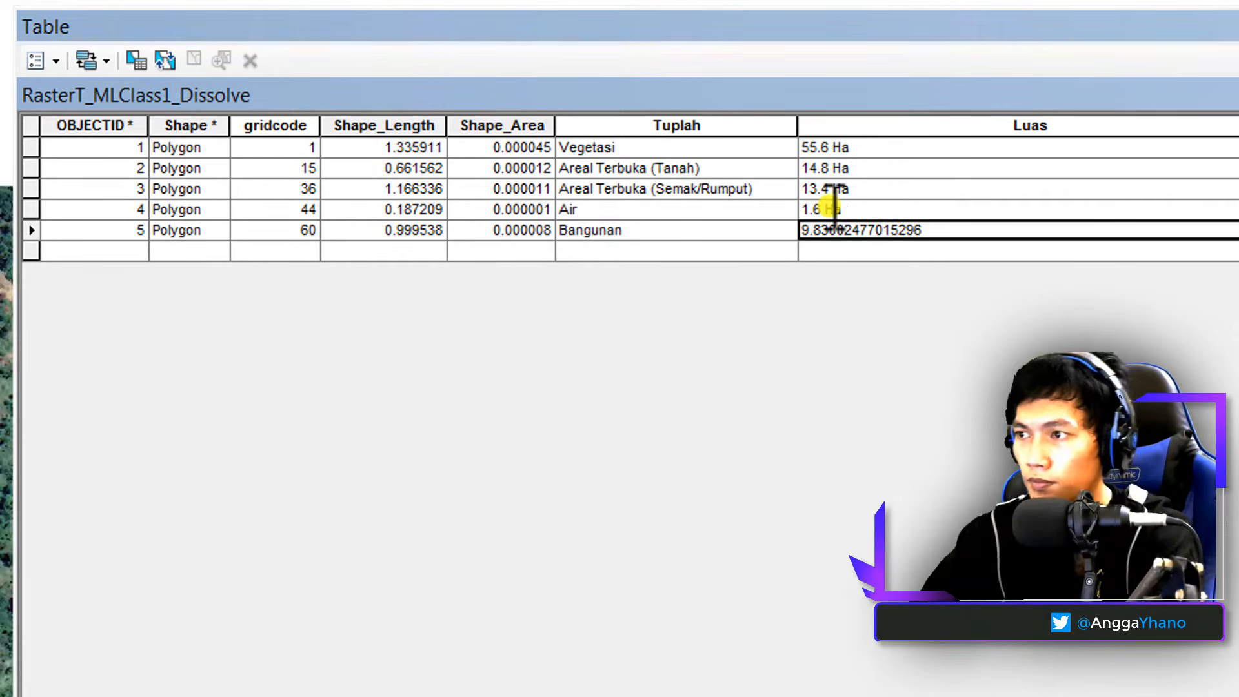
drag(929, 231, 821, 232)
key(BackSpace)
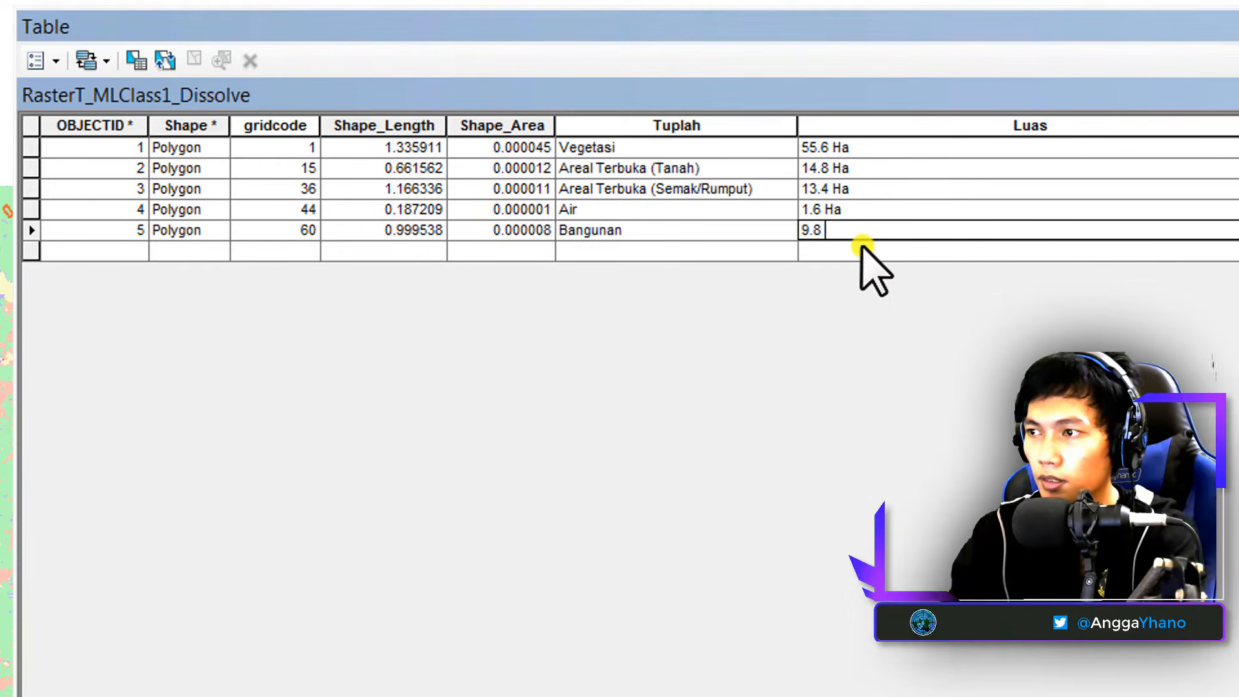
text(Ha)
key(Return)
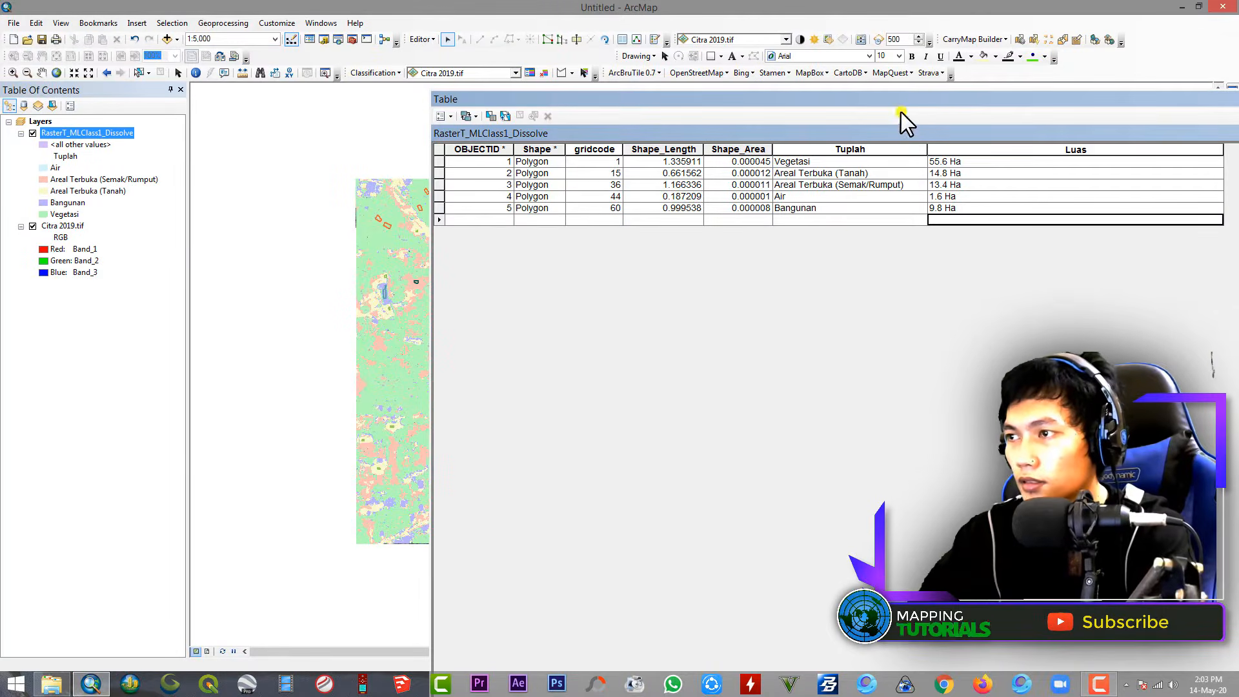
Stop the edit session, saving the edits, and close the attribute table
drag(901, 112, 693, 102)
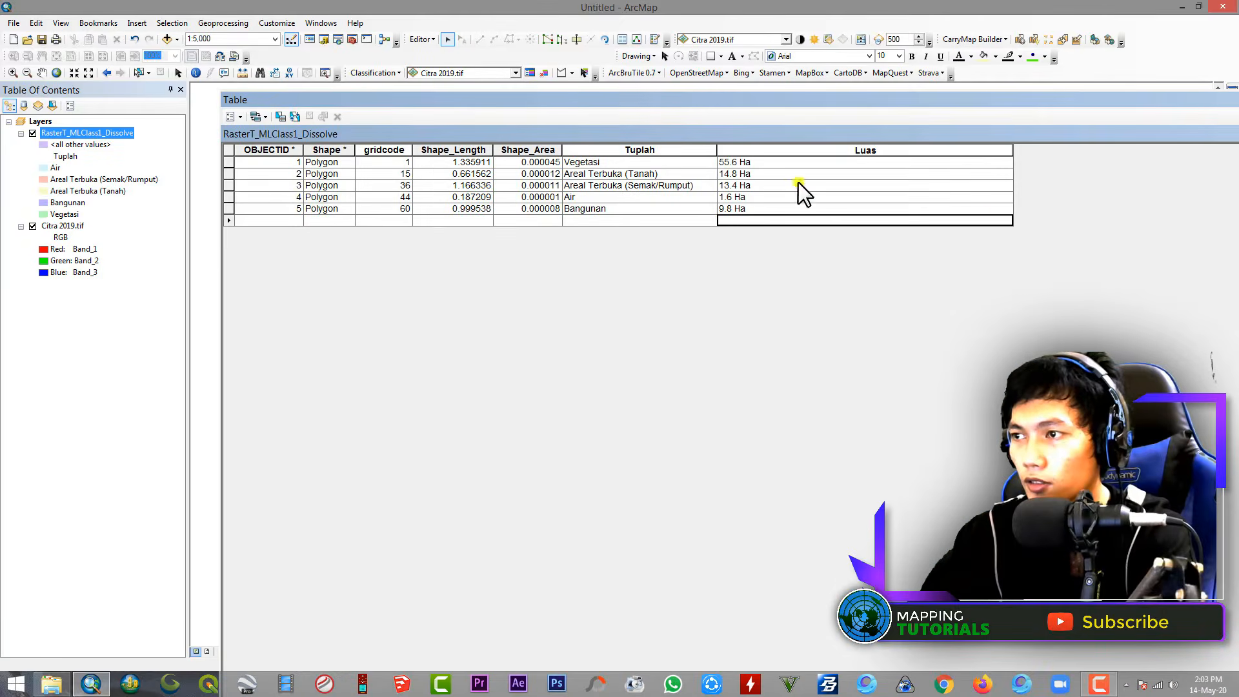
click(431, 43)
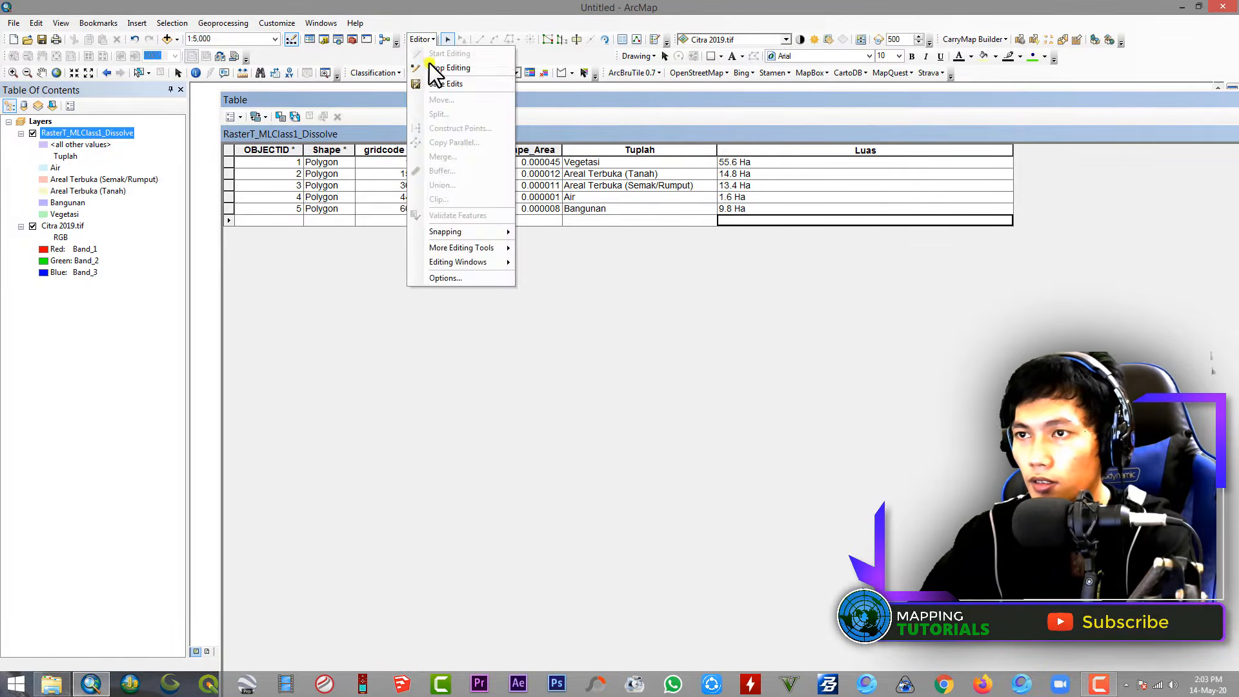
click(431, 67)
click(568, 382)
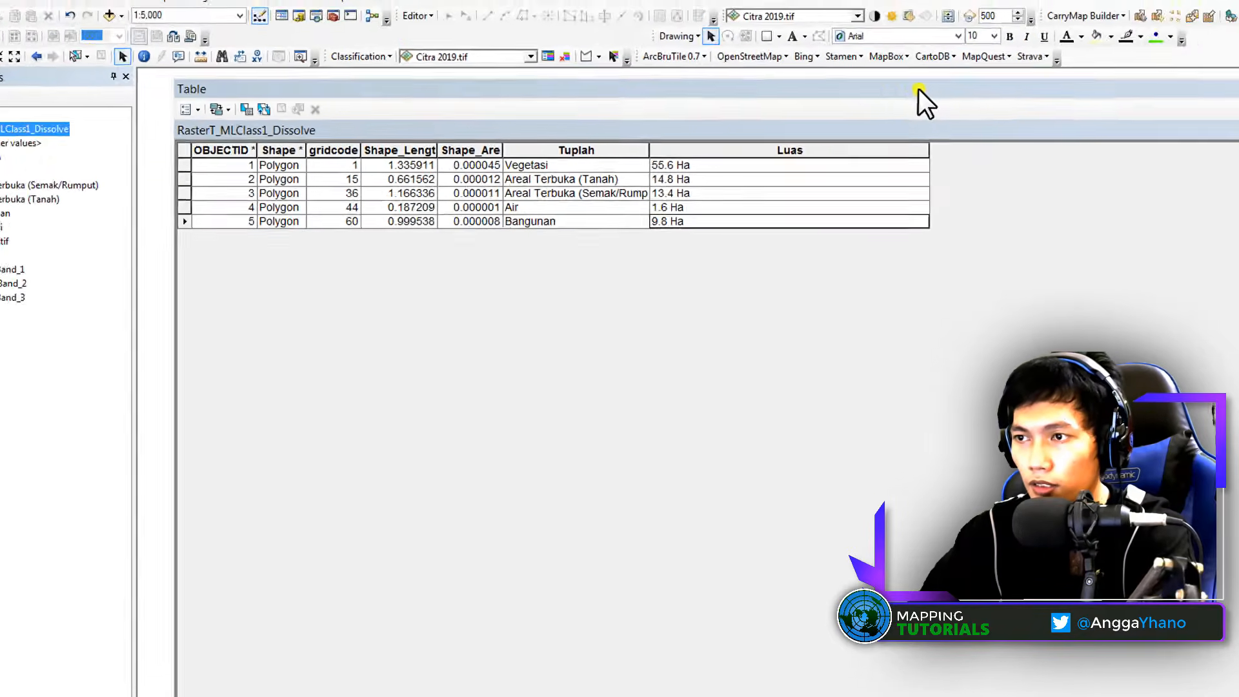
double_click(919, 88)
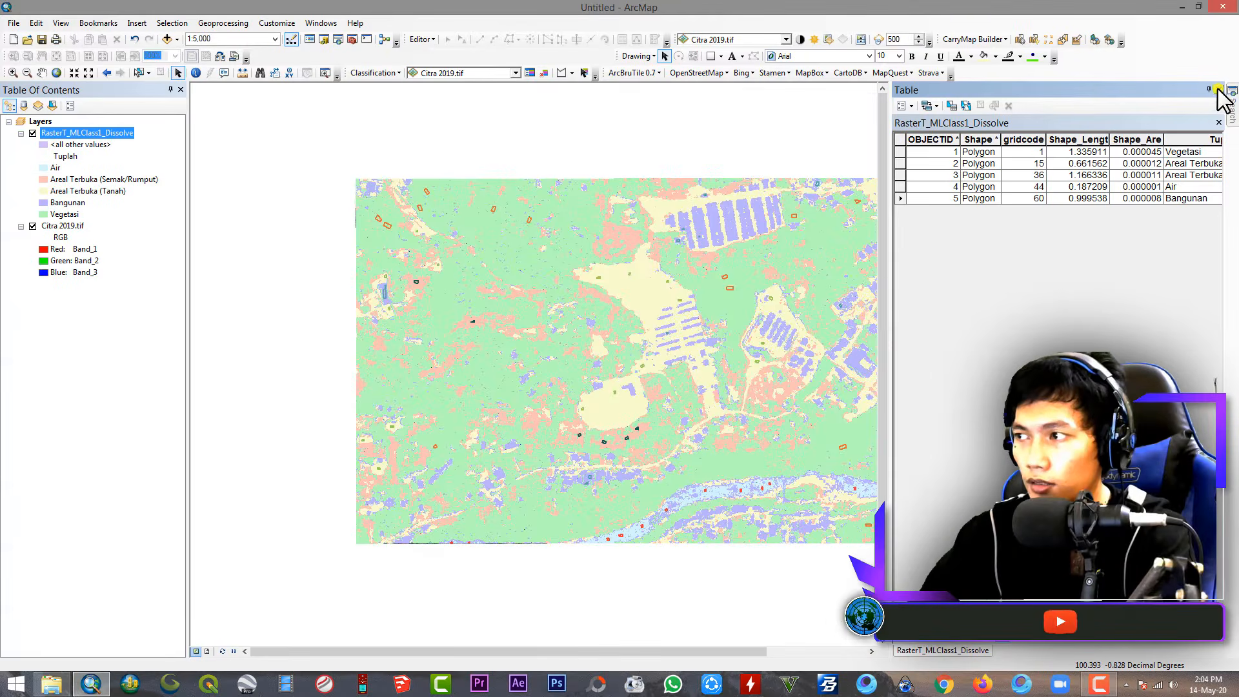
click(1219, 89)
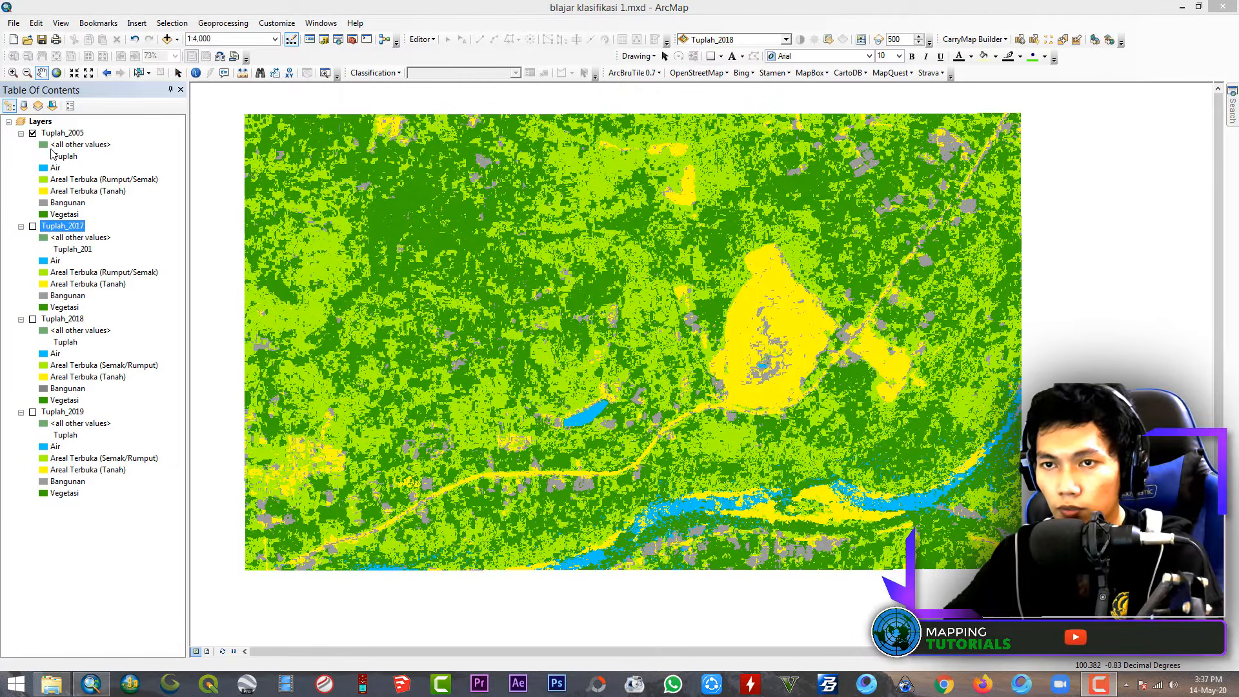
Toggle the visibility of the Tuplah_2005, Tuplah_2017, Tuplah_2018 and Tuplah_2019 layers, leaving all four turned on
scroll(585, 337, down, 2)
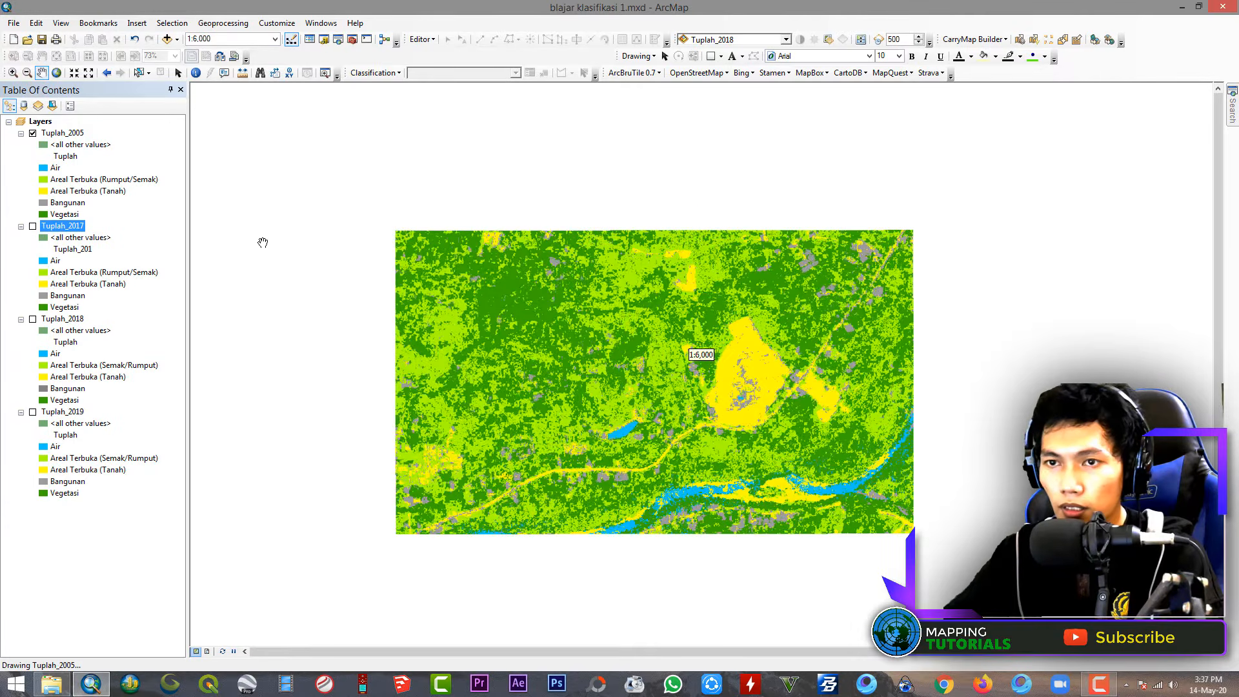
click(32, 133)
click(32, 226)
click(32, 225)
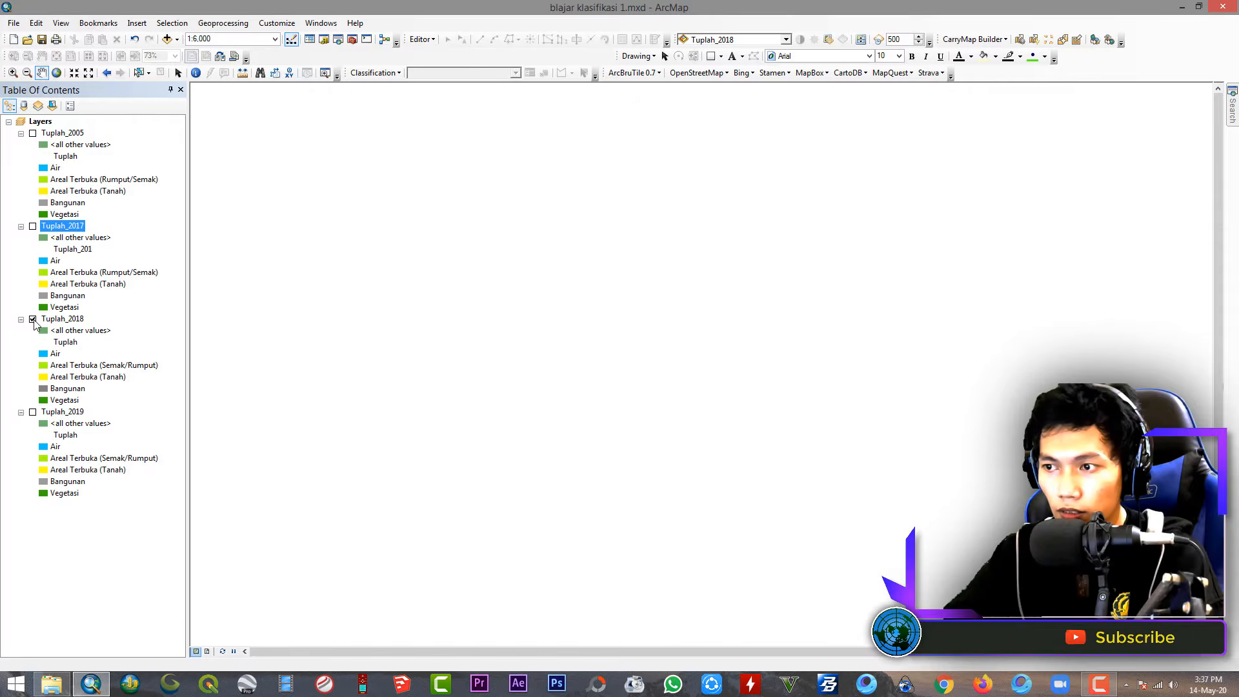
click(32, 319)
click(32, 133)
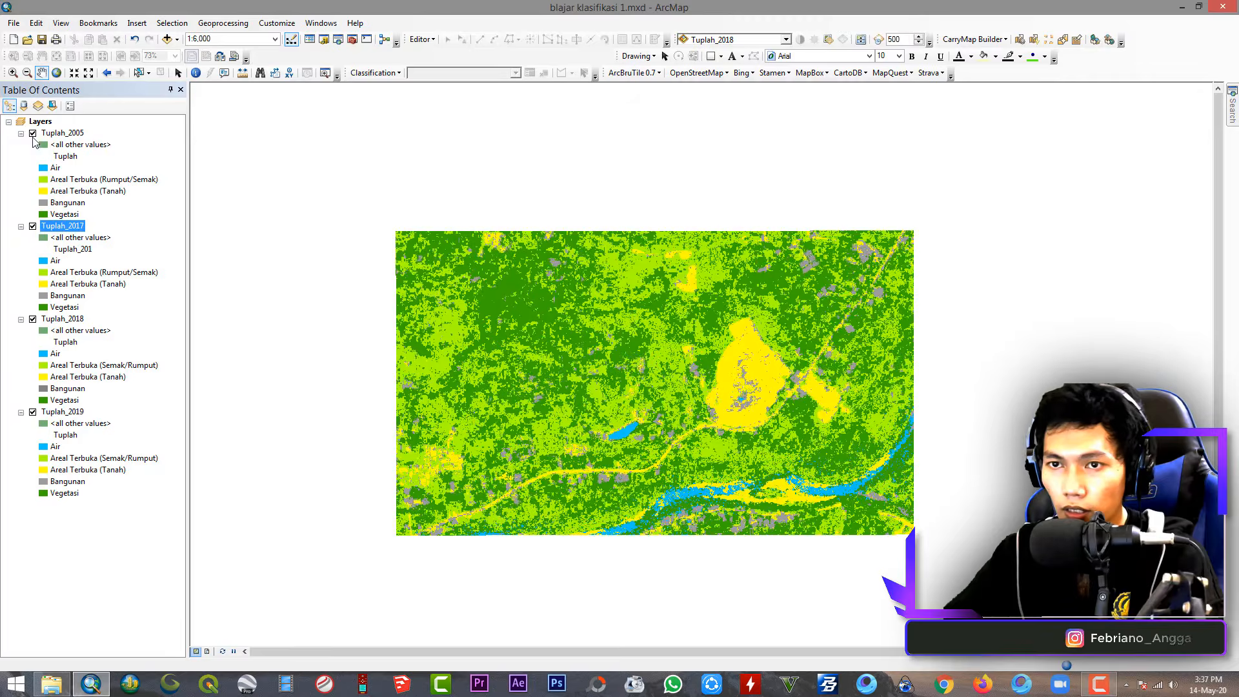
click(32, 133)
click(32, 319)
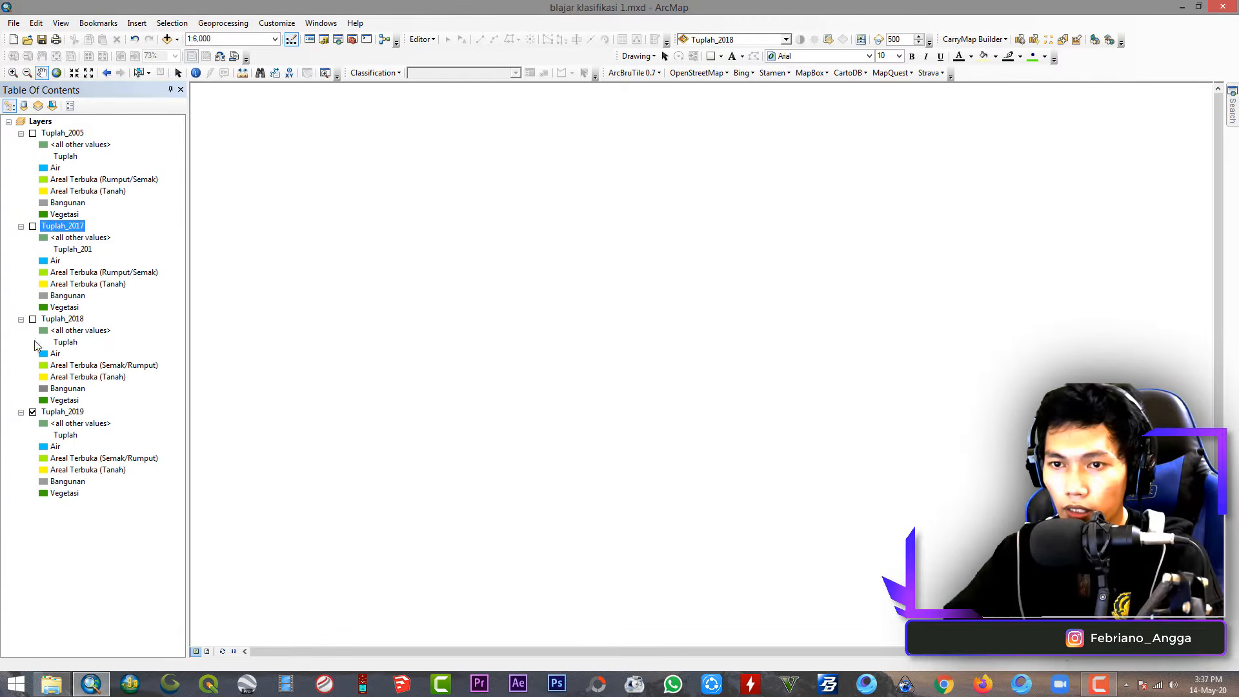
click(32, 319)
click(32, 226)
click(32, 133)
click(81, 145)
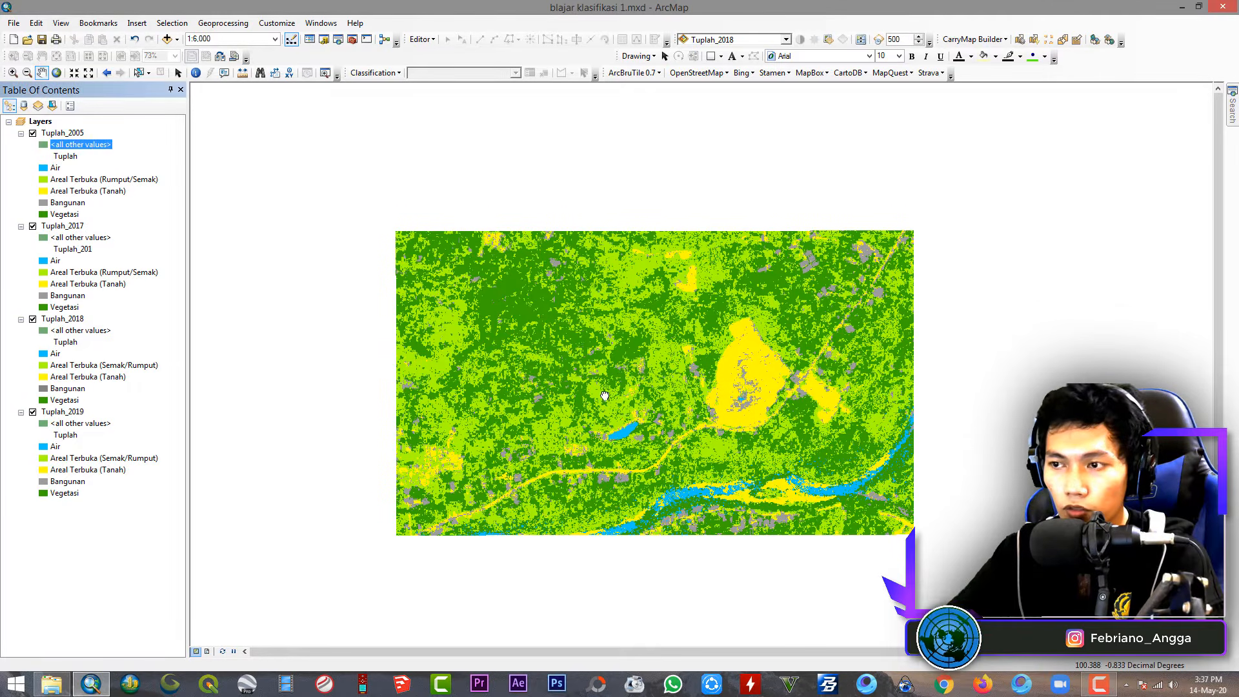
Switch to layout view and set the printer paper to A4 landscape and the map page to A1 landscape
click(206, 652)
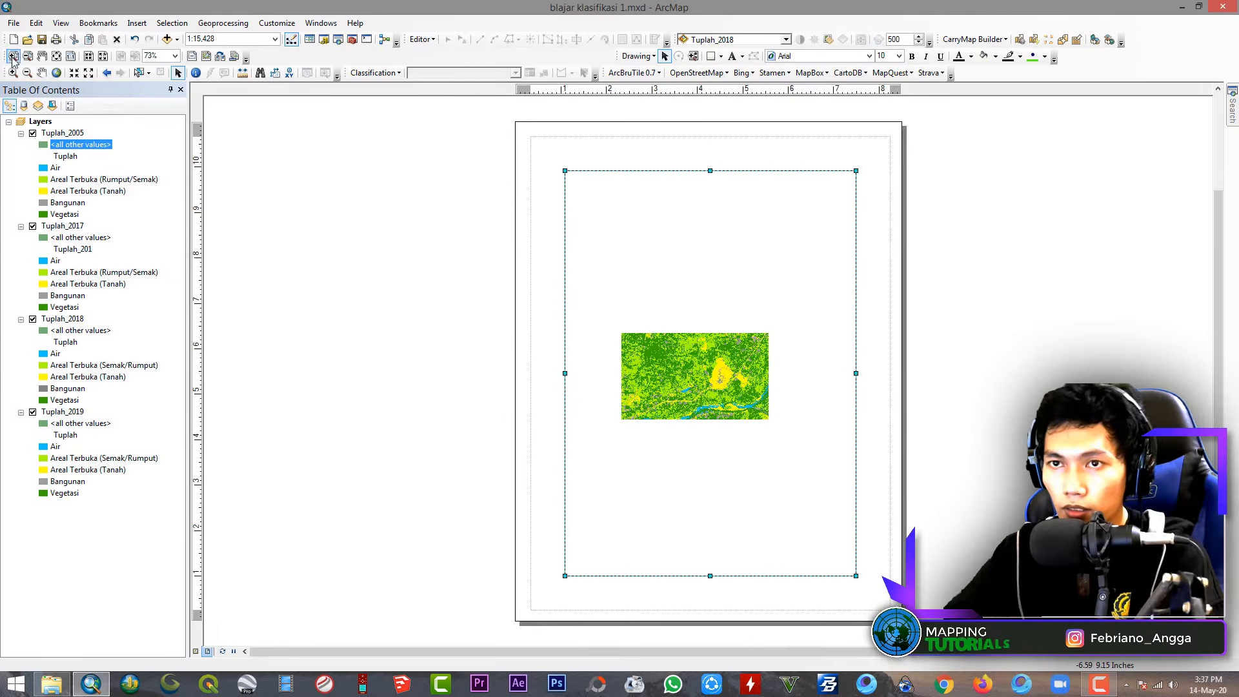
click(14, 24)
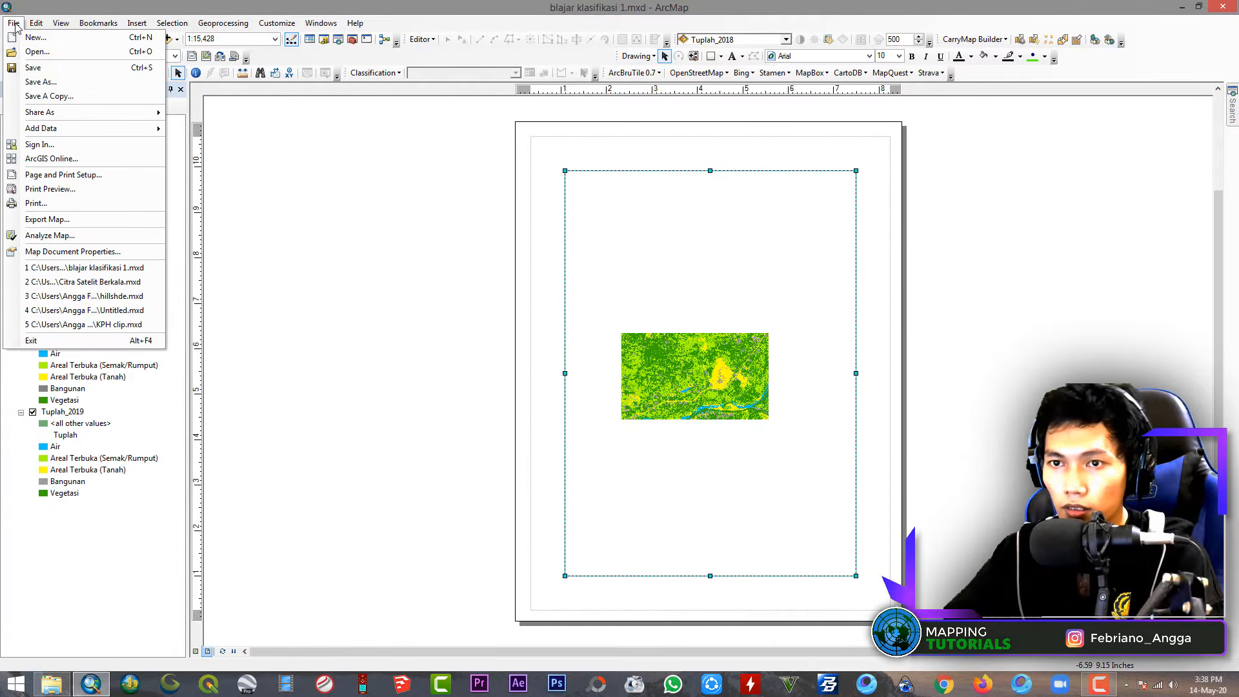
click(63, 175)
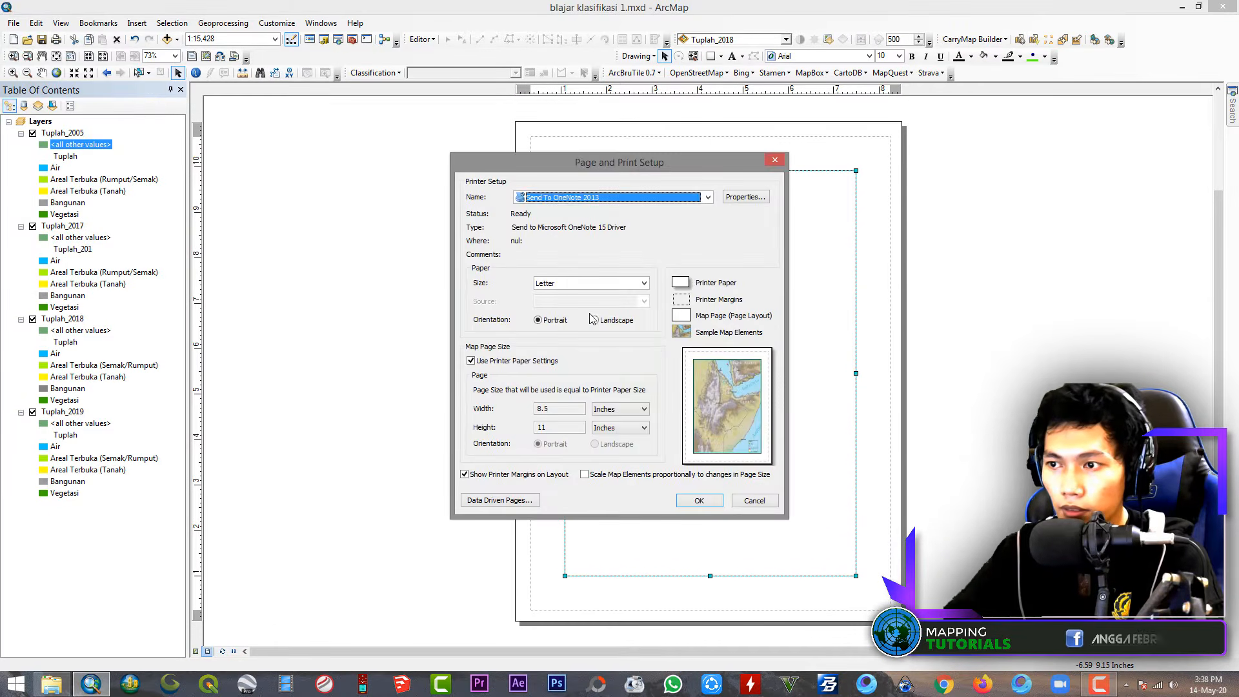
click(595, 320)
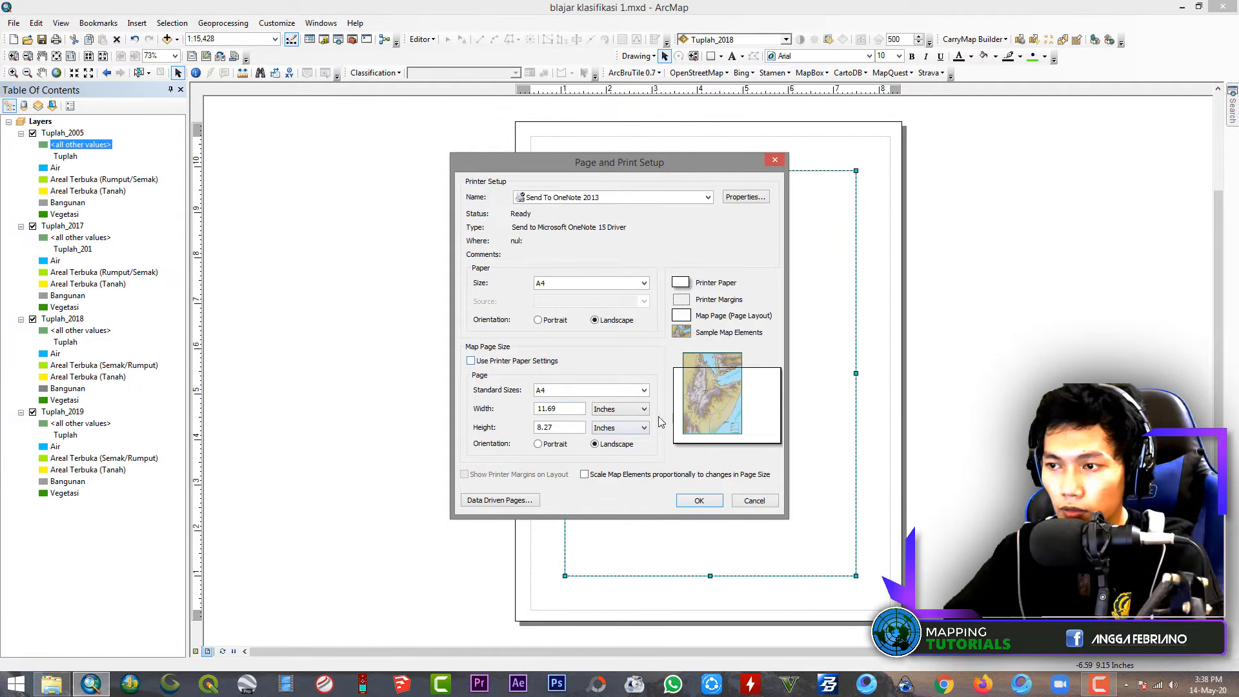
click(643, 389)
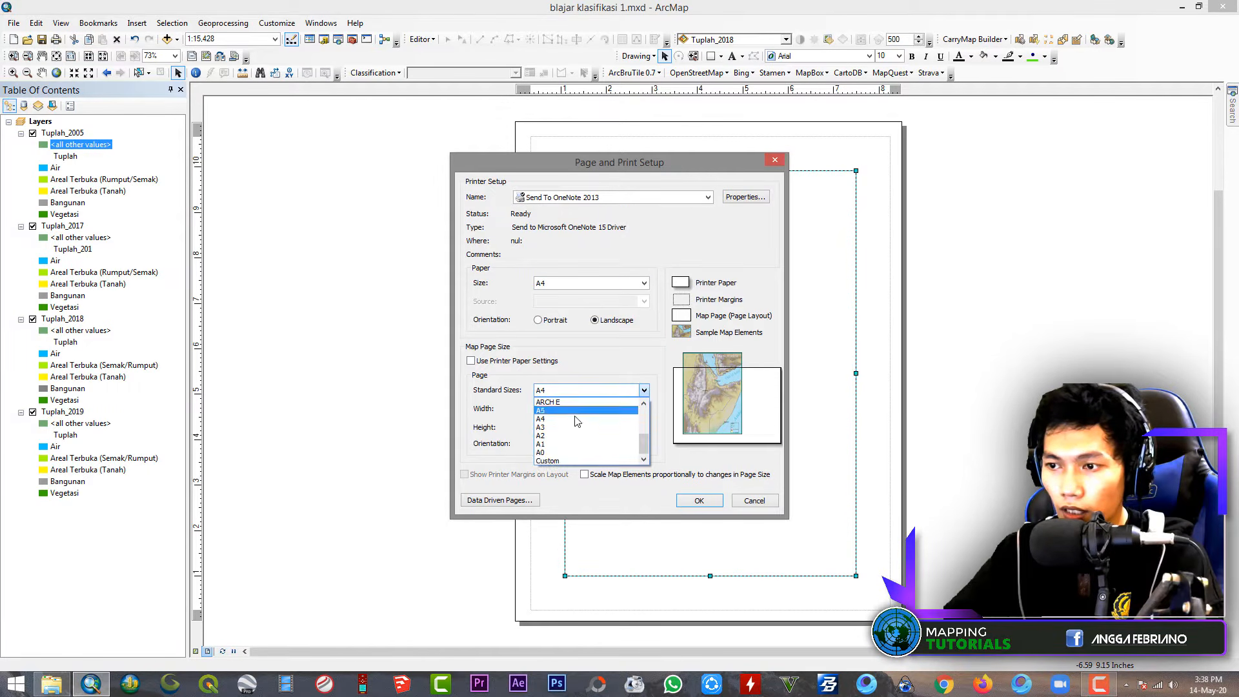
click(549, 455)
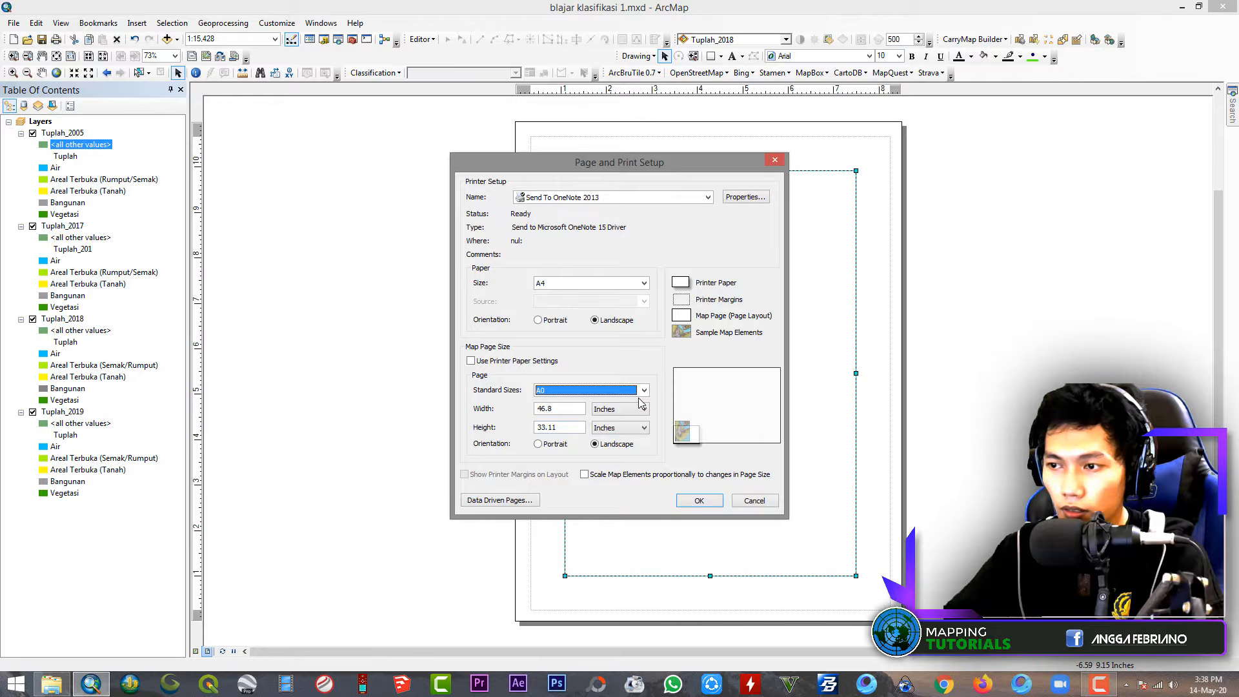
click(643, 391)
click(552, 447)
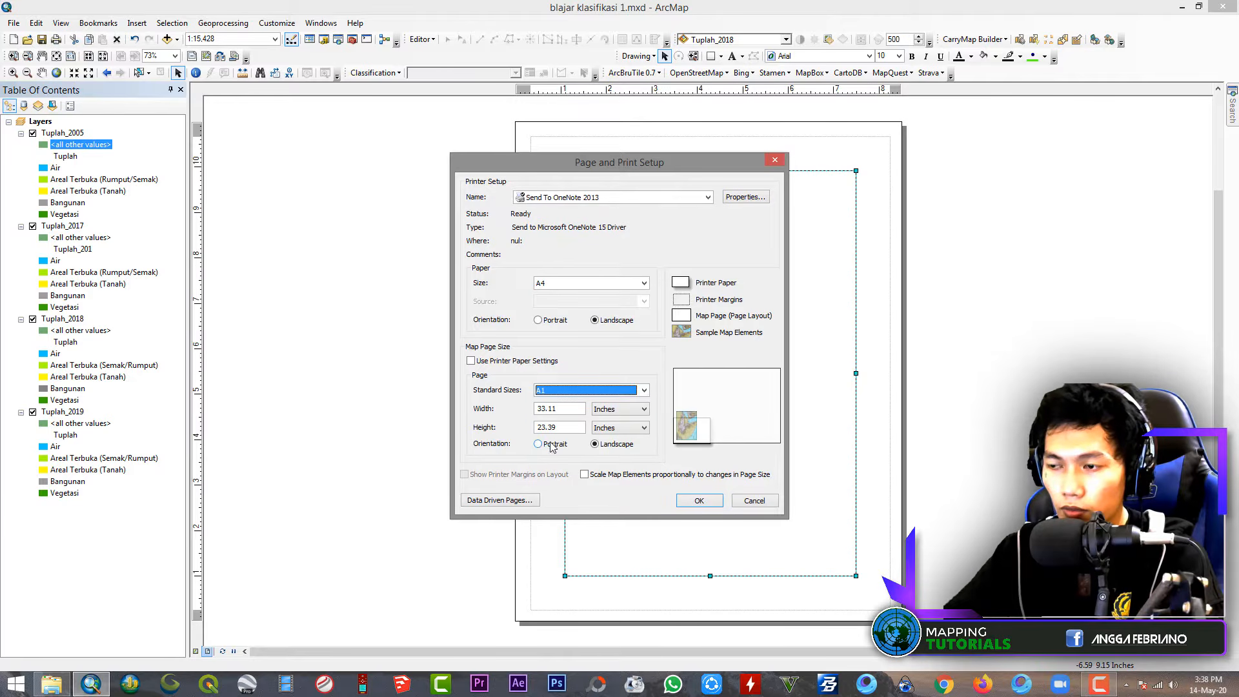
click(700, 502)
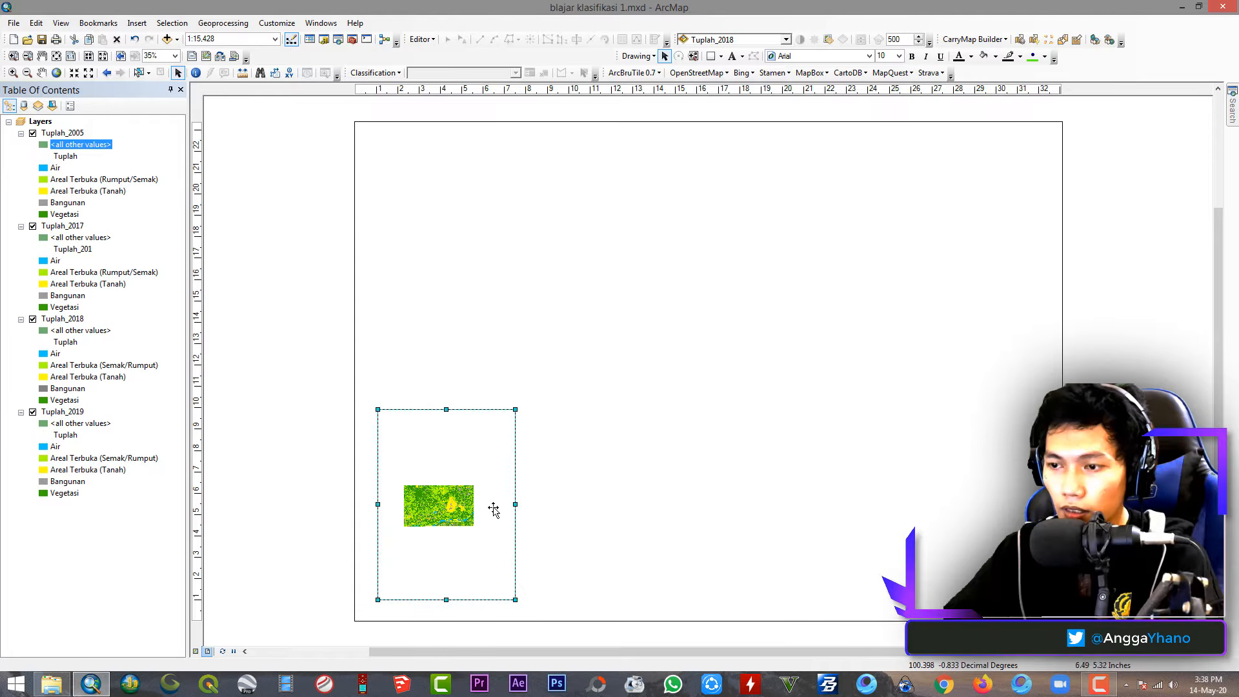
Move and shrink the data frame into the page's upper-left corner, and paste three copies of it on the page
drag(494, 510, 493, 236)
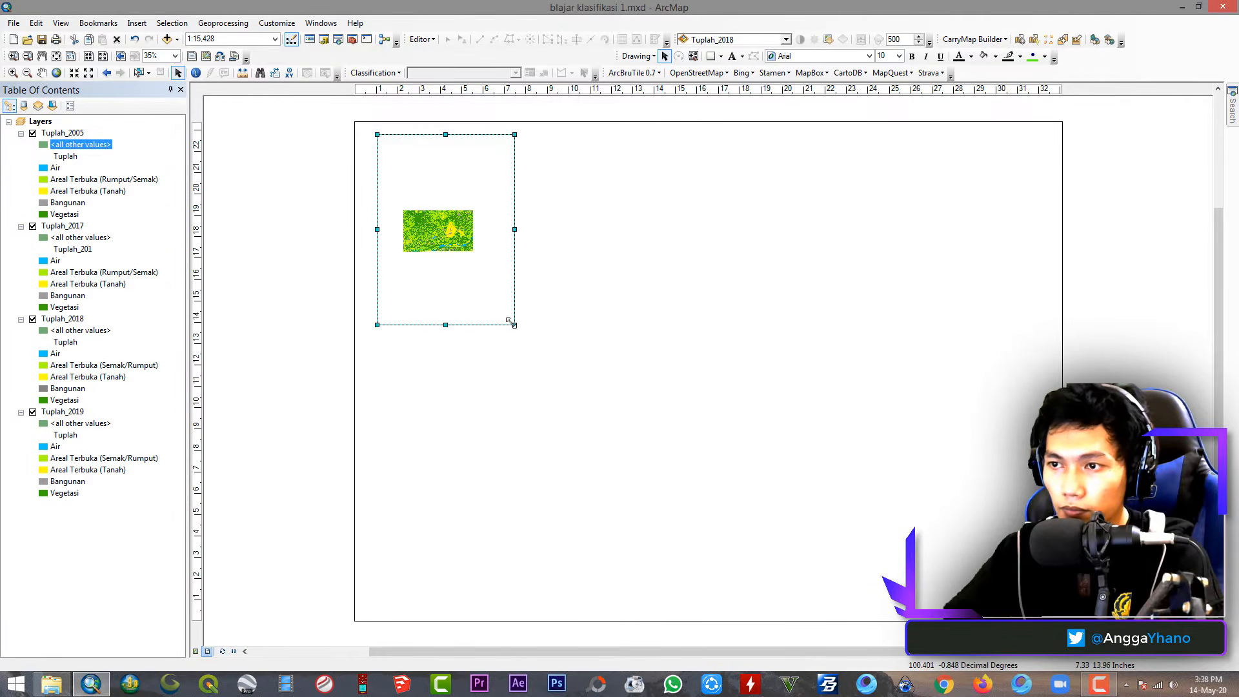
drag(514, 324, 493, 211)
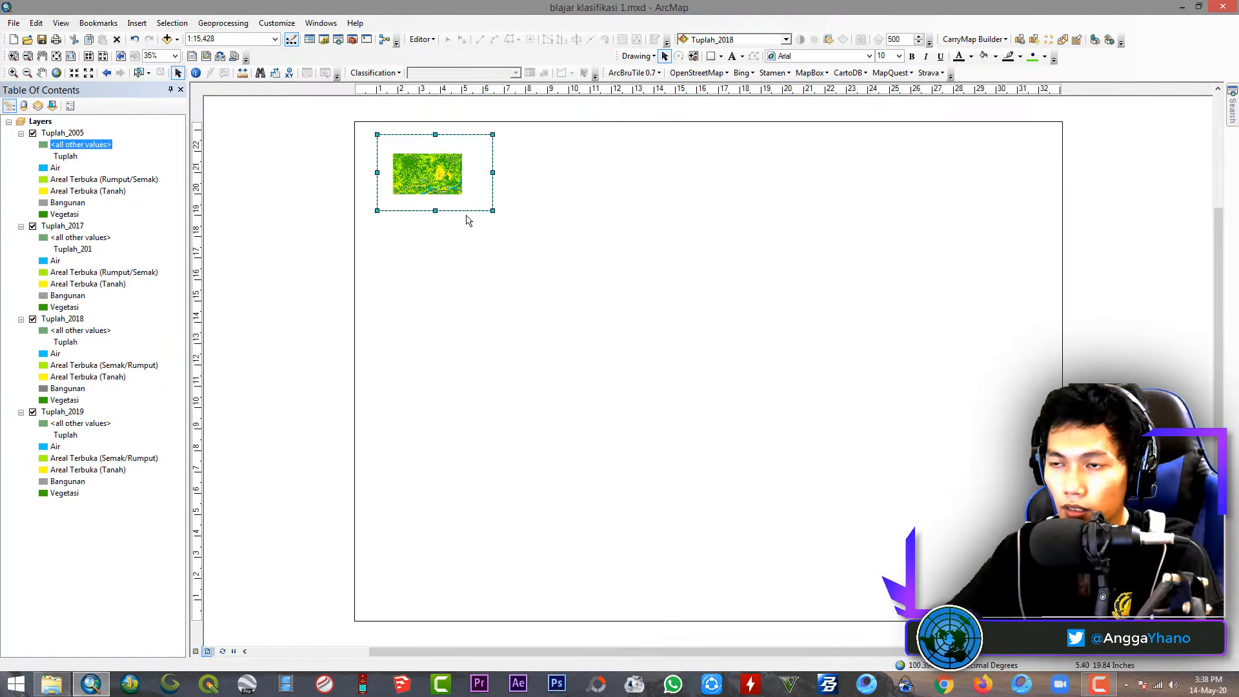
right_click(445, 178)
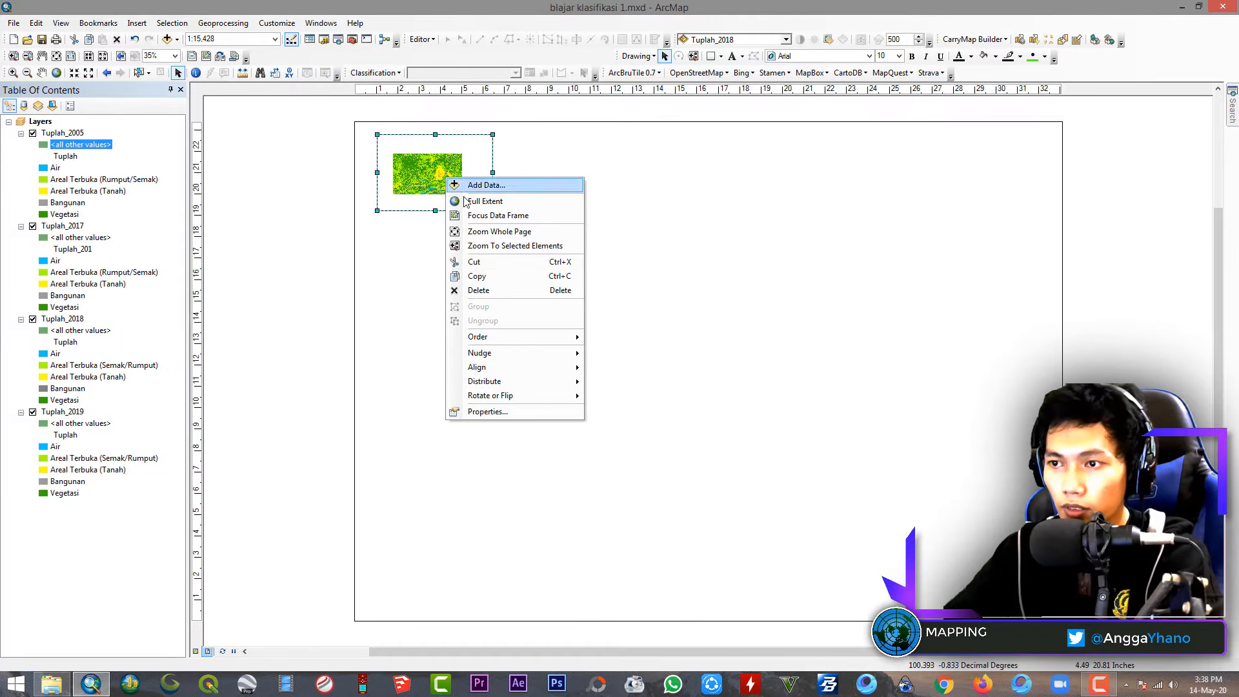
click(480, 276)
click(553, 277)
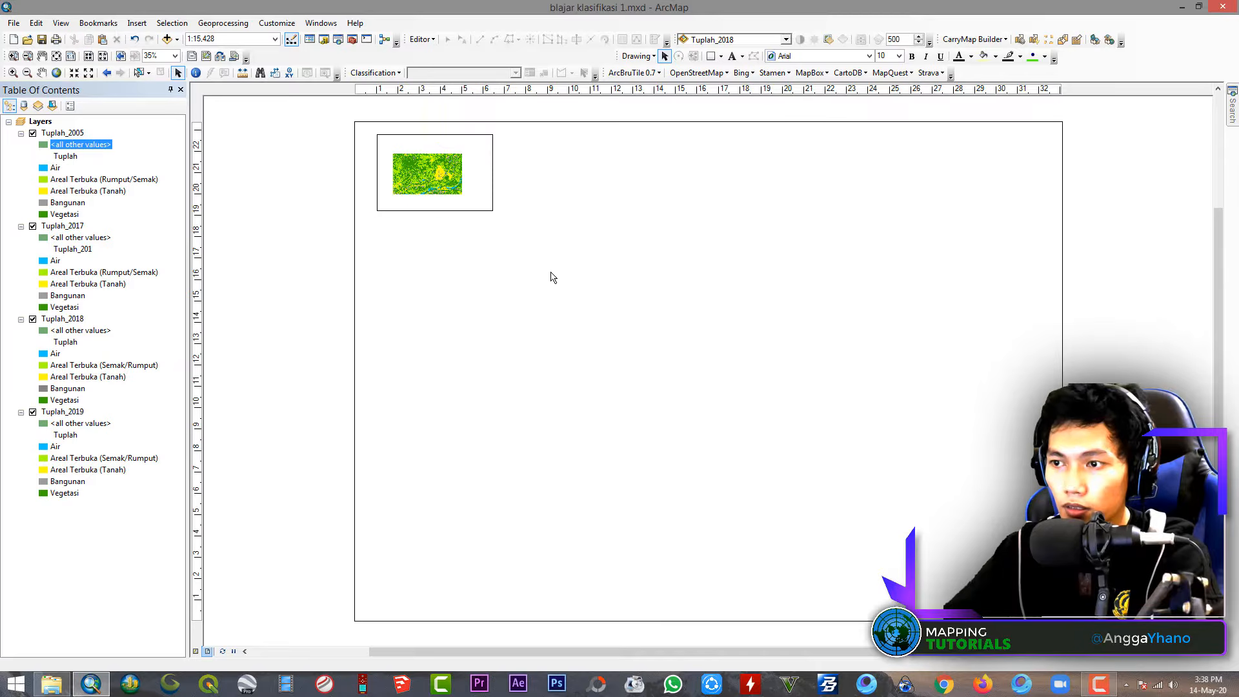
right_click(552, 277)
click(610, 352)
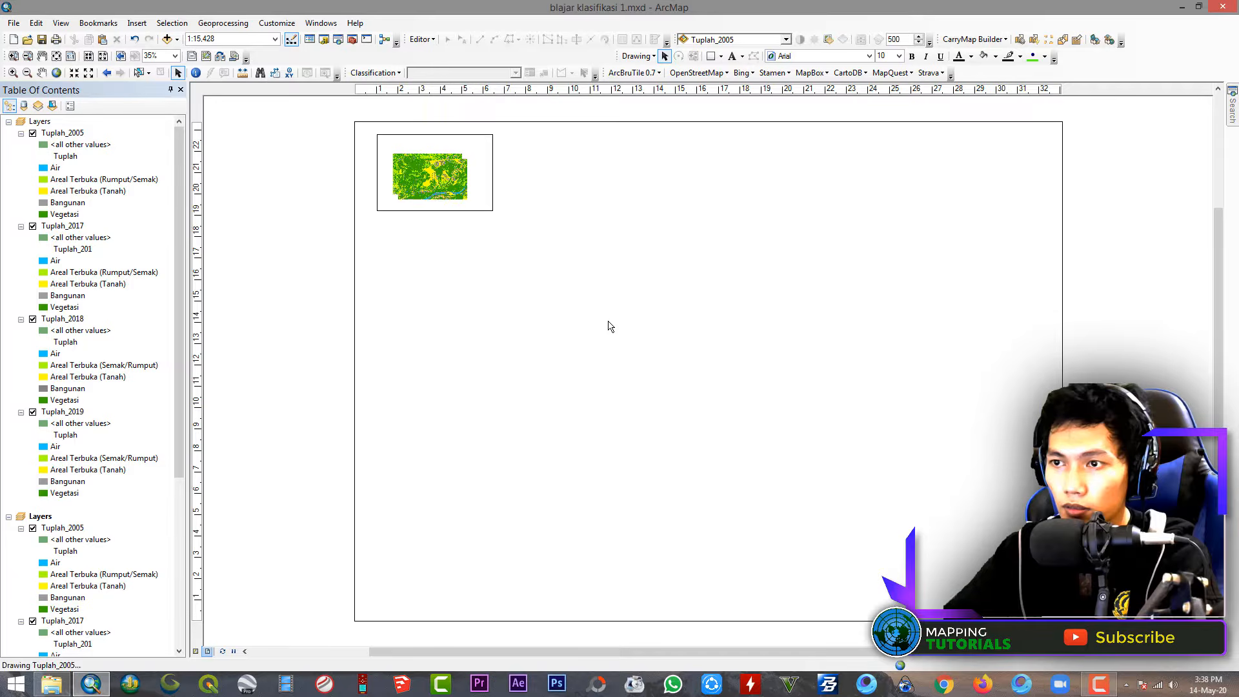
right_click(615, 268)
click(647, 380)
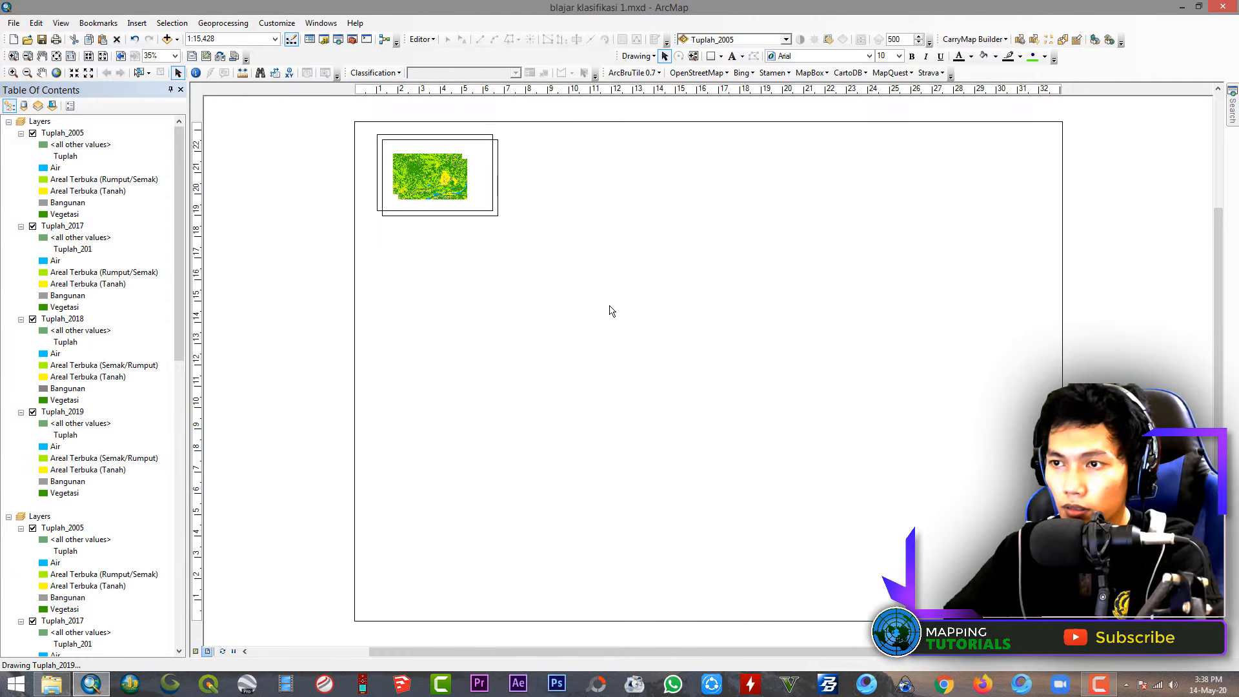
right_click(581, 253)
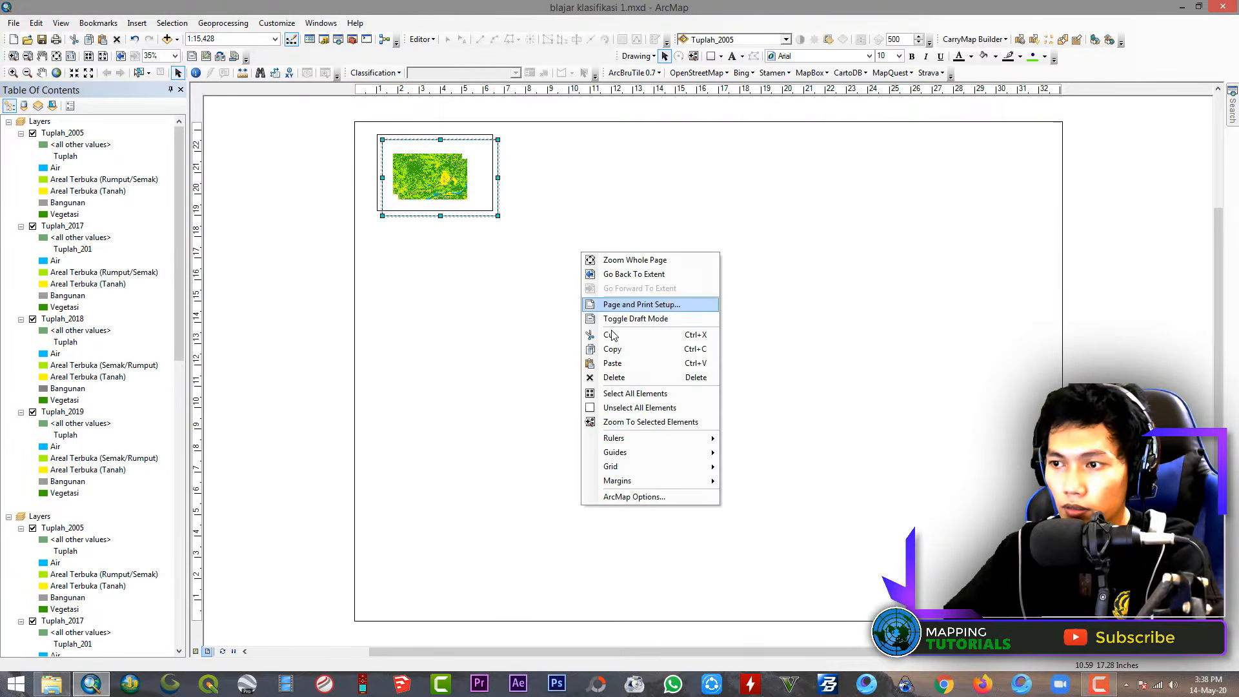
click(616, 363)
Spread the pasted data frames out beside and below the original in a rough two-by-two arrangement
drag(439, 181, 725, 215)
drag(425, 190, 567, 187)
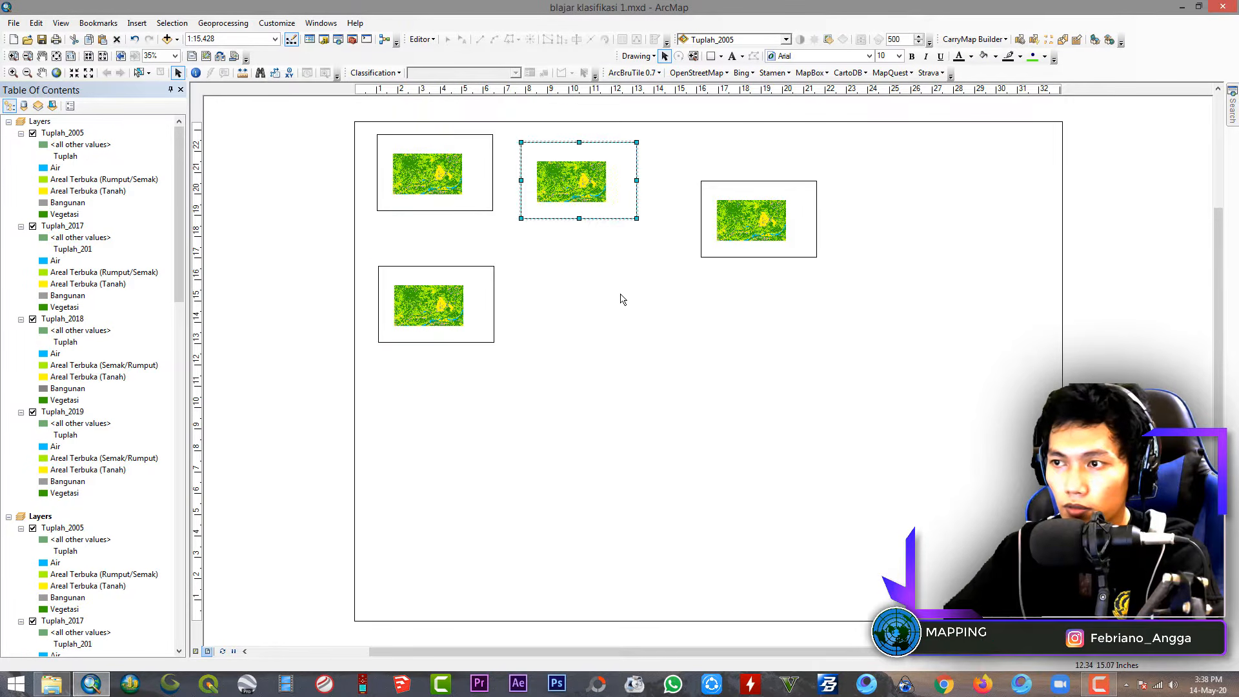
drag(755, 219, 598, 284)
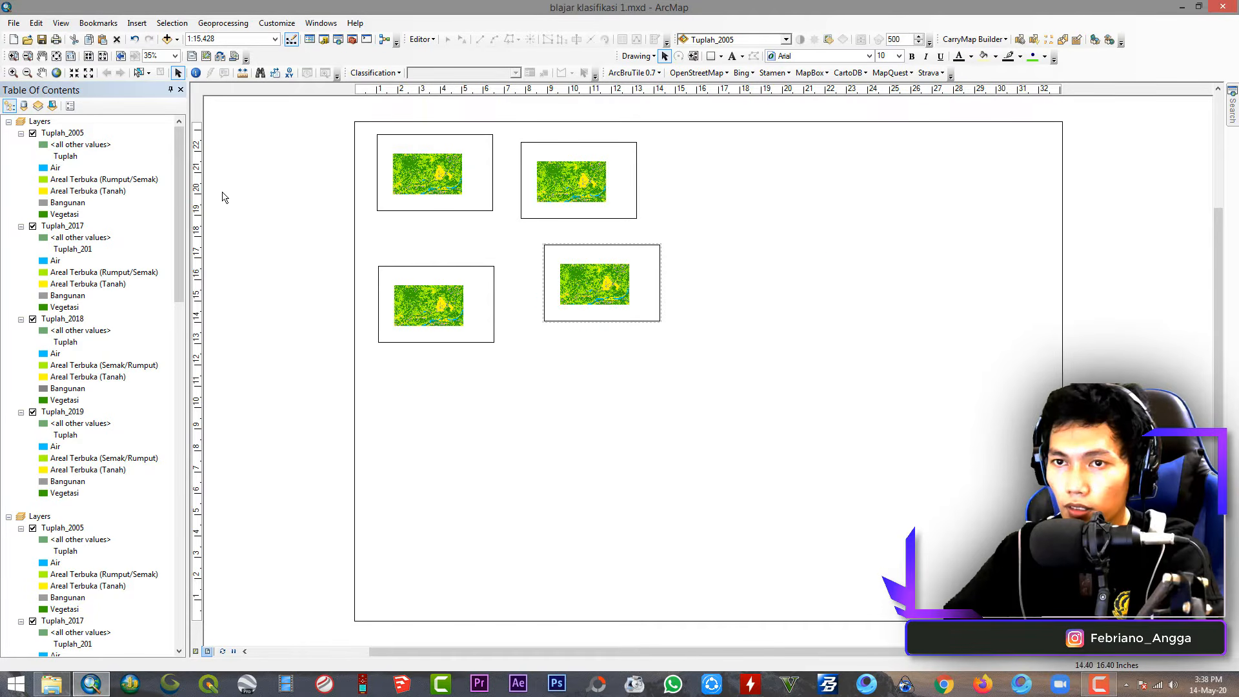
Activate the first data frame and remove the Tuplah_2017, Tuplah_2018 and Tuplah_2019 layers from it
right_click(41, 122)
click(65, 126)
click(58, 135)
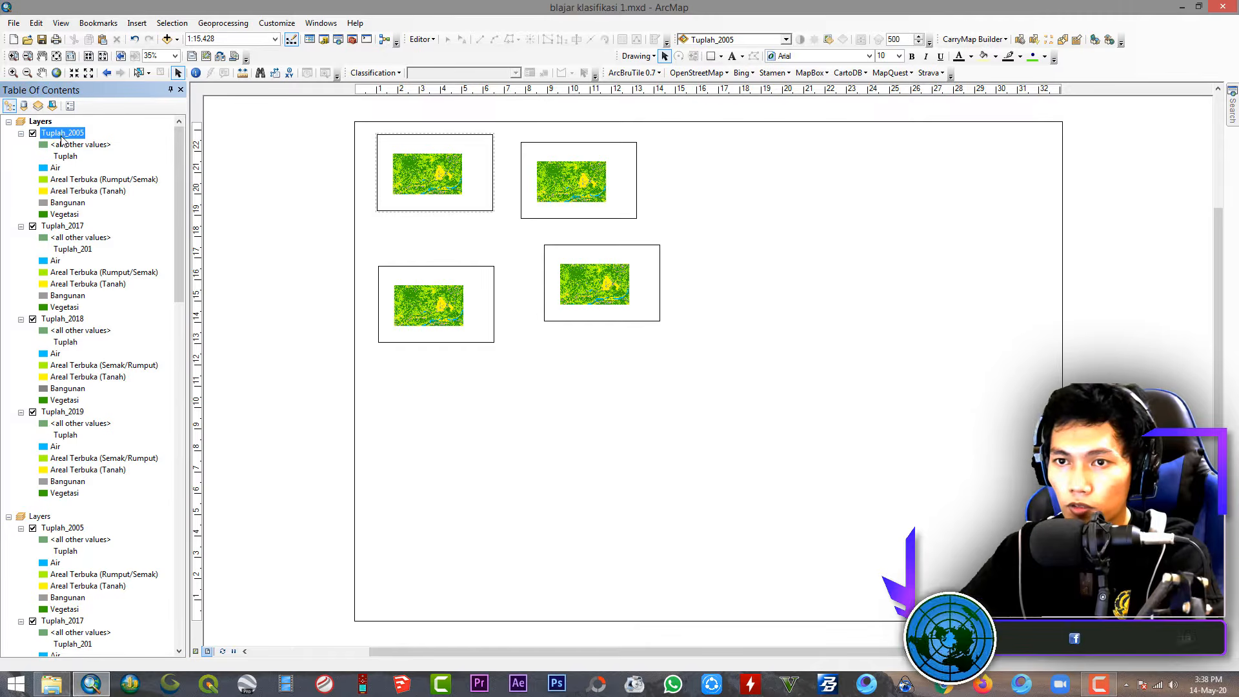
click(53, 227)
click(55, 320)
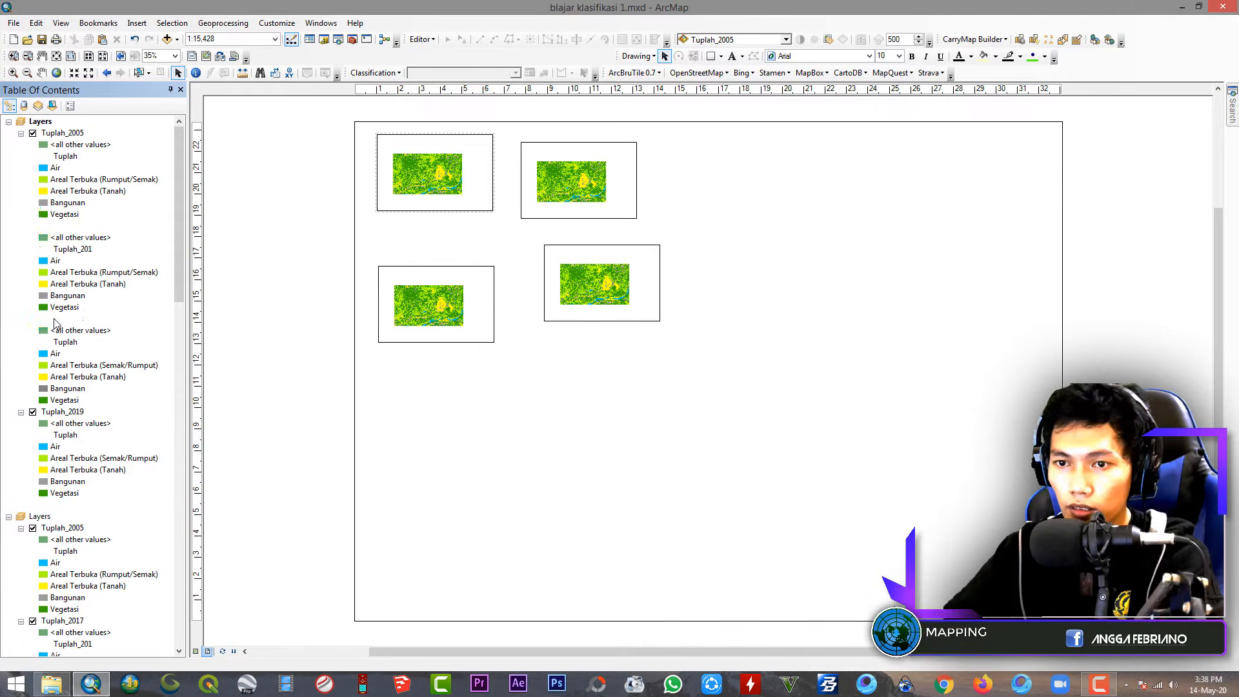
click(62, 401)
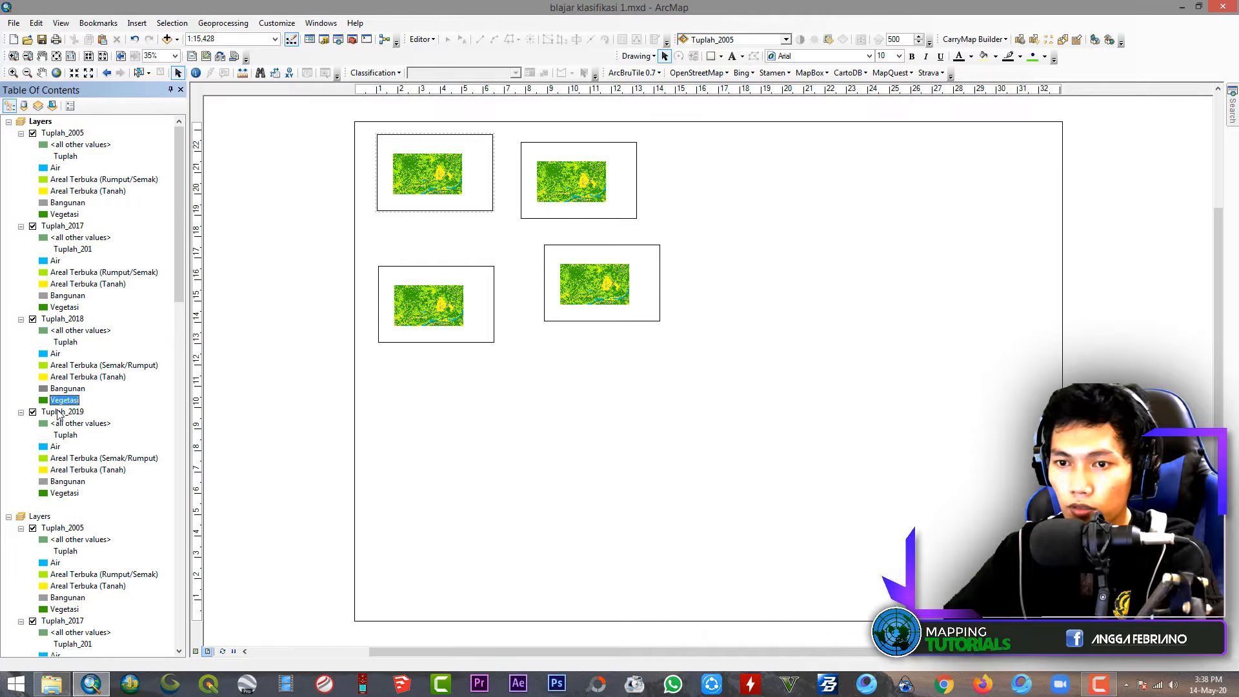
right_click(67, 229)
click(94, 246)
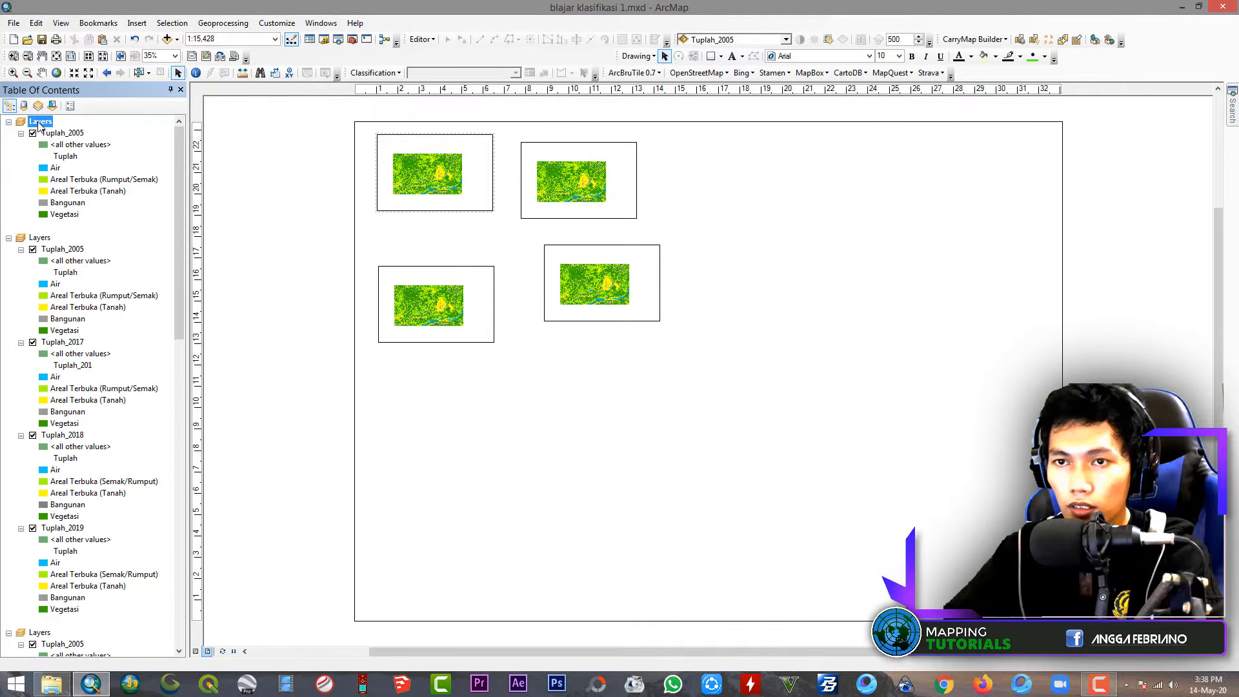
Rename the first data frame as 2005 and the second data frame as 2017
text(2005)
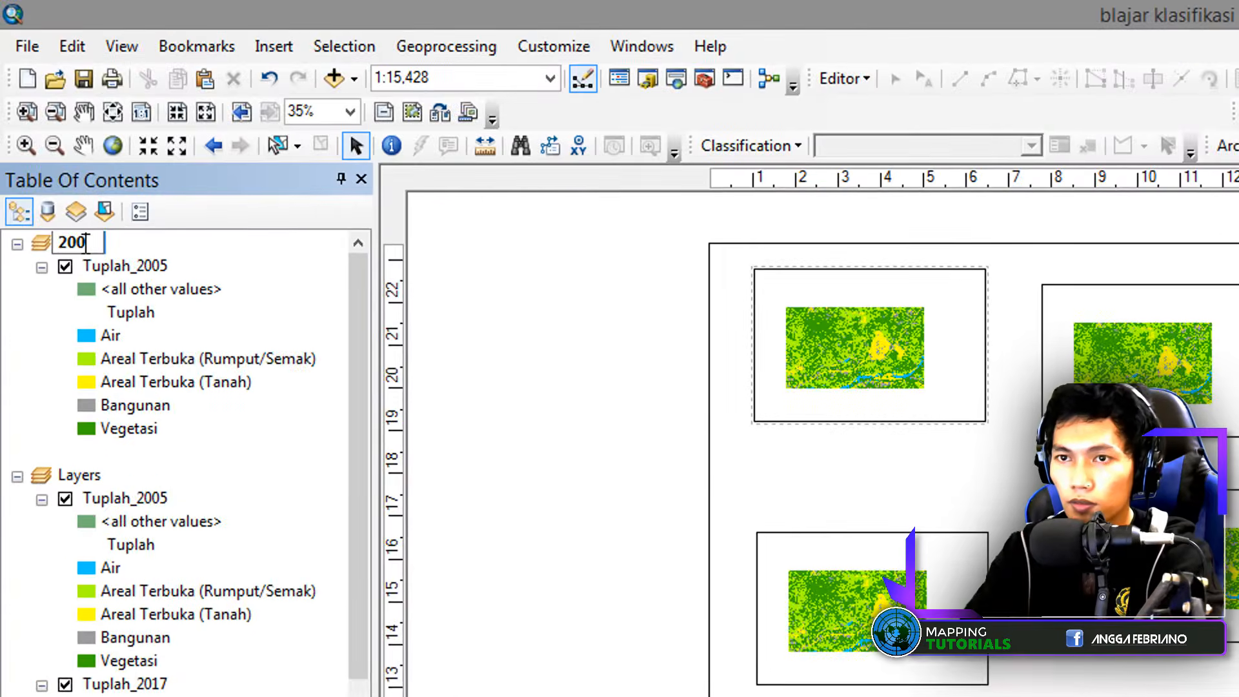
key(Return)
click(78, 476)
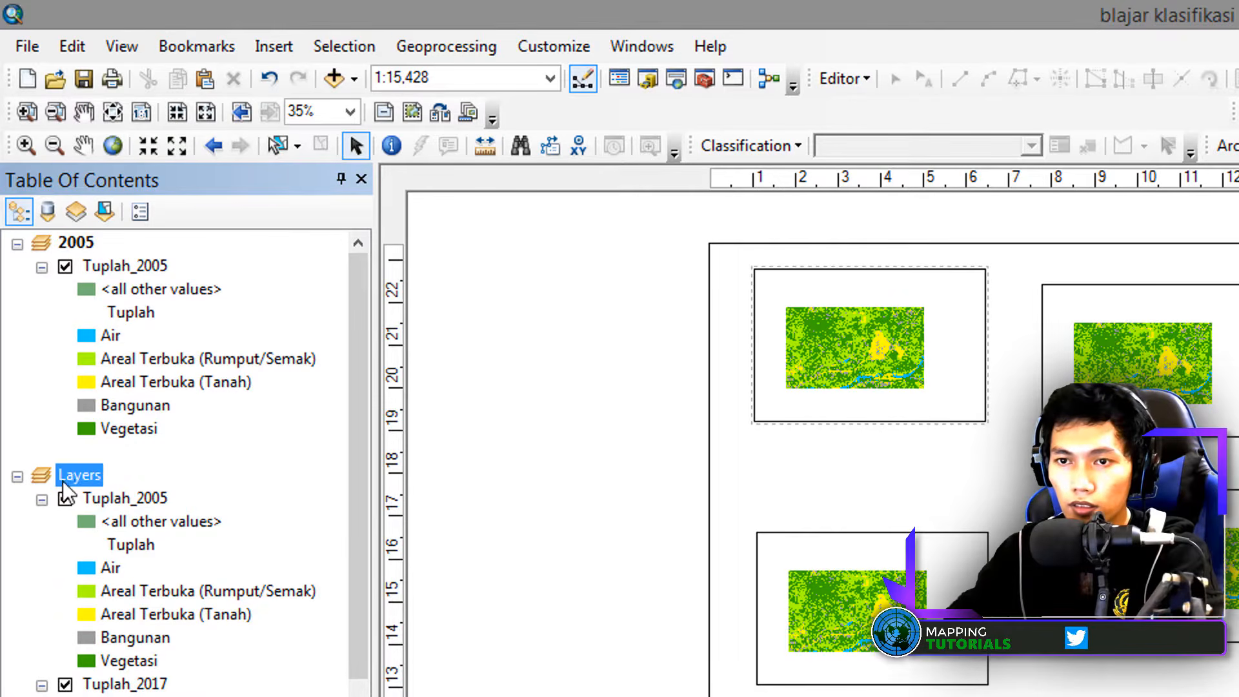
click(76, 474)
text(2017)
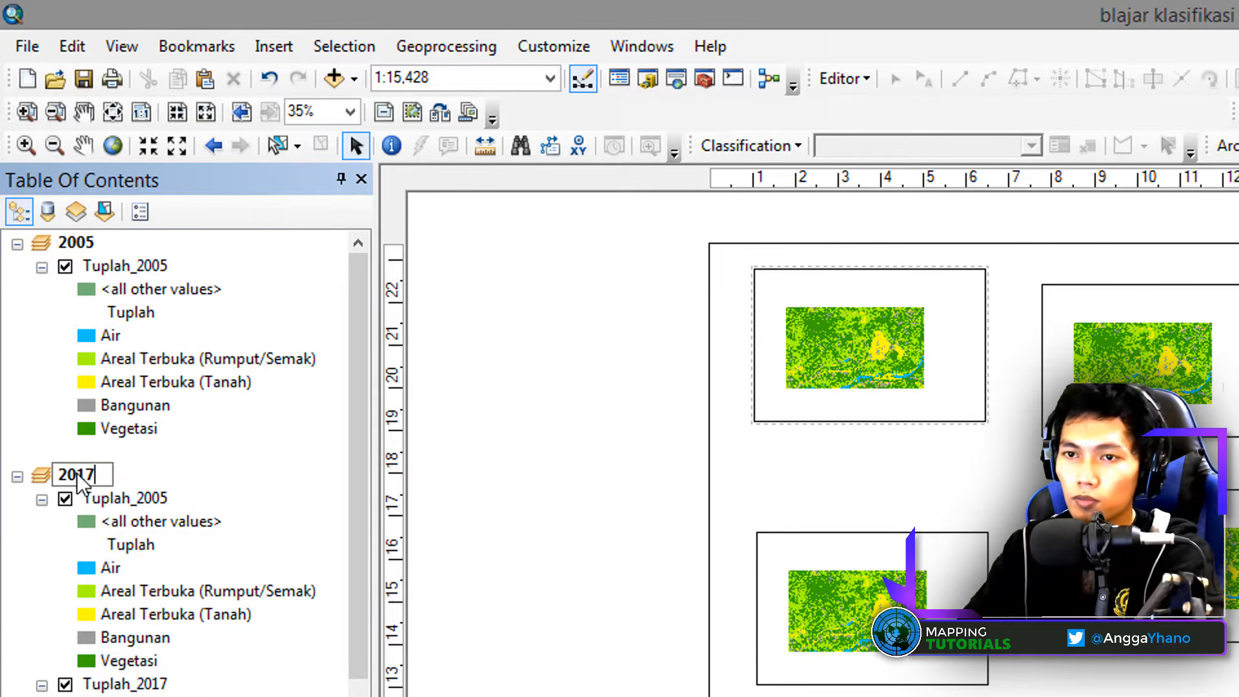
key(Return)
Remove the Tuplah_2005, Tuplah_2018 and Tuplah_2019 layers from the 2017 data frame
click(123, 494)
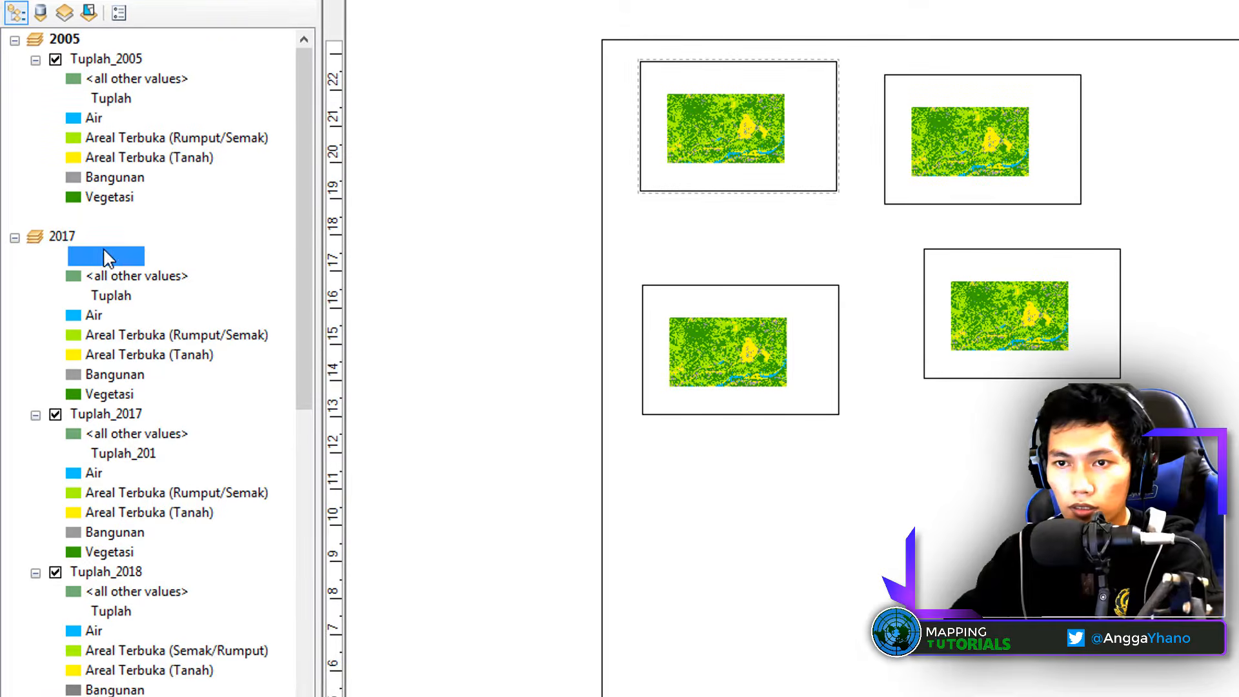
right_click(110, 259)
click(107, 286)
click(100, 413)
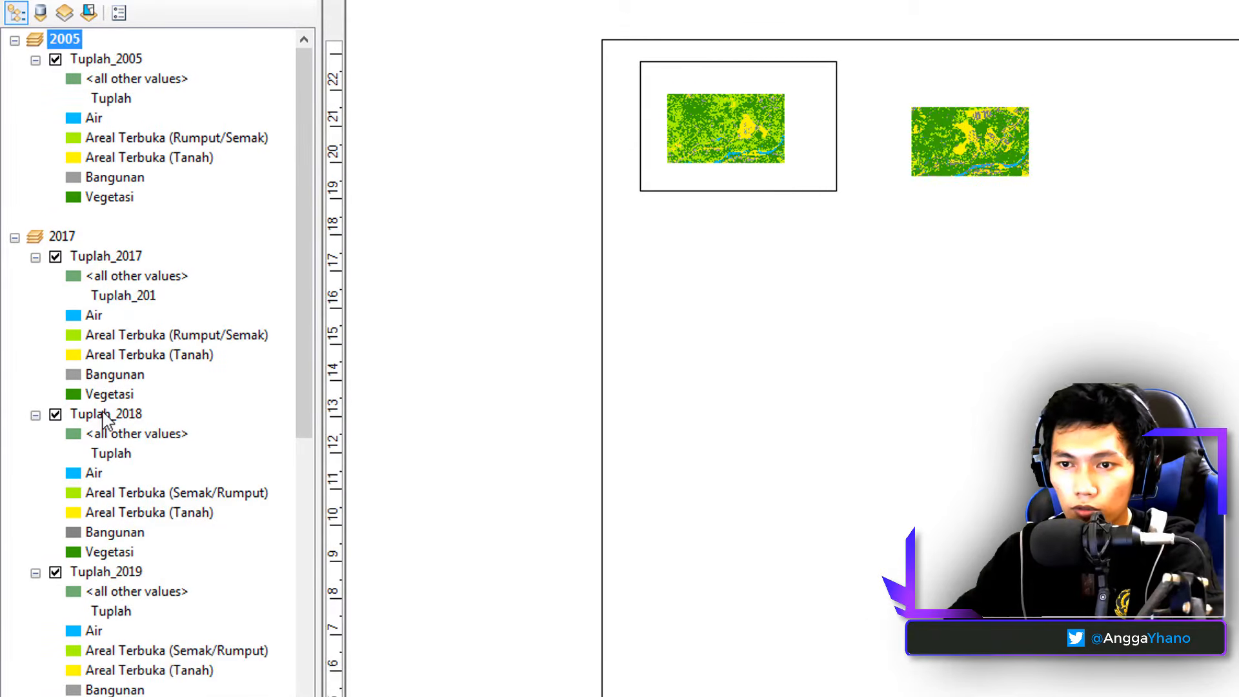
ctrl+click(98, 571)
right_click(97, 573)
click(107, 605)
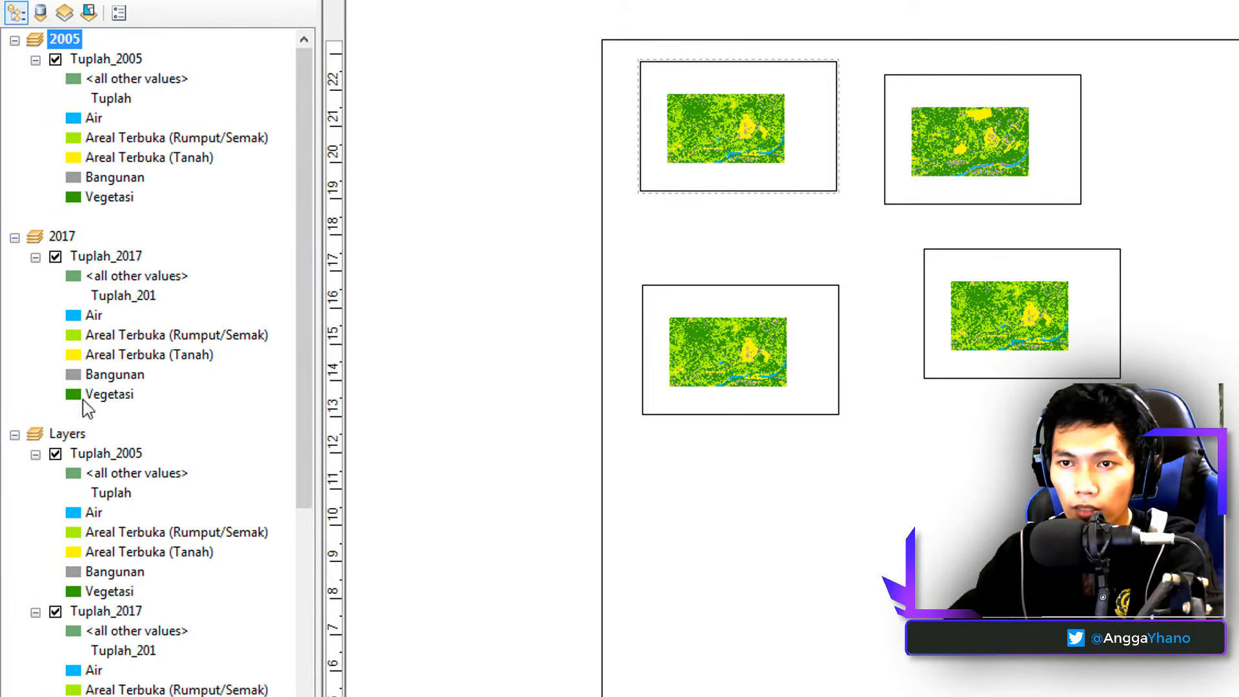
Rename the third data frame as 2018
click(76, 442)
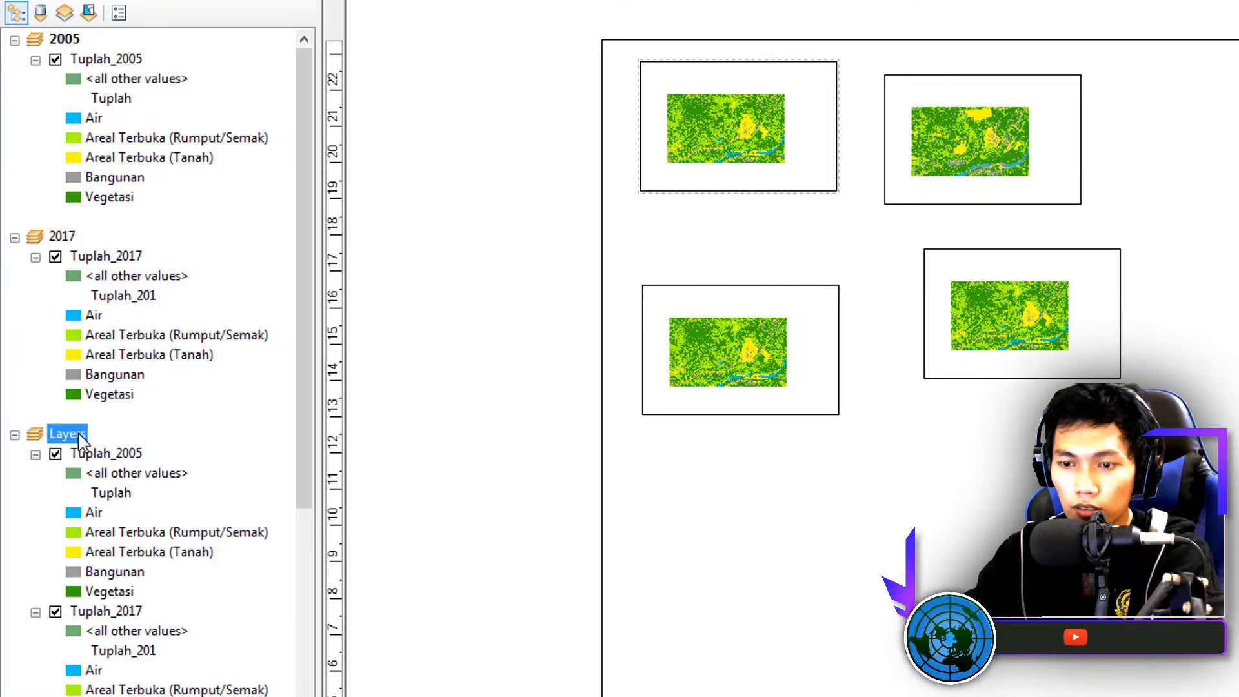
click(76, 434)
text(018)
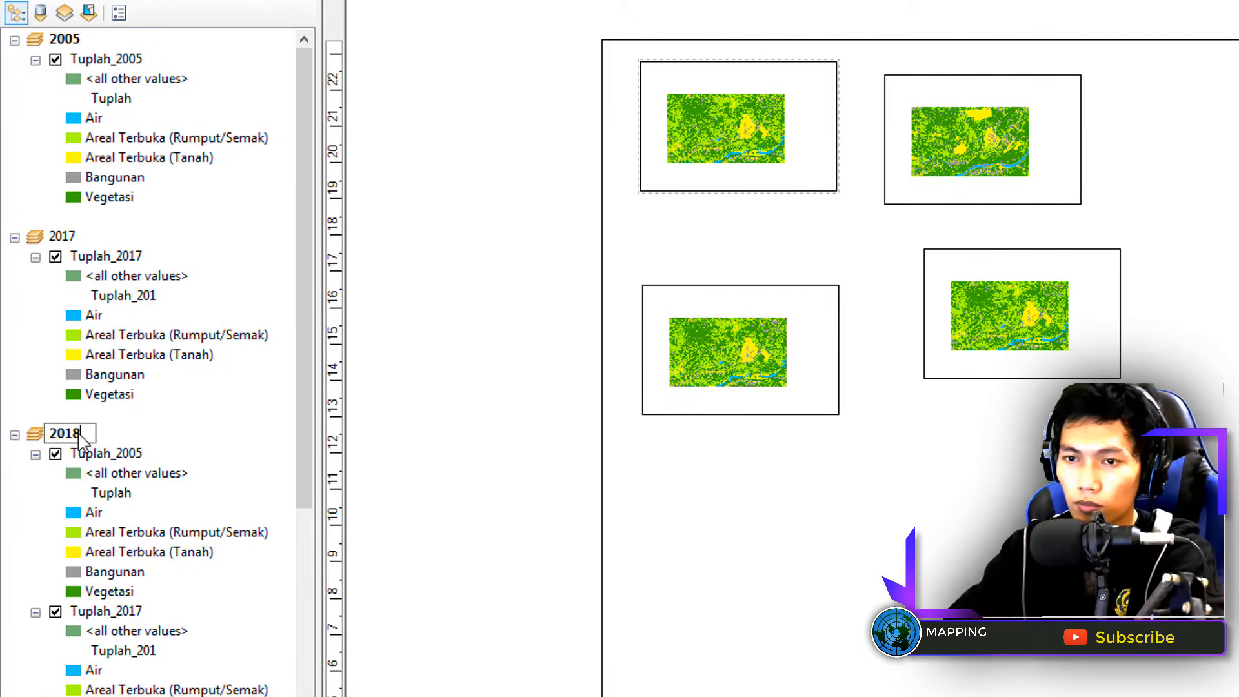
Remove the Tuplah_2005, Tuplah_2017 and Tuplah_2019 layers from the 2018 data frame
click(96, 453)
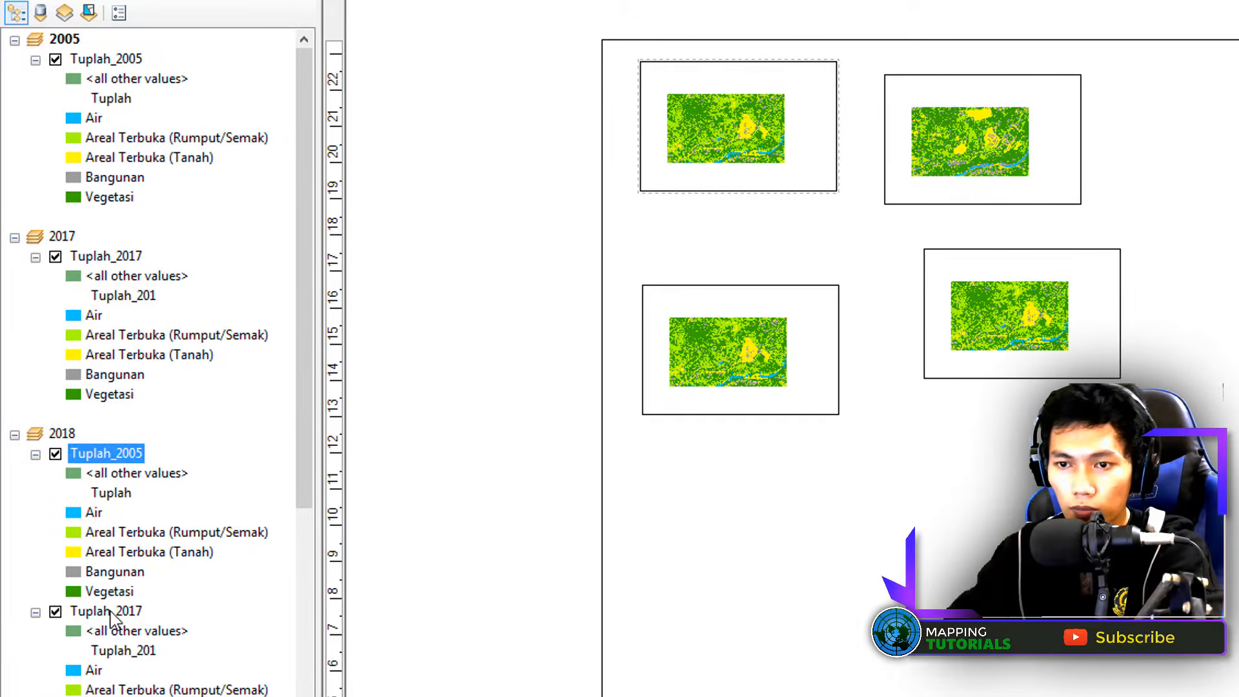
ctrl+click(111, 611)
right_click(114, 531)
click(227, 563)
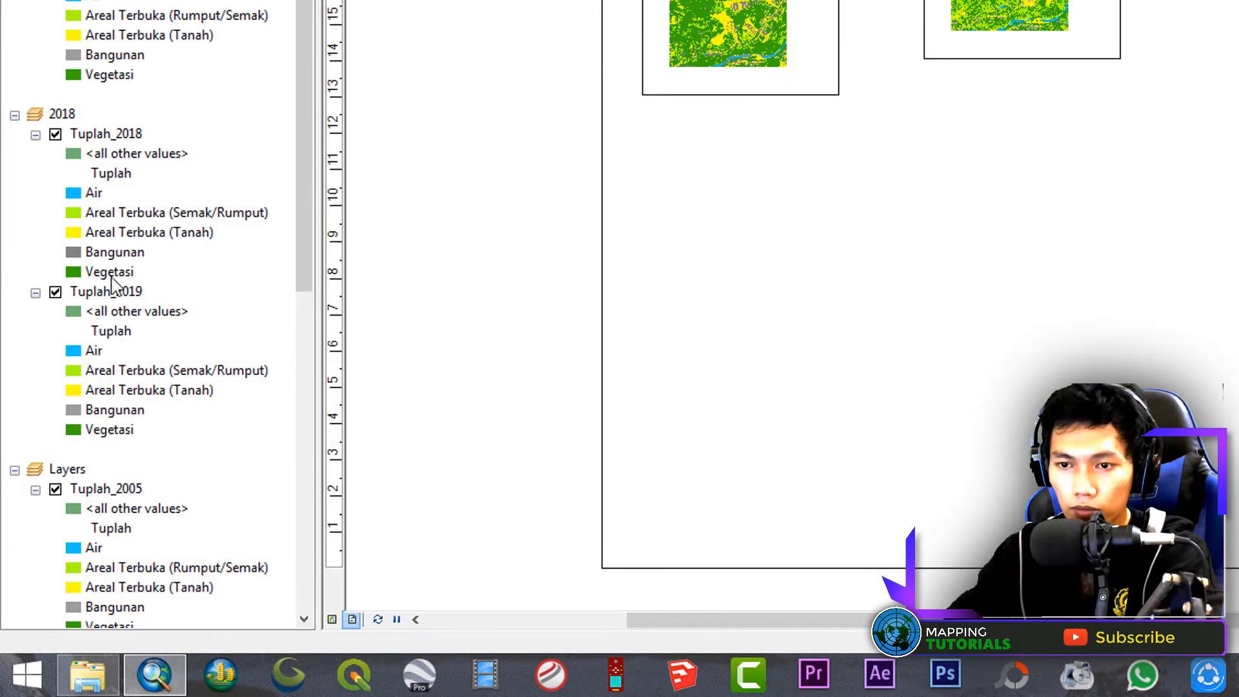
right_click(118, 533)
click(172, 0)
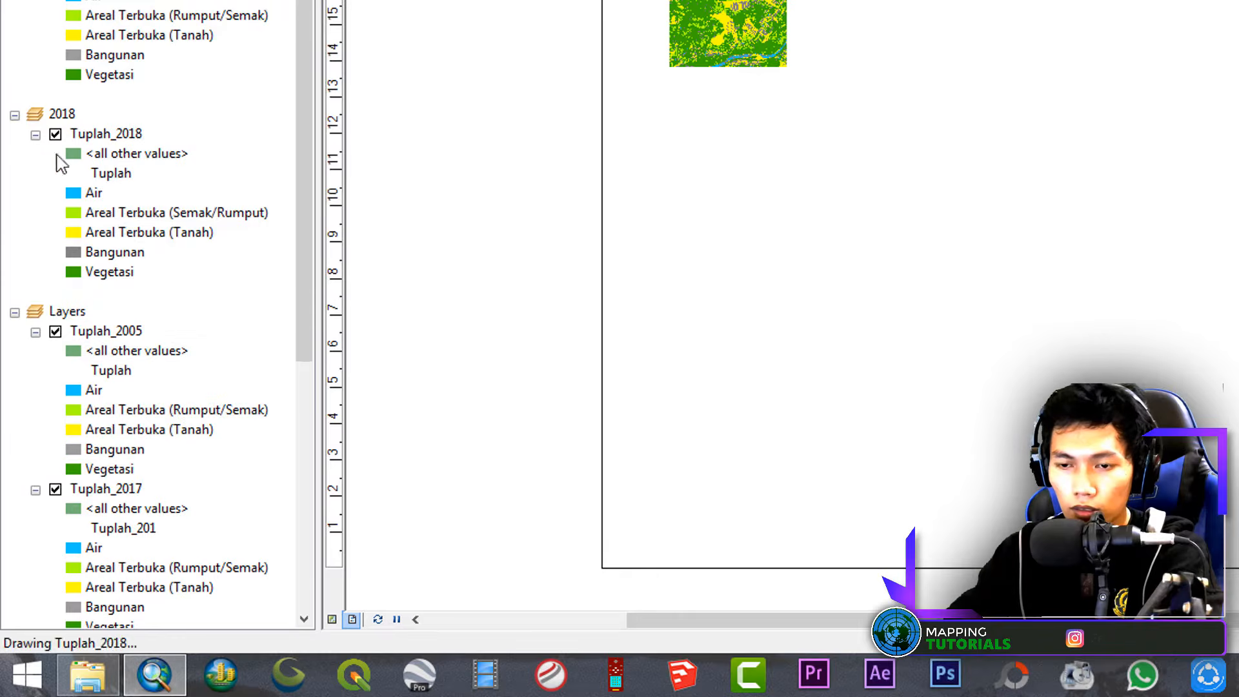
Rename the fourth data frame as 2019
scroll(65, 304, down, 2)
click(69, 195)
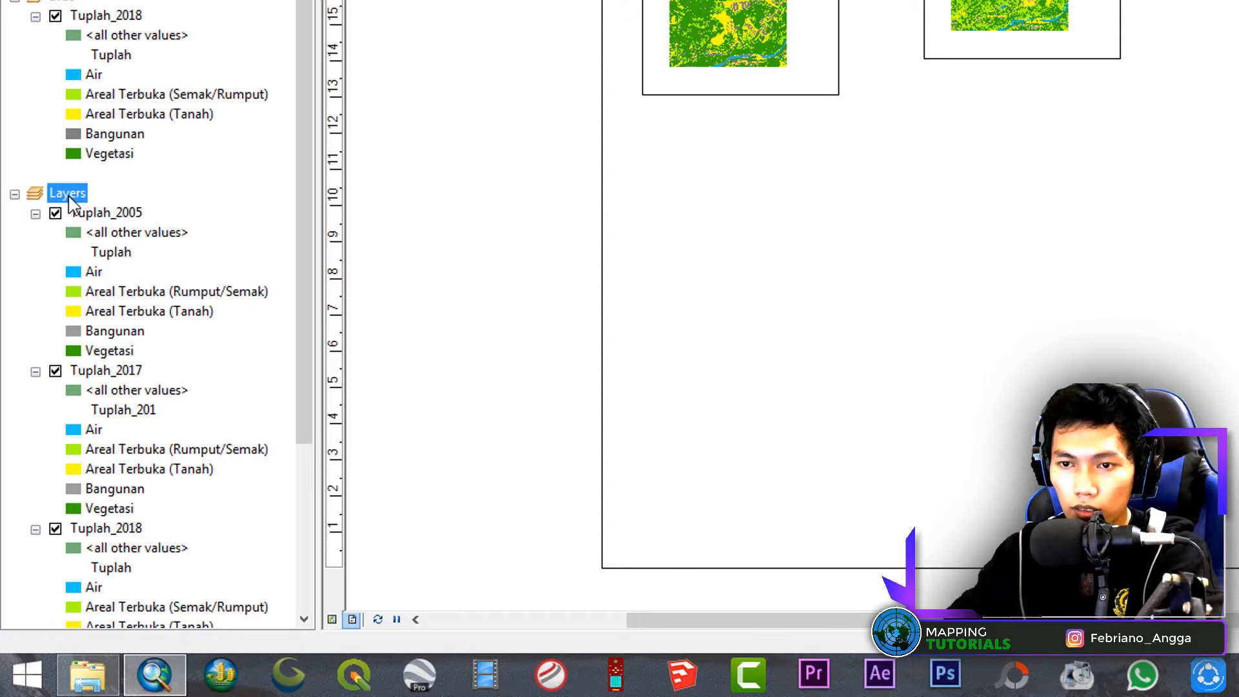
click(68, 195)
text(2019)
key(Return)
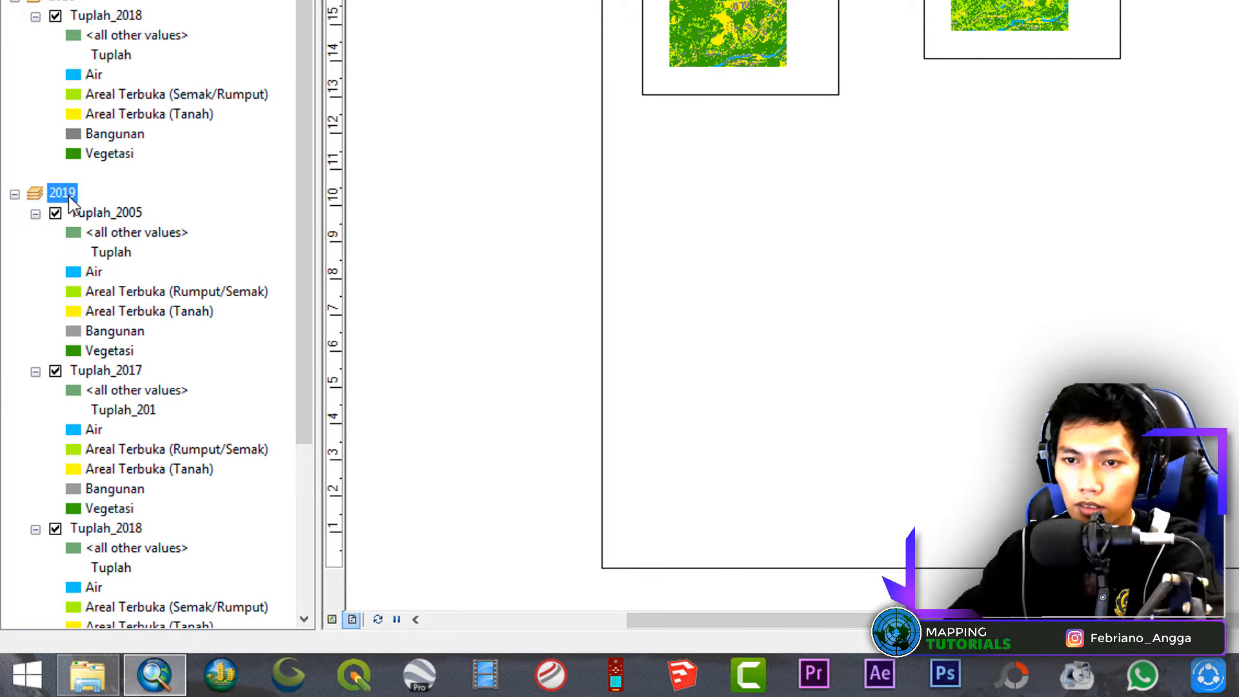
Remove the Tuplah_2018 layer from the 2019 data frame
click(93, 214)
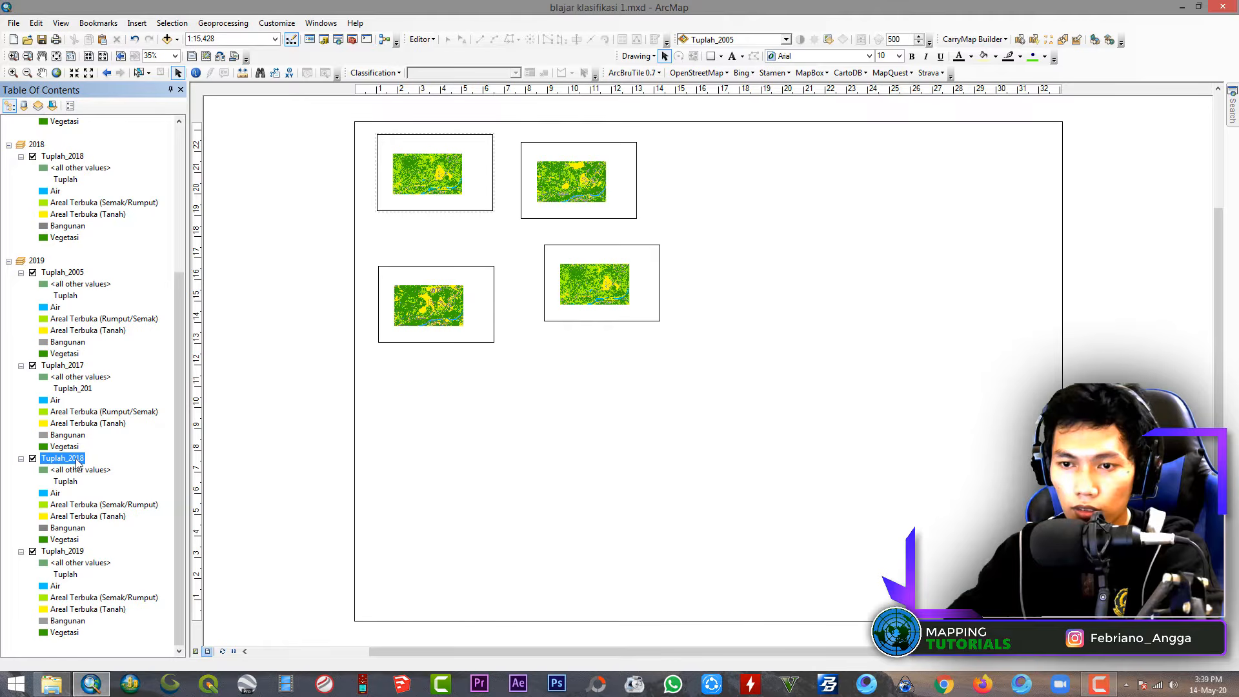
right_click(76, 460)
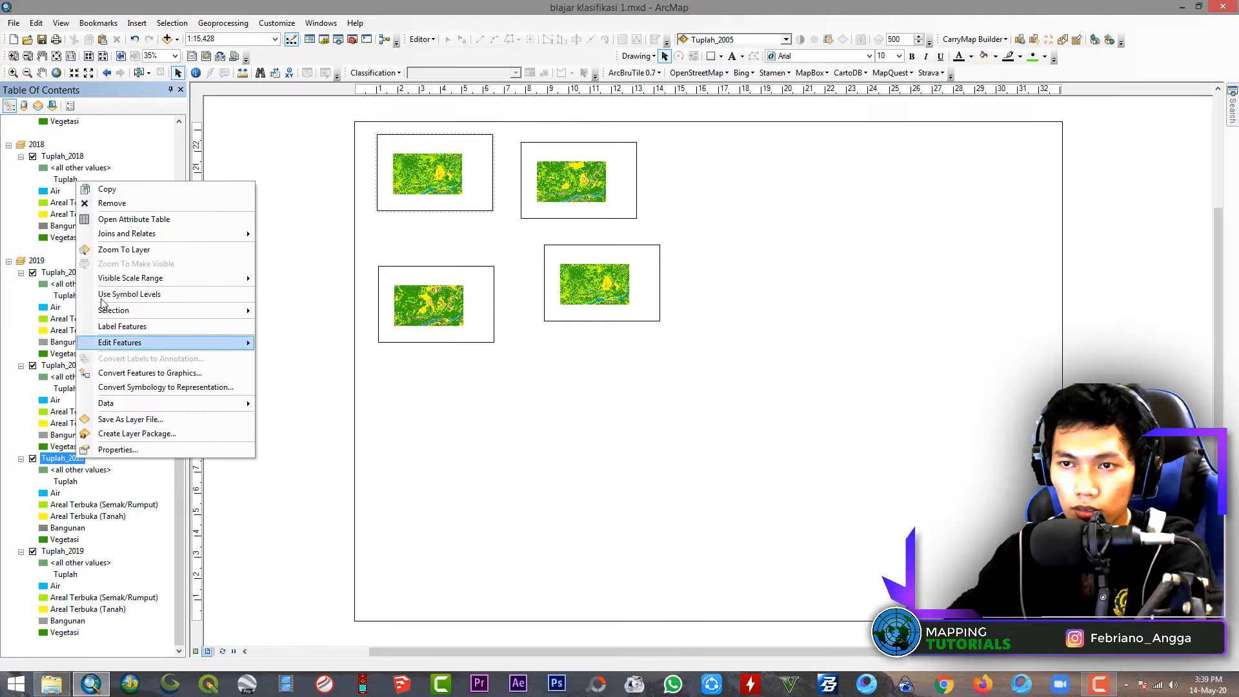
click(109, 204)
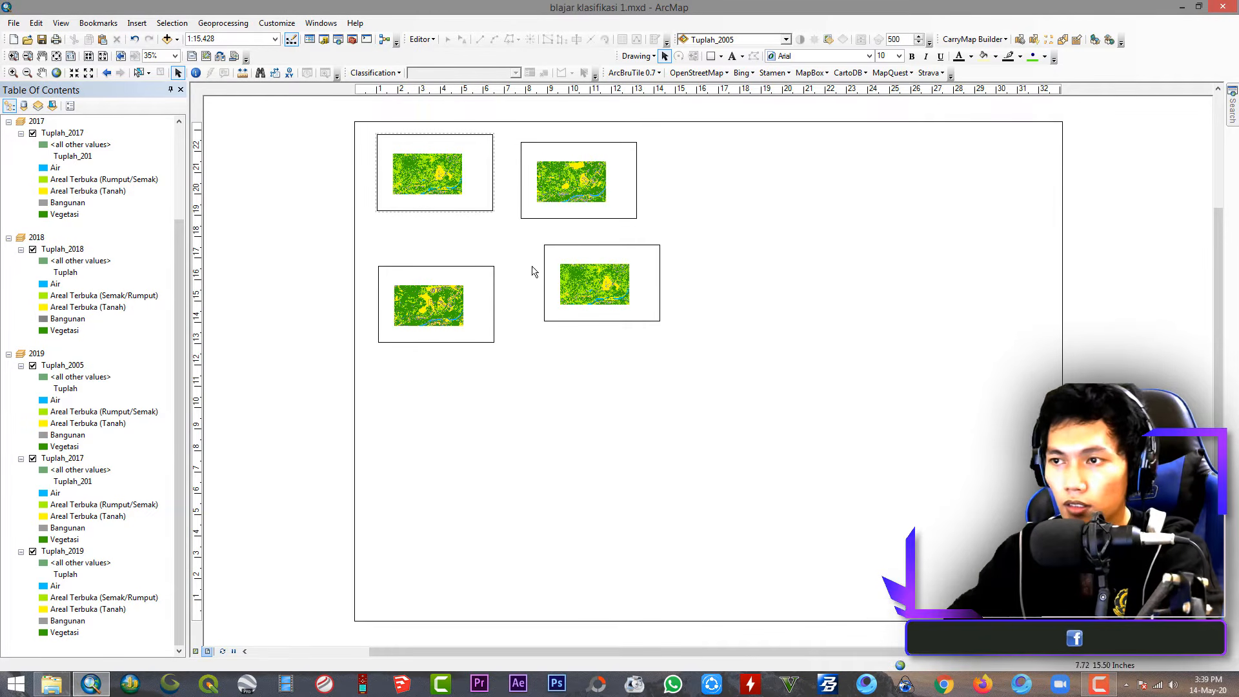
Spread the 2017, 2018 and 2019 data frames apart on the page to free space around the 2005 frame
click(567, 187)
drag(568, 188, 764, 266)
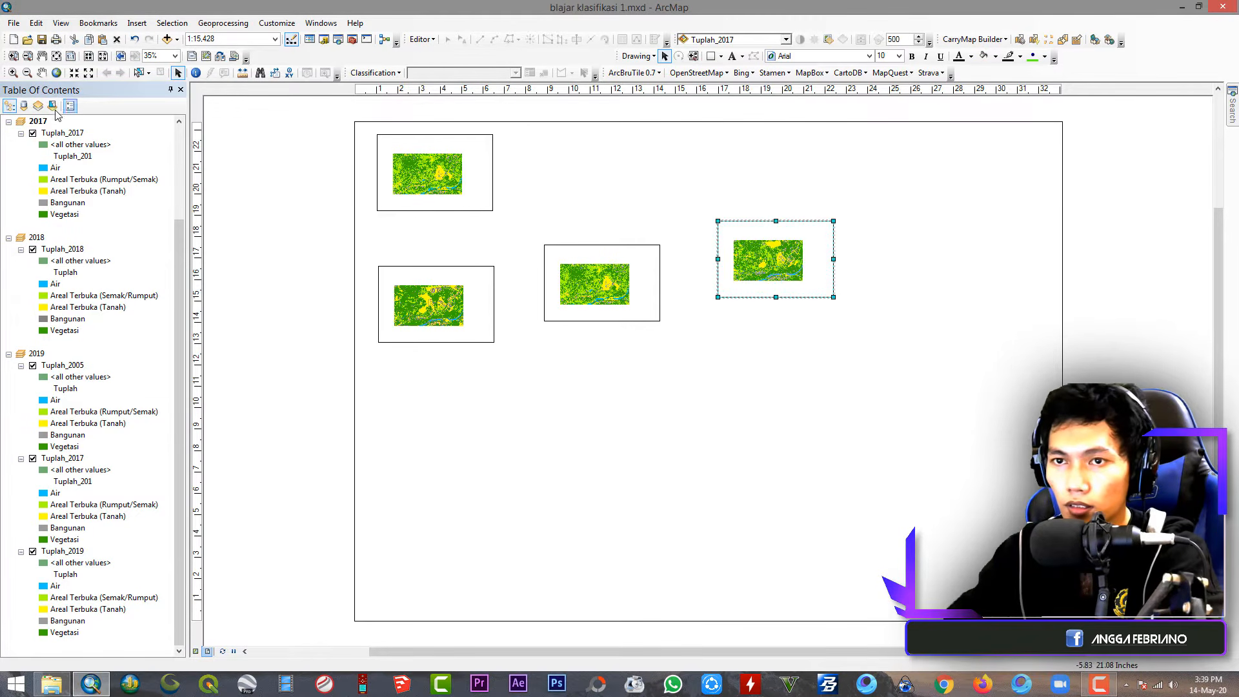
click(435, 173)
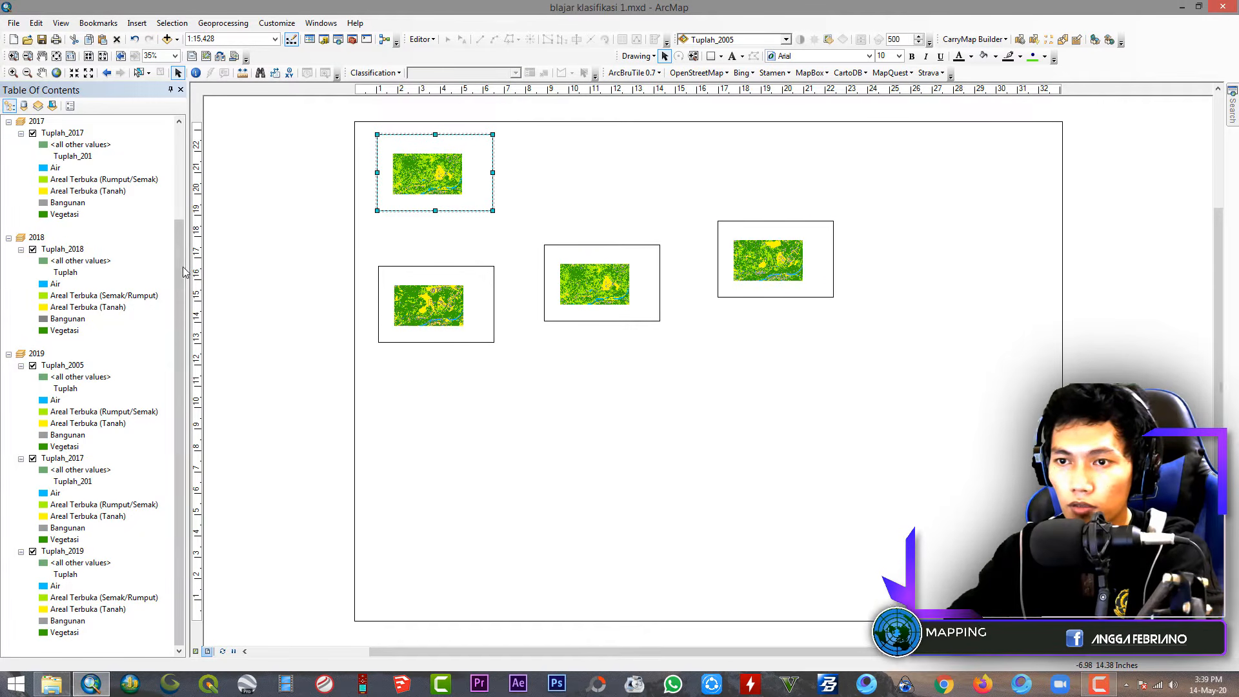
drag(181, 267, 184, 172)
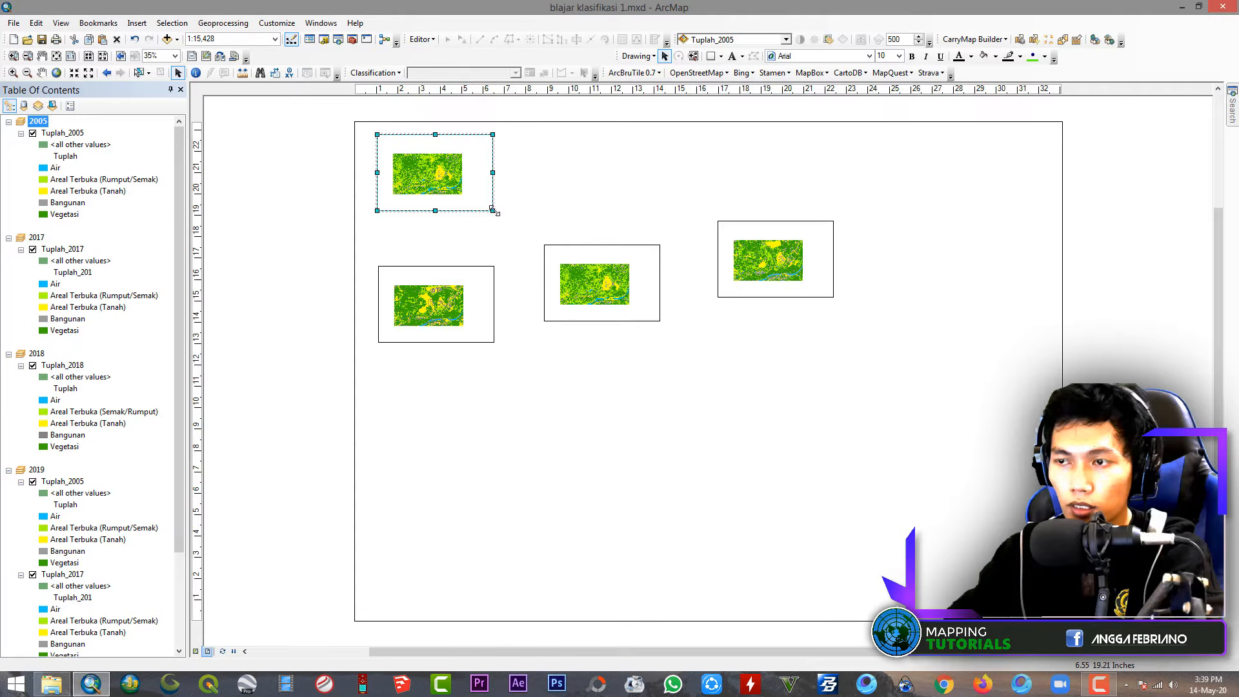
drag(517, 240, 517, 235)
click(61, 144)
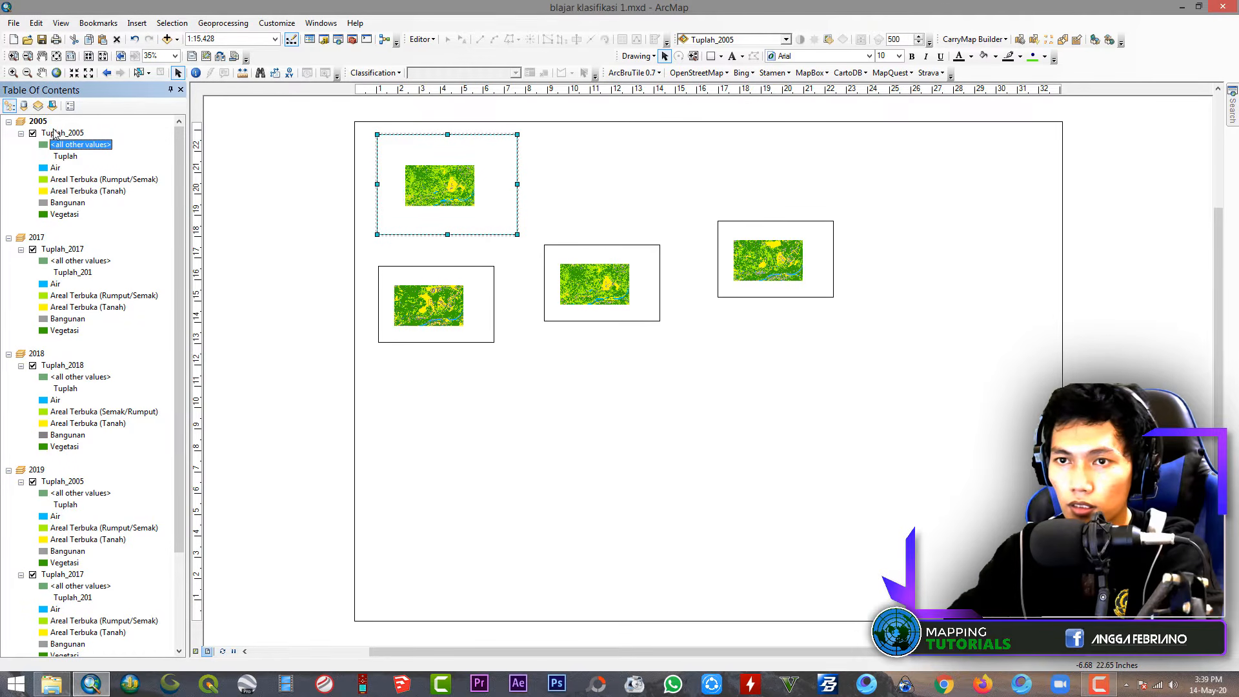
click(70, 132)
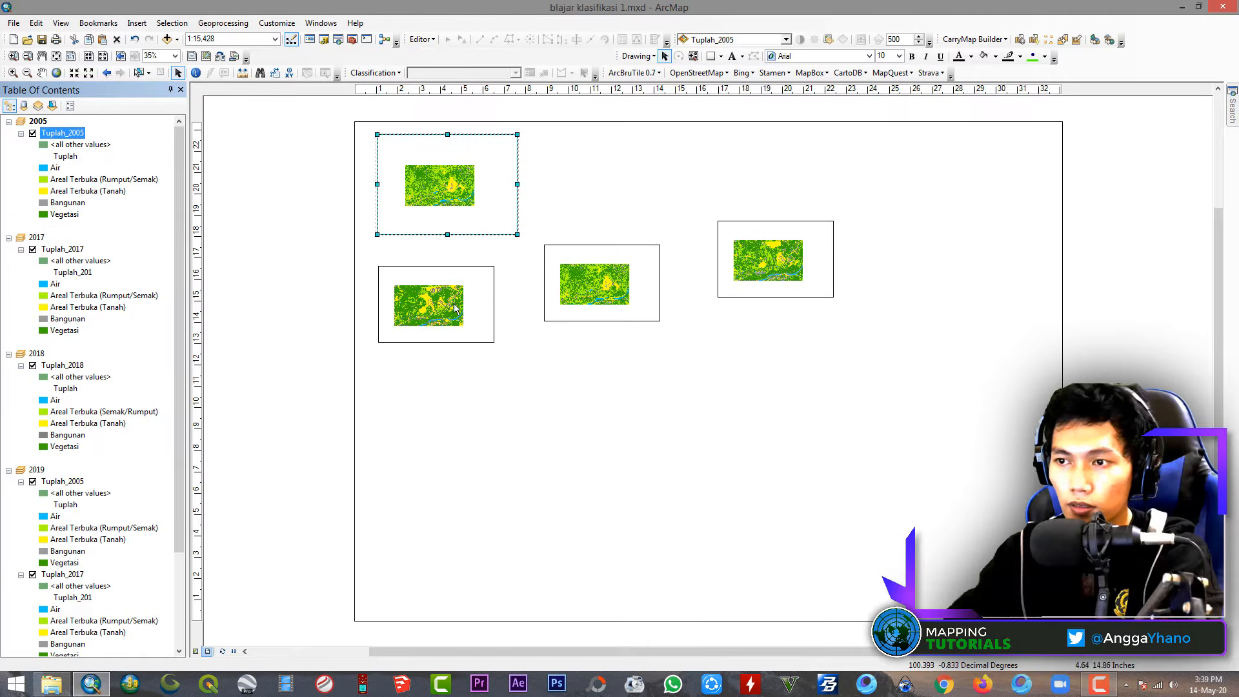
drag(455, 309, 496, 532)
drag(597, 284, 664, 432)
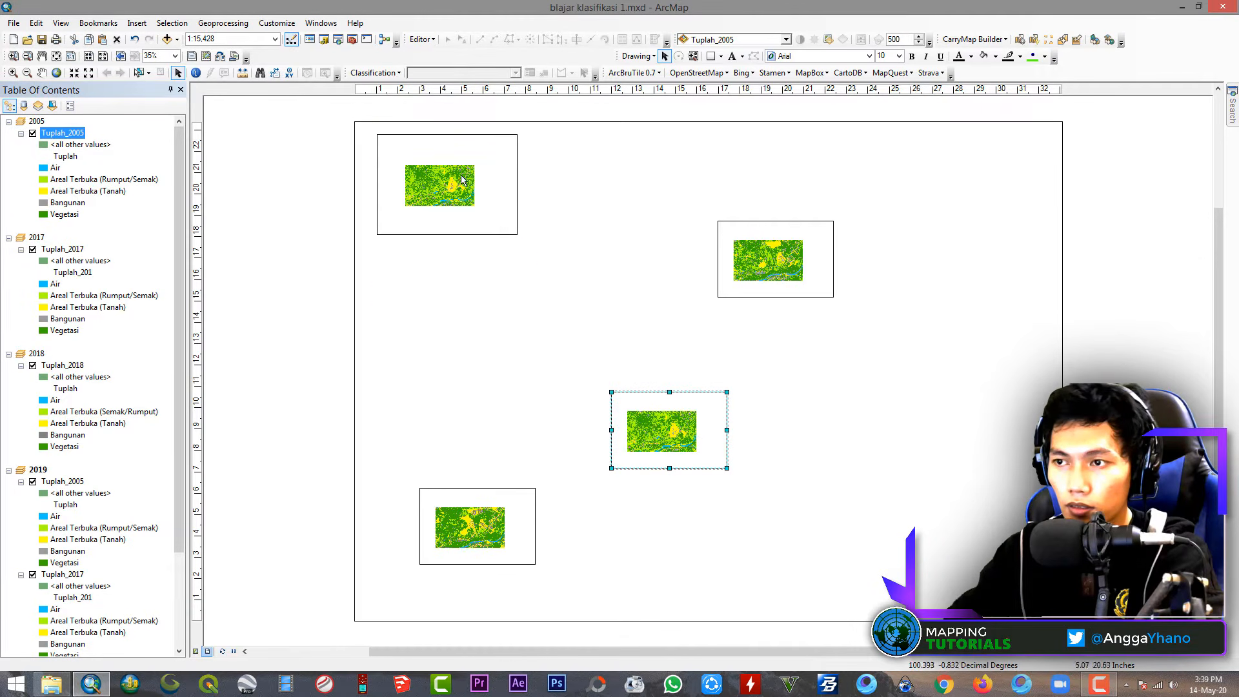
Enlarge the 2005 data frame in the page's upper-left area and fit its map to the full extent
click(463, 181)
drag(517, 234, 647, 349)
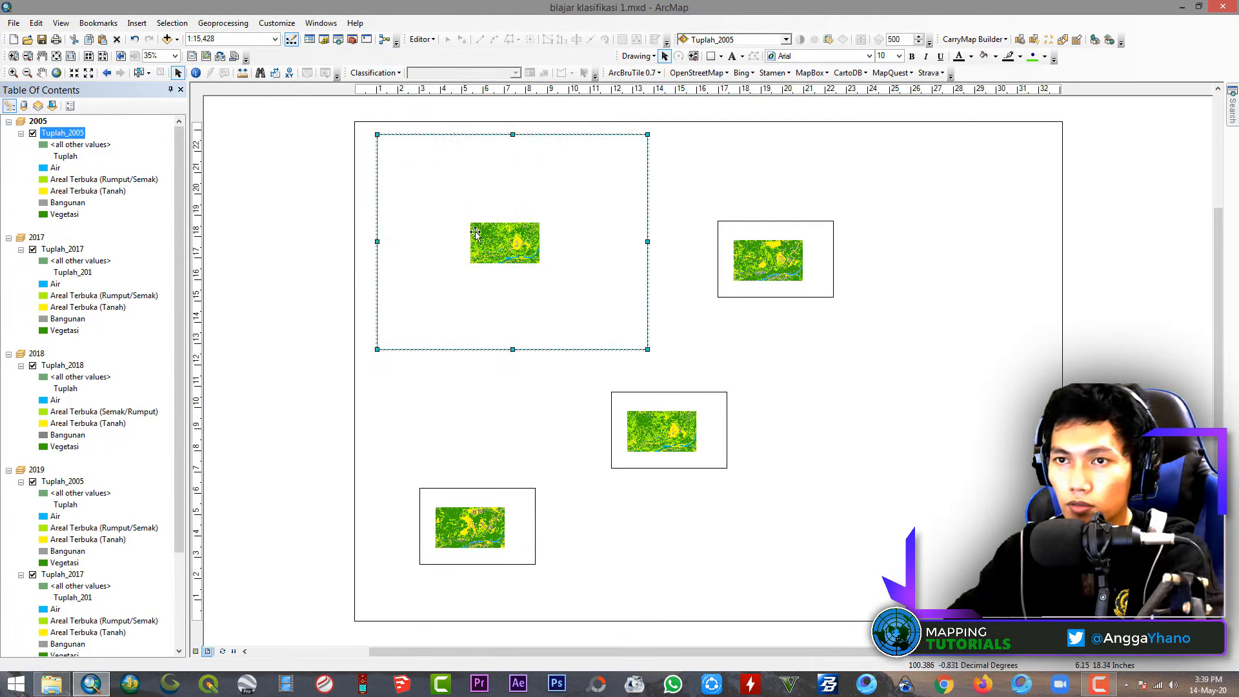
click(58, 73)
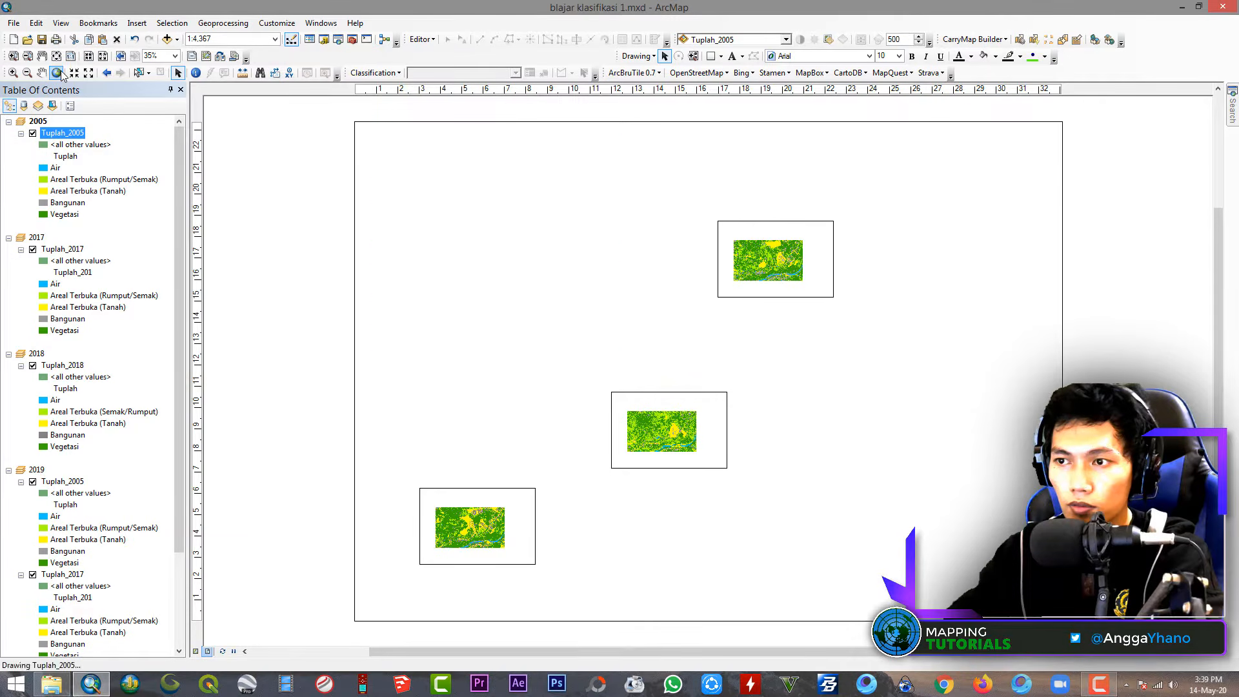
Place the 2017 data frame beside the 2005 frame, enlarge it and fit its map to the full extent
click(798, 260)
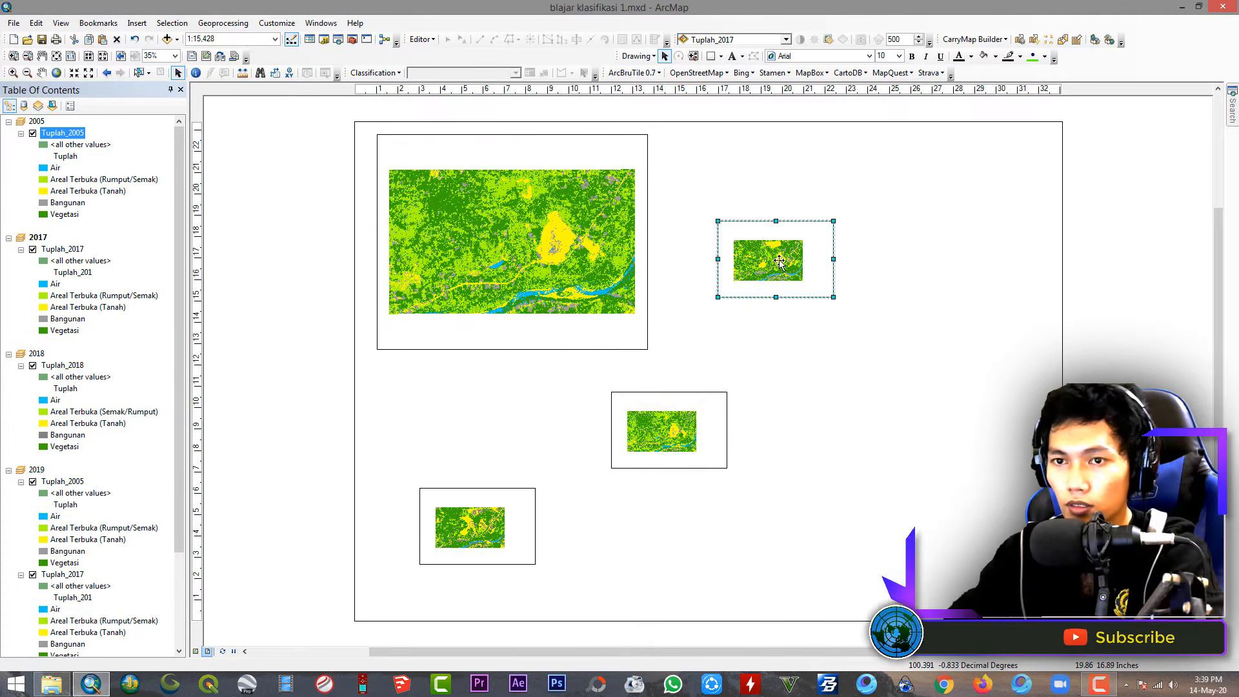
drag(784, 265, 717, 178)
drag(767, 211, 887, 315)
click(59, 73)
Reduce the 2005 data frame's height and width to match the 2017 frame and refit its map to full extent
click(514, 293)
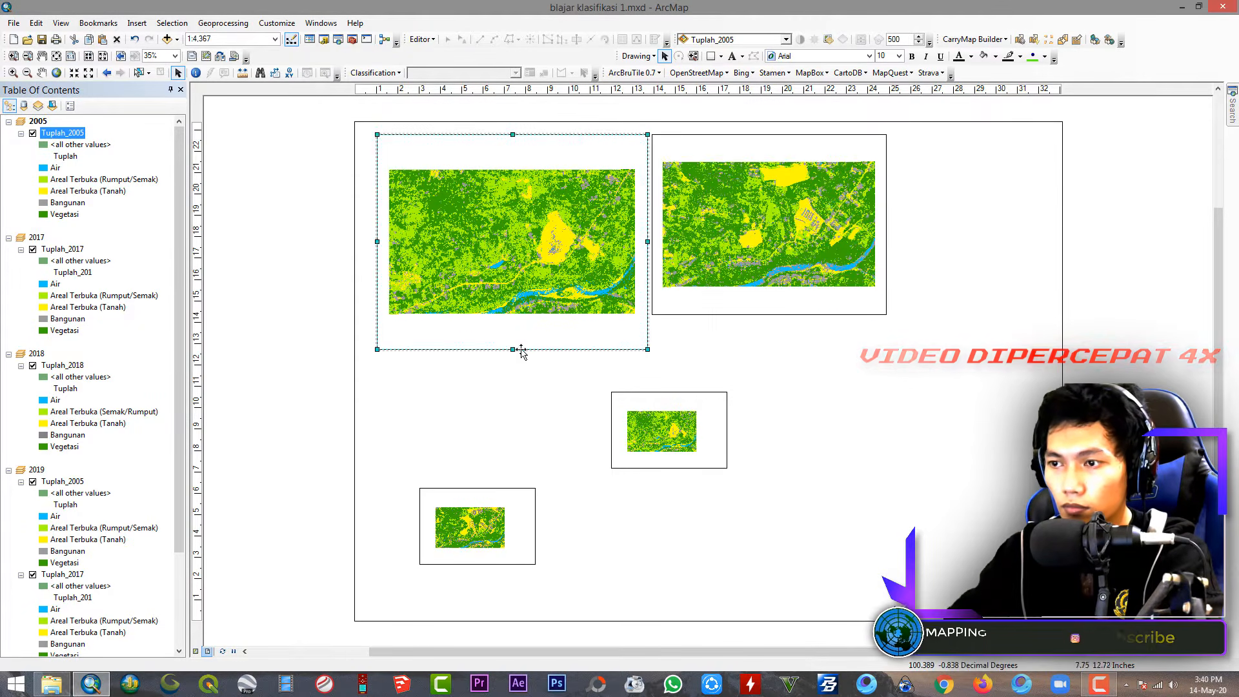
drag(512, 349, 516, 315)
drag(377, 224, 409, 225)
click(58, 77)
Arrange the 2018 and 2019 data frames in a second row below 2005 and 2017 and enlarge them to match
click(649, 420)
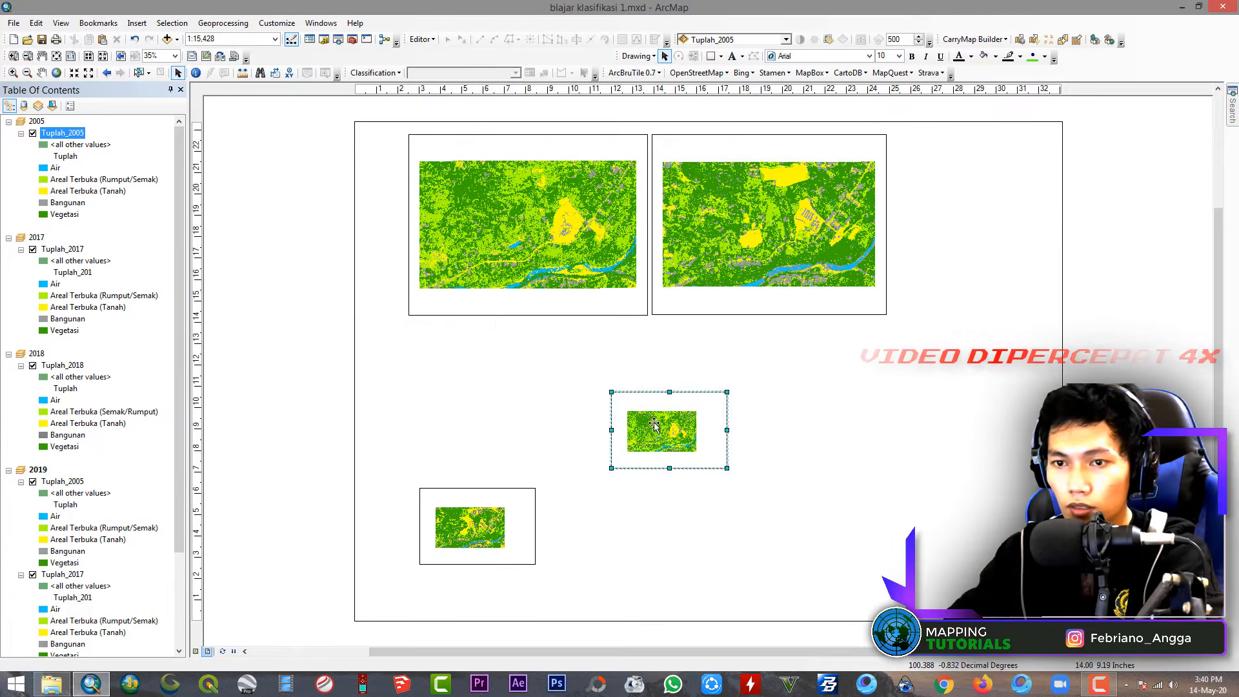
drag(476, 544, 648, 478)
drag(661, 431, 703, 358)
drag(768, 395, 886, 478)
Adjust the 2018 data frame's map to a scale of 1:5,000 with fixed zoom
click(581, 388)
click(74, 73)
click(88, 73)
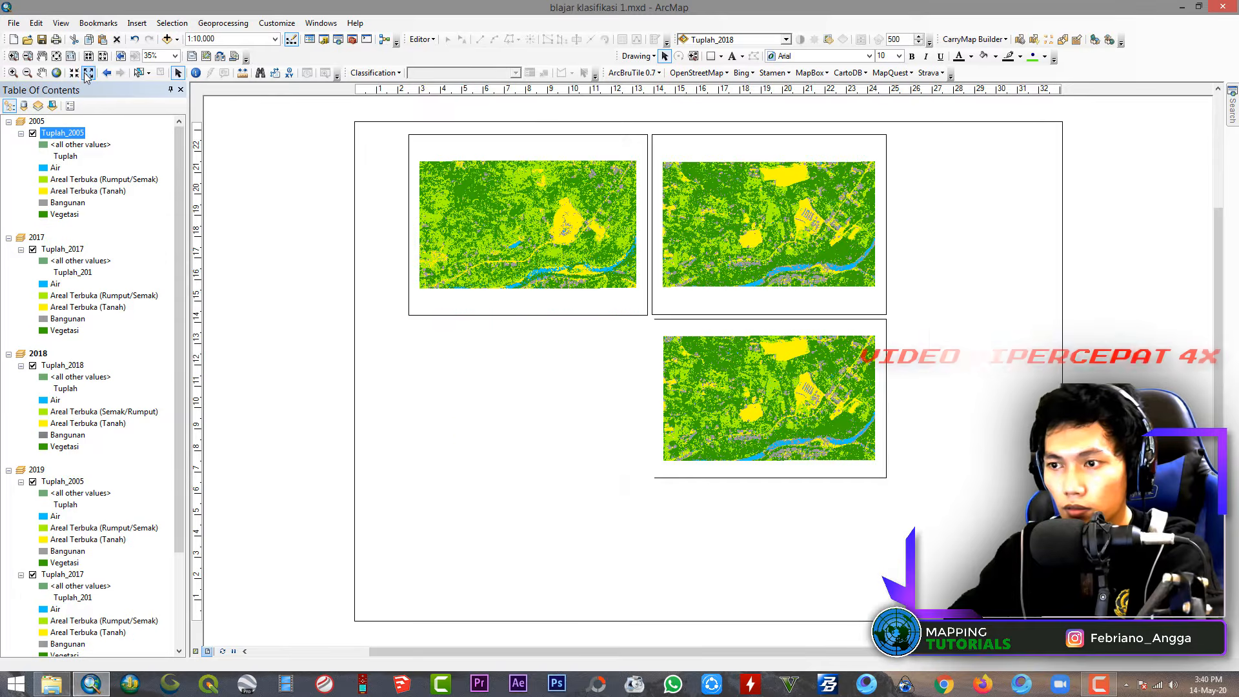
click(74, 73)
click(74, 73)
click(74, 73)
click(74, 72)
click(89, 72)
click(74, 73)
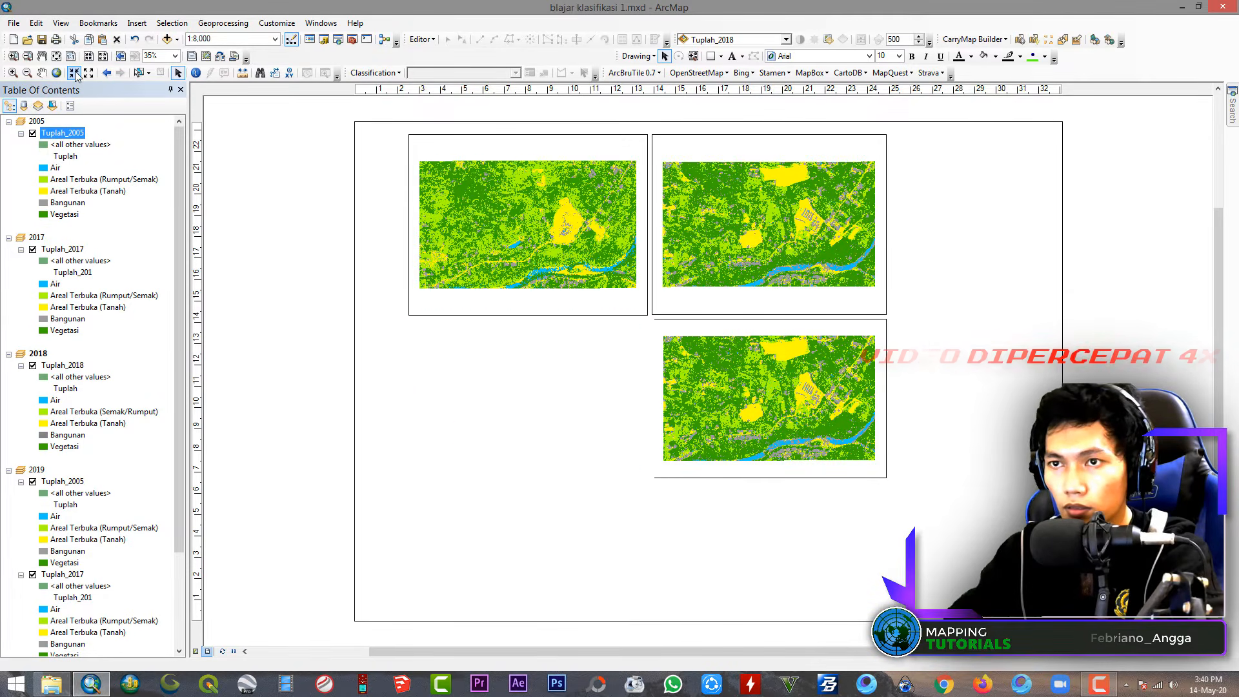
click(75, 73)
click(74, 73)
Adjust the 2005 data frame's map to a scale of 1:5,000 with fixed zoom
click(478, 246)
click(75, 73)
click(88, 73)
click(74, 73)
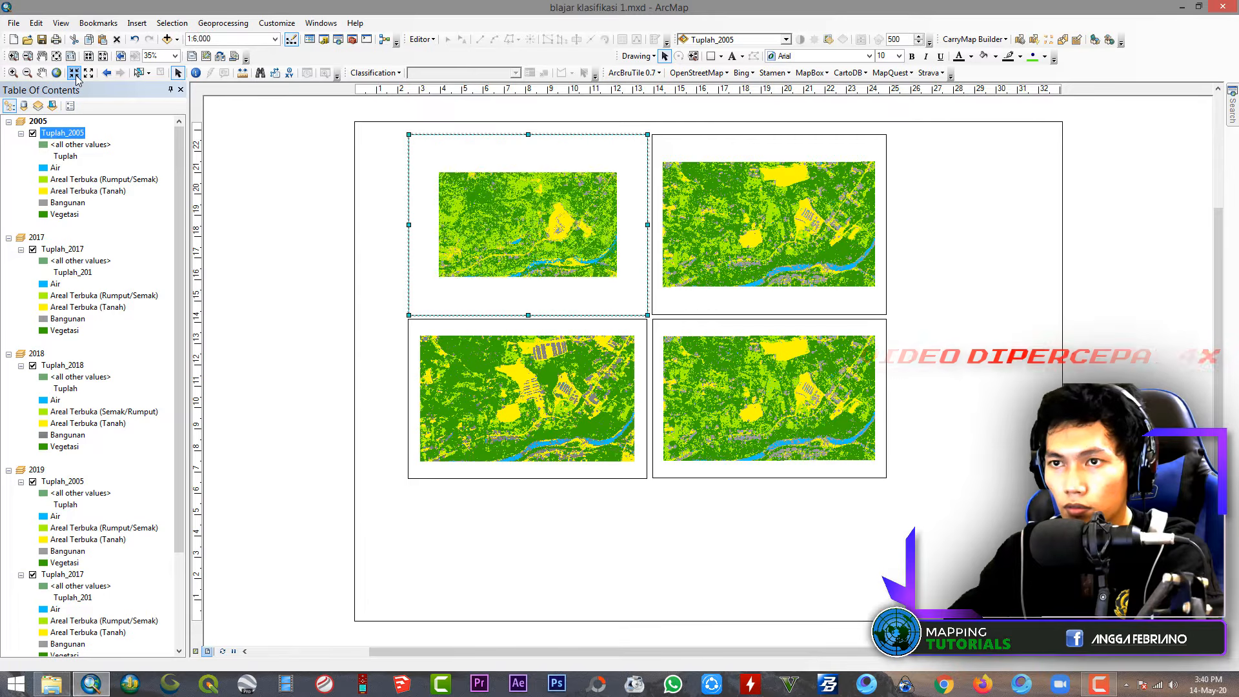
click(74, 73)
Set the map scale of the 2017 and 2019 data frames to 1:5,000
click(710, 226)
text(5)
drag(223, 40, 173, 40)
text(000)
click(729, 394)
text(5000)
key(Return)
click(729, 239)
text(5000)
key(Return)
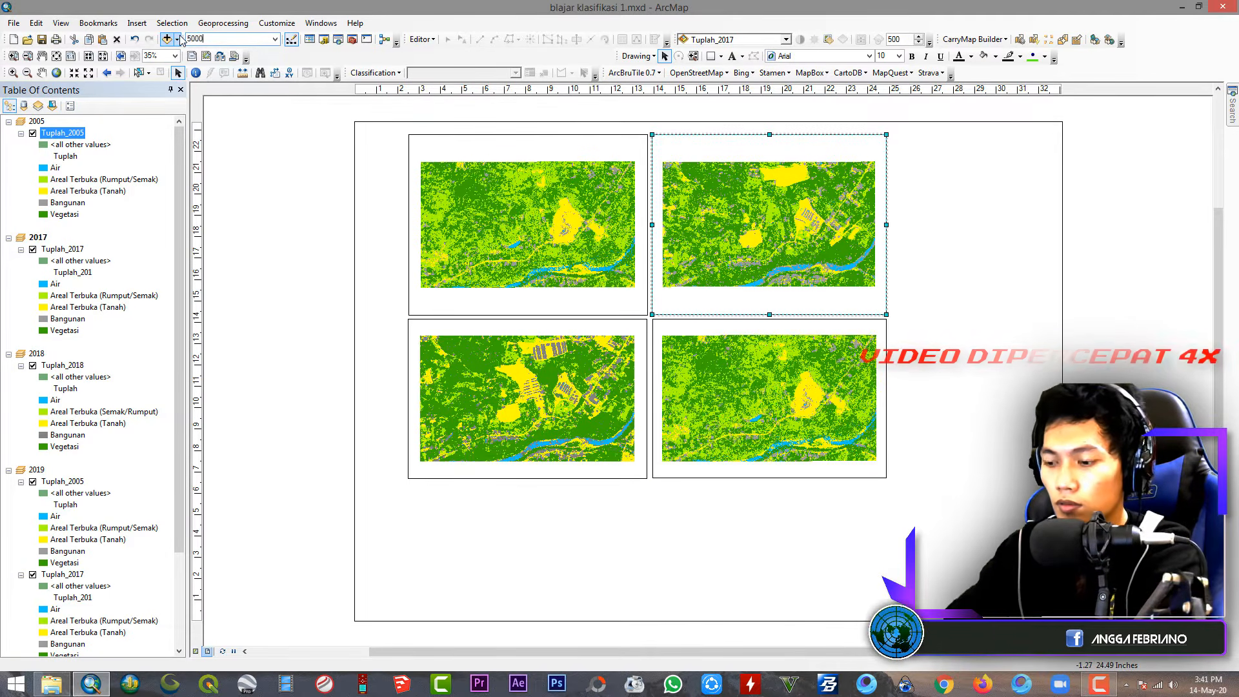
Extend the lower edges of the 2018 and 2019 data frames downward to the same height
click(732, 56)
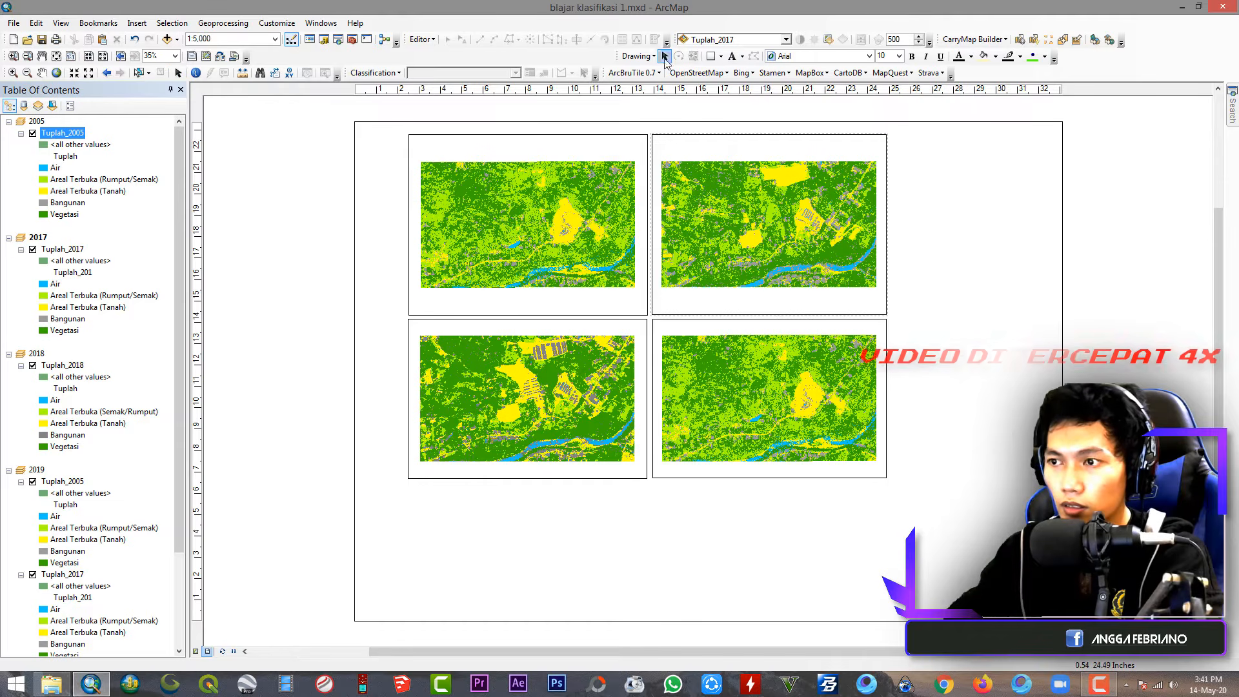
click(565, 419)
drag(528, 478, 532, 497)
click(776, 472)
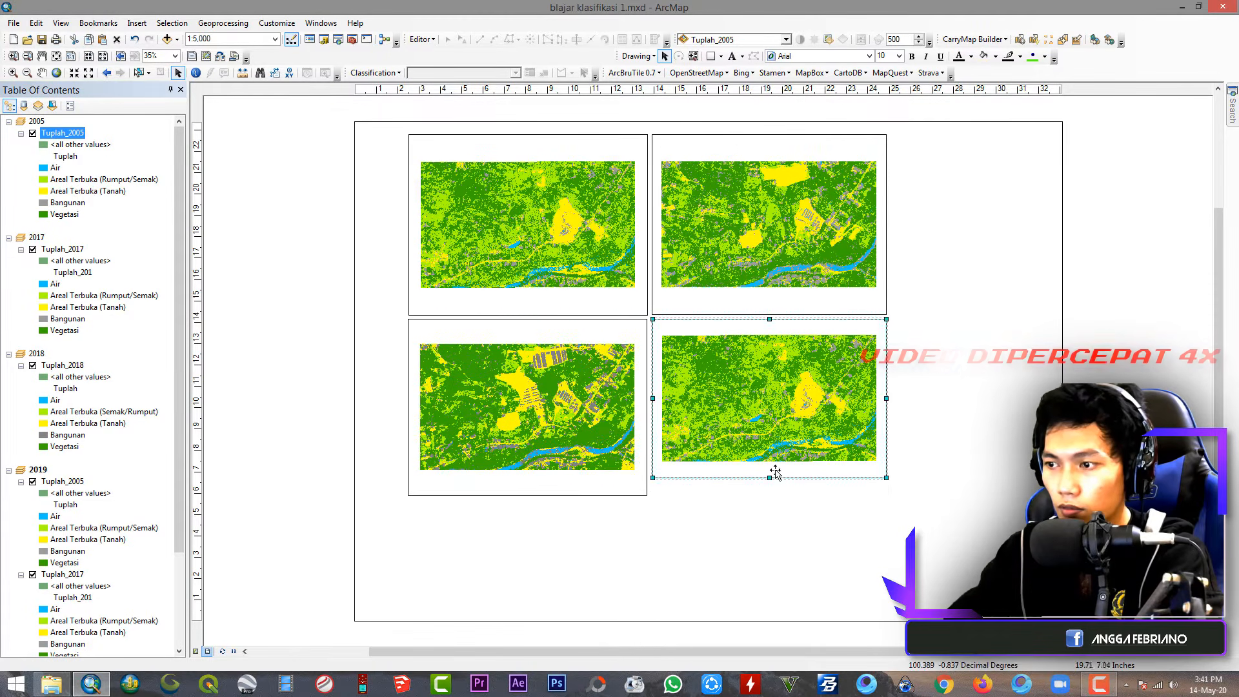
drag(769, 478, 776, 495)
Add the text label 2005 above the 2005 map and set its font size to 48
click(732, 56)
click(508, 149)
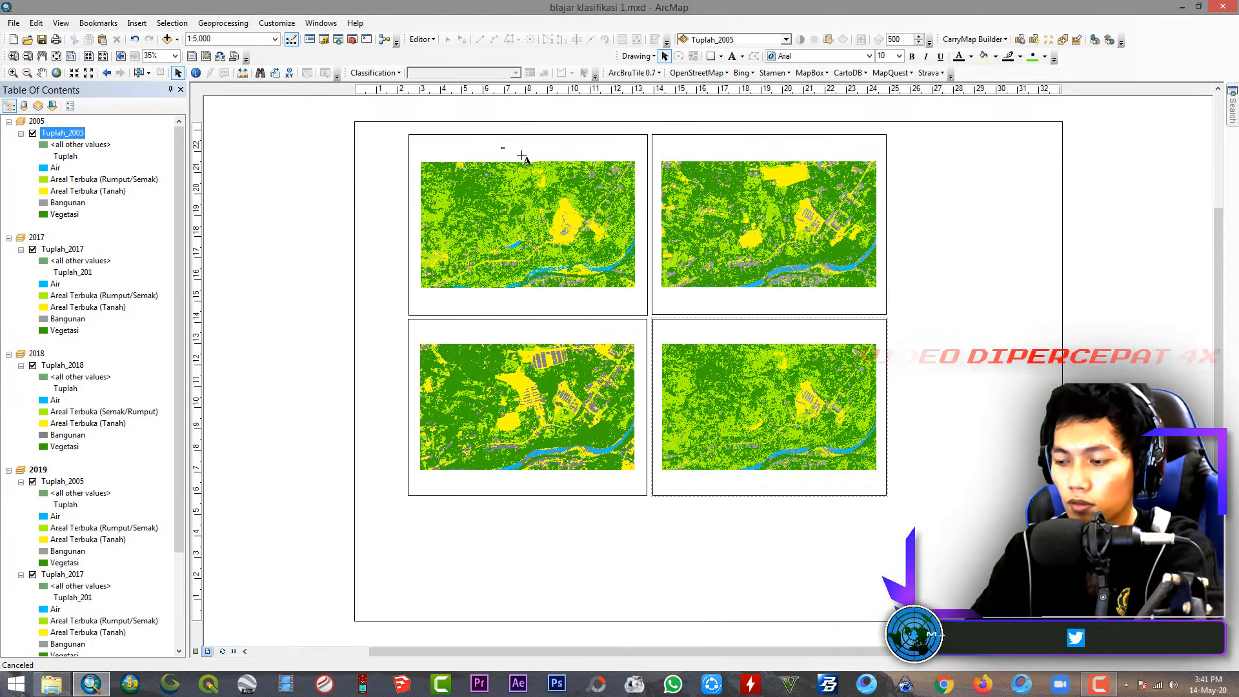
click(899, 56)
click(886, 203)
click(899, 57)
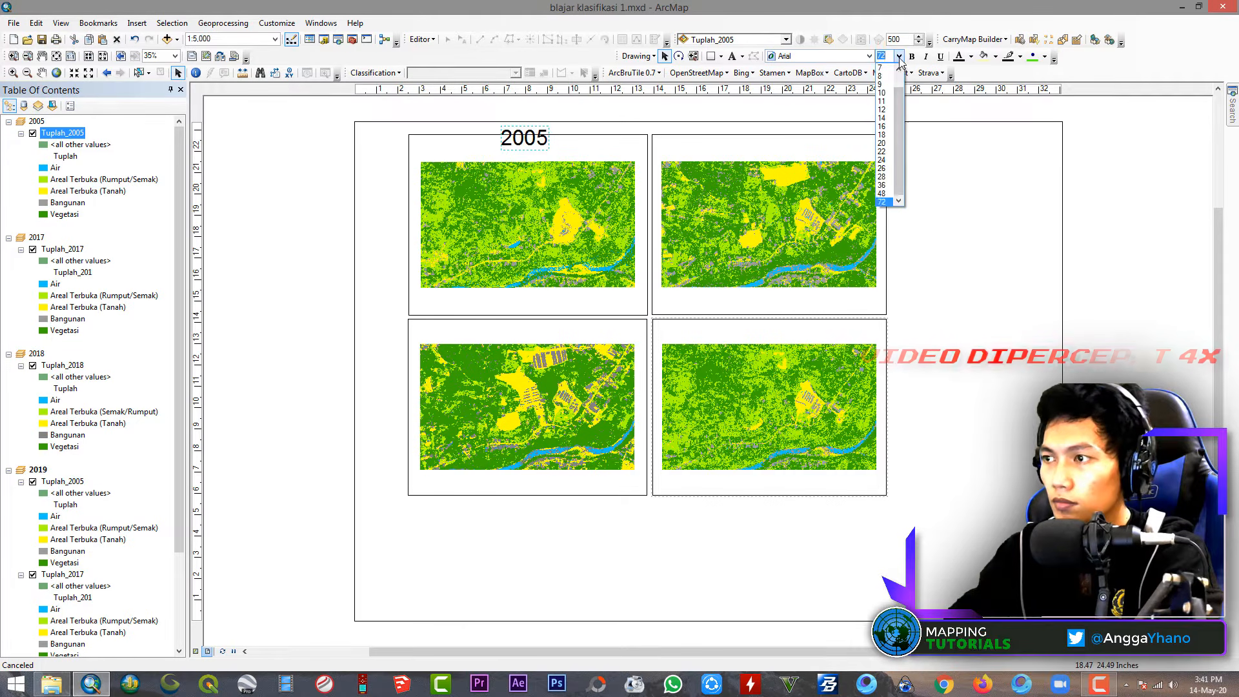
click(885, 195)
Duplicate the 2005 label for the other maps and change the copy above the 2017 map to 2017
drag(517, 144, 777, 339)
key(ctrl+c)
key(ctrl+v)
double_click(770, 149)
text(2017)
click(612, 449)
Change the label above the 2018 map to 2018 and duplicate it above the 2019 map
right_click(541, 328)
click(588, 549)
text(2018)
click(612, 449)
key(ctrl+c)
key(ctrl+v)
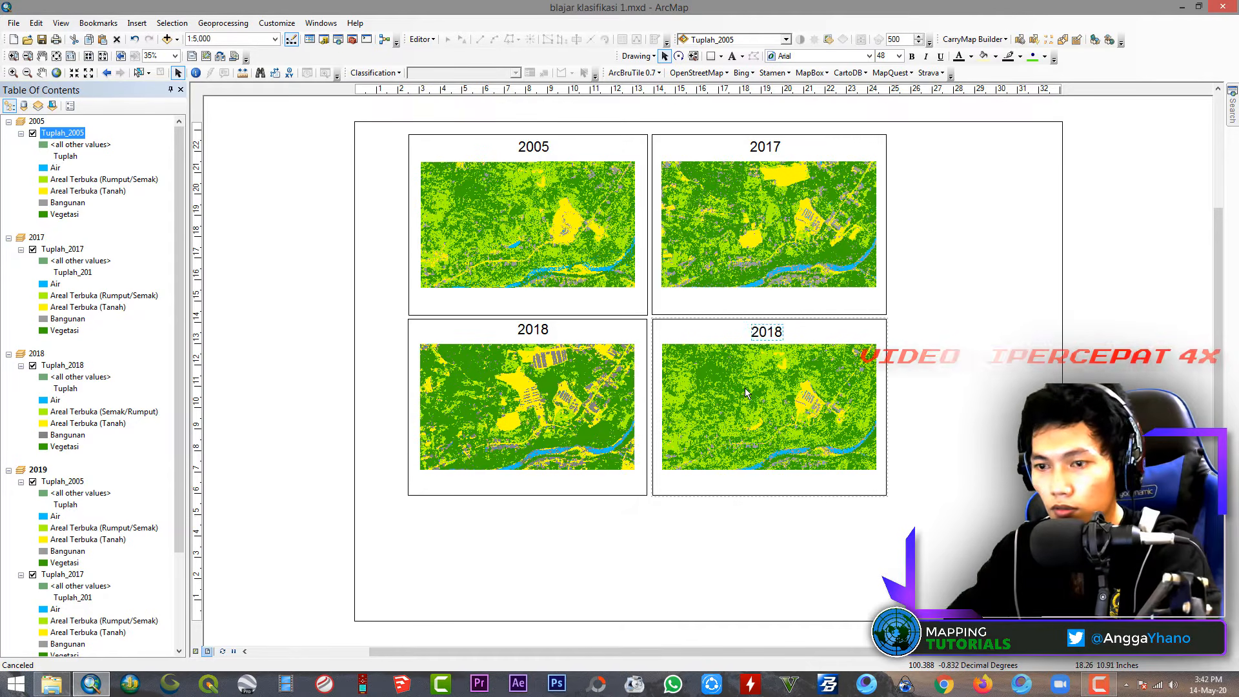
Remove the Tuplah_2005 and Tuplah_2017 layers from the 2019 data frame
click(739, 392)
click(592, 395)
click(723, 401)
drag(179, 419, 124, 564)
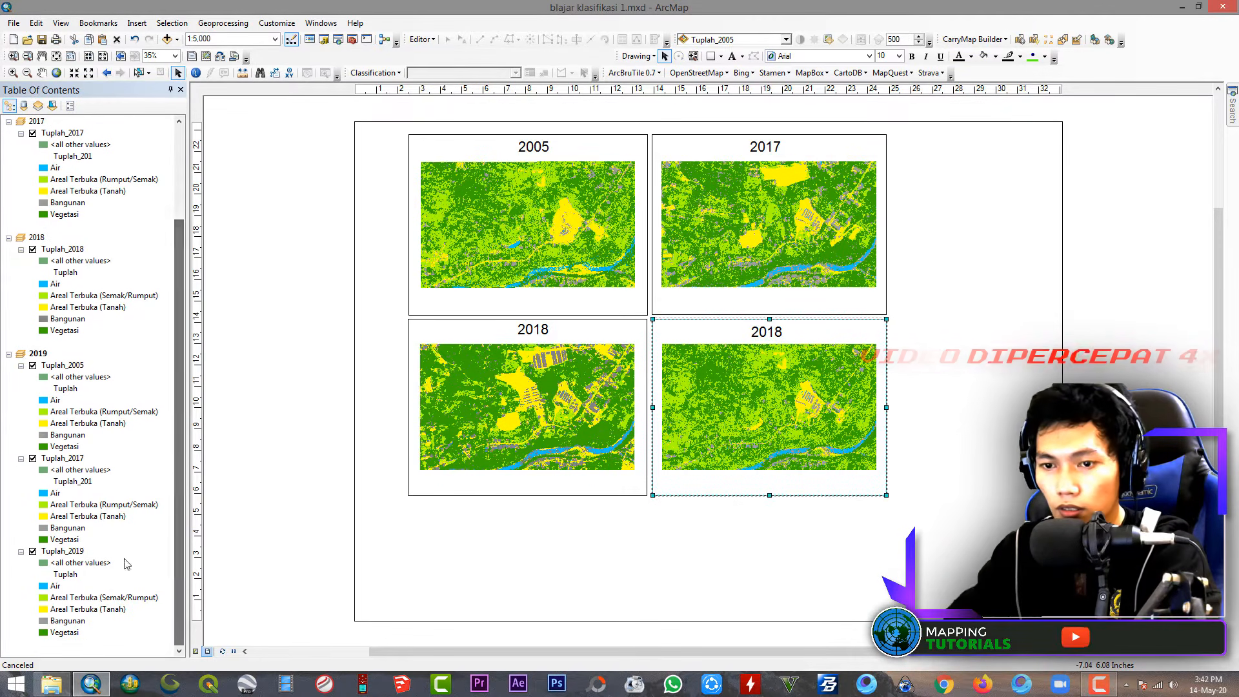
click(64, 458)
ctrl+click(71, 365)
right_click(73, 363)
click(109, 384)
Change the text of the label above the fourth map to 2019
double_click(766, 332)
text(2019)
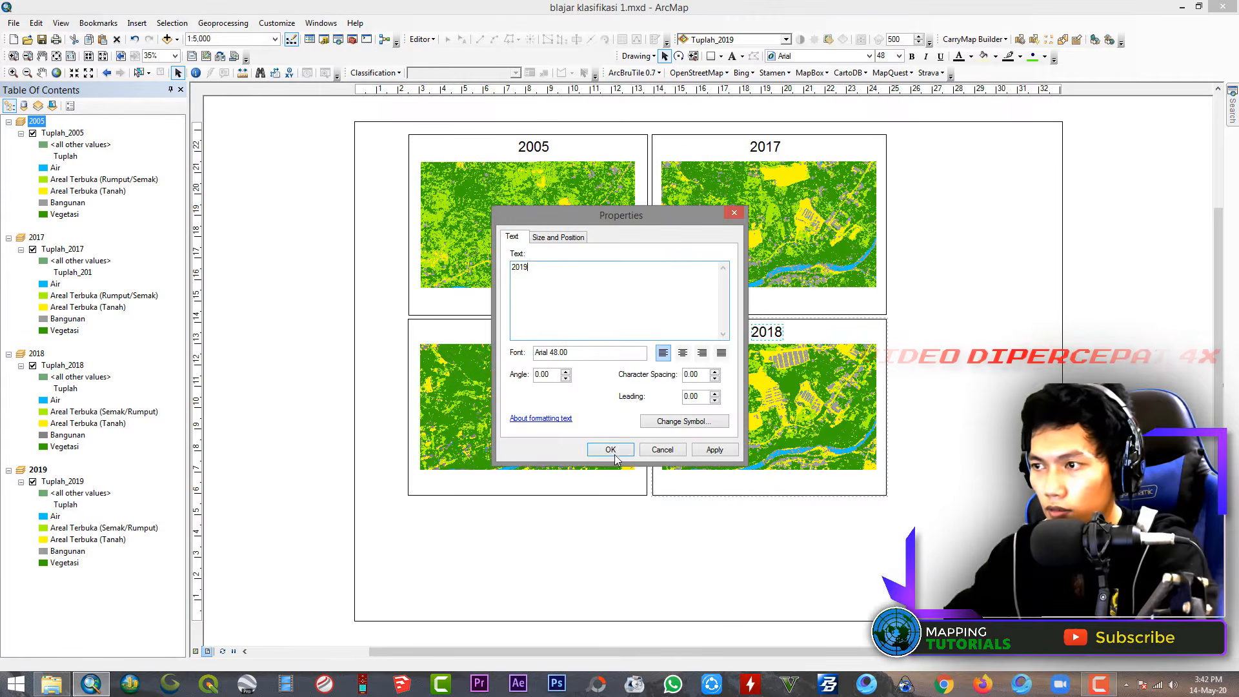
click(612, 449)
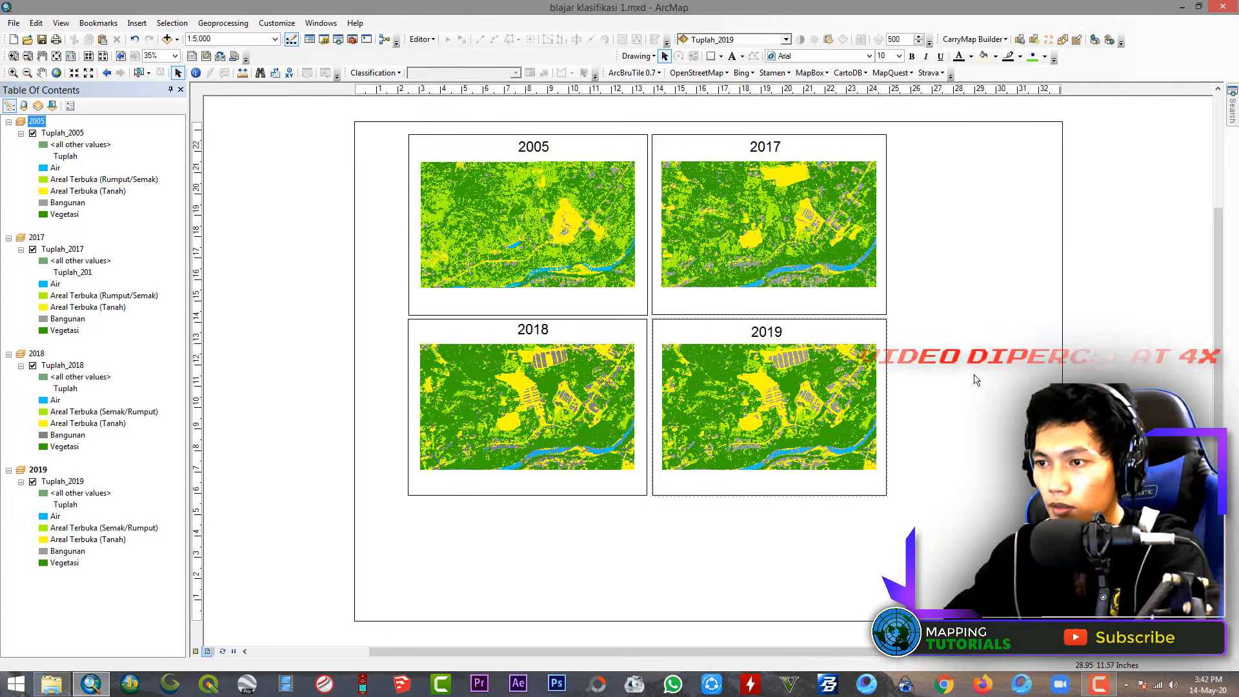
Move all four data frames with their year labels closer to the page's left edge
drag(894, 121, 349, 533)
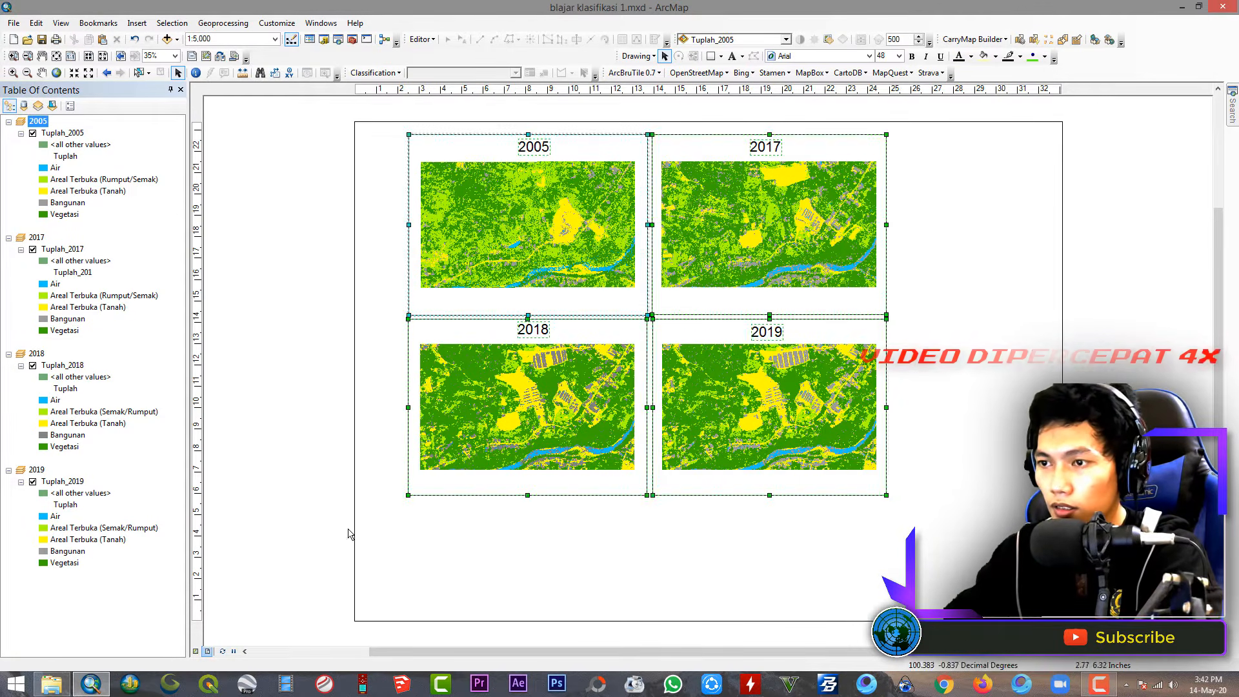
drag(555, 226, 522, 231)
click(935, 357)
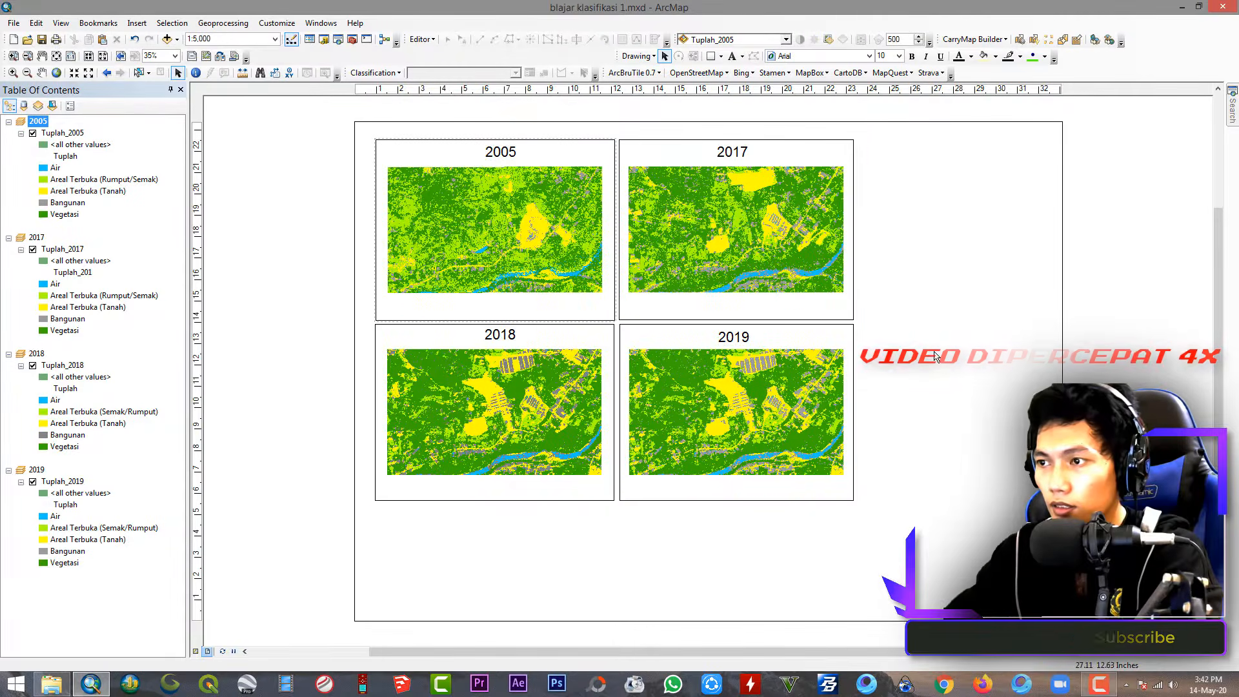
Insert a legend for the 2005 data frame with the title Keterangan, keeping the remaining wizard defaults
click(136, 23)
click(149, 111)
click(718, 460)
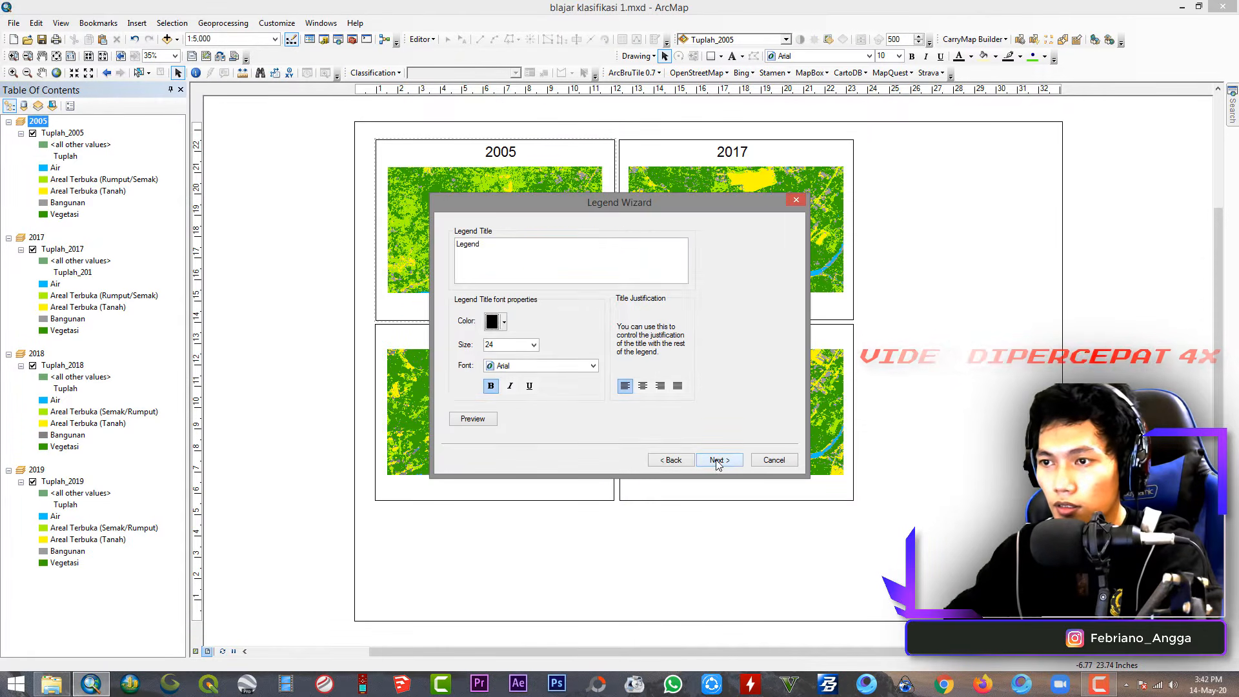
drag(503, 244, 431, 246)
key(BackSpace)
text(Keterangan)
click(719, 461)
click(719, 462)
click(719, 462)
click(719, 462)
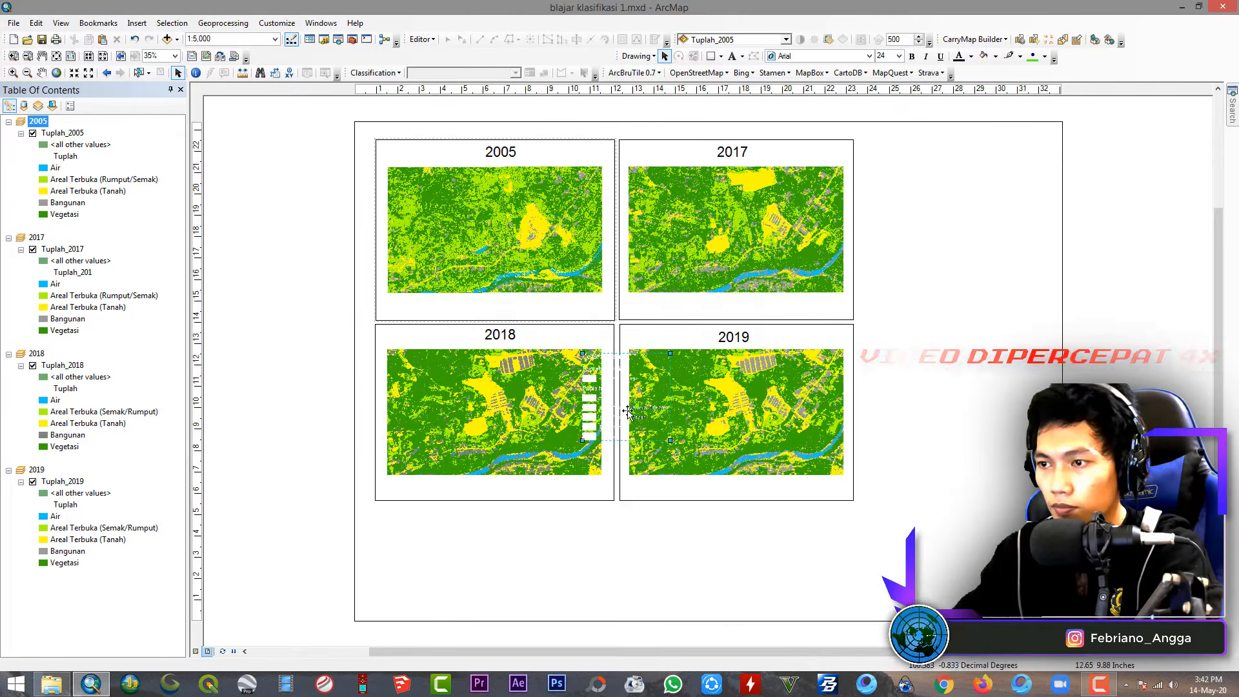
Position the legend in the empty area beside the 2017 map and adjust its size to fit
drag(628, 411, 1029, 415)
drag(965, 386, 946, 270)
mouse_move(930, 280)
mouse_down()
mouse_move(927, 261)
mouse_move(944, 299)
mouse_up()
click(945, 323)
Cover the legend's upper headings with a rectangle about 7.5 by 2.5 inches, coloured white for both fill and outline
click(711, 56)
drag(931, 216, 1018, 216)
right_click(929, 204)
click(957, 426)
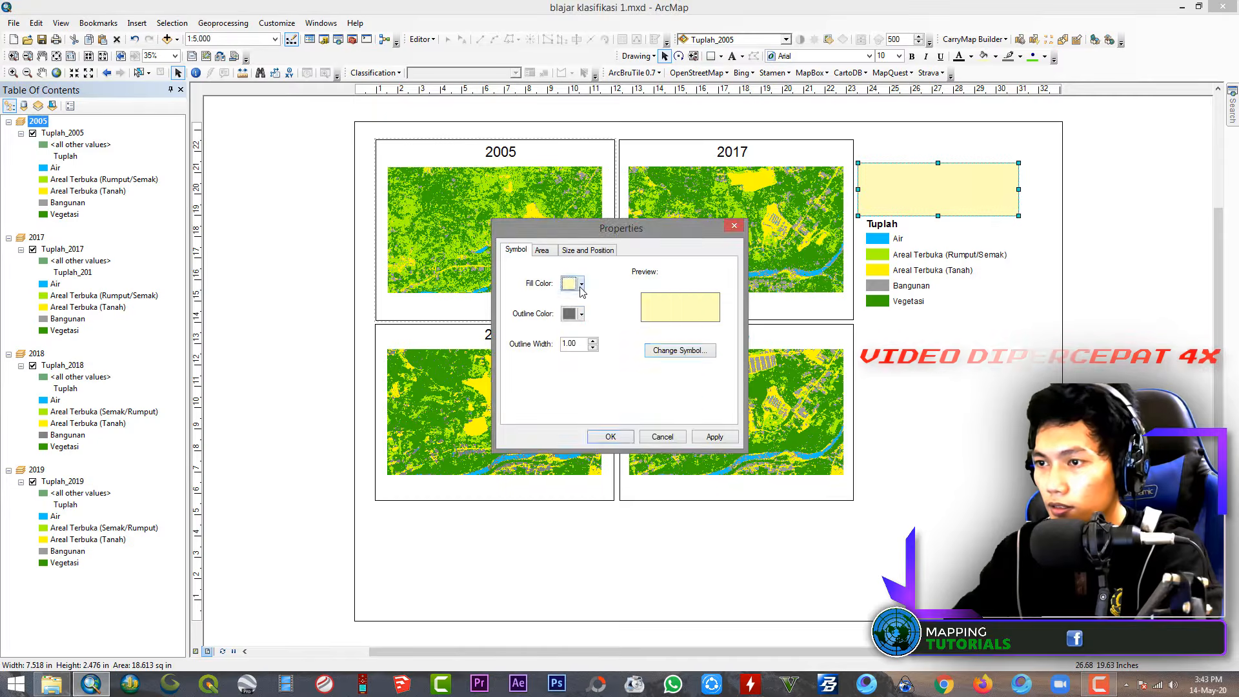
click(579, 285)
click(568, 311)
click(579, 313)
click(568, 340)
click(611, 437)
click(927, 269)
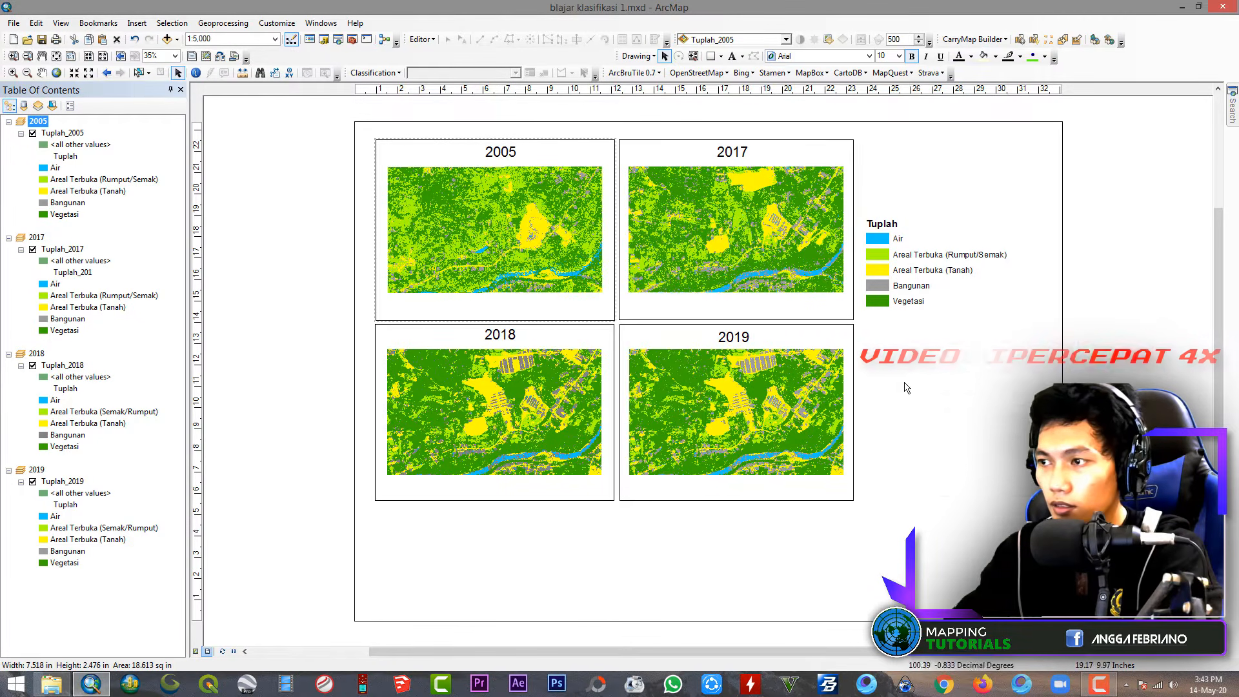
Rename the Tuplah heading of the Tuplah_2005 layer as Penutupan Lahan
click(64, 133)
click(66, 157)
click(80, 161)
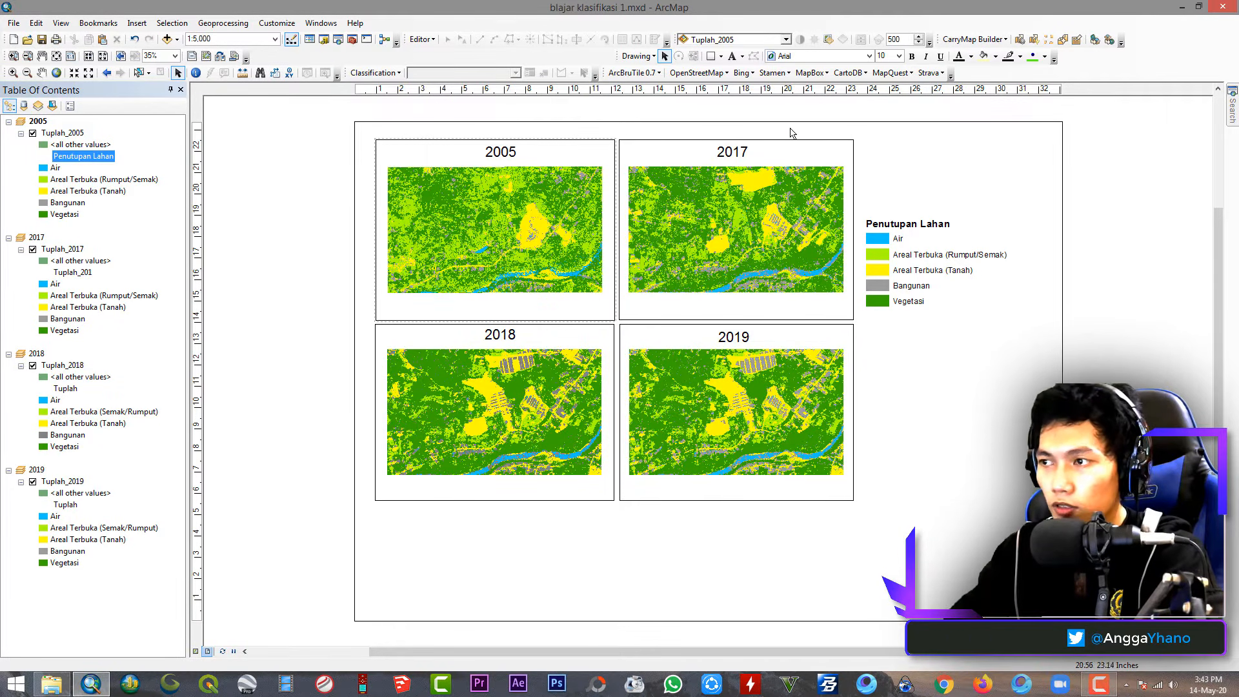
Add the title text PETA PERUBAHAN above the legend, beside the 2017 map, in Arial at size 48
click(732, 56)
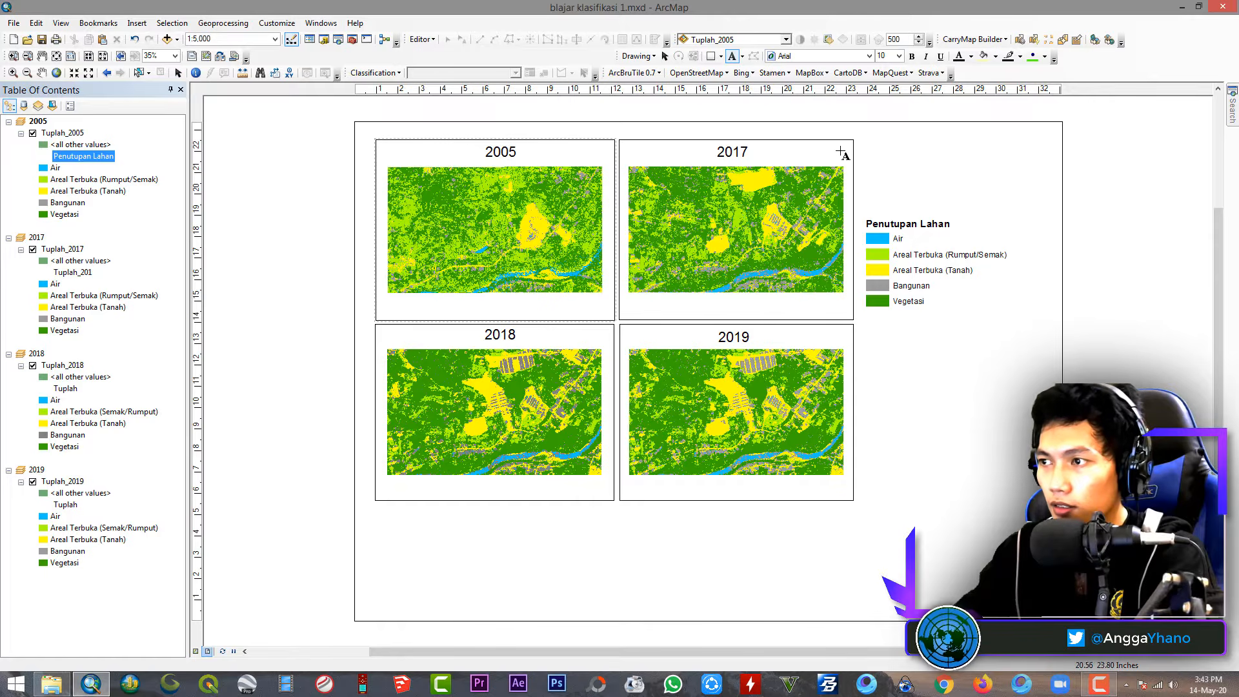
click(875, 155)
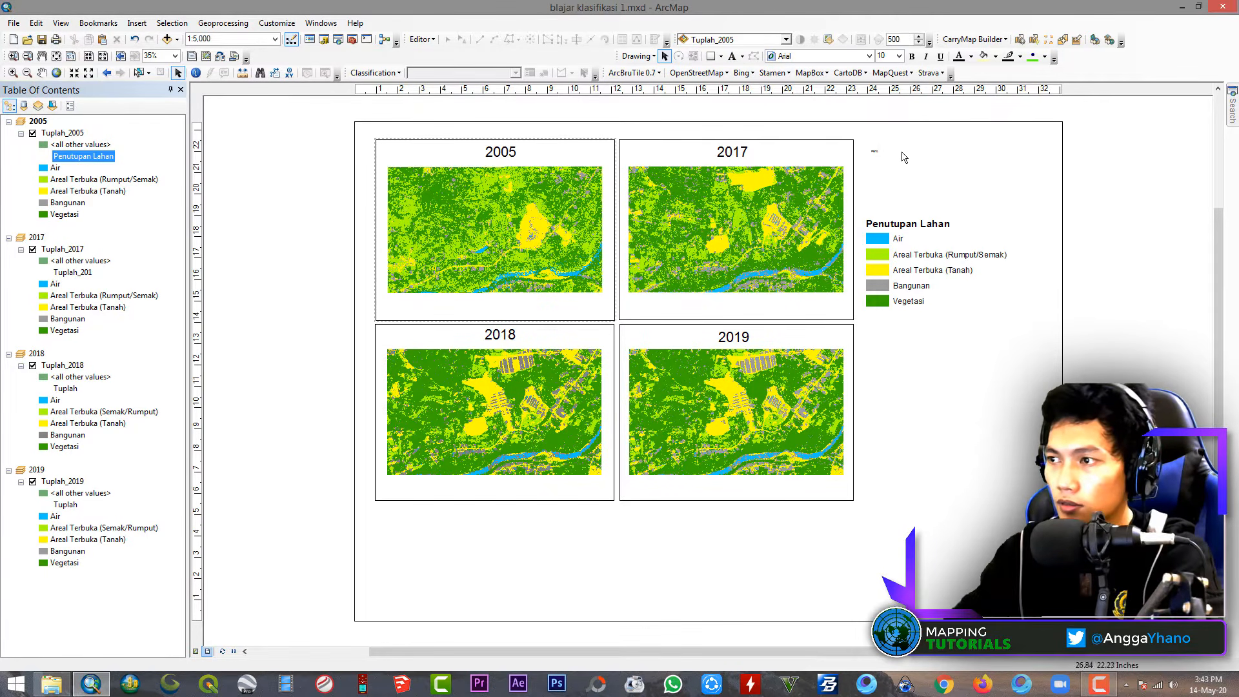
click(899, 56)
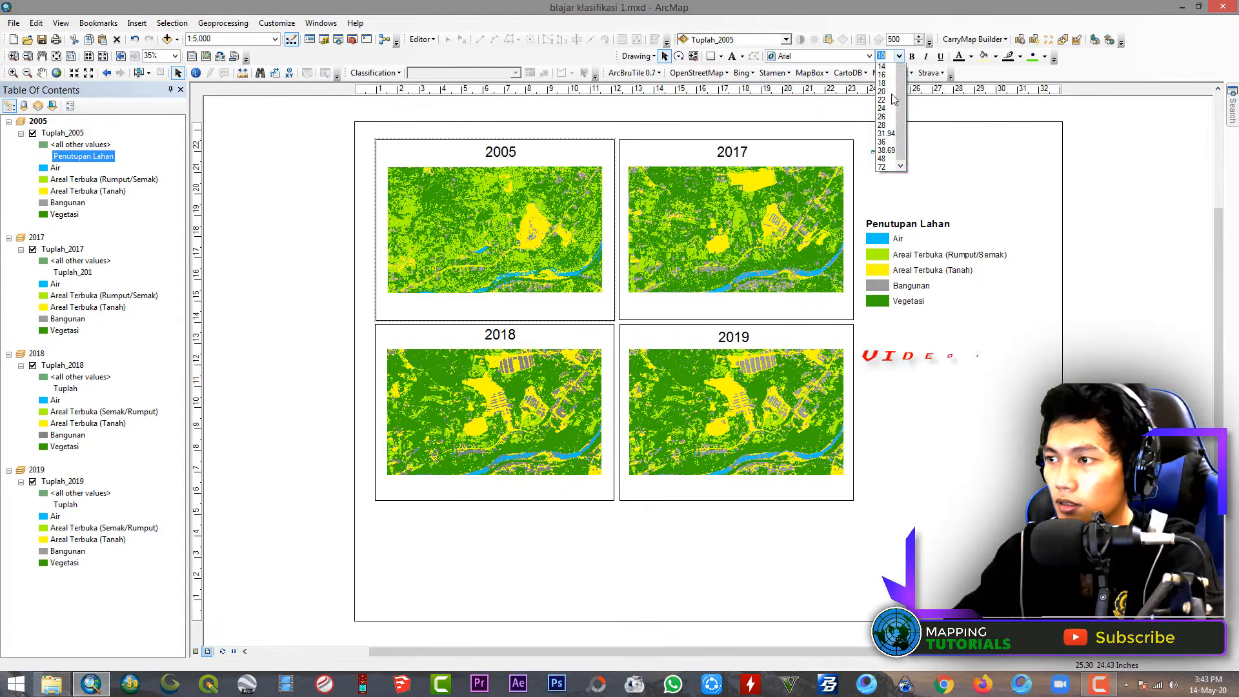
click(888, 159)
right_click(899, 162)
click(939, 386)
text(p)
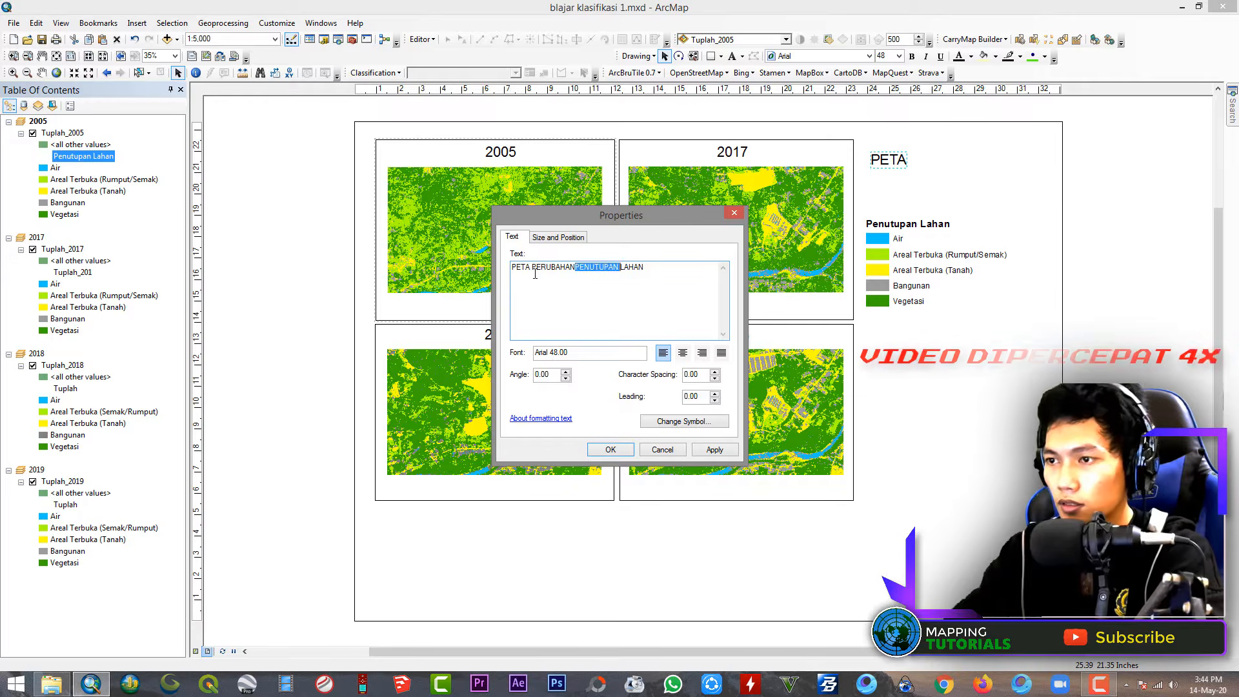
key(ctrl+shift+Right)
key(BackSpace)
click(611, 450)
Duplicate the title text directly below itself and change the copy to TUTUPAN LAHAN
key(ctrl+c)
key(ctrl+v)
drag(919, 164, 895, 197)
right_click(917, 182)
click(946, 397)
text(TUTUPAN LAHAN)
click(611, 450)
Duplicate the TUTUPAN LAHAN line below itself and change the copy to TAHUN 2005 - 2017 - 2018 - 2019
key(ctrl+c)
key(ctrl+v)
right_click(895, 197)
click(927, 414)
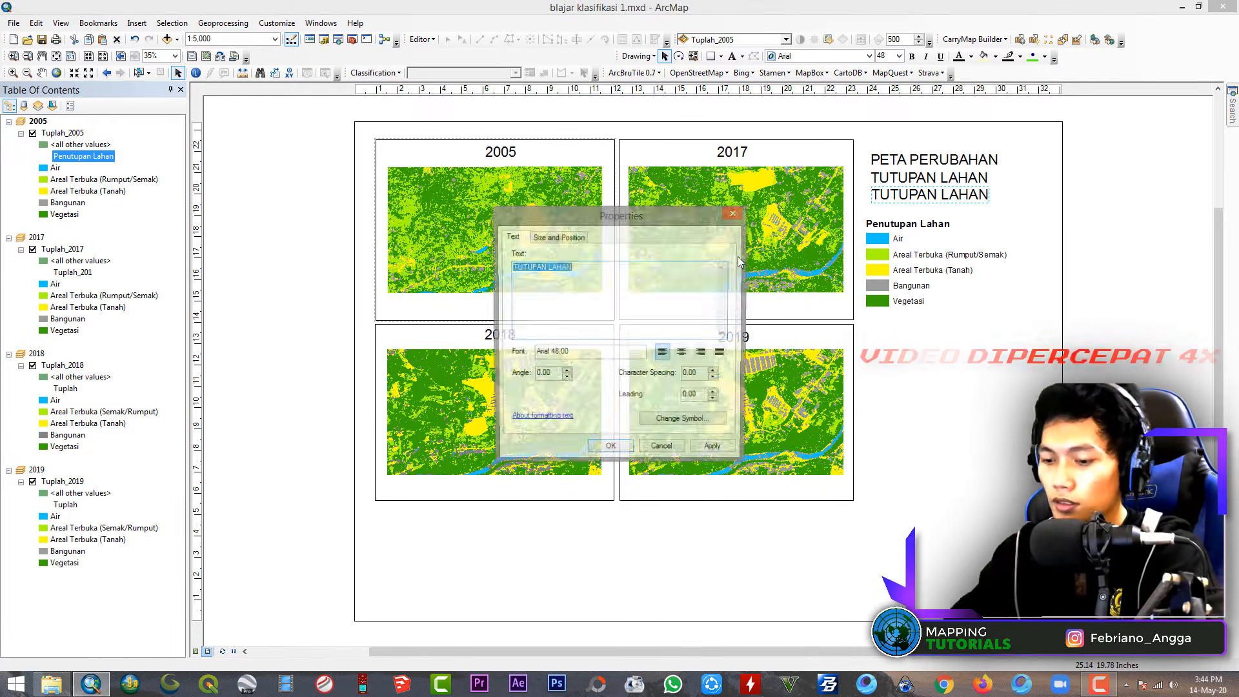
text(TAHUN 2005 - 2017 - 2018 -2019)
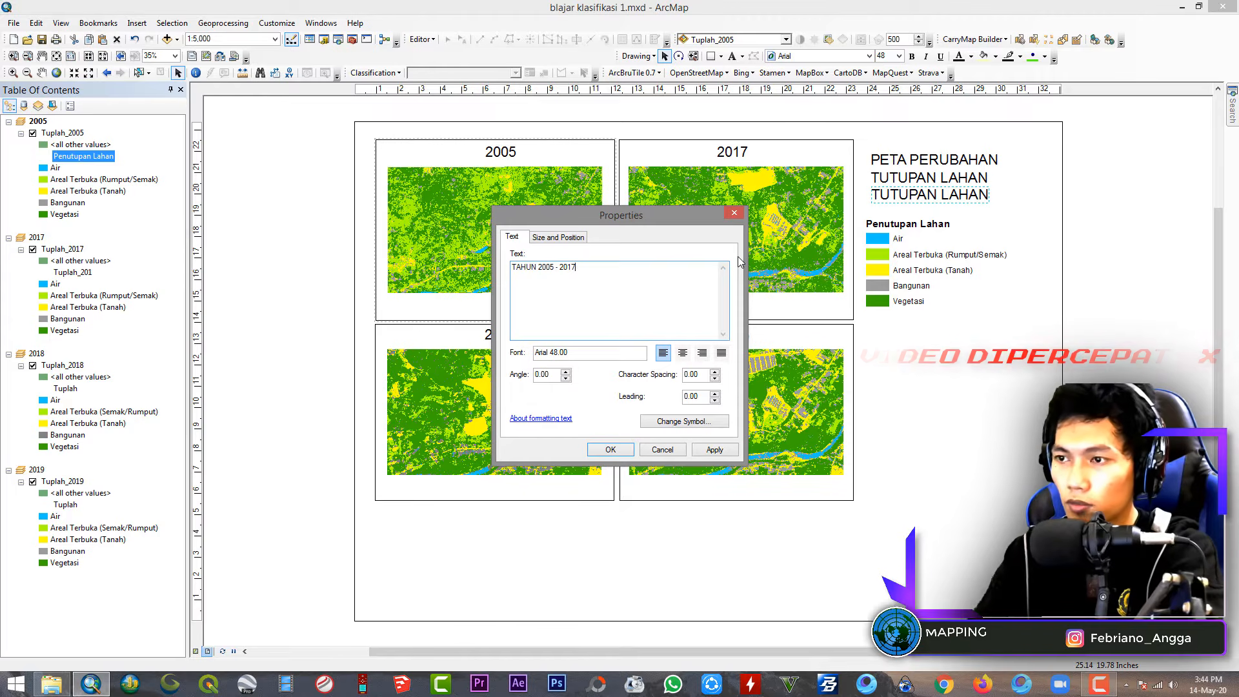
key(Left)
key(Left)
key(Left)
key(Left)
click(611, 450)
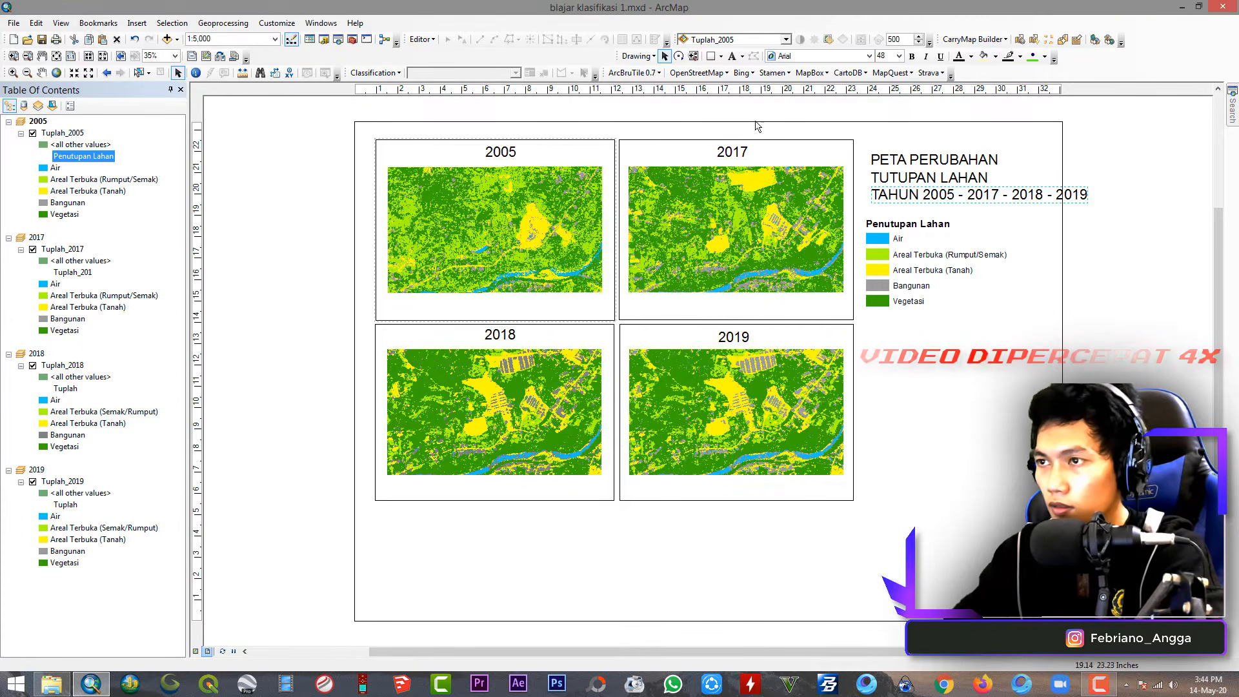
Set the font size of the TAHUN line to 28
click(899, 57)
click(882, 151)
click(900, 57)
click(882, 160)
Duplicate the TAHUN line below itself and change the copy to KECAMATAN KURANJI KOTA PADANG
drag(928, 200, 933, 204)
key(ctrl+c)
key(ctrl+v)
right_click(932, 204)
click(962, 425)
text(KECAMATAN)
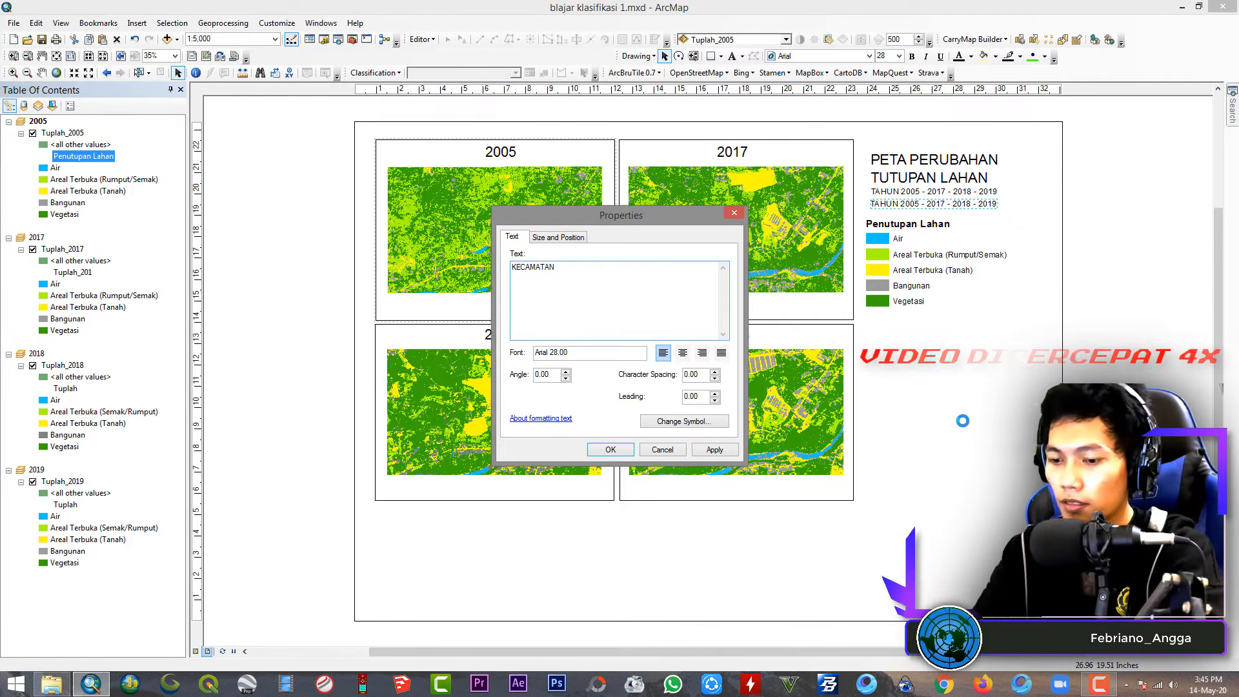
text( KURANJI KOTA PADANG)
click(610, 450)
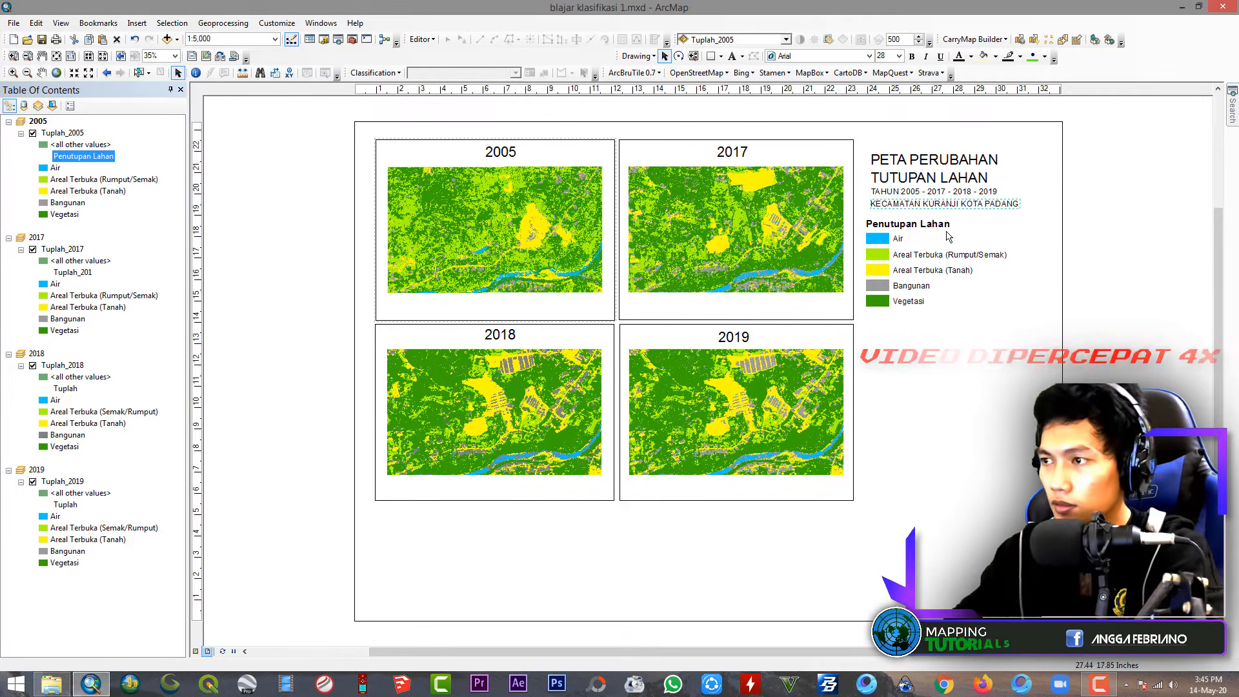
Nudge the KECAMATAN line slightly right and up to align it with the year line above it
click(966, 208)
key(Right)
key(Right)
key(Up)
Nudge the legend slightly down and right so that it lines up with the title text block above it
click(899, 269)
key(Down)
key(Down)
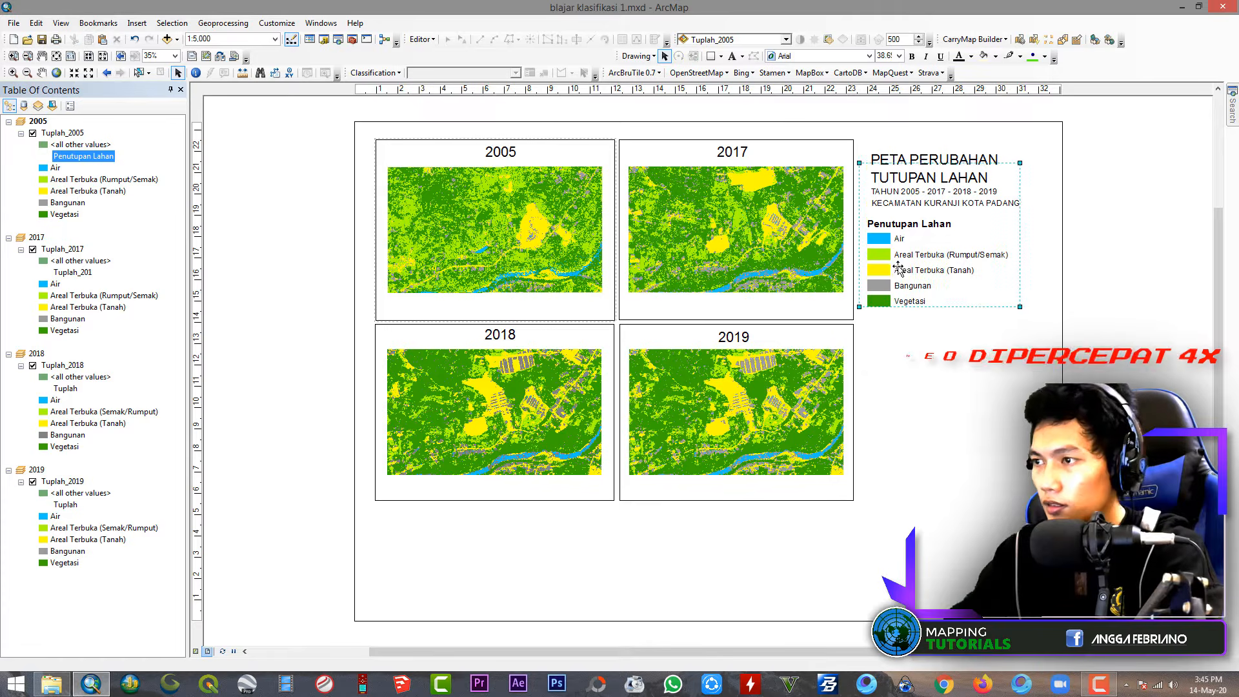
key(Right)
key(Right)
key(Right)
key(Right)
key(Right)
key(Right)
key(Right)
key(Right)
key(Right)
click(1018, 379)
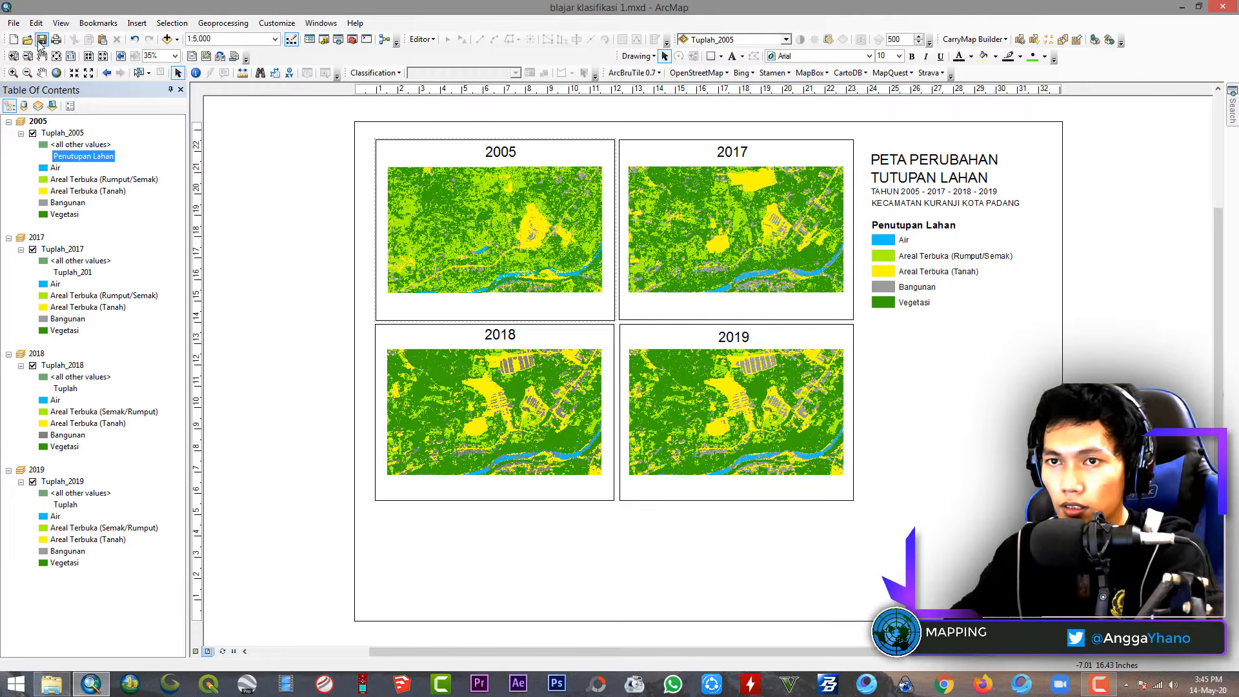
Export all records of the Tuplah_2005 attribute table to the Google Earth folder as a dBASE table named 2005, and add it to the map
right_click(69, 134)
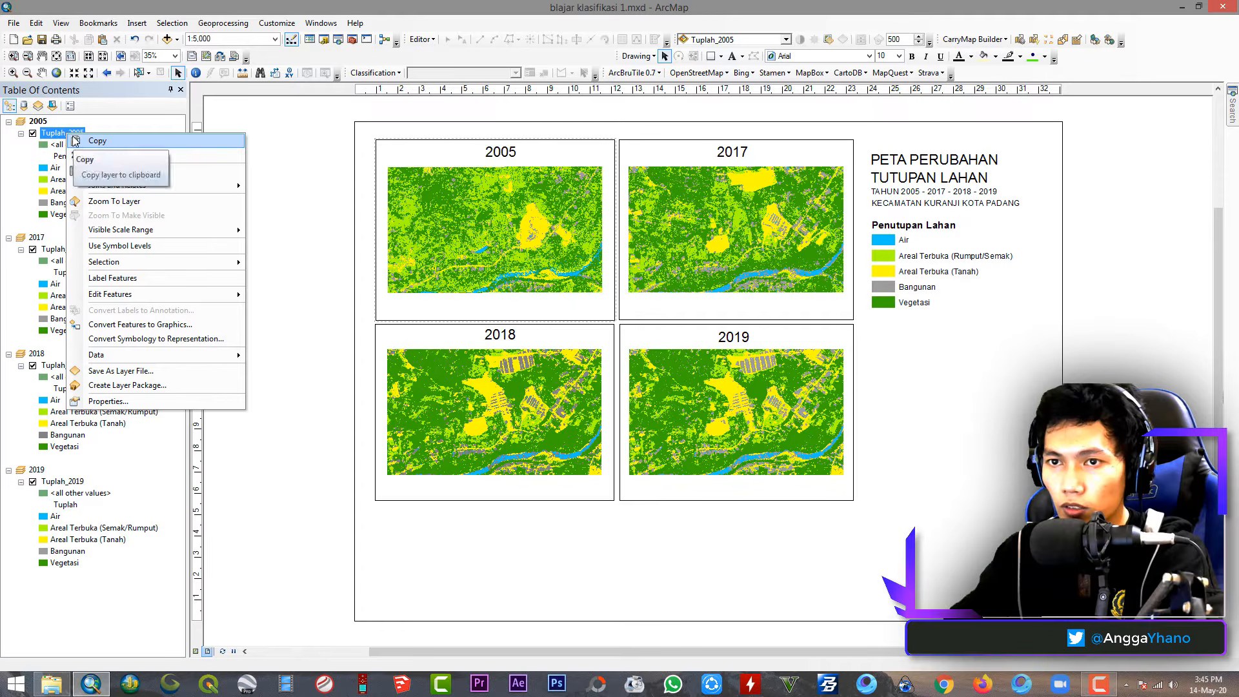
click(129, 171)
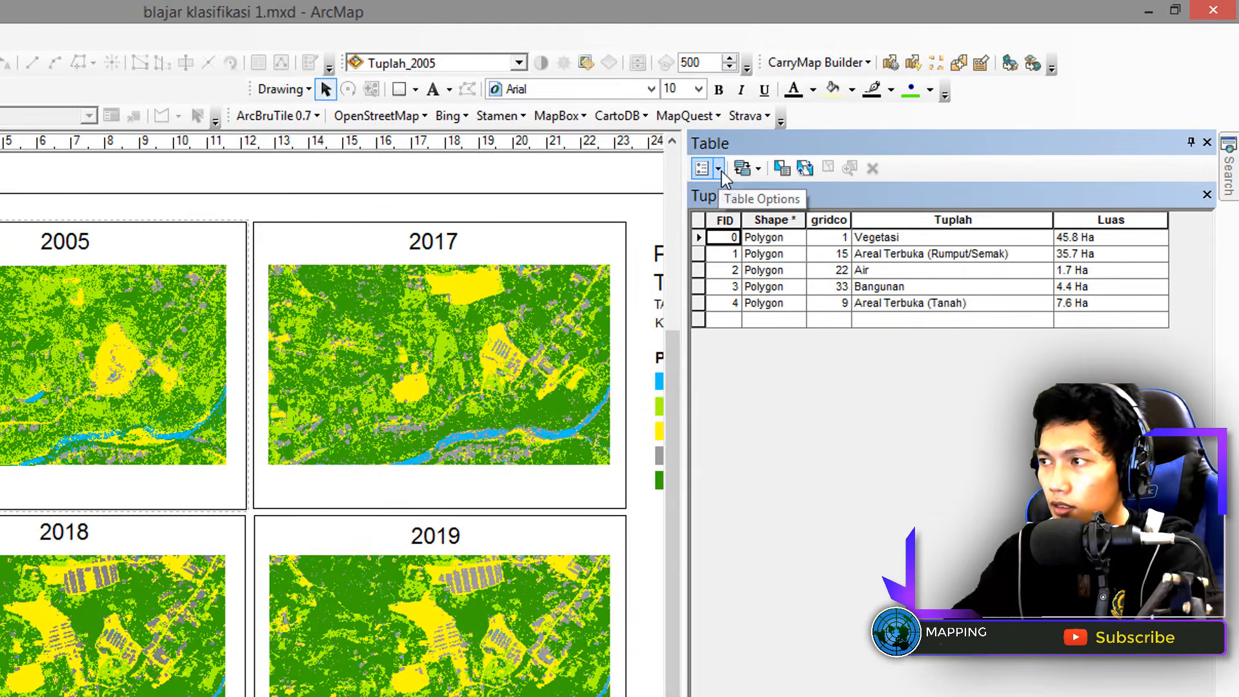
click(720, 170)
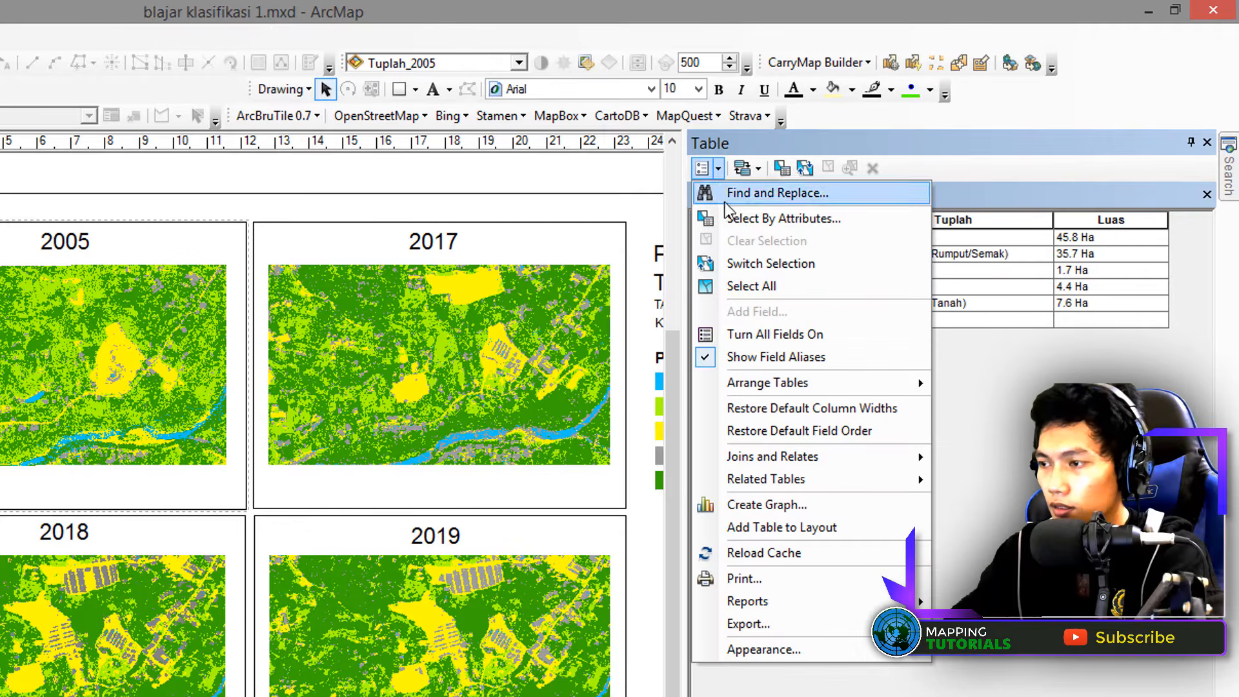
click(782, 625)
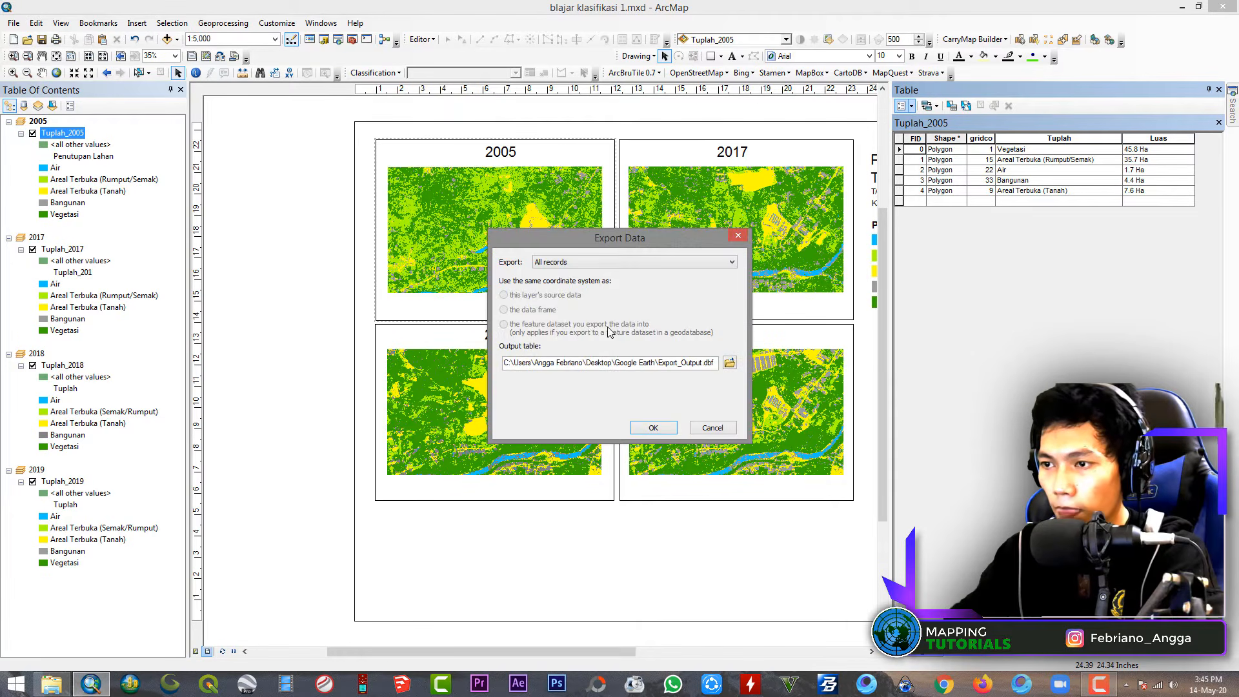
click(730, 361)
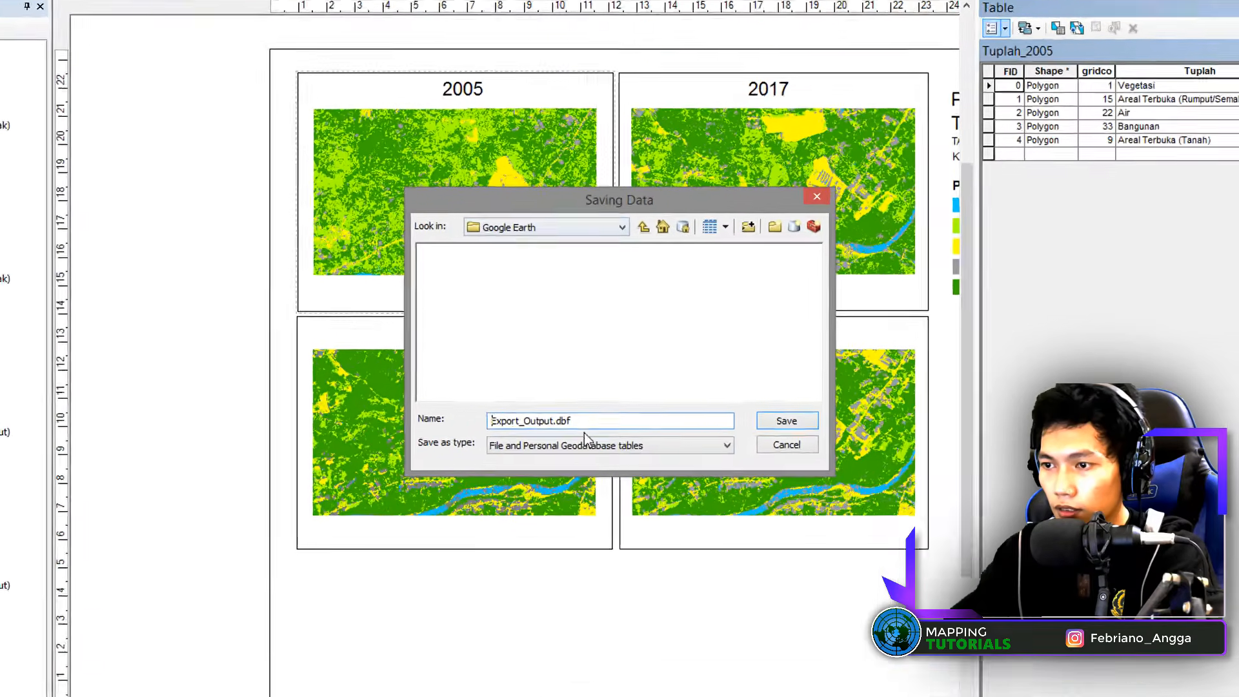
click(587, 423)
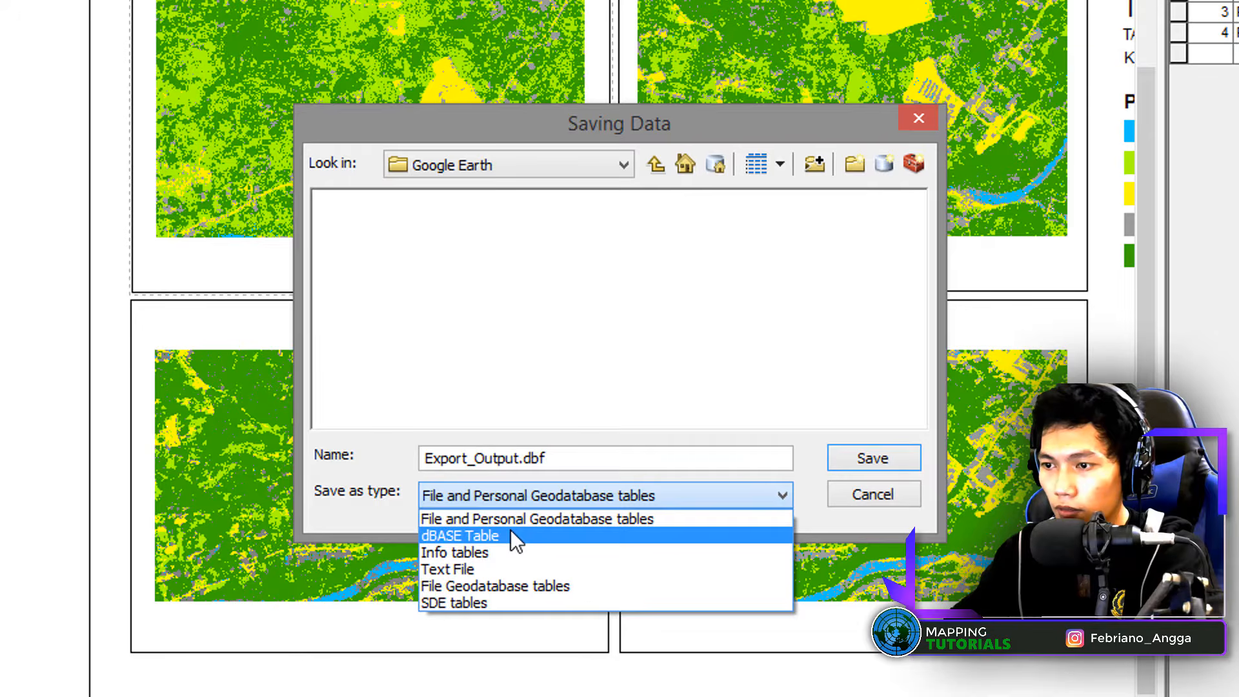
click(510, 535)
drag(633, 462, 397, 462)
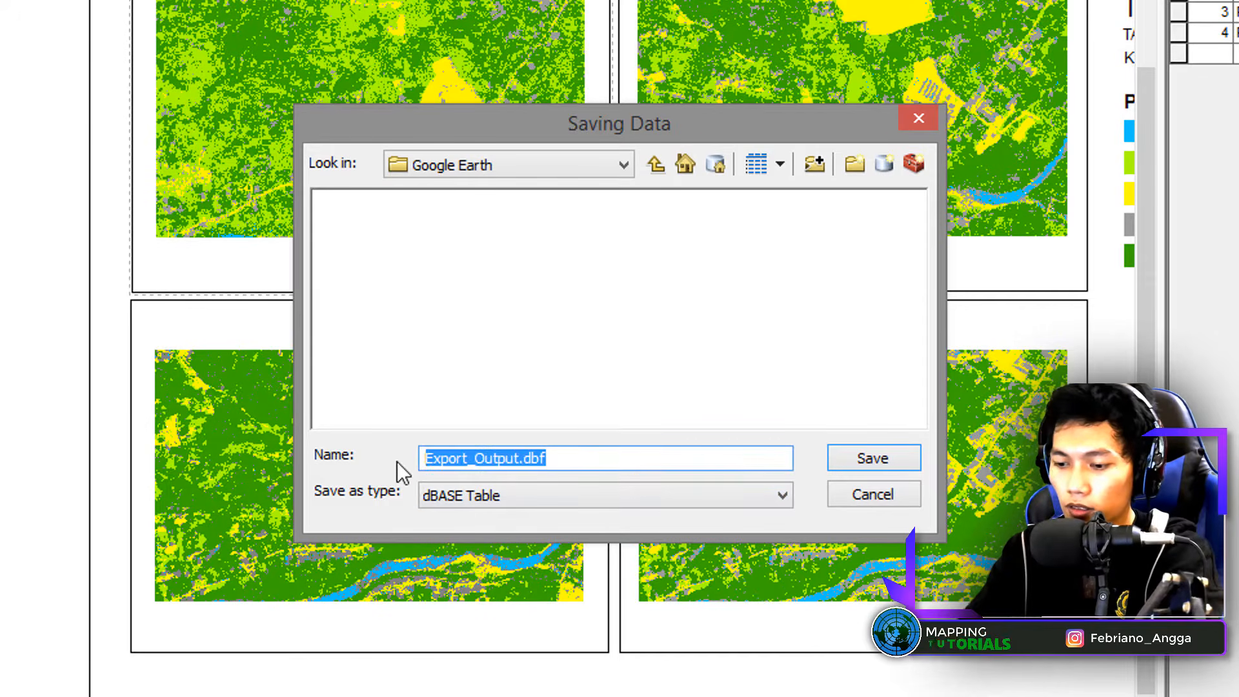
text(2005)
key(Return)
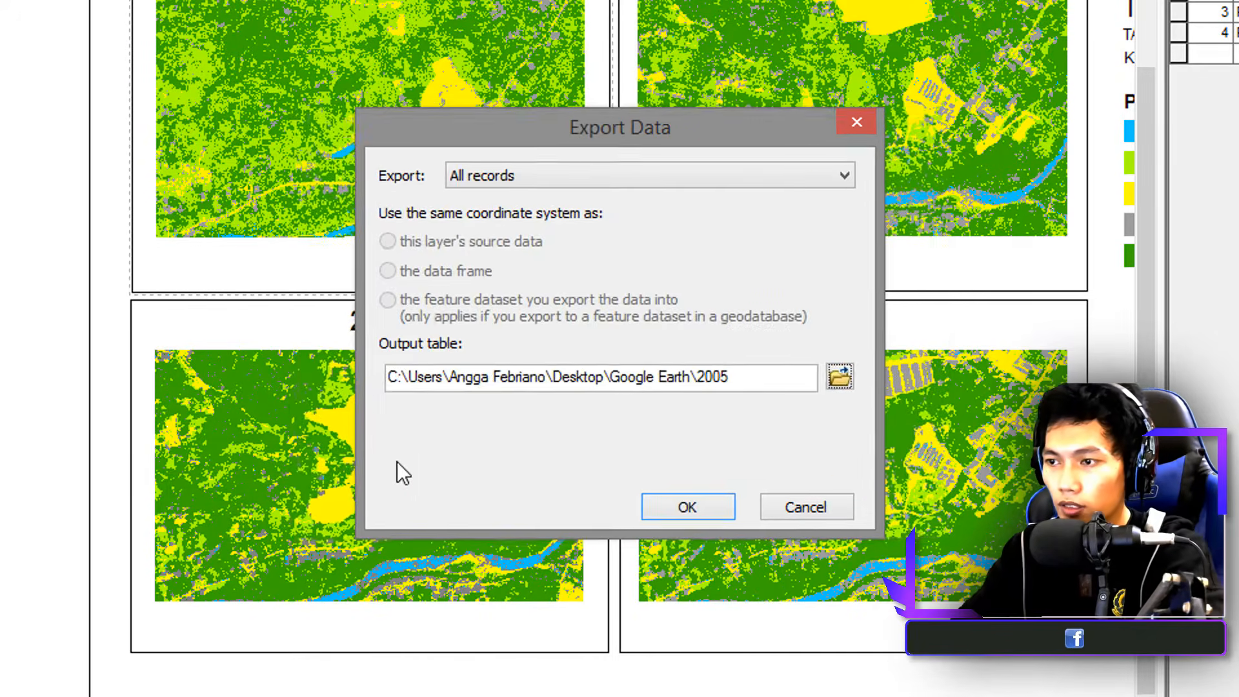
key(Return)
key(Return)
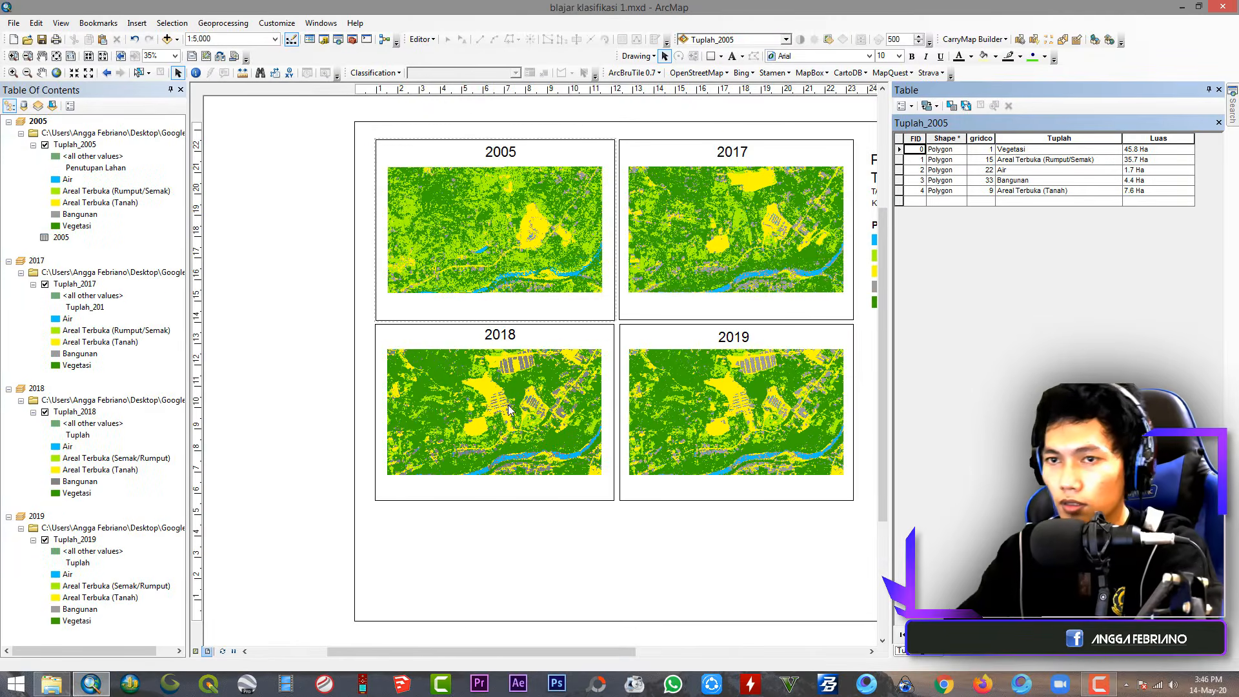
Close the attribute table, remove the exported 2005 table from the map, and list the contents by drawing order
click(1219, 90)
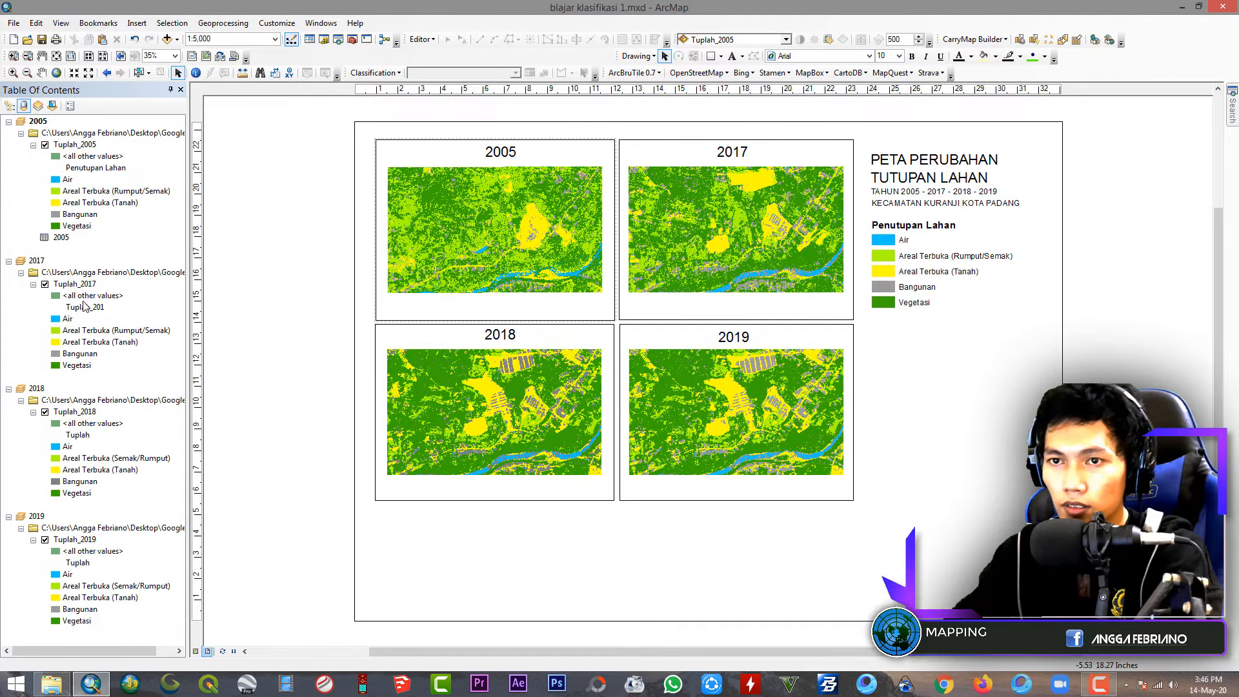
right_click(61, 237)
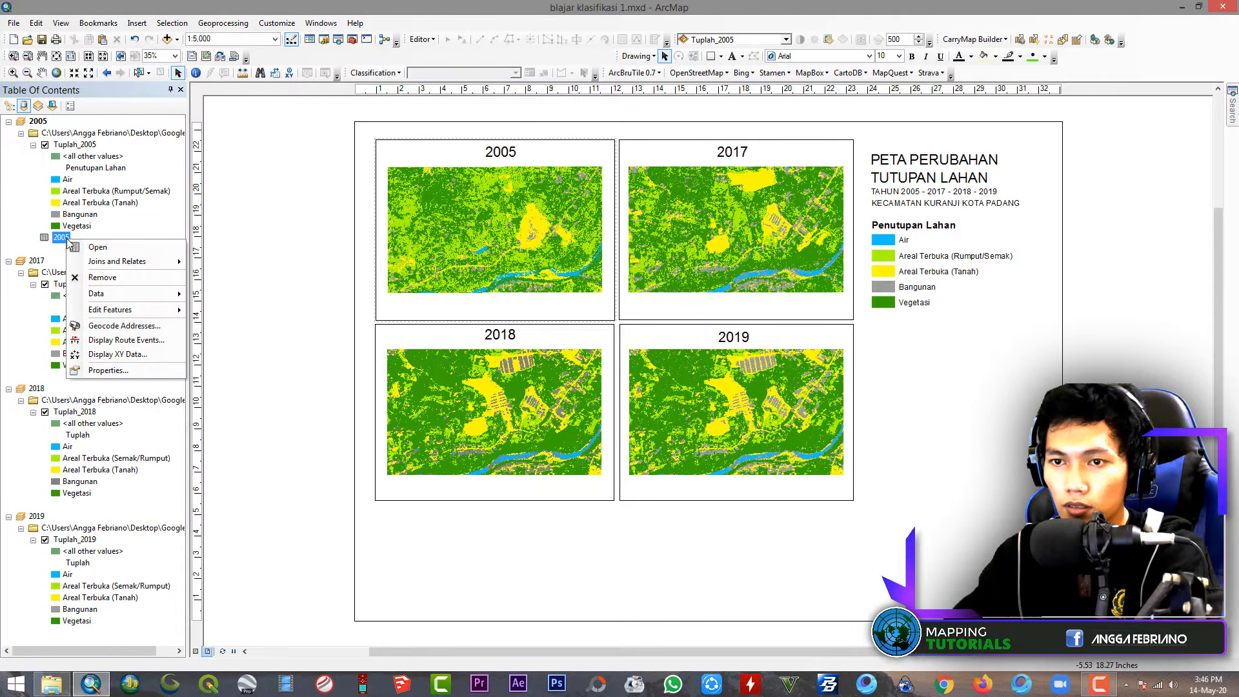
click(89, 277)
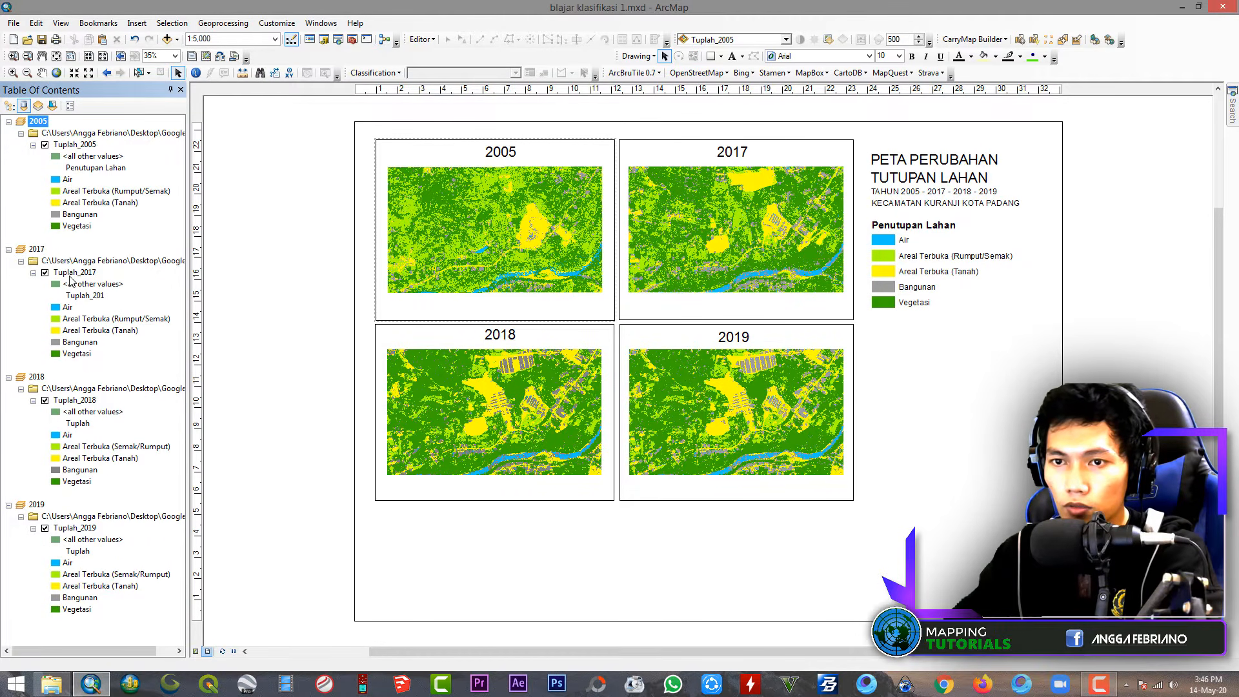
click(10, 106)
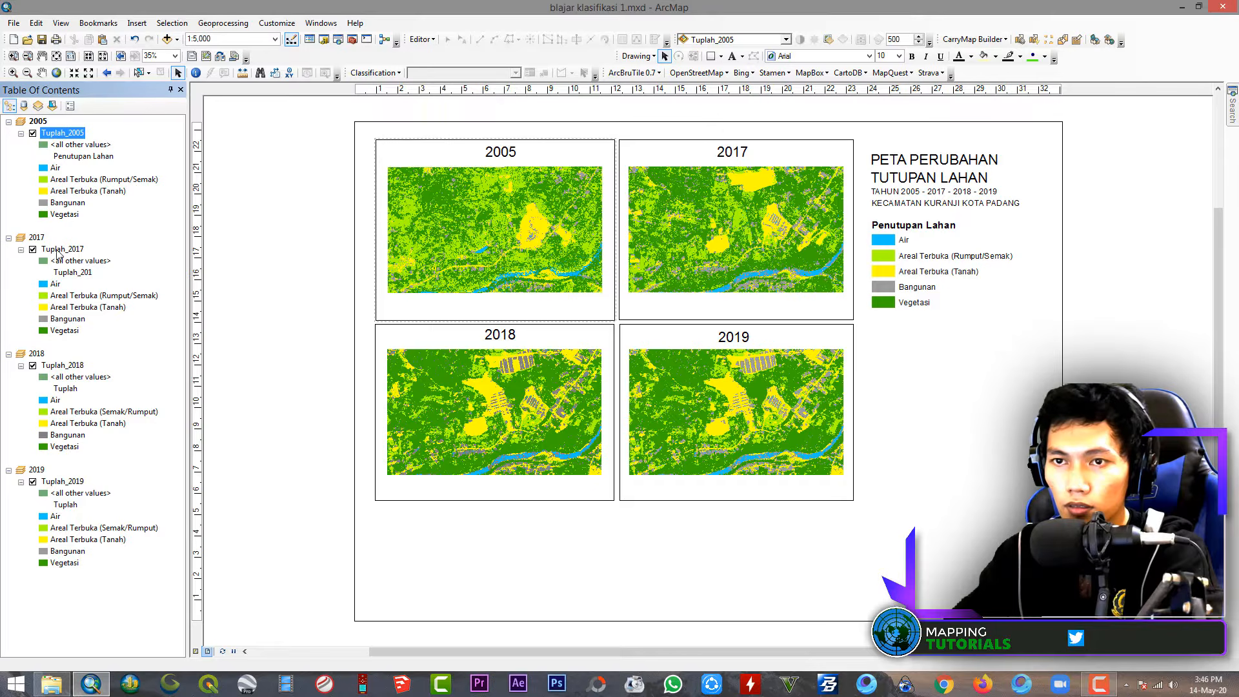
Export the Tuplah_2017 attribute table as a dBASE table named 2007 in the Google Earth folder, without adding it to the map
right_click(62, 252)
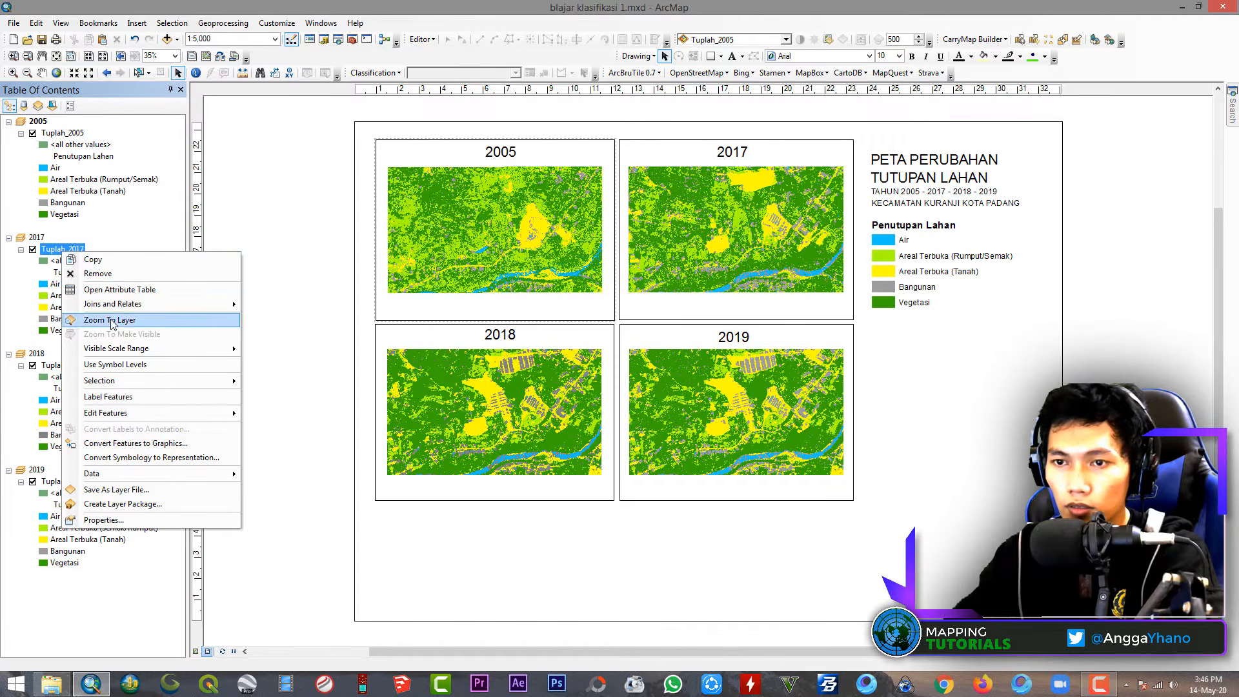
click(117, 288)
click(904, 105)
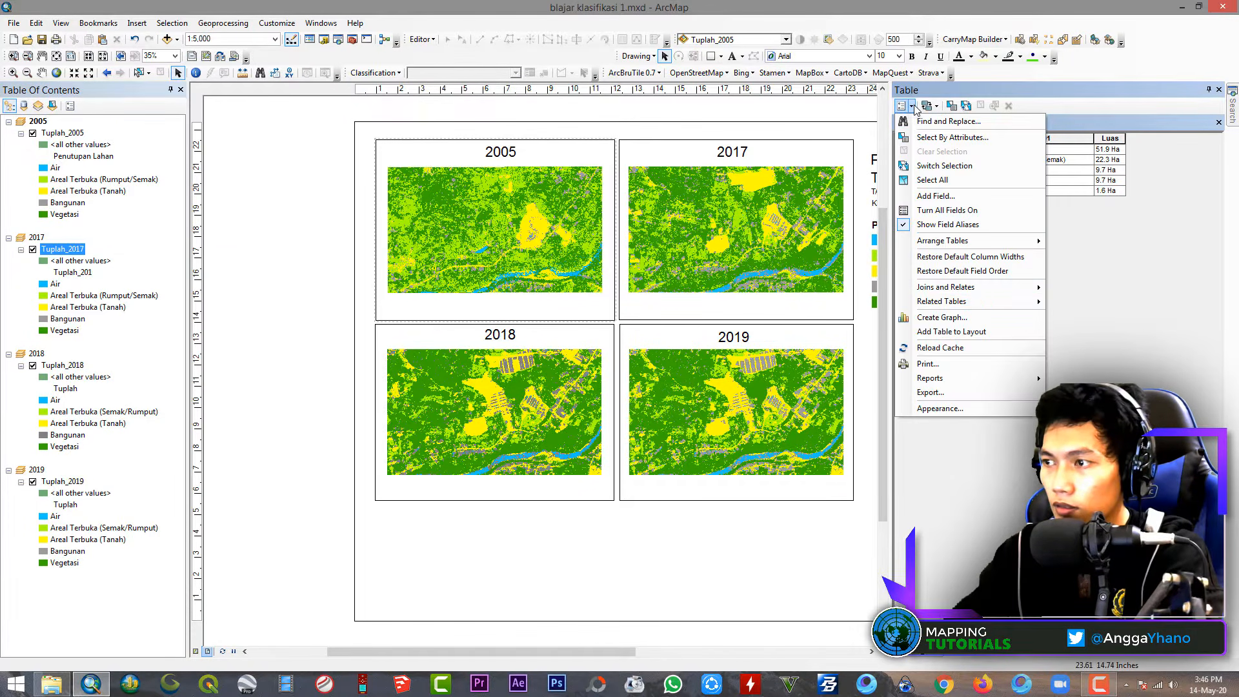
click(930, 392)
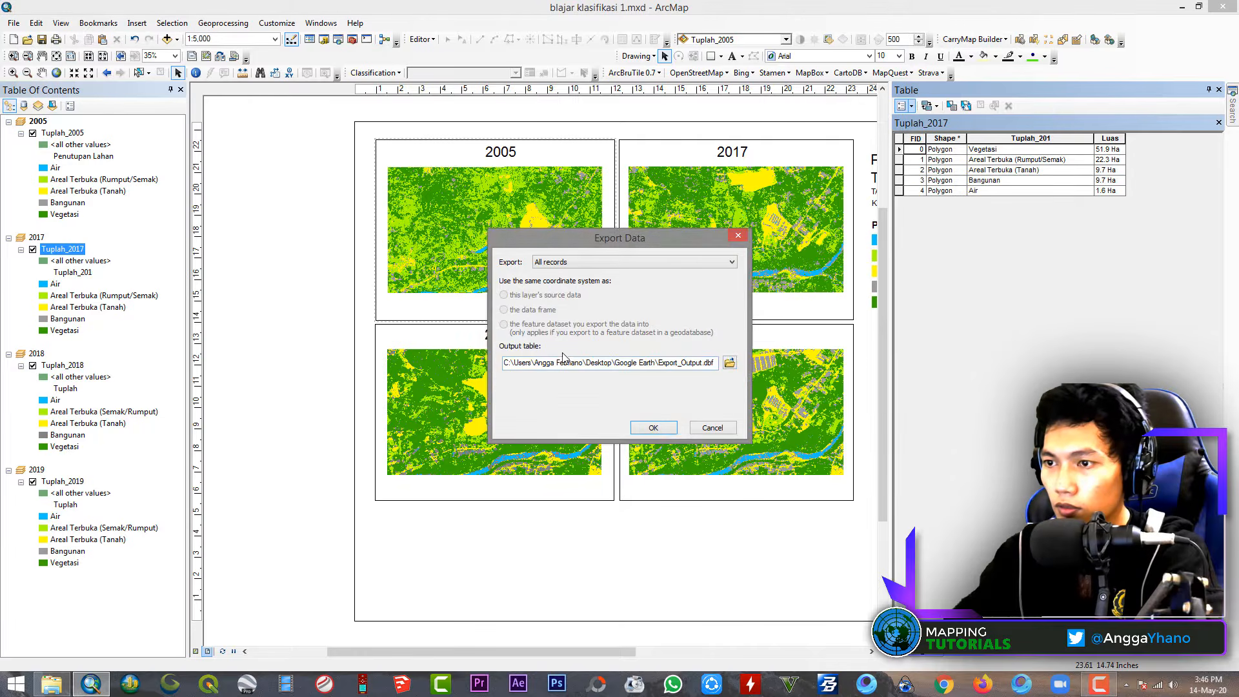
click(730, 363)
click(568, 422)
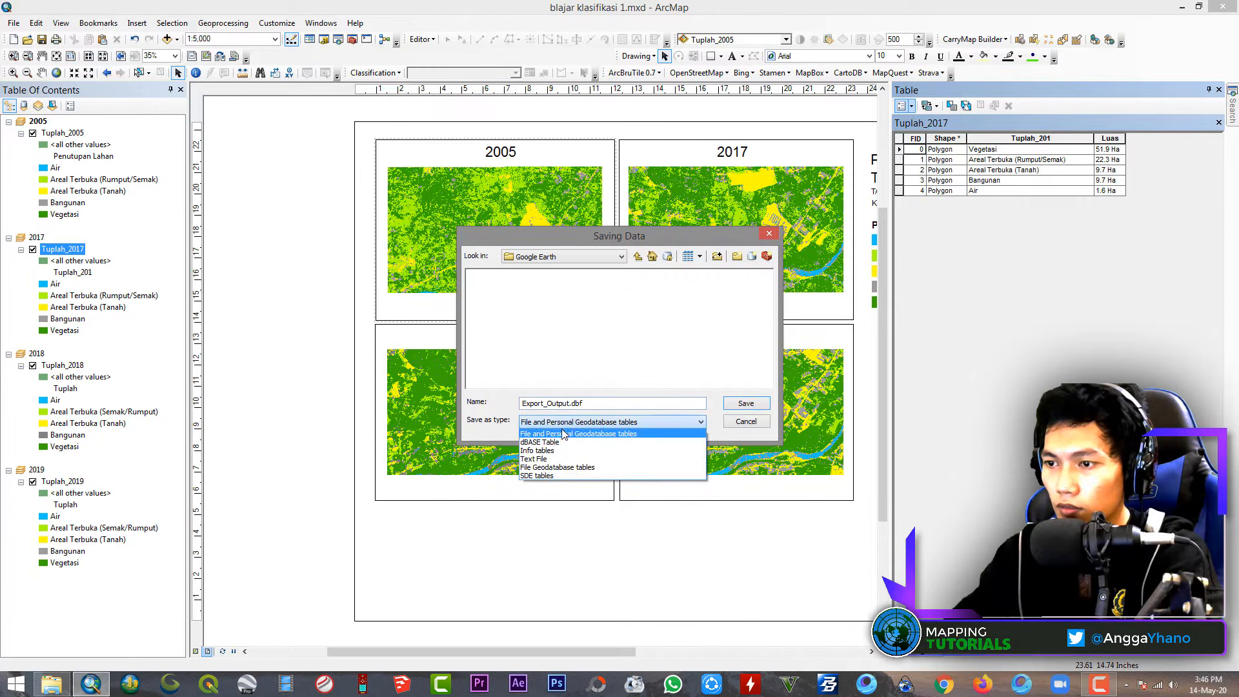
click(555, 443)
double_click(546, 404)
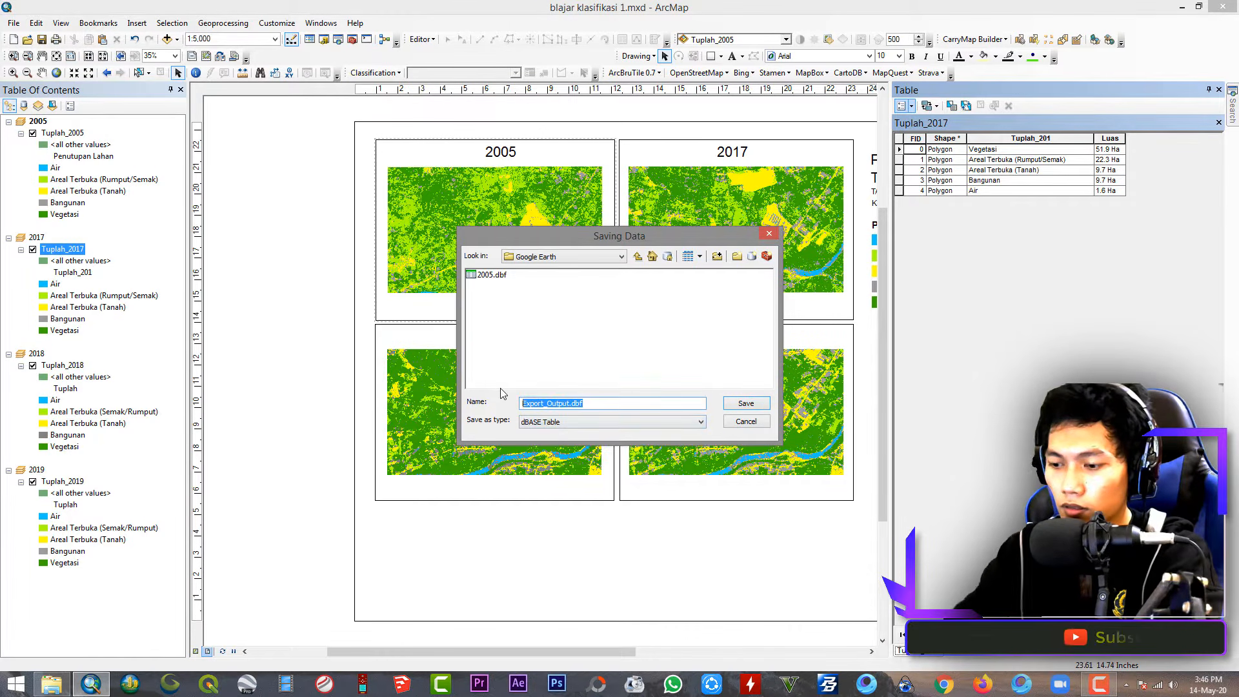
text(20)
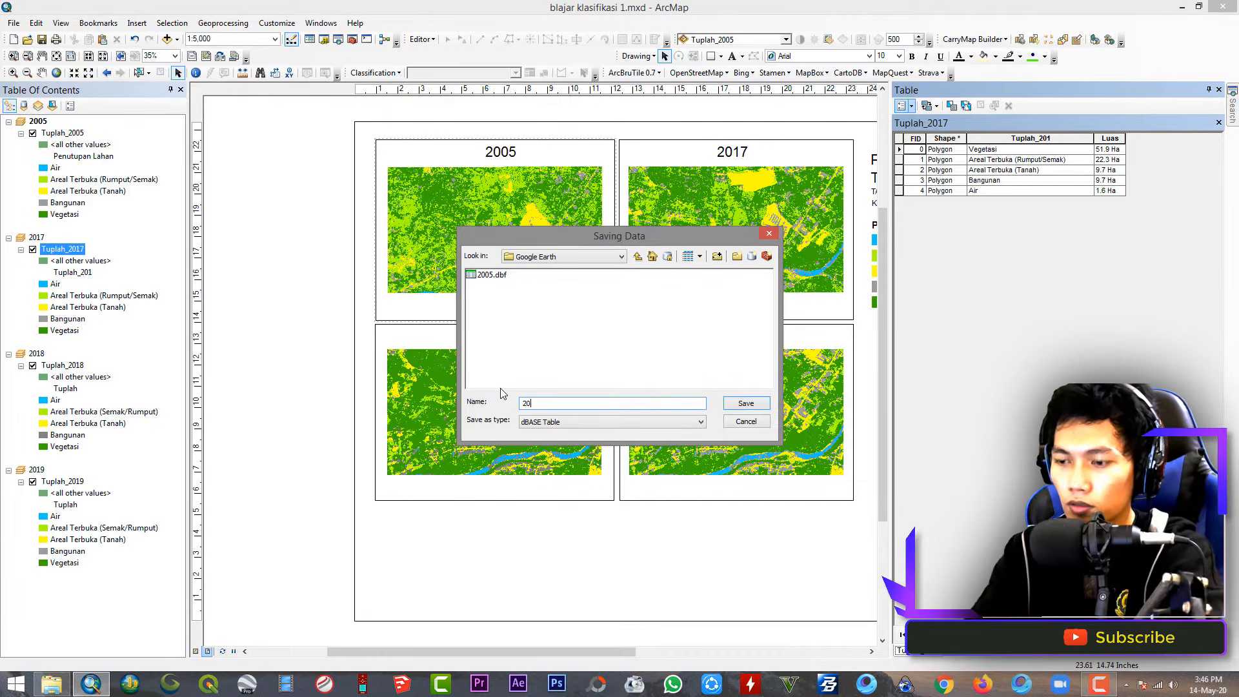
text(07)
key(Return)
key(Return)
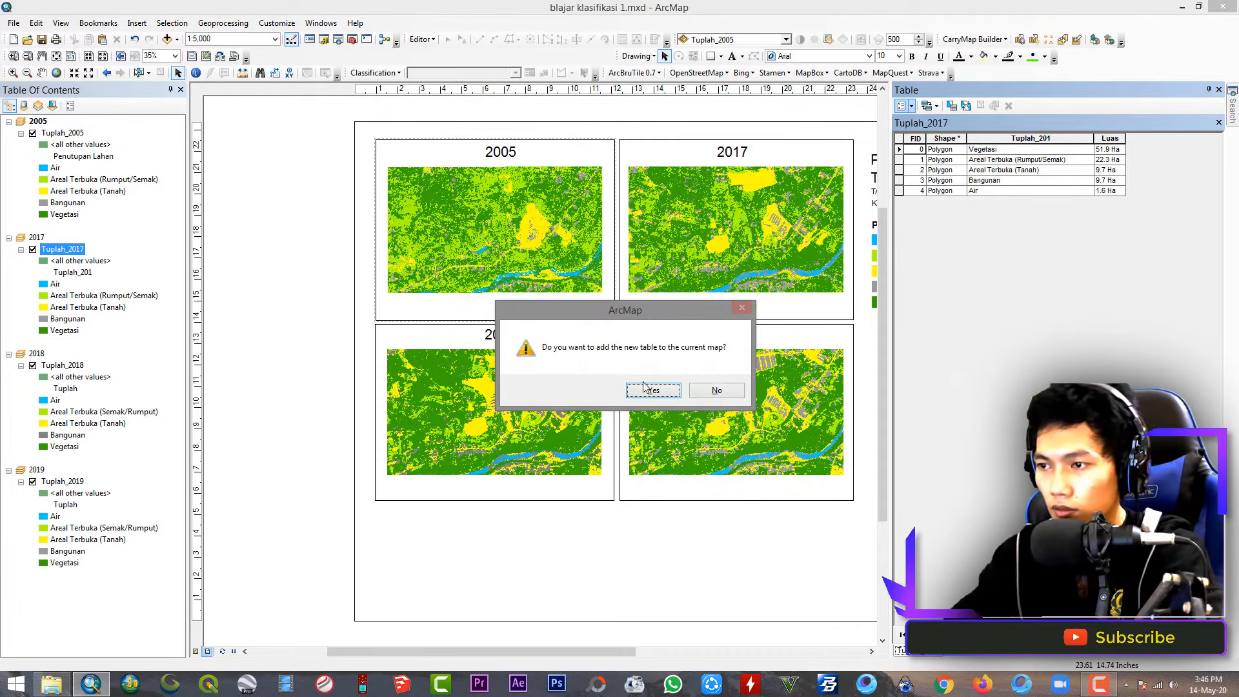
click(717, 391)
Export the Tuplah_2018 attribute table as a dBASE table named 2018 in the Google Earth folder
right_click(69, 367)
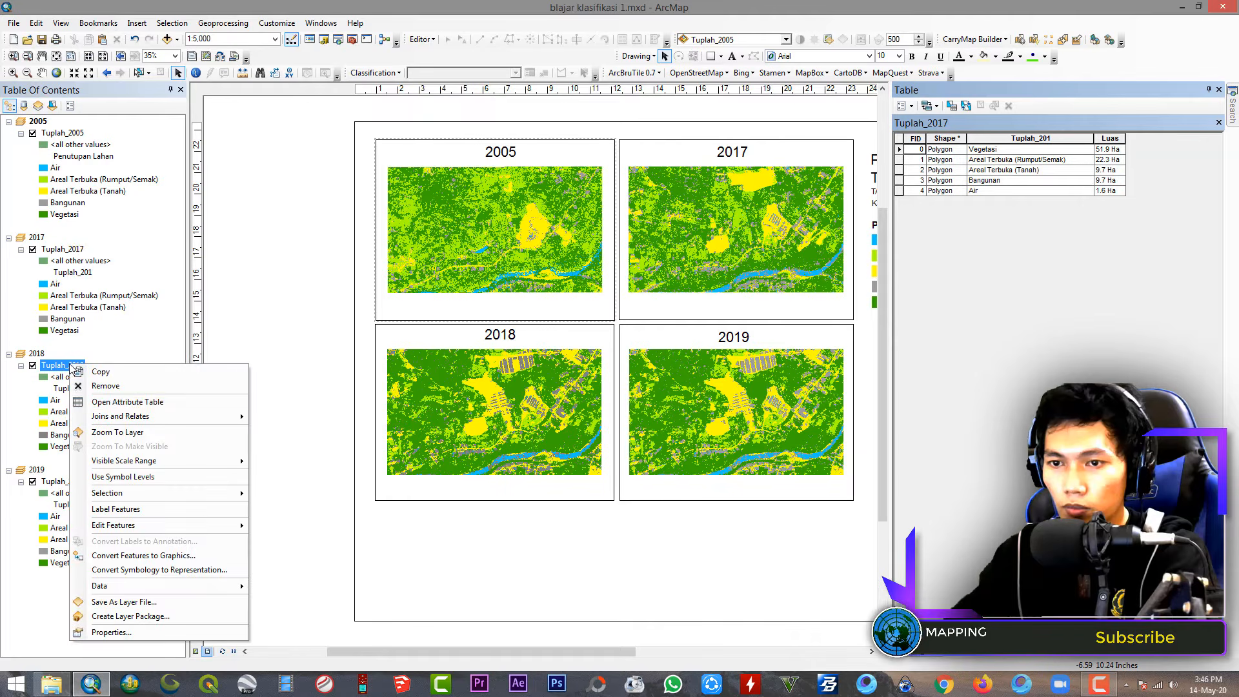
click(97, 398)
click(903, 105)
click(930, 392)
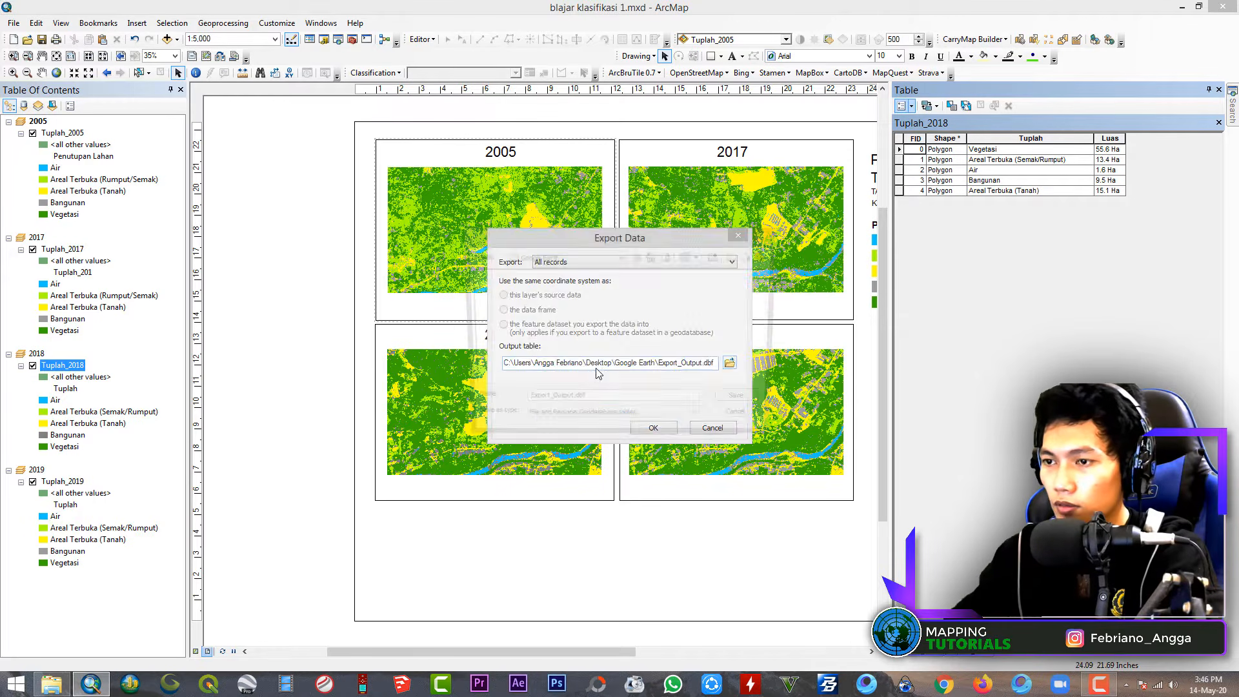
click(730, 362)
click(613, 422)
click(578, 442)
drag(583, 405, 493, 403)
text(2018)
key(Return)
click(653, 427)
Export the Tuplah_2019 attribute table as a dBASE table named 2019 in the Google Earth folder, without adding it to the map
right_click(63, 483)
click(108, 242)
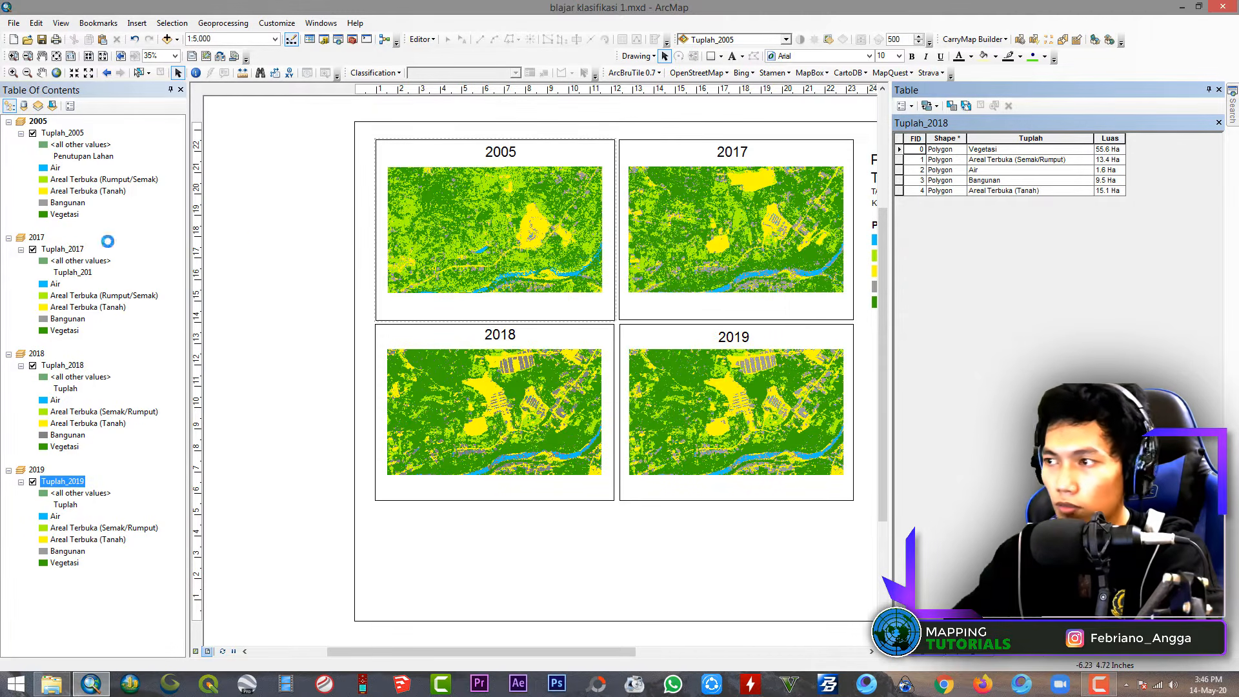
click(904, 105)
click(930, 392)
click(730, 362)
drag(595, 403, 465, 403)
text(2019)
click(613, 421)
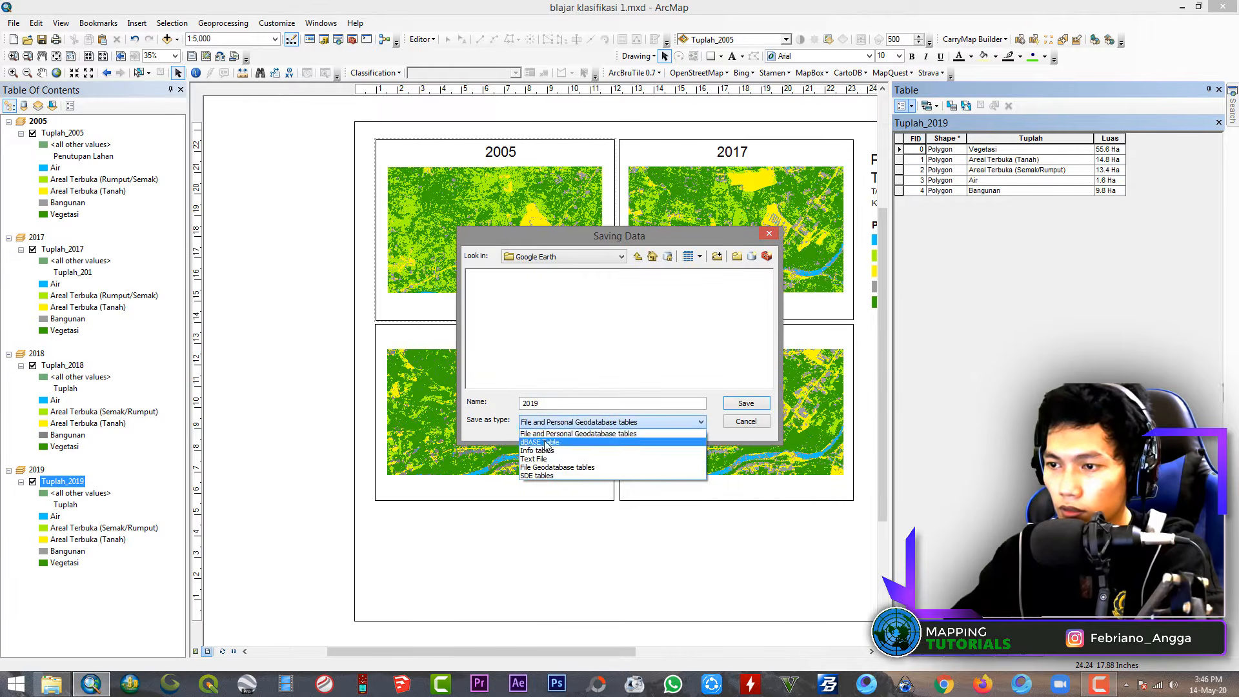
click(578, 442)
click(746, 403)
click(653, 427)
click(714, 389)
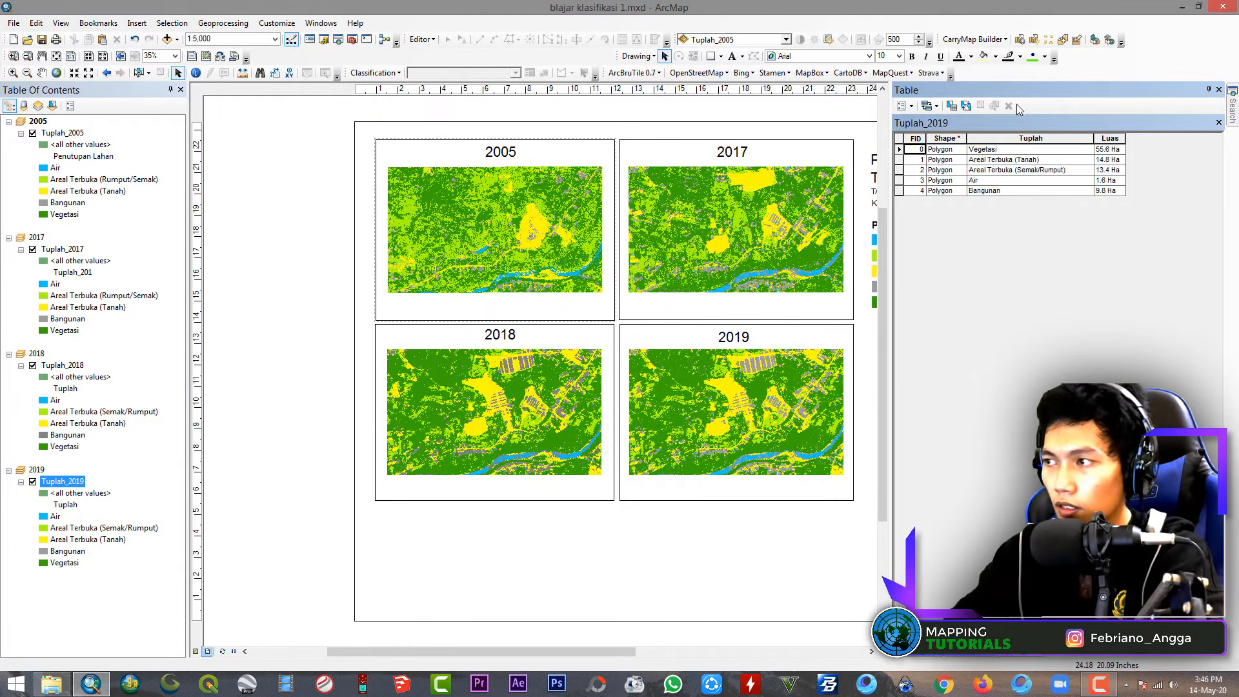
Close the attribute table, switch to File Explorer, and list the desktop's Google Earth folder by date modified, newest first
click(1218, 89)
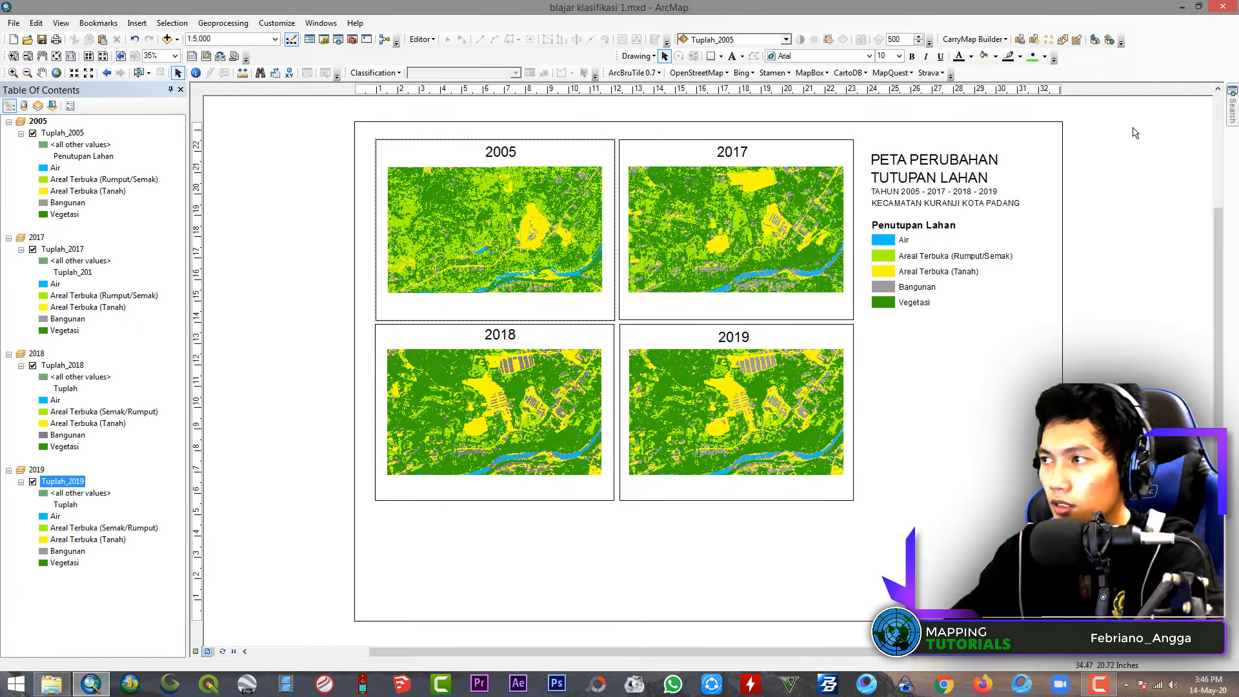
click(1183, 8)
click(51, 684)
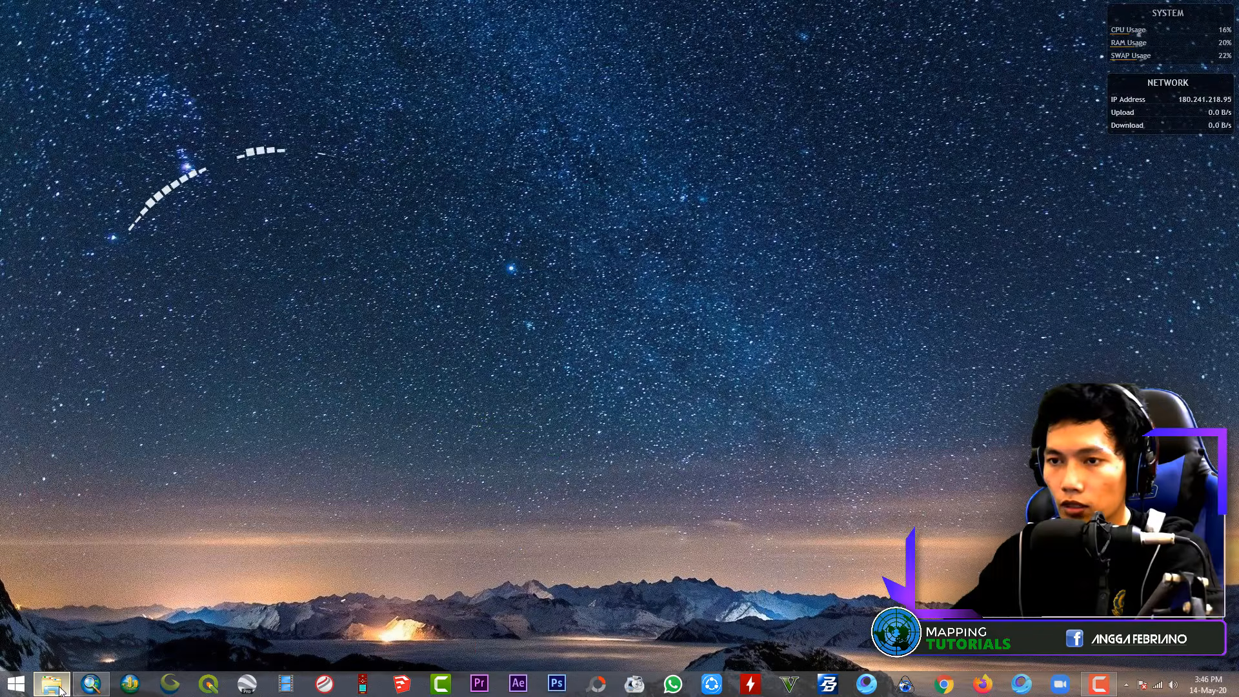
double_click(316, 142)
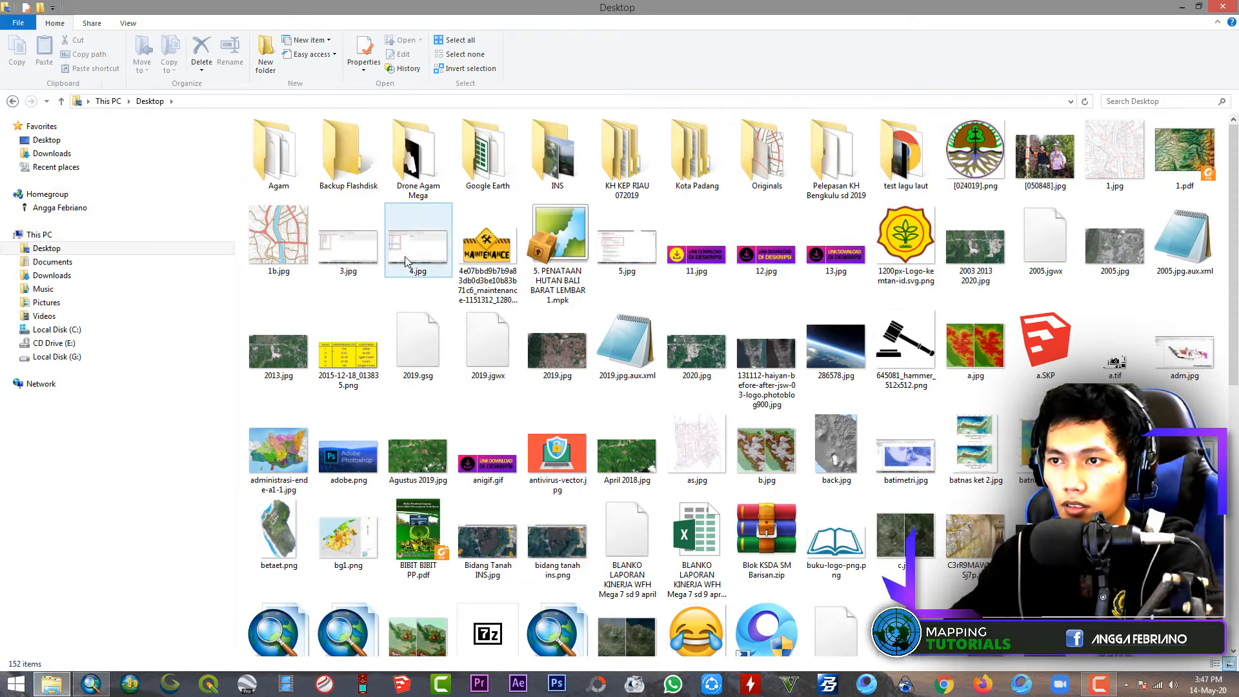
click(360, 171)
double_click(486, 158)
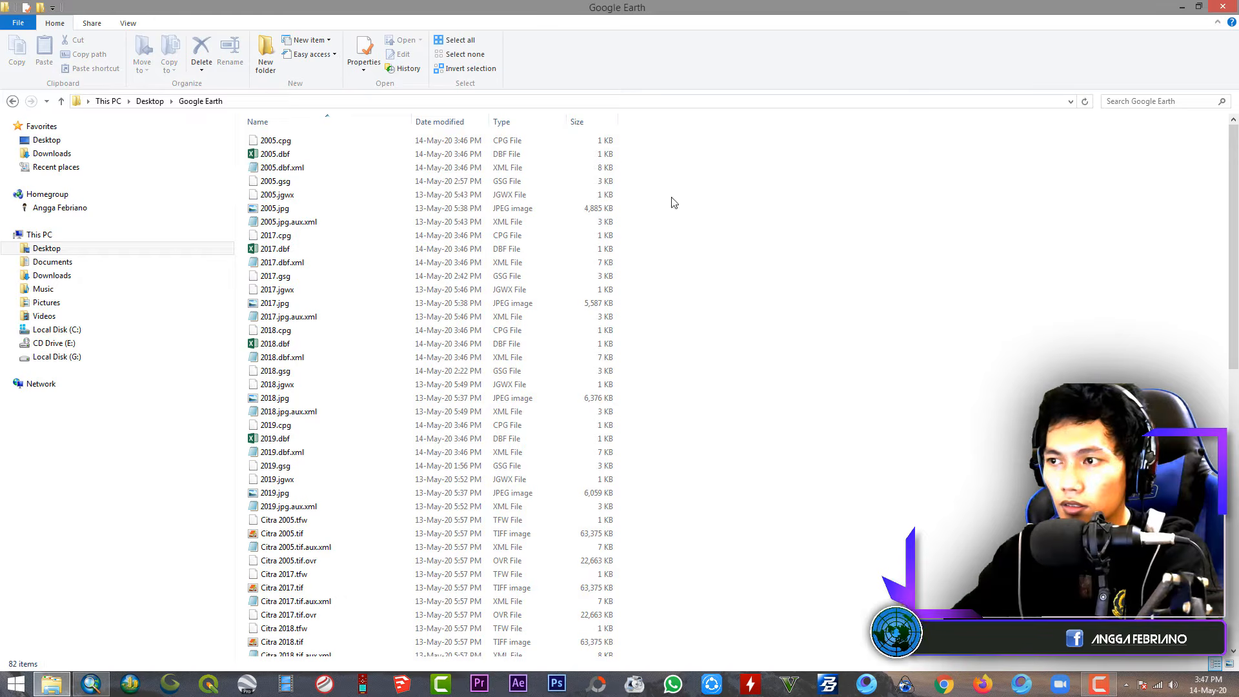
right_click(706, 185)
mouse_move(734, 208)
click(894, 220)
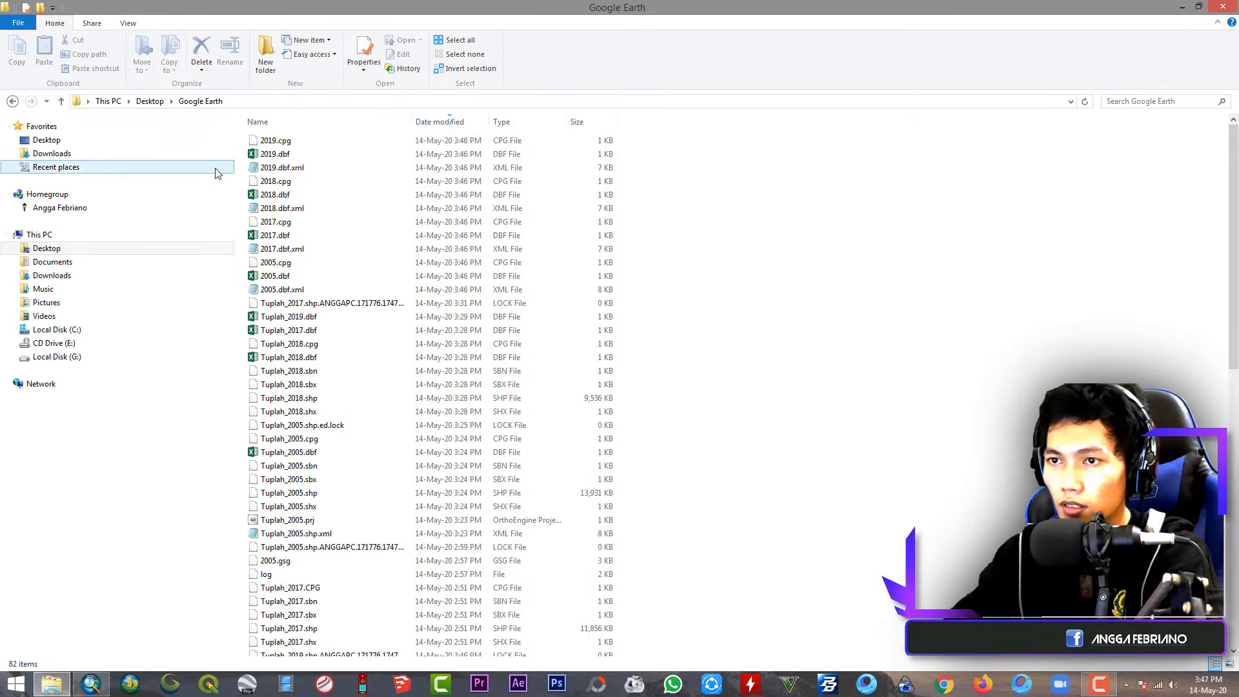
Locate the four exported year tables, open 2005.dbf in Excel, and maximize its window
click(283, 155)
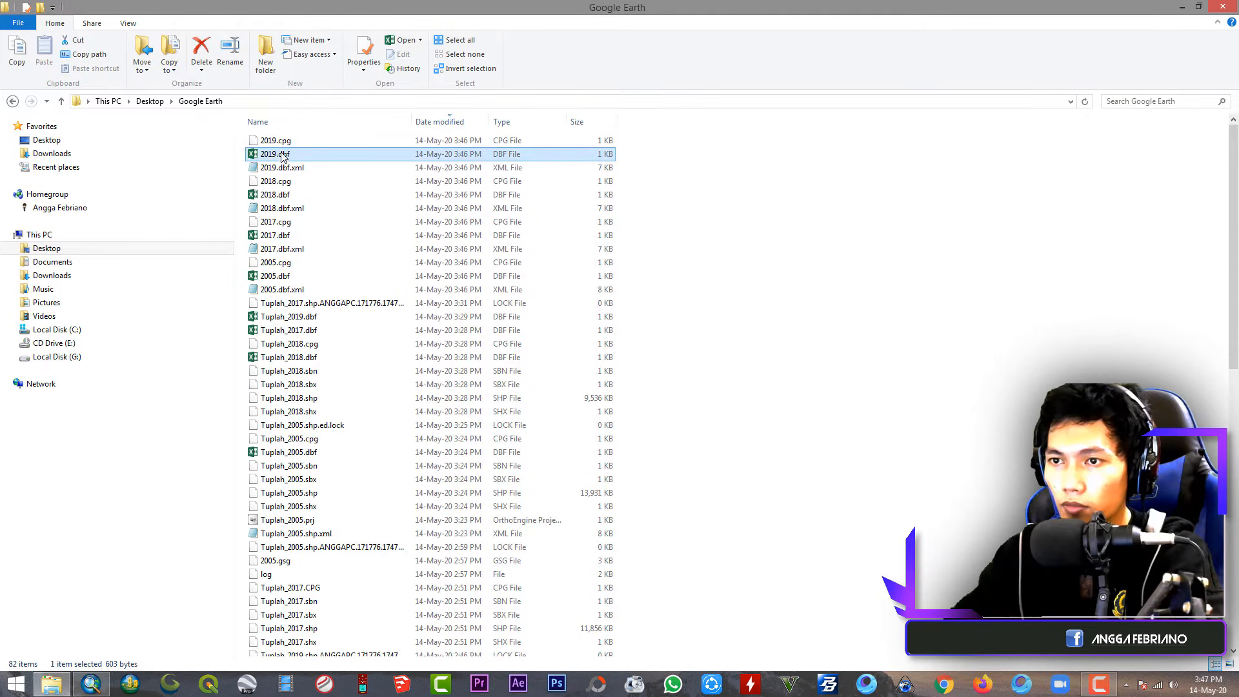
click(284, 195)
click(289, 237)
click(284, 277)
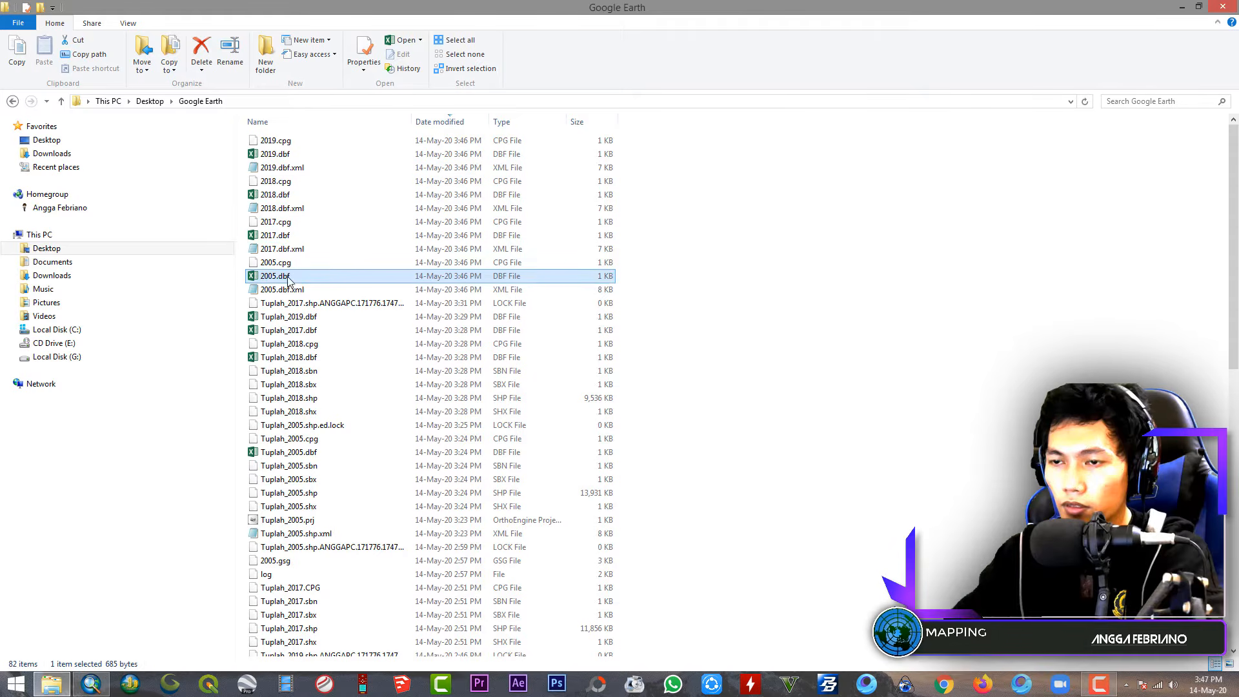
click(718, 309)
click(284, 277)
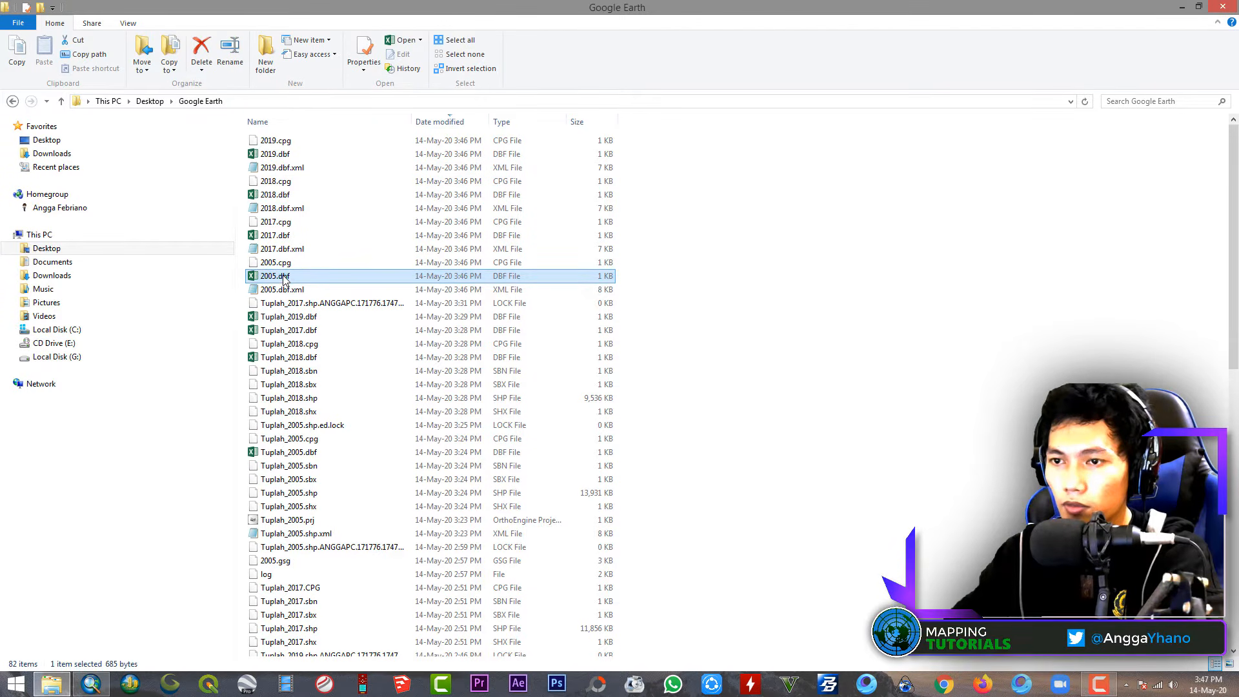
click(675, 279)
double_click(311, 278)
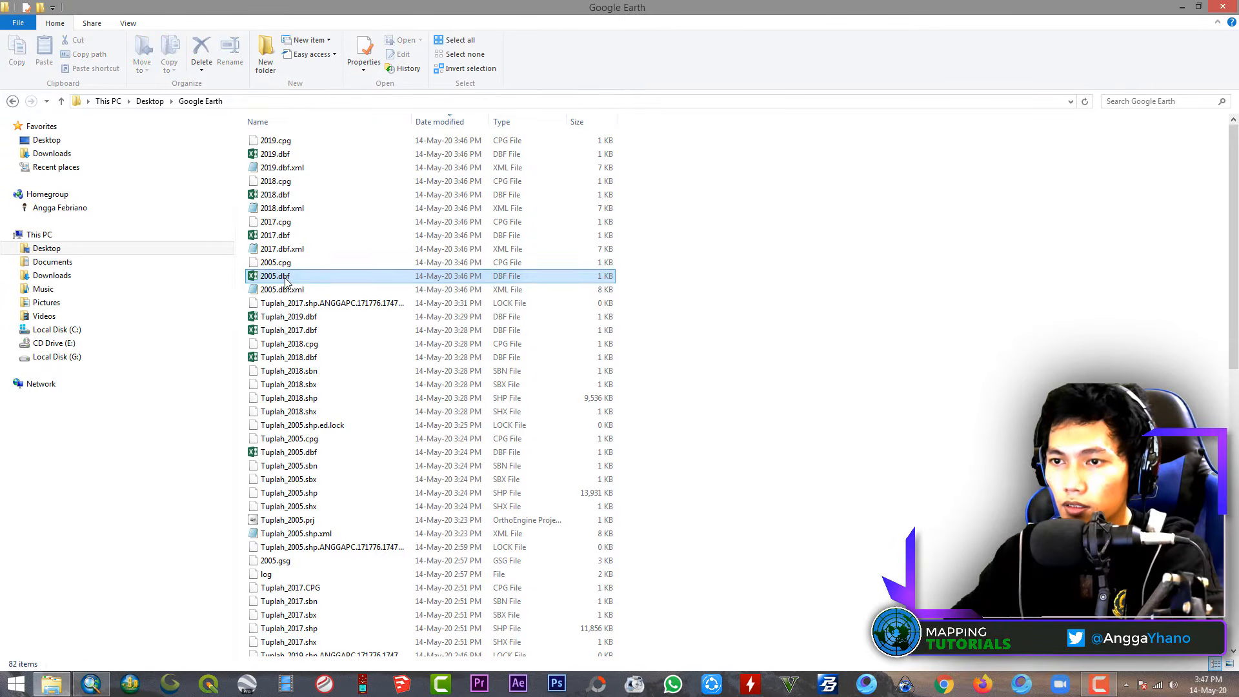
click(534, 414)
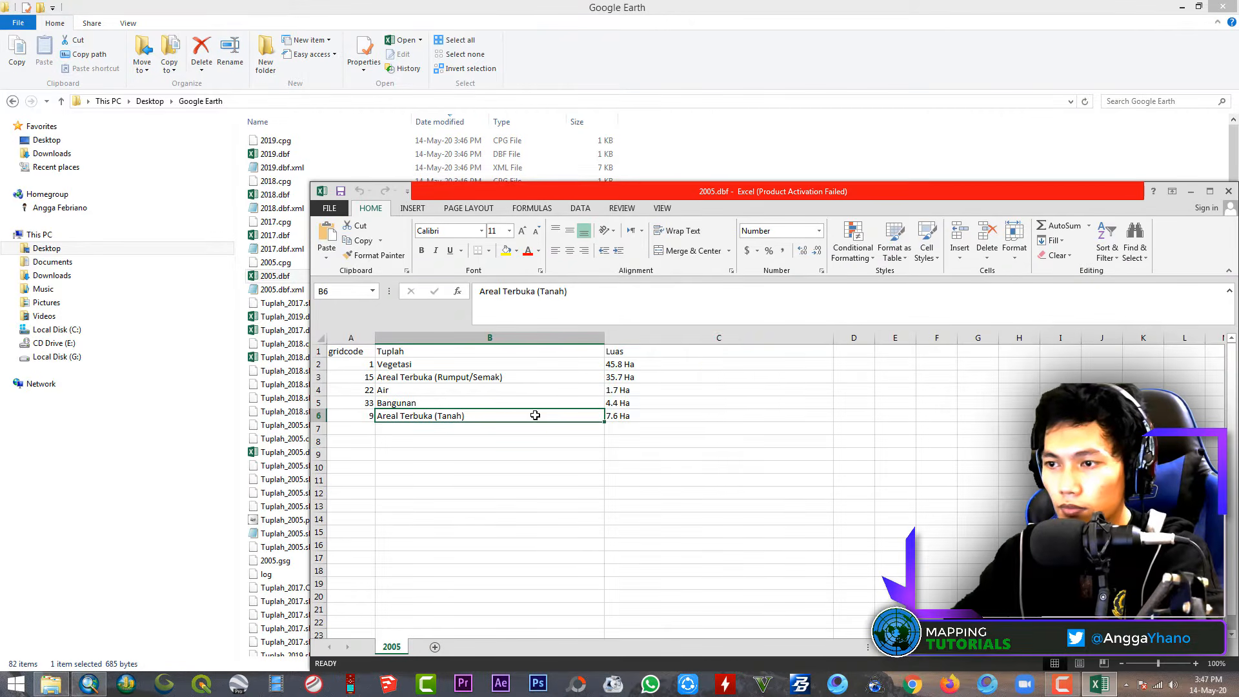
click(904, 554)
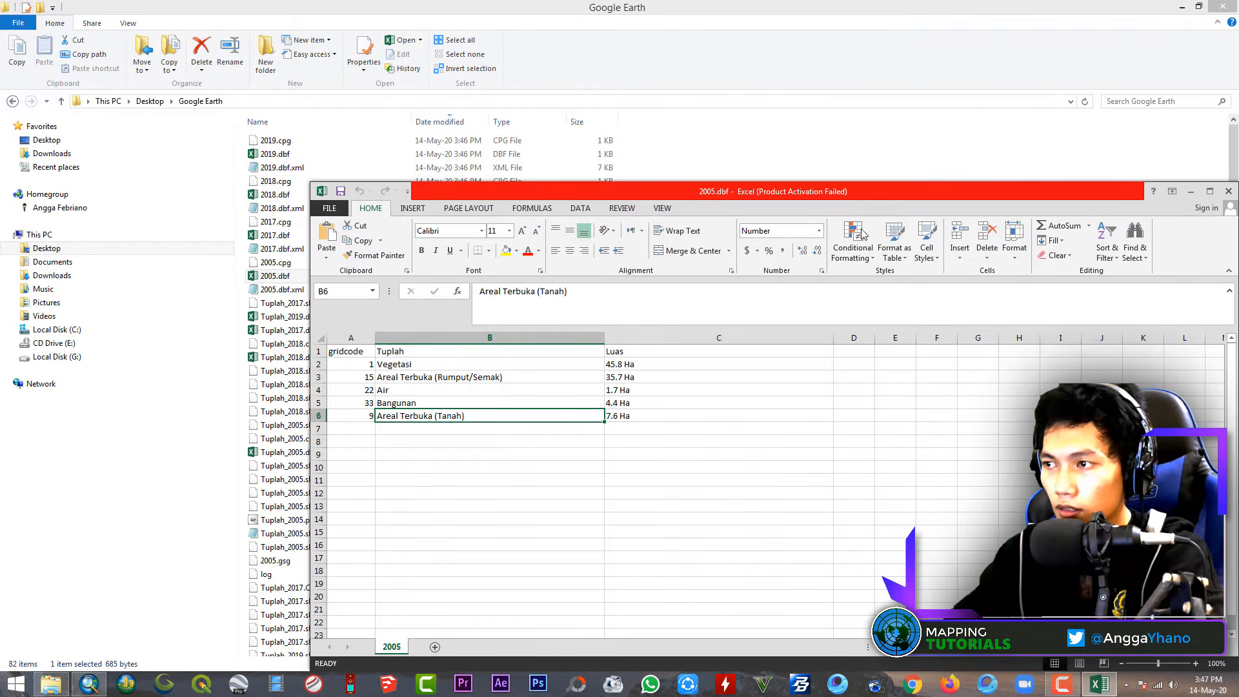
double_click(857, 192)
click(104, 253)
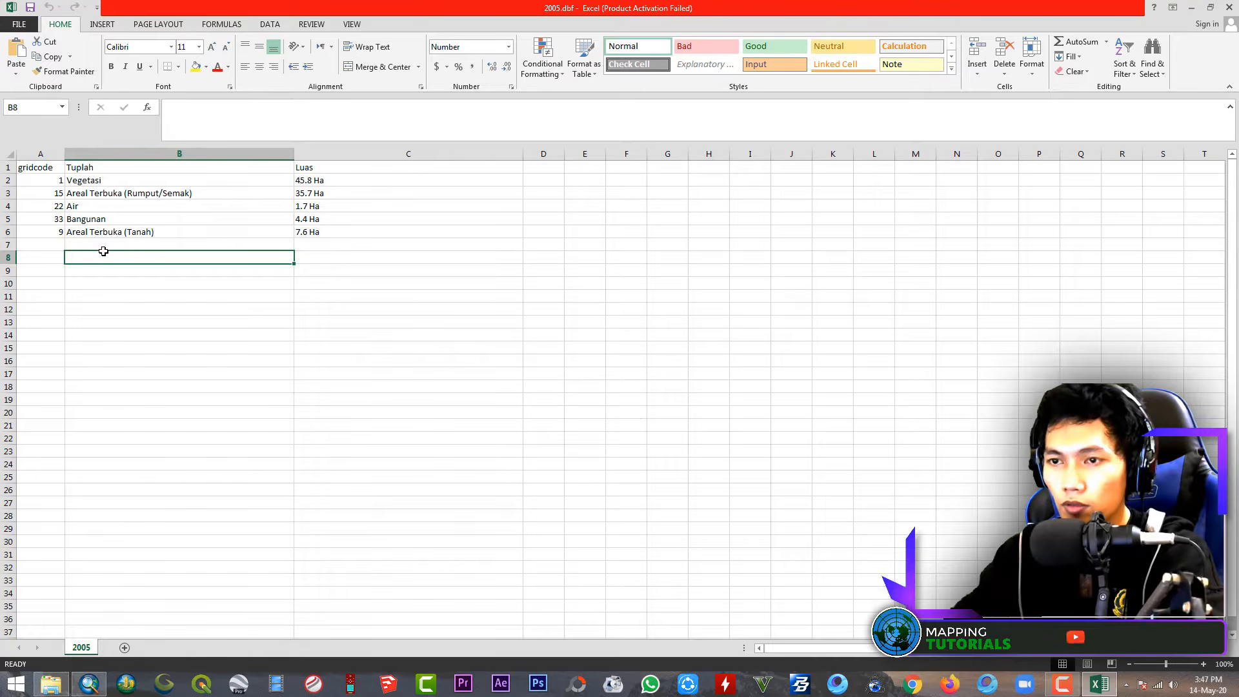
Save the 2005 table as an Excel Workbook named Grafik Tuplah in the Google Earth folder
key(ctrl+s)
click(622, 375)
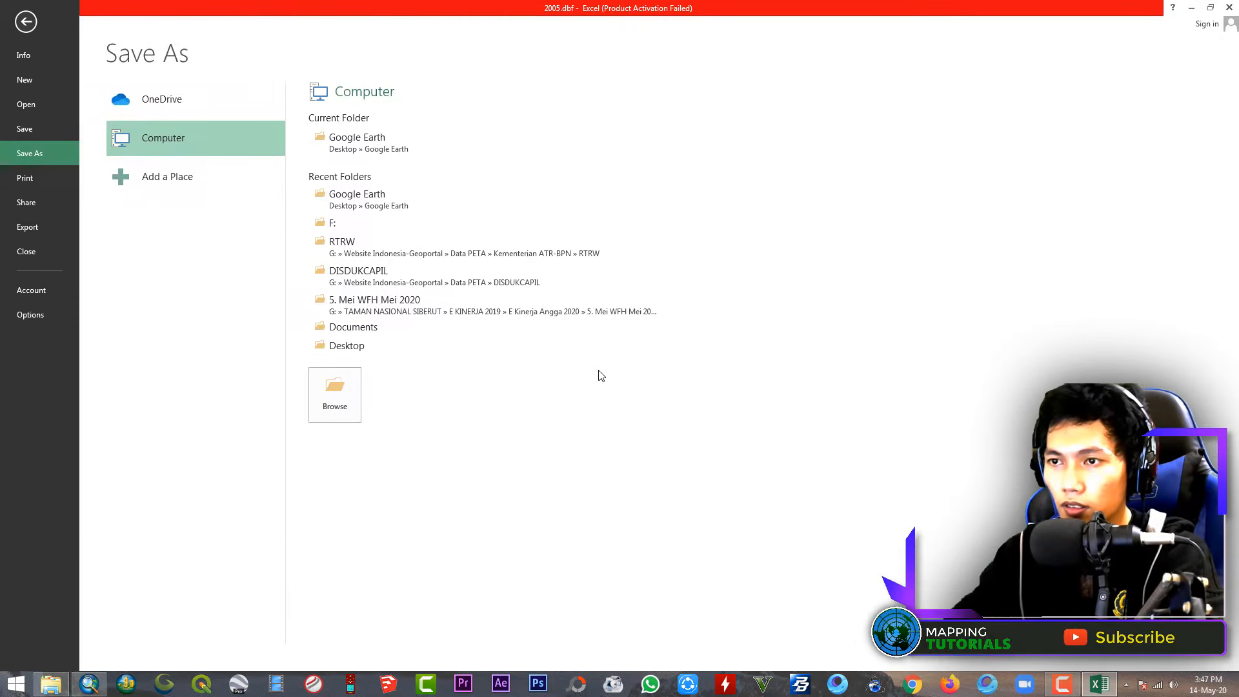
click(452, 526)
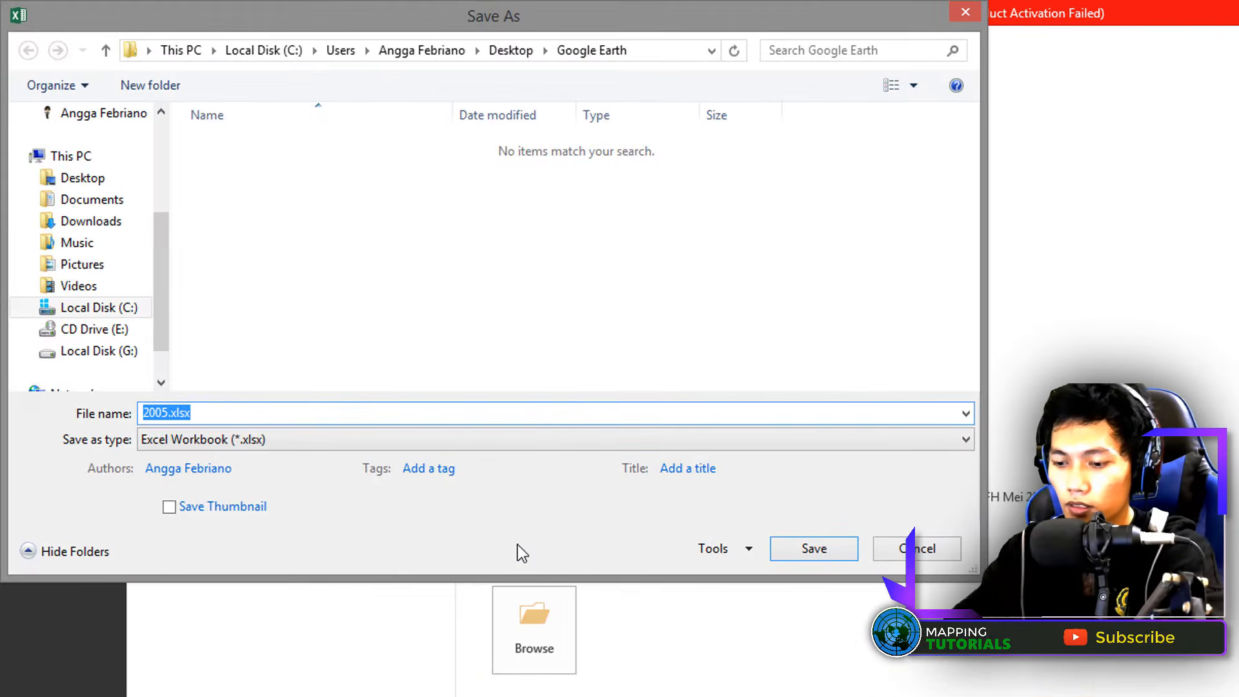
text(g)
key(BackSpace)
key(BackSpace)
key(BackSpace)
key(BackSpace)
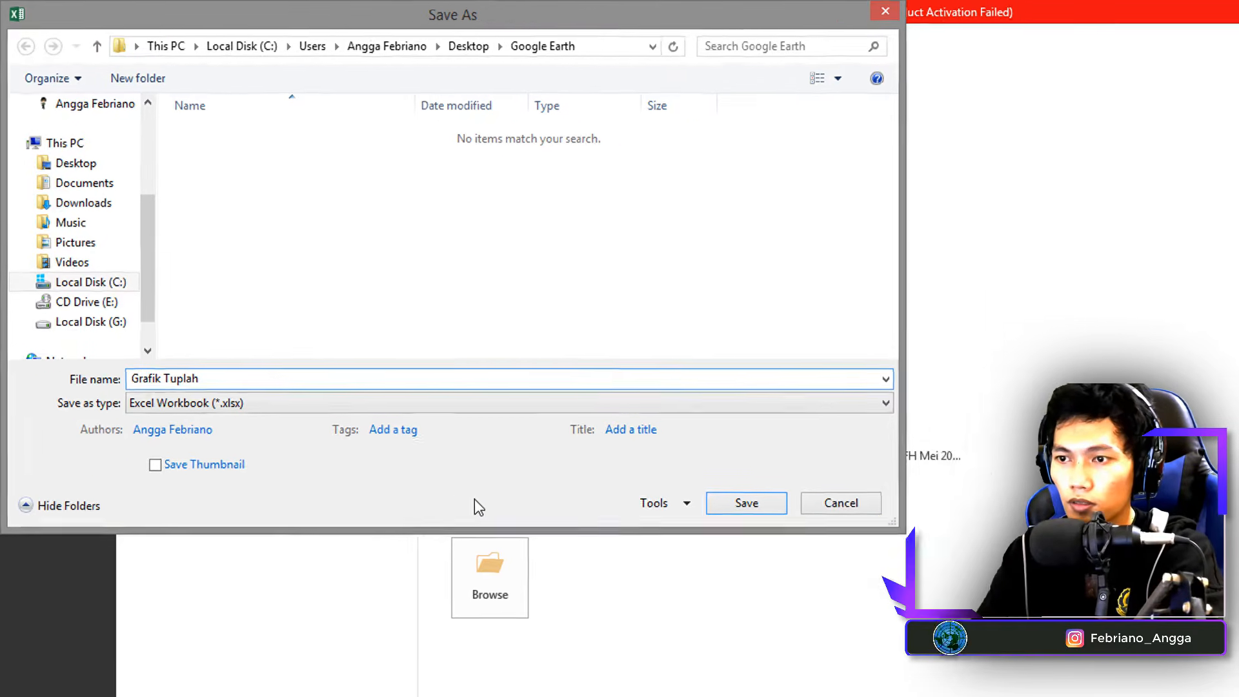
key(Return)
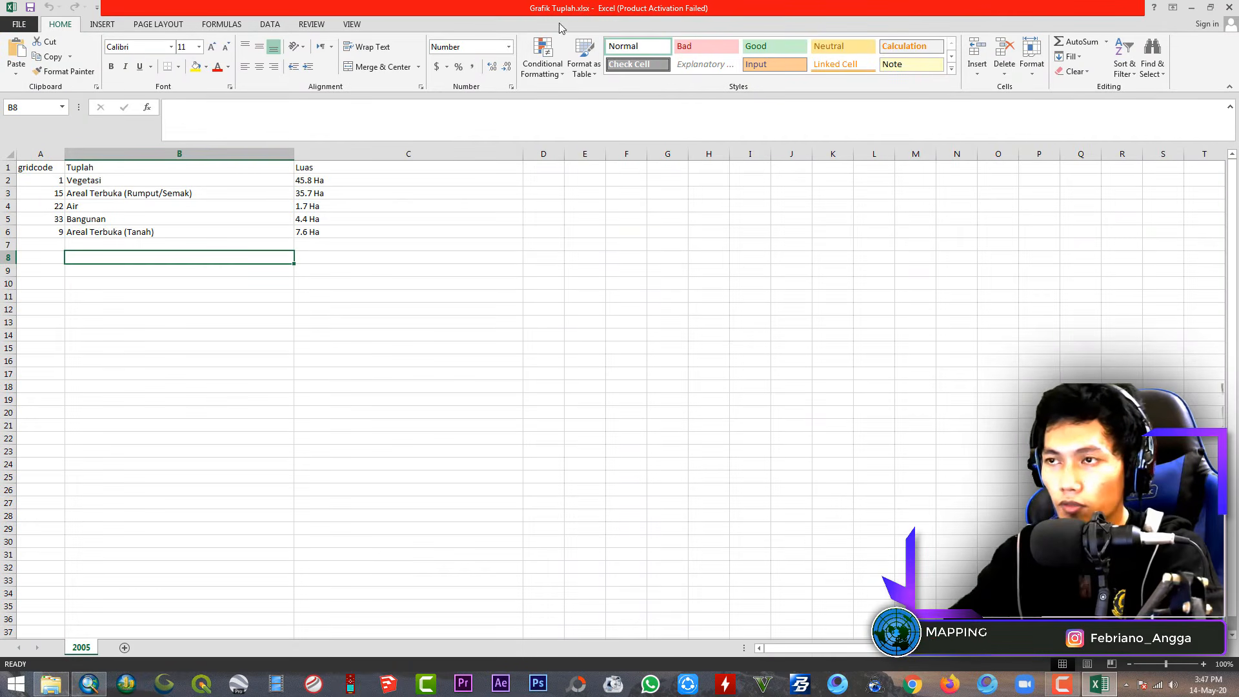
Shrink the Grafik Tuplah window, move it clear of the file list, and narrow columns B and C
double_click(600, 12)
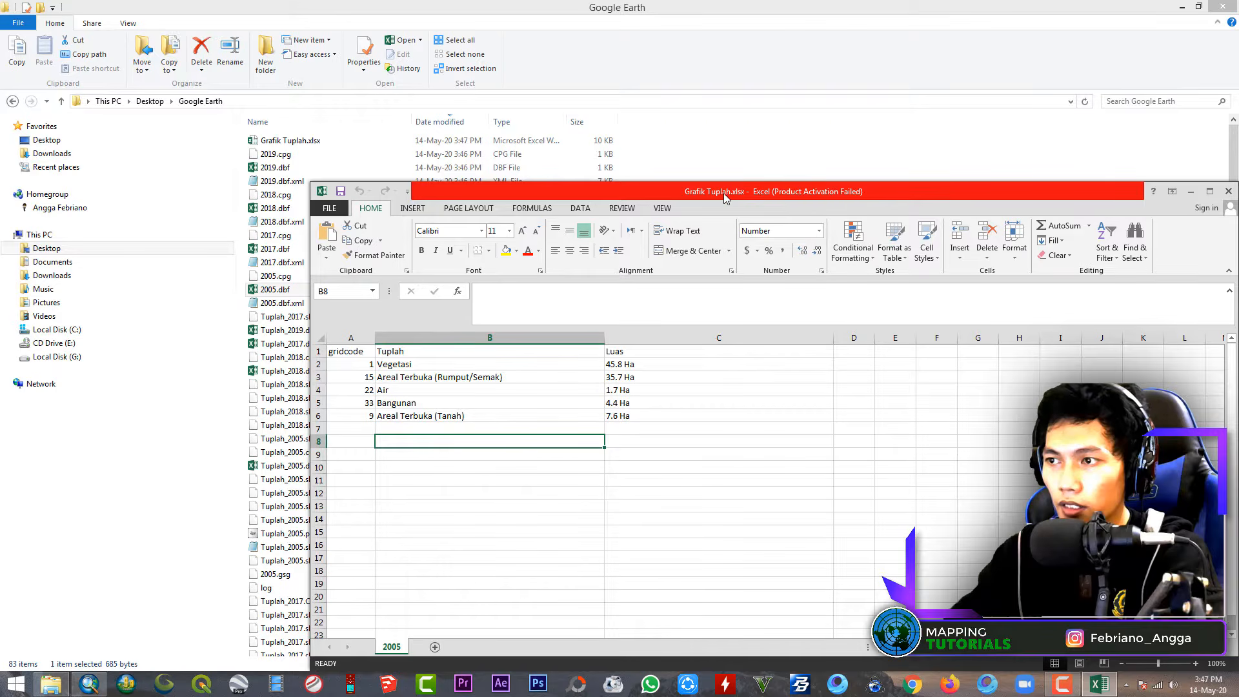
drag(711, 195, 869, 146)
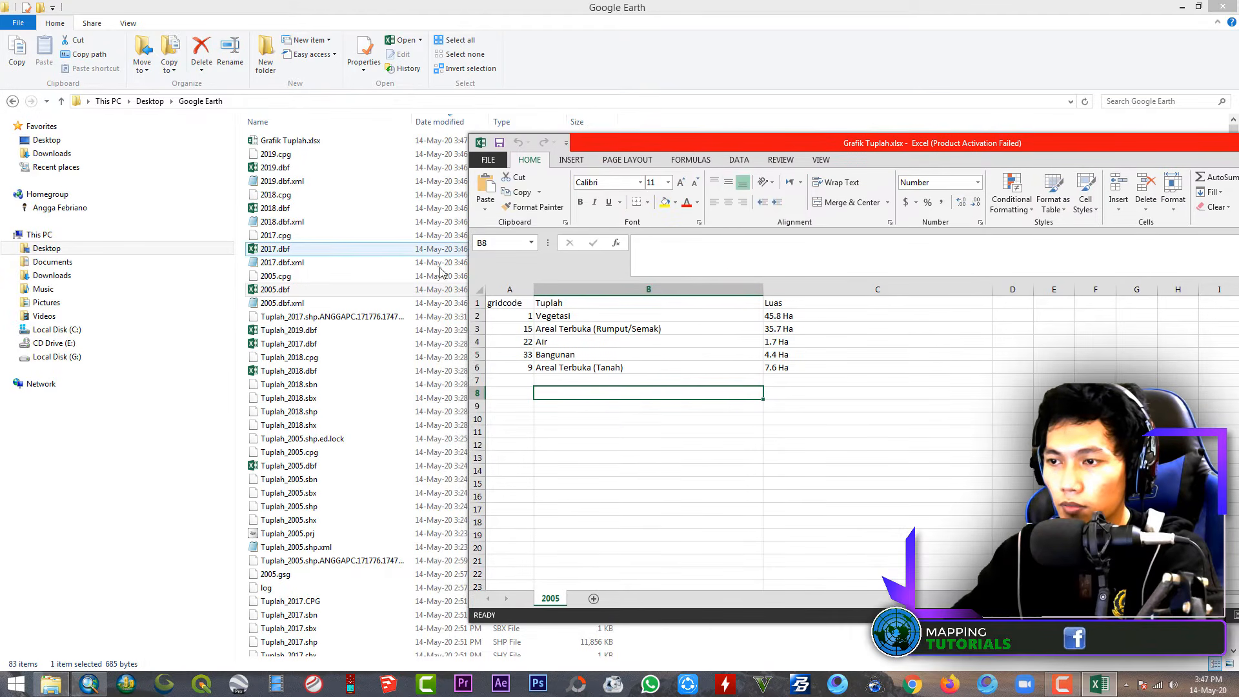
drag(764, 299, 684, 299)
drag(898, 292, 775, 293)
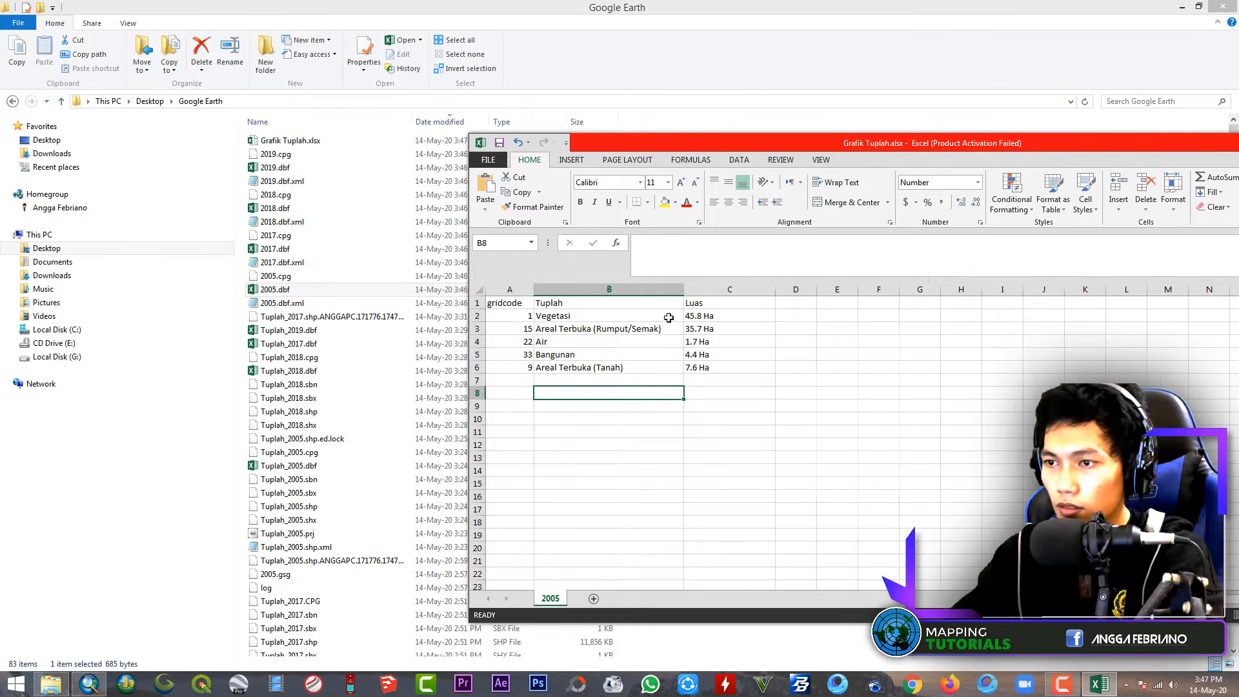
Copy the table A1:B6 from 2017.dbf into Grafik Tuplah starting at cell A8, and close 2017.dbf
double_click(289, 250)
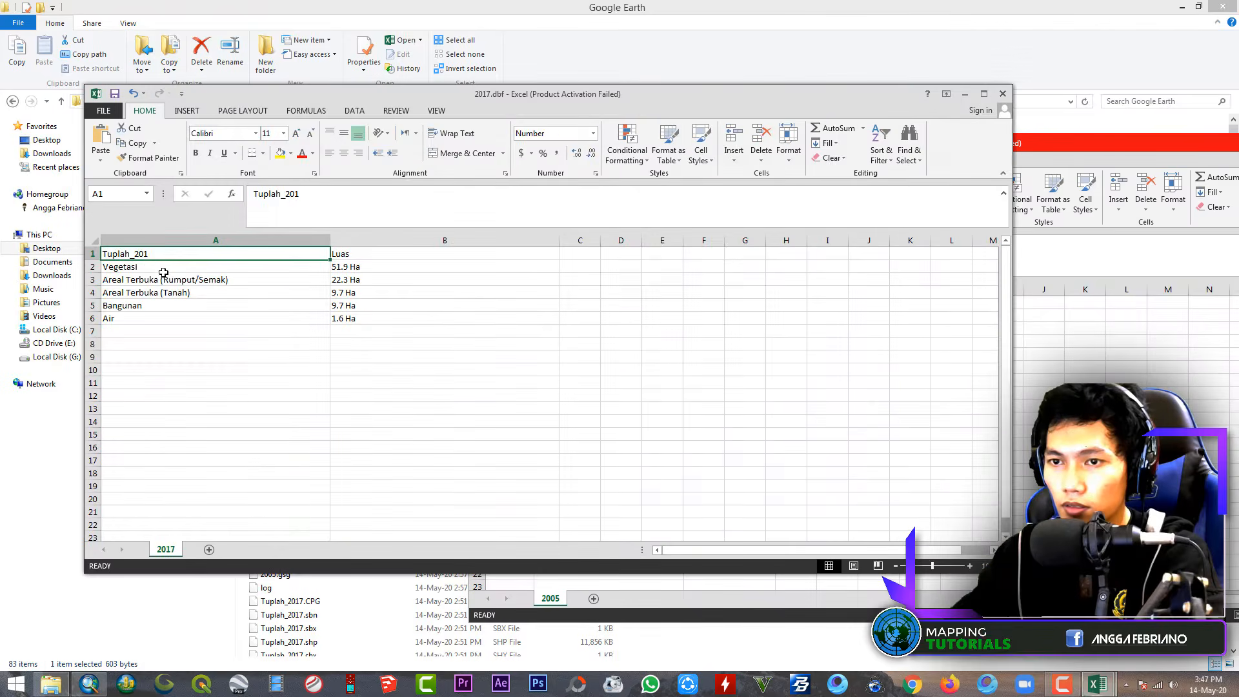
drag(120, 254, 361, 318)
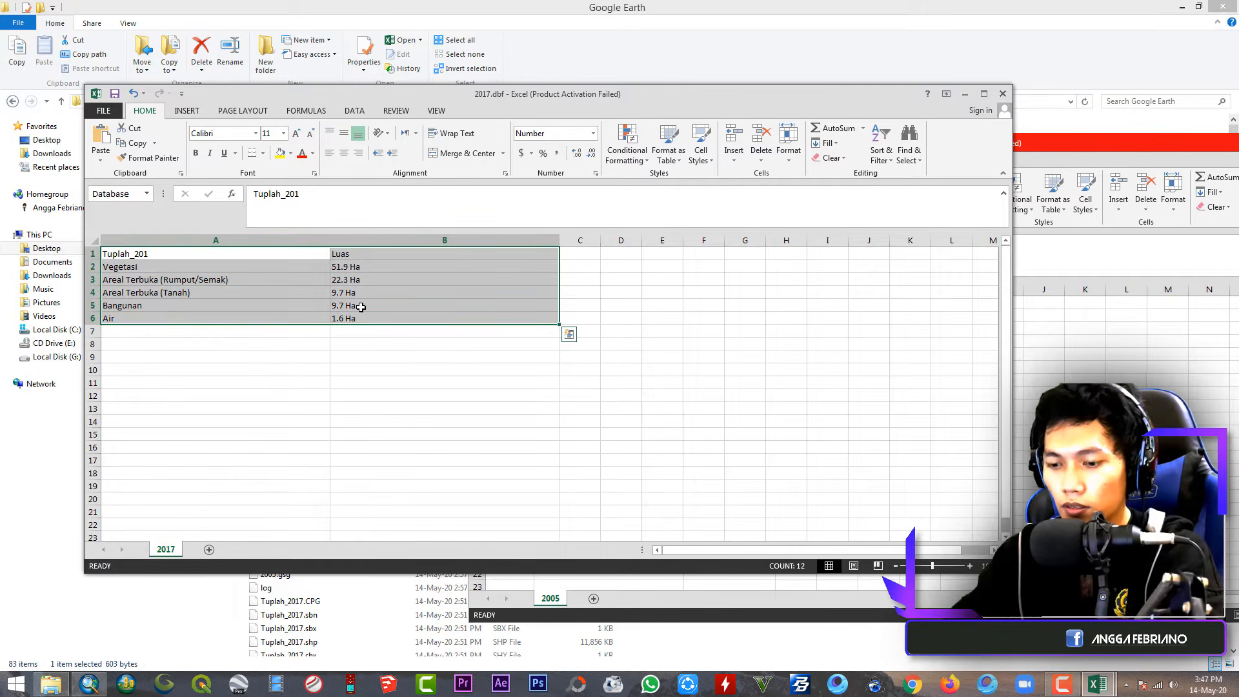
key(ctrl+c)
click(1065, 142)
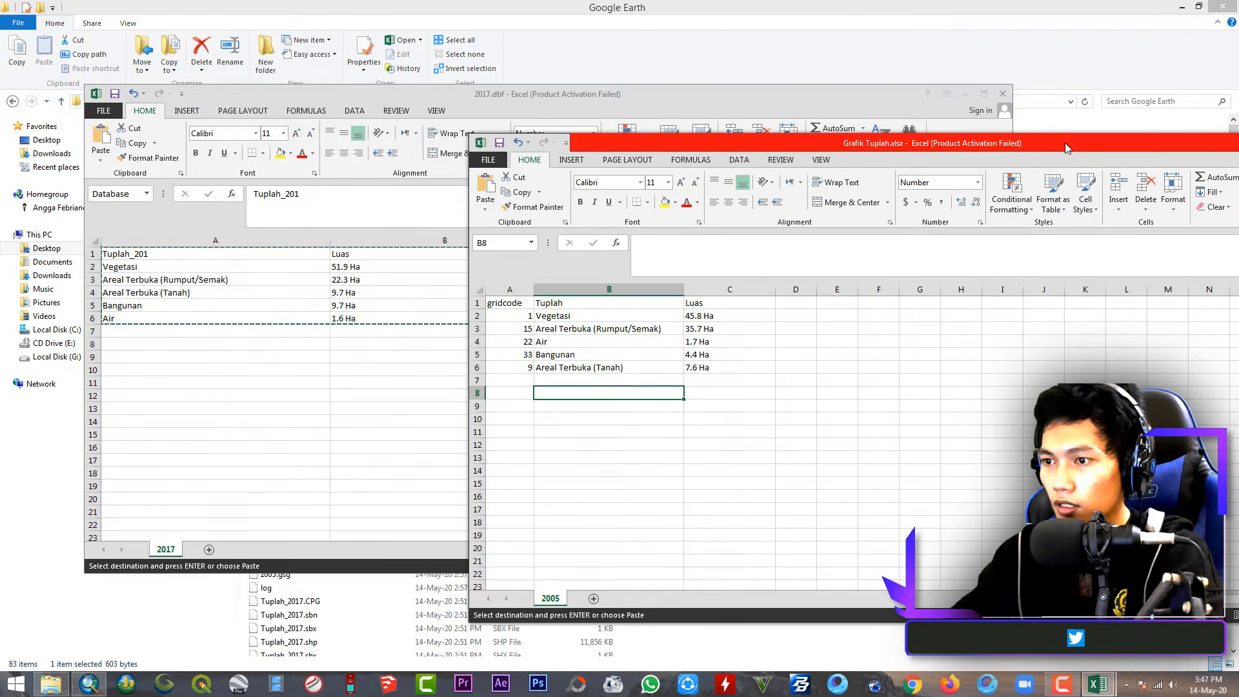
click(506, 393)
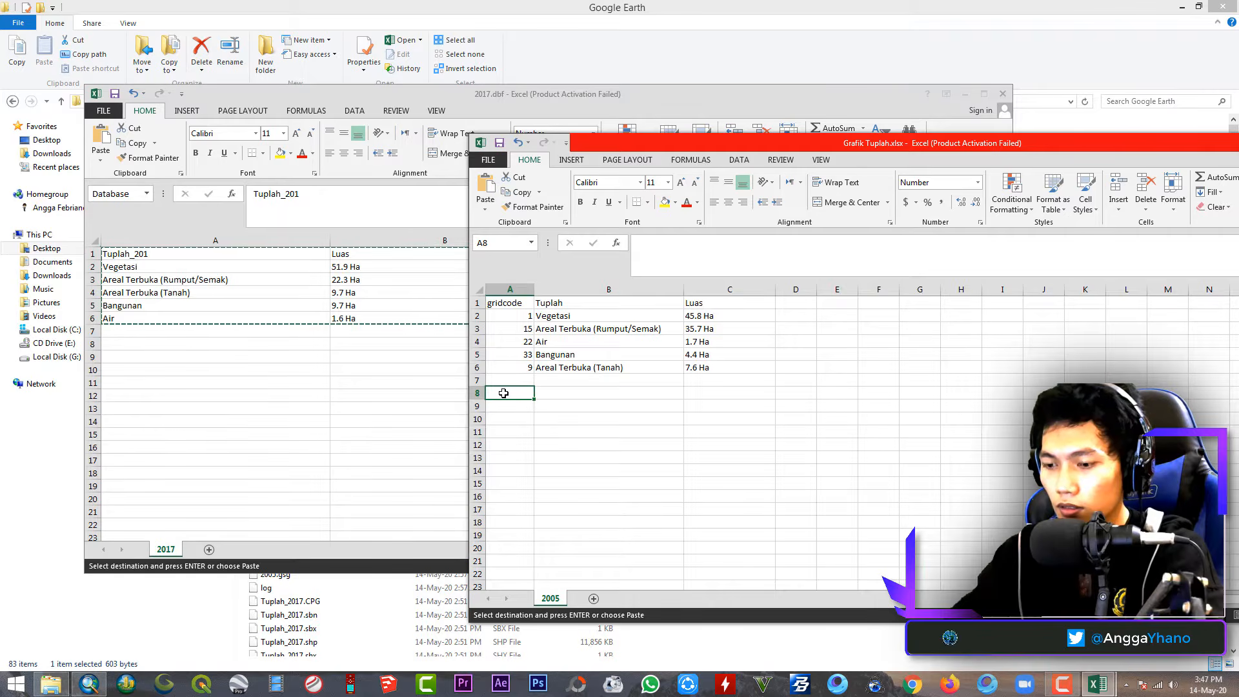
key(ctrl+v)
key(ctrl)
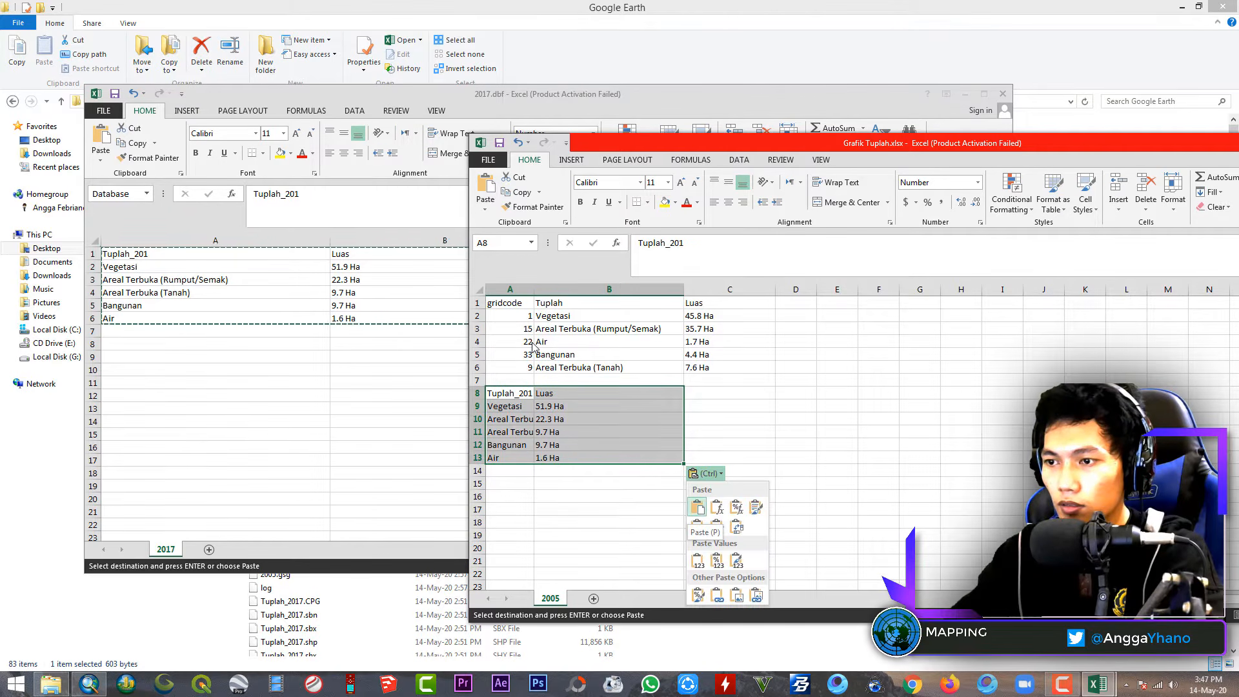
click(1002, 94)
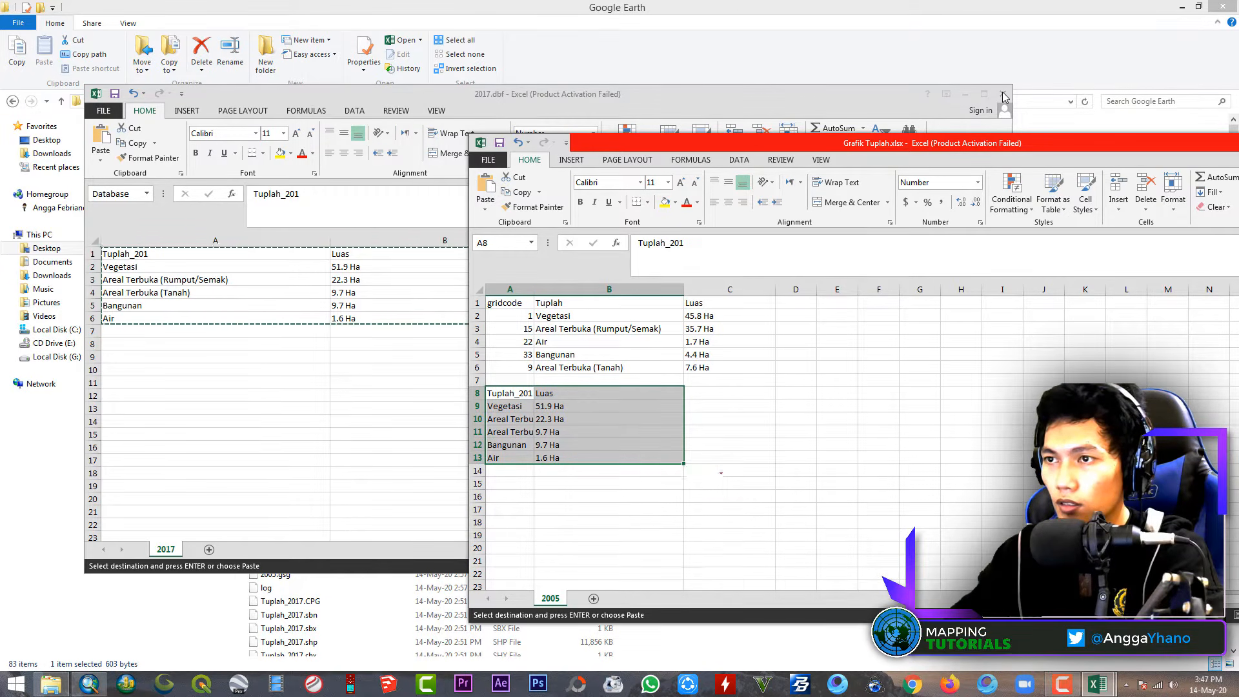
Copy the table A1:B6 from 2018.dbf into Grafik Tuplah starting at cell A15, and close 2018.dbf
double_click(275, 208)
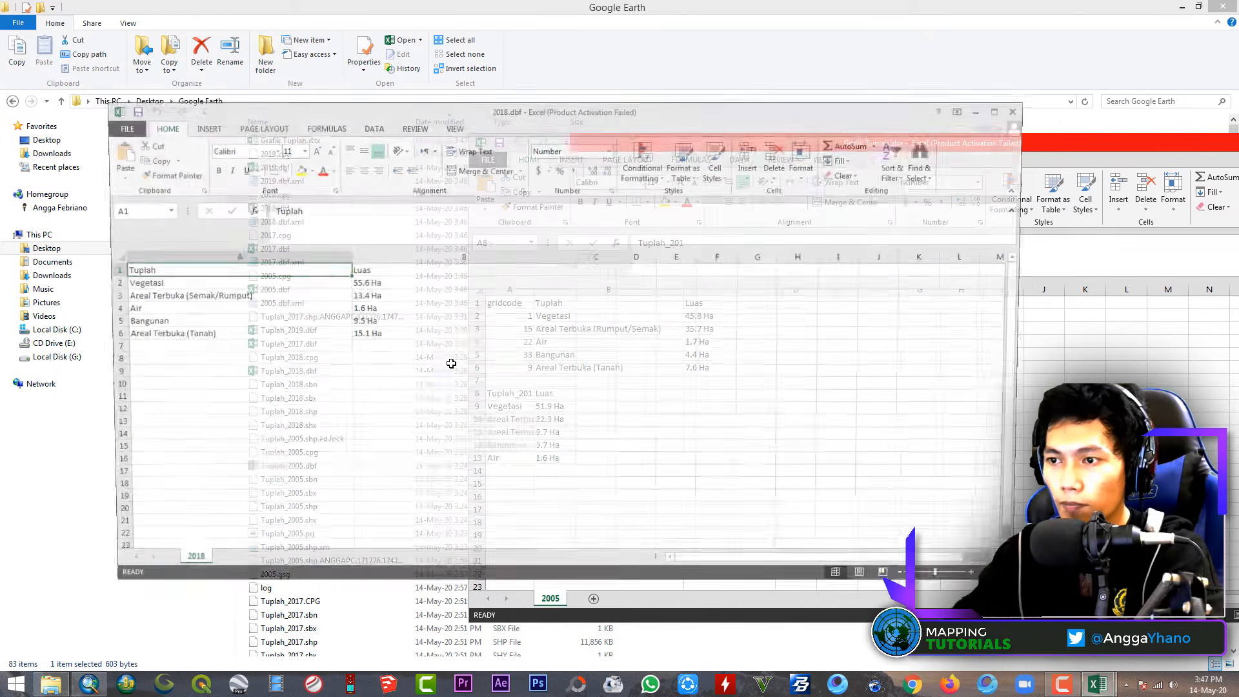
drag(162, 270, 382, 334)
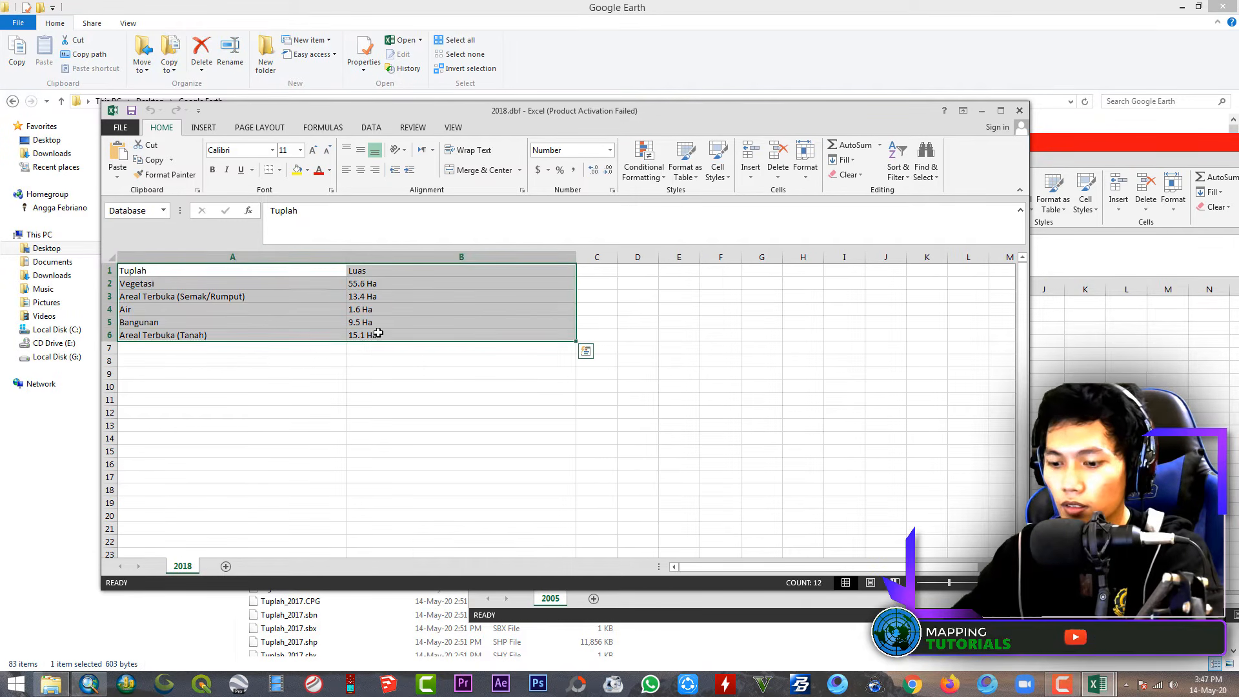
key(ctrl+c)
click(1077, 144)
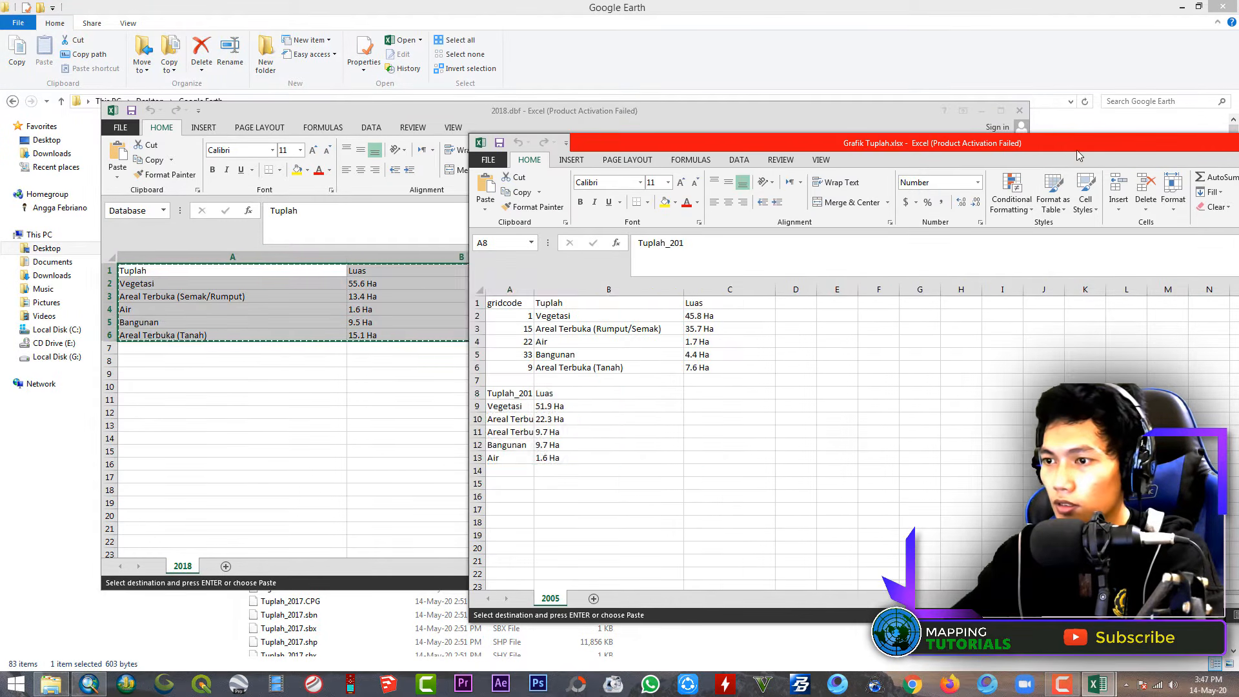
click(500, 481)
key(ctrl+v)
click(391, 118)
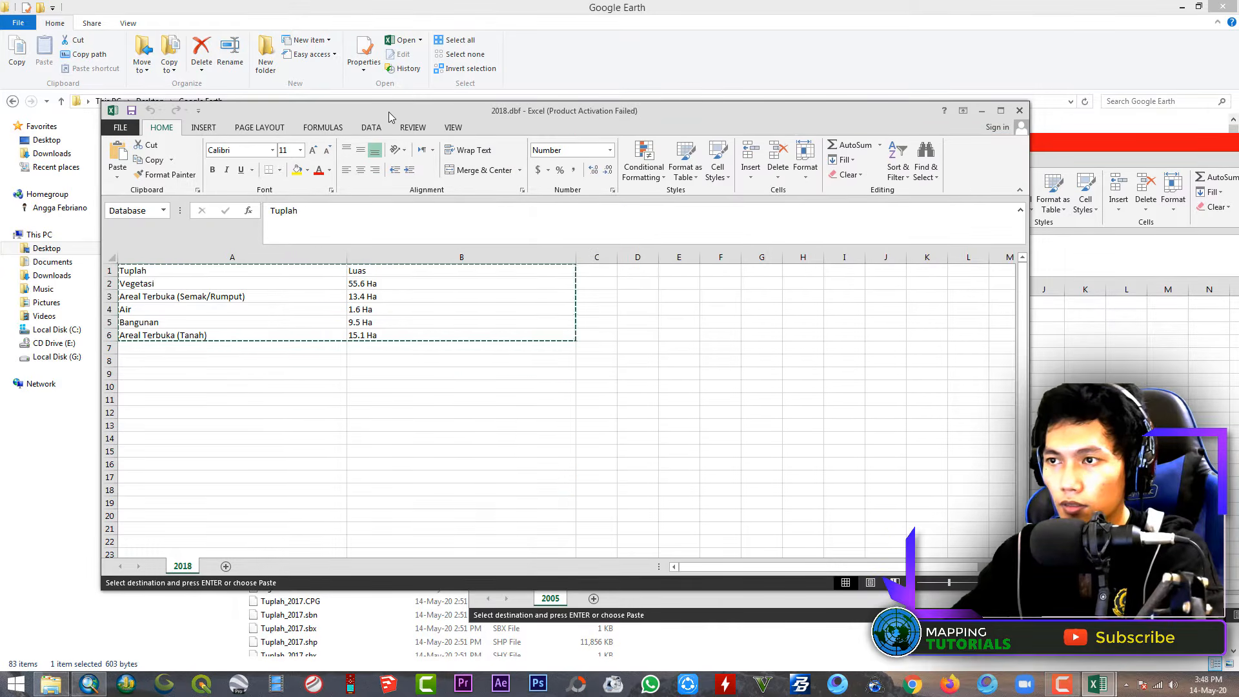
click(1018, 111)
Copy the table A1:B6 from 2019.dbf into Grafik Tuplah starting at cell A22
double_click(291, 180)
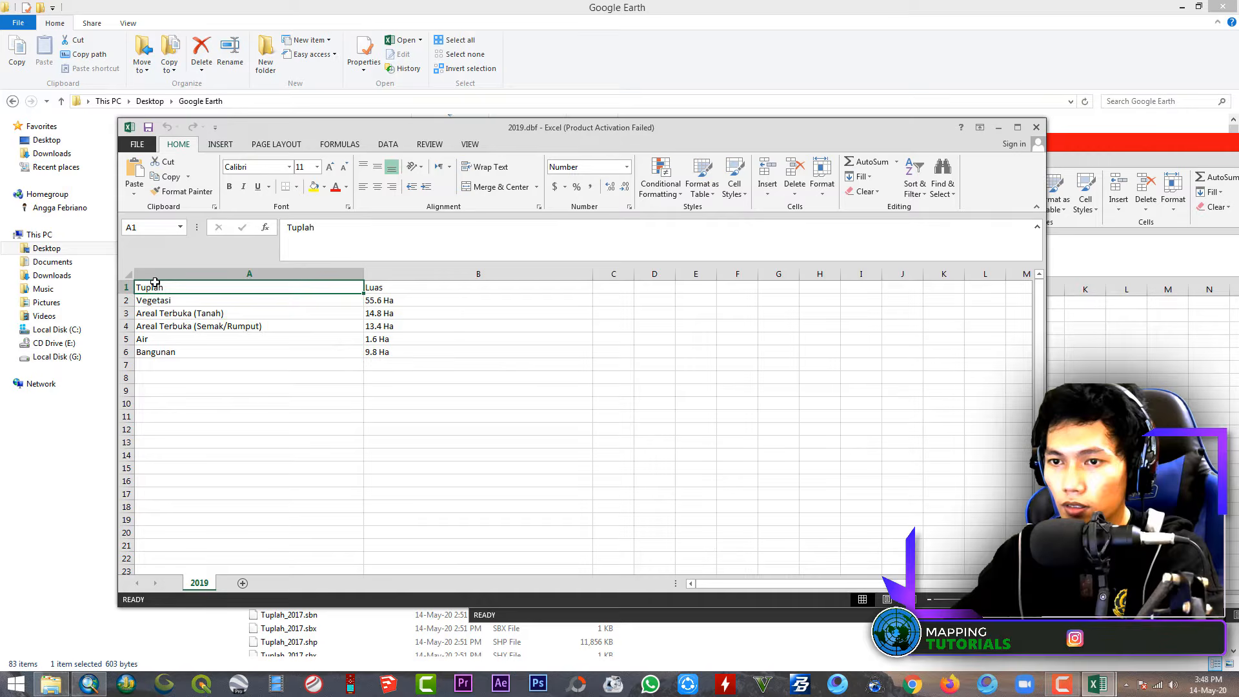
drag(155, 283, 382, 348)
key(ctrl+c)
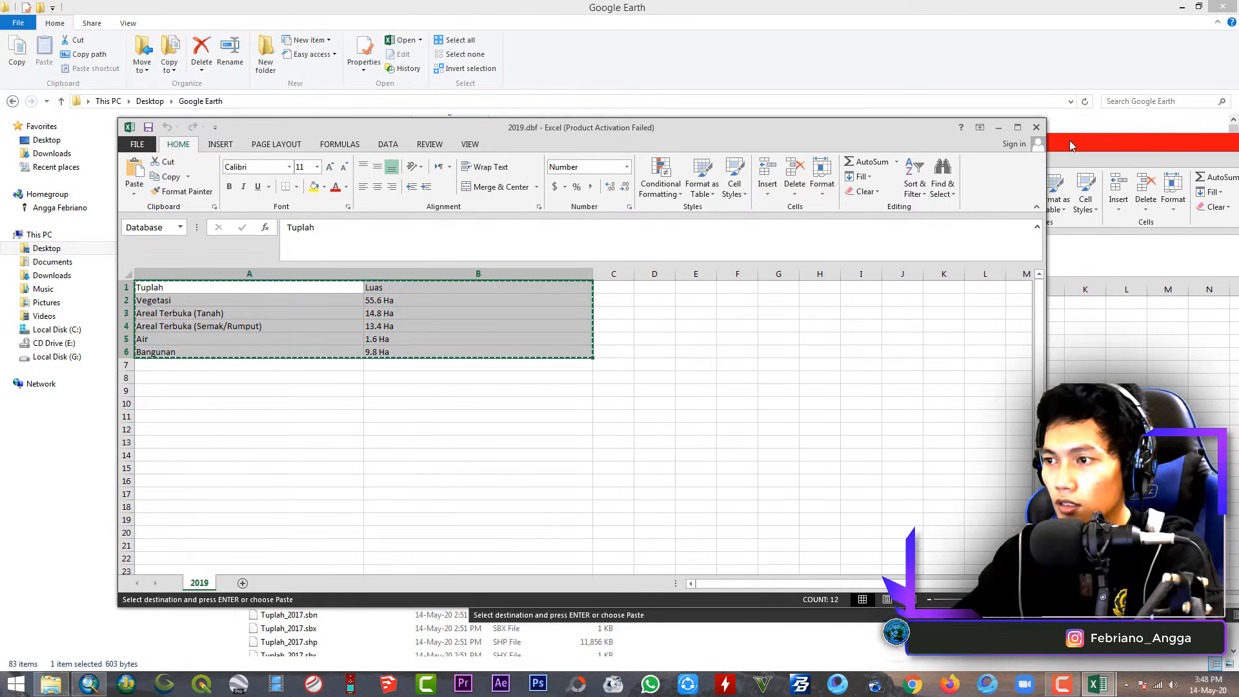
click(1070, 140)
click(501, 586)
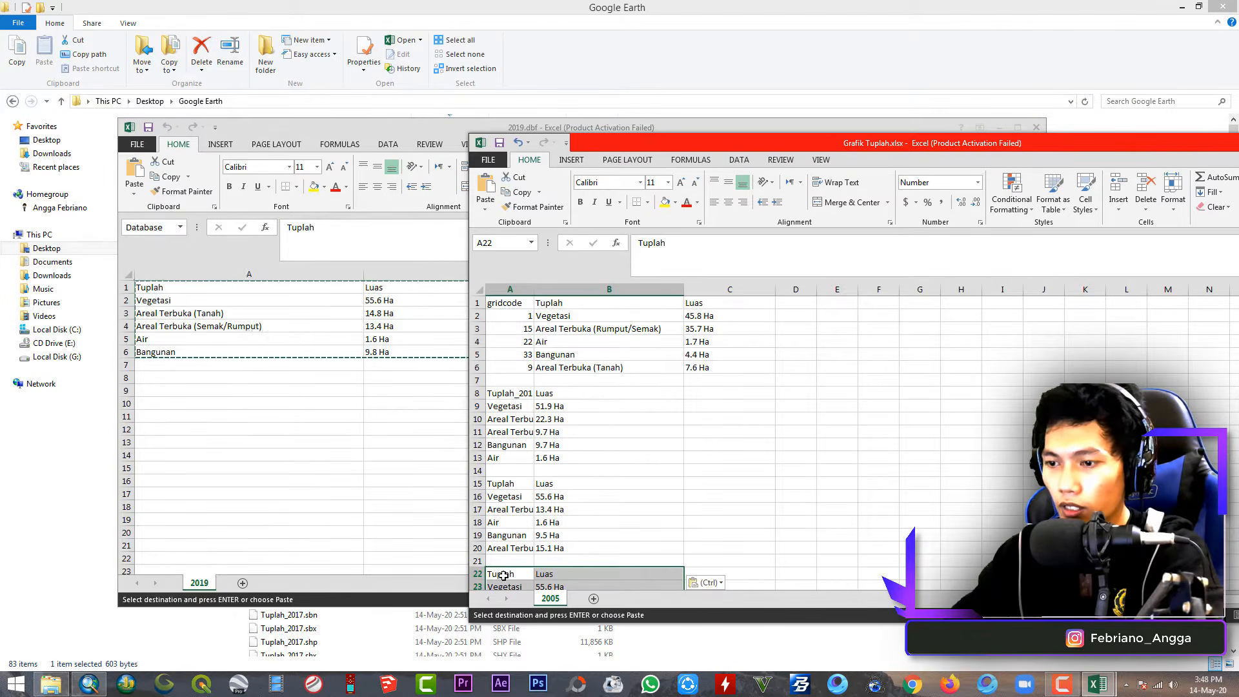
Close 2019.dbf and maximize the Grafik Tuplah workbook window
click(403, 124)
click(1037, 128)
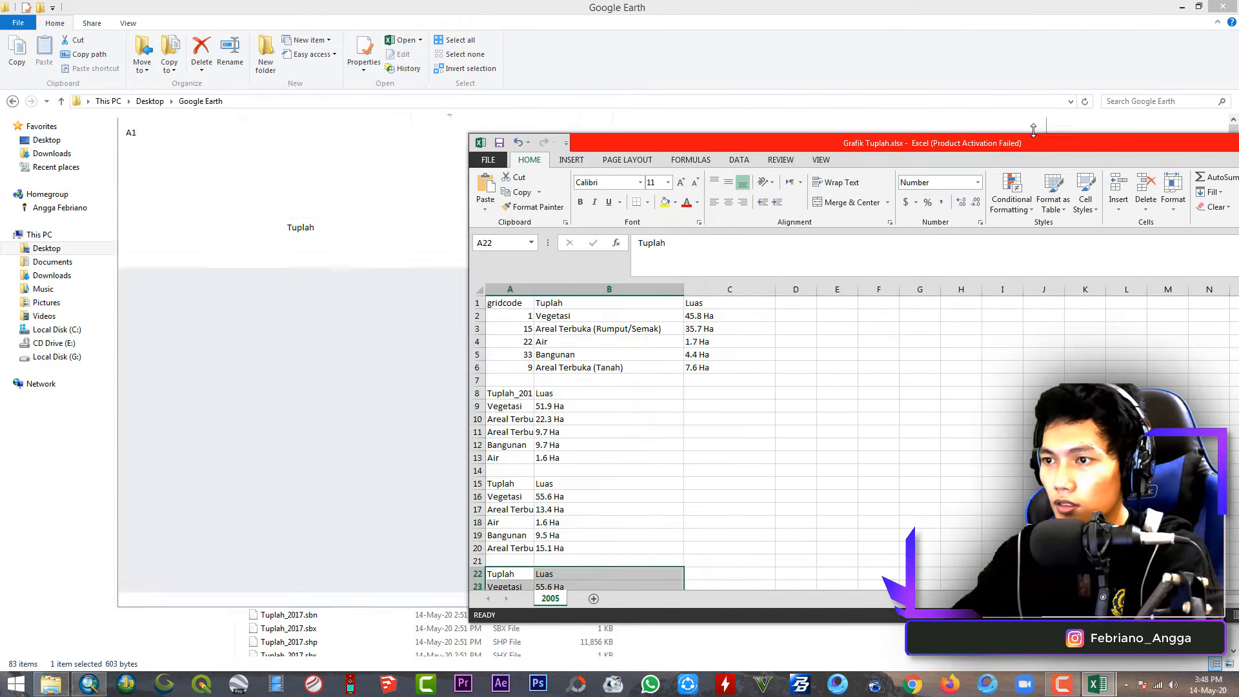
double_click(830, 144)
click(455, 345)
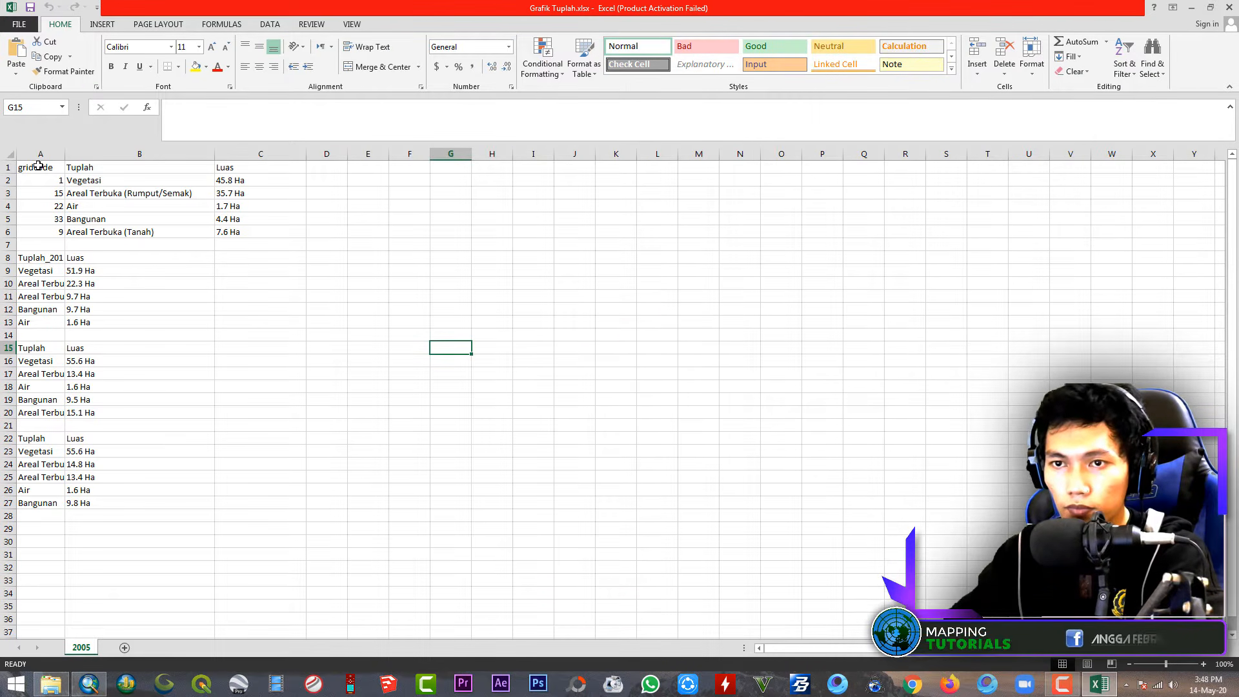
Clear the gridcode values in A1:A6 and move the Tuplah and Luas table from B1:C6 to start at cell A1
drag(39, 166, 45, 232)
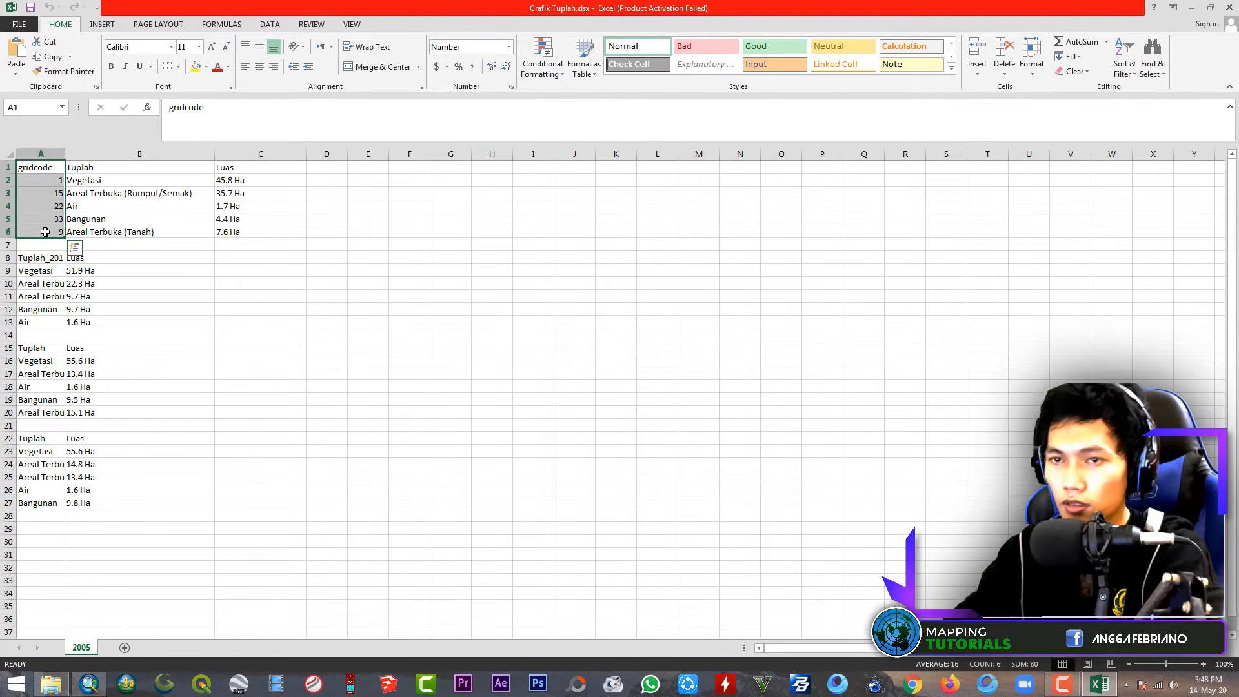
key(Delete)
drag(84, 171, 233, 231)
key(ctrl+c)
click(35, 168)
key(ctrl+v)
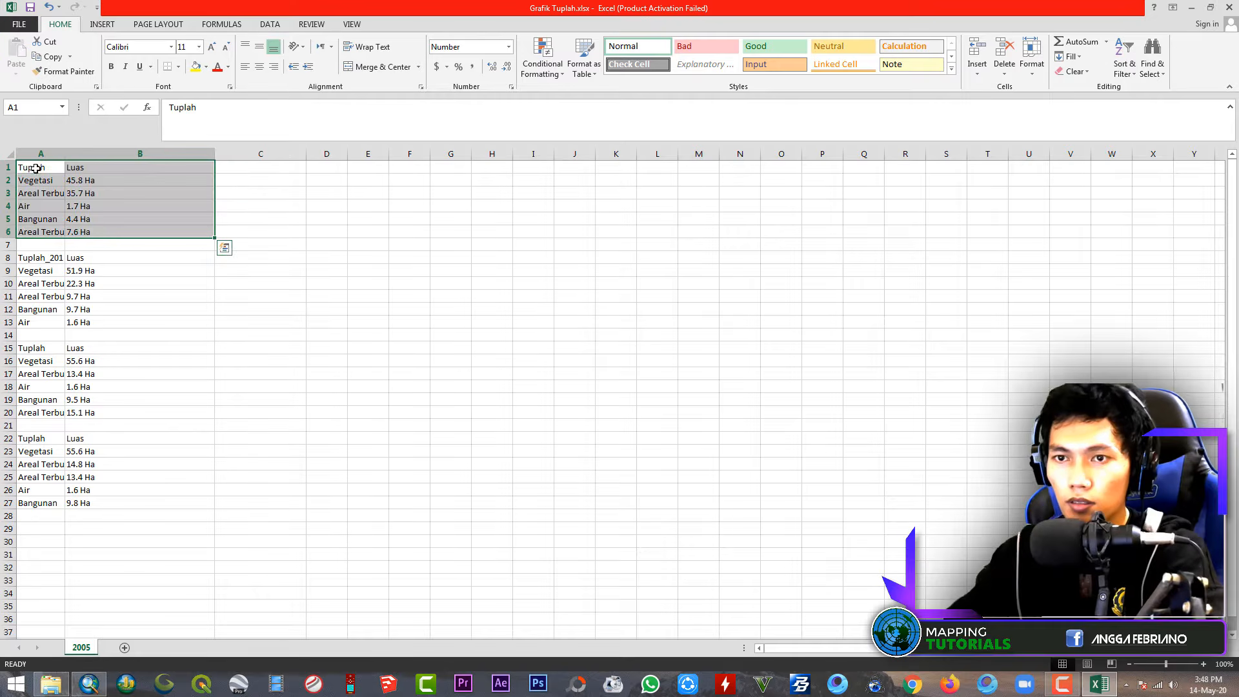
Insert an extra blank row in each gap between the four tables, at rows 7, 15 and 23
right_click(5, 244)
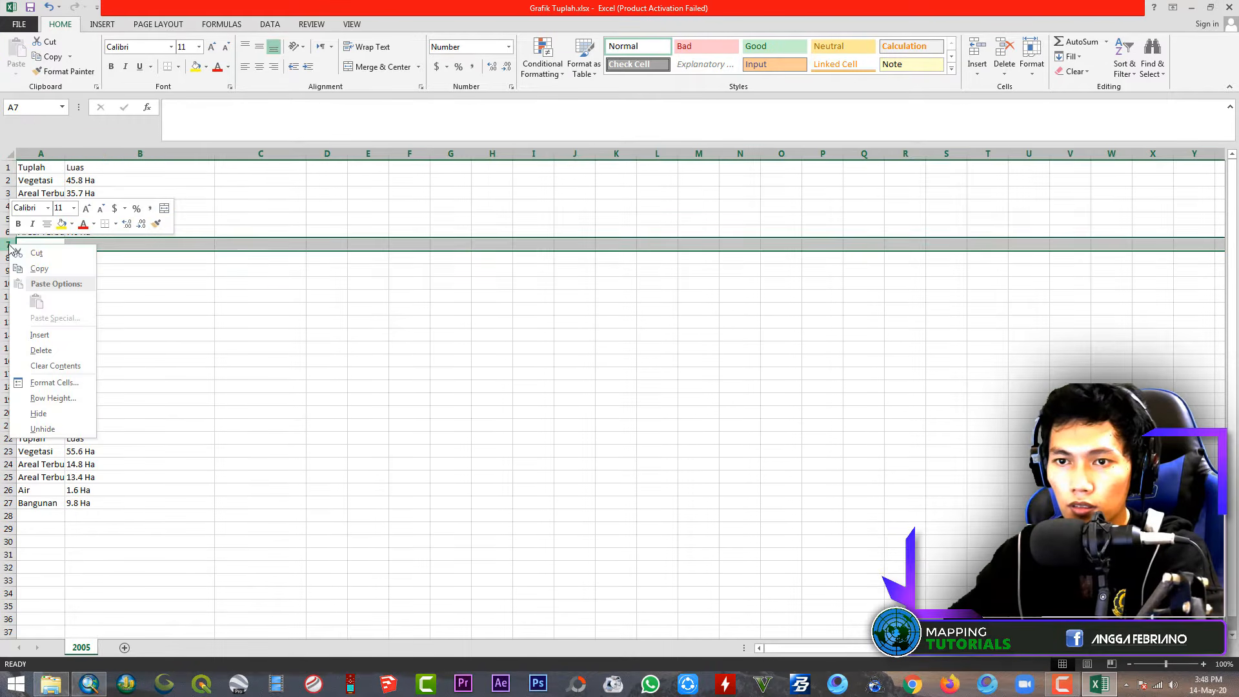
click(48, 336)
right_click(5, 348)
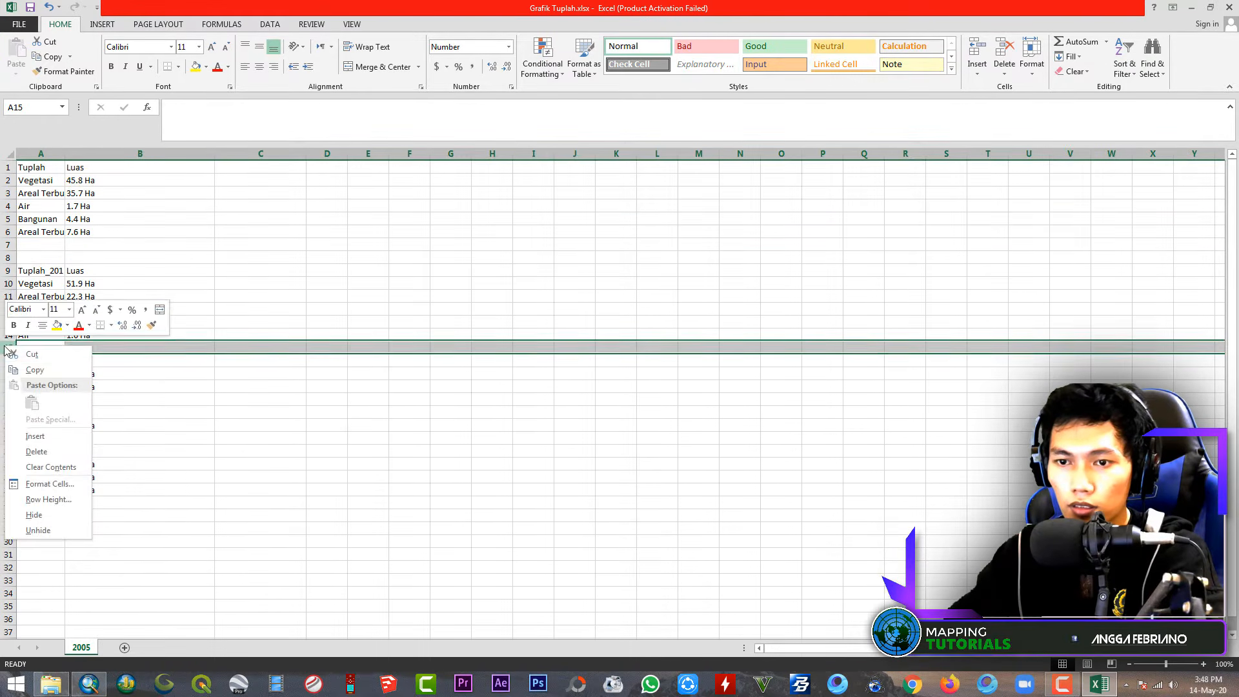
click(48, 439)
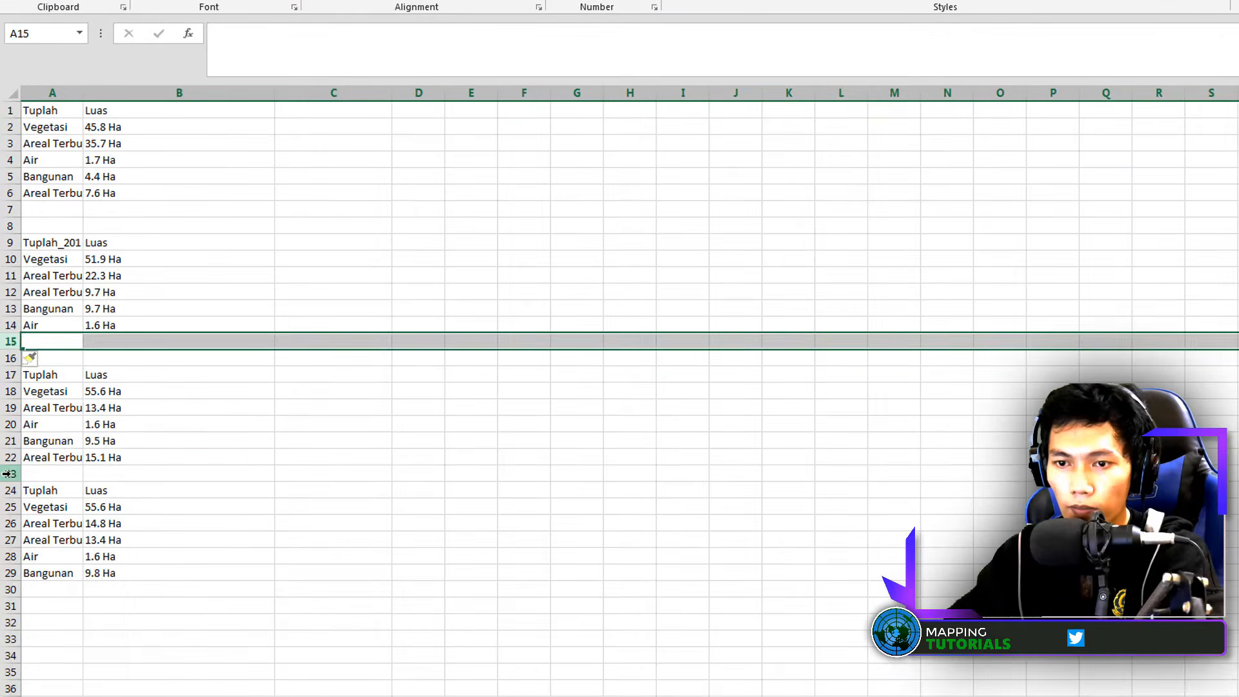
right_click(6, 474)
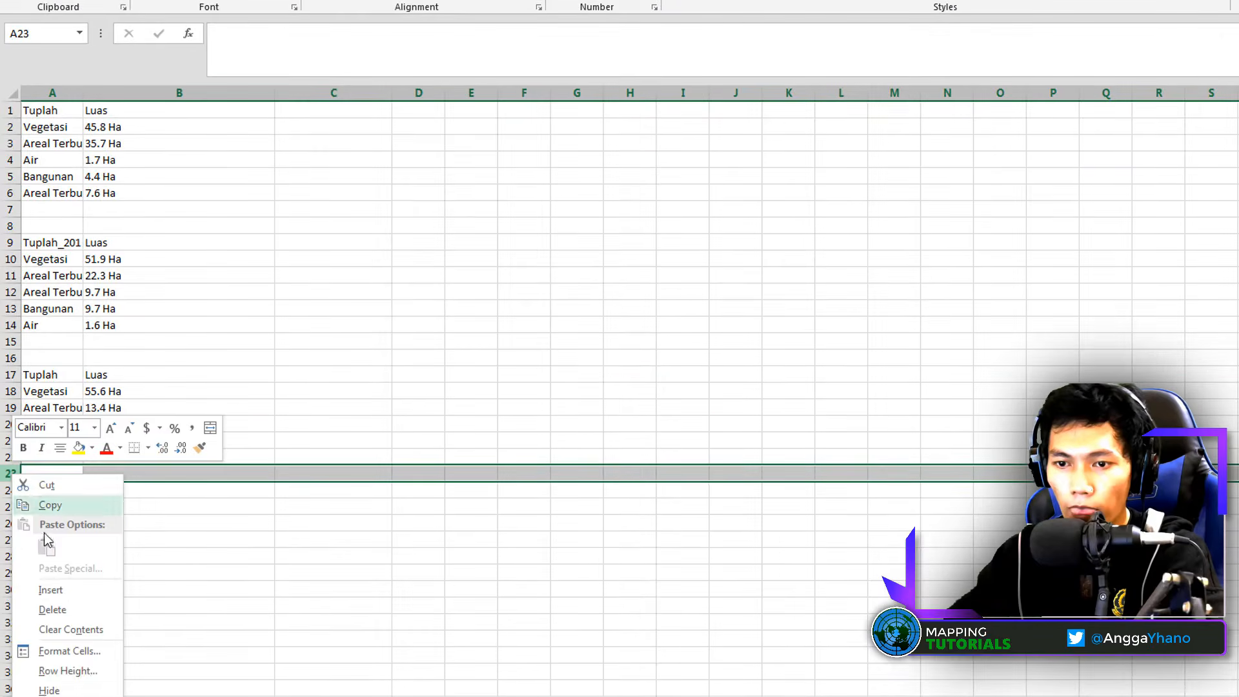
click(48, 590)
click(180, 242)
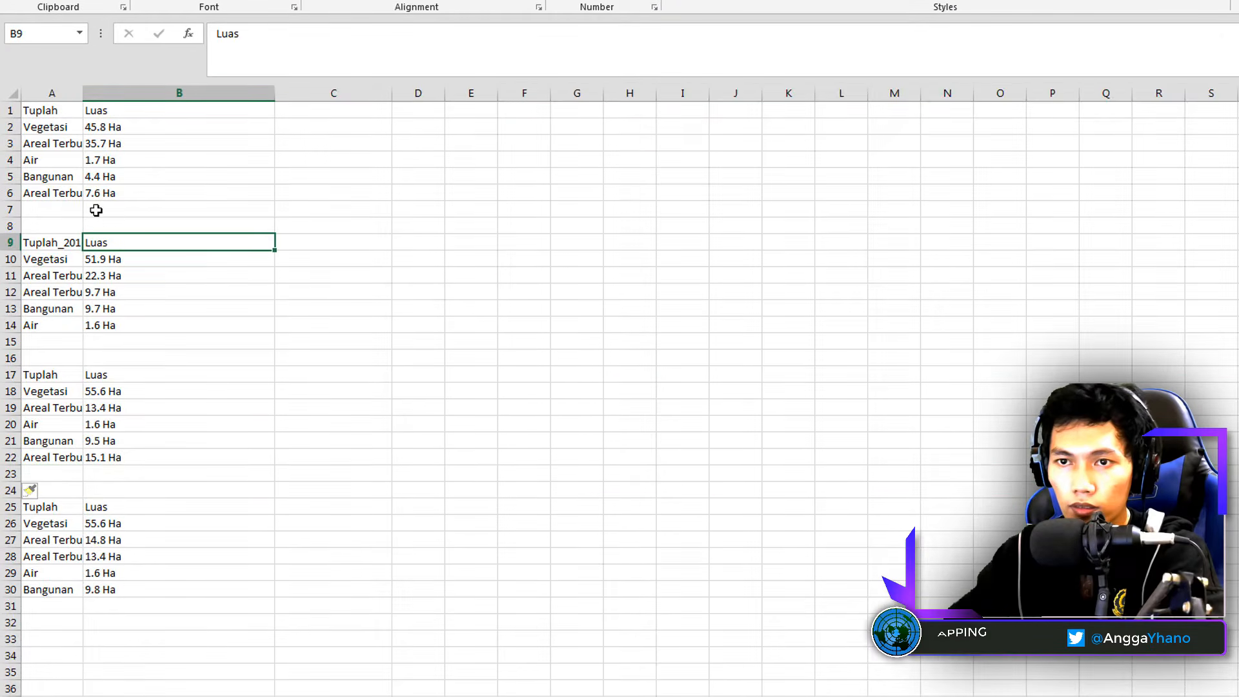
Insert a row above the first table and enter the title TUPLAH 2005 in cell A1
right_click(9, 110)
click(52, 226)
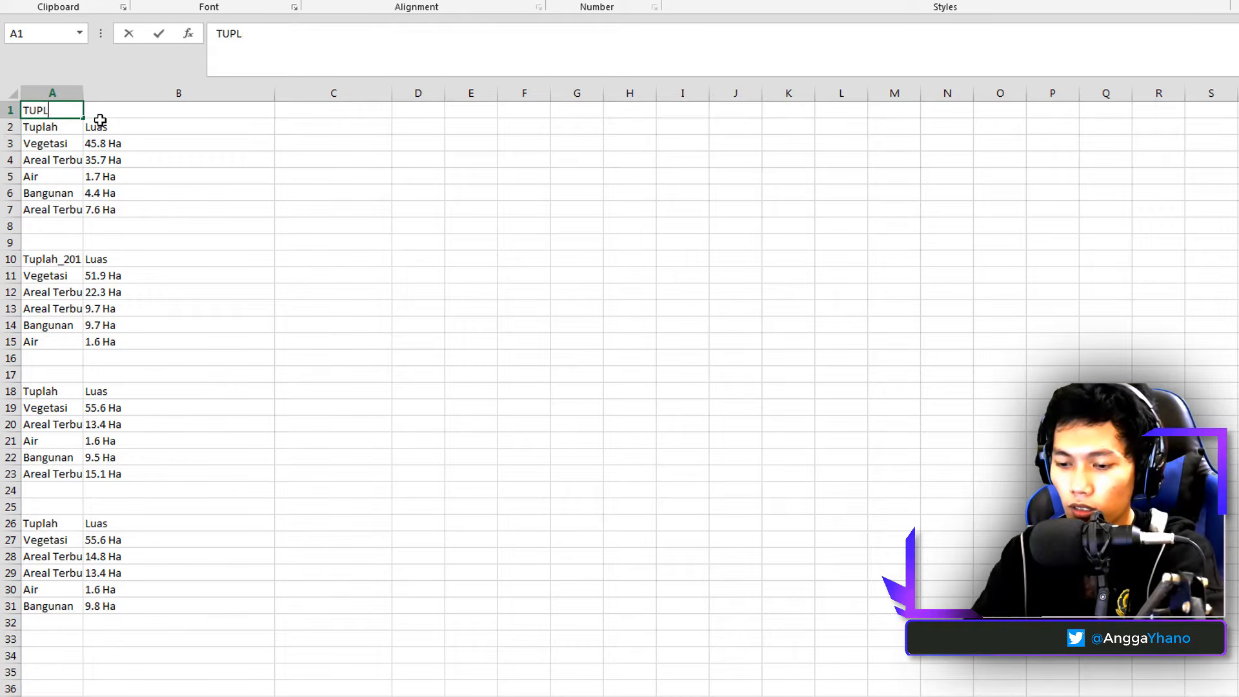
text(TUPLAH 2005)
key(Return)
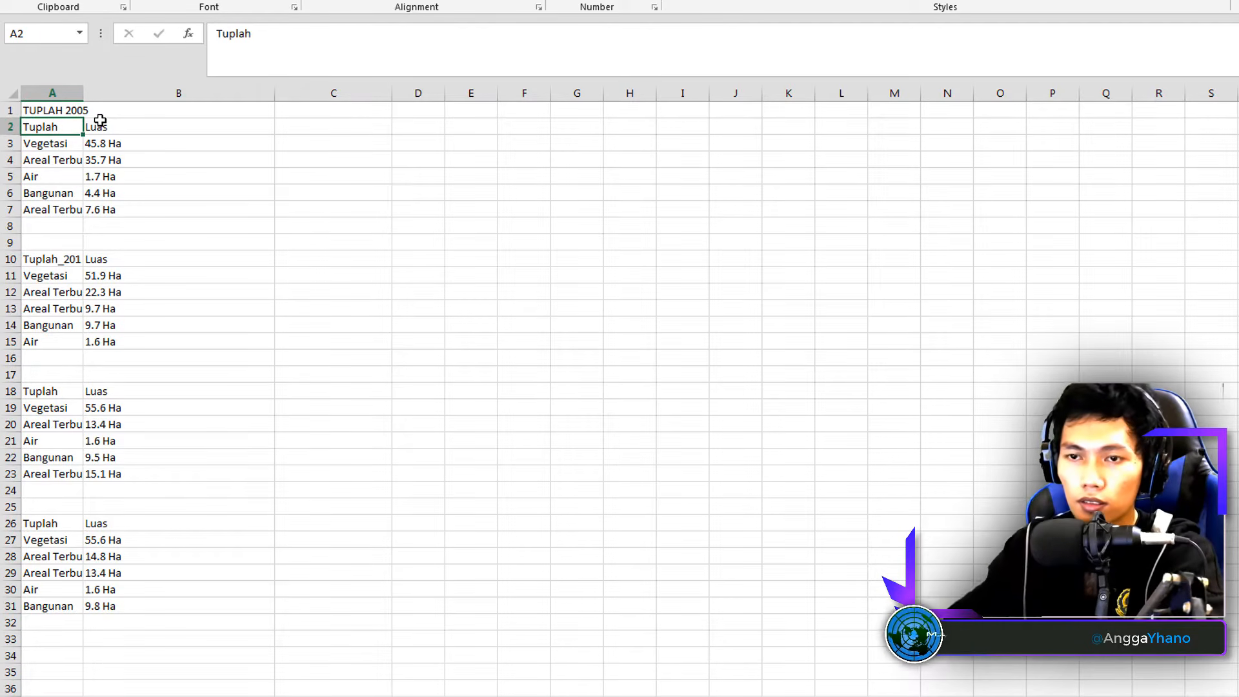
Title the other three tables TUPLAH 2017 in A9, TUPLAH 2018 in A17 and TUPLAH 2019 in A25
click(40, 243)
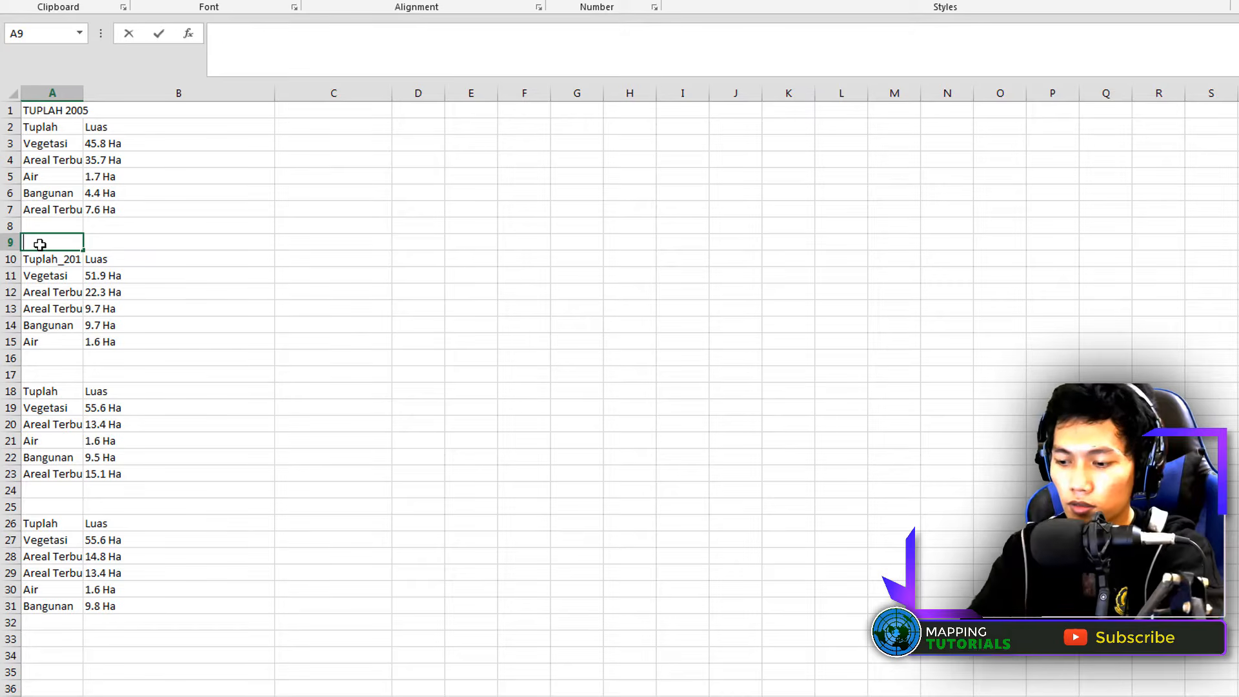
text(TUPLAH 2017)
key(Return)
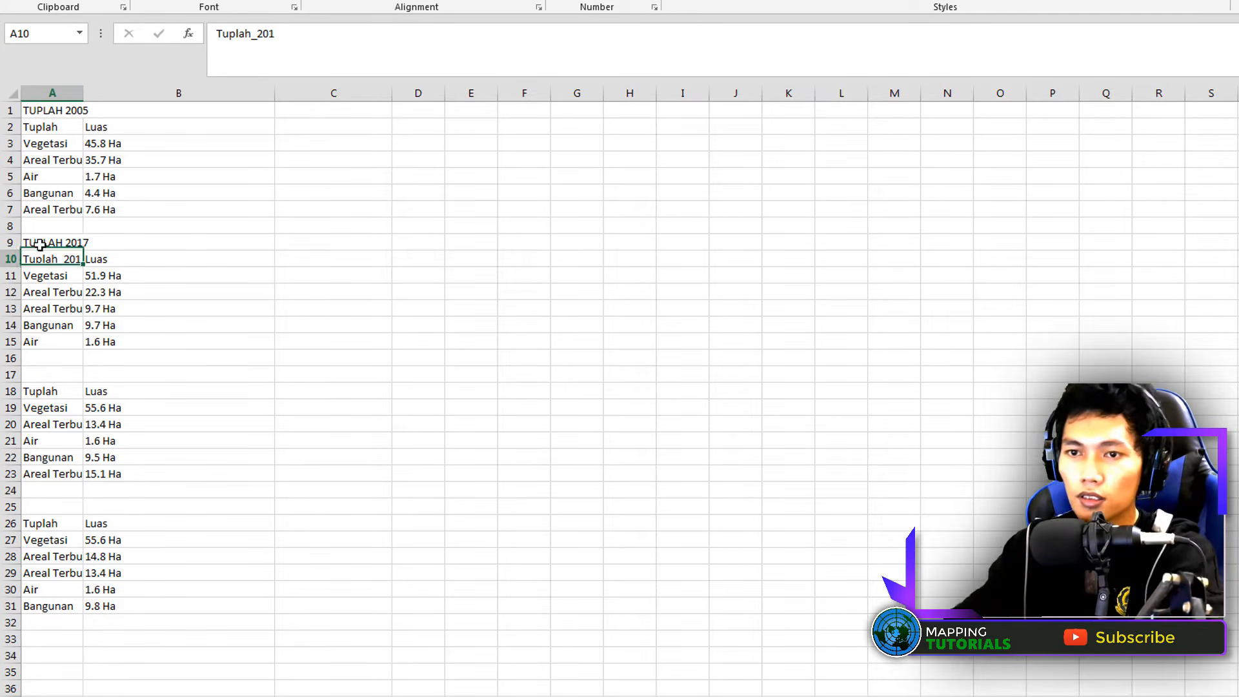
click(44, 379)
text(Tuplah)
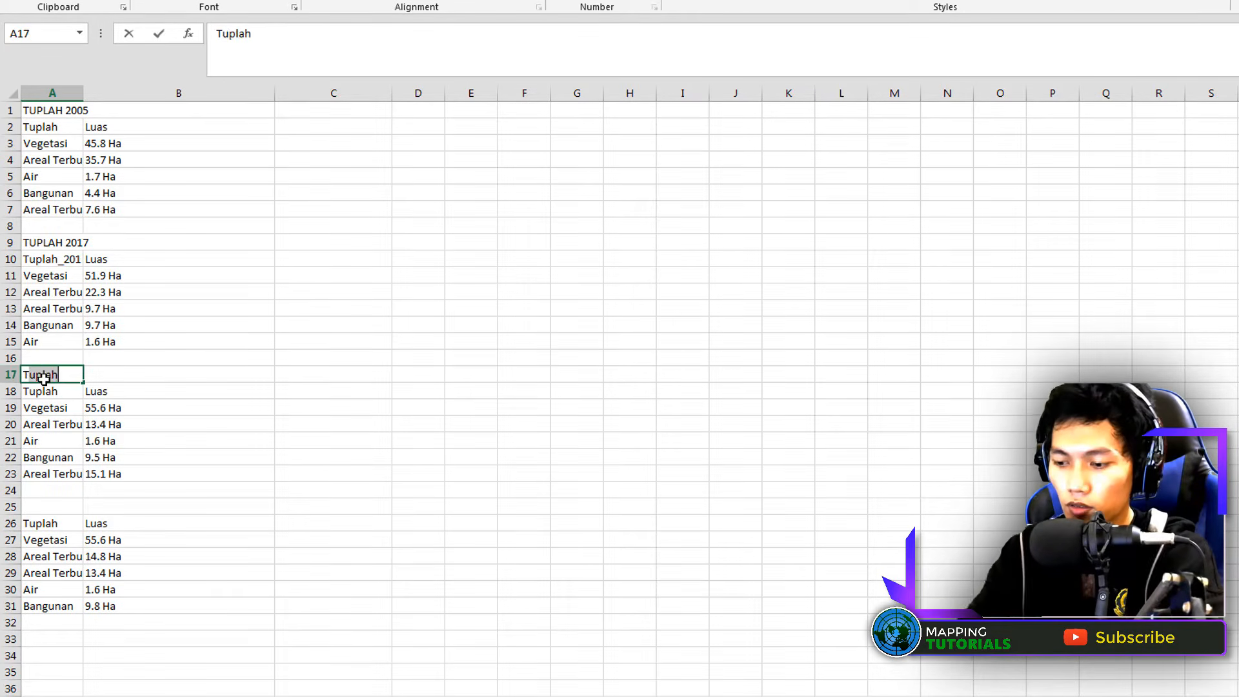
key(Return)
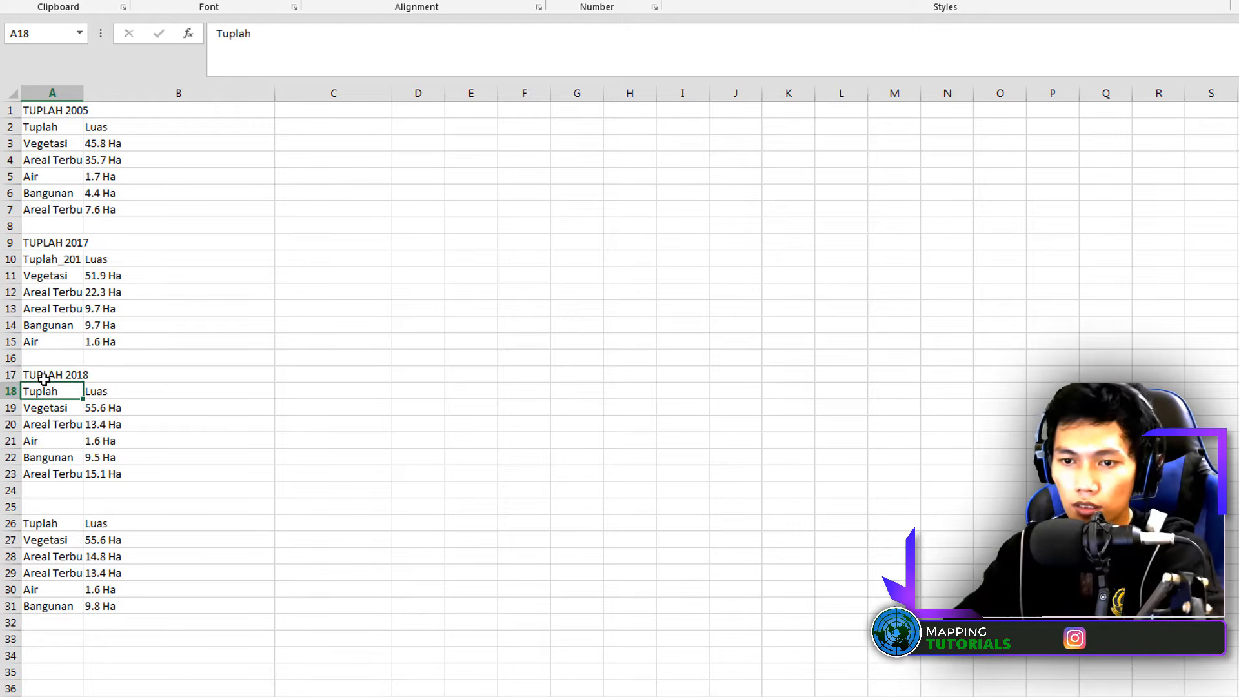
click(53, 509)
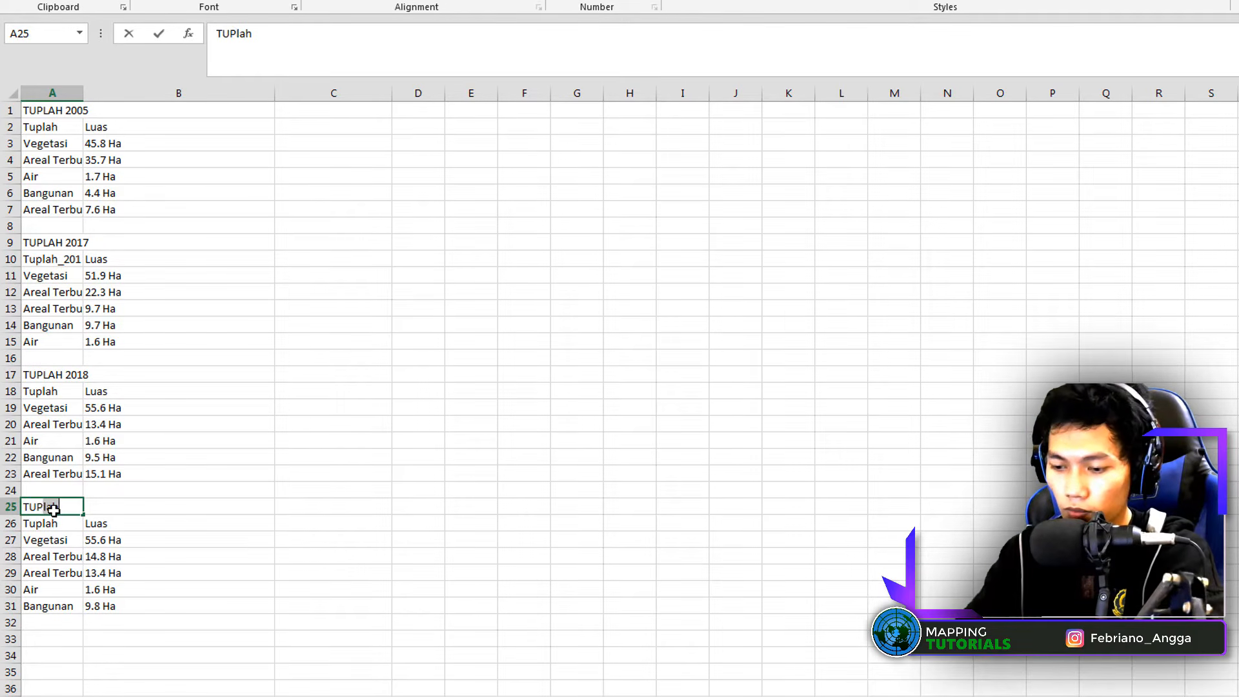
text(TUPLAH 2019)
key(Return)
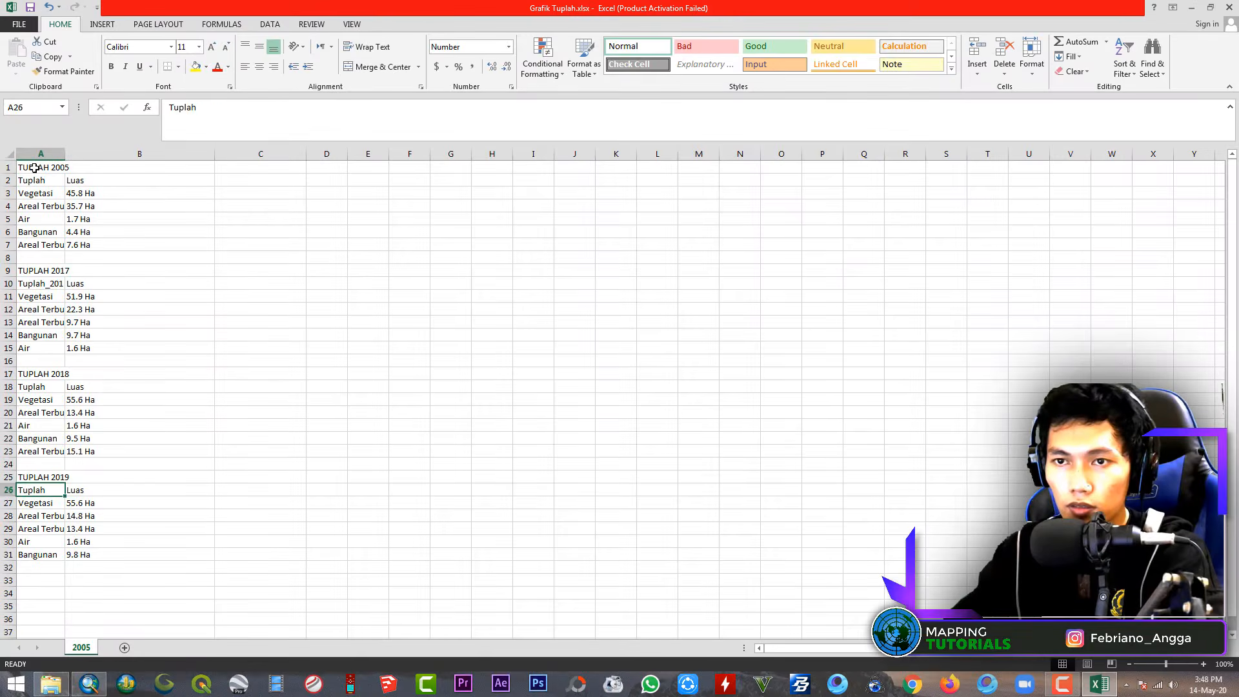
Make the four TUPLAH table titles bold and widen column A to fit the land cover names
click(35, 169)
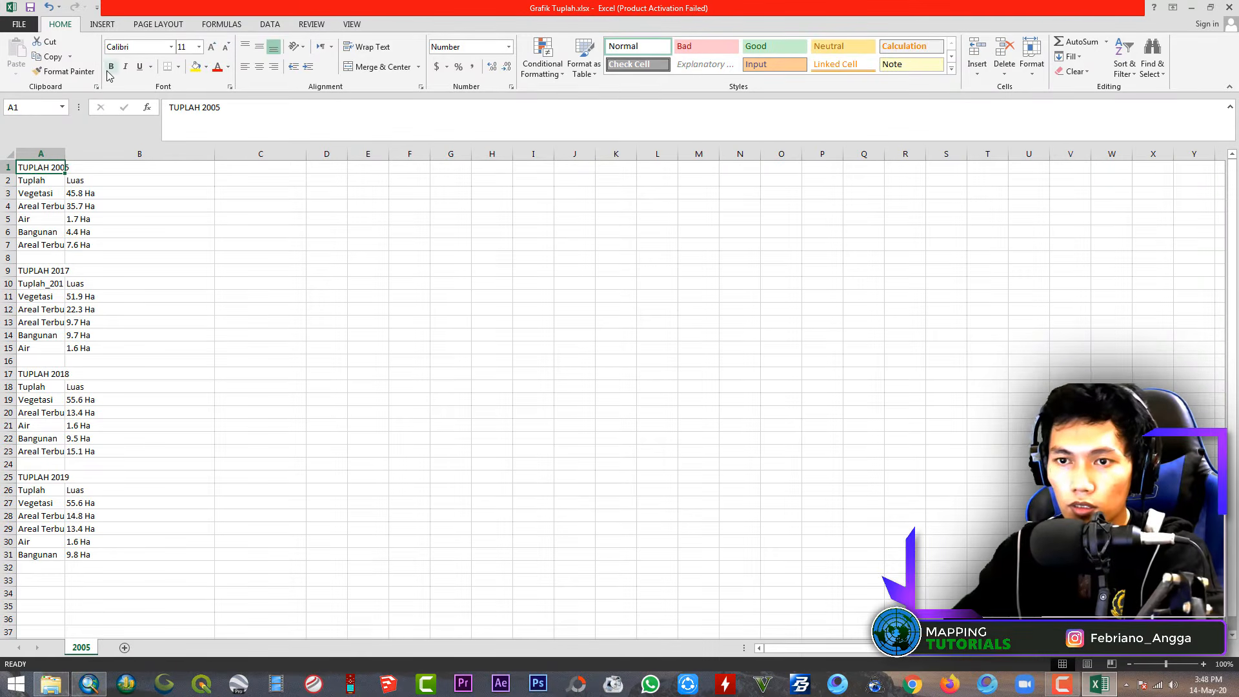
ctrl+click(37, 271)
ctrl+click(38, 376)
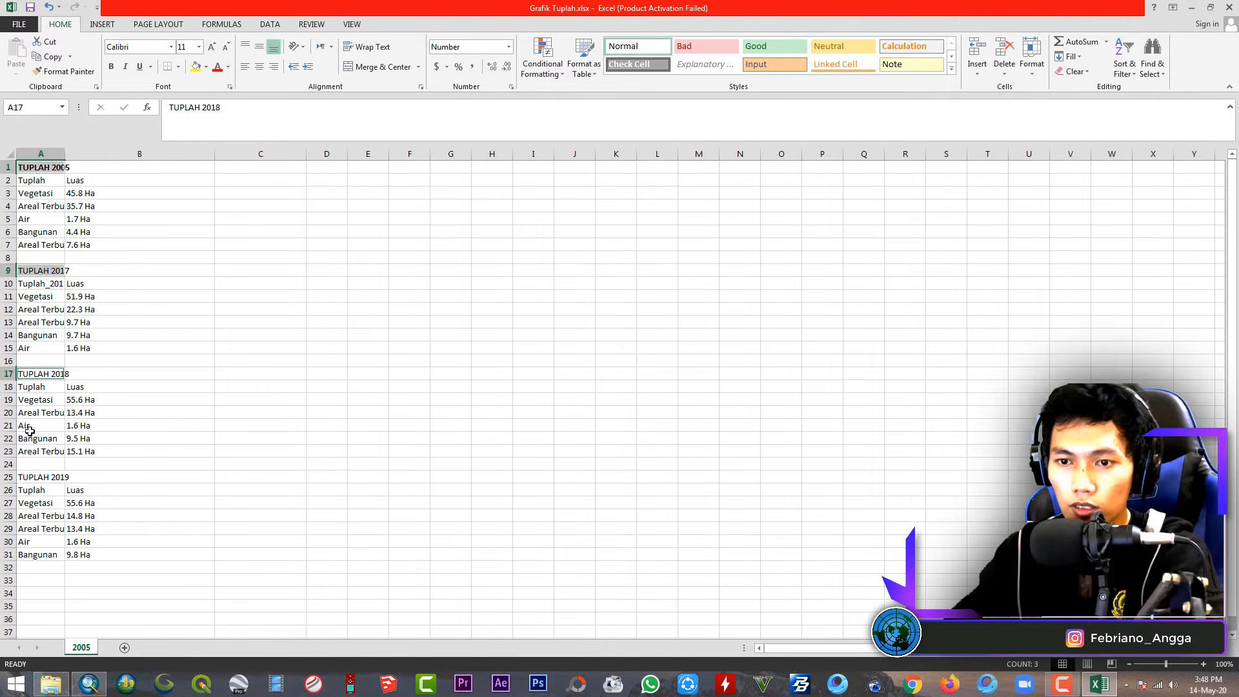
ctrl+click(33, 477)
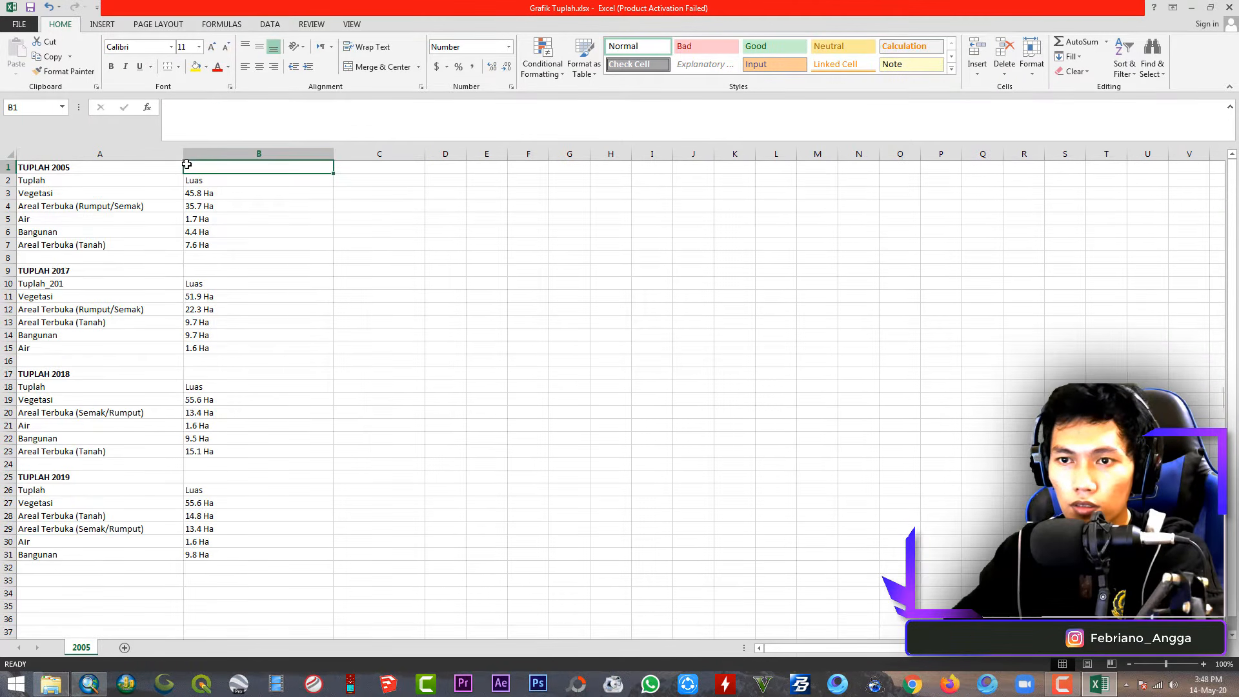
click(554, 308)
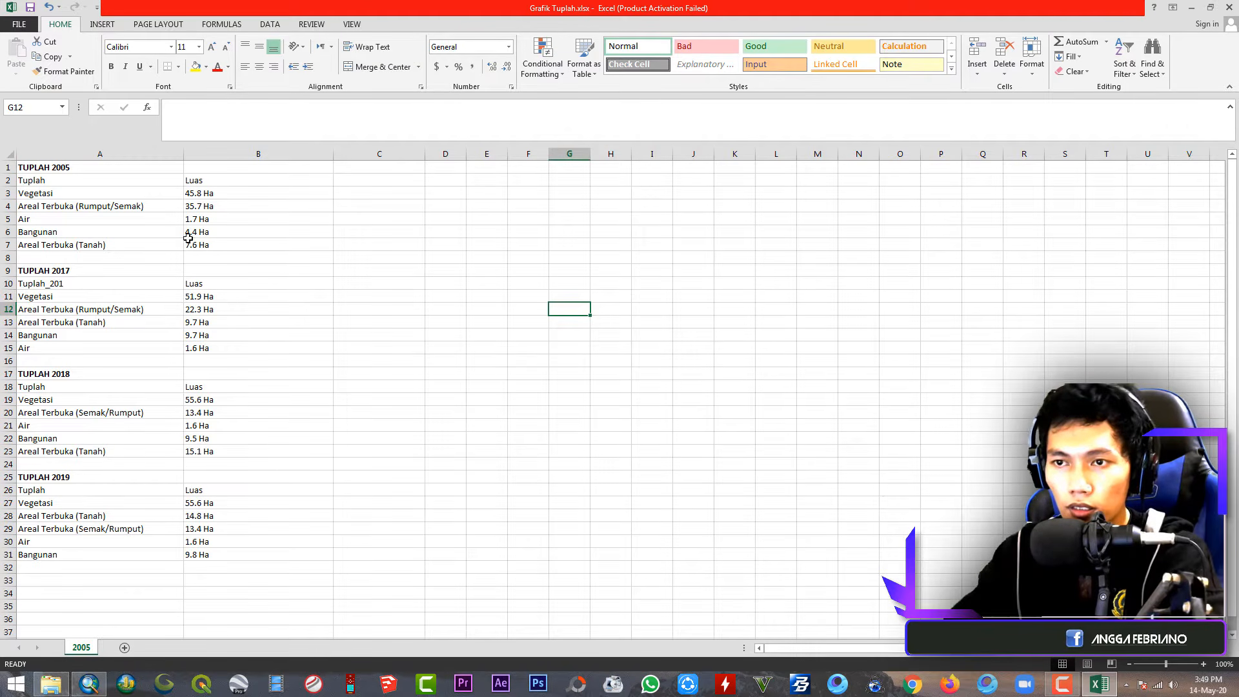
Replace the first column header of the 2005 table in cell A2 with TUTUPAN LAHAN
click(104, 179)
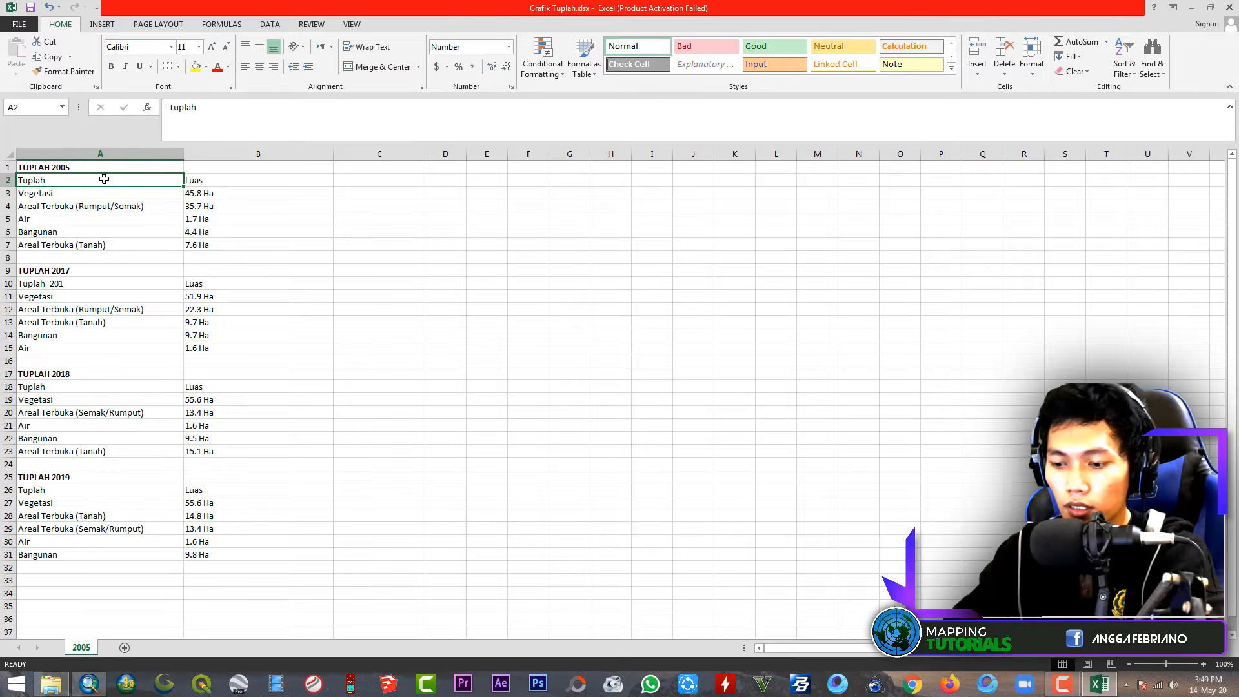
text(T)
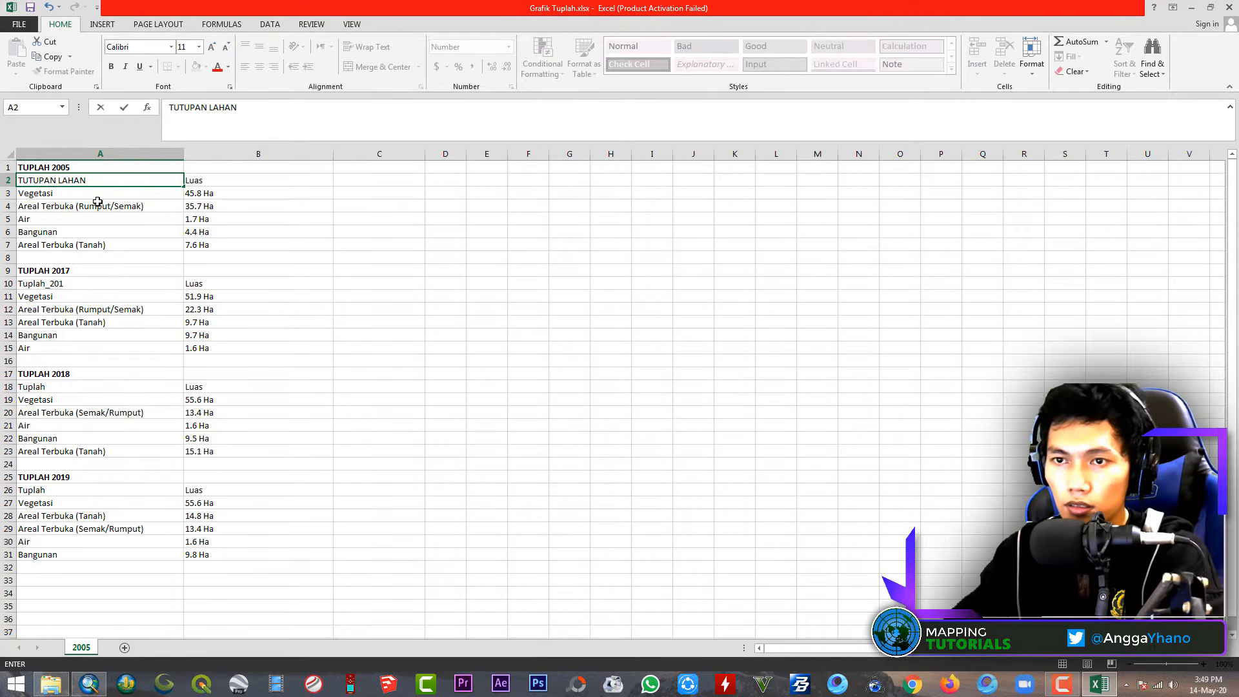
text(UTUPAN LAHAN)
click(379, 219)
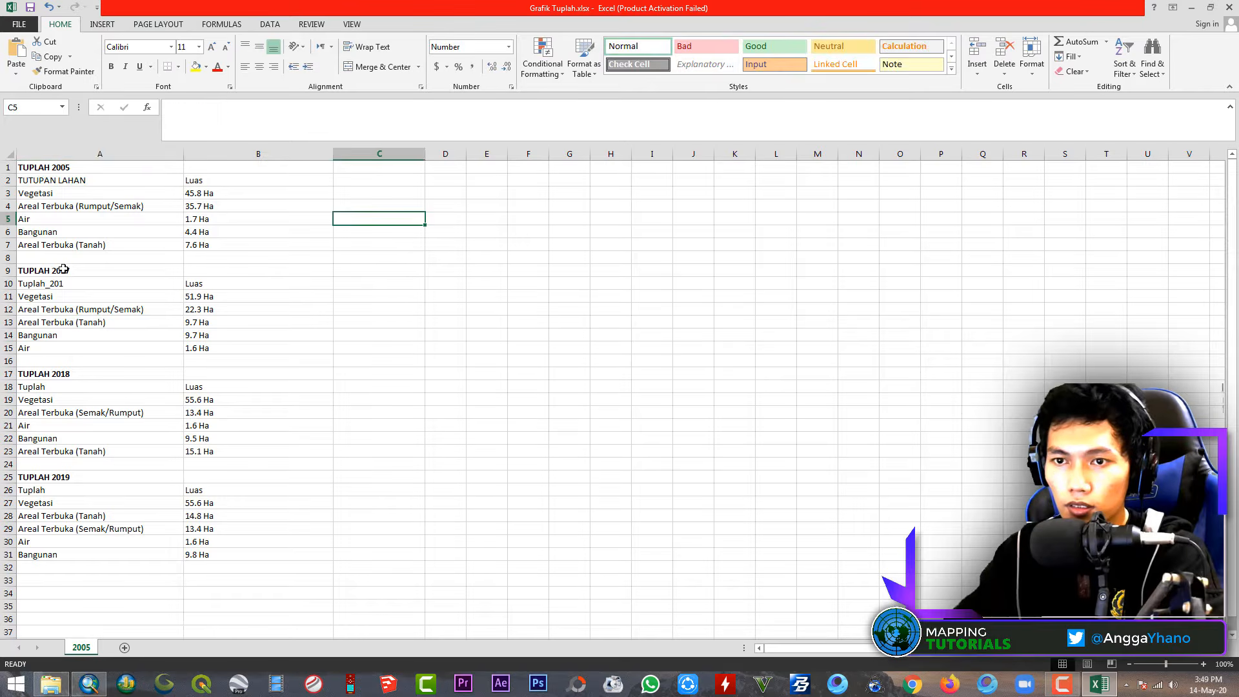
Put the header TUTUPAN LAHAN into cells A10, A18 and A26 of the 2017, 2018 and 2019 tables
click(47, 272)
click(49, 284)
text(TUTUPAN LAHAN)
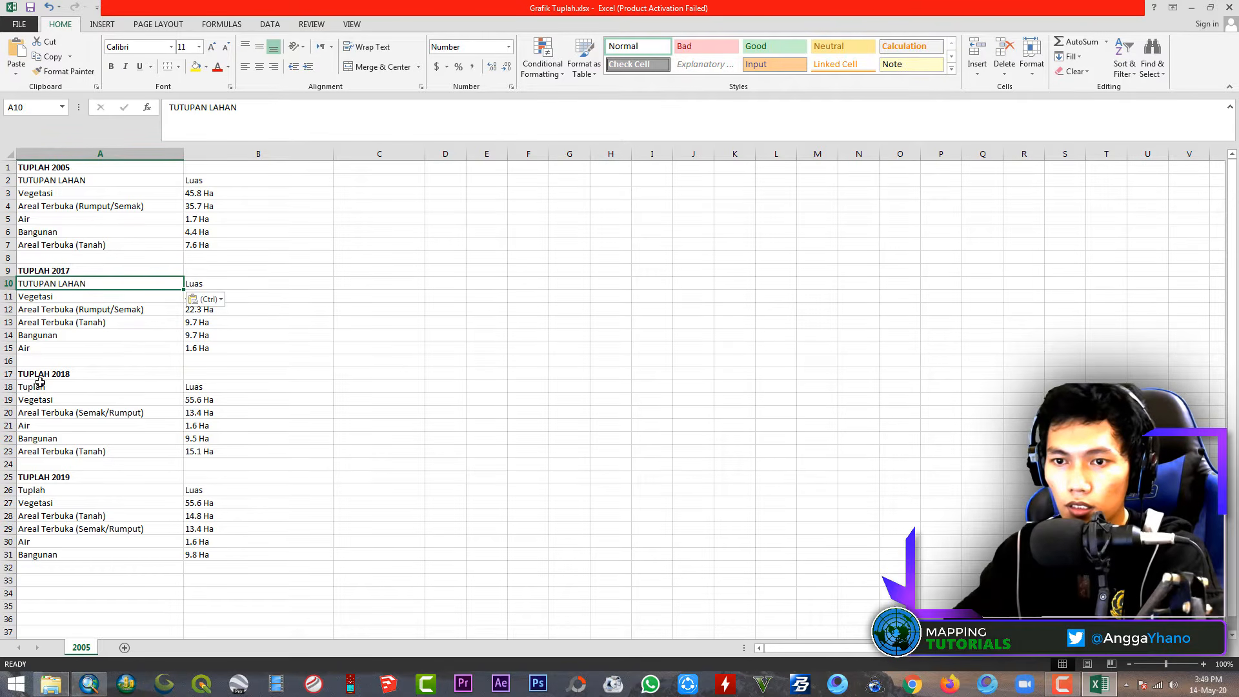
click(37, 388)
text(TUTUPAN LAHAN)
click(42, 490)
text(TUTUPAN LAHAN)
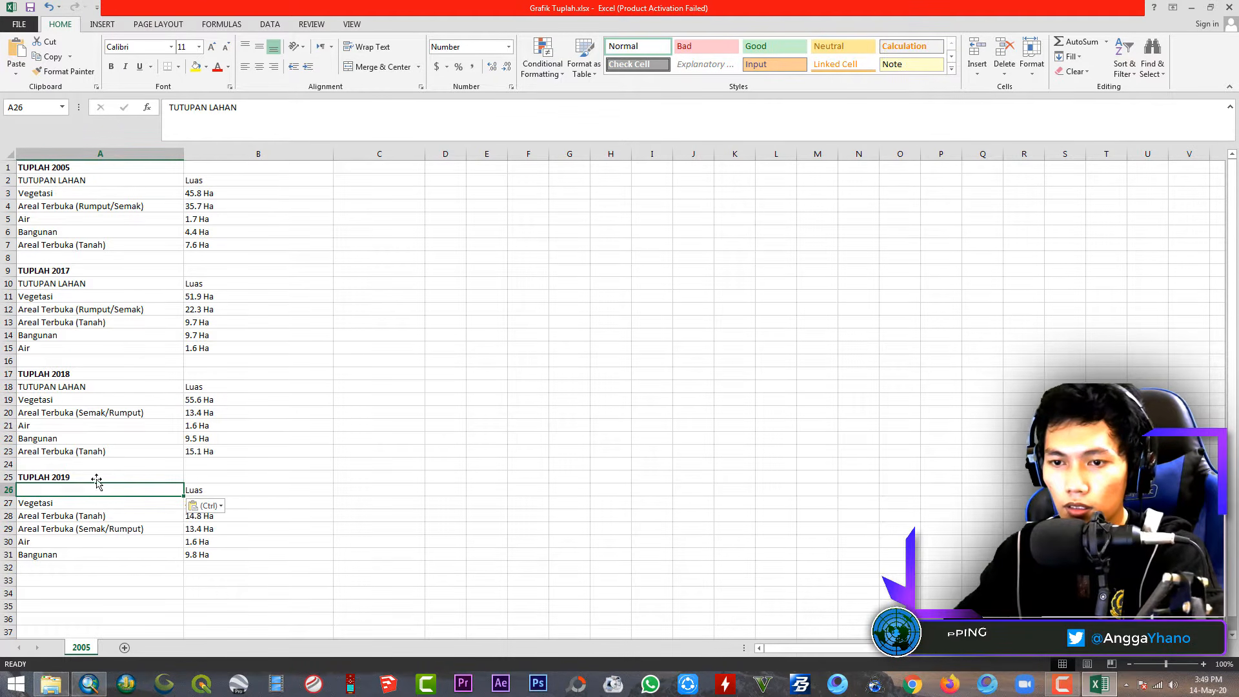
click(354, 431)
Change the area column header of the 2005 table in cell B2 to LUAS (Hektar)
click(208, 190)
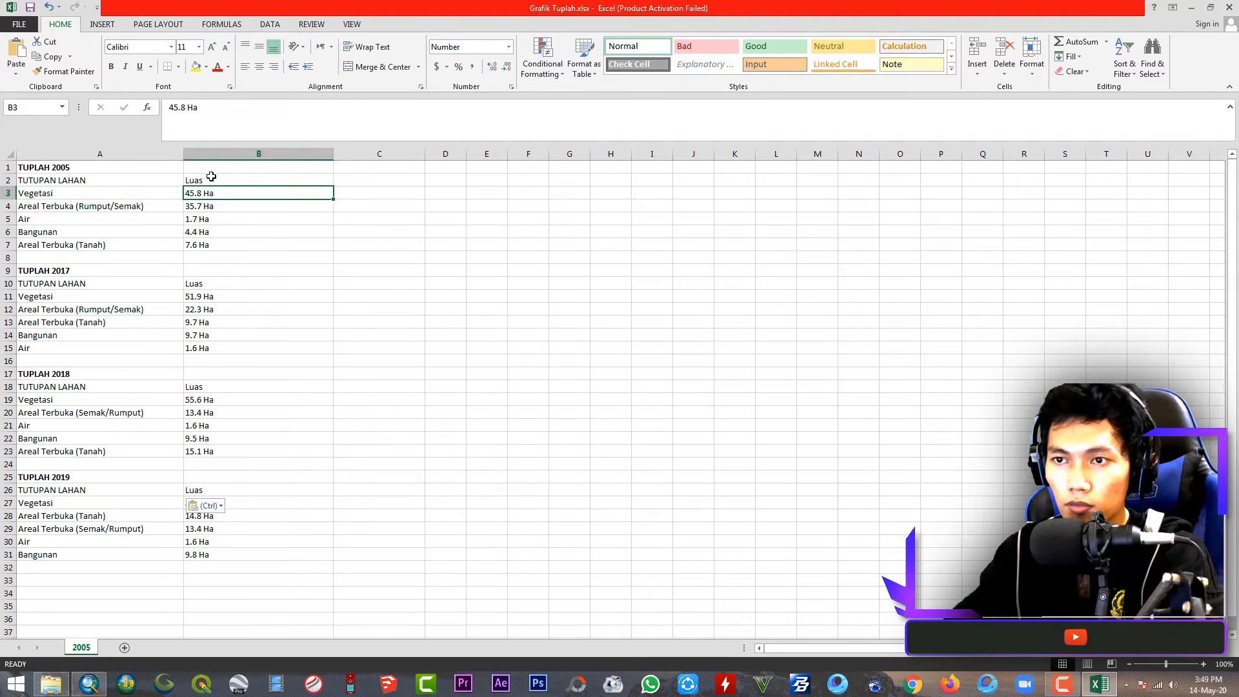
click(211, 177)
text(LUAS)
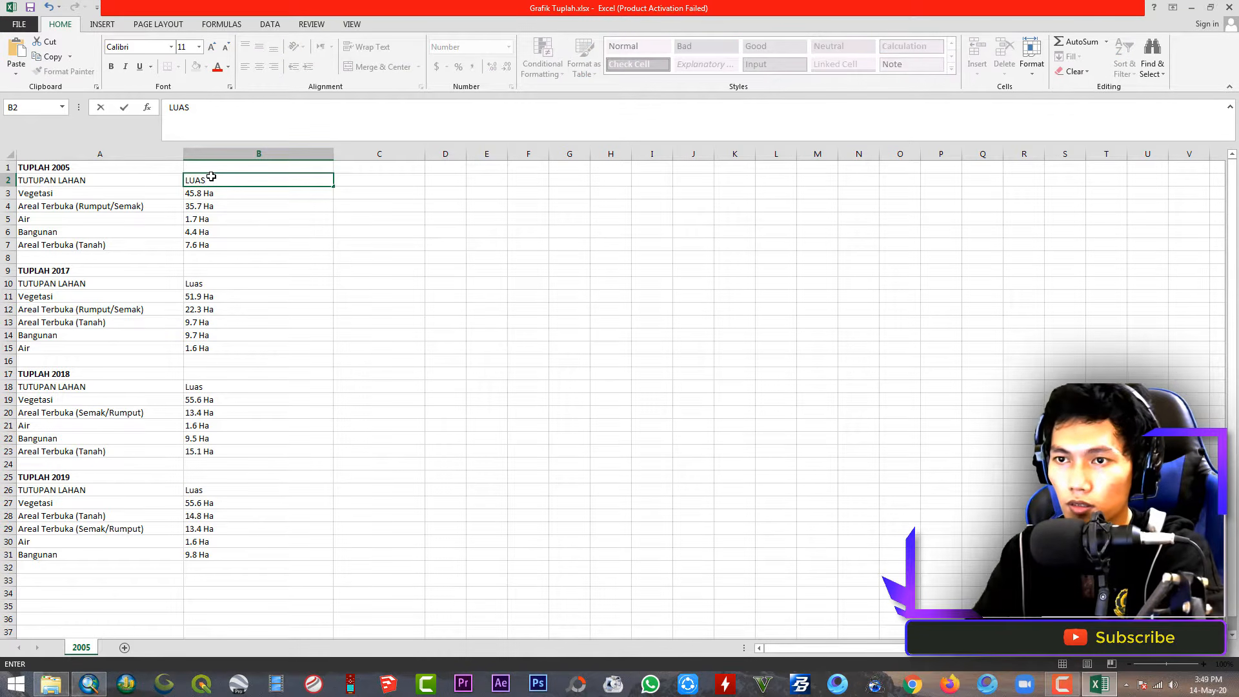
text( ()
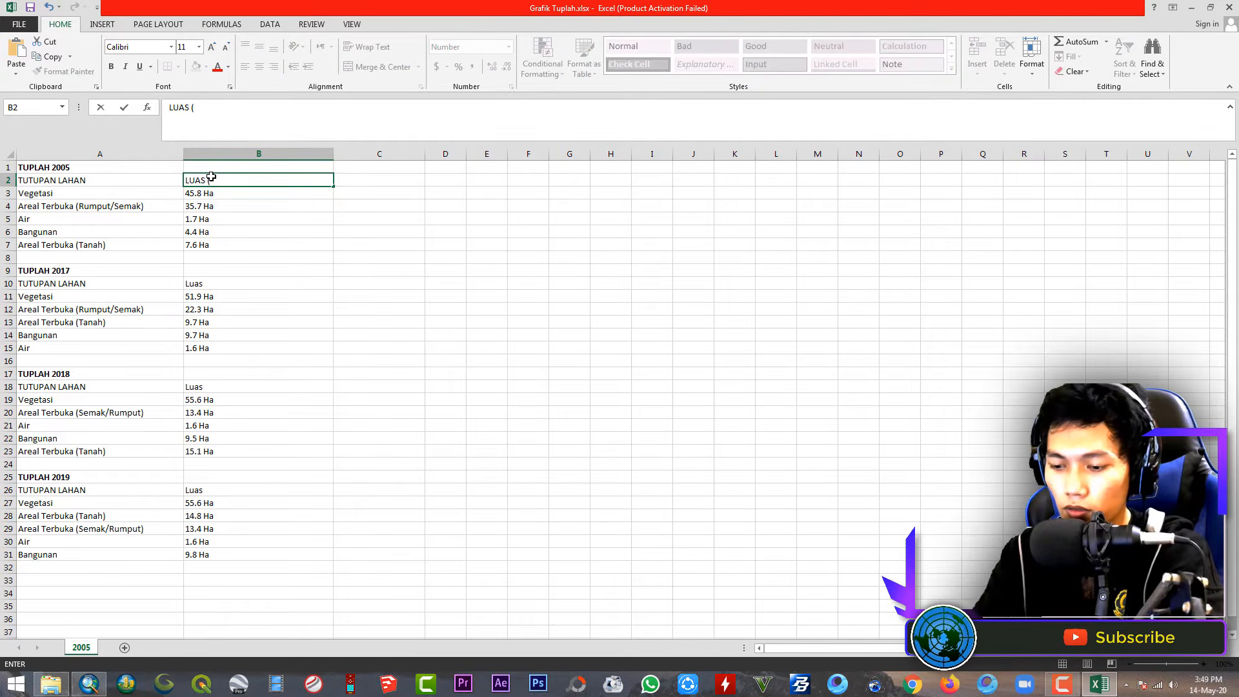
text(Hektar)
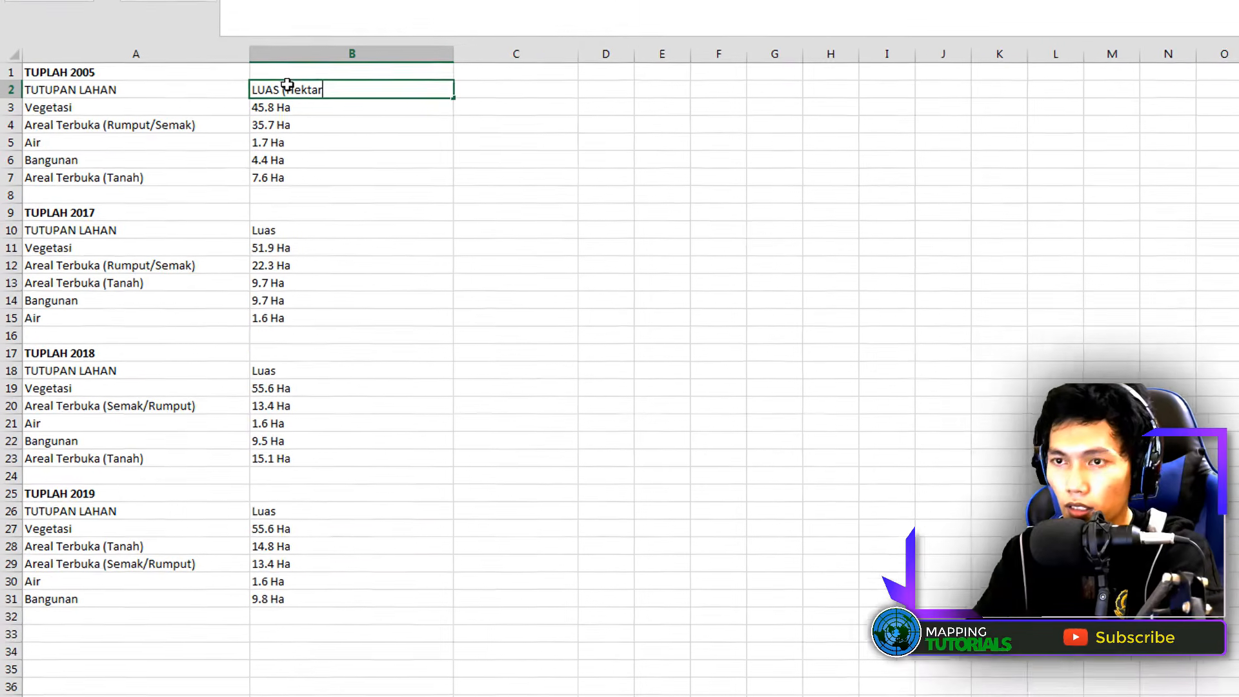
text())
key(Return)
key(Up)
Copy the LUAS (Hektar) header from B2 into cells B10, B18 and B26 of the other three tables
key(ctrl+c)
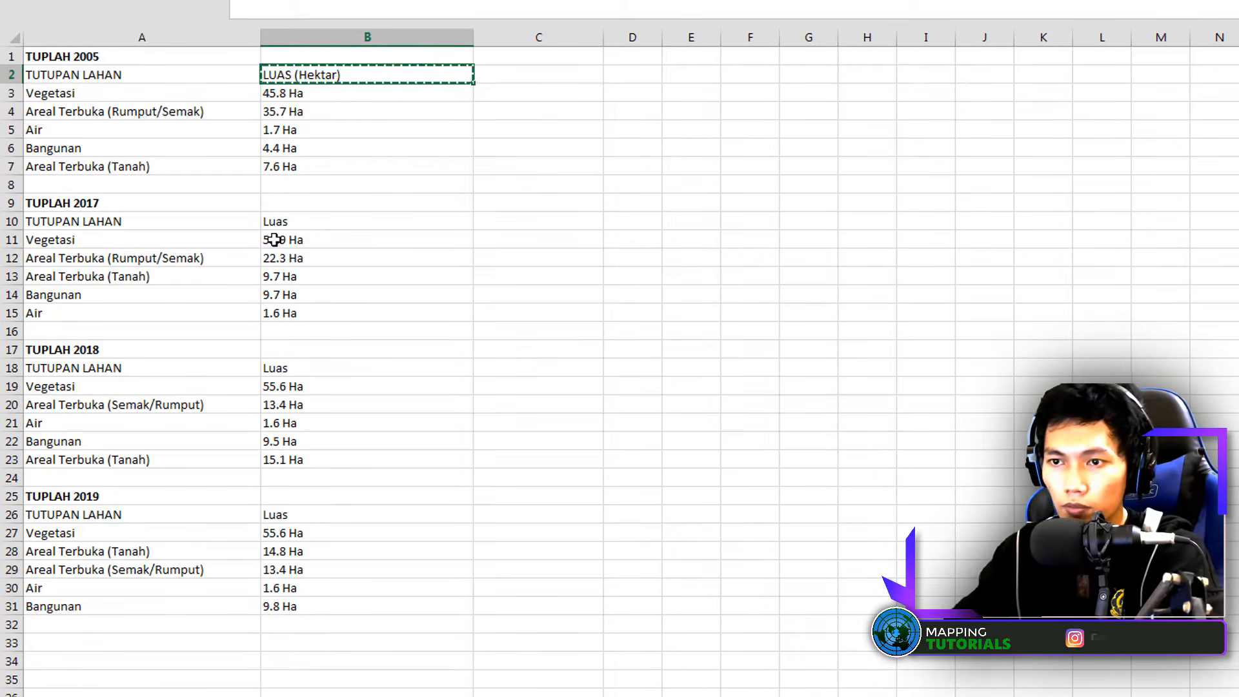
click(284, 221)
key(ctrl+v)
click(300, 371)
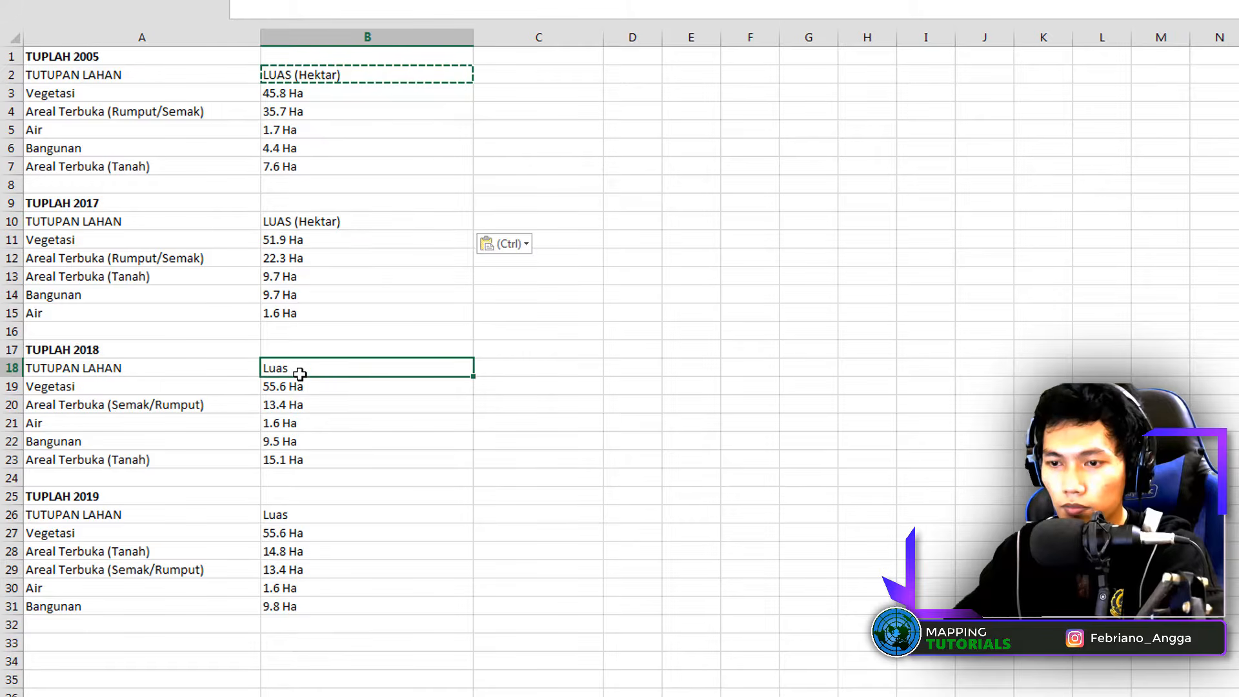
key(ctrl+v)
click(279, 514)
key(ctrl+v)
click(657, 314)
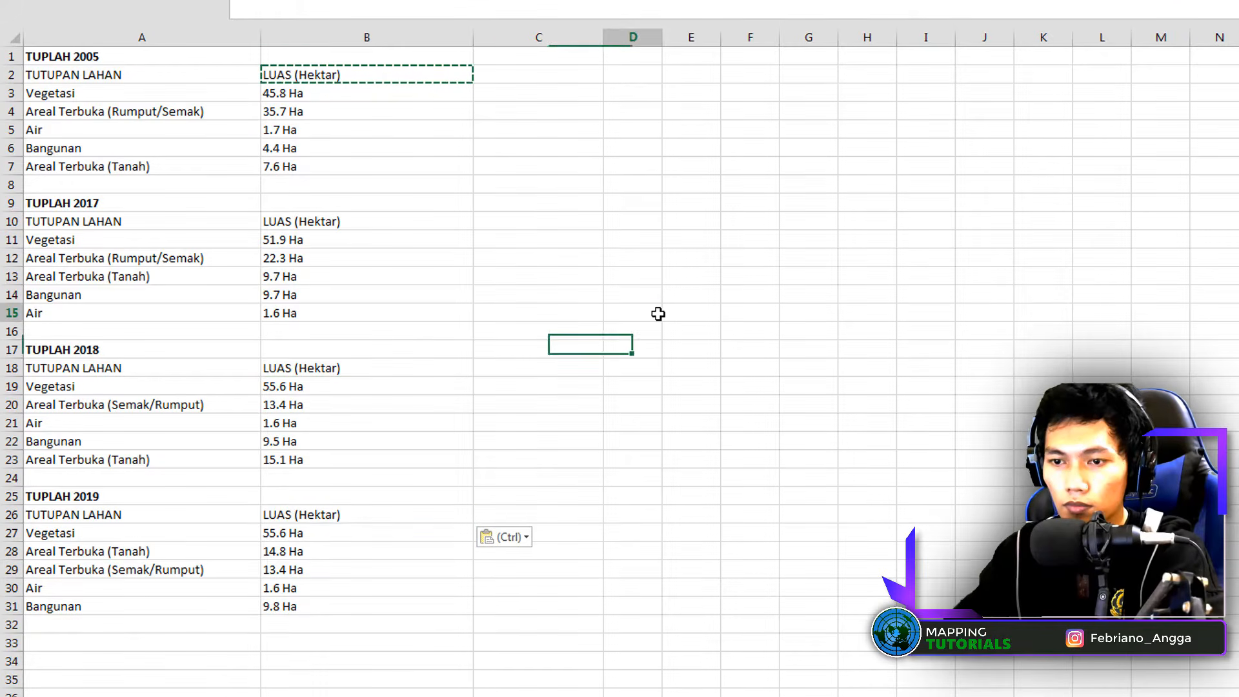
Apply All Borders to the 2005, 2017, 2018 and 2019 tables, including their header rows
drag(37, 76, 280, 160)
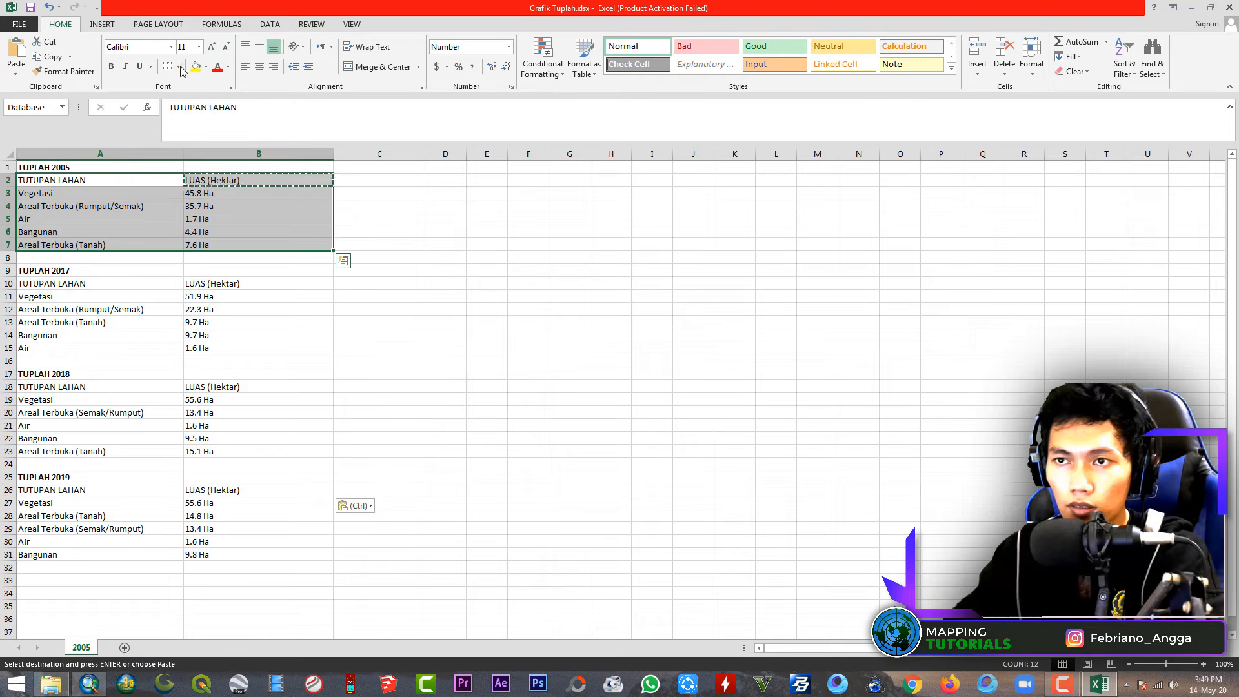
click(178, 67)
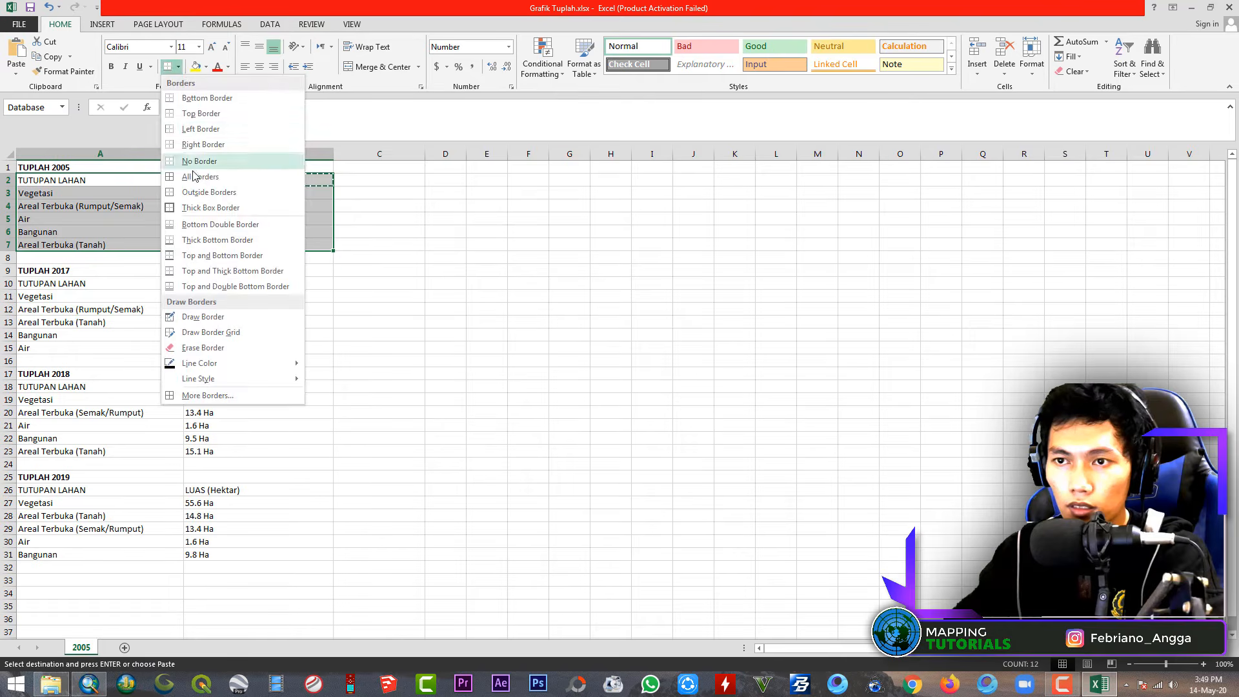
click(194, 176)
drag(44, 284, 200, 349)
ctrl+click(56, 387)
drag(55, 387, 238, 448)
drag(49, 491, 193, 554)
click(169, 67)
click(446, 244)
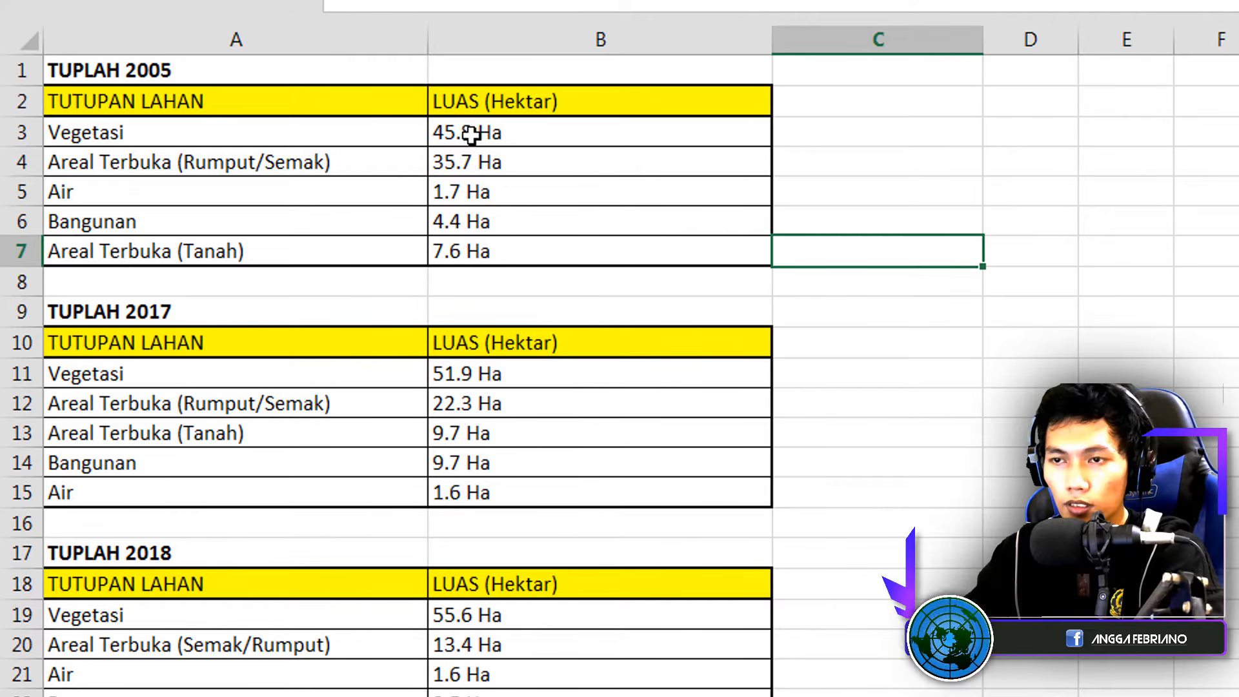
Replace the 2005 areas in B3:B7 with the plain numbers 45.8, 35.7, 1.7, 4.4 and 7.6, without the Ha unit
click(472, 134)
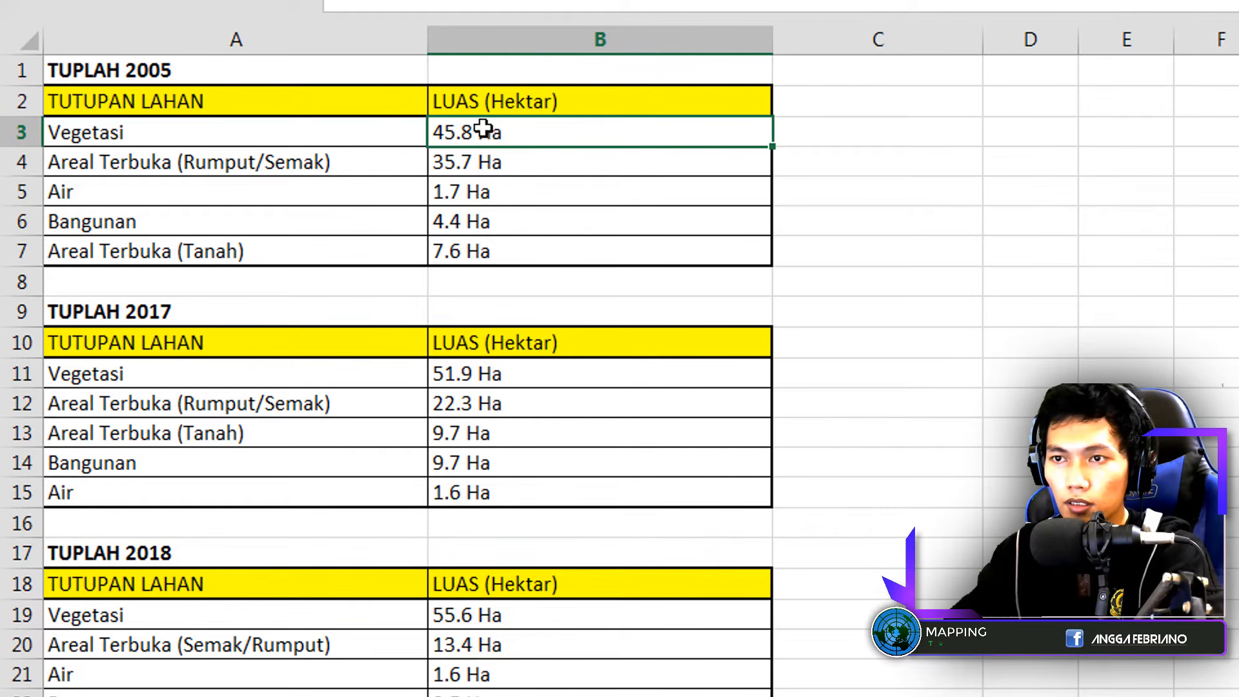
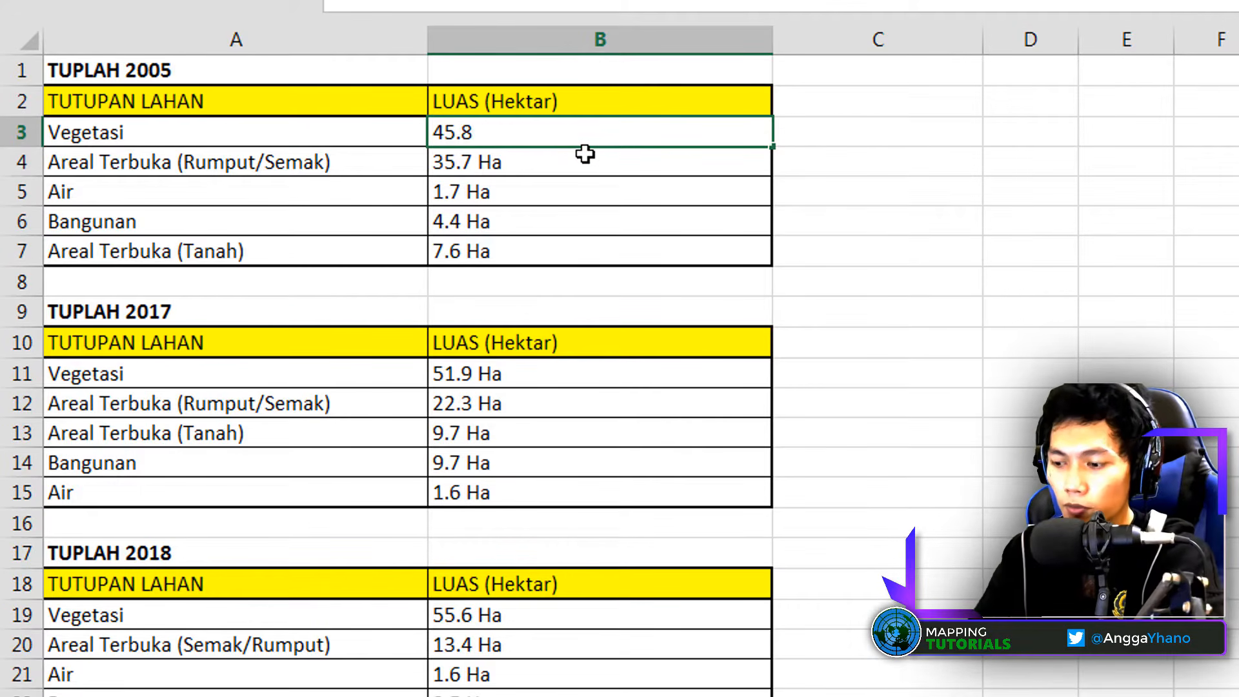
key(Return)
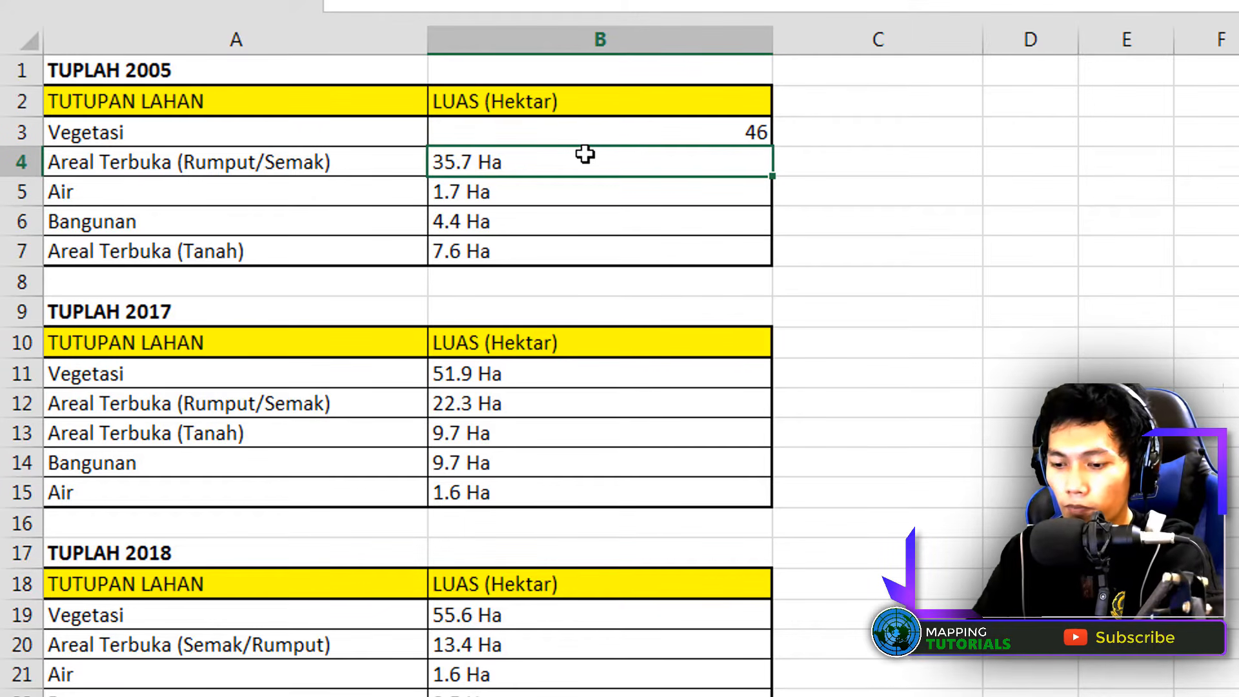
text(35.)
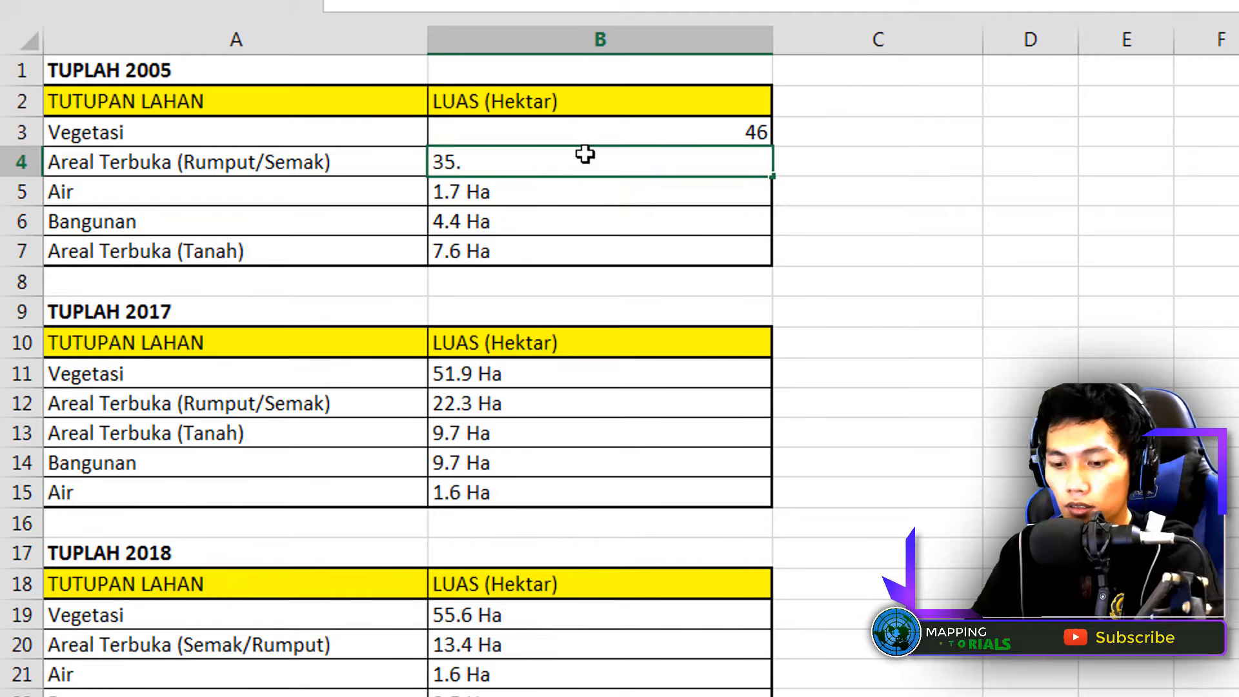
text(7 Ha)
text(35)
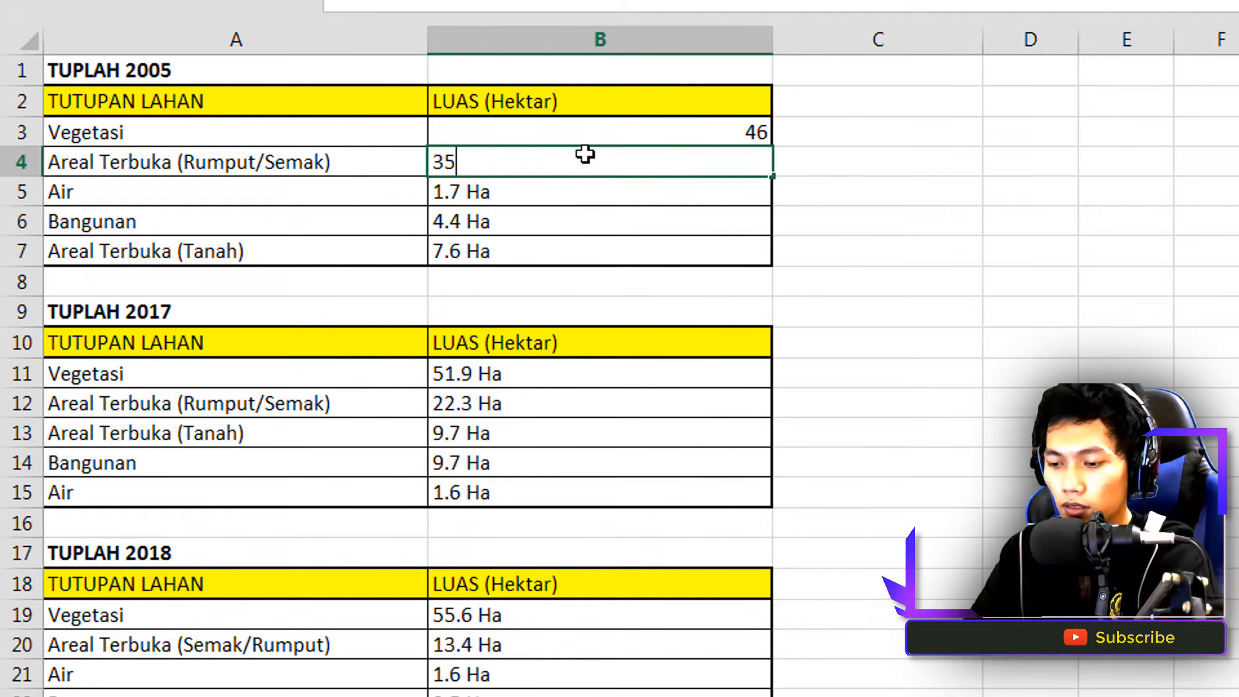
key(Return)
text(1.)
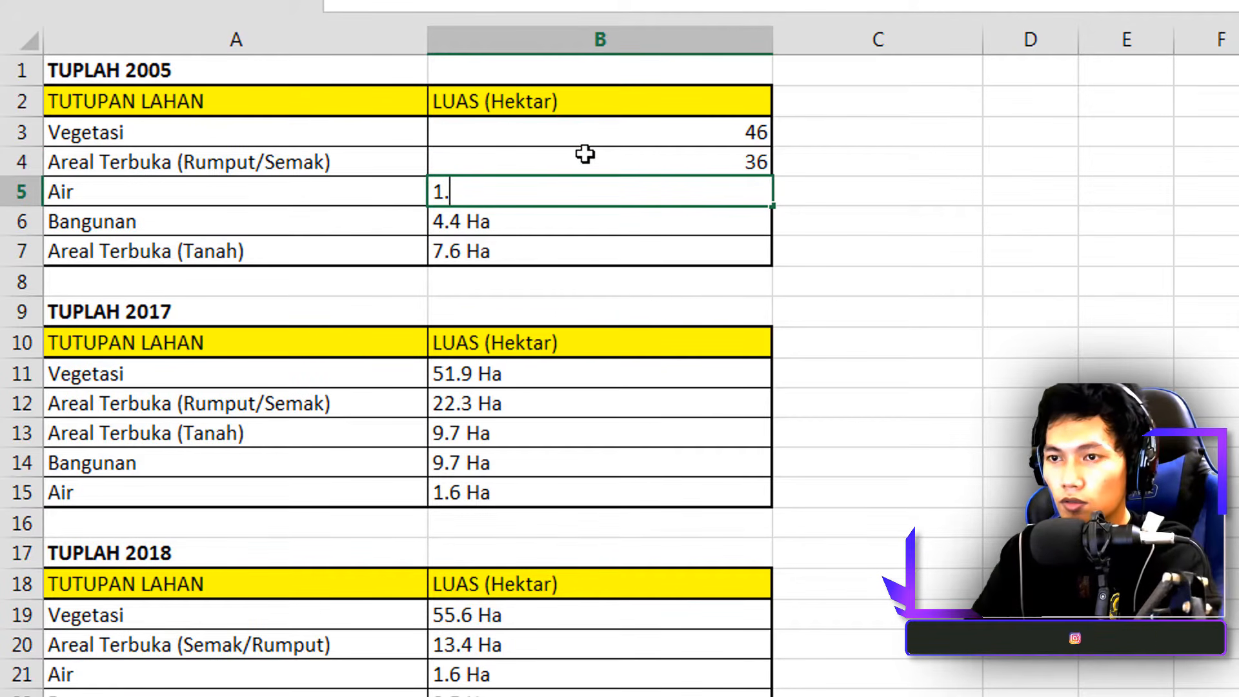
text(6)
key(Return)
key(Return)
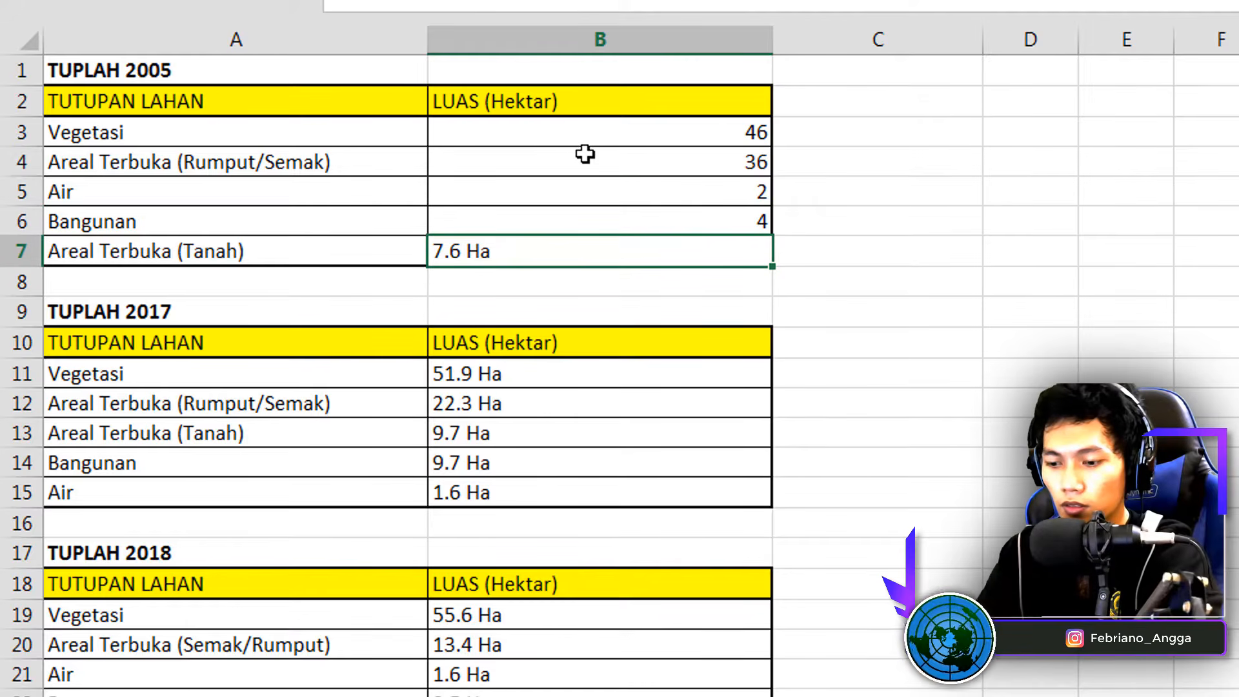
text(7.)
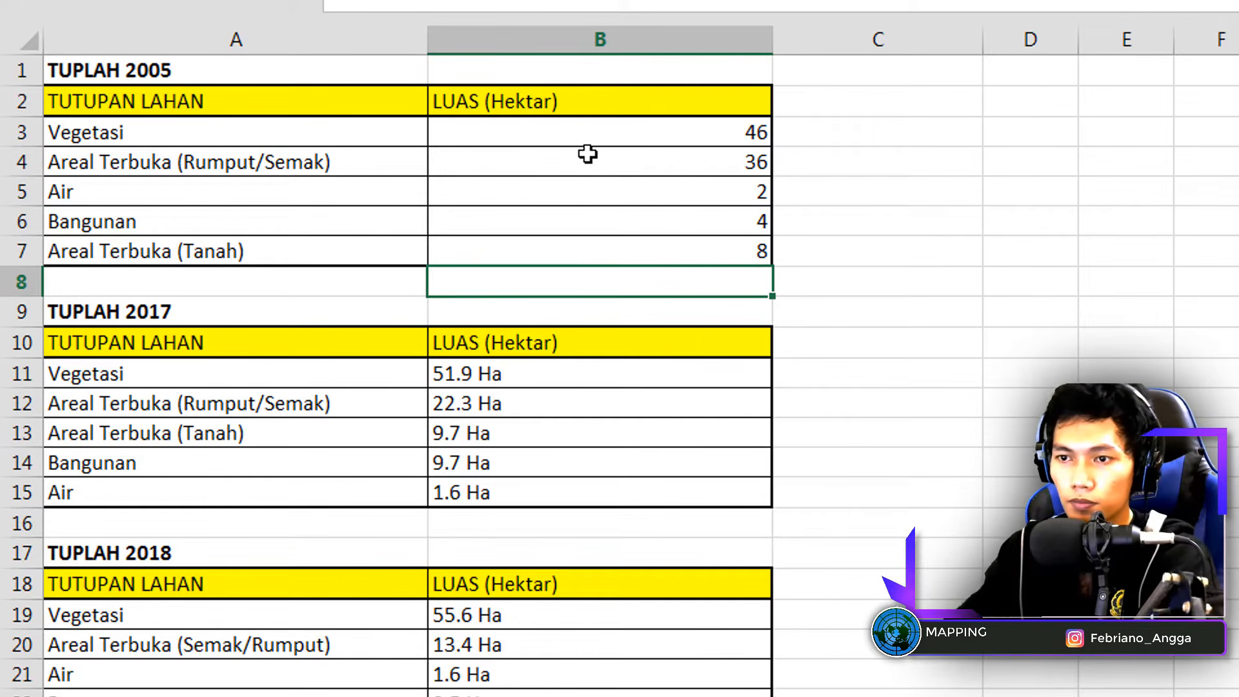
Re-enter the 2017 areas in B11:B15 without the Ha unit as 51.9, 22.3, 9.7, 9.7 and 1.6
click(467, 370)
text(51.9)
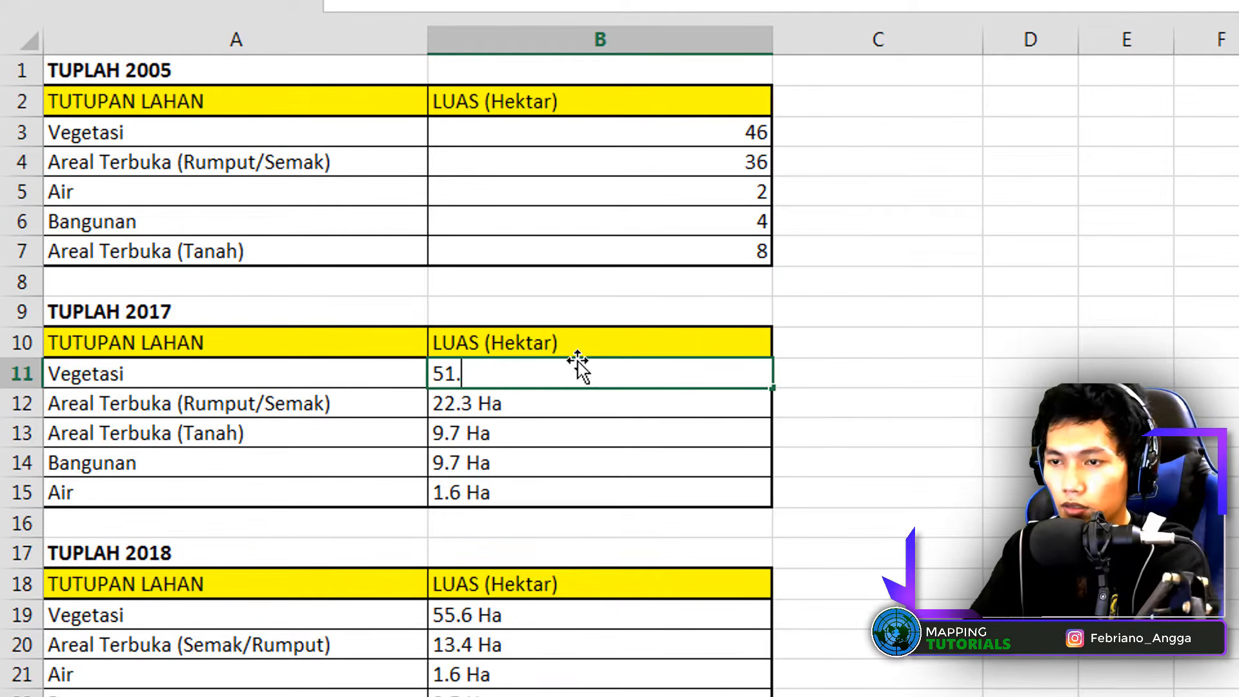
key(Return)
text(22.3)
key(Return)
text(9.7)
key(Return)
text(9.7)
key(Return)
text(1.6)
key(Return)
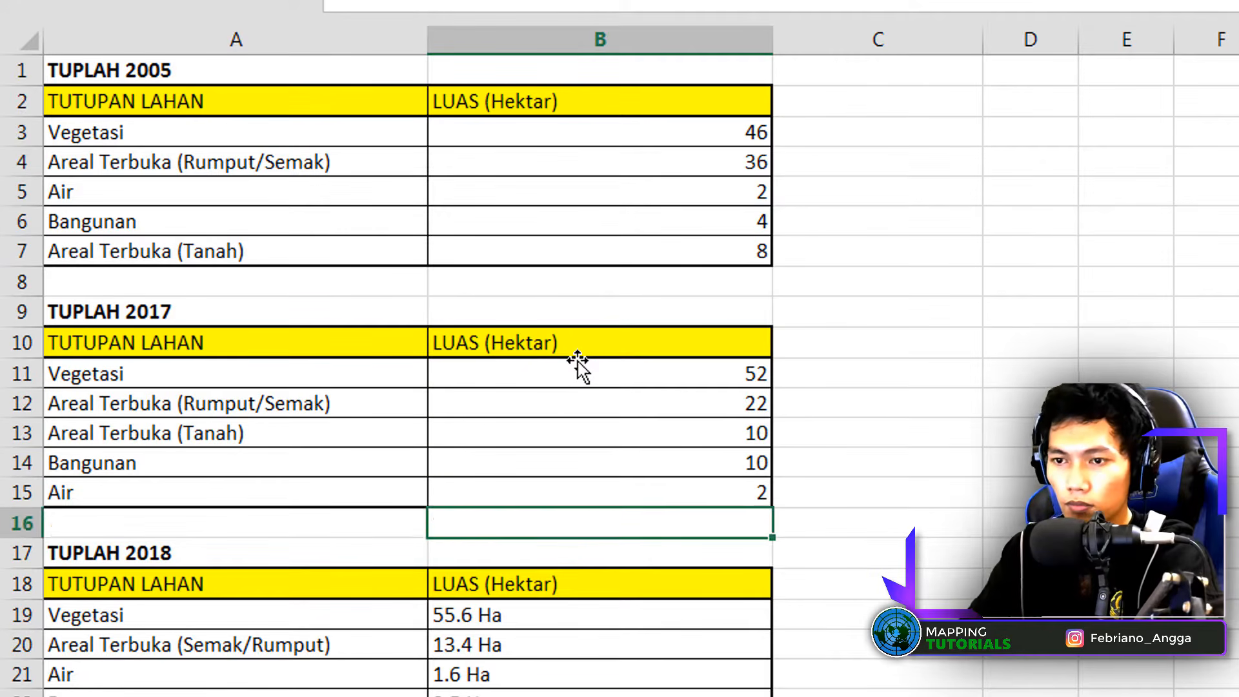
Re-enter the 2018 areas in B19:B23 without the Ha unit as 55.6, 13.4, 1.6, 9.5 and 15.1
key(Down)
key(Down)
key(Down)
text(55.6)
key(Return)
text(13.4 1.6 9)
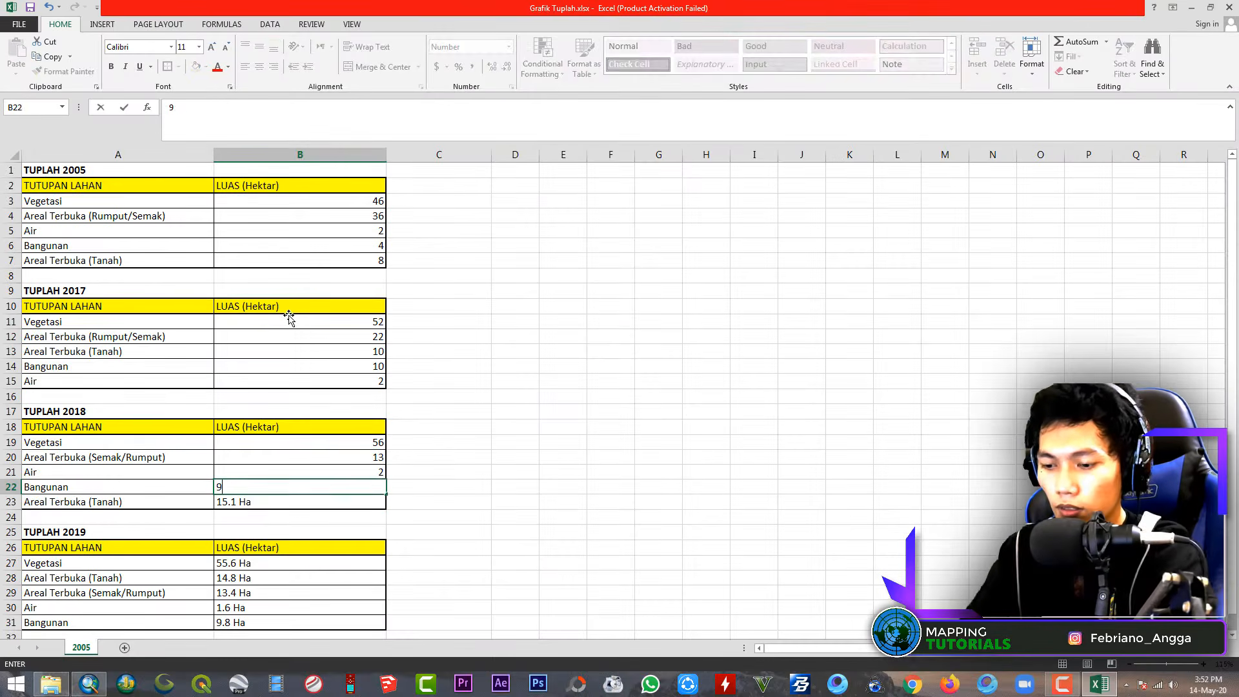
text(.8 15.1)
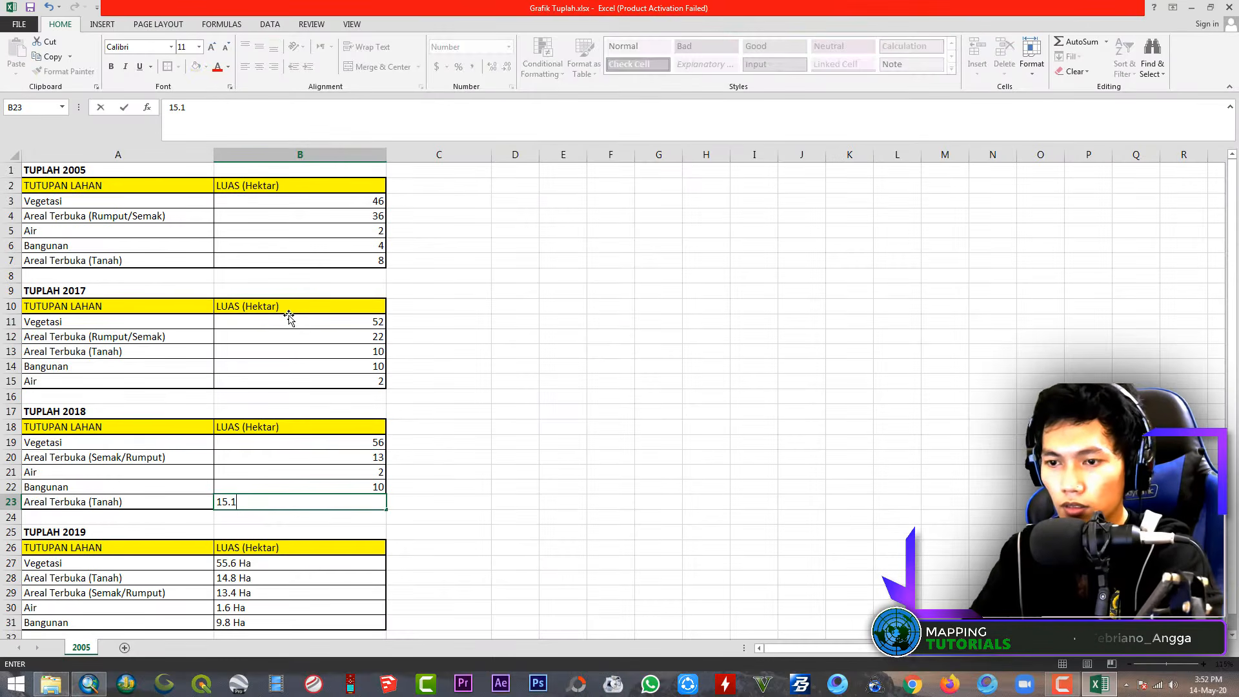
key(Return)
Re-enter the 2019 areas in B27:B31 without the Ha unit as 55.6, 14.8, 13.4, 1.6 and 9.8
key(Down)
key(Down)
key(Down)
text(55.6)
key(Return)
text(14.8)
key(Return)
text(13.4 1.6)
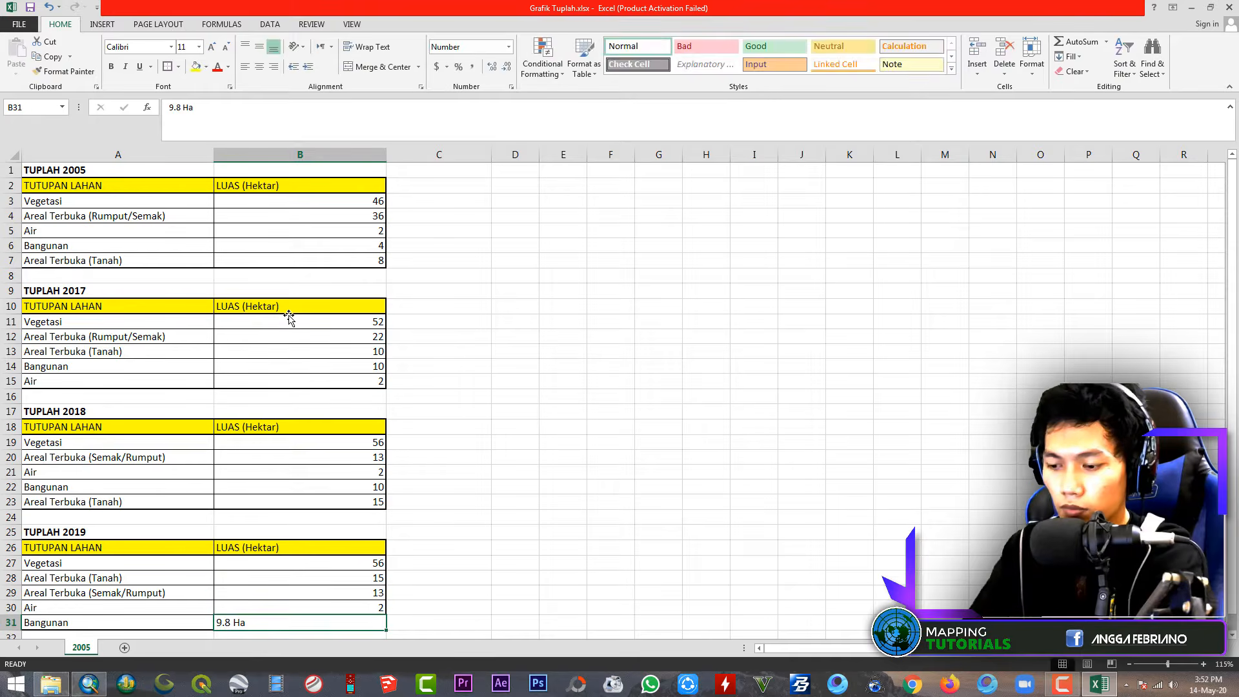
key(Return)
text(9.8)
key(Return)
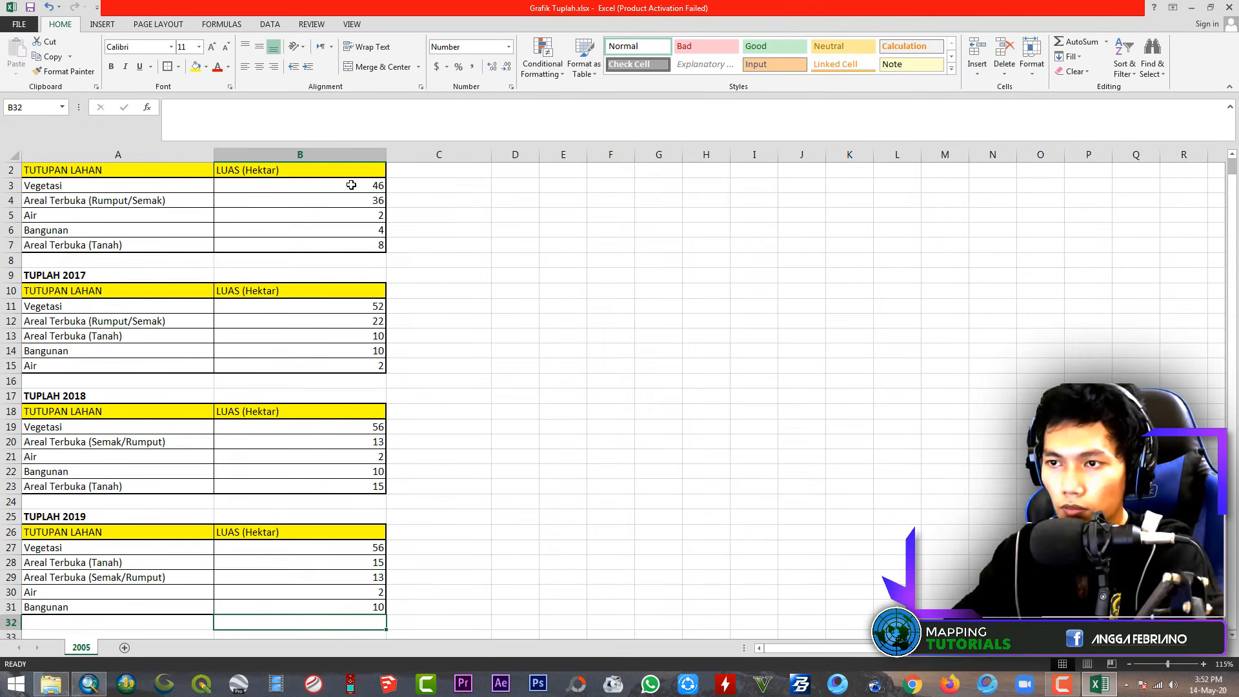
Format the area values of all four tables and the empty cells beneath them as numbers with one decimal place and a 1000 separator
drag(351, 186, 356, 240)
ctrl+drag(368, 306, 367, 365)
ctrl+drag(368, 426, 369, 482)
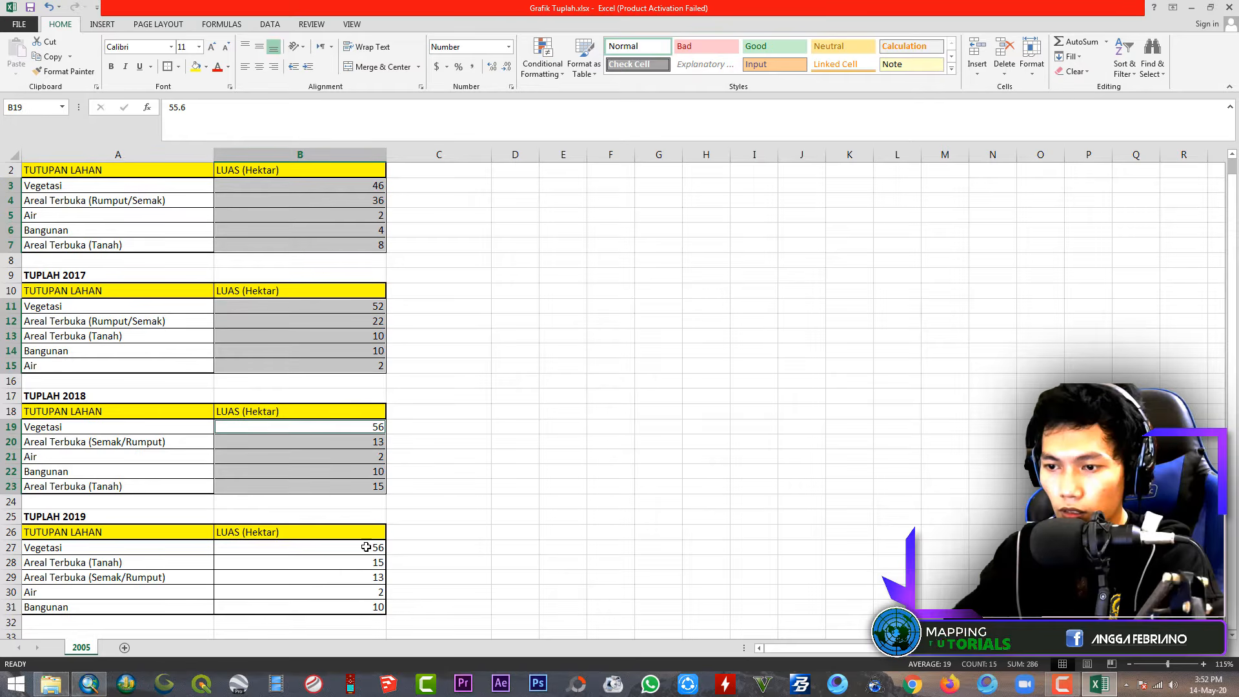
ctrl+drag(366, 546, 369, 602)
right_click(369, 602)
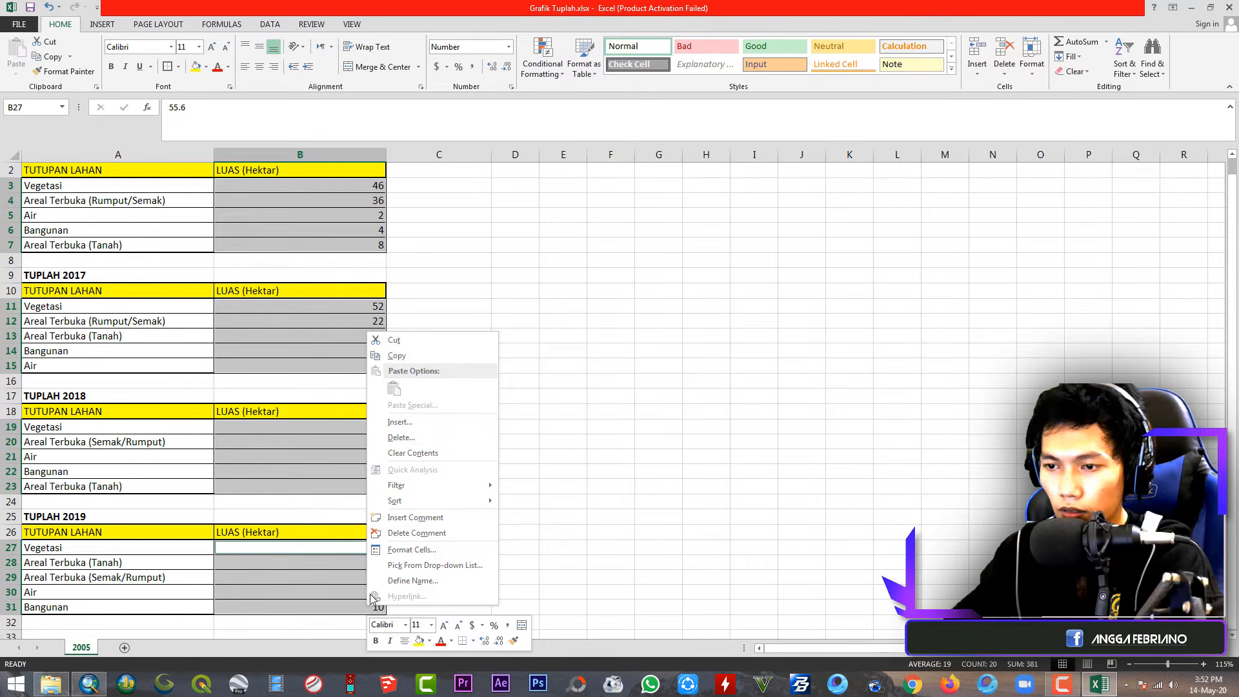
click(329, 501)
ctrl+click(329, 501)
ctrl+click(354, 381)
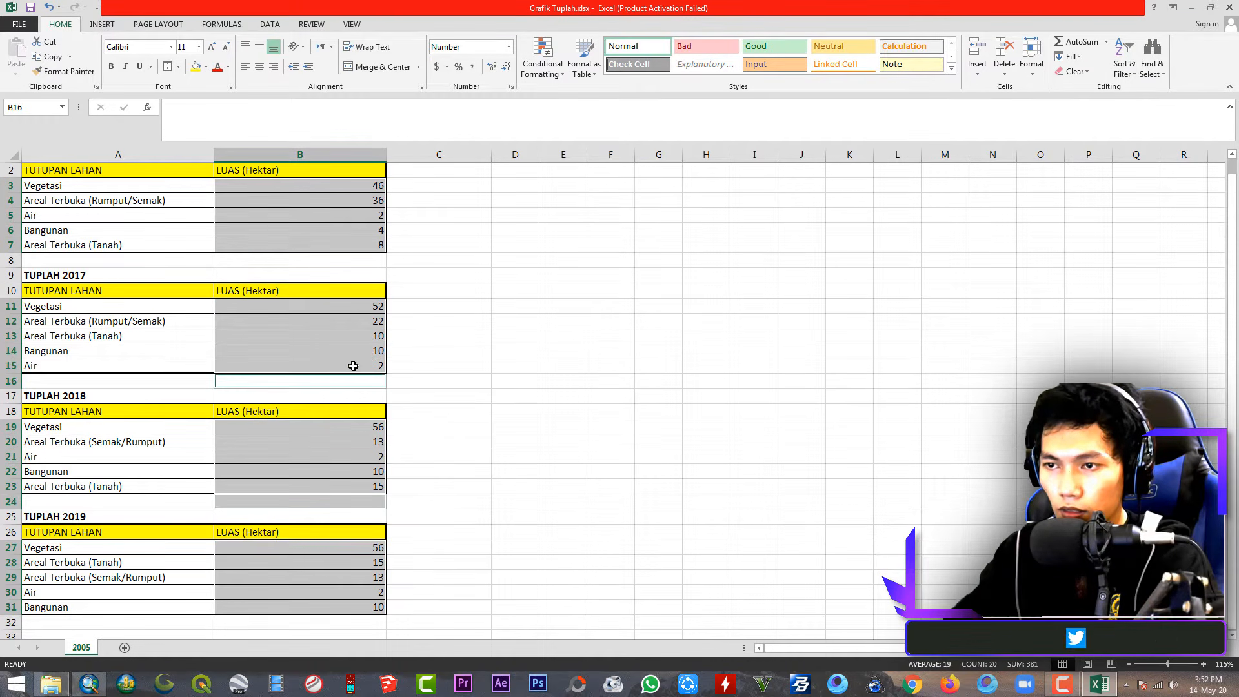
ctrl+click(353, 258)
ctrl+click(361, 627)
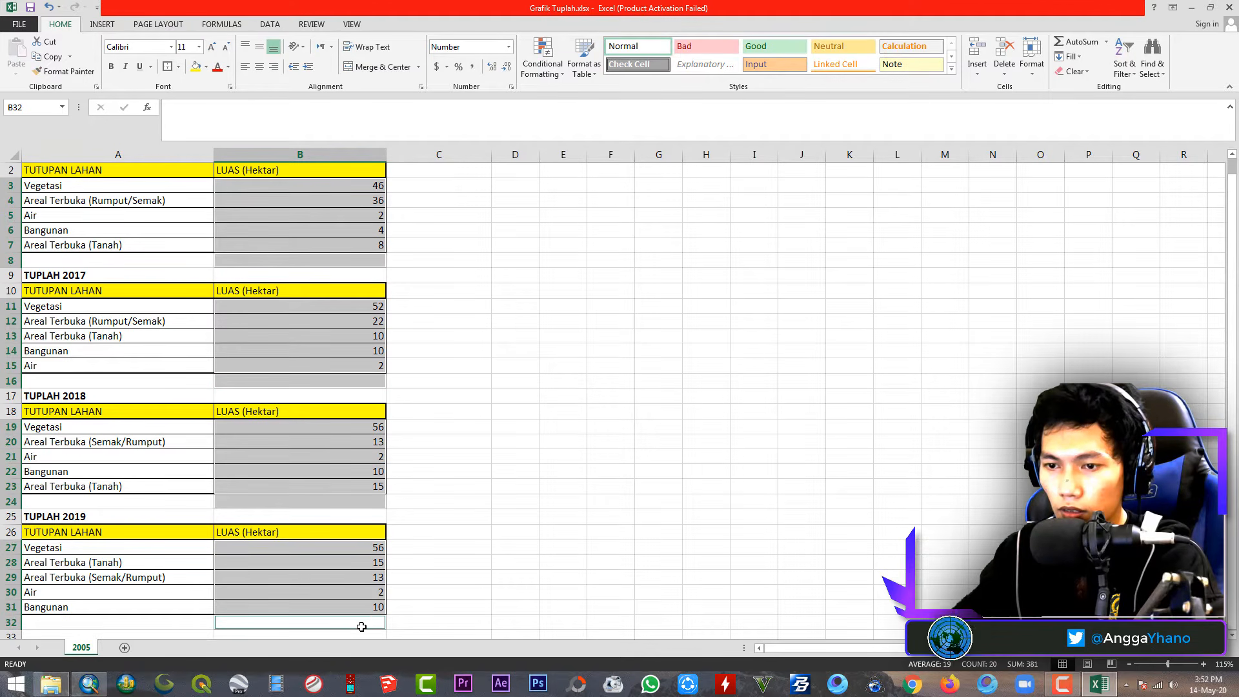
right_click(365, 618)
key(Escape)
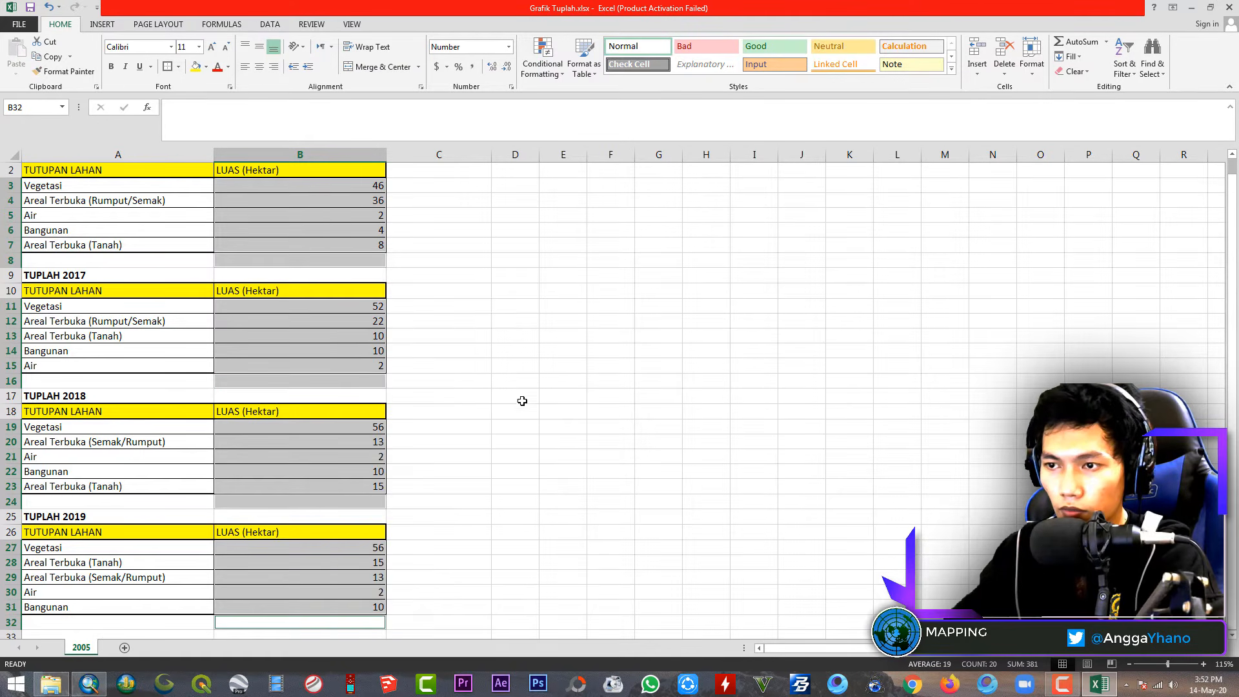
key(ctrl+1)
click(324, 468)
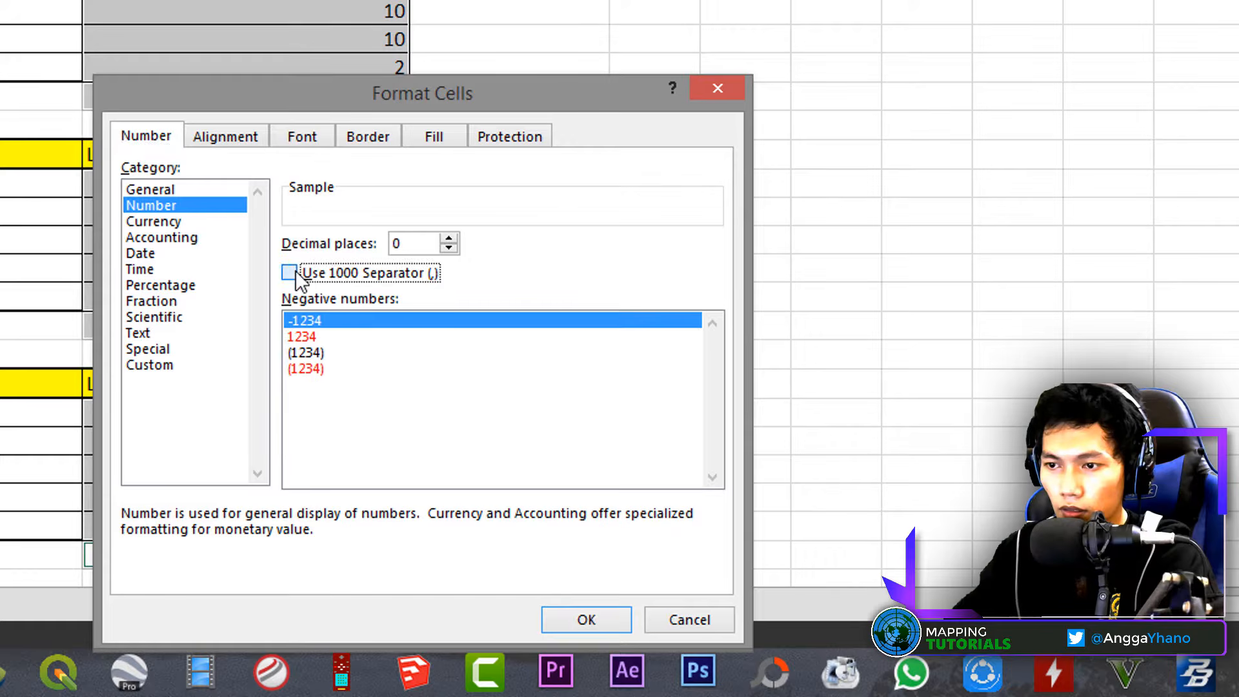
click(450, 240)
click(450, 239)
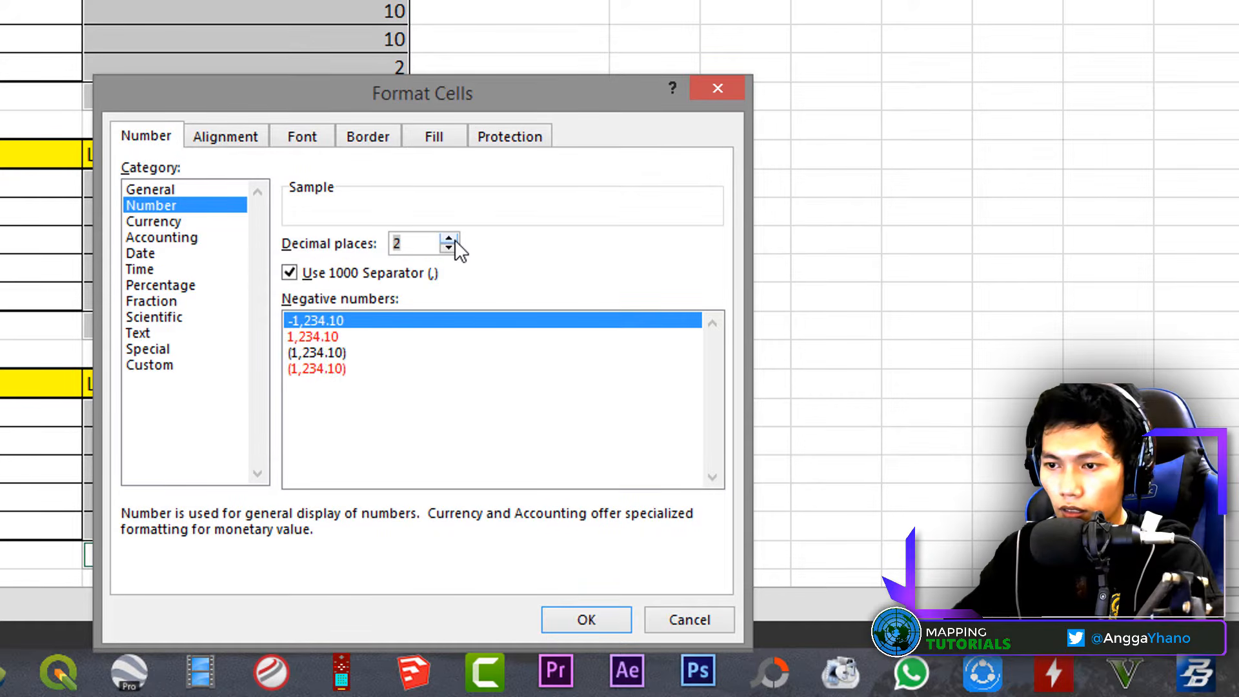
click(454, 250)
click(454, 250)
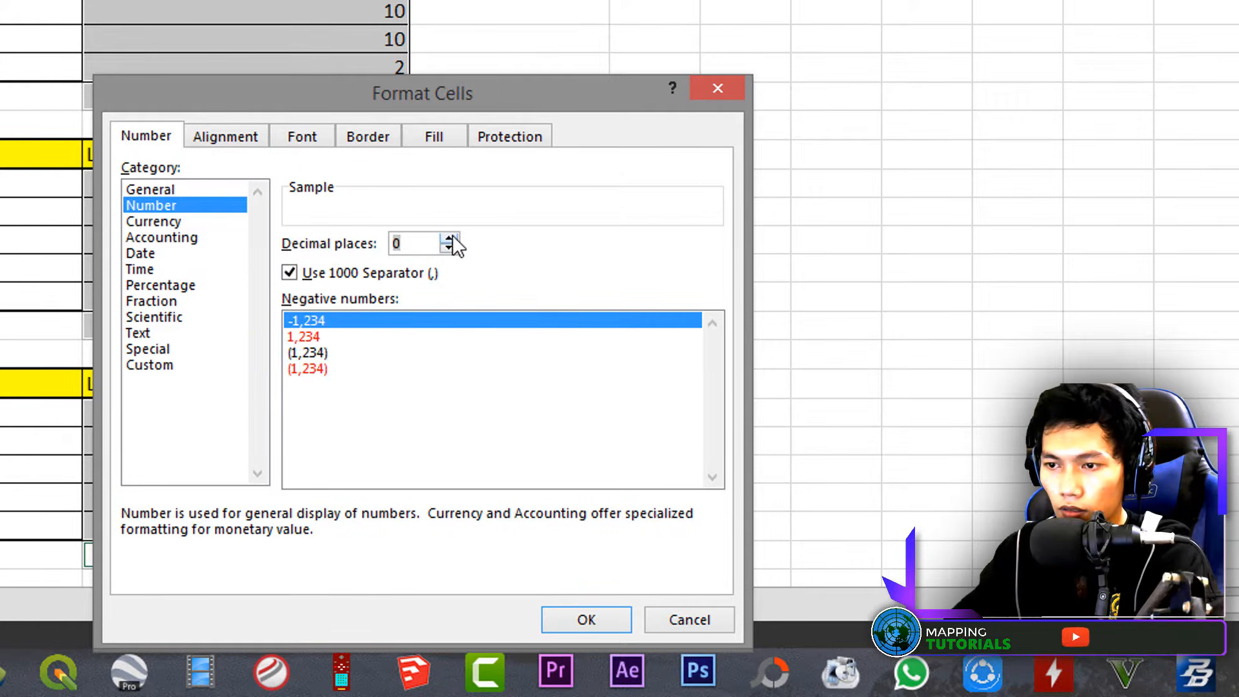
click(452, 240)
click(575, 613)
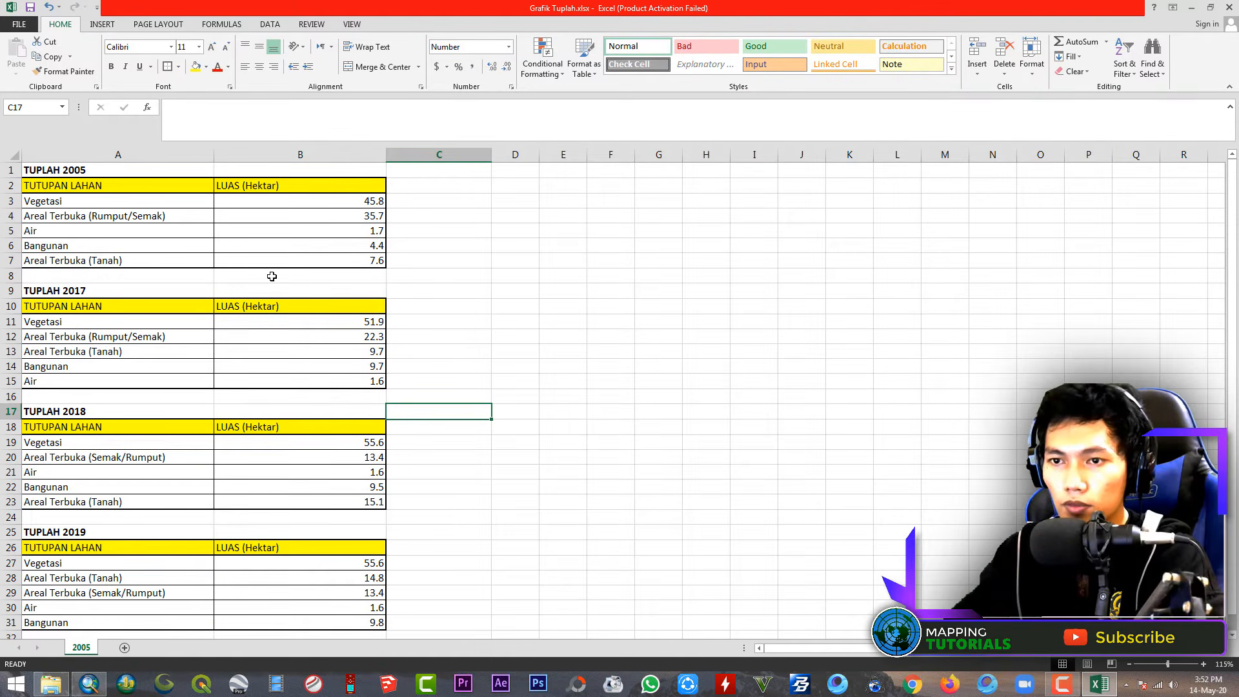
Insert an extra blank row below each of the four tables, at rows 8, 17, 26 and 35
right_click(11, 276)
click(53, 369)
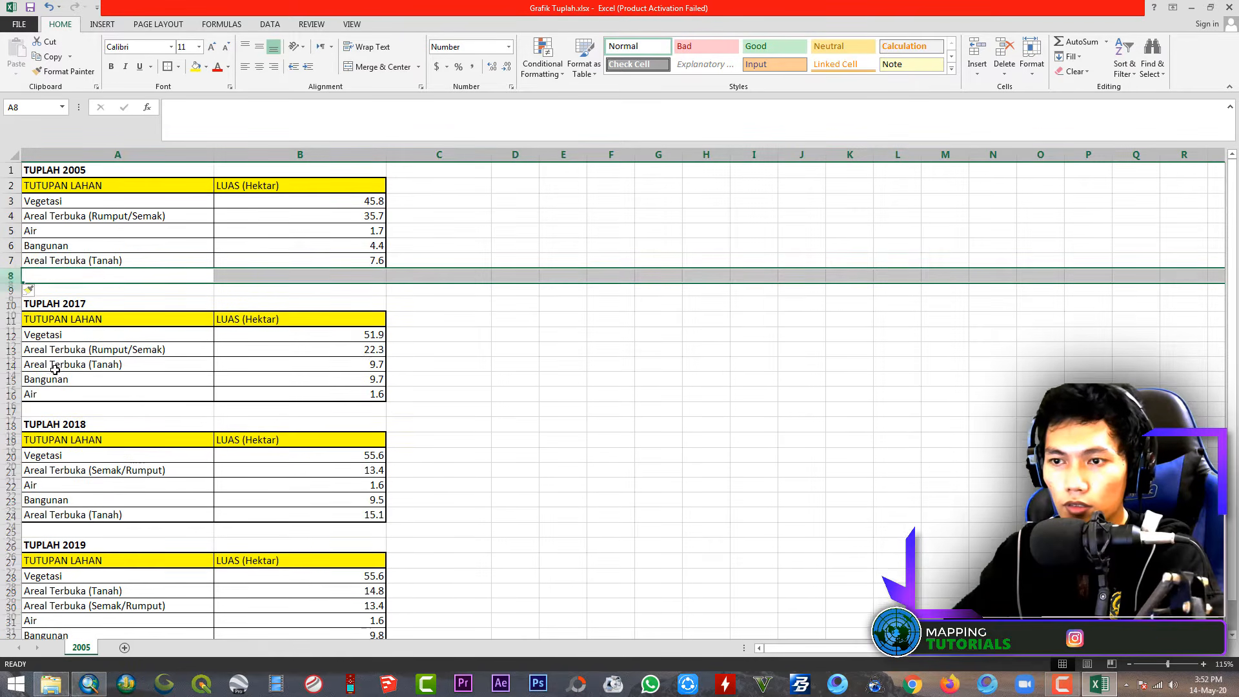
right_click(11, 411)
click(53, 505)
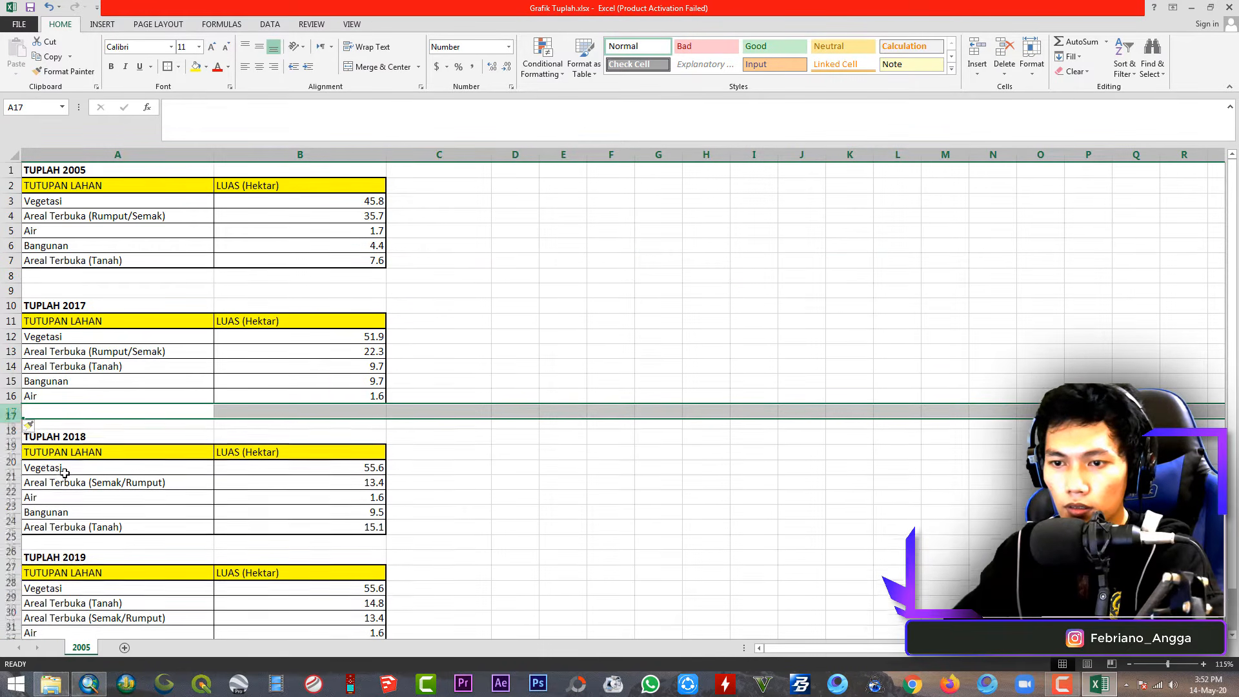
right_click(13, 549)
click(53, 460)
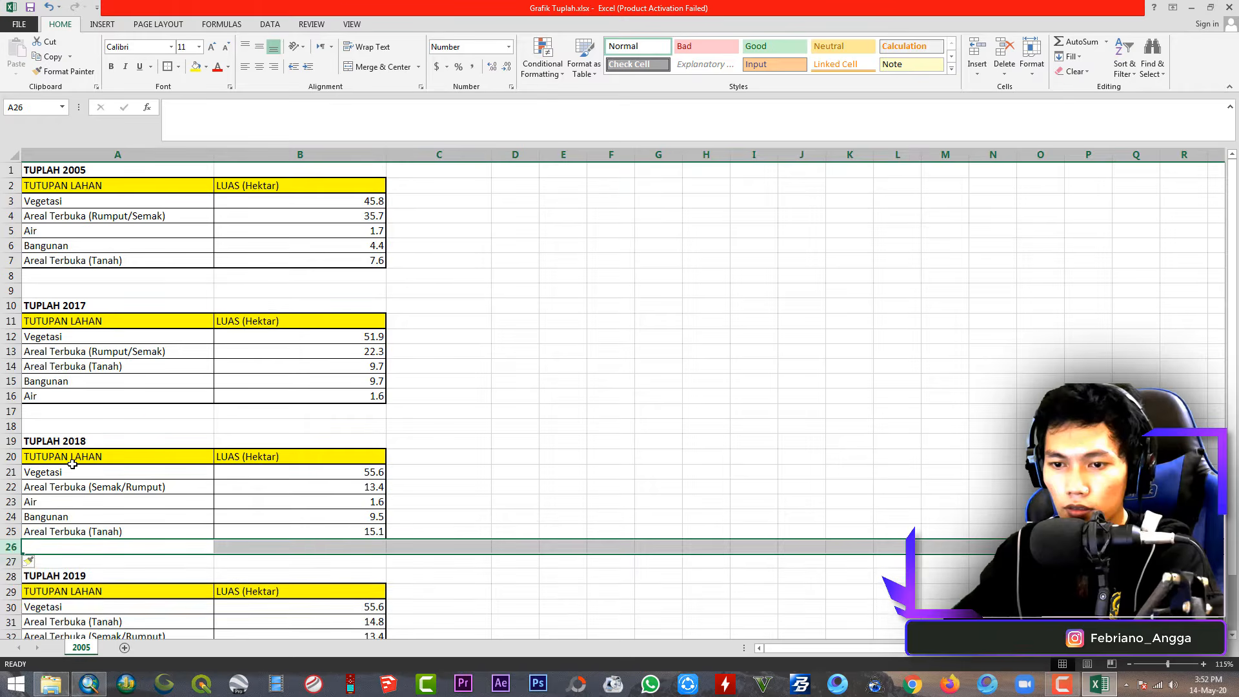
scroll(47, 568, down, 2)
right_click(11, 592)
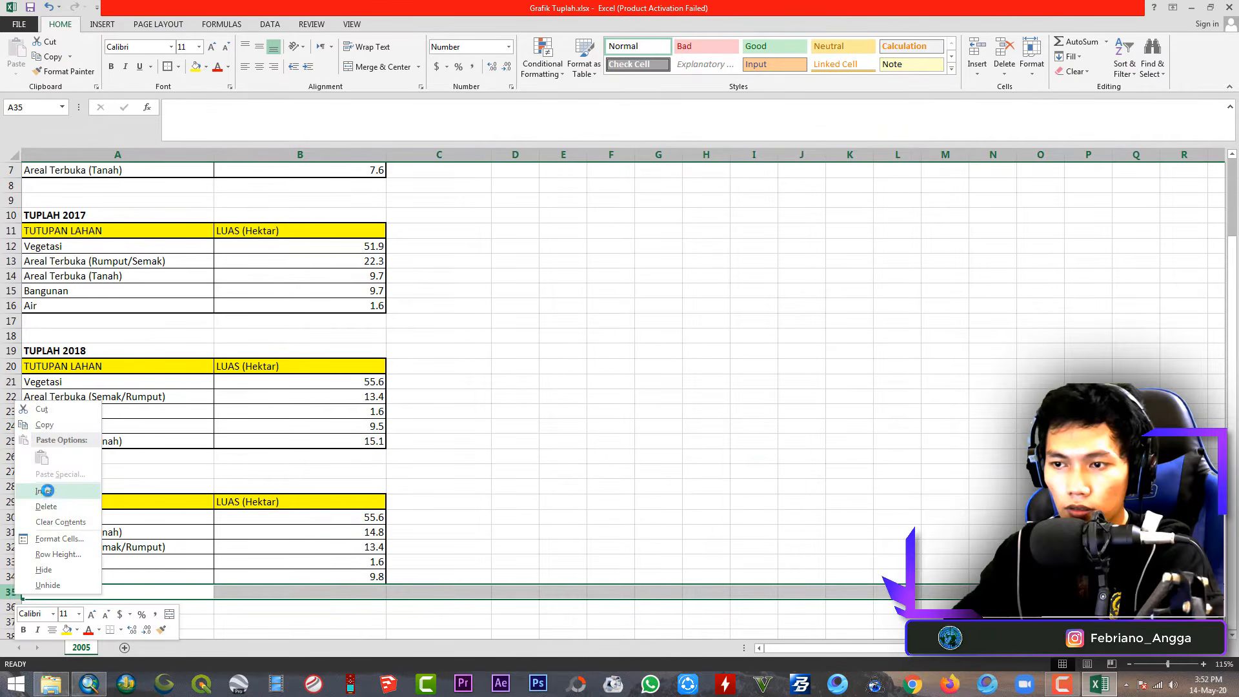
click(53, 504)
Total the 2005 areas B3:B7 in cell B8 with AutoSum
scroll(256, 438, up, 2)
click(352, 273)
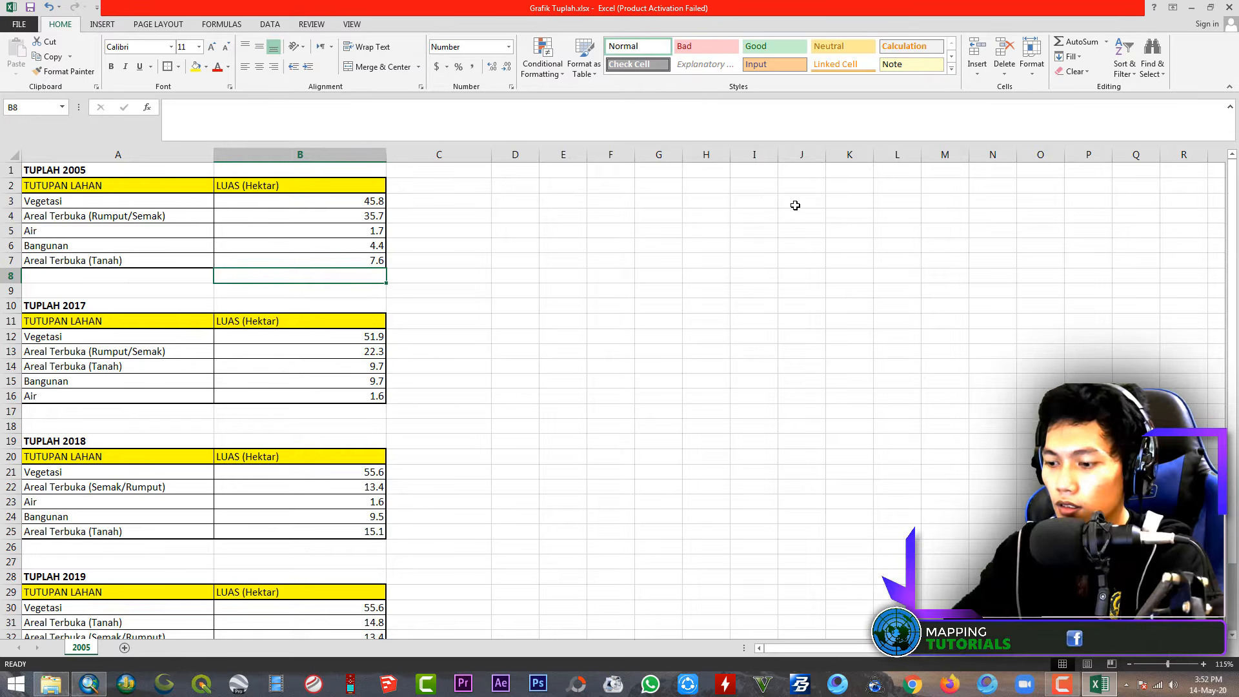
click(1076, 46)
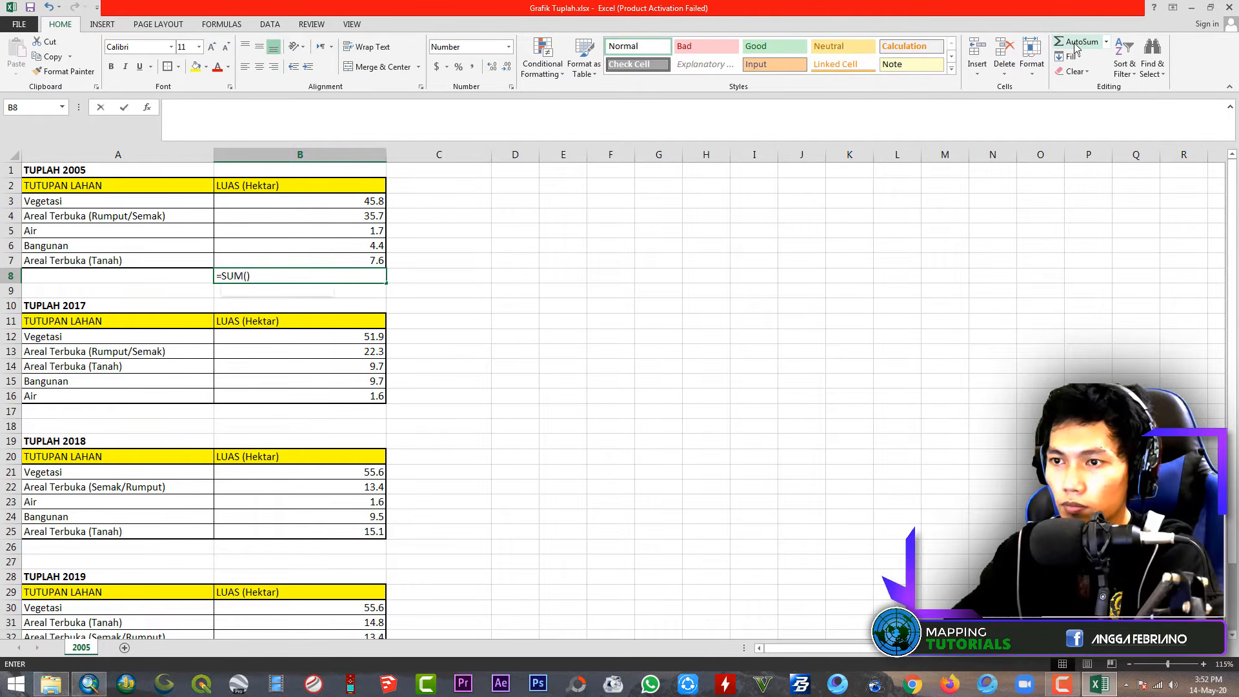
click(1075, 45)
click(401, 277)
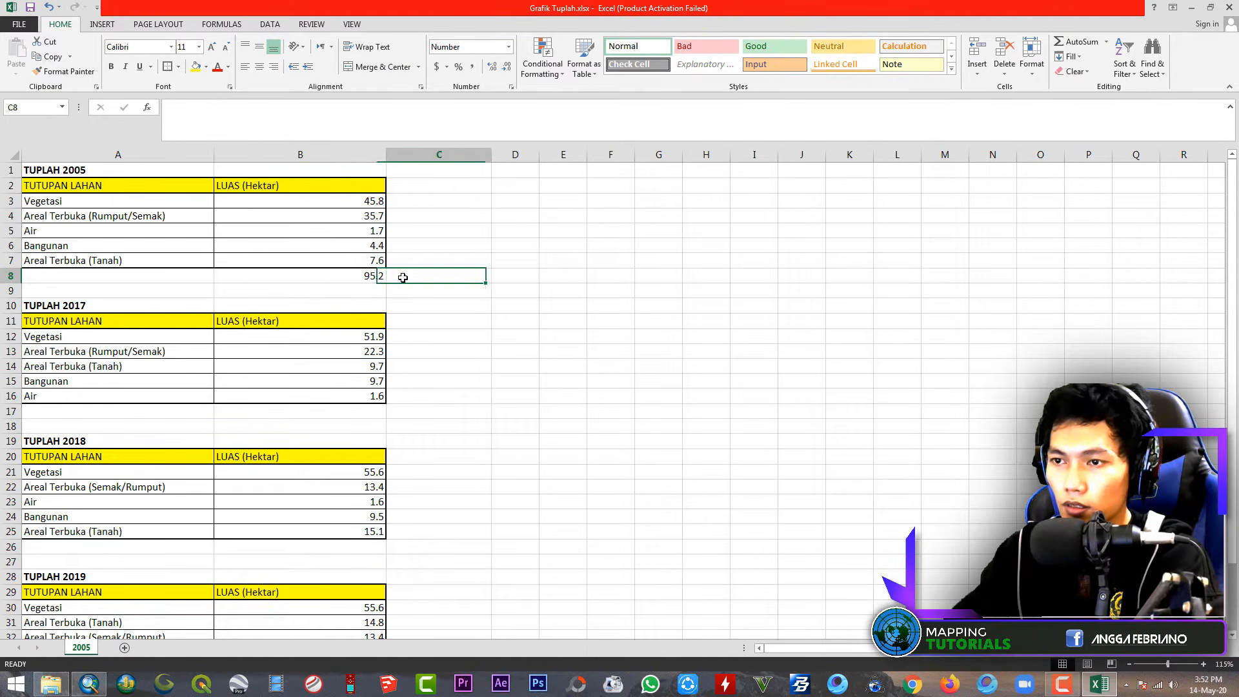
click(368, 277)
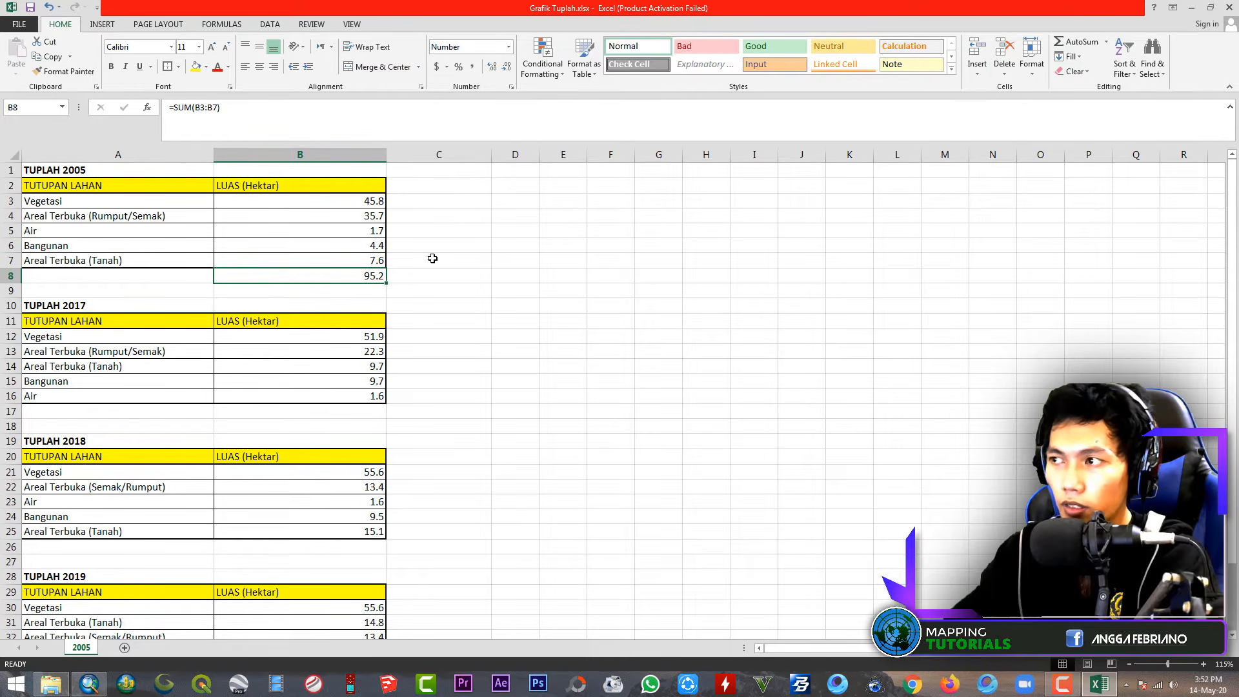
Total the 2017, 2018 and 2019 areas with AutoSum in cells B17, B26 and B35
click(365, 411)
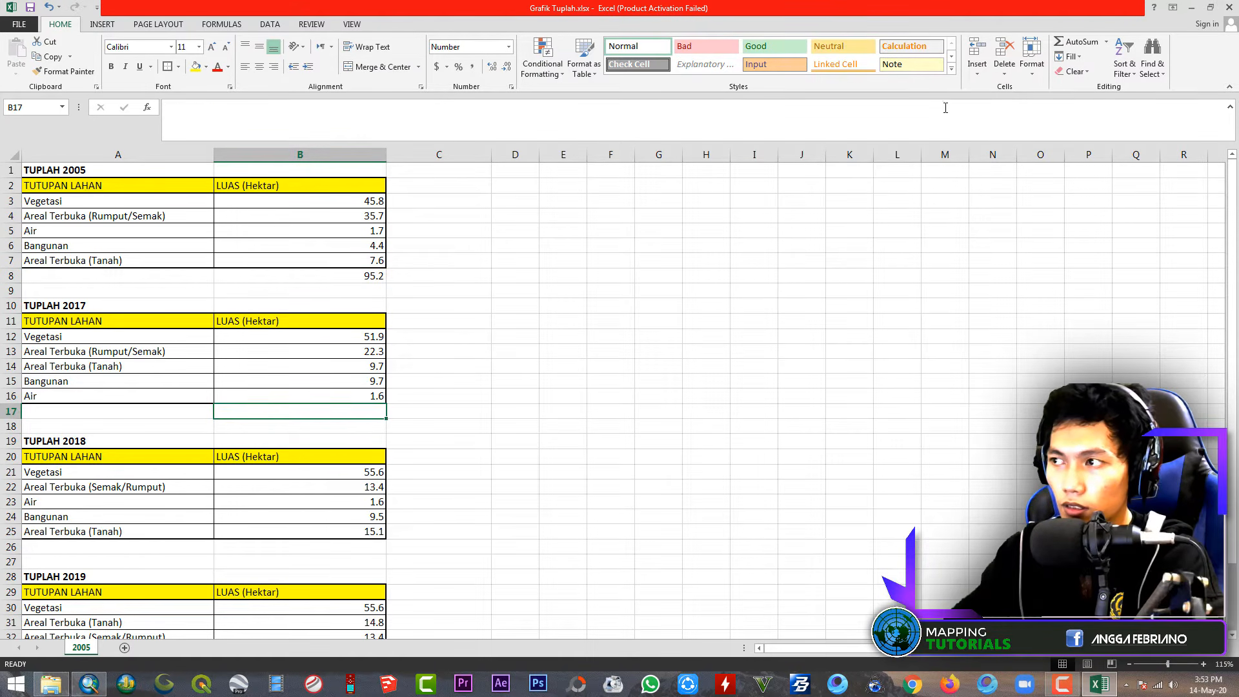
click(1058, 48)
click(1058, 48)
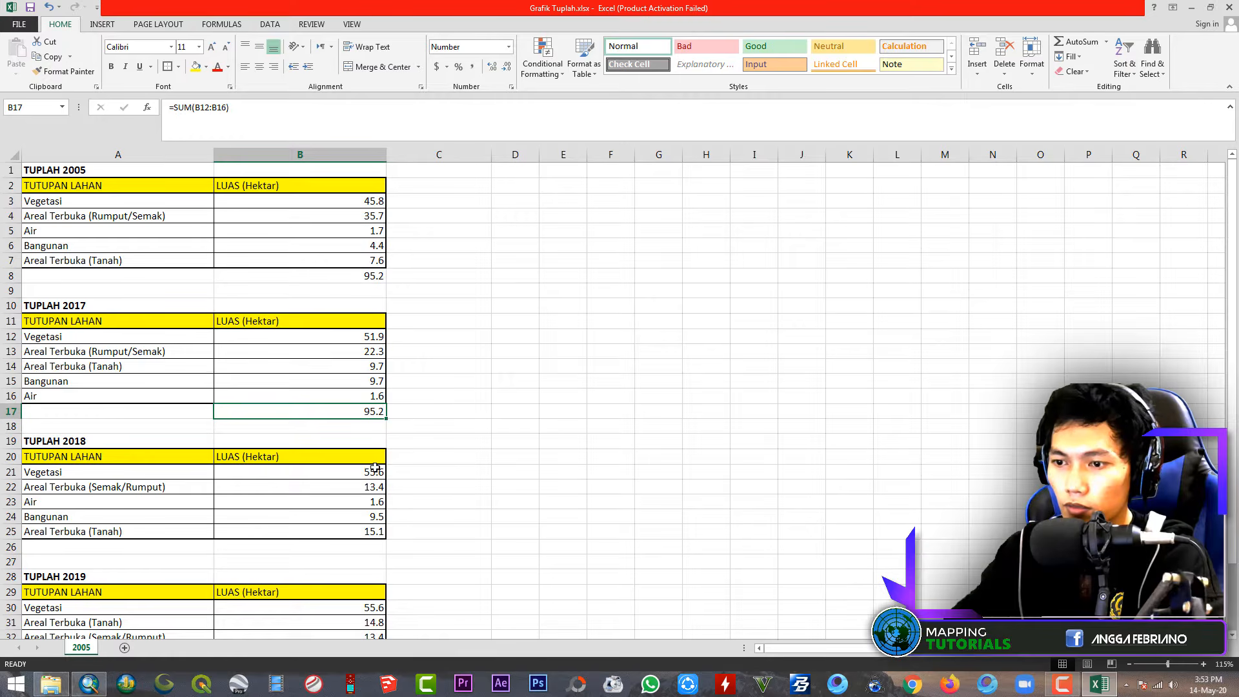
click(359, 547)
click(1059, 48)
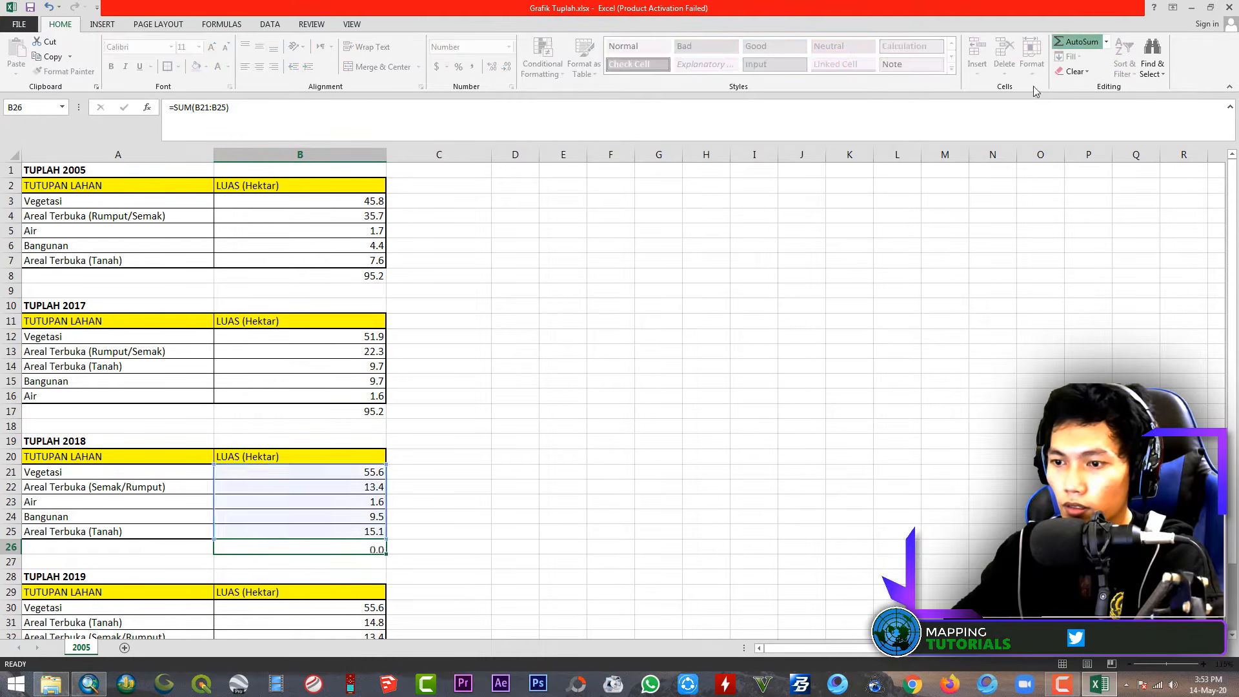
click(1058, 48)
scroll(400, 529, down, 2)
click(347, 590)
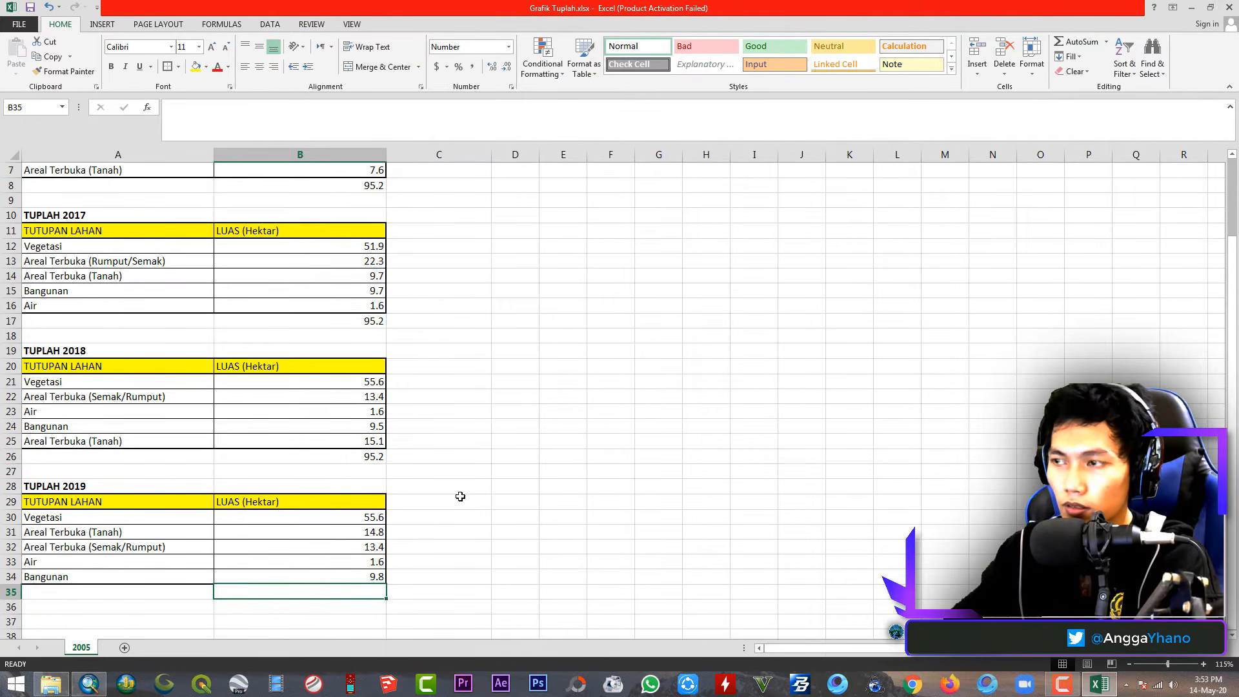
click(1059, 48)
click(1059, 47)
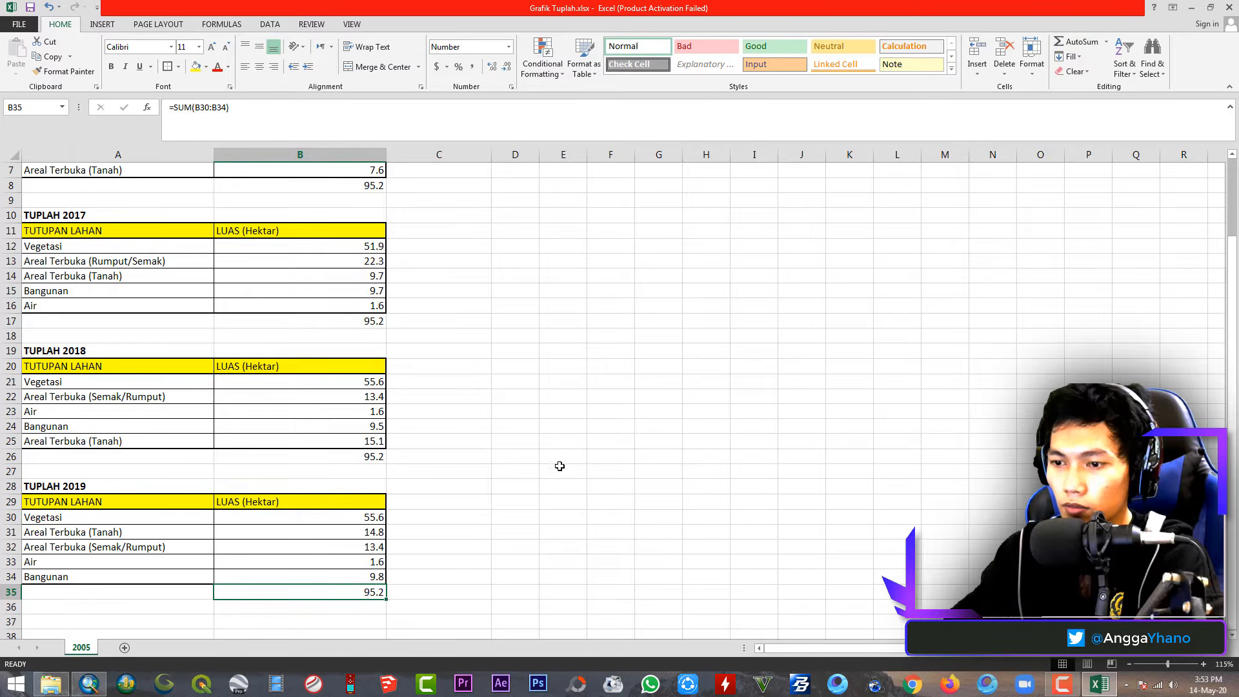
Make the four area totals in B8, B17, B26 and B35 bold
click(407, 587)
click(354, 591)
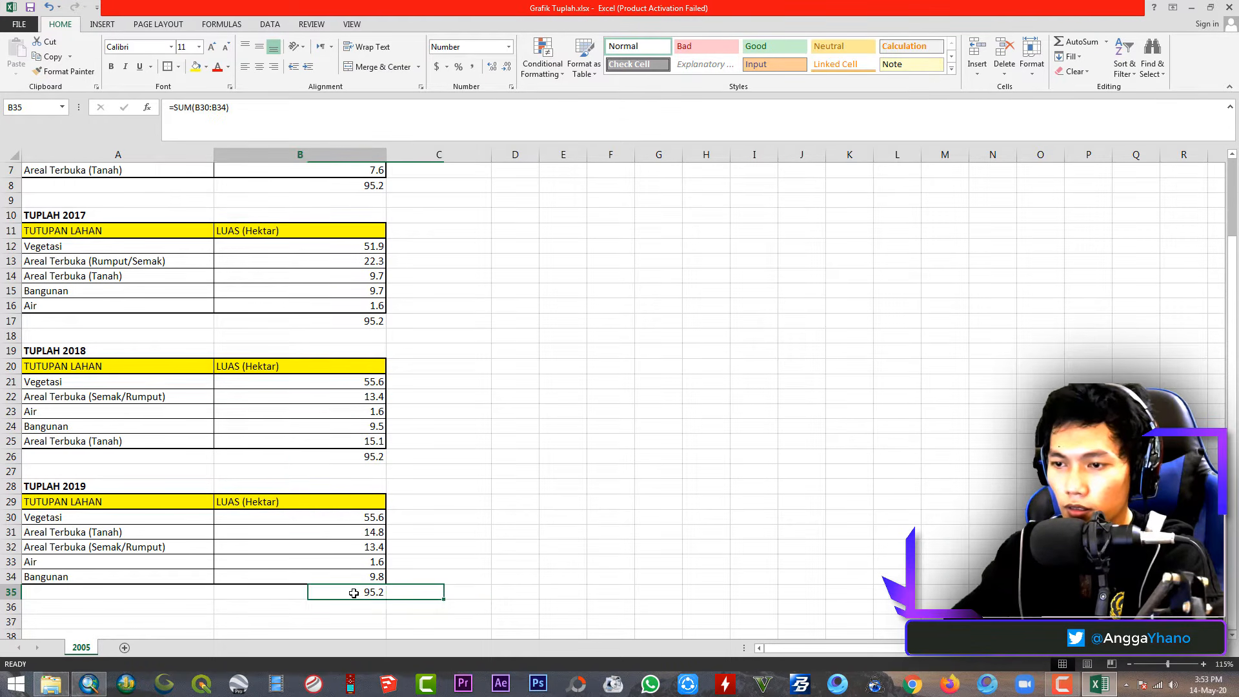
ctrl+click(373, 460)
ctrl+click(372, 322)
ctrl+click(368, 186)
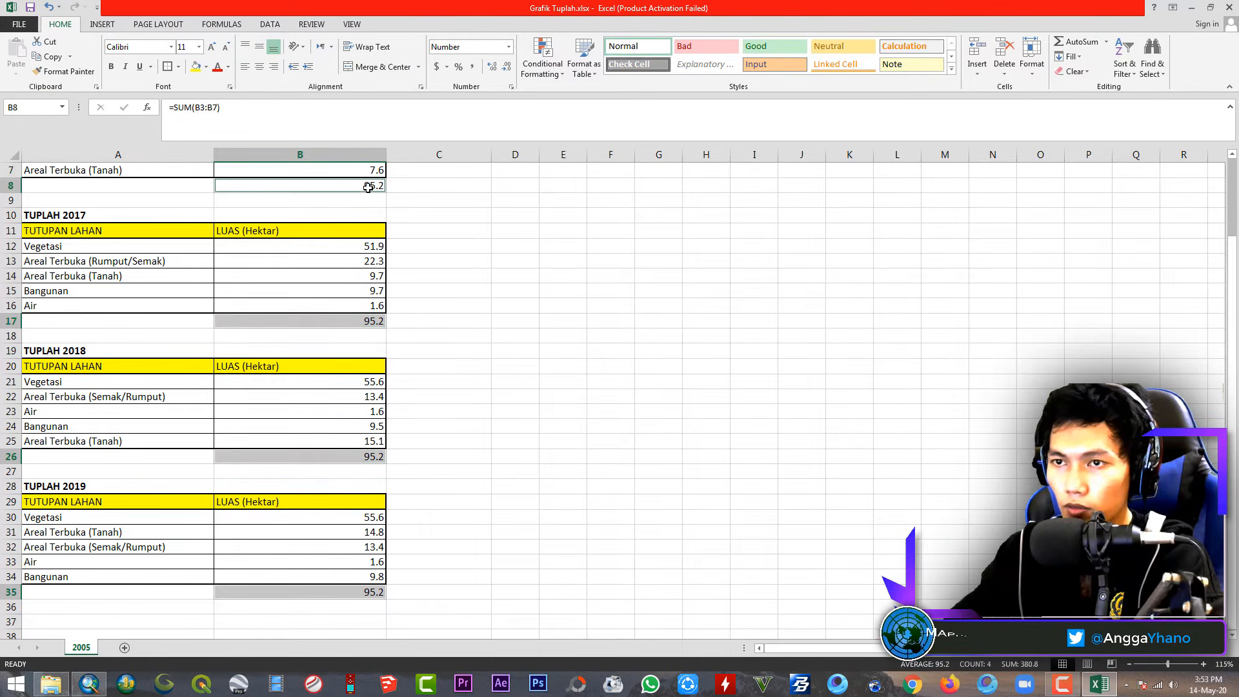
click(111, 67)
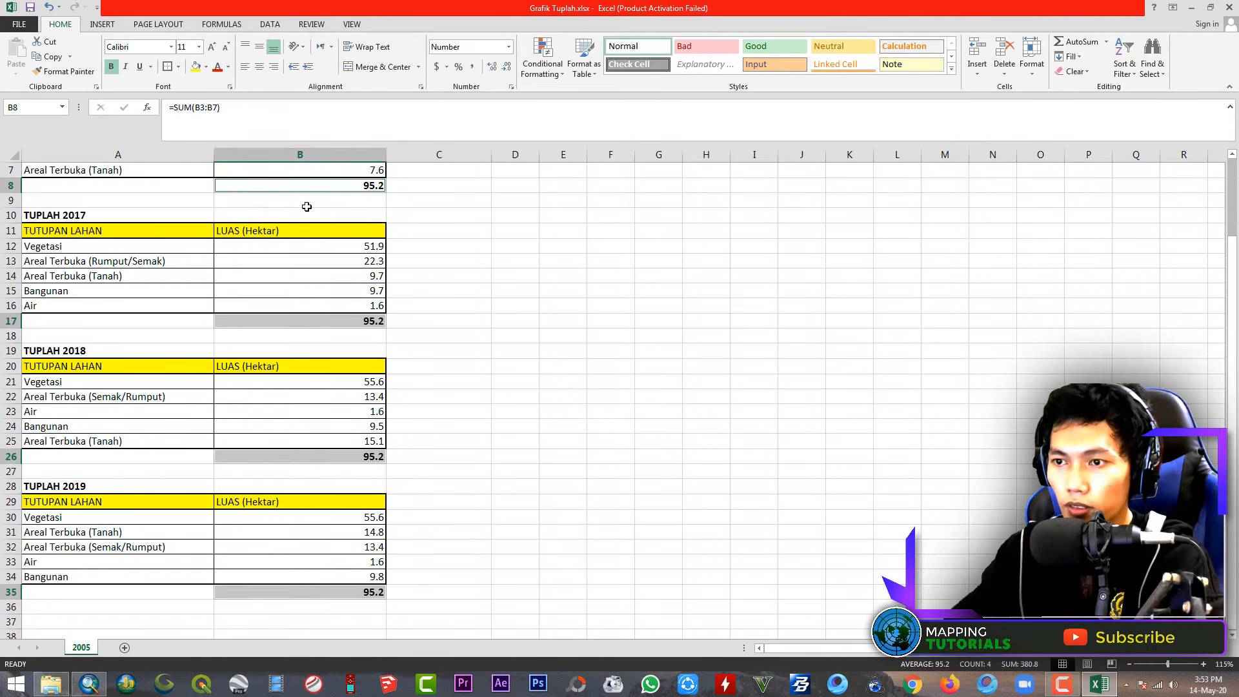
click(423, 337)
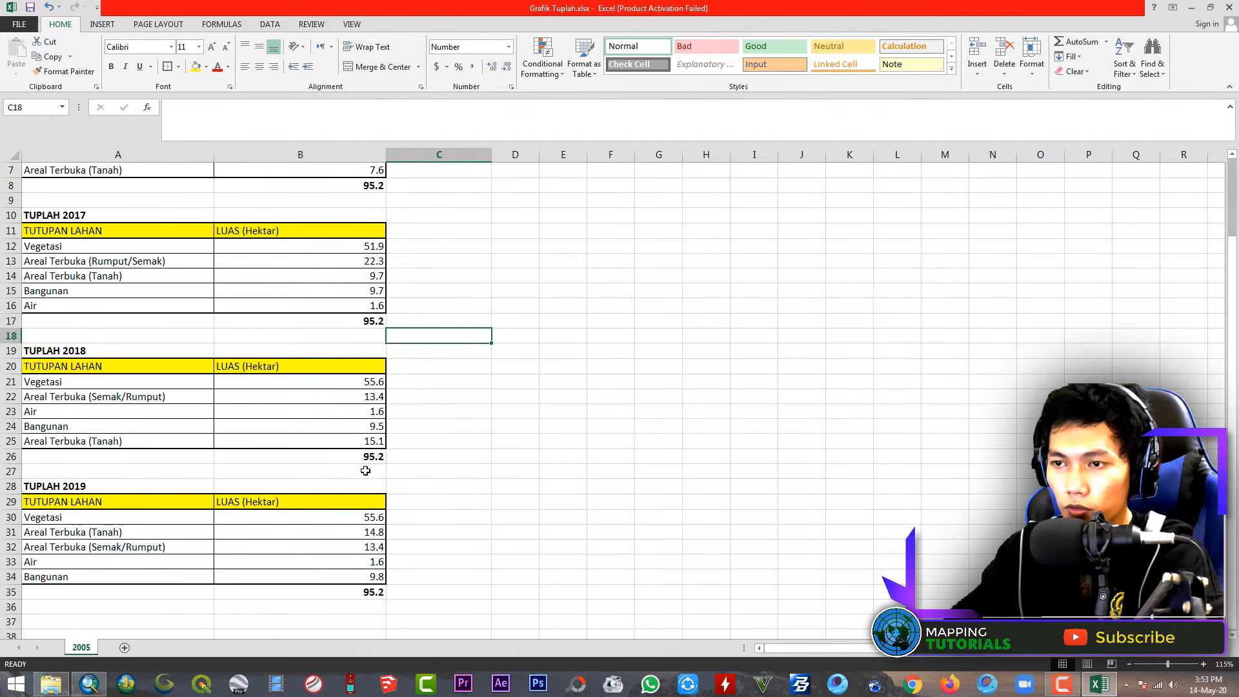
scroll(365, 470, up, 2)
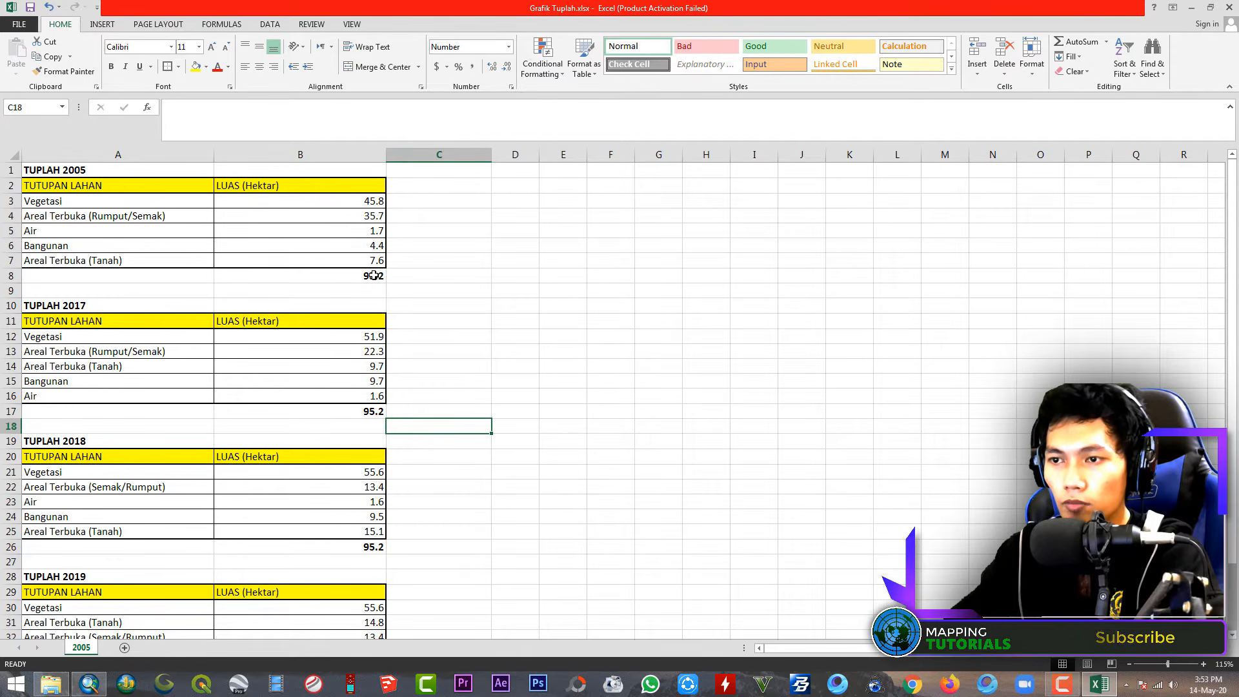
scroll(451, 384, down, 1)
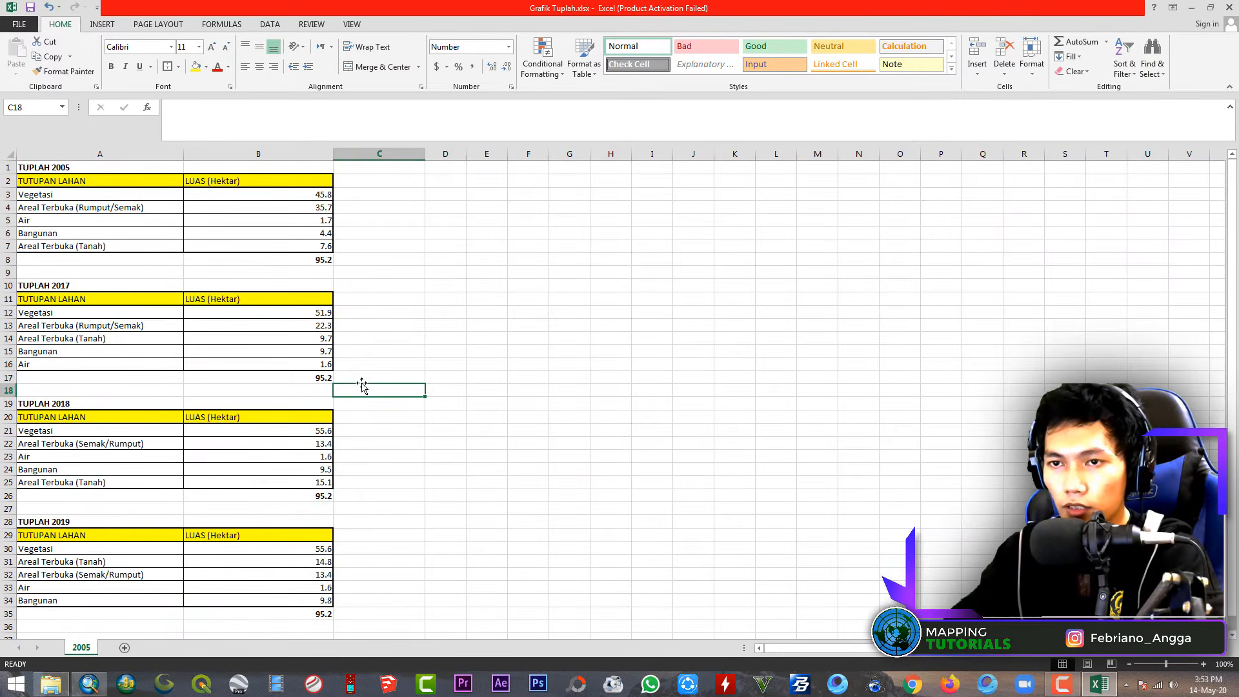
click(336, 208)
click(370, 179)
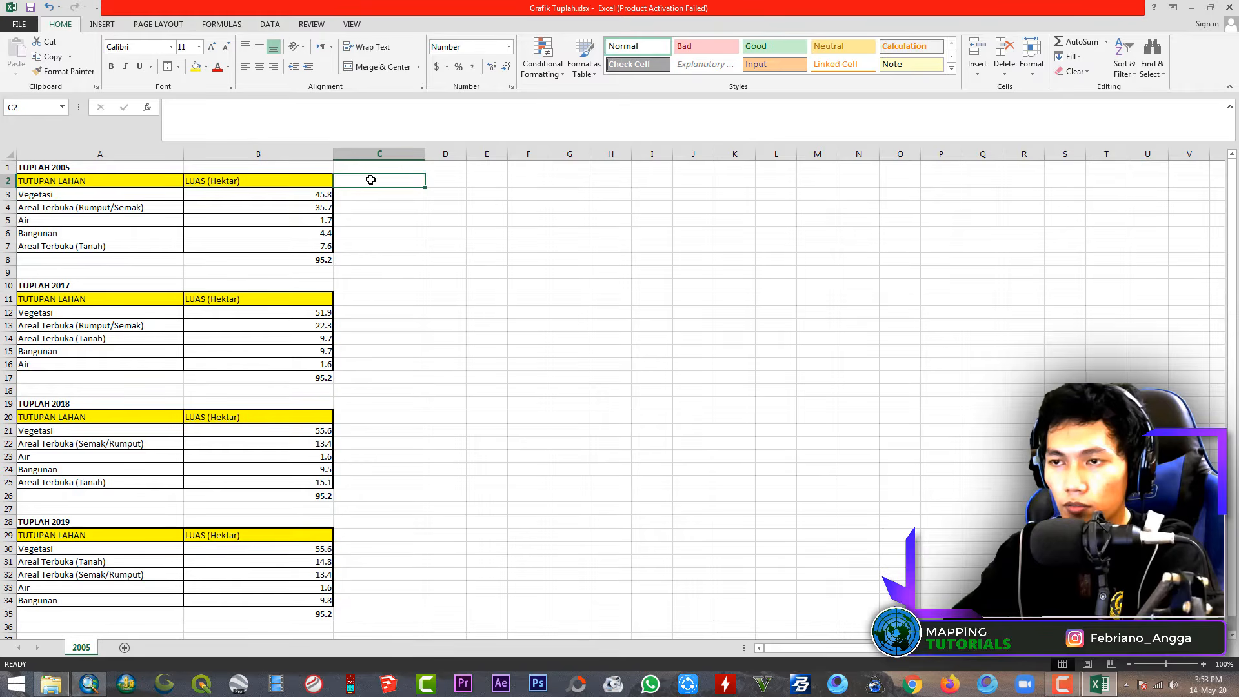
click(440, 180)
click(395, 180)
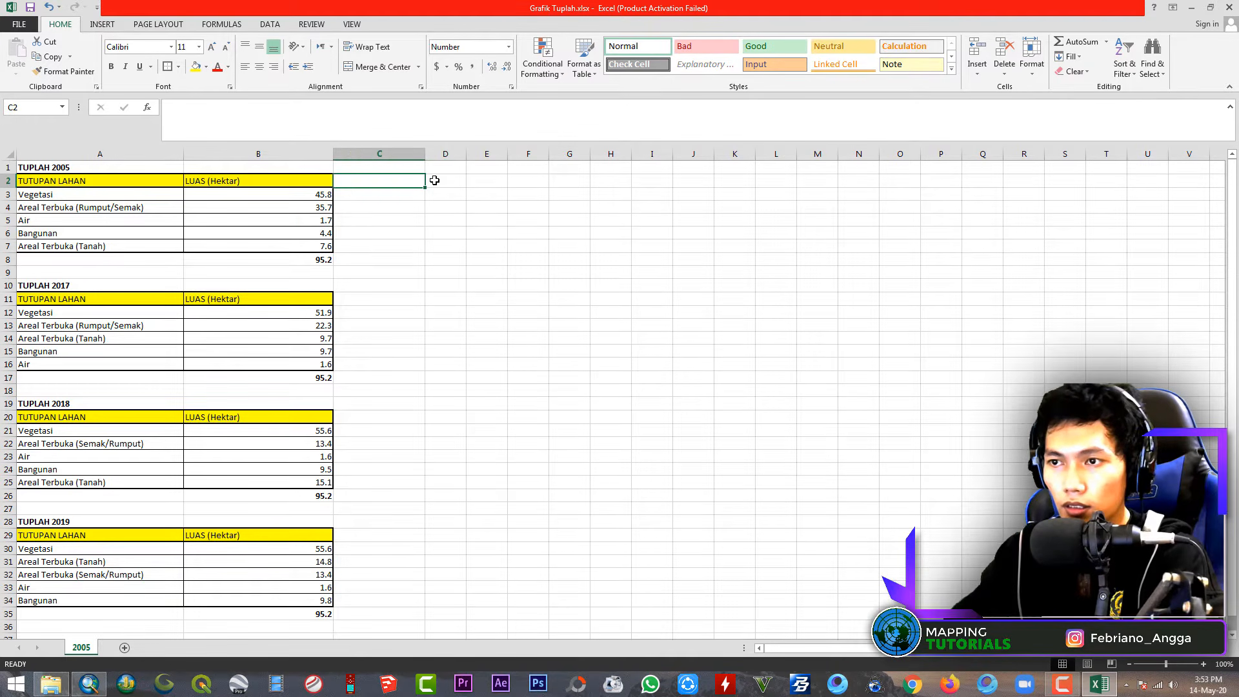
click(434, 180)
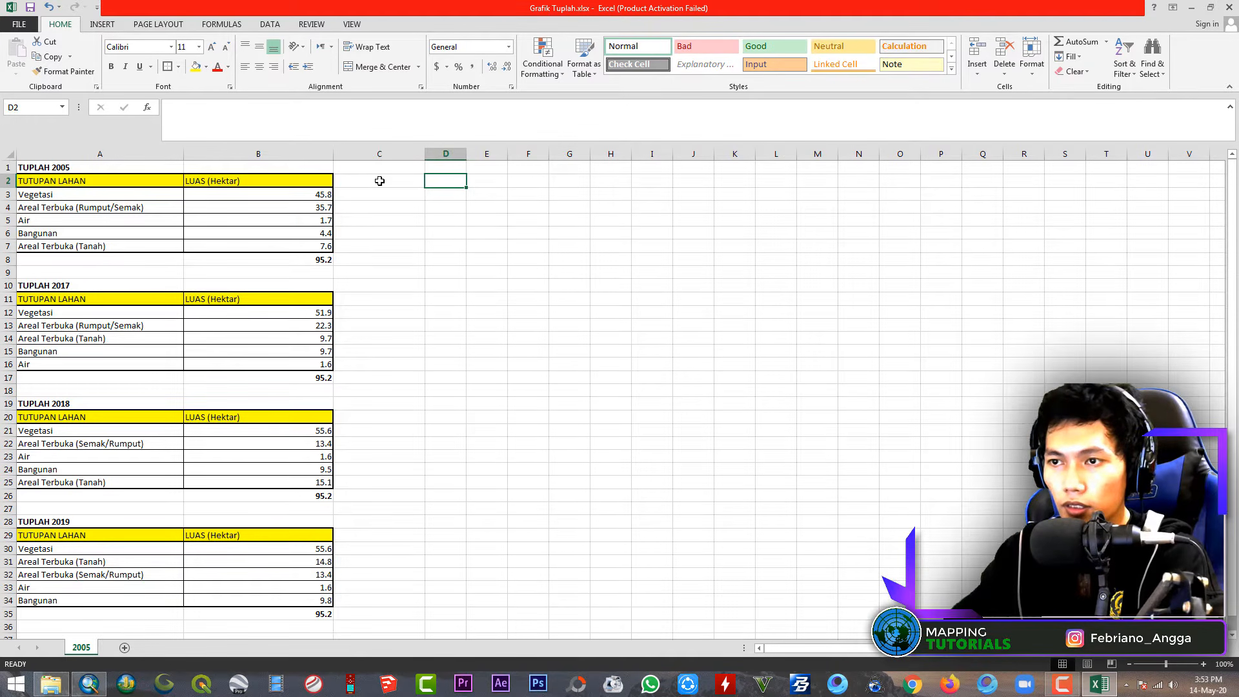
Insert a 3-D pie chart from the TUPLAH 2005 table, A2:B7, without the total
click(105, 25)
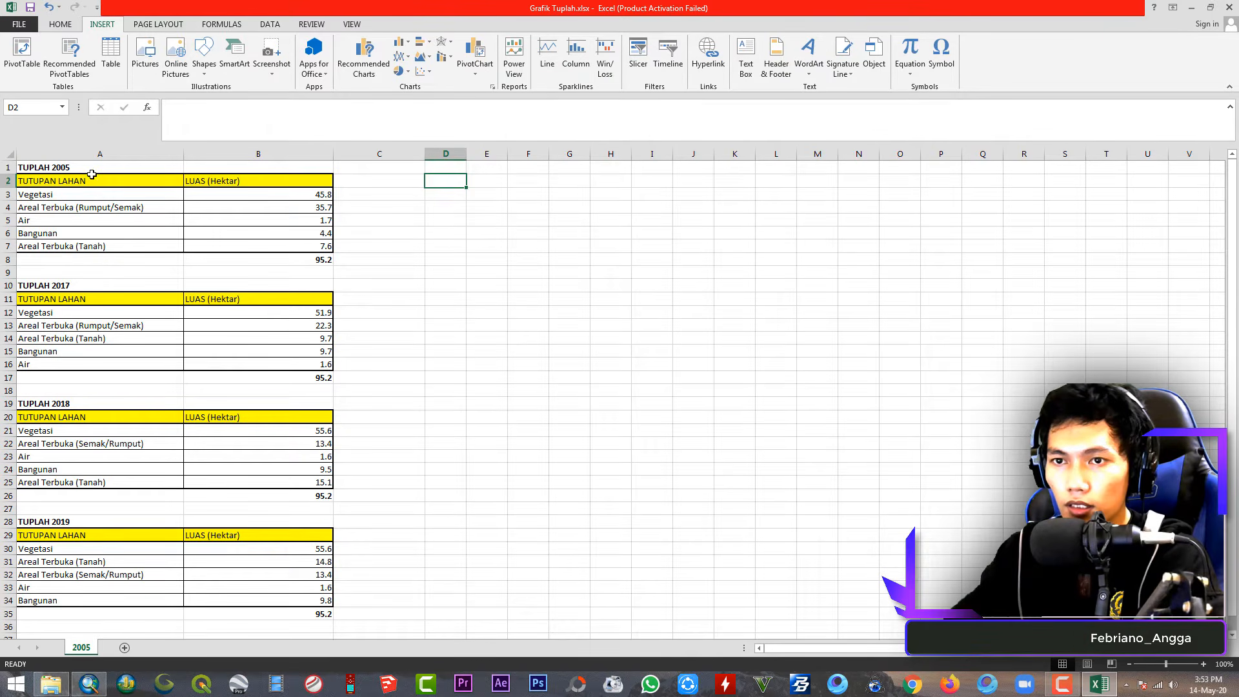
drag(33, 183, 228, 232)
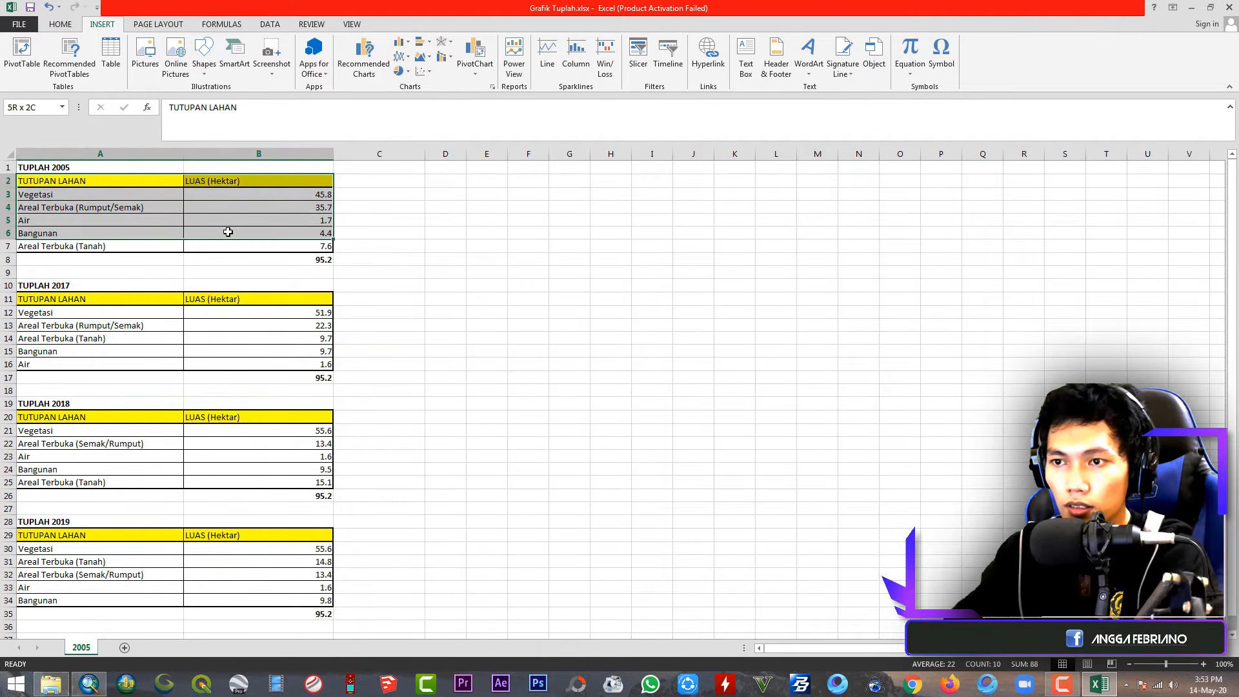
click(395, 221)
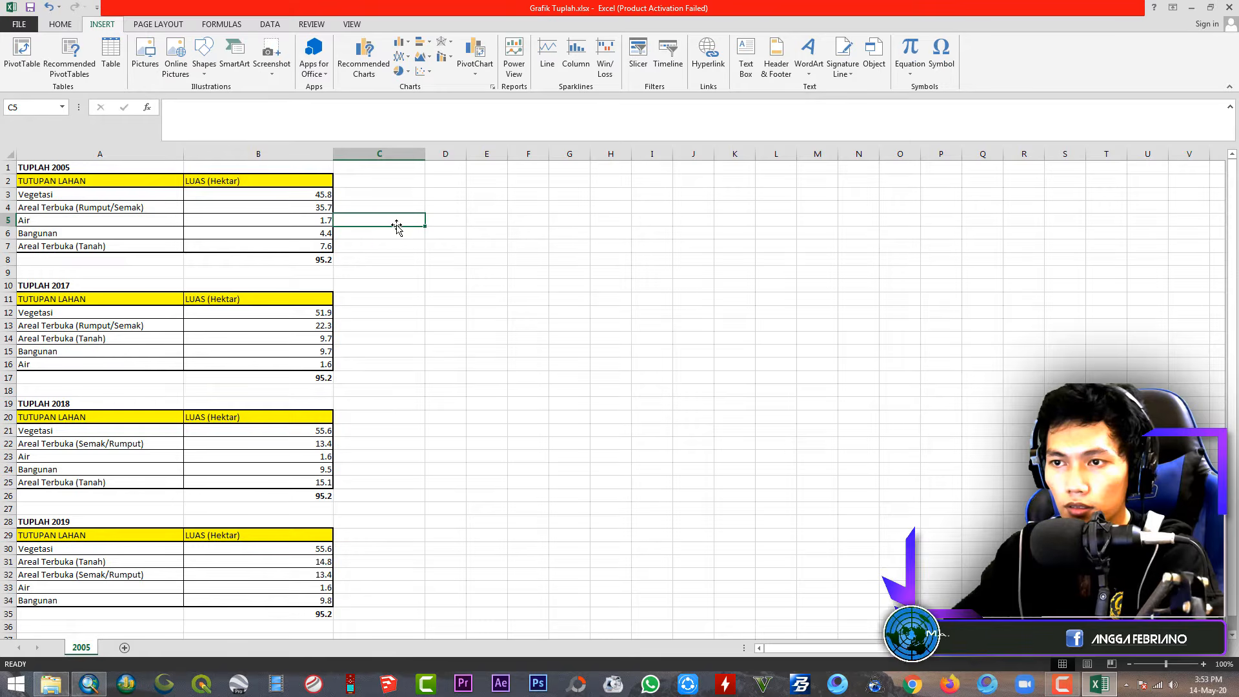
click(368, 188)
click(356, 179)
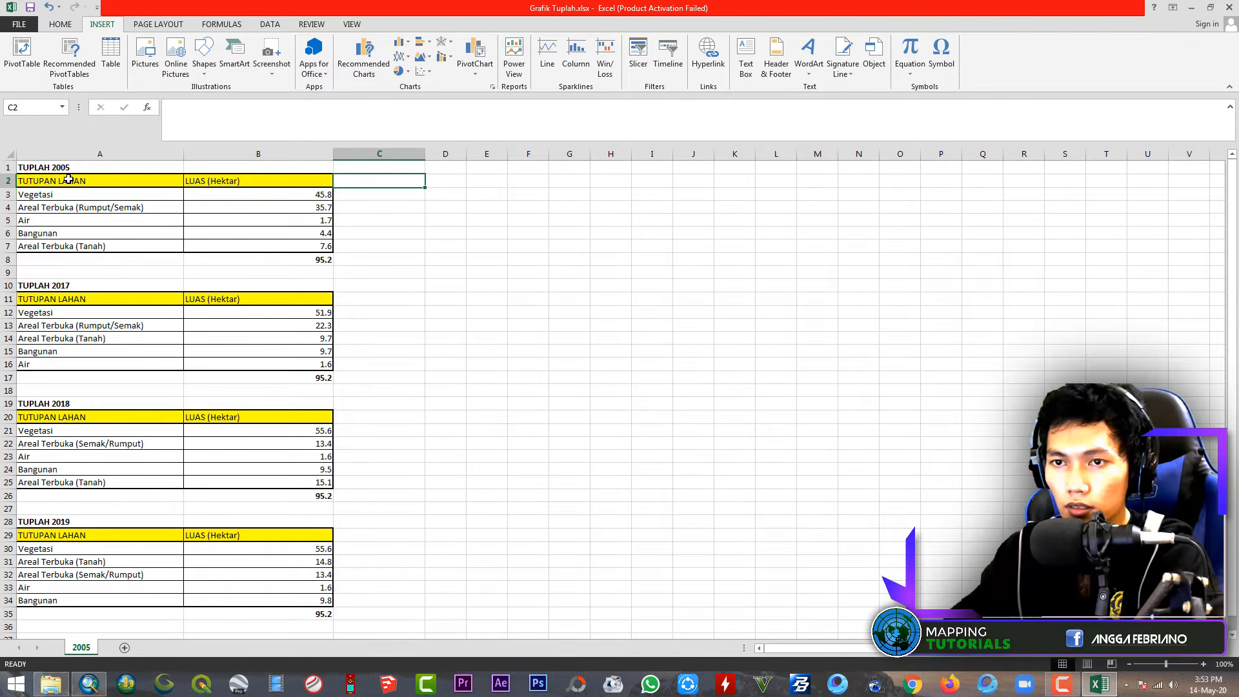
drag(68, 180, 284, 244)
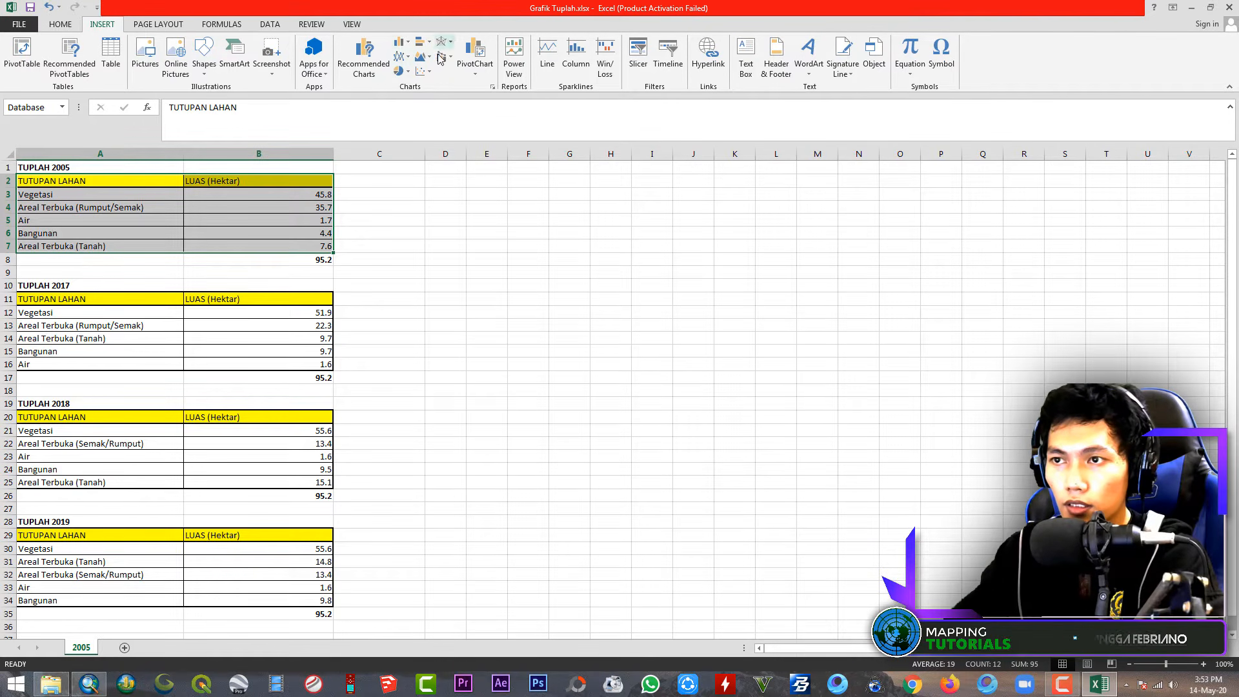
click(408, 72)
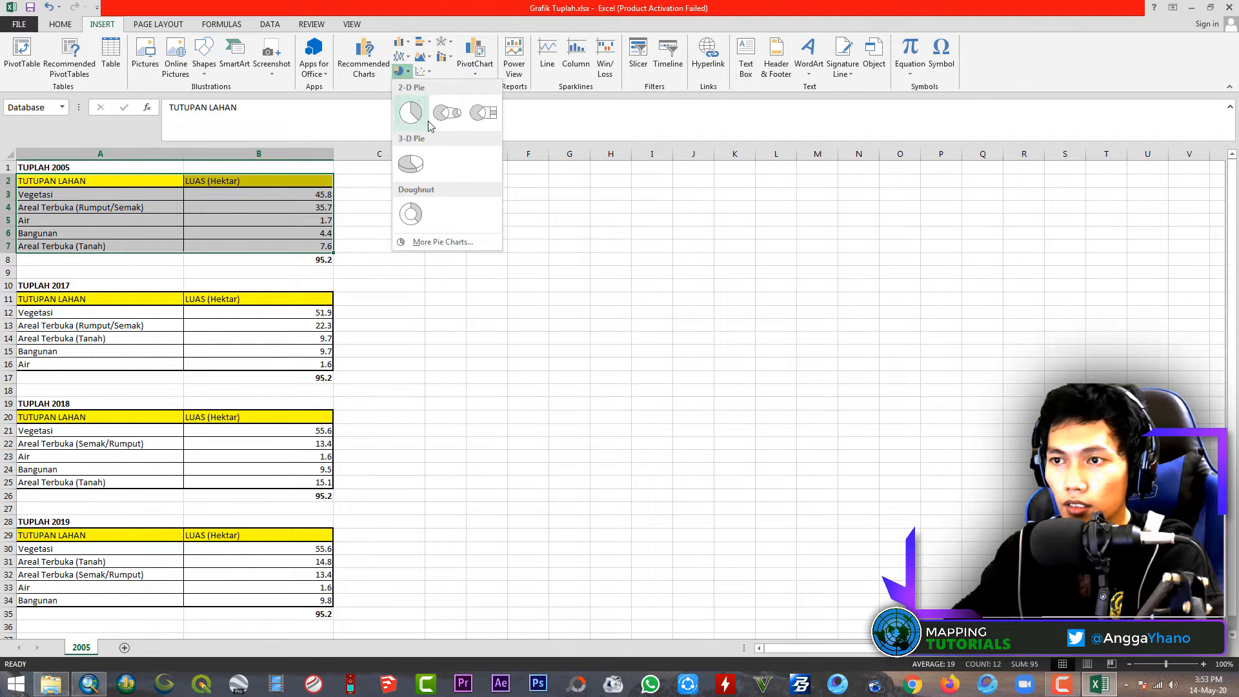
click(421, 173)
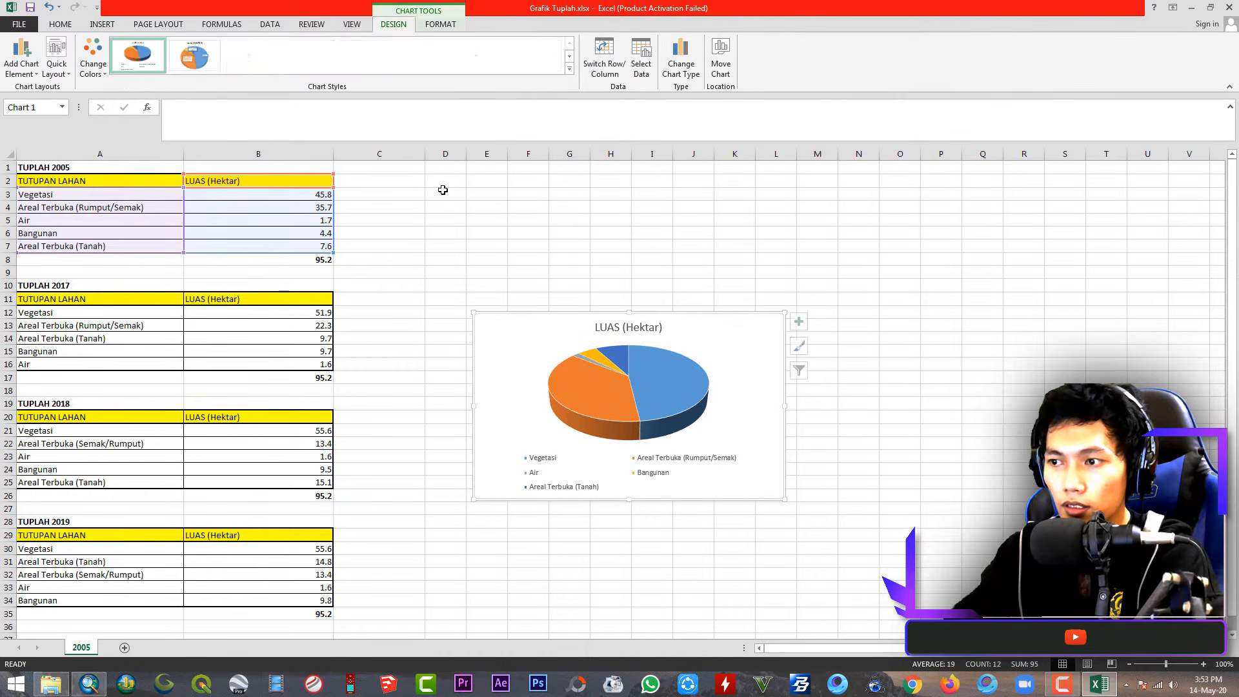
Apply chart Style 3 to the pie chart and place it beside the TUPLAH 2005 table
click(569, 67)
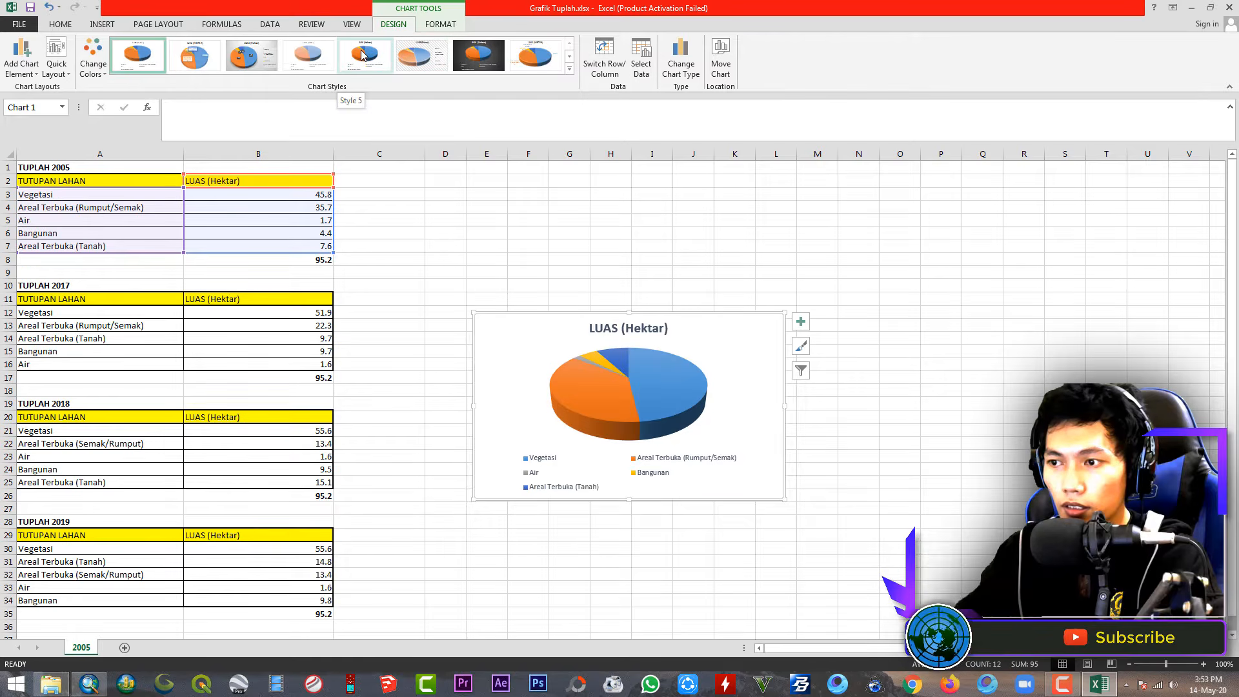
click(260, 63)
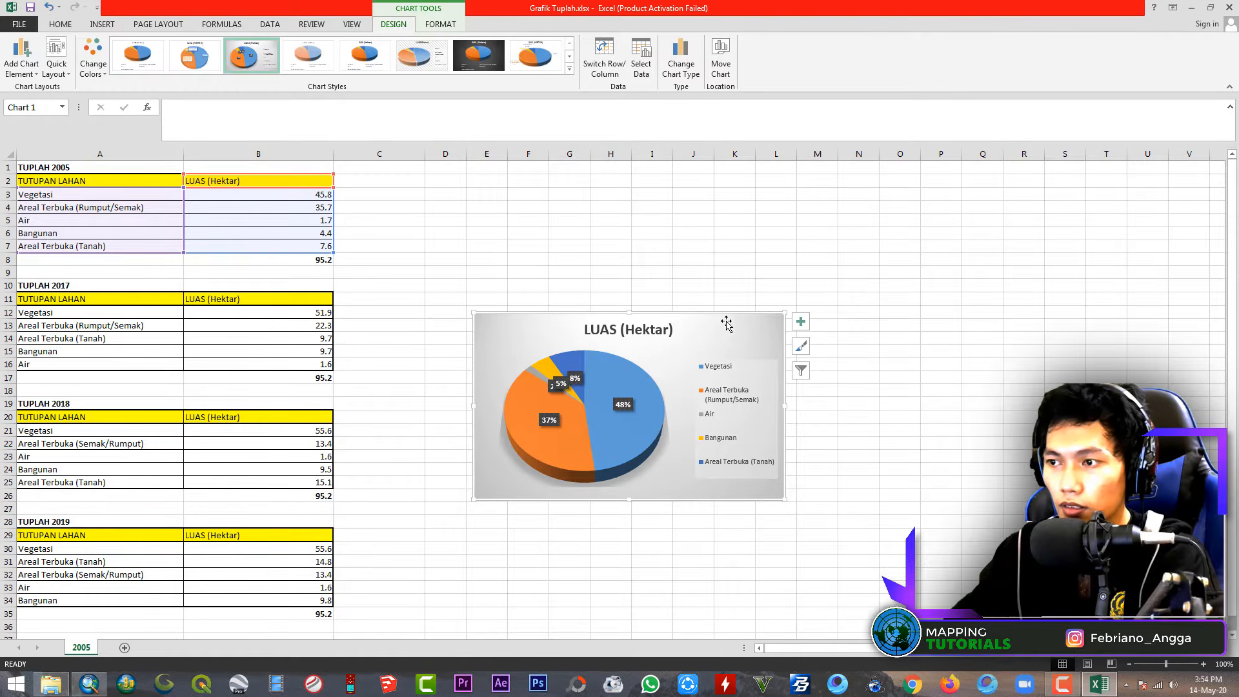
drag(734, 328, 630, 188)
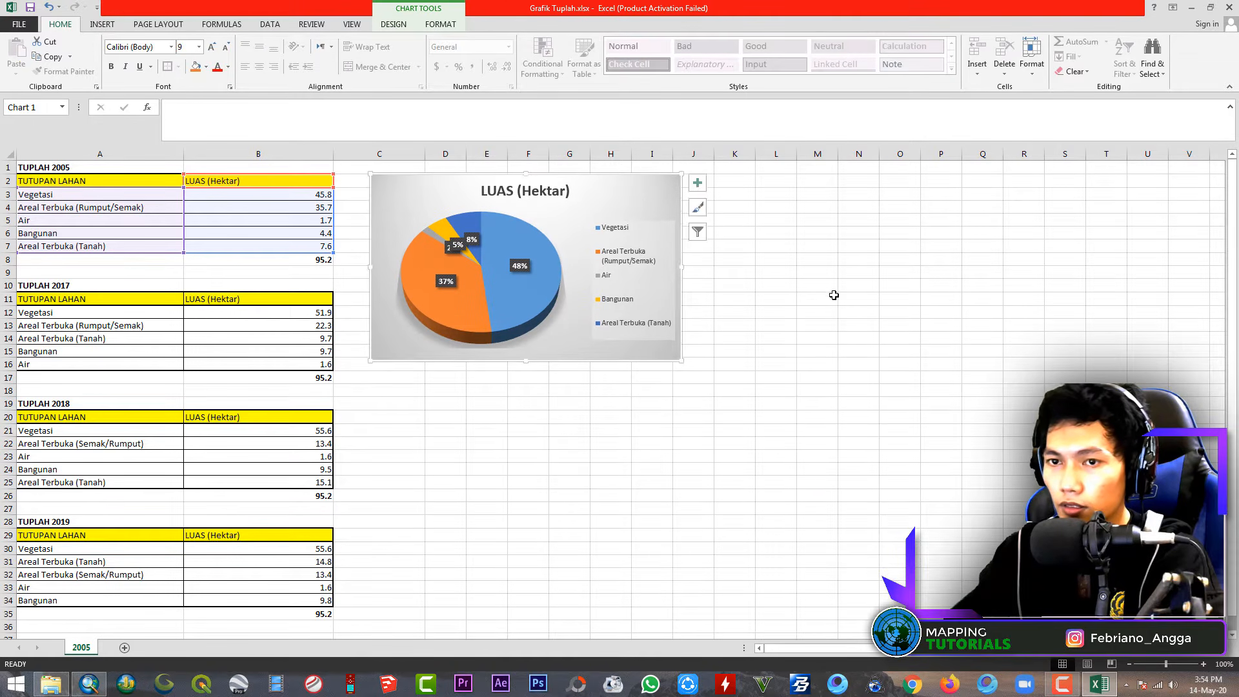
click(941, 338)
Replace the pie chart's title with TUPLAH 2005
double_click(517, 190)
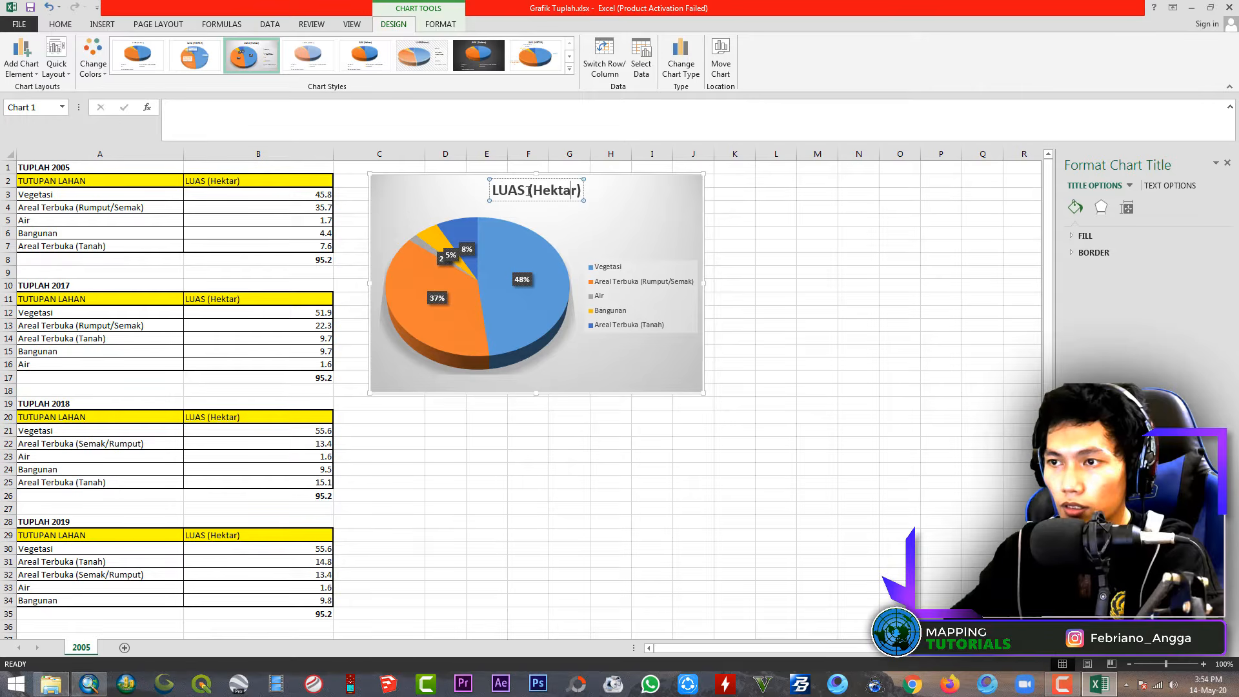
drag(529, 191, 571, 196)
key(BackSpace)
key(BackSpace)
key(BackSpace)
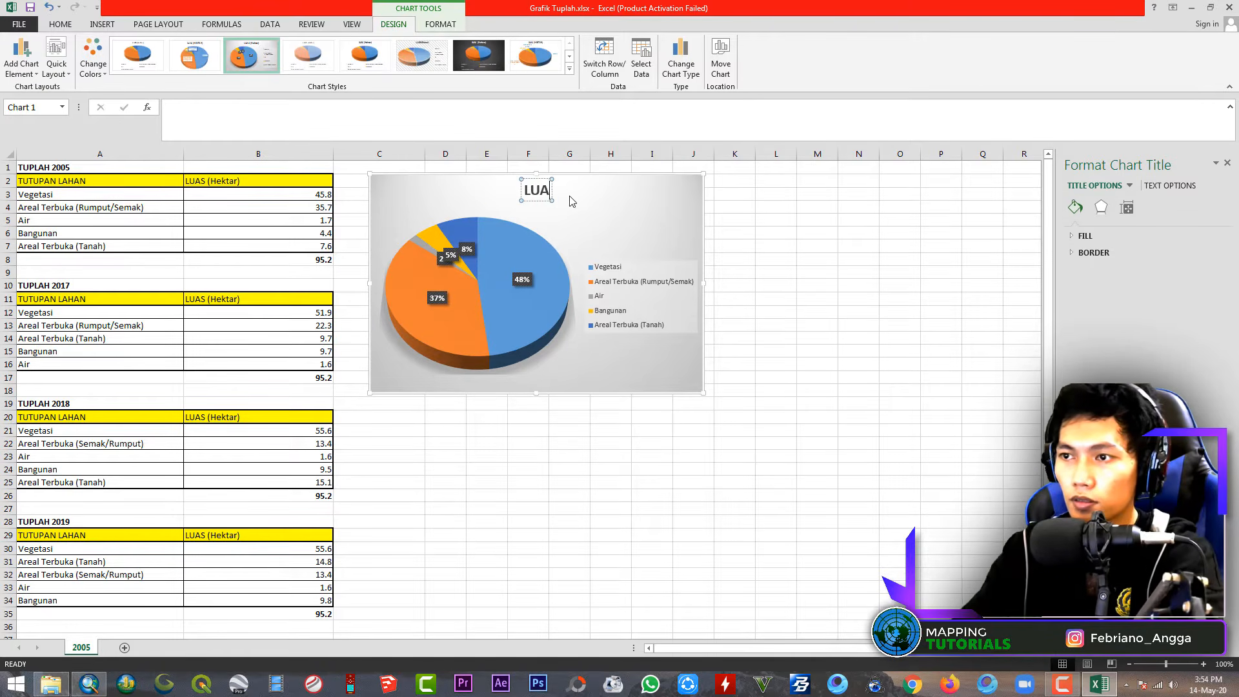
key(BackSpace)
key(BackSpace)
key(BackSpace)
text(TUPLA)
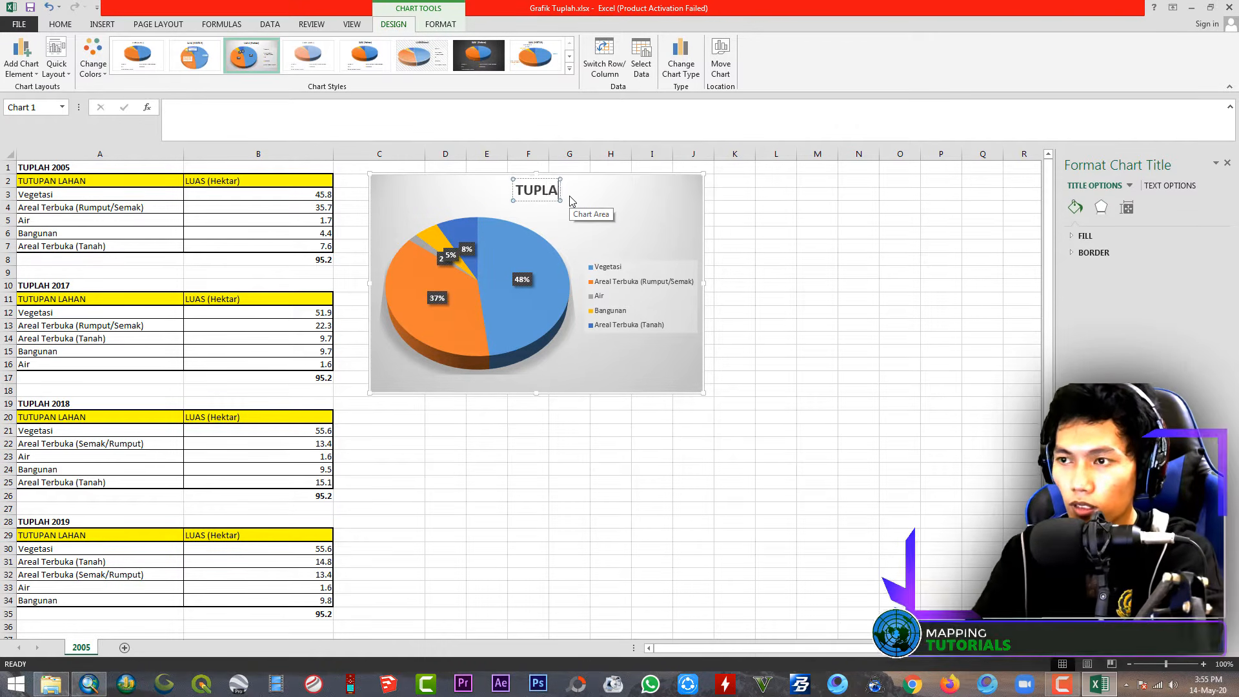
text(H 2005)
Set the background of the TUPLAH 2005 chart area to no fill and close the formatting options
click(575, 213)
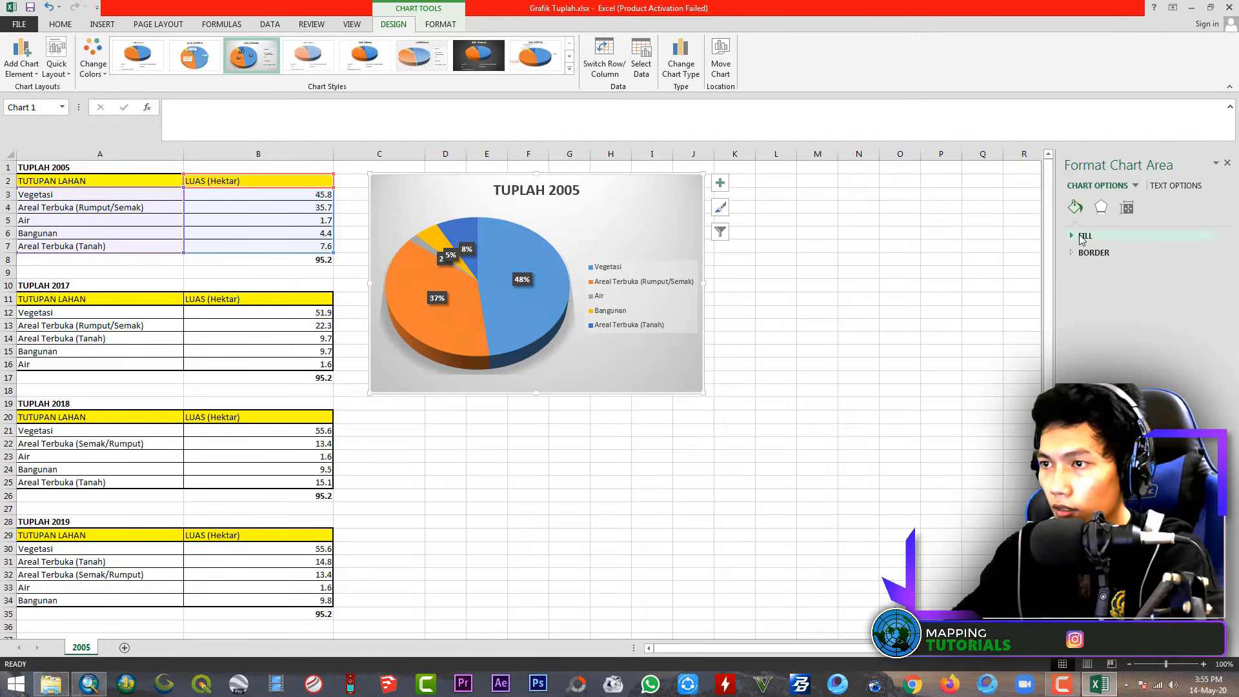
click(1085, 236)
click(1090, 256)
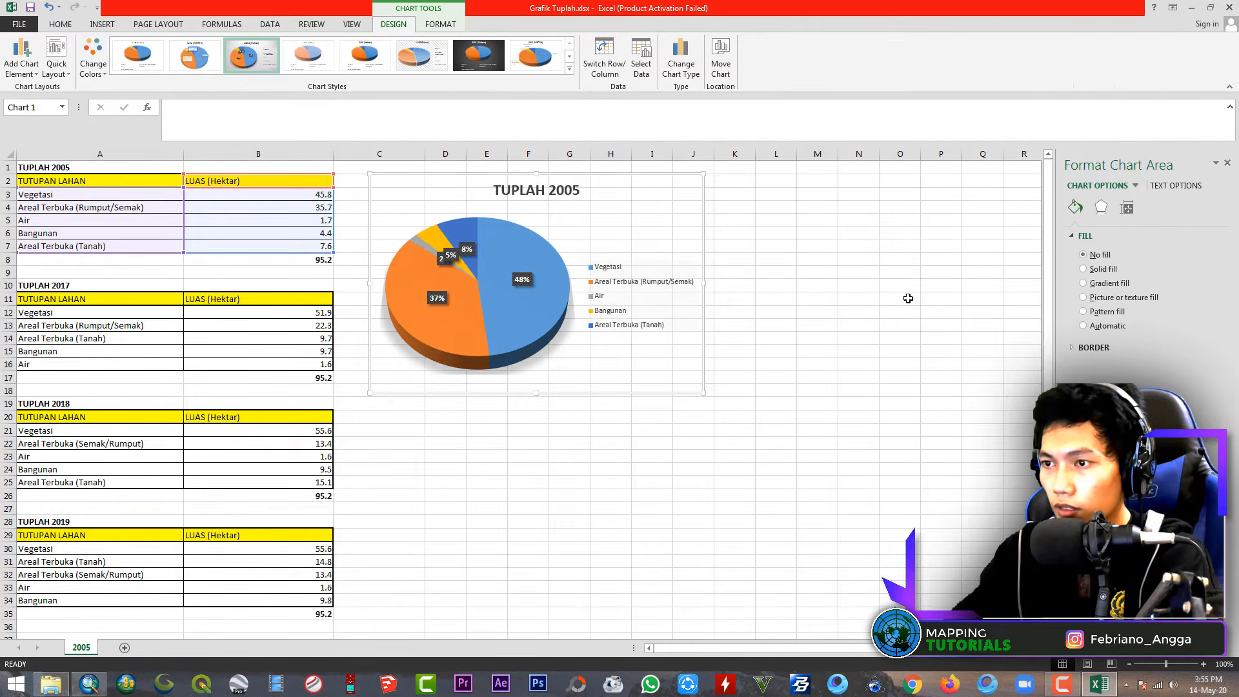
click(900, 298)
click(817, 285)
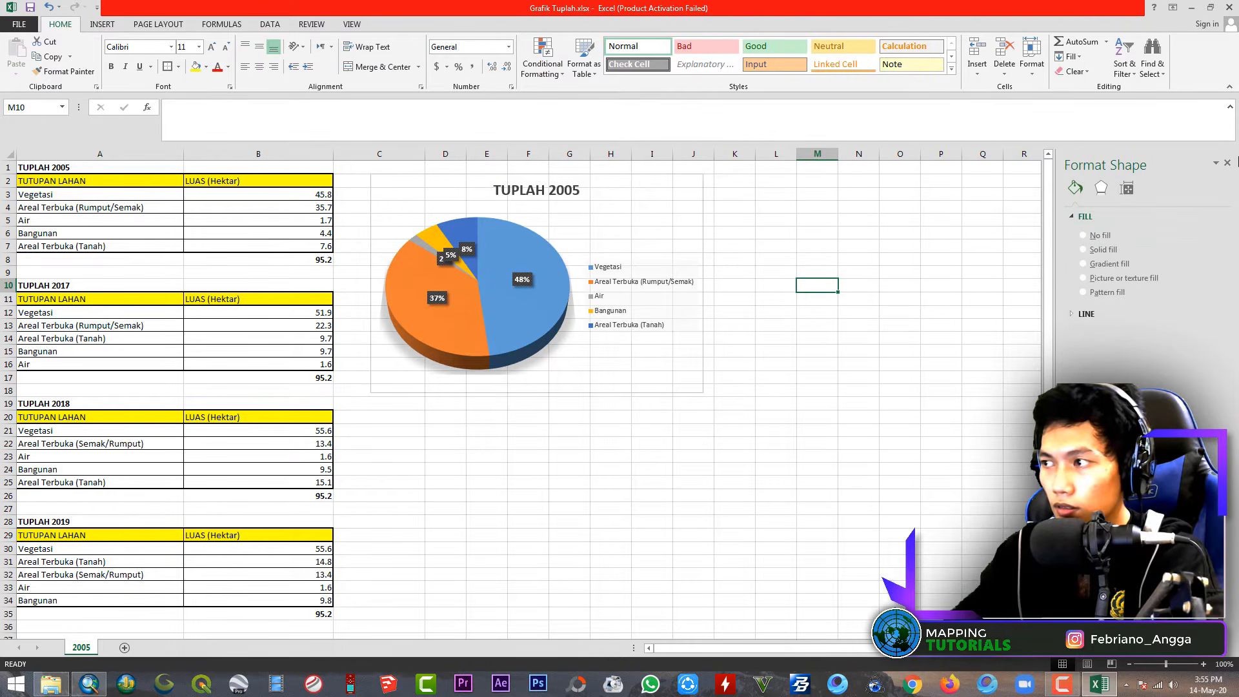
click(1227, 163)
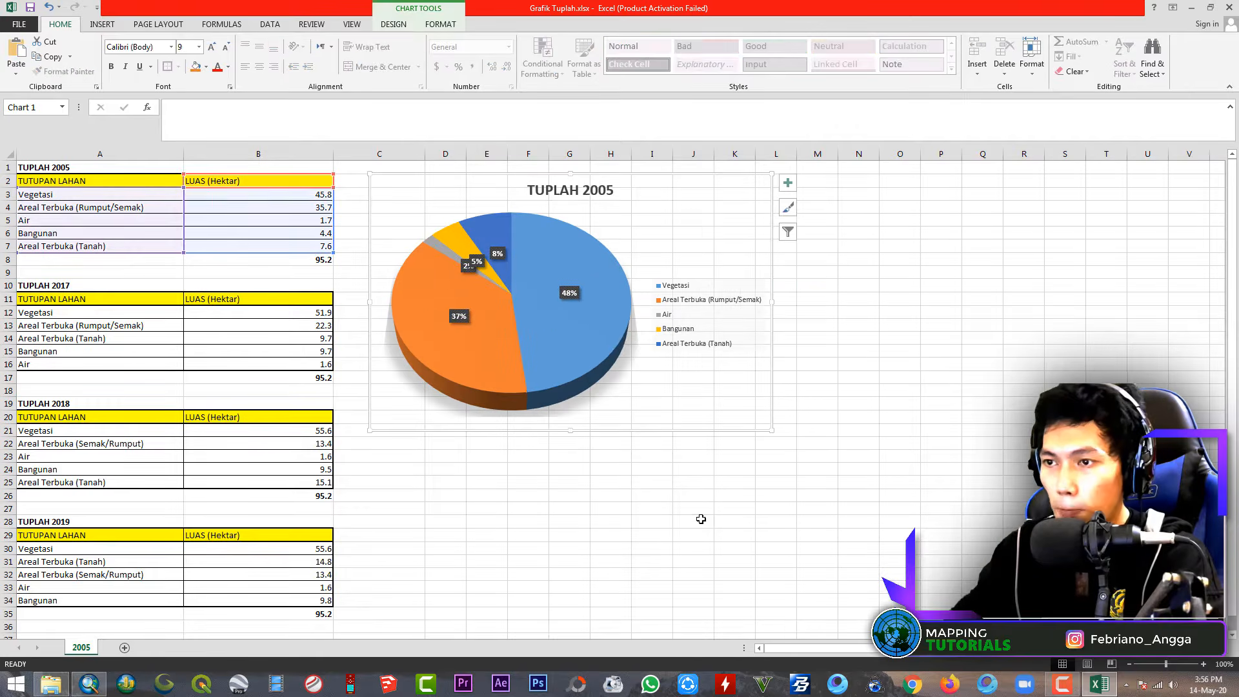
Fill the Vegetasi slice of the TUPLAH 2005 pie chart with standard green
click(700, 519)
click(549, 331)
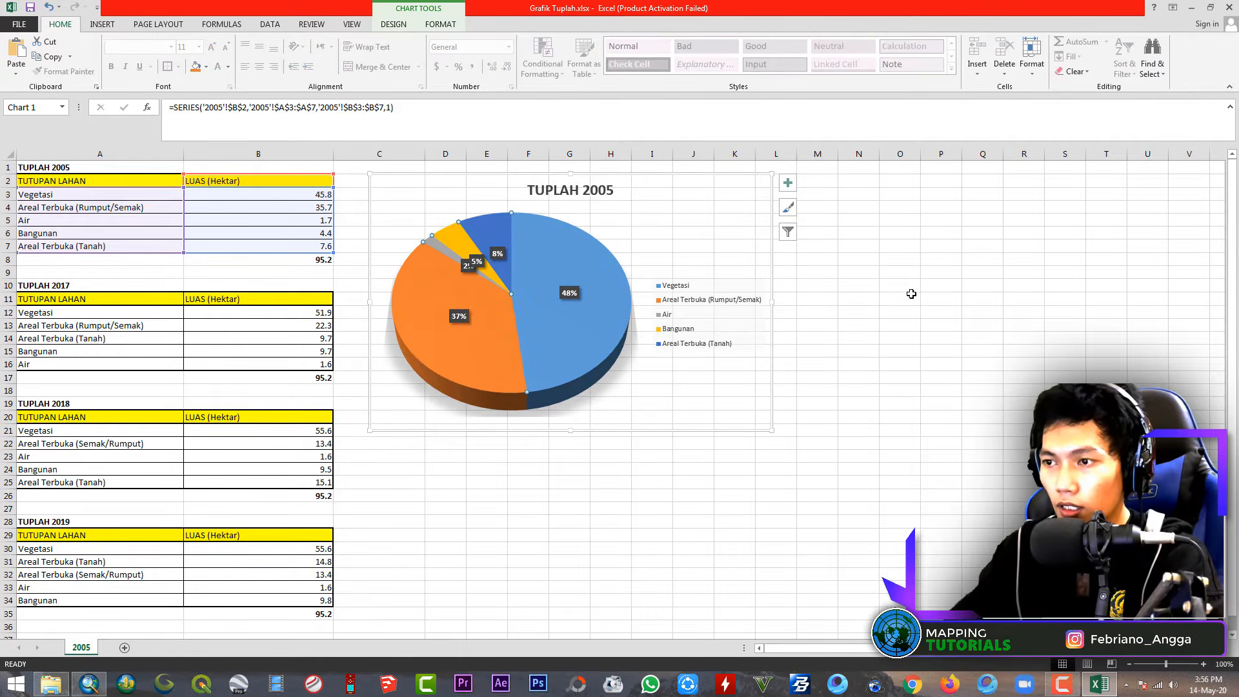
click(832, 301)
click(553, 258)
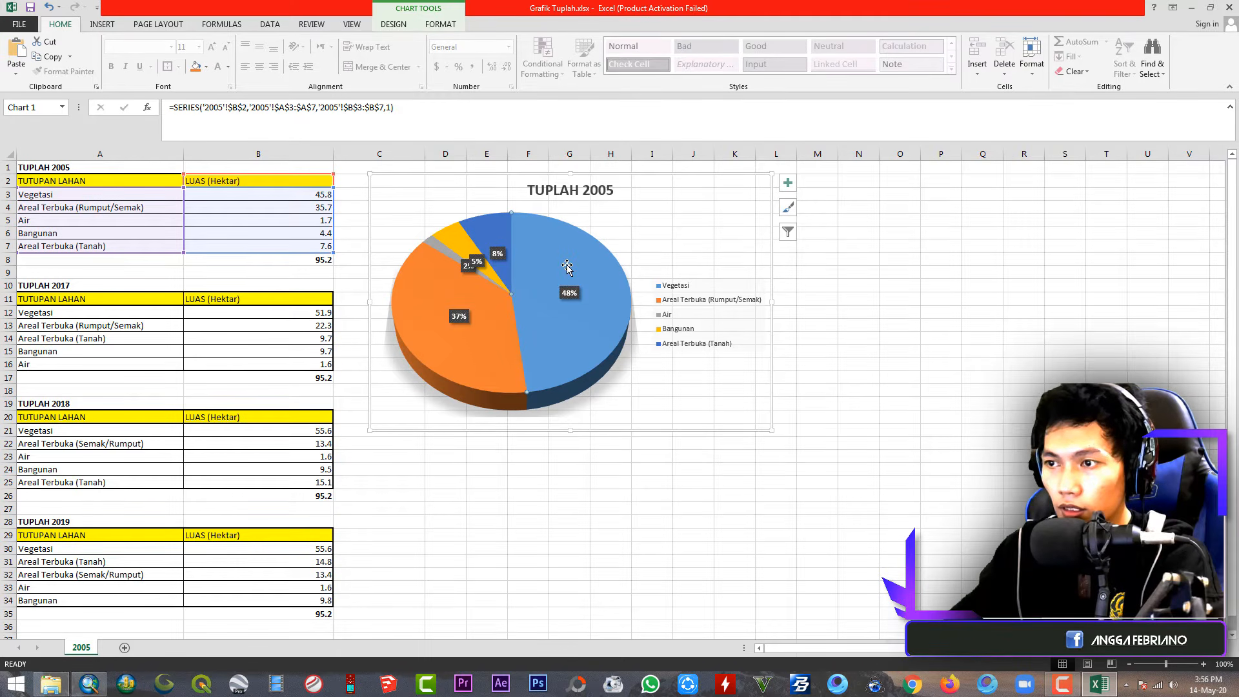
click(439, 24)
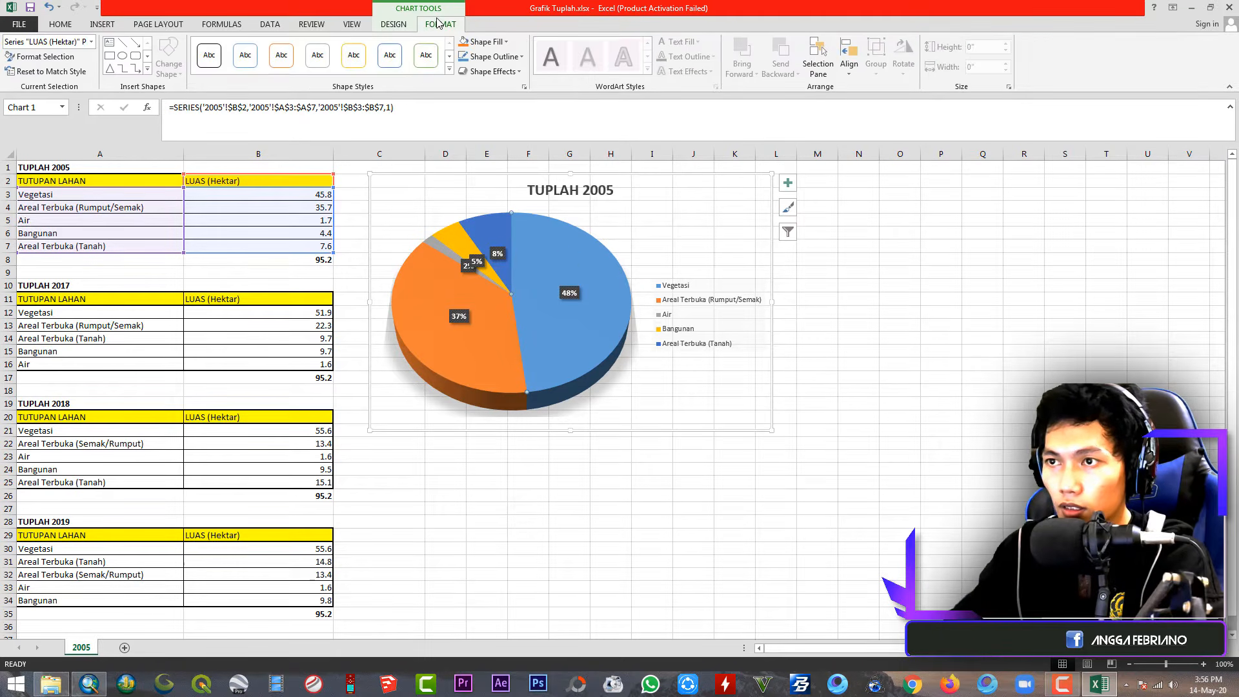
click(491, 43)
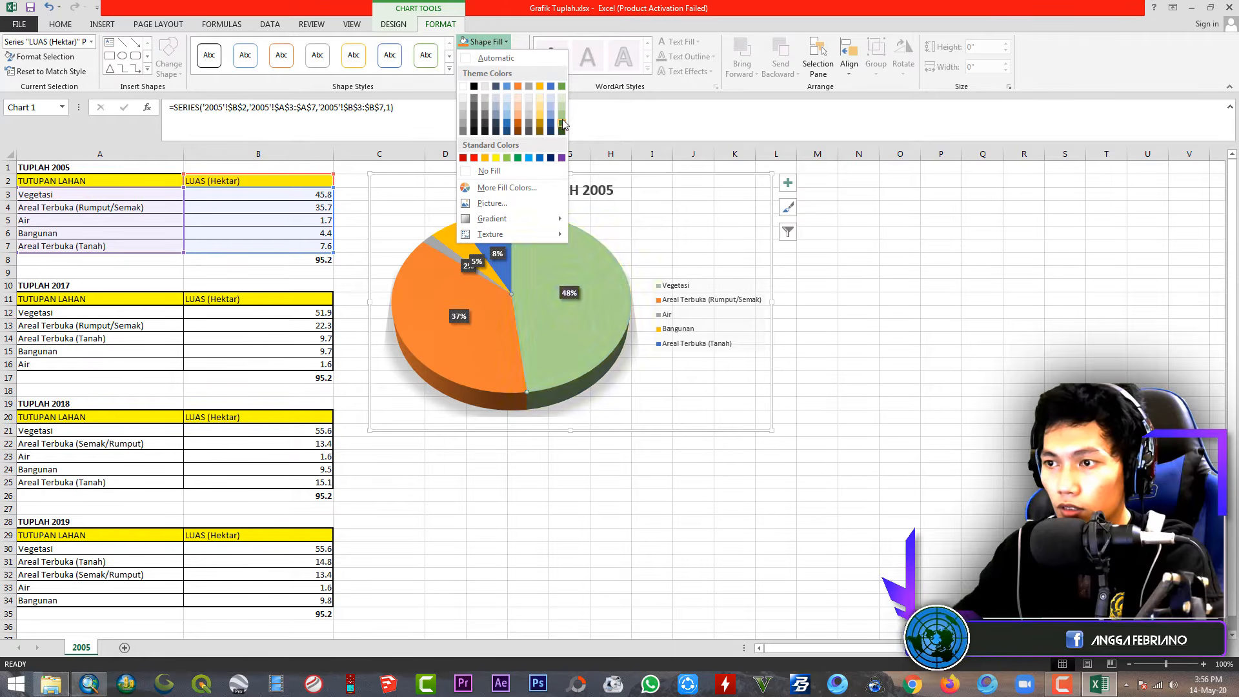
click(518, 158)
Fill the Areal Terbuka (Rumput/Semak) slice with a bright lime green from the additional fill colours
click(484, 356)
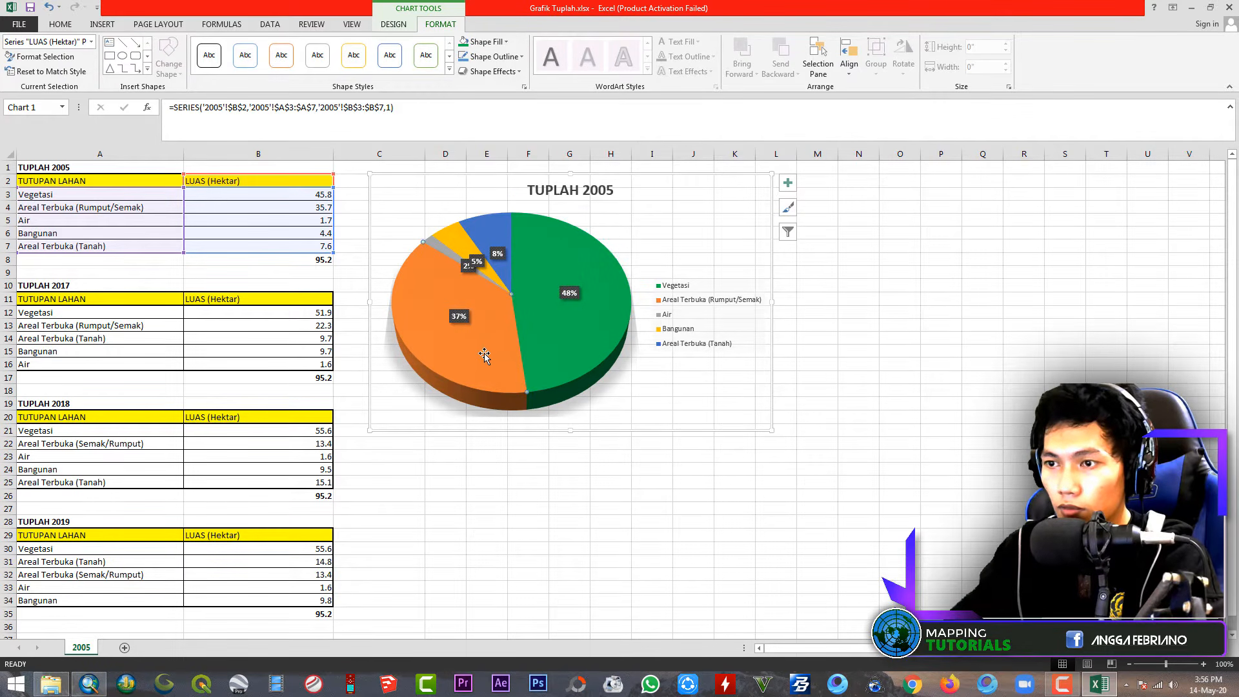
click(488, 41)
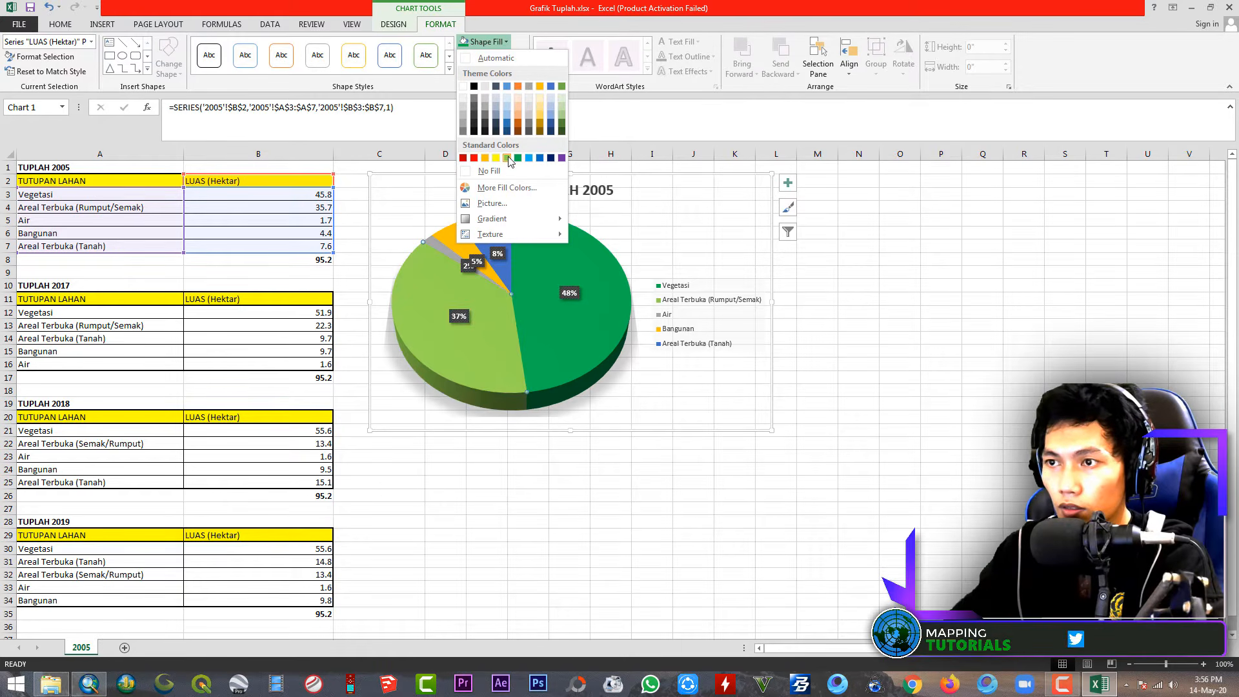
click(506, 187)
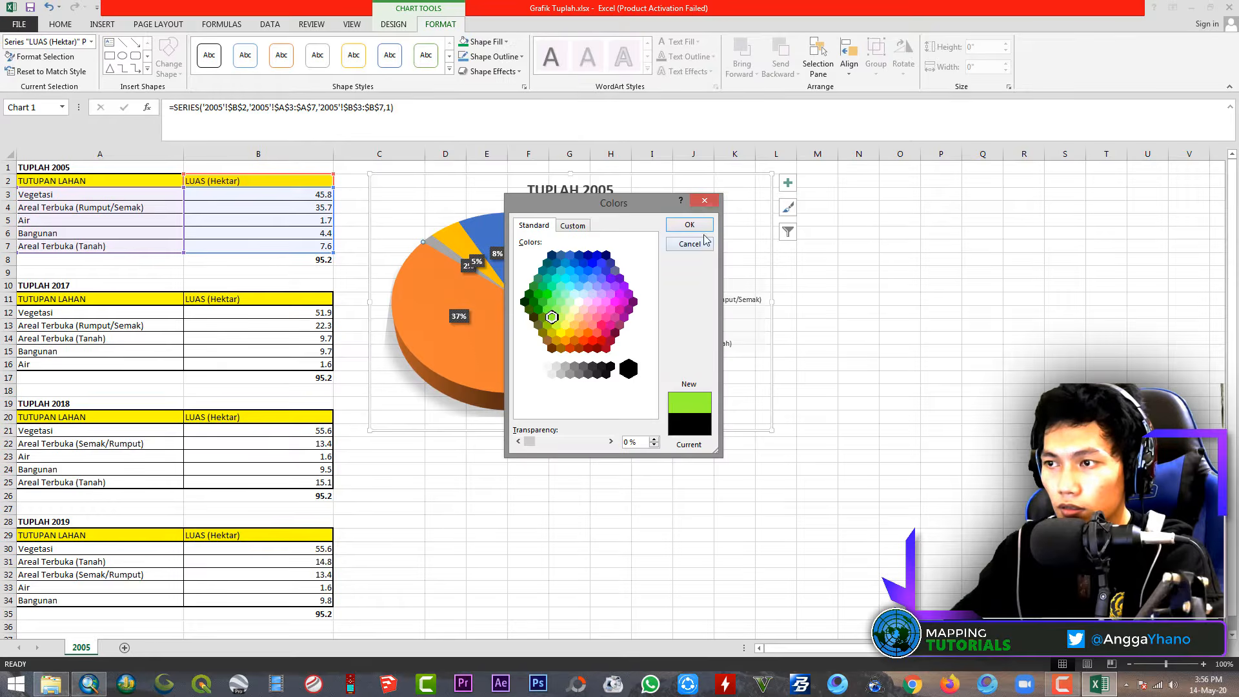
Fill the Air slice with light blue and the Bangunan slice with dark grey
click(444, 251)
click(488, 42)
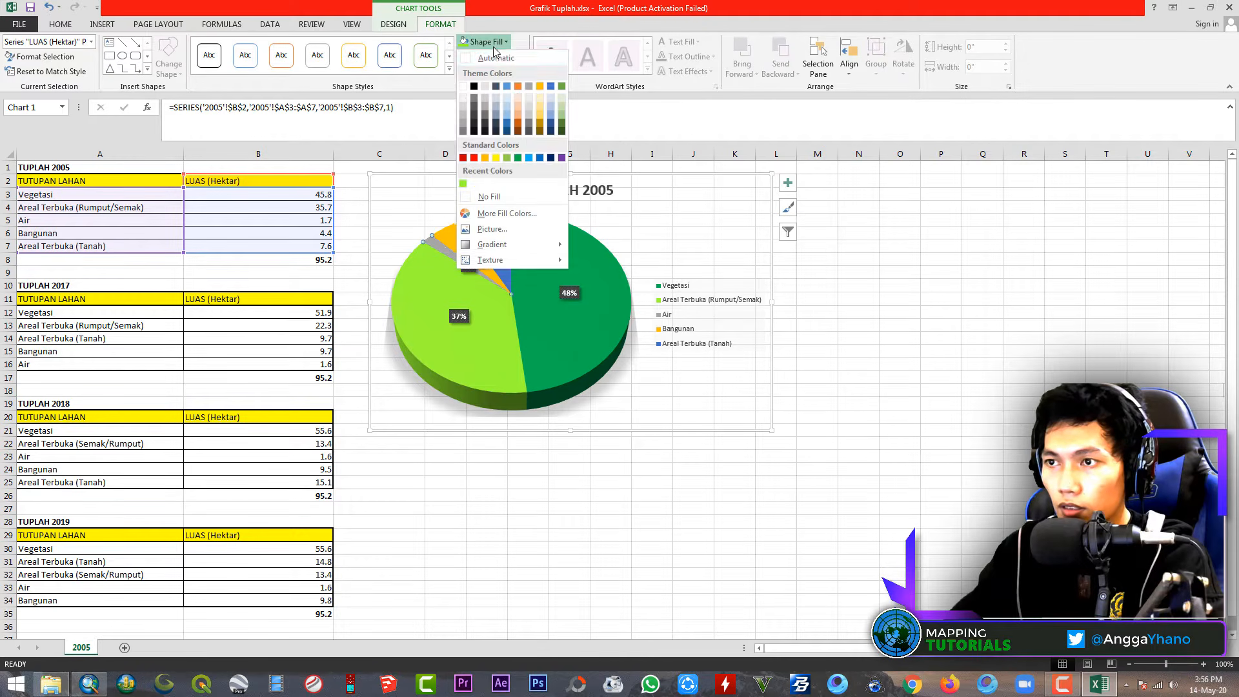
click(531, 132)
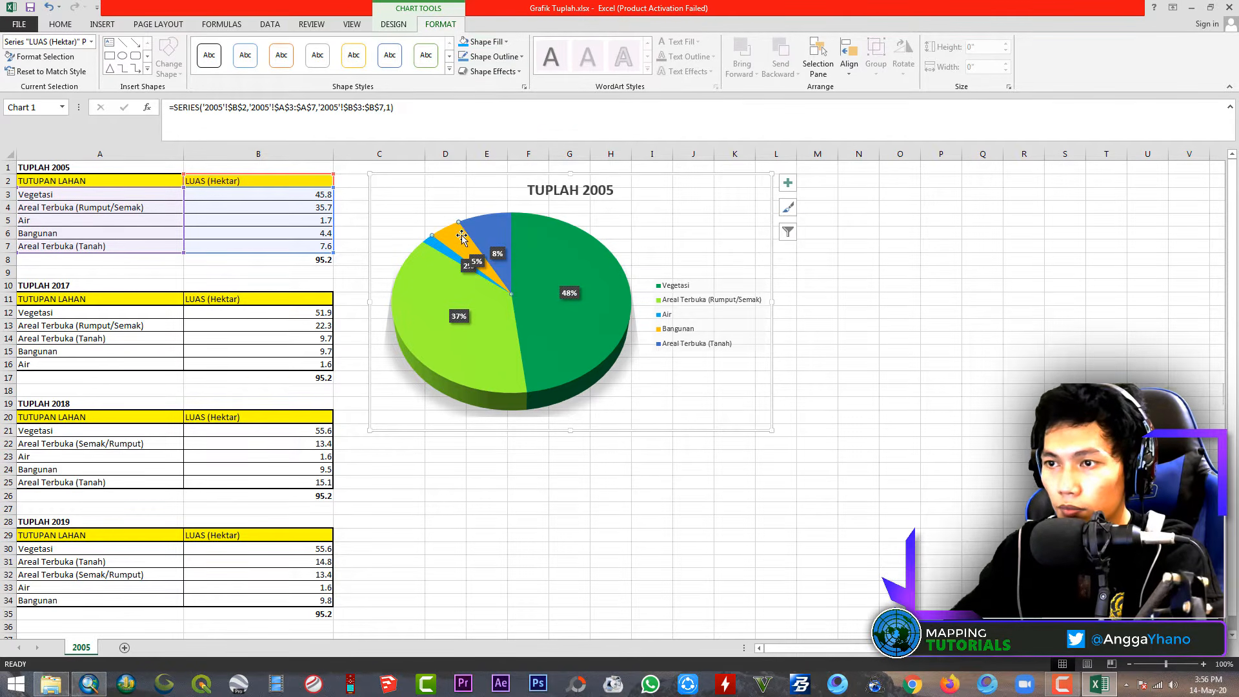
click(487, 41)
click(519, 95)
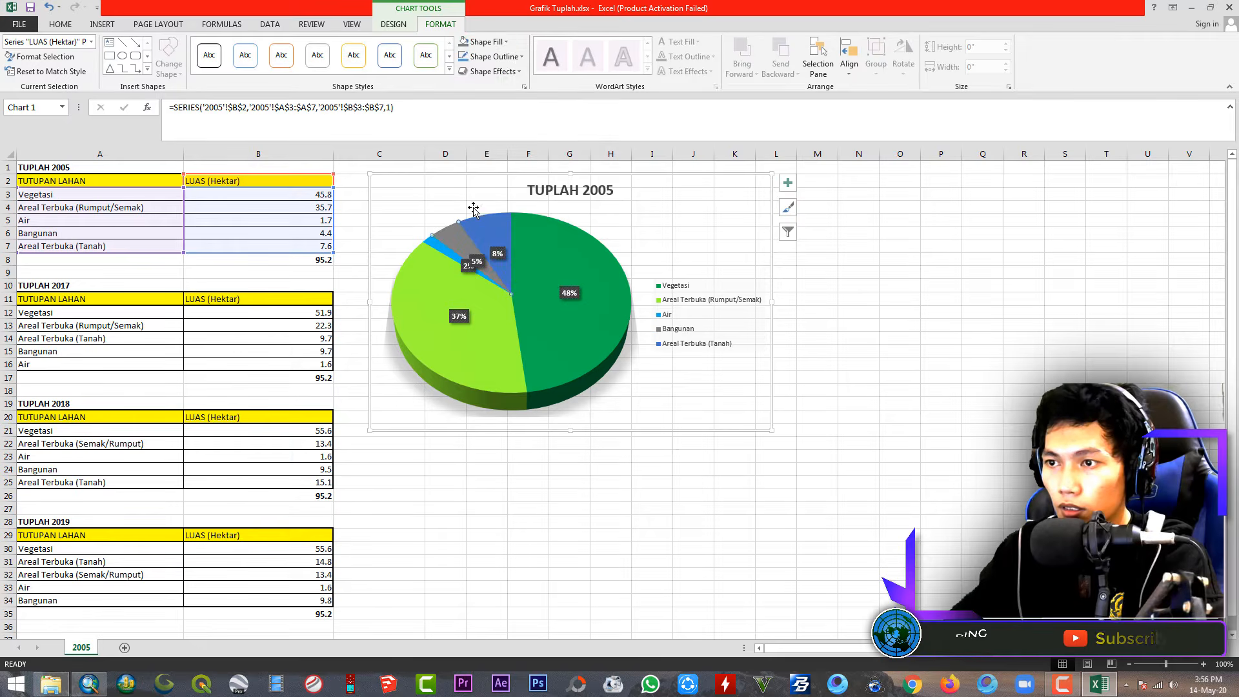
Fill the Areal Terbuka (Tanah) slice with yellow and deselect the chart
click(488, 225)
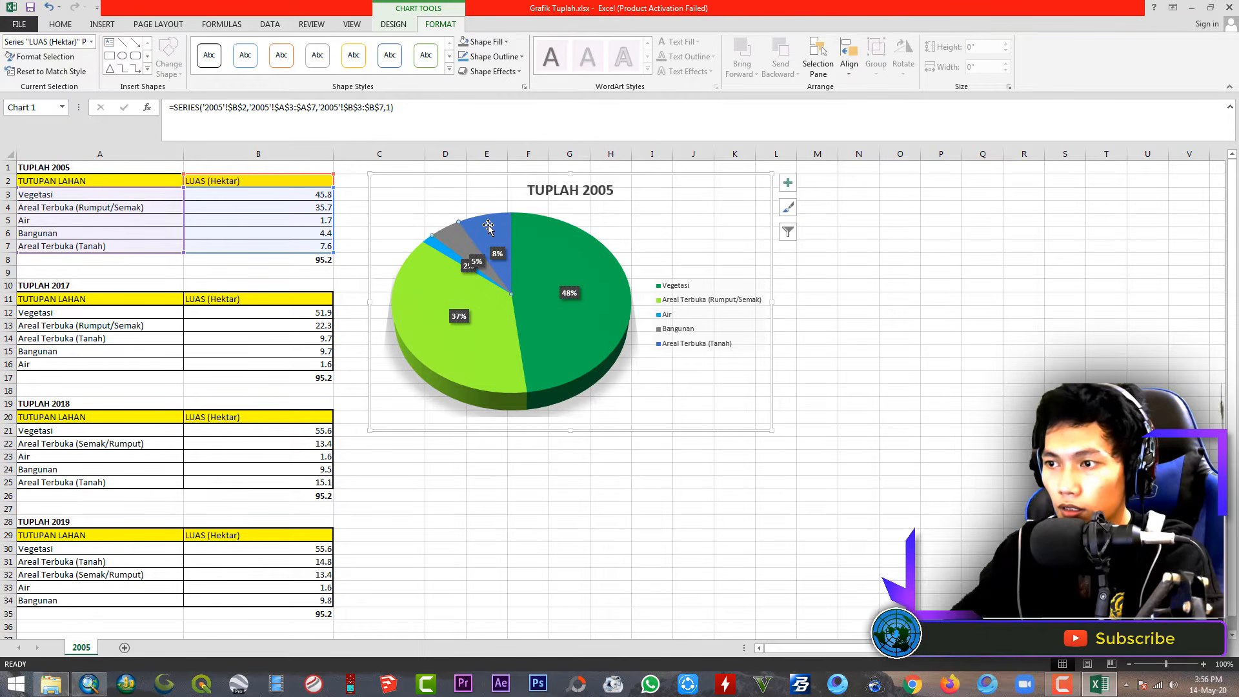
click(487, 42)
click(495, 132)
click(894, 272)
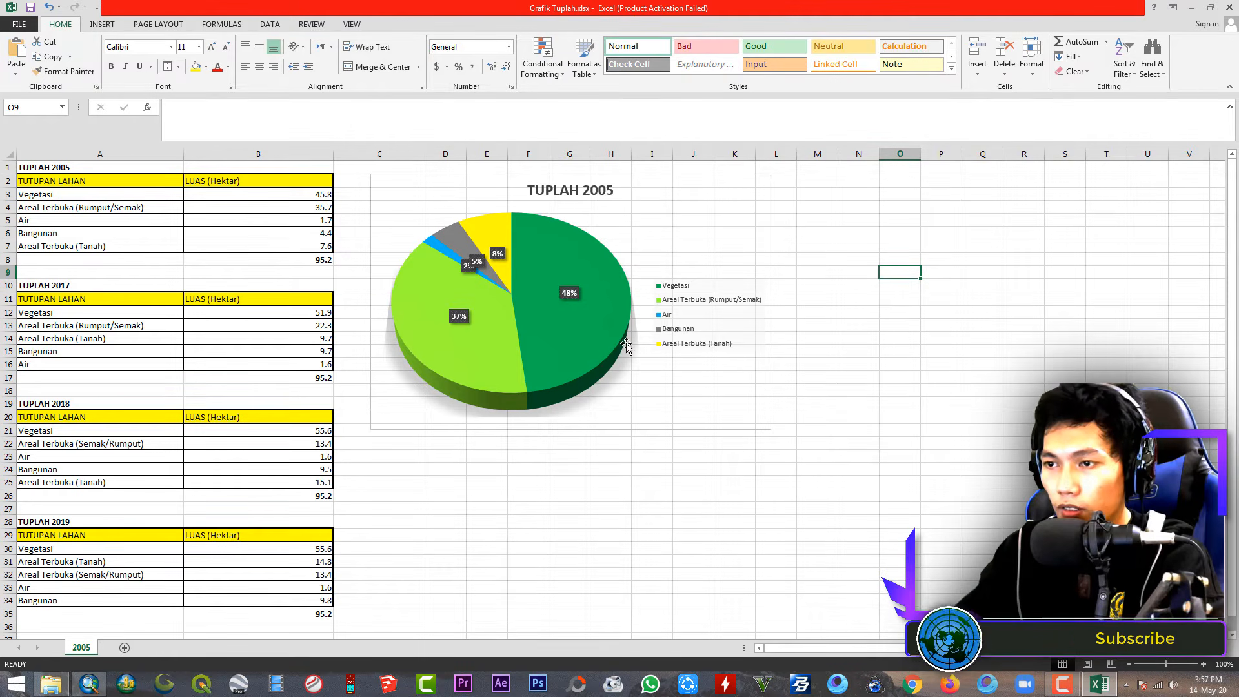
Duplicate the TUPLAH 2005 pie chart and align the copy beside the original, starting at column M
click(588, 363)
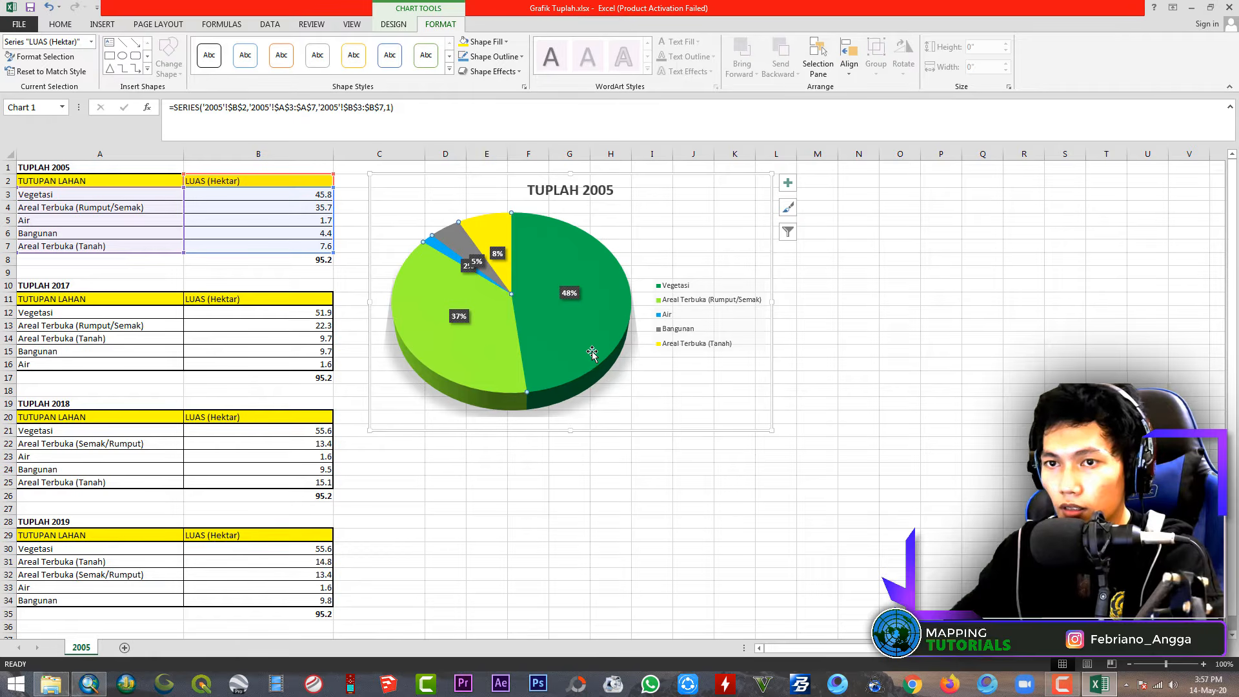
mouse_move(590, 354)
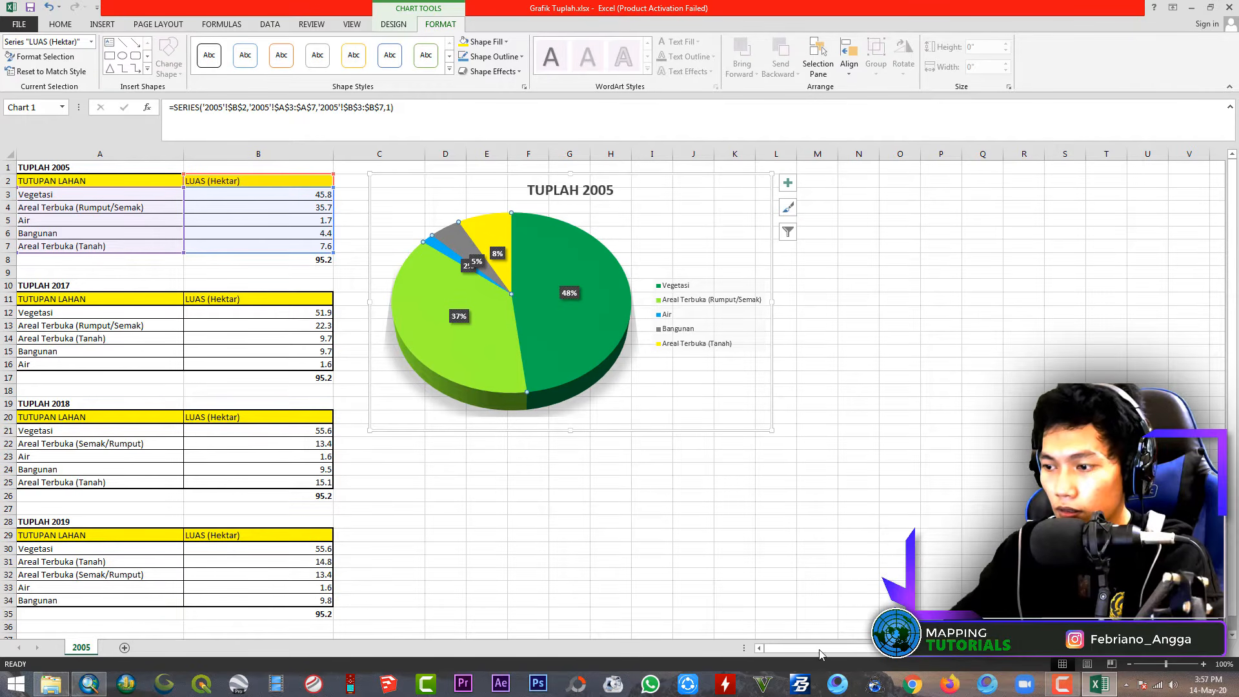
click(662, 488)
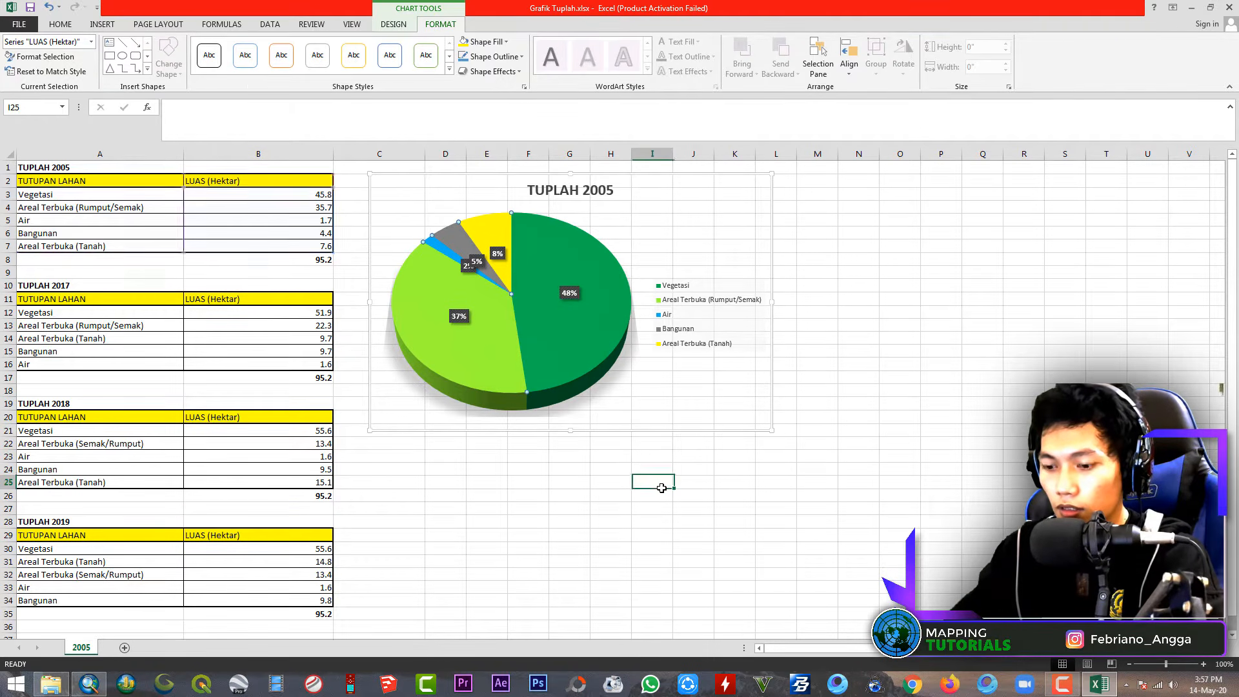
key(ctrl+v)
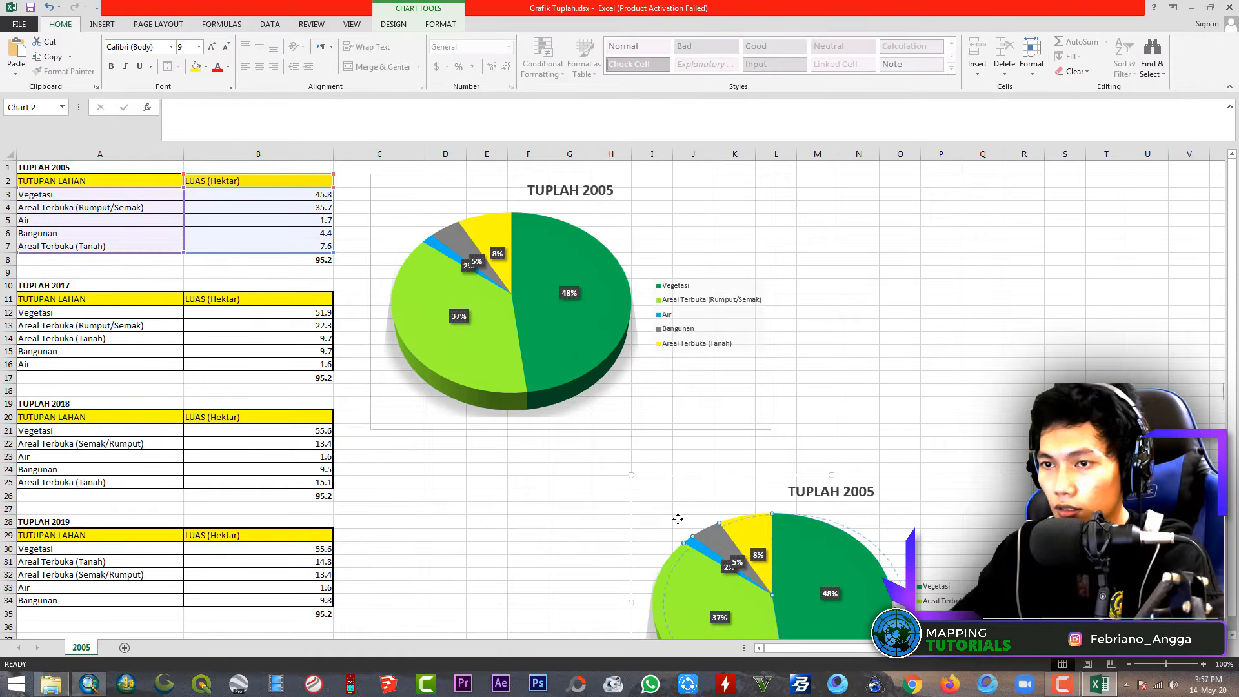
drag(678, 519, 803, 290)
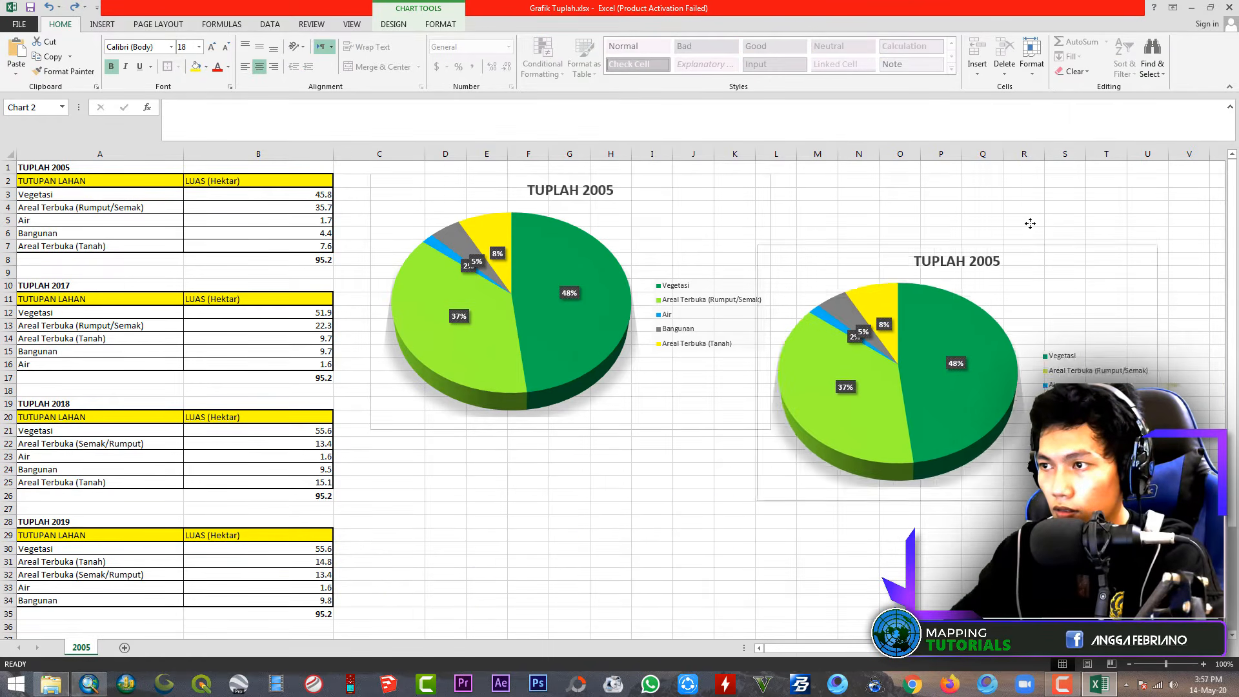
drag(1030, 224, 1057, 154)
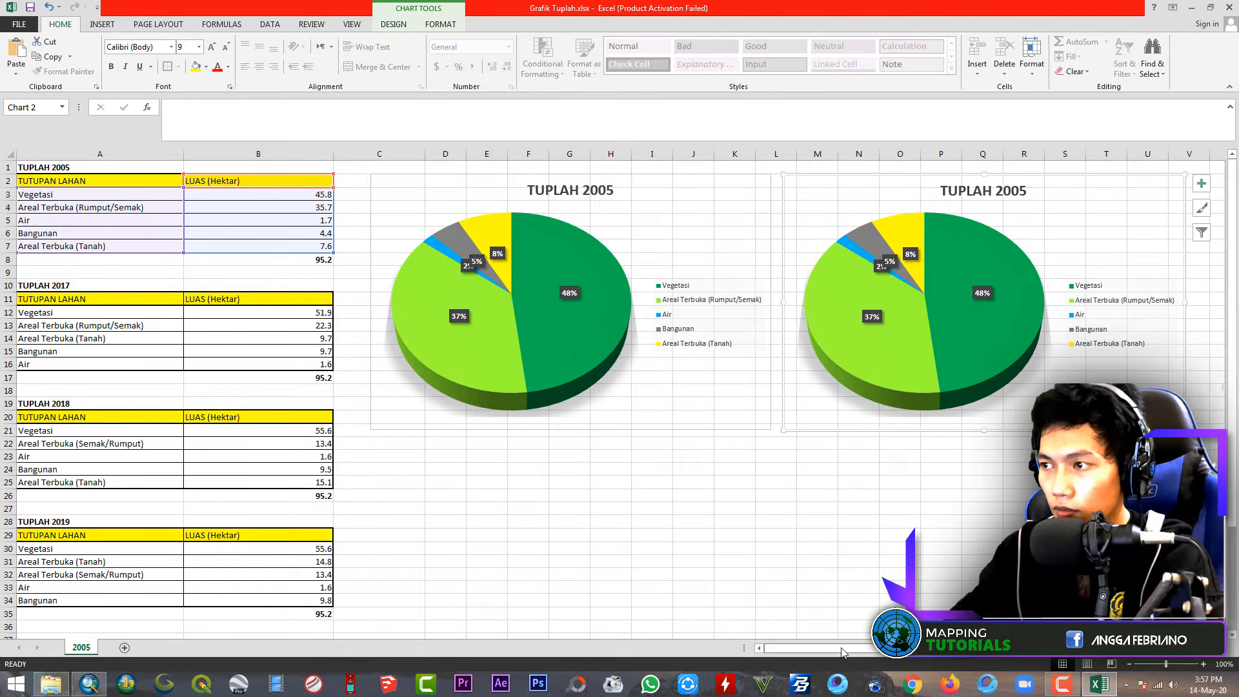
Move the copied chart's data range to the TUPLAH 2017 table rows, A12:B16
click(1151, 216)
click(1121, 180)
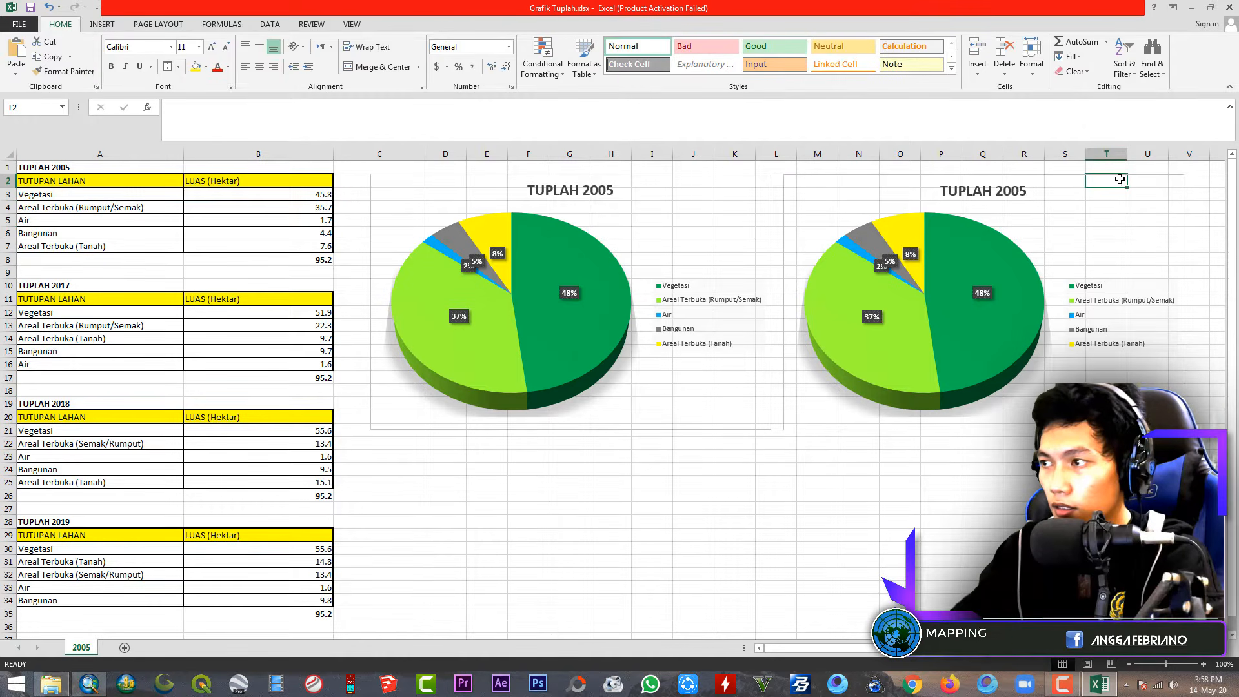
click(1121, 173)
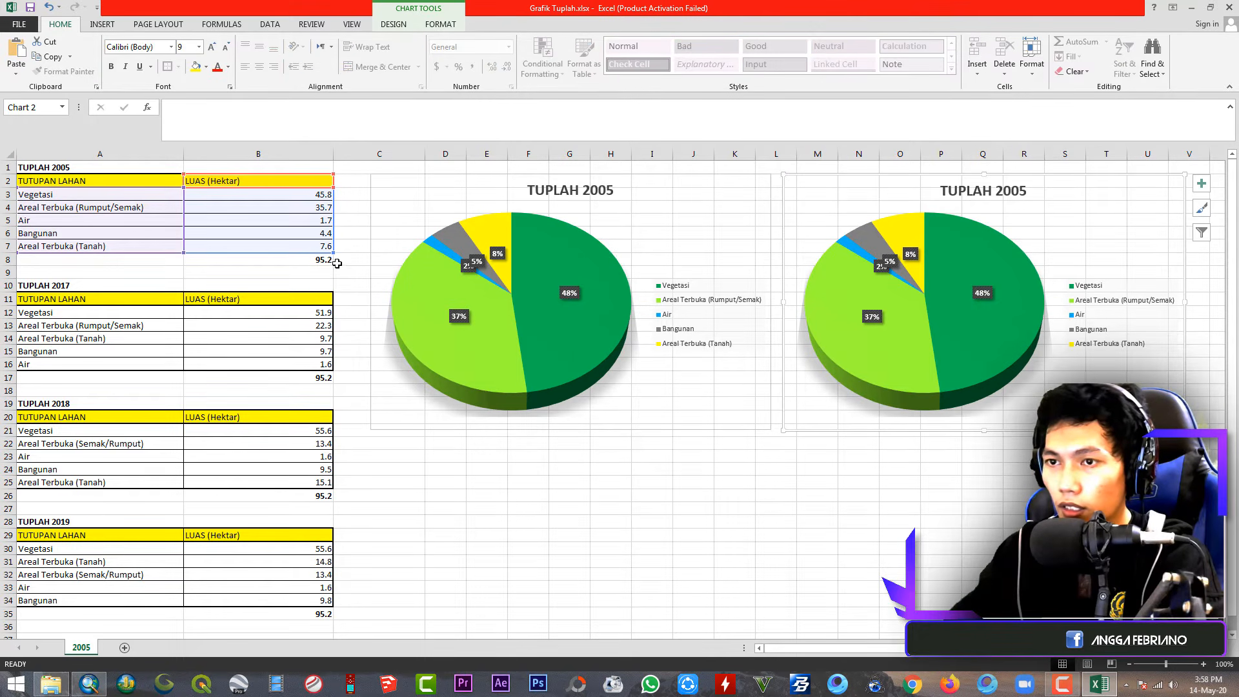
drag(333, 254, 333, 370)
drag(333, 187, 335, 308)
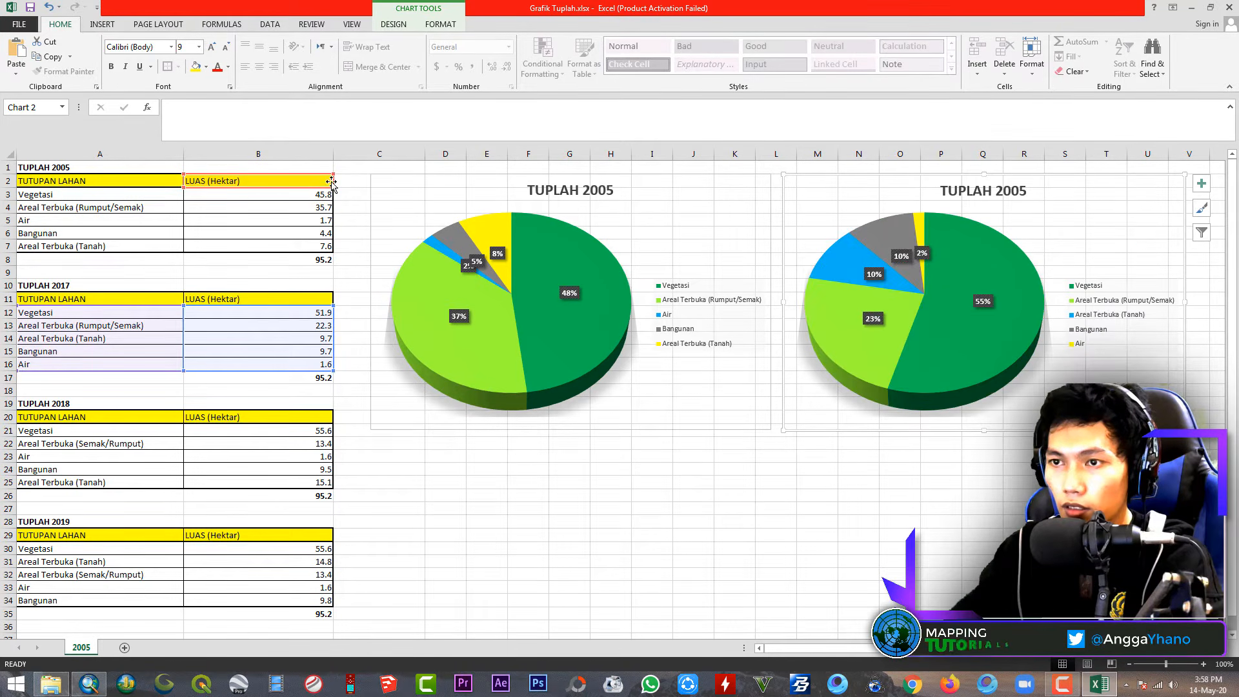
Change the copied chart's title to TUPLAH 2017, without an extra line, and deselect it
double_click(997, 195)
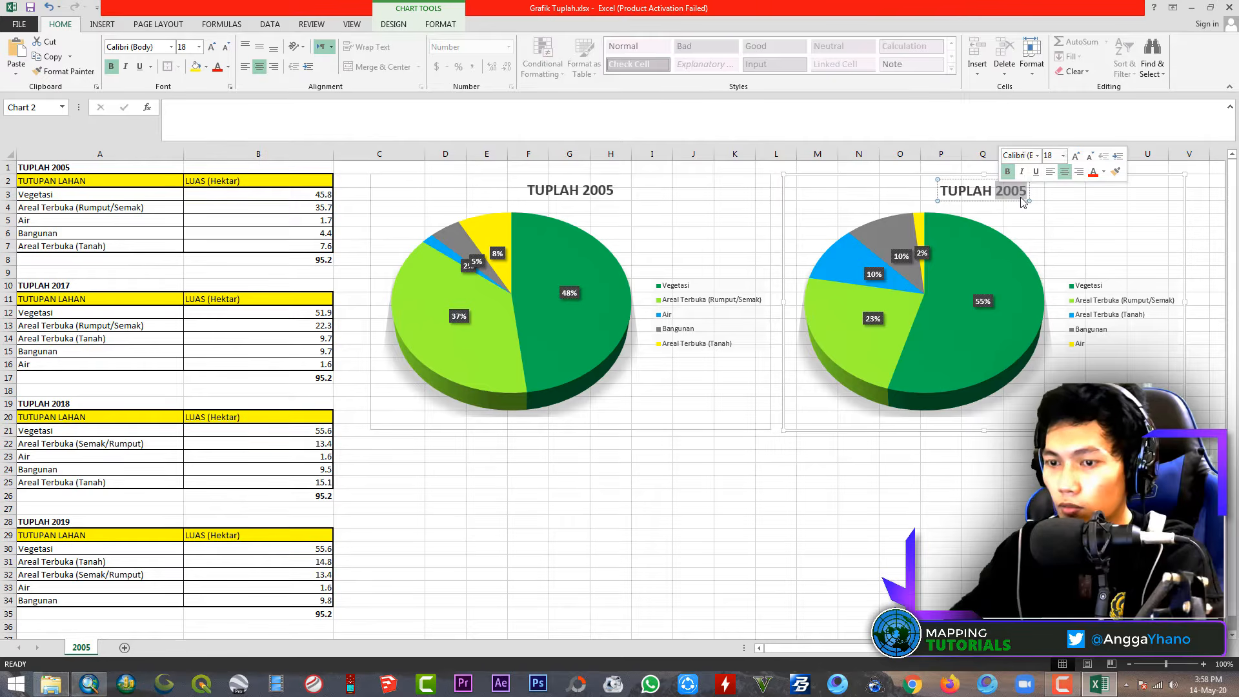
text(2017)
key(Return)
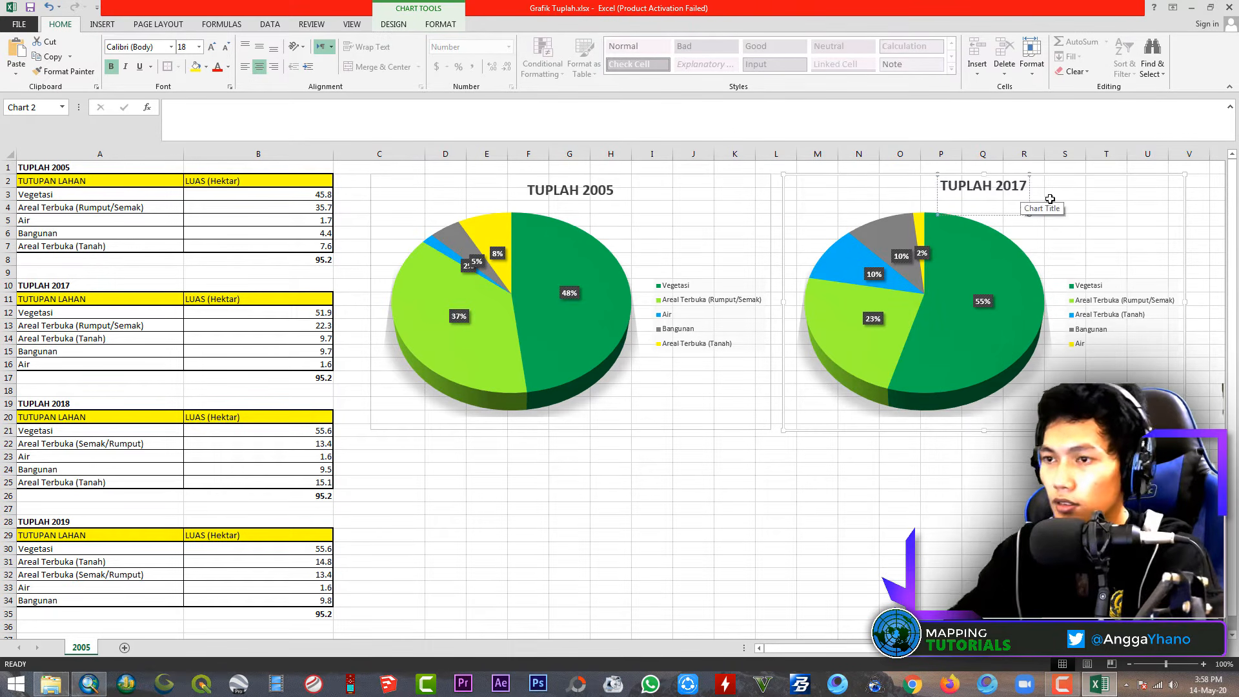
key(BackSpace)
click(963, 483)
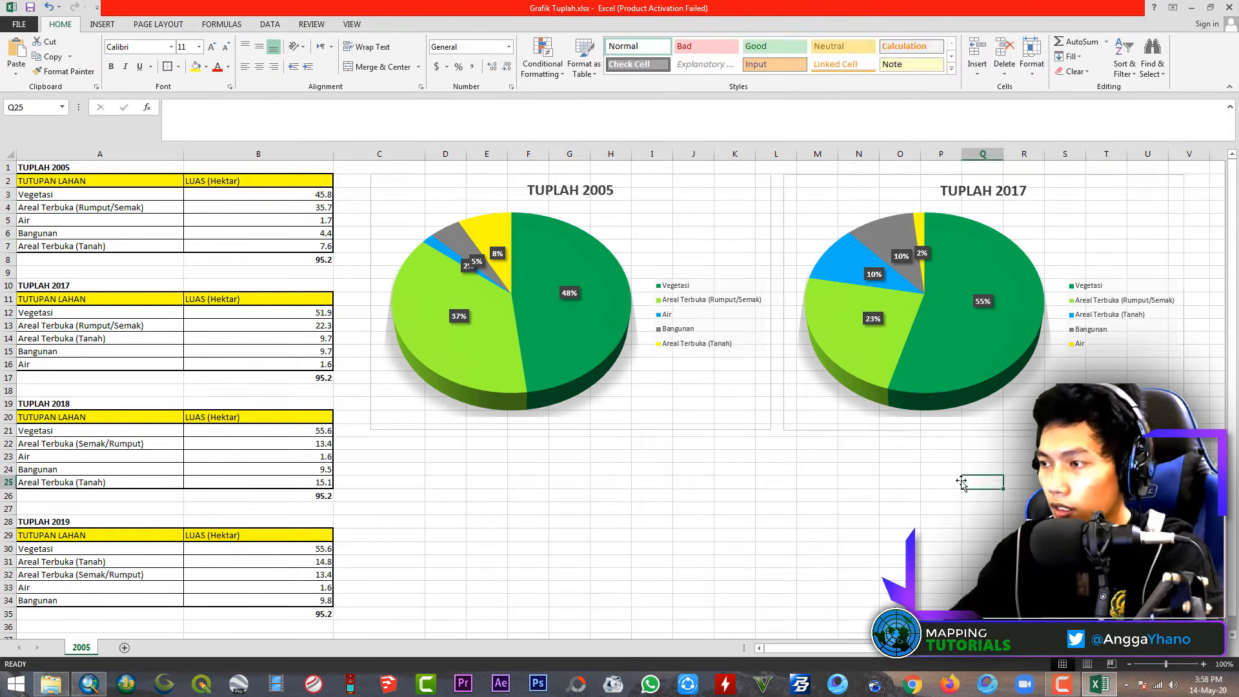
Duplicate the TUPLAH 2017 pie chart and place the copy directly below the TUPLAH 2005 chart
click(1029, 330)
click(1093, 219)
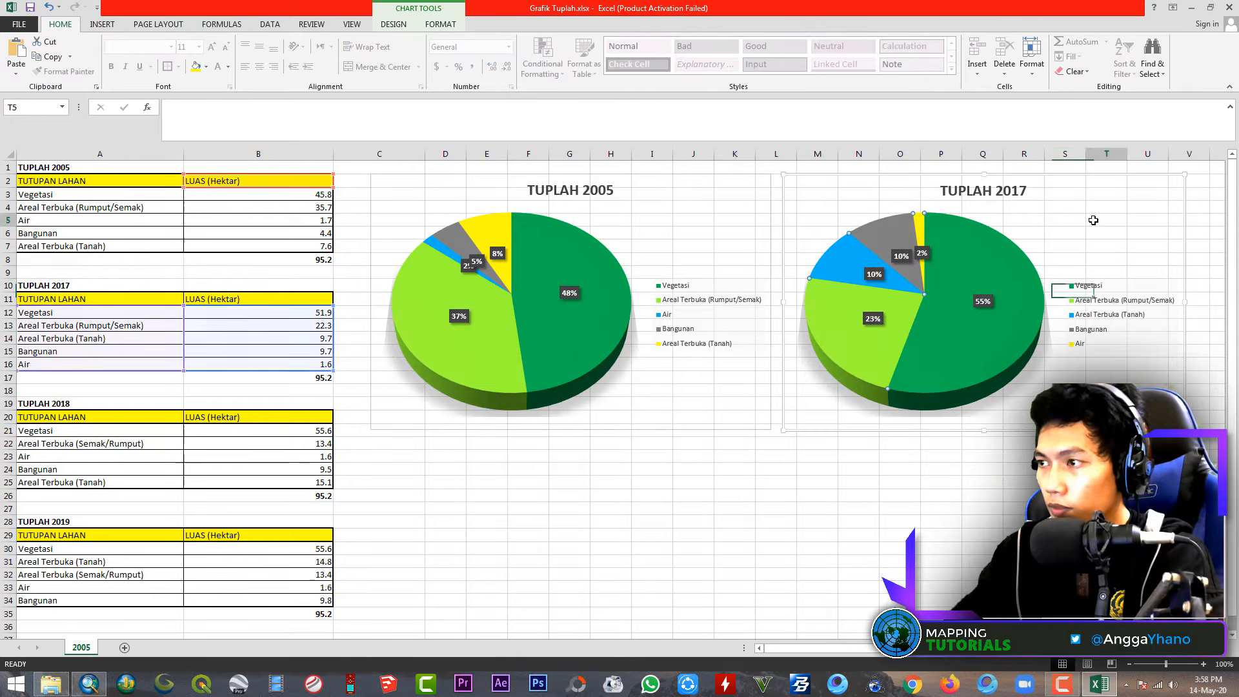
click(1099, 182)
click(1123, 175)
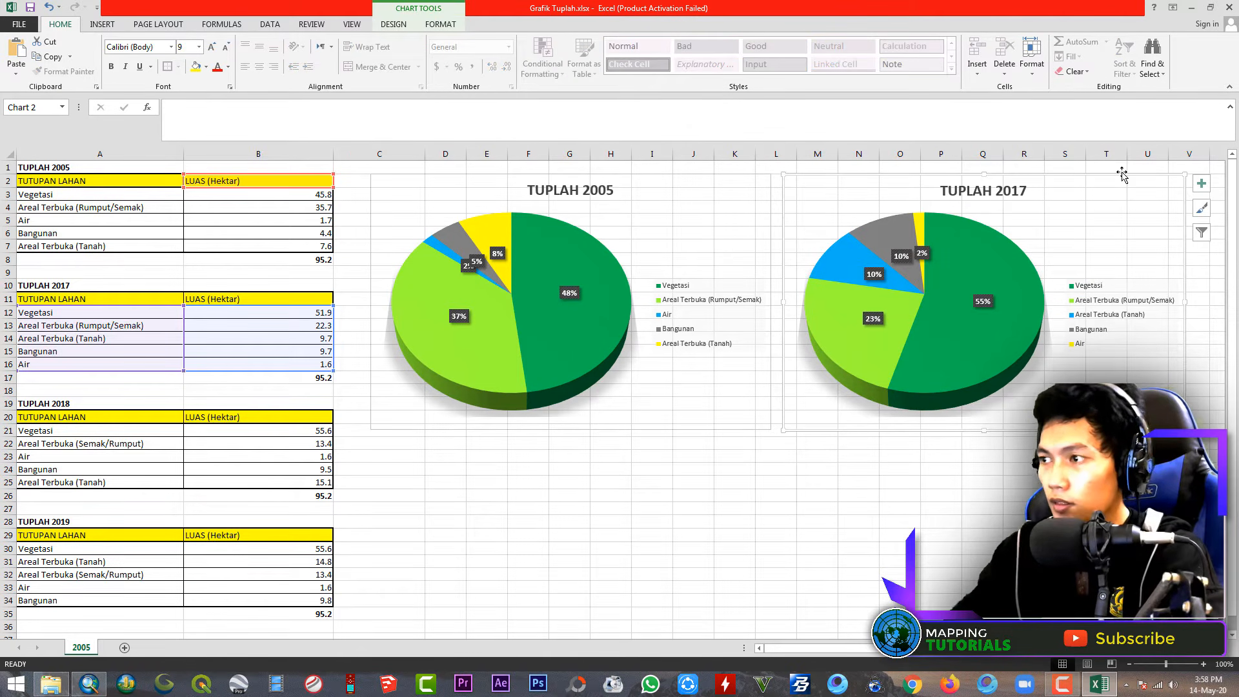
click(698, 461)
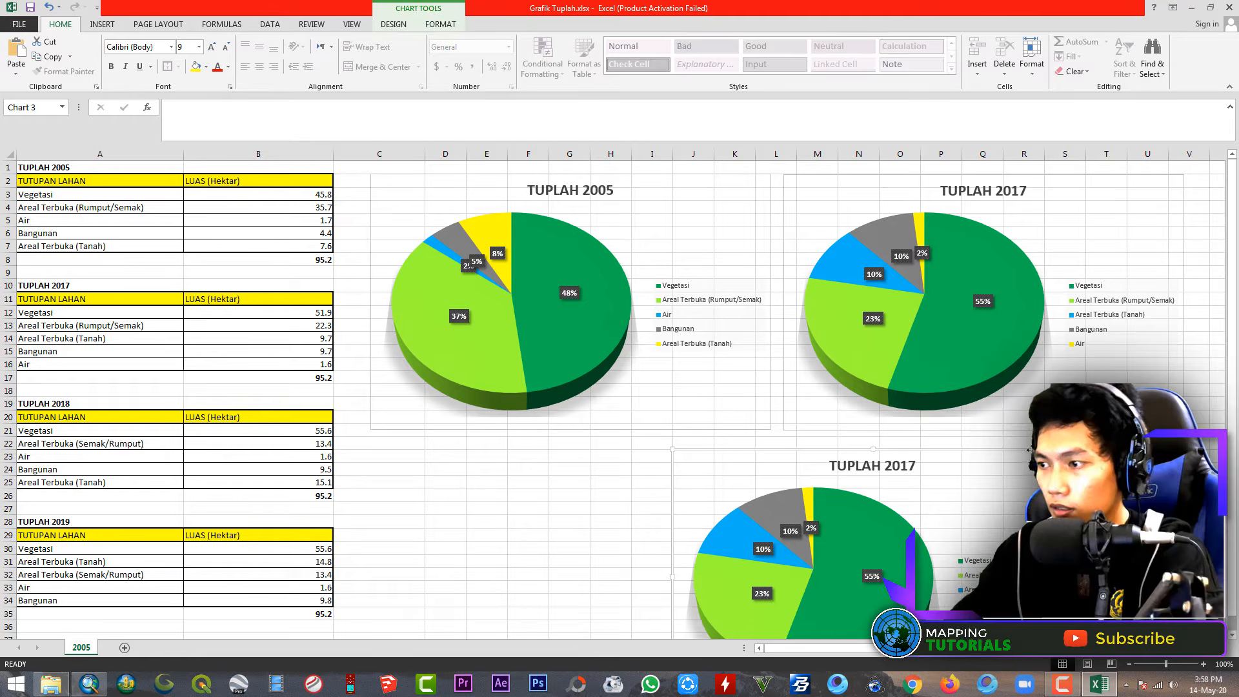
drag(1025, 452, 722, 446)
Retitle the copied chart below TUPLAH 2005 as TUPLAH 2018 and dismiss the title formatting options
double_click(615, 460)
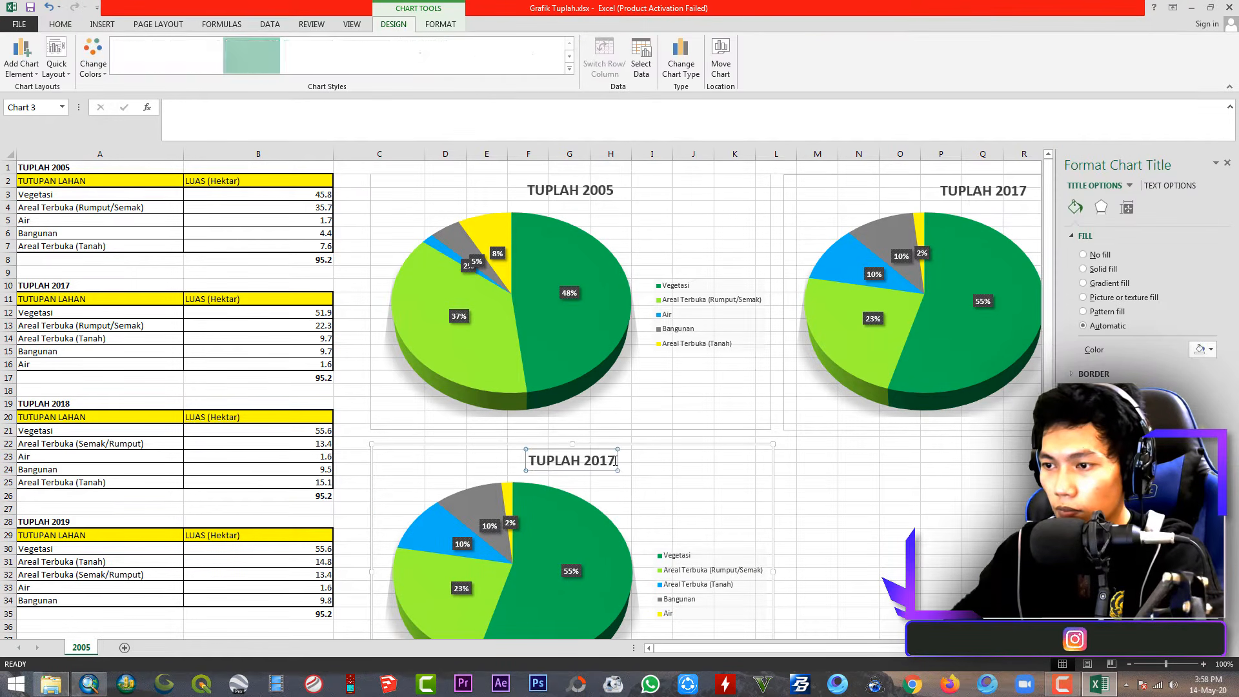
key(BackSpace)
text(8)
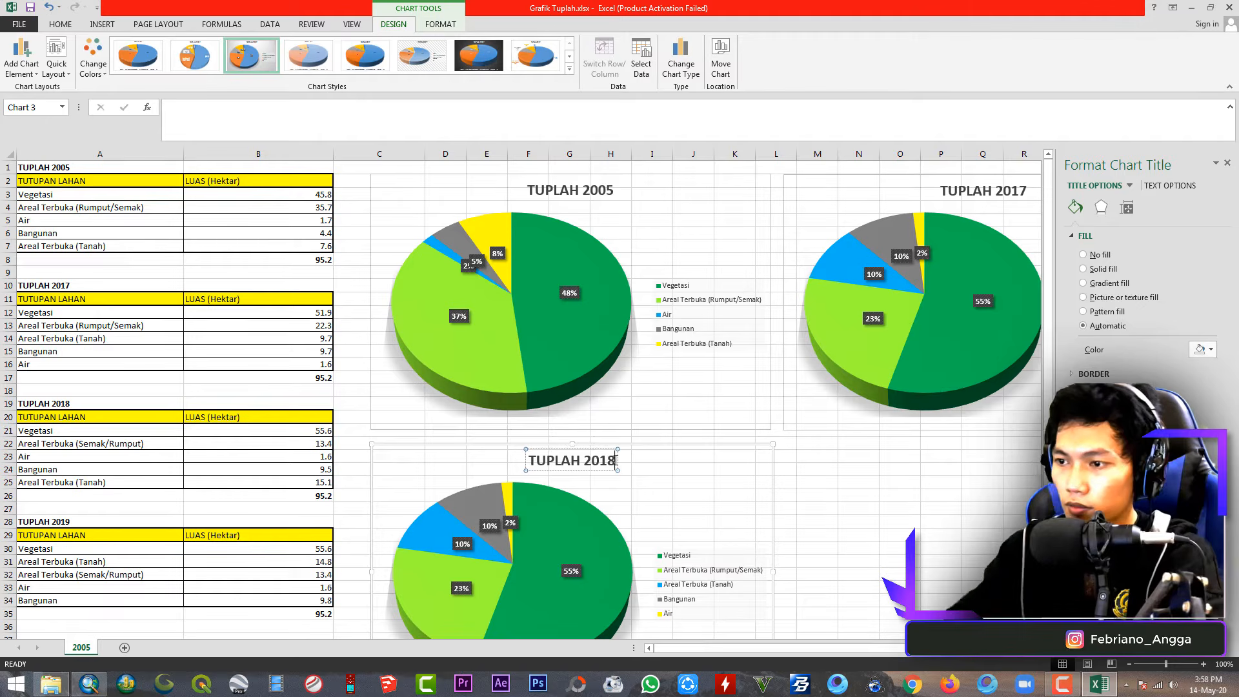
click(804, 483)
click(1228, 162)
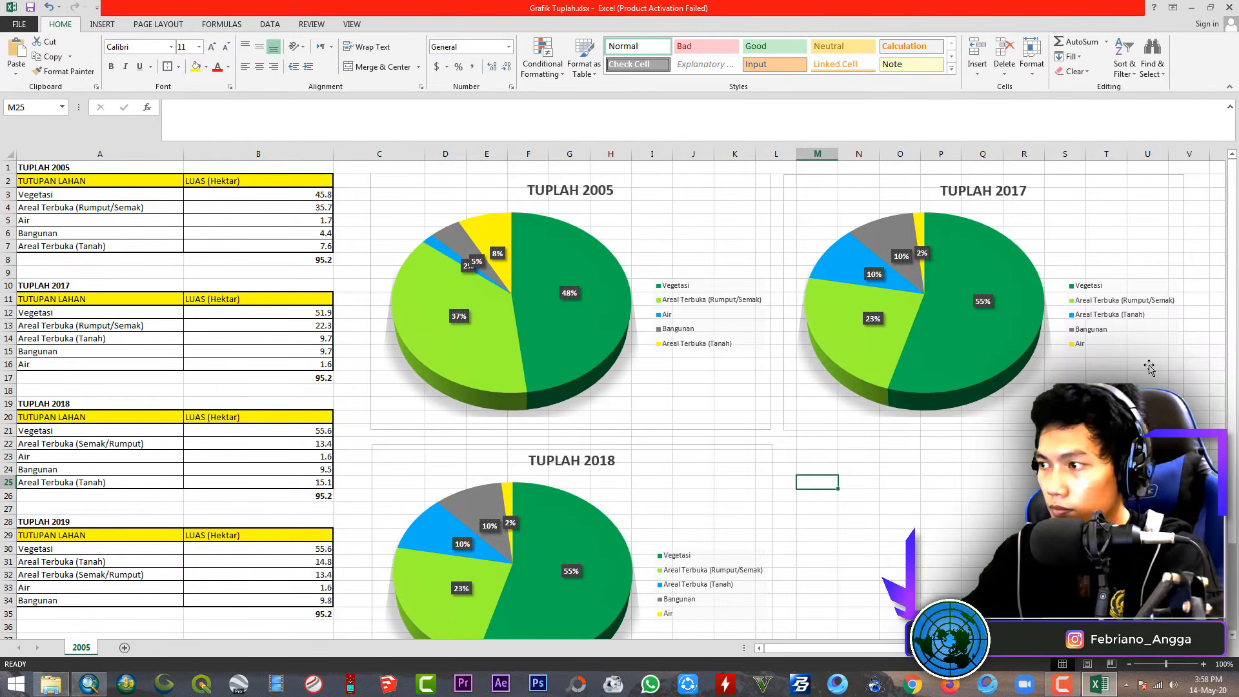
Move the TUPLAH 2018 chart's data source to the 2018 table, with values from B21:B25 and category labels from A21:A25
scroll(548, 546, down, 2)
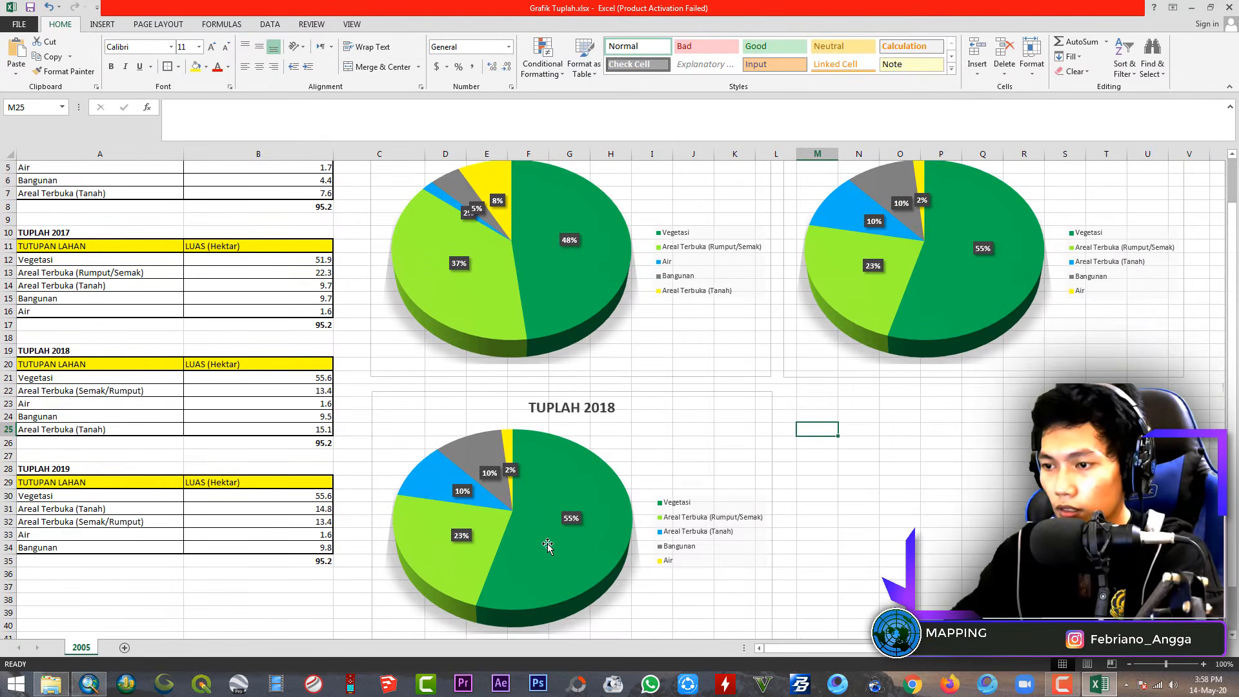
click(564, 488)
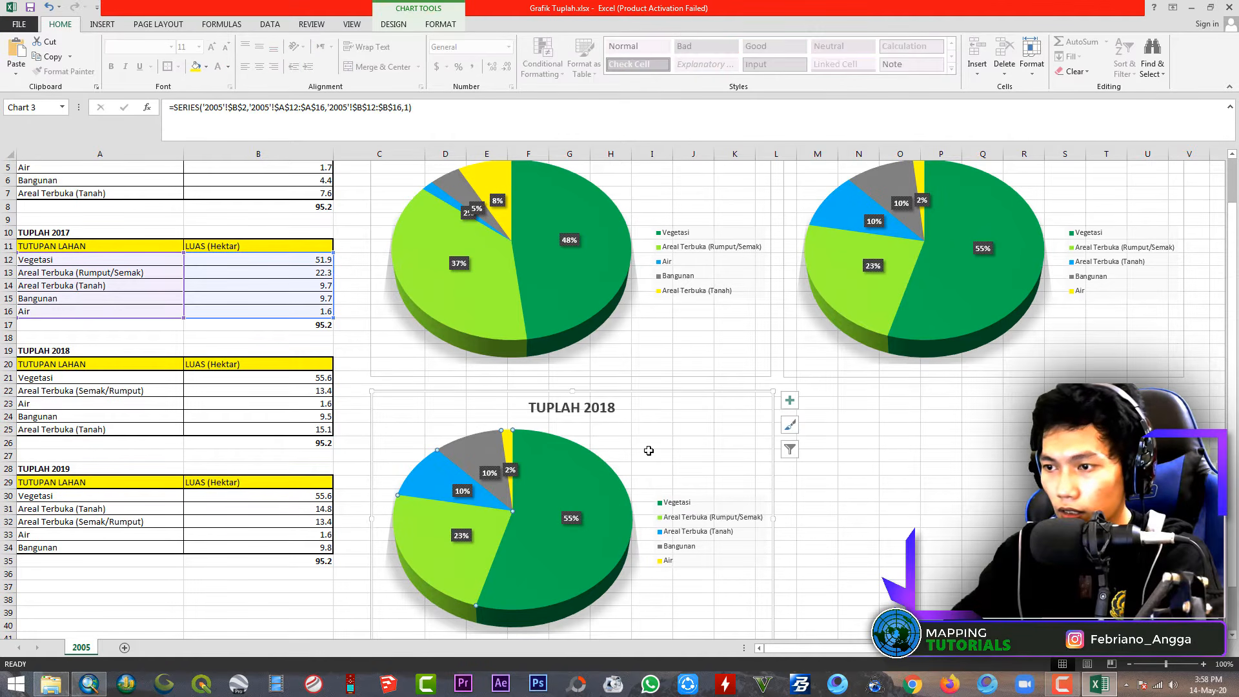
click(650, 452)
click(661, 397)
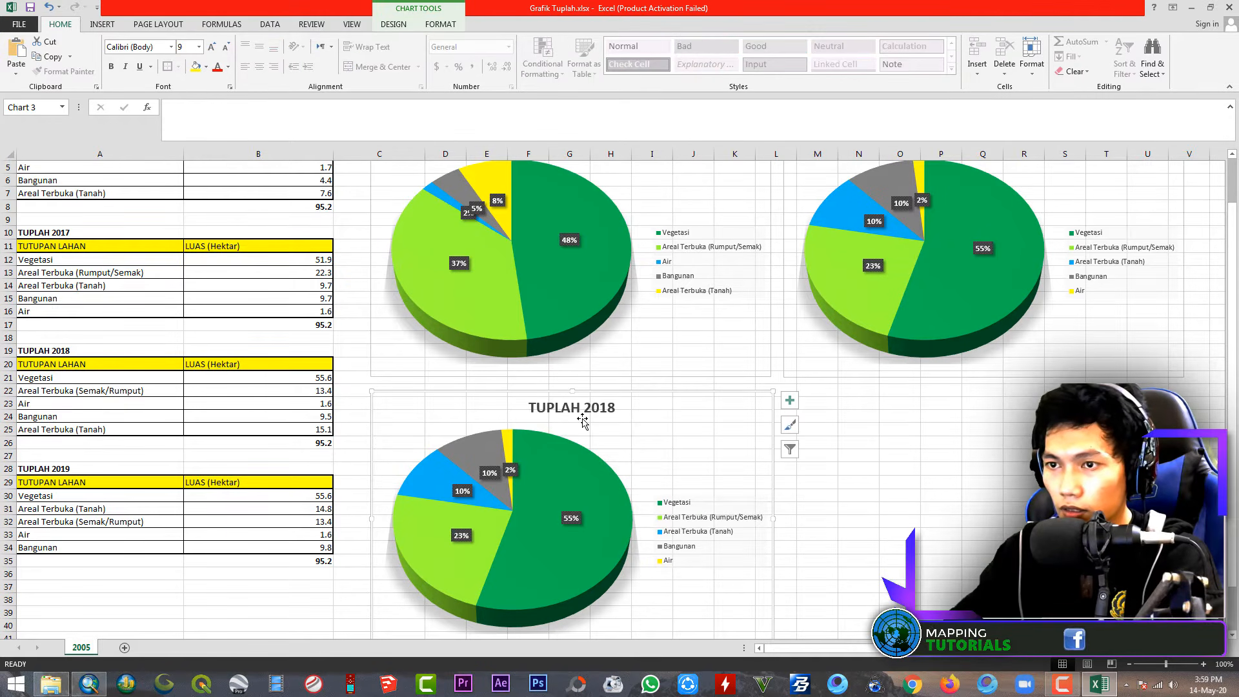
click(558, 466)
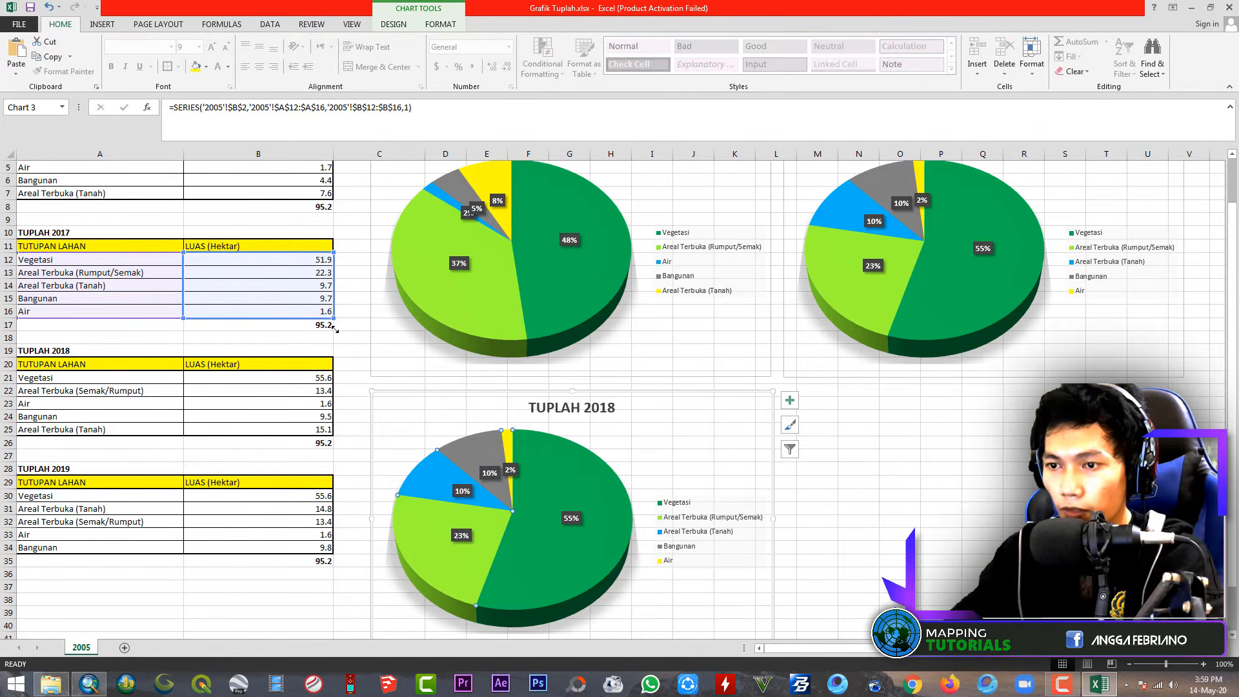
drag(335, 330, 335, 437)
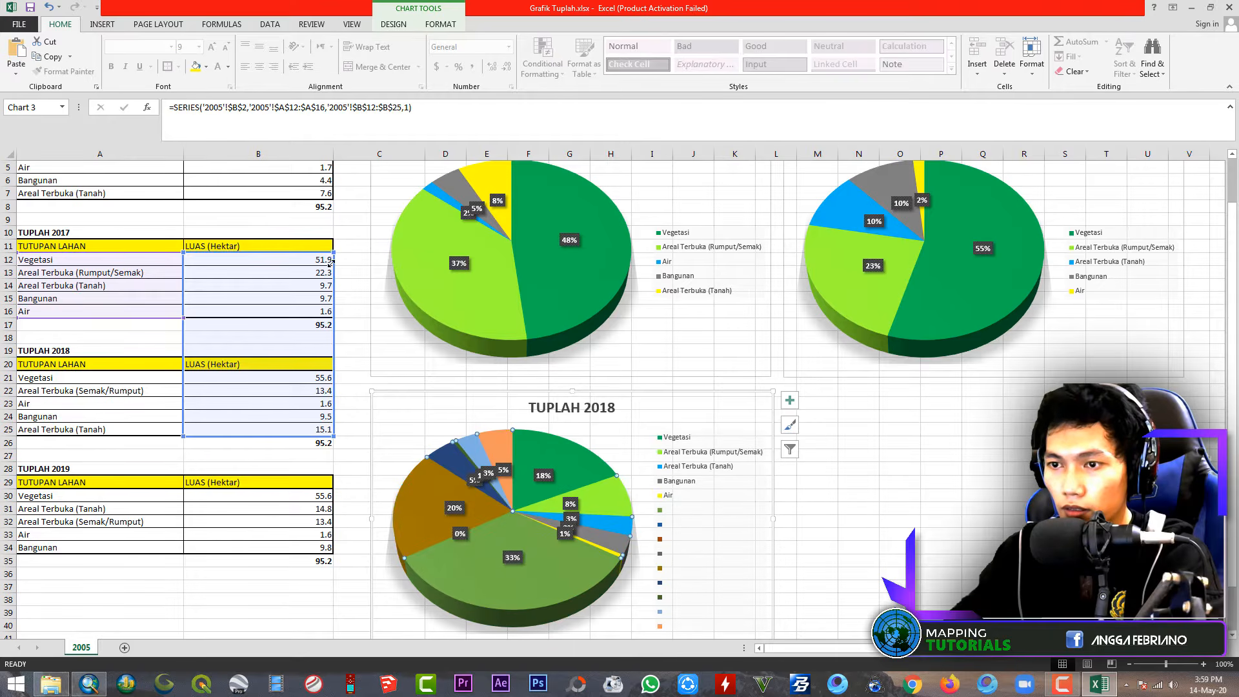
drag(329, 261, 333, 373)
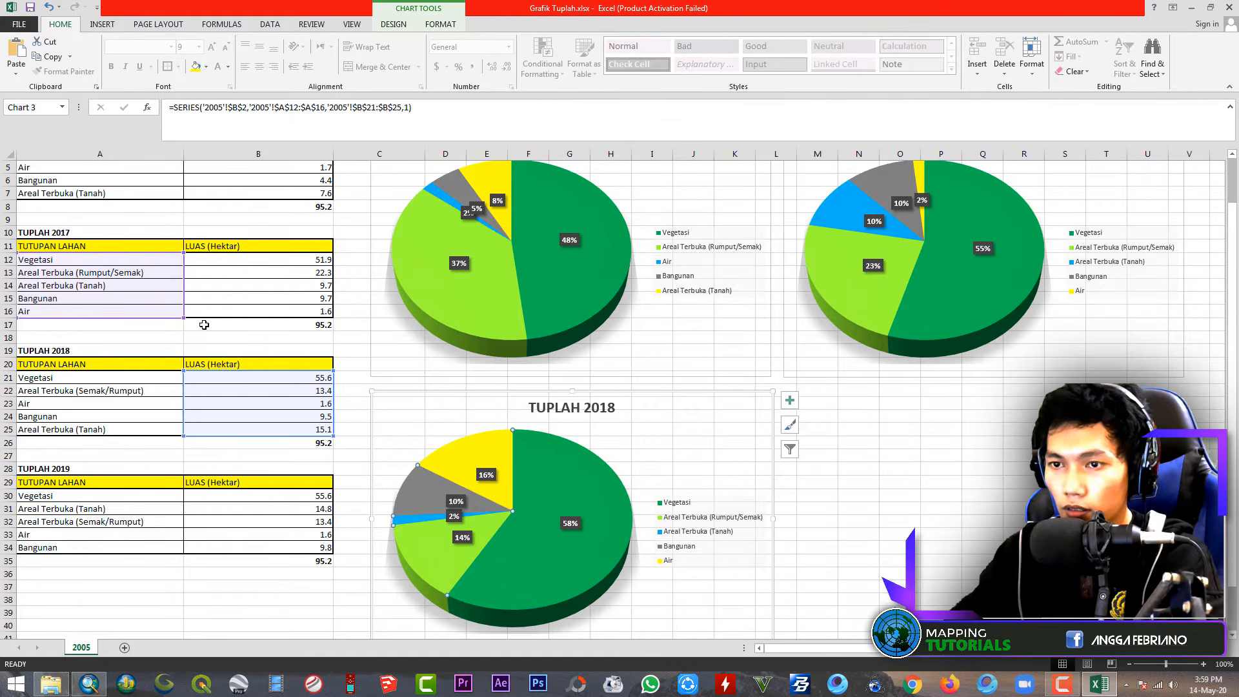
drag(184, 317, 184, 437)
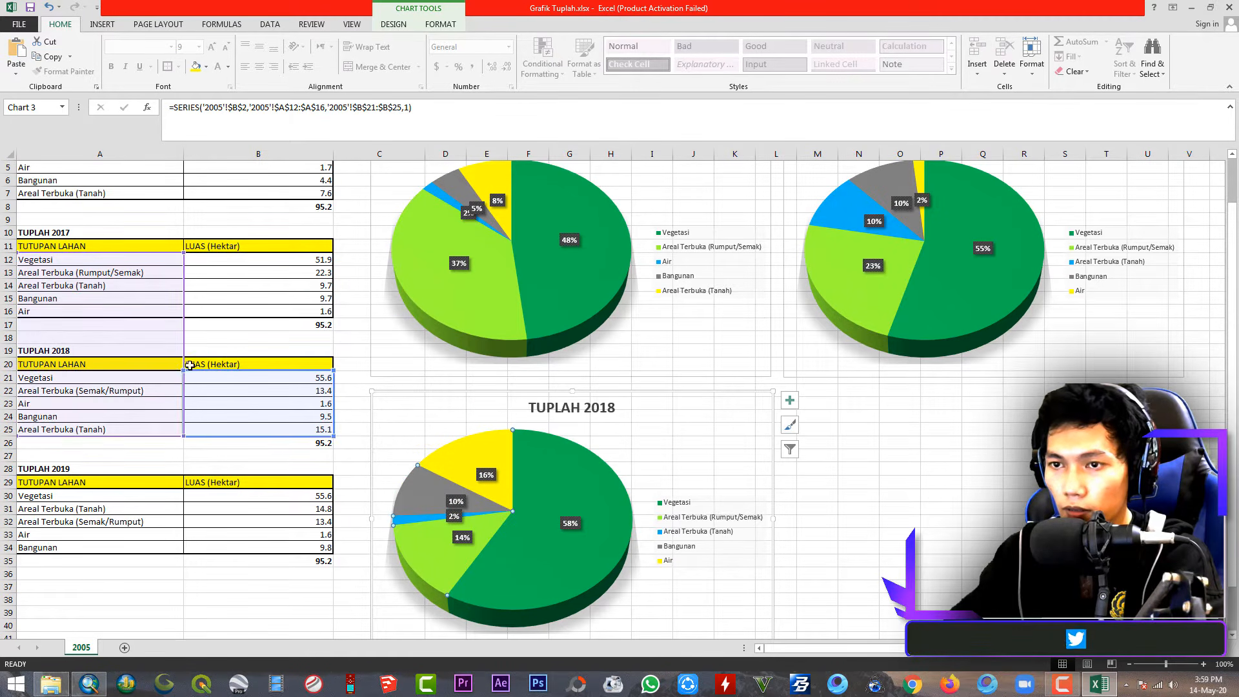
drag(184, 253, 184, 372)
click(950, 468)
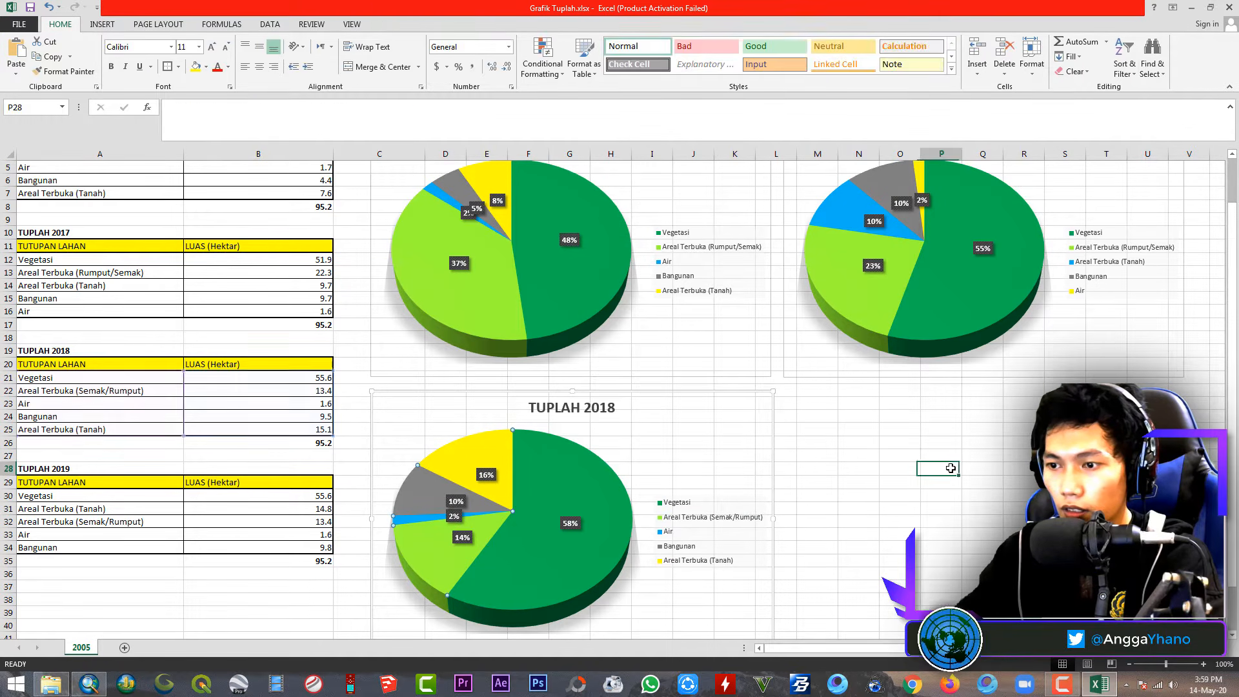
Duplicate the TUPLAH 2018 pie chart and place the copy beside it, directly below the TUPLAH 2017 chart
click(552, 566)
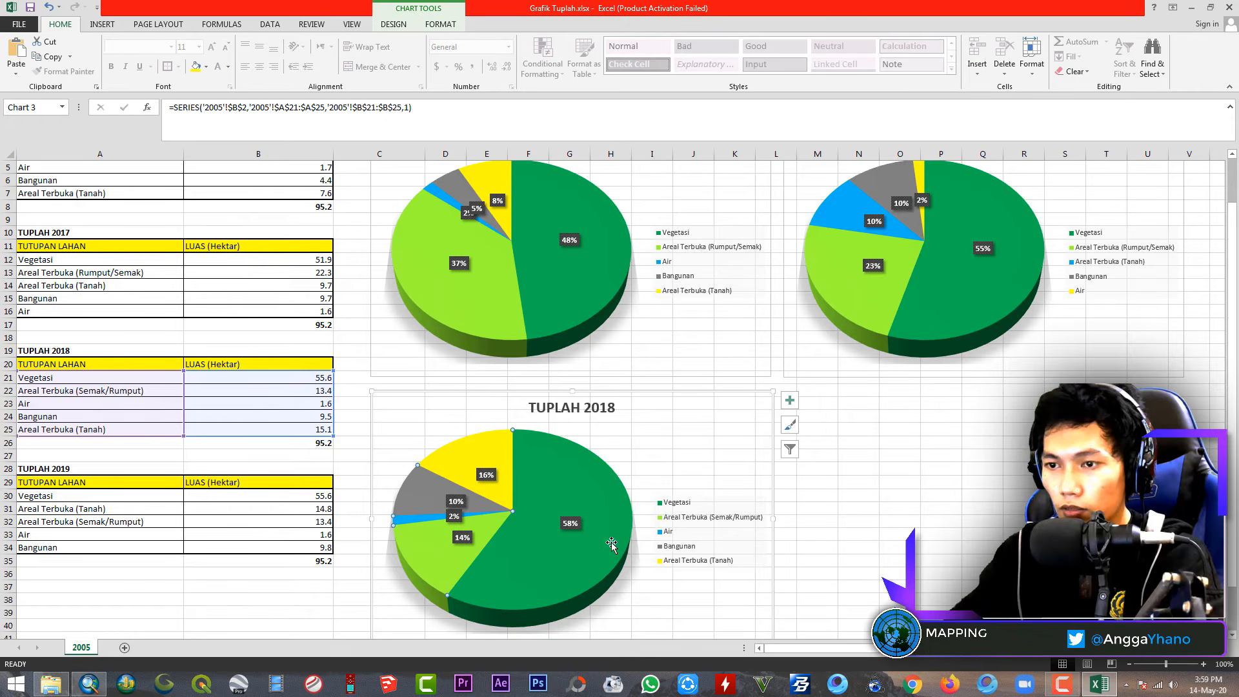
click(649, 392)
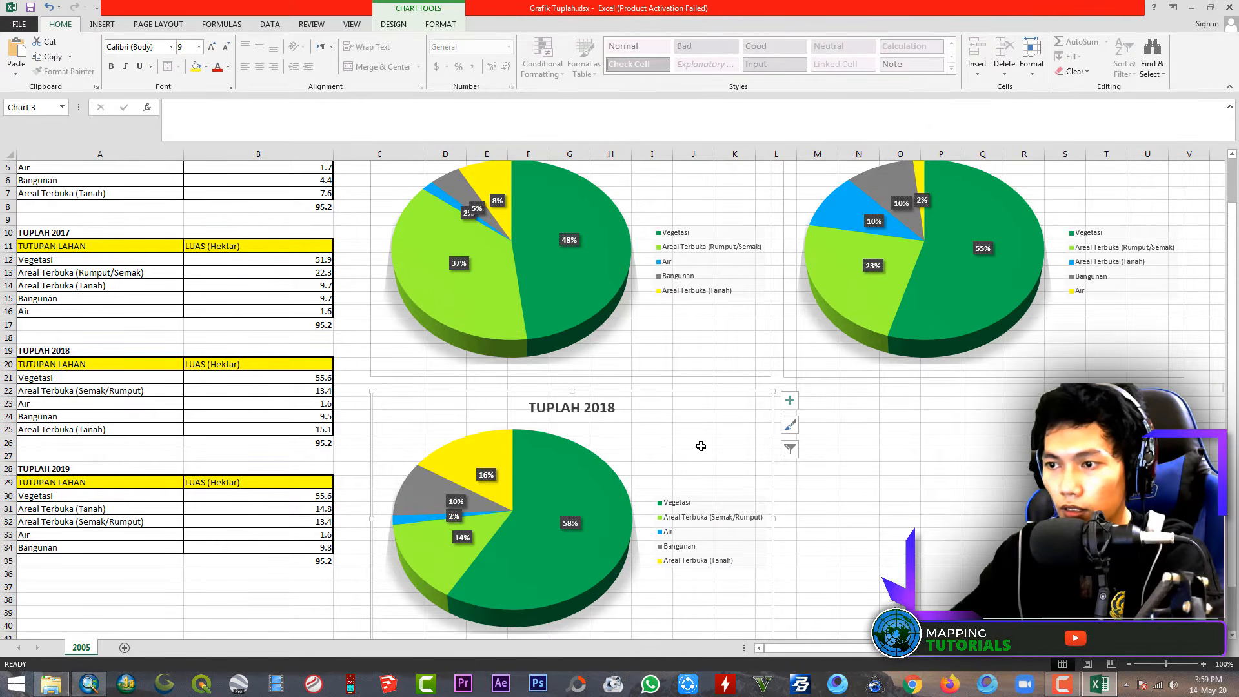
click(974, 465)
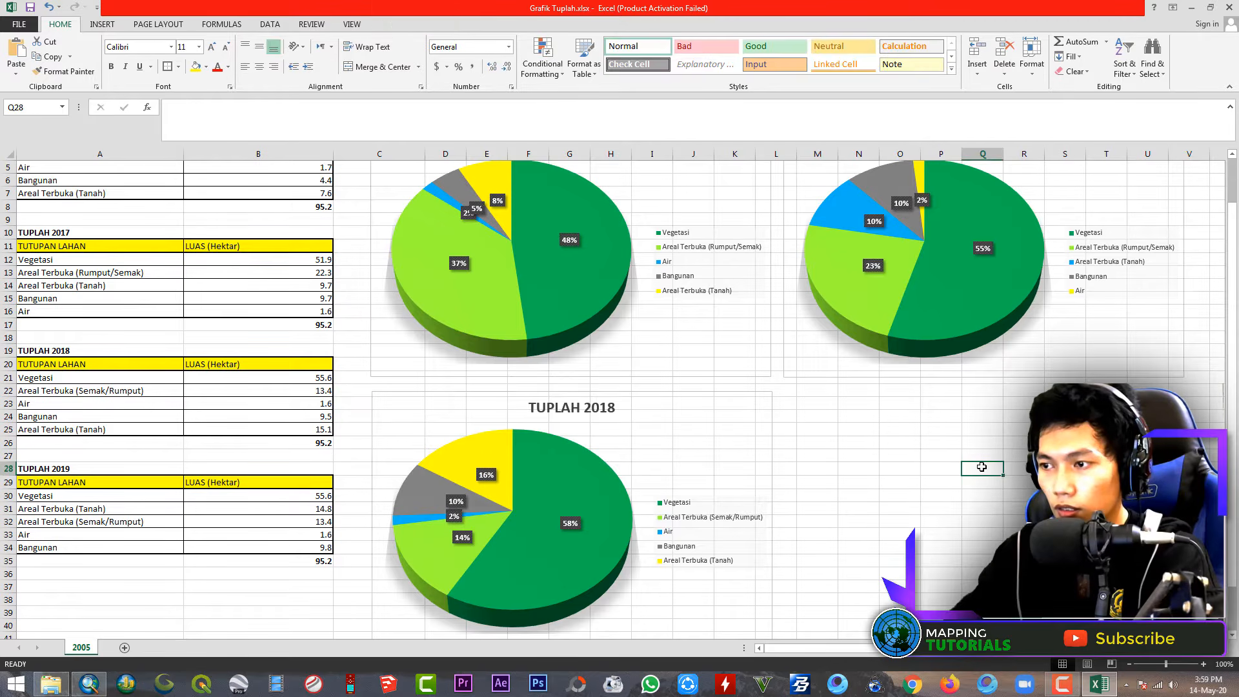
click(880, 473)
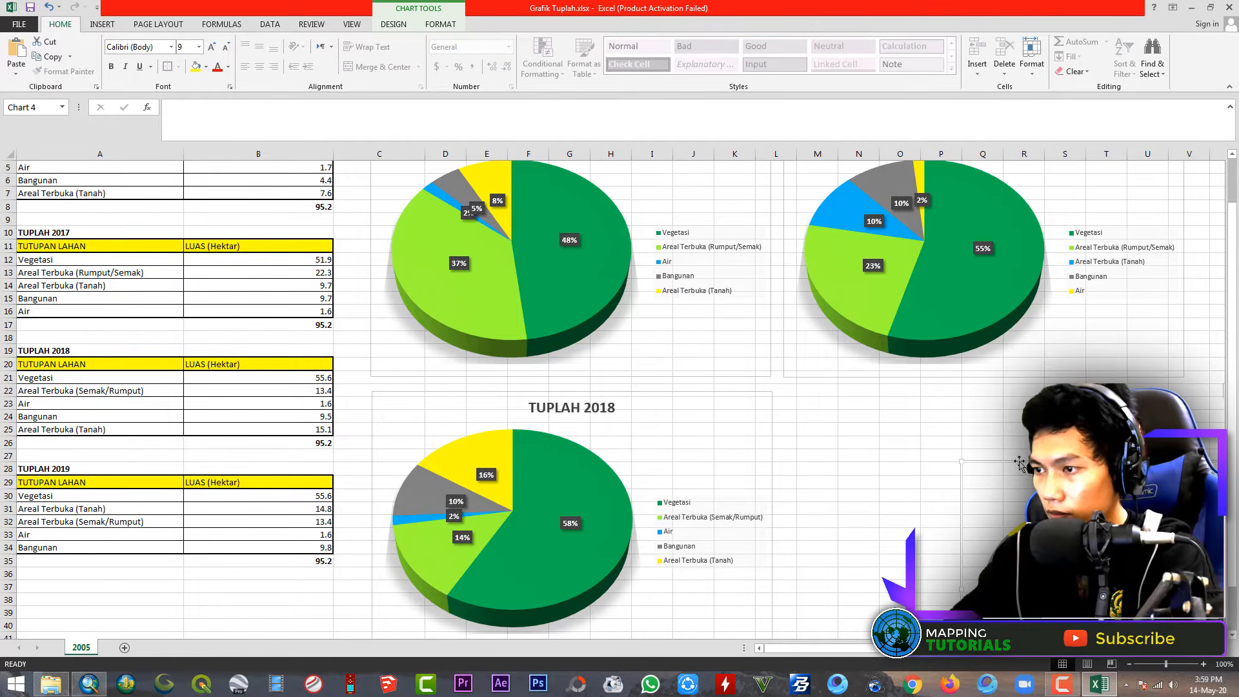
drag(1020, 462, 837, 391)
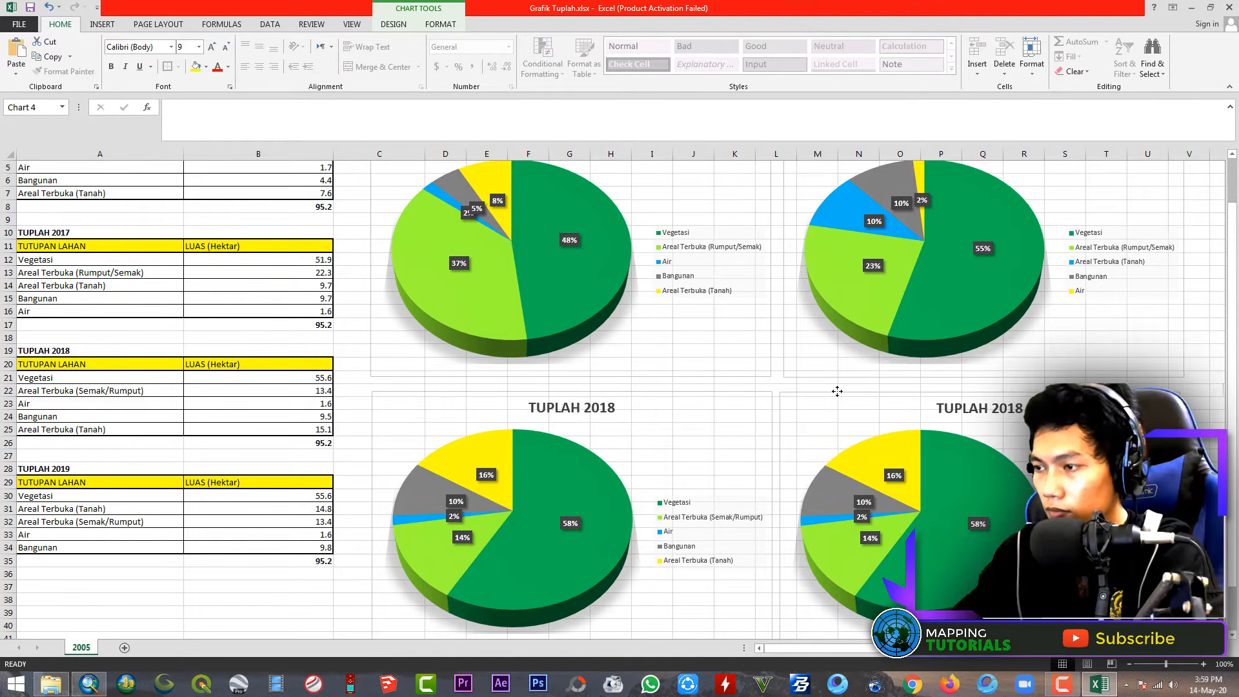
Retitle the copied chart below TUPLAH 2017 as TUPLAH 2019 and dismiss the title formatting options
double_click(994, 408)
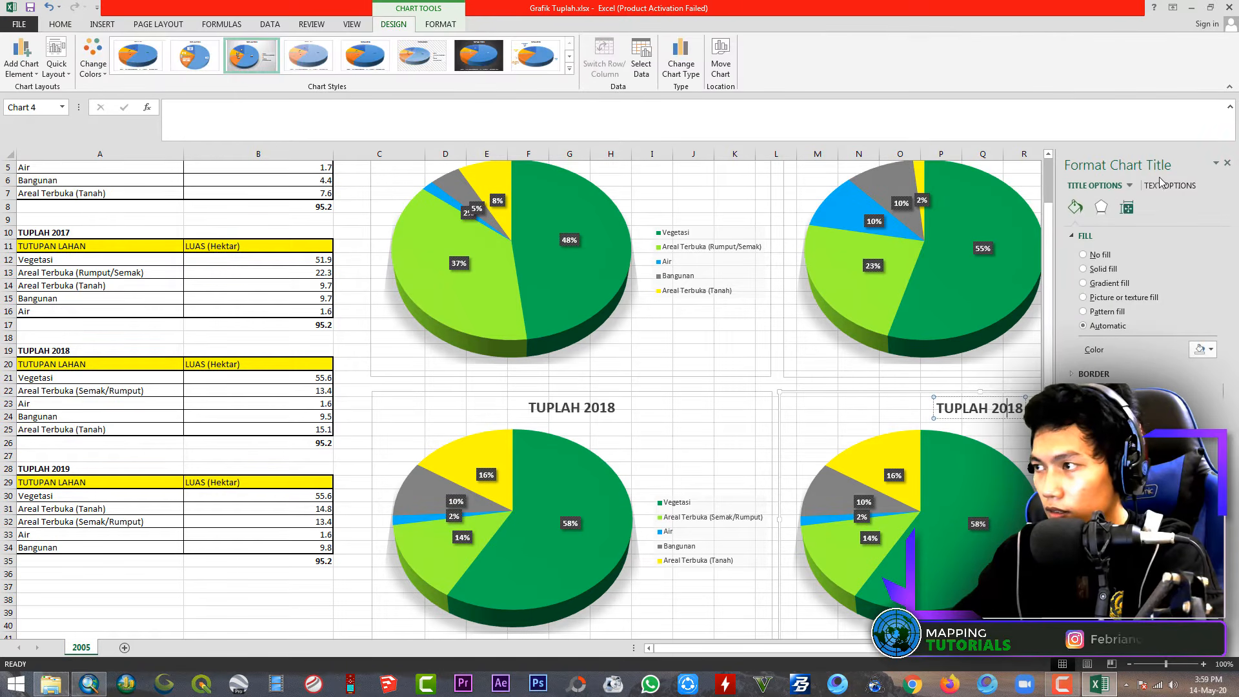
click(1228, 163)
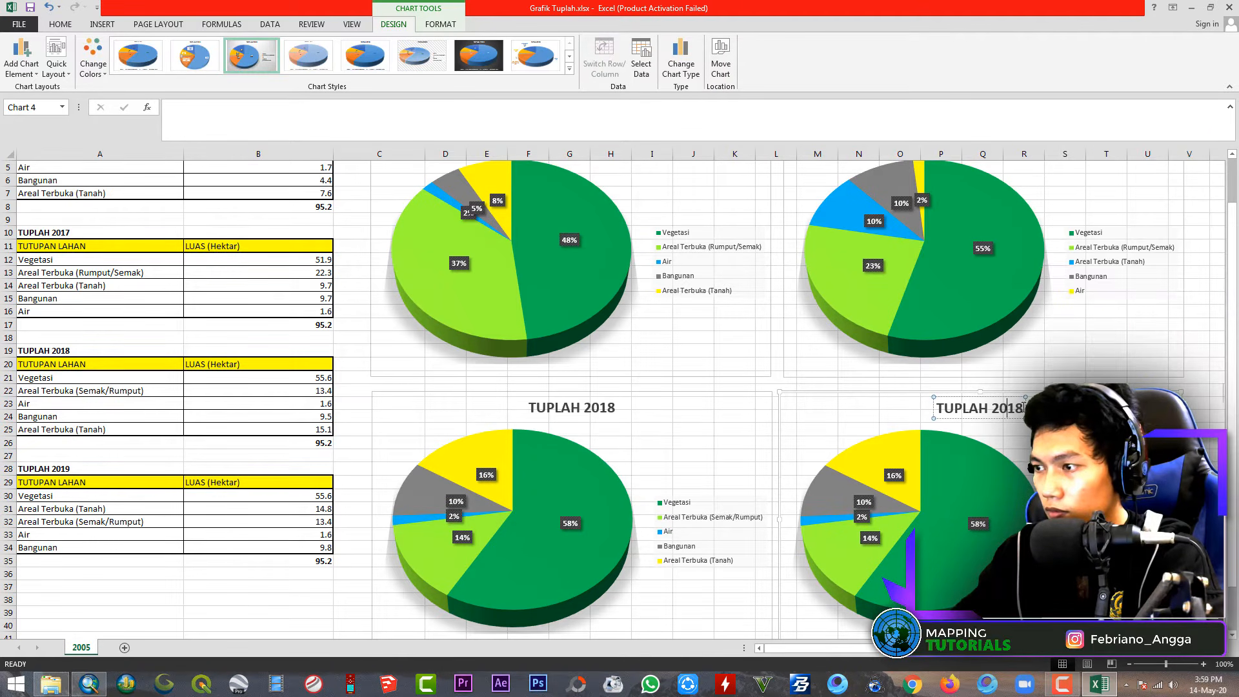
double_click(1024, 407)
text(2019)
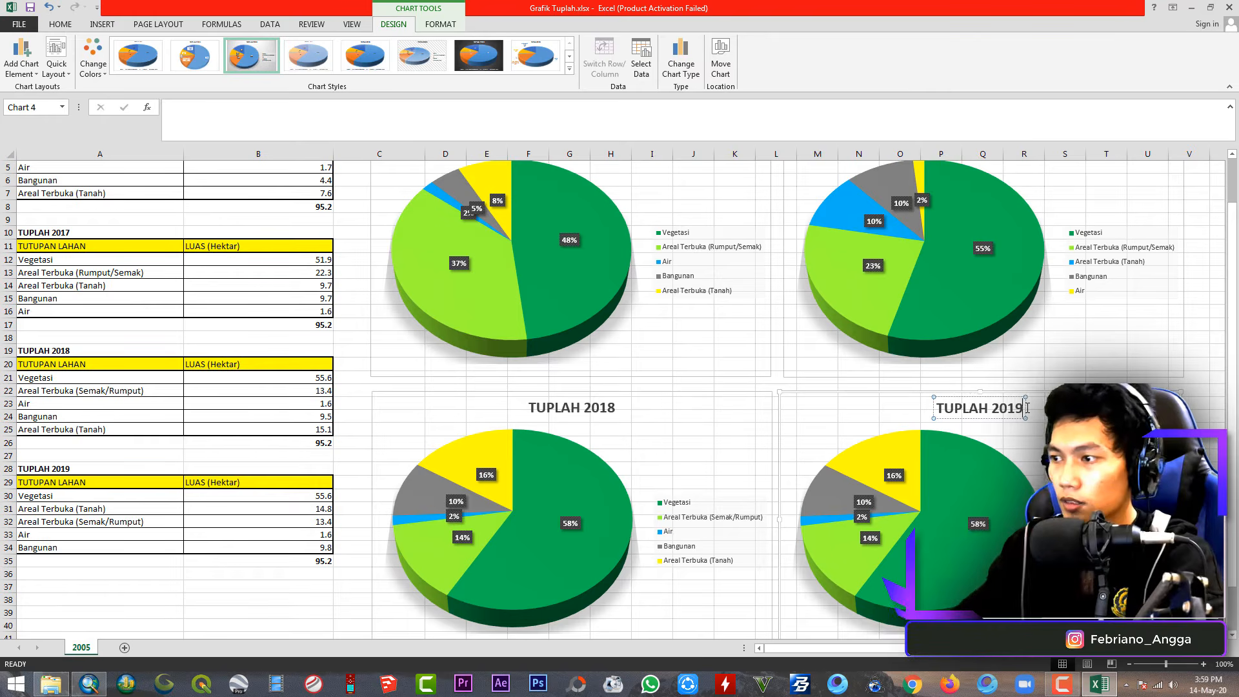
Move the TUPLAH 2019 chart's data source to the 2019 table, with values from B30:B34 and category labels from A30:A34
click(988, 471)
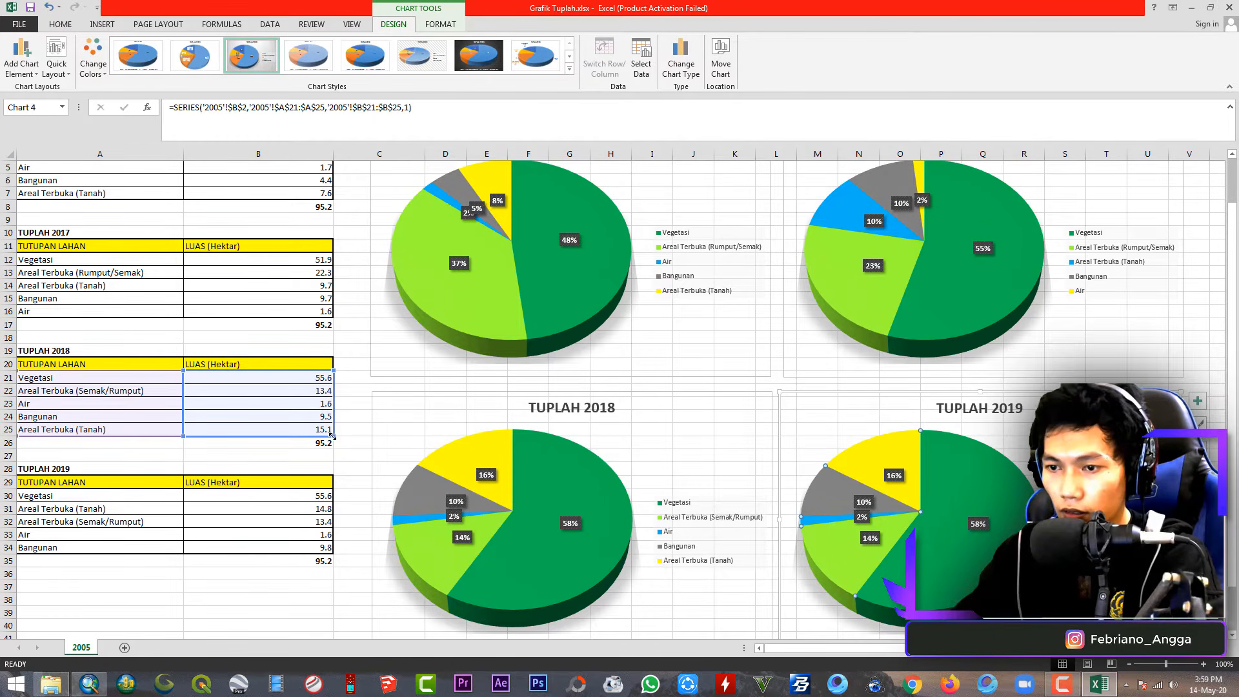
drag(332, 437, 331, 554)
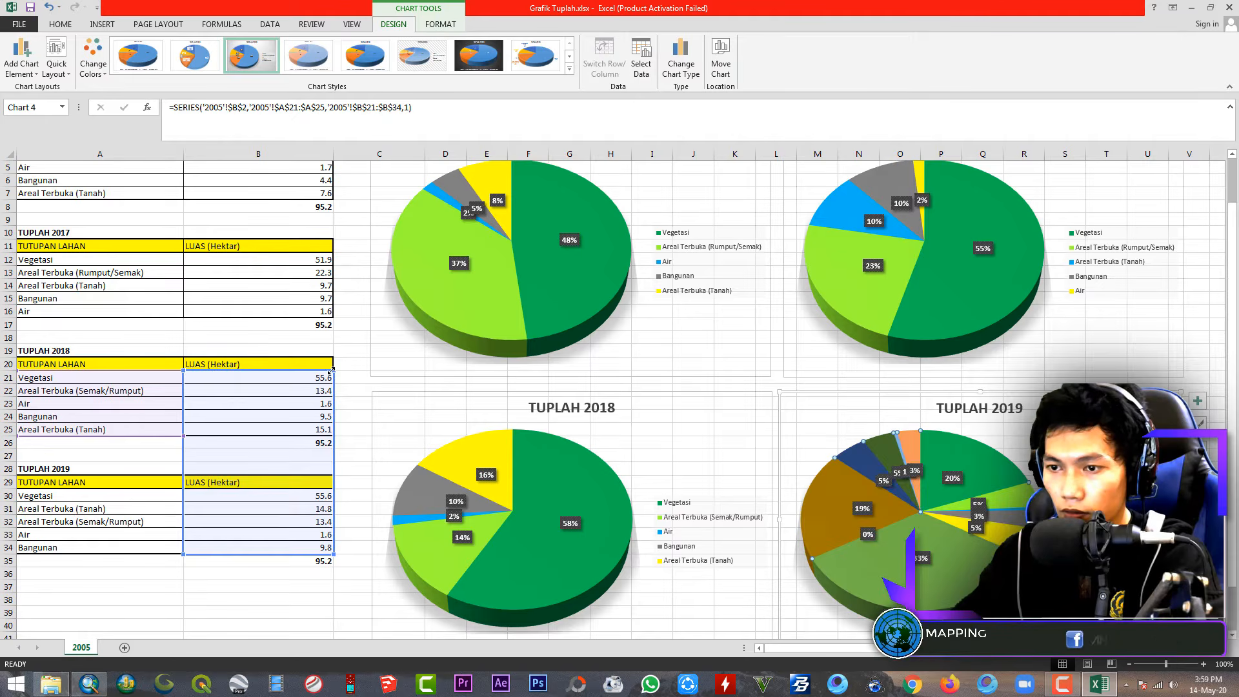
drag(331, 371, 331, 490)
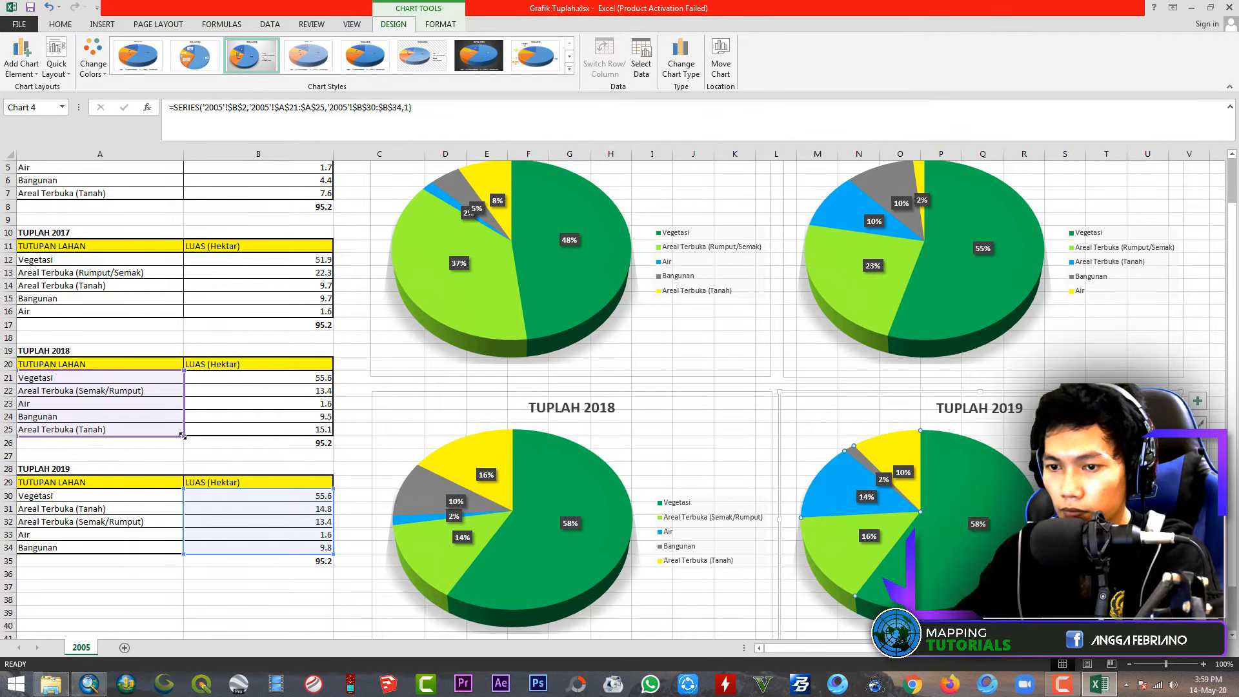
drag(184, 436, 183, 553)
drag(184, 371, 184, 489)
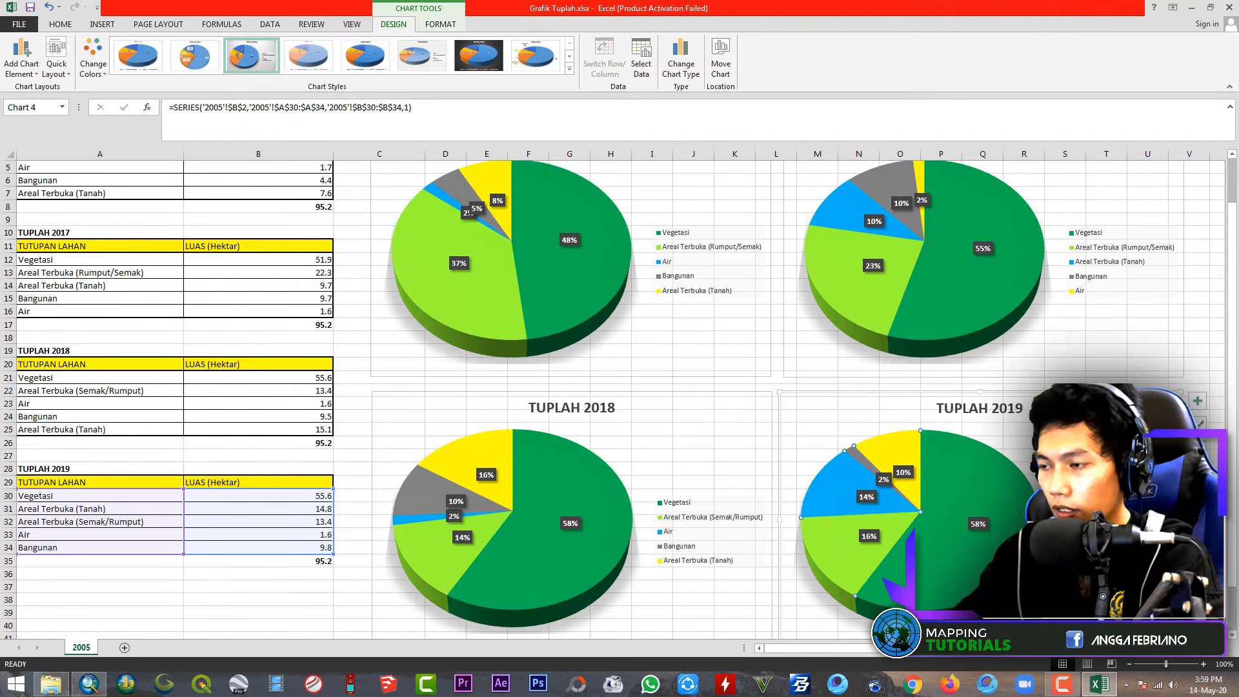
click(1193, 356)
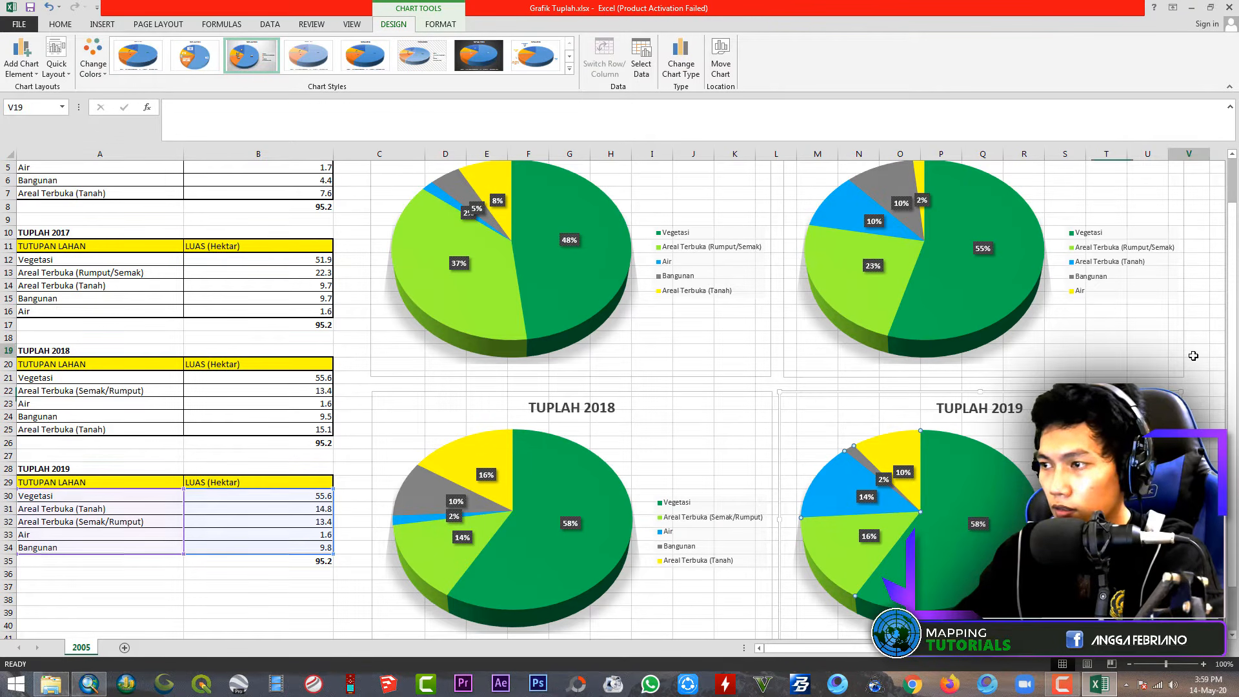
ctrl+scroll(828, 488, down, 3)
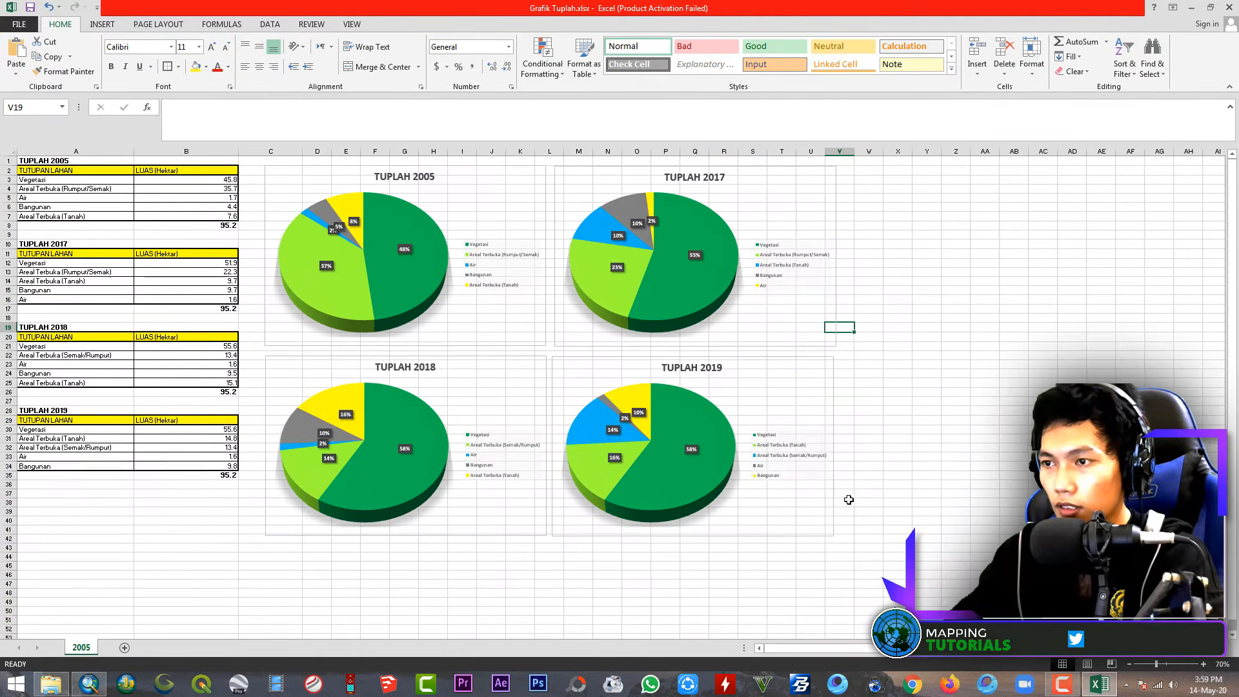
click(952, 372)
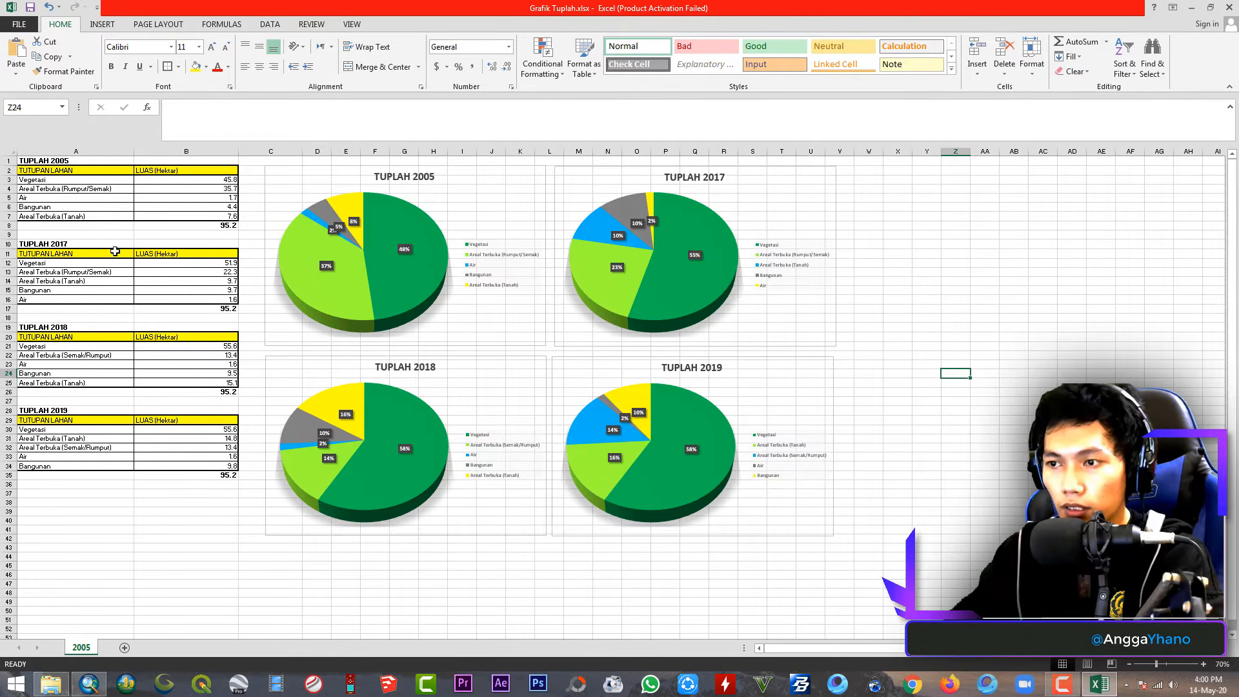
click(926, 255)
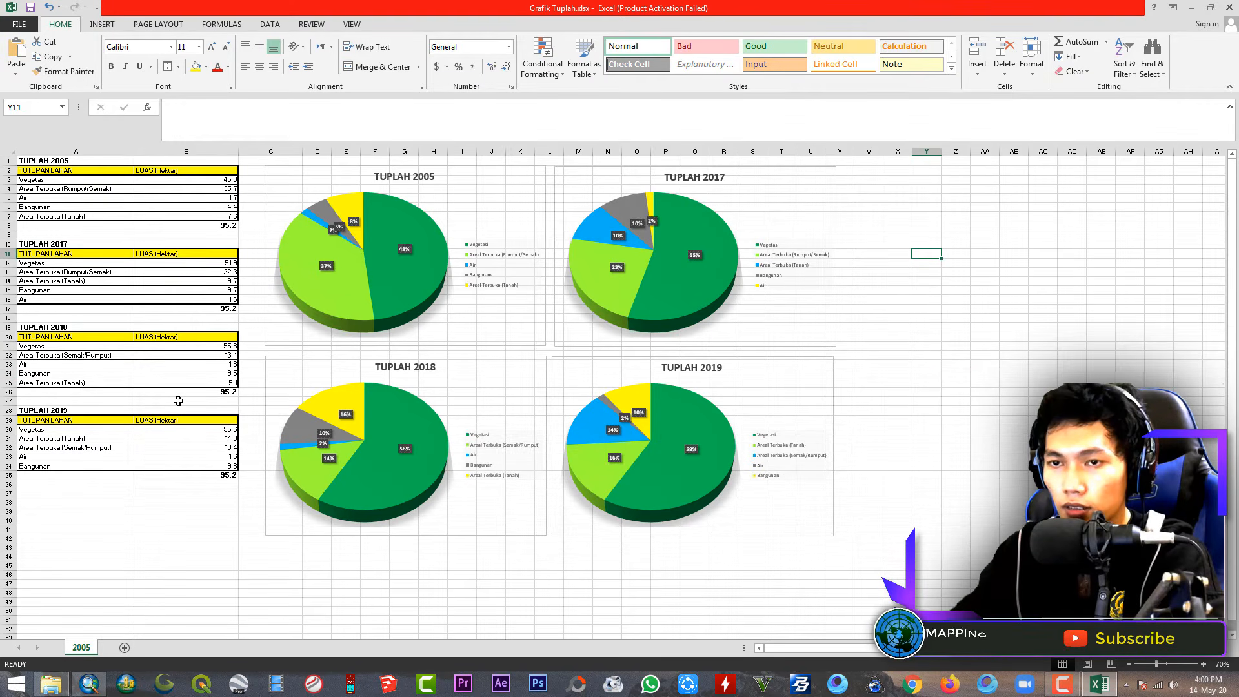
Enter the heading VEGETASI in cell A37, below the TUPLAH 2019 table
click(25, 510)
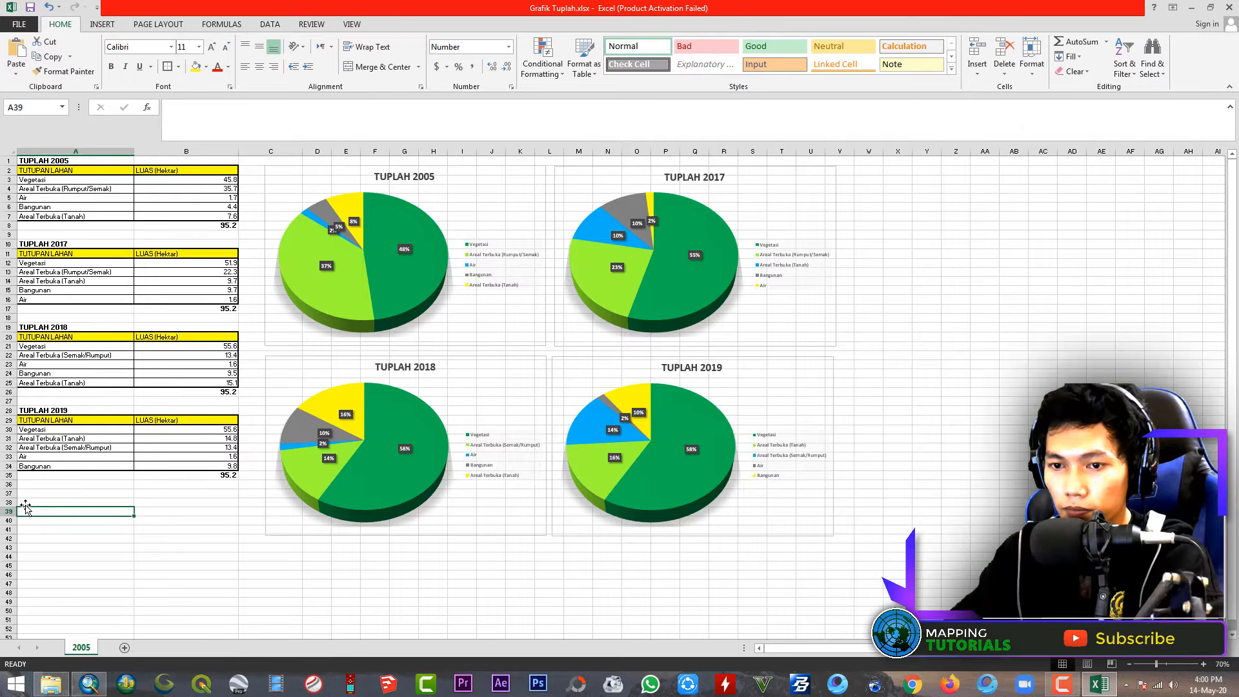
click(25, 503)
scroll(27, 506, up, 2)
scroll(62, 526, down, 2)
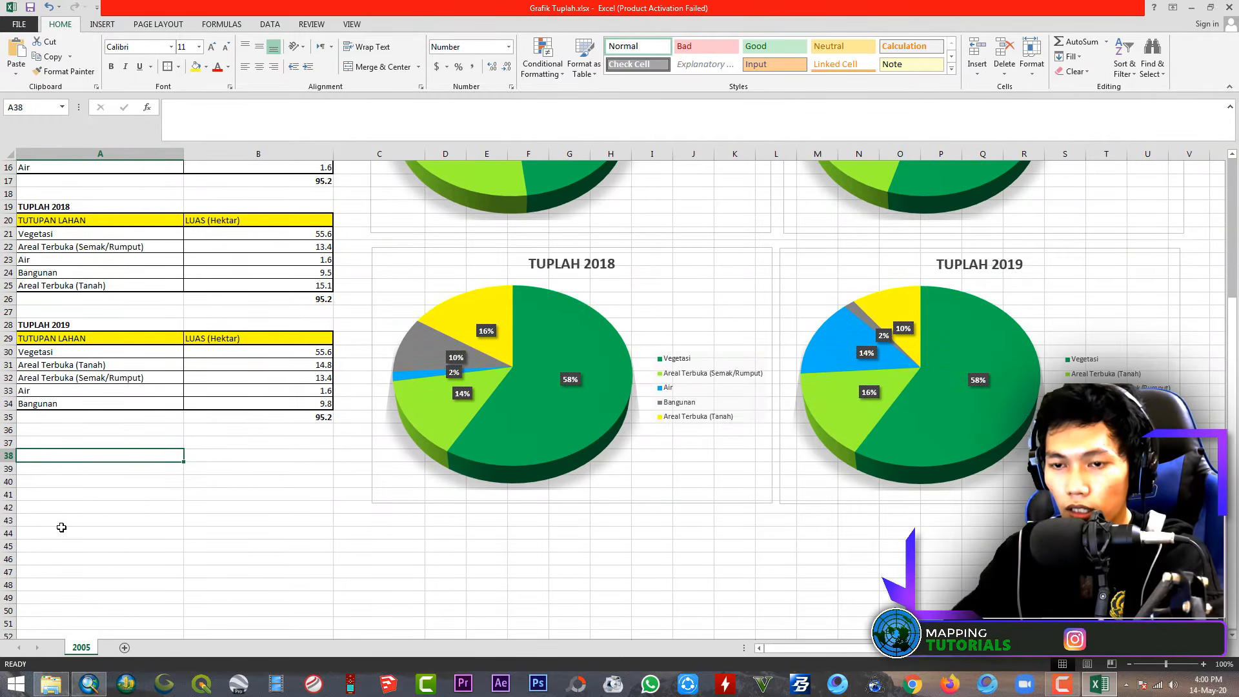
click(47, 481)
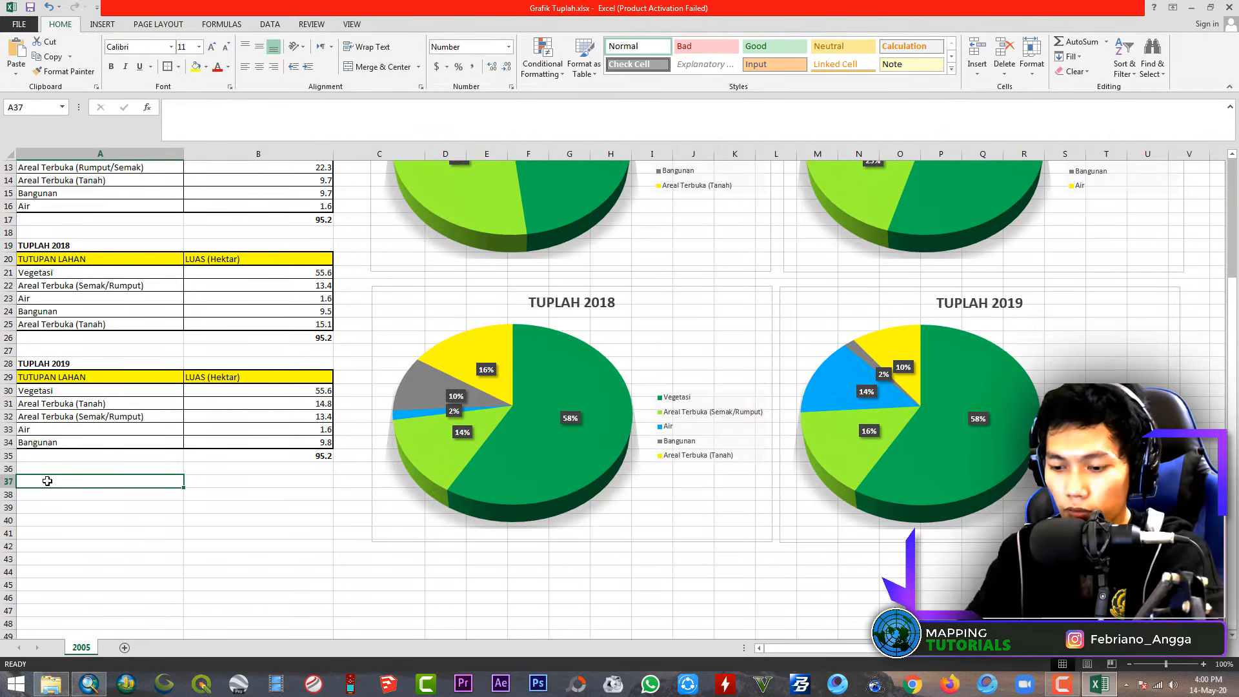
text(veget)
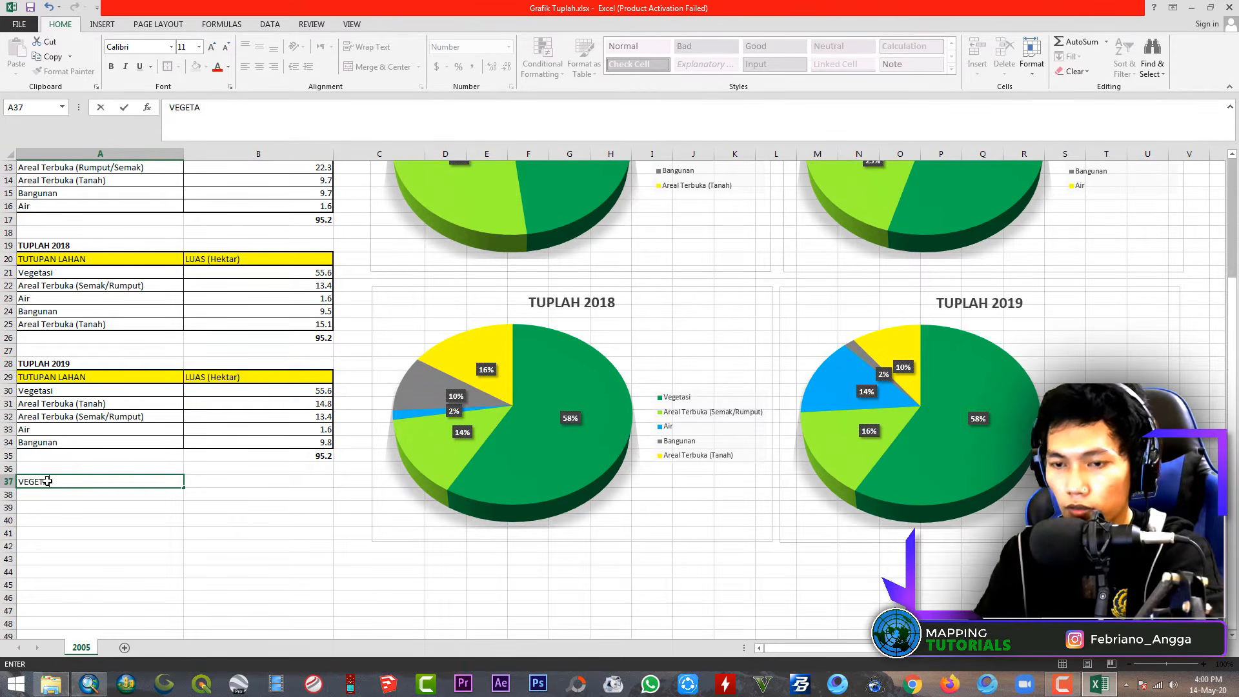
key(Return)
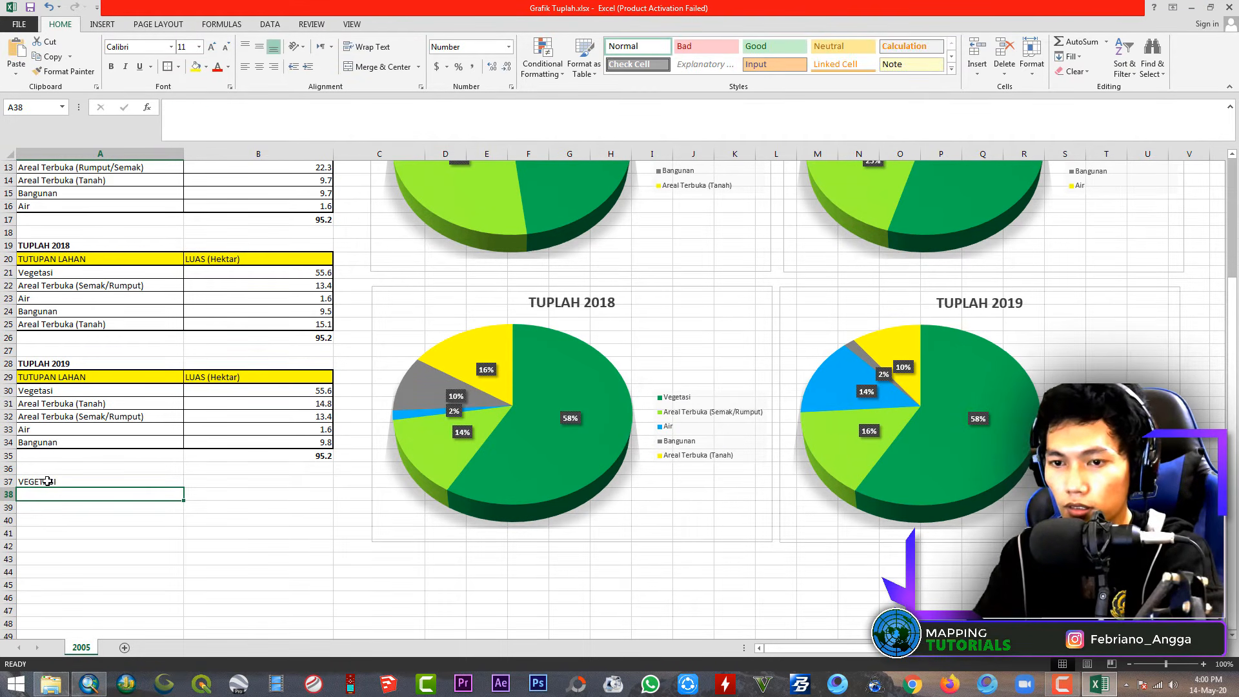
Enter the years 2005, 2017, 2018 and 2019 in A38:A41 under the VEGETASI heading
text(2005)
key(Return)
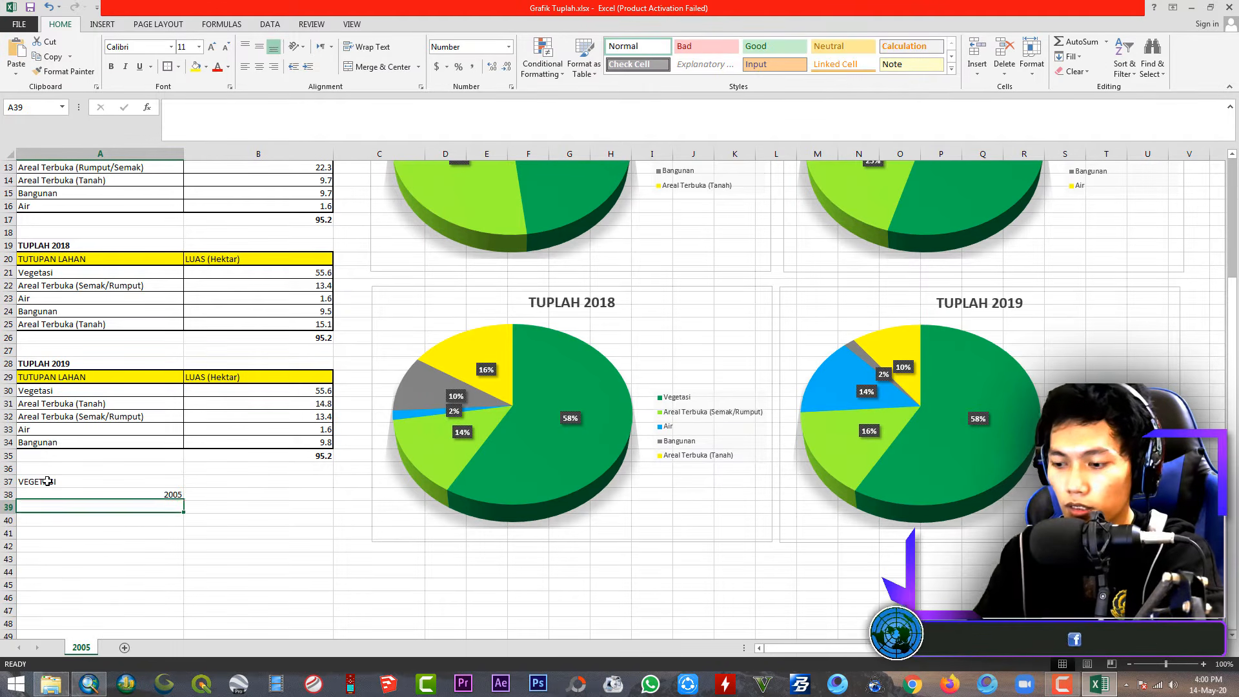
text(2017)
key(Return)
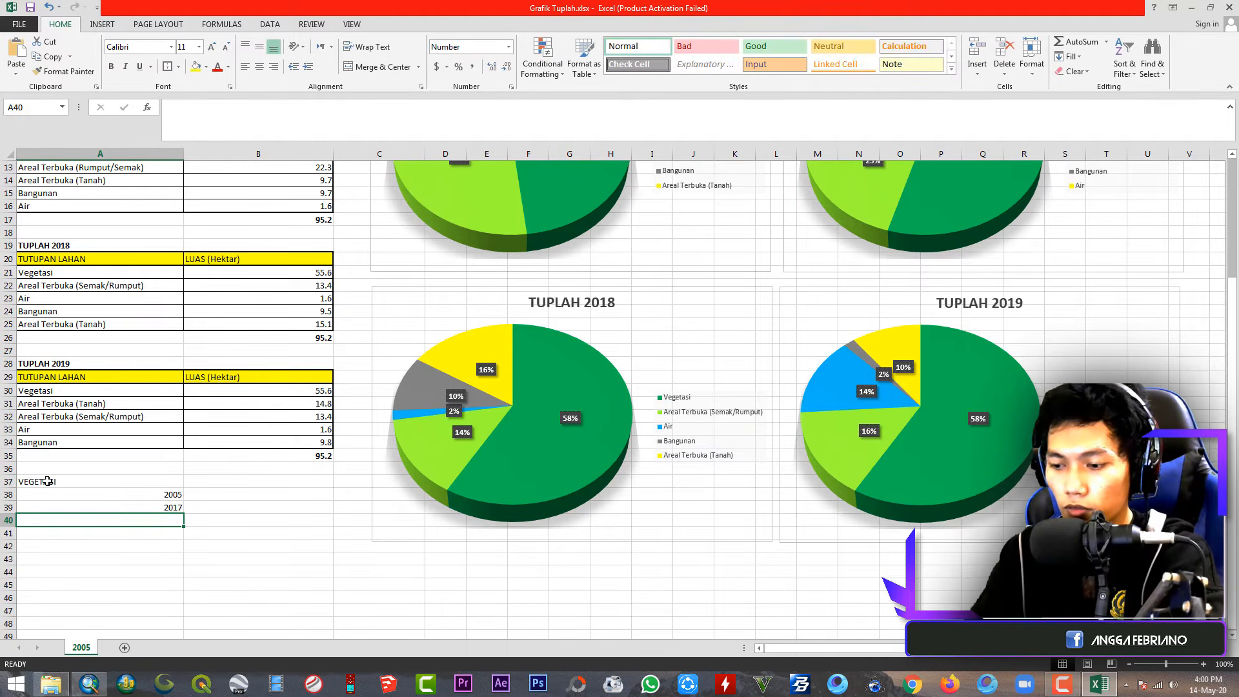
text(2018)
key(Return)
text(2019)
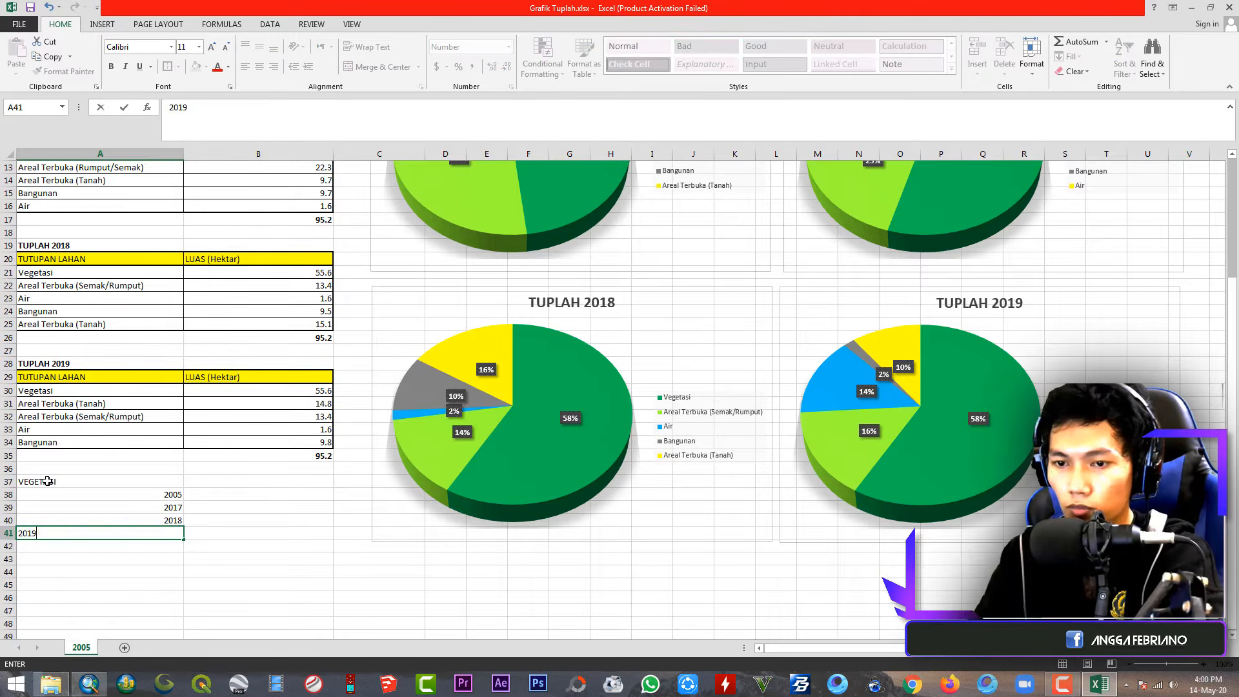
key(Return)
Enter the heading AREAL TERBUKA (TANAH) in A43 and list 2005, 2017, 2018 and 2019 beneath it in A44:A47
key(Return)
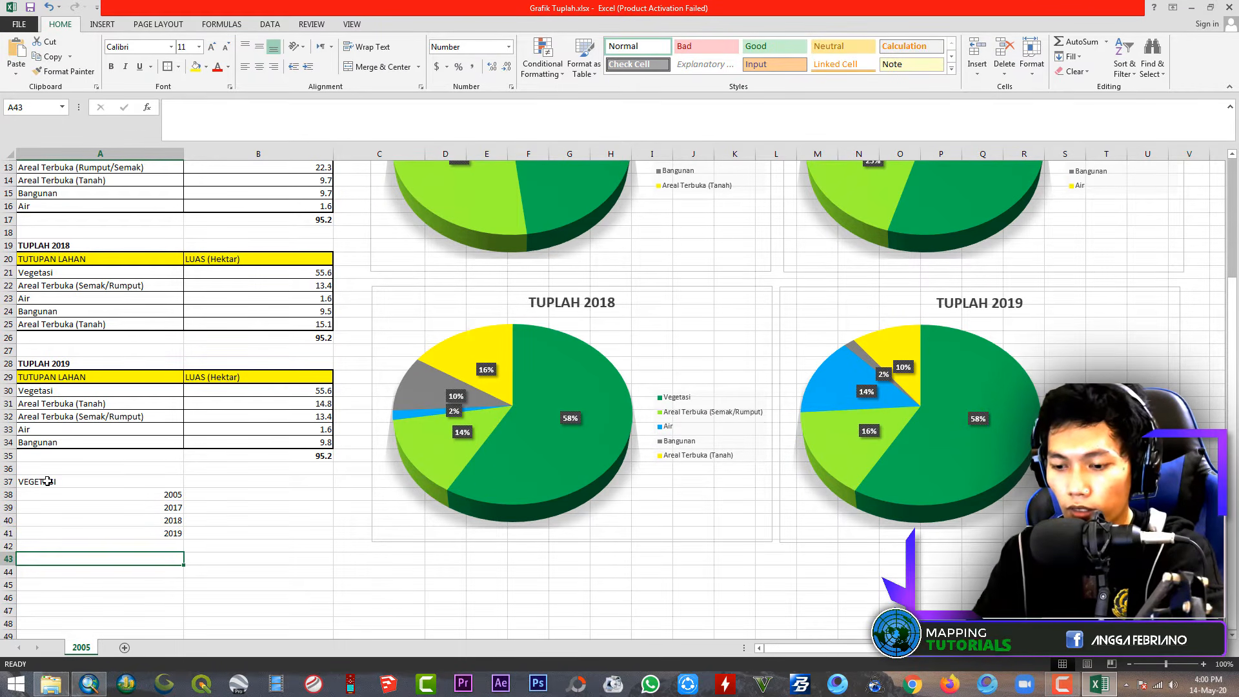
text(AREAL TERBUKA (TANAH)
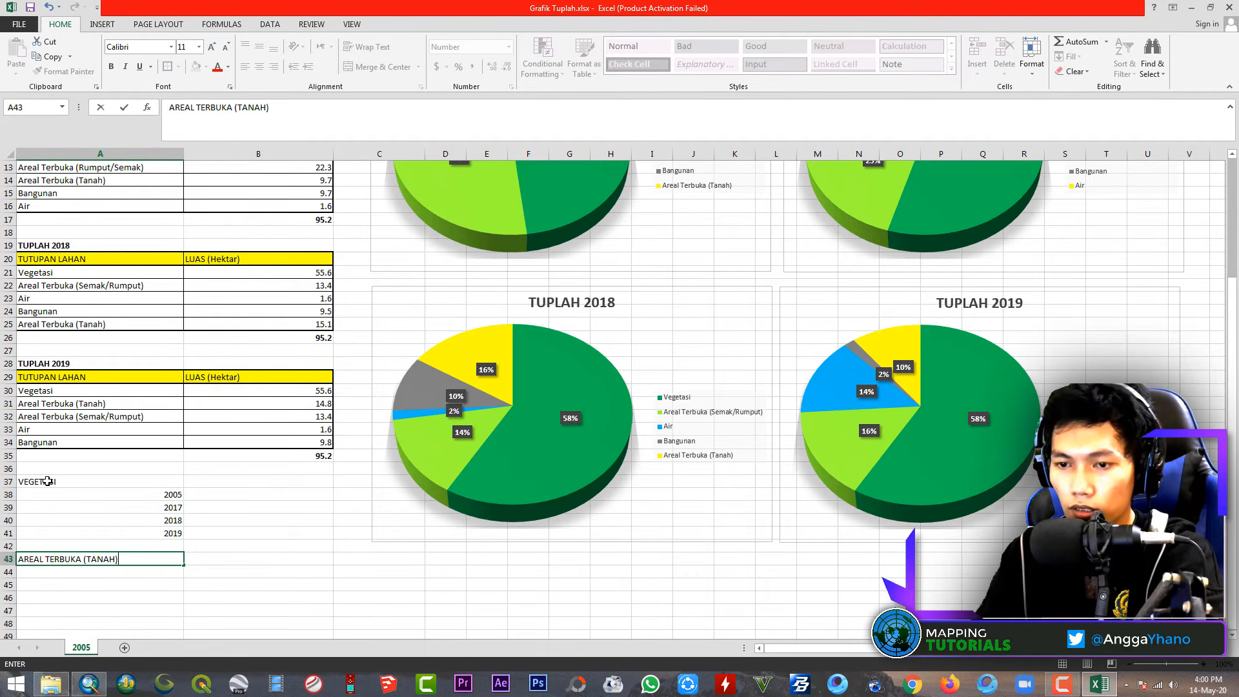
key(Return)
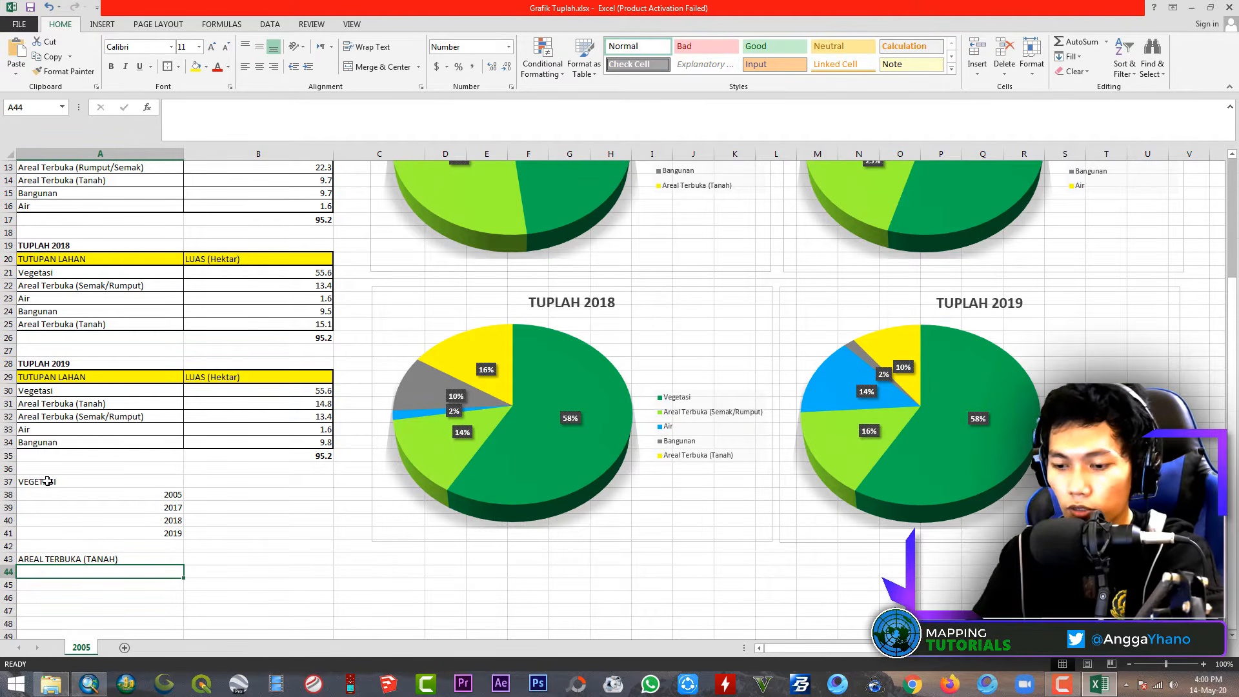
text(2005)
key(Return)
text(2017)
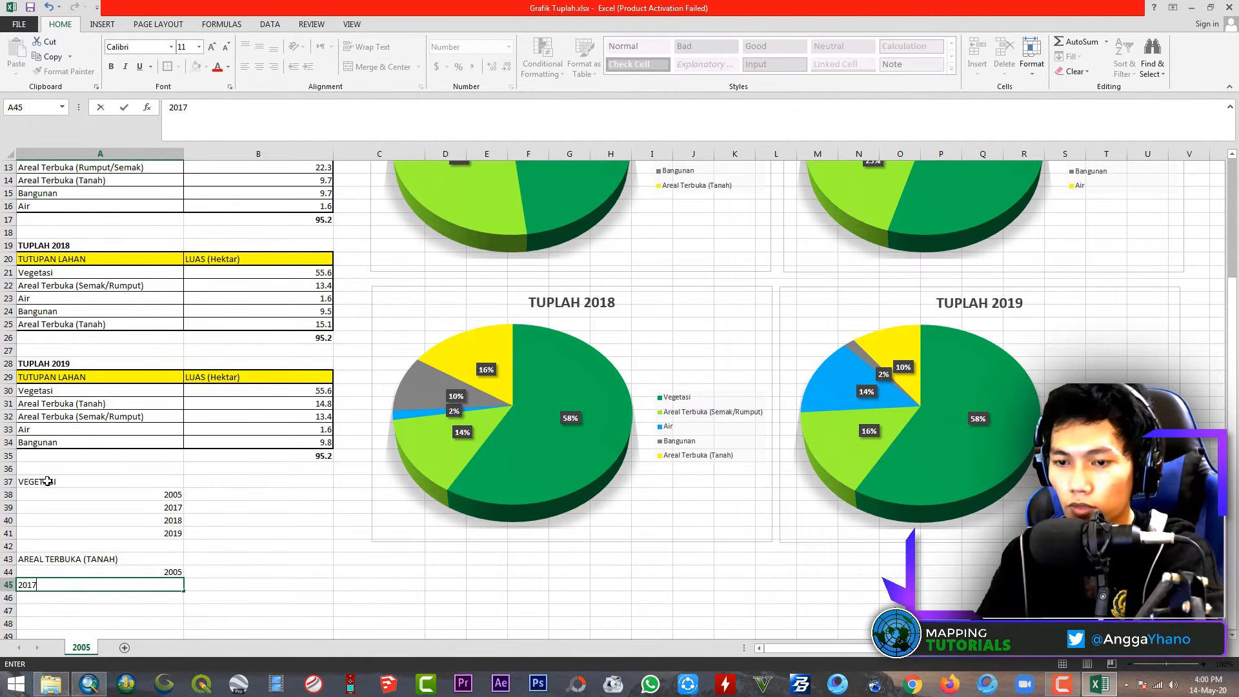
key(Return)
text(2)
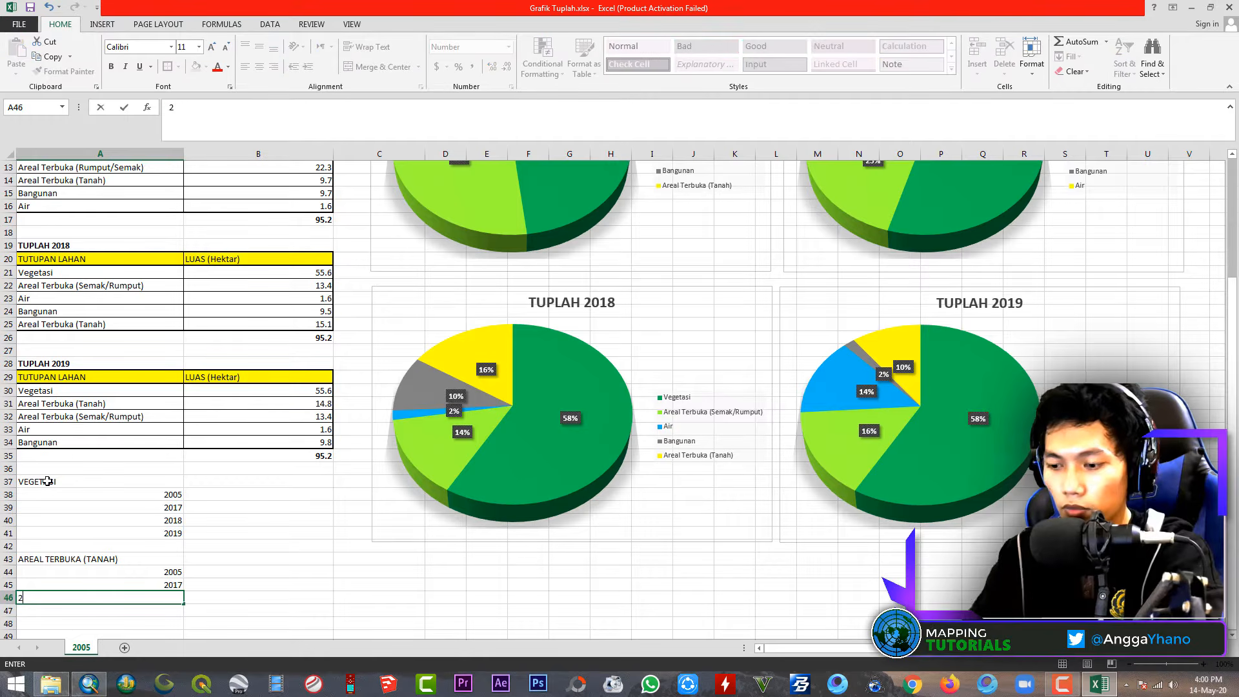
text(018)
key(Return)
text(20)
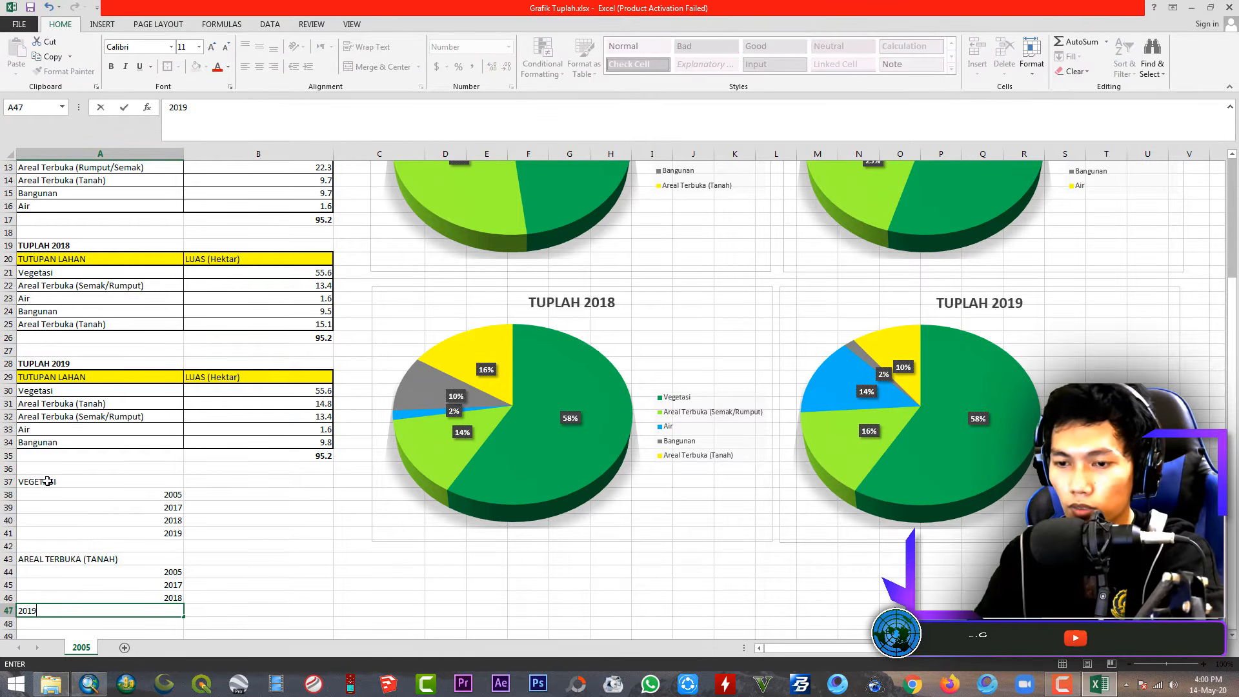
text(19)
key(Return)
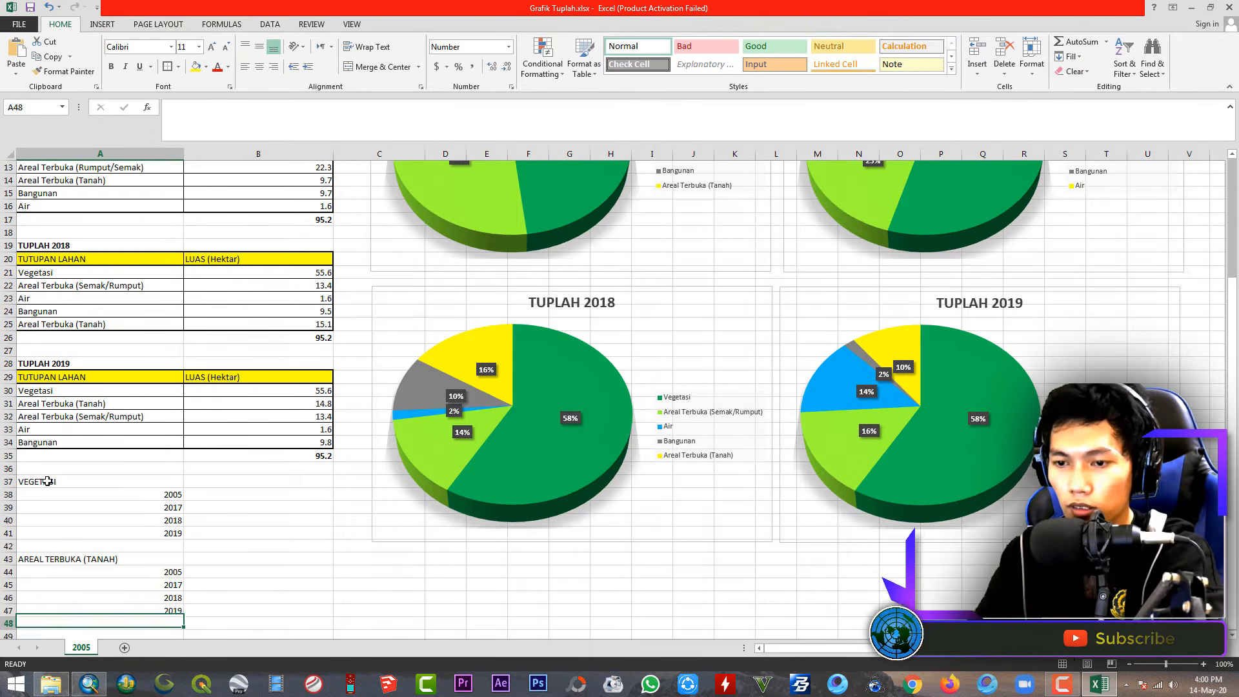
Enter the column heading LUAS in B37, beside VEGETASI
click(204, 483)
text(LUAS)
key(Return)
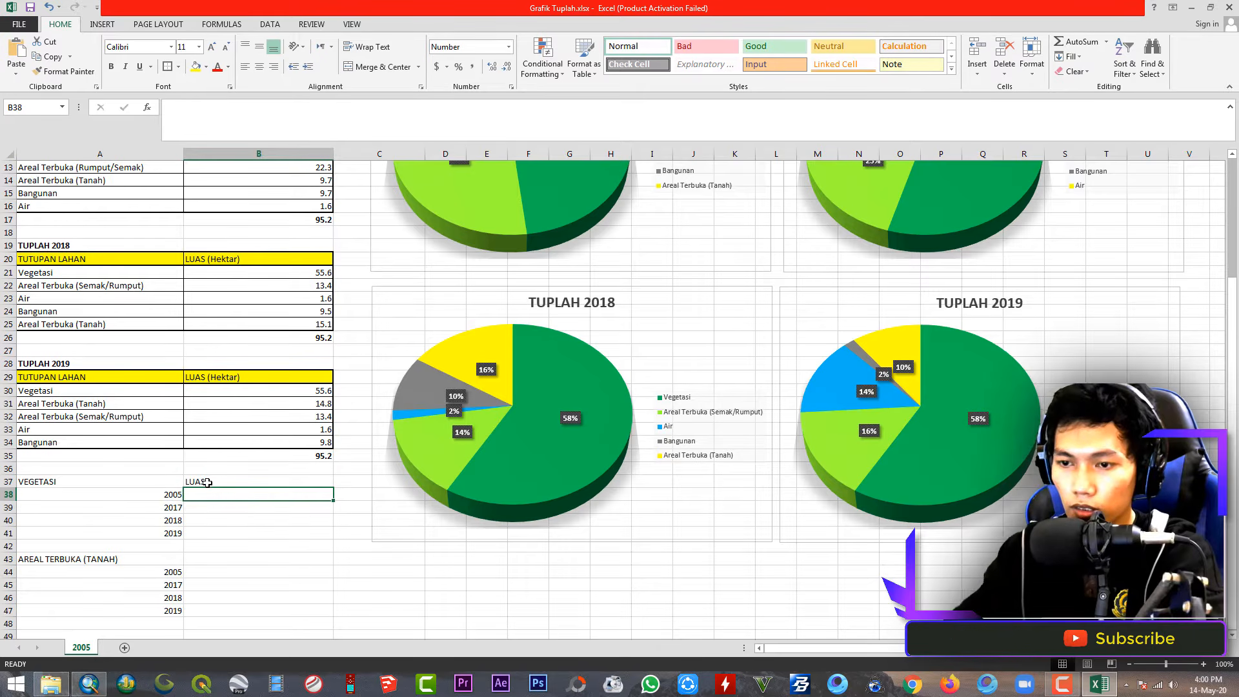
Apply all borders and a thick outer box border to the VEGETASI table A37:B41
drag(52, 483, 209, 531)
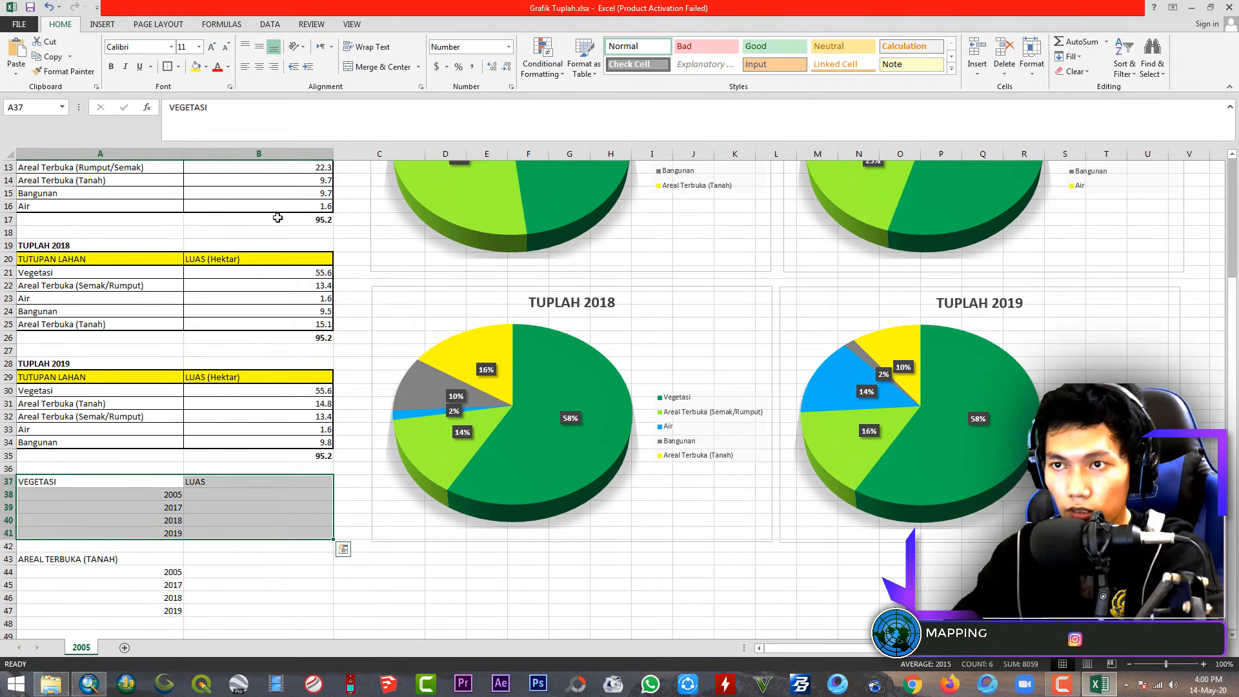
click(179, 67)
click(193, 178)
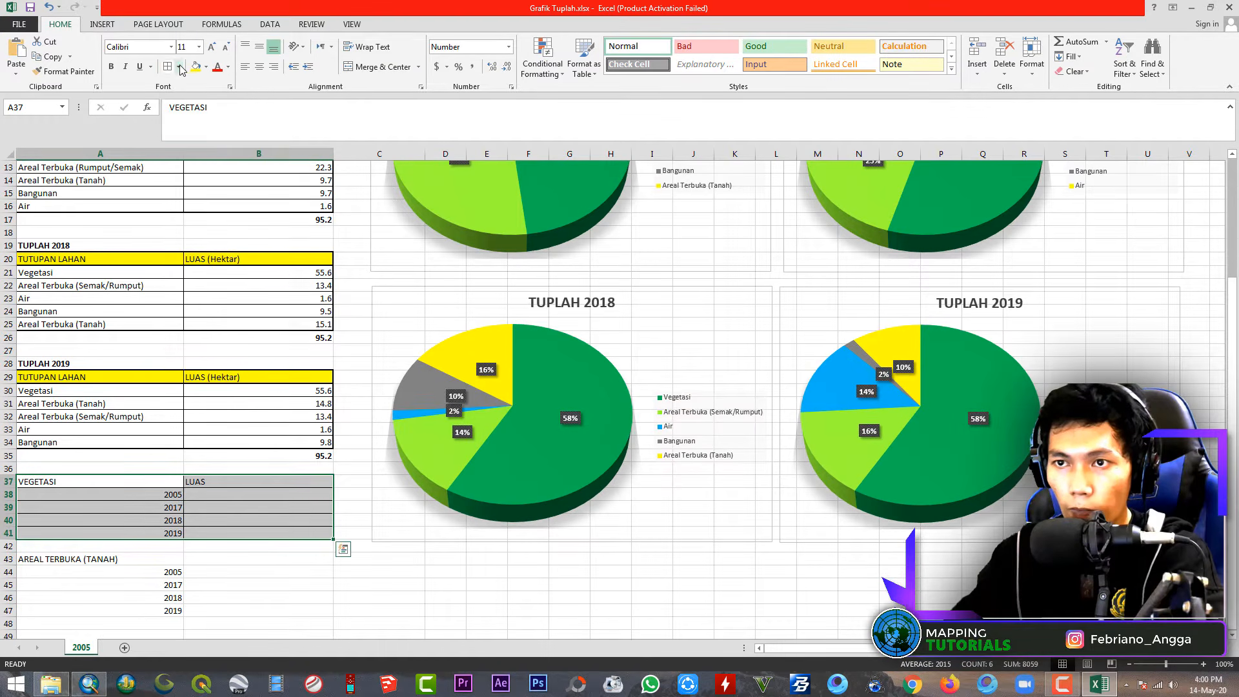
click(181, 67)
click(186, 205)
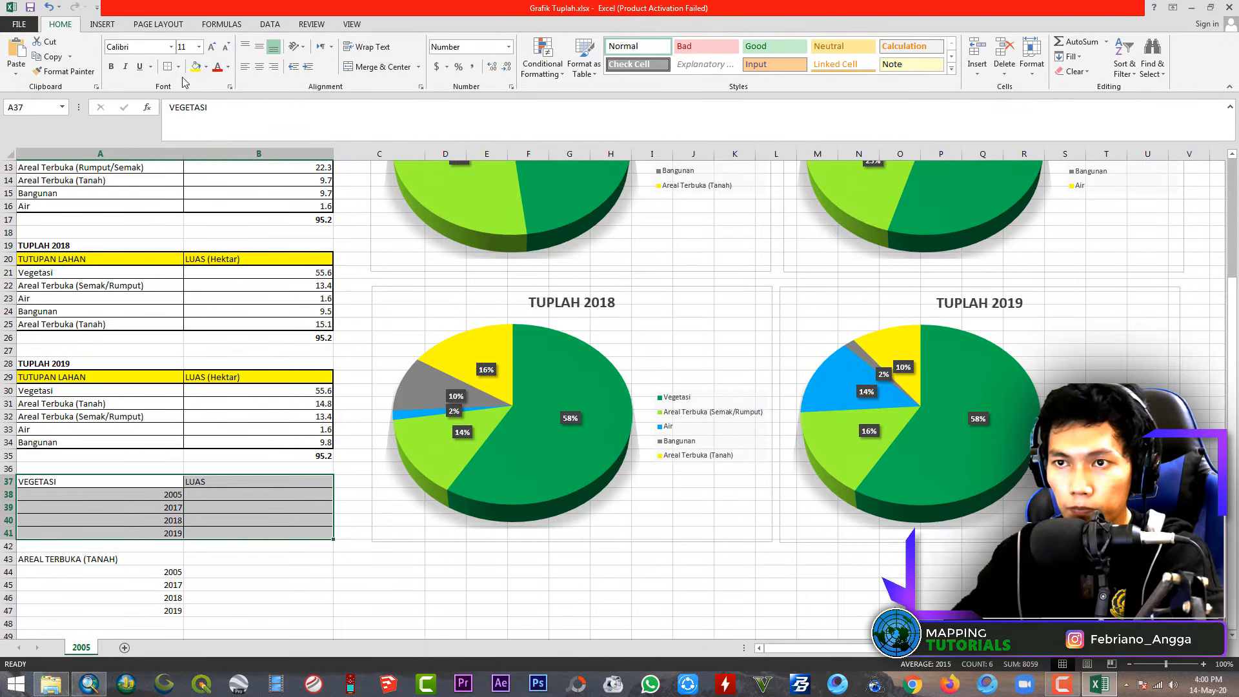
click(179, 67)
click(187, 204)
click(97, 520)
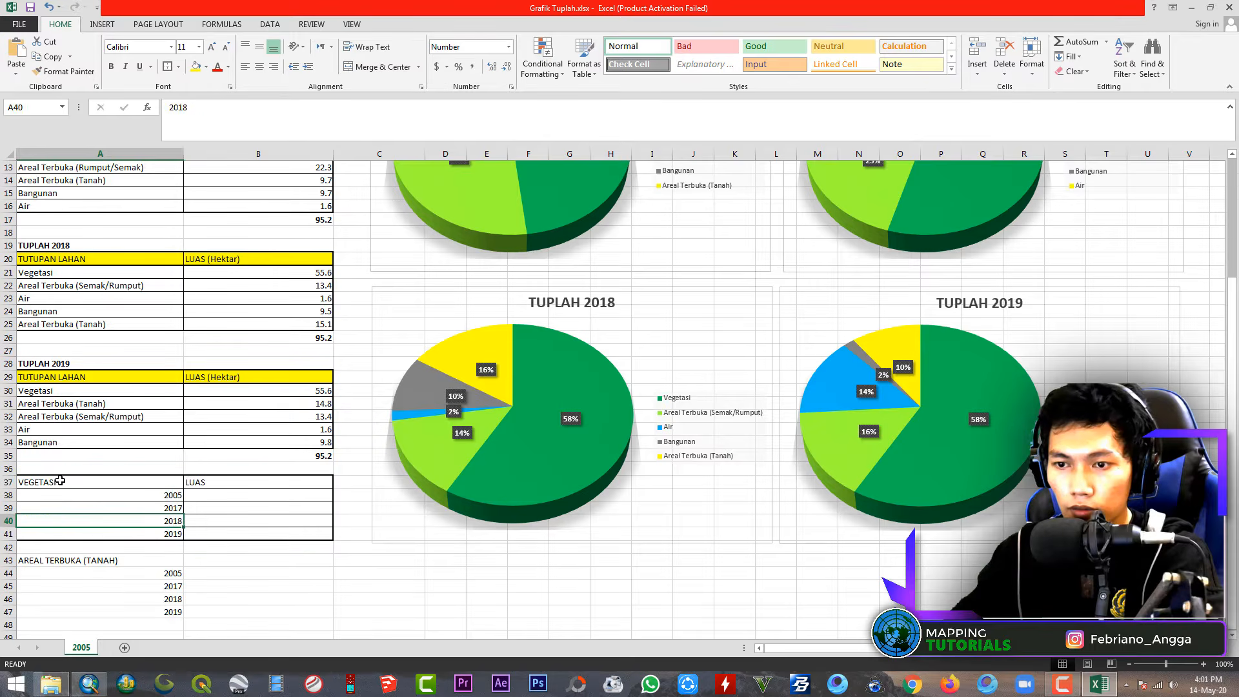
Fill the VEGETASI table's header row A37:B37 with blue
drag(60, 481, 243, 481)
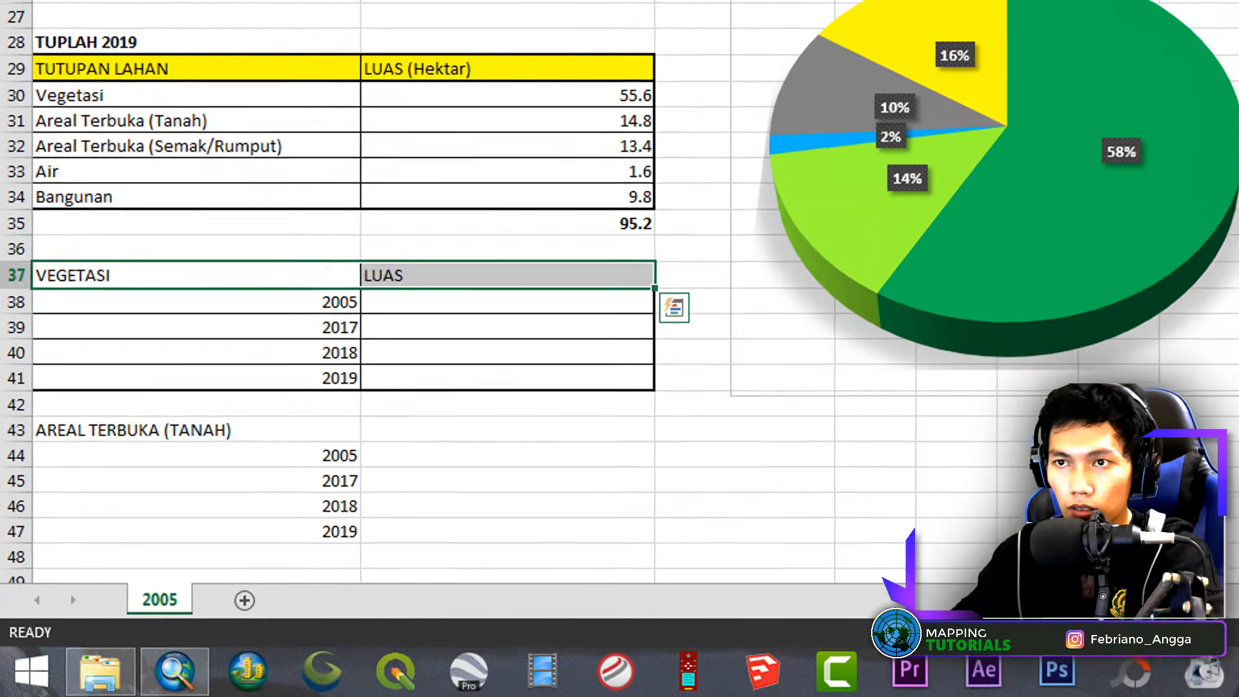
click(203, 68)
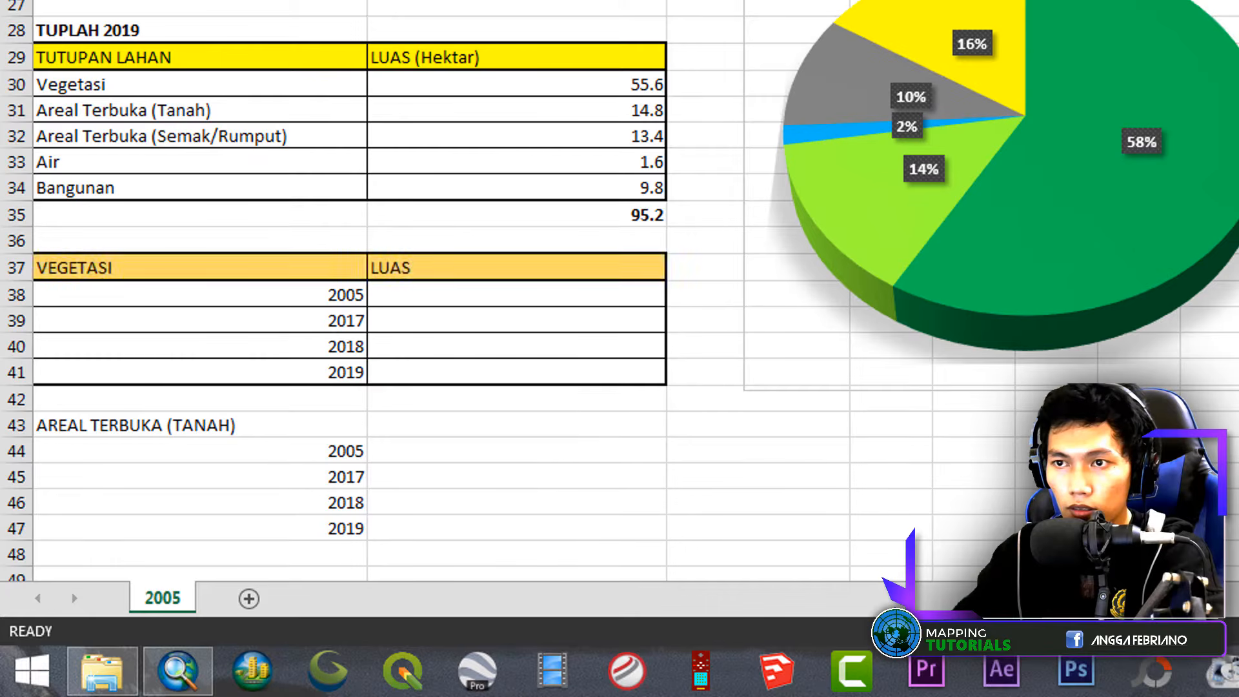
click(529, 0)
drag(494, 390, 493, 376)
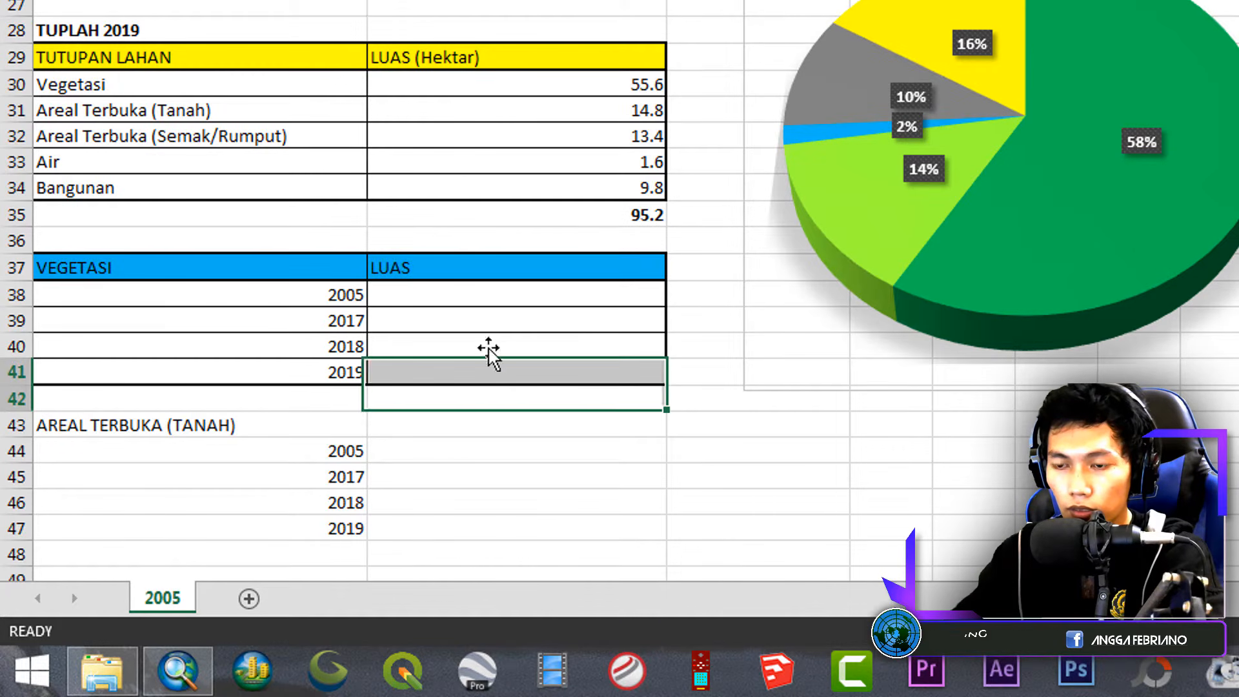
click(412, 296)
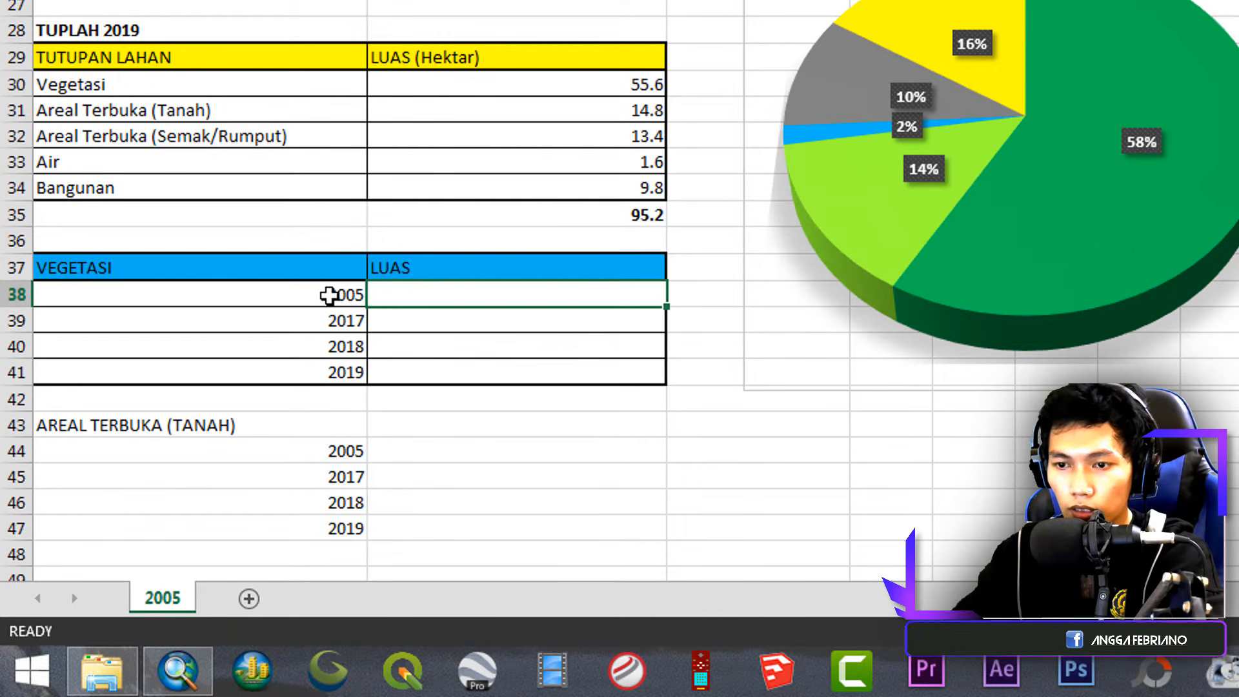
Centre the years in A38:A41 horizontally
drag(329, 296, 339, 373)
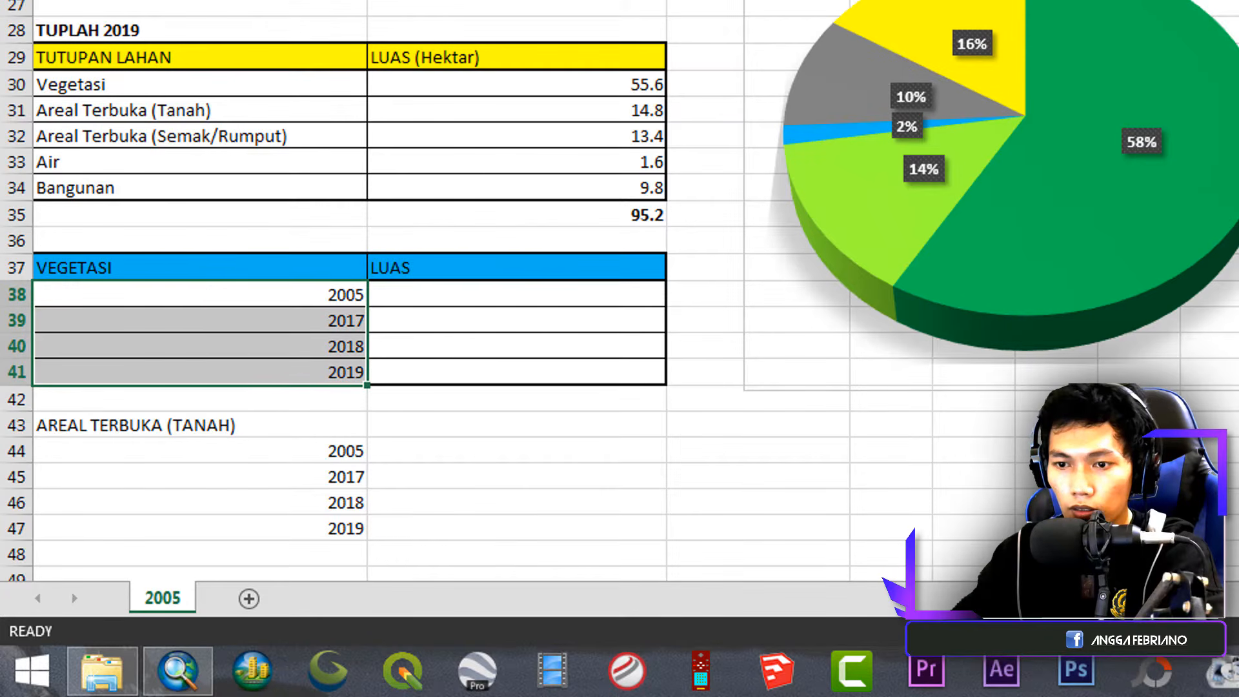
click(400, 0)
click(500, 336)
click(478, 293)
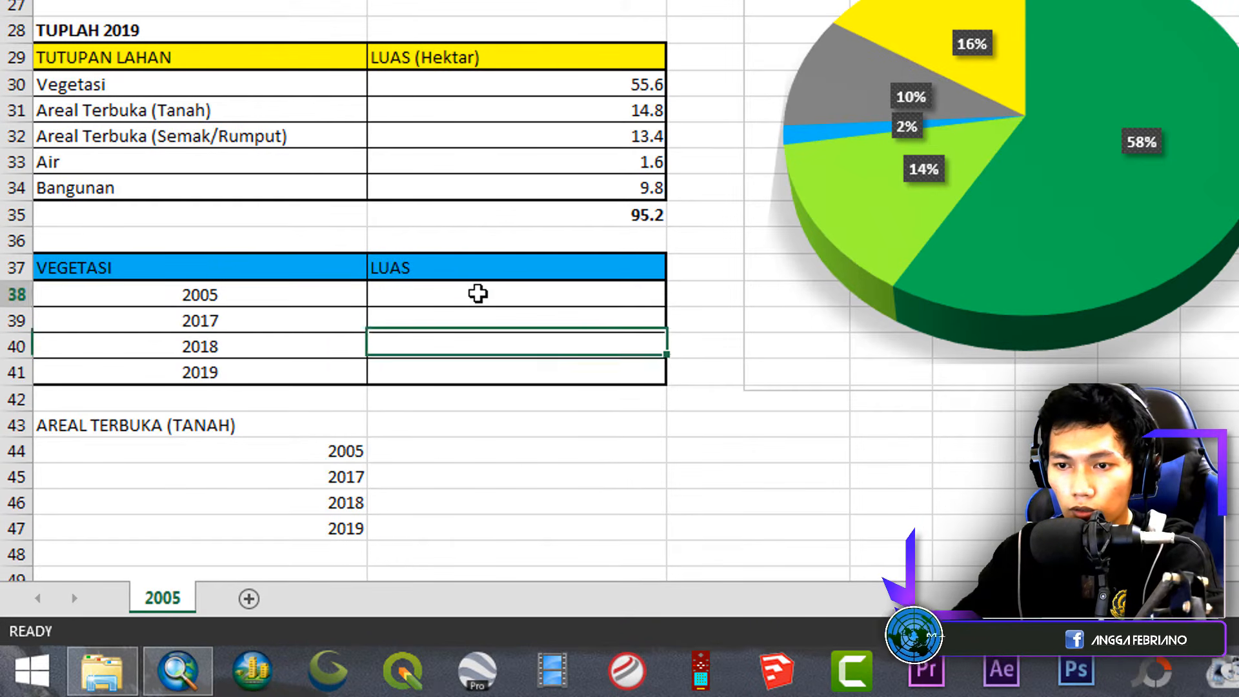
Make the header row A37:B37, VEGETASI and LUAS, bold
drag(257, 271, 387, 265)
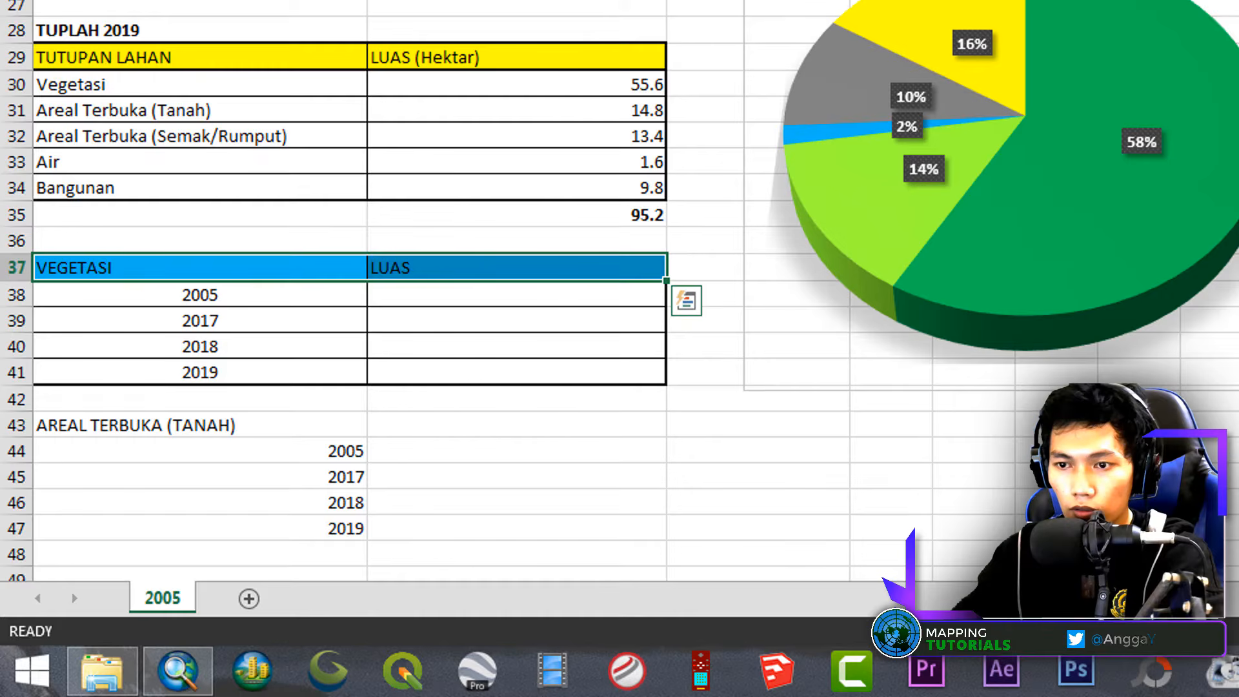
key(ctrl+b)
click(514, 323)
click(458, 290)
Copy the Vegetasi area of 45.8 from the TUPLAH 2005 table into B38, beside 2005
scroll(459, 288, up, 3)
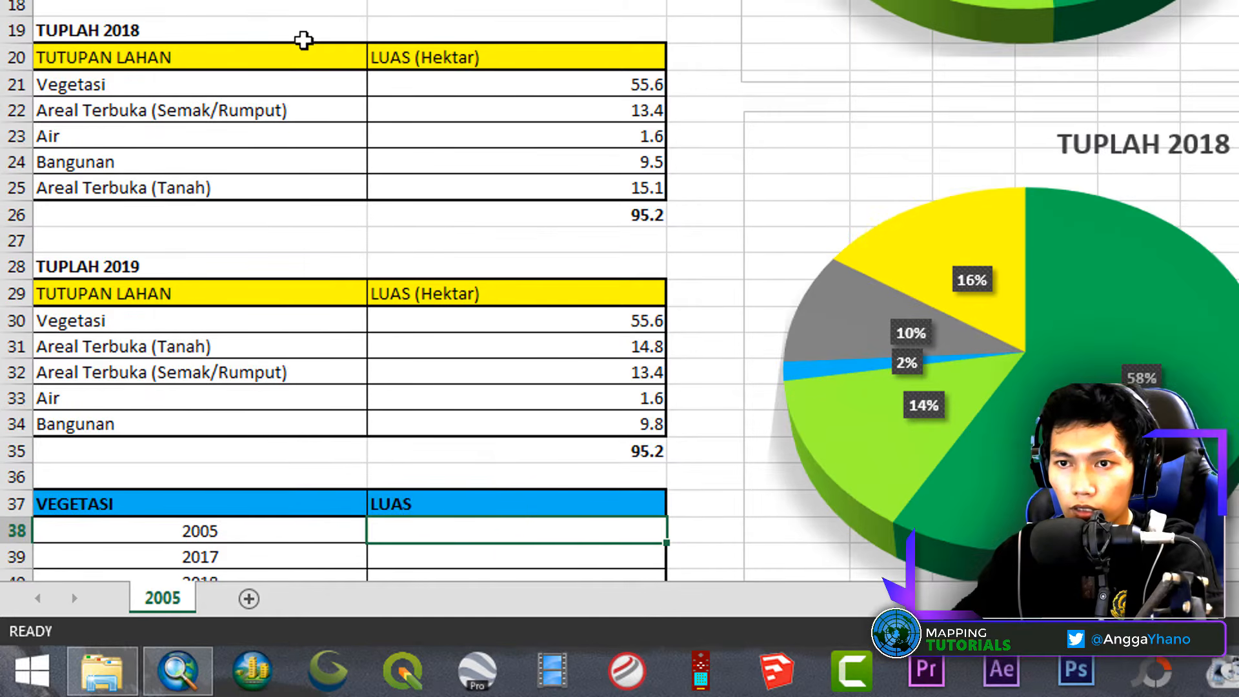
scroll(303, 41, up, 1)
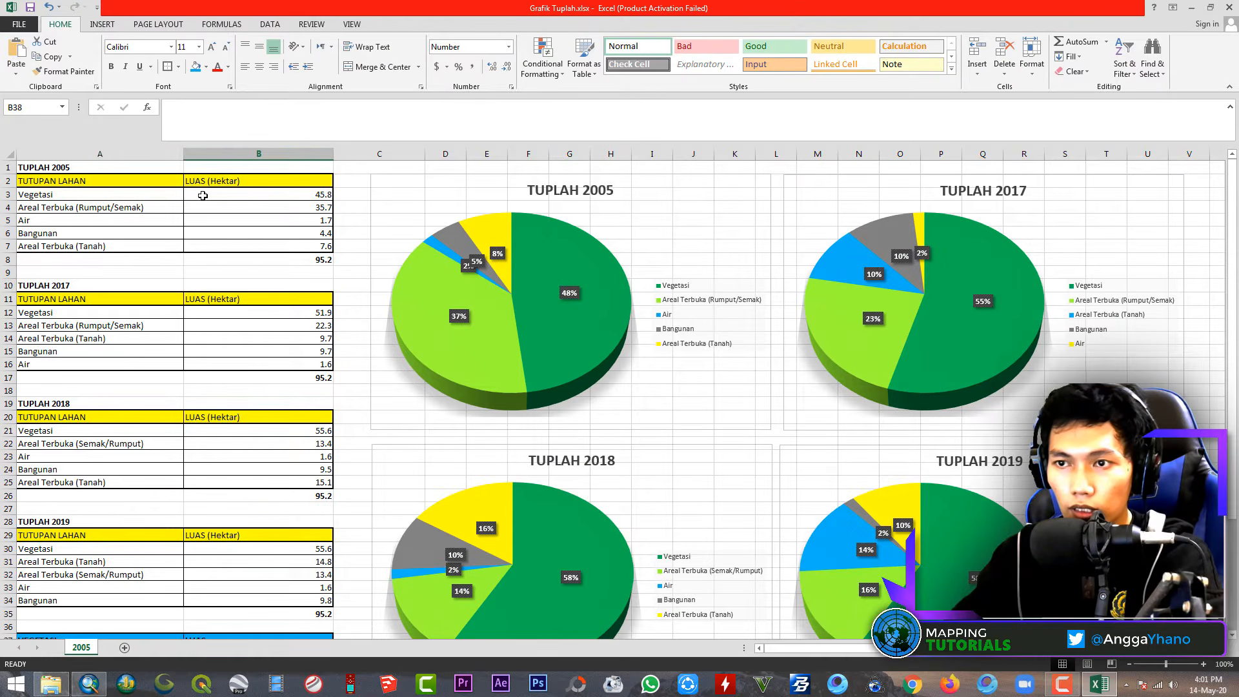
click(301, 192)
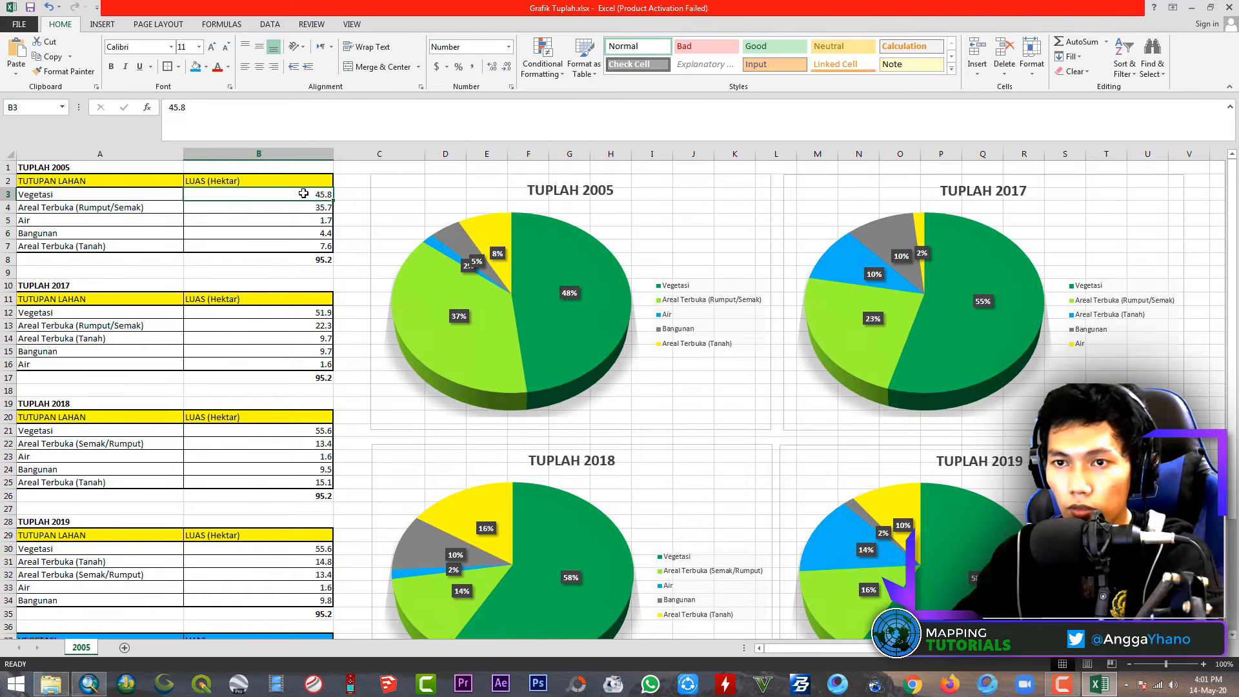
key(ctrl+c)
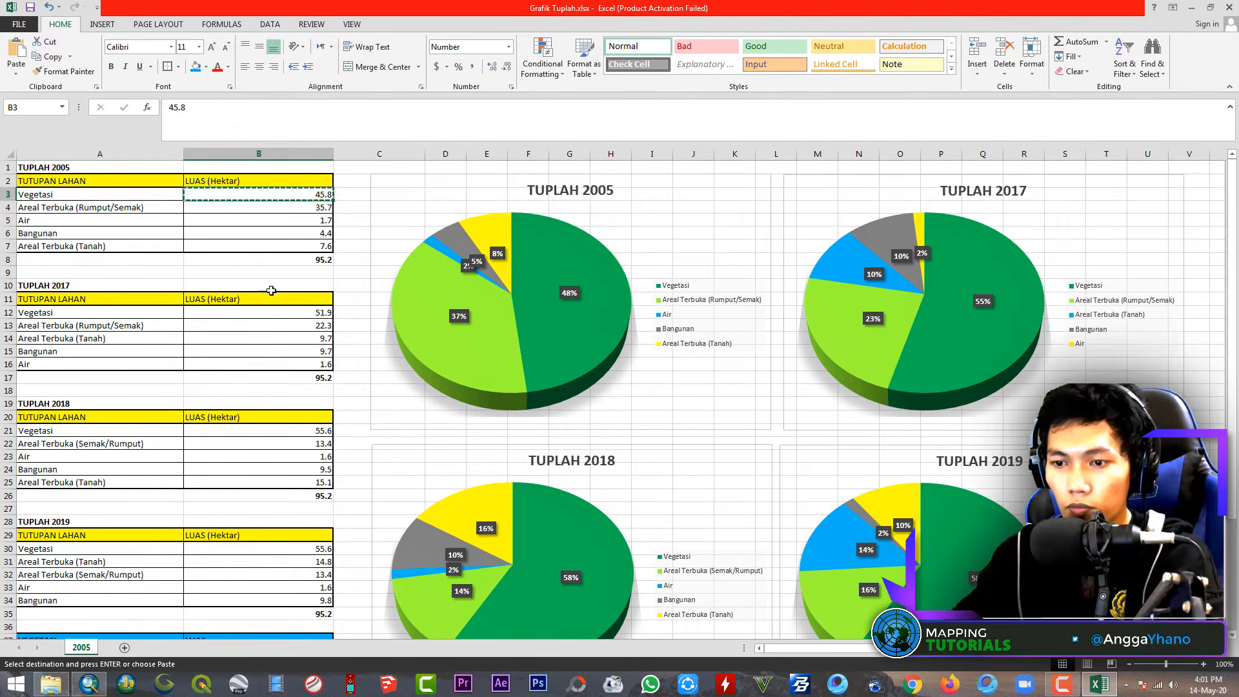
scroll(229, 525, down, 3)
click(219, 538)
key(ctrl+v)
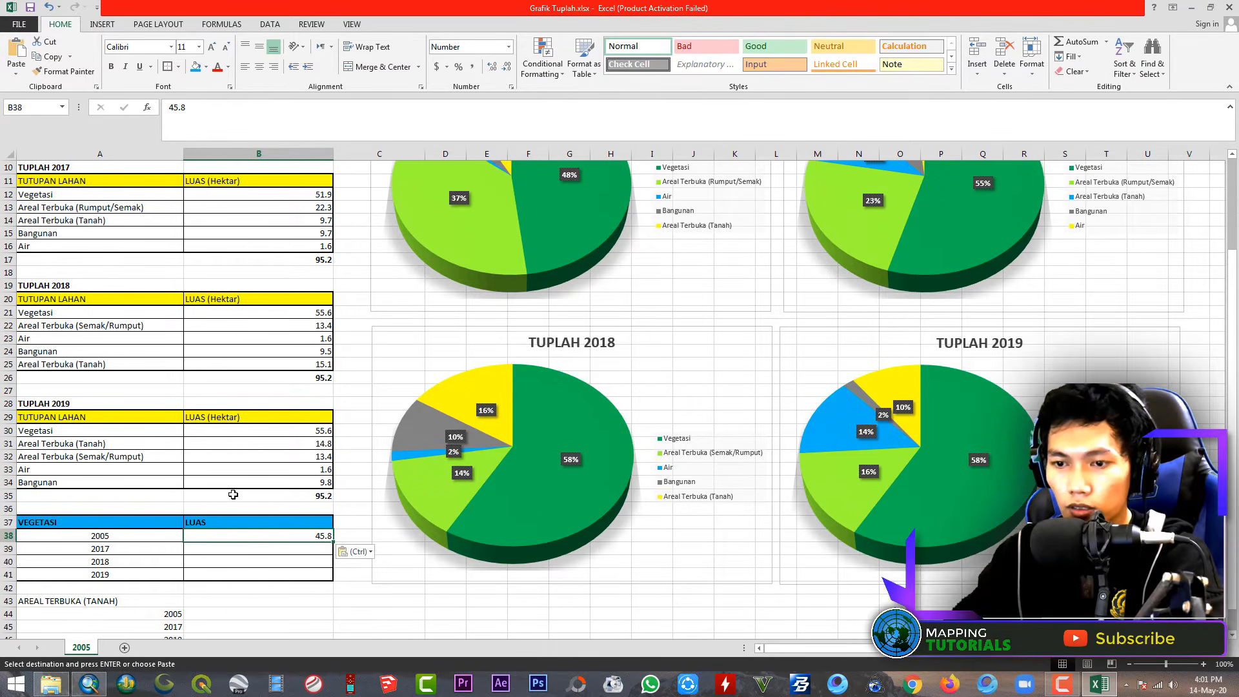
Copy the Vegetasi area of 51.9 from the TUPLAH 2017 table into B39, beside 2017
scroll(232, 490, up, 2)
click(258, 273)
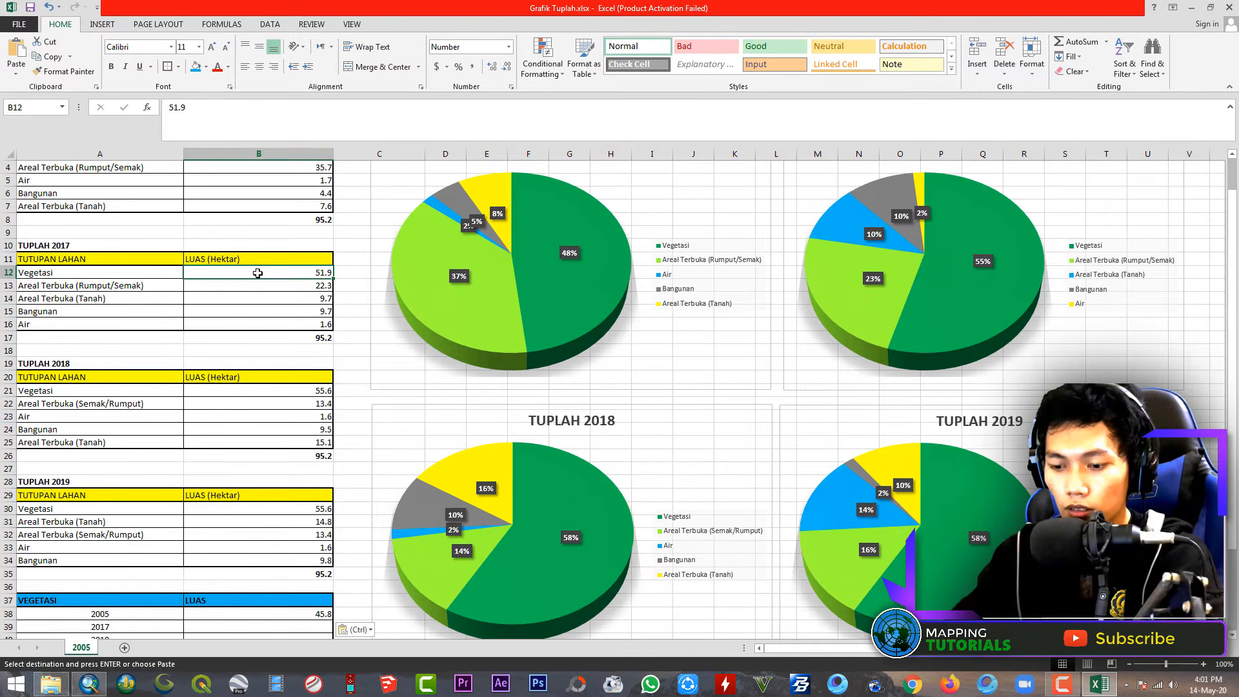
scroll(257, 524, down, 3)
click(256, 508)
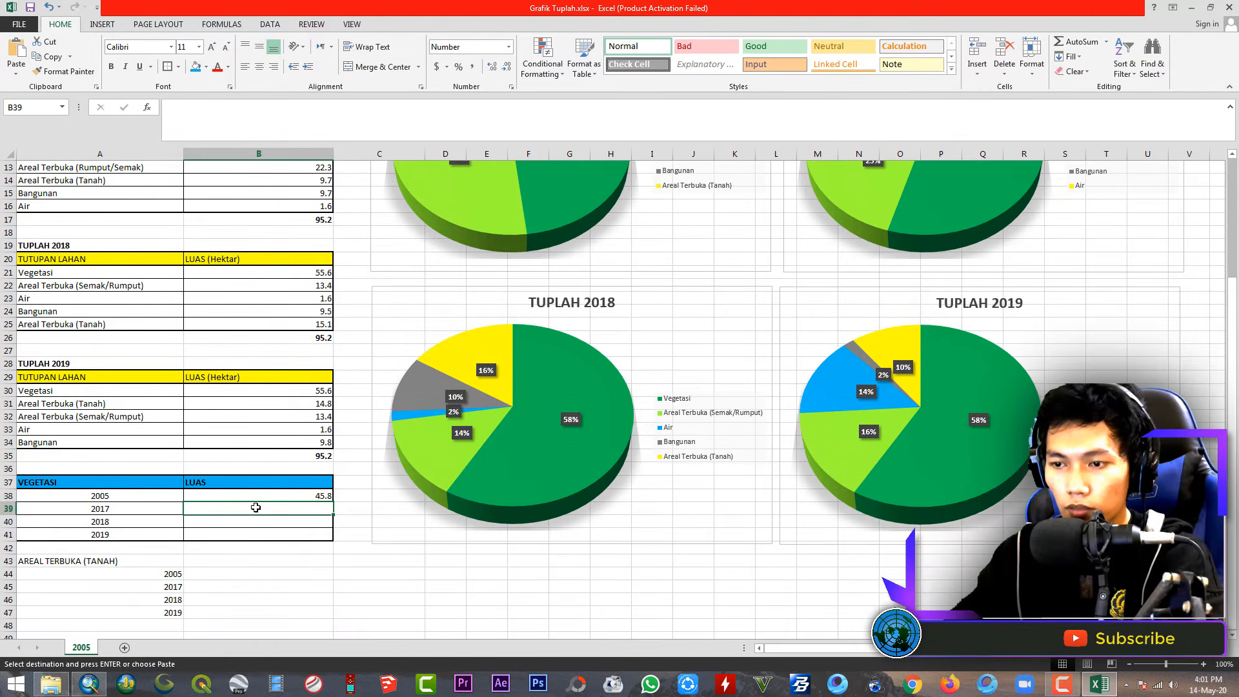
key(ctrl+v)
Copy the Vegetasi area of 55.6 from the TUPLAH 2018 table into B40, beside 2018
scroll(252, 413, up, 1)
click(248, 313)
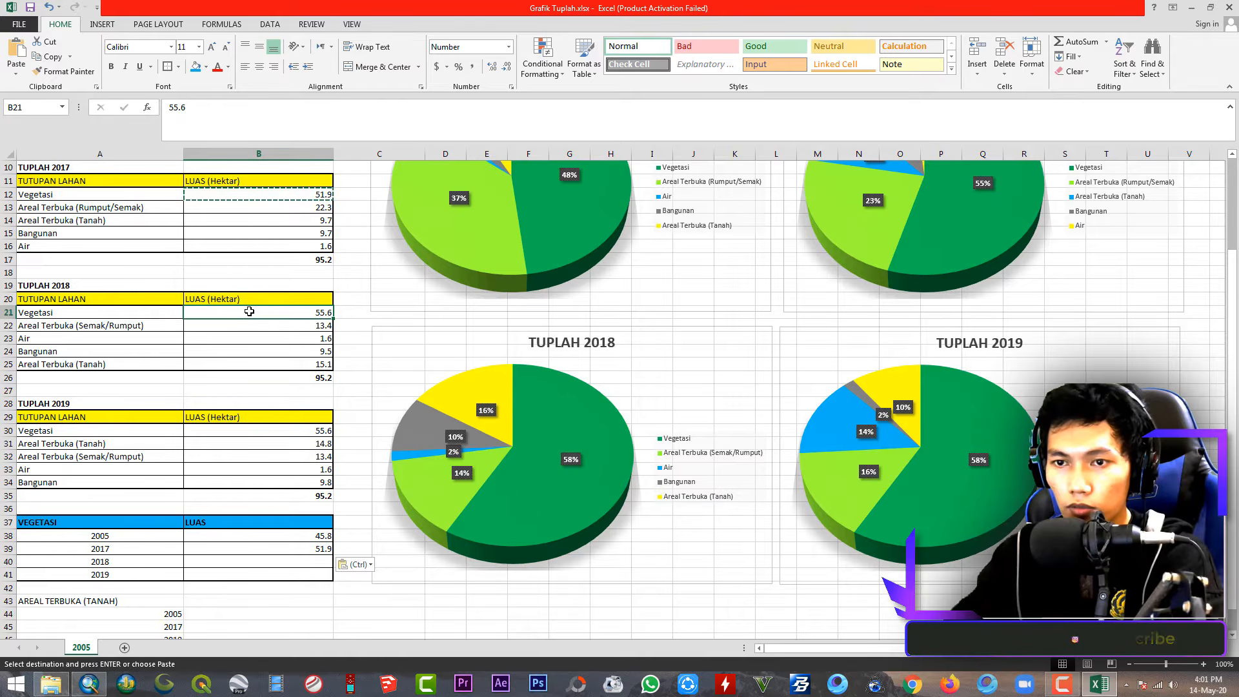
key(ctrl+c)
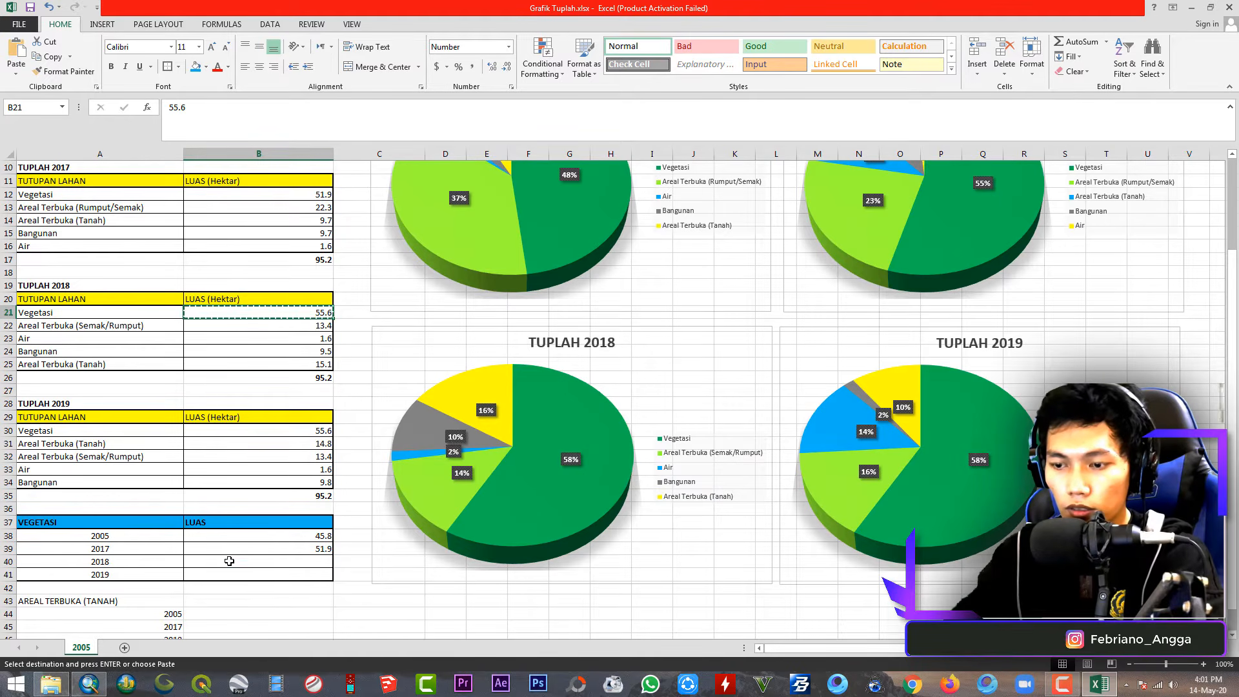
click(229, 561)
key(ctrl+v)
Copy the Vegetasi area of 55.6 from the TUPLAH 2019 table into B41, beside 2019
click(262, 432)
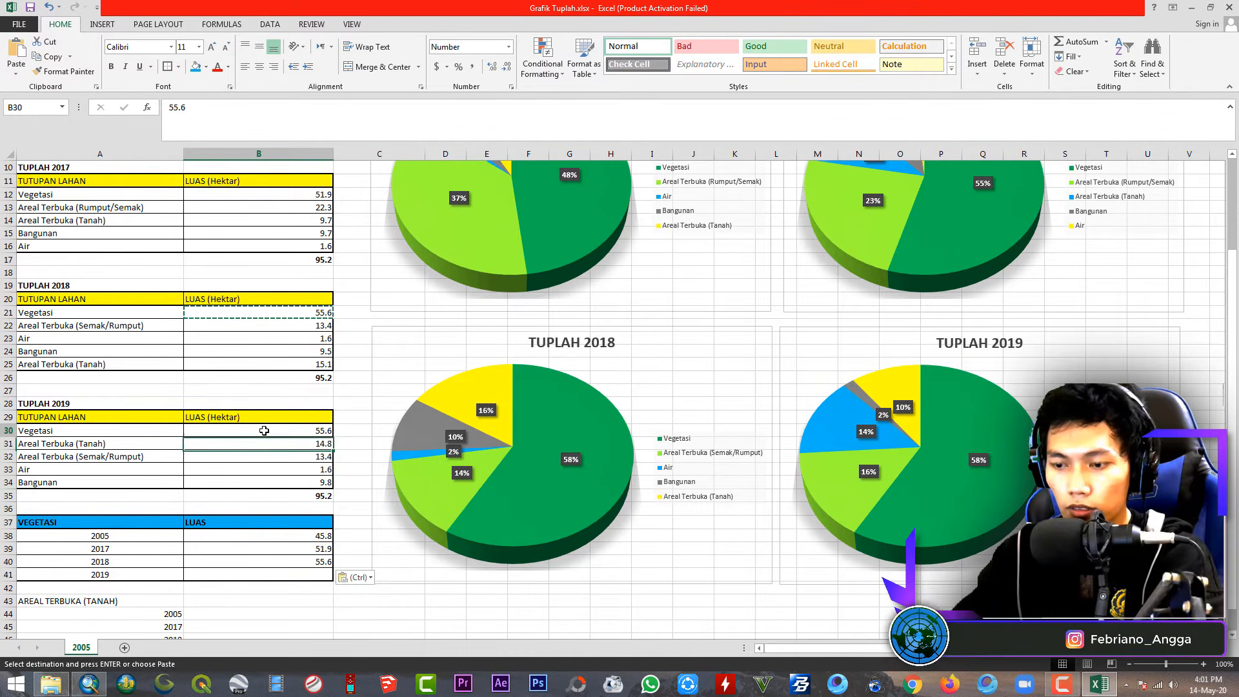
key(ctrl+c)
click(285, 575)
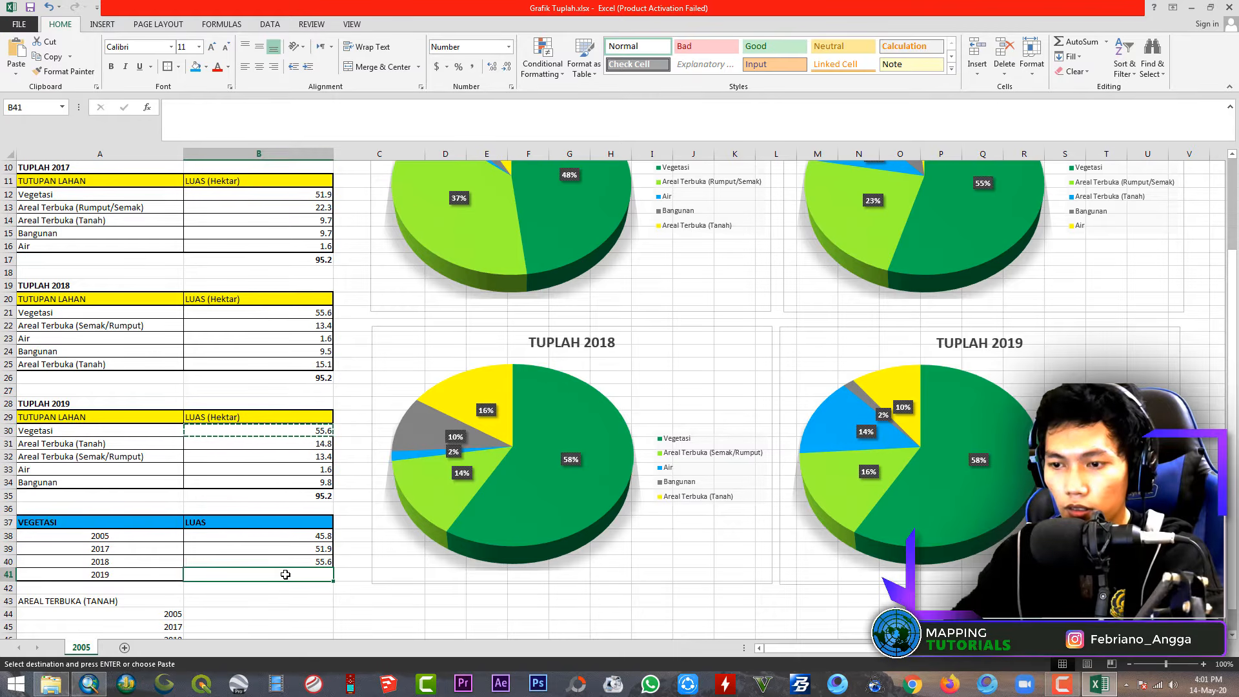
key(ctrl+v)
Clear the AREAL TERBUKA (TANAH) heading and its list of years from A43:A47
click(299, 601)
scroll(85, 574, down, 1)
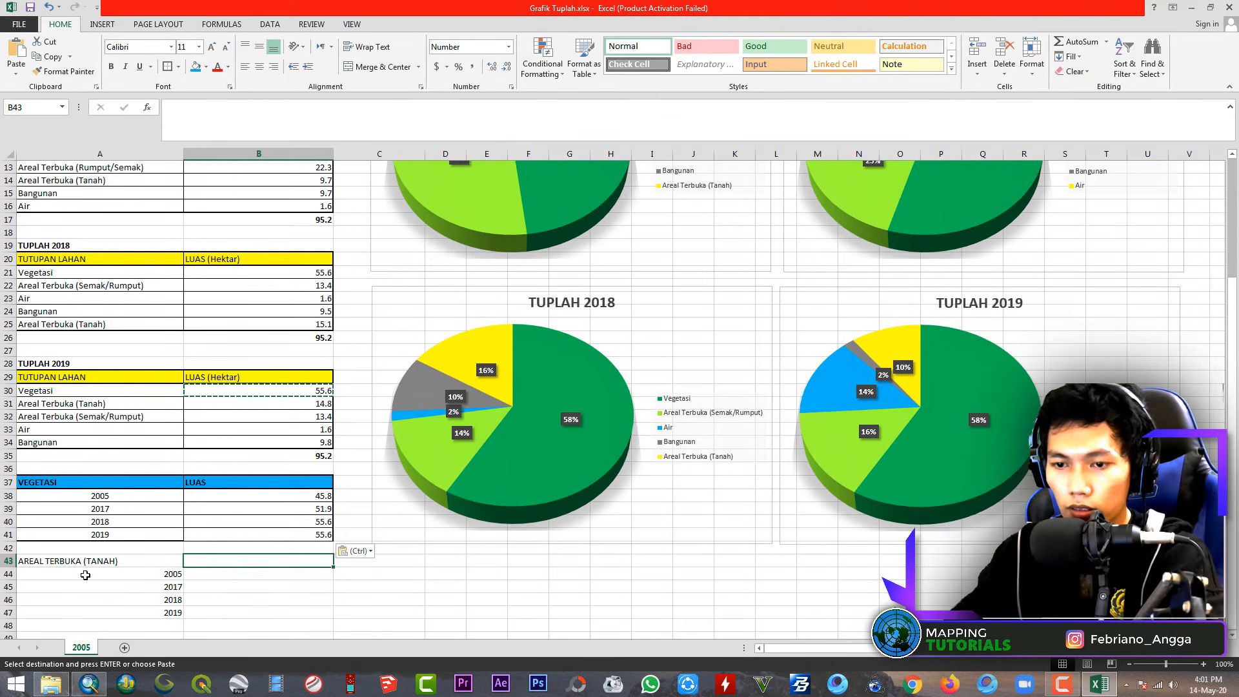
drag(48, 564, 140, 608)
key(Delete)
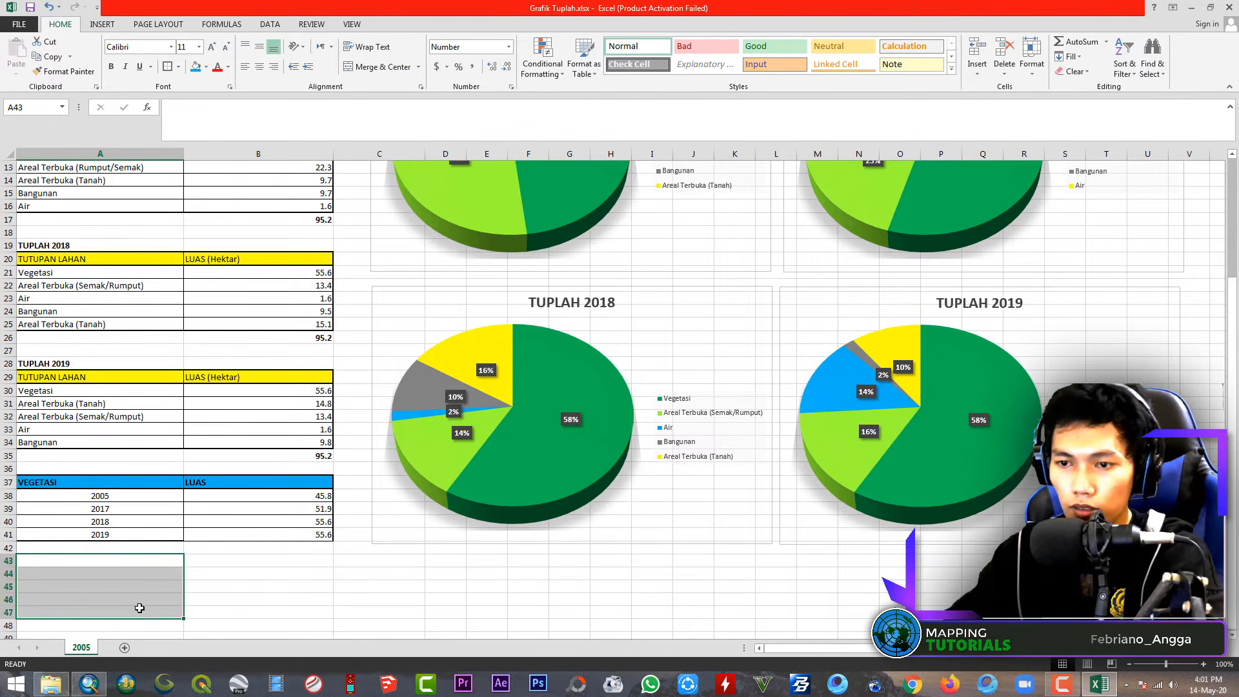
Duplicate the VEGETASI table A37:B41 four times below it, starting at A43, A49, A55 and A61
drag(24, 481, 255, 535)
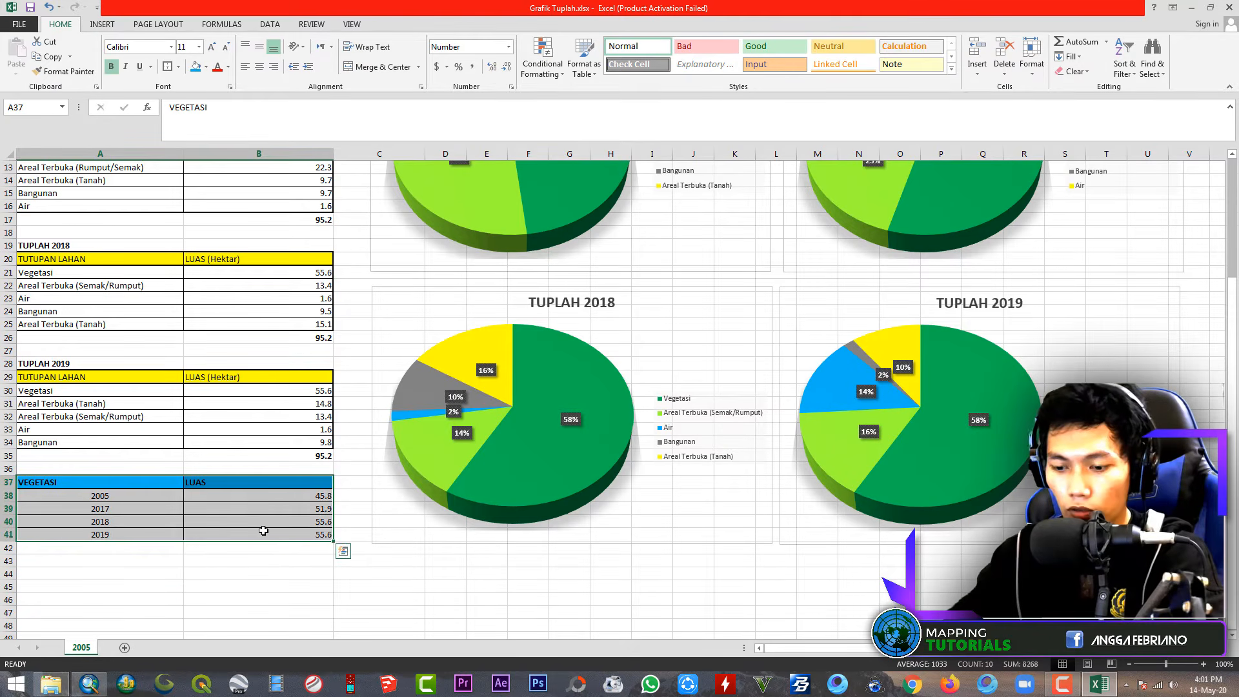
key(ctrl+c)
click(23, 563)
key(ctrl+v)
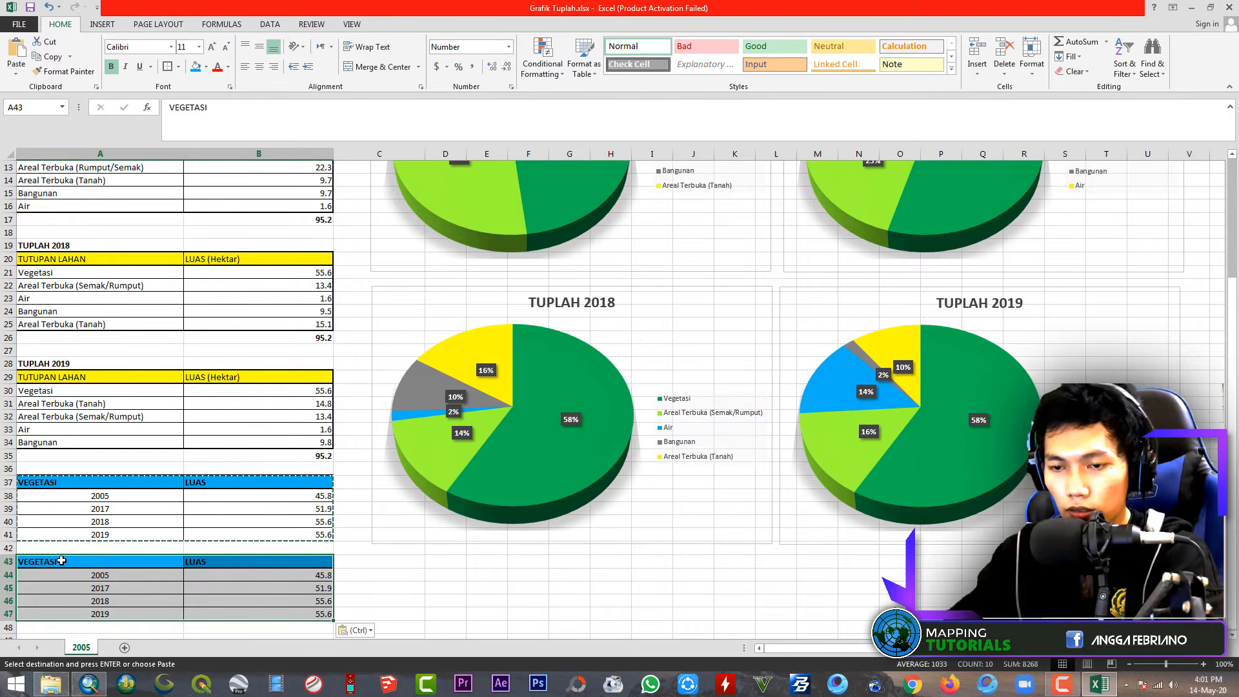
scroll(29, 558, down, 2)
click(32, 562)
key(ctrl+v)
scroll(32, 560, down, 3)
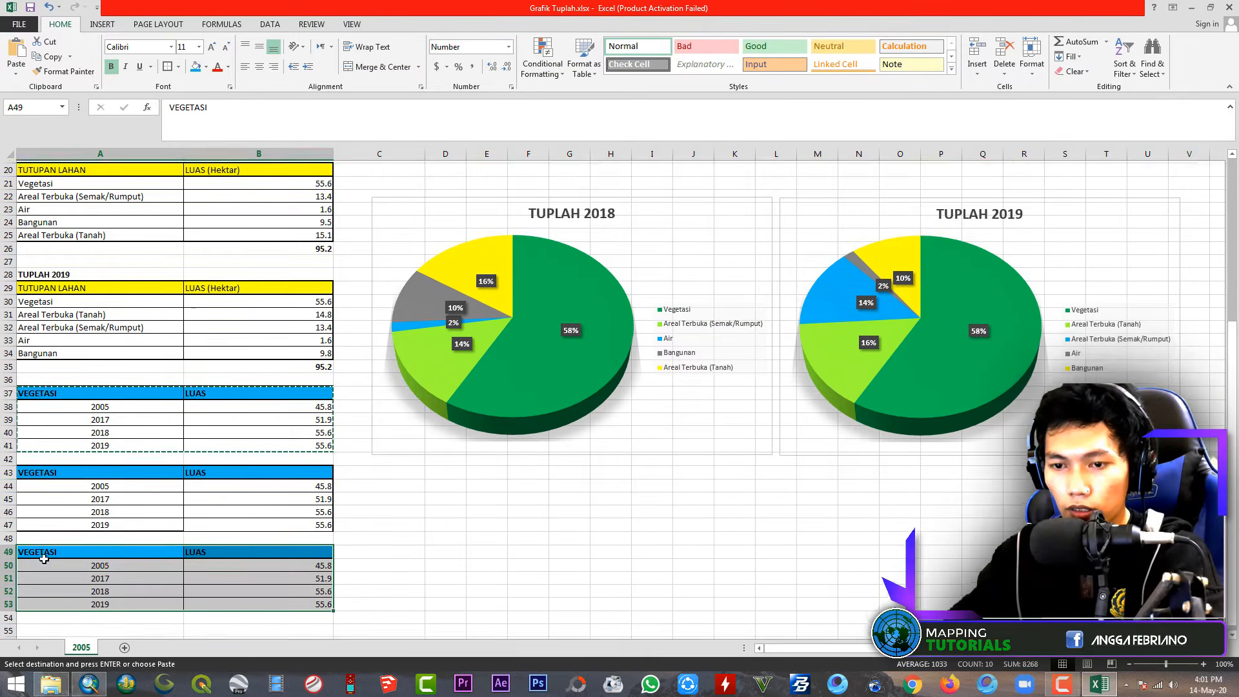
click(39, 520)
key(ctrl+v)
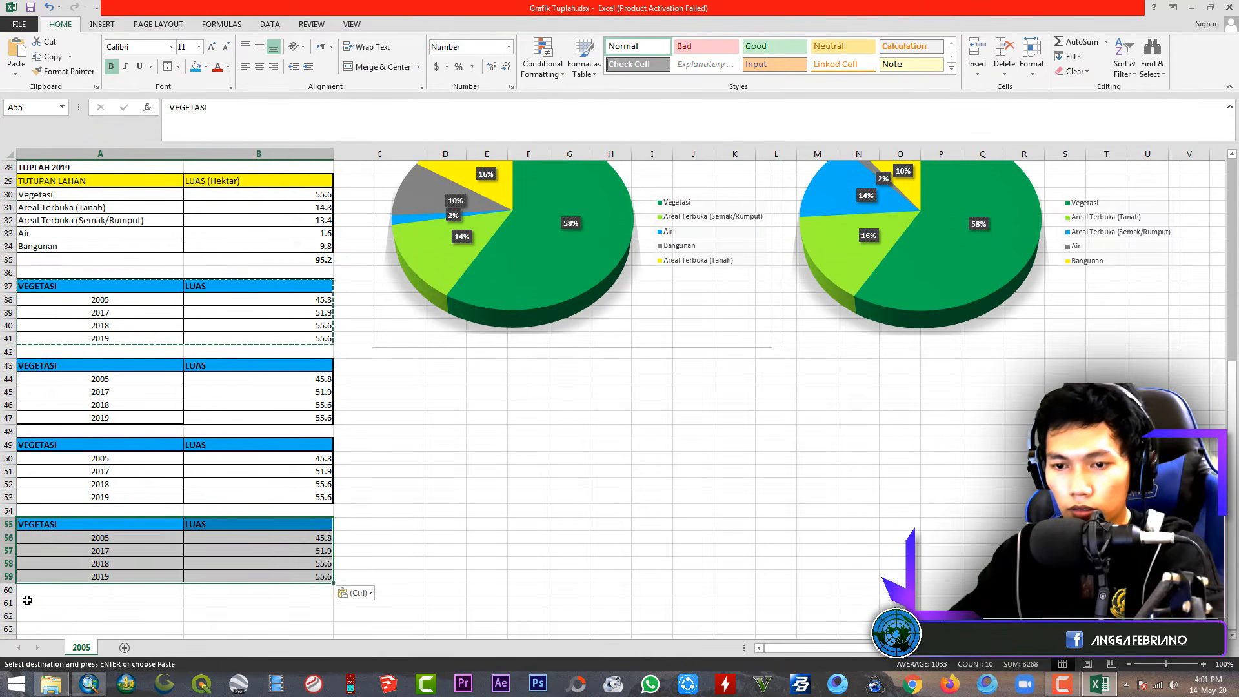
click(29, 601)
key(ctrl+v)
Retitle the heading of the first copied table in A43 as AREAL TERBUKA (TANAH)
scroll(33, 592, up, 2)
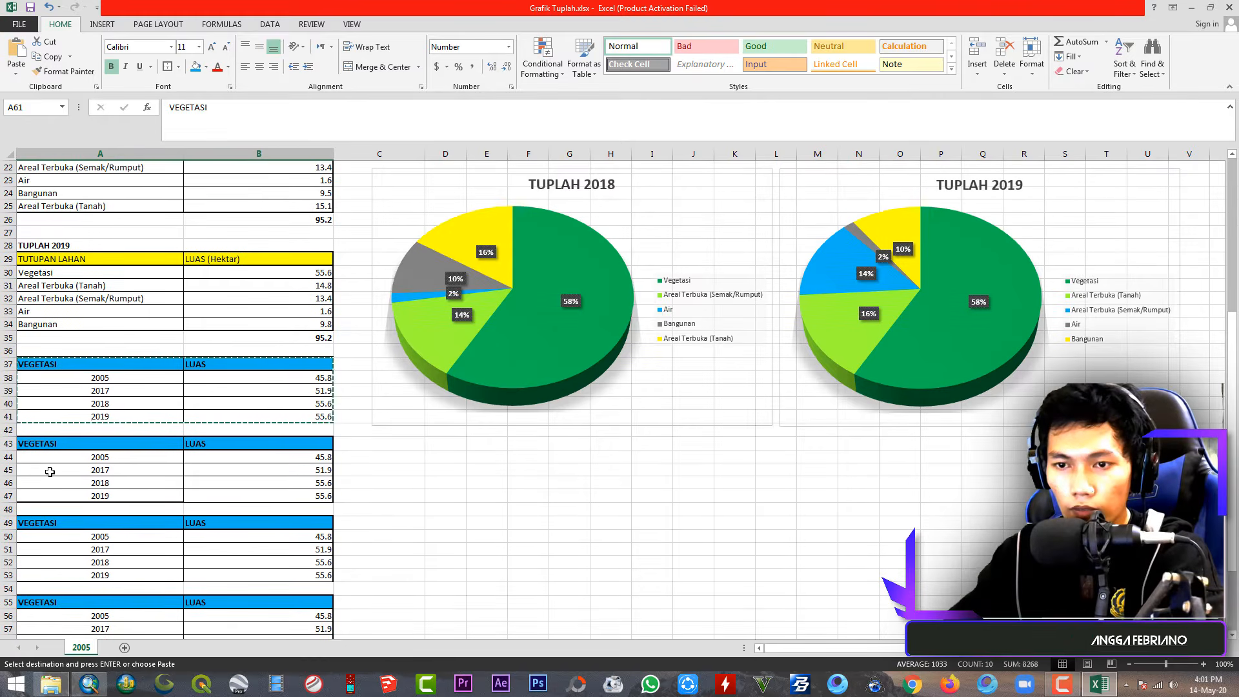
click(45, 440)
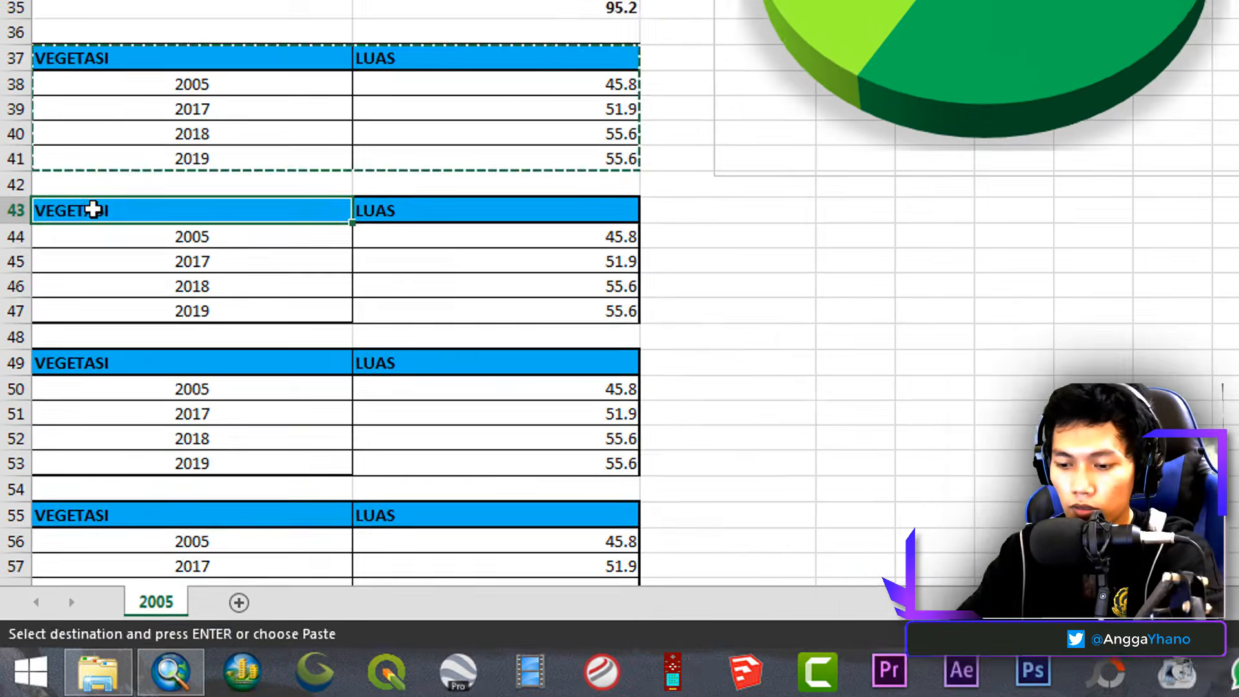
text(ARE)
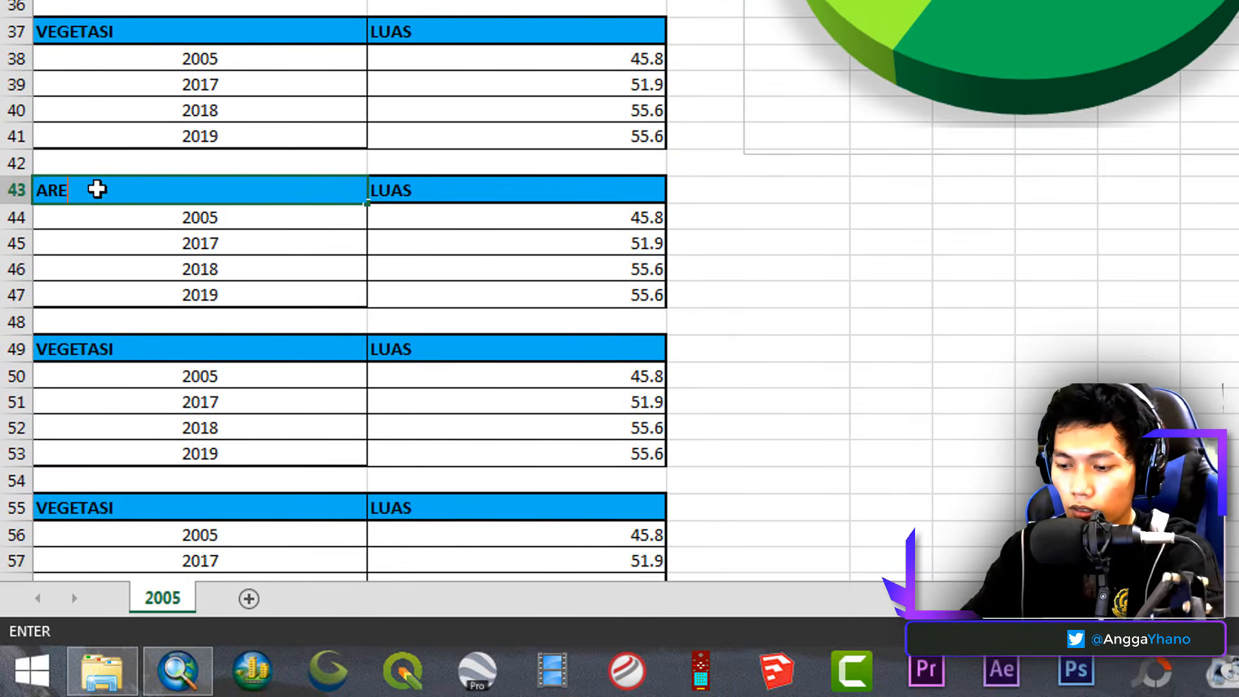
text(AL TERBUKA (TANAH)
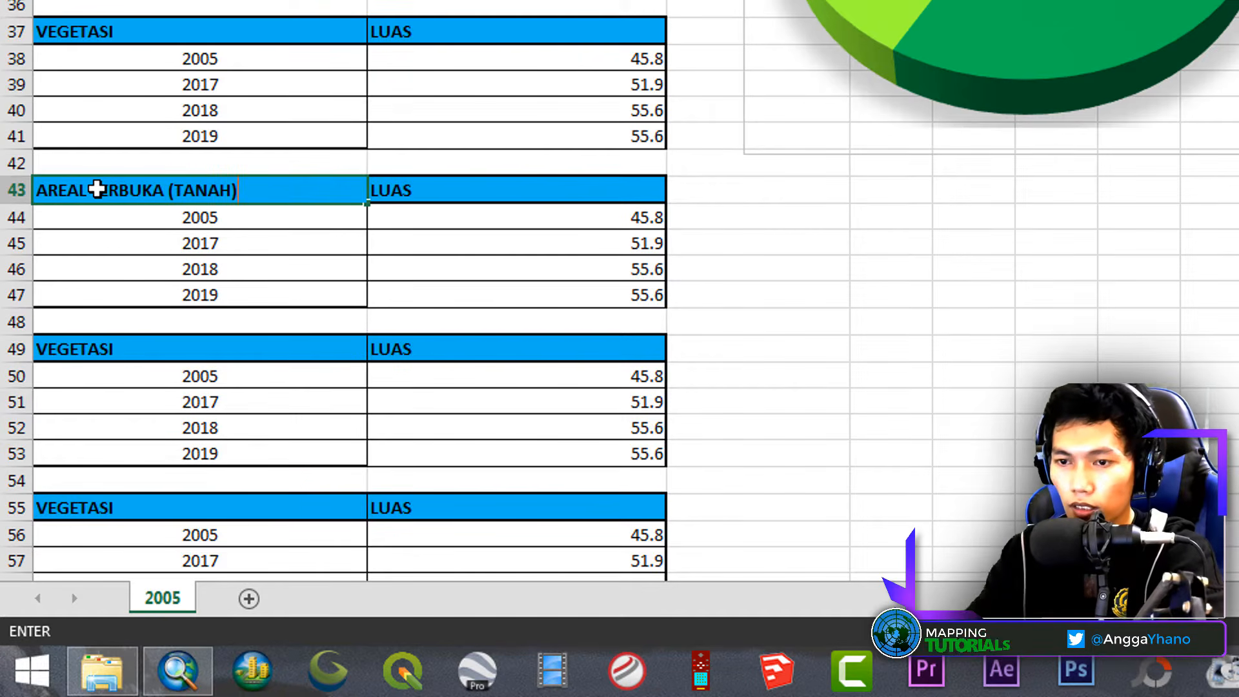
key(Return)
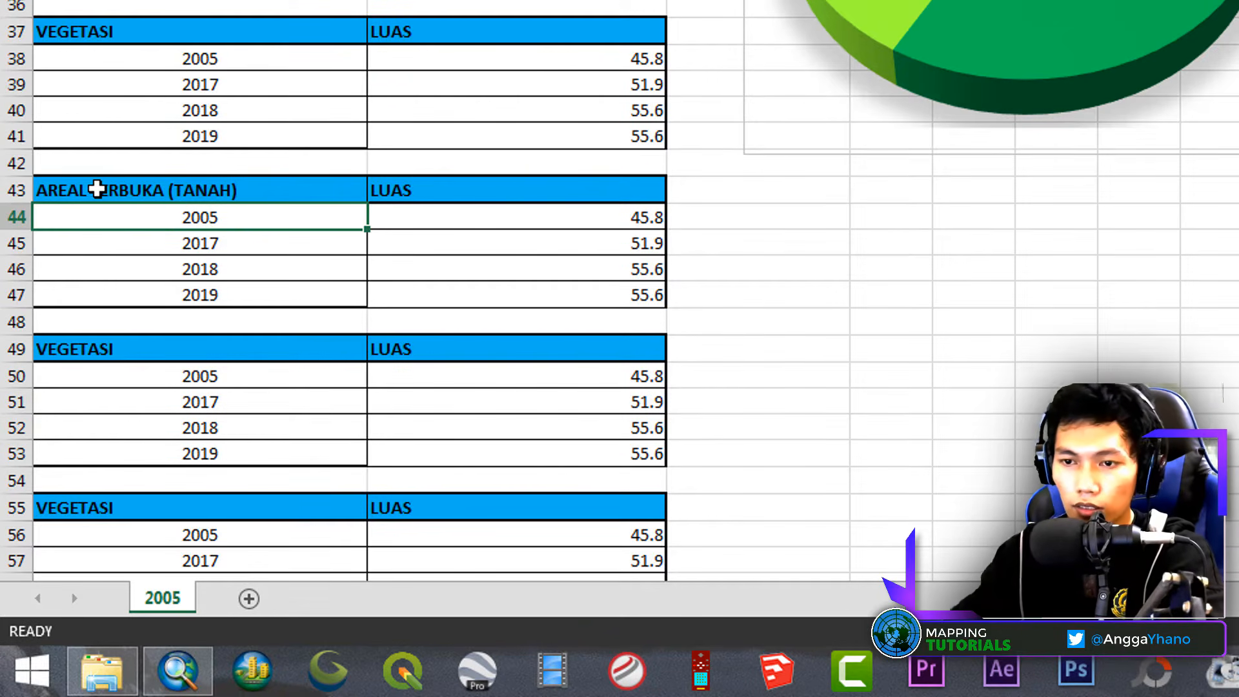
Retitle the heading of the second copied table in A49 as AREAL TERBUKA (RUMPUT/ SEMAK), in capitals
click(100, 349)
text(aREAL T)
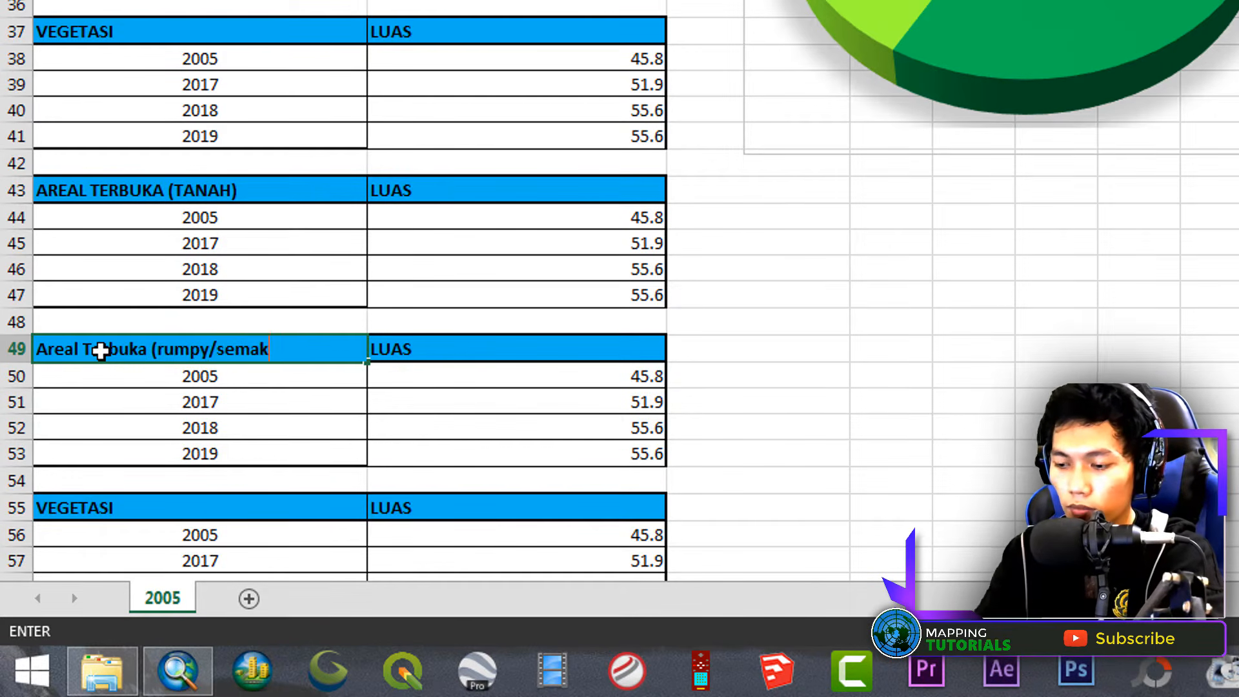
key(BackSpace)
key(BackSpace)
key(BackSpace)
key(BackSpace)
key(BackSpace)
key(BackSpace)
key(BackSpace)
key(BackSpace)
key(BackSpace)
key(BackSpace)
key(BackSpace)
key(BackSpace)
key(BackSpace)
key(BackSpace)
key(BackSpace)
key(BackSpace)
key(BackSpace)
key(BackSpace)
key(BackSpace)
key(BackSpace)
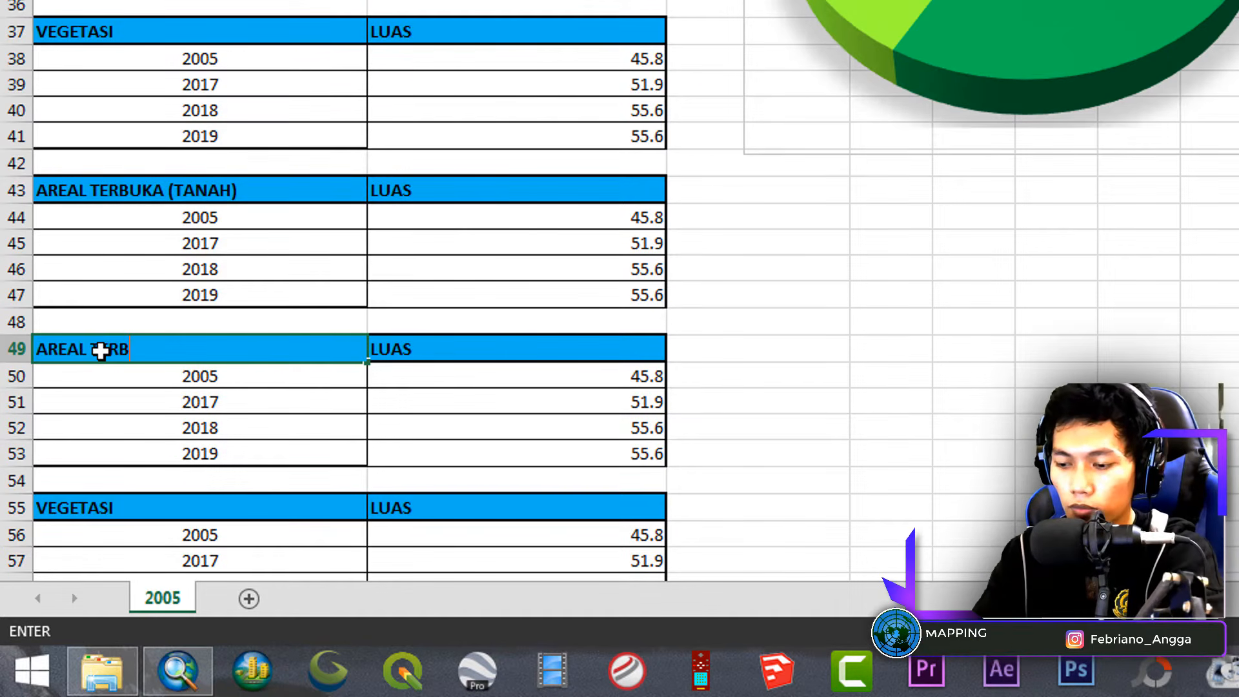
text((RUMPUT)
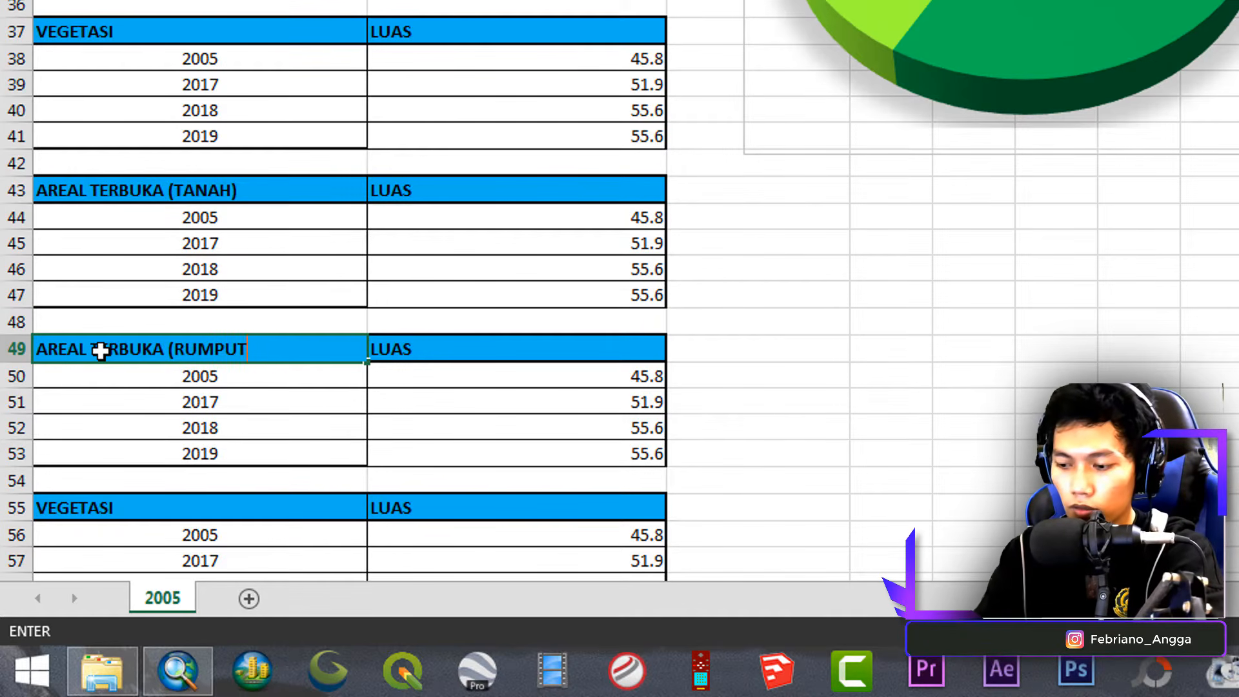
text(/ SEMAK))
key(Return)
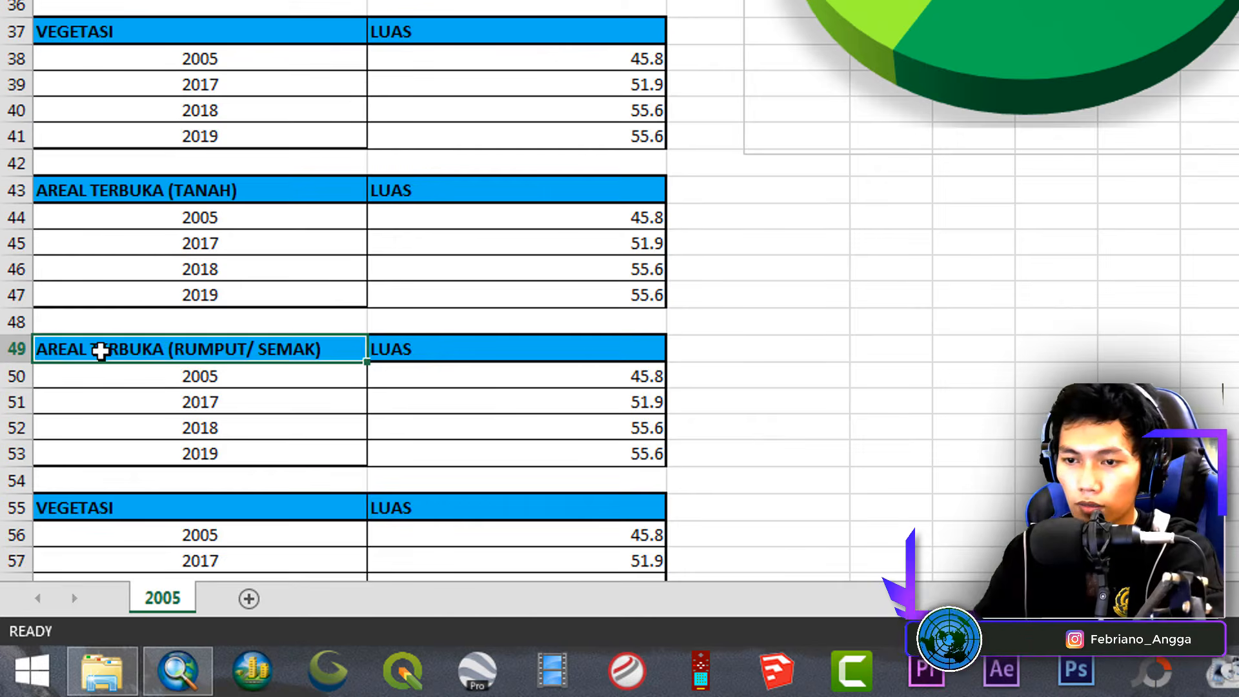
Retitle the headings of the last two copied tables as BANGUNAN in A55 and AIR in A61
click(97, 509)
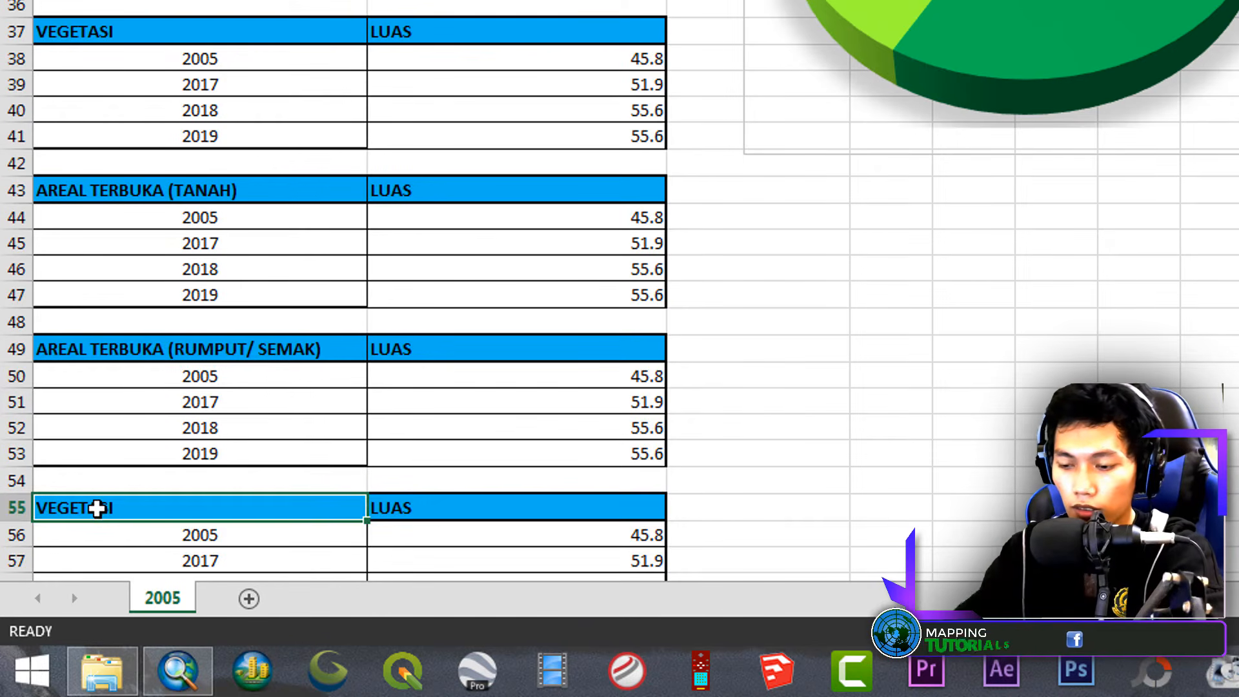
text(BANGUNAN)
key(Return)
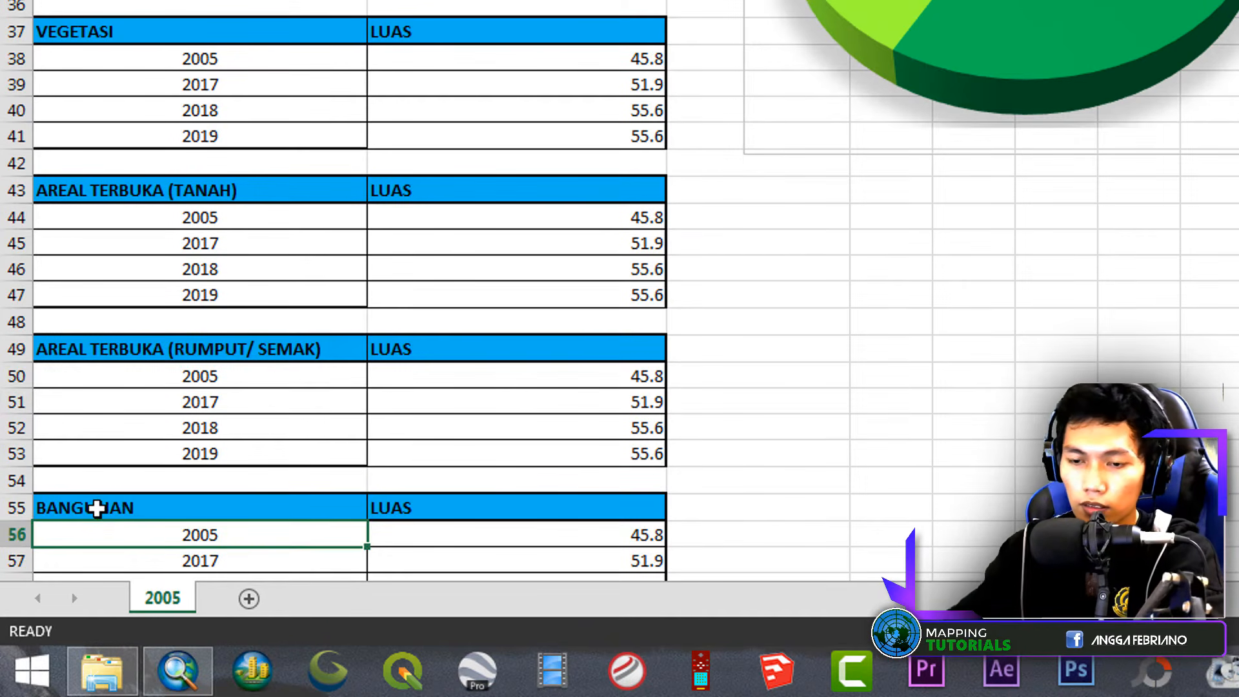
scroll(96, 509, down, 3)
click(97, 430)
text(AIR)
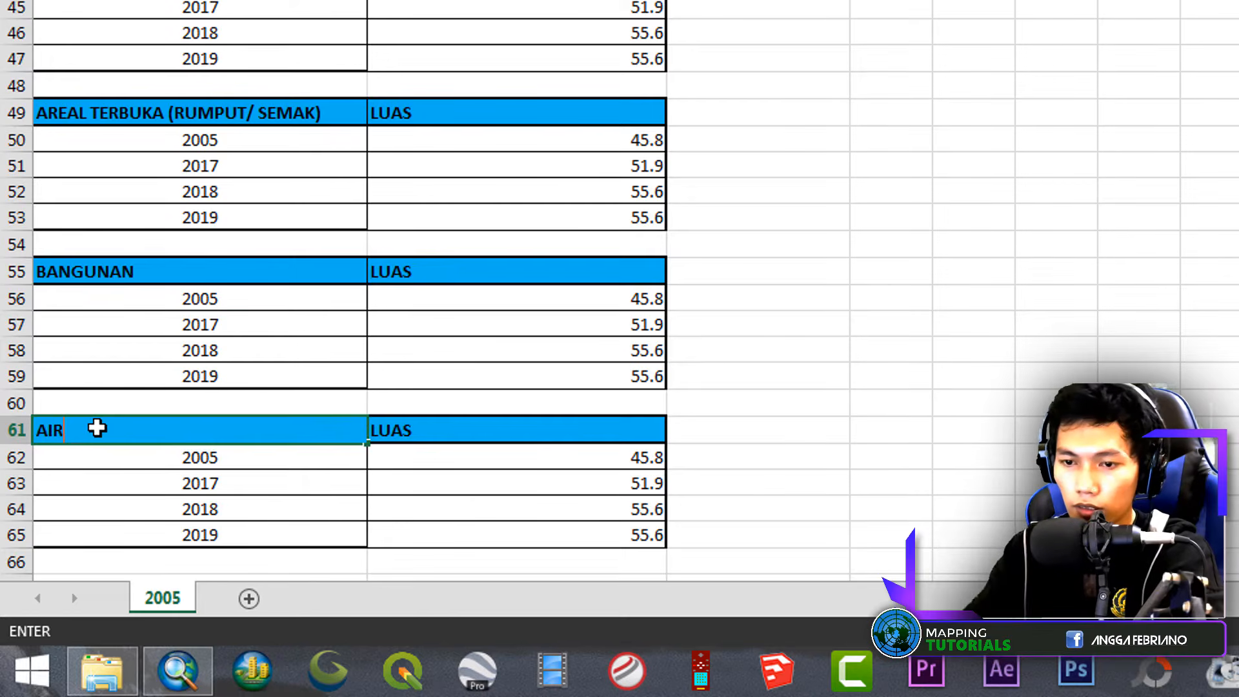
key(Return)
Fill the AIR header row A61:B61 with light blue and the BANGUNAN header row A55:B55 with dark gray
drag(91, 427, 387, 430)
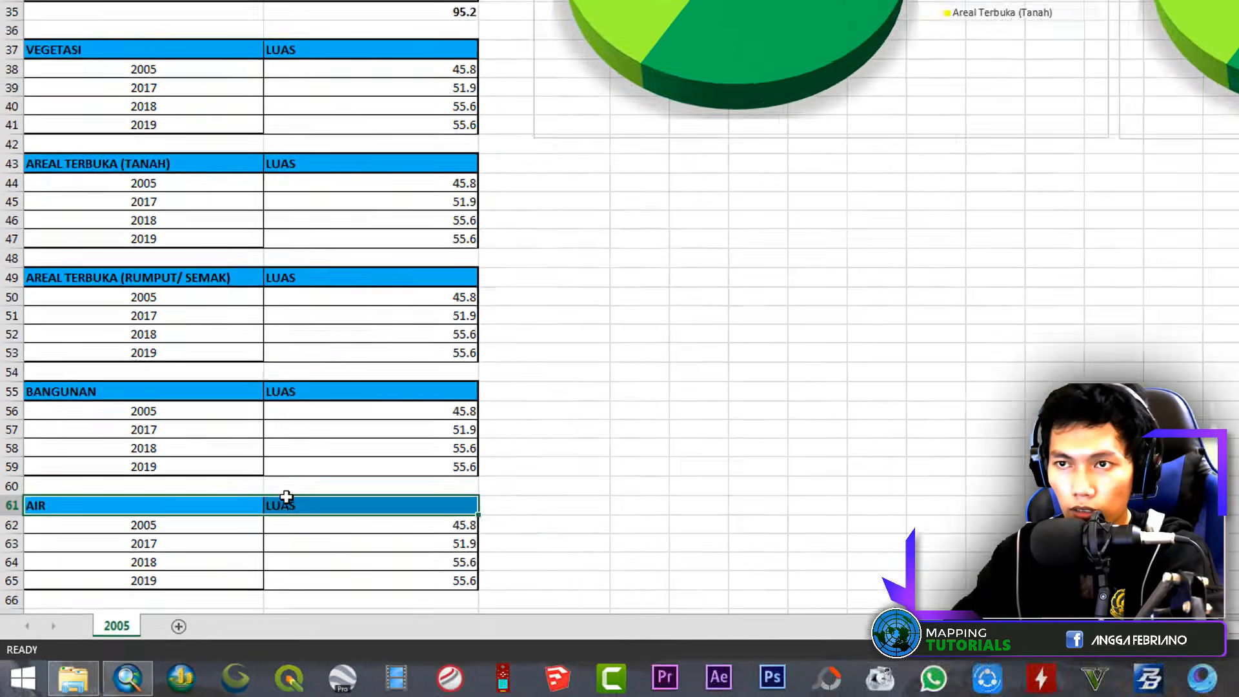
click(207, 66)
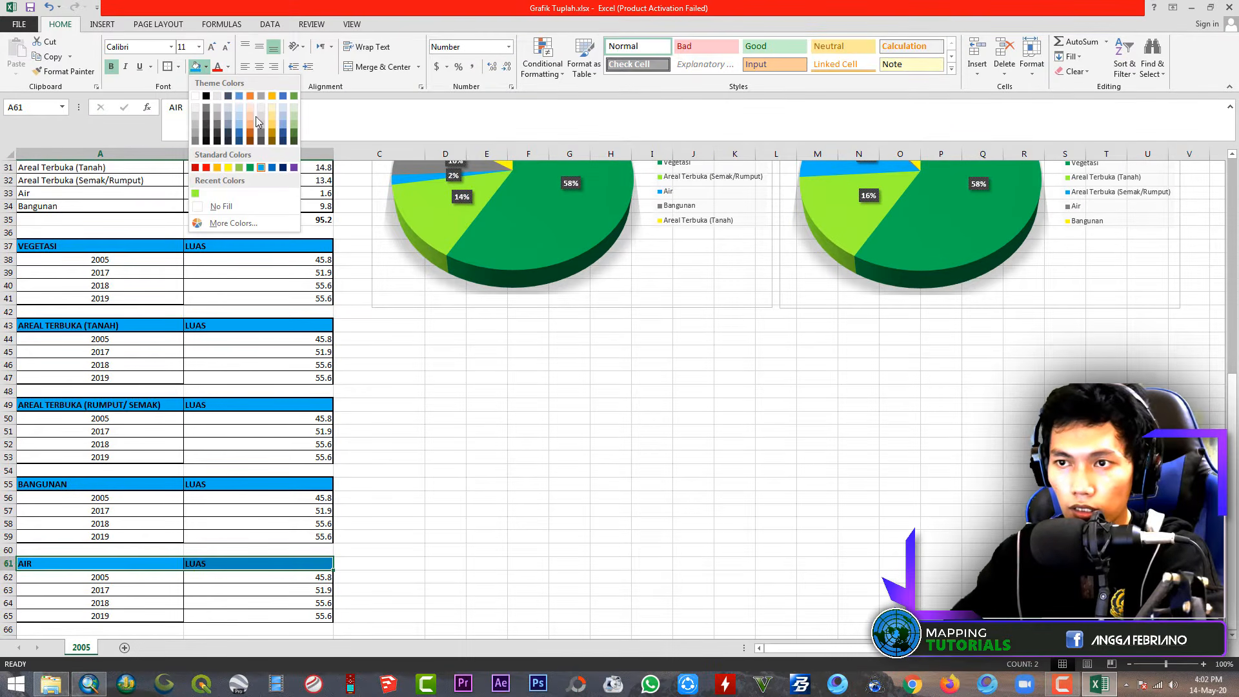
click(260, 168)
click(57, 483)
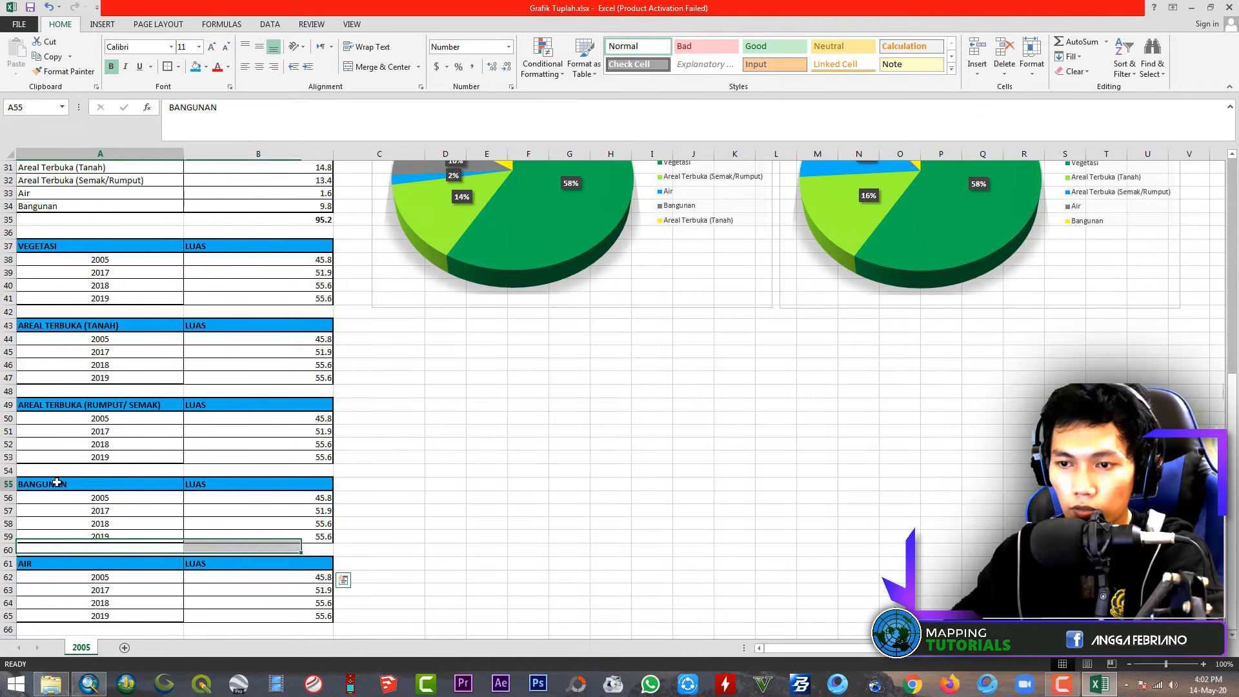
drag(57, 483, 258, 484)
click(206, 67)
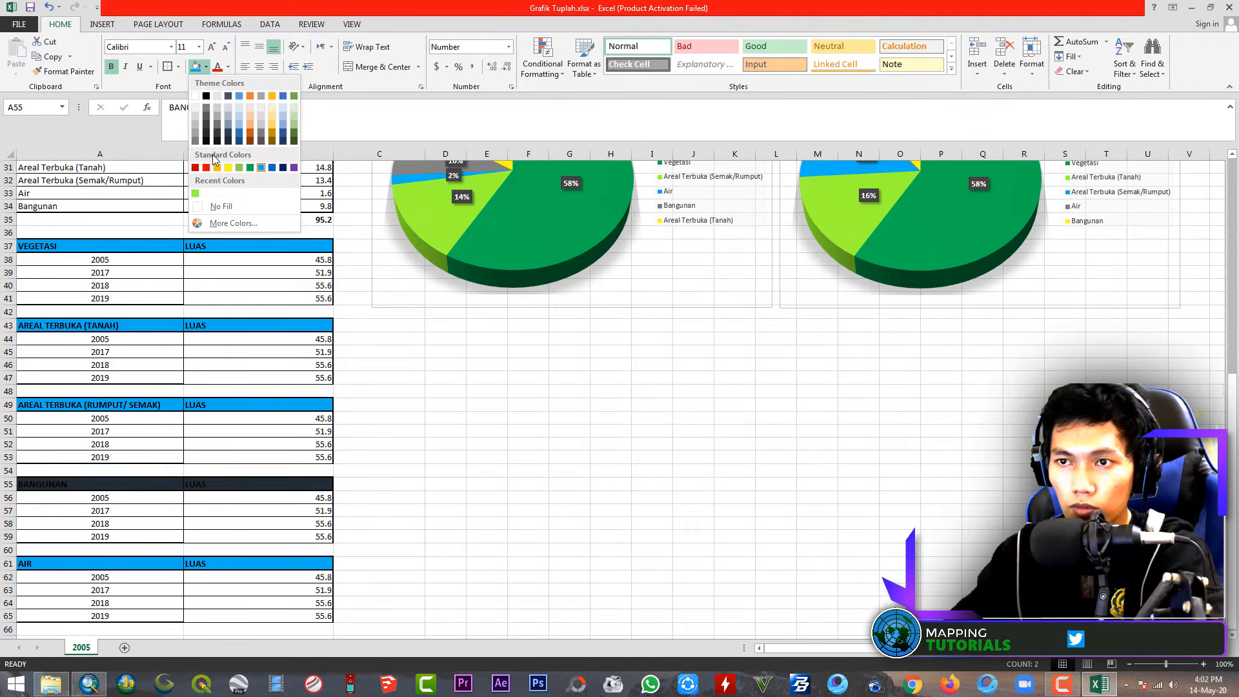
click(194, 147)
Fill the AREAL TERBUKA (RUMPUT/ SEMAK) header row A49:B49 with light green and the AREAL TERBUKA (TANAH) header row A43:B43 with yellow
drag(35, 401, 258, 404)
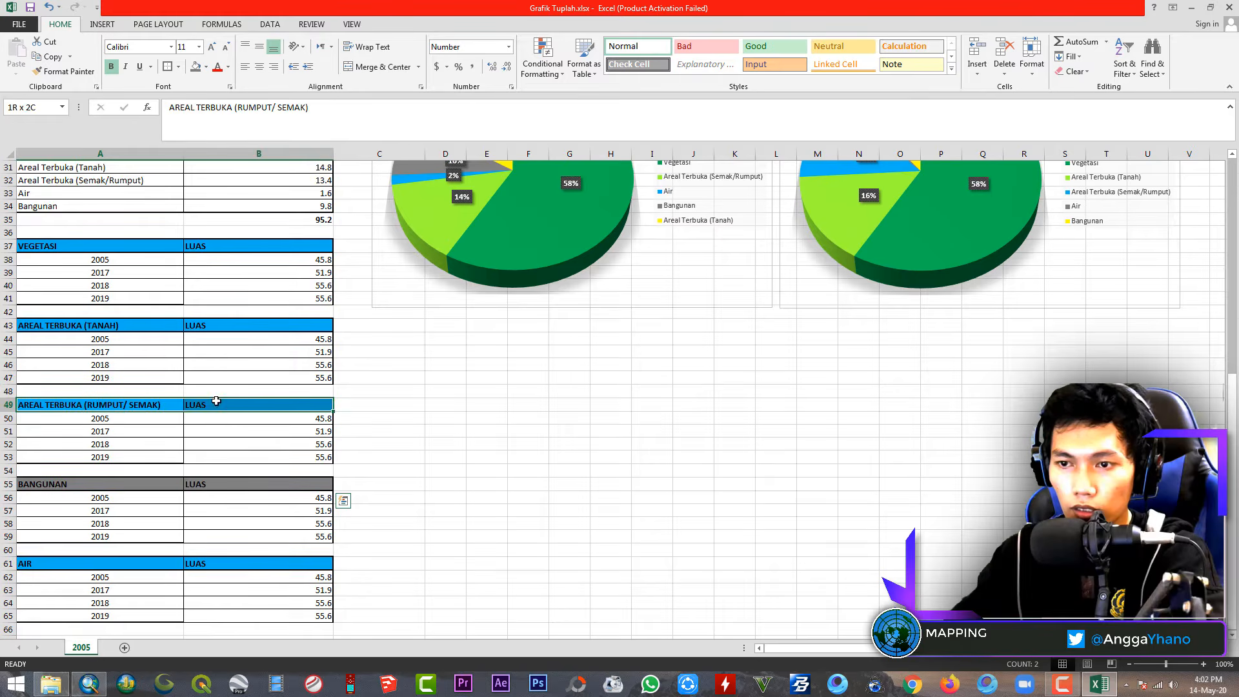
click(205, 66)
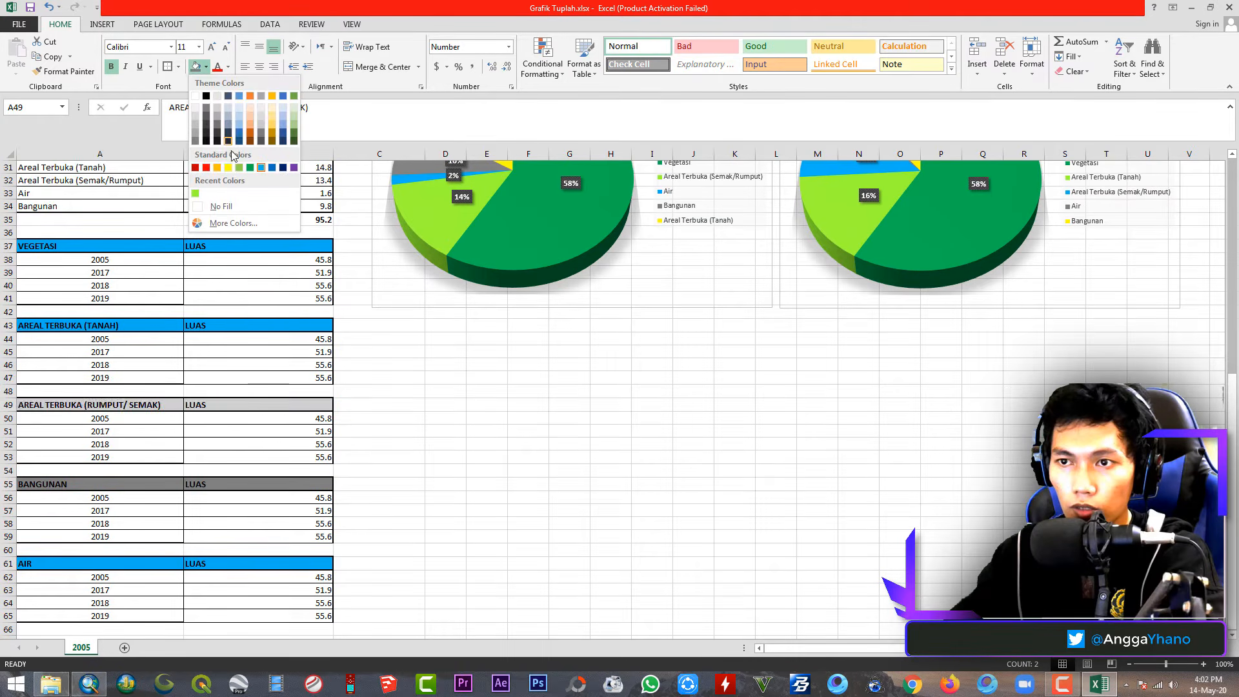
click(195, 193)
drag(36, 326, 258, 325)
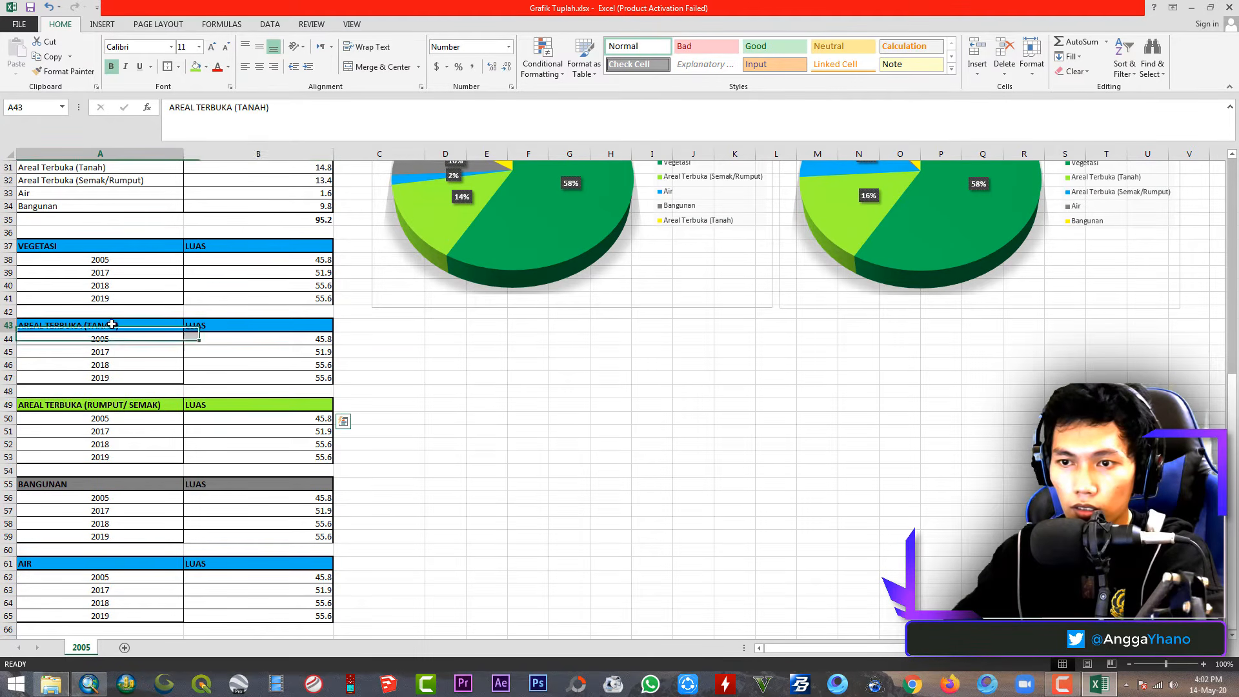
click(206, 67)
click(228, 193)
Fill the VEGETASI header row A37:B37 with the standard green
click(160, 245)
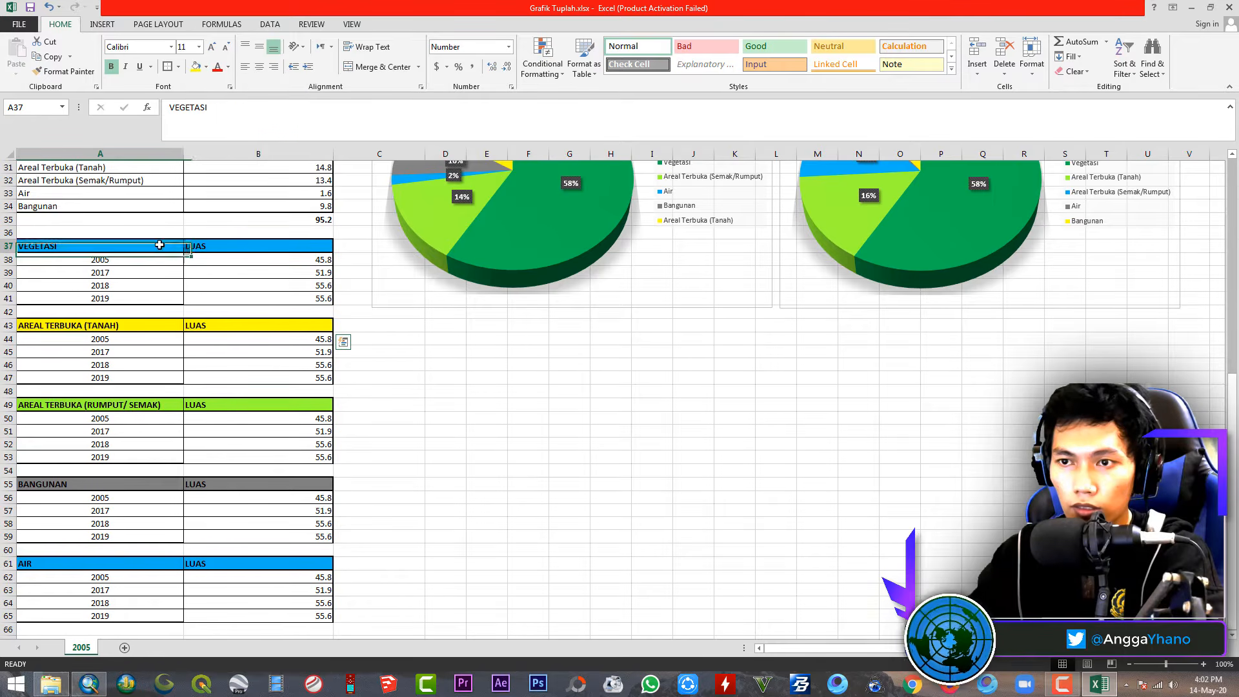
drag(159, 246, 258, 246)
click(206, 67)
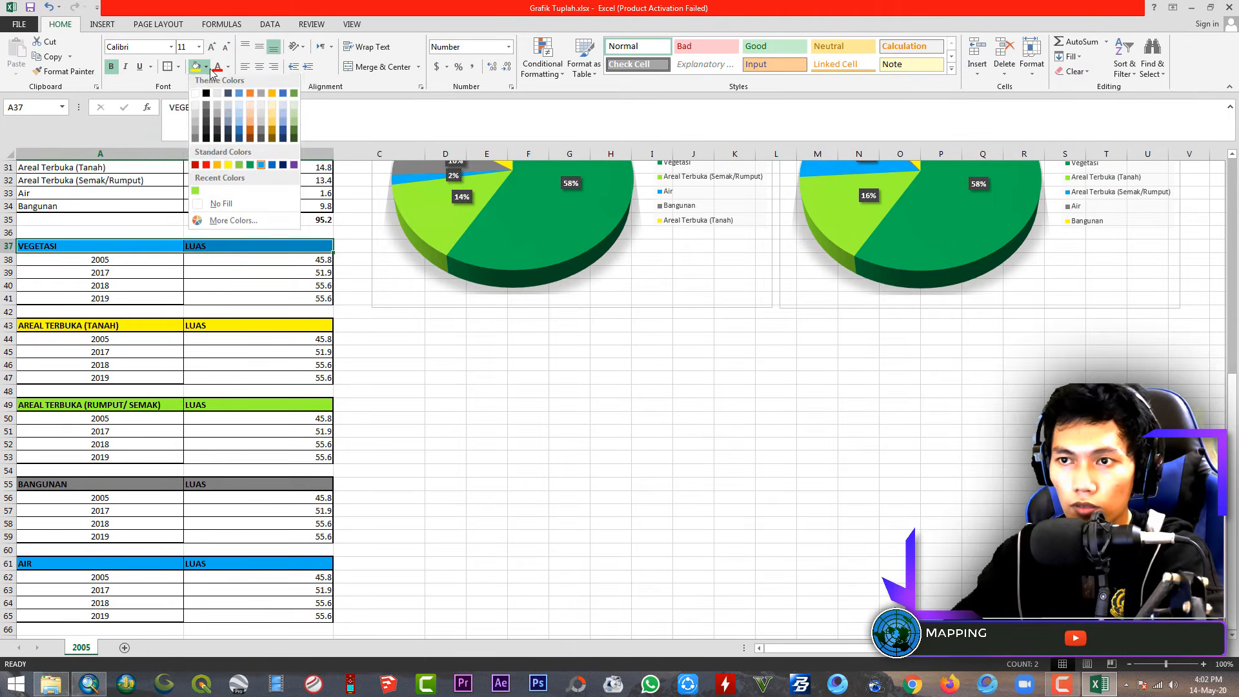
click(251, 168)
click(445, 365)
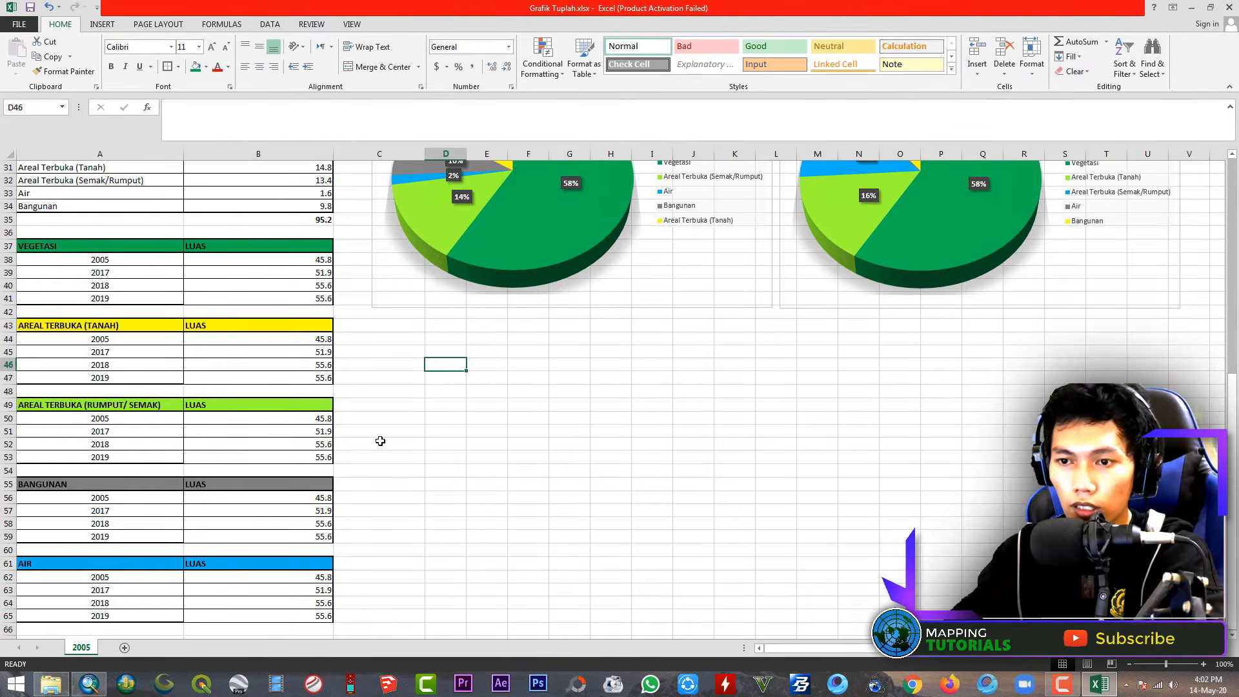
Copy the Areal Terbuka (Tanah) area of 7.6 from the TUPLAH 2005 table into B44, beside 2005
scroll(229, 335, up, 3)
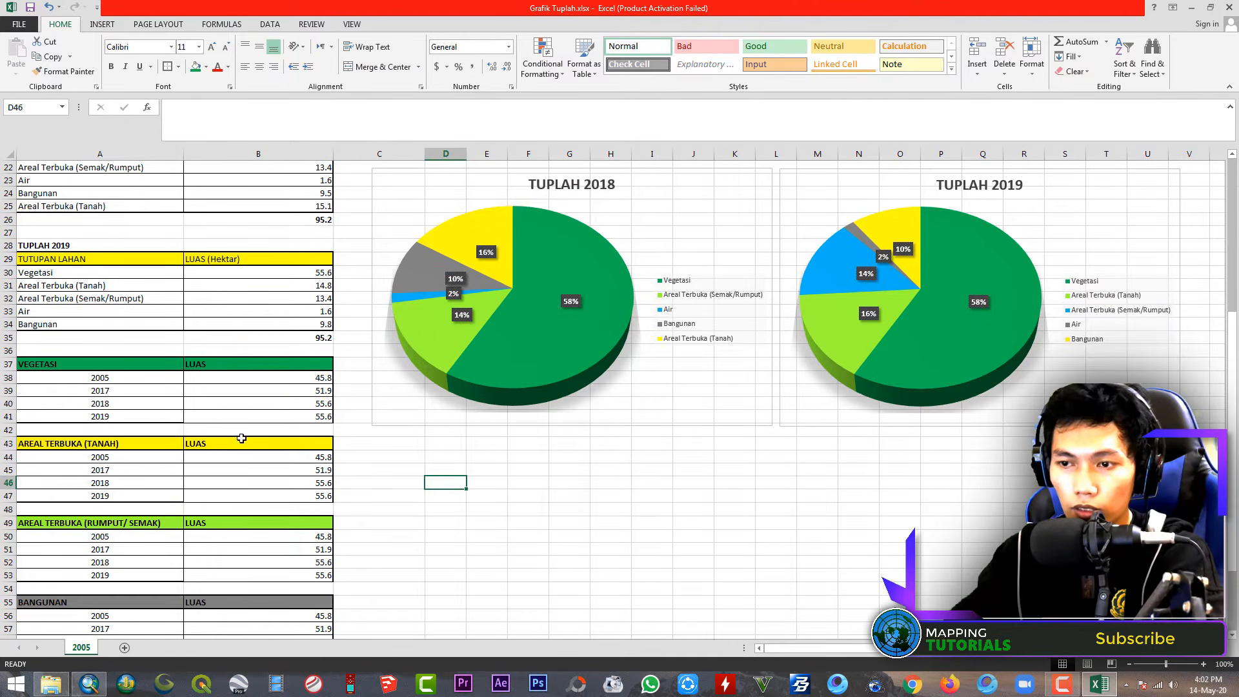
click(259, 458)
scroll(248, 458, up, 7)
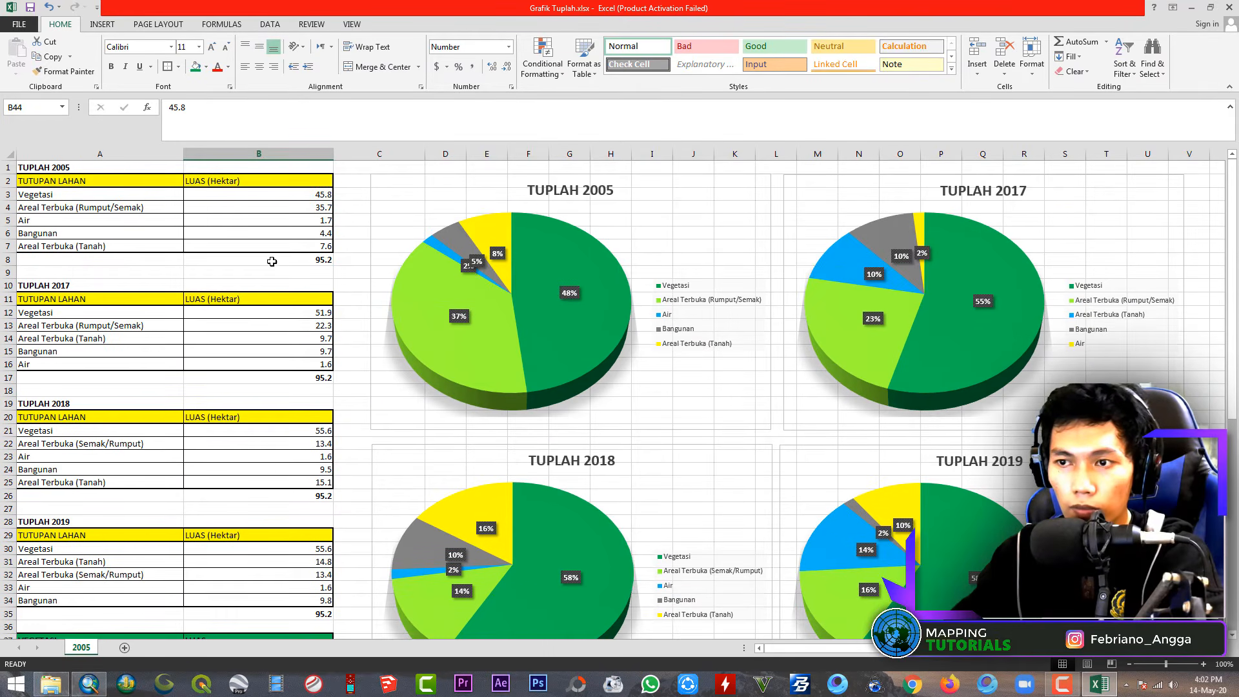
click(305, 247)
key(ctrl+c)
scroll(229, 440, down, 4)
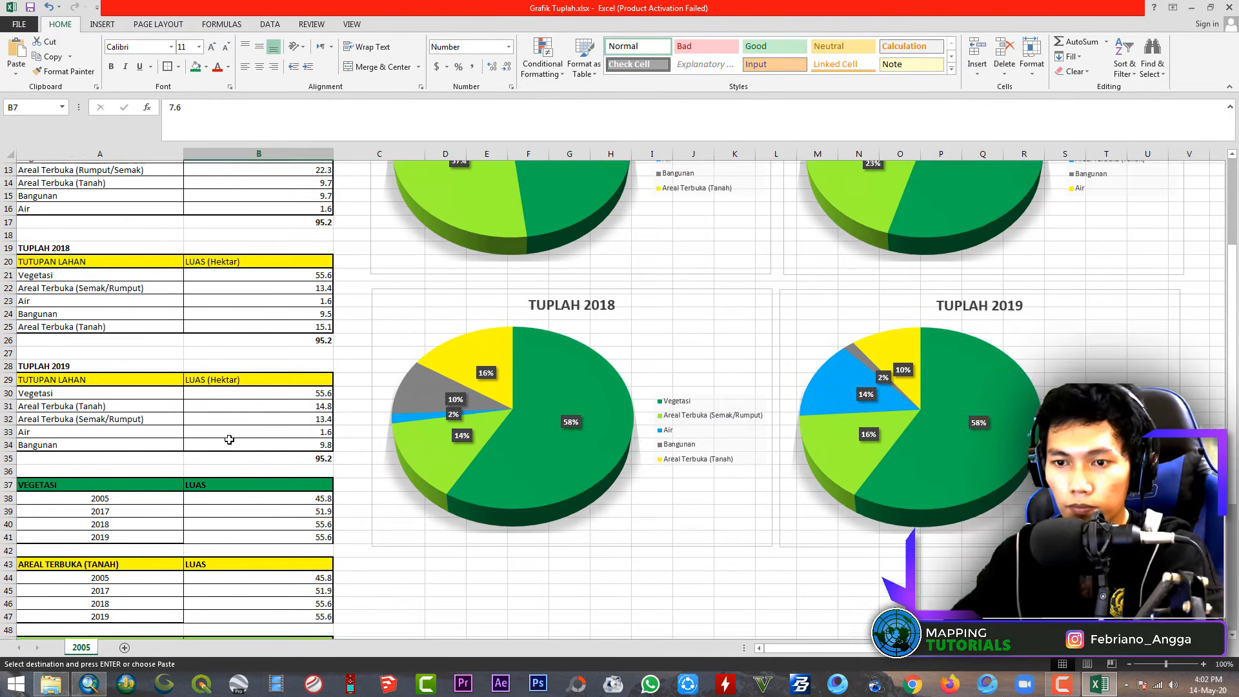
scroll(132, 563, down, 1)
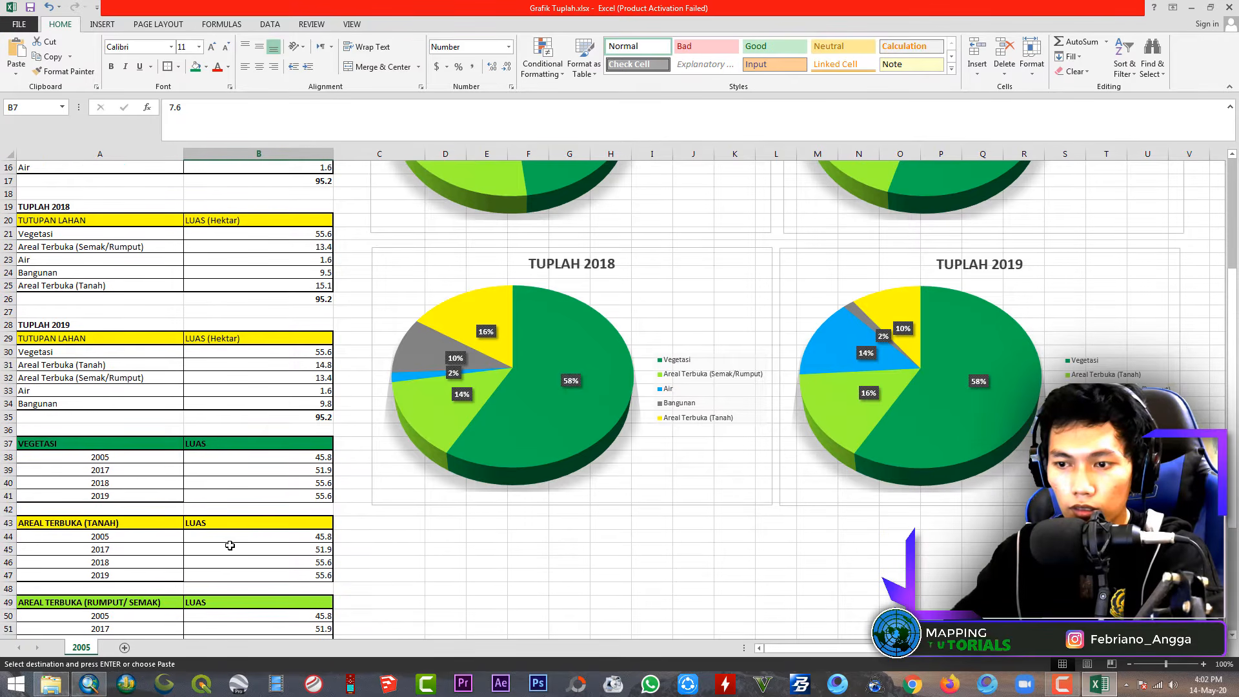
click(310, 536)
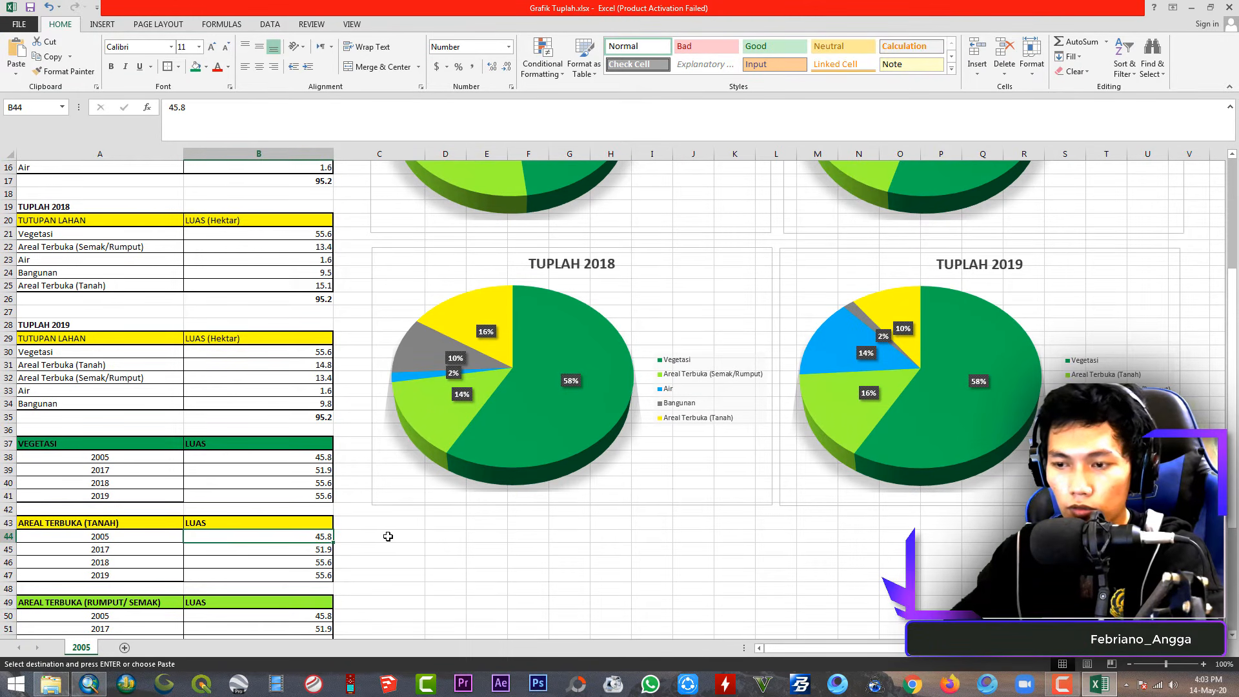
key(ctrl+v)
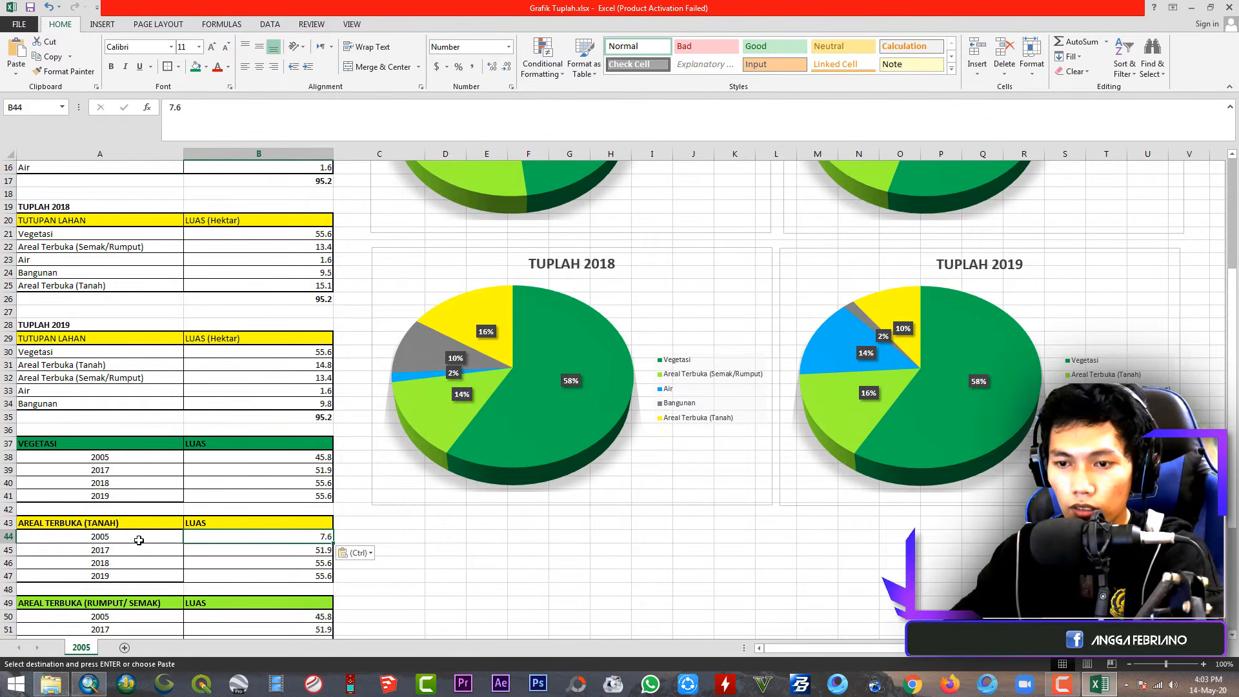
Copy the Areal Terbuka (Tanah) area of 9.7 from the TUPLAH 2017 table into B45, beside 2017
scroll(131, 541, up, 3)
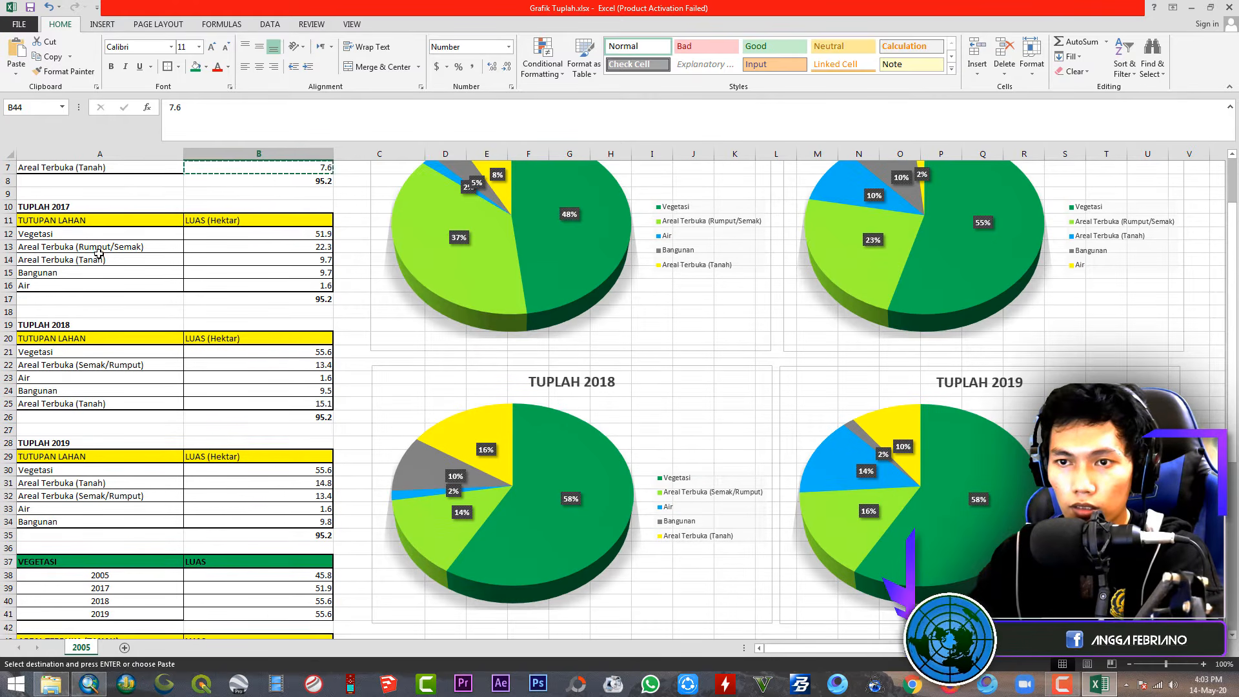
click(234, 265)
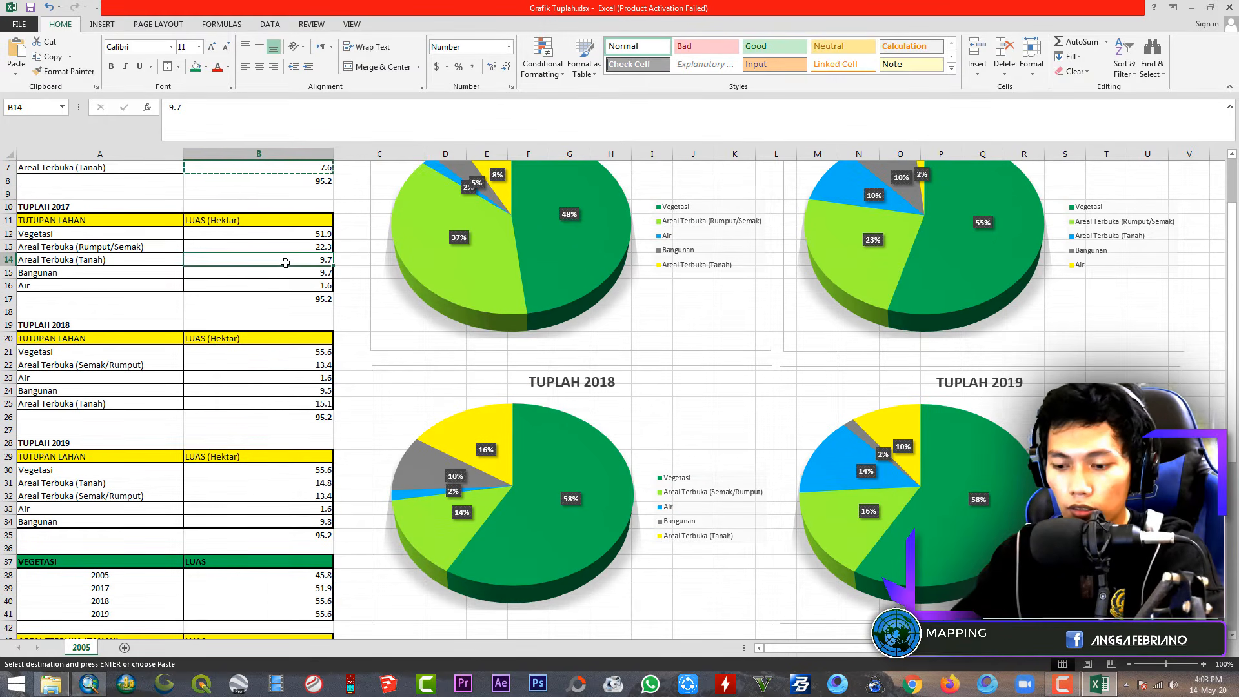
key(ctrl+c)
scroll(305, 489, down, 2)
scroll(305, 489, down, 1)
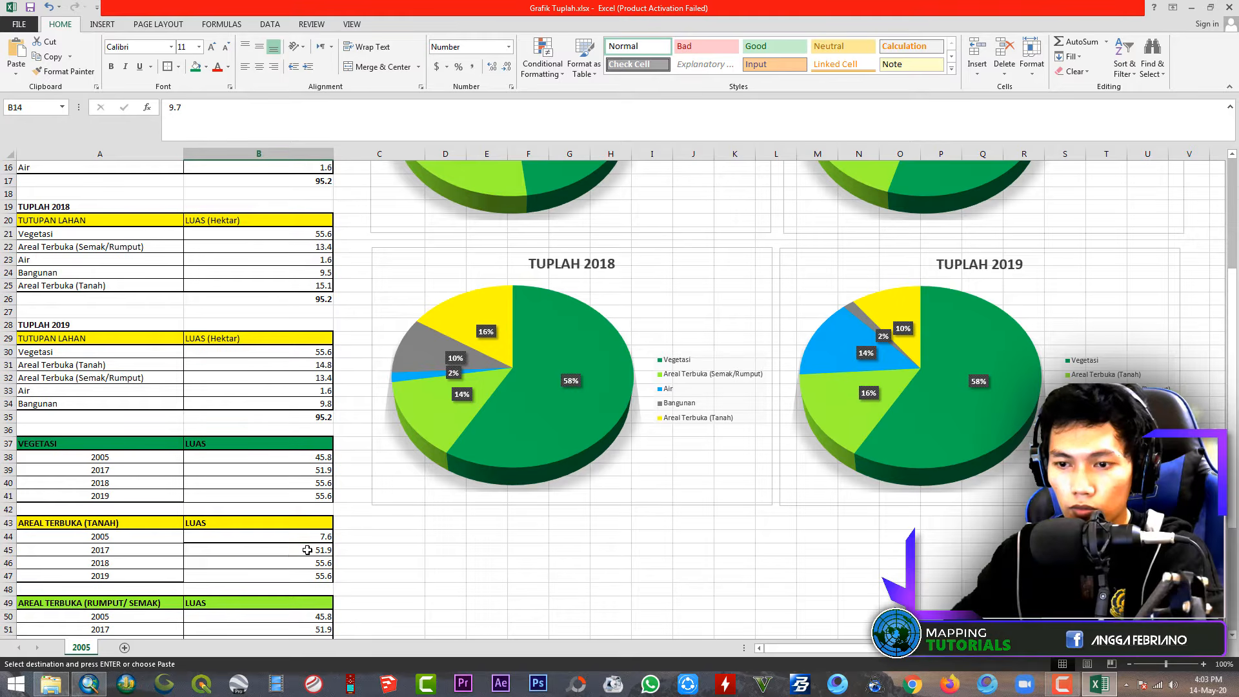
click(308, 550)
key(ctrl+v)
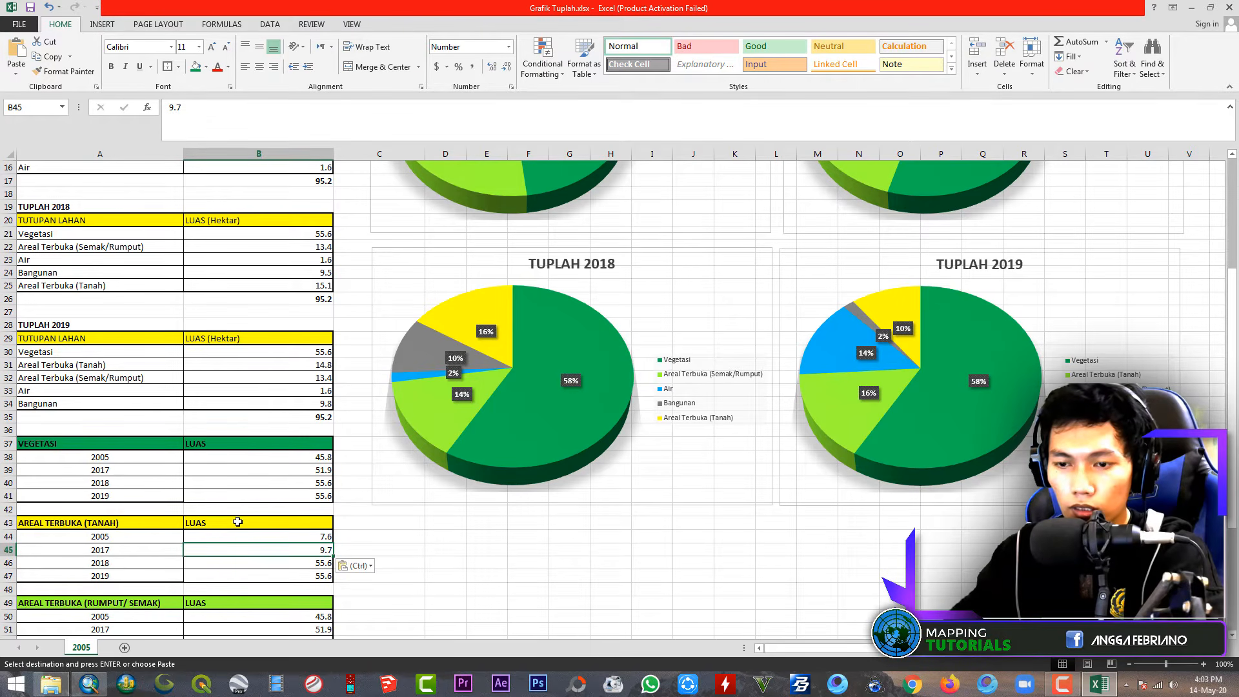
Copy the Areal Terbuka (Tanah) area of 15.1 from the TUPLAH 2018 table into B46, beside 2018
scroll(208, 488, up, 1)
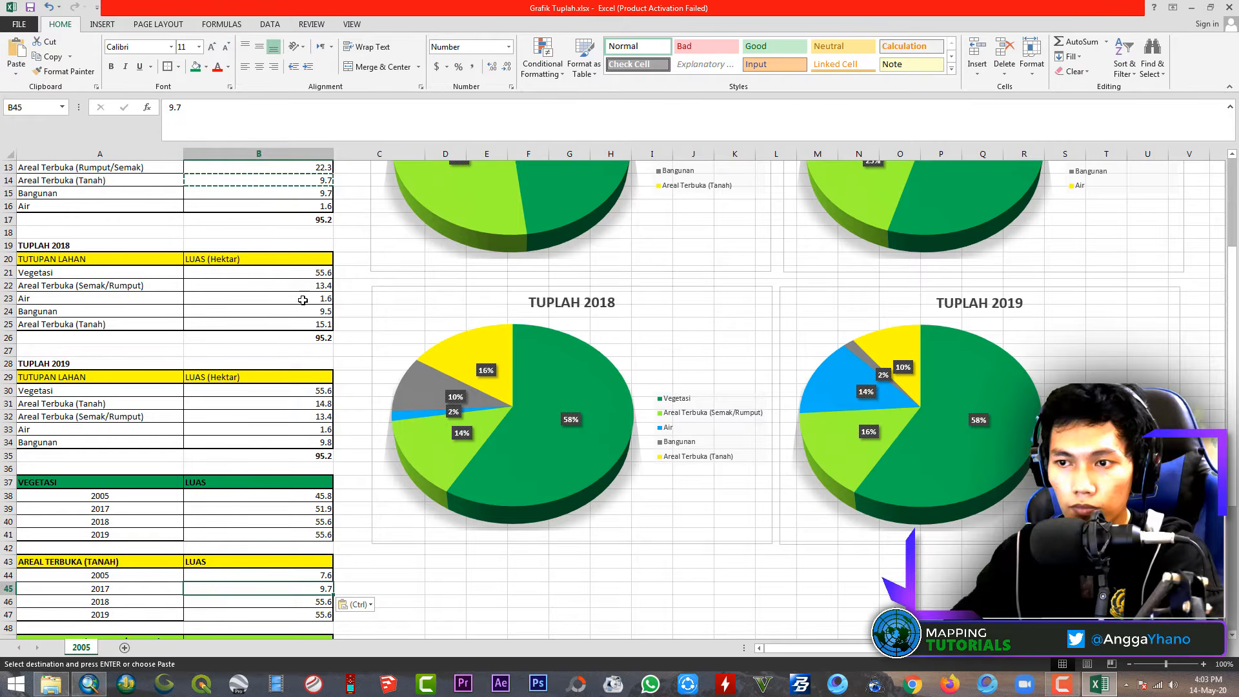
click(309, 326)
key(ctrl+c)
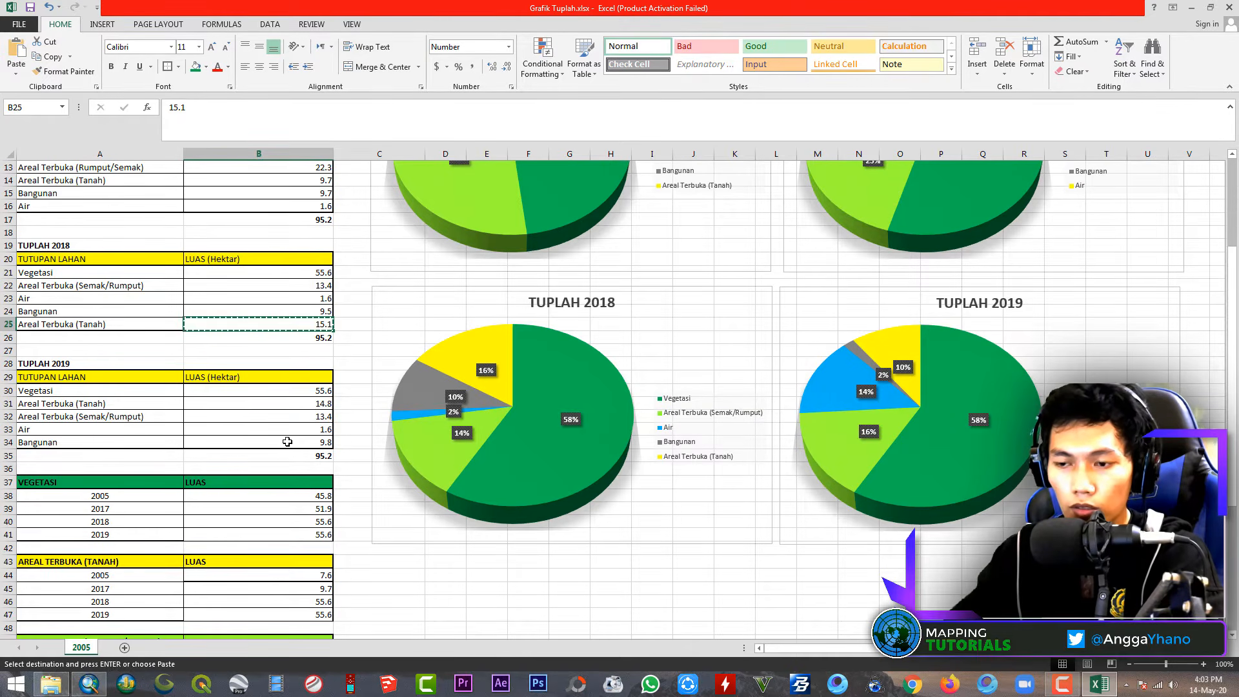
scroll(285, 470, down, 2)
scroll(285, 469, down, 1)
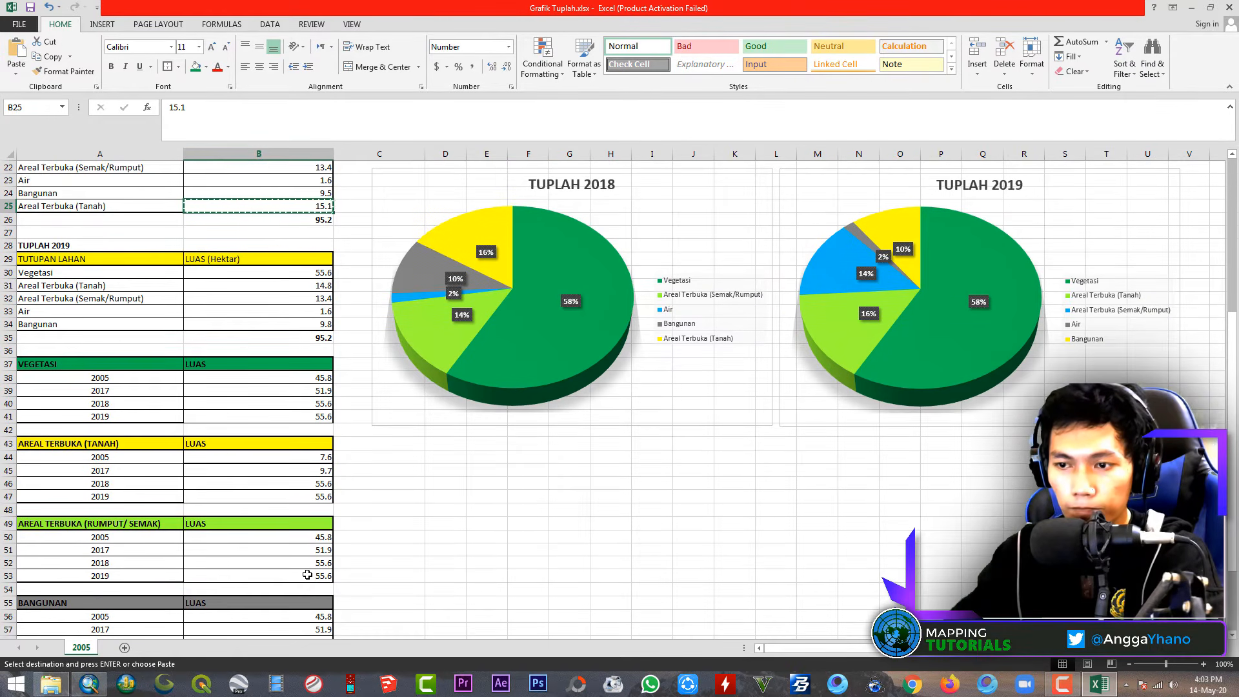
click(315, 485)
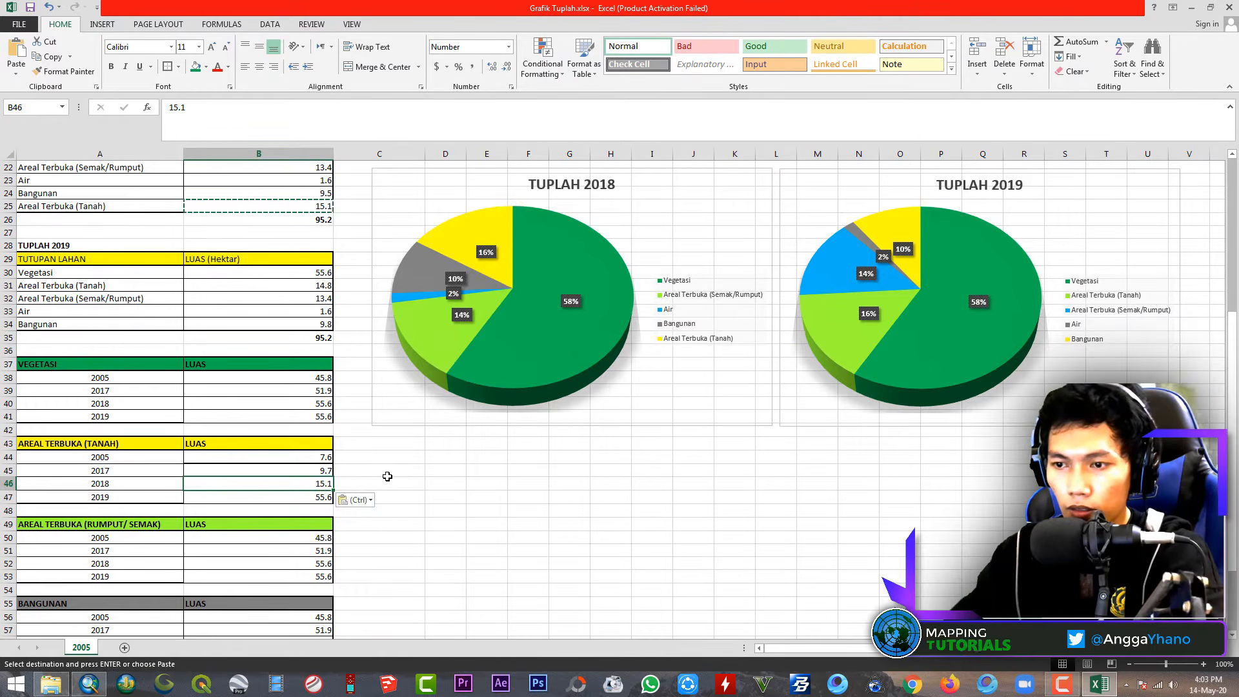
key(Return)
Copy the Areal Terbuka (Tanah) area of 14.8 from the TUPLAH 2019 table into B47, beside 2019
click(292, 286)
key(ctrl+c)
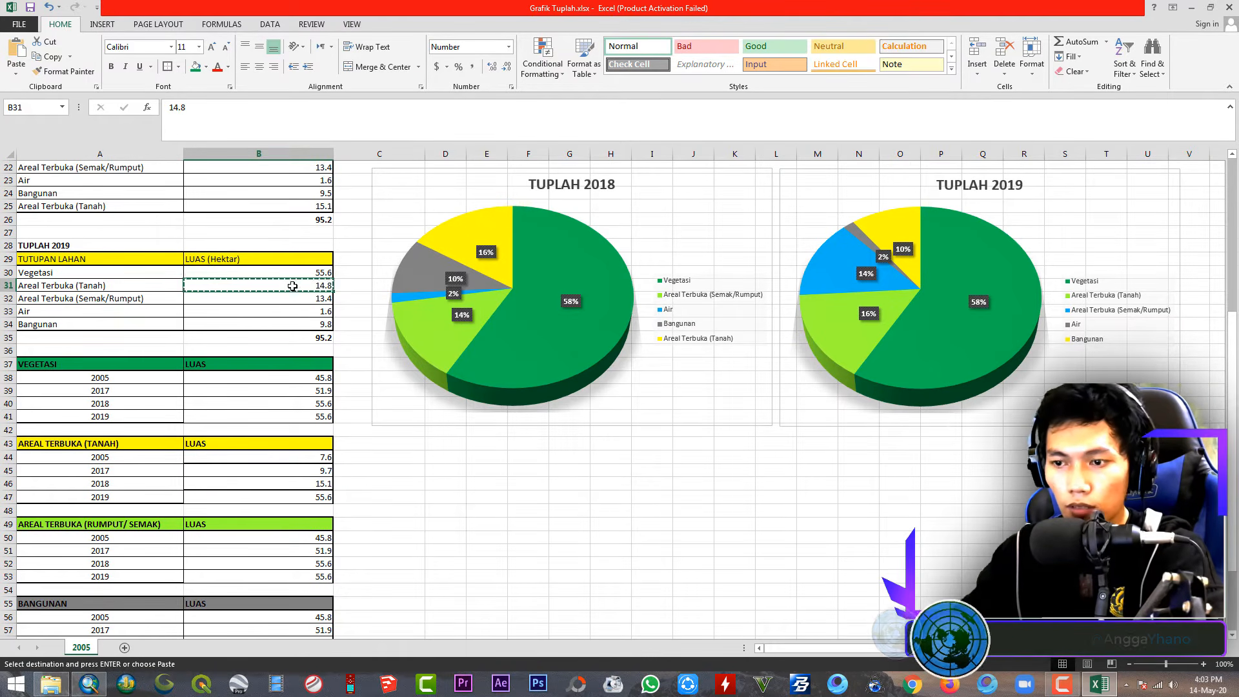
click(315, 497)
key(ctrl+v)
Copy the Areal Terbuka (Rumput/Semak) area of 35.7 from the TUPLAH 2005 table into B50, beside 2005
click(315, 539)
scroll(240, 499, up, 4)
scroll(240, 500, up, 3)
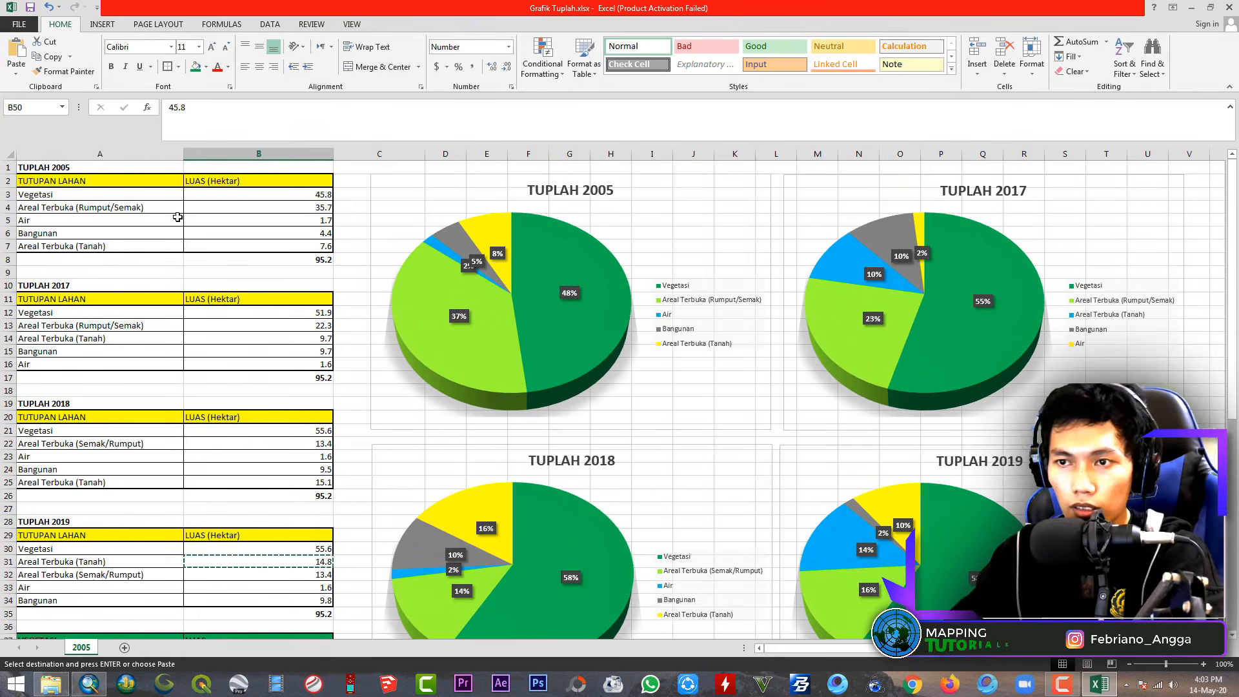
click(299, 208)
key(ctrl+c)
scroll(330, 363, down, 7)
click(308, 539)
key(ctrl+v)
Clear the placeholder areas in B51:B53 and in the BANGUNAN and AIR tables, B56:B59 and B62:B65
drag(315, 552, 318, 570)
key(Delete)
scroll(316, 560, down, 4)
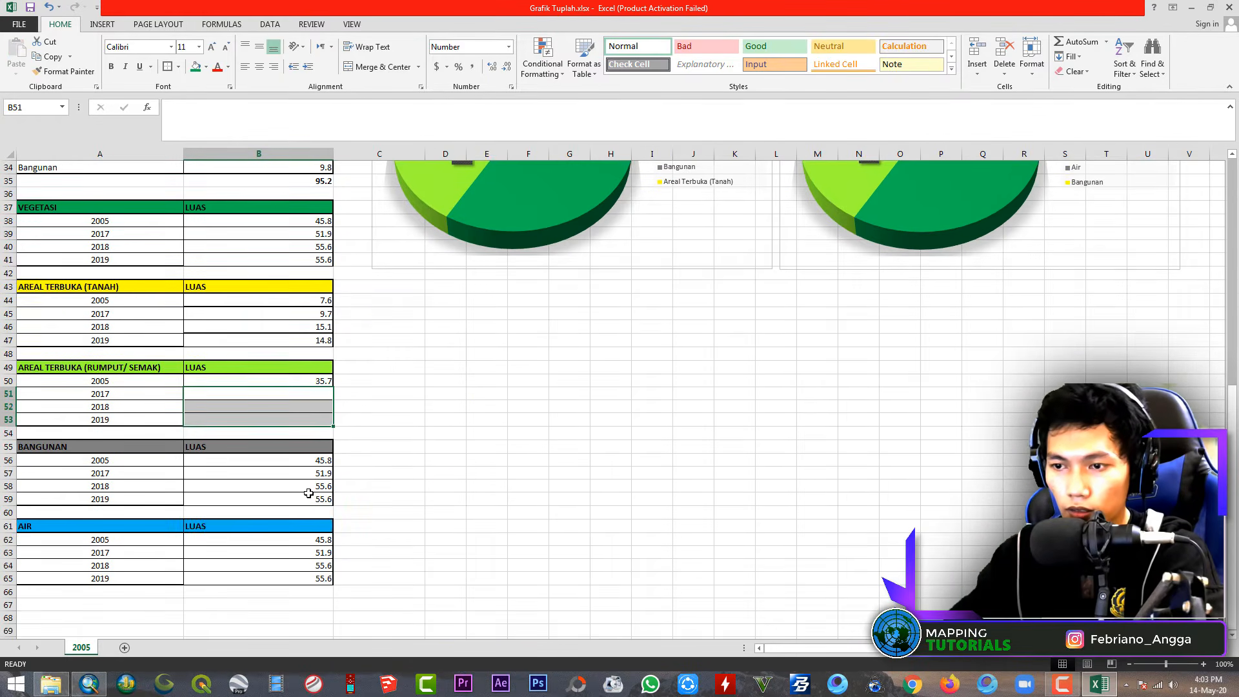
key(Delete)
drag(310, 461, 318, 574)
key(Delete)
Copy the Areal Terbuka (Rumput/Semak) area of 22.3 from the TUPLAH 2017 table into B51, beside 2017
click(270, 394)
scroll(265, 405, up, 4)
scroll(265, 405, up, 6)
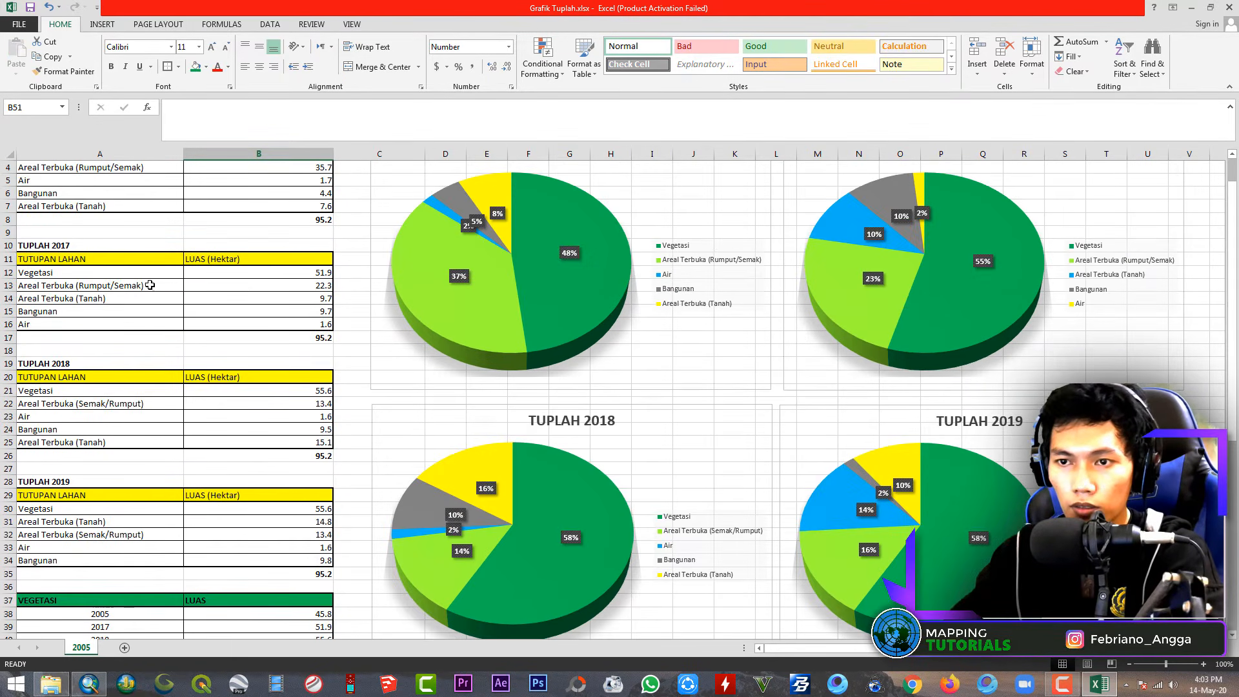
click(290, 285)
key(ctrl+c)
scroll(291, 285, down, 6)
click(303, 551)
key(ctrl+v)
Copy the Areal Terbuka (Semak/Rumput) areas of 13.4 from the TUPLAH 2018 and TUPLAH 2019 tables into B52 and B53
scroll(191, 288, up, 3)
click(190, 288)
key(ctrl+c)
scroll(190, 288, down, 4)
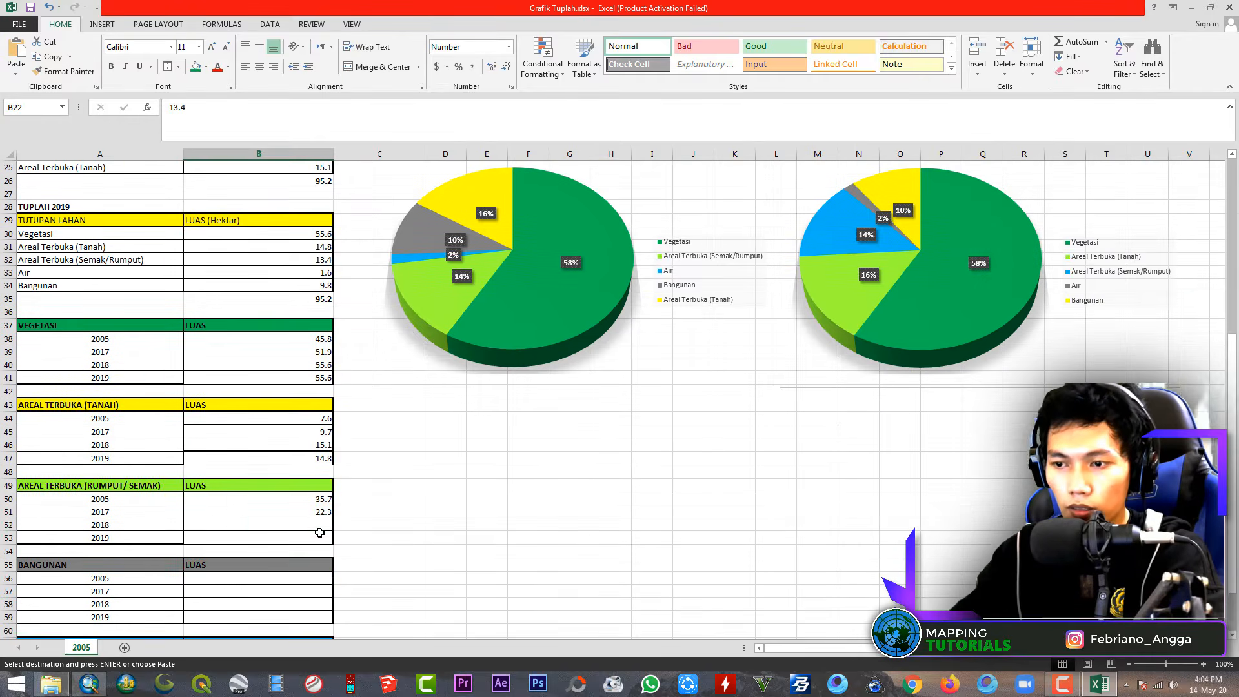
click(317, 524)
key(ctrl+v)
click(191, 257)
key(ctrl+c)
click(322, 537)
key(ctrl+v)
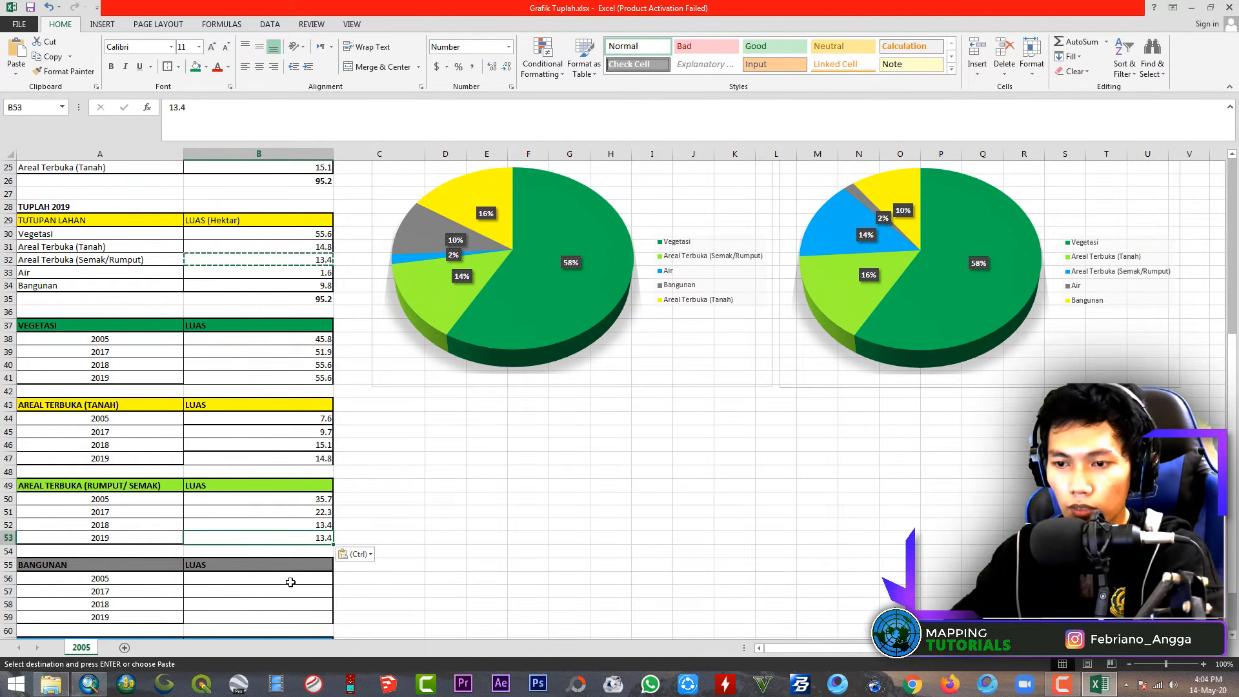
Copy the Bangunan area of 9.8 from the TUPLAH 2019 table into B59, beside 2019
click(290, 583)
click(287, 289)
key(ctrl+c)
click(290, 616)
key(ctrl+v)
Copy the Bangunan area of 9.5 from the TUPLAH 2018 table into B58, beside 2018
scroll(280, 267, up, 2)
click(299, 232)
key(ctrl+c)
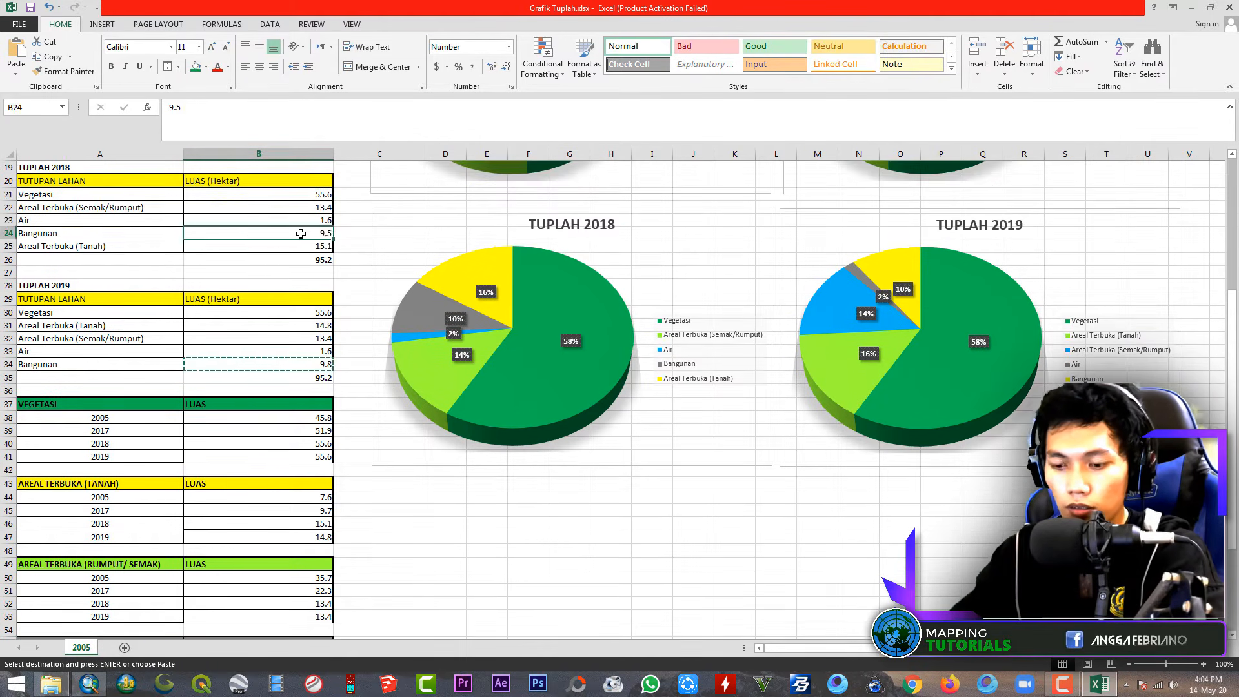
scroll(254, 551, down, 4)
click(299, 504)
key(ctrl+v)
Copy the Bangunan area of 9.7 from the TUPLAH 2017 table into B57, beside 2017
scroll(227, 366, up, 11)
click(228, 355)
key(ctrl+c)
scroll(317, 530, down, 9)
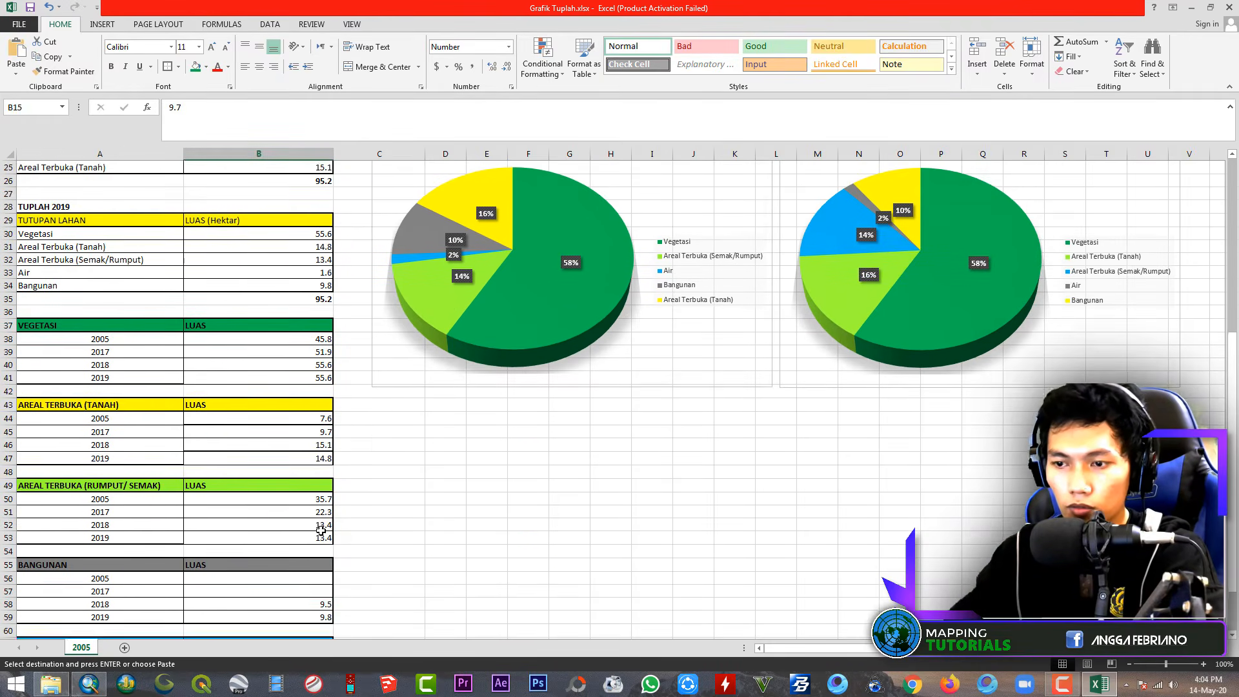
click(322, 553)
key(ctrl+v)
Copy the Bangunan area of 4.4 from the TUPLAH 2005 table into B56, beside 2005
scroll(323, 555, up, 9)
click(310, 229)
key(ctrl+c)
click(303, 461)
key(ctrl+v)
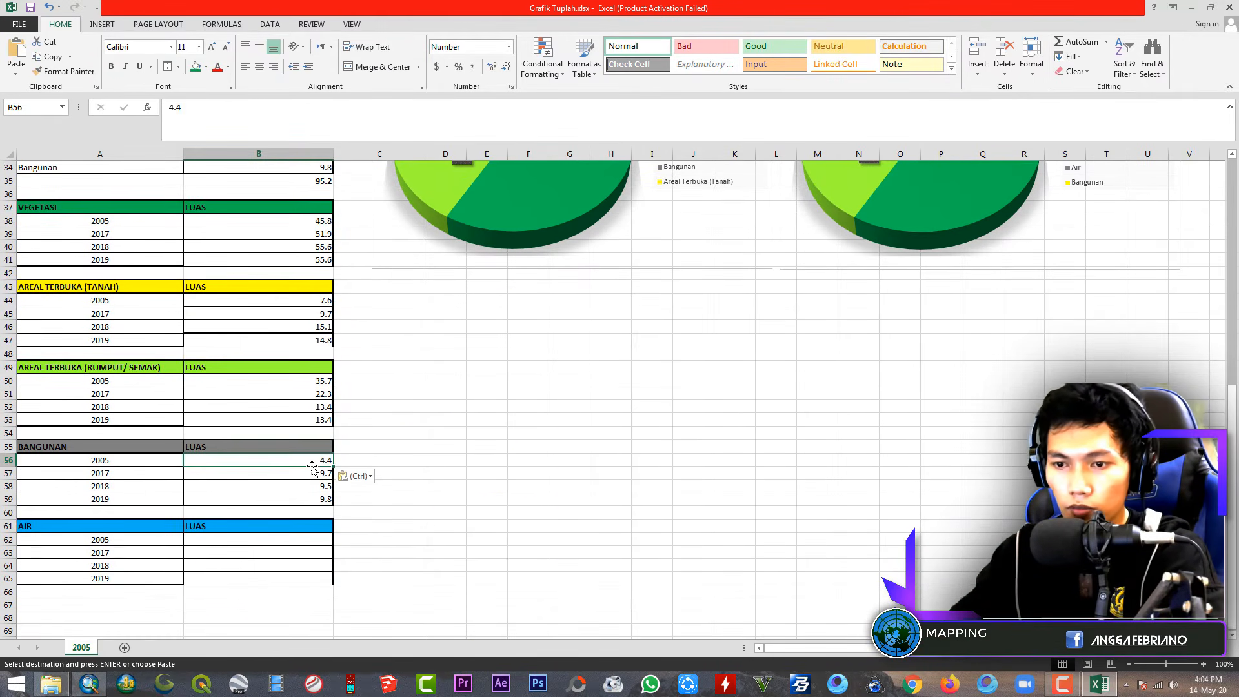
Copy the Air area of 1.6 from the TUPLAH 2019 table into B65, beside 2019
scroll(316, 465, up, 11)
click(289, 282)
key(ctrl+c)
scroll(314, 460, down, 14)
click(314, 459)
key(ctrl+v)
Copy the Air area of 1.6 from the TUPLAH 2018 table into B64, beside 2018
scroll(315, 460, up, 12)
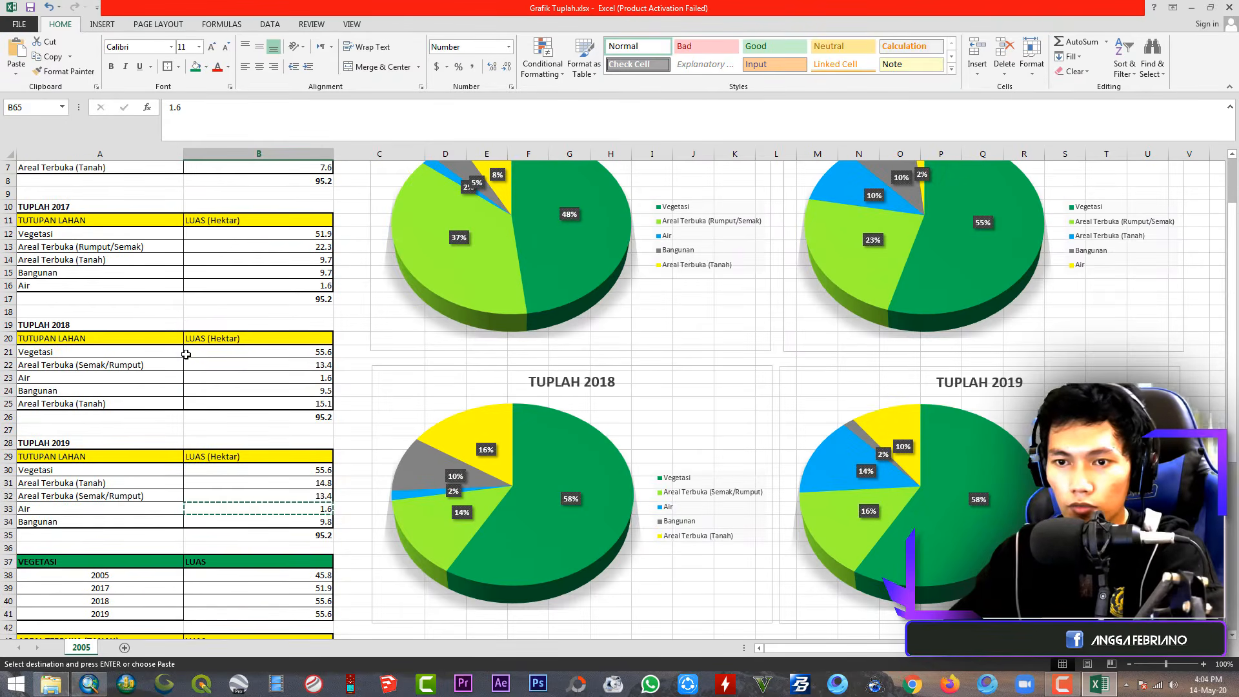
click(223, 377)
key(ctrl+c)
scroll(310, 489, down, 9)
click(312, 566)
key(ctrl+v)
Copy the Air area of 1.6 from the TUPLAH 2017 table into B63, beside 2017
scroll(303, 517, up, 11)
click(277, 360)
key(ctrl+c)
scroll(285, 451, down, 12)
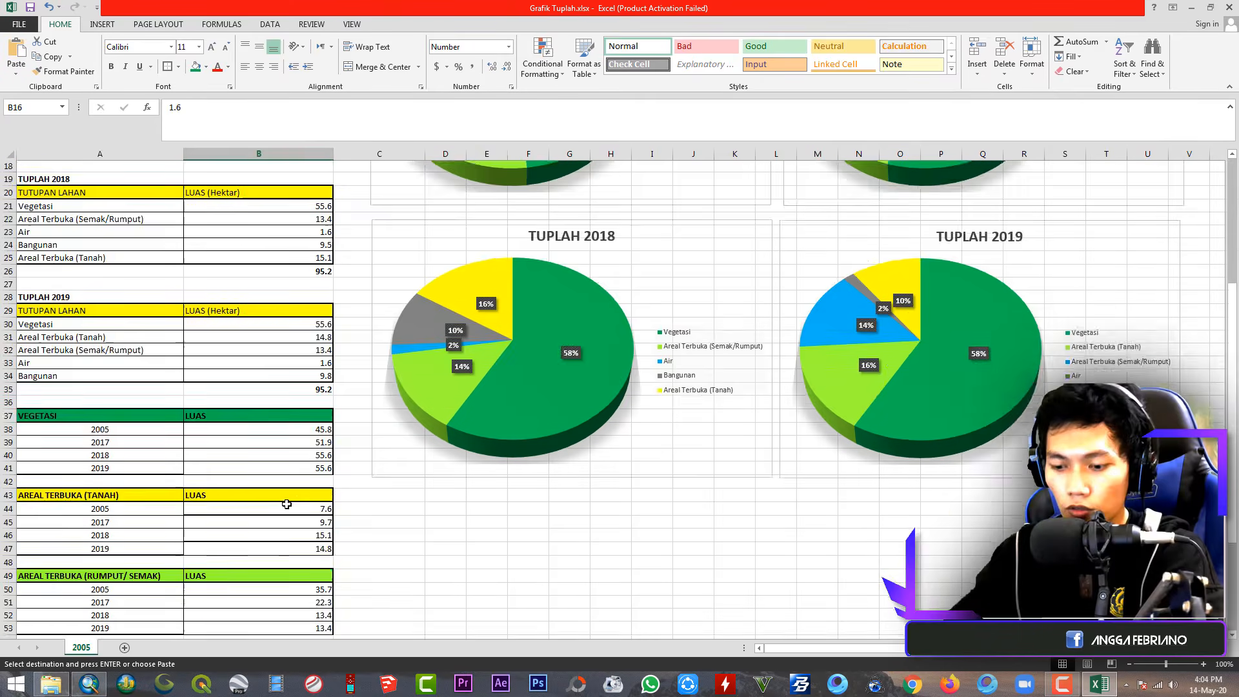
click(310, 512)
key(ctrl+v)
Copy the Air area of 1.7 from the TUPLAH 2005 table into B62, beside 2005
scroll(310, 512, up, 12)
click(302, 221)
key(ctrl+c)
scroll(256, 438, down, 15)
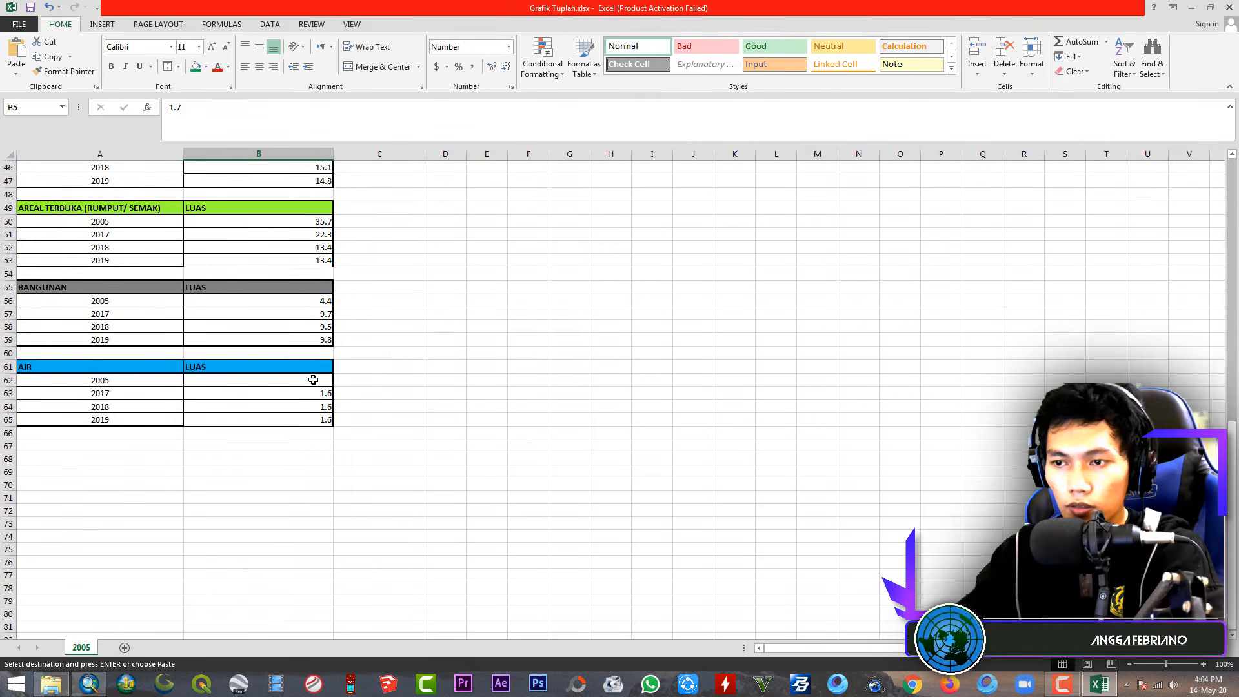
click(315, 379)
key(ctrl+v)
click(362, 370)
click(318, 394)
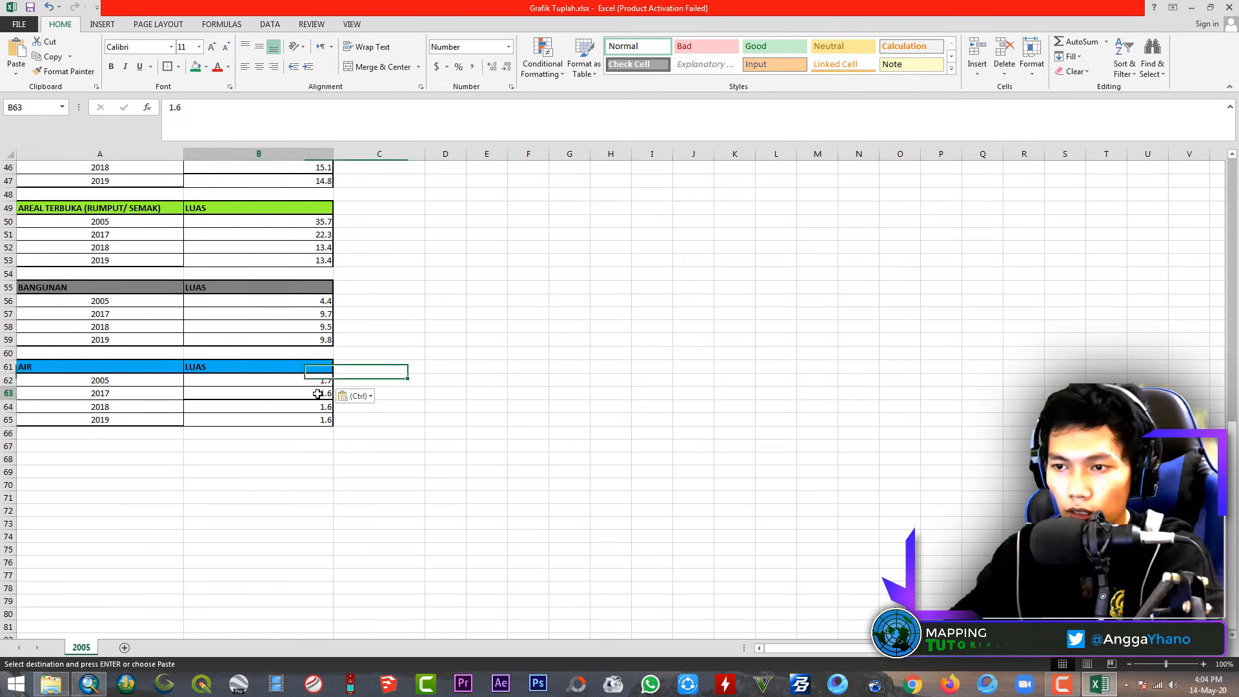
scroll(326, 420, up, 3)
key(ctrl+v)
scroll(335, 451, up, 2)
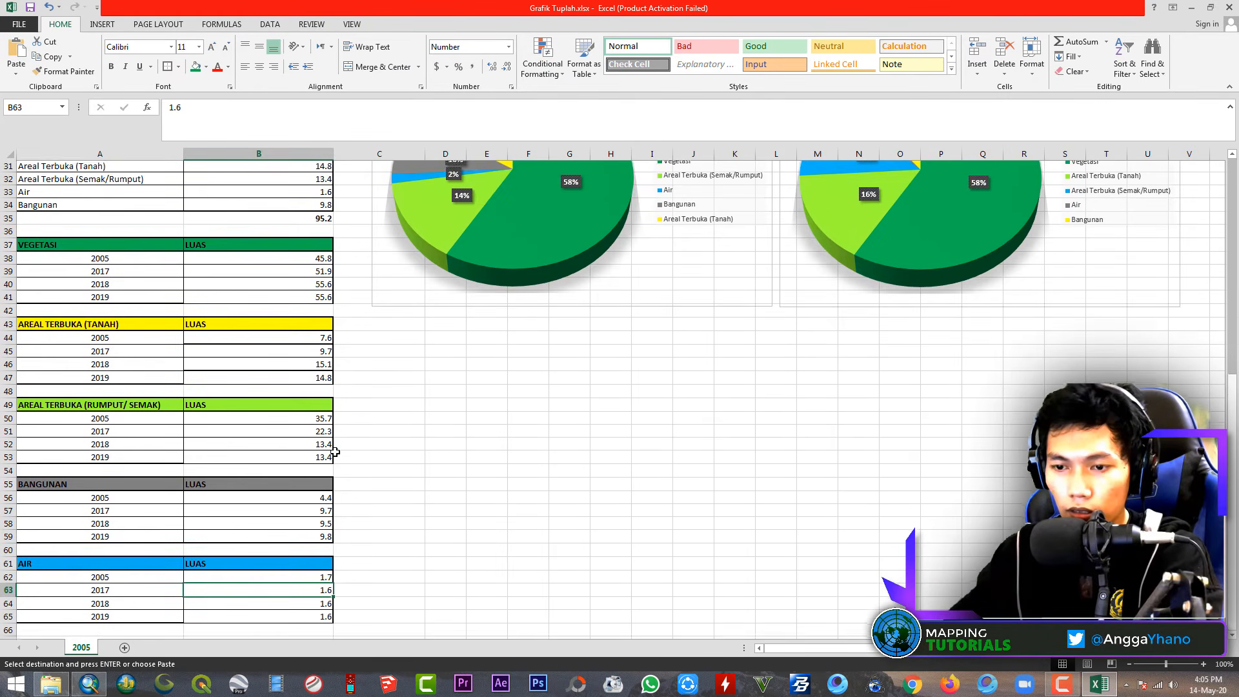
click(440, 540)
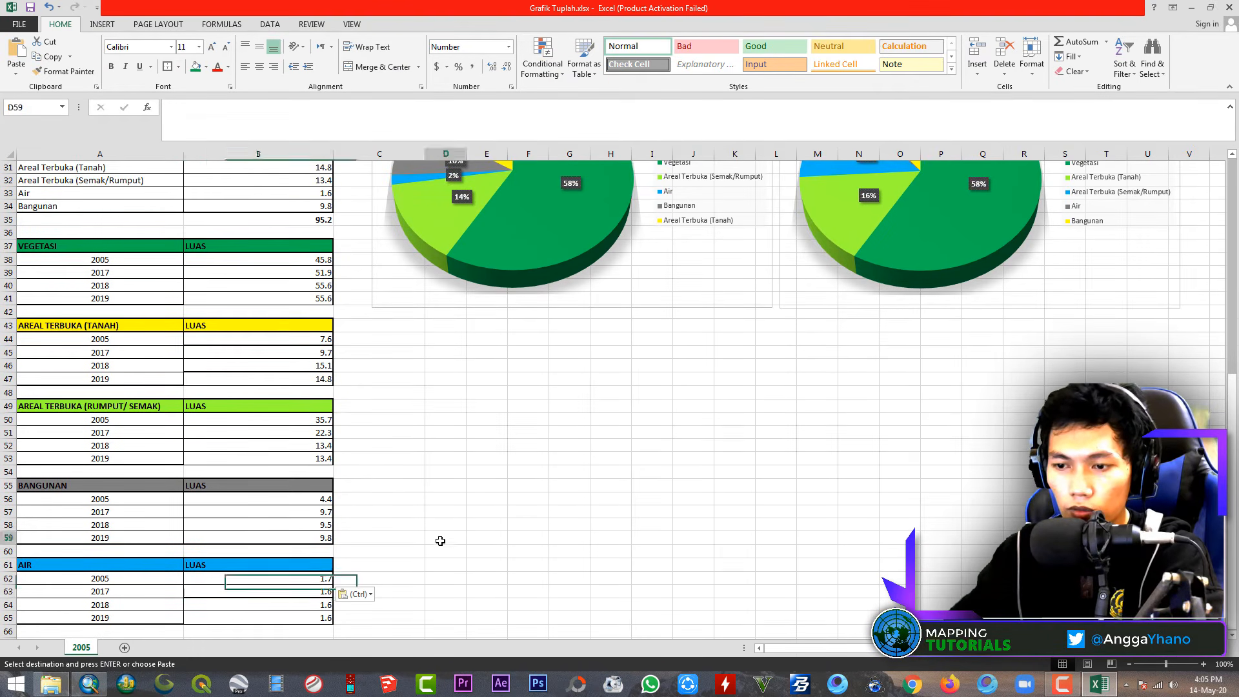
click(394, 603)
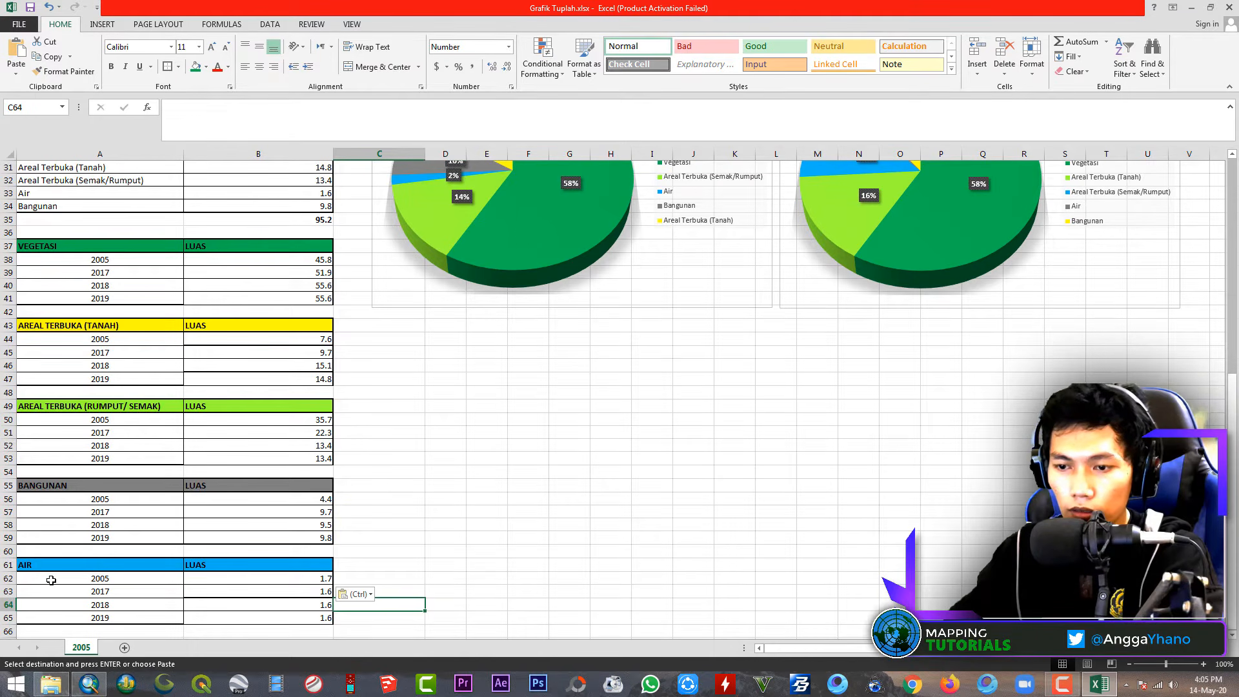
key(Escape)
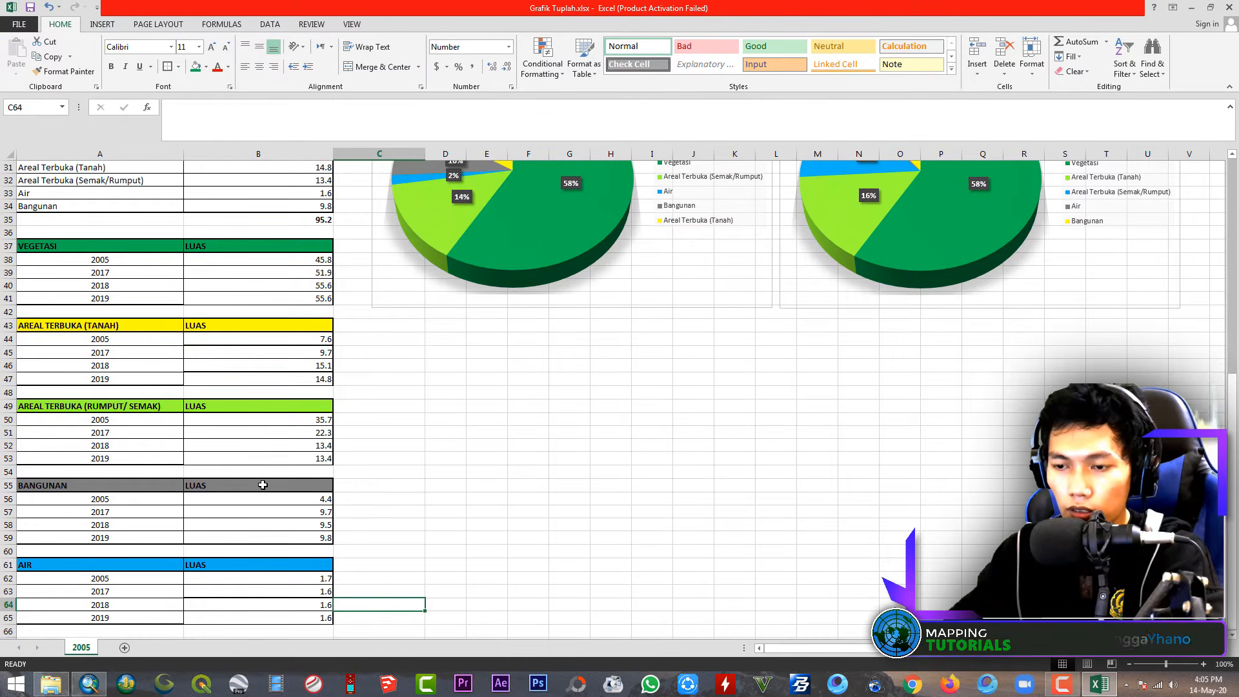
scroll(357, 486, up, 5)
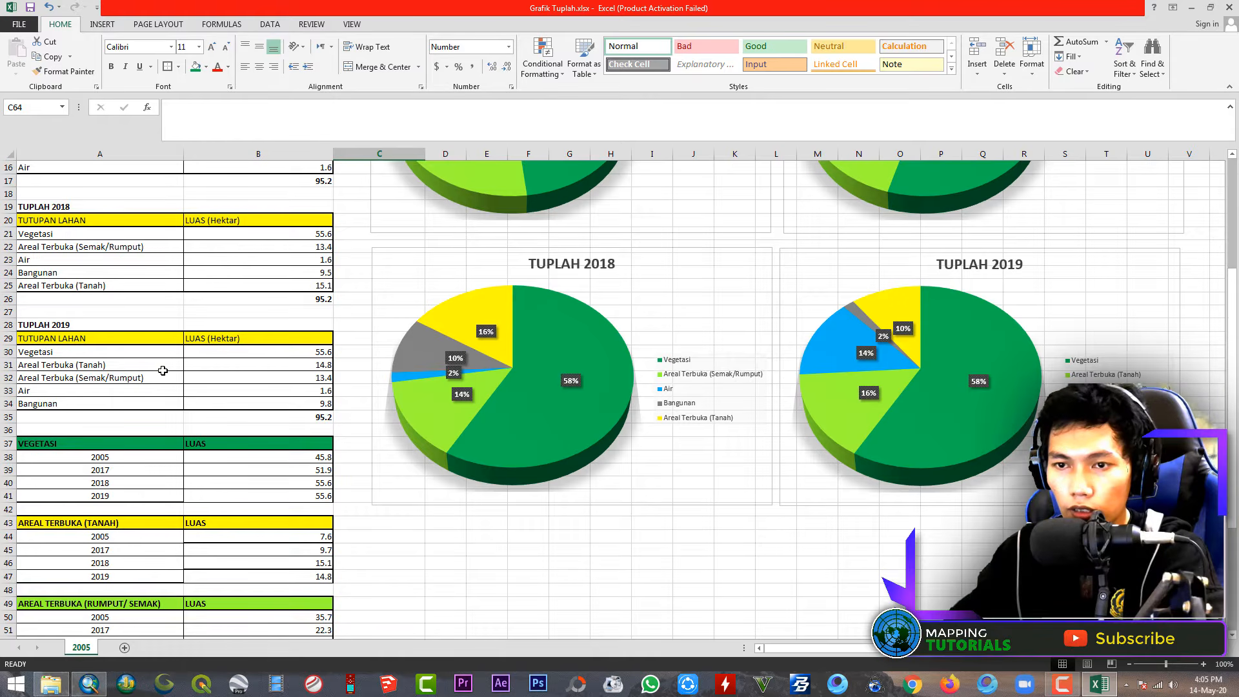
scroll(137, 430, down, 3)
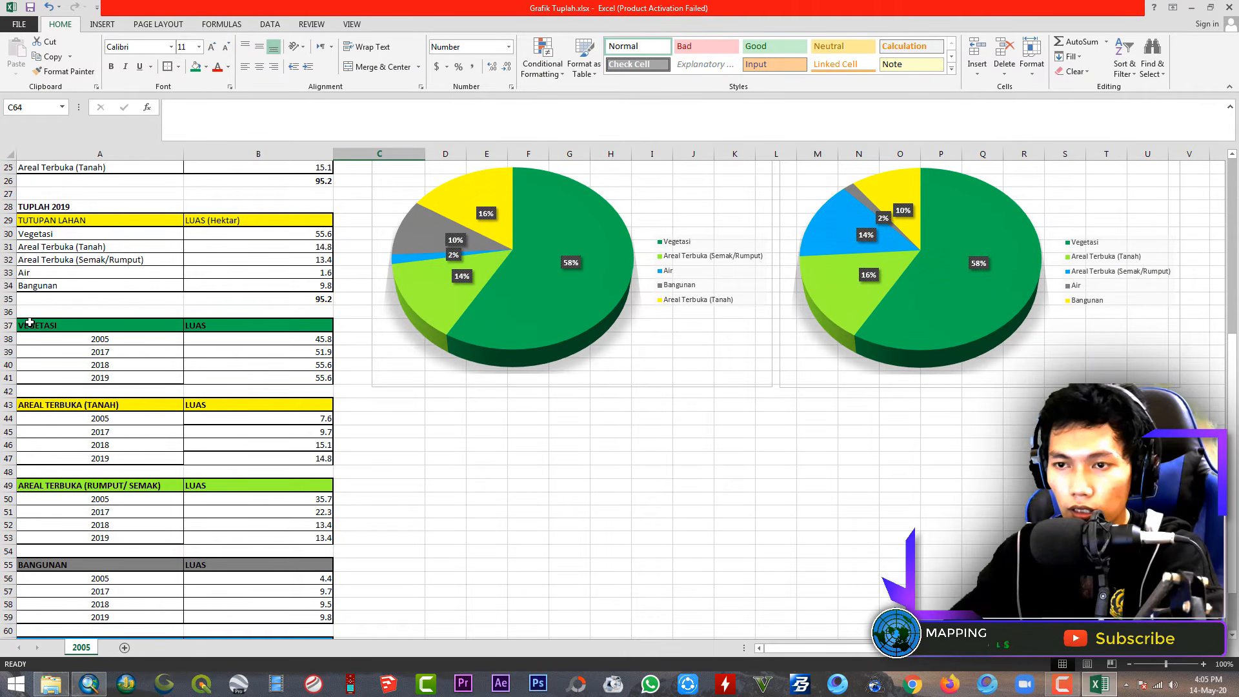
drag(34, 326, 226, 376)
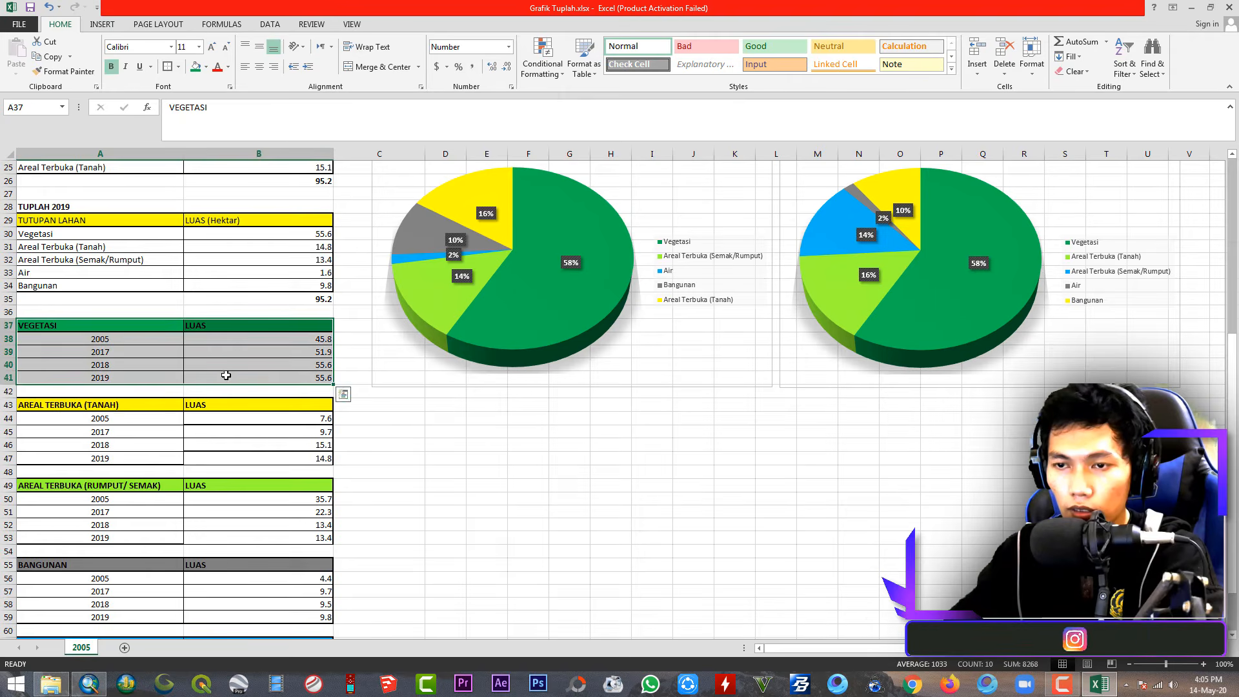
scroll(206, 355, down, 2)
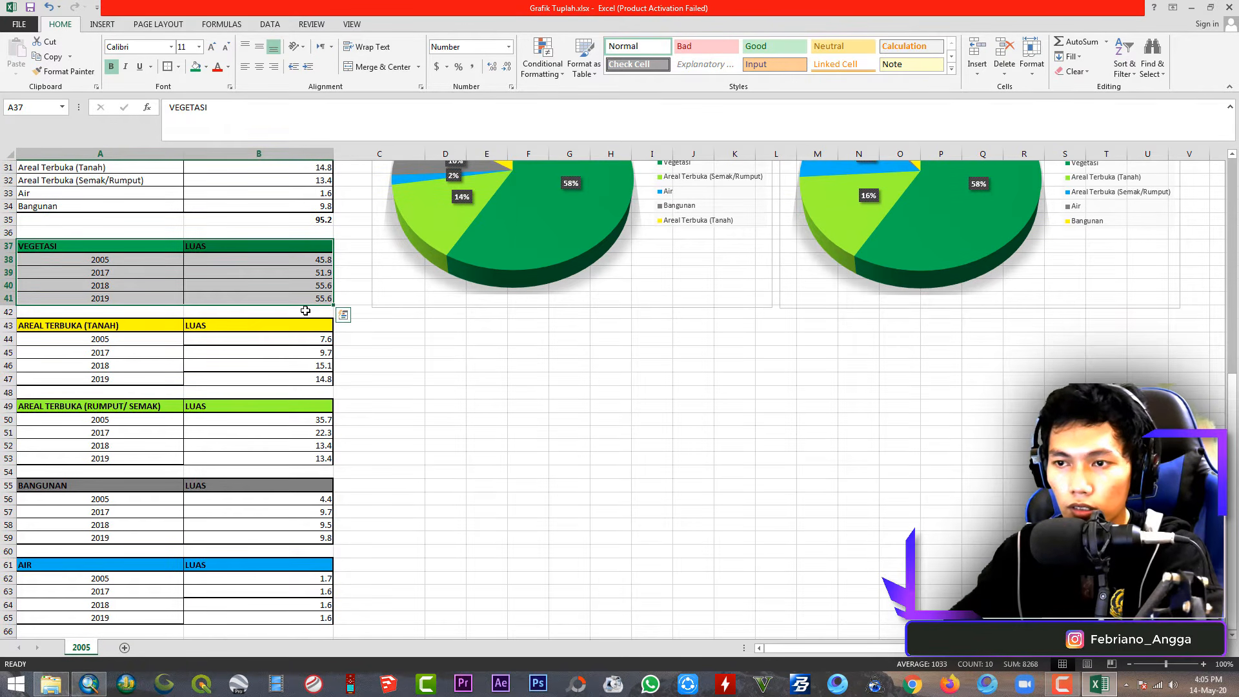
click(103, 24)
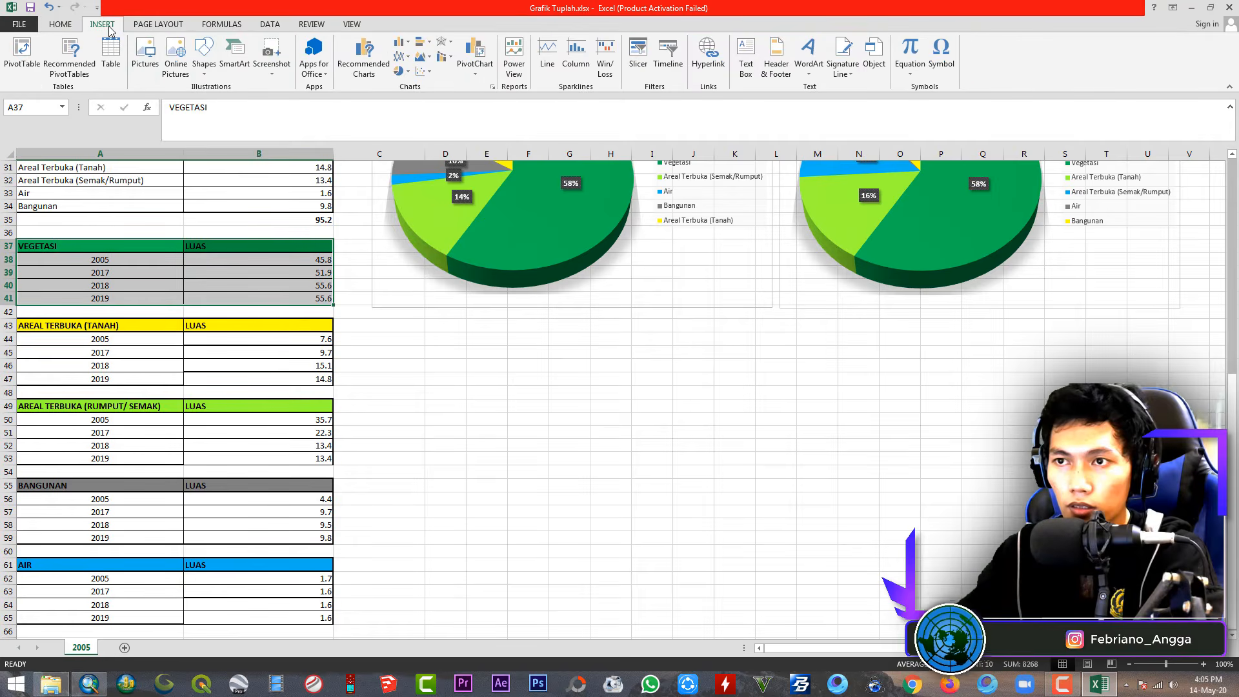
click(408, 58)
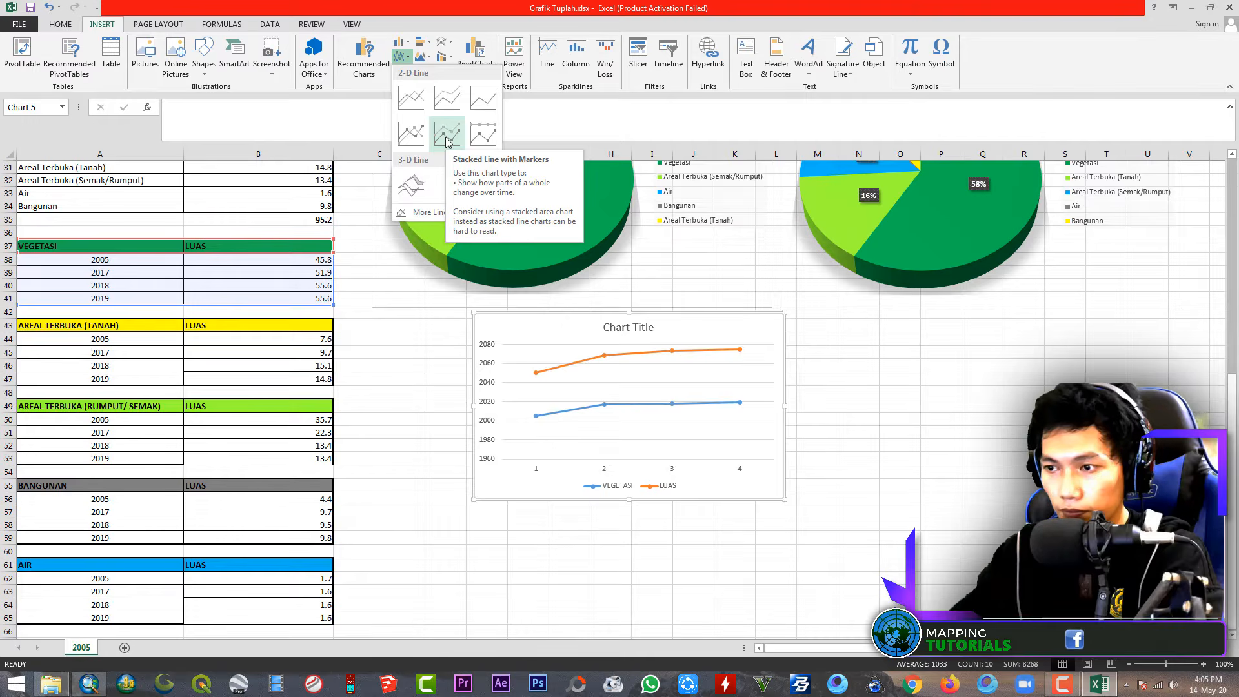
click(446, 406)
Relabel the first two years of the VEGETASI table, A38 and A39, as TAHUN2005 and TAHUN 2017
click(88, 262)
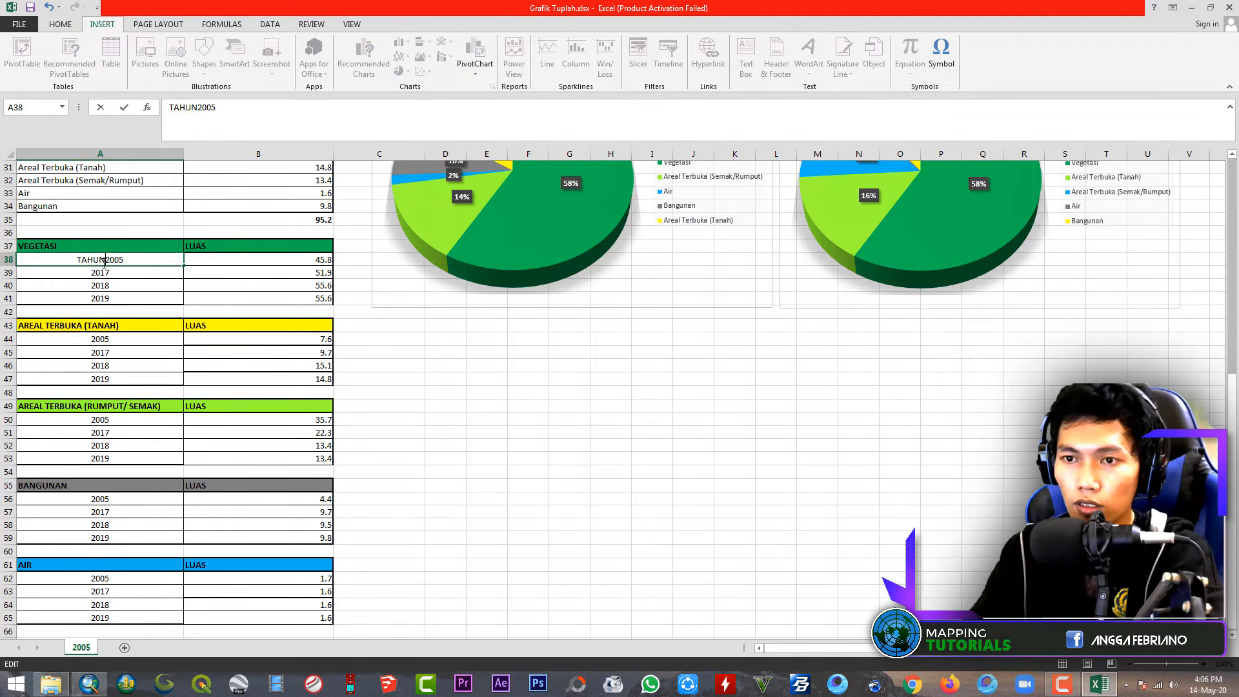
text(TAHUN)
key(Return)
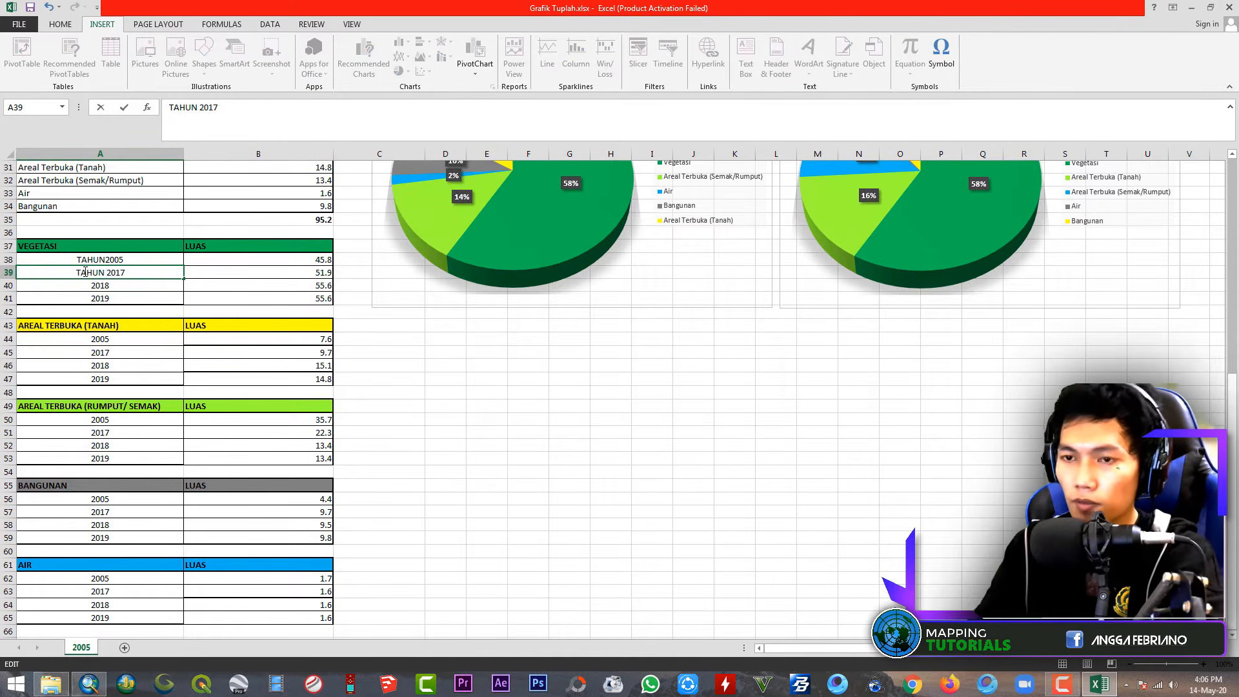
Relabel the last two years of the VEGETASI table, A40 and A41, as TAHUN 2018 and TAHUN 2019
key(shift+Left)
key(shift+Left)
key(shift+Left)
key(ctrl+c)
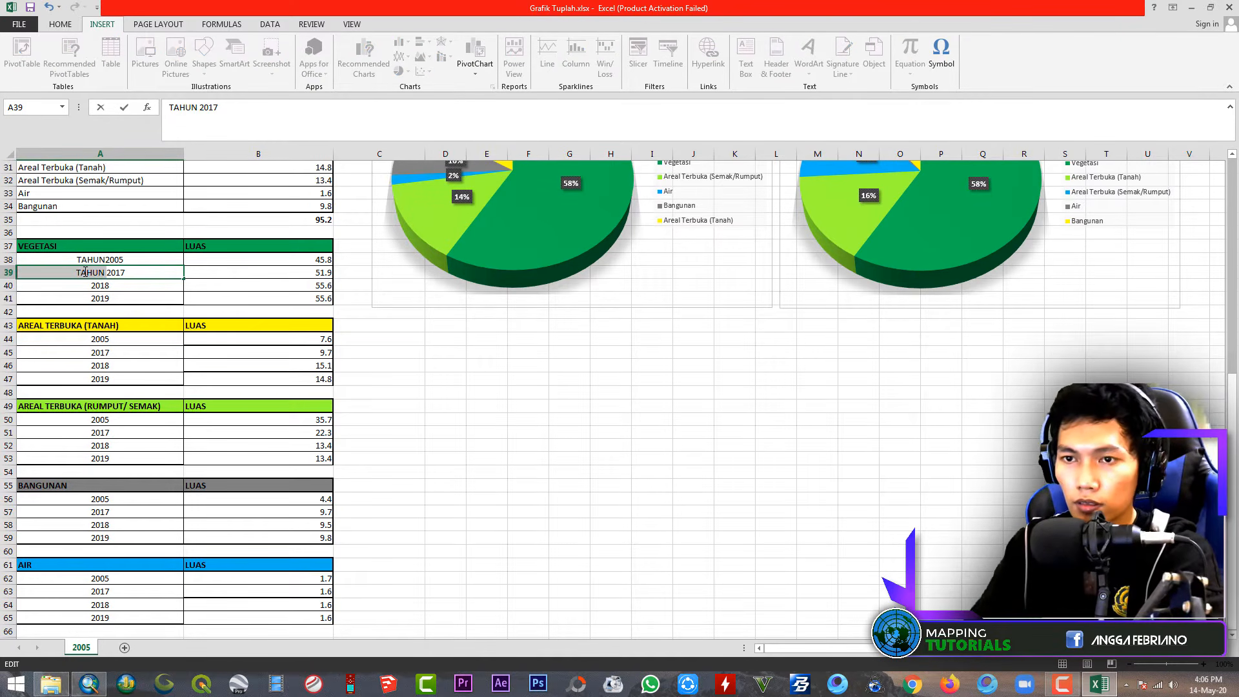
key(shift+Right)
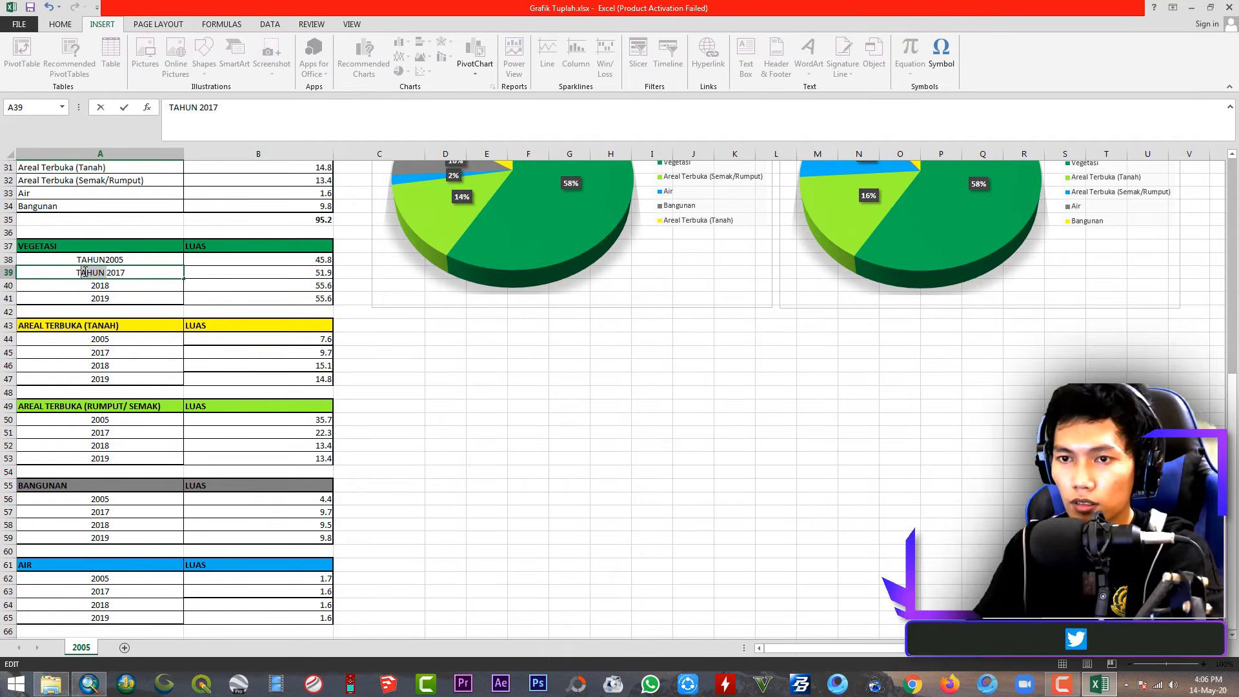
key(shift+Home)
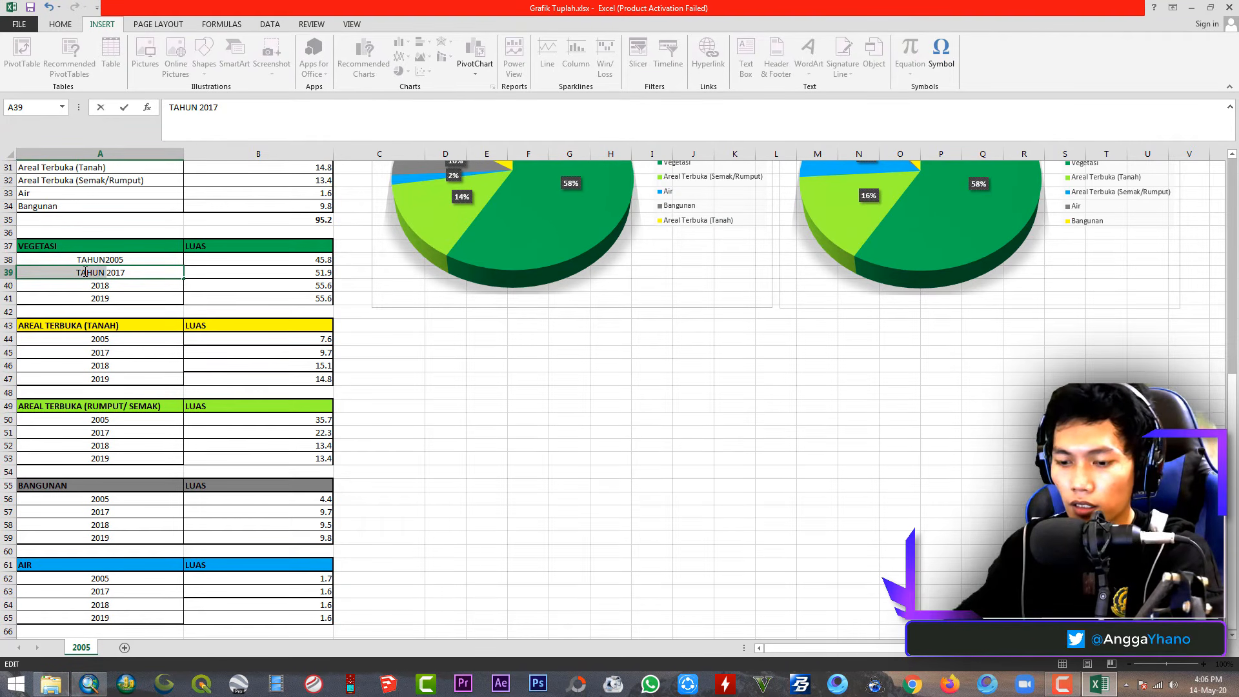
double_click(74, 288)
key(ctrl+v)
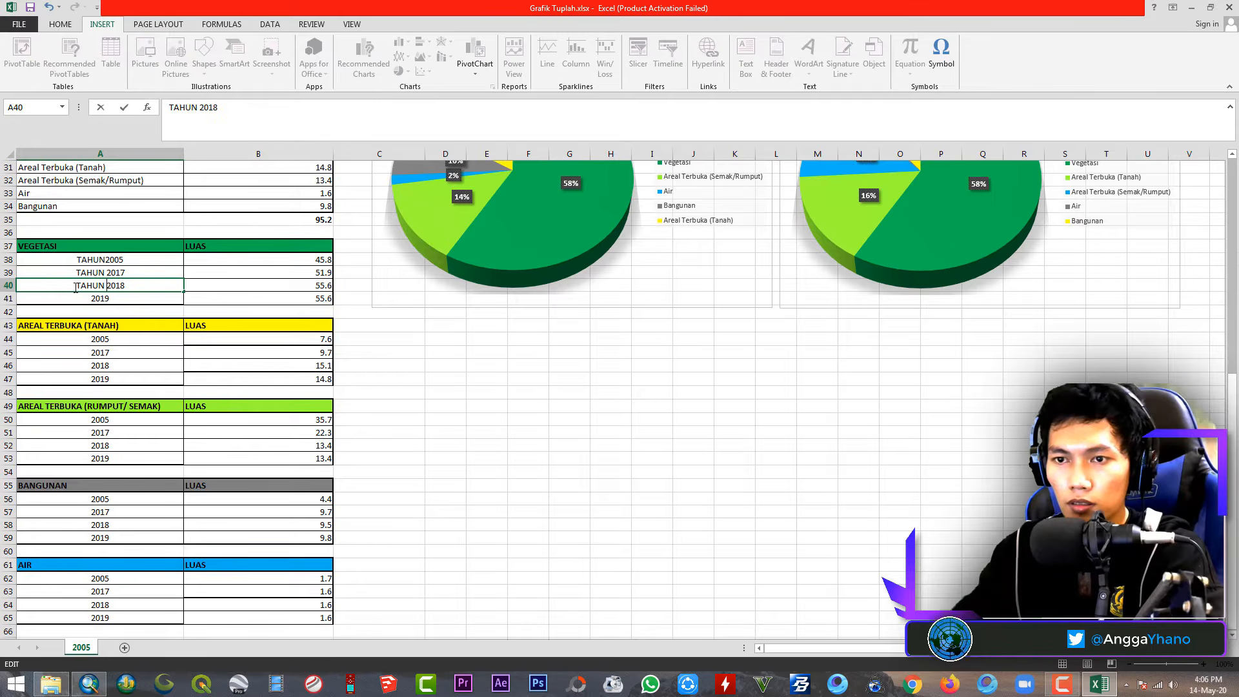
double_click(82, 296)
key(ctrl+v)
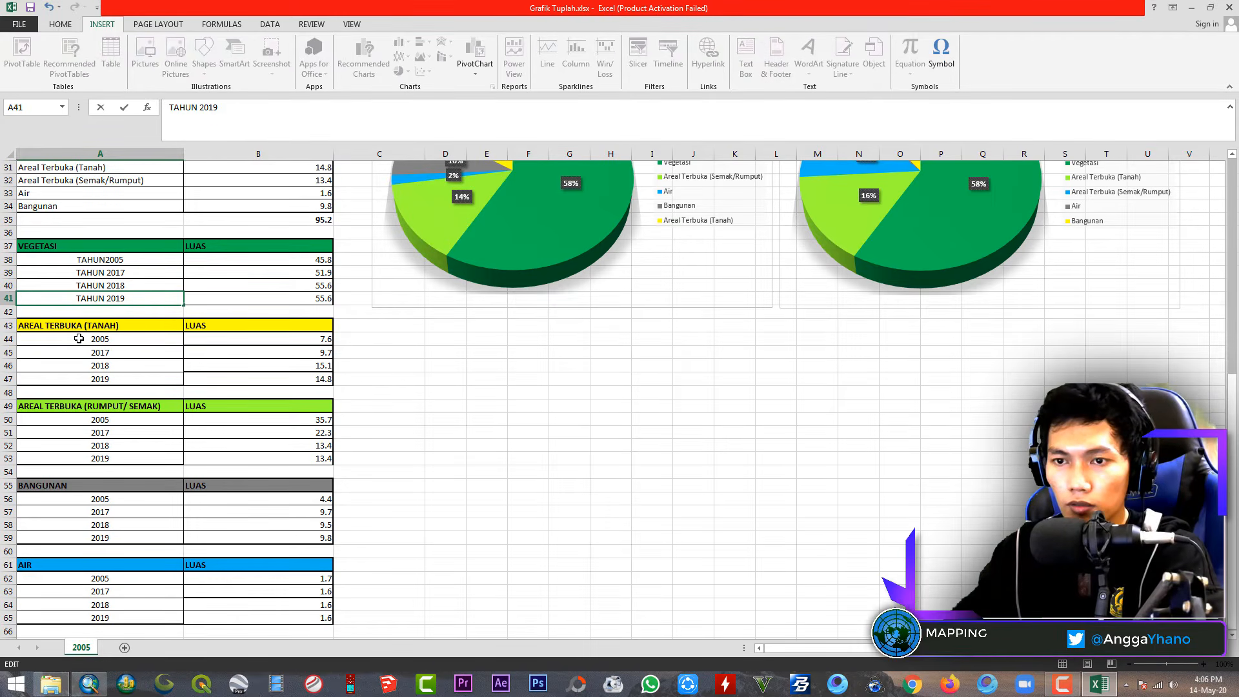
Correct A38 to TAHUN 2005 and copy the four VEGETASI year labels into A44:A47 of the AREAL TERBUKA (TANAH) table
click(79, 339)
drag(116, 259, 109, 298)
double_click(106, 260)
key(ctrl+c)
click(102, 341)
key(ctrl+v)
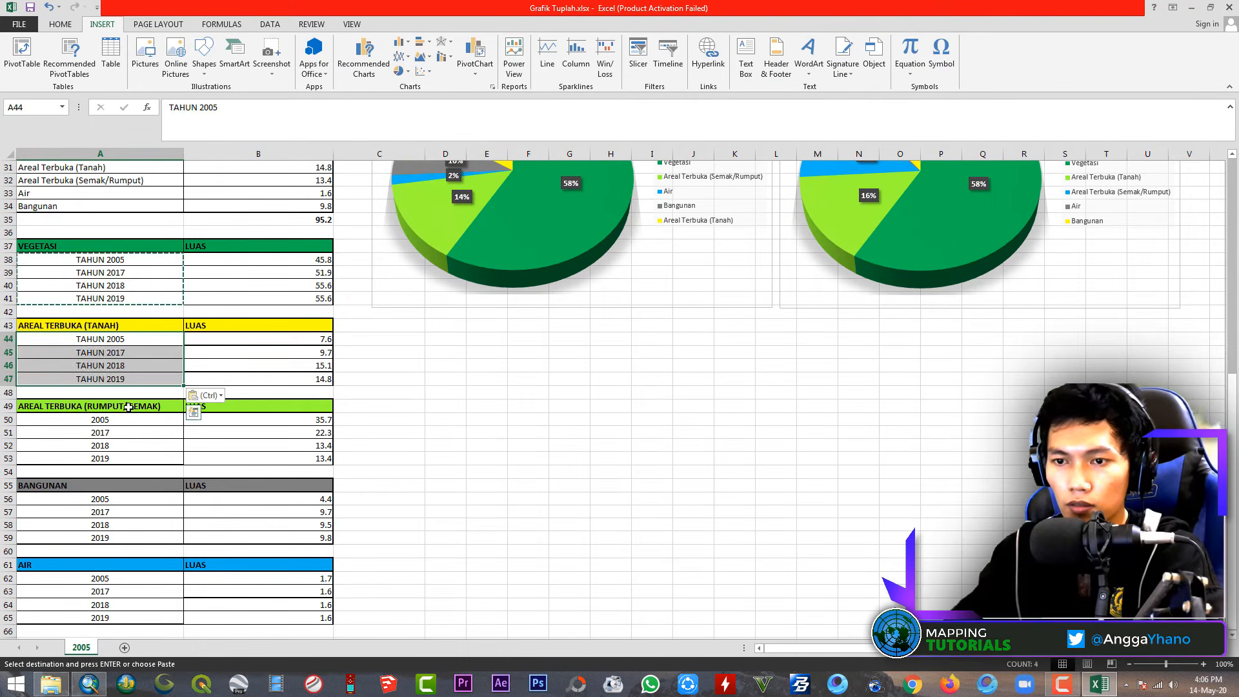
Copy the same TAHUN labels into the year columns of the AREAL TERBUKA (RUMPUT/ SEMAK), BANGUNAN and AIR tables
click(128, 420)
key(ctrl+v)
click(116, 499)
key(ctrl+v)
click(116, 578)
key(ctrl+v)
scroll(194, 529, down, 2)
scroll(182, 512, up, 3)
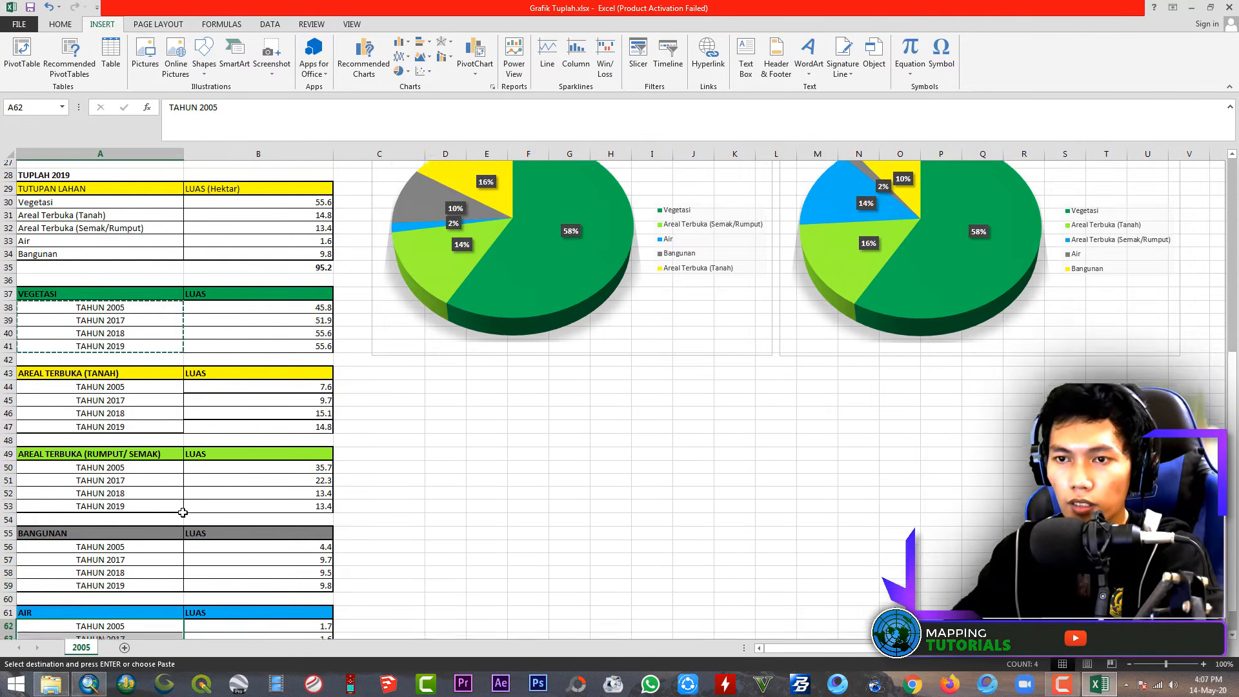
scroll(183, 512, up, 3)
click(448, 539)
scroll(260, 474, down, 2)
key(Escape)
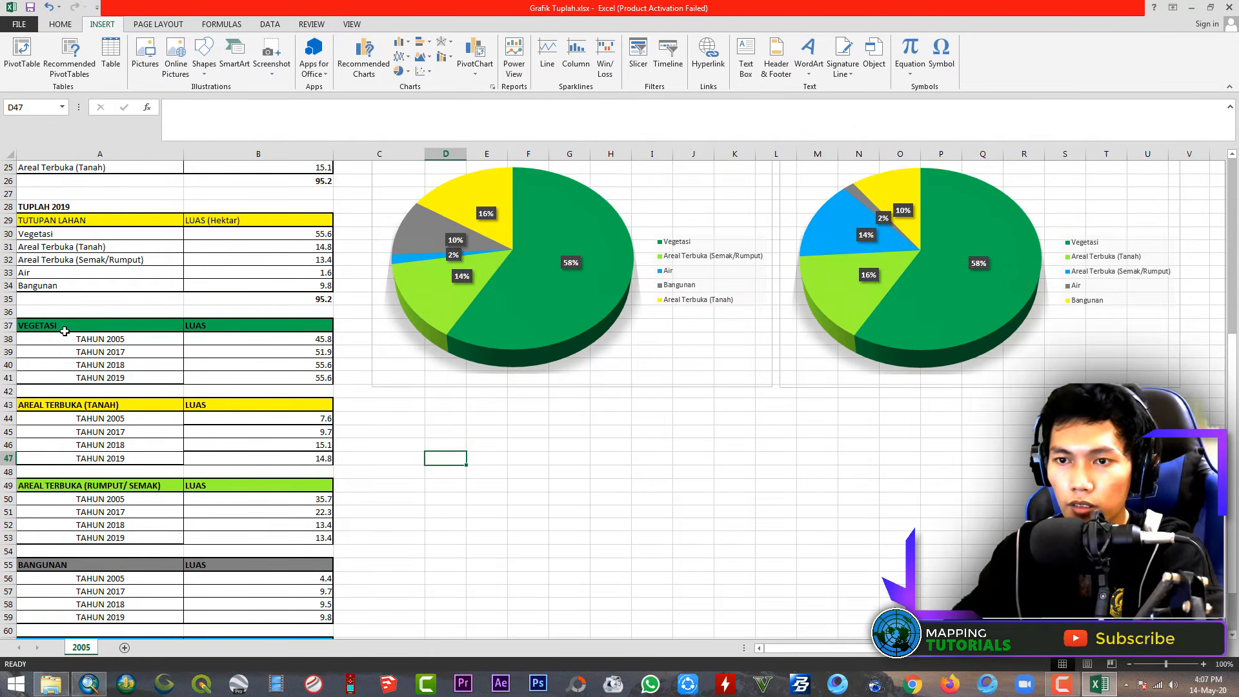
Insert a 2-D line chart with markers from the VEGETASI table A37:B41 and place it below the first pie chart
drag(64, 331, 295, 352)
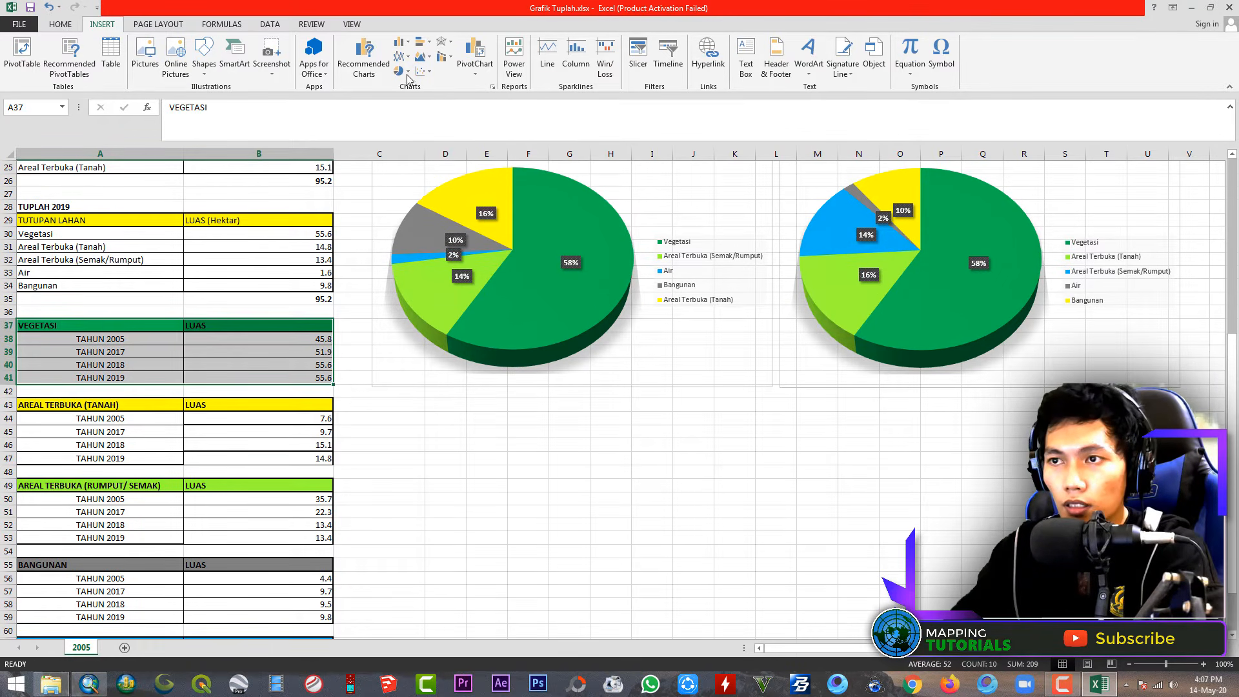
click(421, 58)
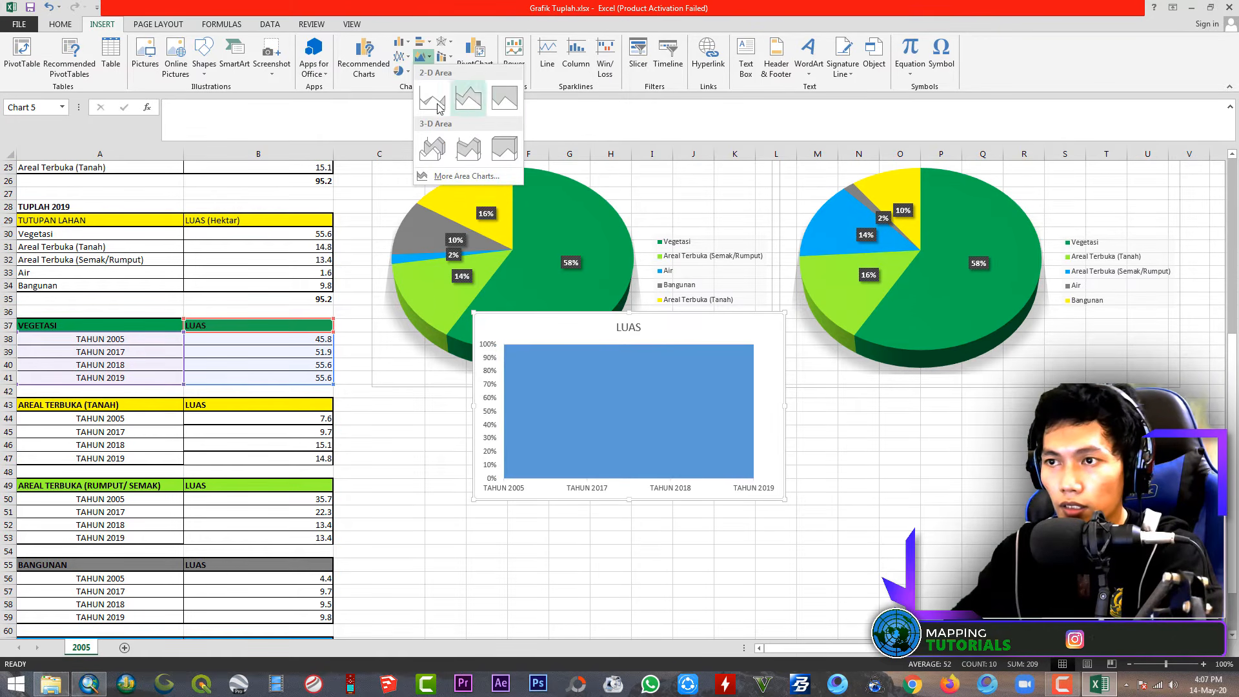
click(402, 57)
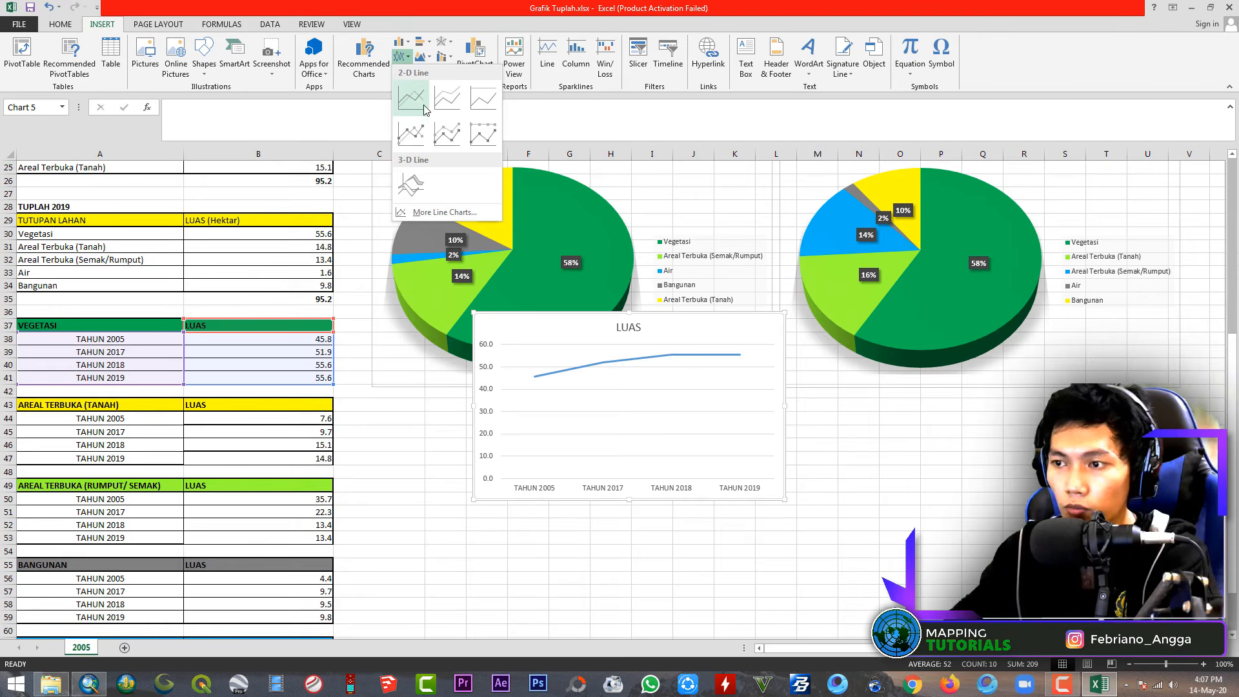
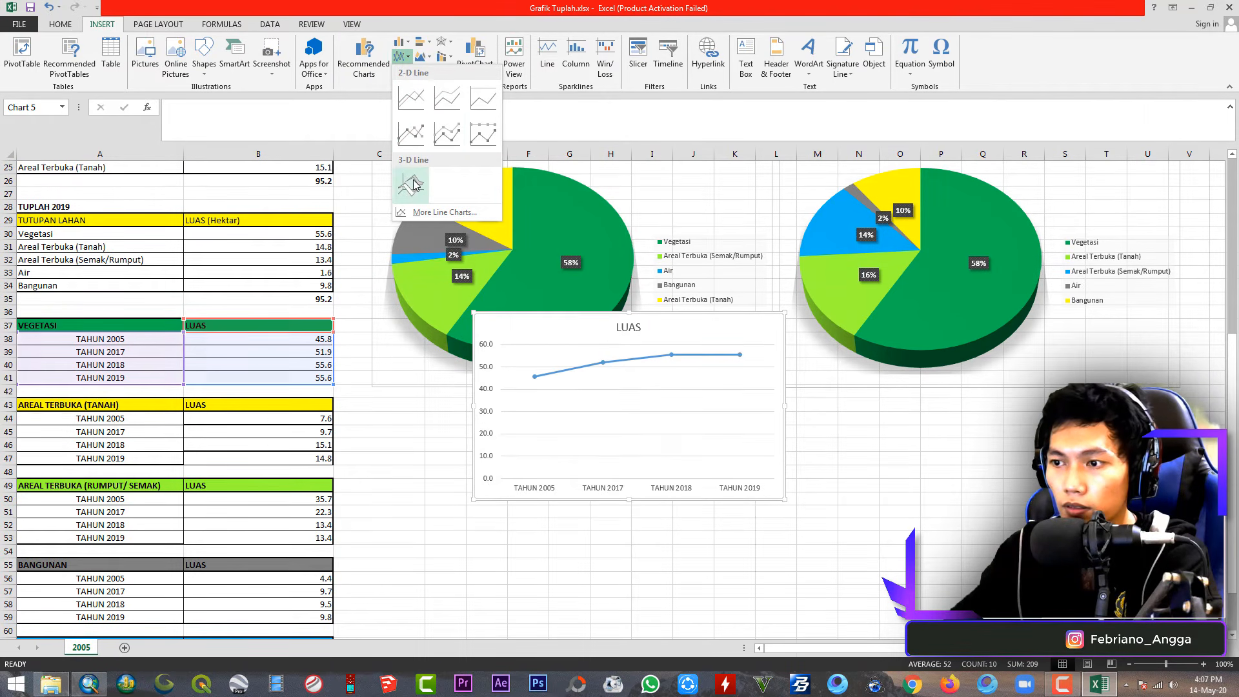
click(420, 145)
drag(671, 340, 566, 424)
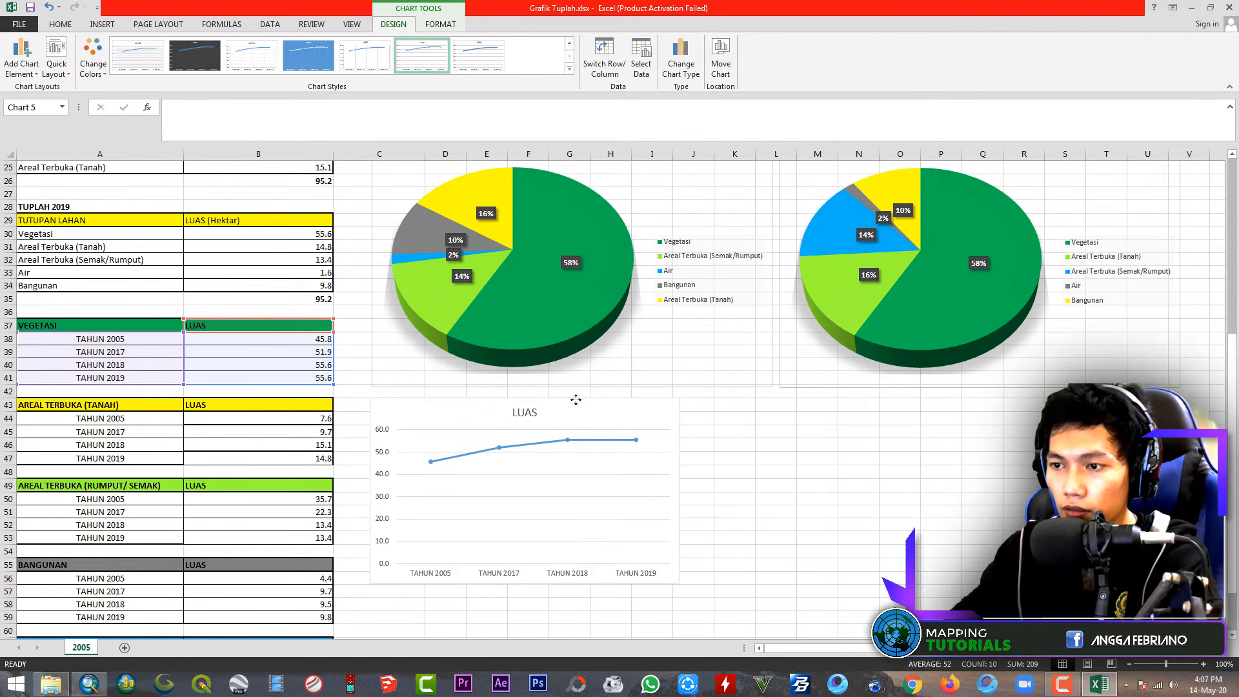
Change the line chart's title to VEGETASI
double_click(524, 414)
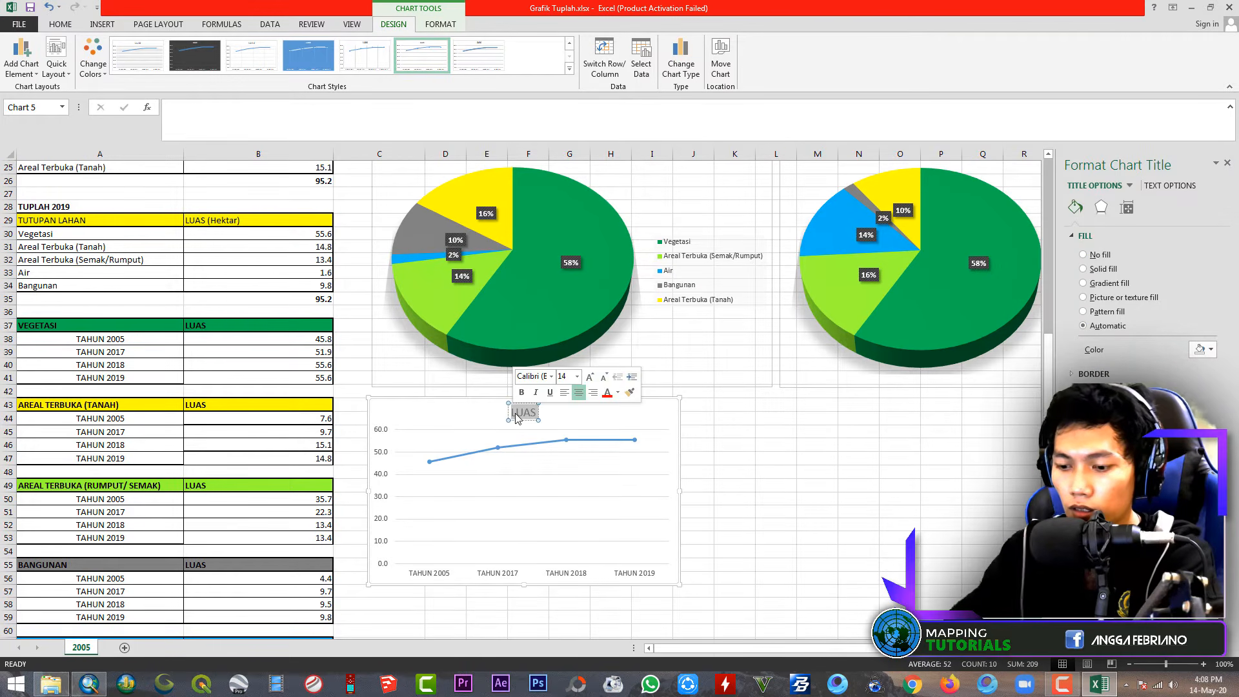
text(VEGETASI)
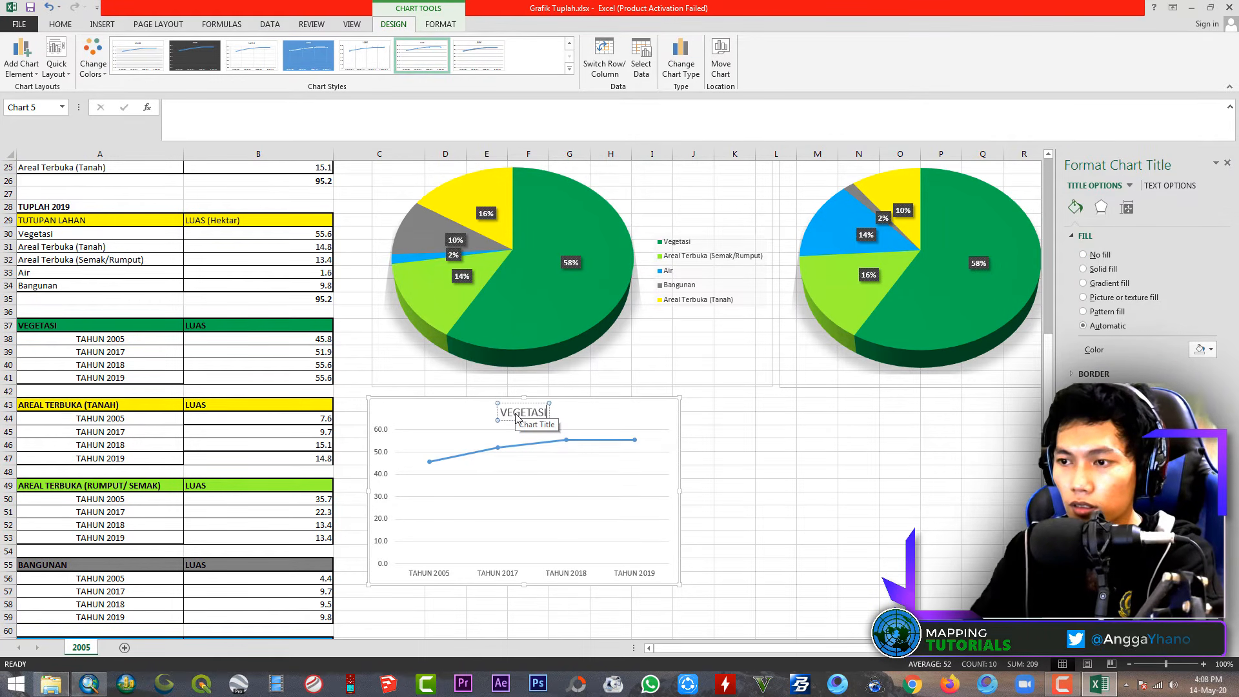
click(735, 484)
Color the VEGETASI chart's line with the standard green outline
click(607, 442)
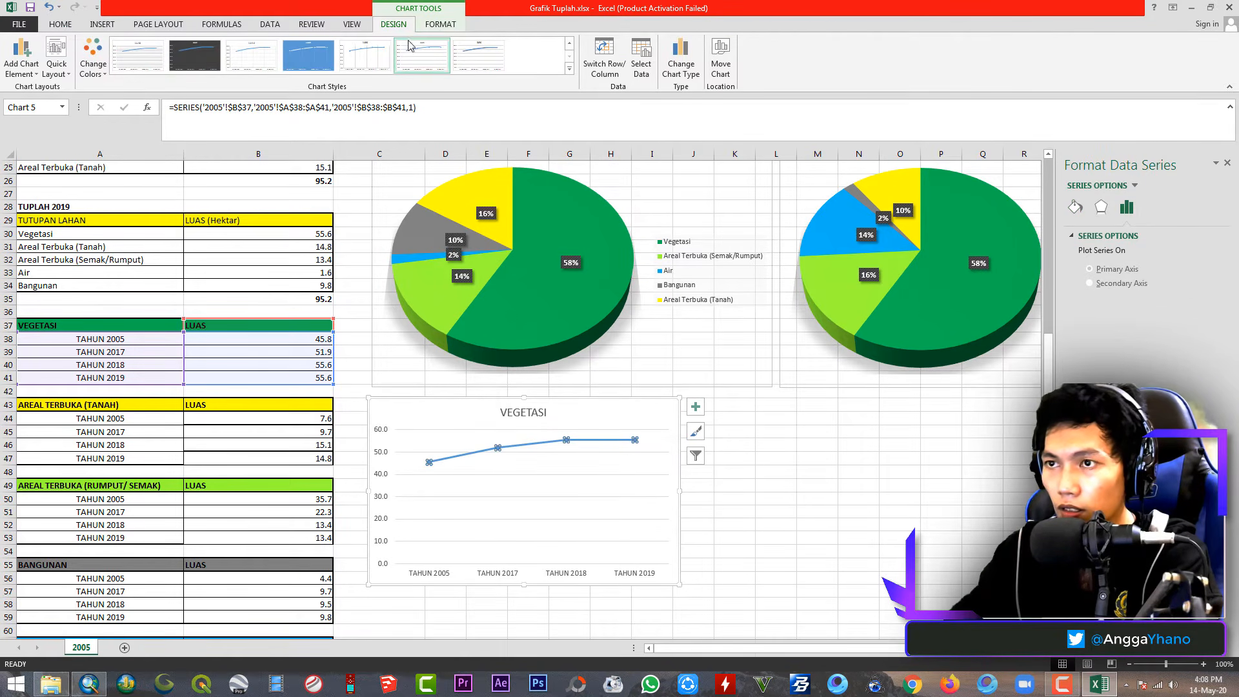
click(441, 25)
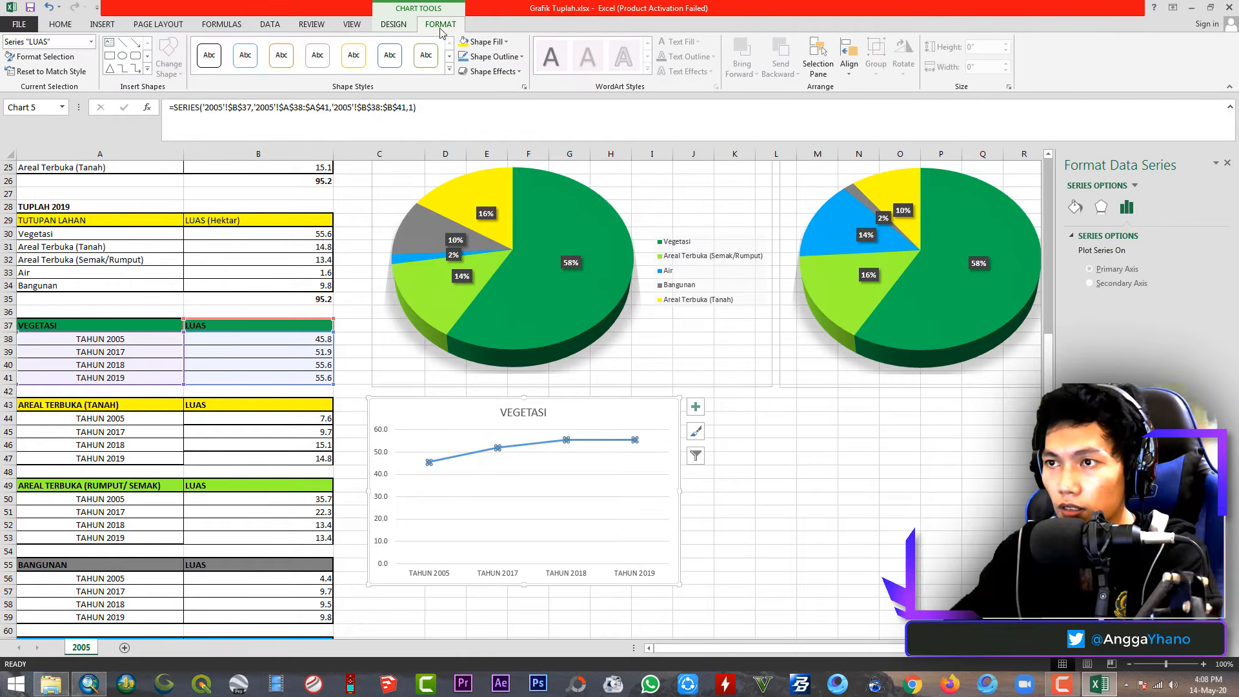
click(516, 57)
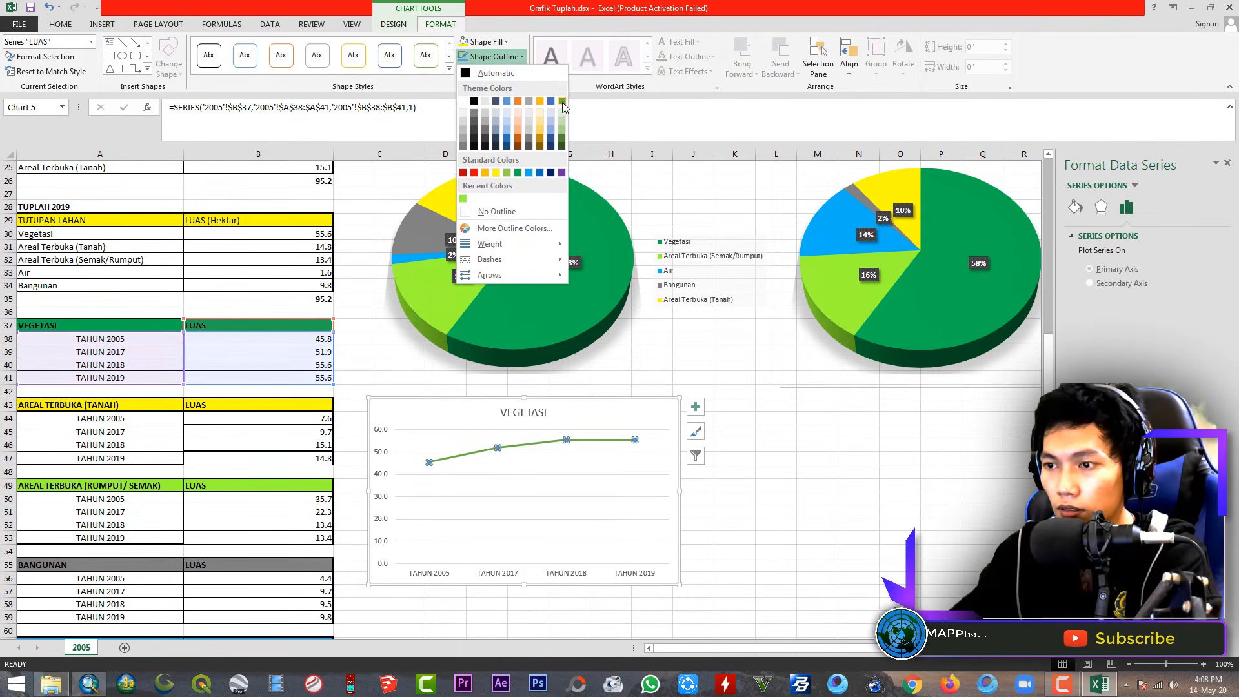
click(518, 173)
click(815, 481)
click(858, 524)
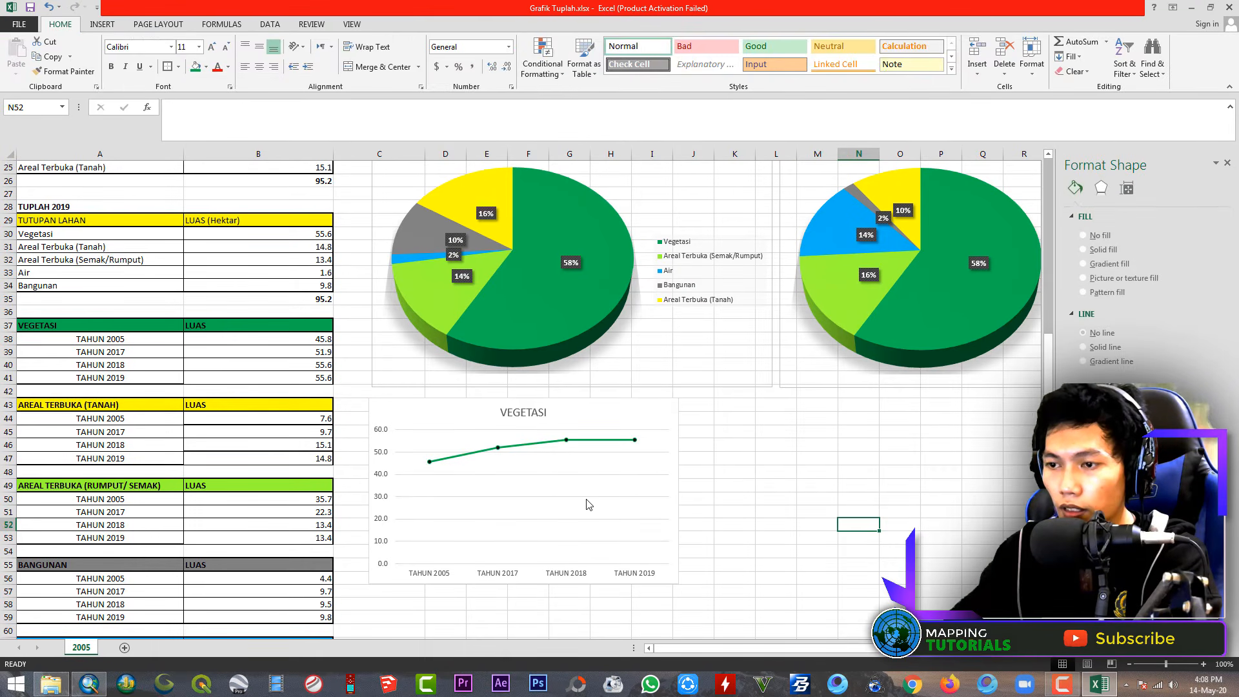
Duplicate the VEGETASI line chart and align the copy beside the original, below the second pie chart
click(637, 416)
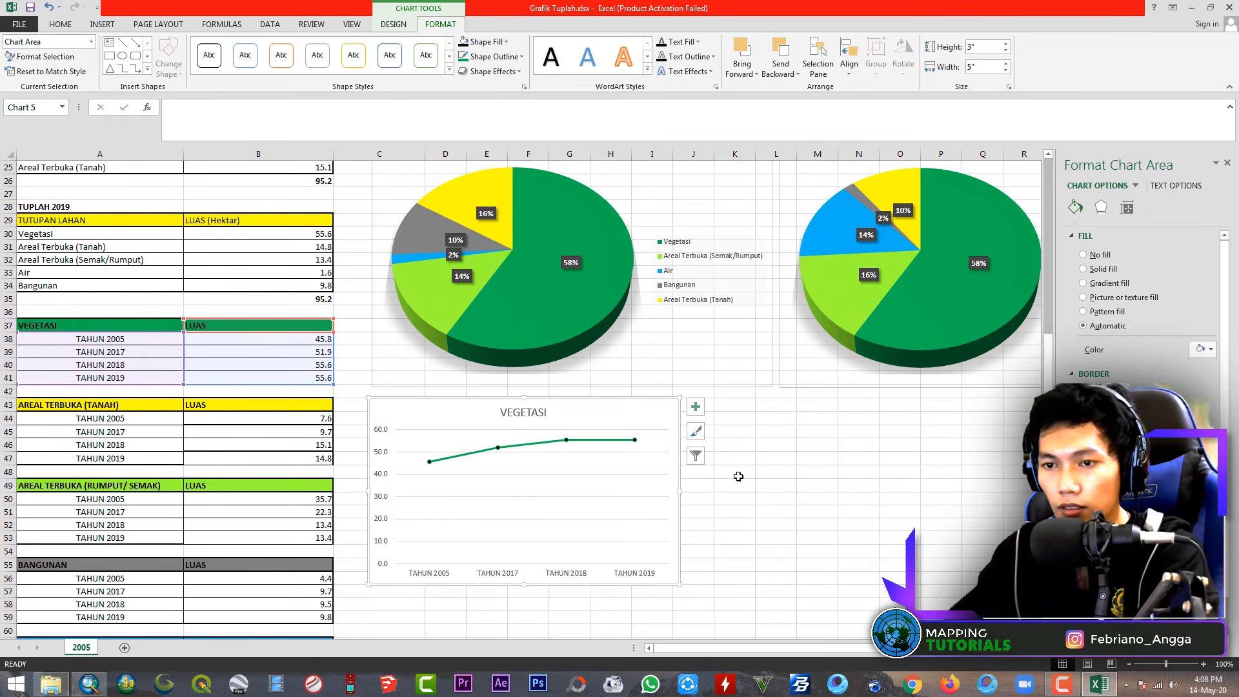
scroll(738, 476, down, 1)
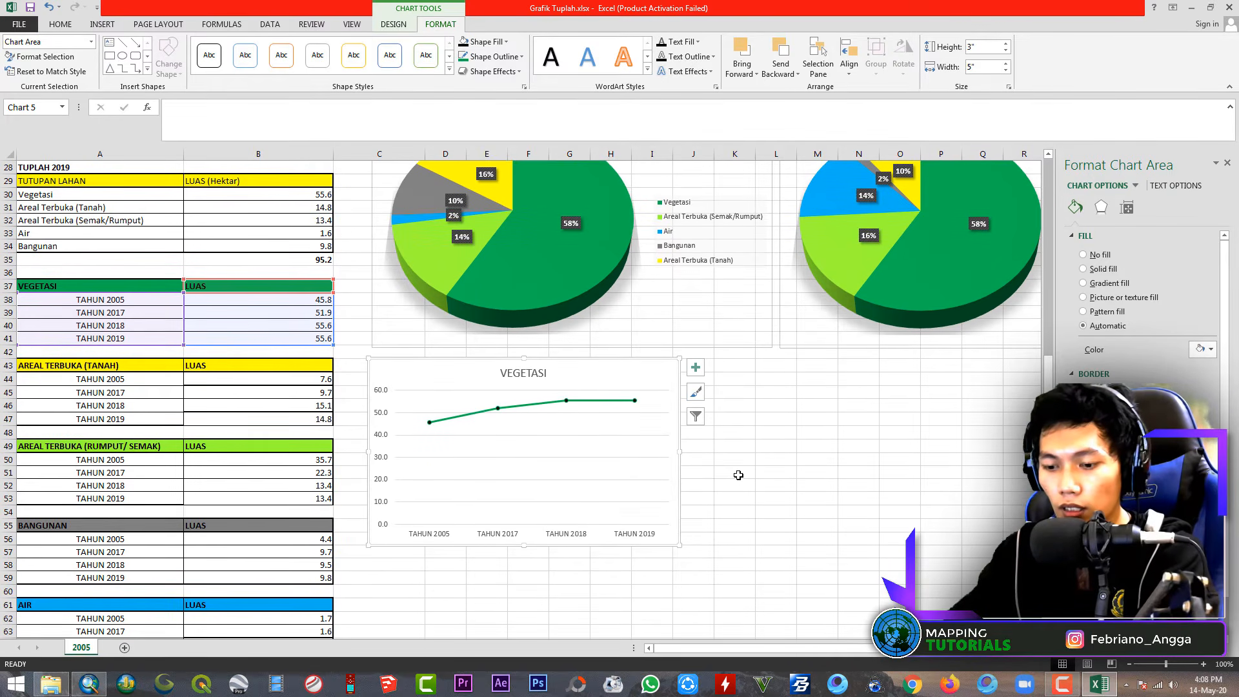
click(793, 453)
key(ctrl+v)
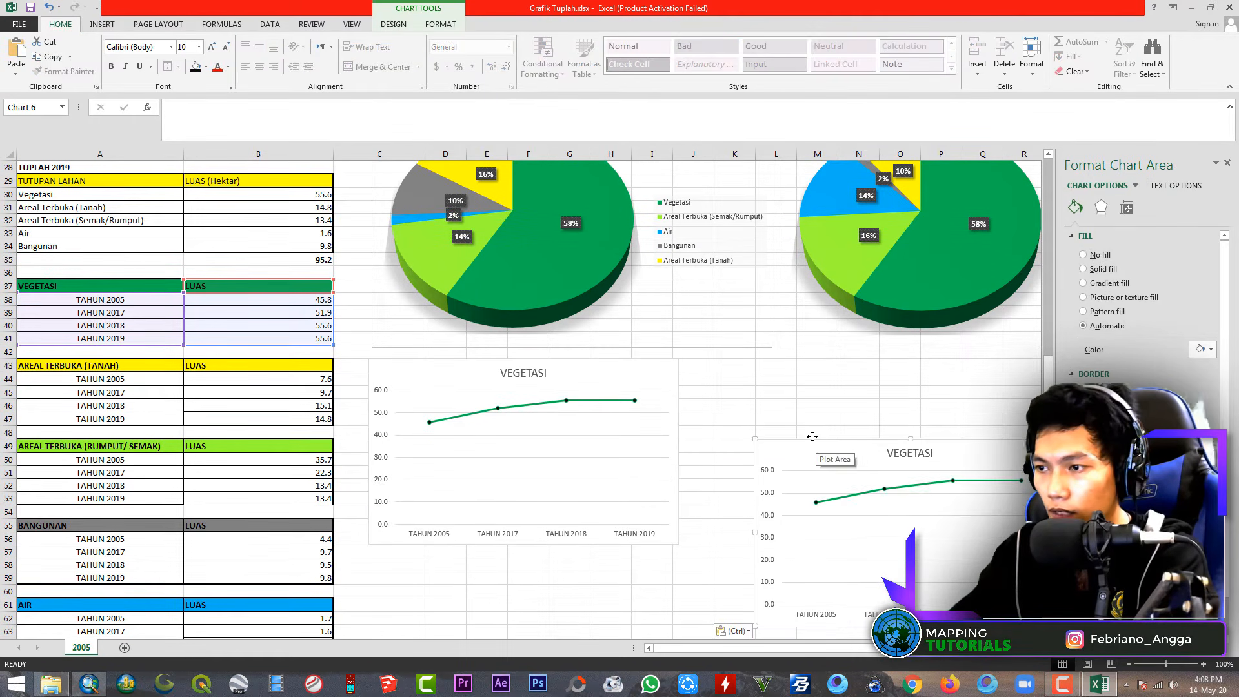
drag(812, 436, 760, 359)
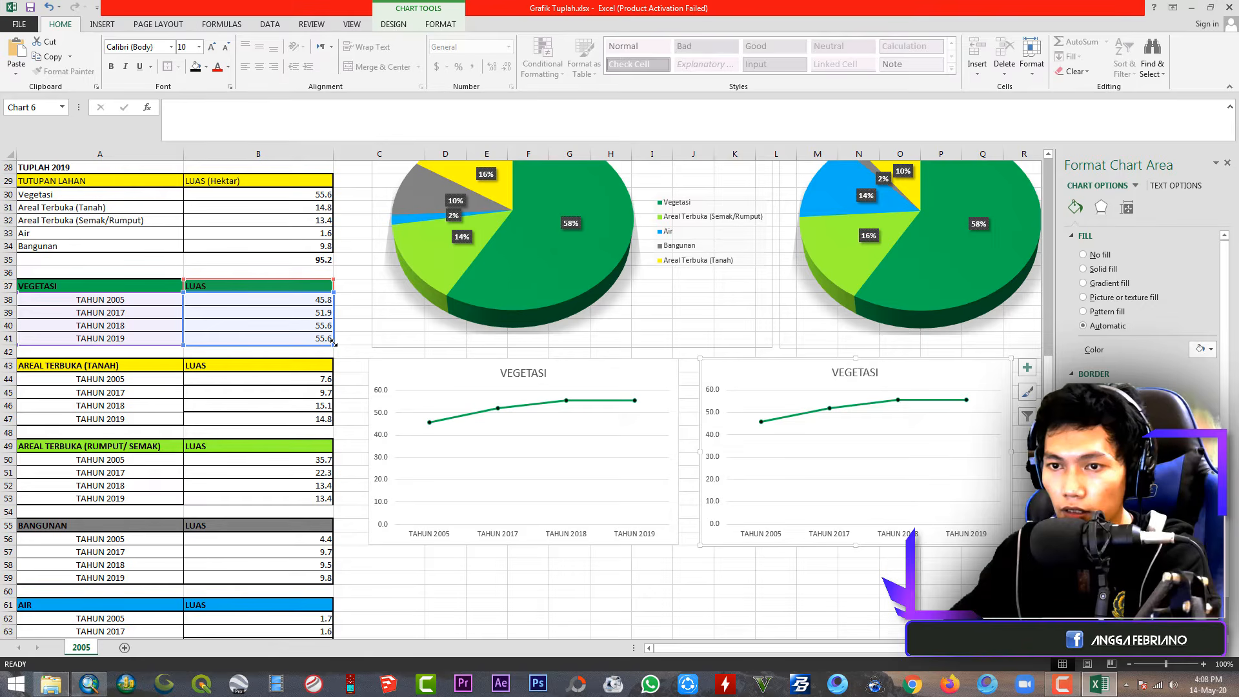
Point the copied chart at the labels and values in A44:B47 and retitle it AREAL TERBUKA (TANAH)
drag(333, 342, 333, 426)
drag(331, 298, 333, 363)
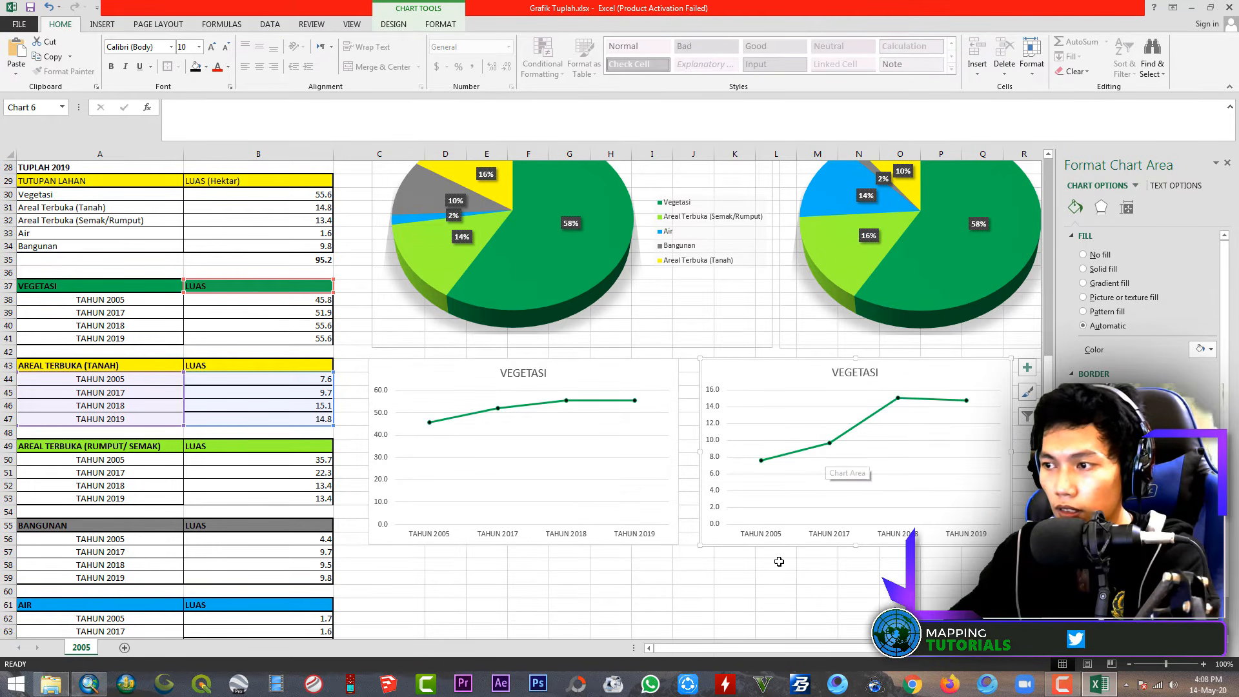
click(875, 372)
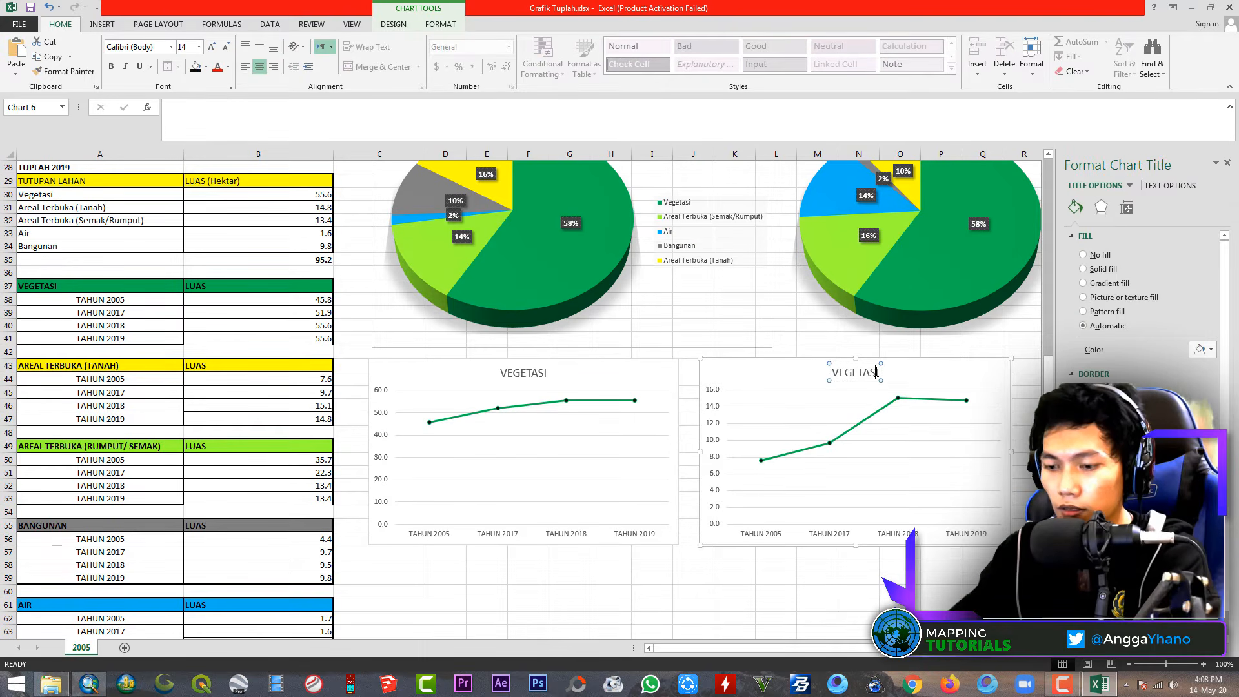
text(AR)
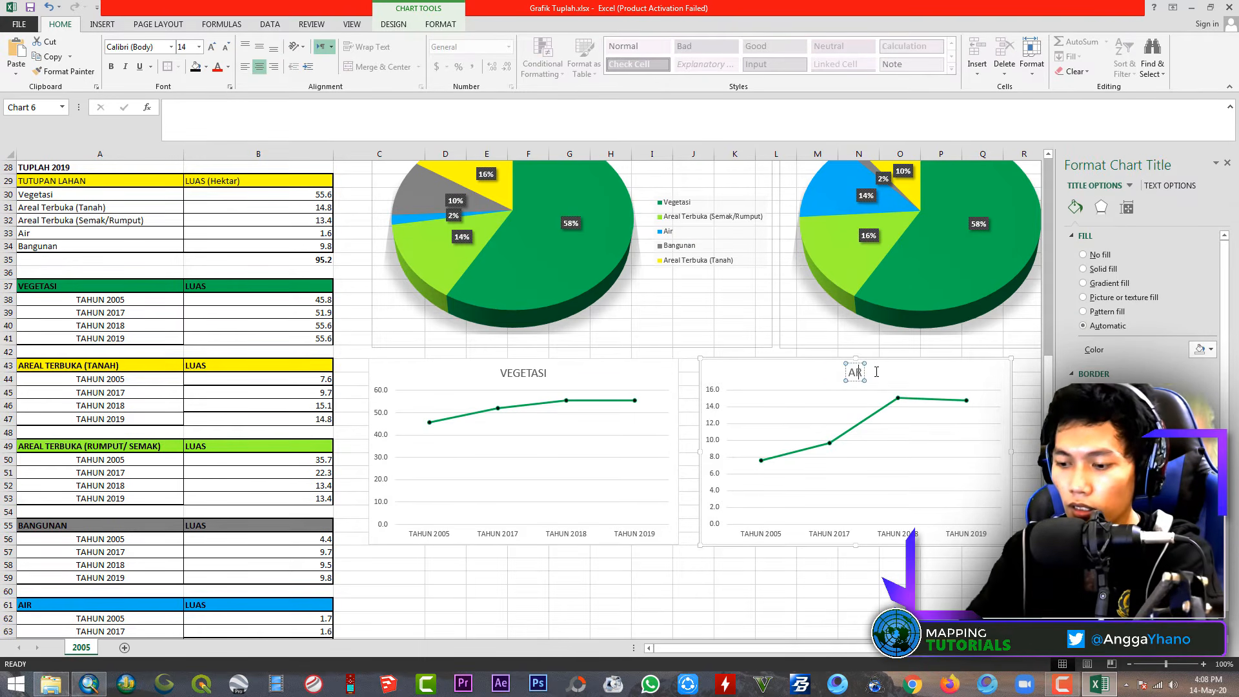
text(EAL TERBUKA)
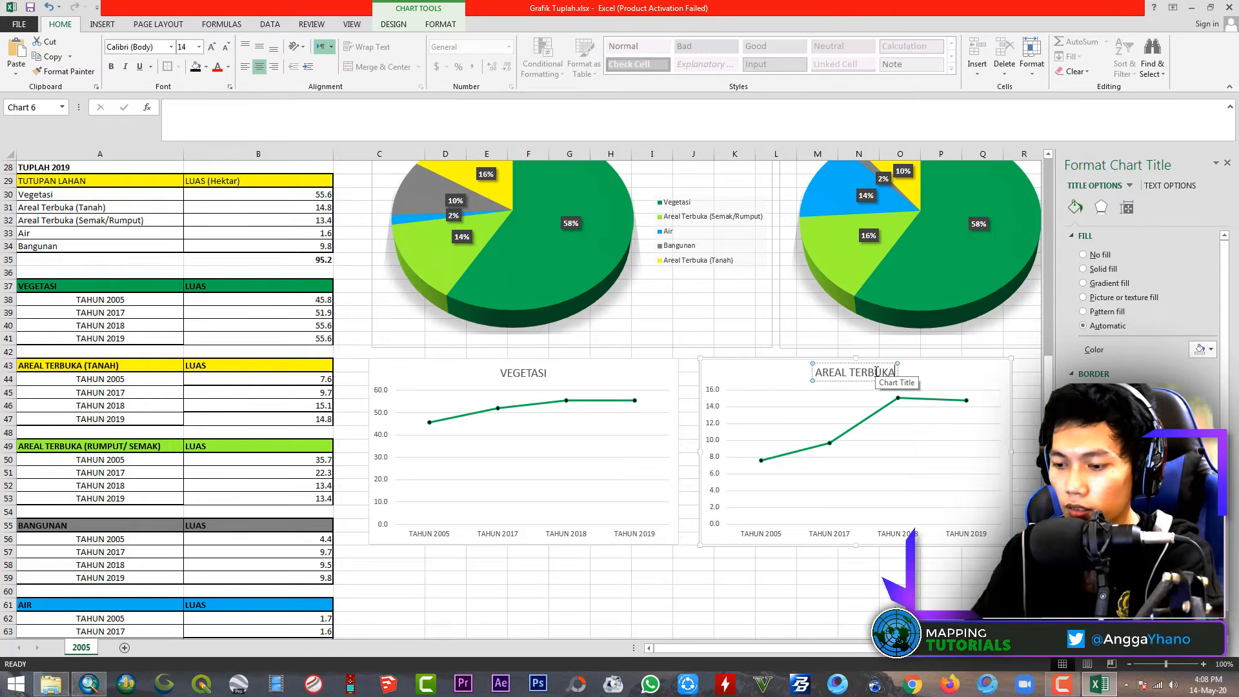
text( (TANAH))
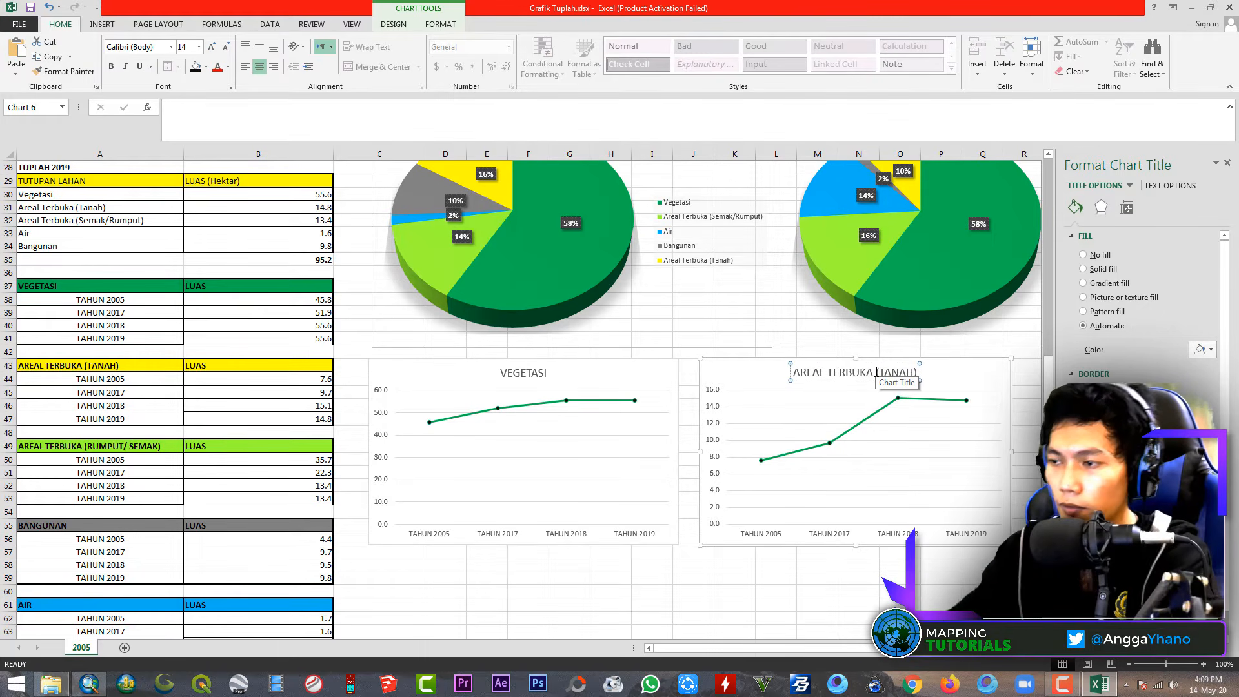
click(797, 589)
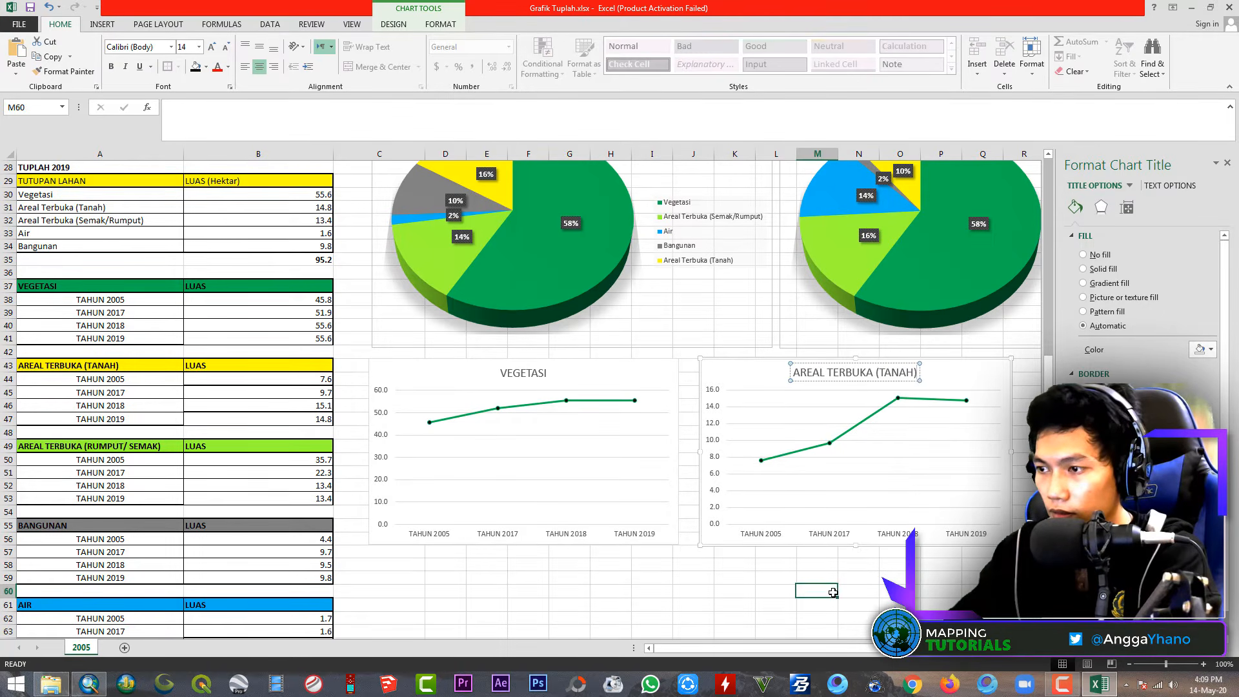
Color the AREAL TERBUKA (TANAH) chart's line with the standard yellow outline
click(850, 435)
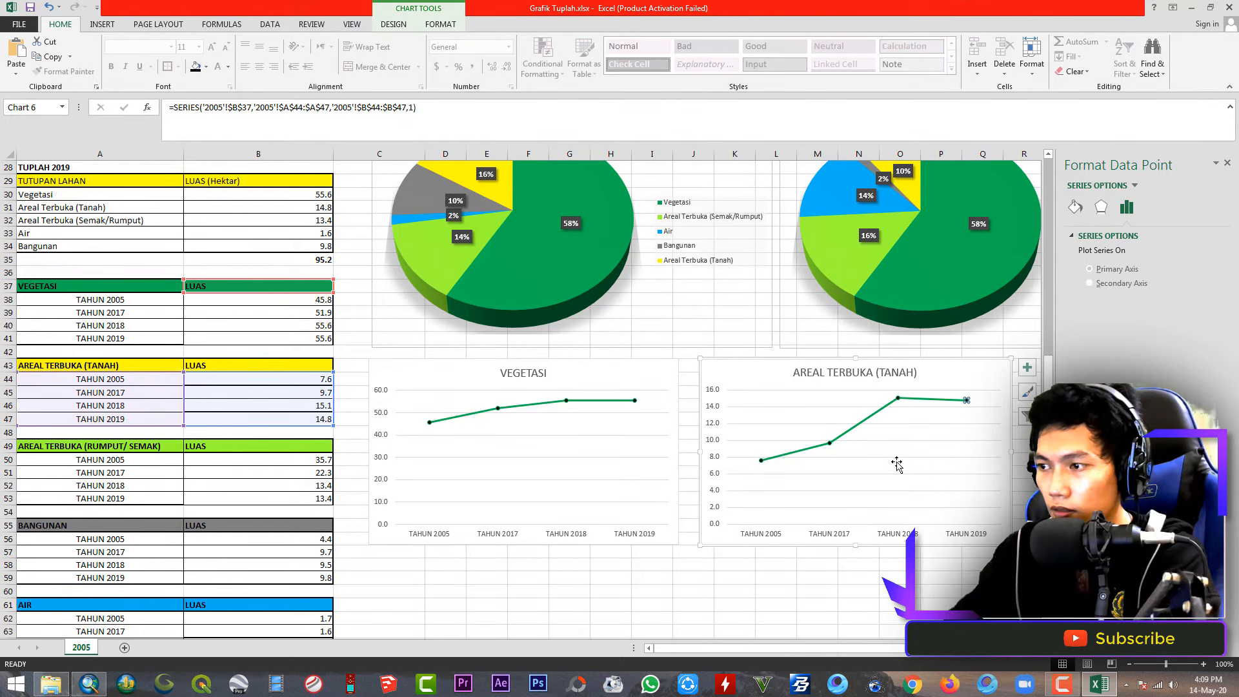
click(847, 575)
click(862, 423)
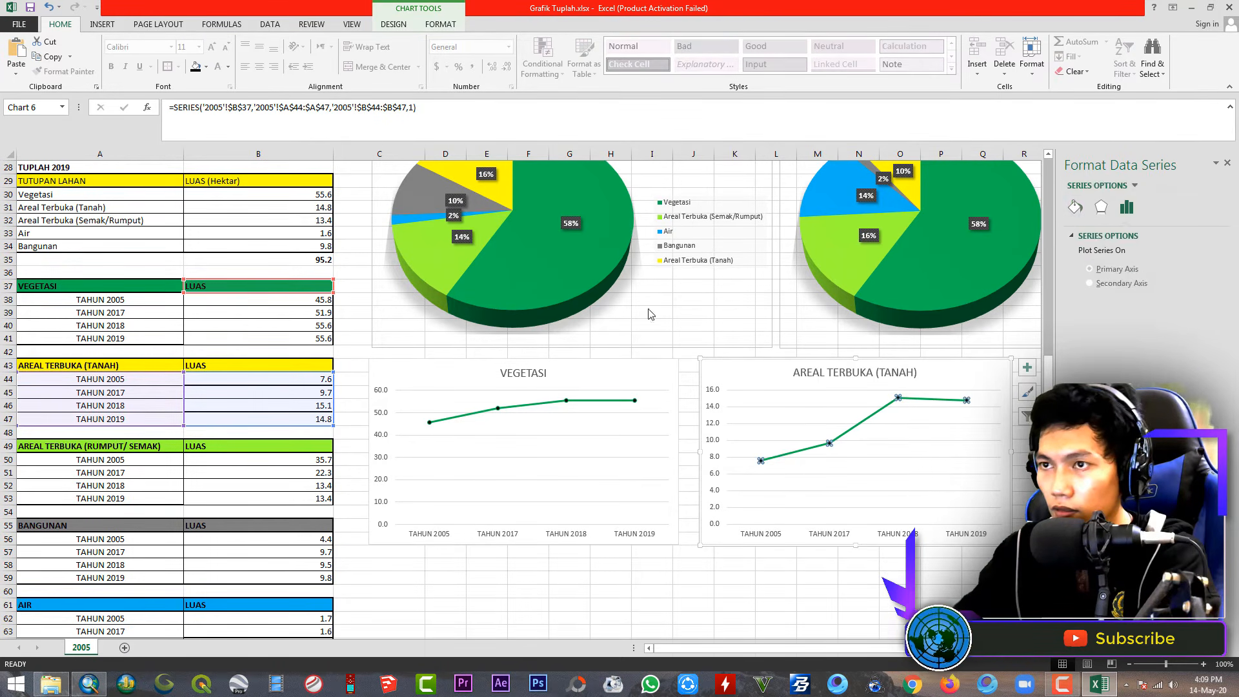
click(442, 26)
click(499, 44)
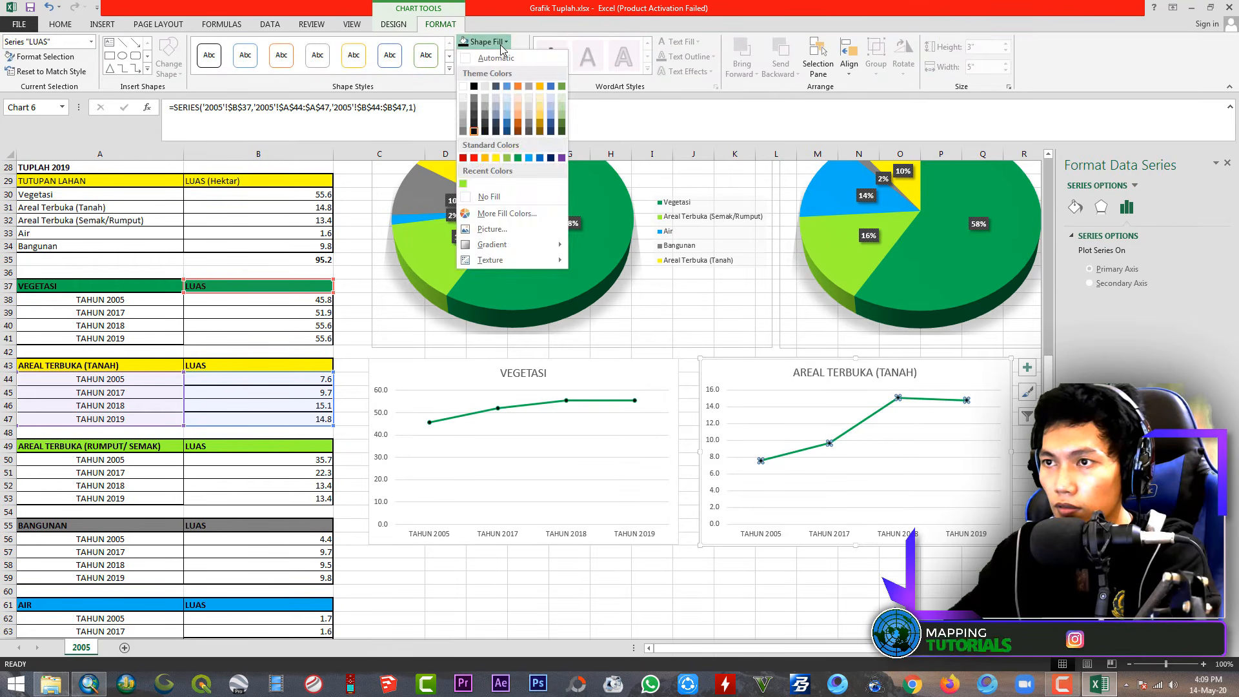
click(500, 45)
click(501, 58)
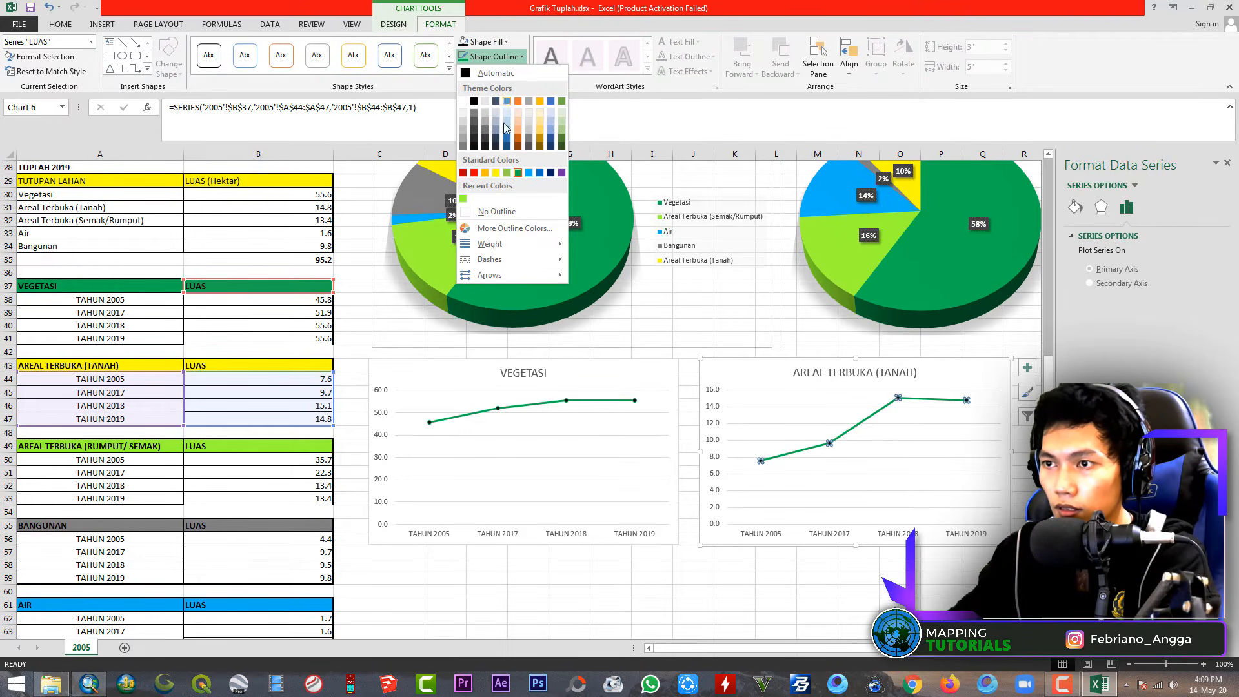
click(503, 166)
click(827, 580)
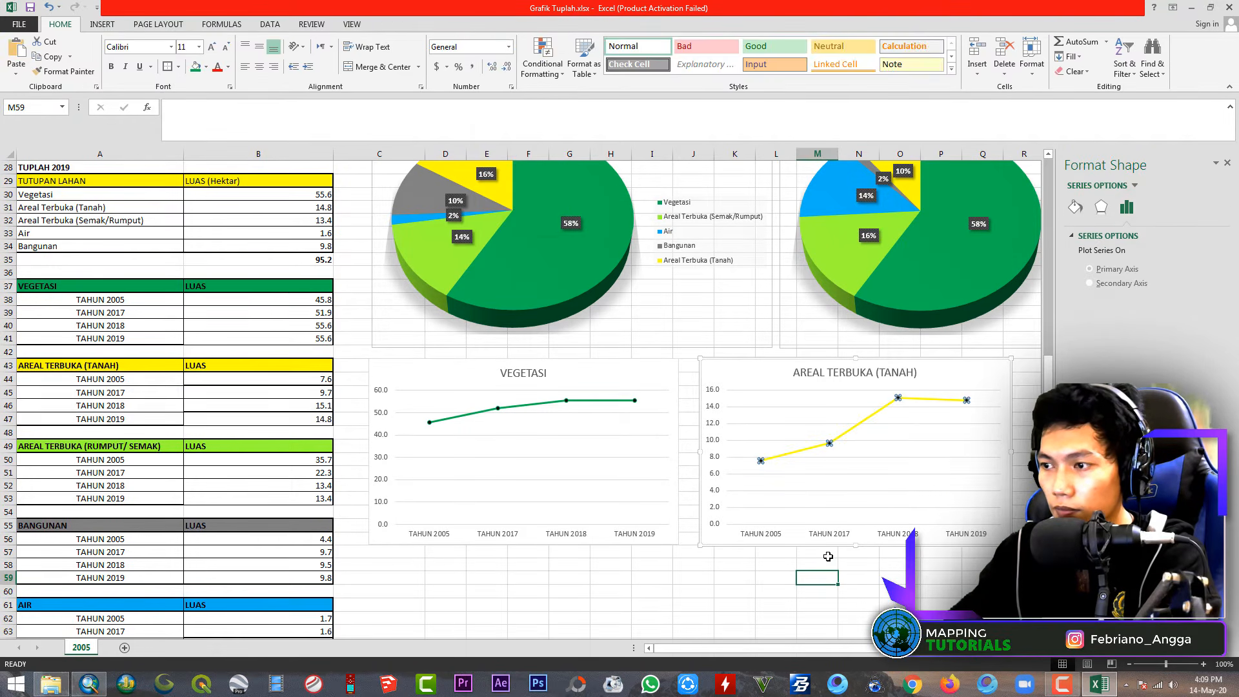
Duplicate the AREAL TERBUKA (TANAH) line chart and align the copy directly below the VEGETASI chart
click(763, 381)
key(ctrl+c)
scroll(755, 439, down, 3)
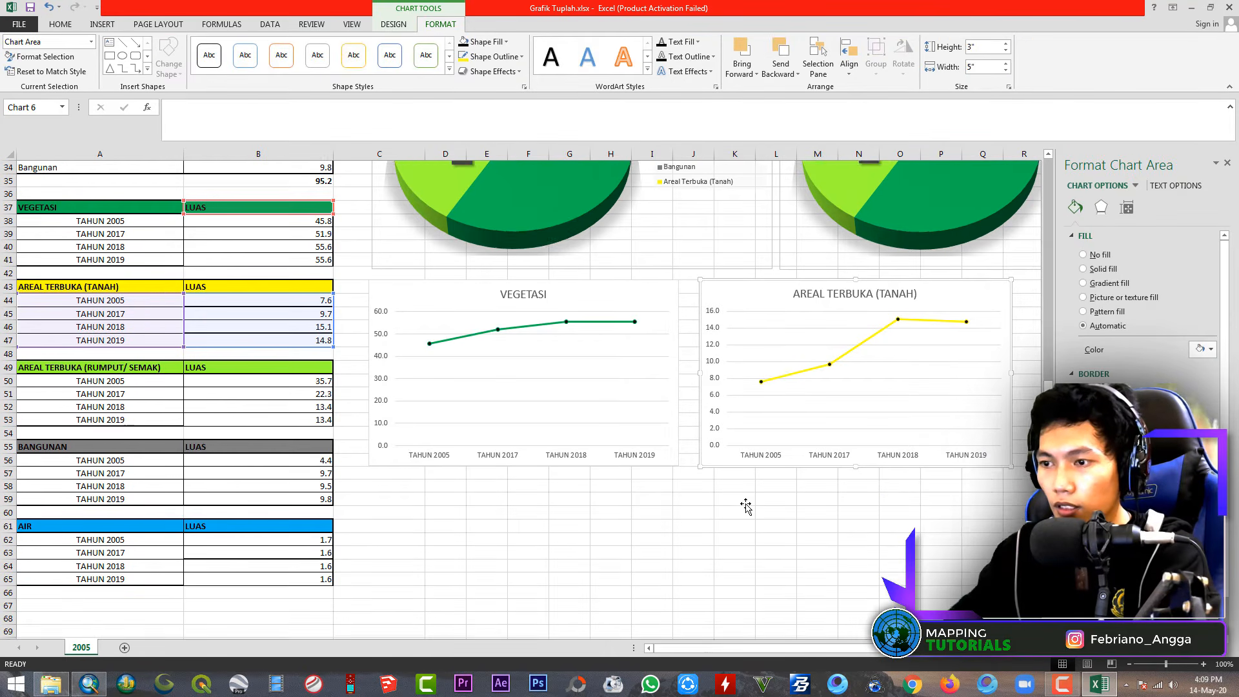
click(628, 456)
key(ctrl+v)
click(666, 462)
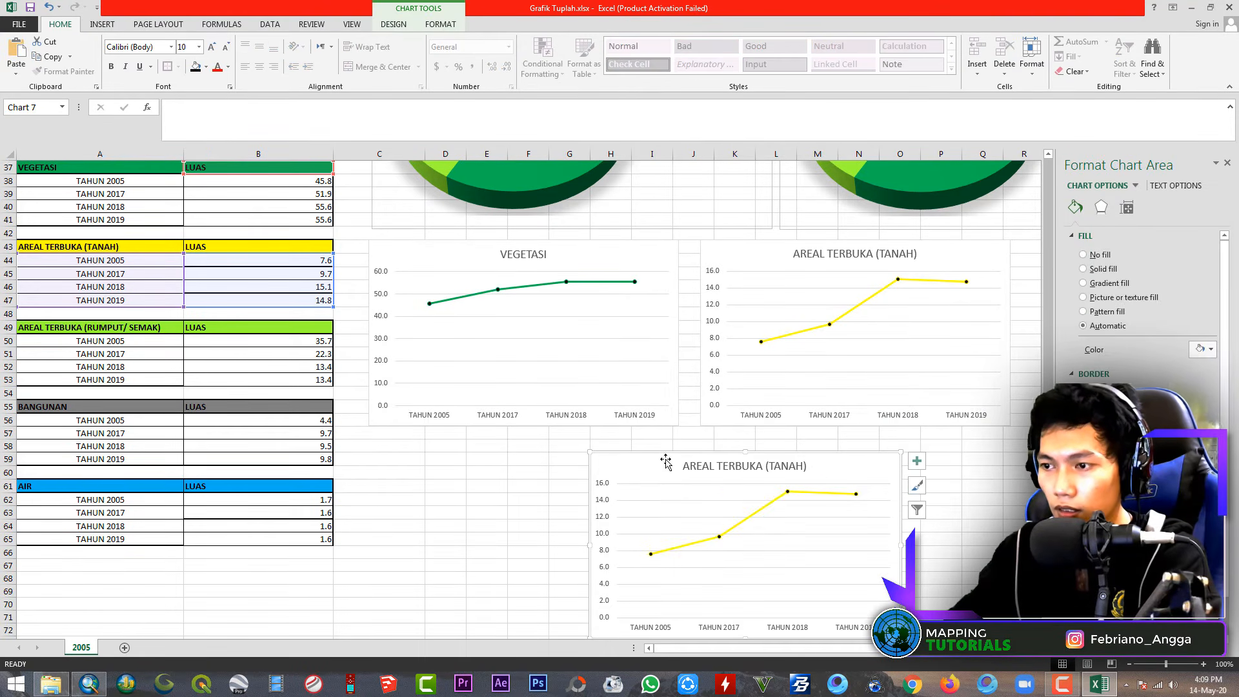
drag(636, 453, 443, 435)
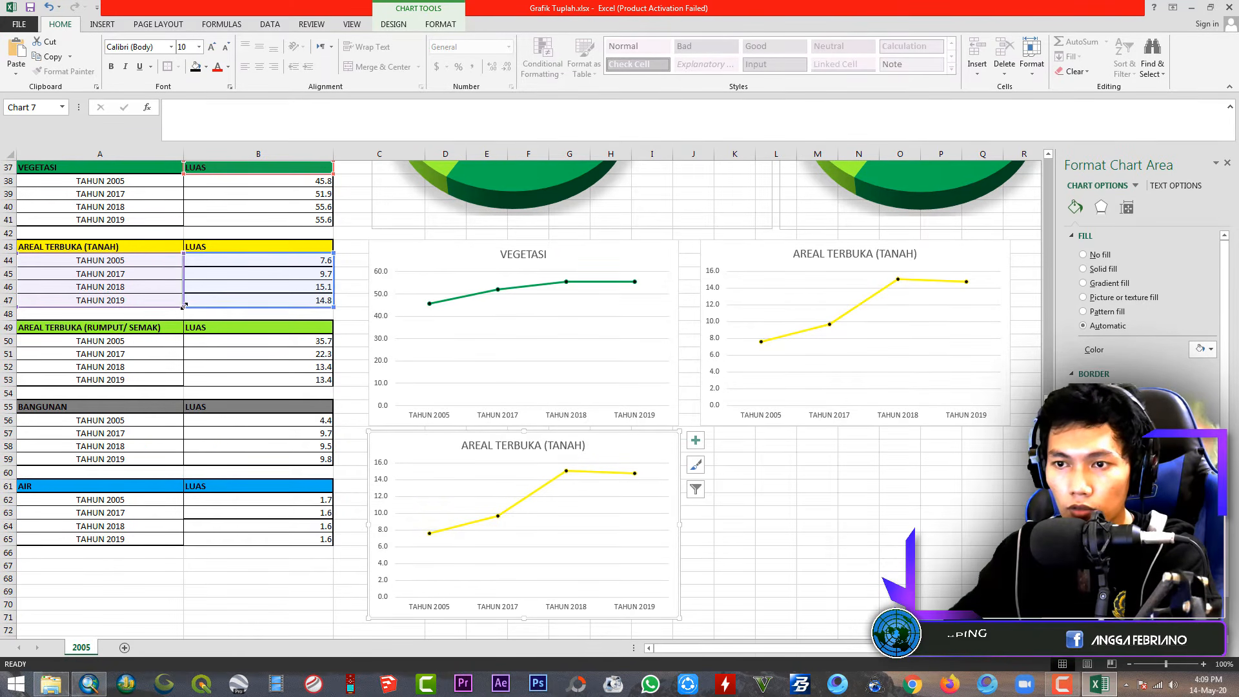
Point the copied chart at the labels and values in A50:B53 and retitle it AREAL TERBUKA (RUMPUT/SEMAK)
drag(182, 308, 183, 386)
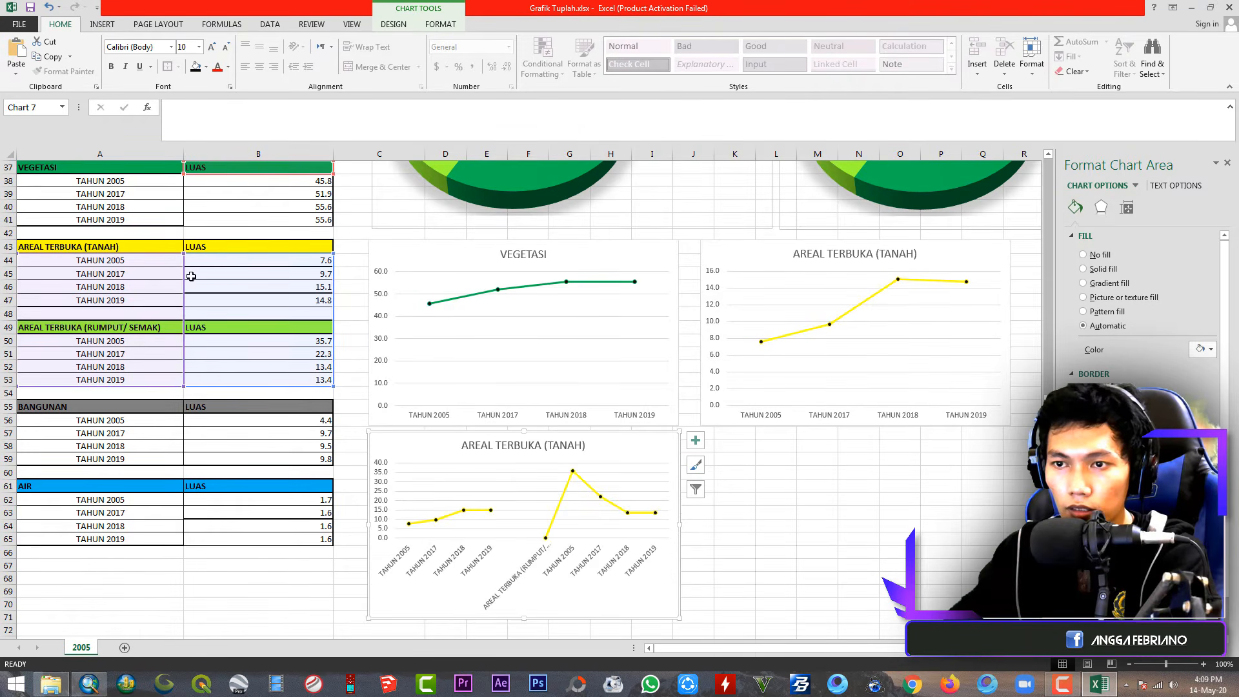
drag(184, 254, 185, 321)
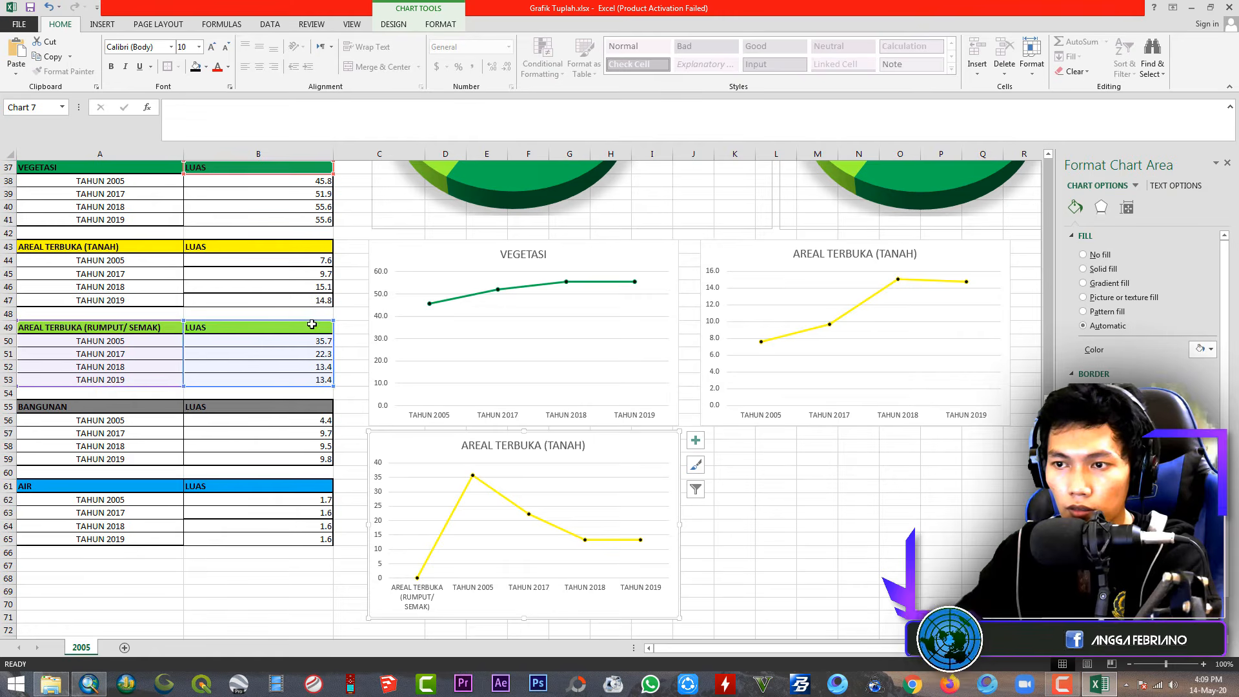
drag(331, 329, 335, 343)
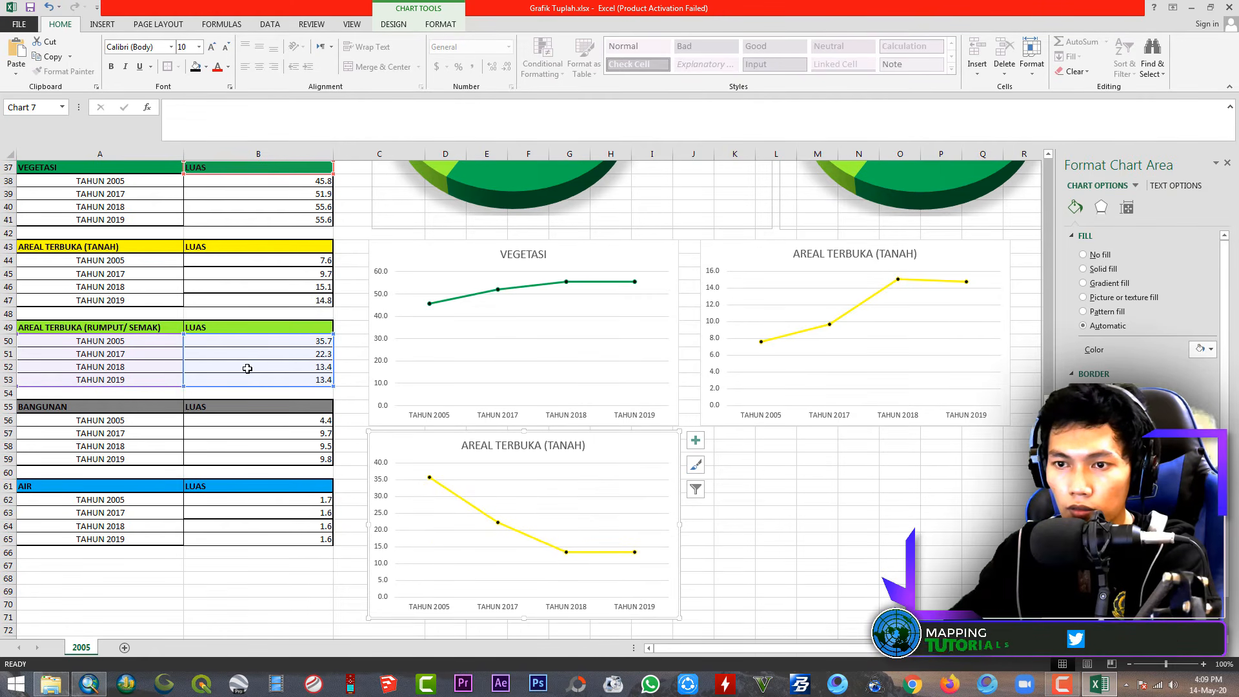
click(556, 447)
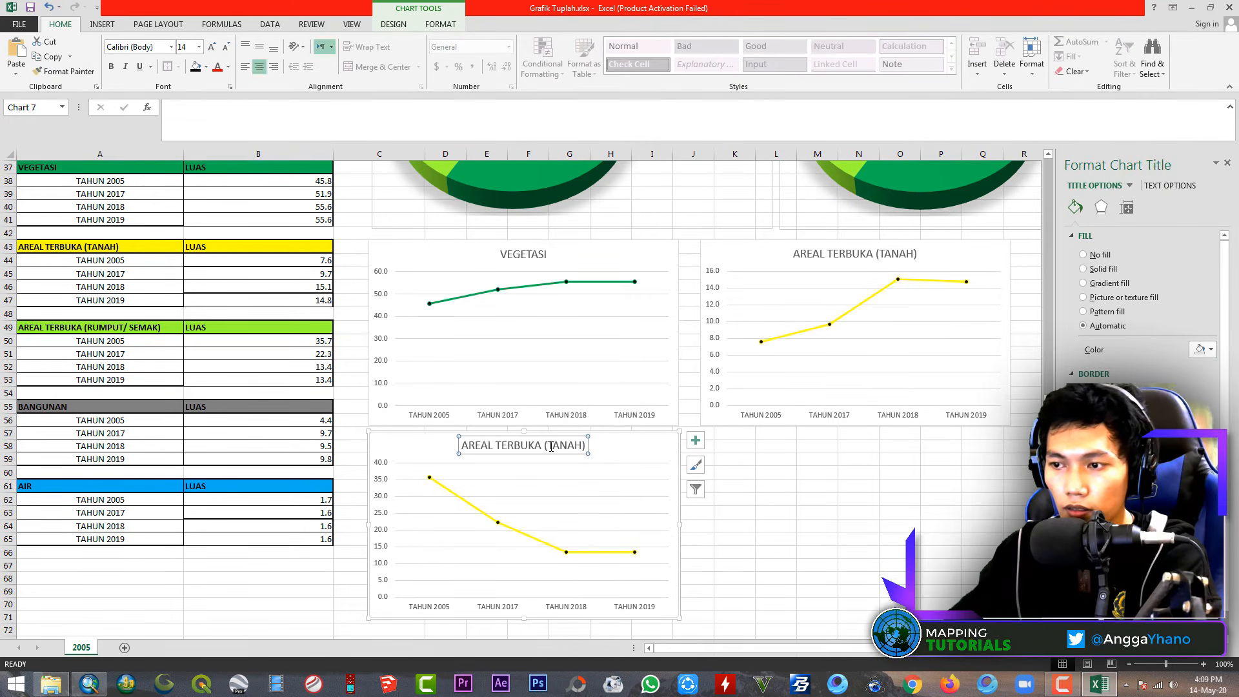
drag(546, 445, 594, 451)
text(R)
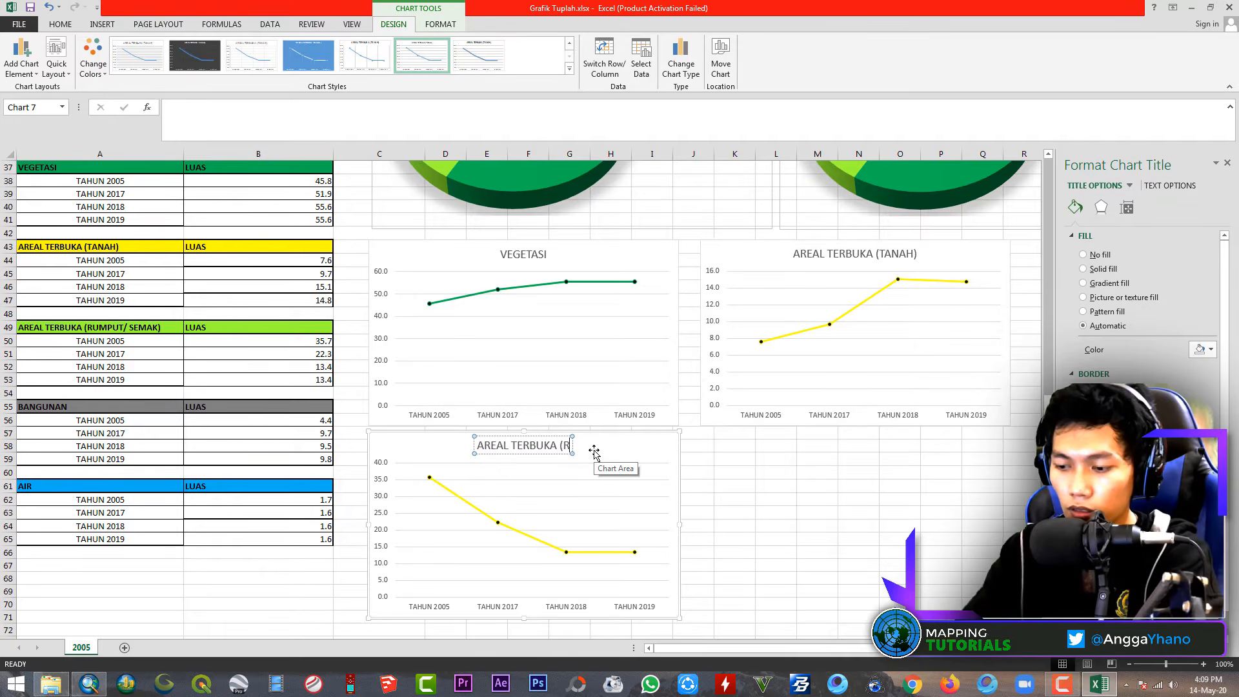
text(UMPUT/SEMAK))
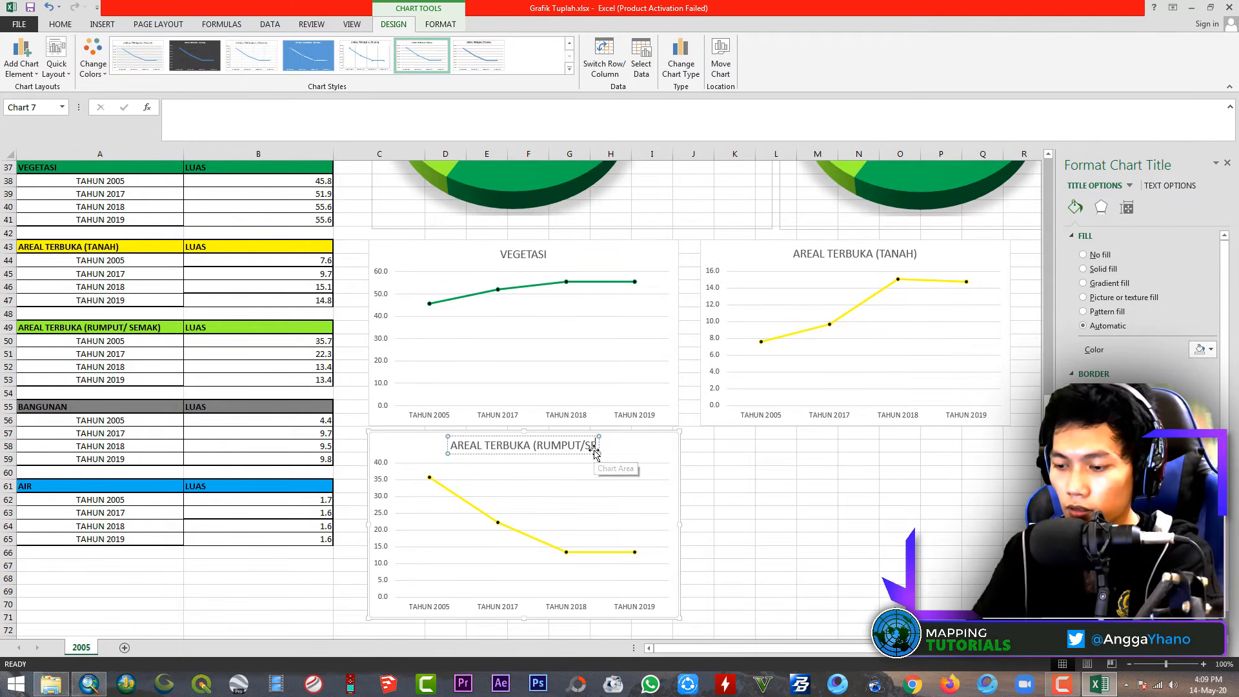
click(796, 489)
click(534, 538)
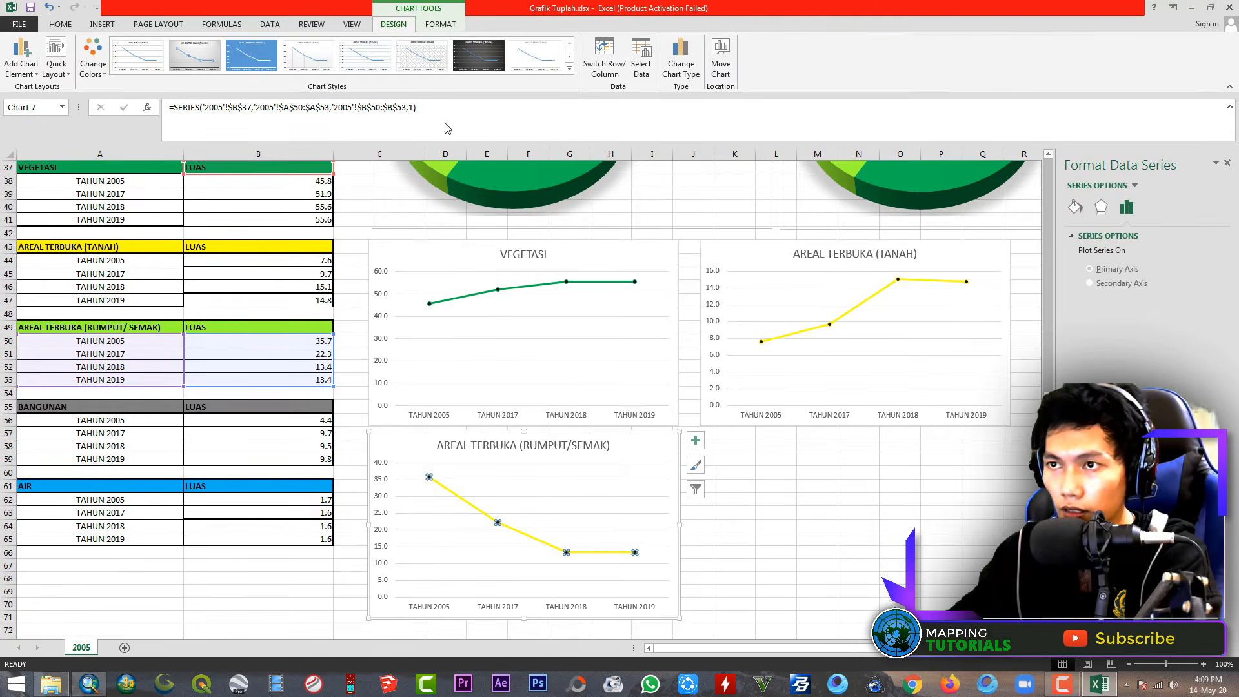
click(444, 25)
click(504, 42)
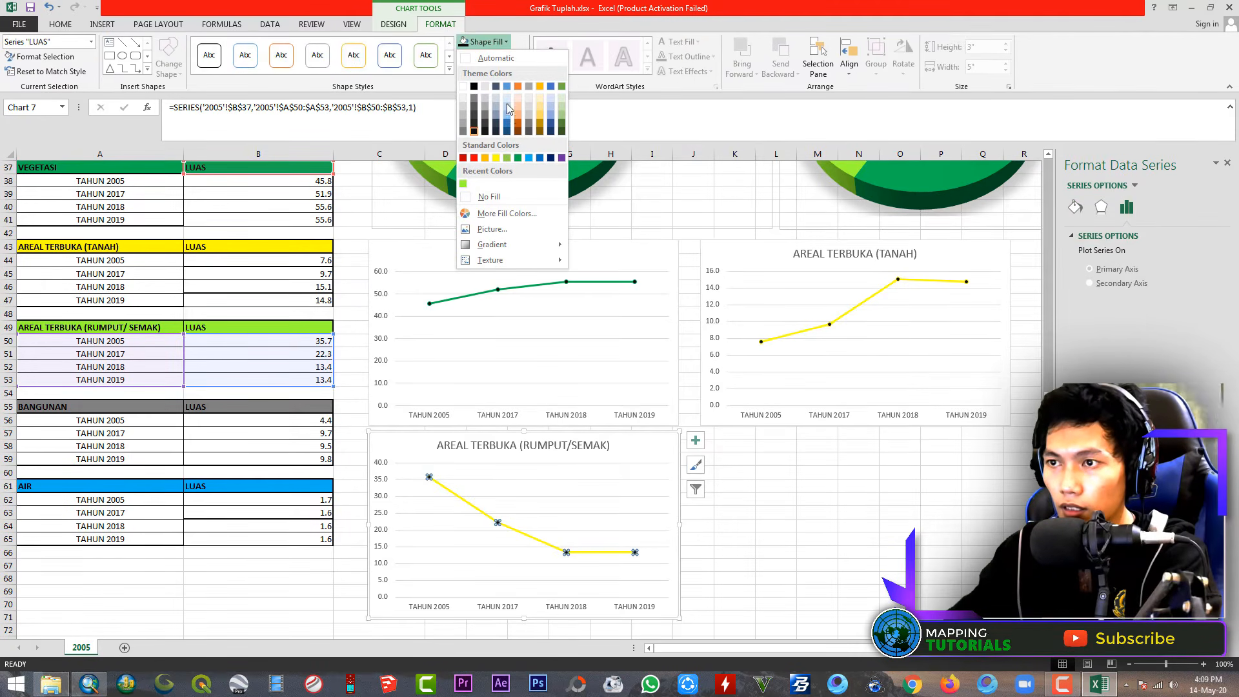
click(464, 185)
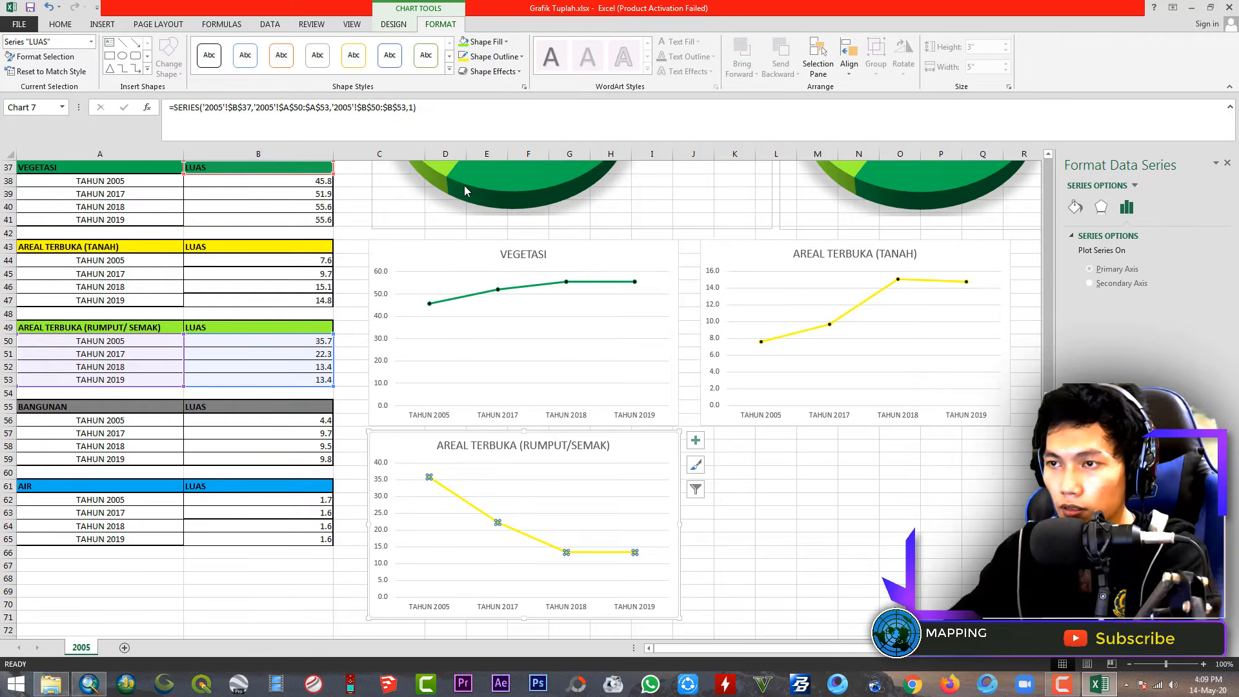
click(505, 42)
click(476, 69)
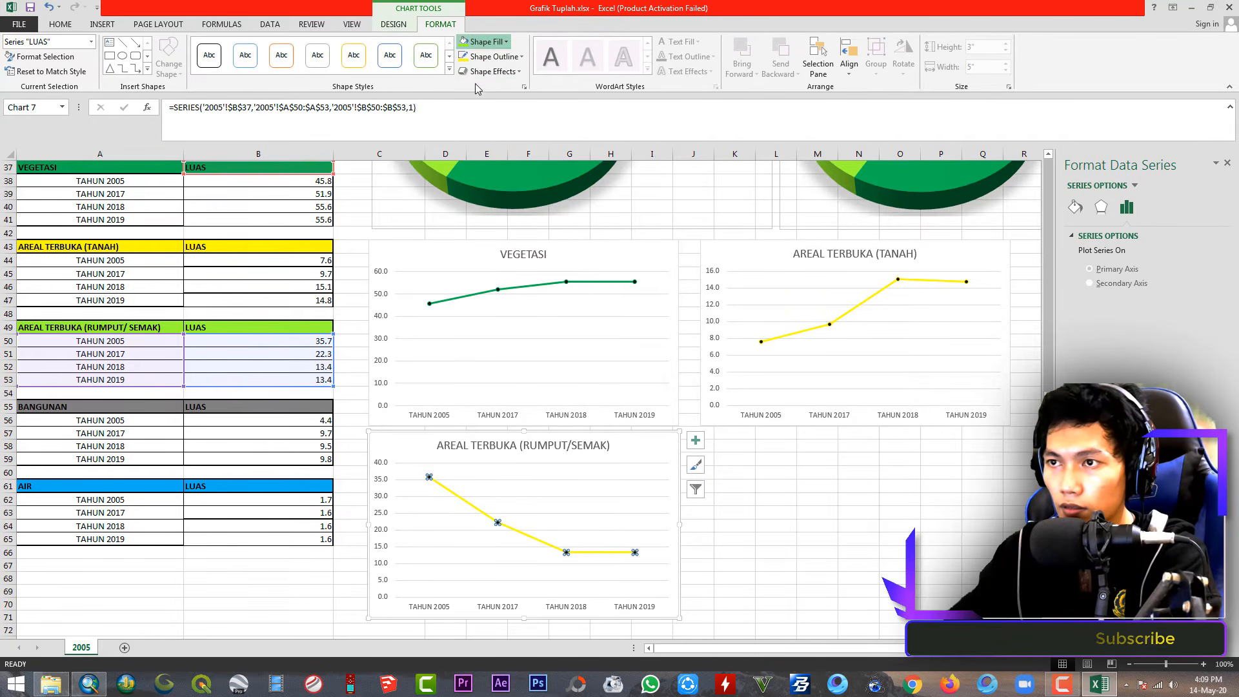
Color the AREAL TERBUKA (RUMPUT/SEMAK) chart's line with the recently used light green outline
click(499, 62)
click(466, 202)
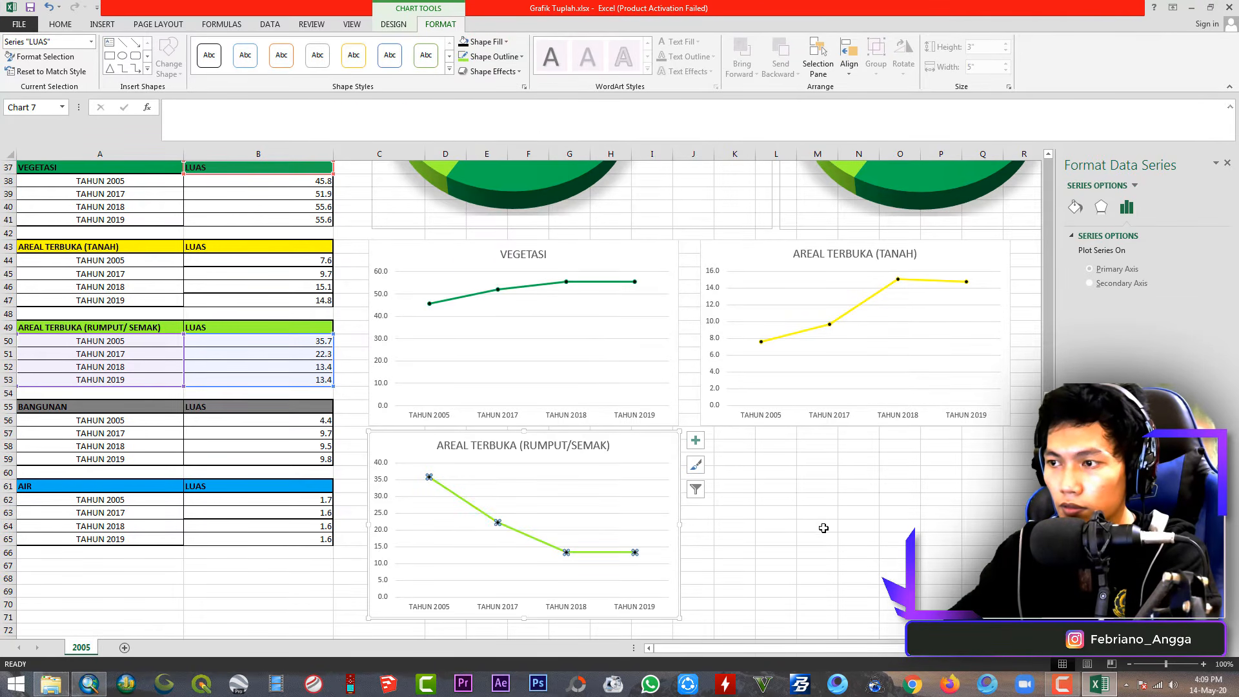
click(852, 552)
Duplicate the AREAL TERBUKA (RUMPUT/SEMAK) line chart and align the copy beside it, below the AREAL TERBUKA (TANAH) chart
click(668, 462)
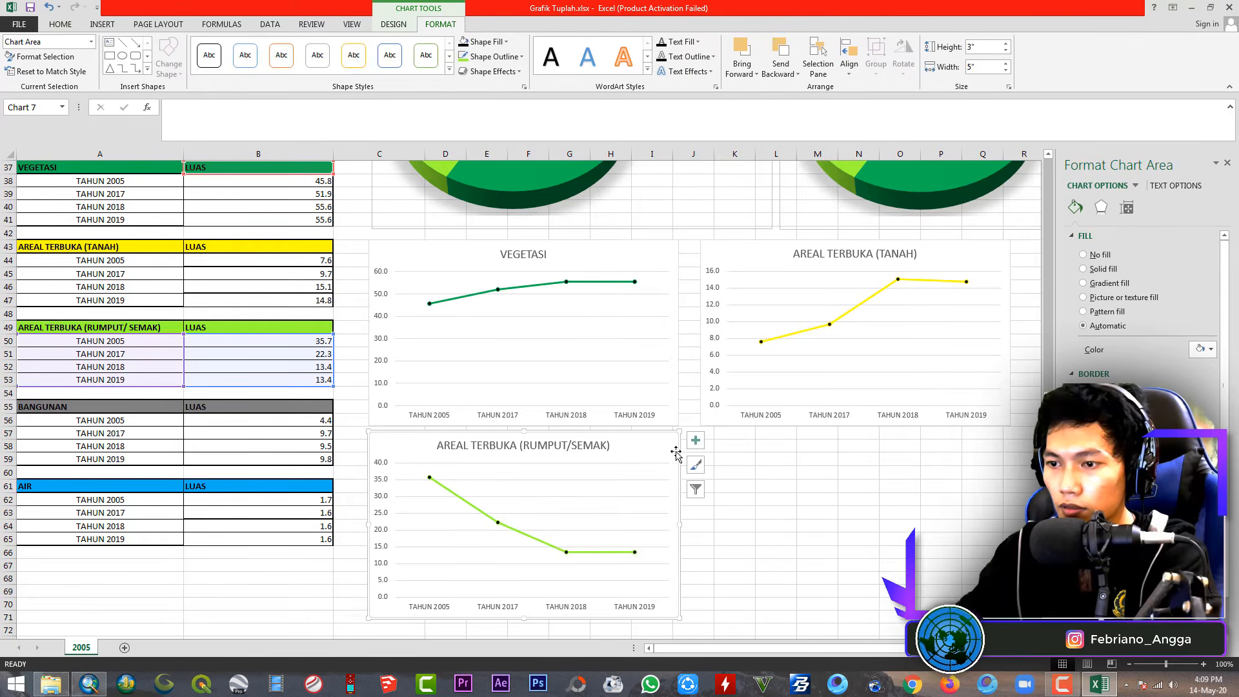
click(799, 482)
click(782, 539)
key(ctrl+v)
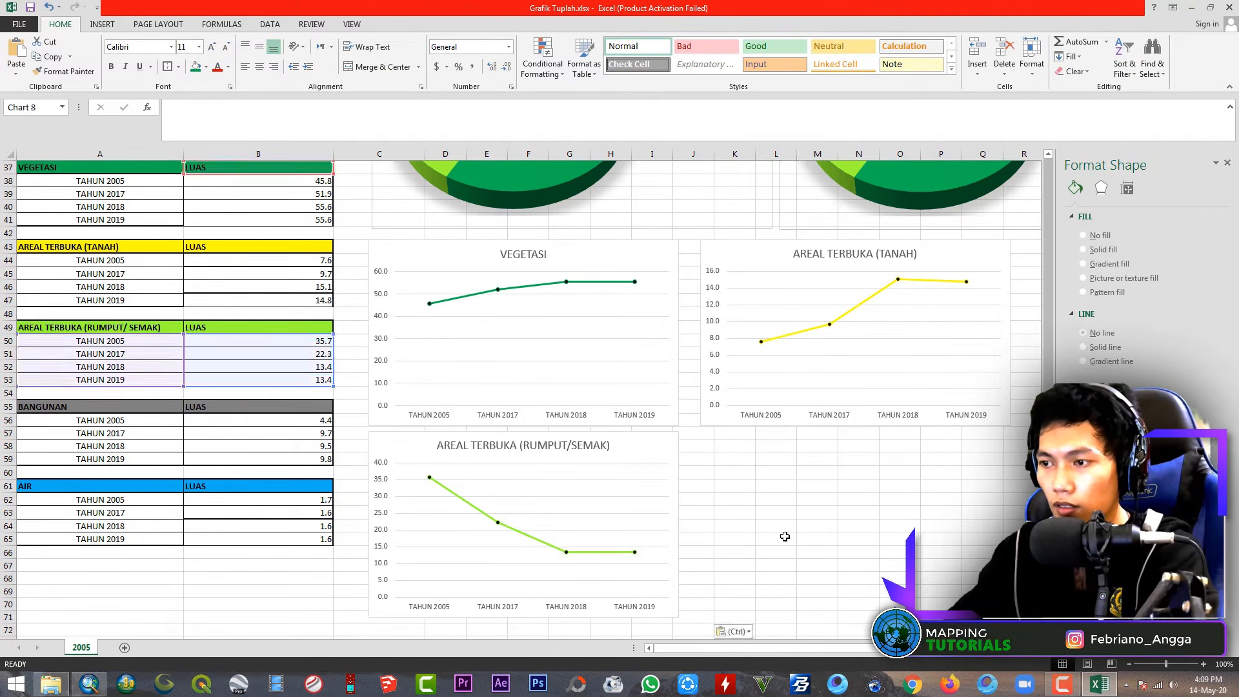
drag(808, 534, 754, 436)
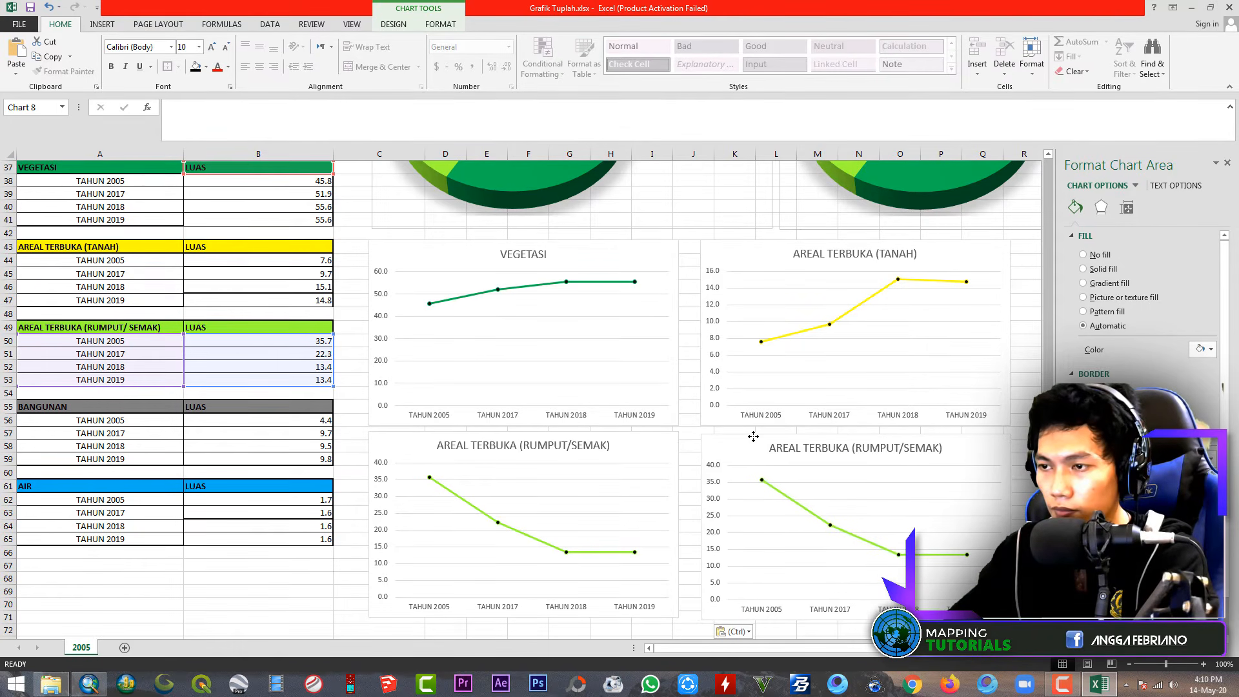
Retitle the copied chart BANGUNAN and point it at the labels and values in A56:B59
click(783, 447)
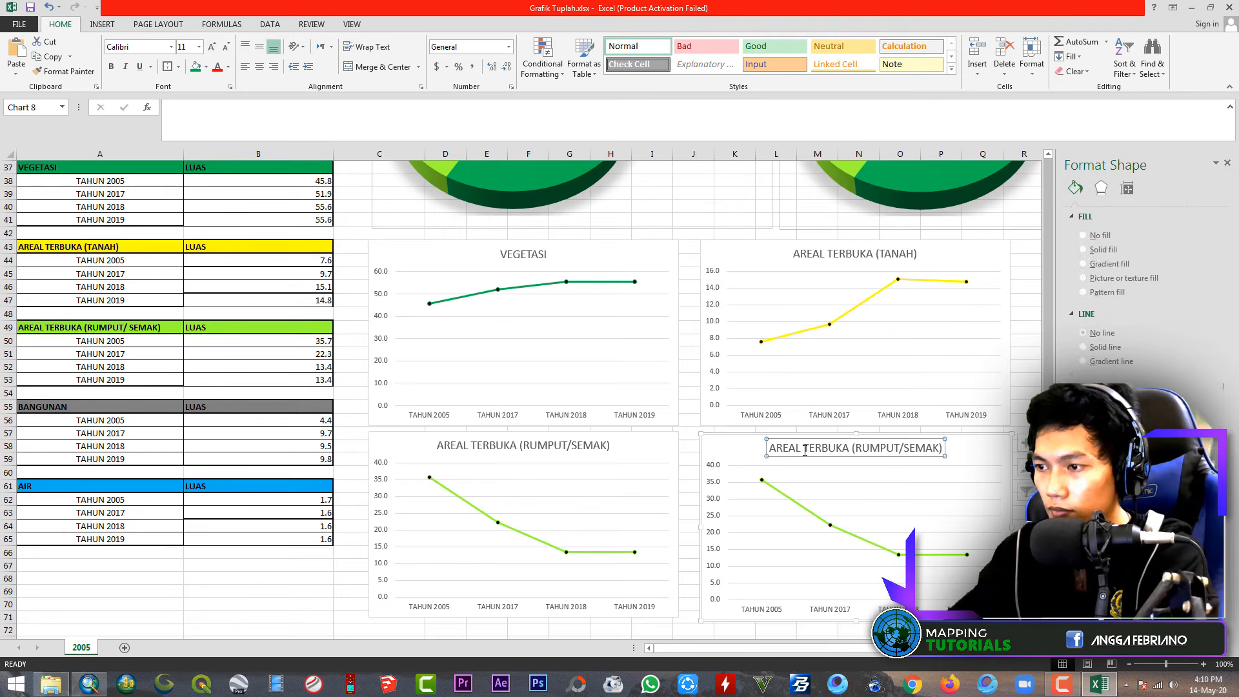
triple_click(783, 447)
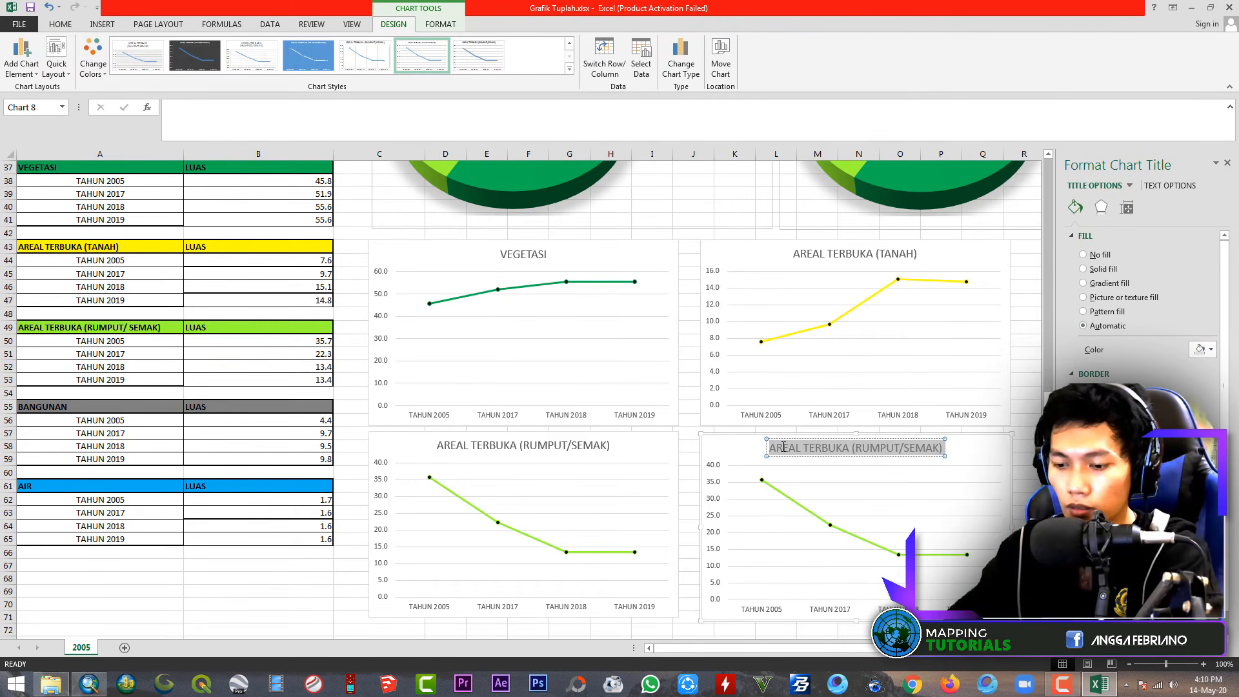
text(BANGUNAN)
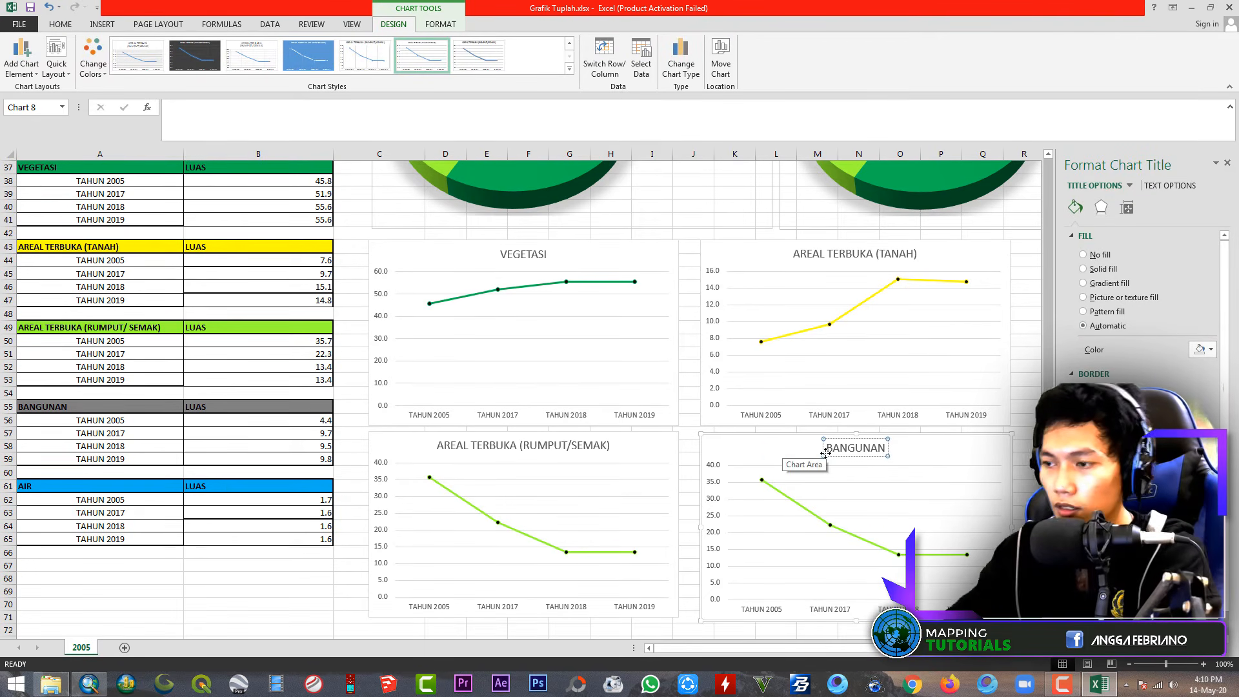
click(814, 543)
click(954, 444)
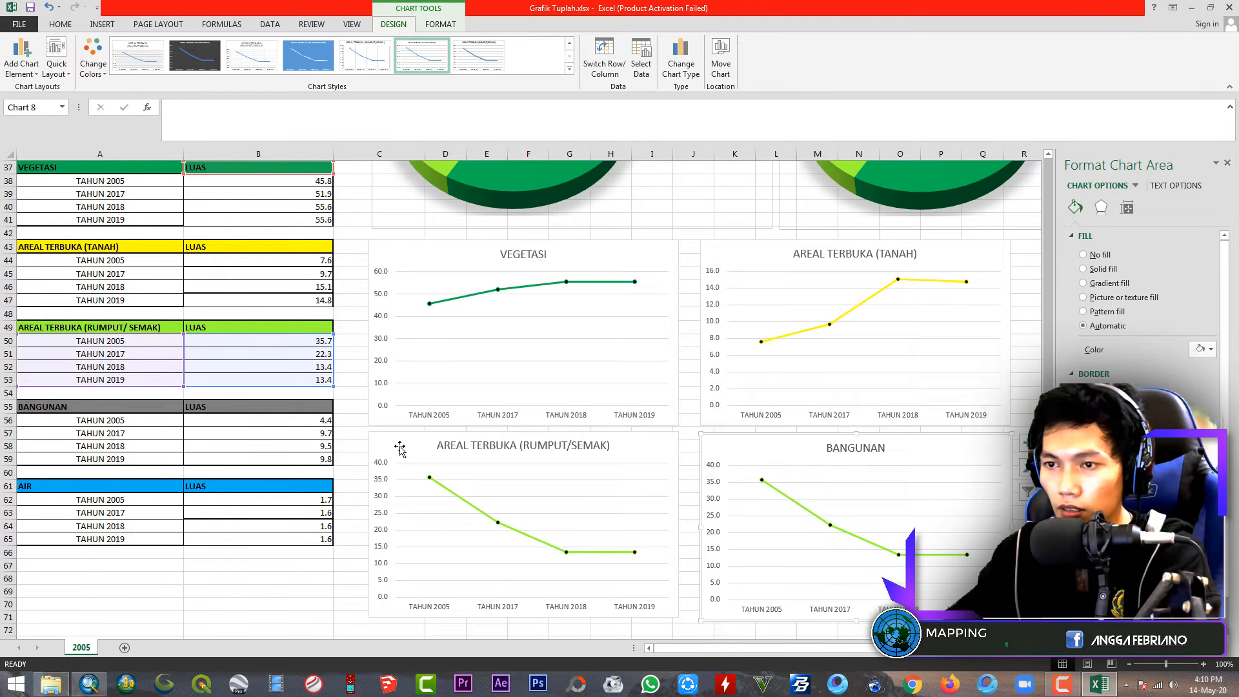
drag(334, 384, 333, 465)
drag(327, 328, 333, 414)
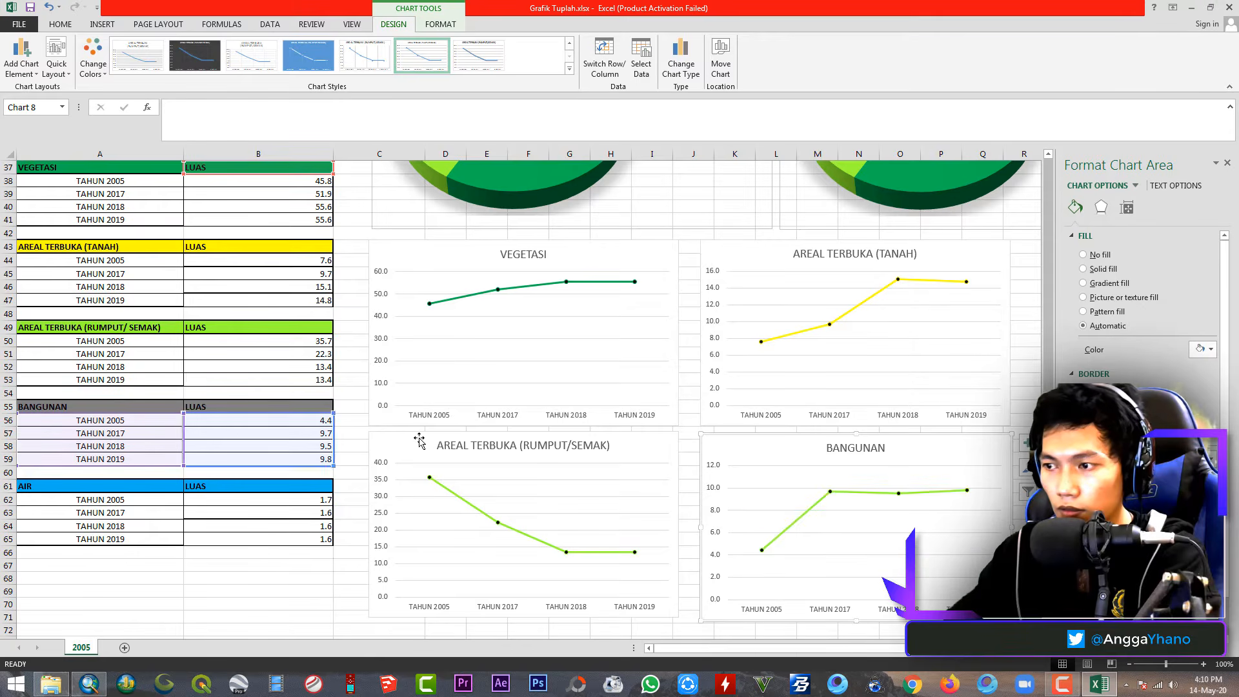
Color the BANGUNAN chart's line with a dark gray theme outline
click(798, 519)
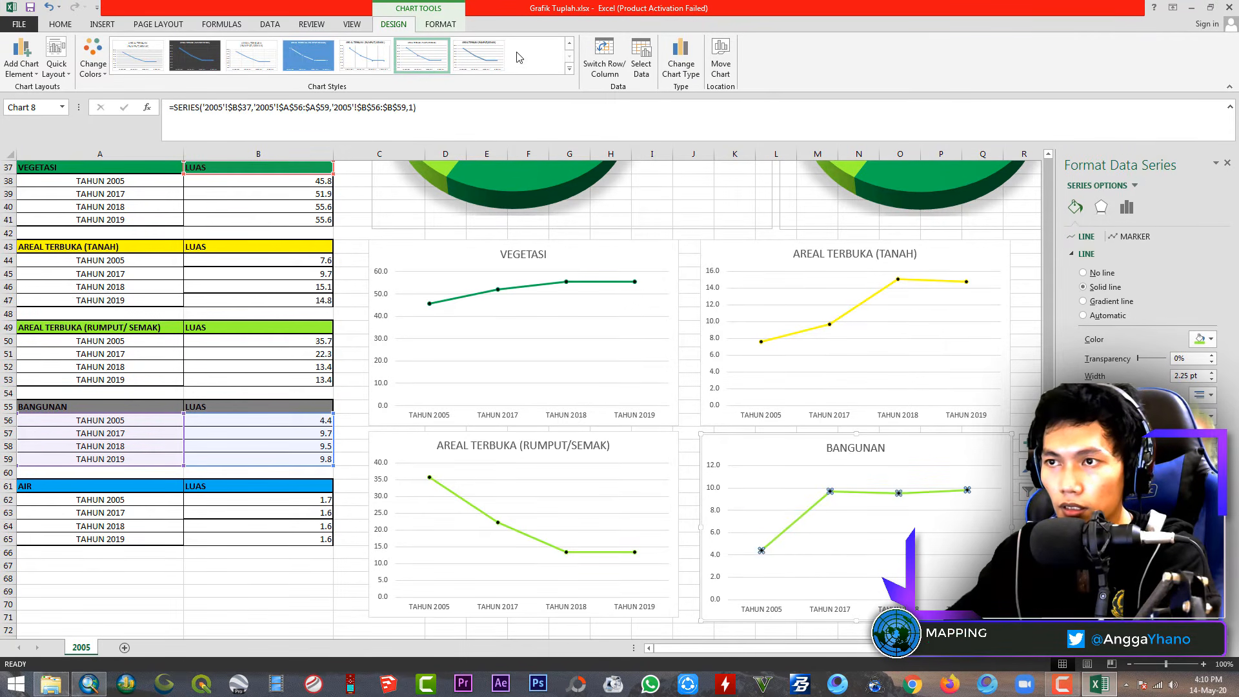
click(441, 29)
click(492, 57)
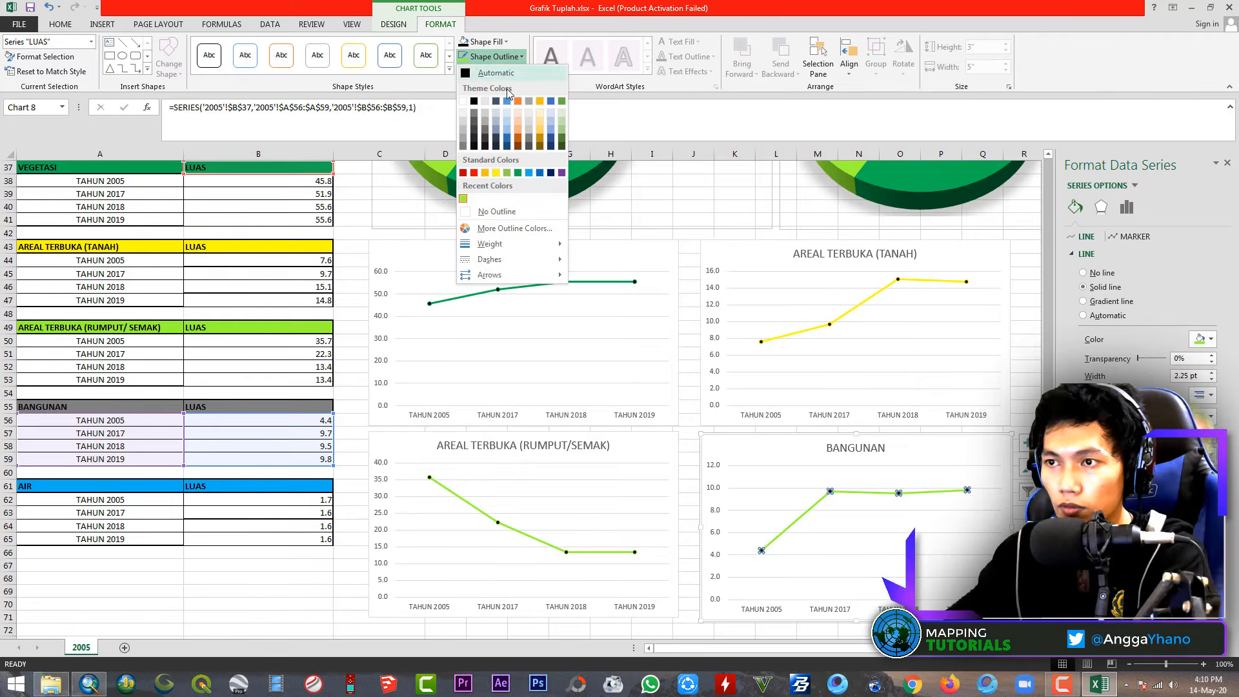
click(465, 141)
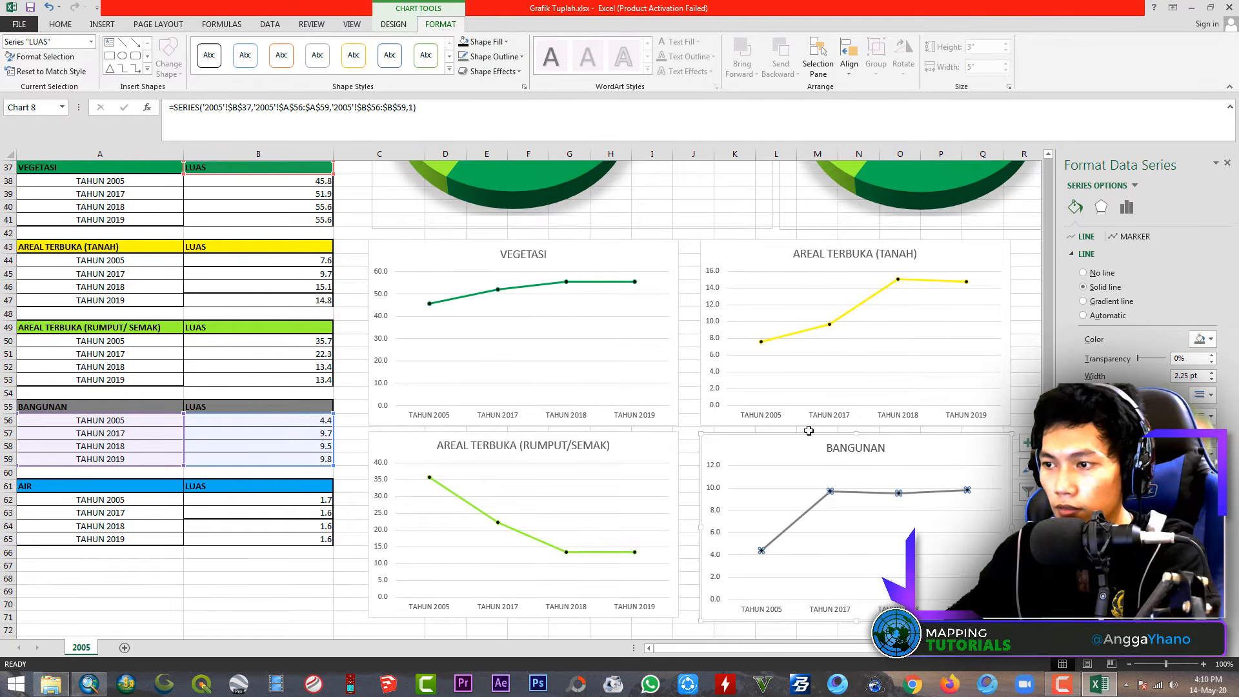
click(688, 429)
Duplicate the BANGUNAN line chart and place the copy beside it, at the end of the lower chart row
scroll(638, 547, down, 1)
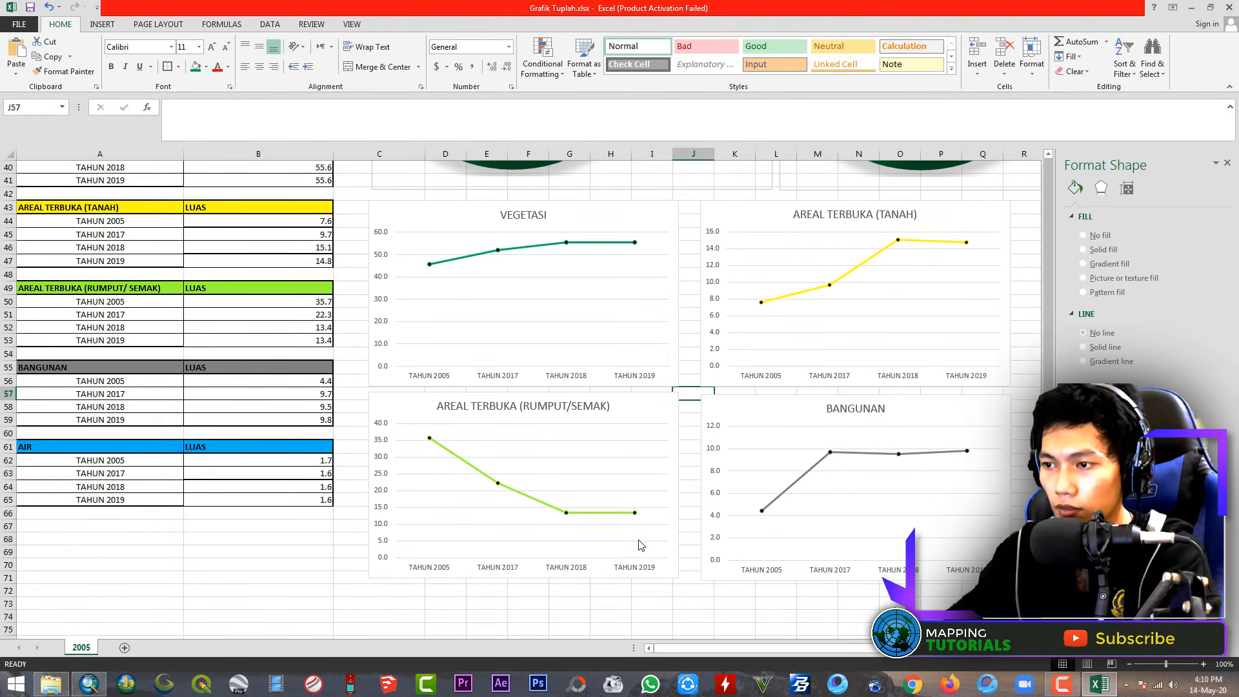
ctrl+scroll(638, 547, down, 2)
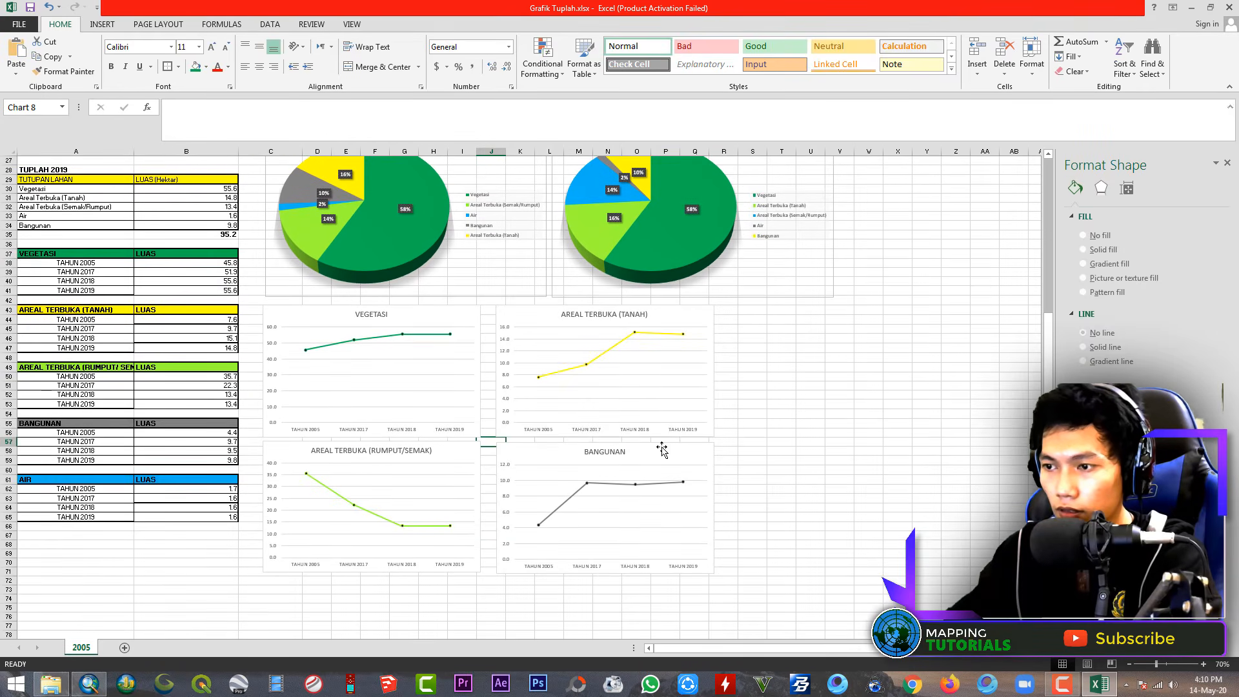
click(662, 447)
key(ctrl+c)
click(782, 413)
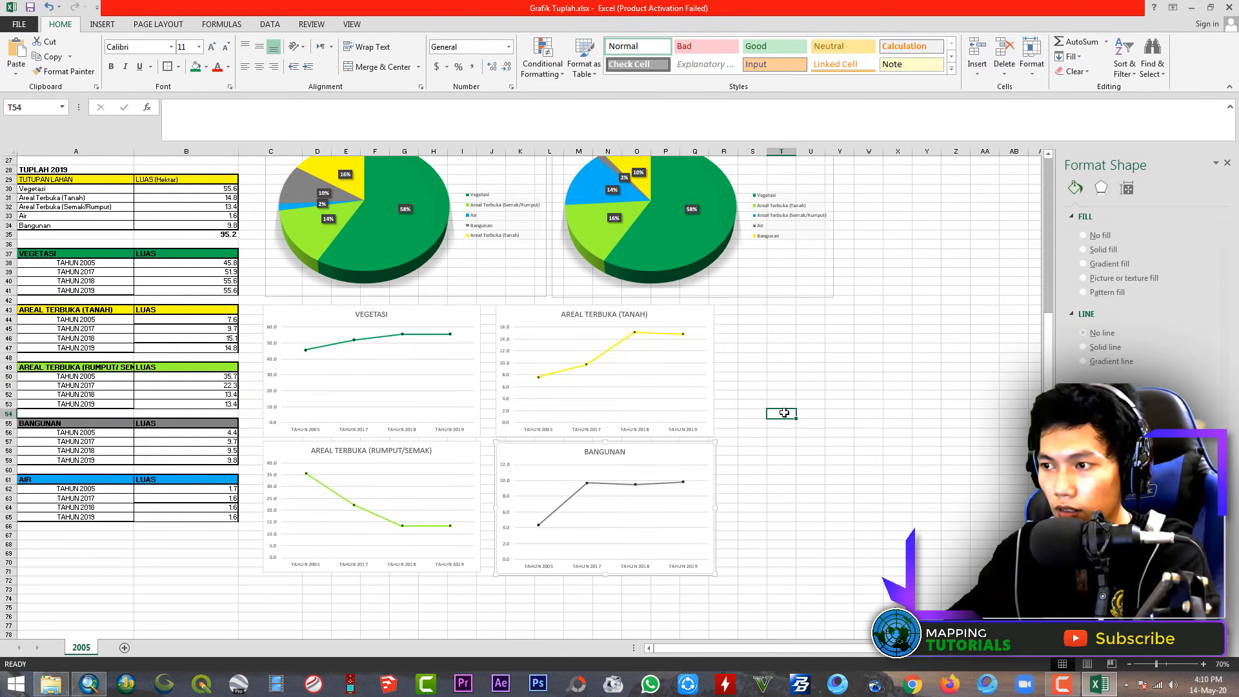
key(ctrl+v)
drag(828, 418, 789, 450)
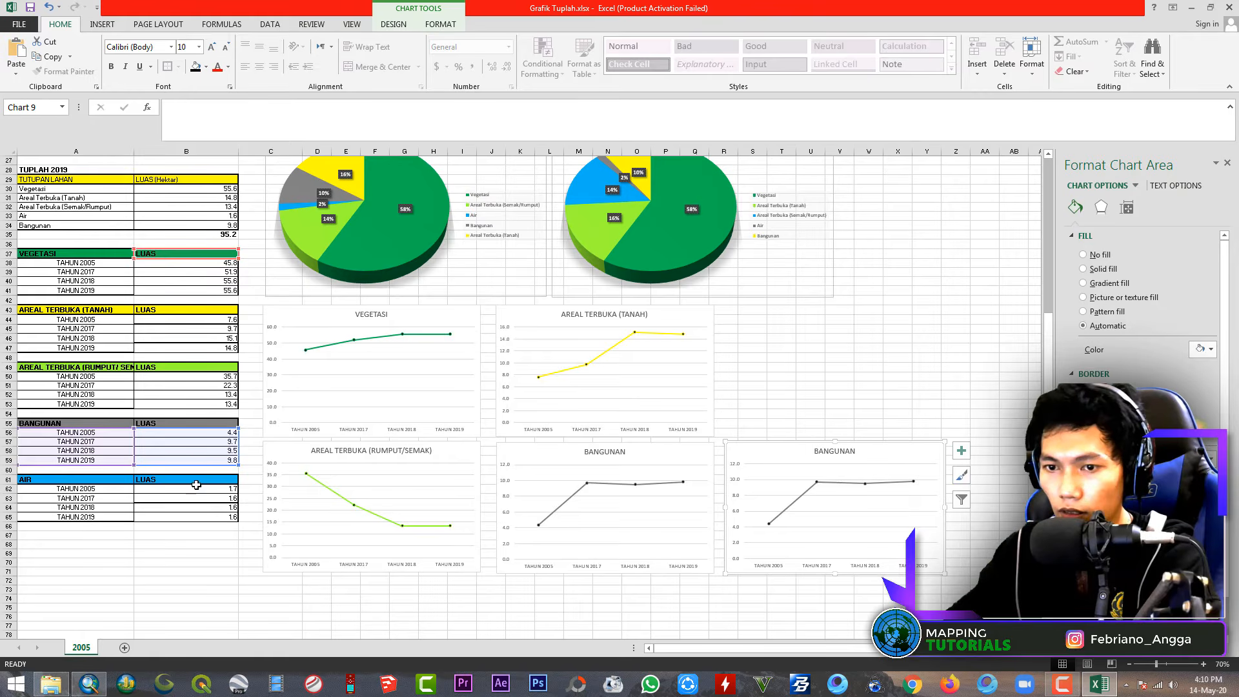
Retitle the copied chart AIR and point it at the labels and values in A62:B65
click(840, 453)
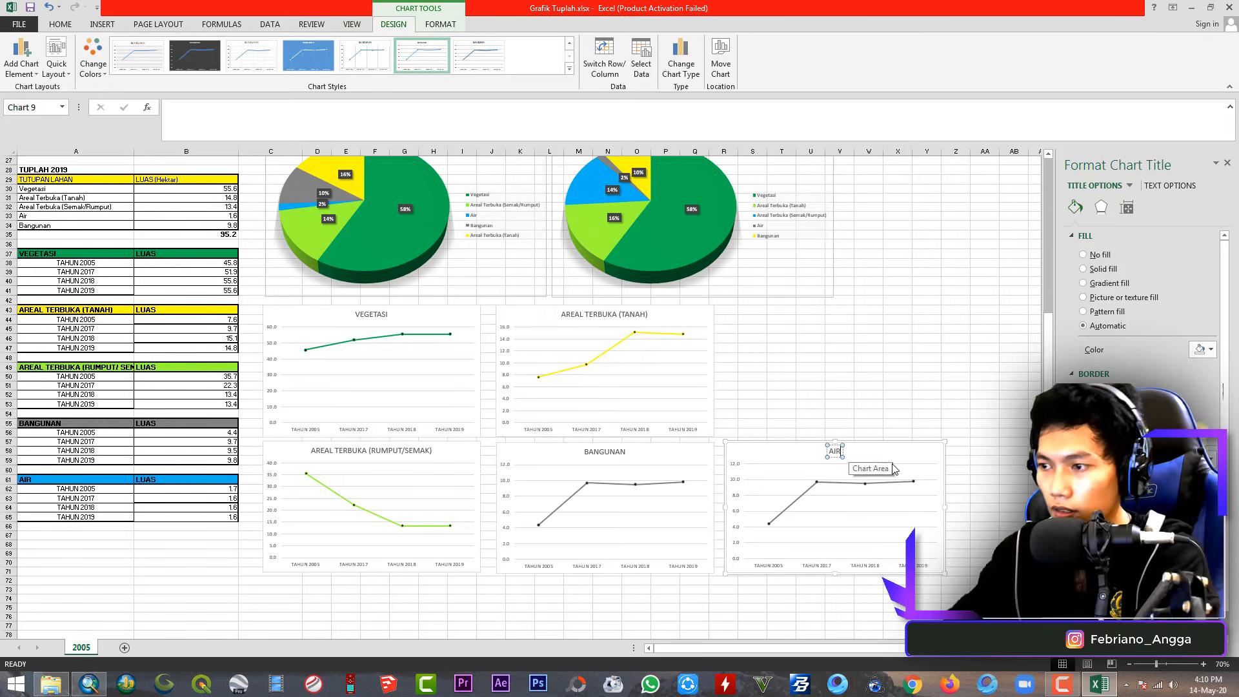
click(800, 476)
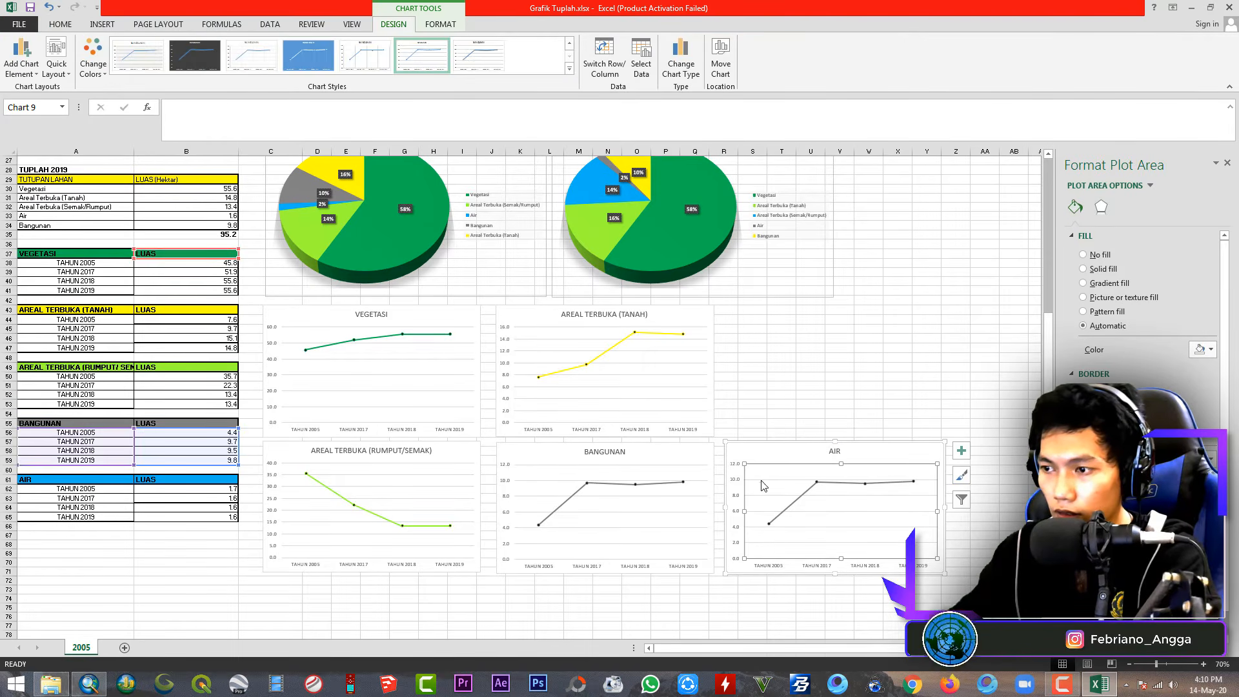
click(736, 490)
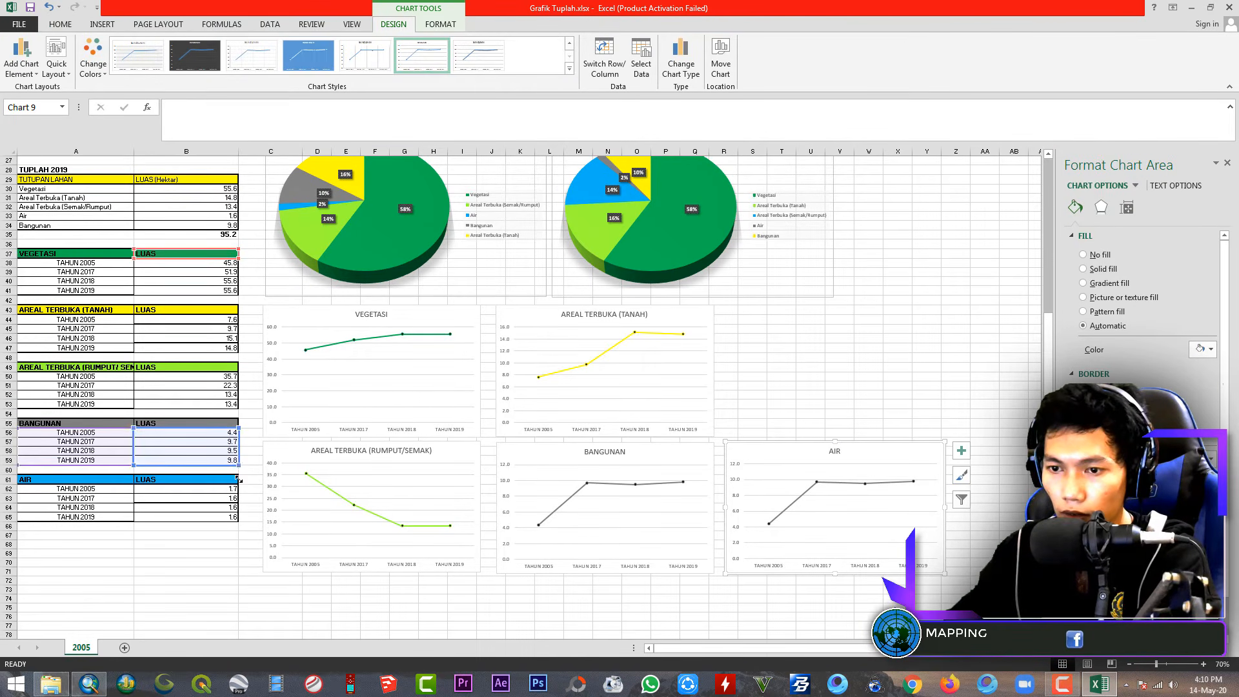
drag(238, 478, 238, 521)
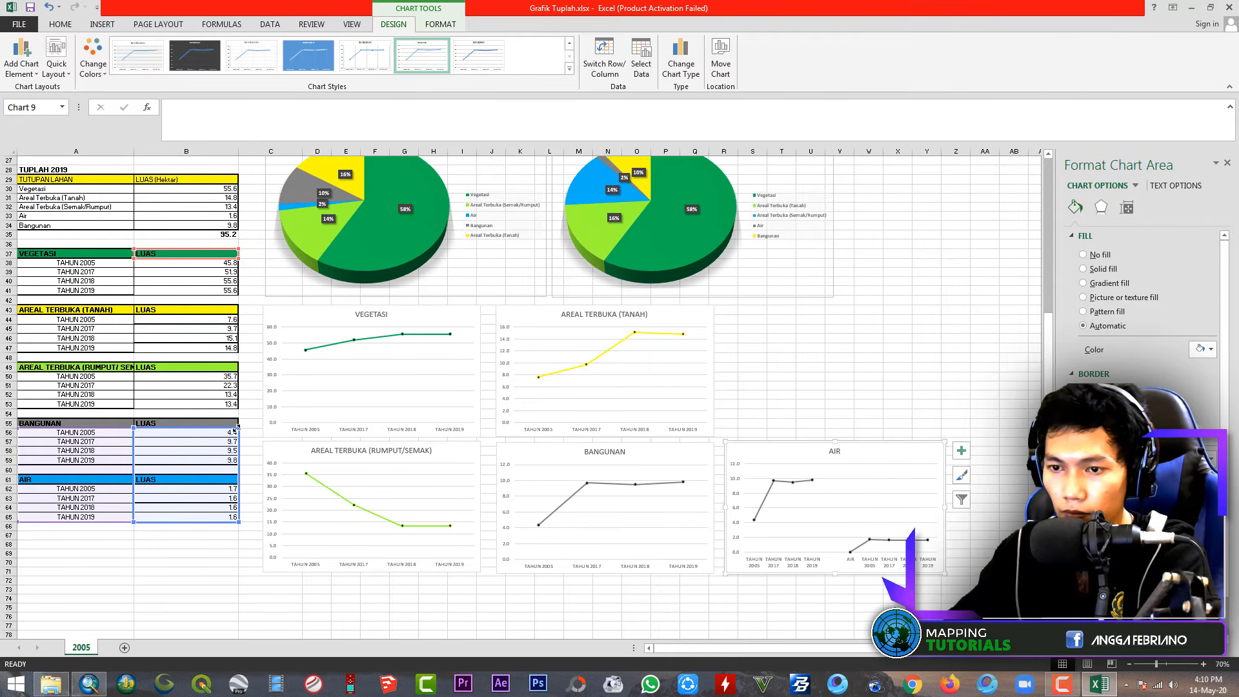
drag(236, 428, 238, 484)
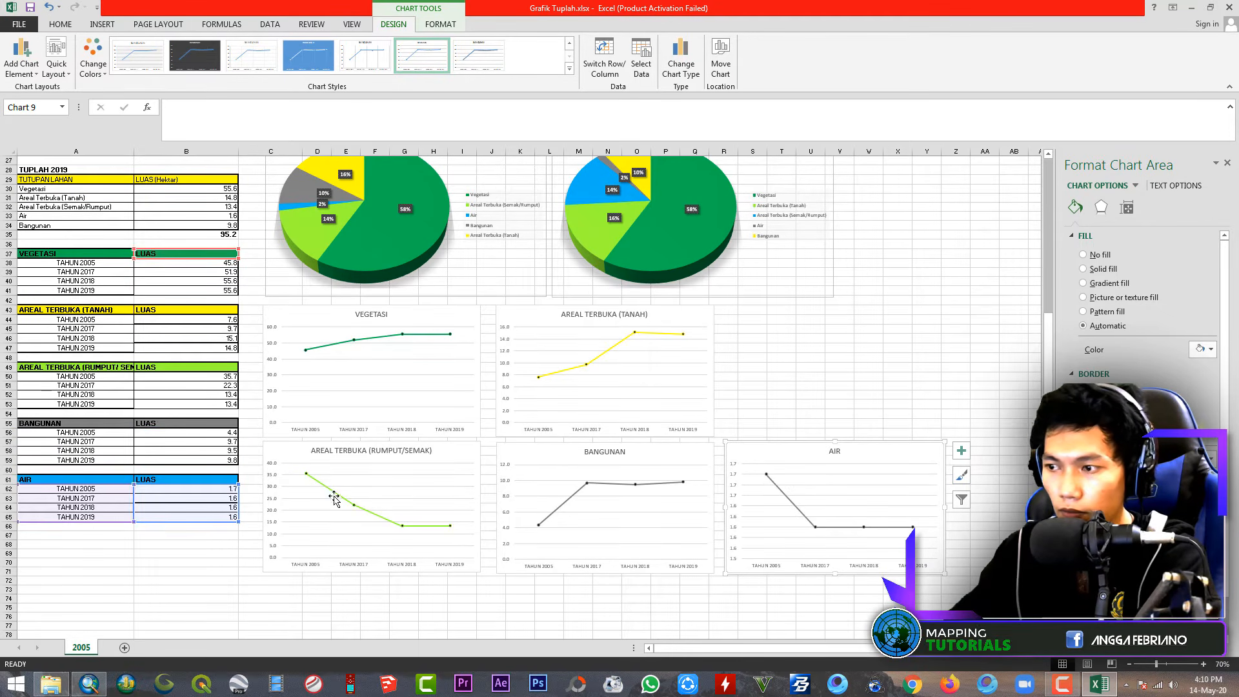
Color the AIR chart's line with the standard light blue outline
click(776, 488)
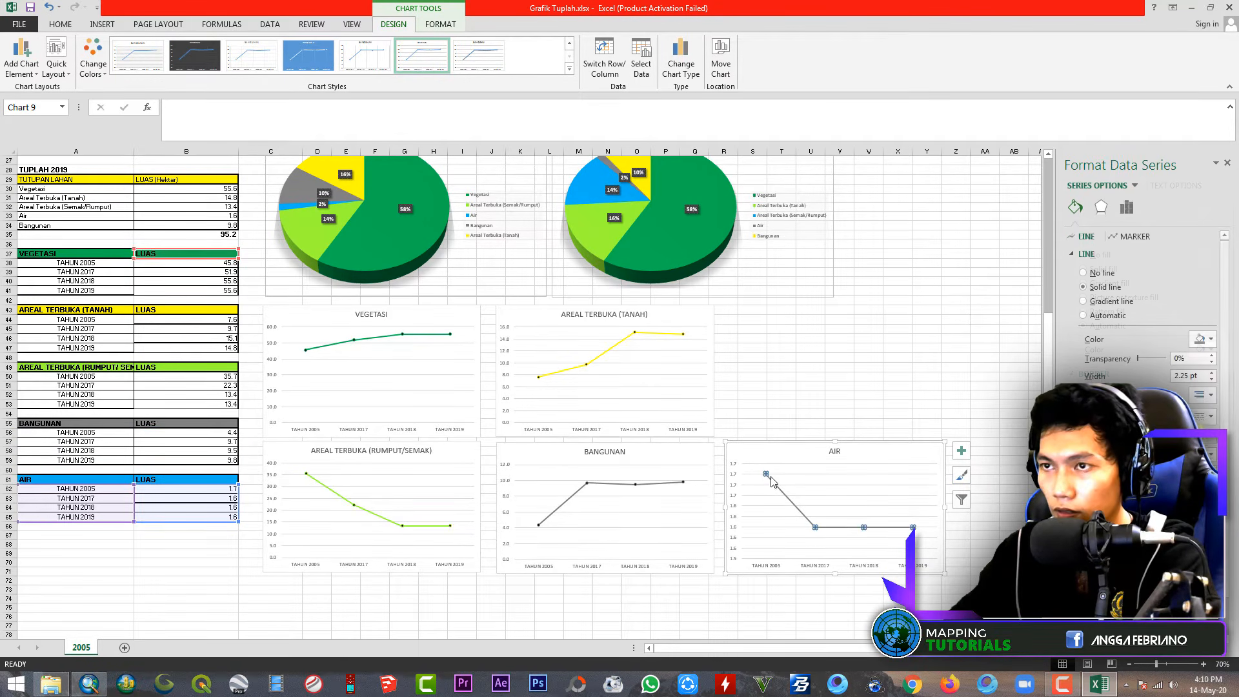
click(455, 27)
click(512, 58)
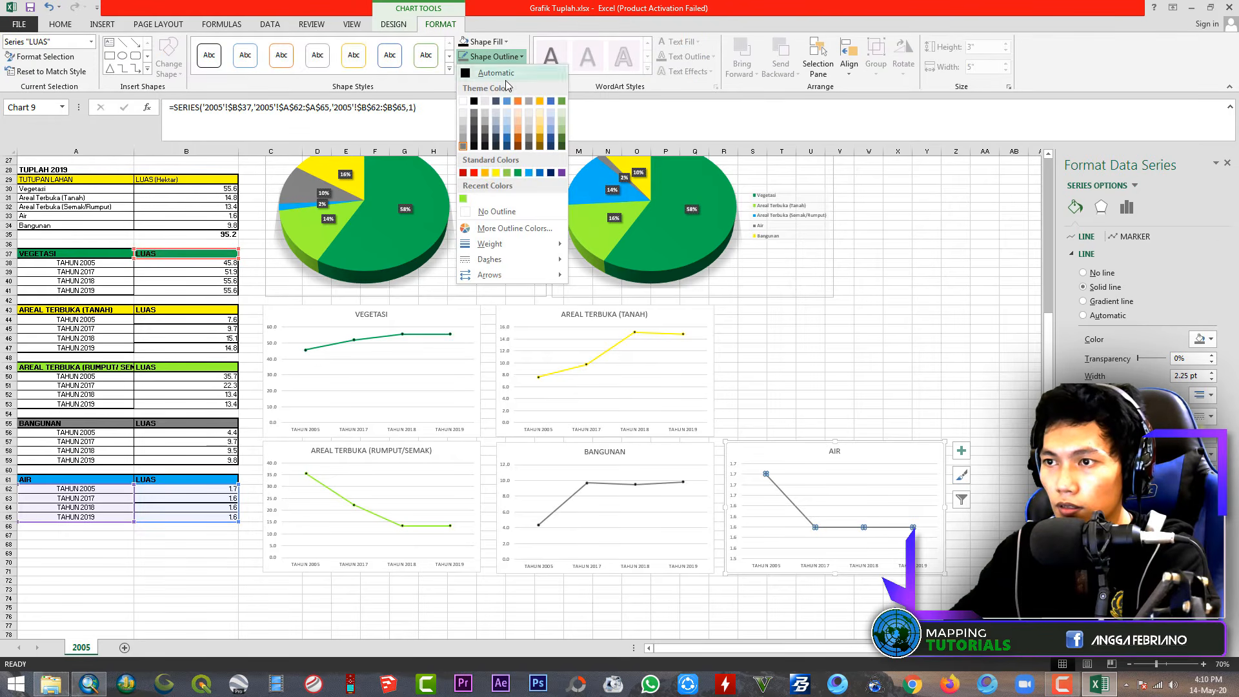
click(528, 173)
click(926, 320)
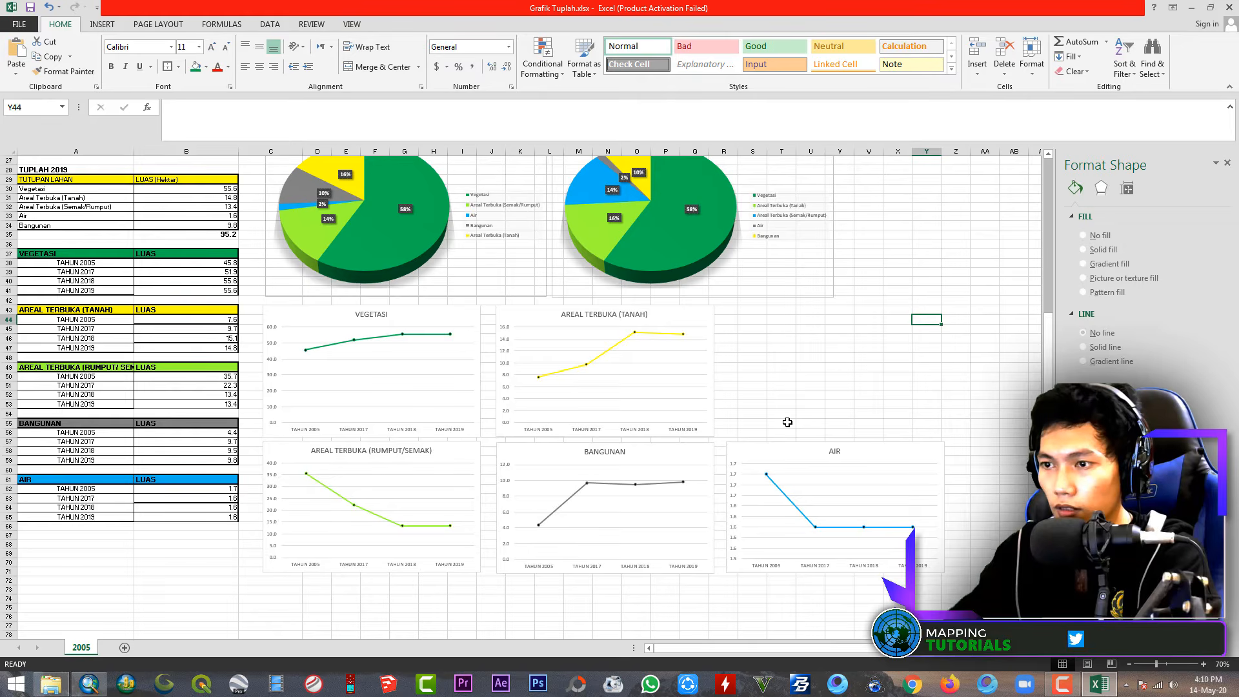
Review the finished pie charts and line charts across the worksheet
scroll(799, 481, up, 9)
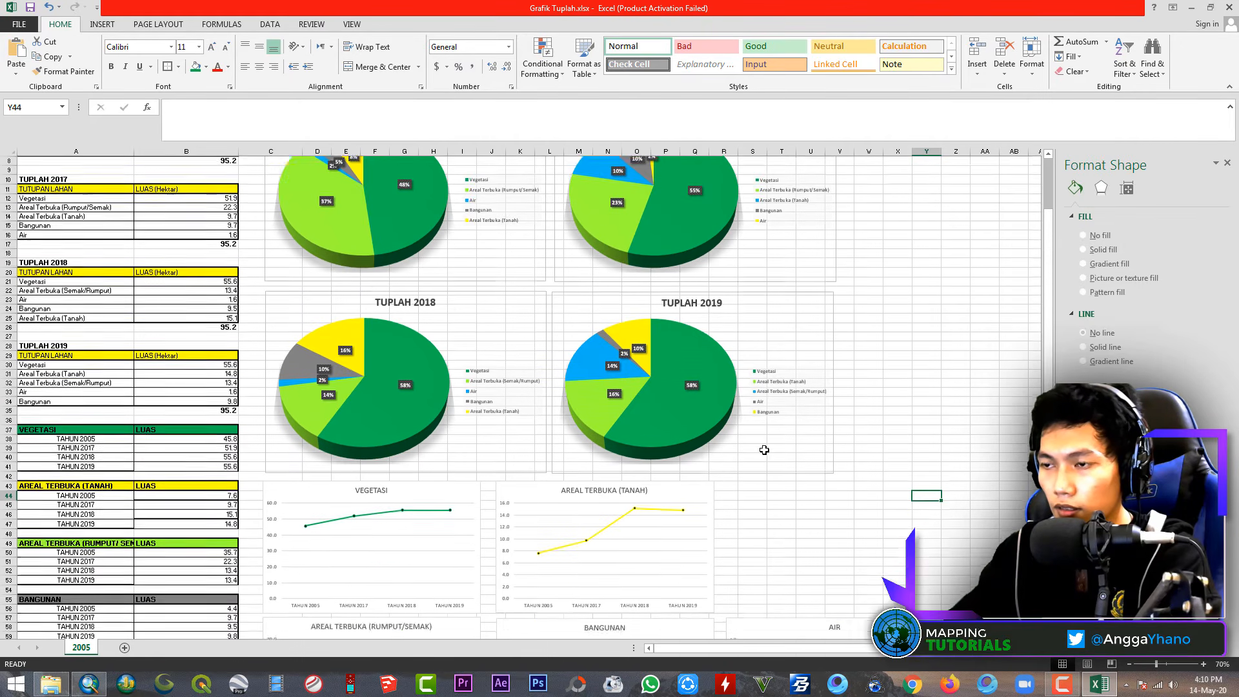
scroll(768, 446, down, 4)
scroll(773, 444, down, 5)
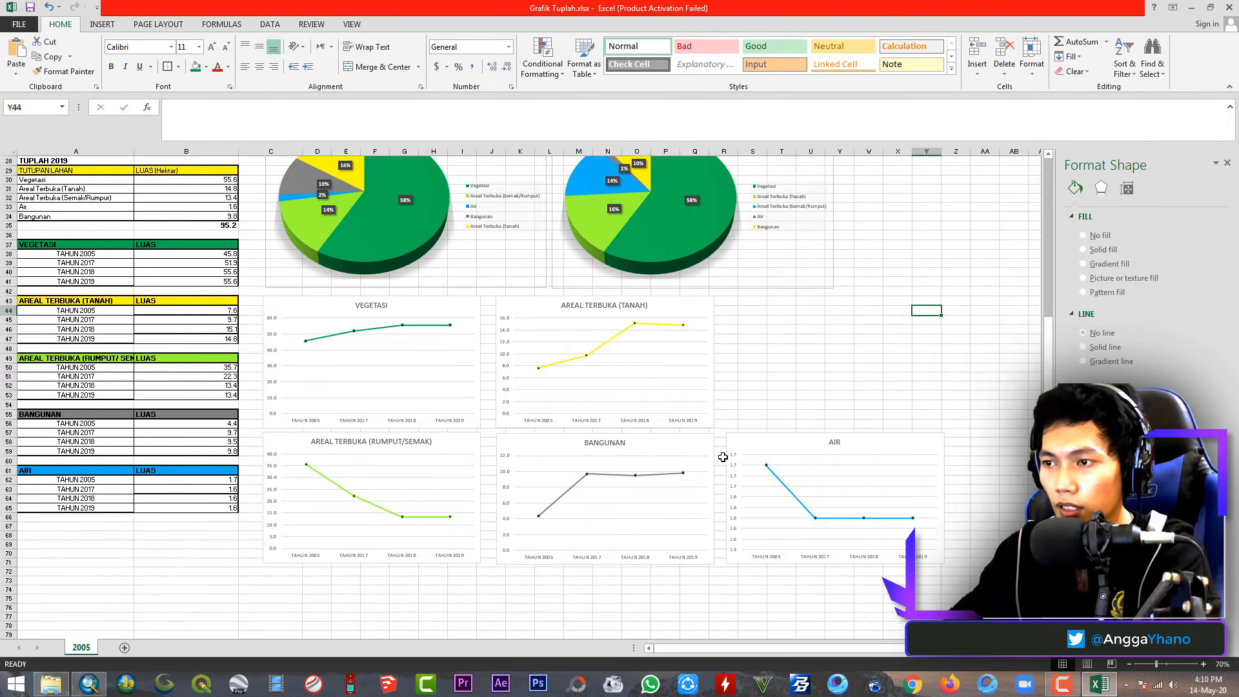
scroll(721, 456, up, 7)
scroll(586, 533, down, 7)
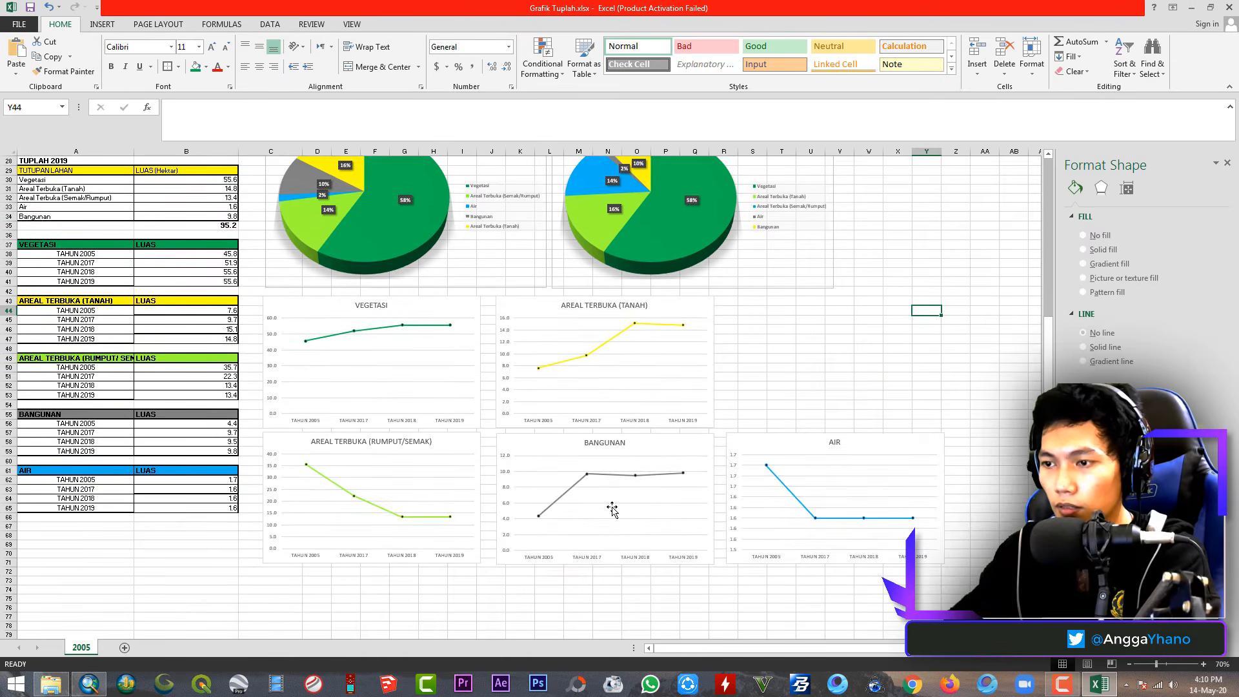
scroll(653, 499, up, 5)
scroll(652, 498, up, 4)
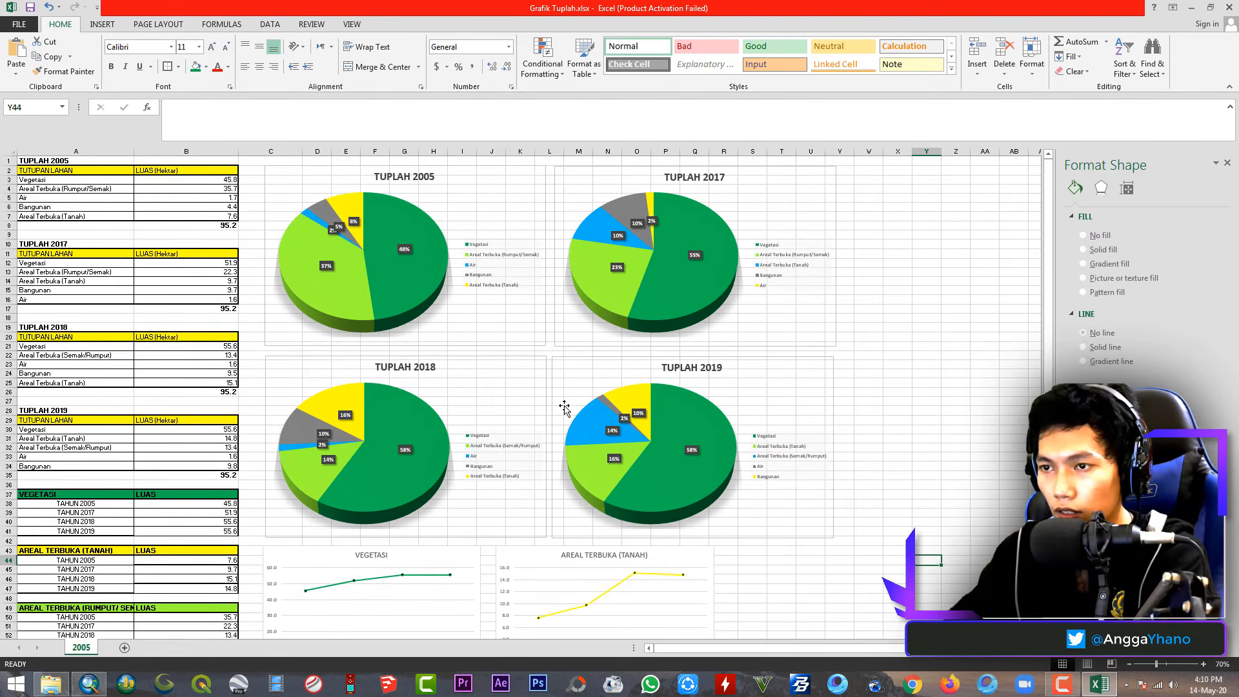
Copy the TUPLAH 2005 pie chart into a new Paint image and crop the canvas to the chart
click(480, 195)
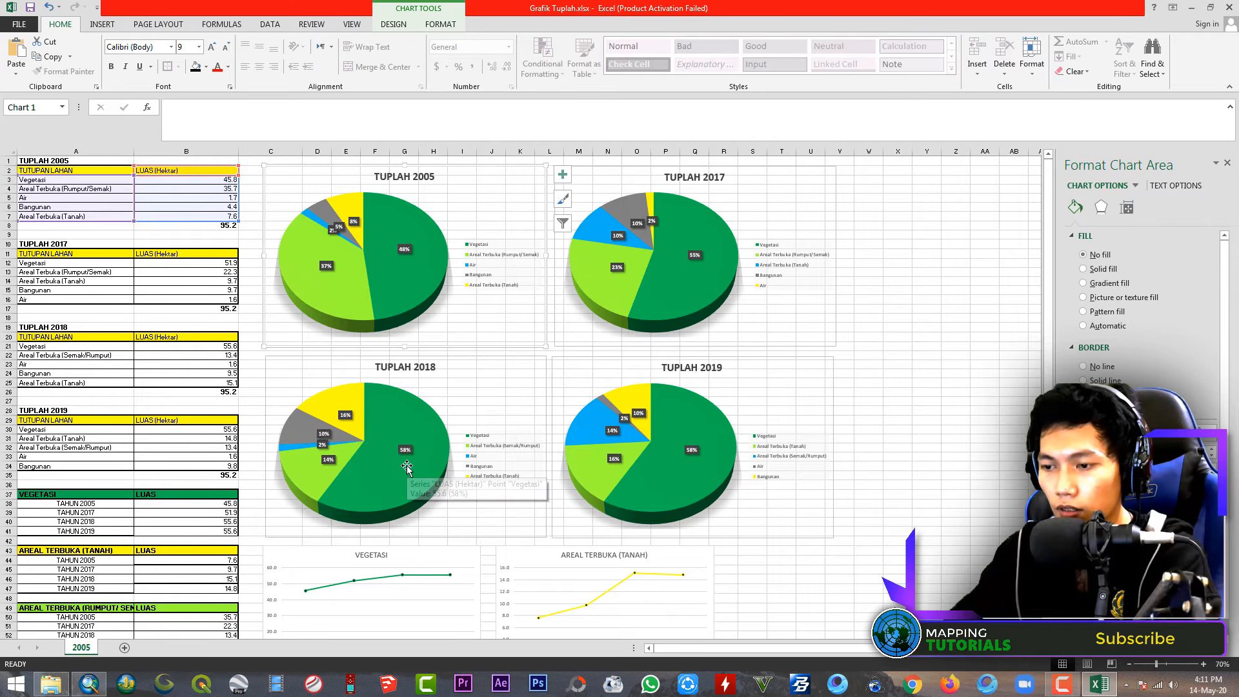
click(1211, 107)
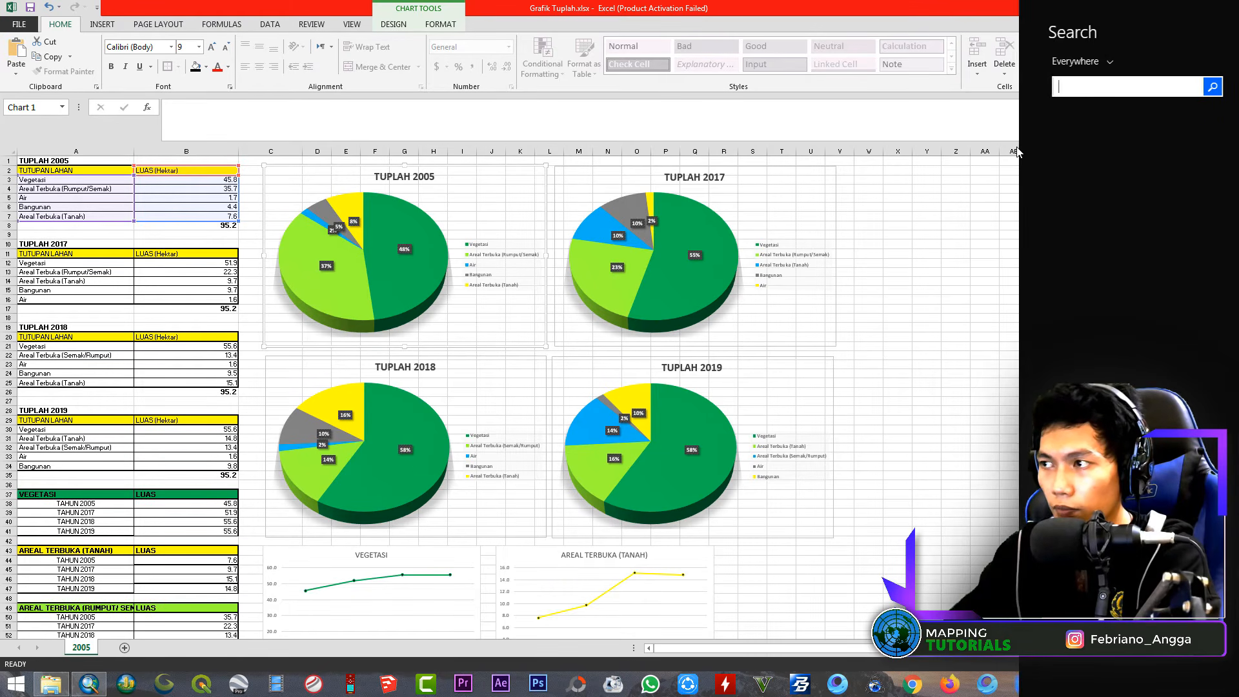
text(paint)
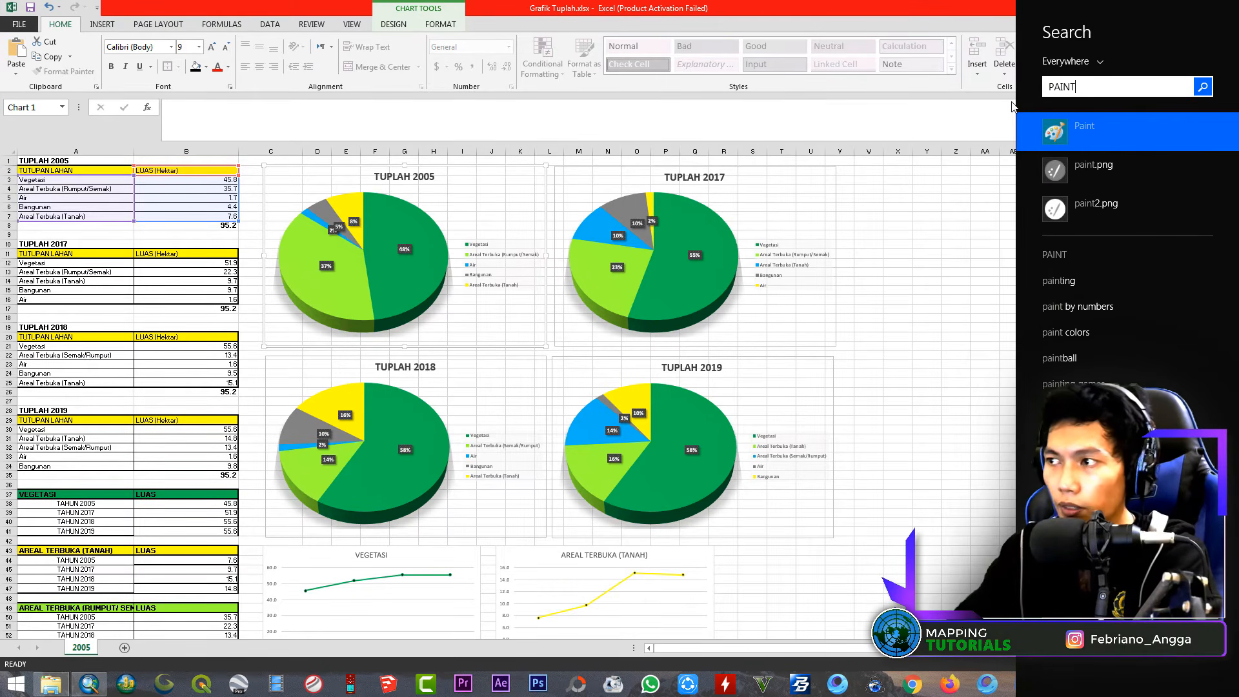
key(Return)
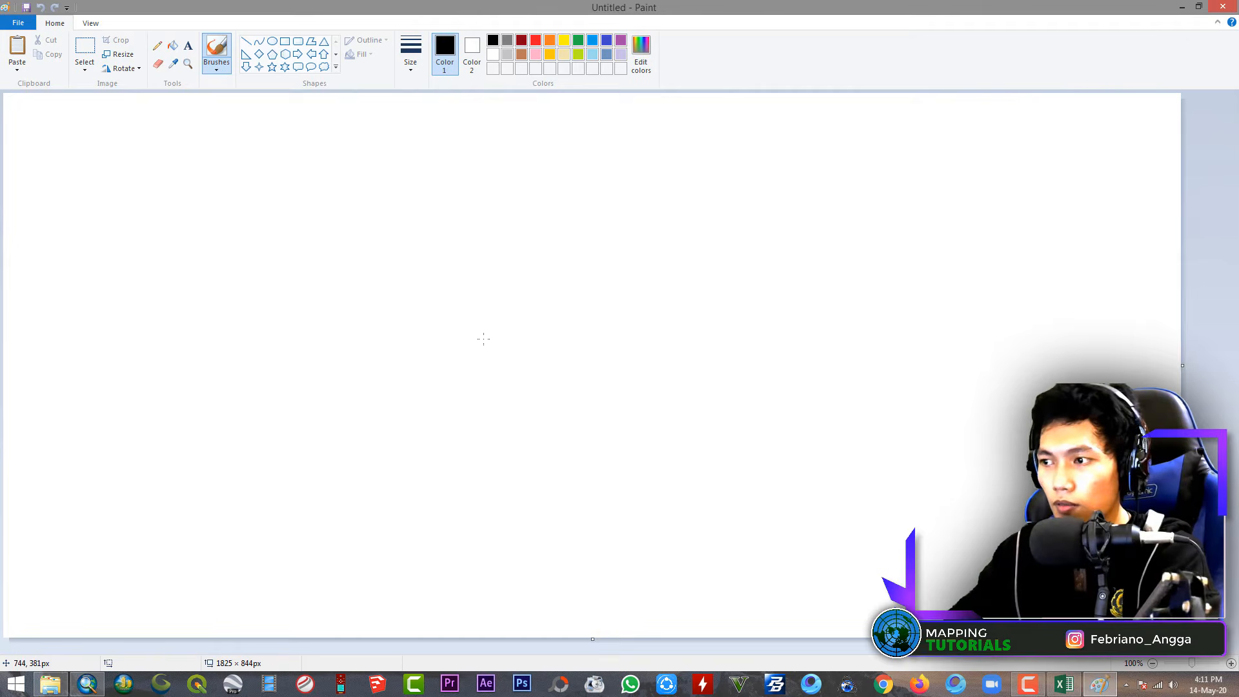
key(ctrl+v)
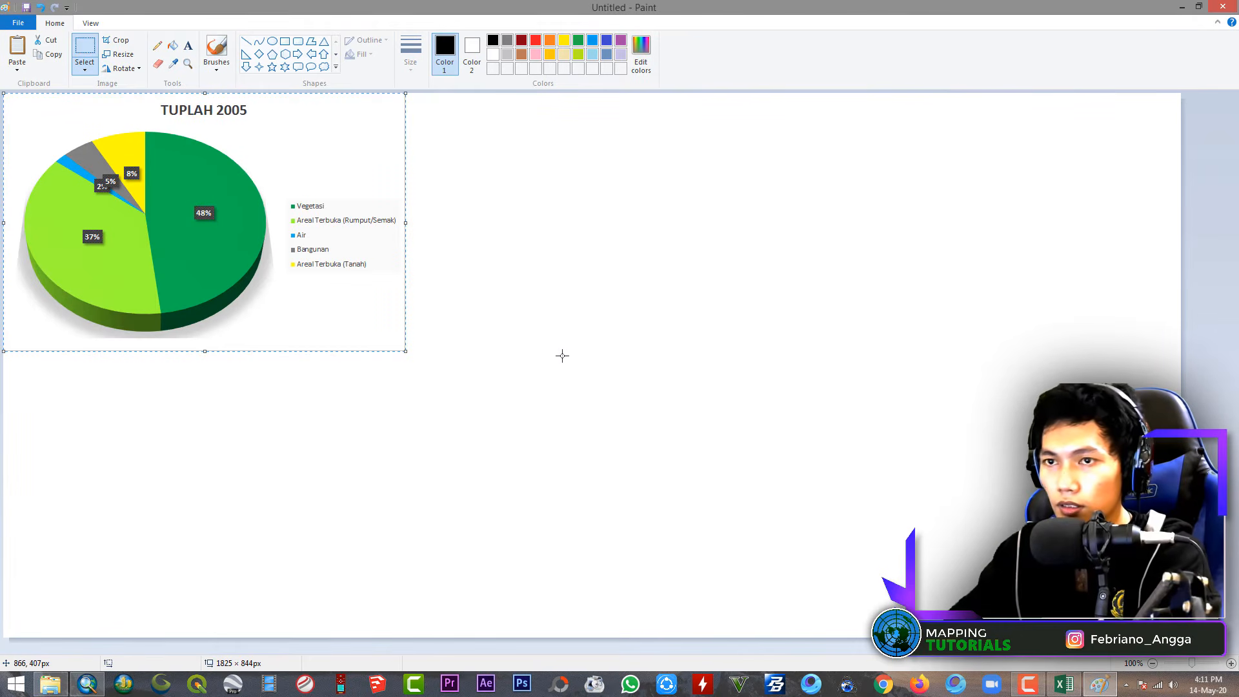
click(121, 43)
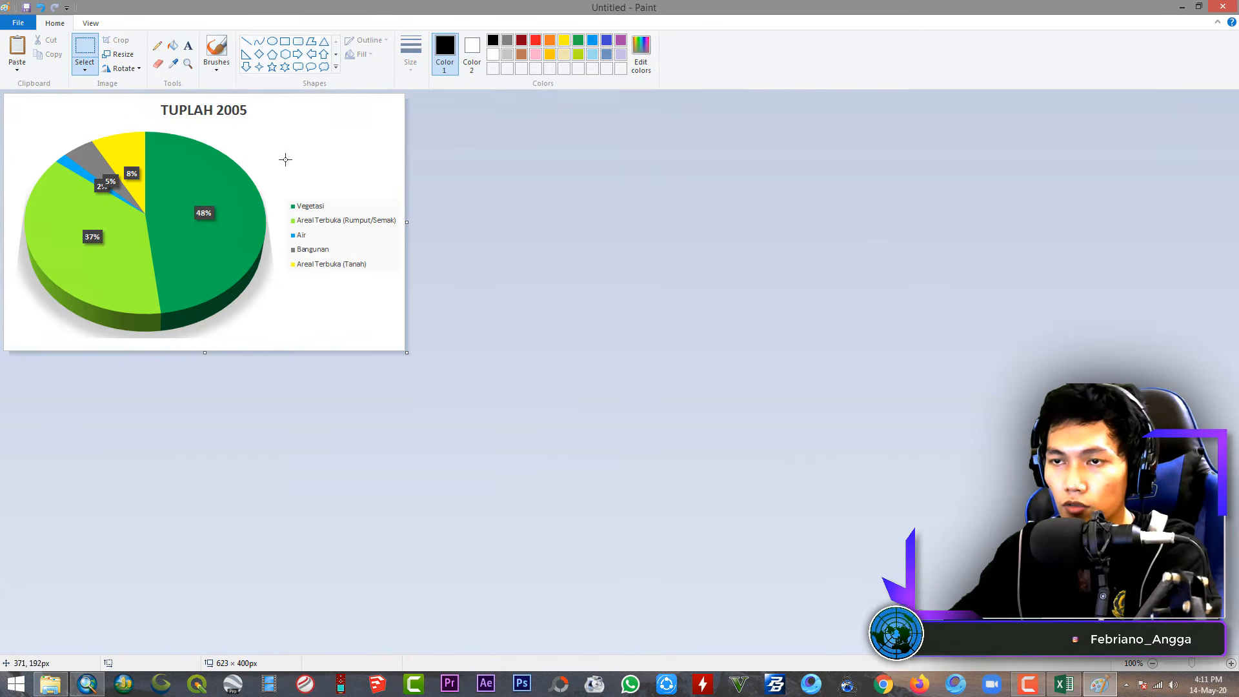
Save the image as the JPEG file TUPLAH 2005.jpg in the Desktop's Google Earth folder
click(27, 9)
drag(1014, 245, 1043, 346)
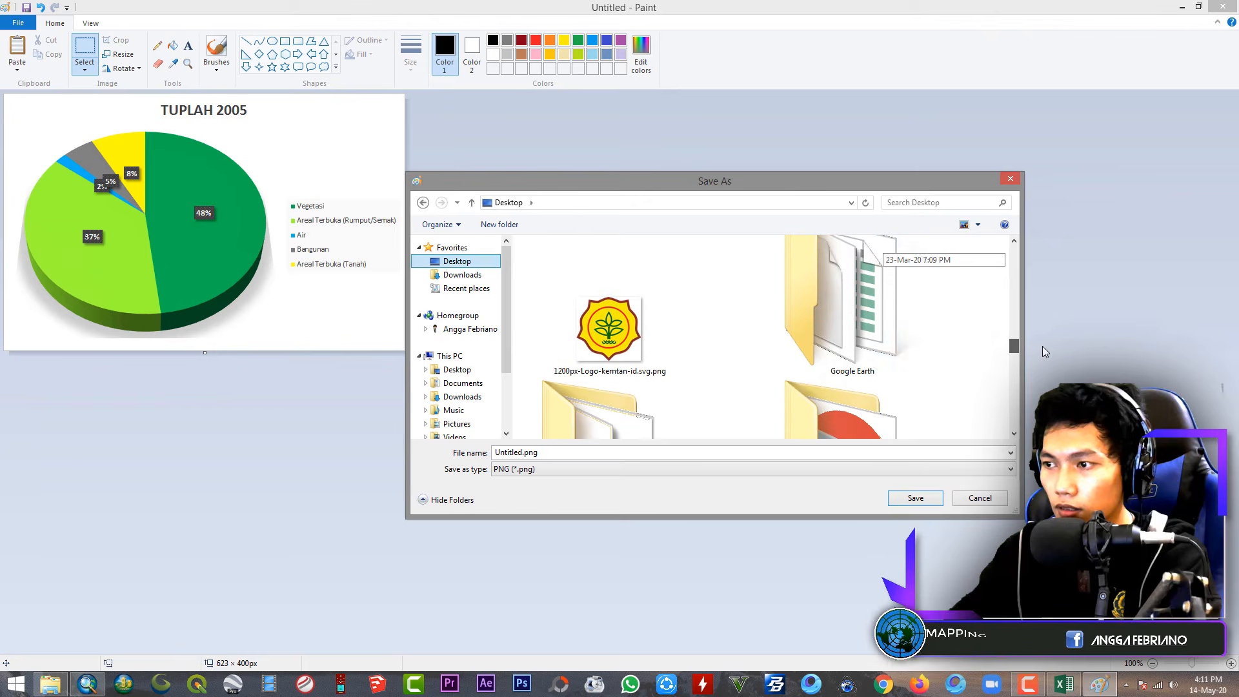
double_click(910, 311)
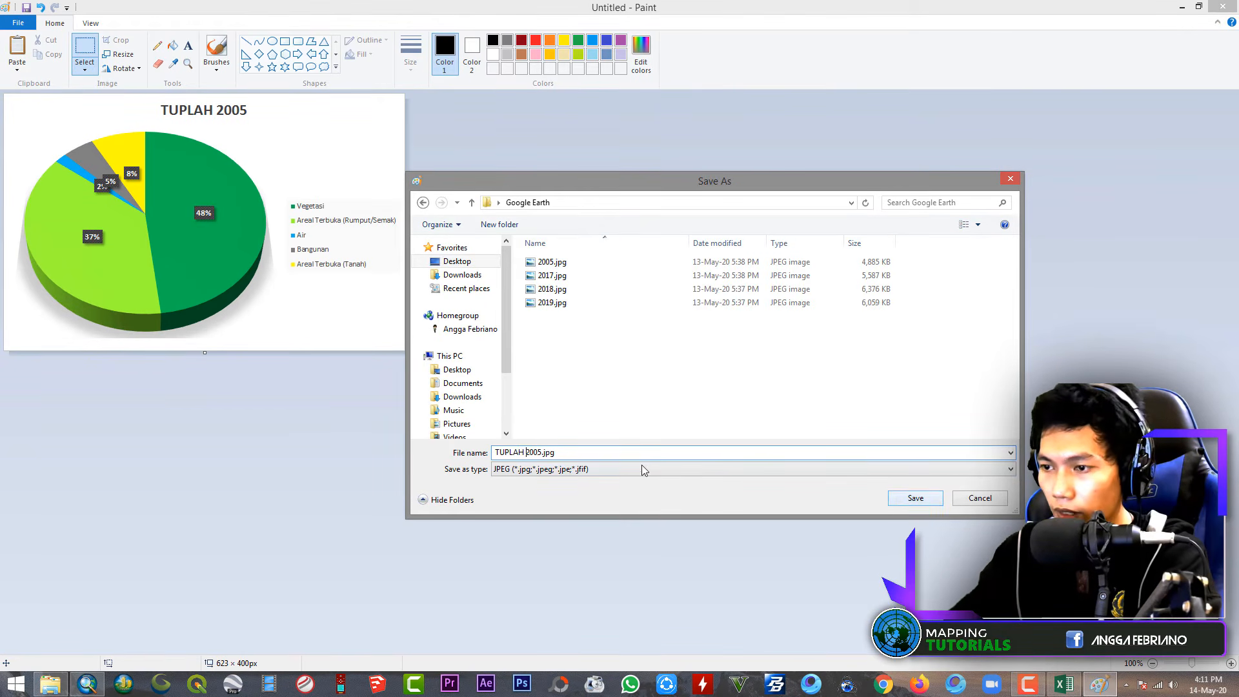
click(915, 498)
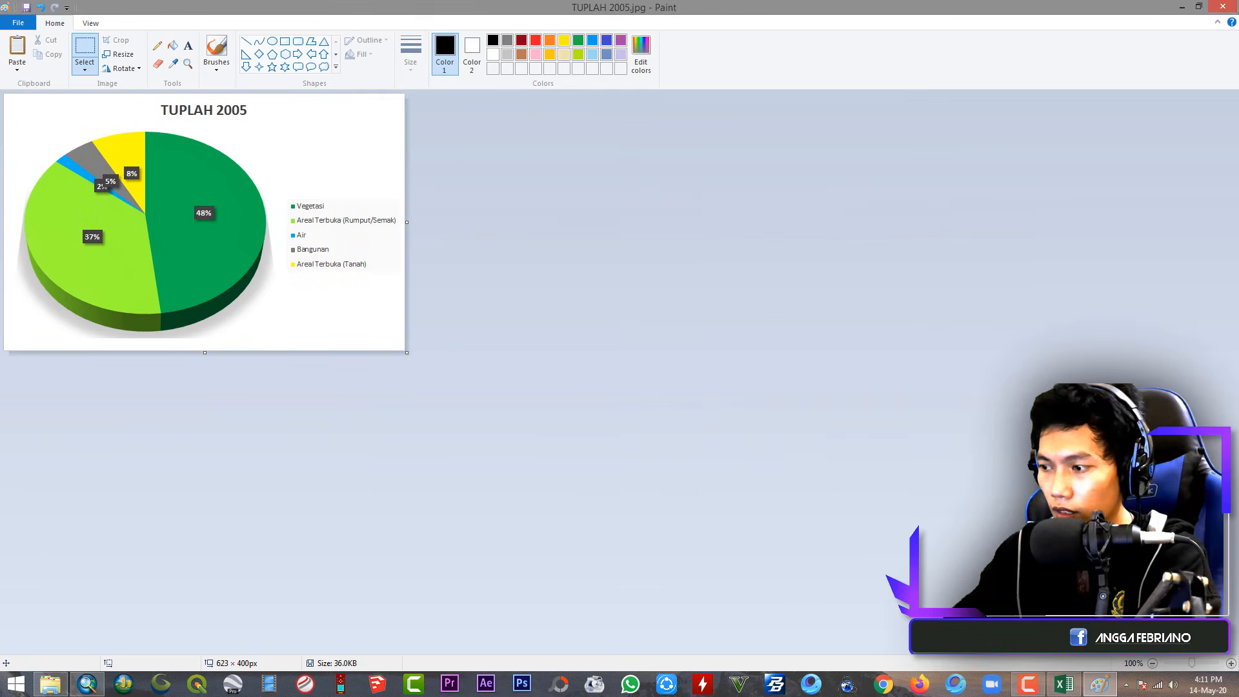
Copy the TUPLAH 2017 pie chart from the Excel workbook and paste it over the image in Paint
click(1064, 679)
click(752, 187)
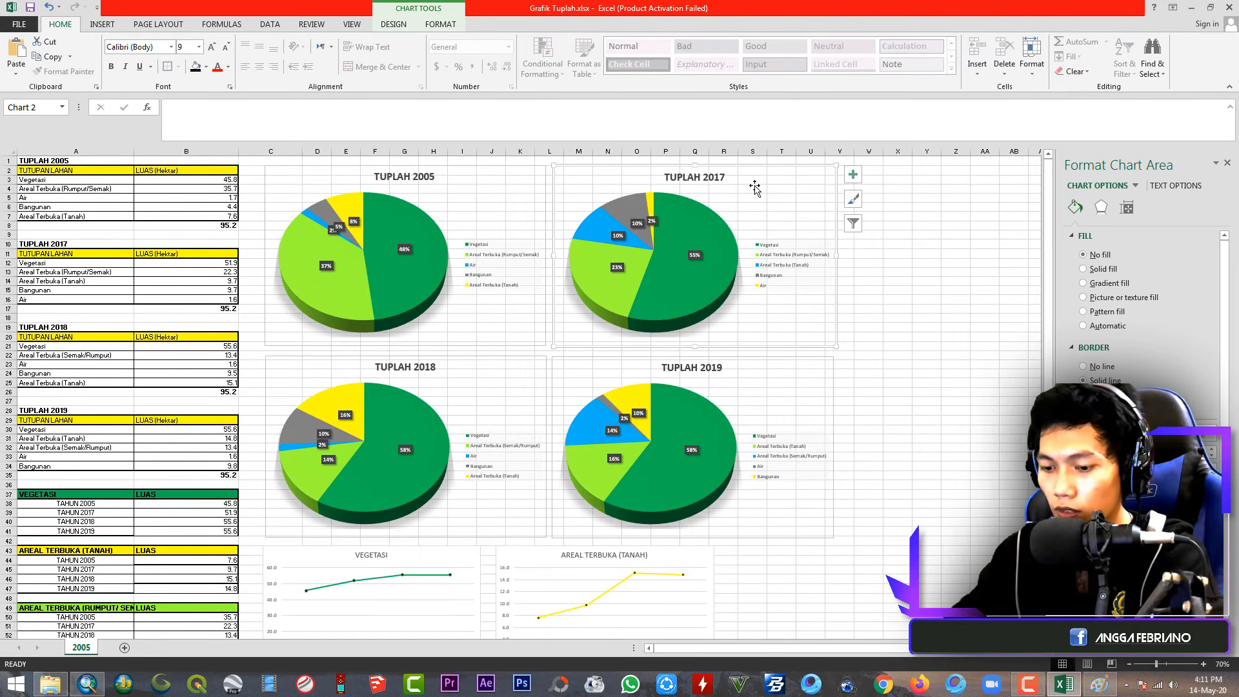
click(1099, 684)
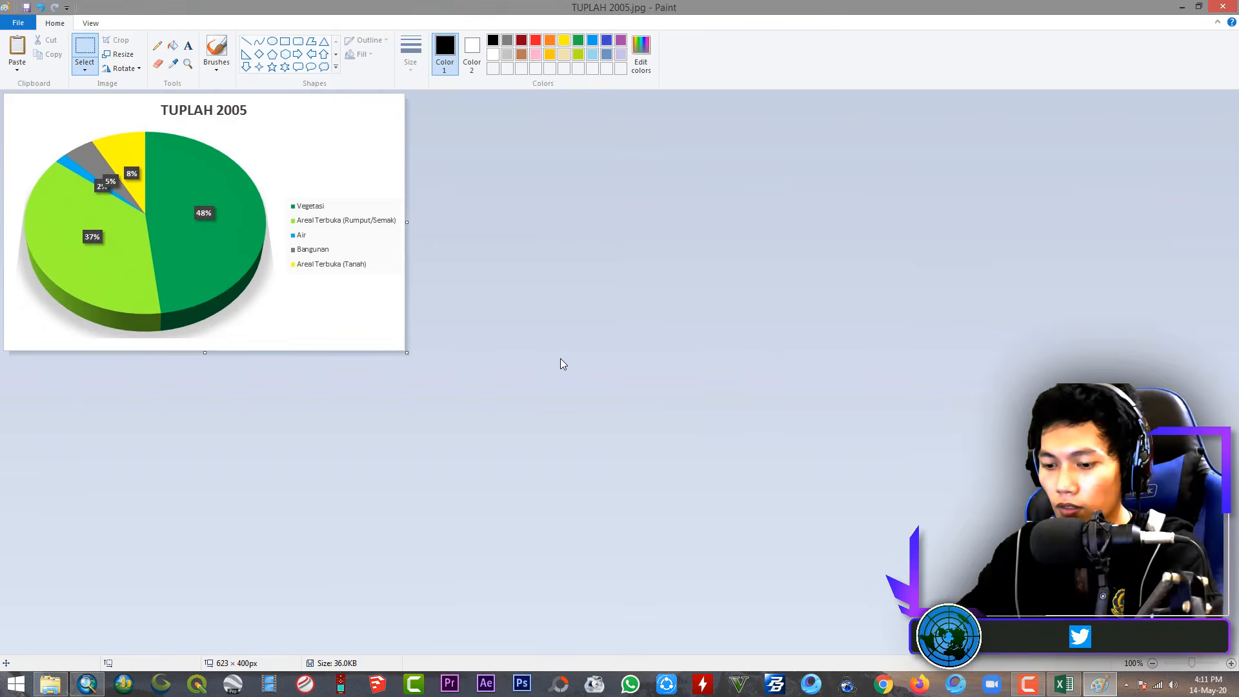
key(ctrl+v)
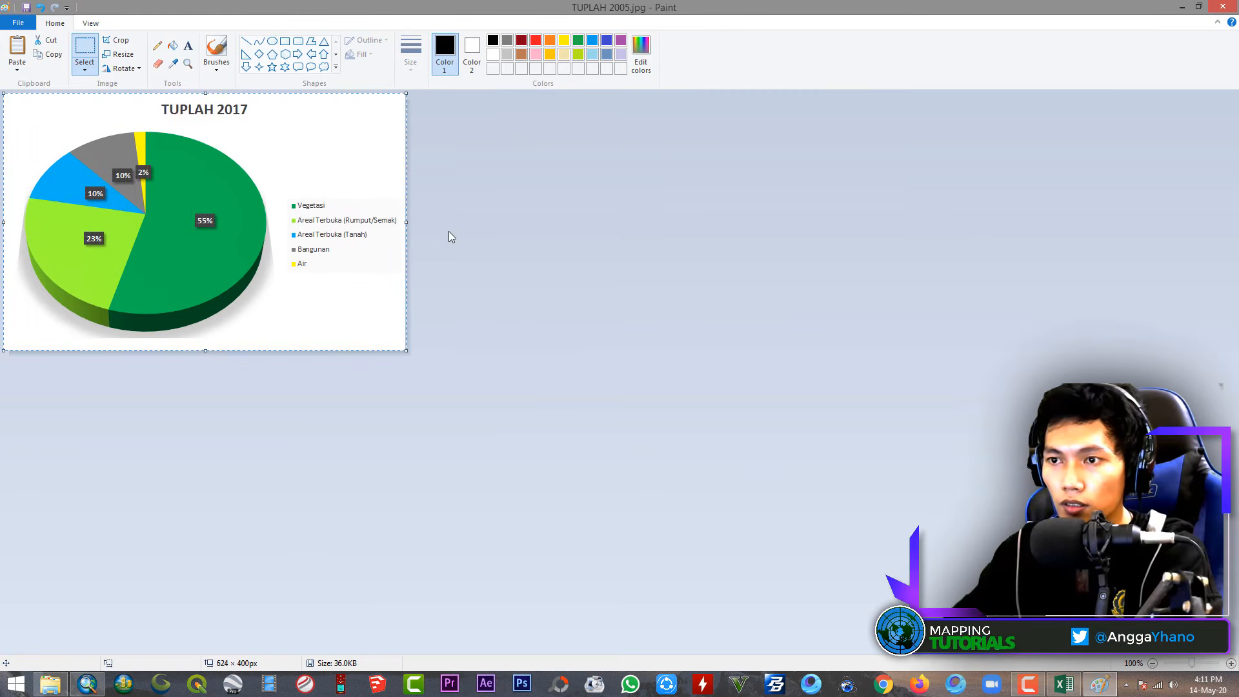
Save the pasted chart as a separate JPEG named TUPLAH 2017 in the Google Earth folder
click(22, 24)
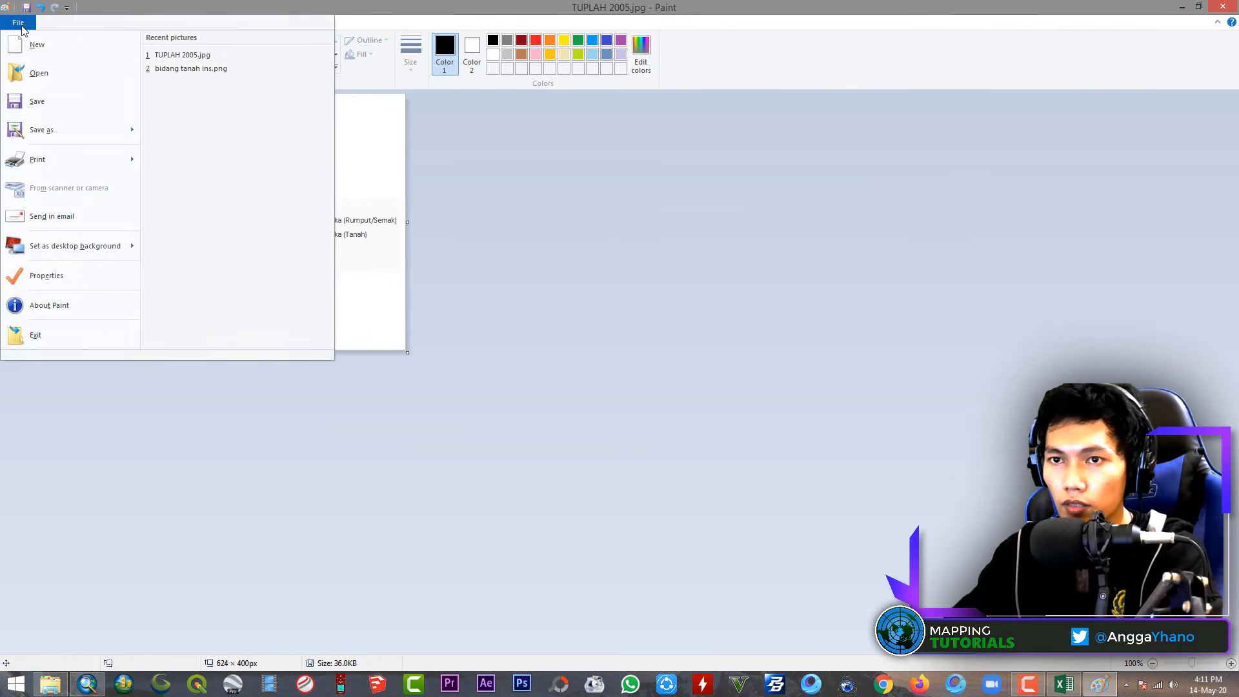
click(45, 127)
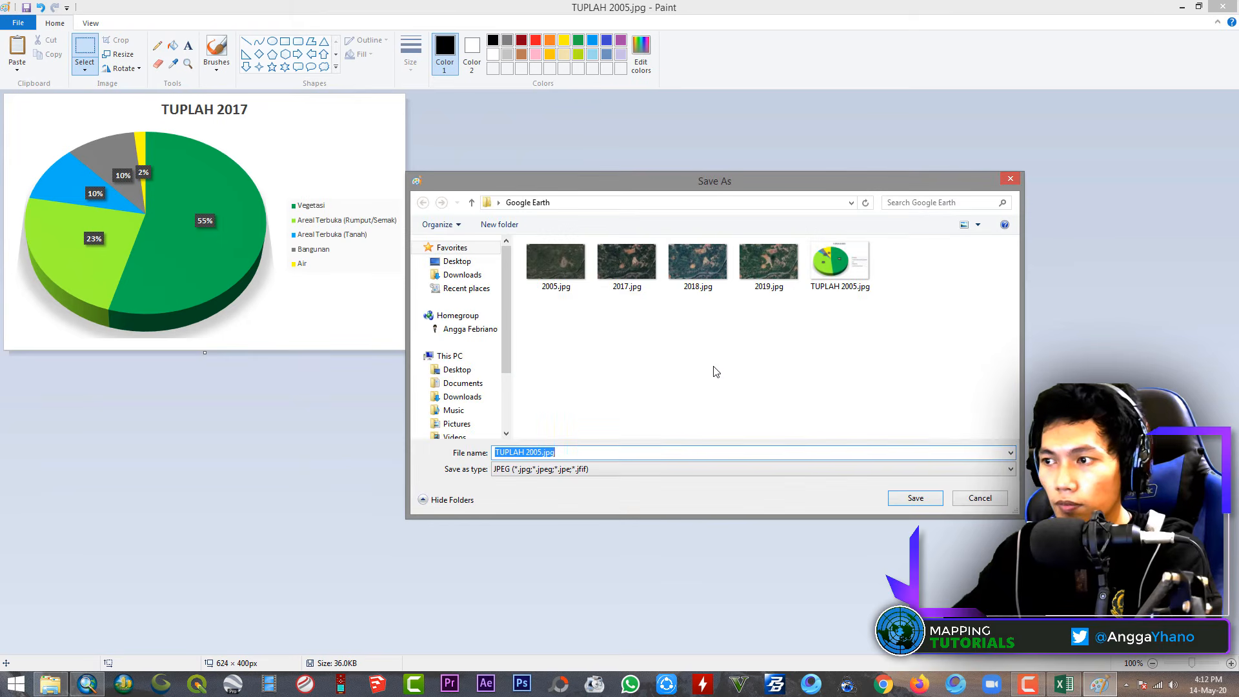
text(TUP)
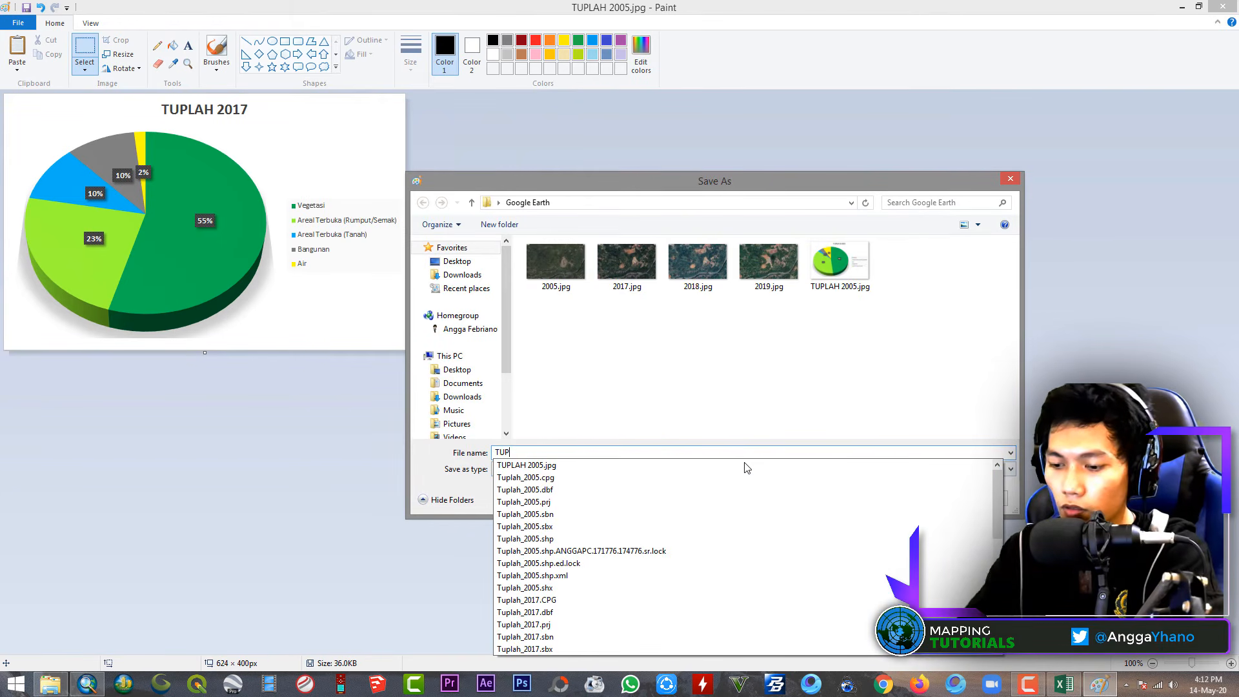
text(LAH 201)
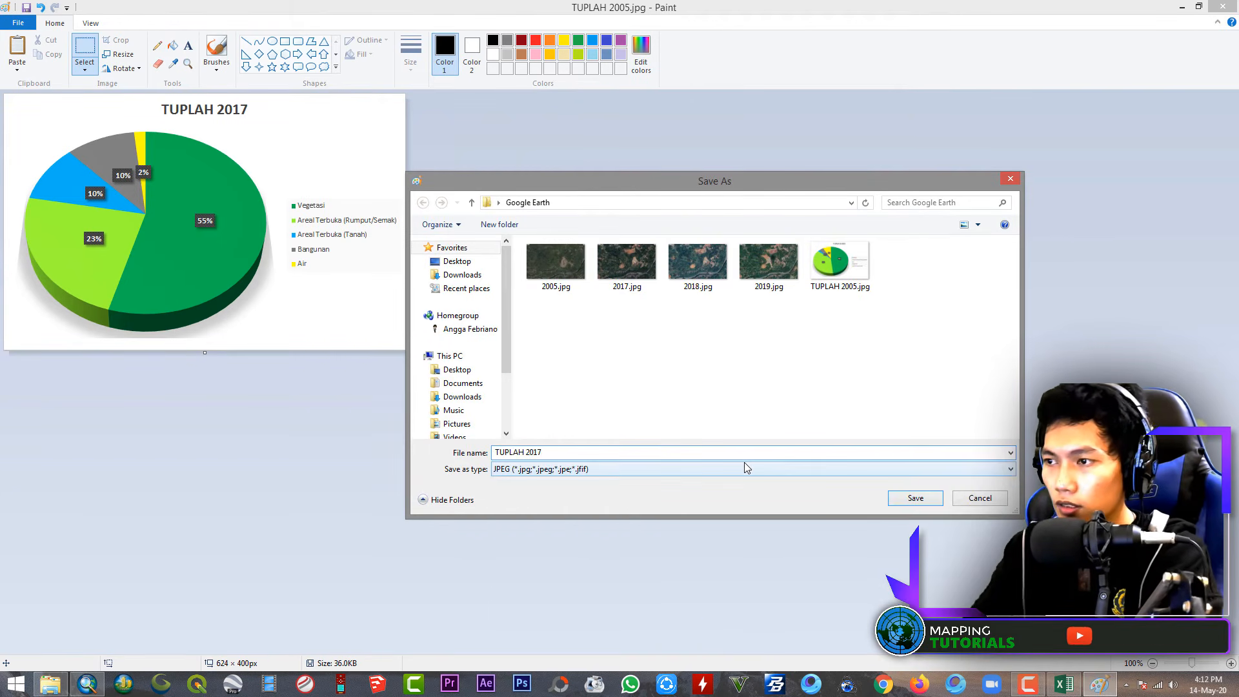
text(7)
key(Return)
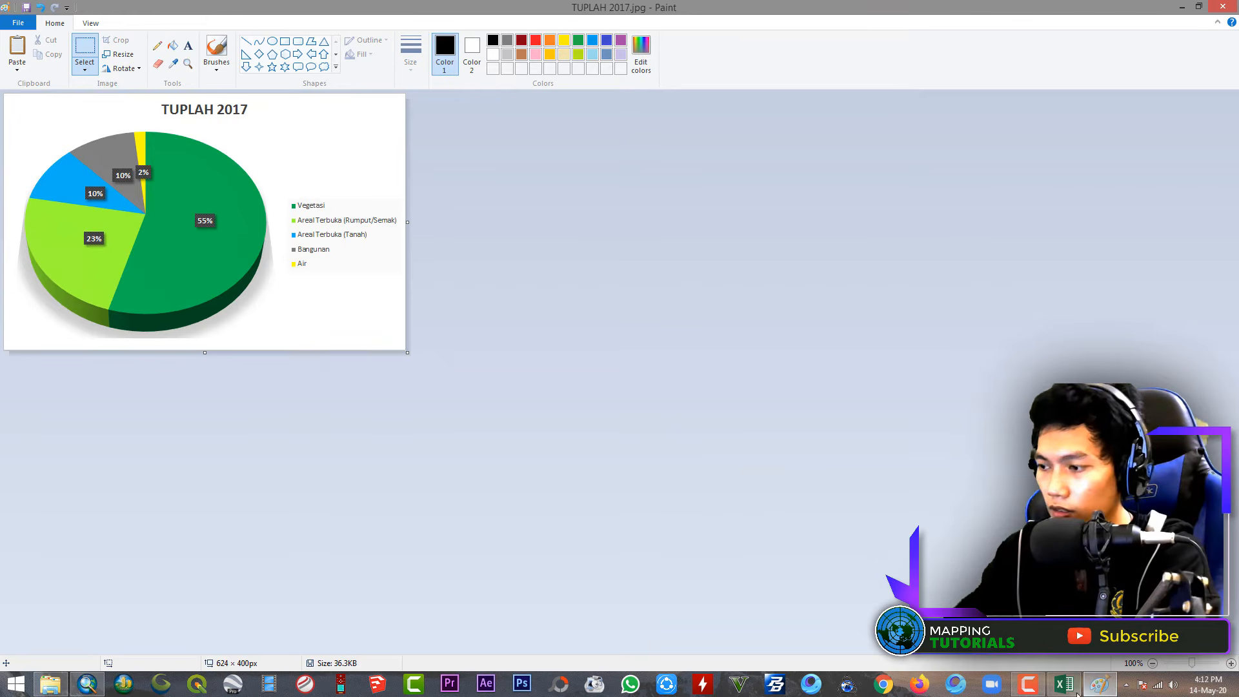
Copy the TUPLAH 2018 pie chart from the Excel workbook and paste it over the image in Paint
click(1076, 694)
click(489, 382)
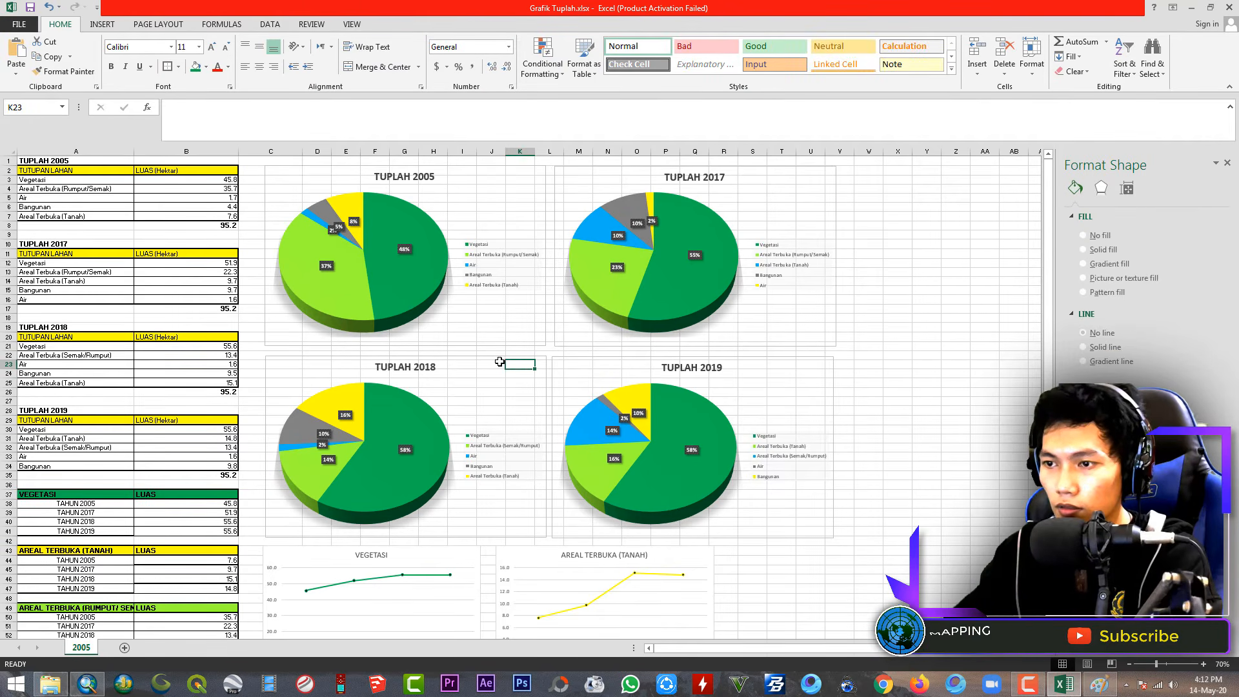
click(387, 366)
click(313, 373)
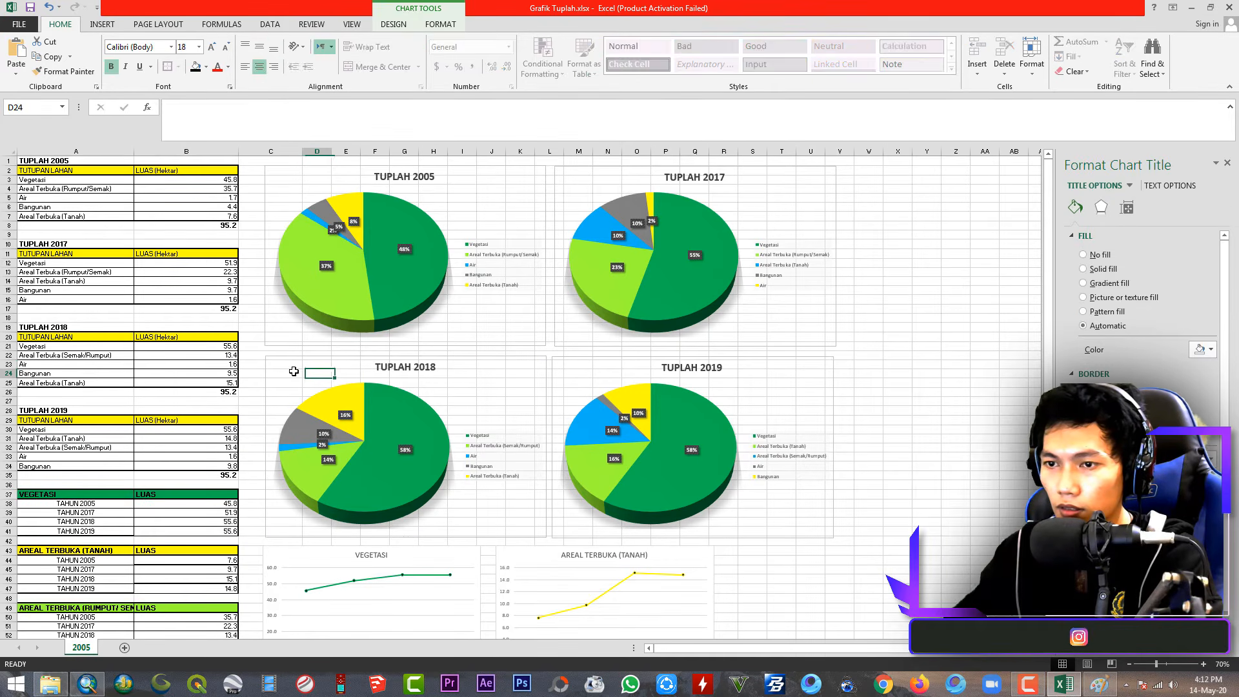
click(265, 376)
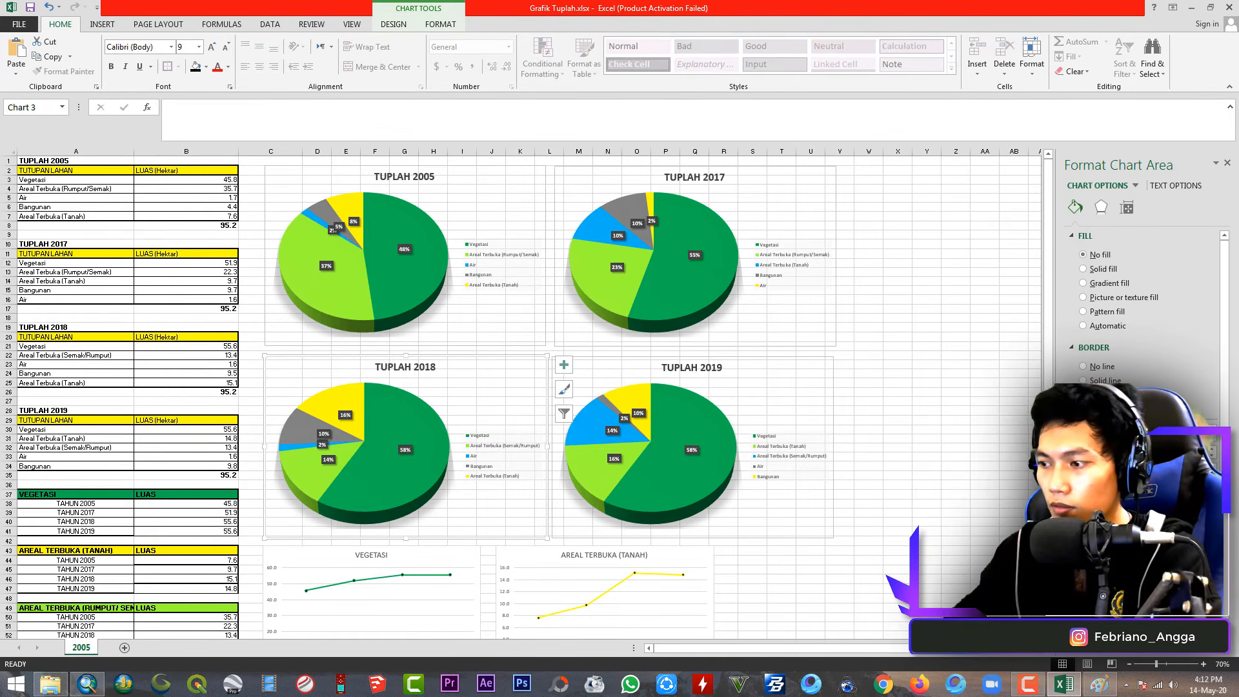
click(1099, 688)
key(ctrl+v)
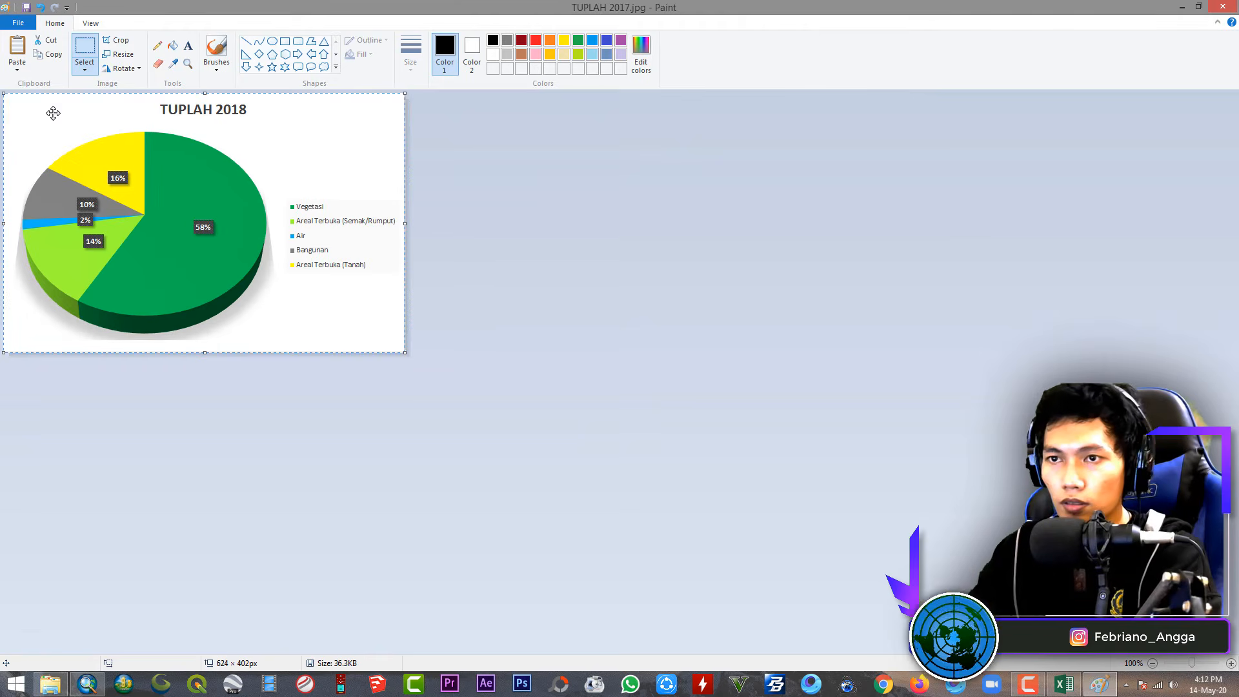
Save the pasted chart as a separate JPEG named TUPLAH 2018 in the Google Earth folder
click(13, 24)
click(60, 134)
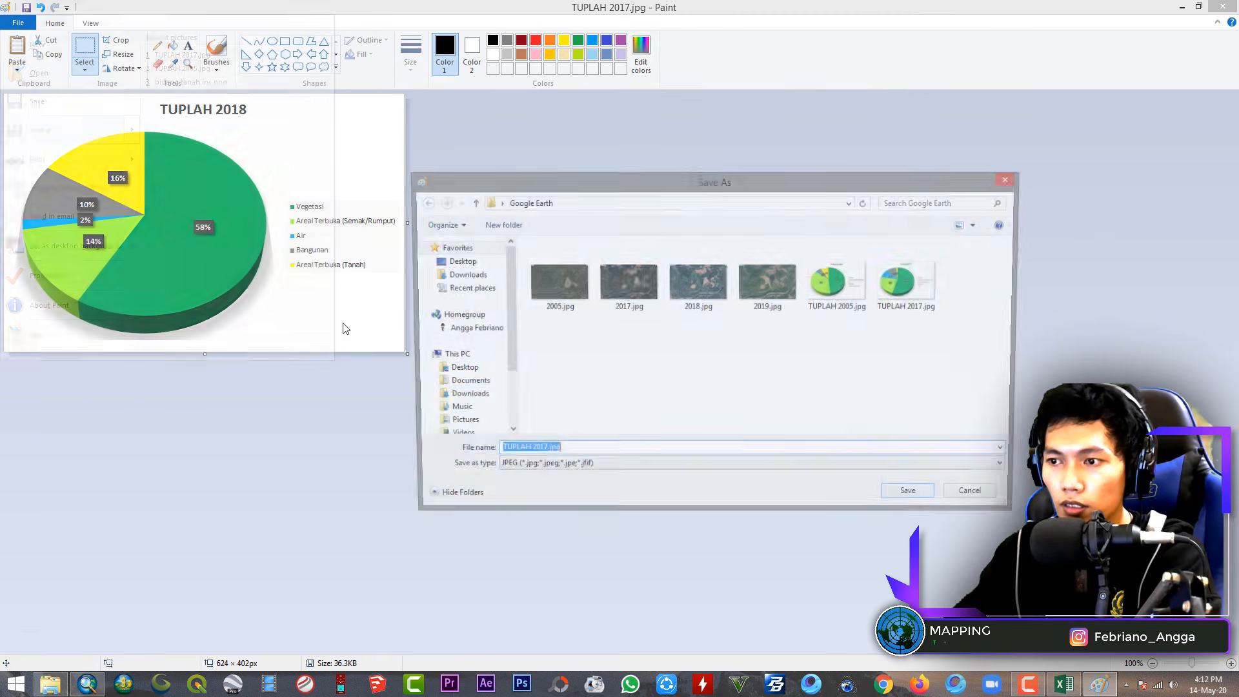
text(TUPLAH 2018)
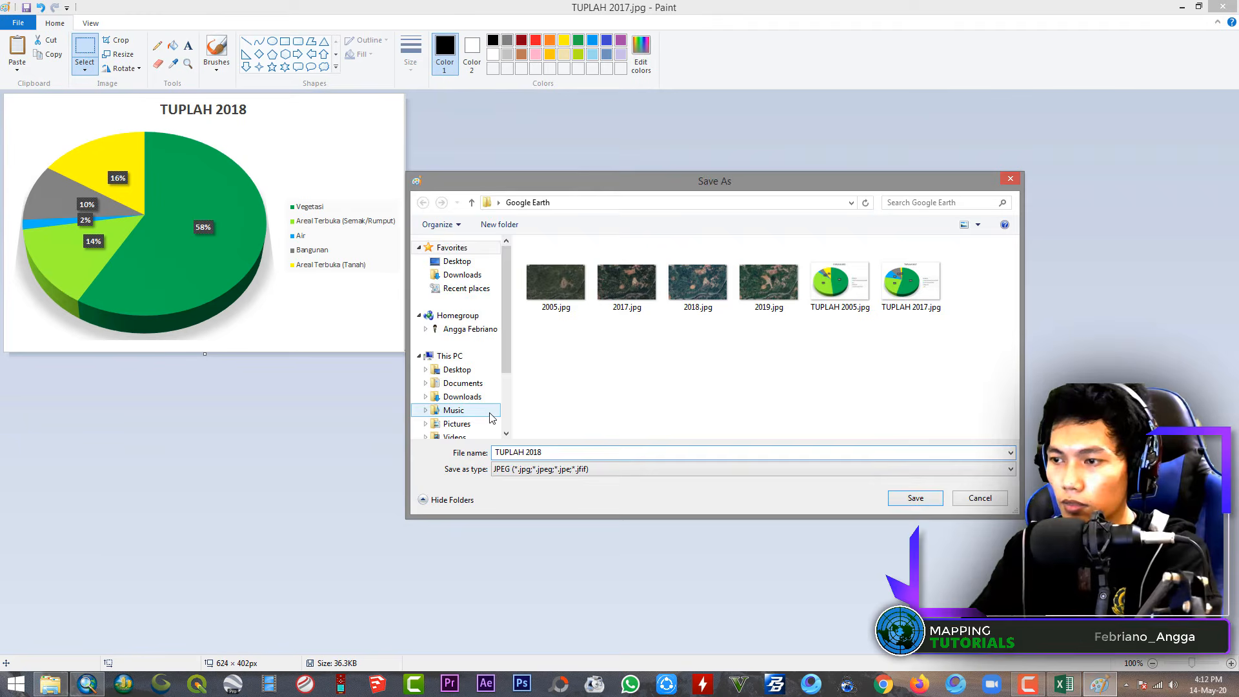
key(Return)
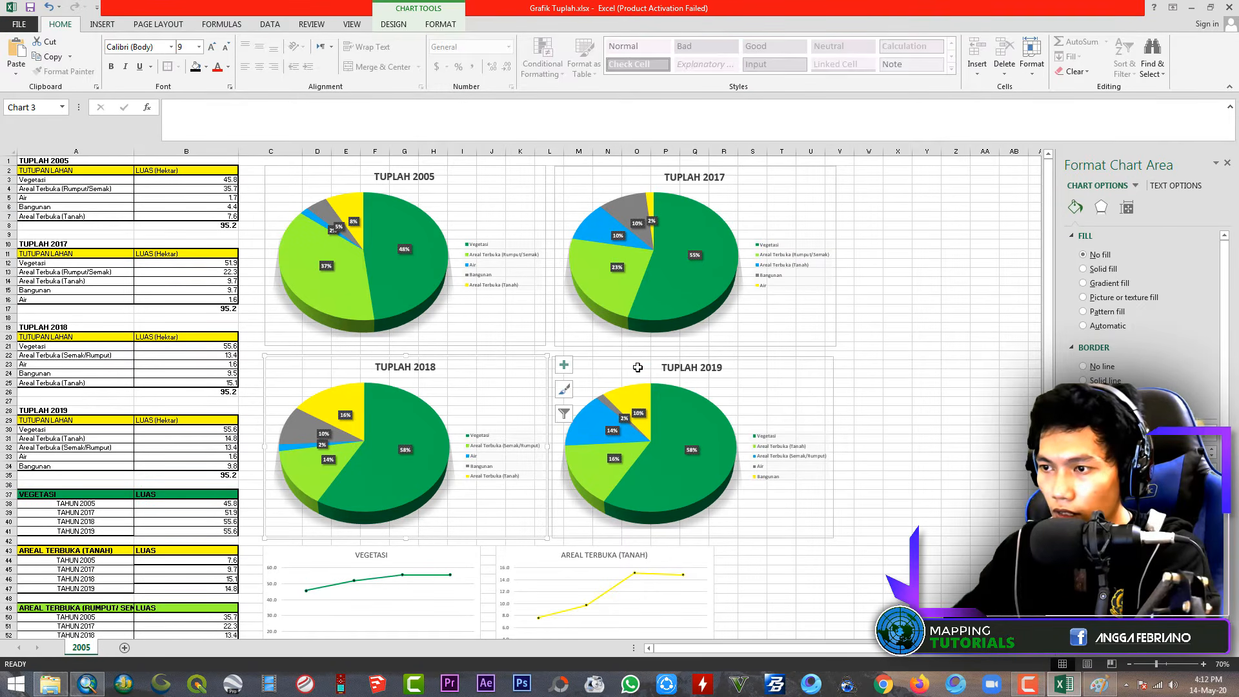
Copy the TUPLAH 2019 pie chart from the Excel workbook and paste it over the image in Paint
click(638, 368)
click(777, 358)
click(807, 366)
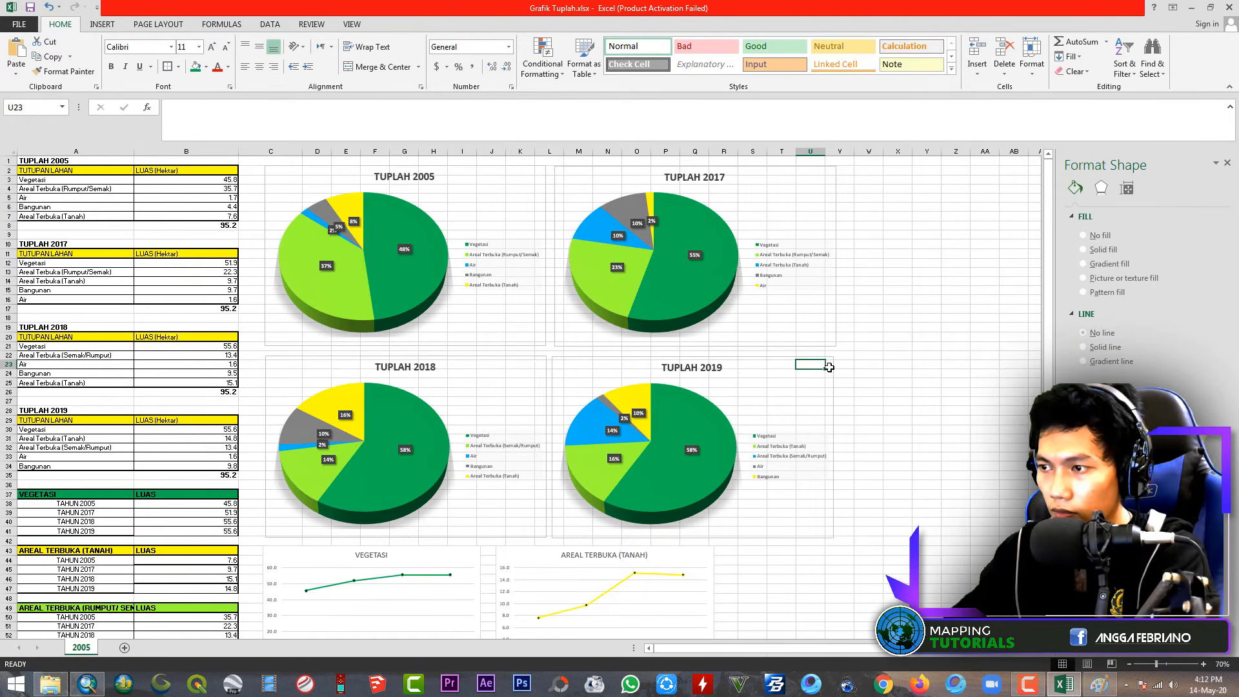
click(829, 364)
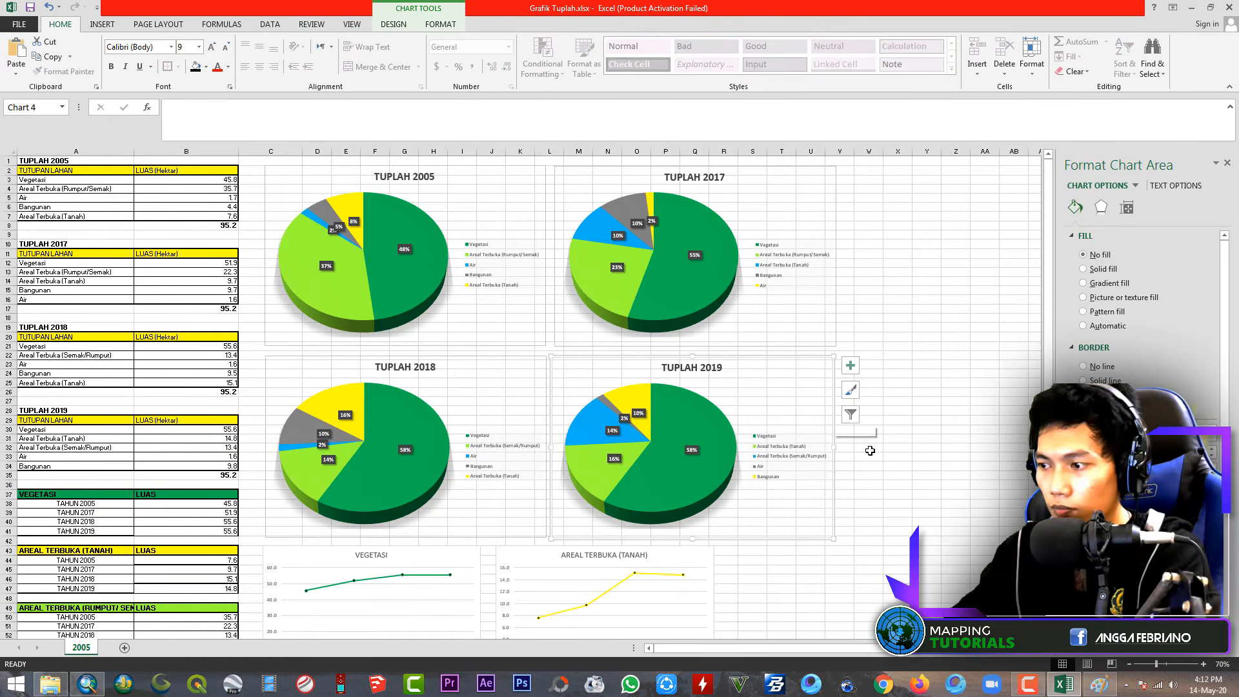
key(alt+Tab)
key(ctrl+v)
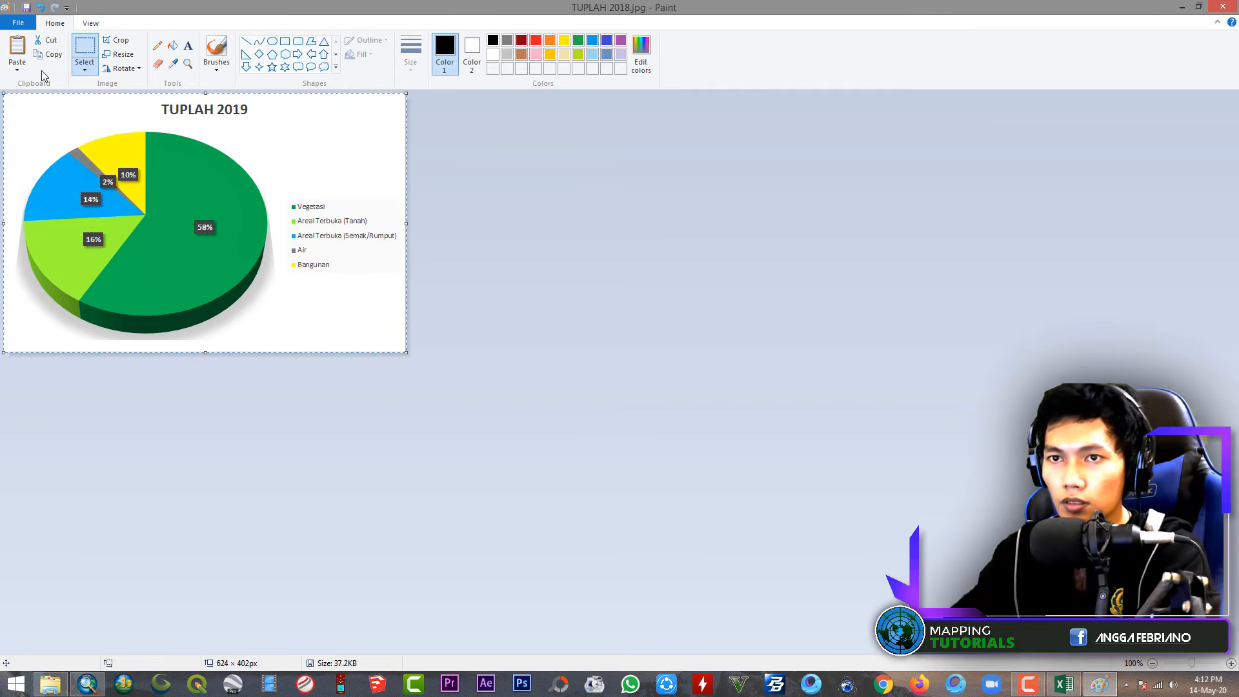
Save the pasted pie chart as a separate JPEG named TUPLAH 2019 in the Google Earth folder
click(18, 22)
click(39, 130)
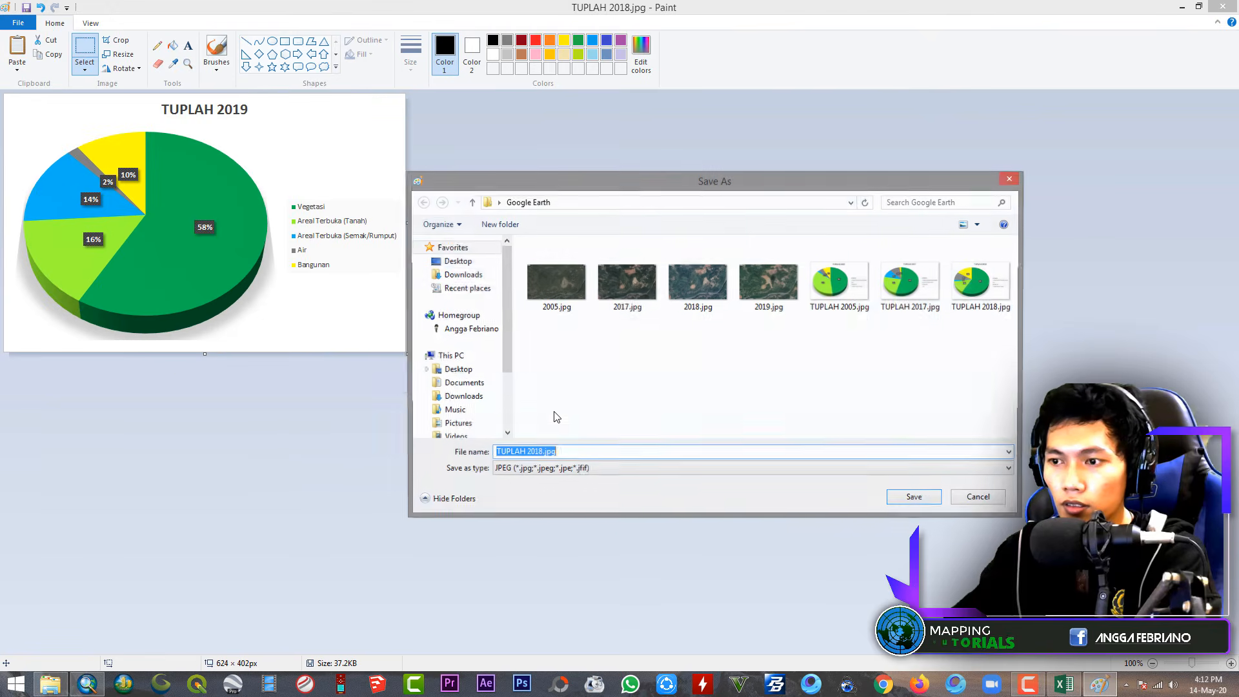
text(TUPLAH 2019)
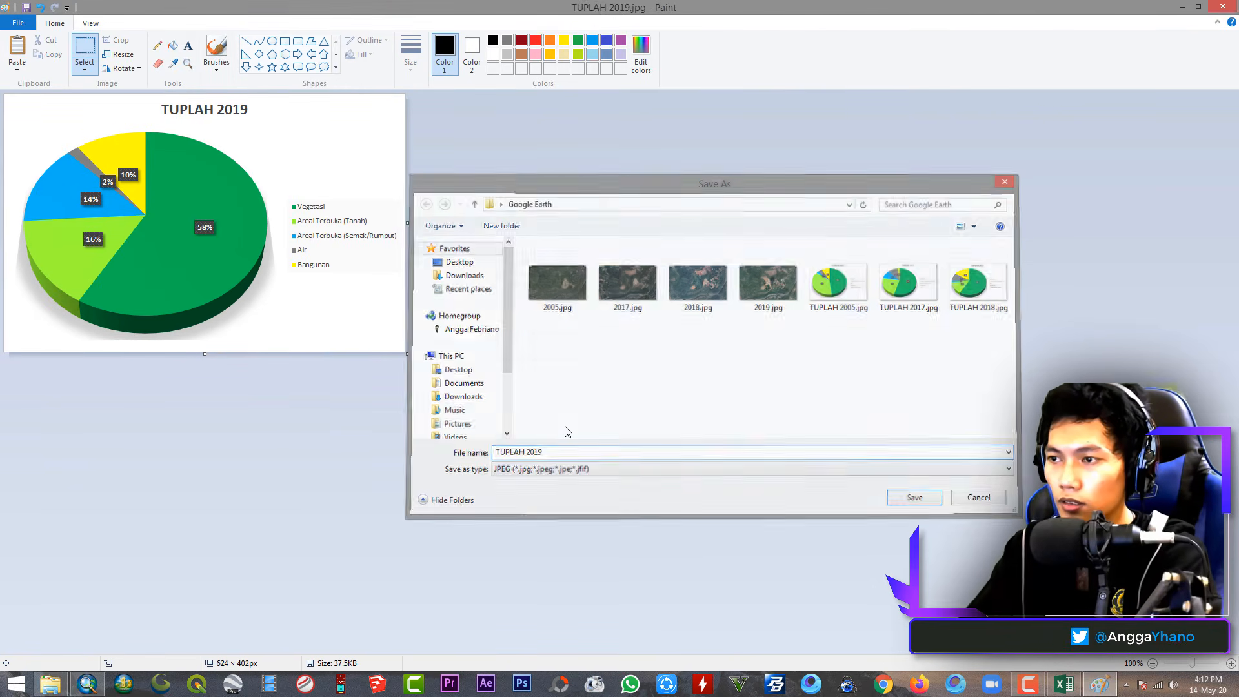
key(Return)
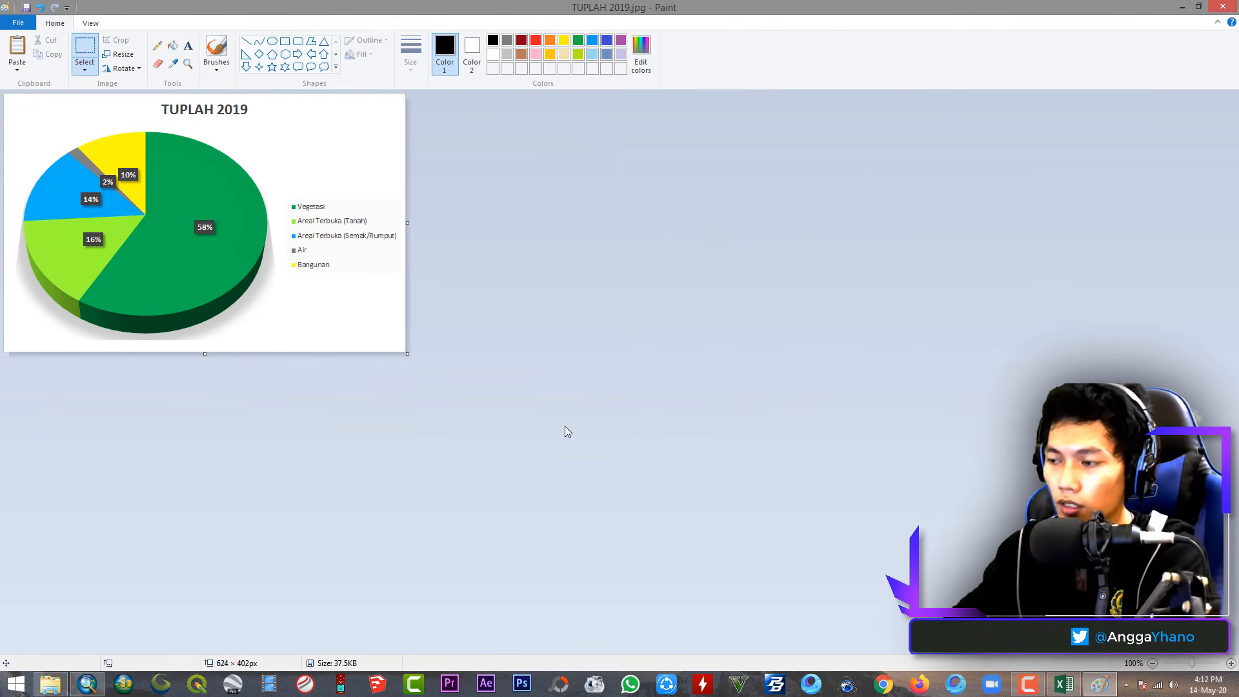
Copy the VEGETASI line chart from the Excel workbook, paste it over the image in Paint and crop the canvas to it
click(1082, 689)
scroll(743, 543, down, 8)
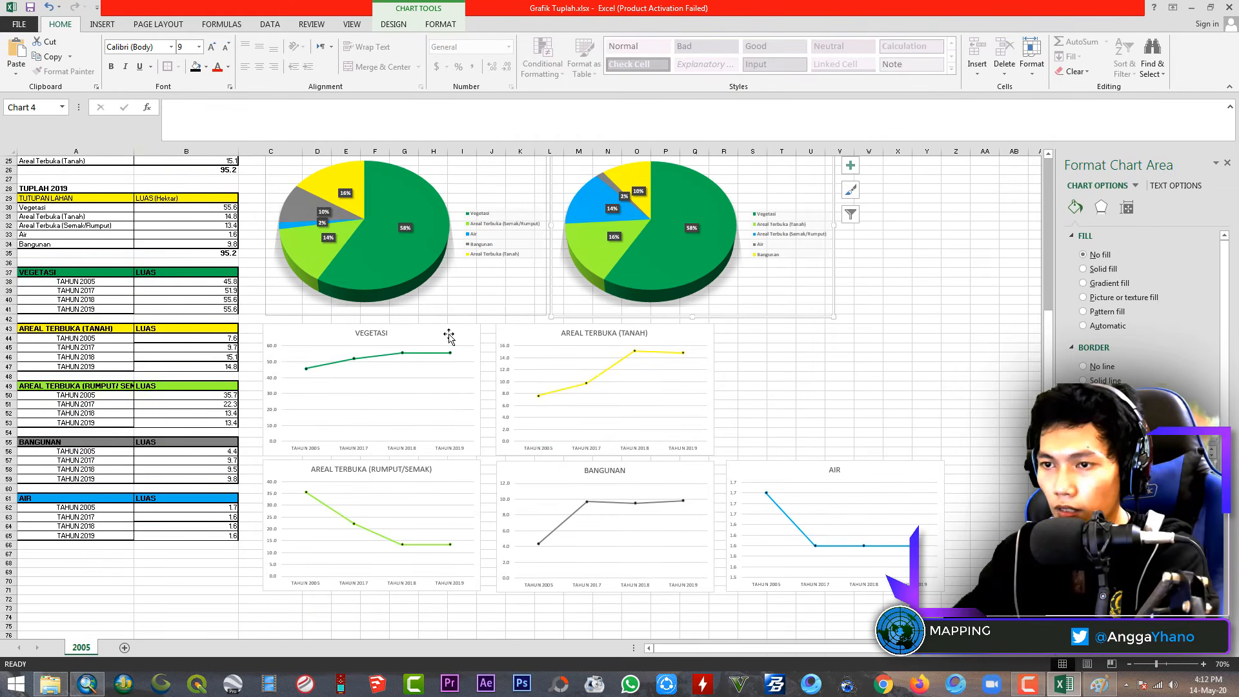
click(449, 337)
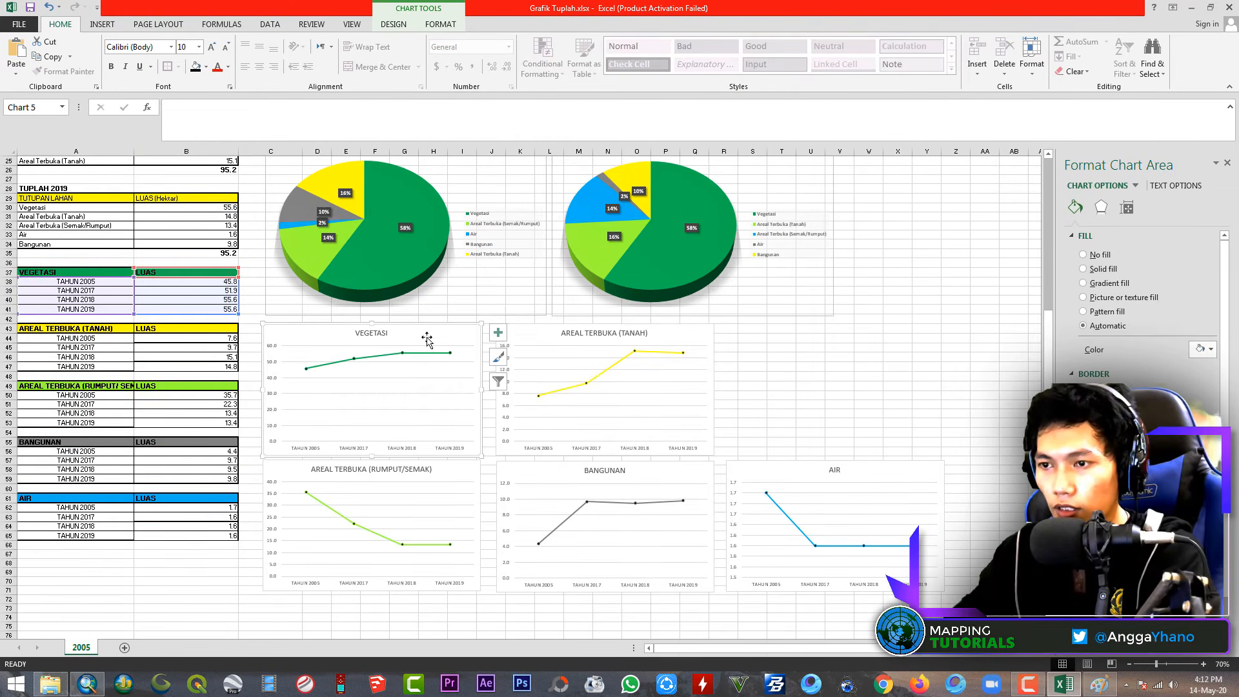
click(1100, 684)
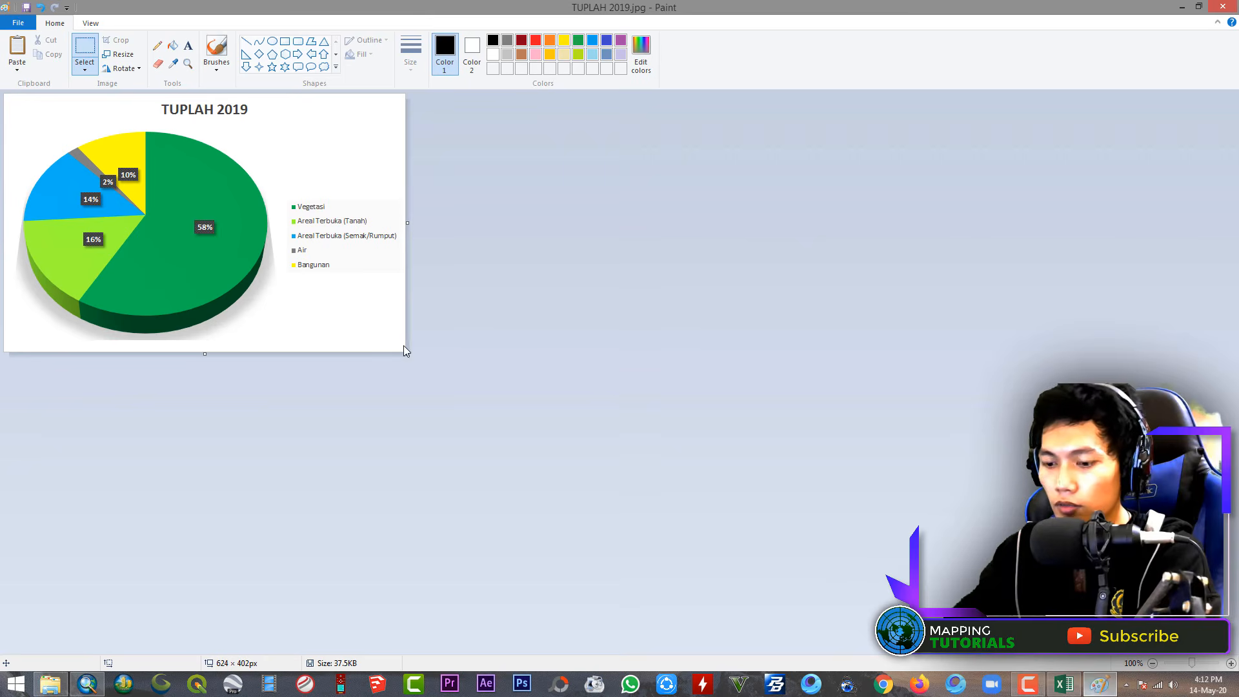
key(ctrl+v)
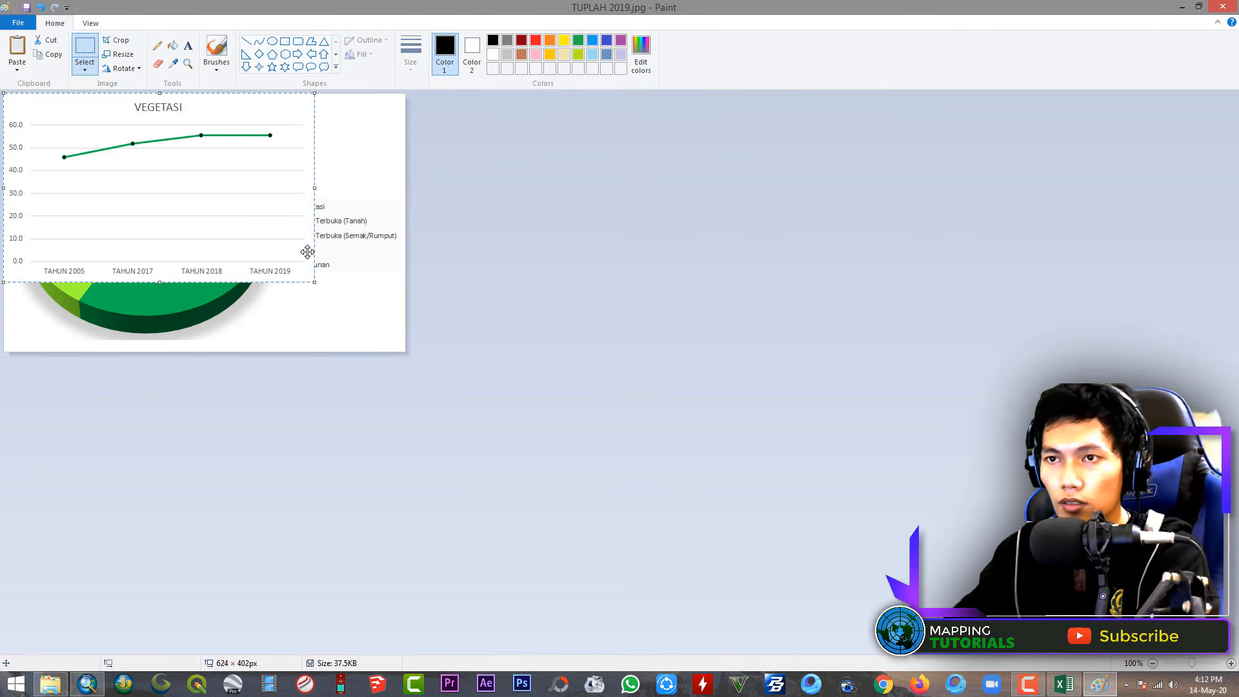
click(120, 40)
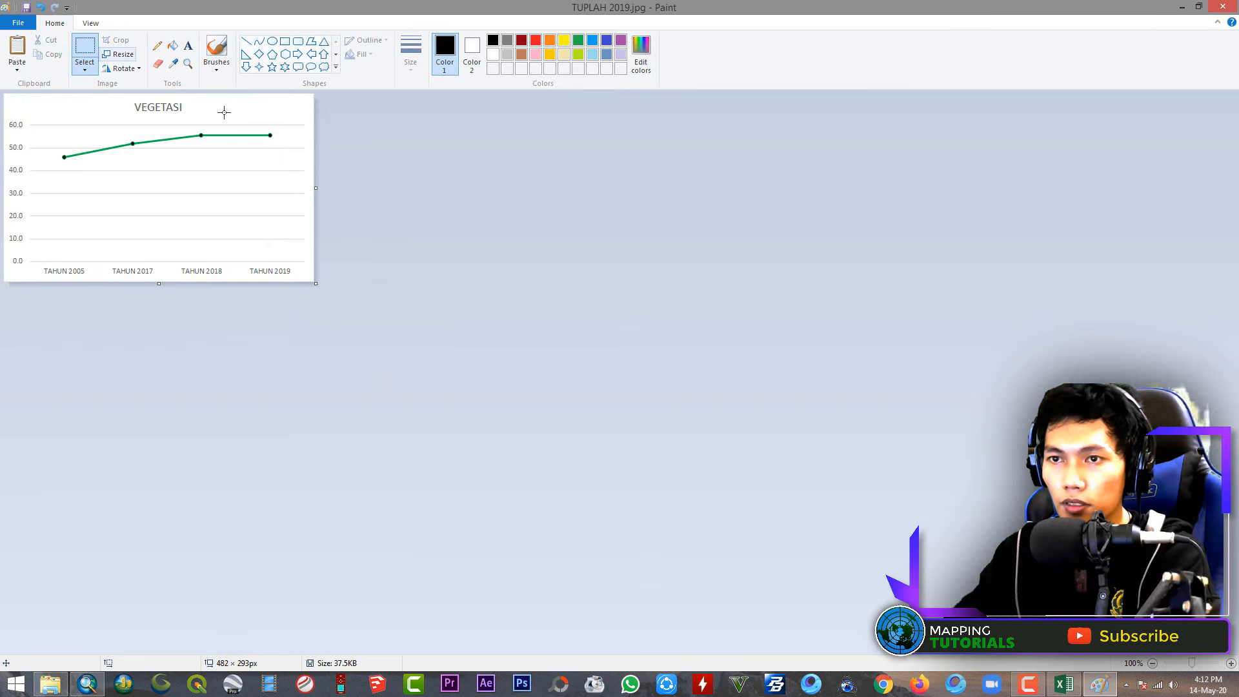
Save the cropped line chart as a separate JPEG named VEGETASI in the Google Earth folder
click(22, 24)
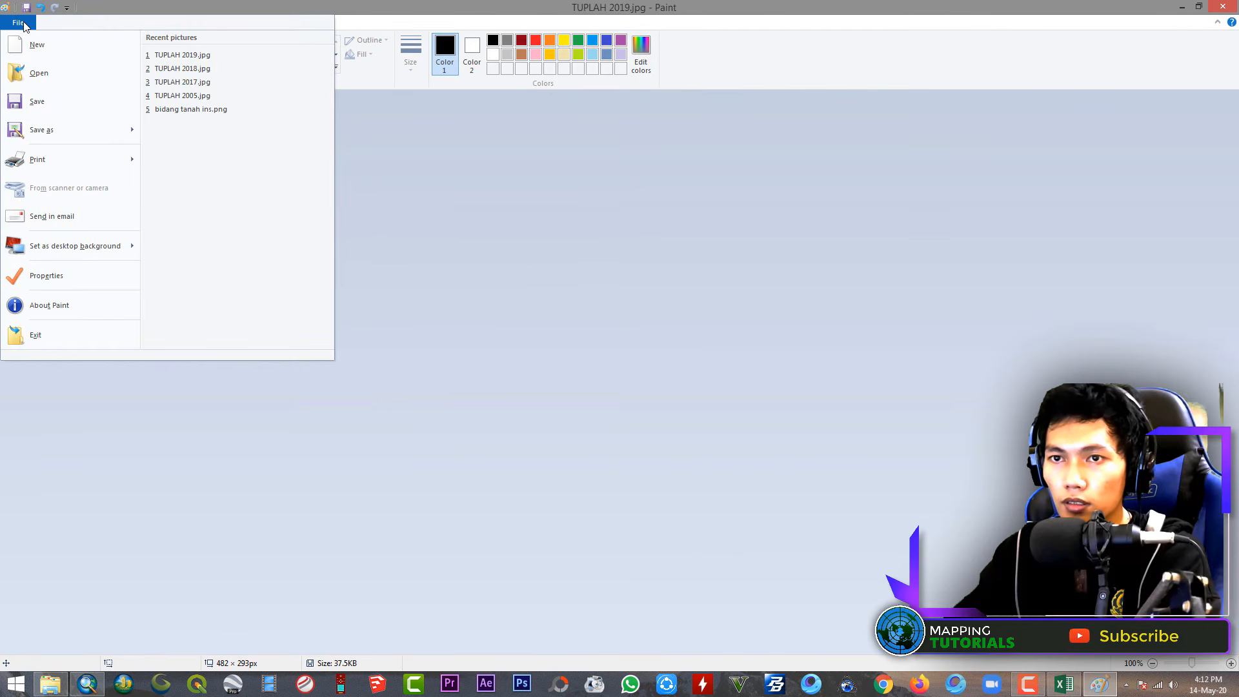
click(53, 128)
text(VEGETASI)
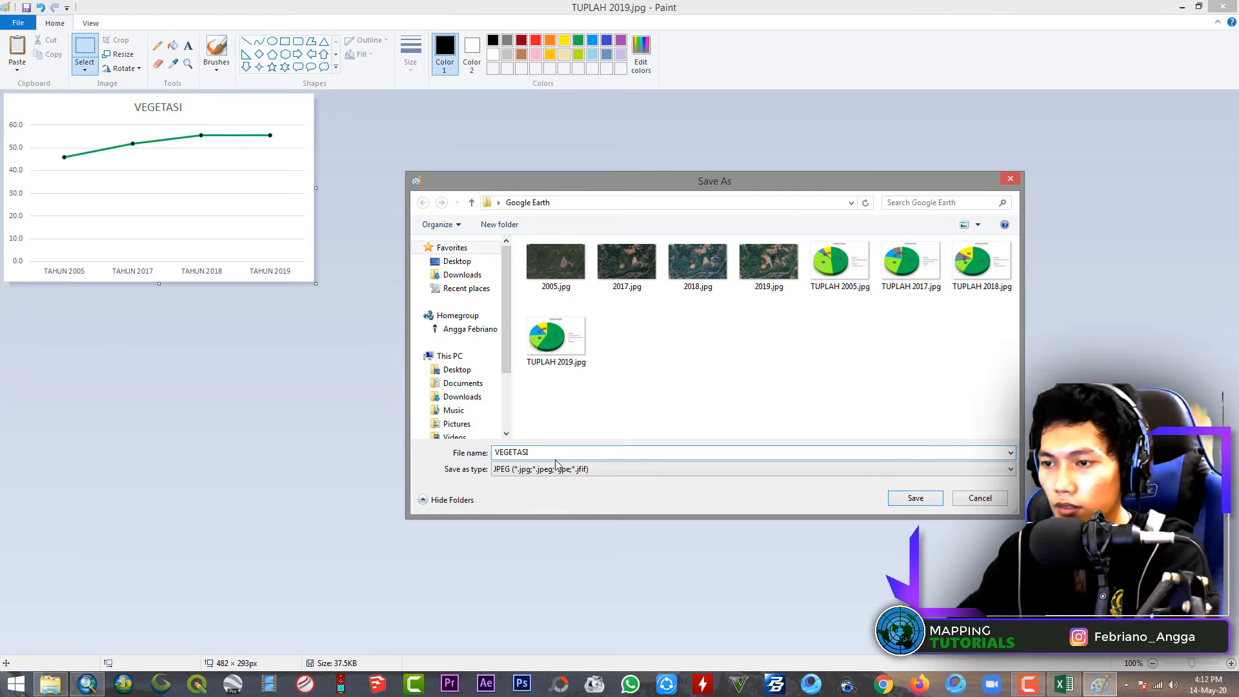
key(Return)
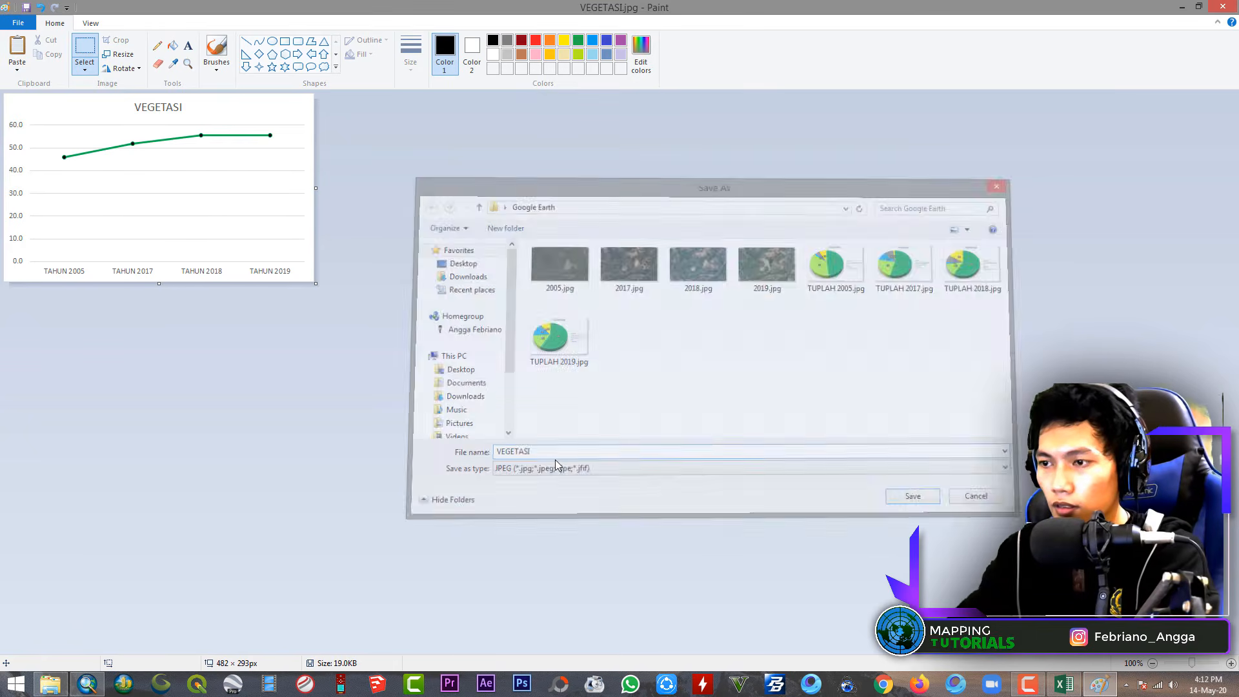
Copy the AREAL TERBUKA (TANAH) line chart from the Excel workbook and paste it over the image in Paint
key(alt+Tab)
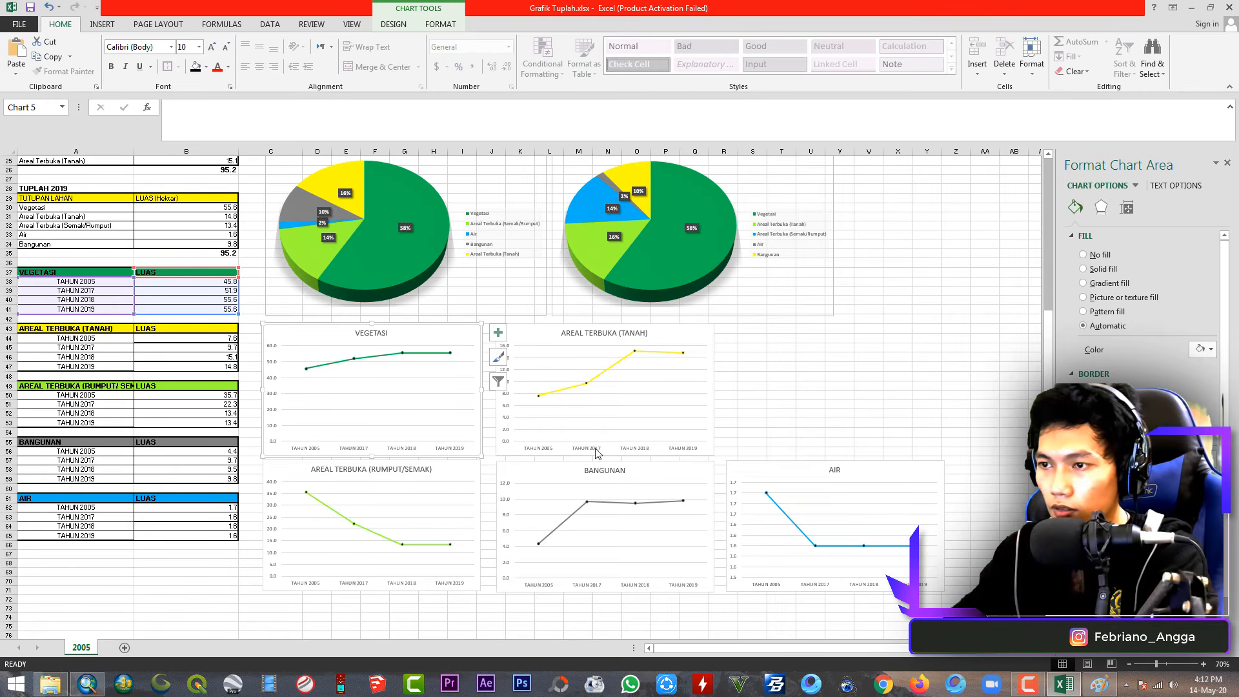
click(542, 335)
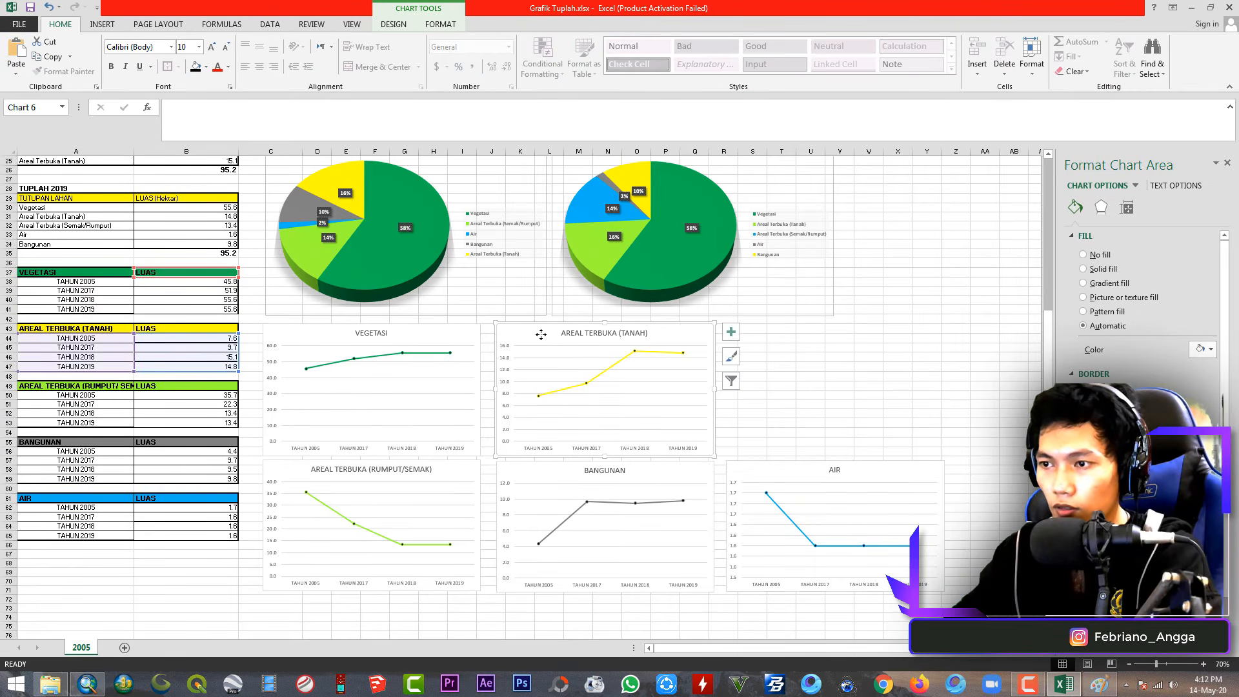
click(1099, 679)
key(ctrl+v)
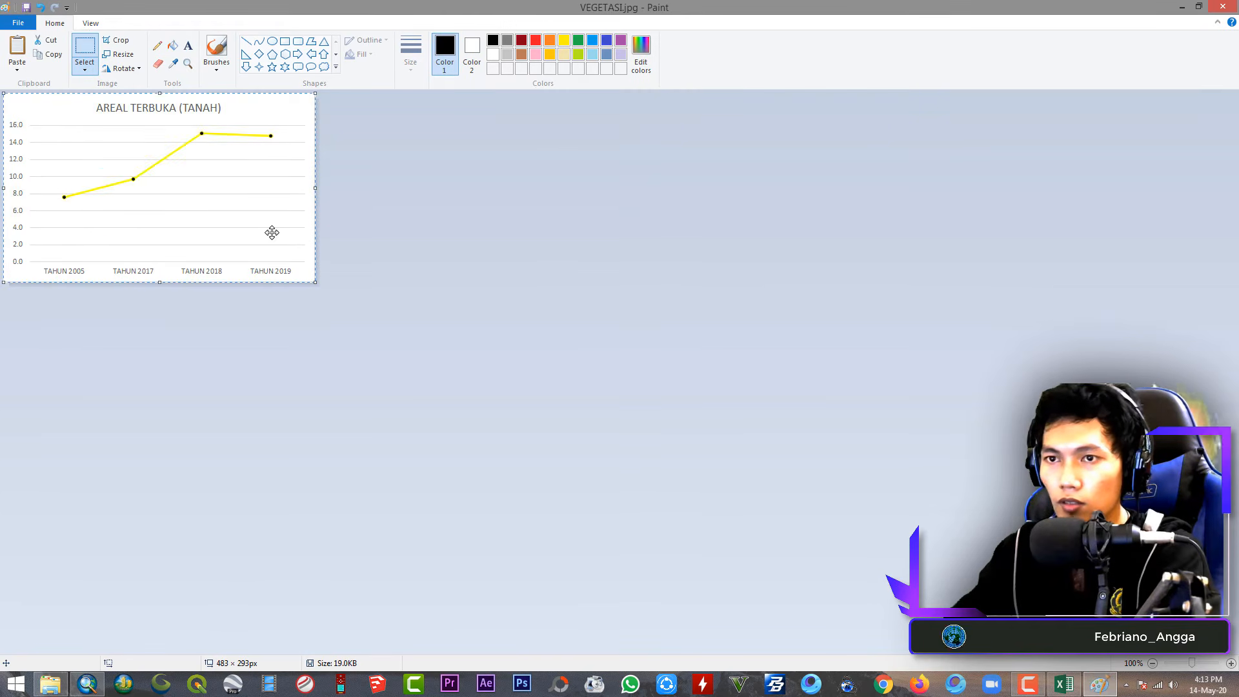
Save the pasted chart as a separate JPEG named AREAL TERBUKA TANAH in the Google Earth folder
click(18, 23)
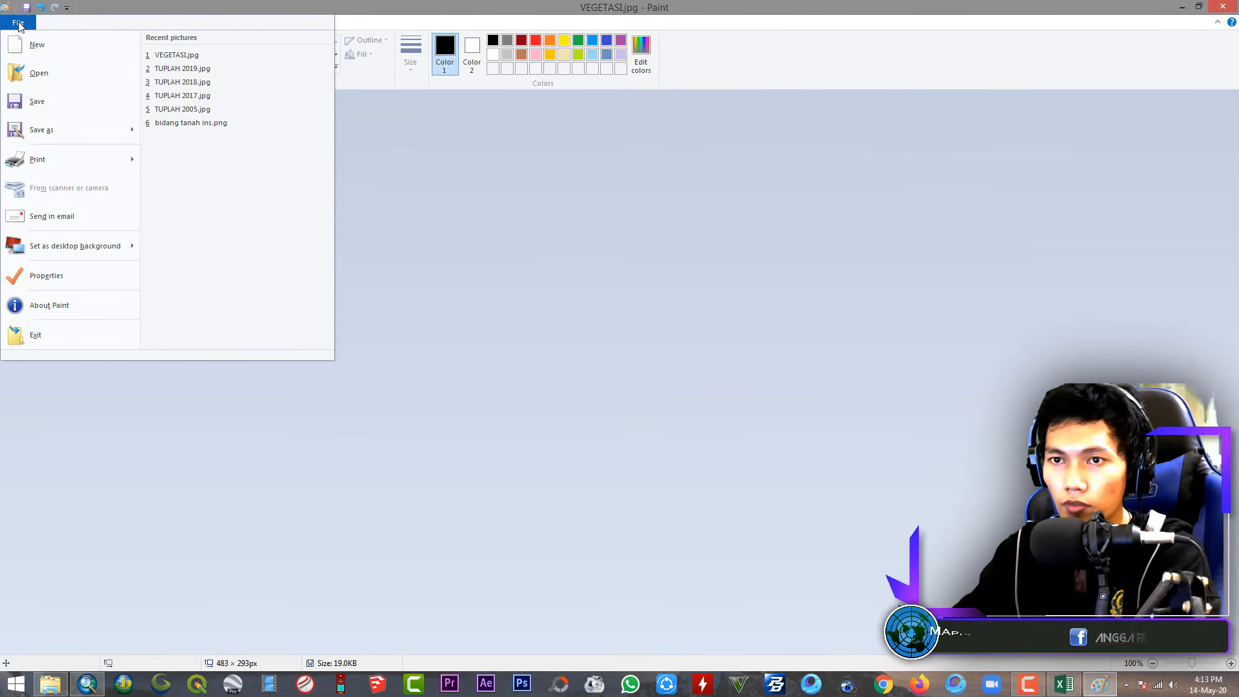
click(41, 129)
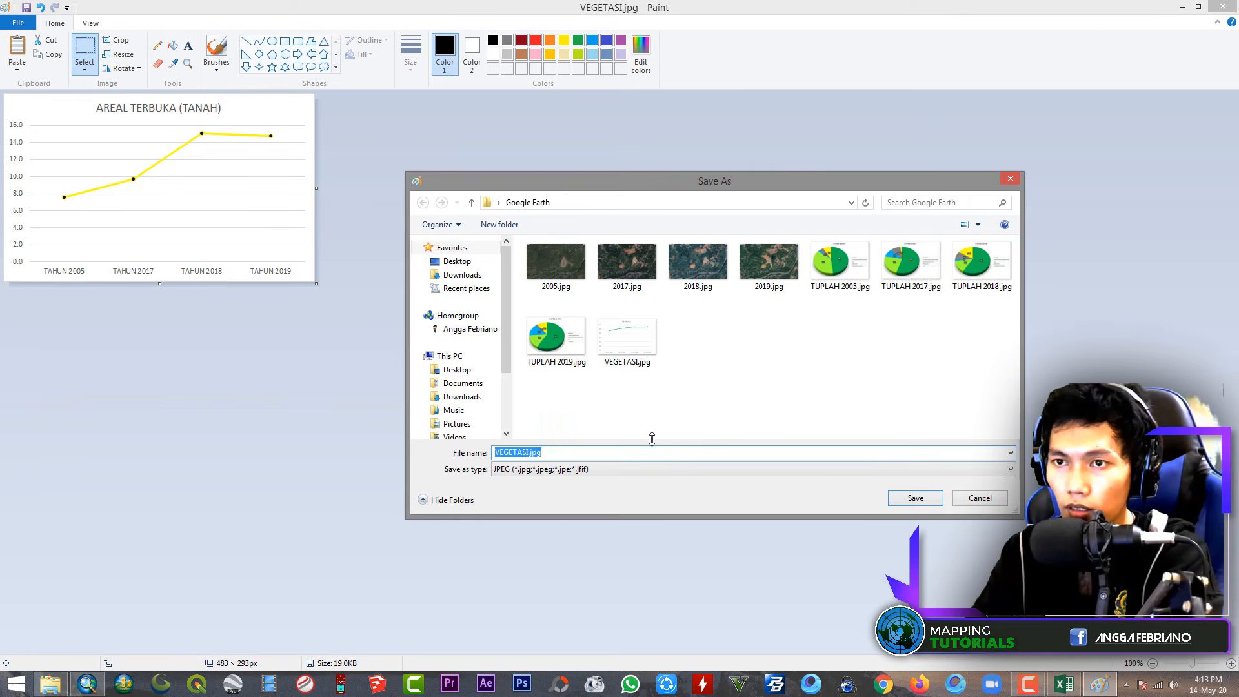
text(AREAL TERBUKA TANAH)
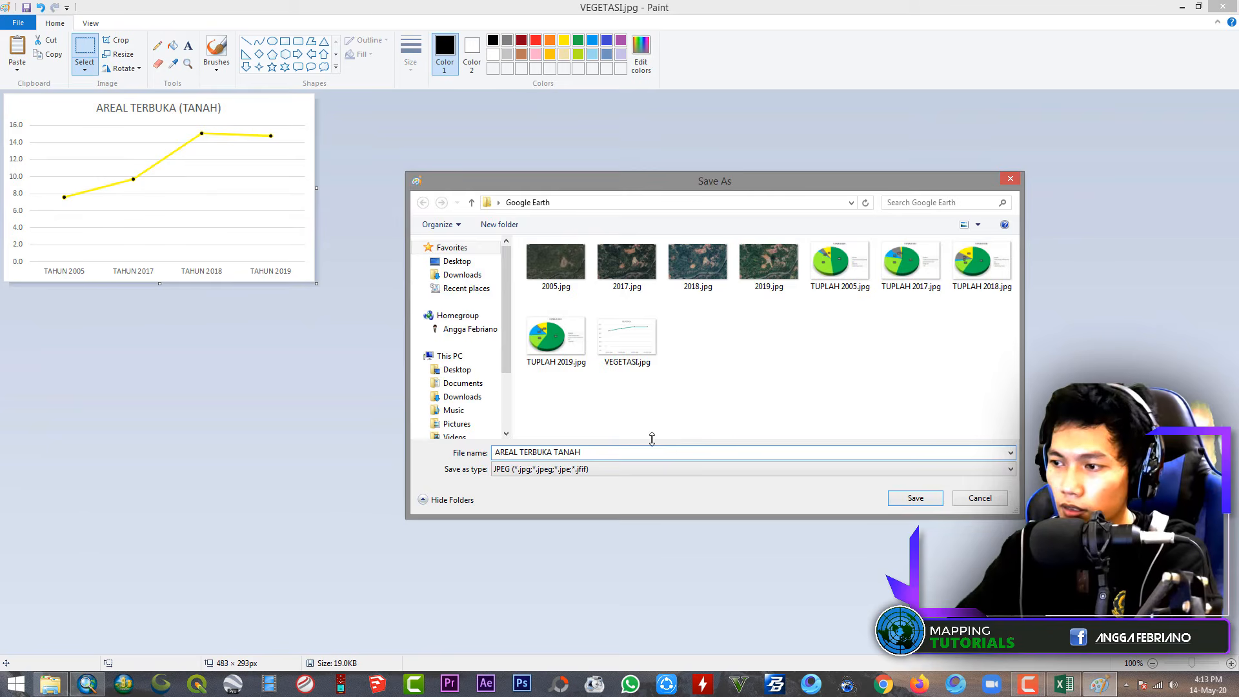
key(Return)
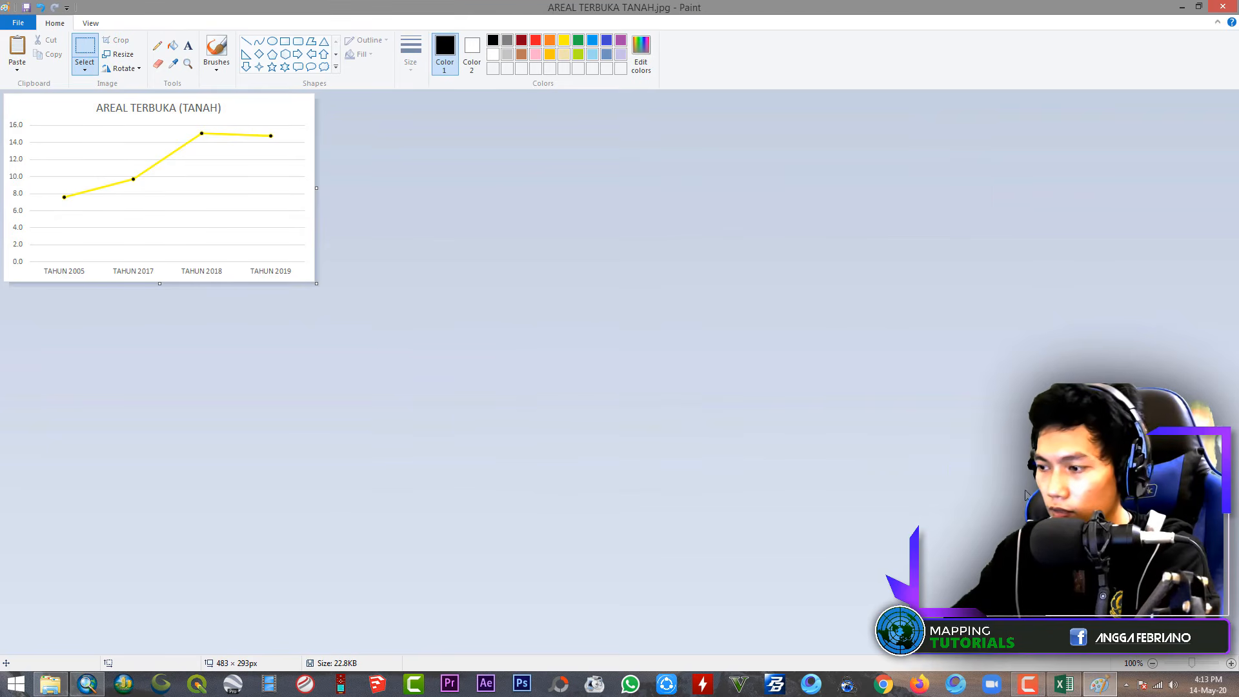
Copy the AREAL TERBUKA (RUMPUT/SEMAK) line chart from the Excel workbook and paste it over the image in Paint
click(1065, 685)
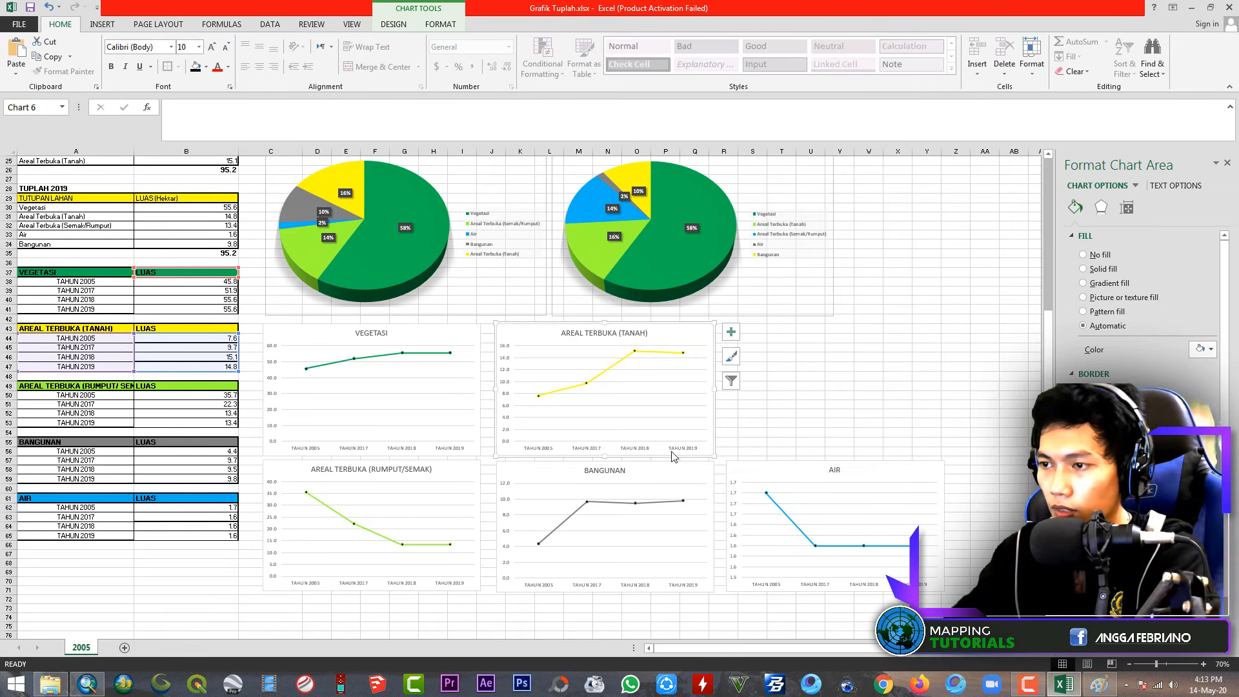
click(458, 474)
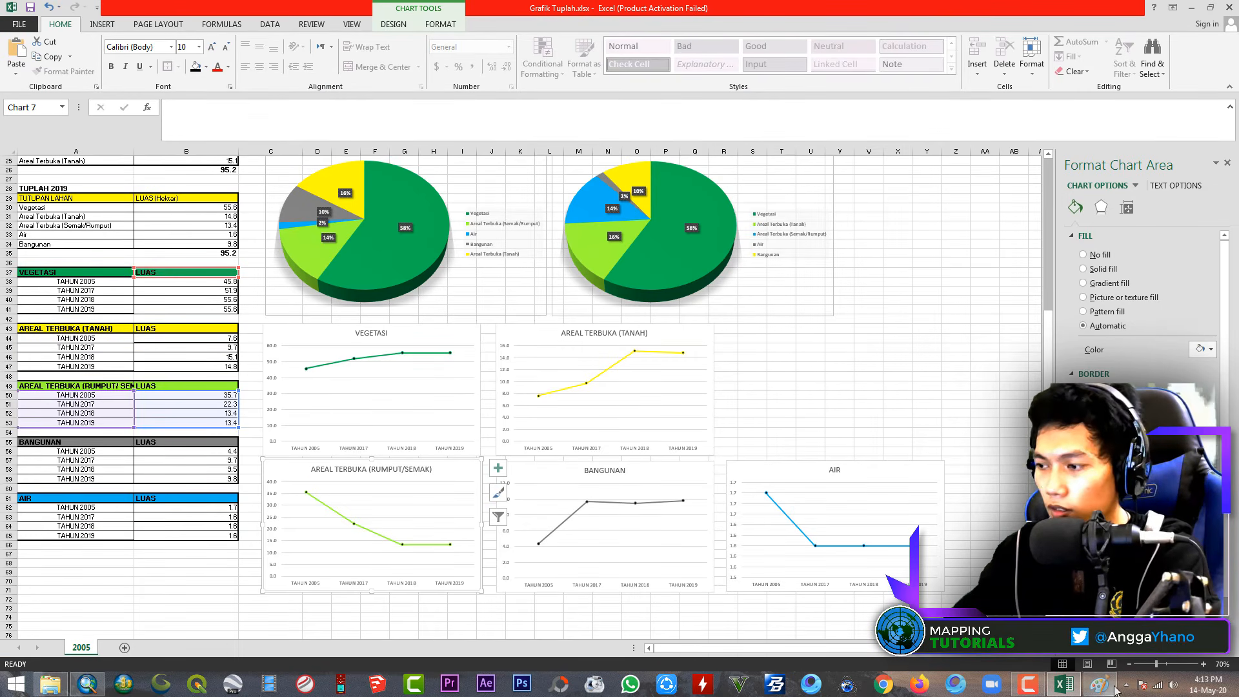
click(1114, 688)
key(ctrl+v)
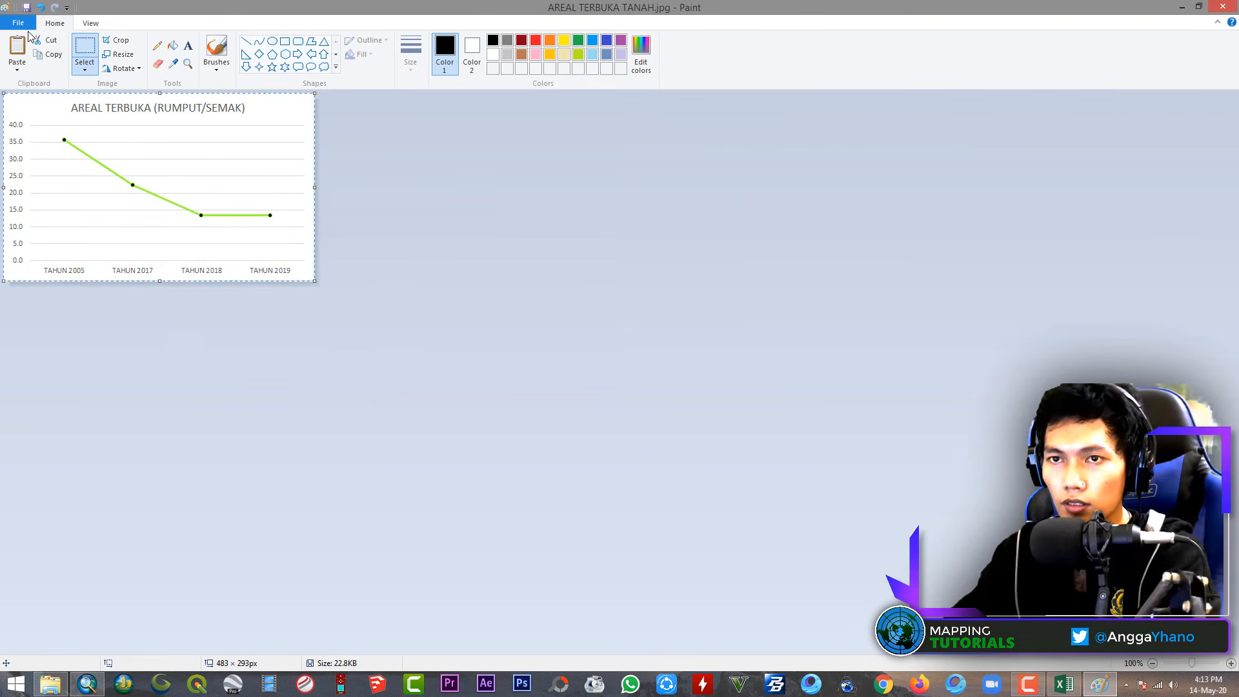
Save the pasted chart as a separate JPEG named AREAL TERBUKA RUMPUT SEMAK, without a slash, in the Google Earth folder
click(26, 24)
click(47, 127)
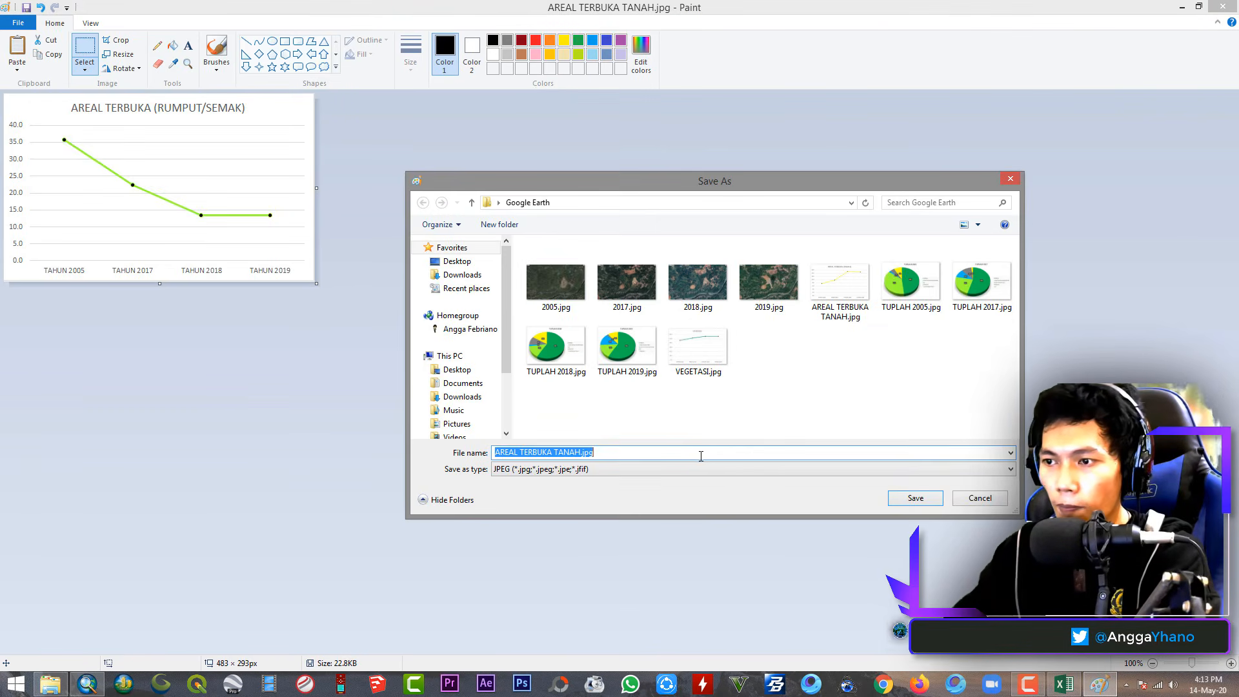
text(AR)
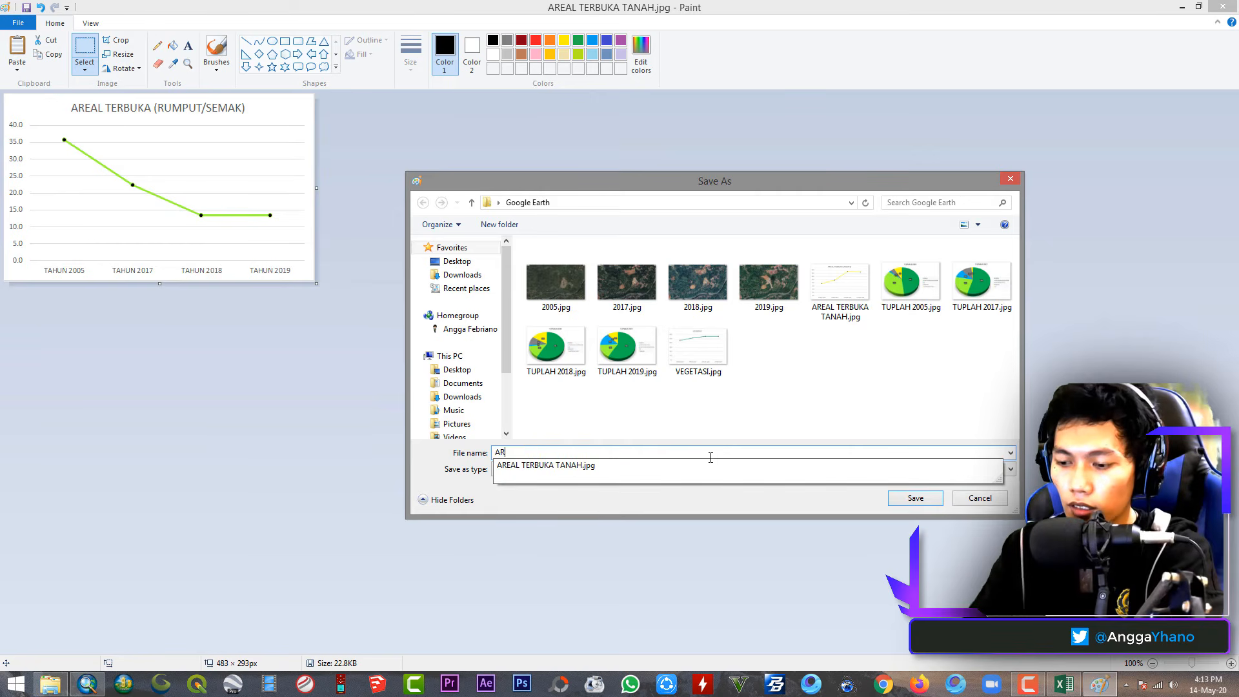
text(EAL TERBUKA )
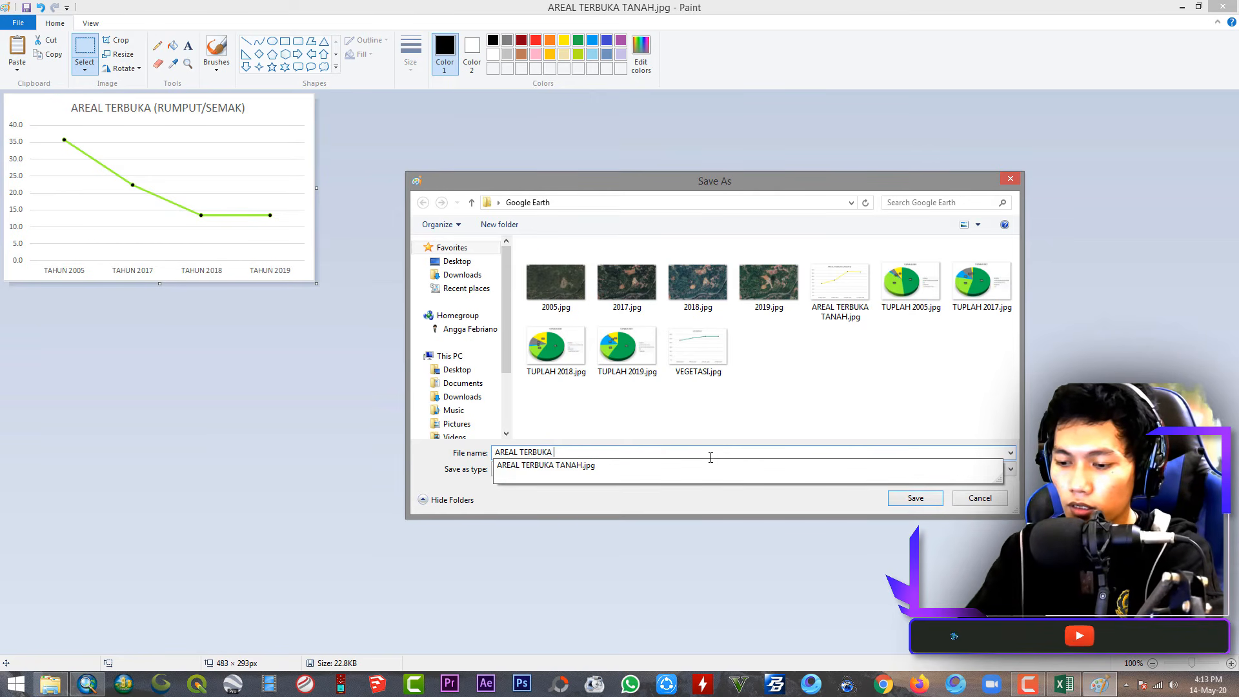
text((RUMPUT/SEMAK)
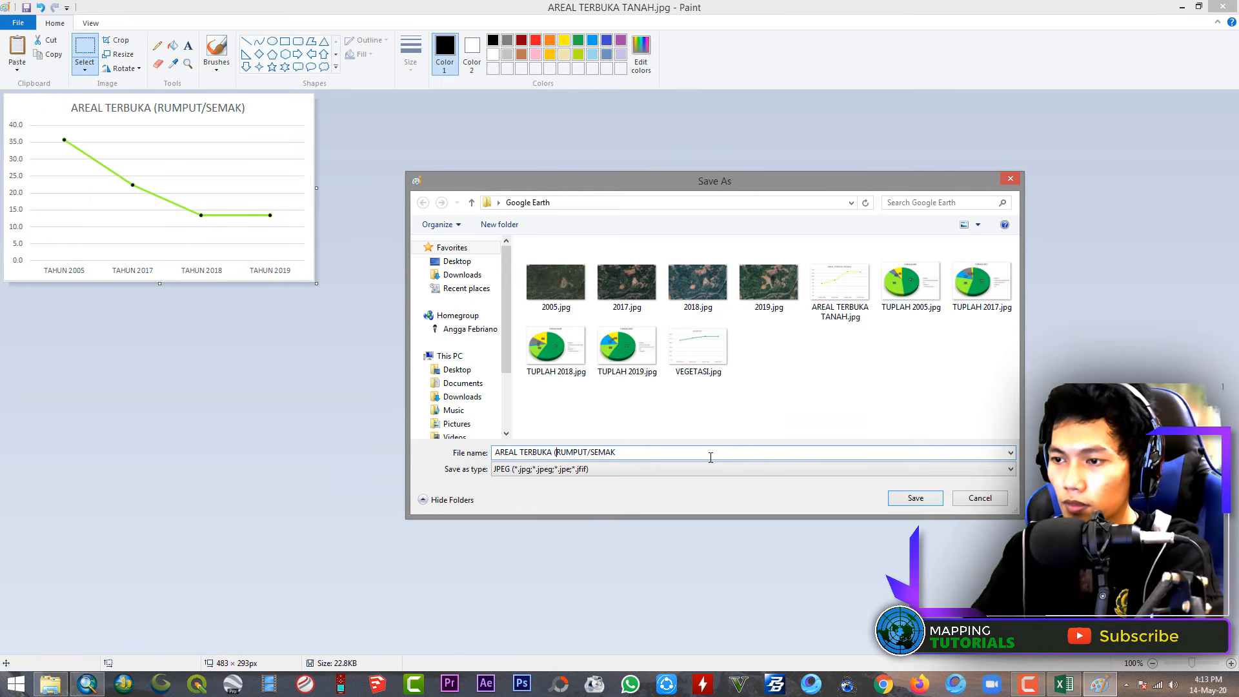
key(BackSpace)
key(Return)
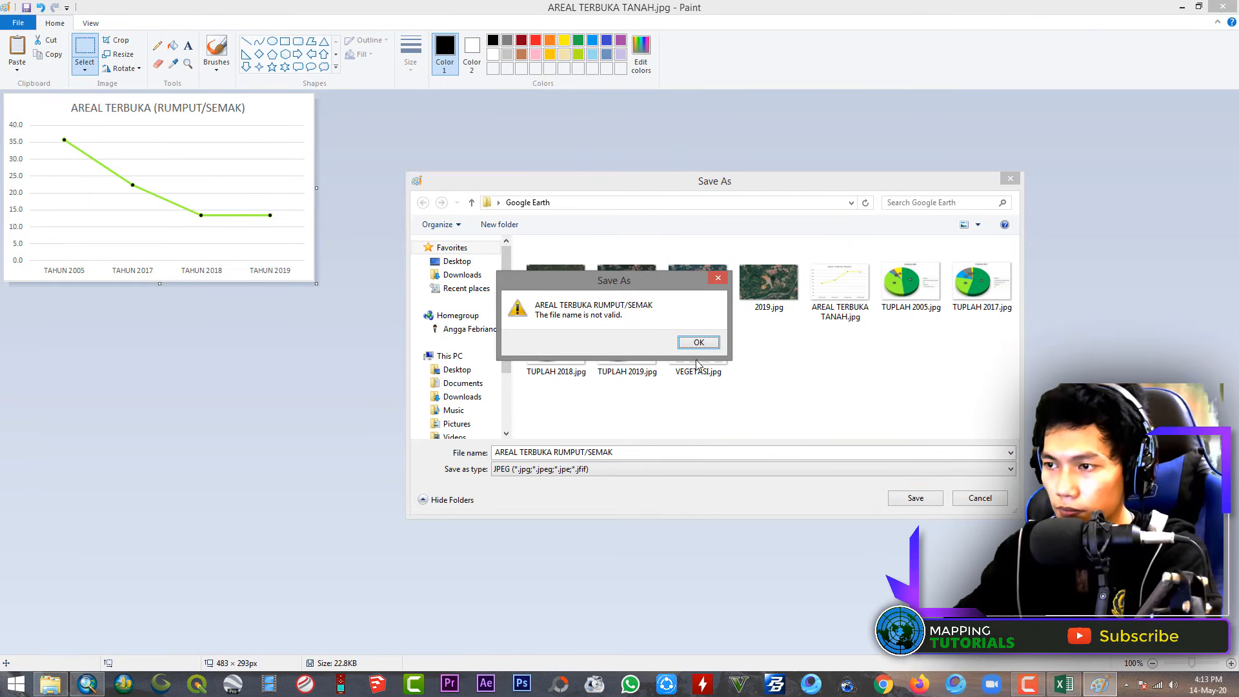
click(699, 346)
click(592, 452)
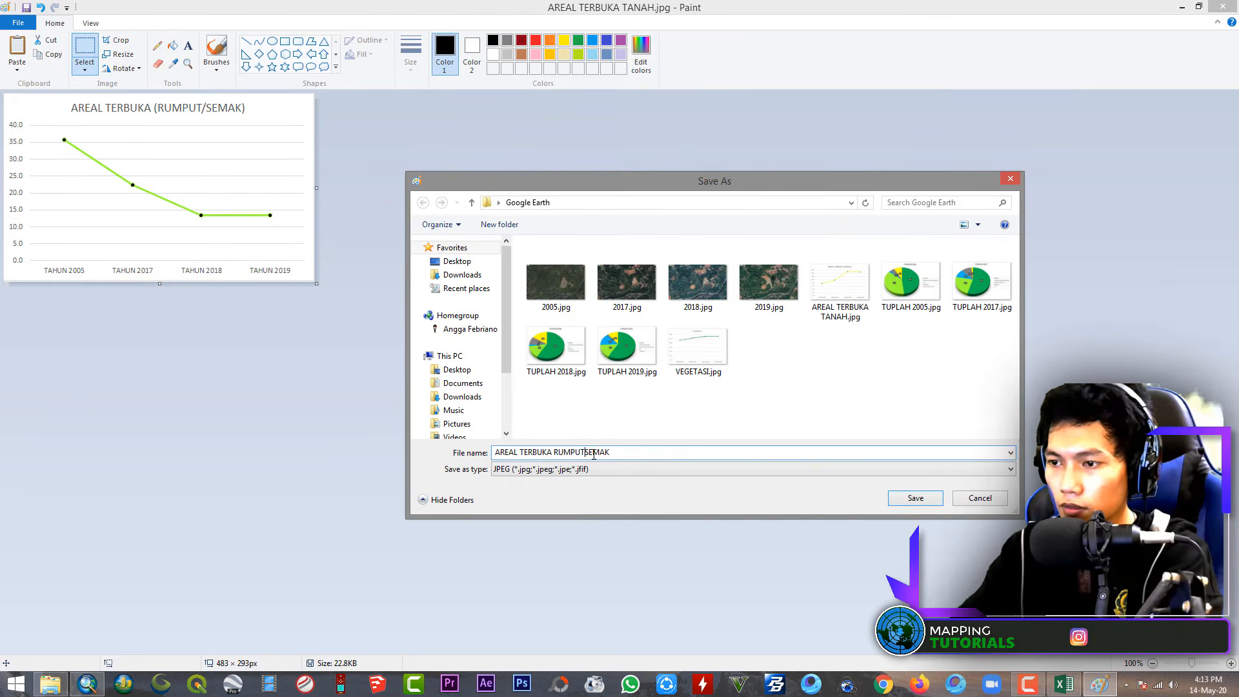
key(Return)
Copy the BANGUNAN line chart from the Excel workbook and paste it over the image in Paint
click(1063, 683)
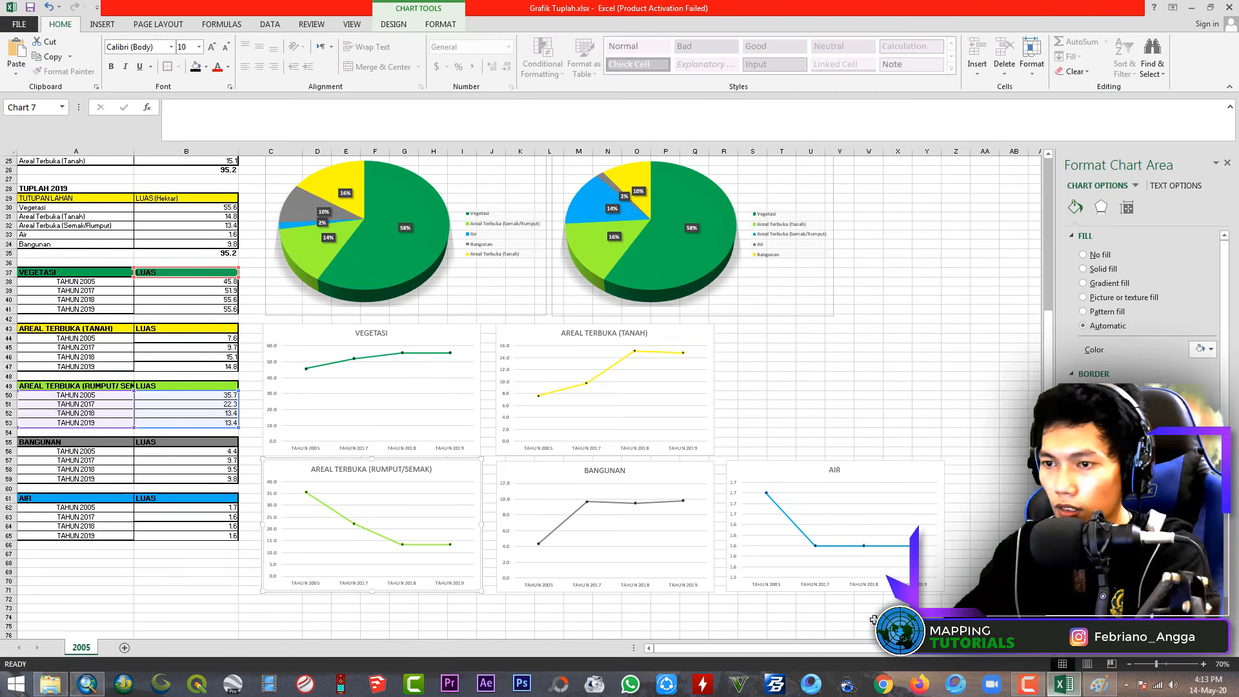
click(558, 472)
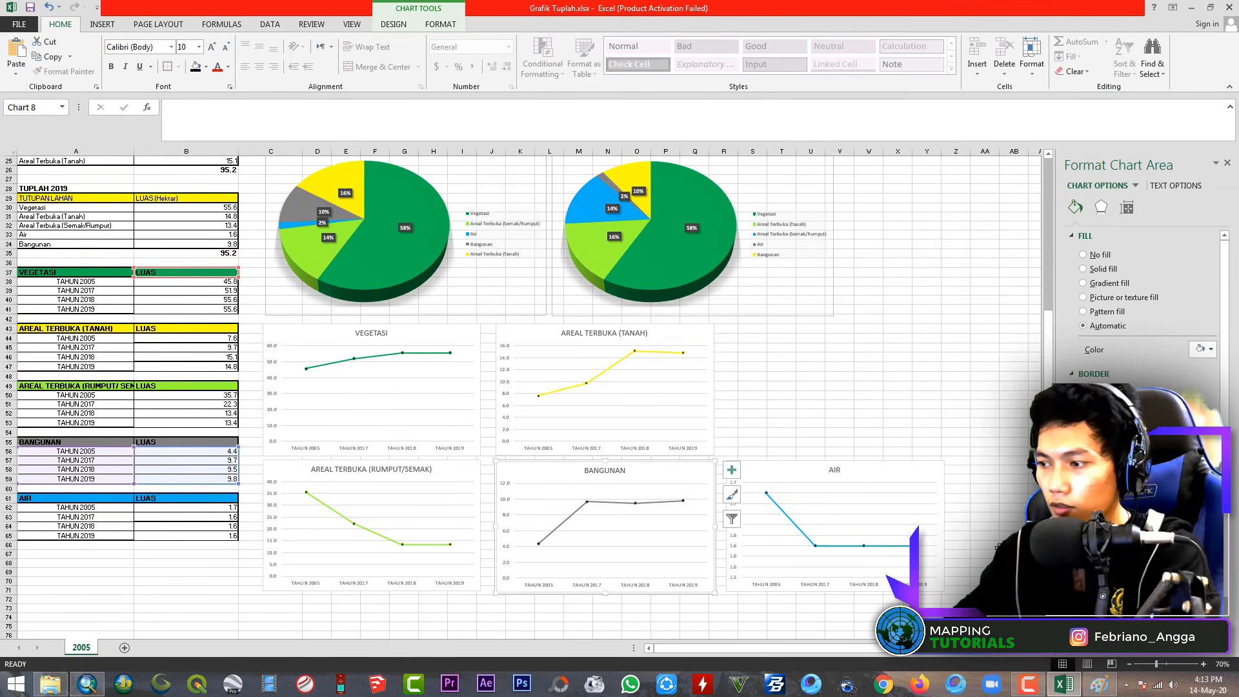
click(1097, 684)
key(ctrl+v)
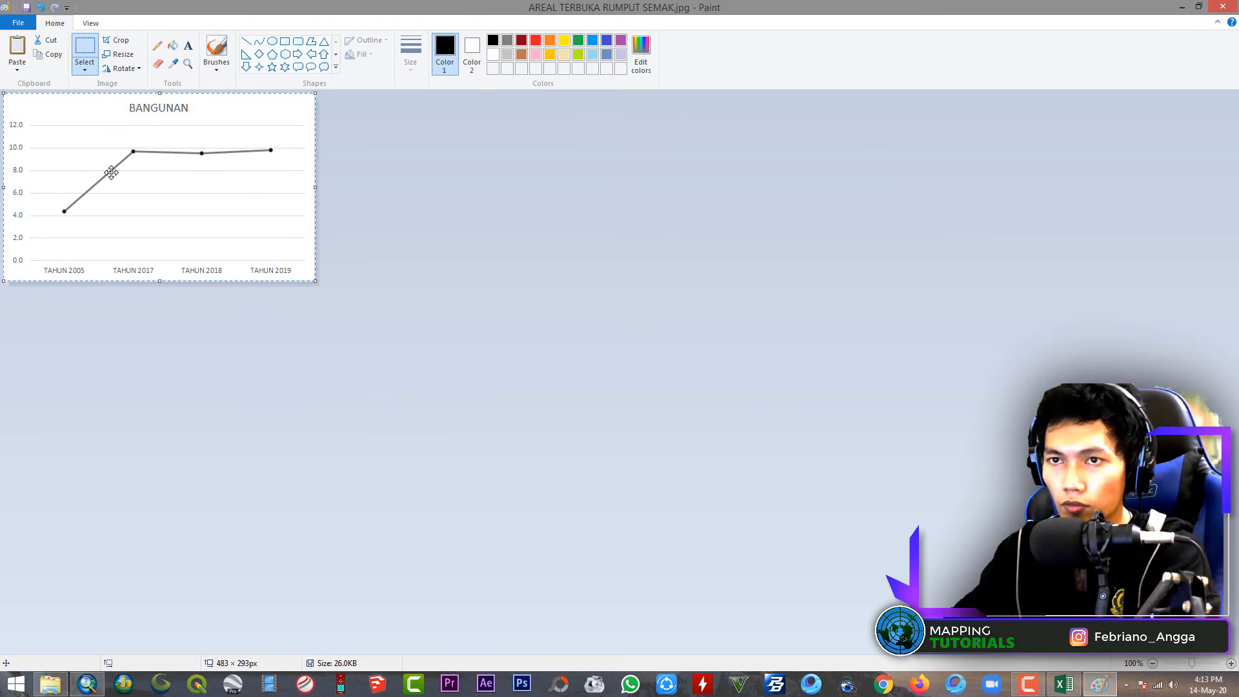
Save the pasted chart as a separate JPEG named BANGUNAN in the Google Earth folder
click(18, 22)
click(38, 127)
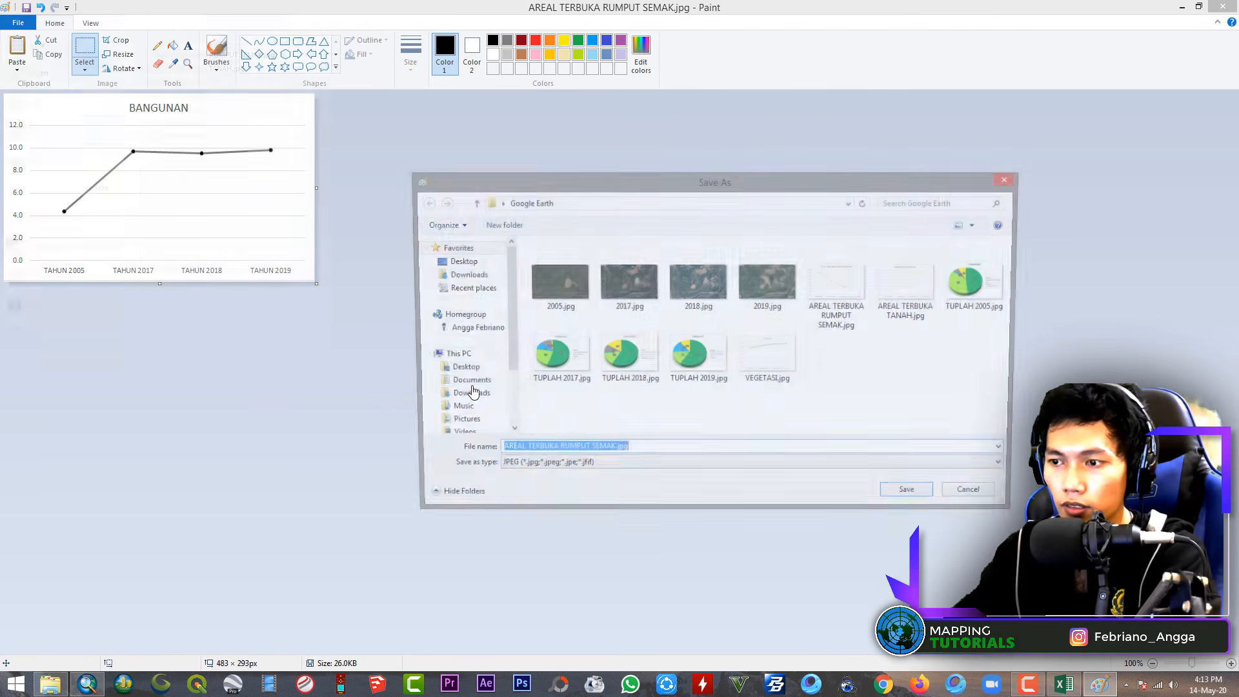
text(BANGUNAN)
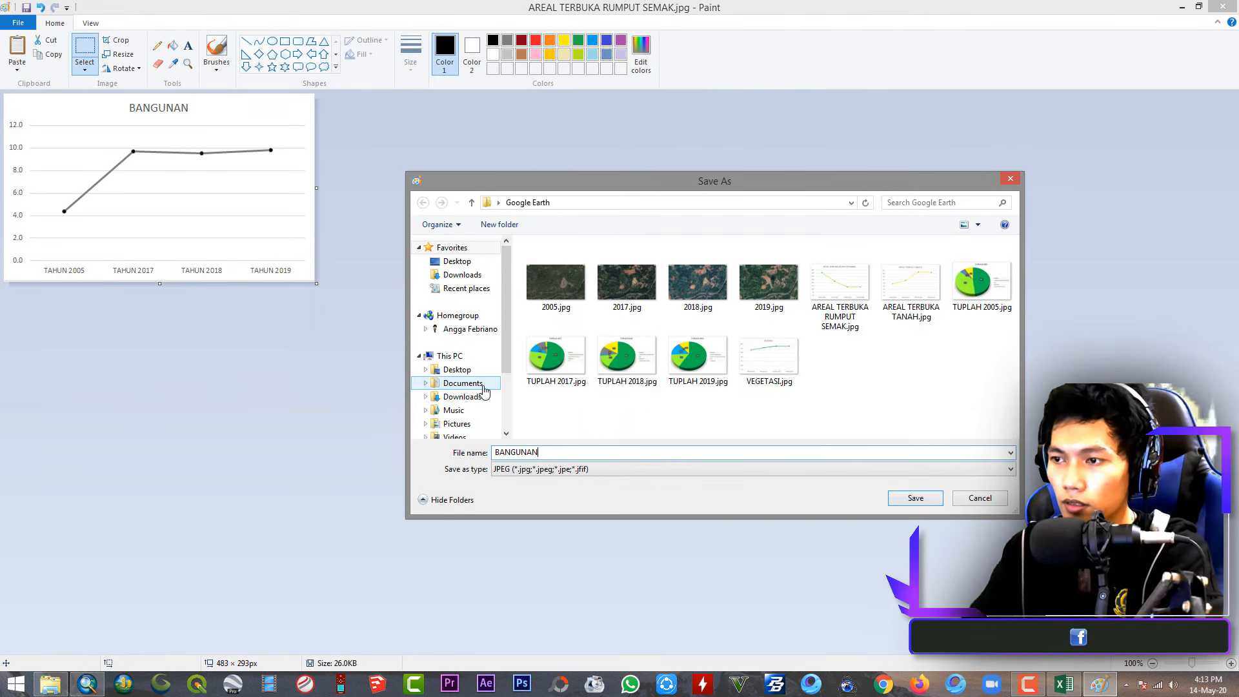
key(Return)
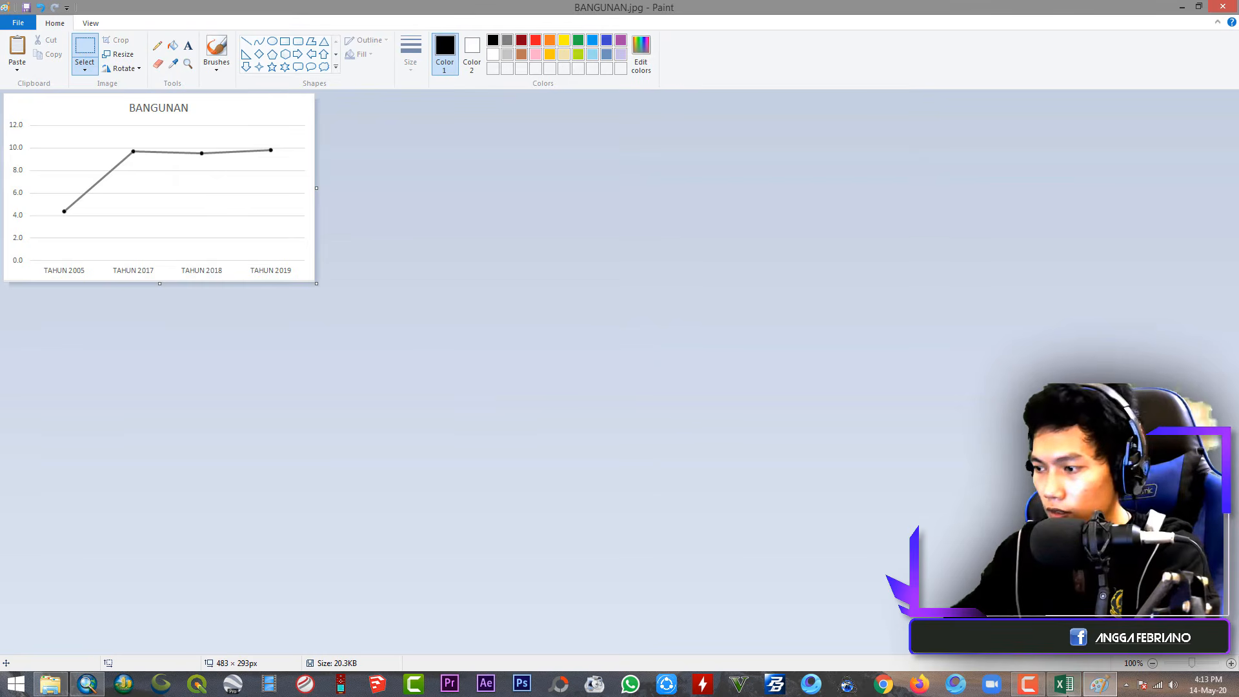
Copy the AIR line chart from the Excel workbook and paste it over the image in Paint
click(1064, 685)
click(806, 475)
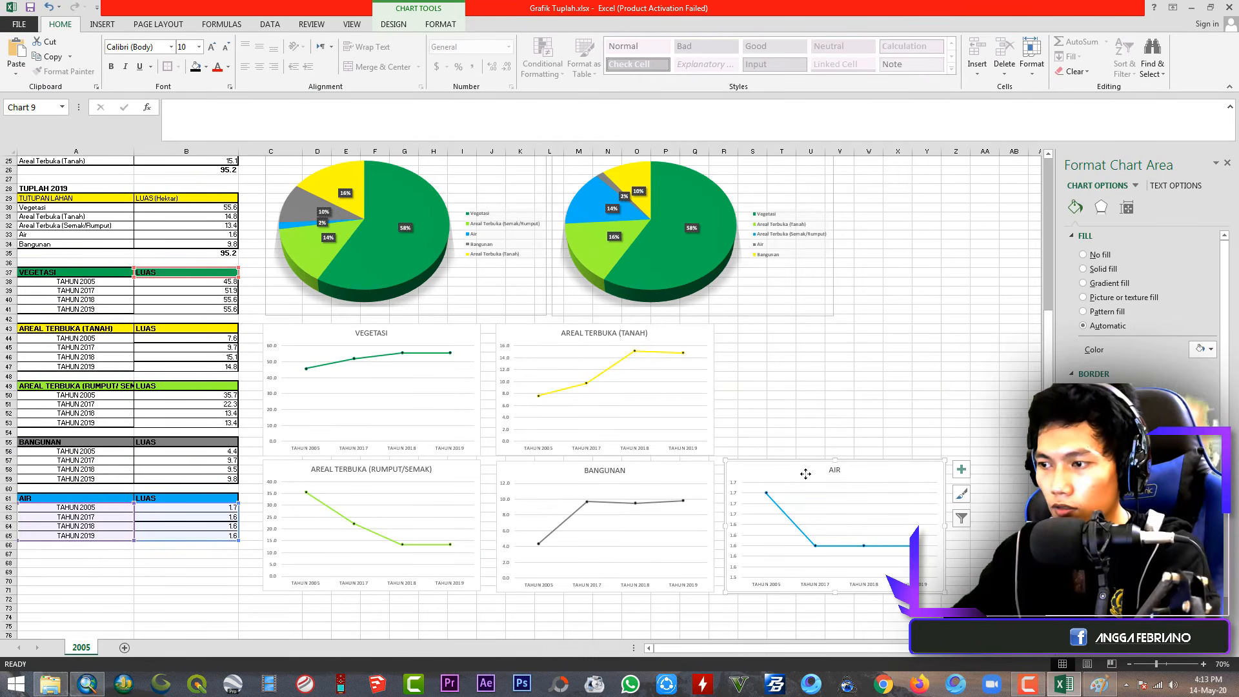
click(1100, 684)
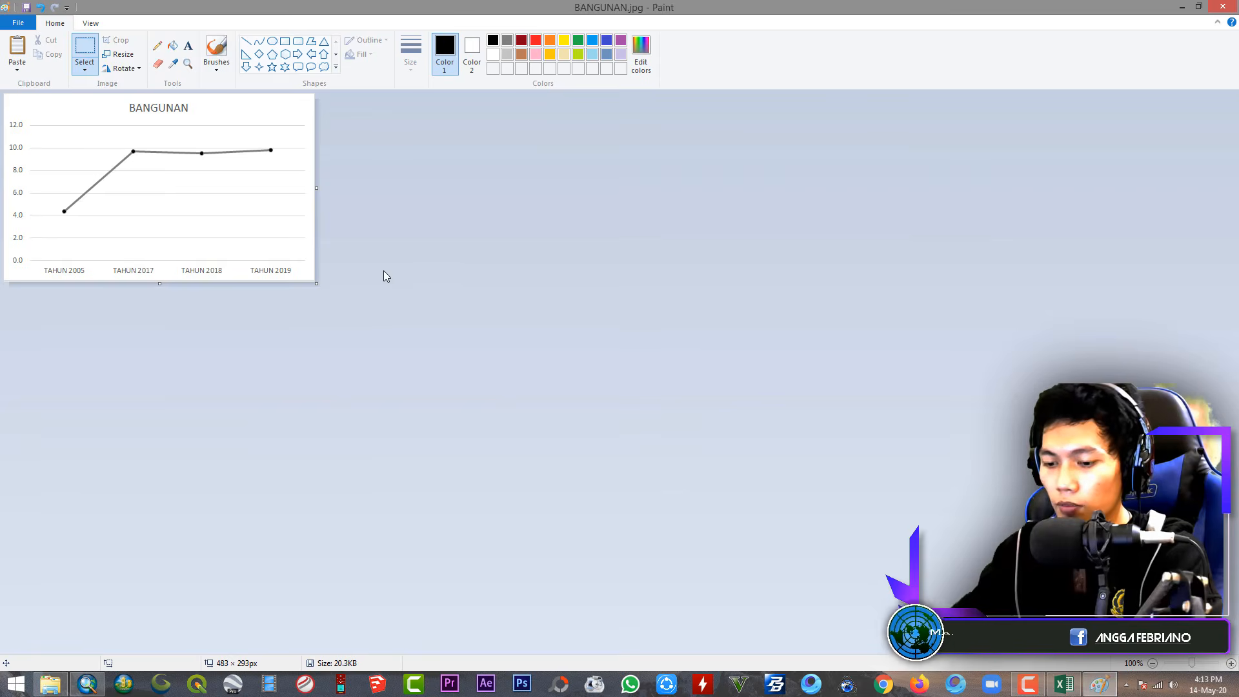
key(ctrl+v)
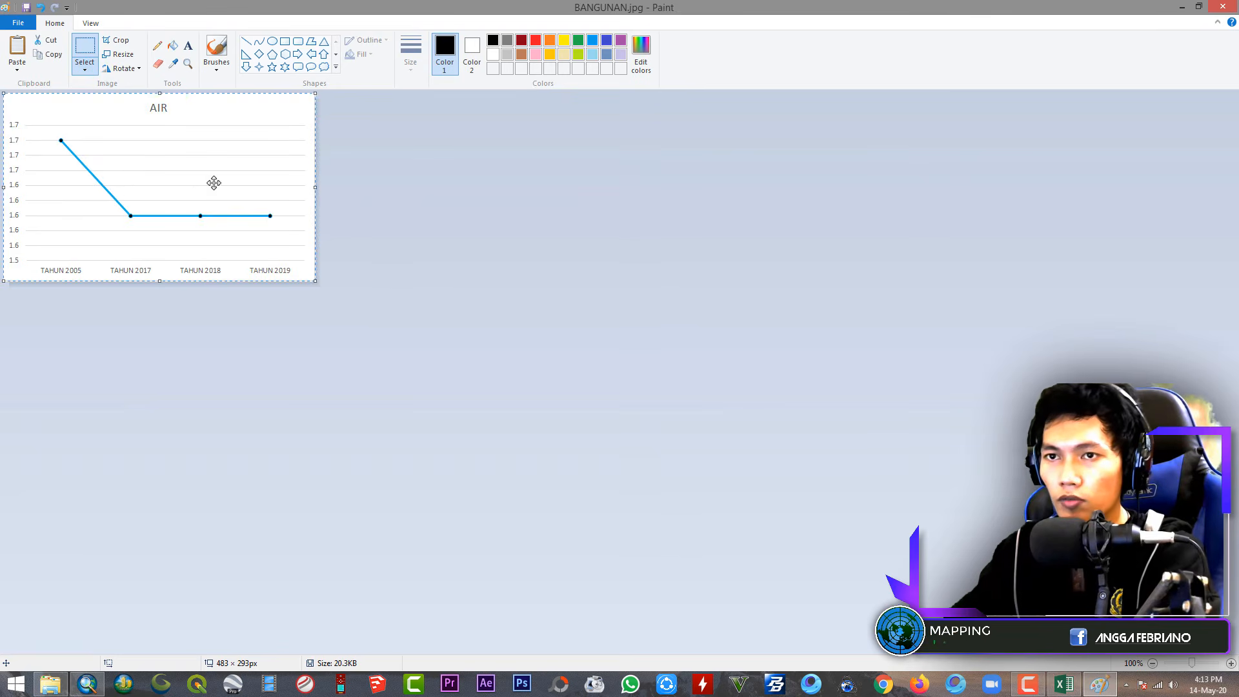
Save the pasted chart as a separate JPEG named AIR in the Google Earth folder and close Paint
click(18, 23)
click(51, 124)
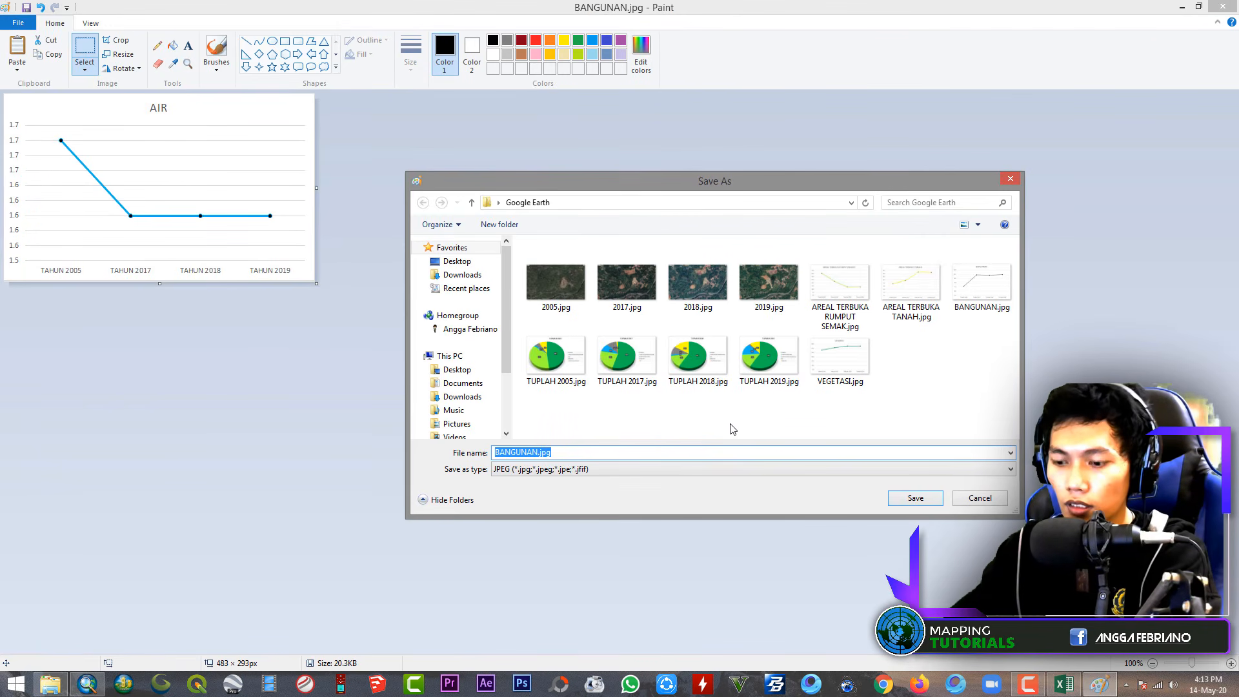
text(AIR)
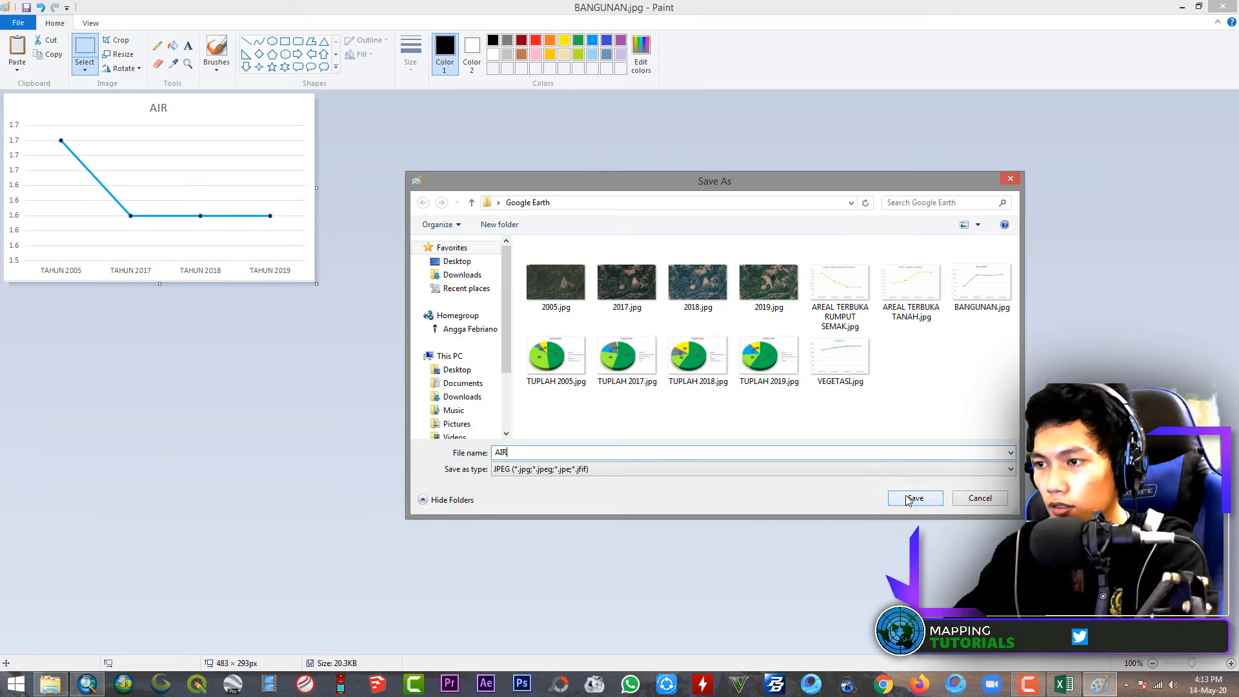
click(908, 500)
click(1224, 8)
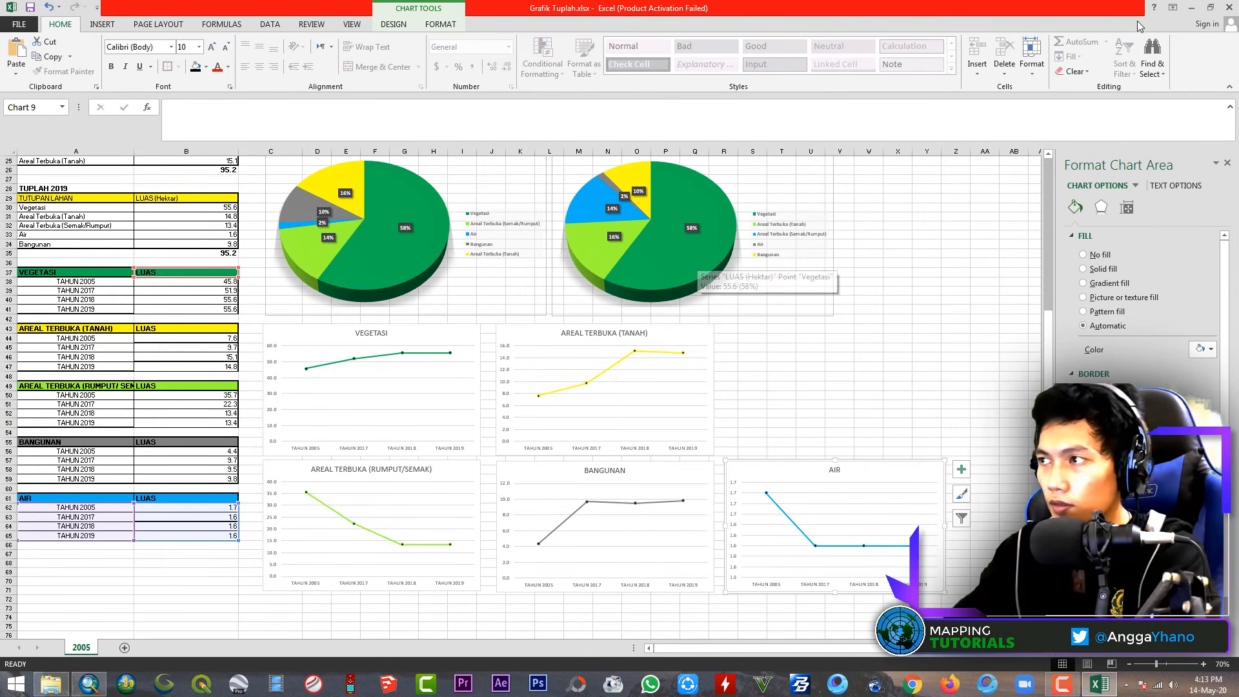
Switch to the ArcMap layout, start inserting a picture and browse to the Google Earth folder on the Desktop
click(1193, 8)
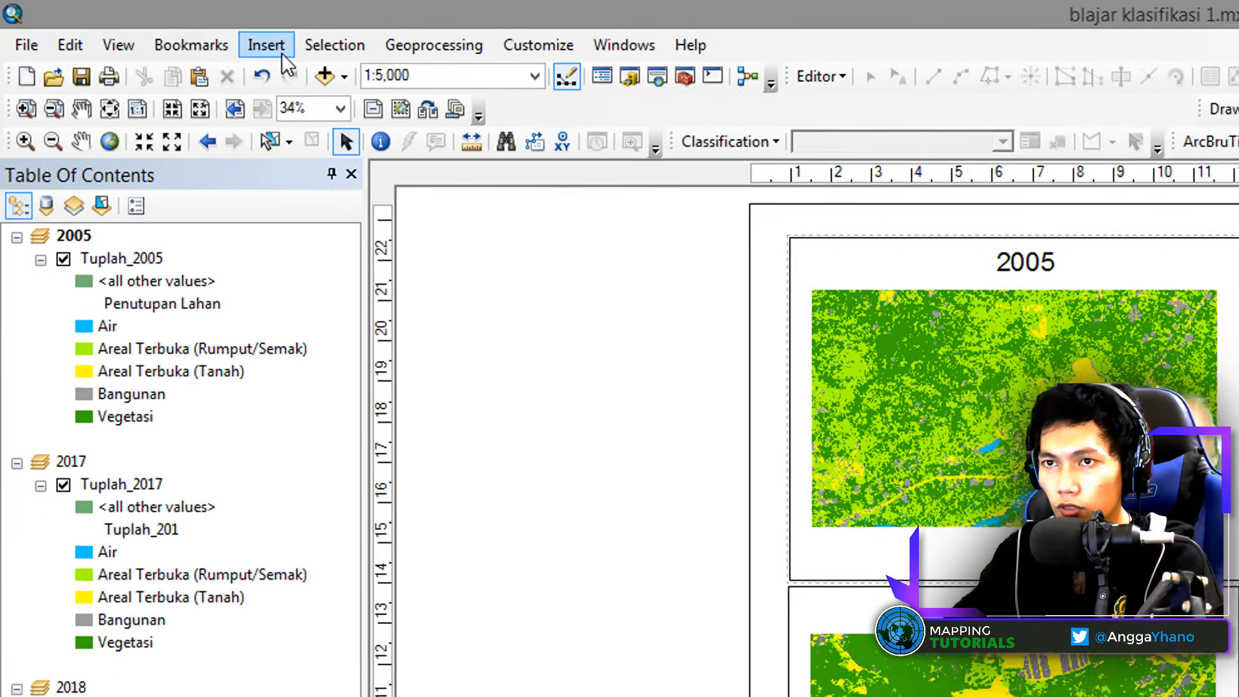
click(141, 24)
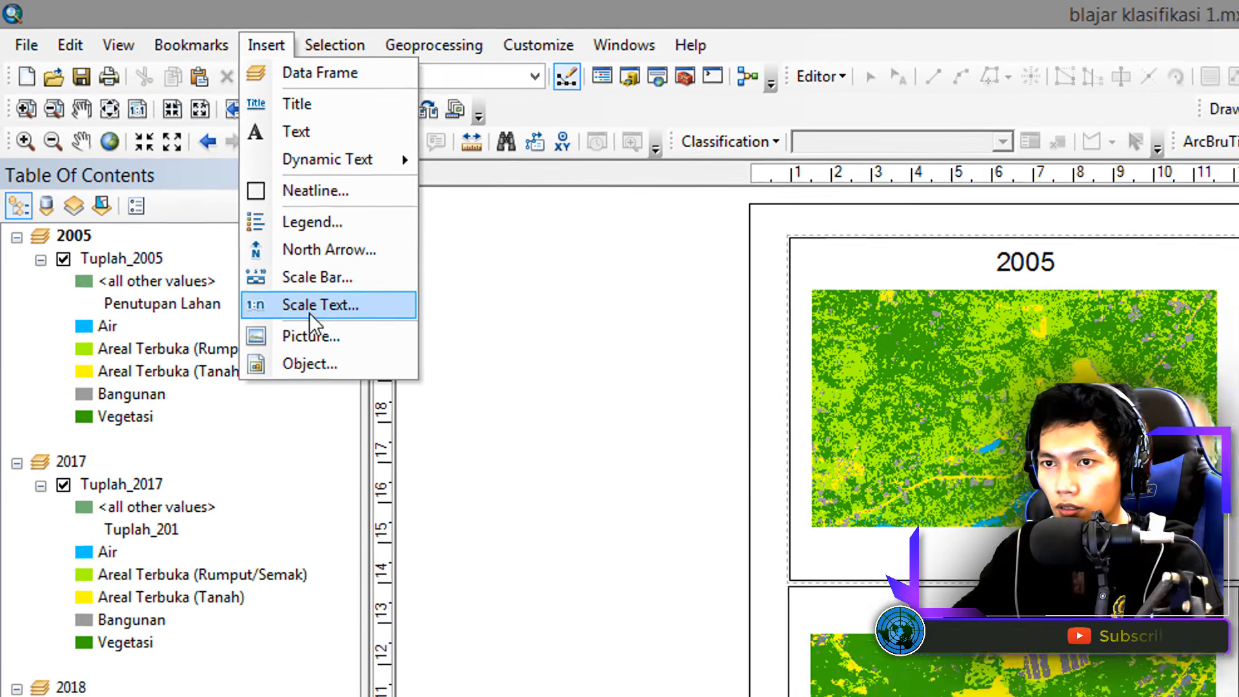
click(320, 345)
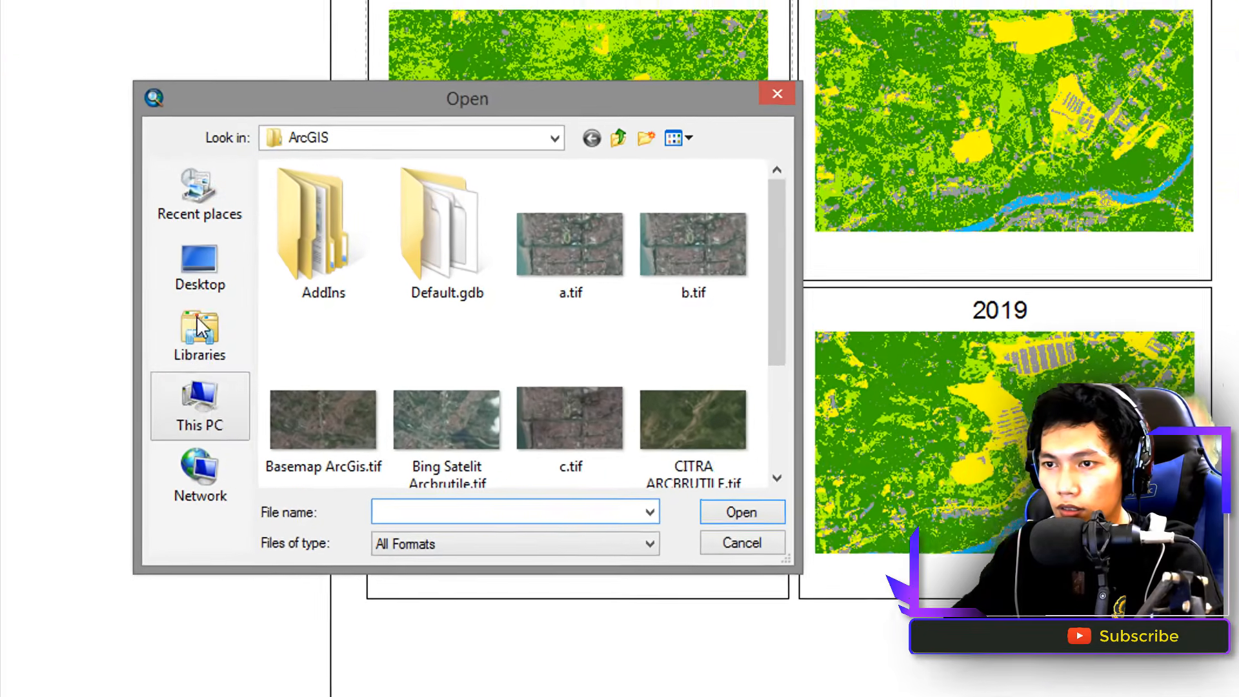
click(313, 291)
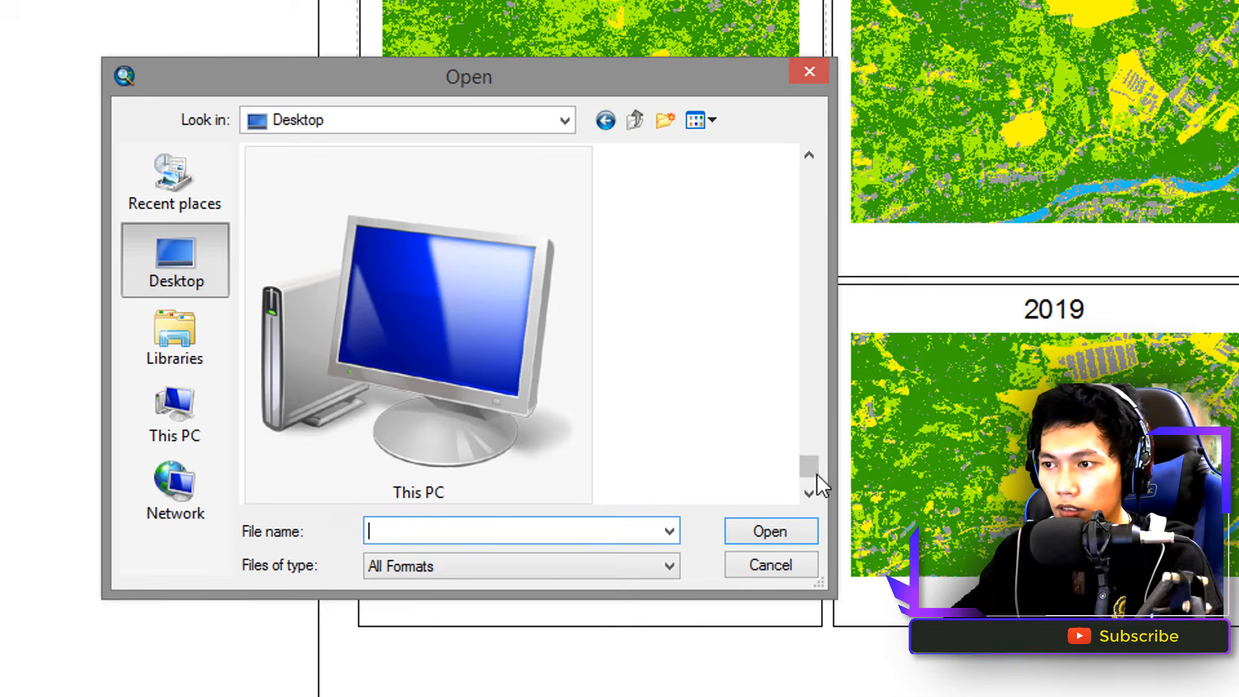
drag(817, 474, 816, 429)
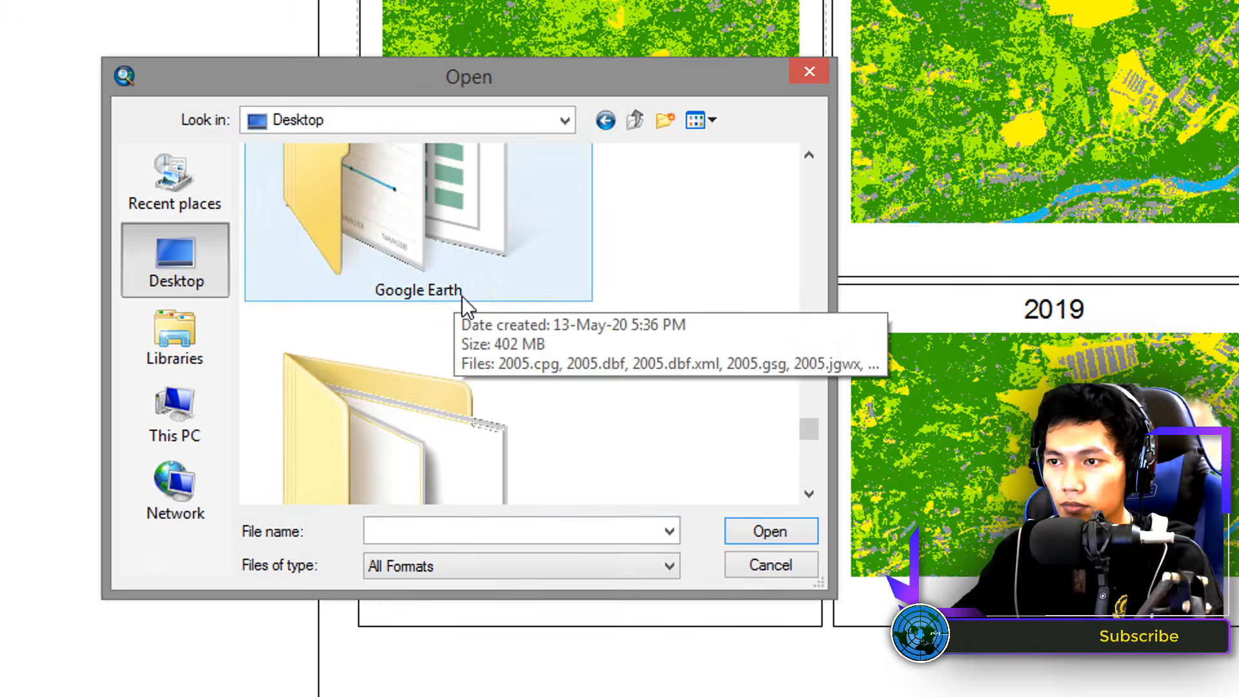
double_click(462, 296)
Enlarge the file dialog and insert TUPLAH 2005.jpg into the map layout
click(365, 423)
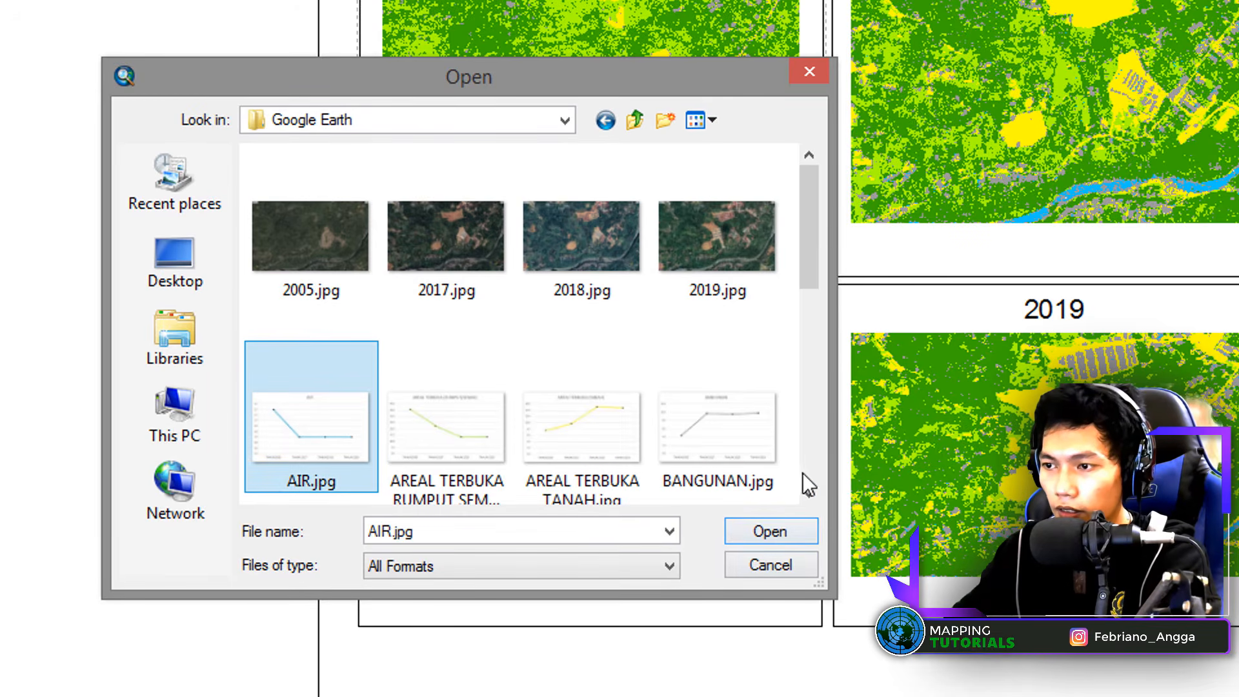
drag(820, 585, 1143, 696)
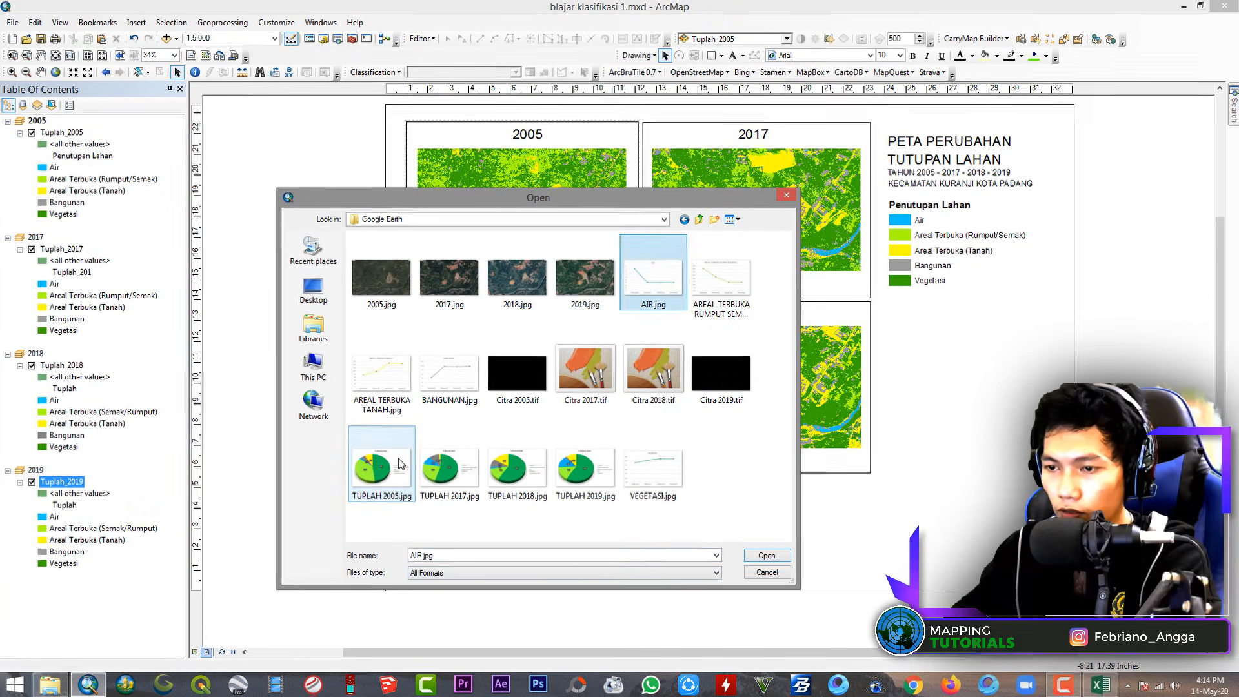
click(311, 610)
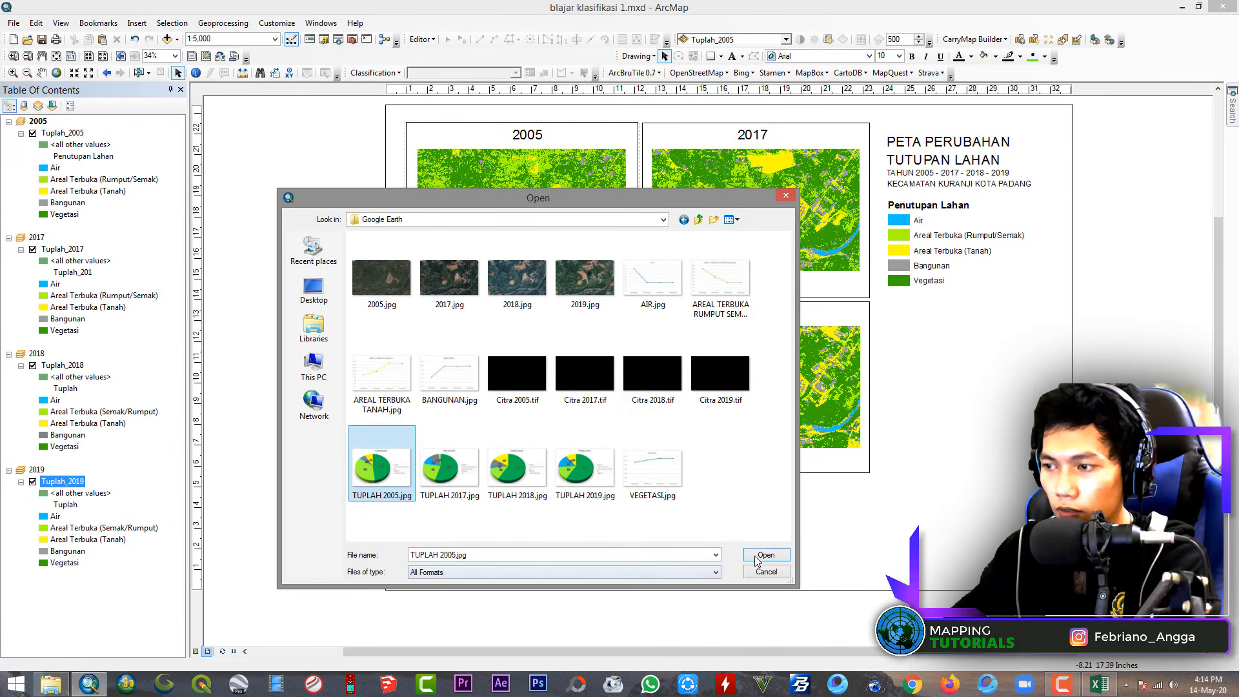
click(766, 555)
Place the 2005 pie chart beneath the Penutupan Lahan legend and shrink it slightly to fit the column
drag(709, 362, 937, 373)
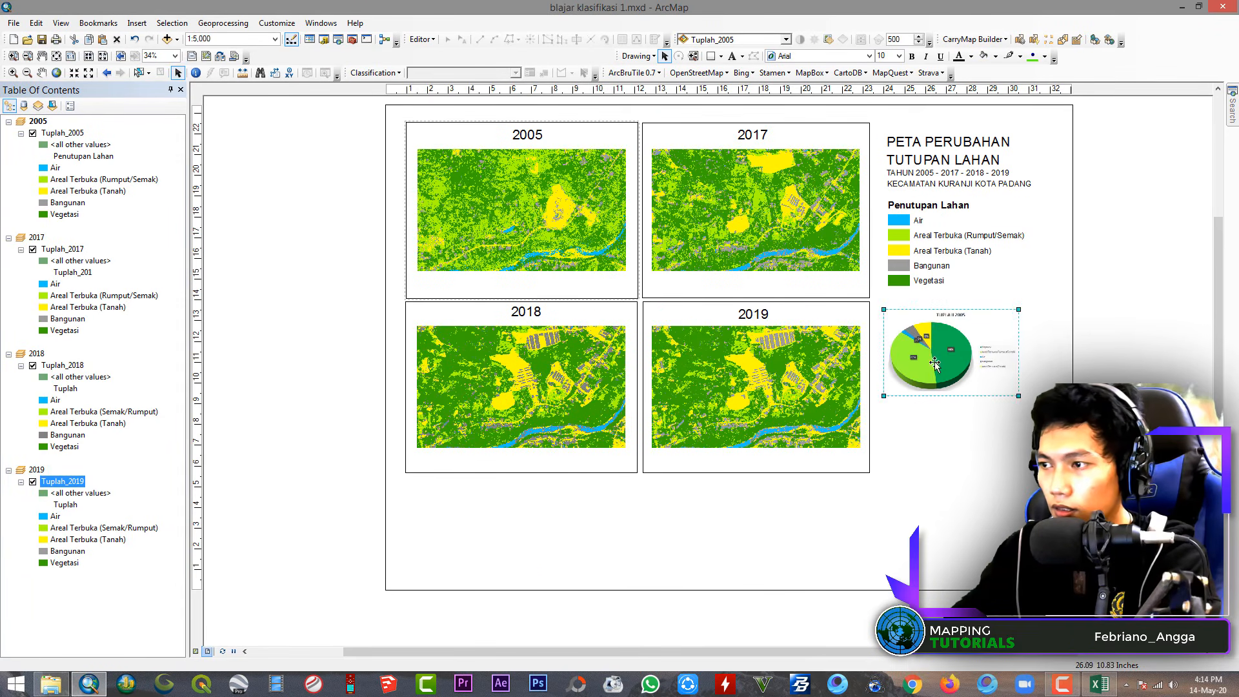
drag(1019, 396, 999, 383)
drag(930, 352, 933, 344)
click(946, 416)
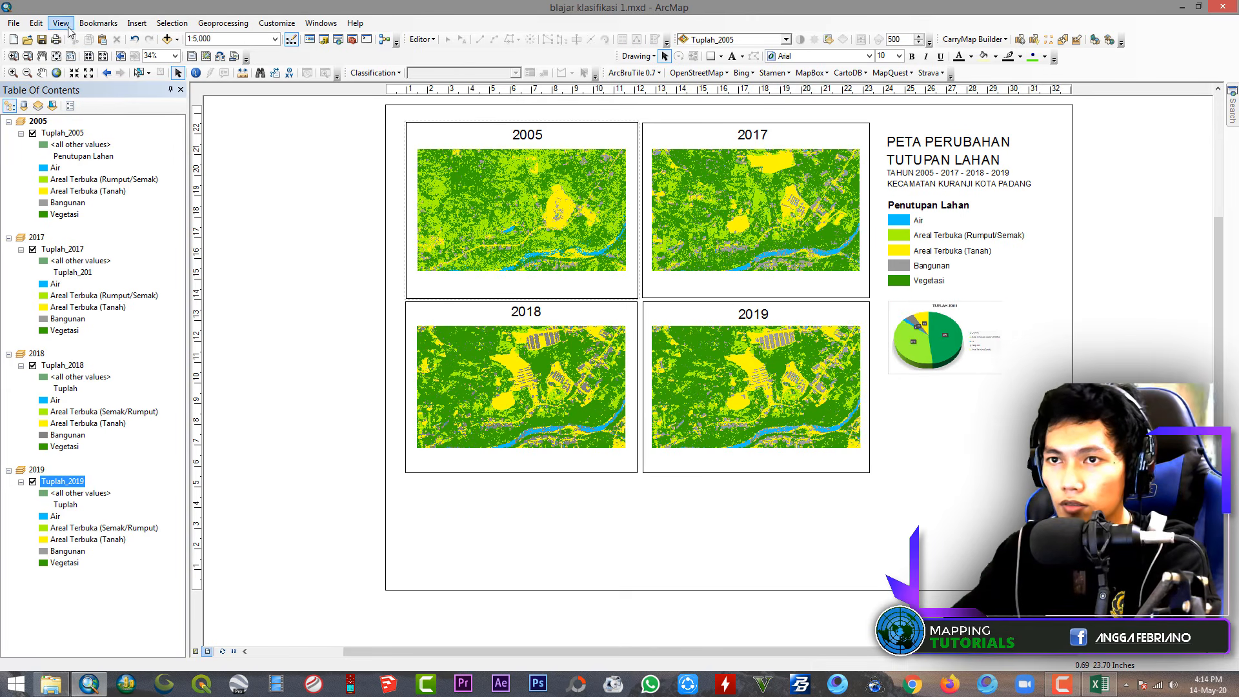
Insert TUPLAH 2017.jpg into the layout and place it directly beneath the 2005 pie chart
click(145, 23)
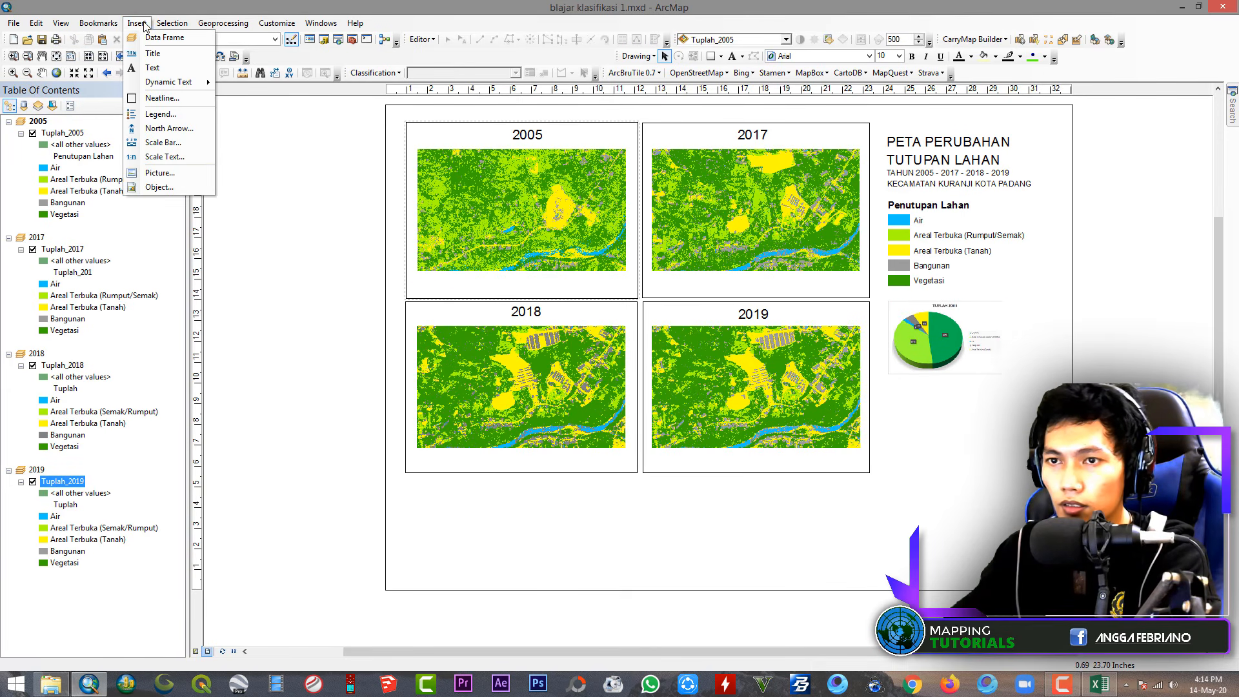
click(165, 155)
click(449, 468)
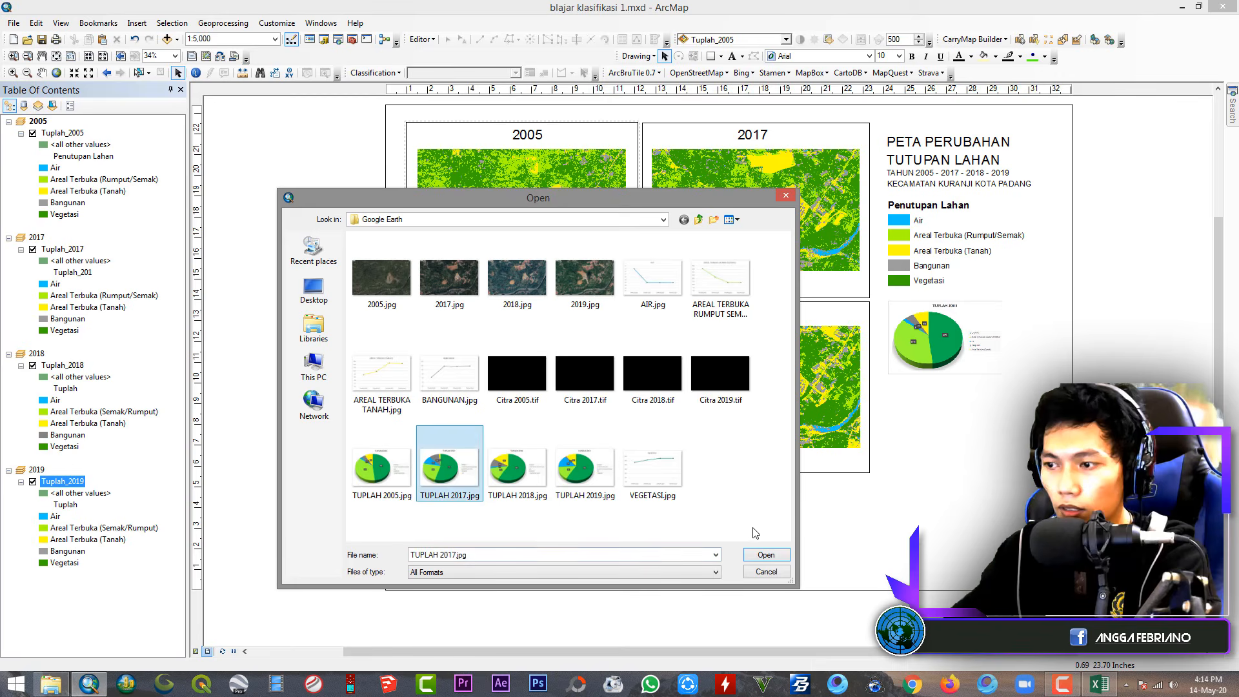
click(766, 555)
Insert TUPLAH 2018.jpg into the layout and place it beneath the 2017 pie chart
click(137, 23)
click(159, 173)
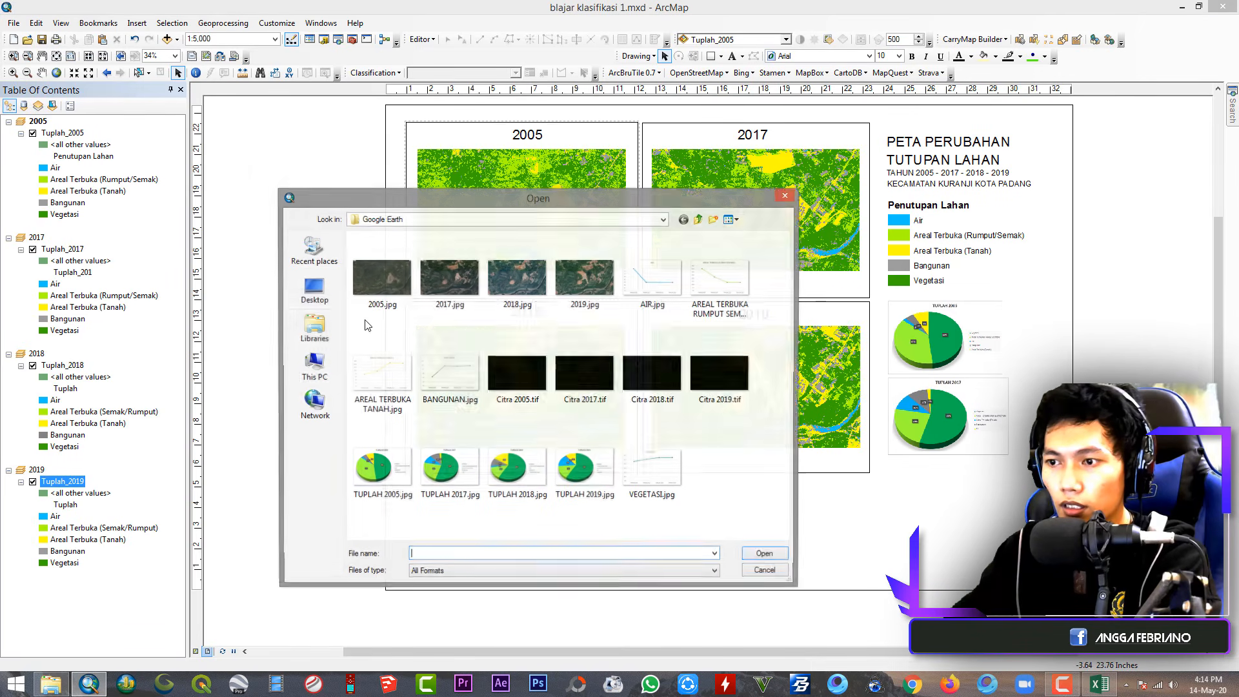
click(517, 468)
click(766, 556)
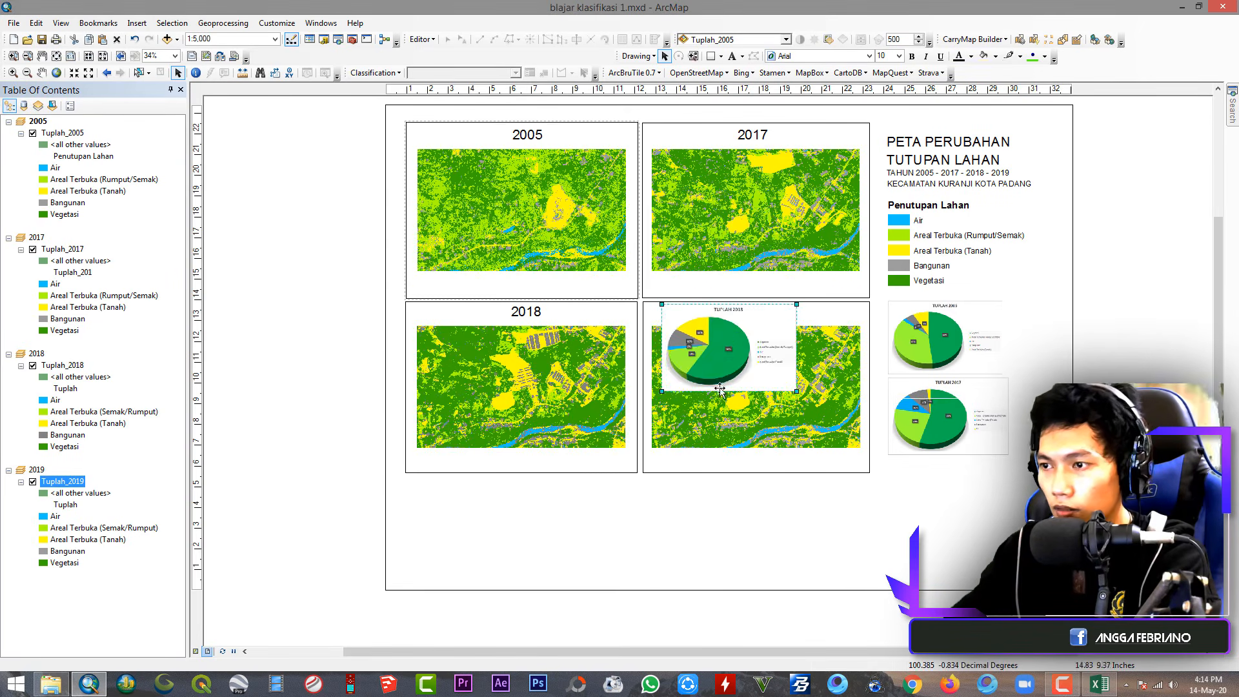
Insert TUPLAH 2019.jpg into the layout and set it in the empty area below the 2019 map
click(137, 23)
click(160, 173)
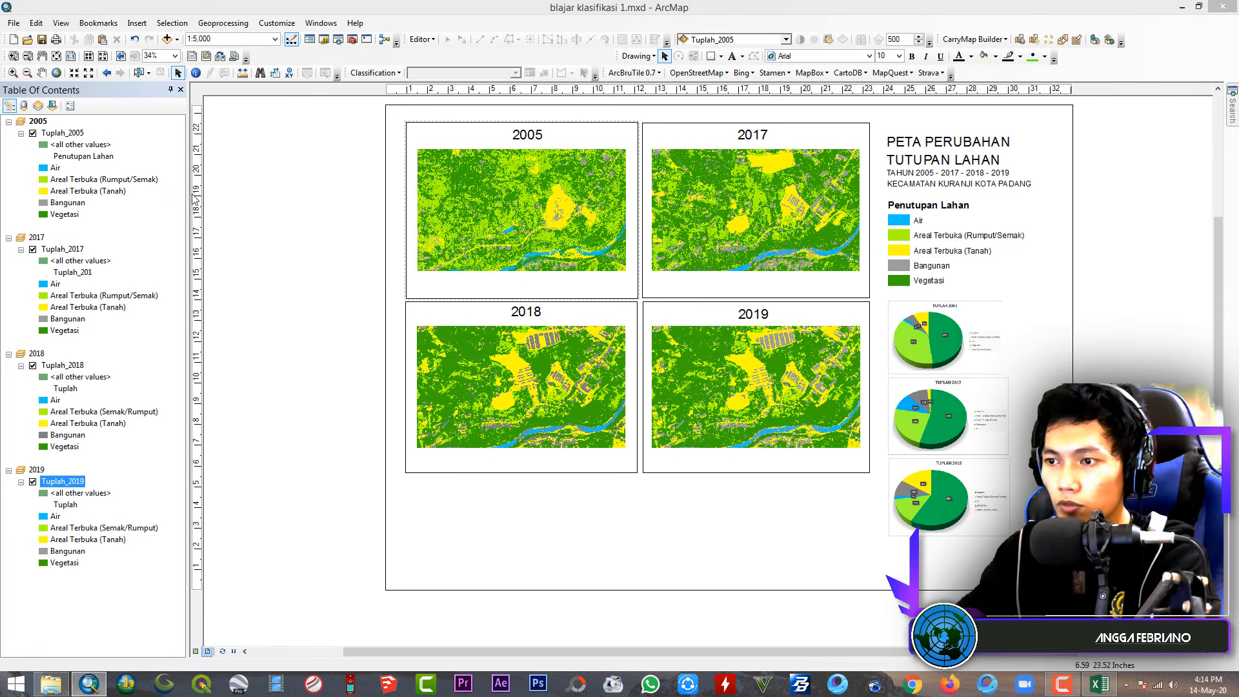
click(585, 468)
click(766, 555)
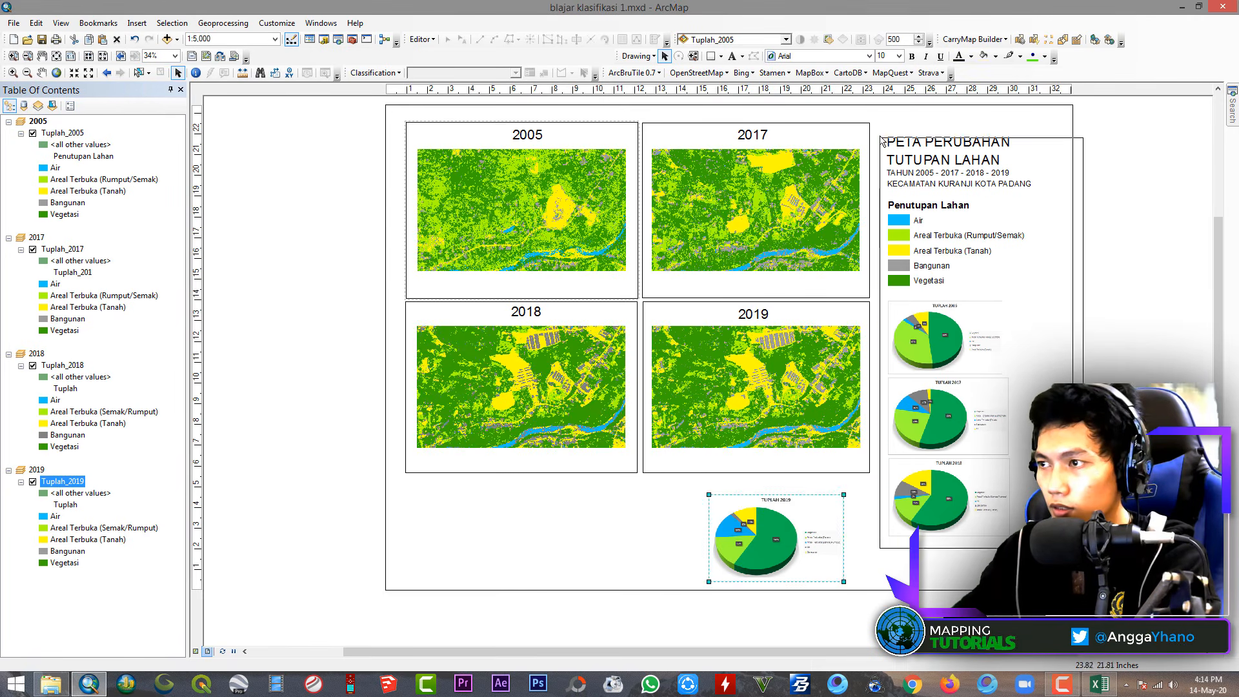
Move the title, legend and pie charts upward, and align the 2019 pie chart beneath the 2018 one
mouse_move(1001, 276)
mouse_down()
mouse_move(1001, 257)
mouse_move(1012, 281)
mouse_up()
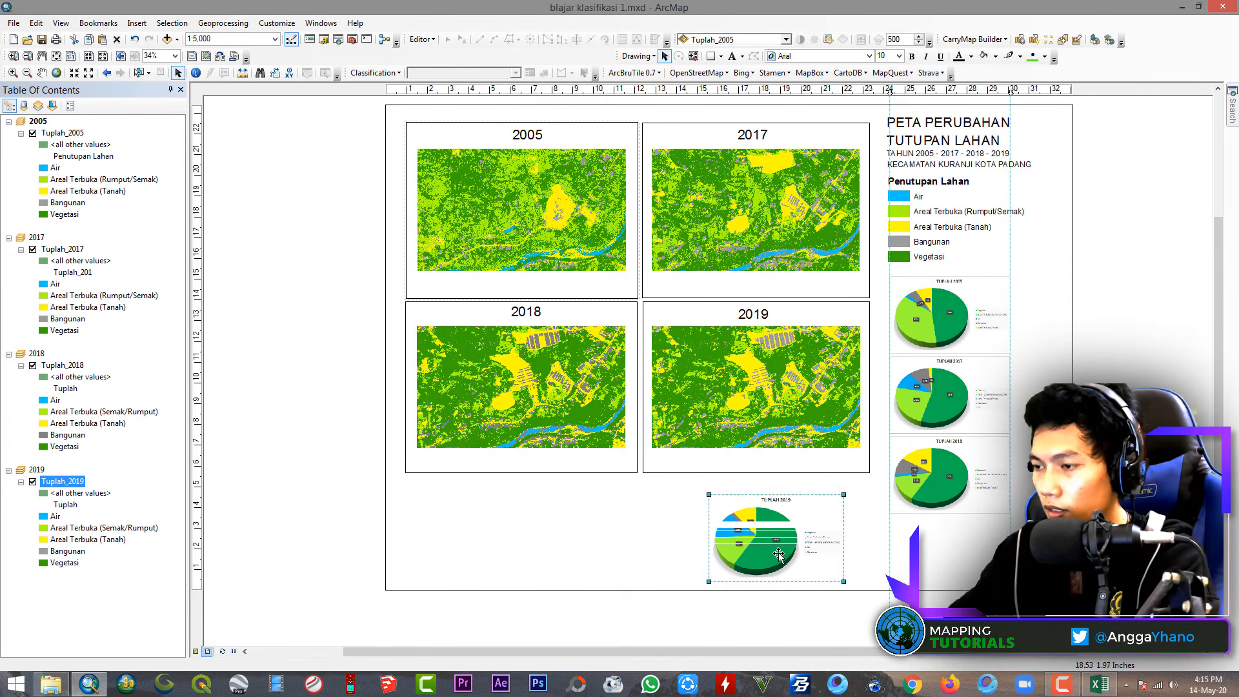
drag(775, 558, 951, 570)
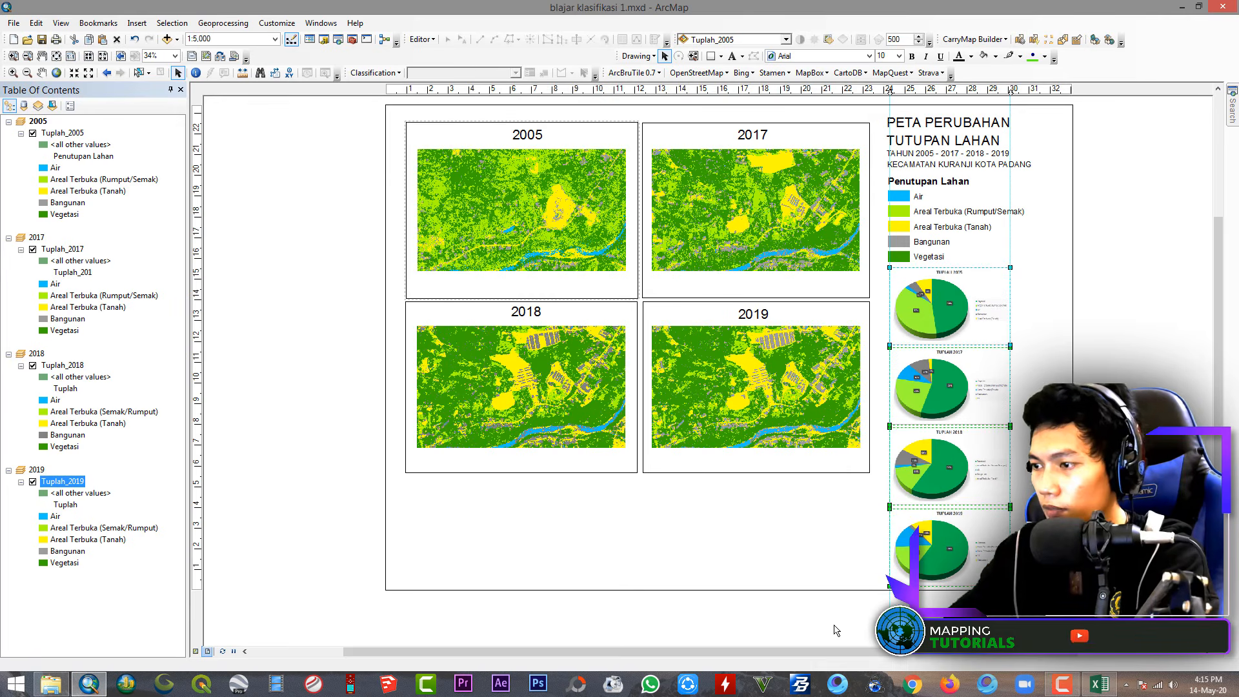
click(1040, 515)
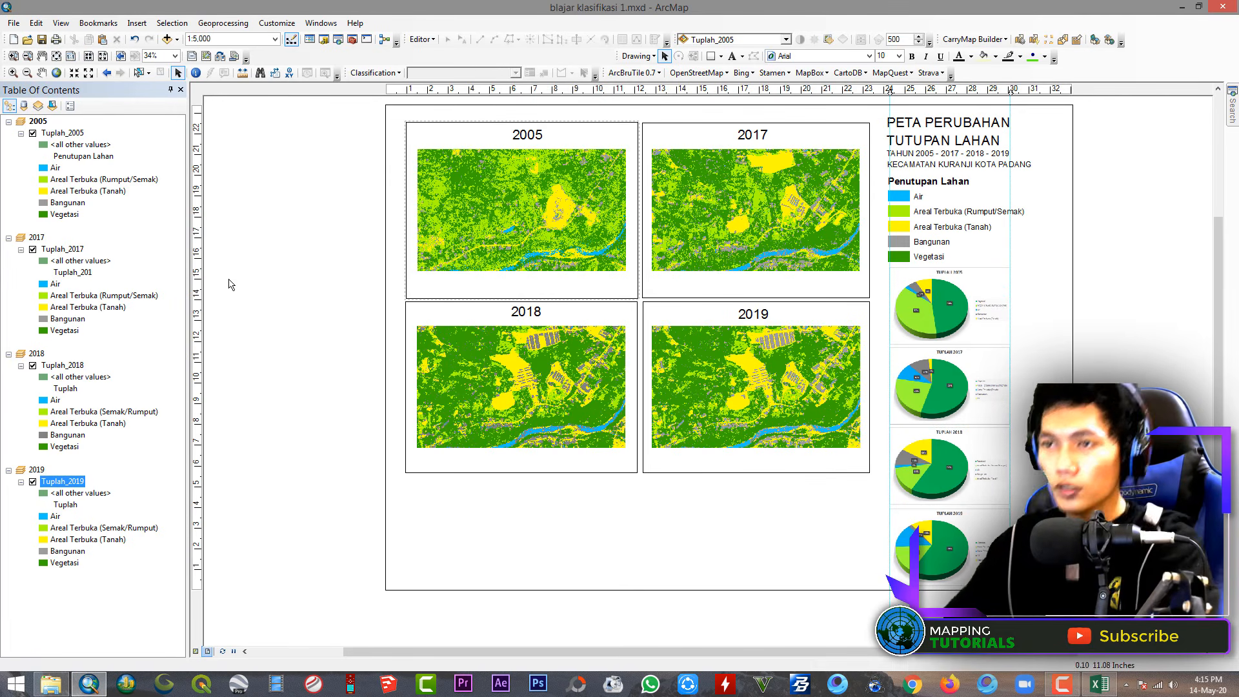
Insert VEGETASI.jpg and place it below the 2018 map, aligned with the map frame's left edge
click(141, 29)
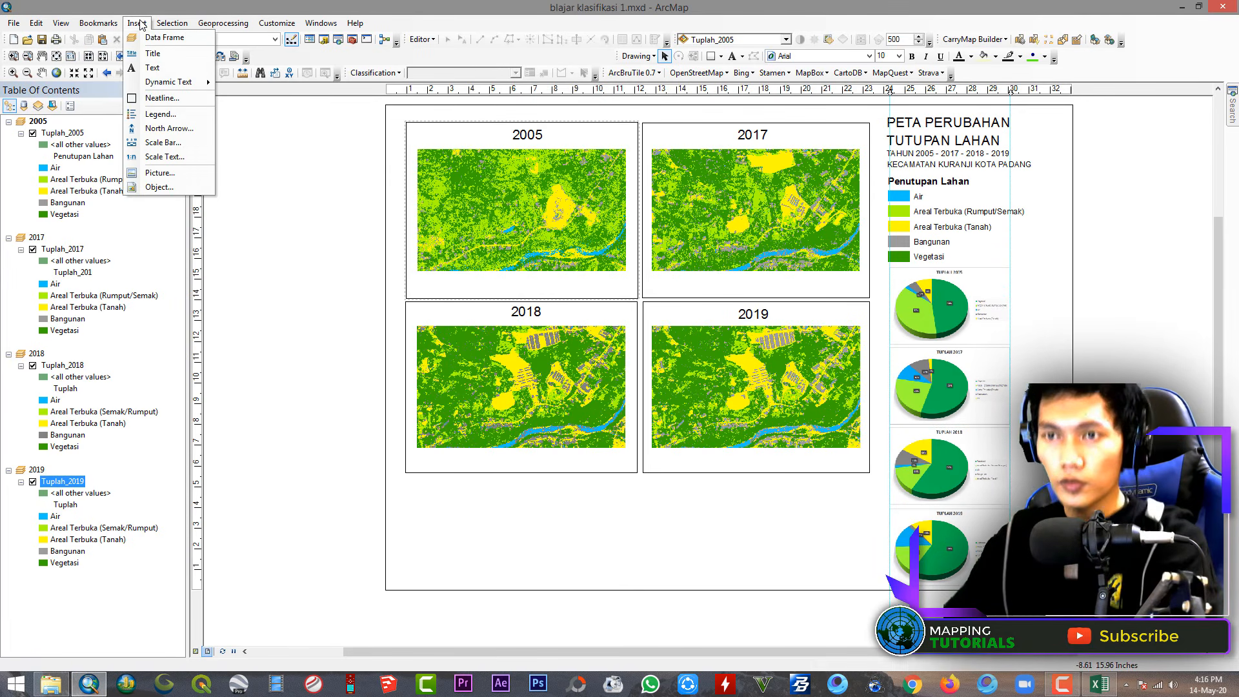
click(157, 166)
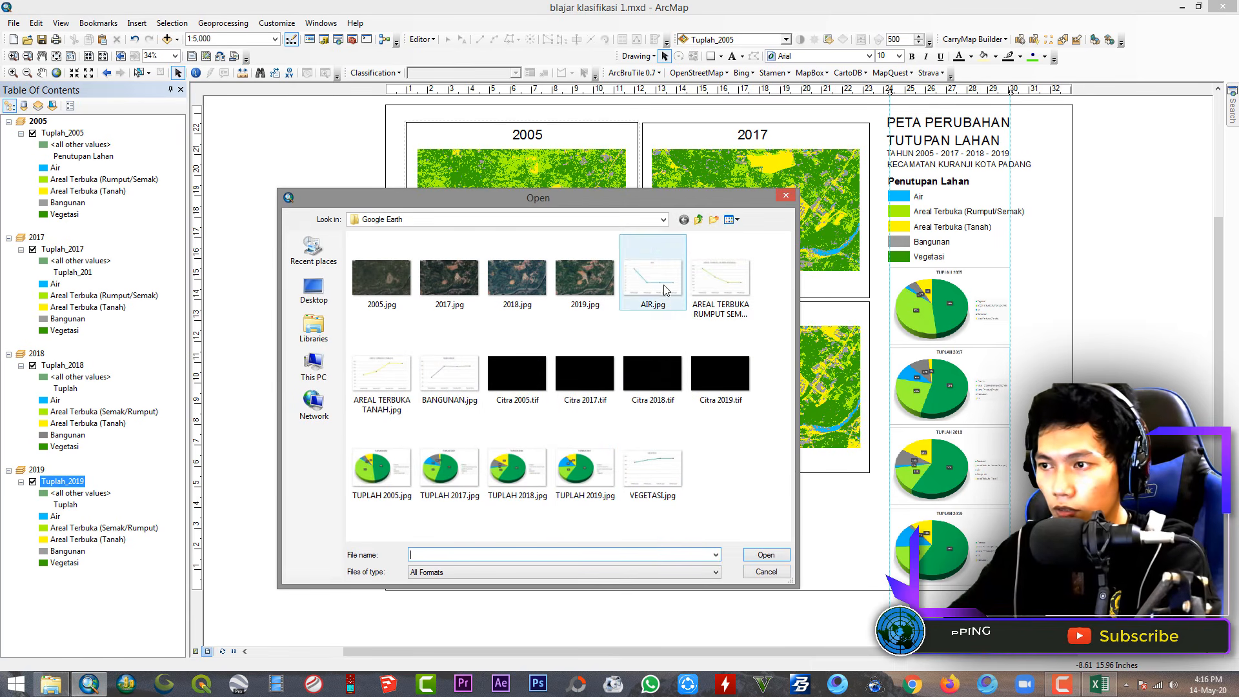
click(651, 469)
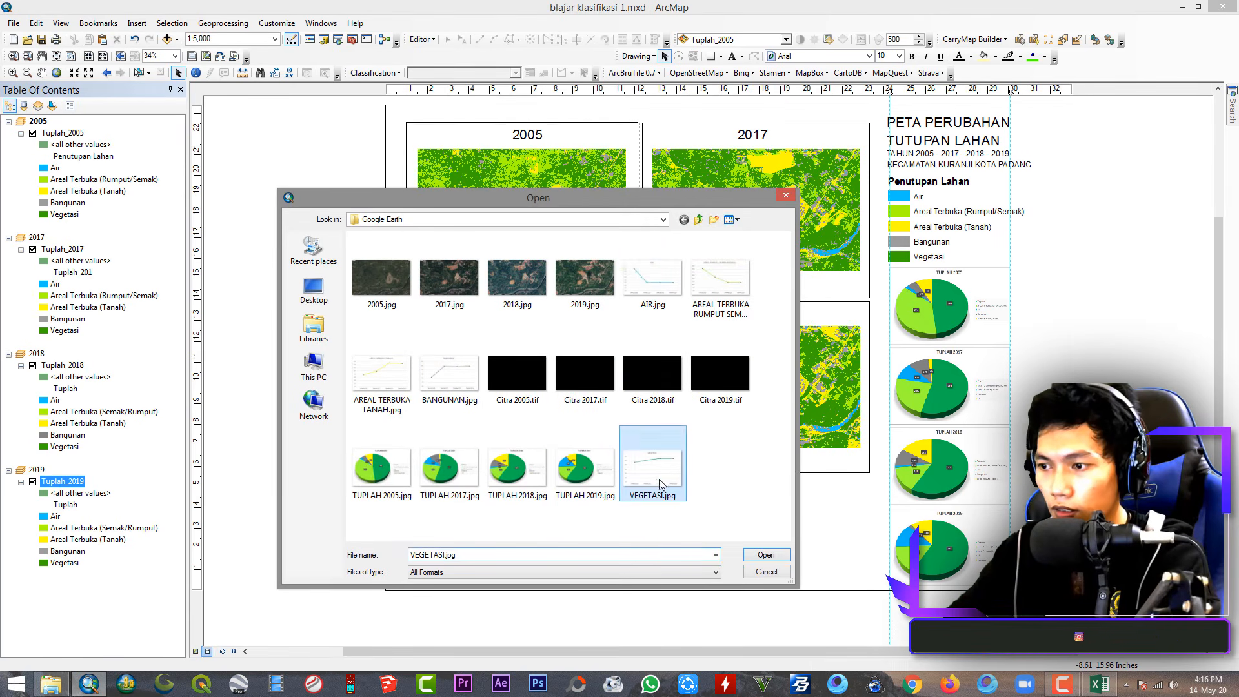
click(765, 555)
drag(439, 509, 436, 509)
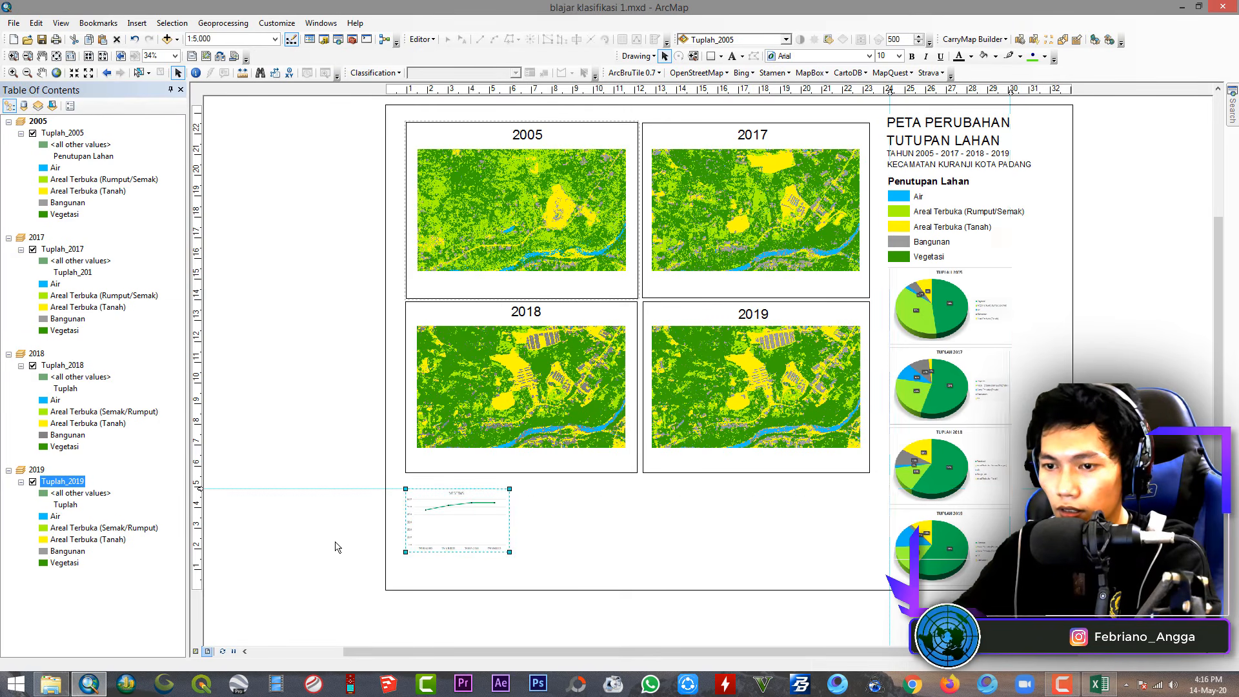
Insert AREAL TERBUKA RUMPUT SEMAK.jpg and place it at matching size to the right of the VEGETASI chart
click(137, 23)
click(150, 183)
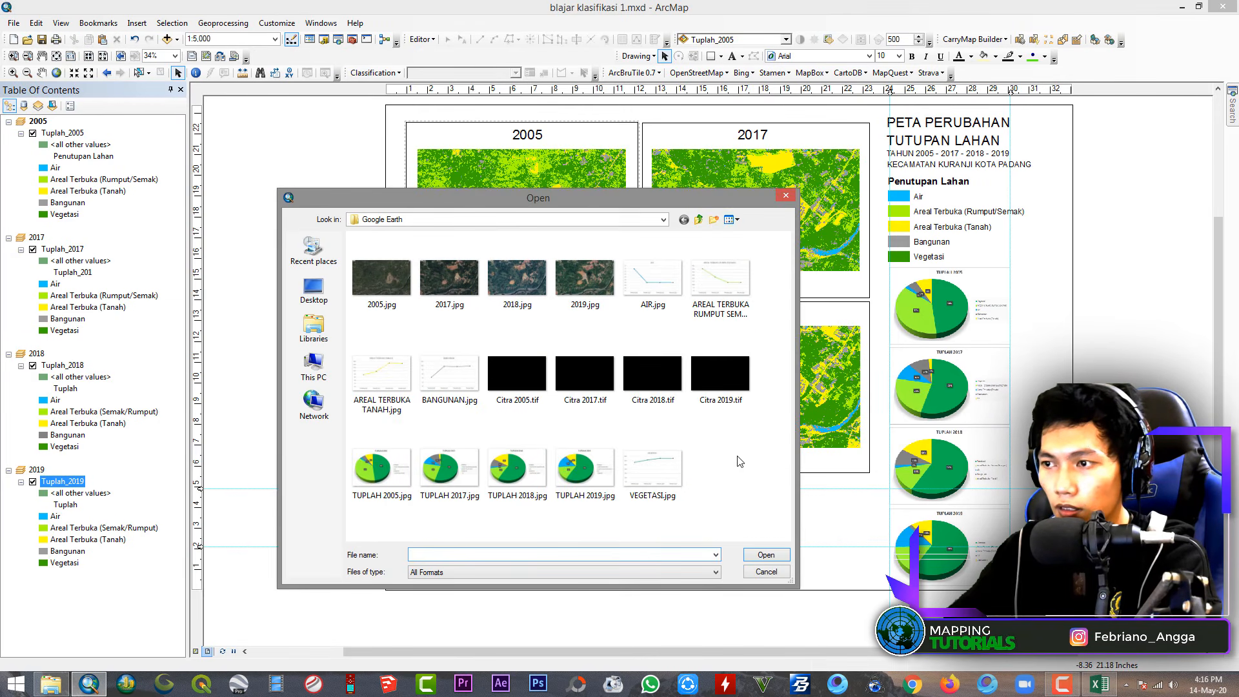
click(717, 296)
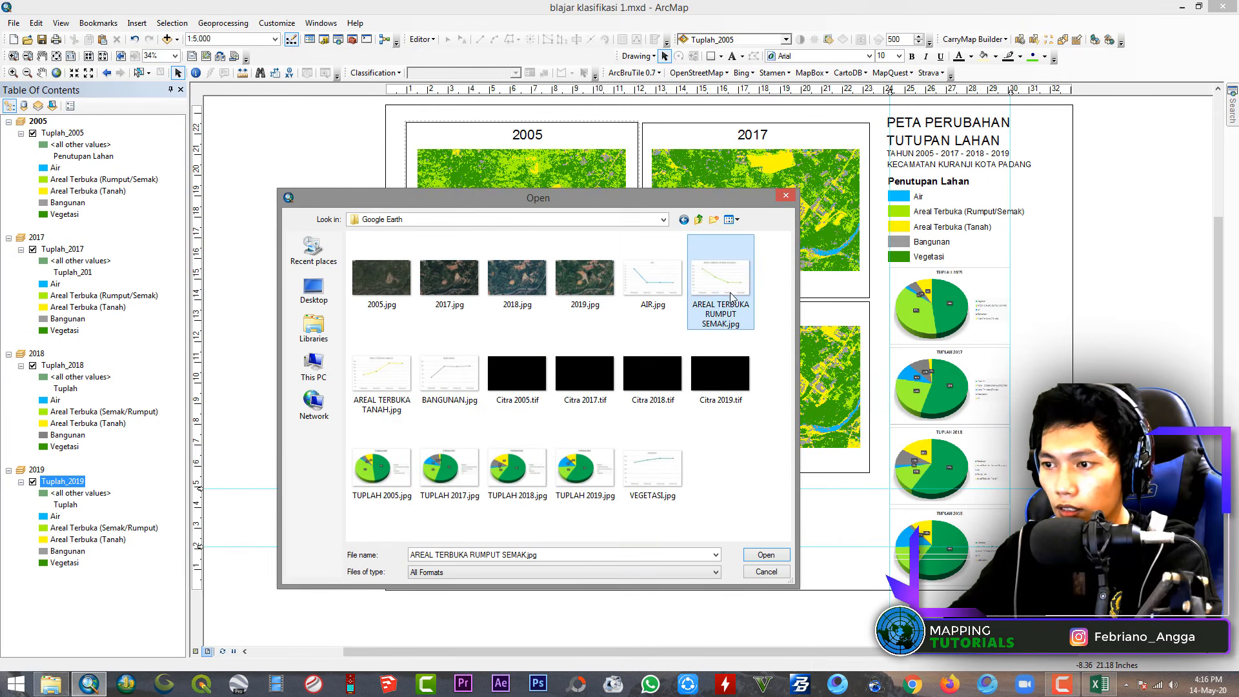
click(766, 555)
drag(726, 349, 559, 523)
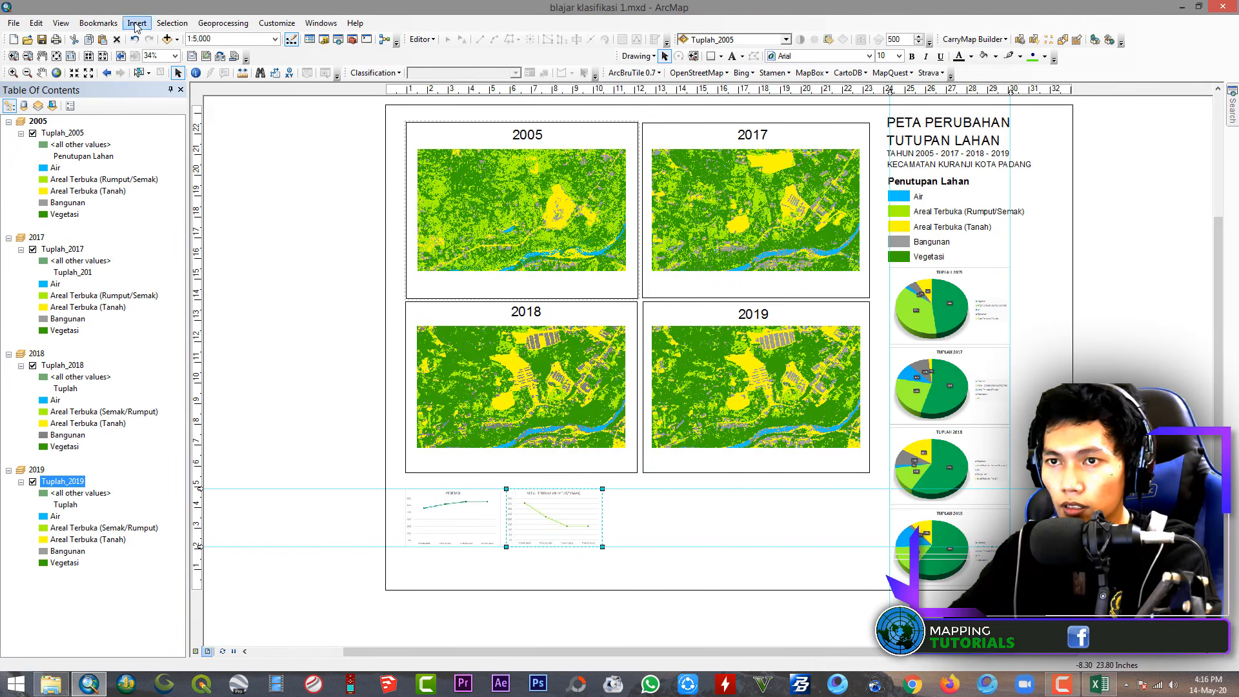
Insert AREAL TERBUKA TANAH.jpg and place it to the right of the AREAL TERBUKA RUMPUT SEMAK chart
click(136, 23)
click(152, 161)
click(379, 393)
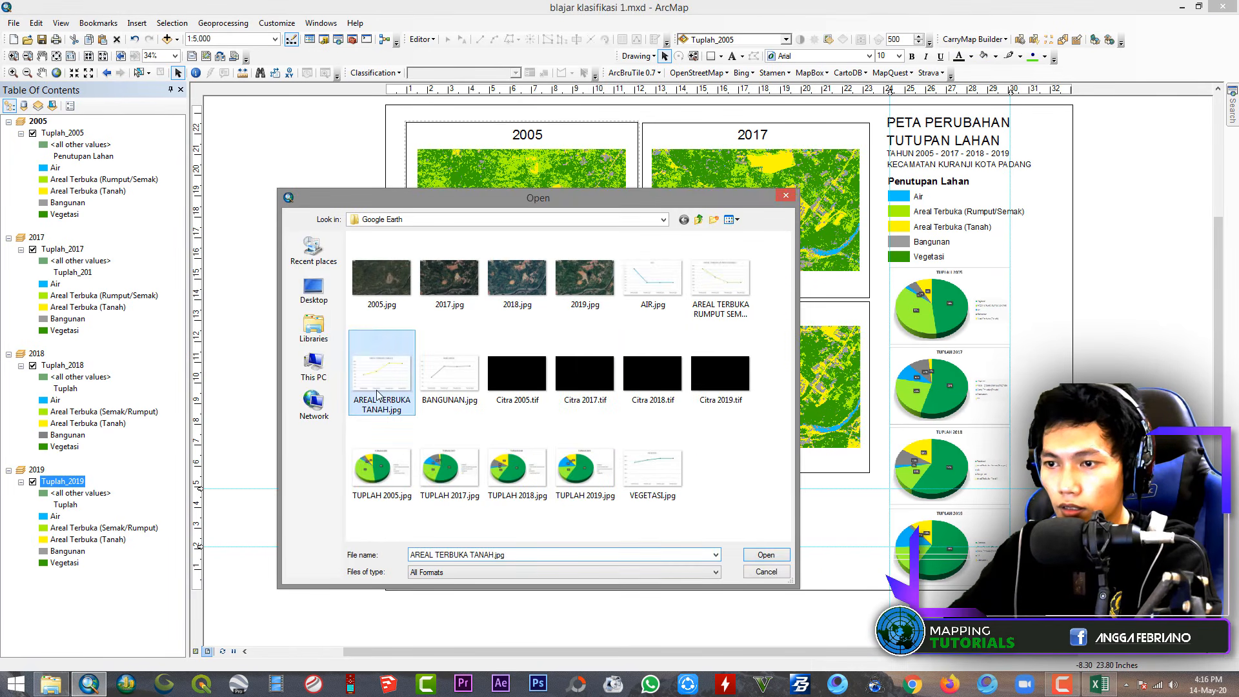
double_click(379, 394)
drag(684, 352, 648, 527)
Insert BANGUNAN.jpg and place it to the right of the AREAL TERBUKA TANAH chart below the maps
click(137, 23)
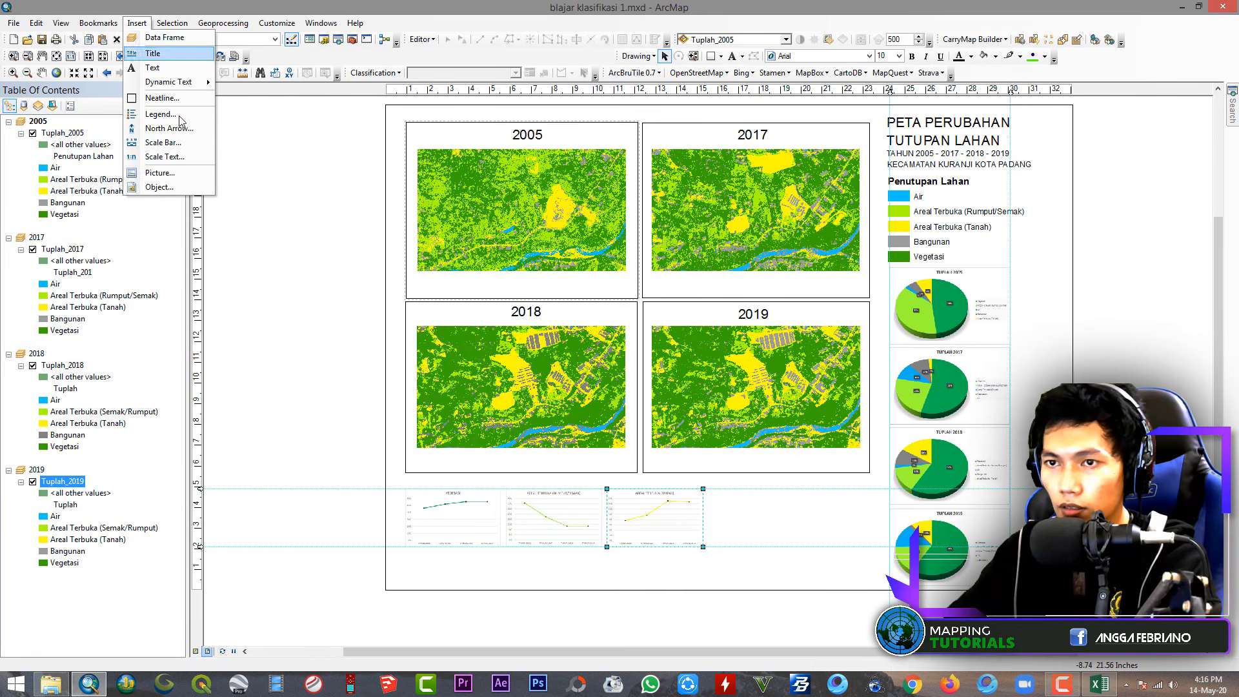
click(155, 173)
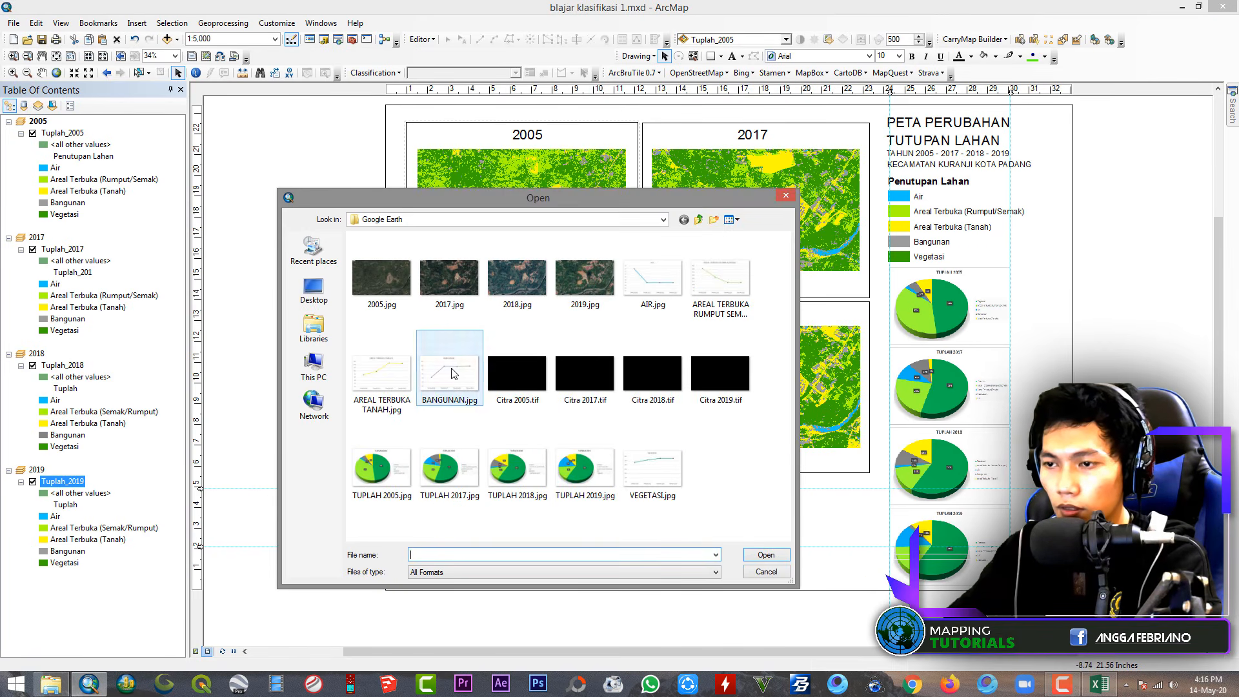
double_click(450, 371)
drag(748, 332, 752, 520)
Insert AIR.jpg to the right of the BANGUNAN chart and nudge the whole row of five line charts slightly left
click(136, 23)
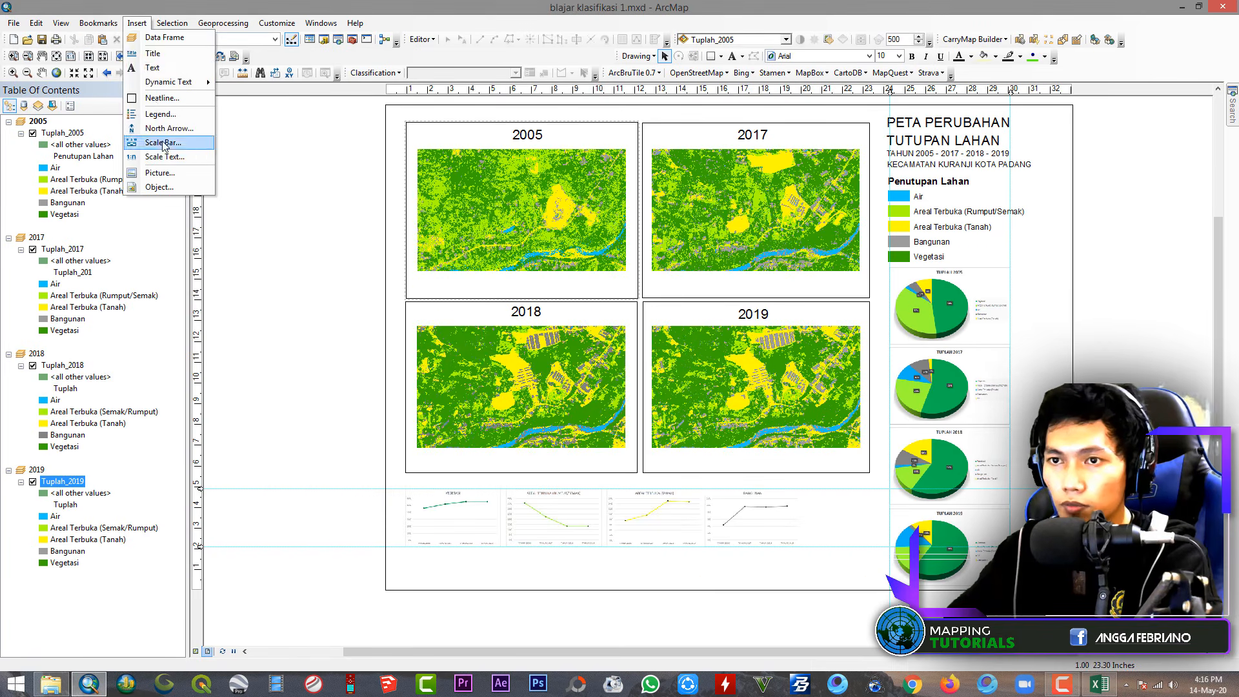
click(154, 172)
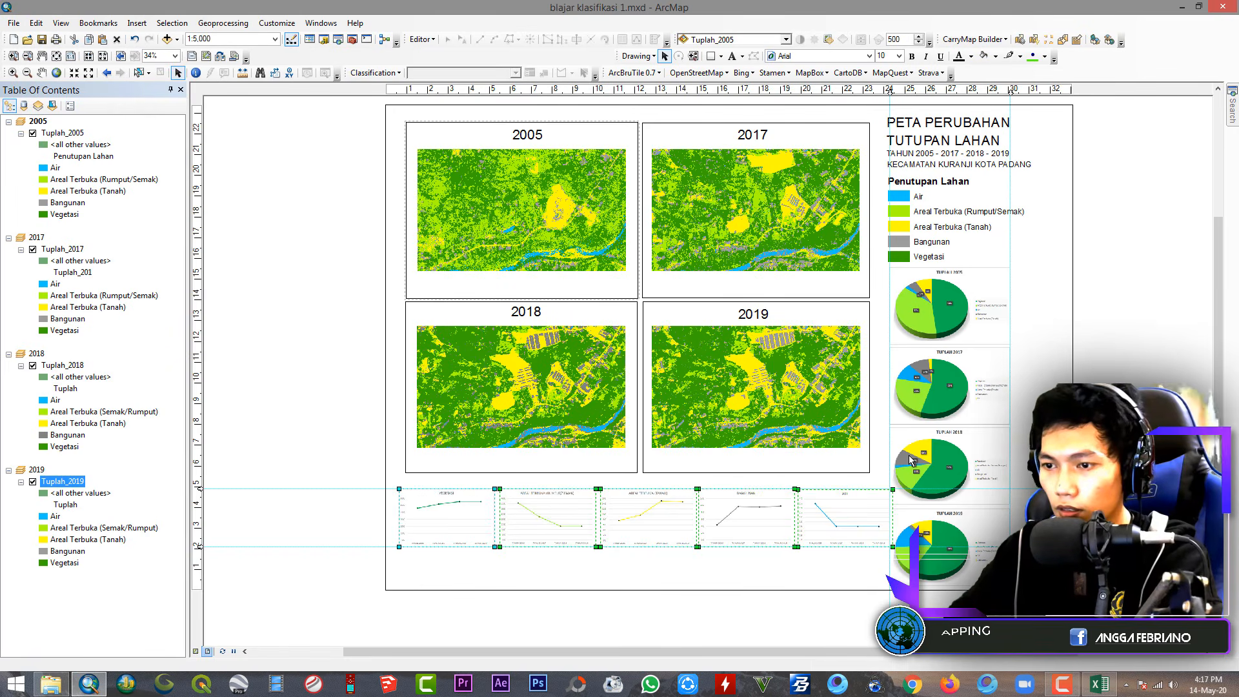
key(Left)
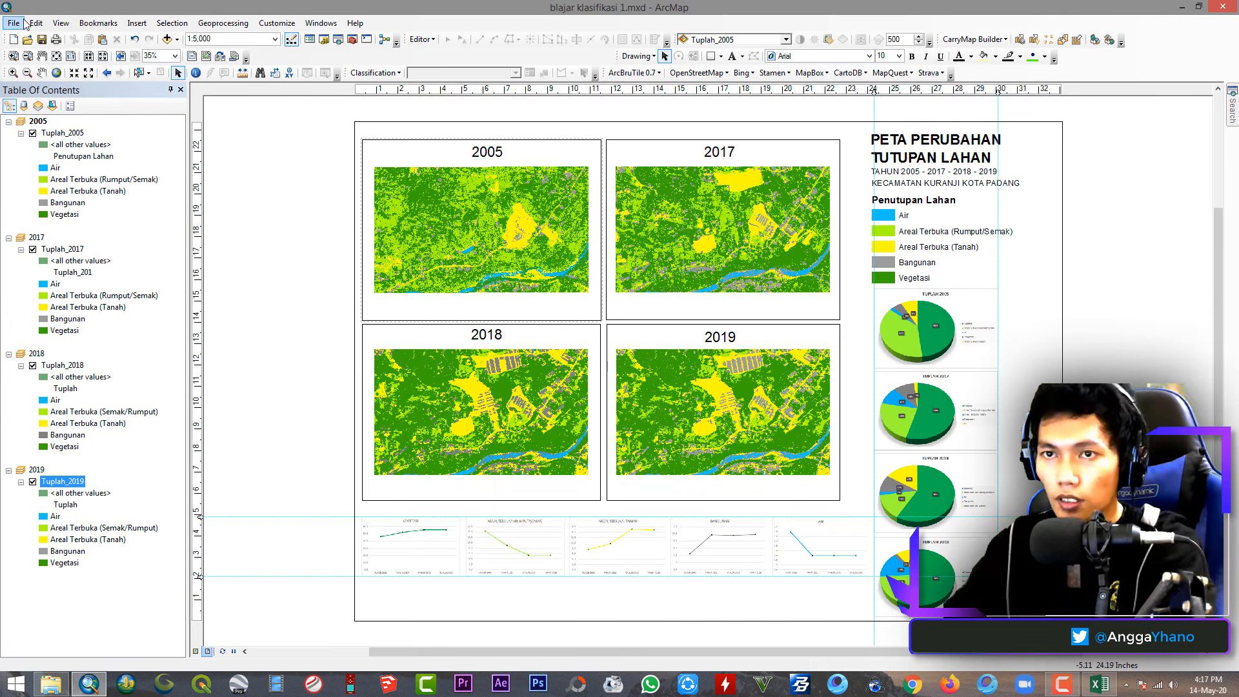
Export the map layout to the Google Earth folder as a JPEG named PETA PERUBAHAN TUTUPAN LAHAN
click(17, 22)
click(45, 219)
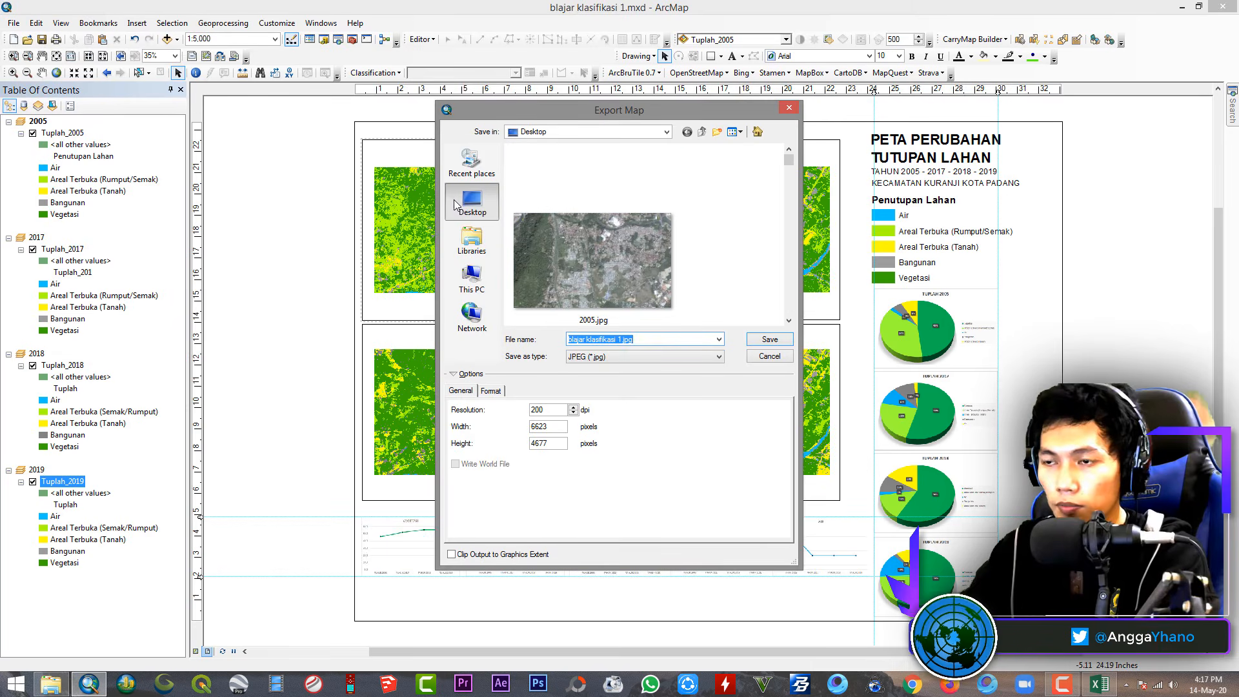
text(pe)
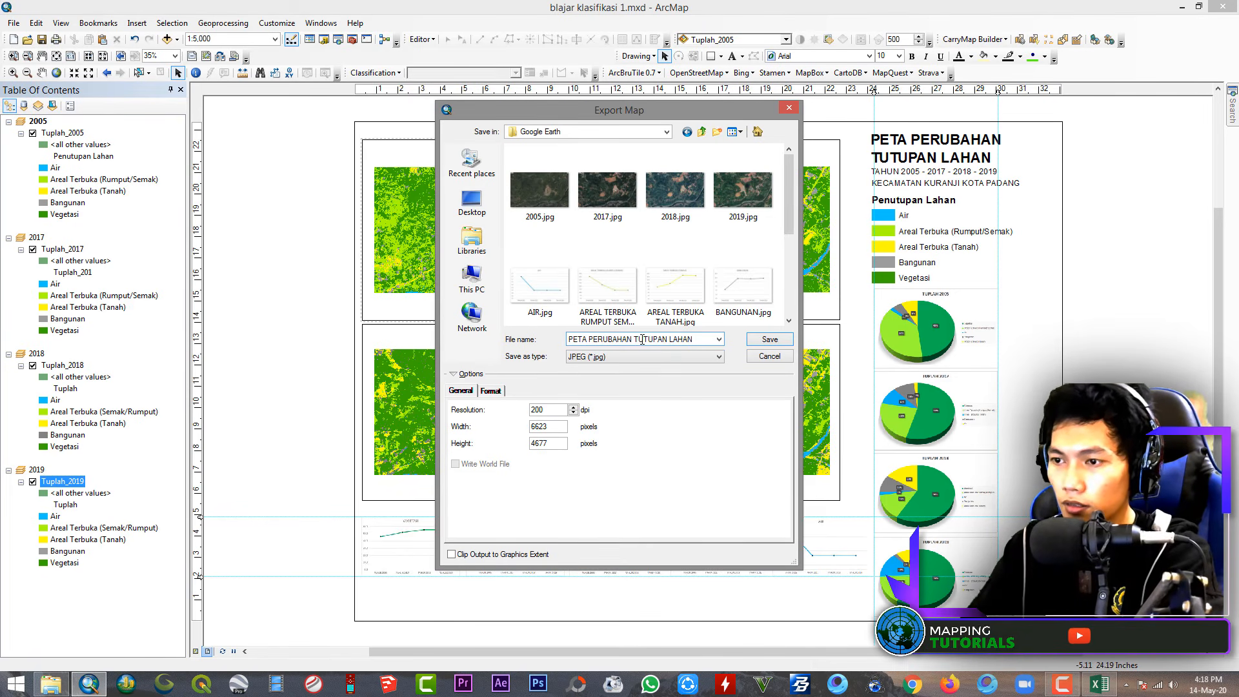
click(771, 339)
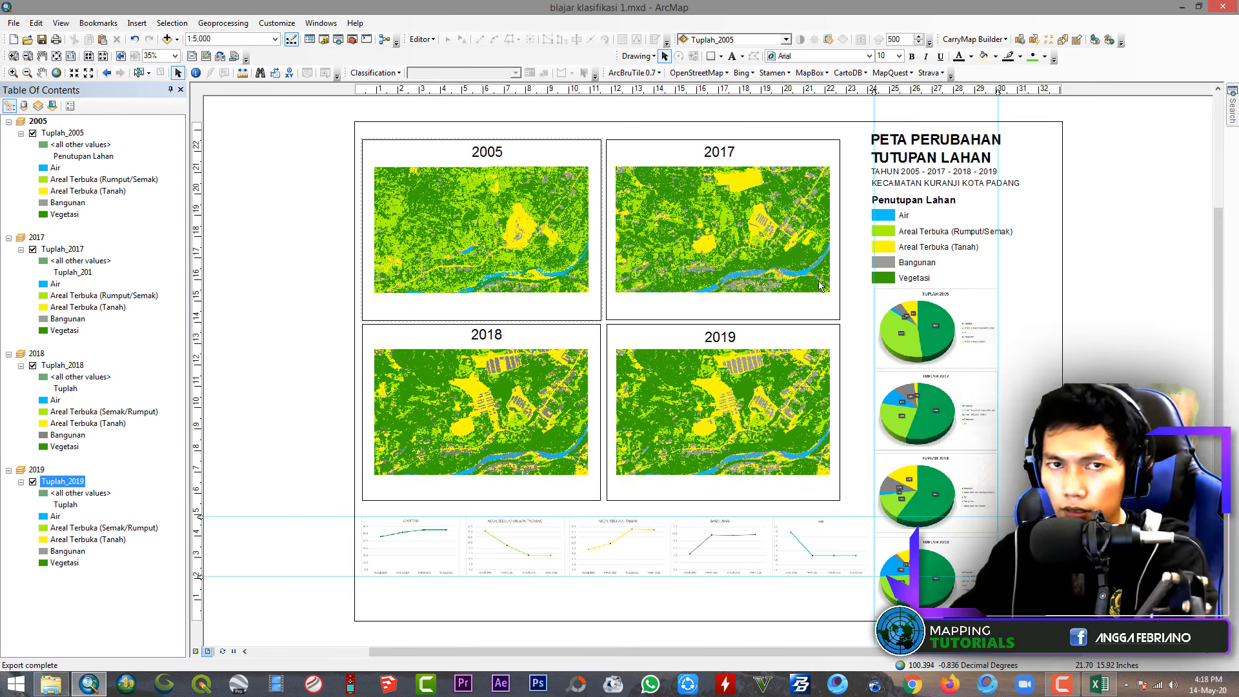
Switch to the Google Earth folder in File Explorer, show the files as icons, and open PETA PERUBAHAN TUTUPAN LAHAN.jpg
key(alt+Tab)
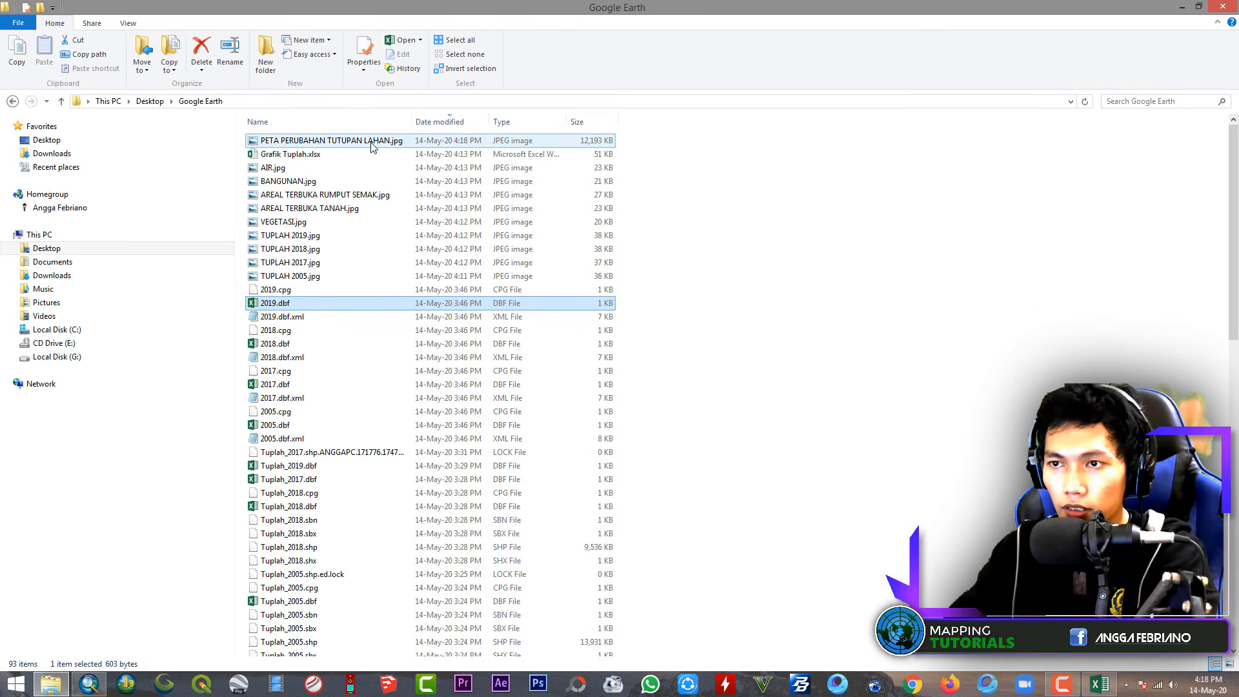
right_click(653, 146)
click(849, 153)
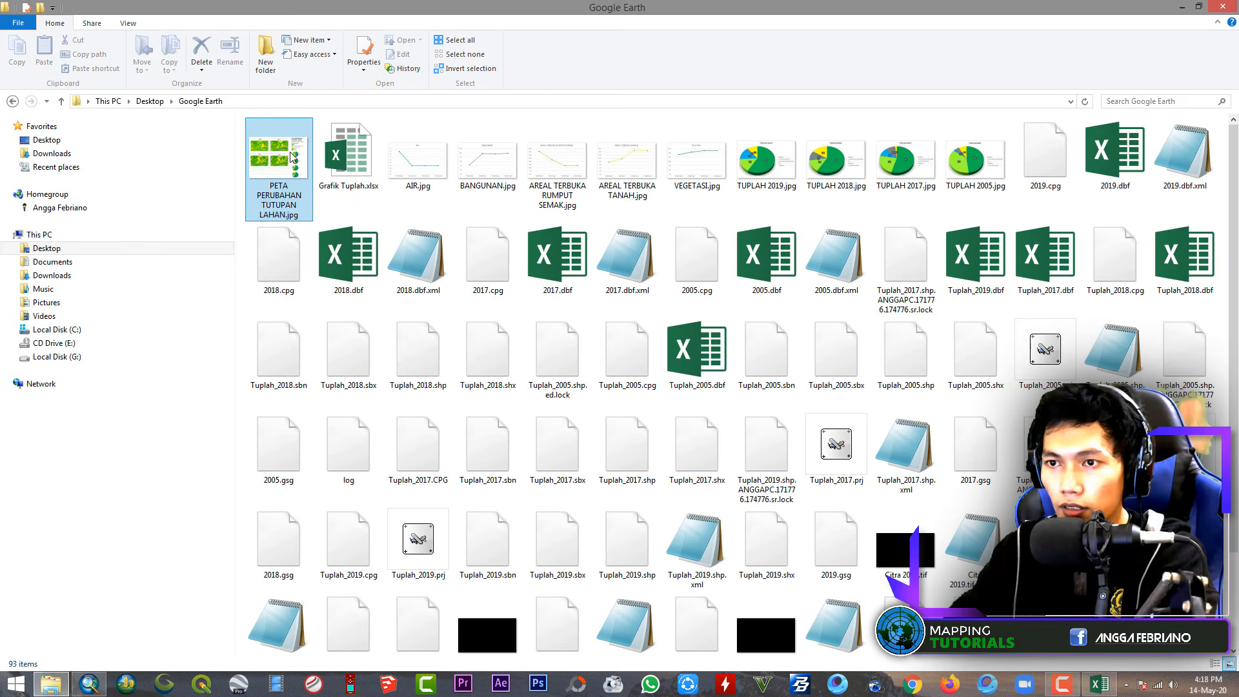
double_click(279, 158)
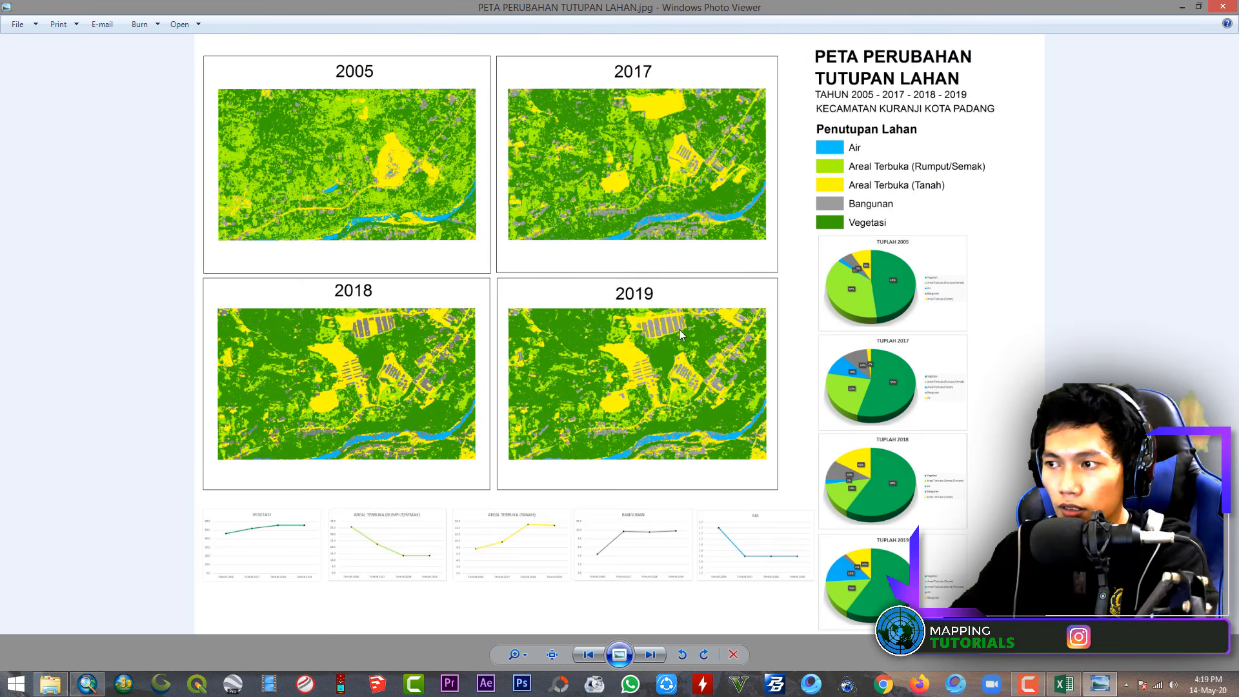
Examine the exported map's pie charts and the VEGETASI, AREAL TERBUKA, BANGUNAN and AIR line charts up close
scroll(681, 334, up, 4)
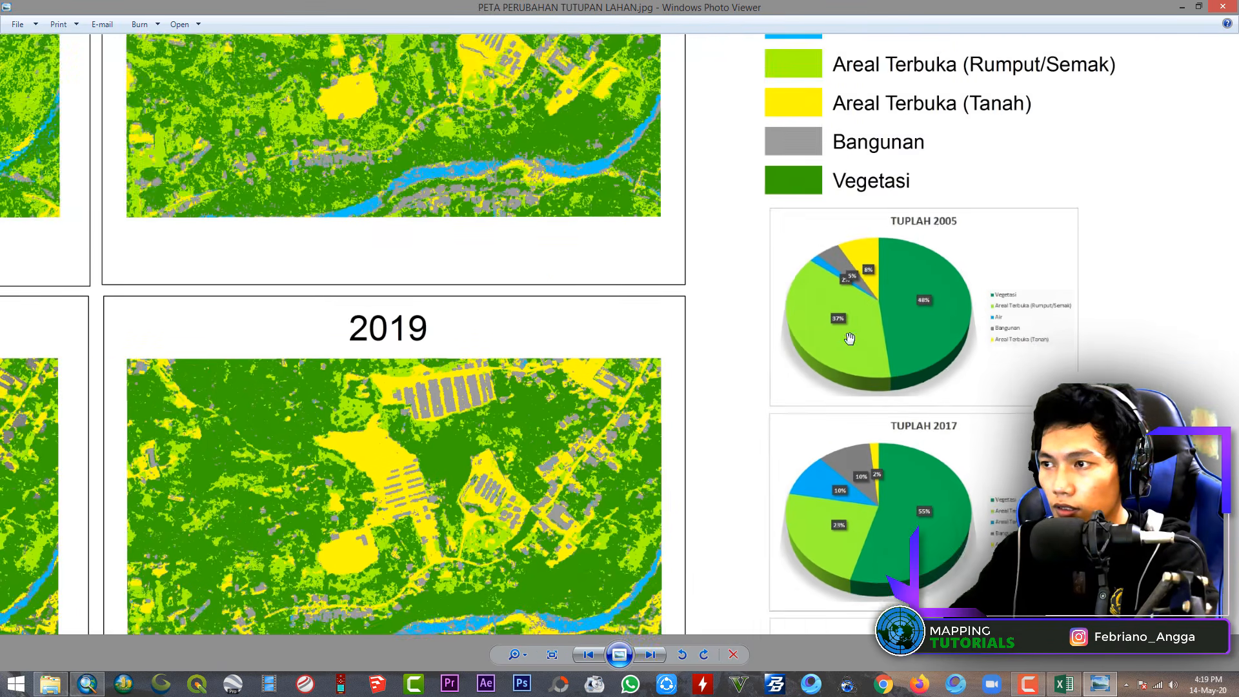
drag(927, 437, 1056, 38)
drag(373, 431, 608, 430)
drag(251, 426, 413, 428)
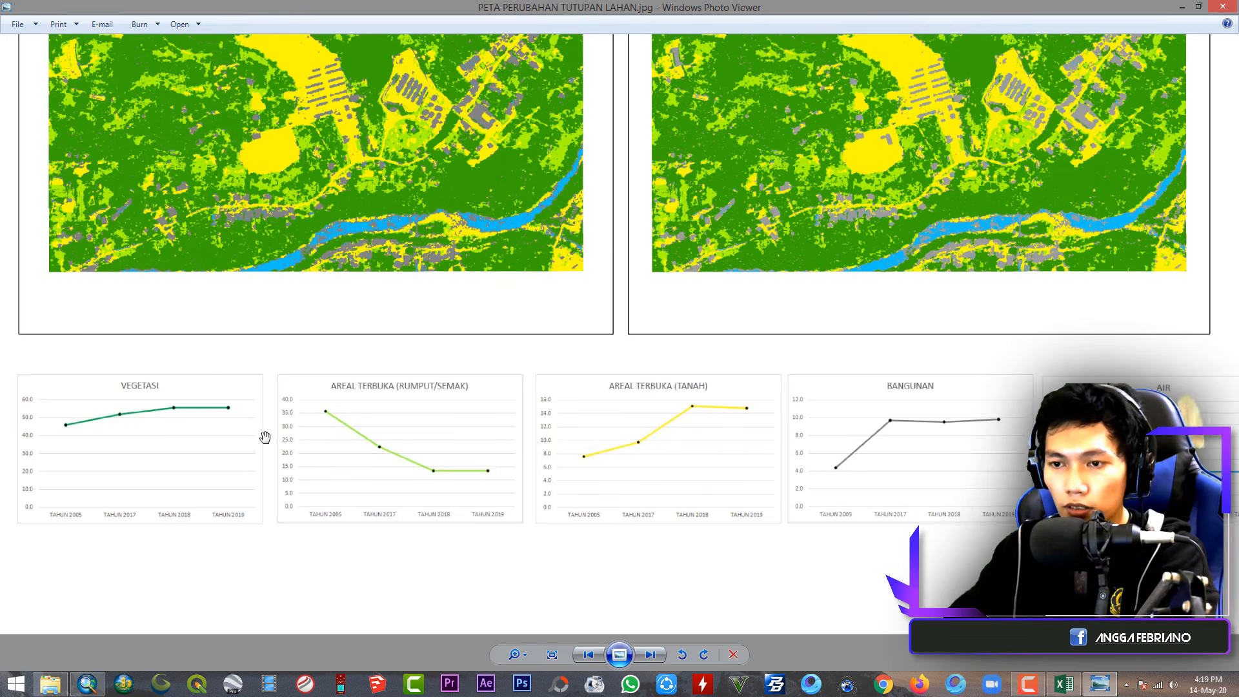
drag(428, 454, 350, 411)
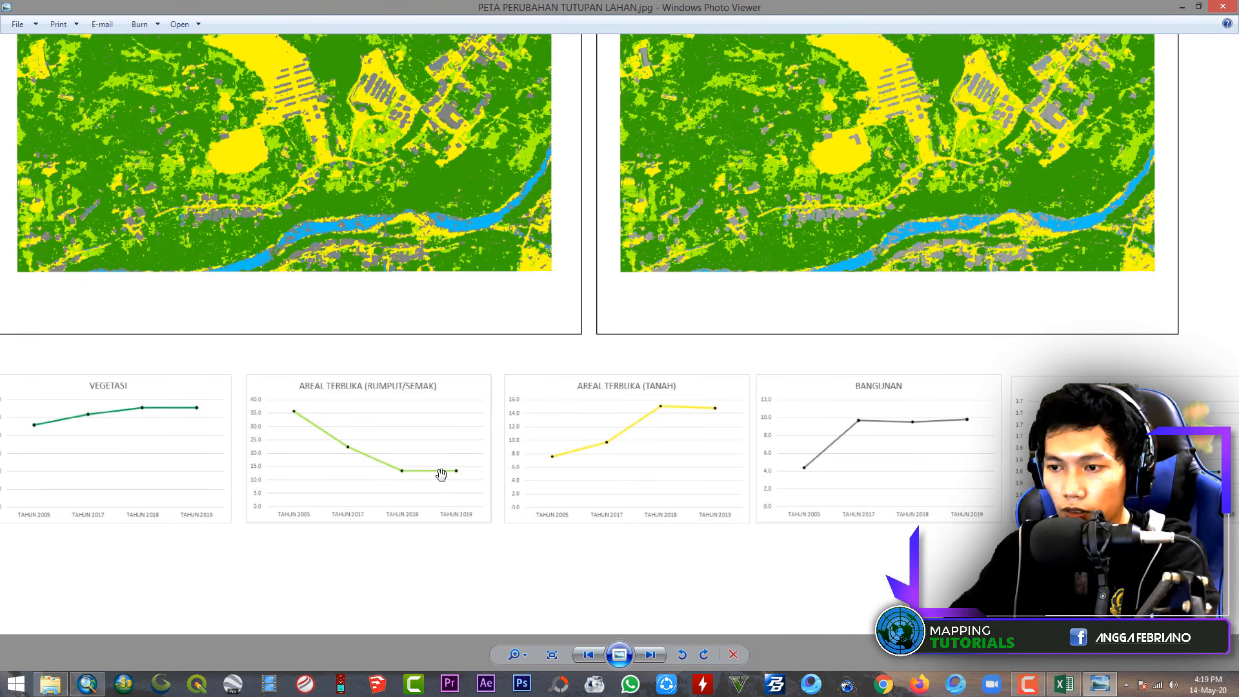
drag(631, 501, 487, 460)
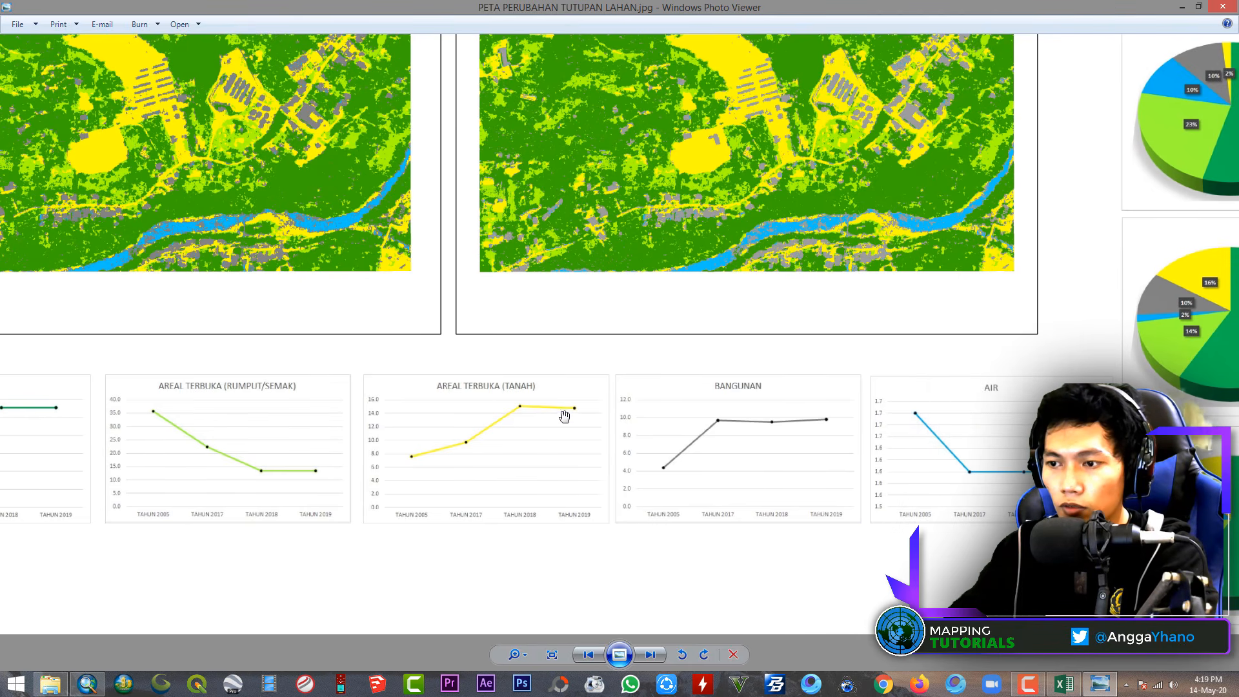
drag(565, 416, 514, 410)
drag(710, 479, 514, 475)
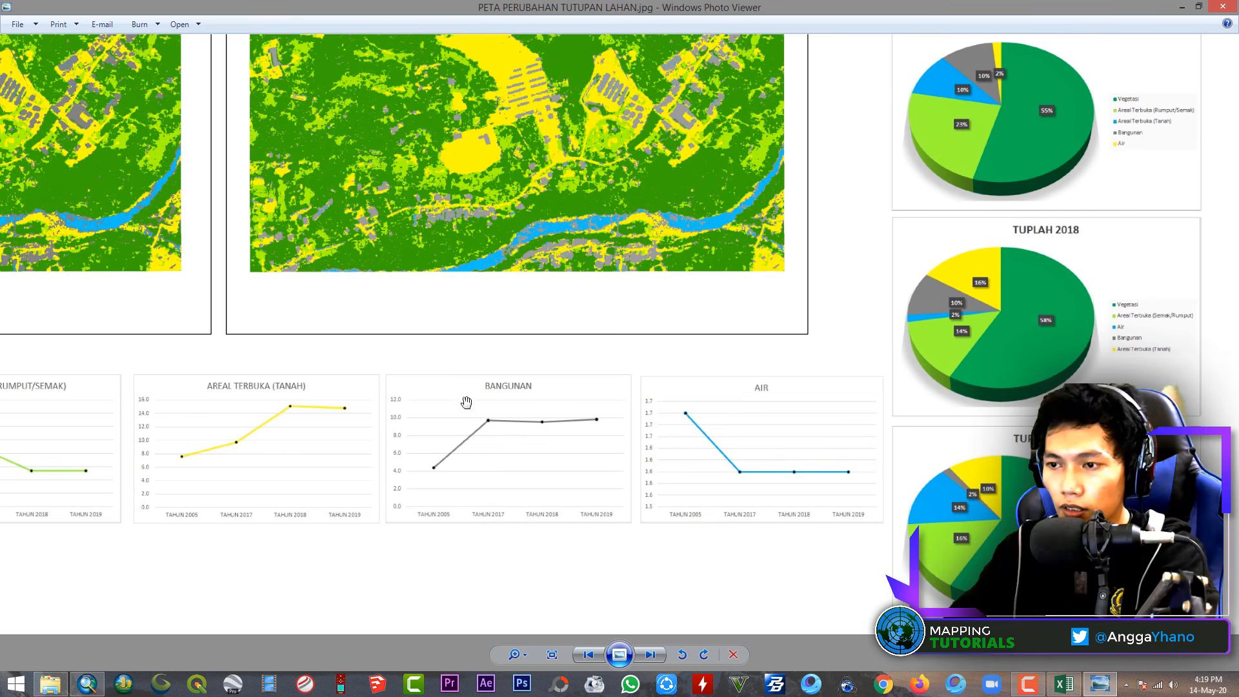
drag(693, 413, 569, 413)
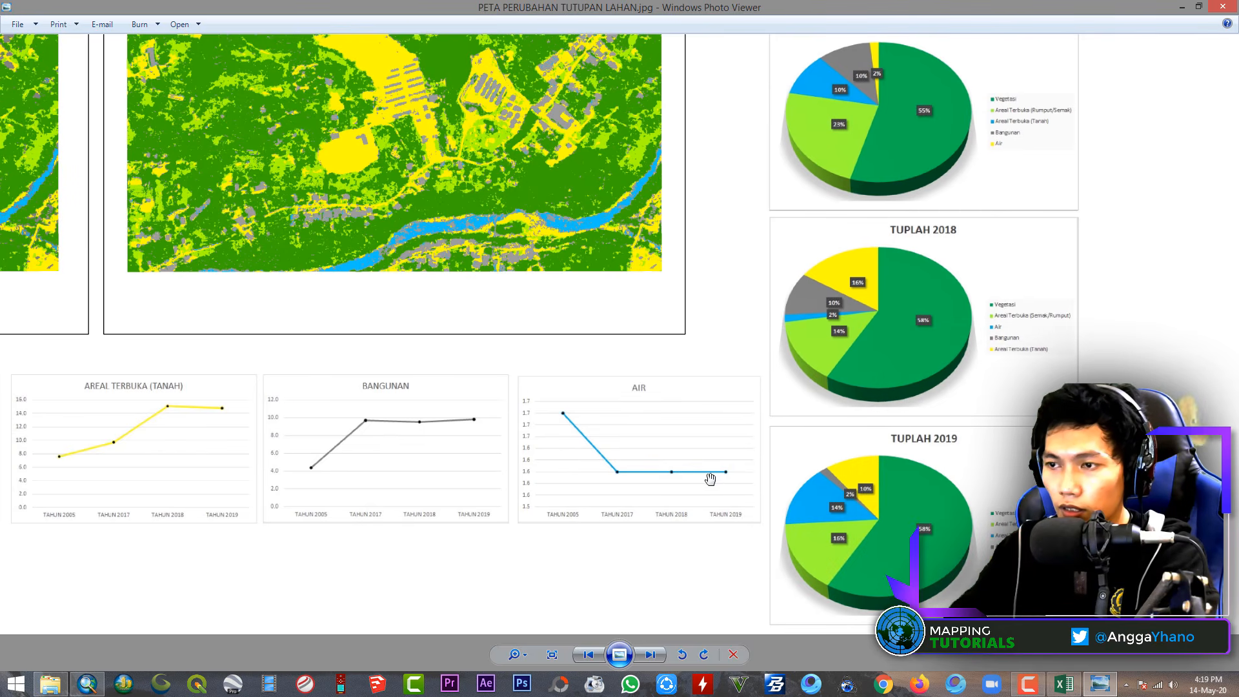
Review the whole exported layout and examine the 2005 land cover map up close beside the 2017 map
scroll(416, 366, down, 4)
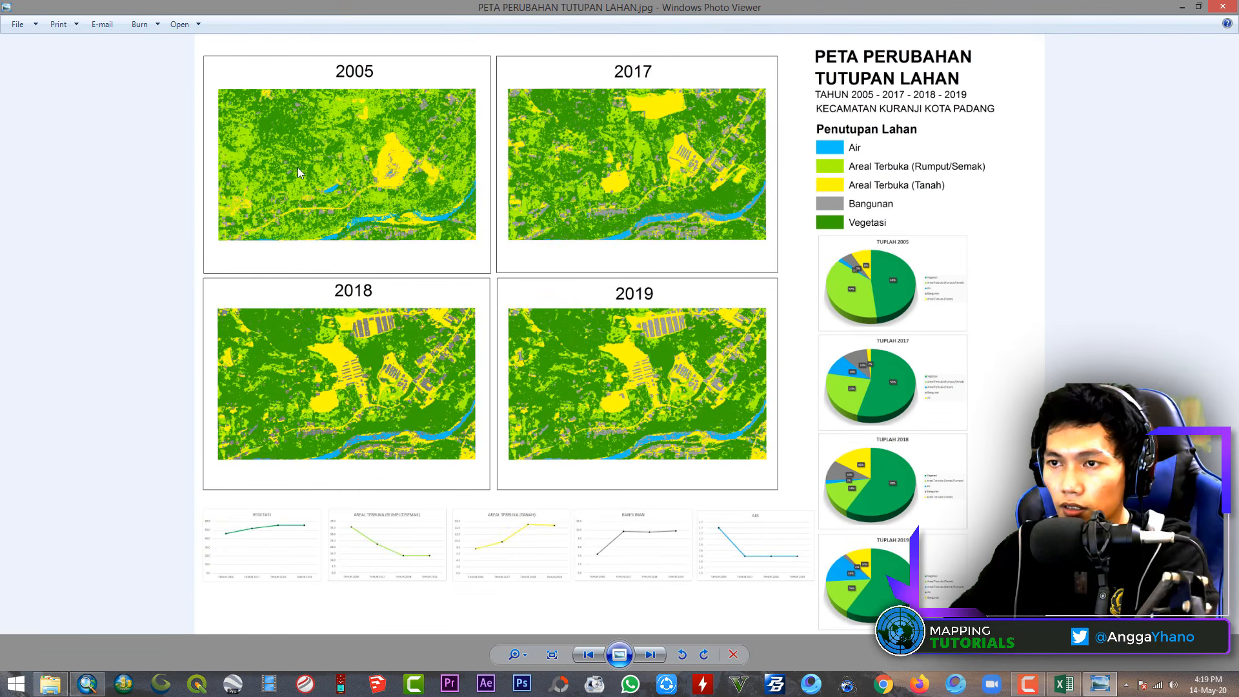
scroll(297, 167, up, 3)
drag(203, 228, 406, 404)
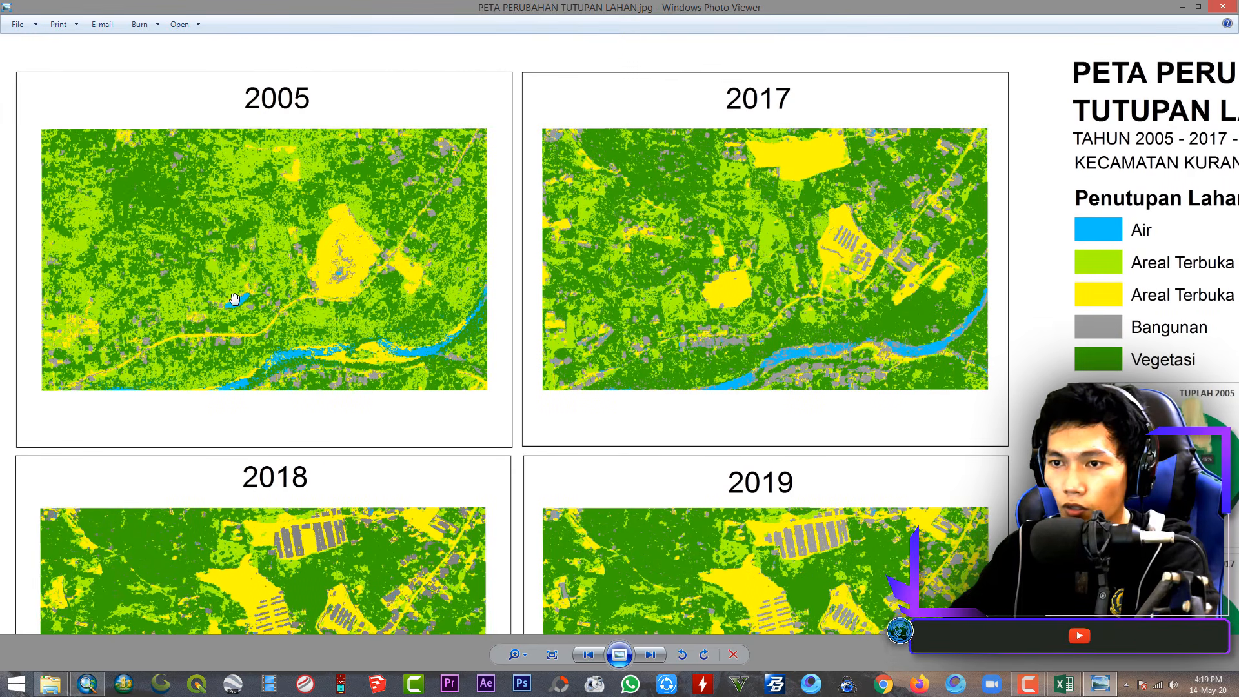